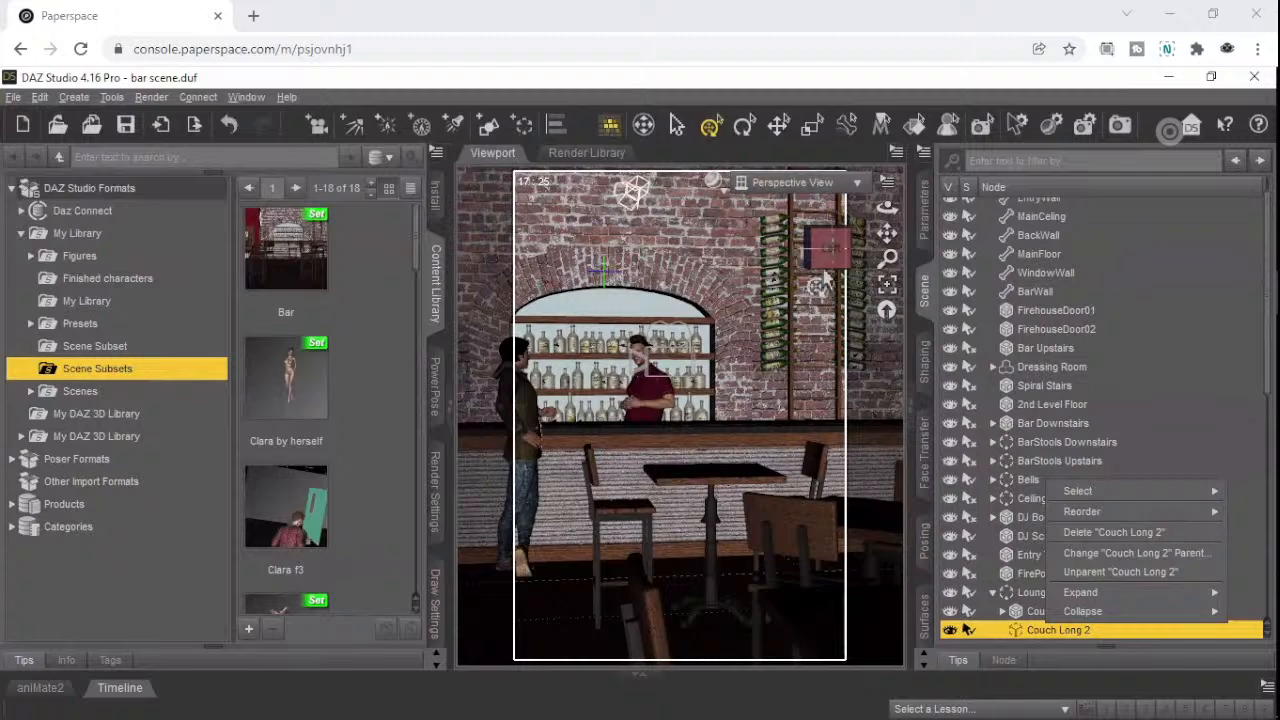
{"action": "left_click", "coordinate": [818, 257]}
{"action": "left_click_drag", "start_coordinate": [818, 257], "coordinate": [823, 253]}
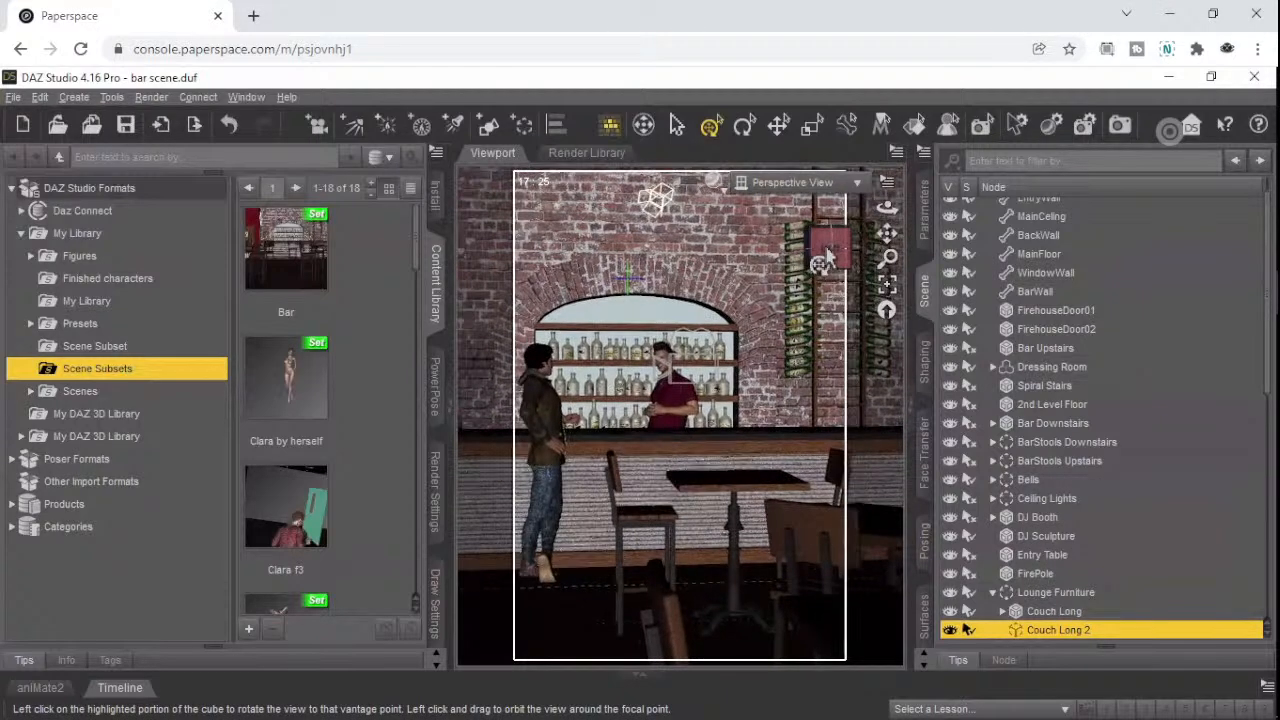
{"action": "left_click", "coordinate": [813, 248]}
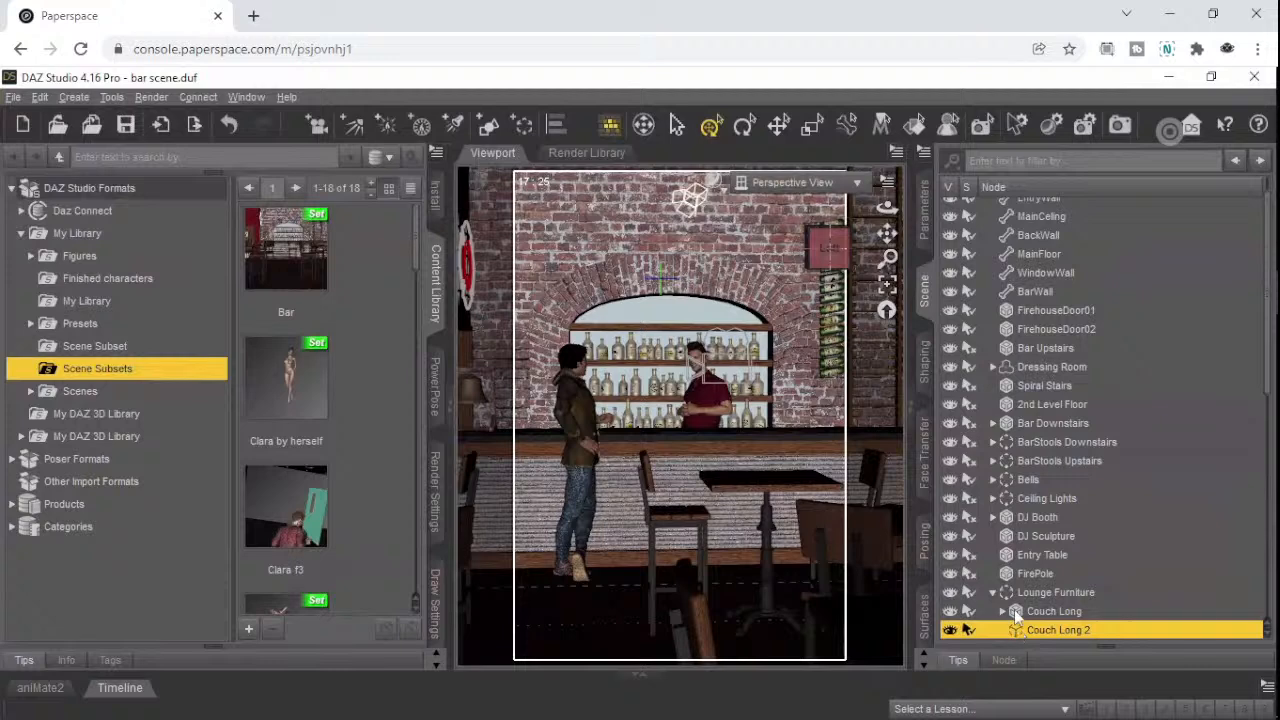
- Create a new group with both its name and label set to cameras
{"action": "scroll", "coordinate": [1014, 609], "scroll_direction": "down", "scroll_amount": 6}
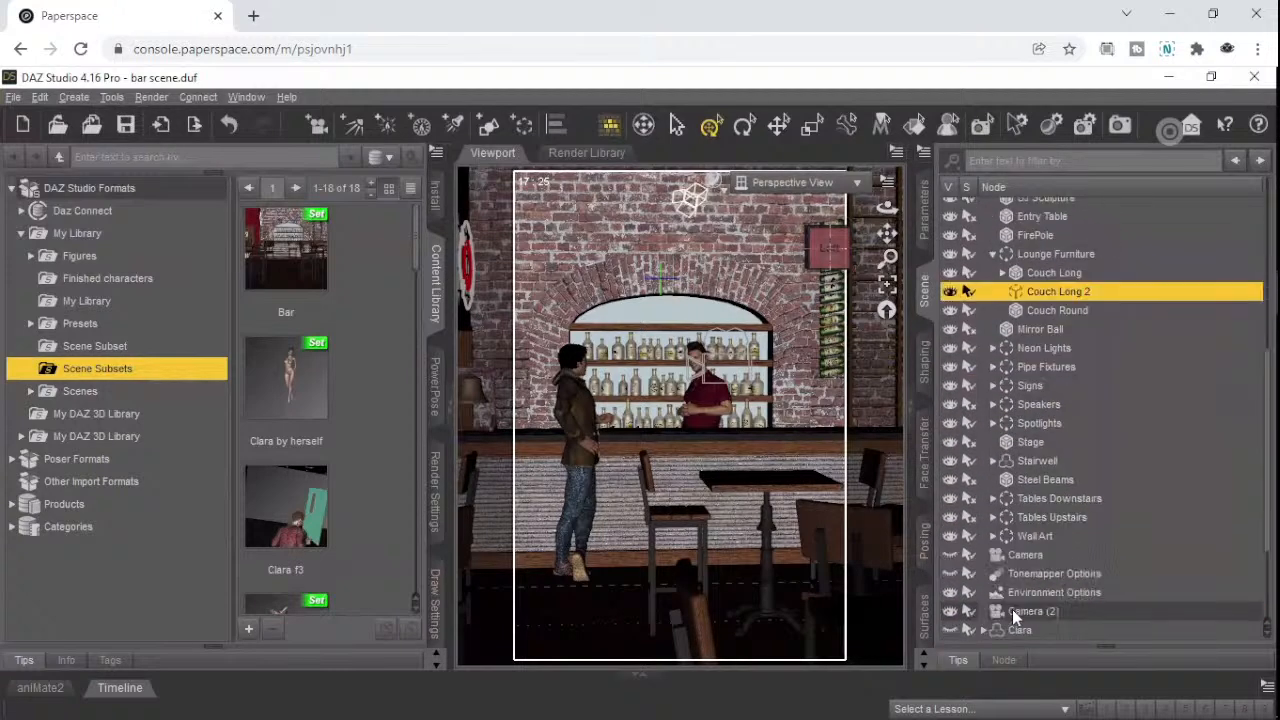
{"action": "scroll", "coordinate": [1012, 609], "scroll_direction": "down", "scroll_amount": 3}
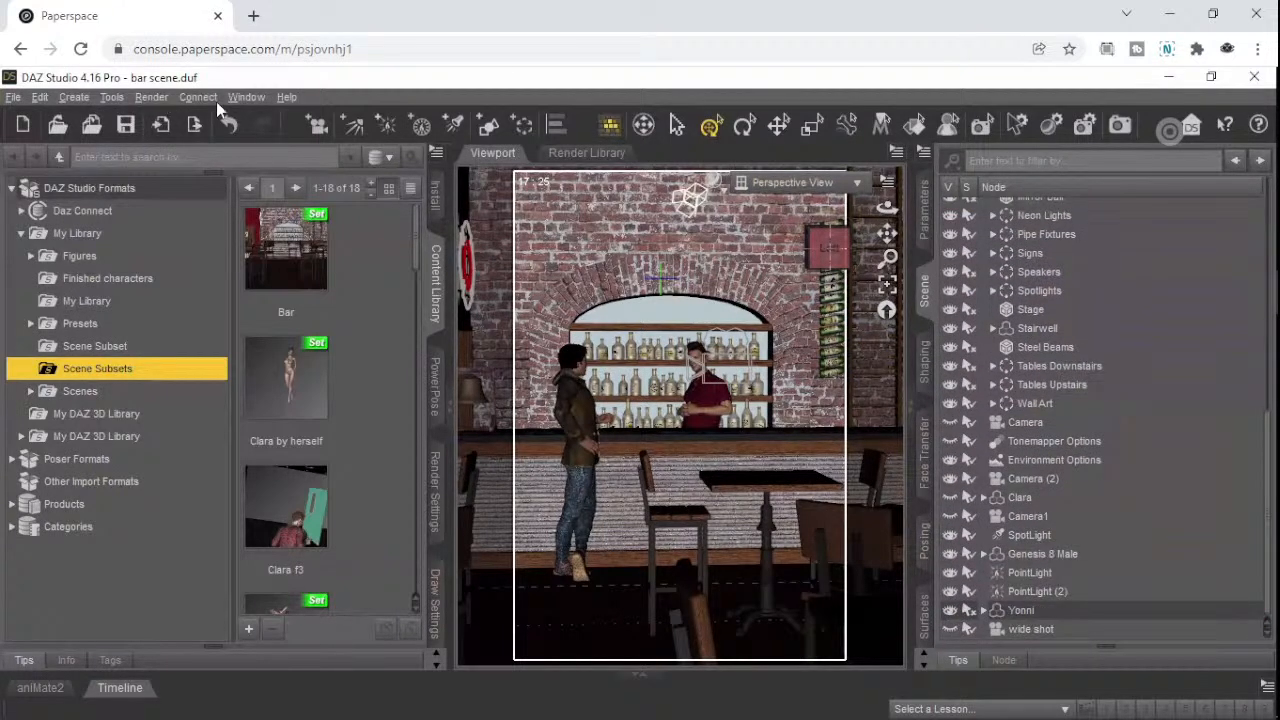
{"action": "left_click", "coordinate": [74, 97]}
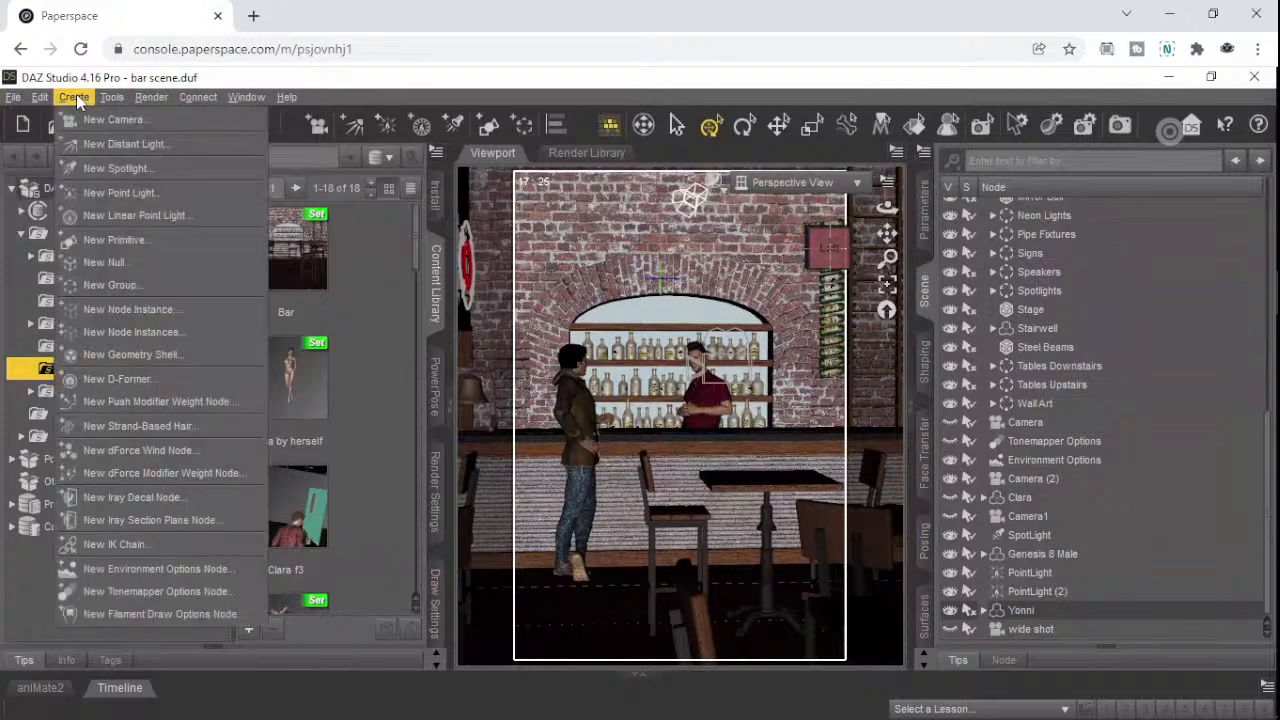
{"action": "mouse_move", "coordinate": [111, 97]}
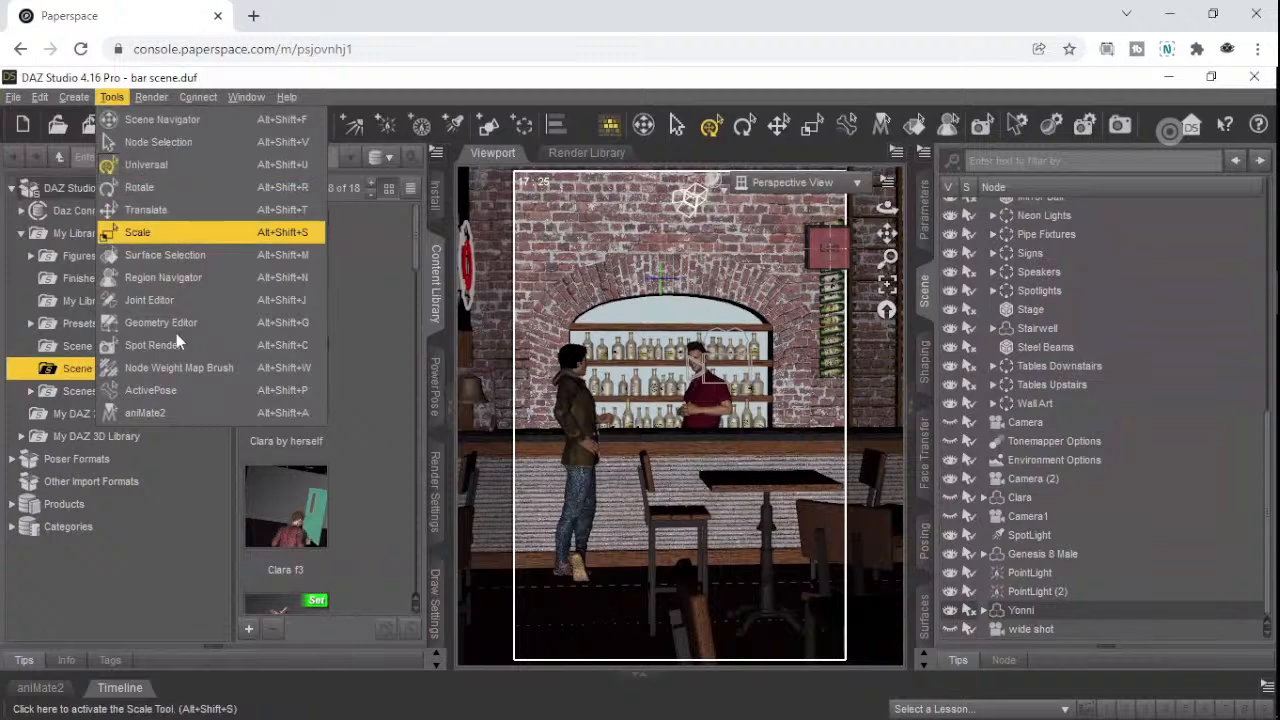
{"action": "left_click", "coordinate": [77, 99]}
{"action": "left_click", "coordinate": [77, 99]}
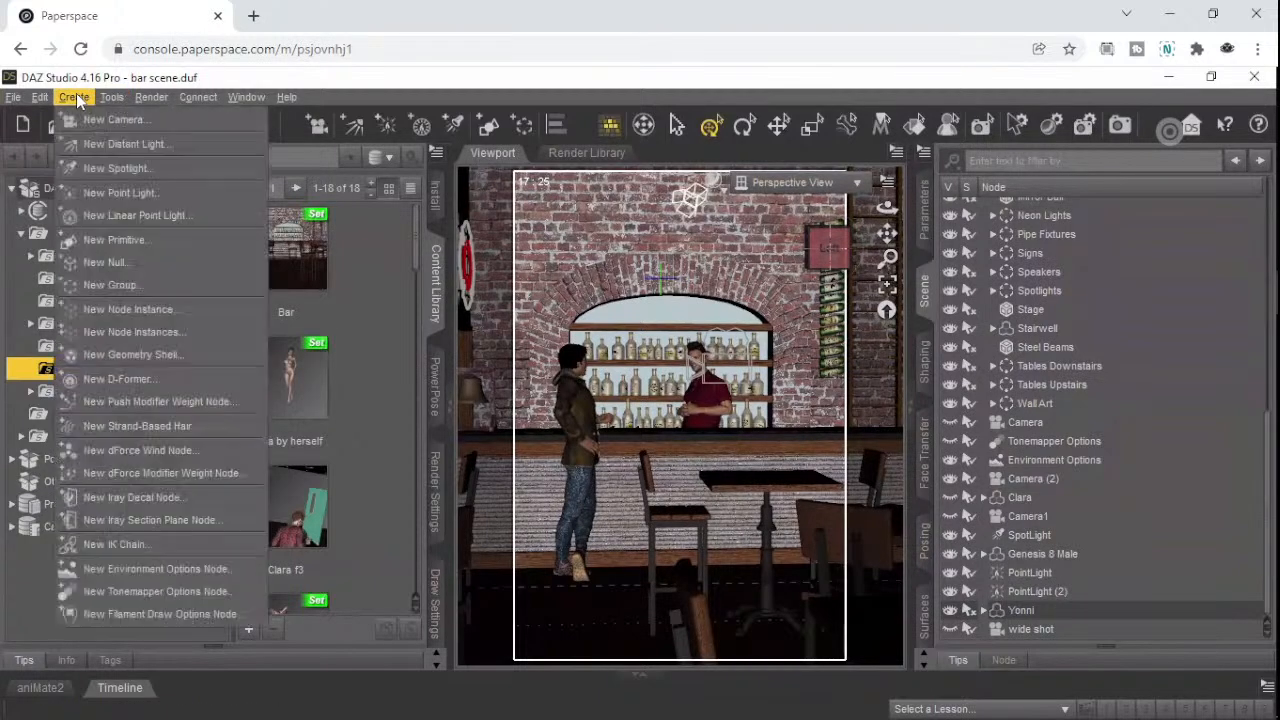
{"action": "left_click", "coordinate": [110, 286]}
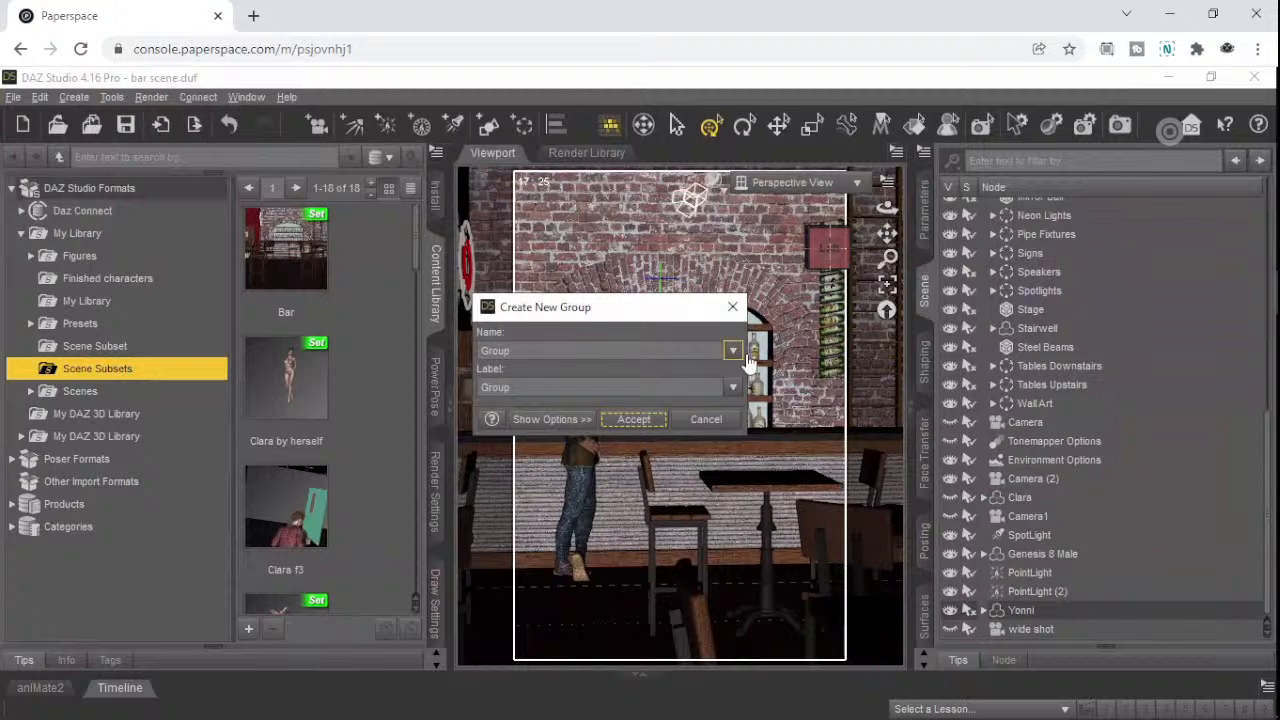
{"action": "left_click", "coordinate": [701, 349]}
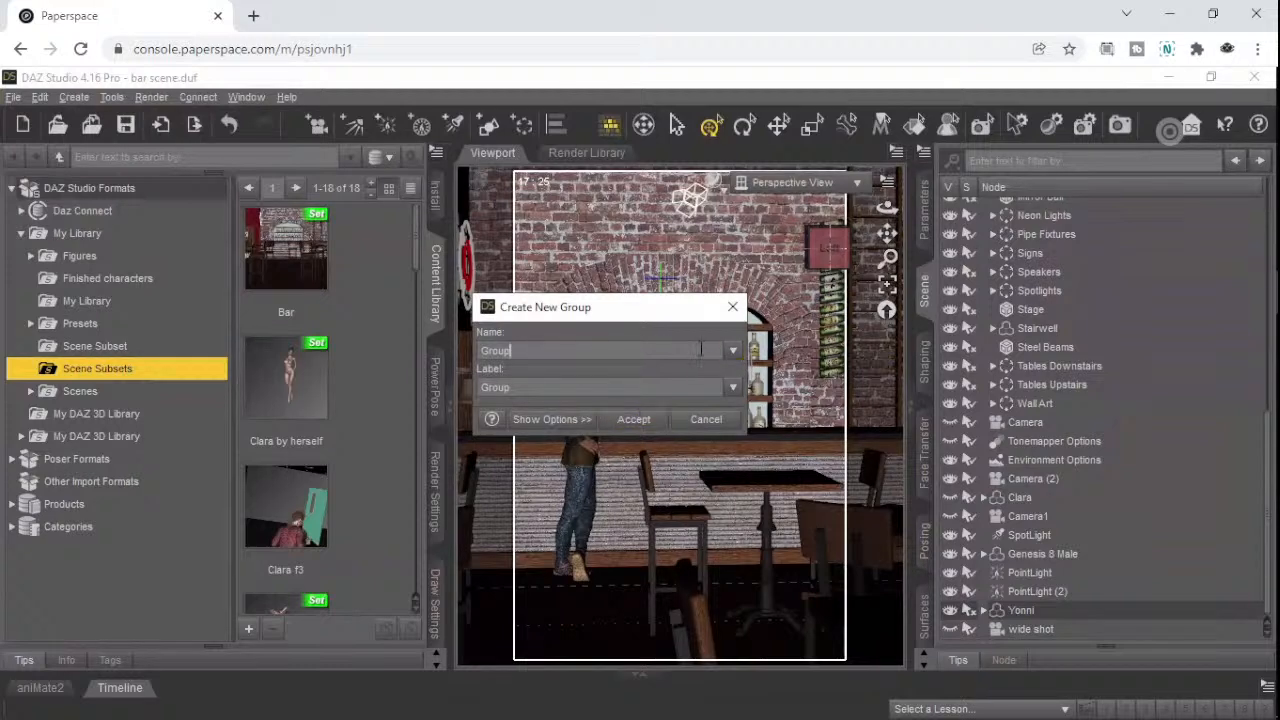
{"action": "key", "text": "ctrl+a"}
{"action": "type", "text": "cameras"}
{"action": "key", "text": "Tab"}
{"action": "type", "text": "cameras"}
{"action": "left_click", "coordinate": [634, 419]}
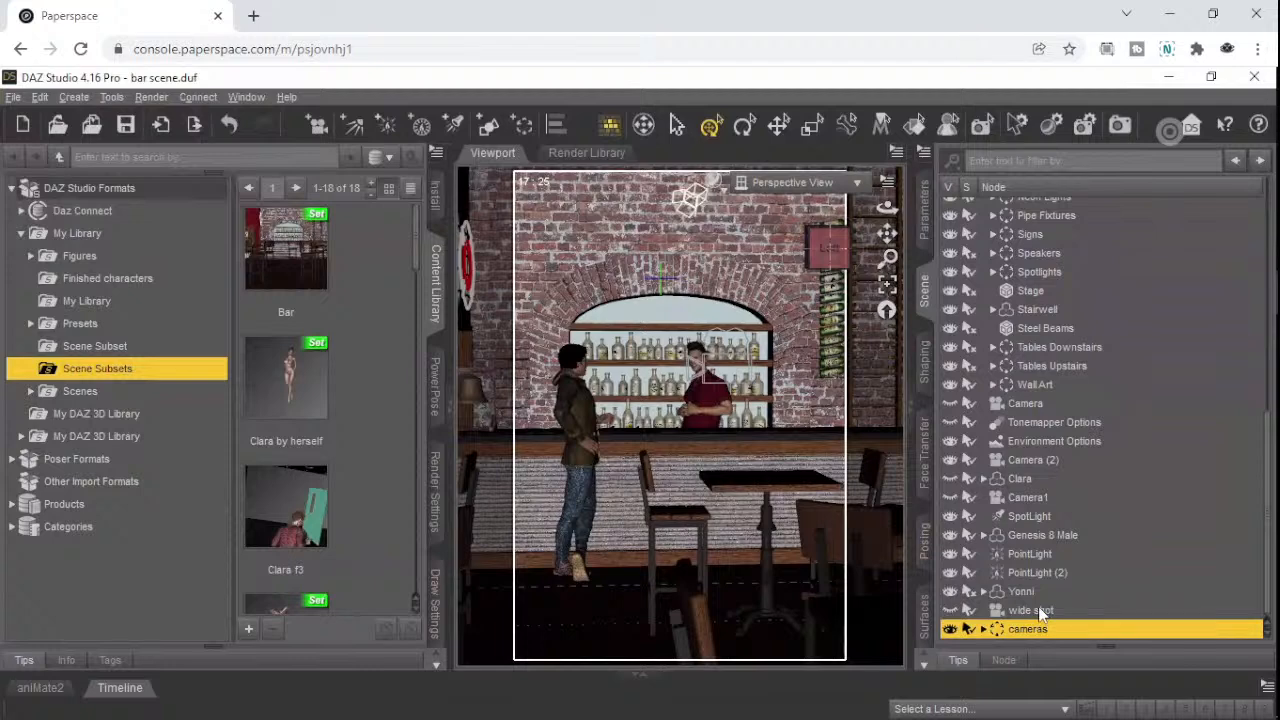
- Move the wide shot camera into the cameras group and take Couch Long 2 out of it to the scene's root level
{"action": "left_click_drag", "start_coordinate": [1040, 610], "coordinate": [1037, 630]}
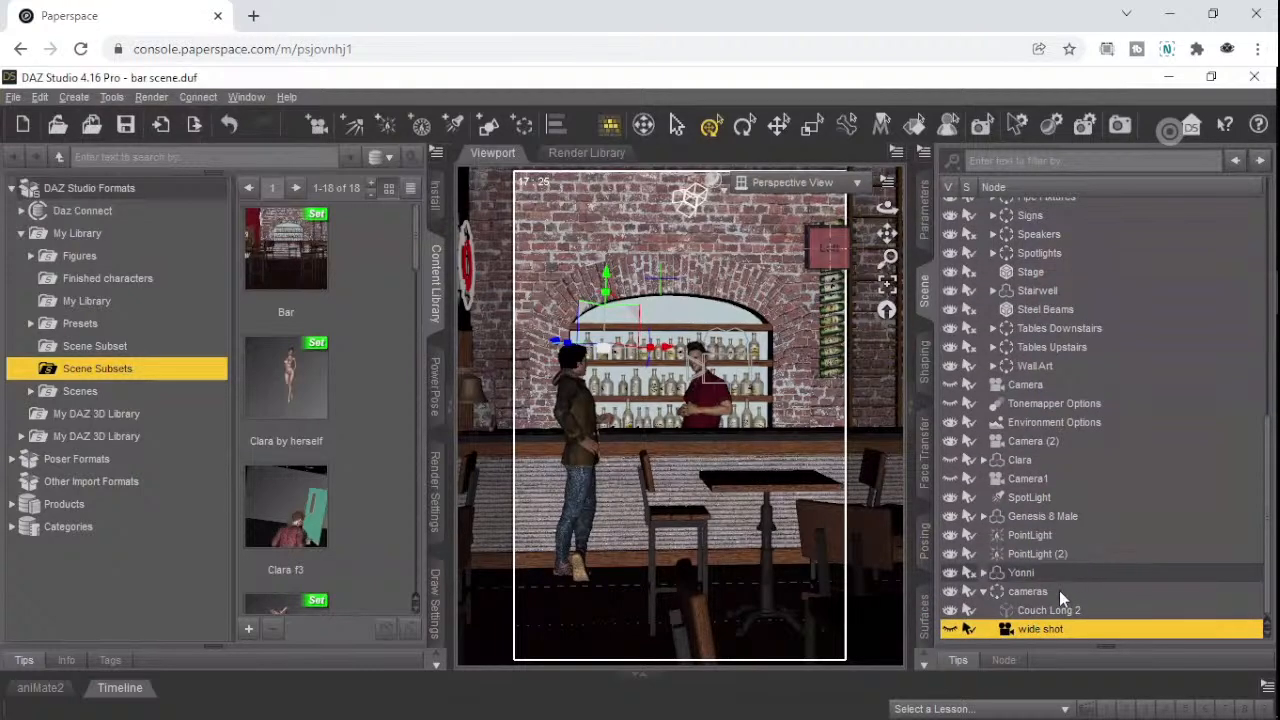
{"action": "left_click_drag", "start_coordinate": [1040, 611], "coordinate": [1030, 582]}
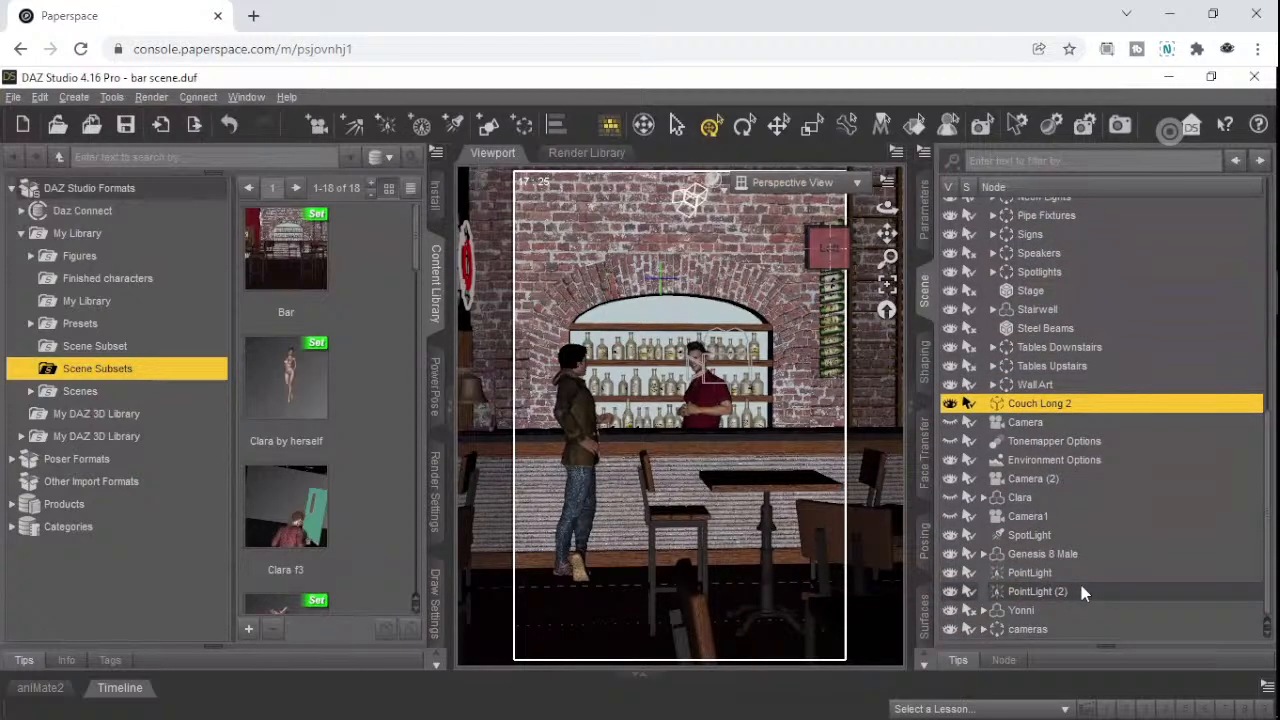
{"action": "left_click", "coordinate": [983, 629]}
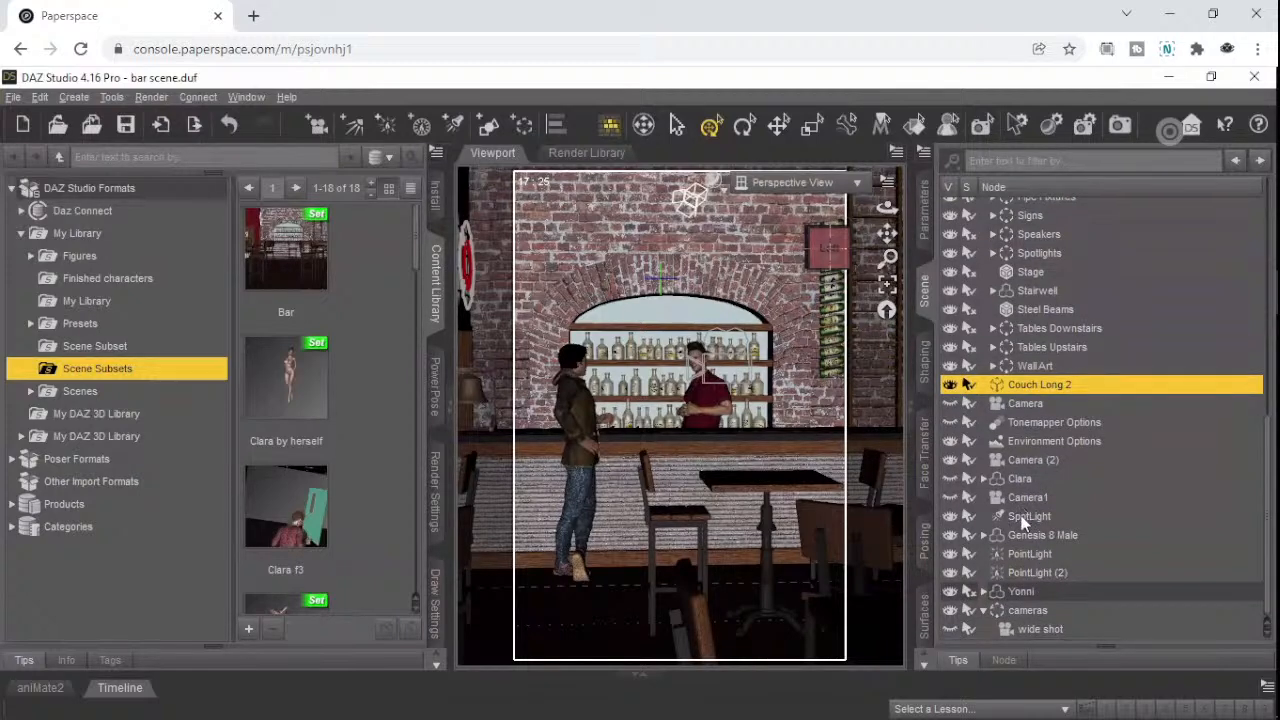
- Parent Camera1 under the wide shot camera and Camera under Camera1, inside the cameras group
{"action": "left_click_drag", "start_coordinate": [1015, 497], "coordinate": [1070, 632]}
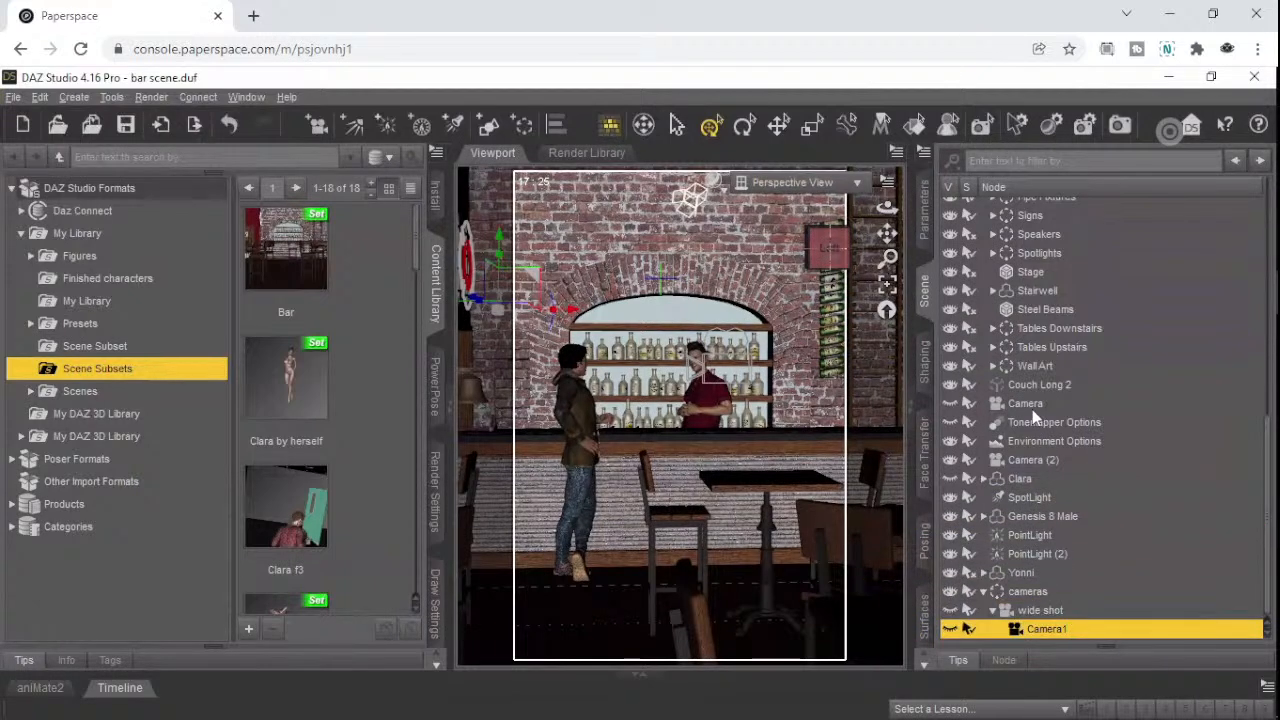
{"action": "left_click_drag", "start_coordinate": [1028, 401], "coordinate": [1048, 622]}
{"action": "scroll", "coordinate": [1079, 512], "scroll_direction": "up", "scroll_amount": 8}
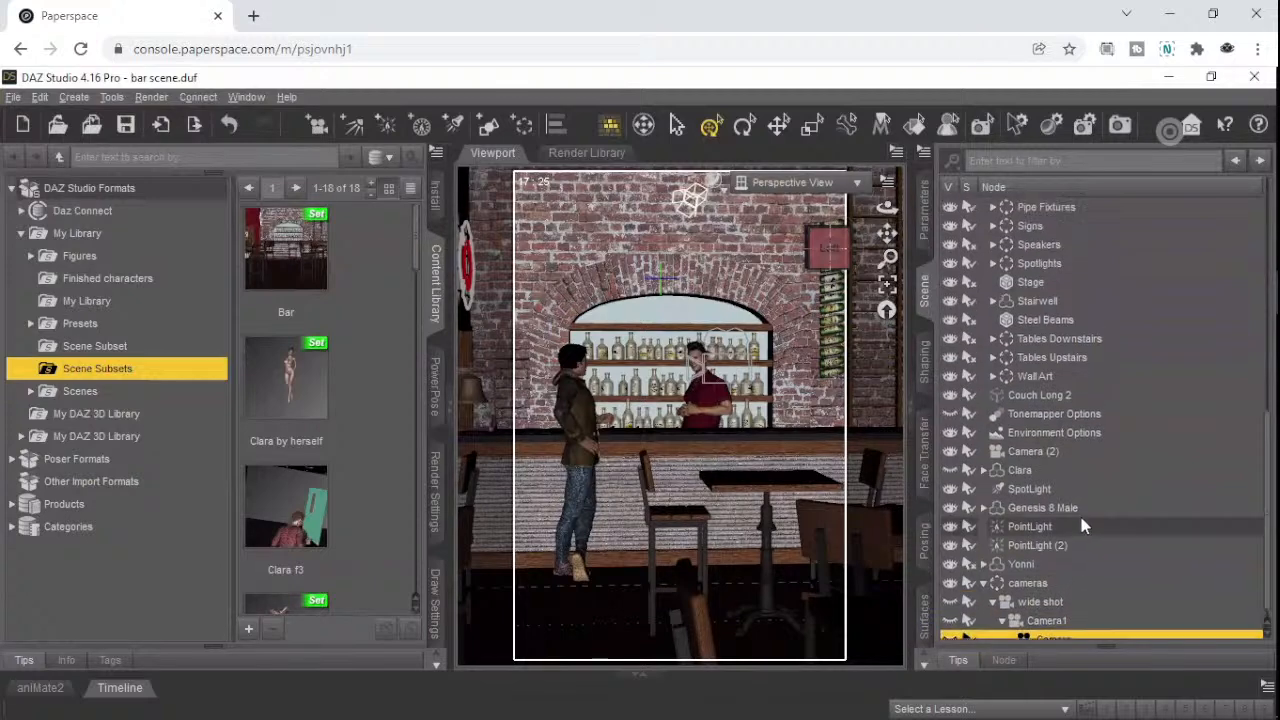
{"action": "scroll", "coordinate": [1077, 510], "scroll_direction": "down", "scroll_amount": 8}
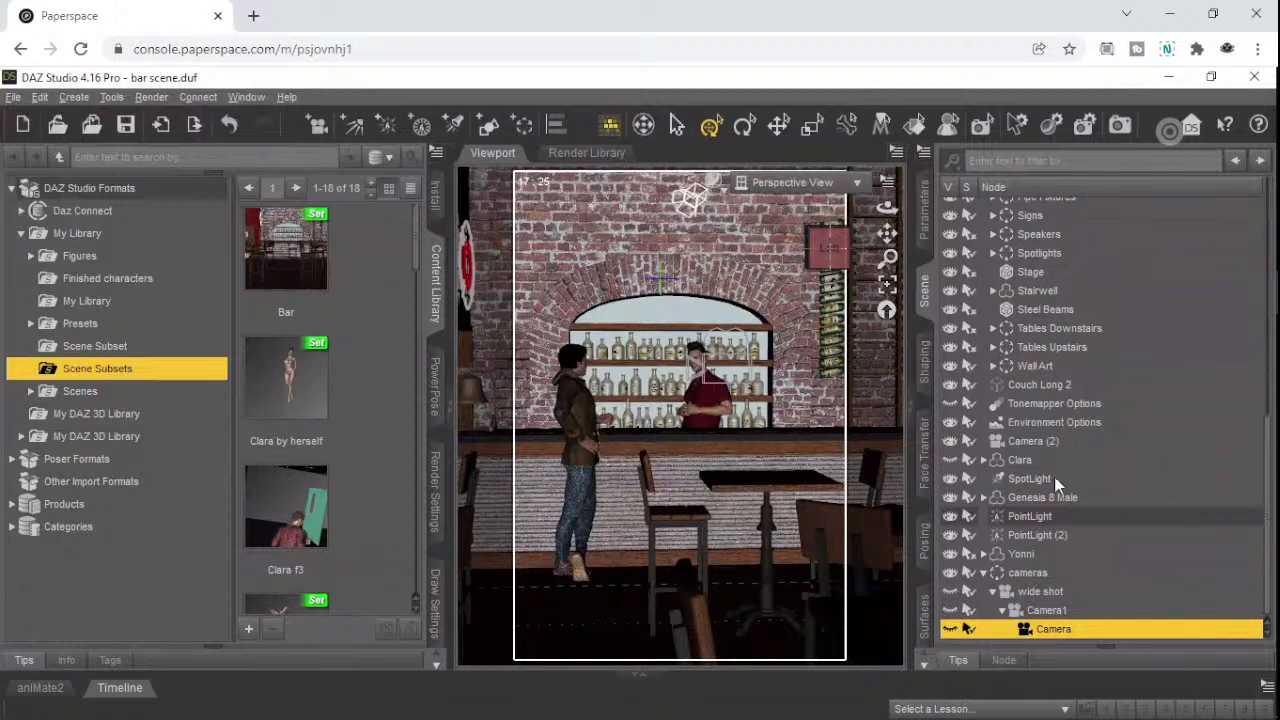
- Put the Clara figure in a new group named Clara, accepting Clara (2) as its label
{"action": "left_click", "coordinate": [1013, 459]}
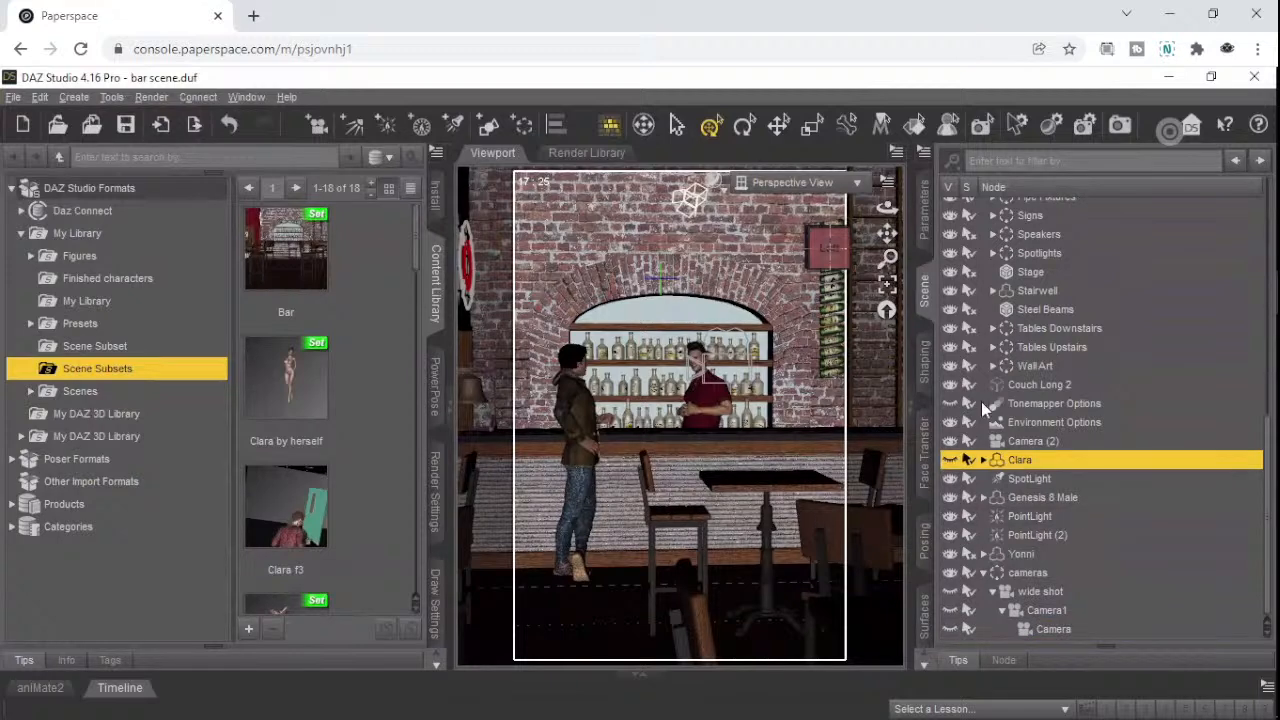
{"action": "left_click", "coordinate": [75, 98]}
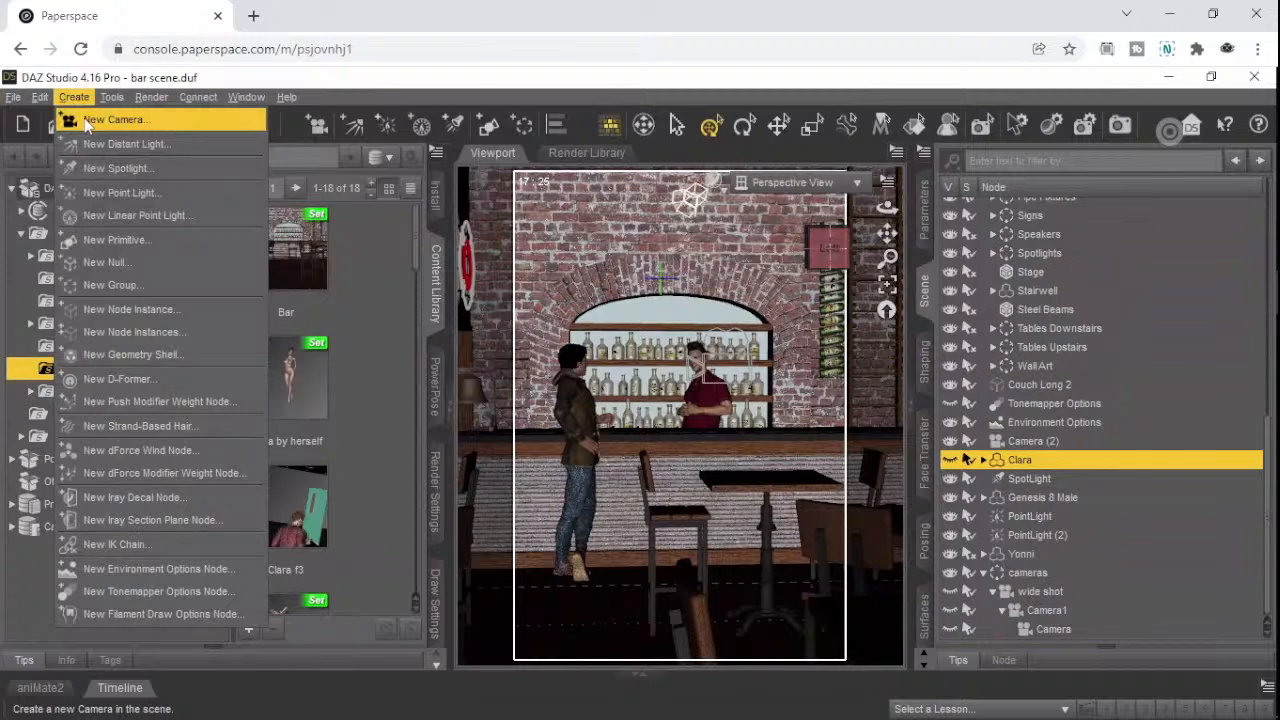
{"action": "left_click", "coordinate": [111, 285]}
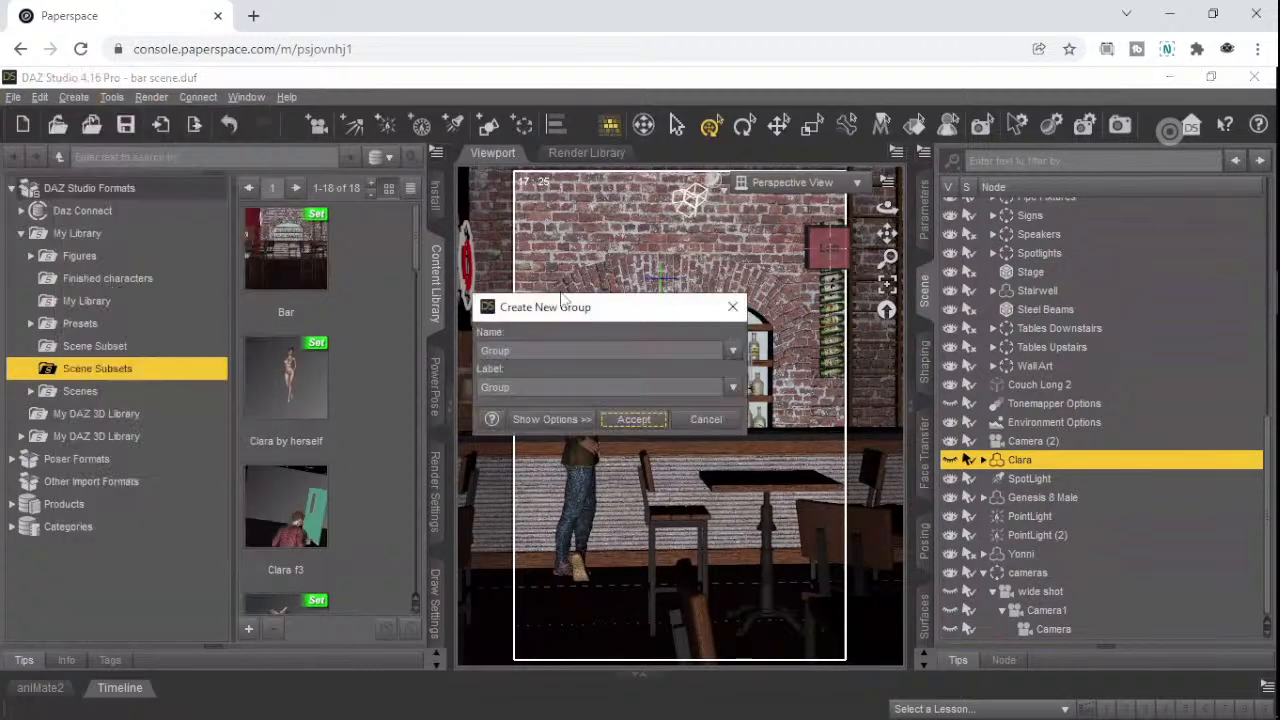
{"action": "left_click", "coordinate": [556, 351]}
{"action": "left_click_drag", "start_coordinate": [514, 351], "coordinate": [465, 335]}
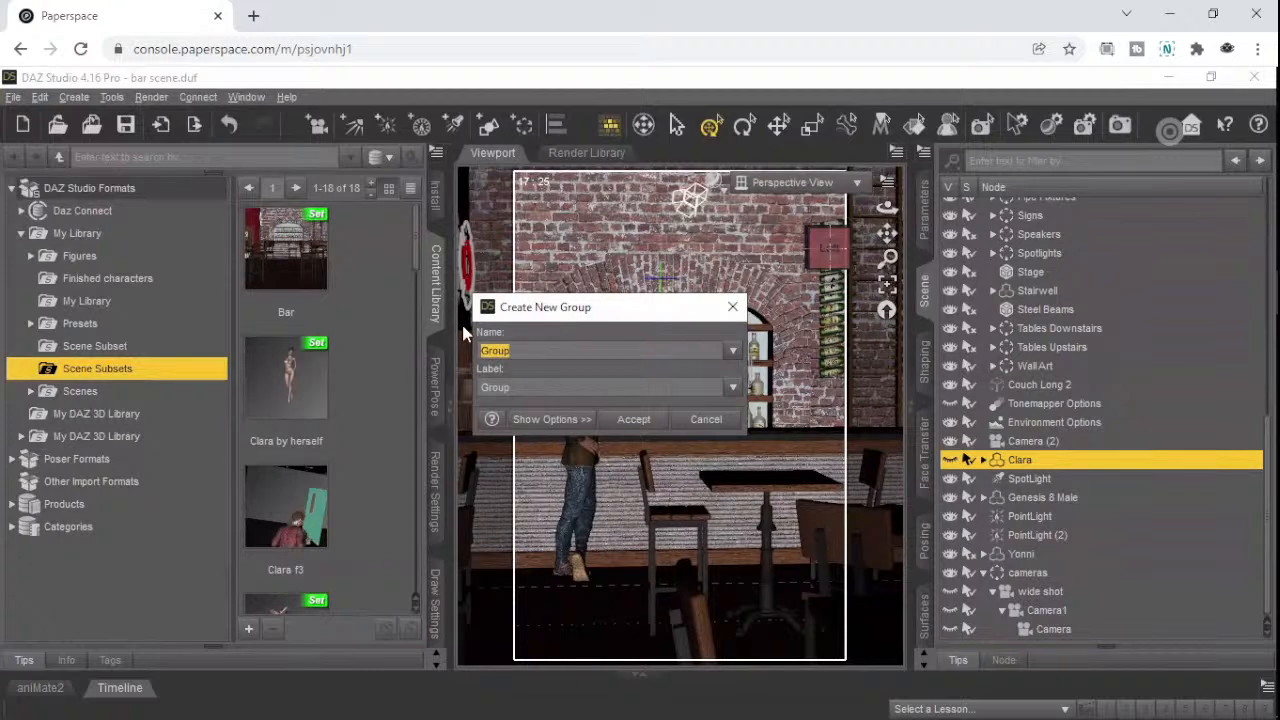
{"action": "type", "text": "Clara"}
{"action": "key", "text": "Tab"}
{"action": "type", "text": "Clara"}
{"action": "left_click", "coordinate": [630, 421]}
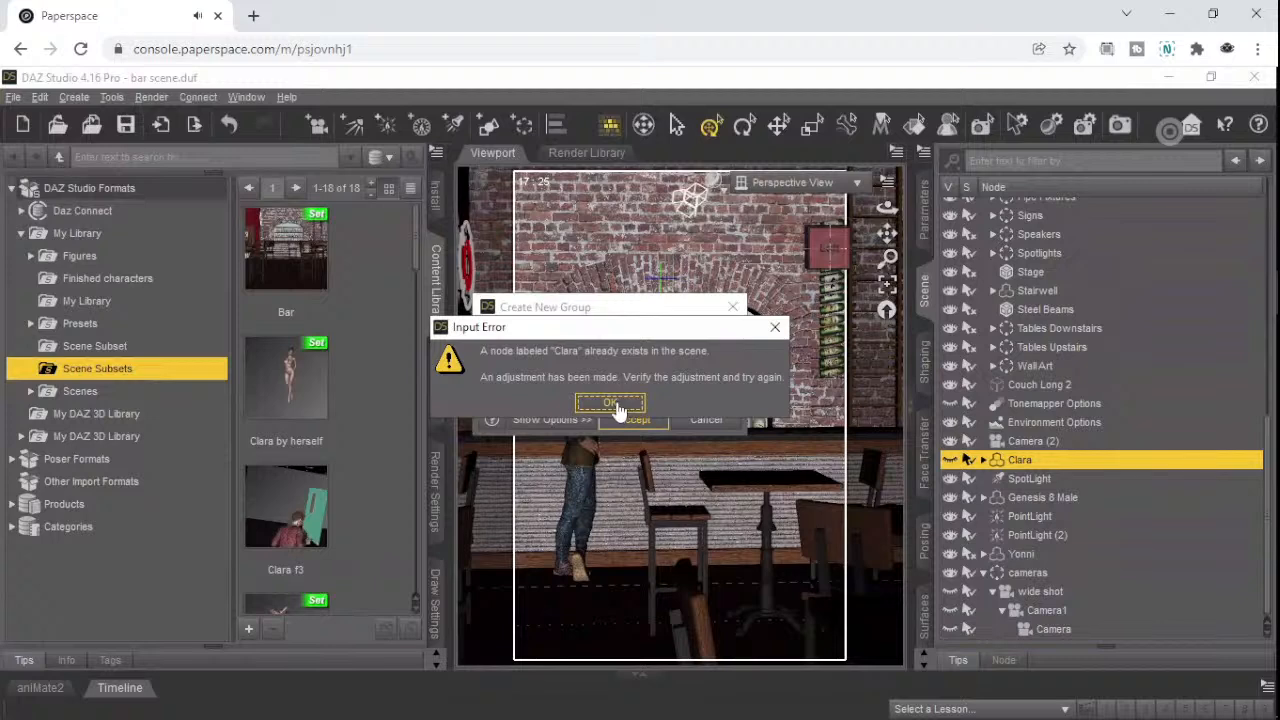
{"action": "left_click", "coordinate": [617, 406]}
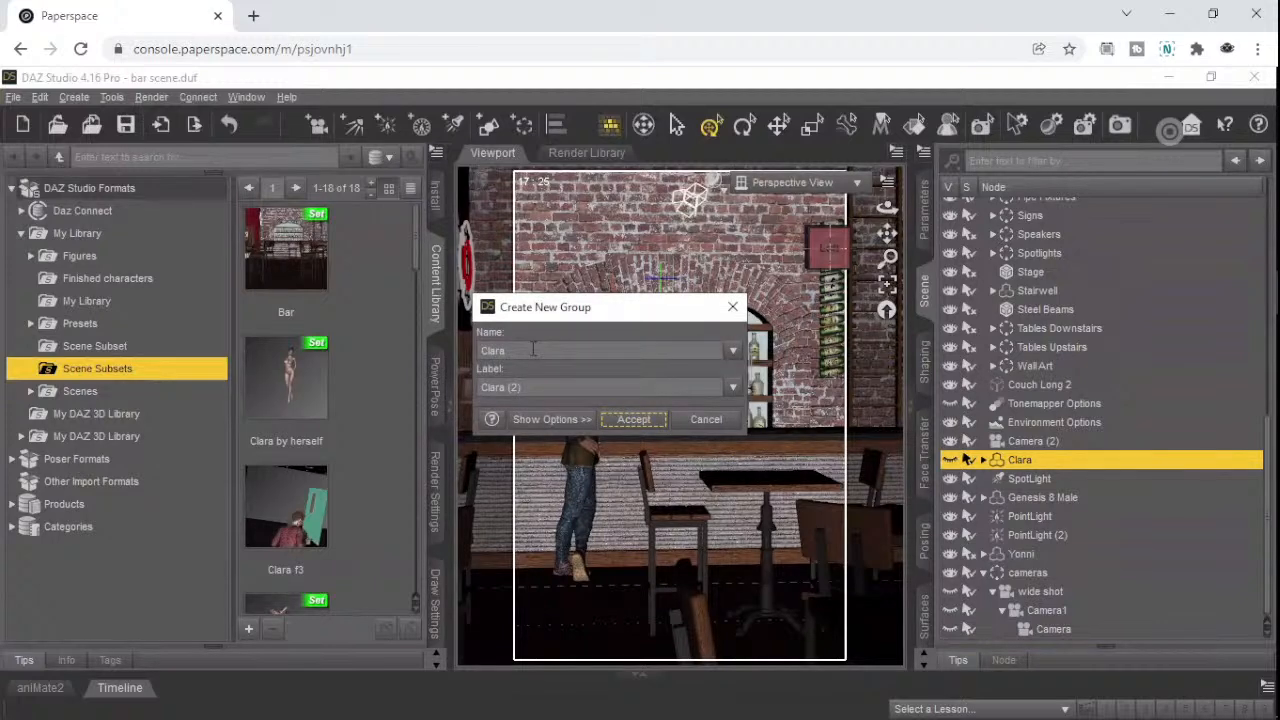
{"action": "left_click", "coordinate": [633, 420]}
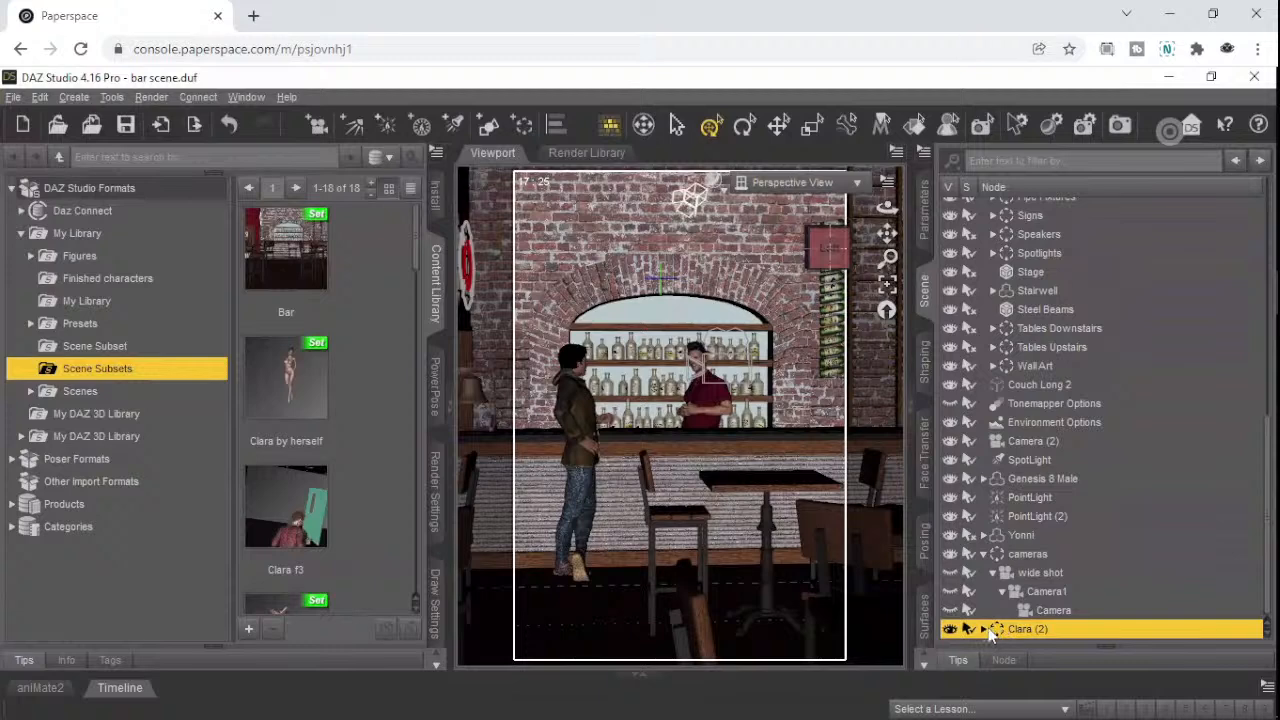
- Make the Clara figure inside the Clara (2) group visible and expand it to list its child nodes
{"action": "scroll", "coordinate": [1024, 585], "scroll_direction": "down", "scroll_amount": 1}
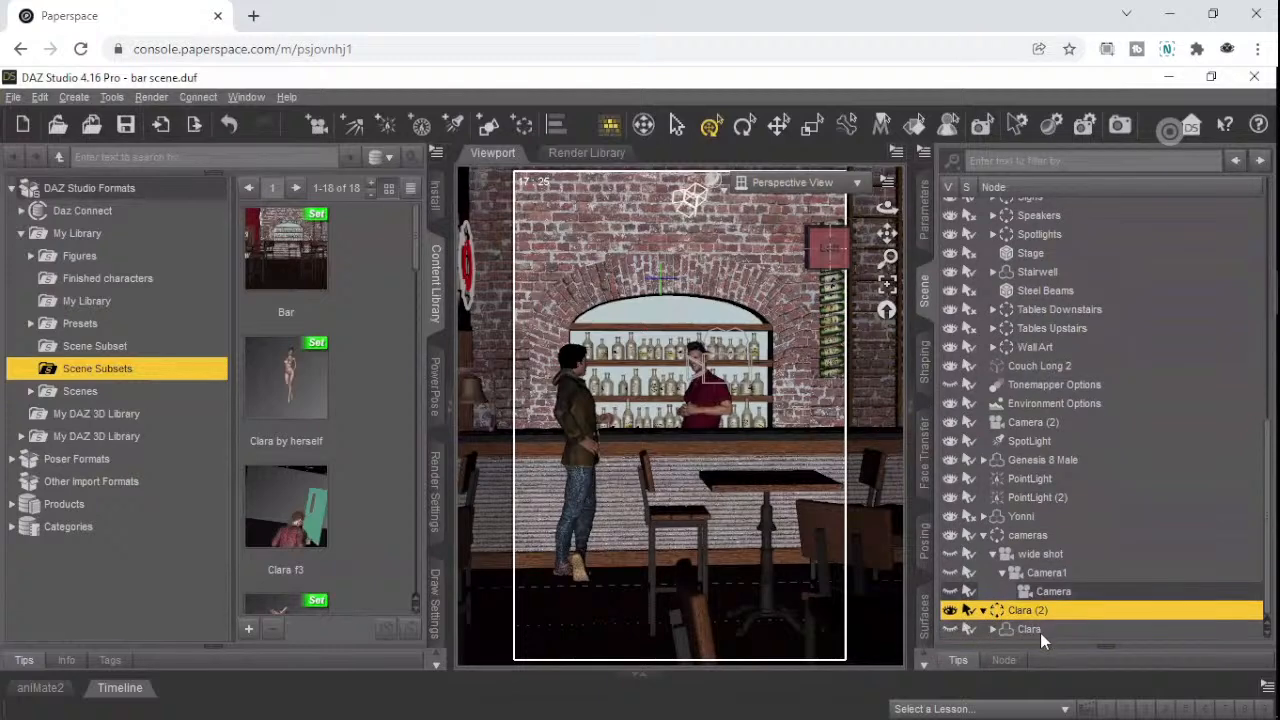
{"action": "left_click", "coordinate": [1040, 630]}
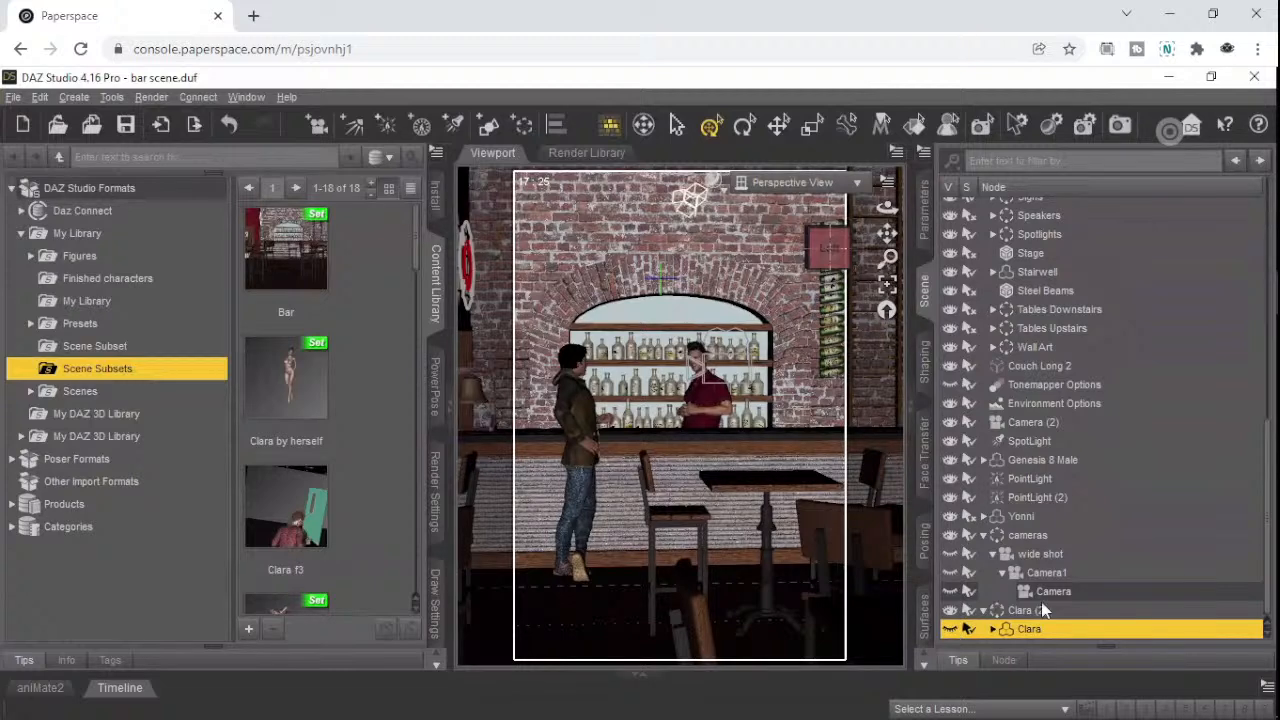
{"action": "left_click", "coordinate": [949, 629]}
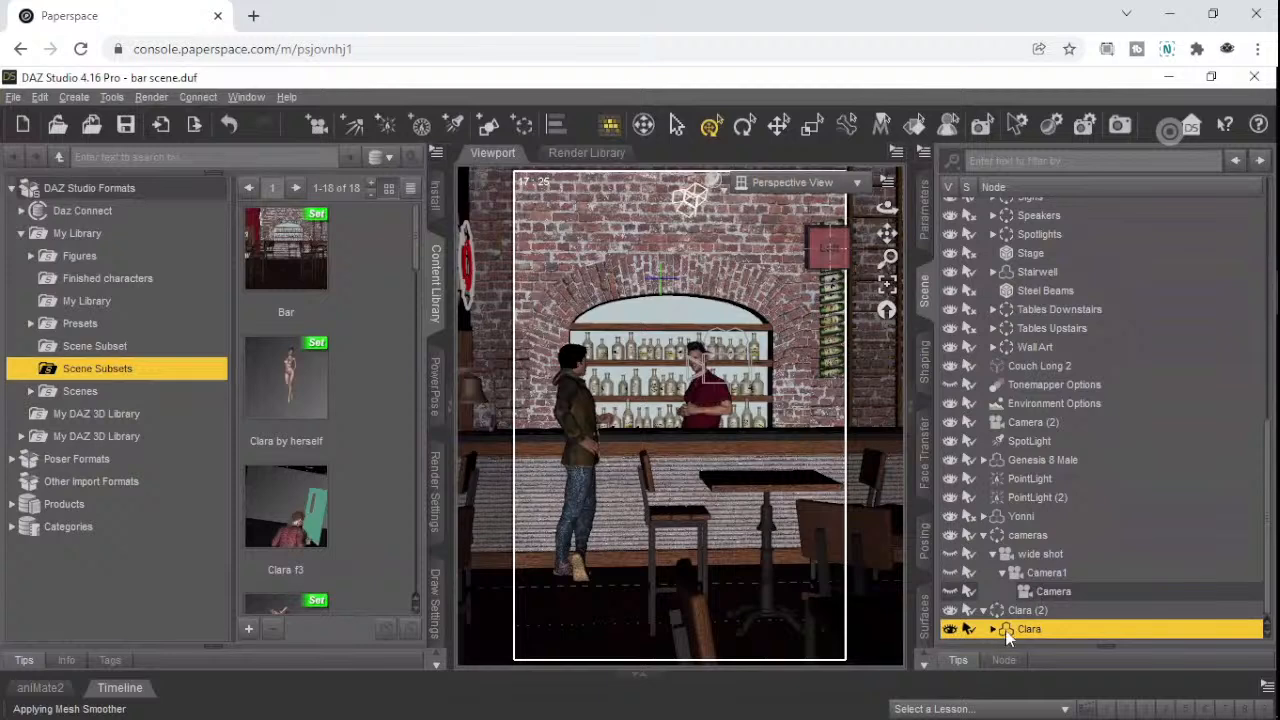
{"action": "left_click", "coordinate": [994, 630]}
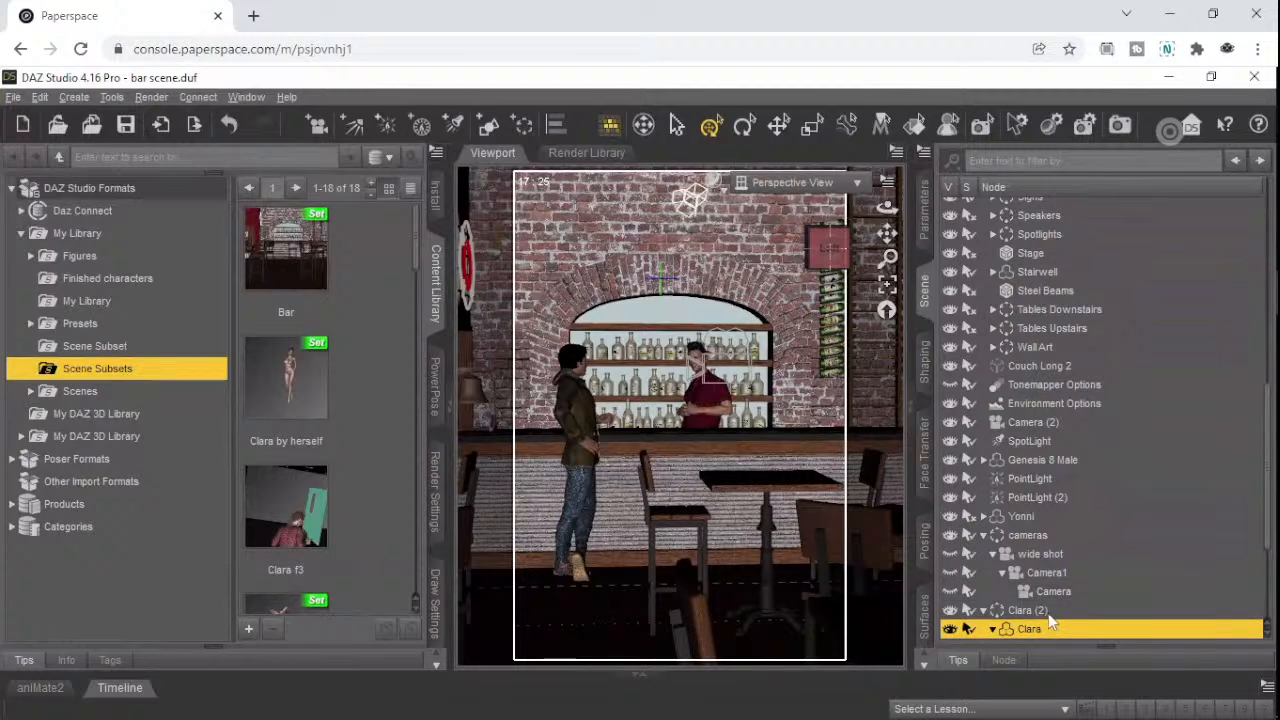
{"action": "scroll", "coordinate": [1048, 612], "scroll_direction": "down", "scroll_amount": 1}
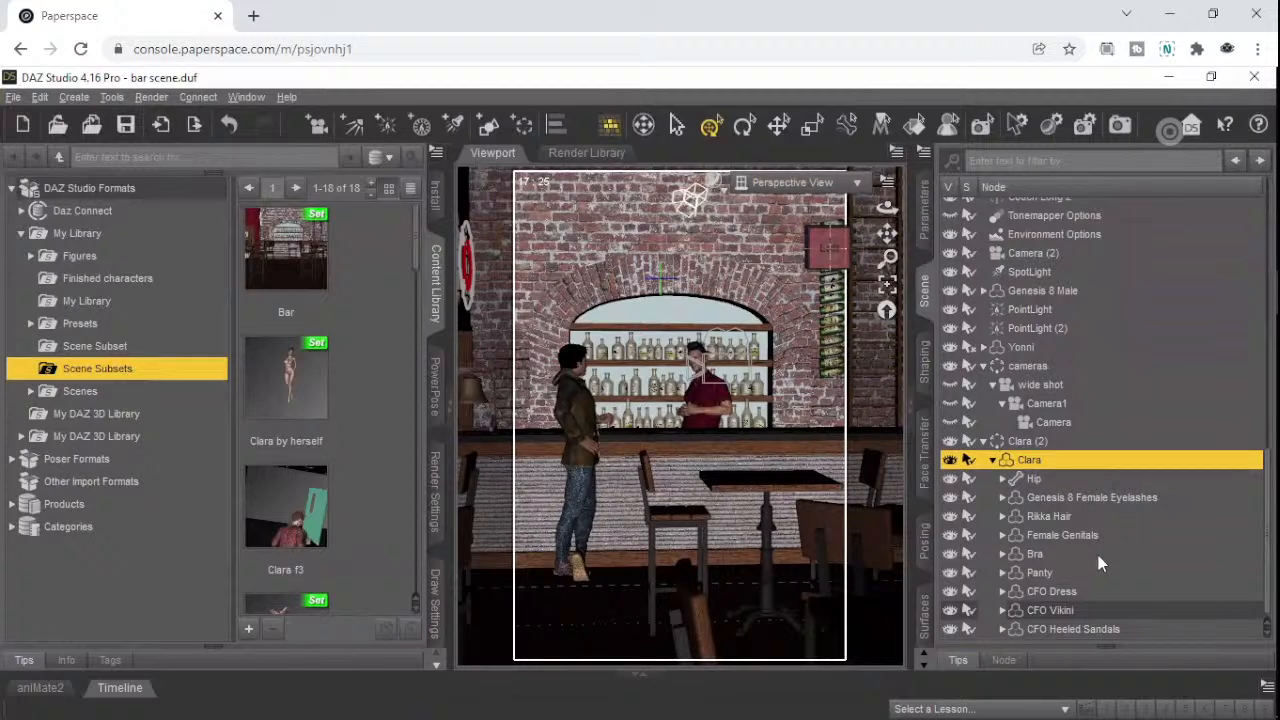
- Look through the scene hierarchy, from Clara's clothing and hair nodes up to The Brass Pole environment and its parts
{"action": "scroll", "coordinate": [1098, 555], "scroll_direction": "up", "scroll_amount": 4}
{"action": "scroll", "coordinate": [1098, 555], "scroll_direction": "down", "scroll_amount": 4}
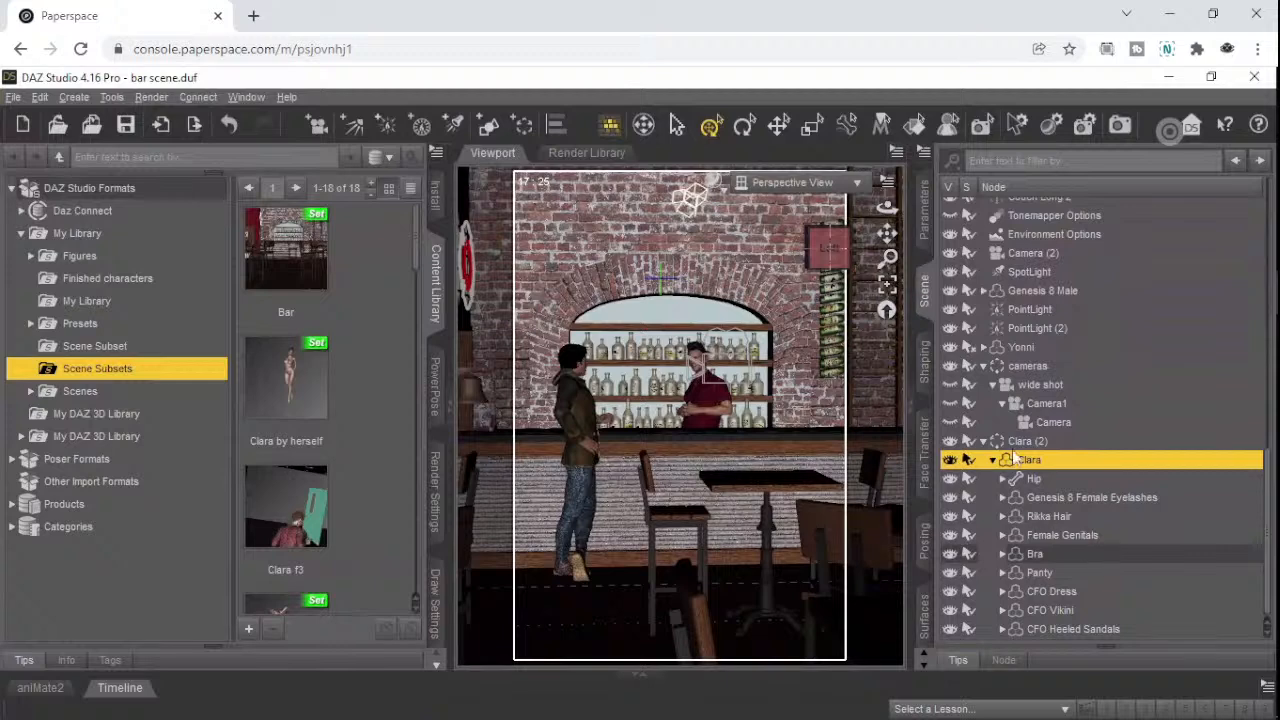
{"action": "scroll", "coordinate": [1092, 503], "scroll_direction": "up", "scroll_amount": 5}
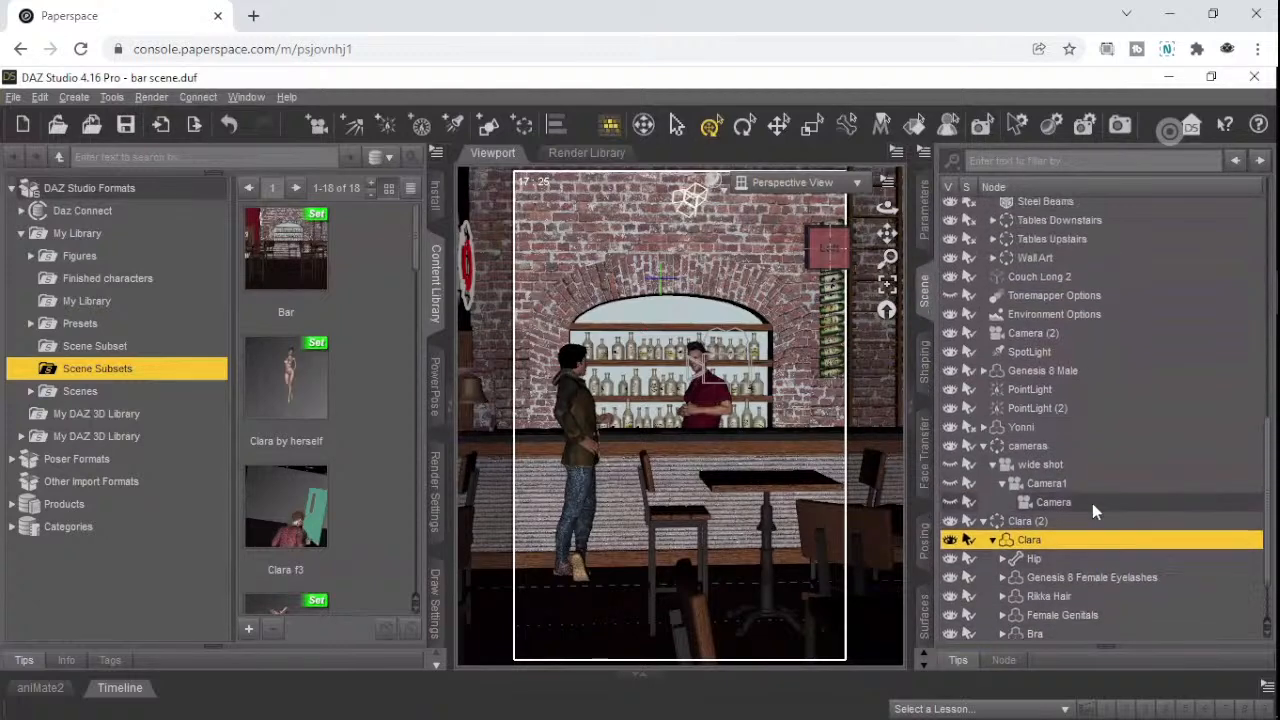
{"action": "scroll", "coordinate": [1094, 498], "scroll_direction": "up", "scroll_amount": 12}
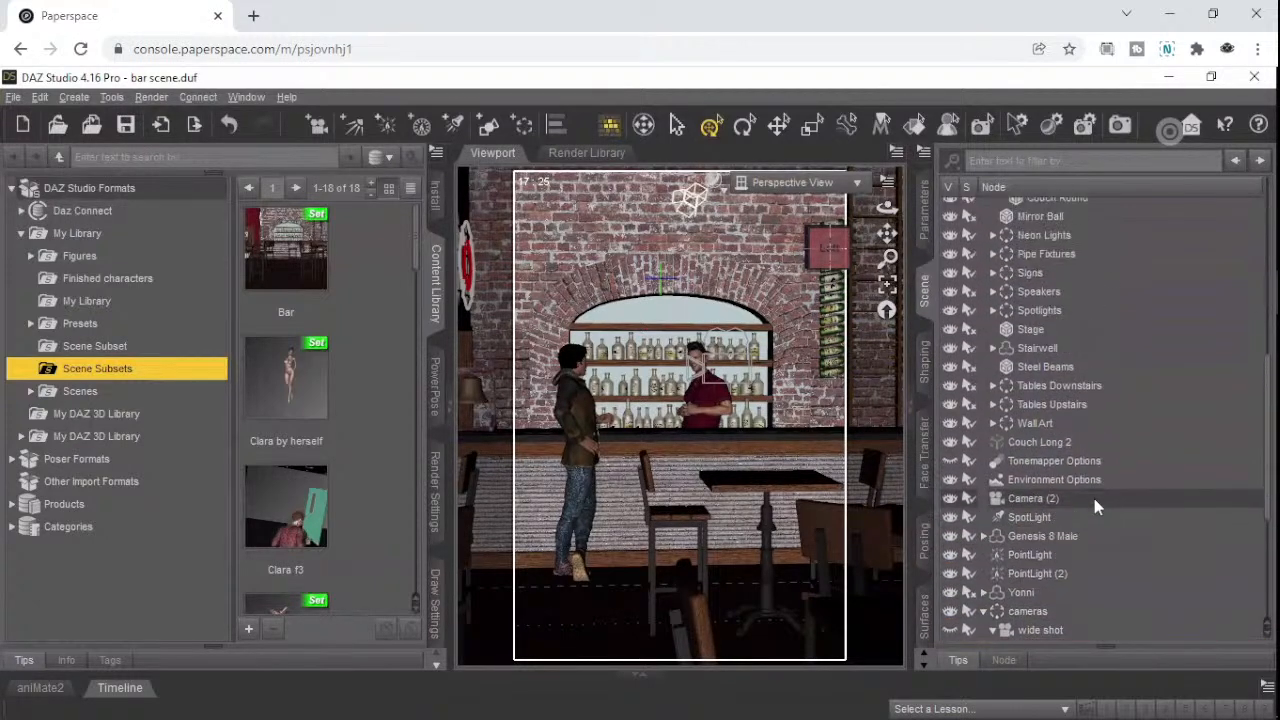
{"action": "scroll", "coordinate": [1097, 496], "scroll_direction": "up", "scroll_amount": 6}
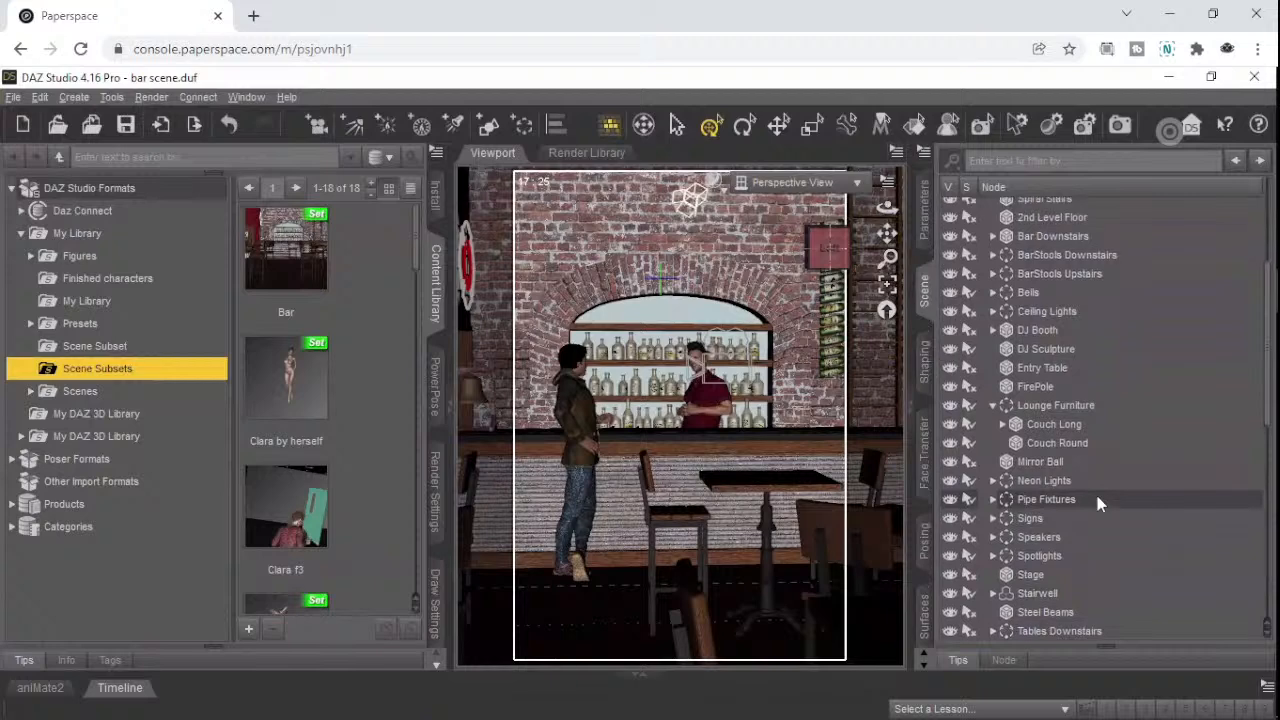
{"action": "scroll", "coordinate": [1097, 503], "scroll_direction": "up", "scroll_amount": 2}
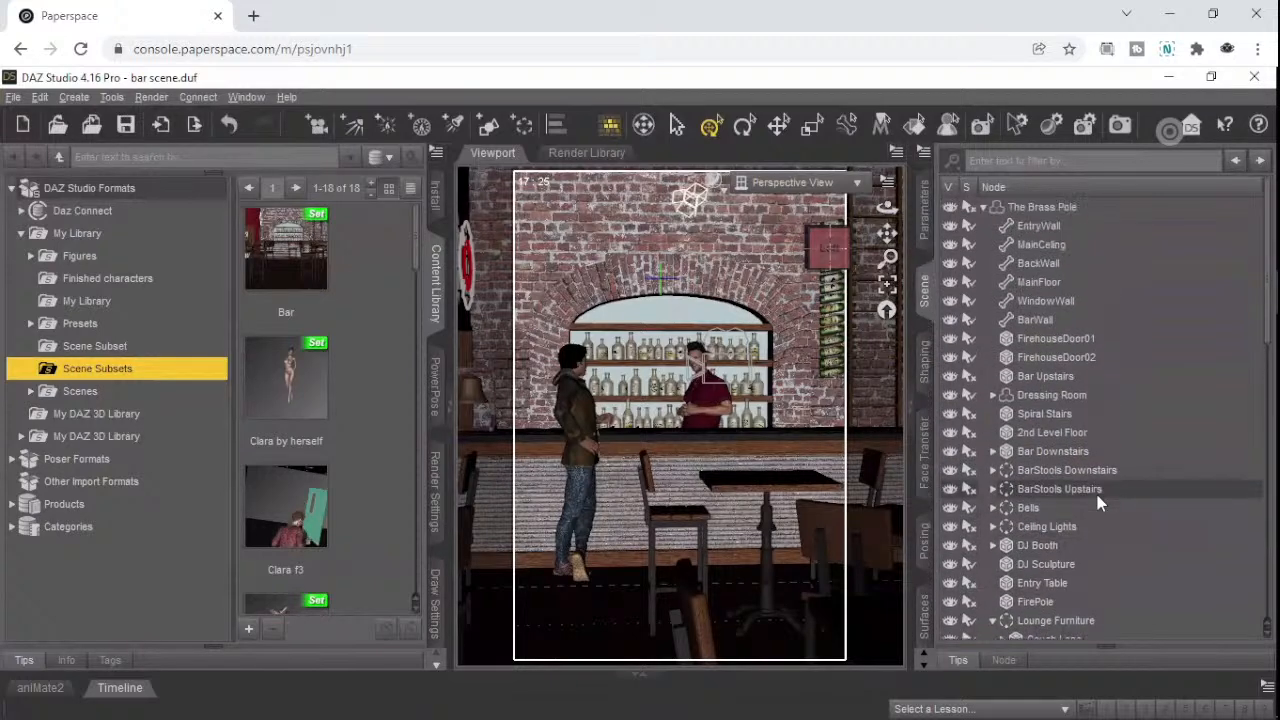
{"action": "scroll", "coordinate": [1097, 495], "scroll_direction": "down", "scroll_amount": 7}
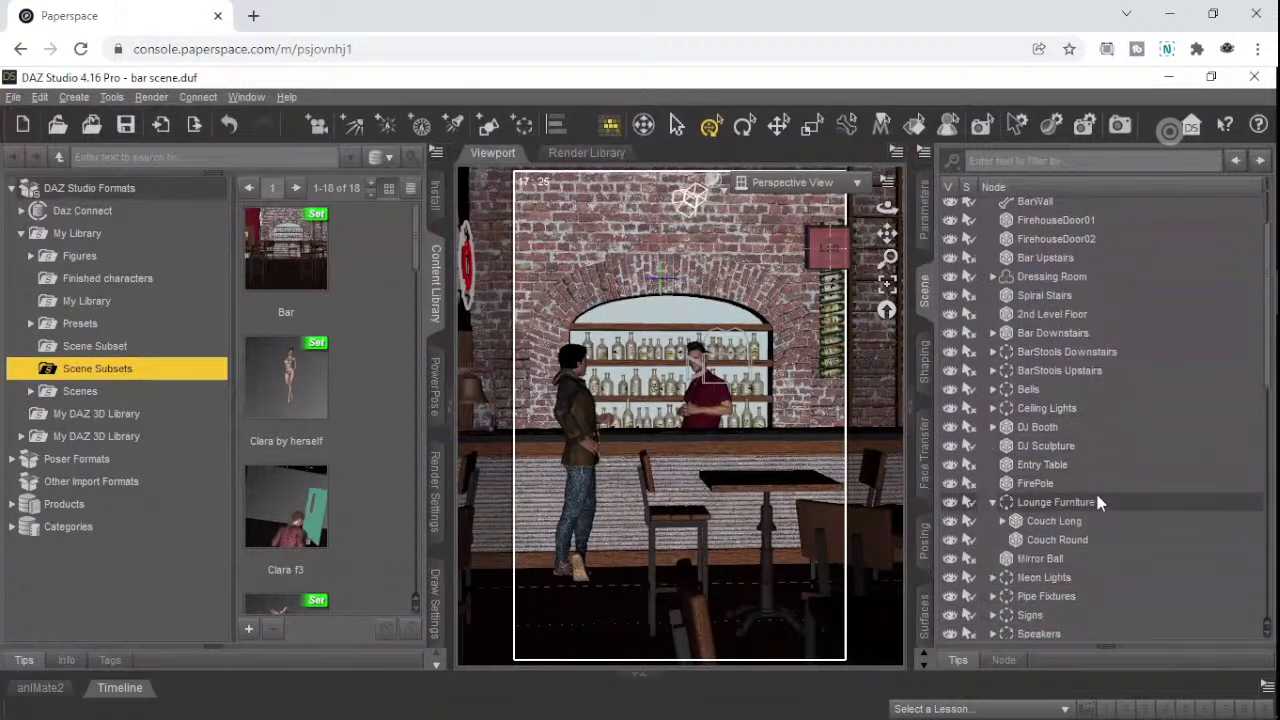
{"action": "scroll", "coordinate": [1097, 497], "scroll_direction": "down", "scroll_amount": 6}
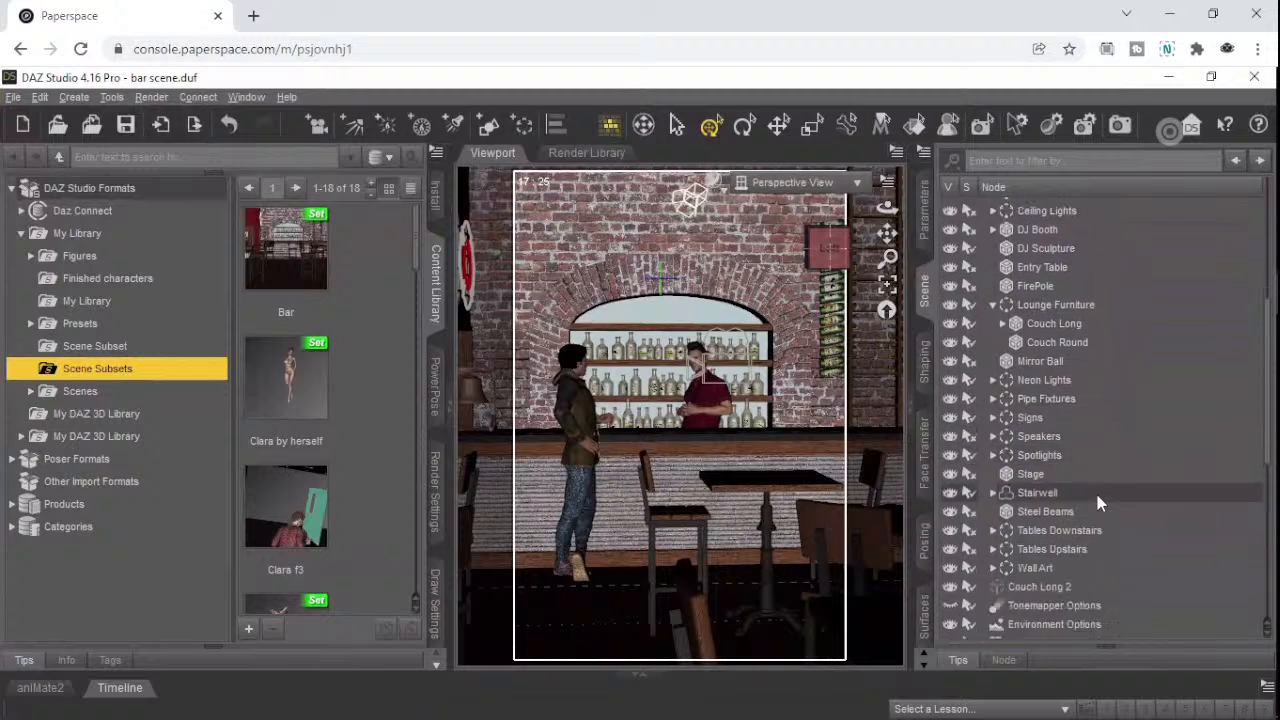
- Move Camera (2), Camera and Camera1 directly under the cameras group, alongside the wide shot camera
{"action": "scroll", "coordinate": [1097, 495], "scroll_direction": "down", "scroll_amount": 6}
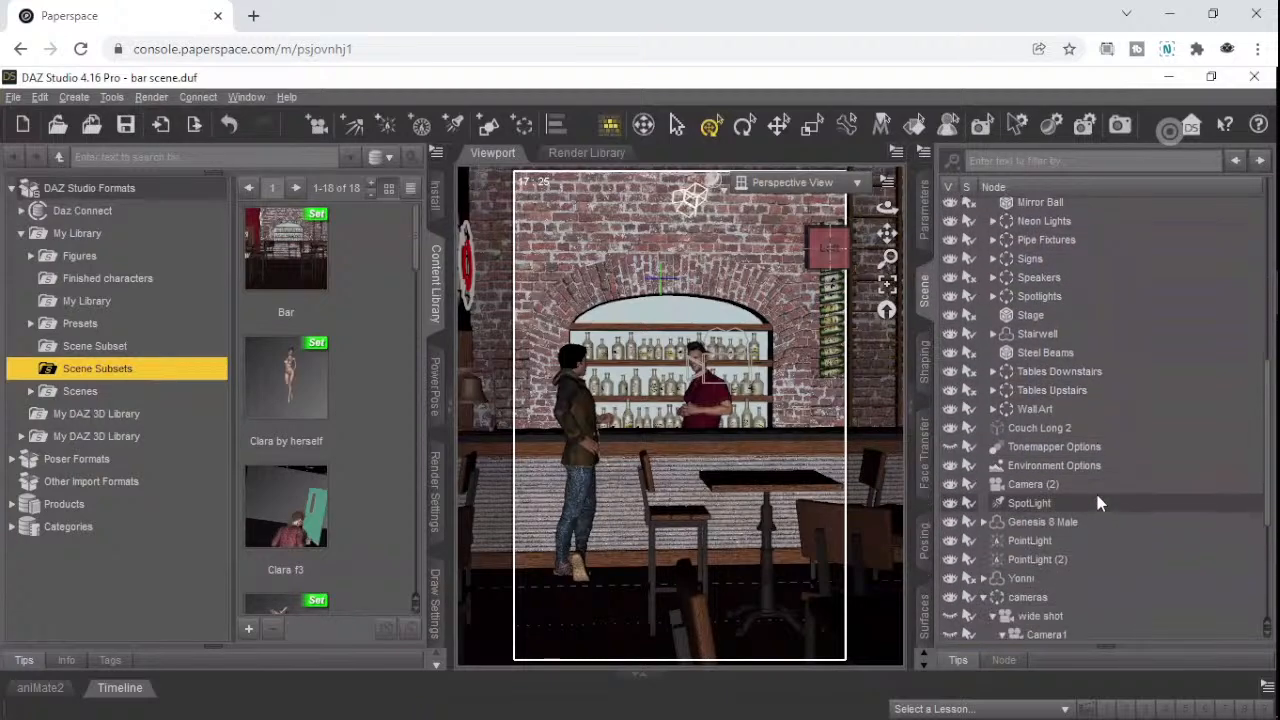
{"action": "scroll", "coordinate": [1097, 495], "scroll_direction": "down", "scroll_amount": 4}
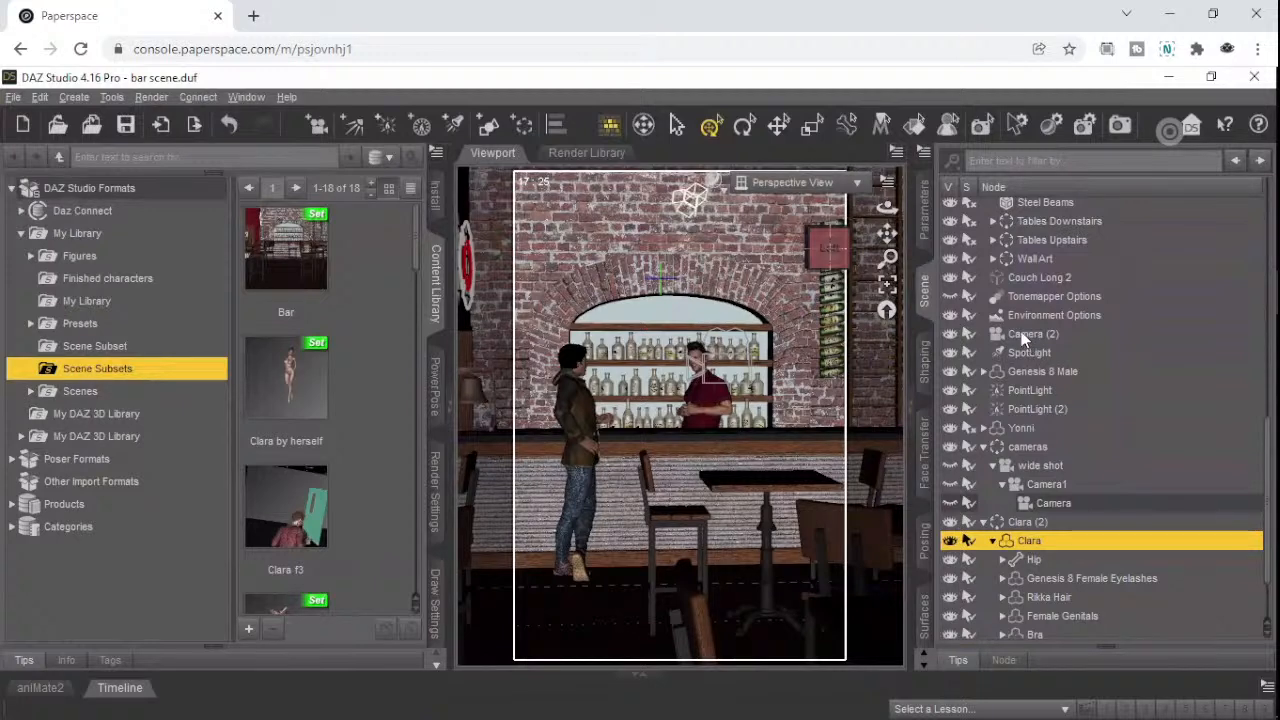
{"action": "left_click_drag", "start_coordinate": [1023, 337], "coordinate": [1047, 458]}
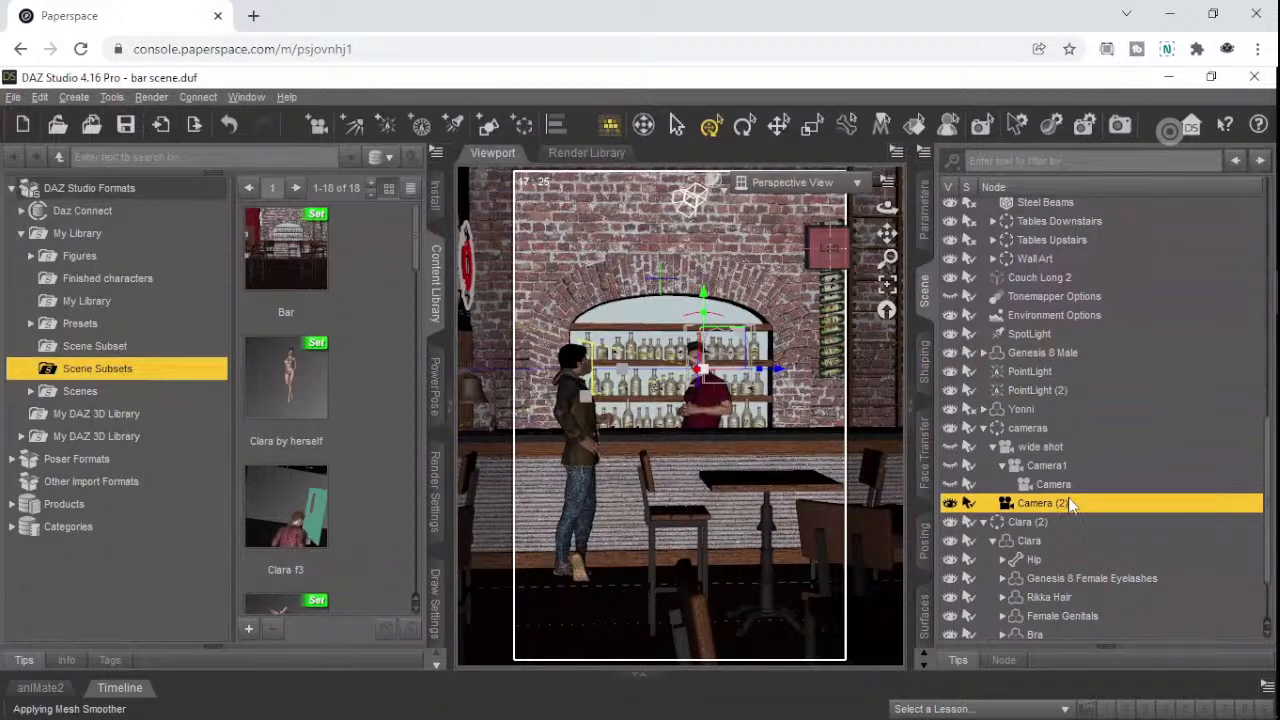
{"action": "left_click", "coordinate": [1052, 485]}
{"action": "left_click_drag", "start_coordinate": [1052, 490], "coordinate": [1035, 425]}
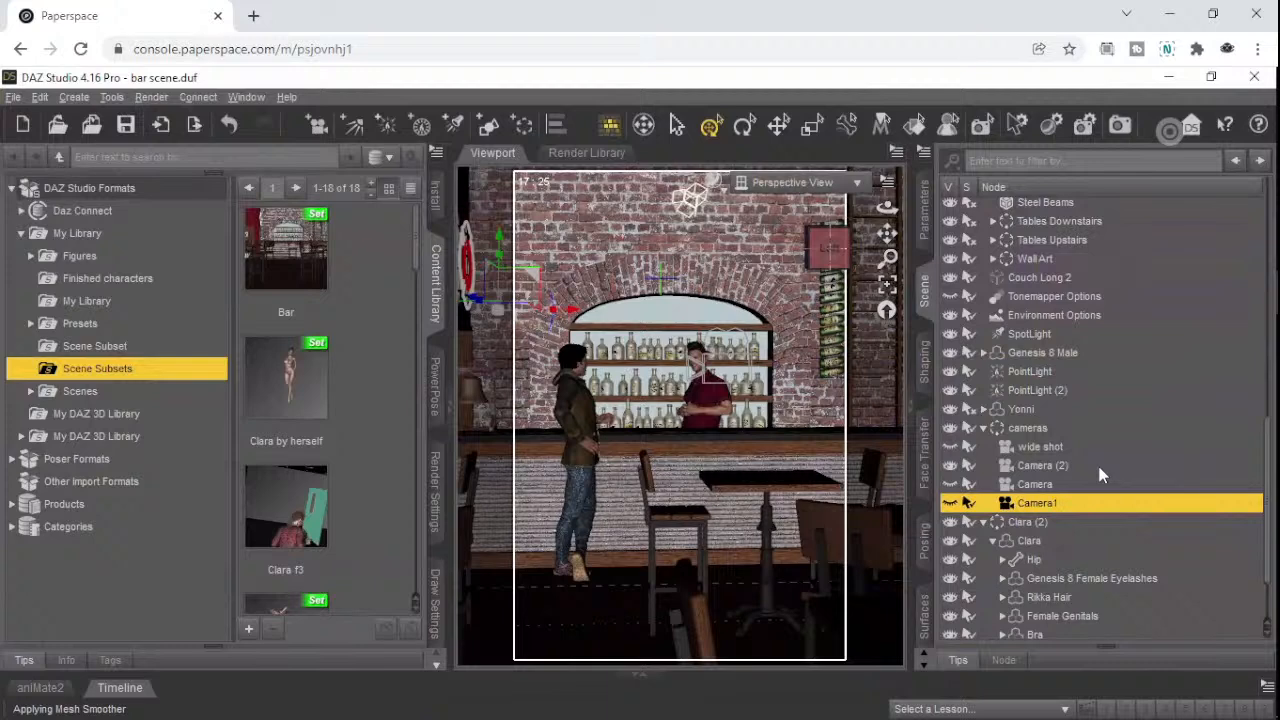
- Put the Genesis 8 Male figure in a new group named and labelled Thomas, and toggle the group's visibility to check it
{"action": "left_click", "coordinate": [1025, 351]}
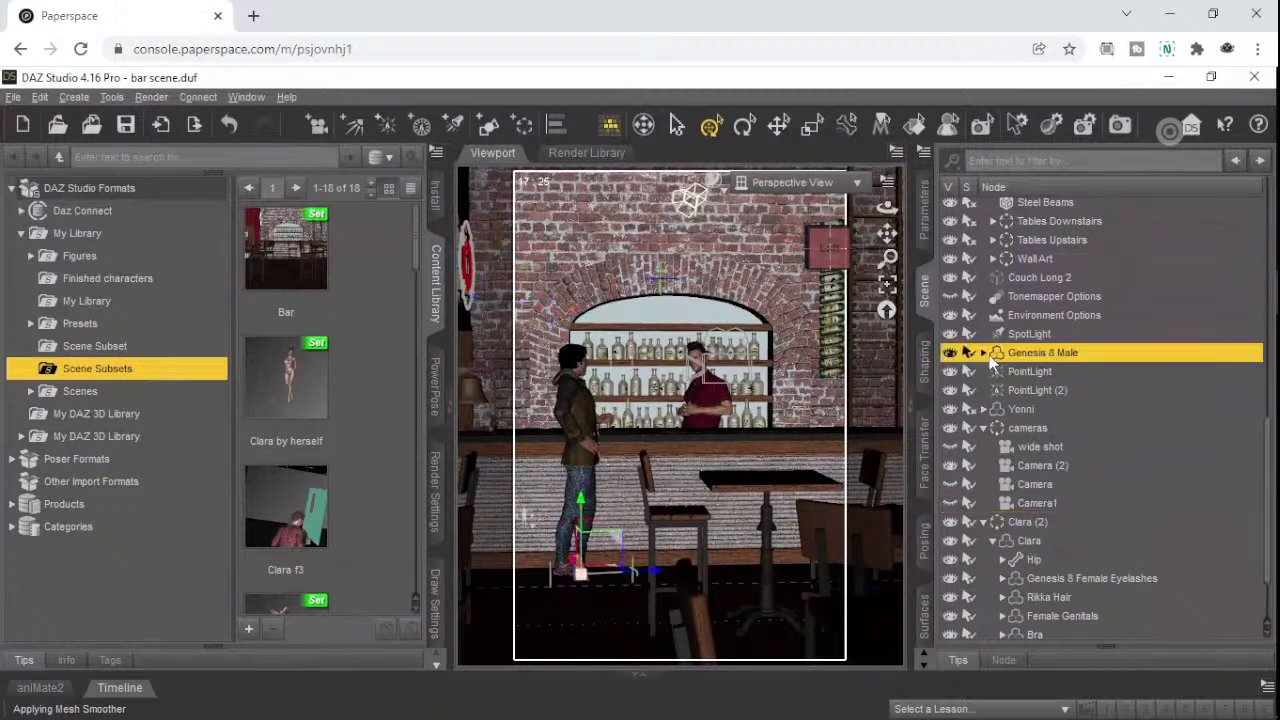
{"action": "left_click", "coordinate": [74, 97]}
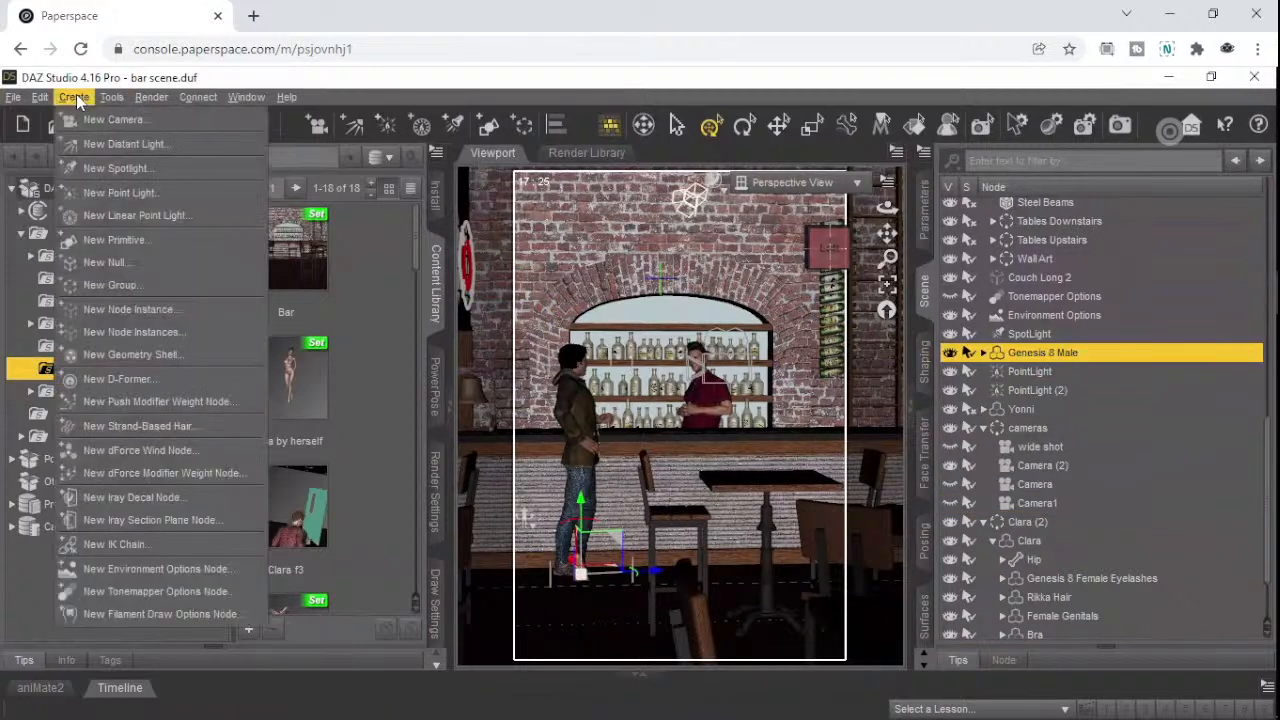
{"action": "left_click", "coordinate": [140, 285]}
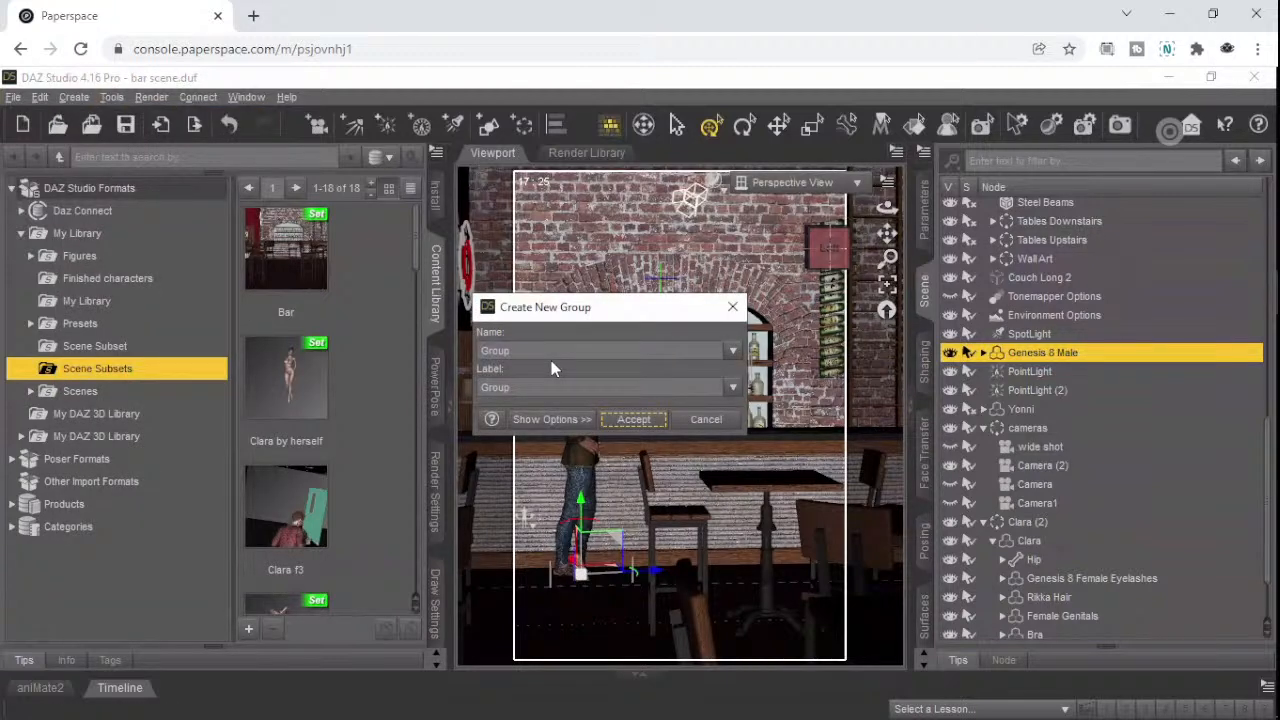
{"action": "left_click_drag", "start_coordinate": [516, 352], "coordinate": [453, 332]}
{"action": "type", "text": "Thomas"}
{"action": "key", "text": "Tab"}
{"action": "type", "text": "Thomas"}
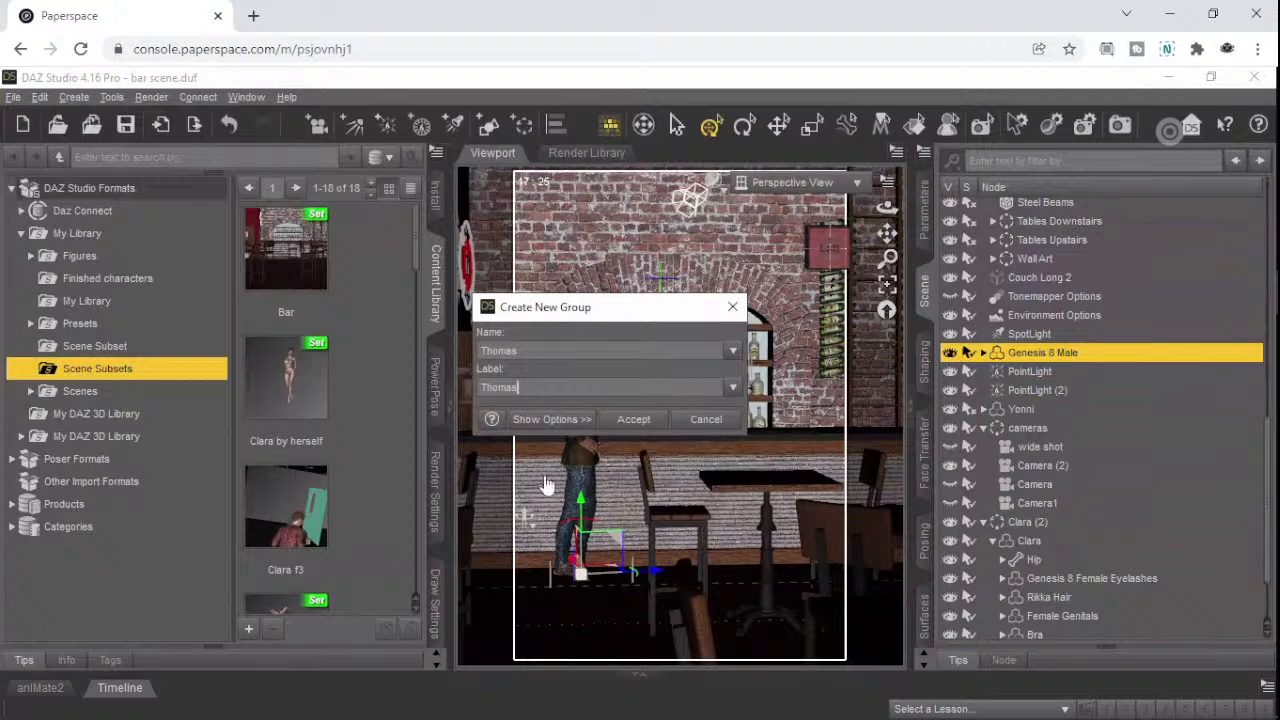
{"action": "left_click", "coordinate": [633, 419]}
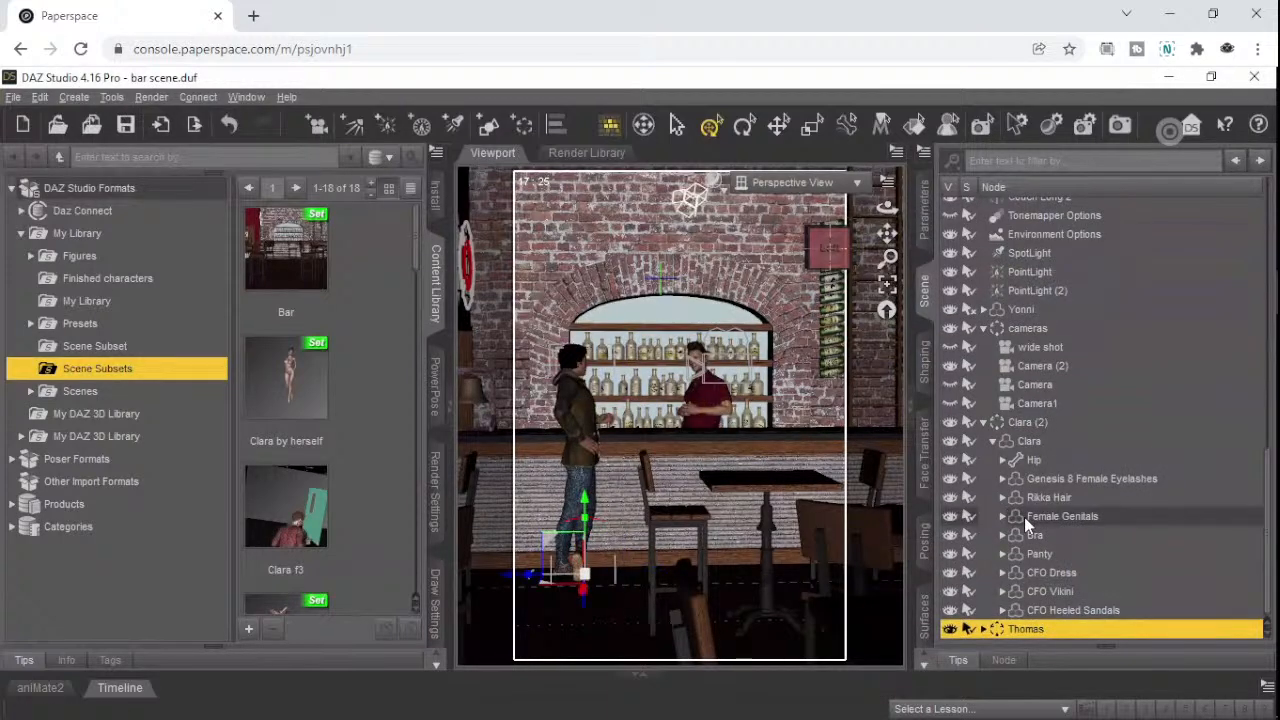
{"action": "left_click", "coordinate": [950, 630]}
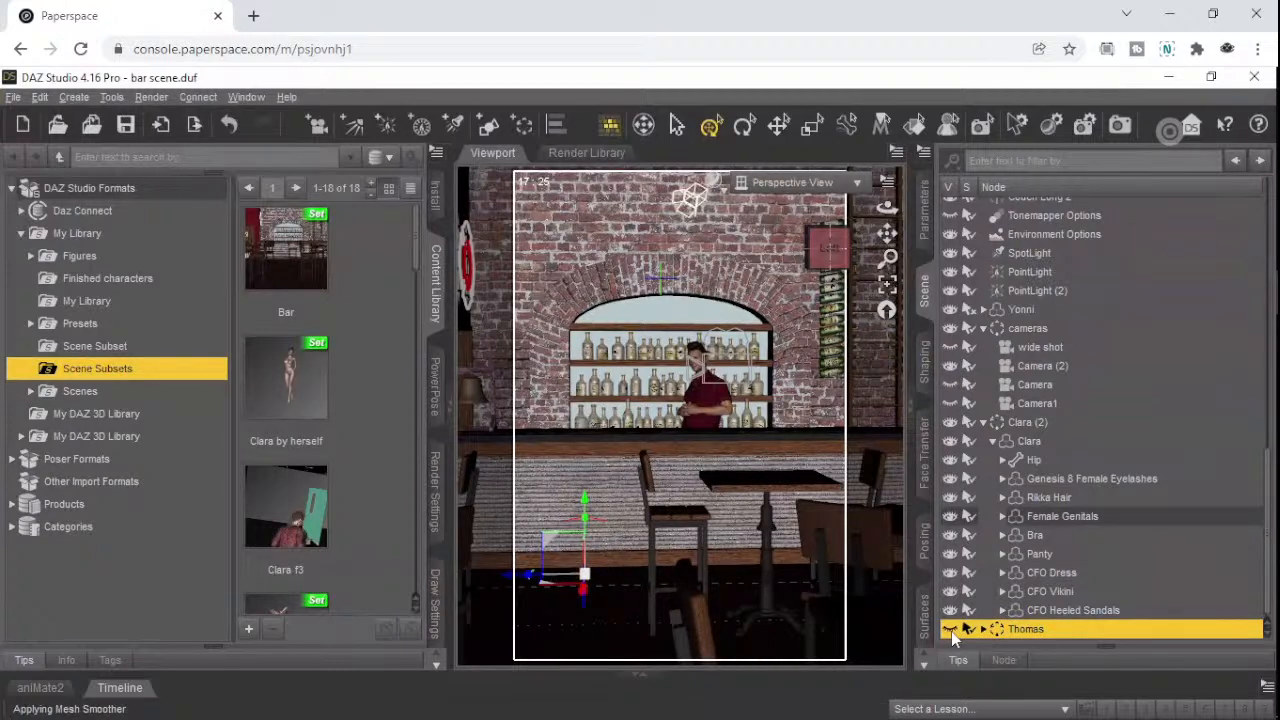
{"action": "left_click", "coordinate": [951, 630]}
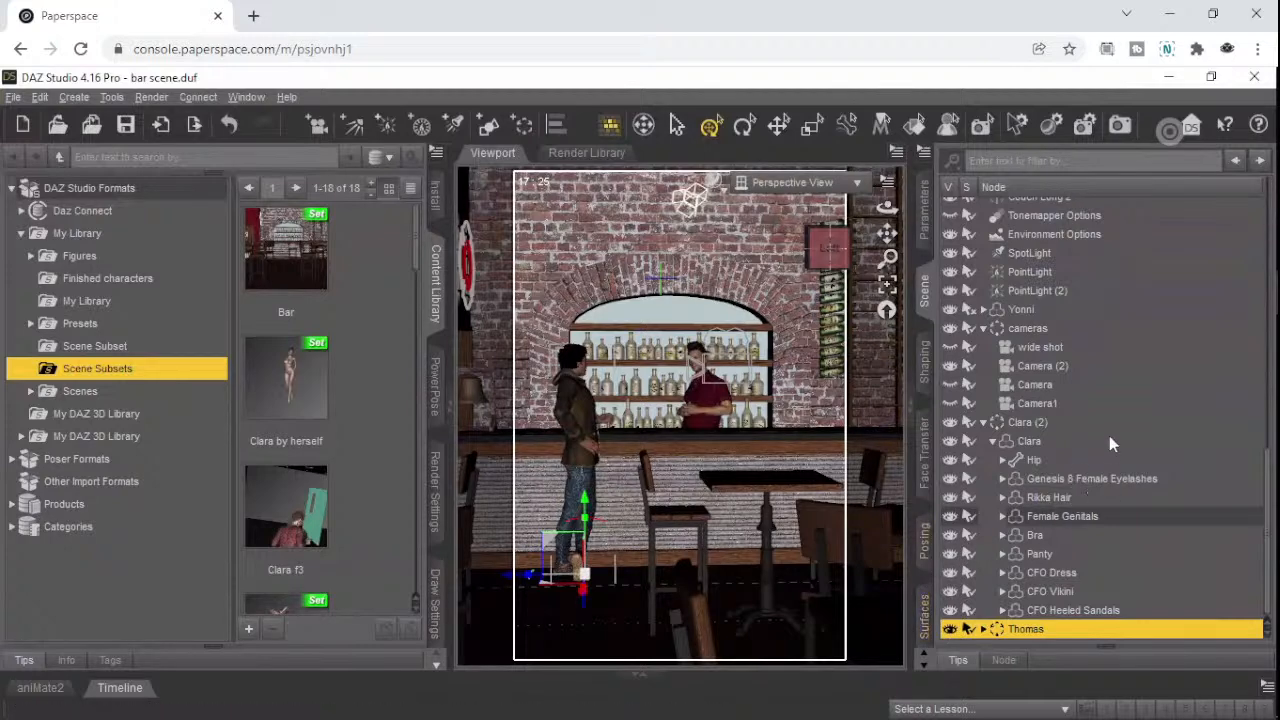
- Group all nodes from Yonni down to the Thomas group into a new group named and labelled Johnny
{"action": "left_click", "coordinate": [977, 315], "text": "shift"}
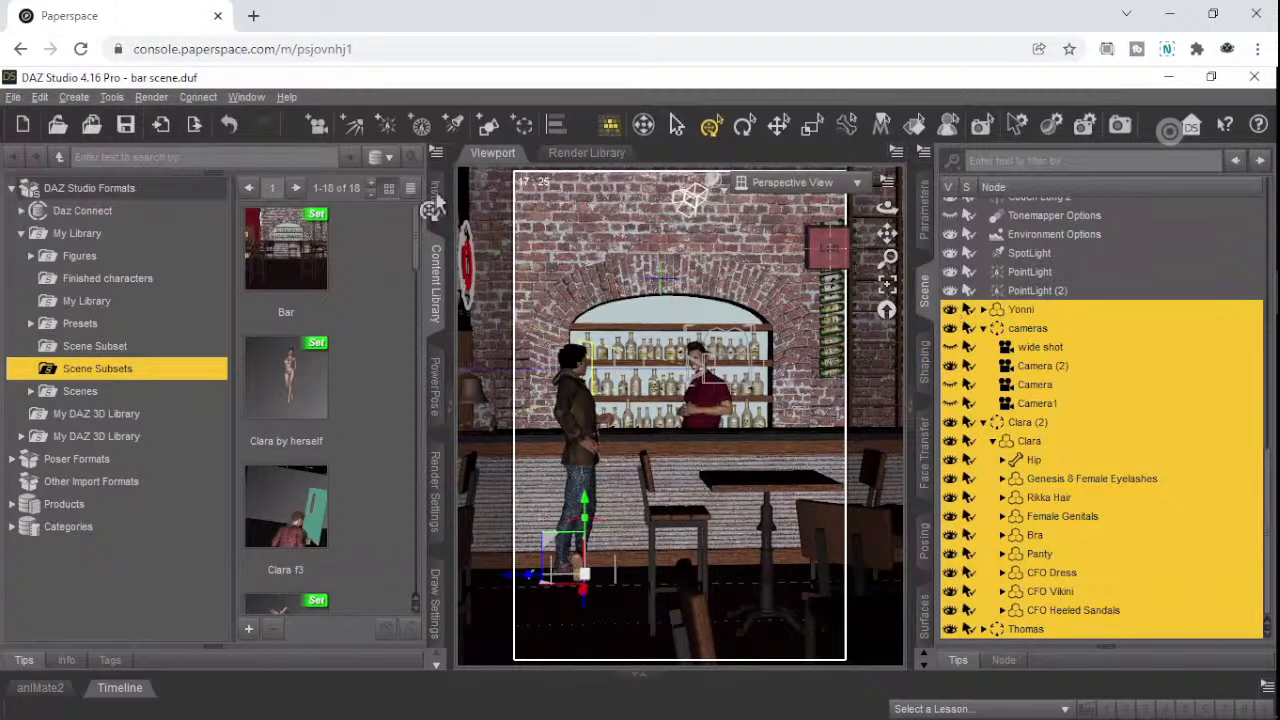
{"action": "left_click", "coordinate": [78, 95]}
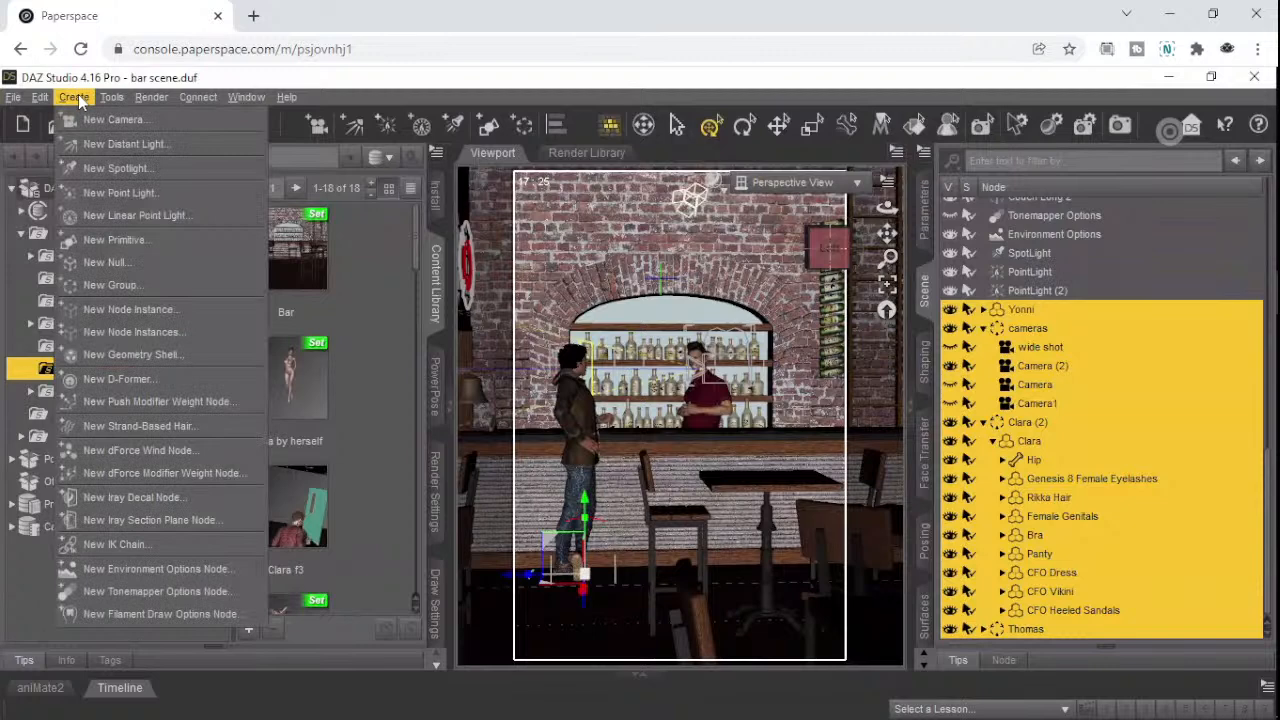
{"action": "left_click", "coordinate": [106, 287]}
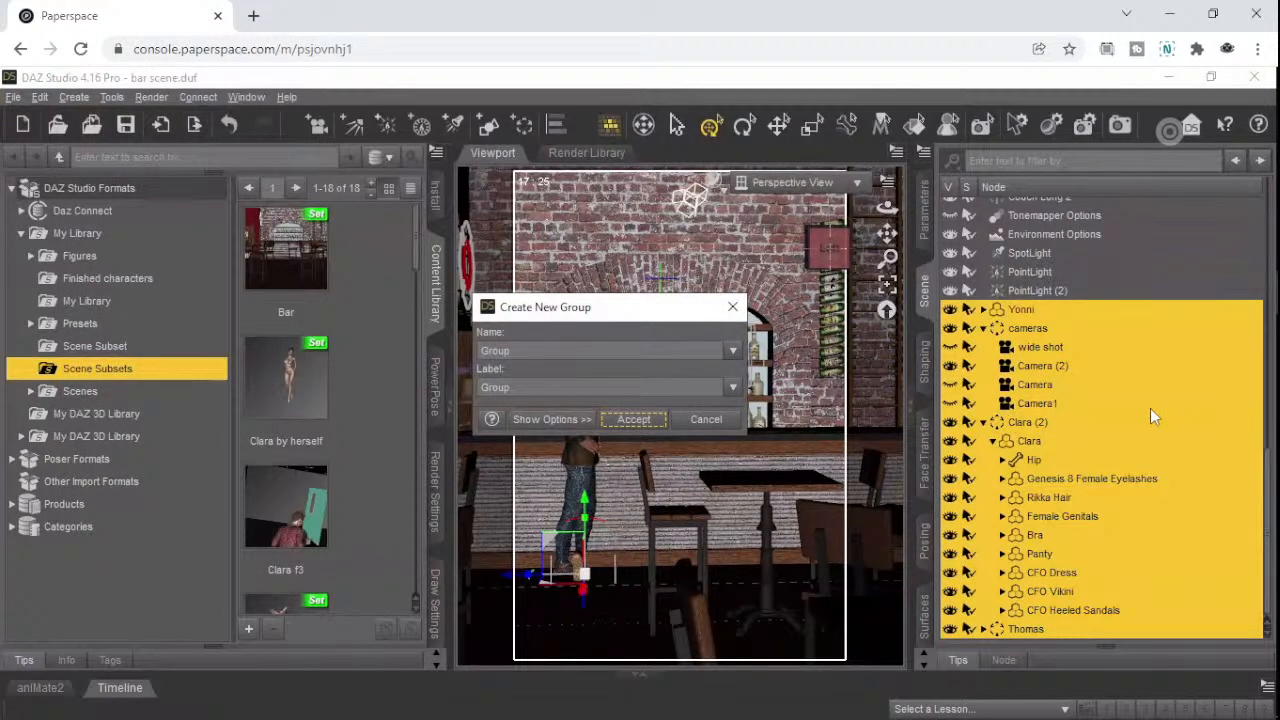
{"action": "left_click_drag", "start_coordinate": [524, 356], "coordinate": [462, 352]}
{"action": "type", "text": "Johnny"}
{"action": "key", "text": "Tab"}
{"action": "type", "text": "Johnny"}
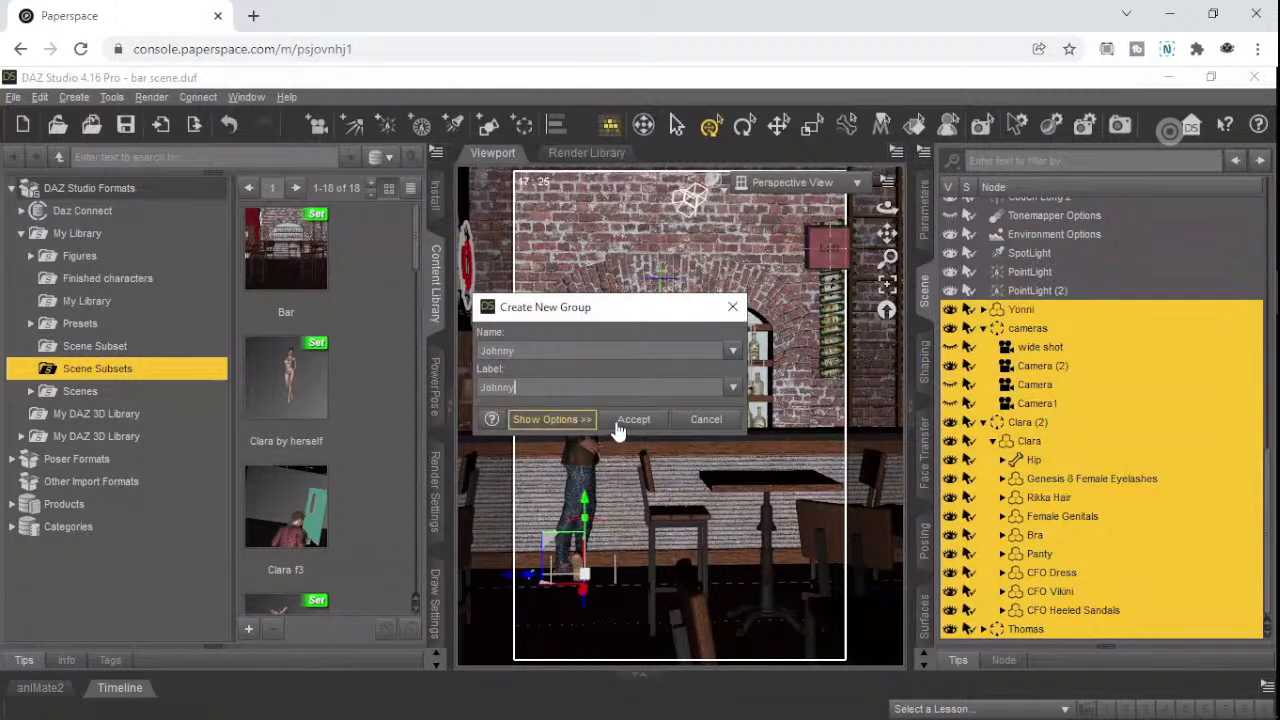
{"action": "key", "text": "Return"}
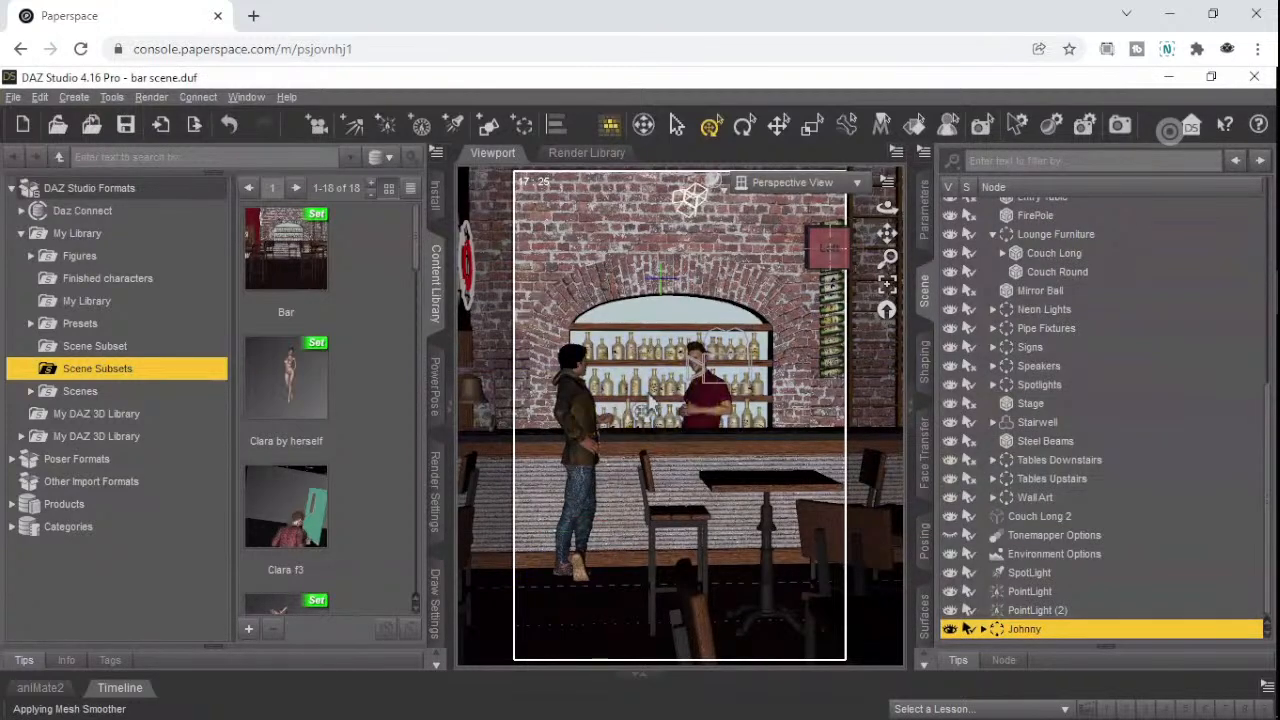
- Hide and show the Johnny group to check what it contains, and expand it to examine its child nodes
{"action": "left_click", "coordinate": [948, 628]}
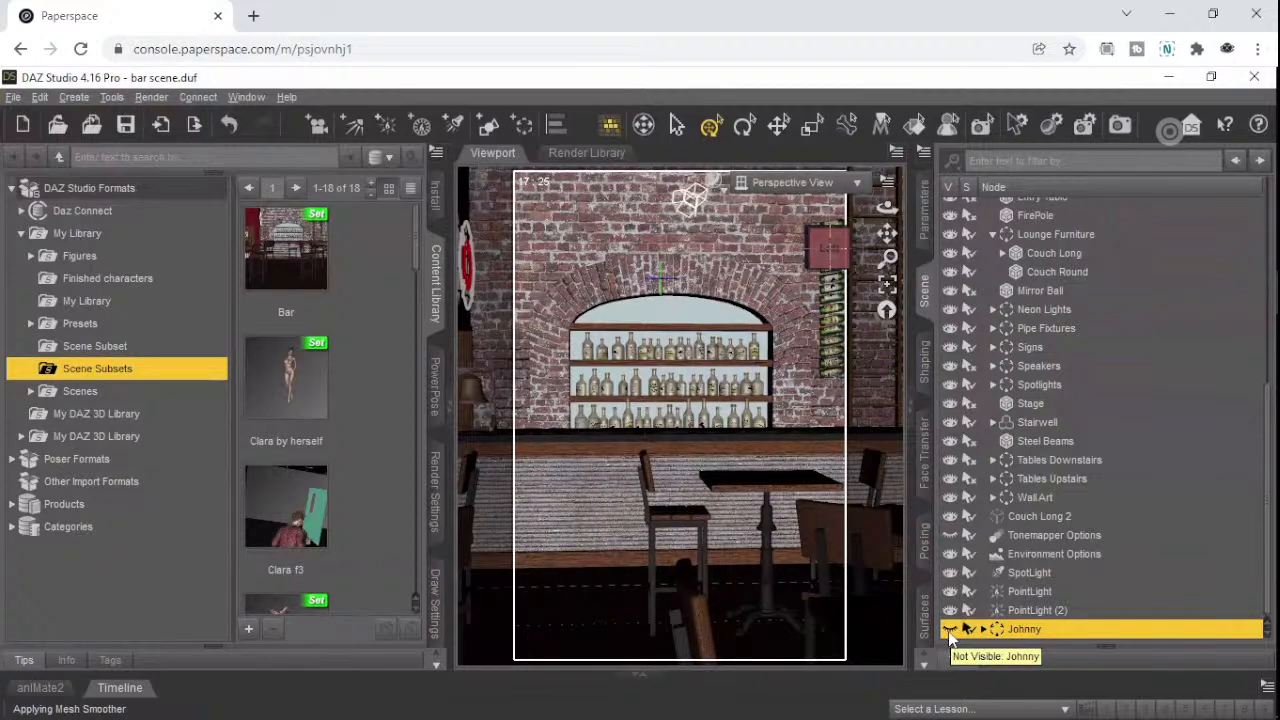
{"action": "left_click", "coordinate": [948, 628]}
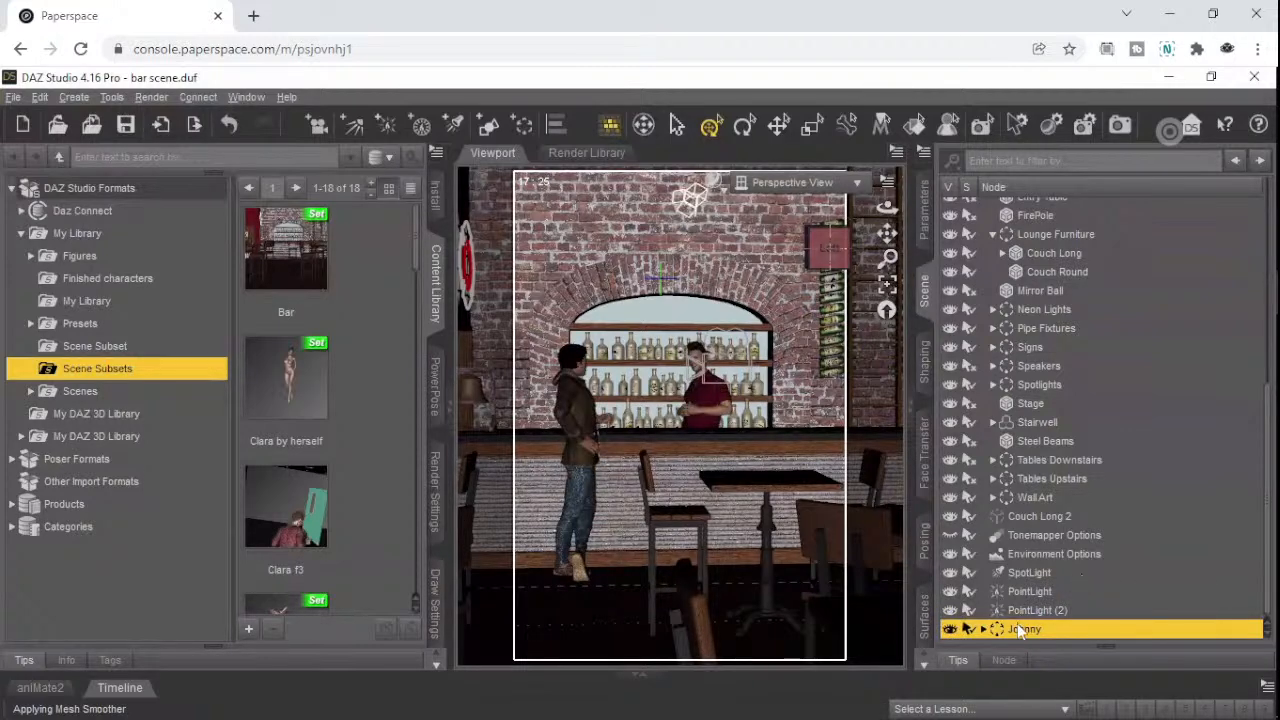
{"action": "left_click", "coordinate": [984, 628]}
{"action": "scroll", "coordinate": [1122, 580], "scroll_direction": "down", "scroll_amount": 3}
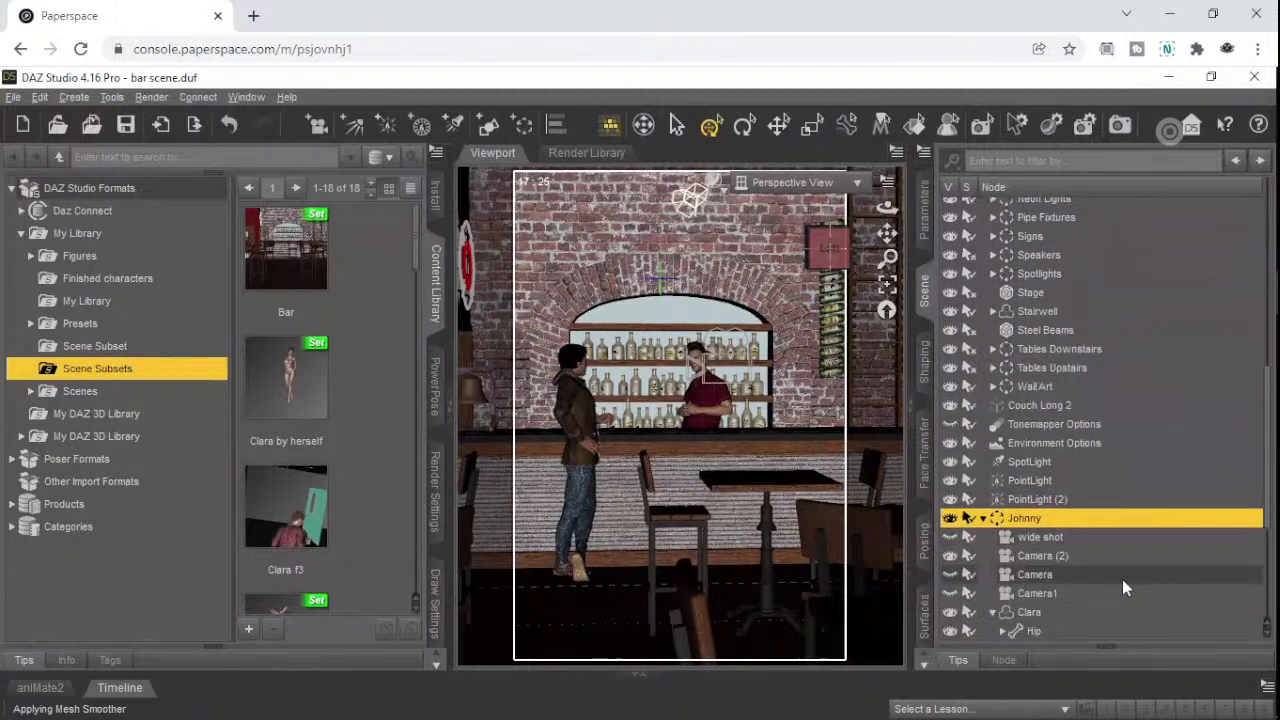
{"action": "scroll", "coordinate": [1122, 579], "scroll_direction": "down", "scroll_amount": 1}
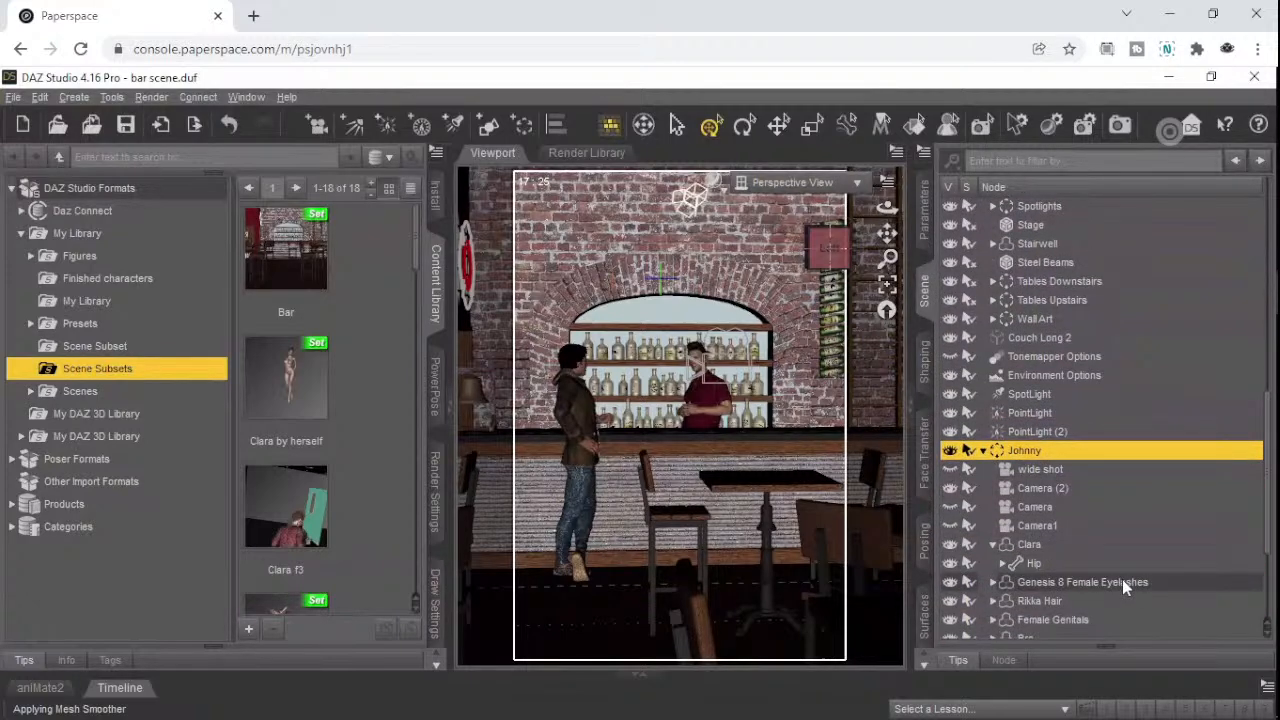
{"action": "scroll", "coordinate": [1122, 579], "scroll_direction": "down", "scroll_amount": 5}
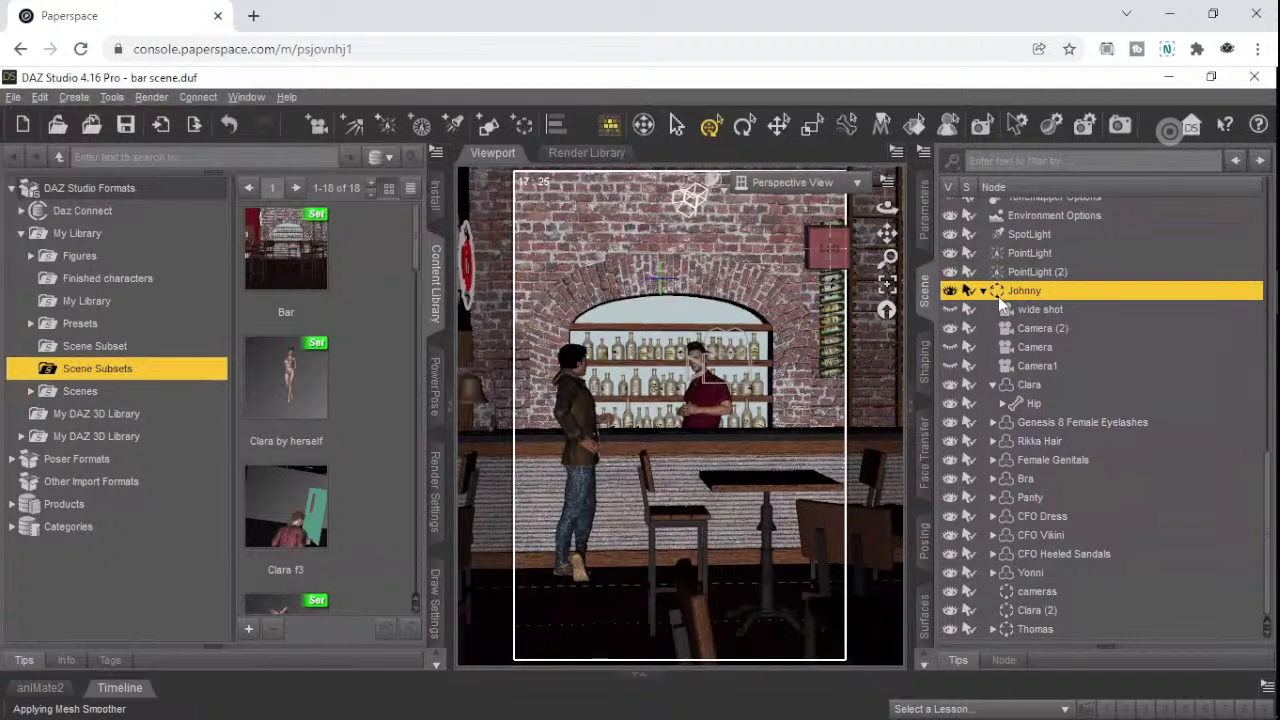
- Try to move the wide shot, Camera (2), Camera and Camera1 nodes from the Johnny group into the cameras group
{"action": "left_click", "coordinate": [1057, 308]}
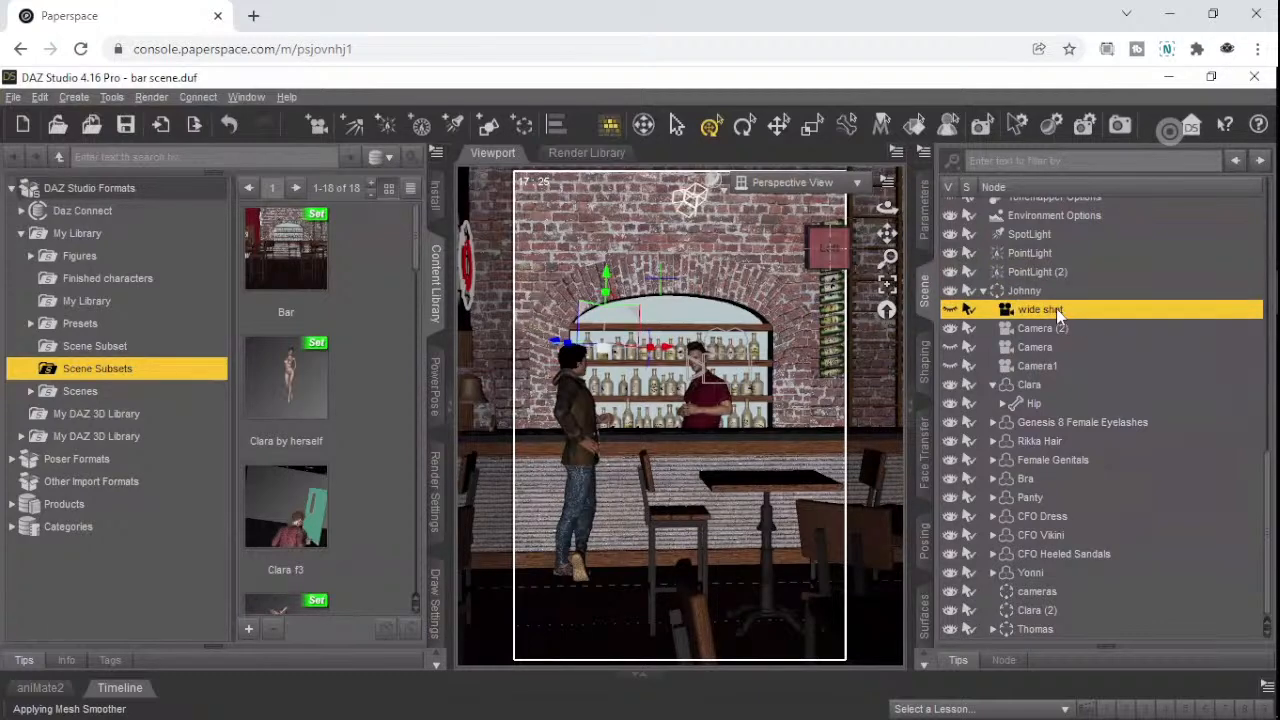
{"action": "left_click", "coordinate": [1048, 365], "text": "shift"}
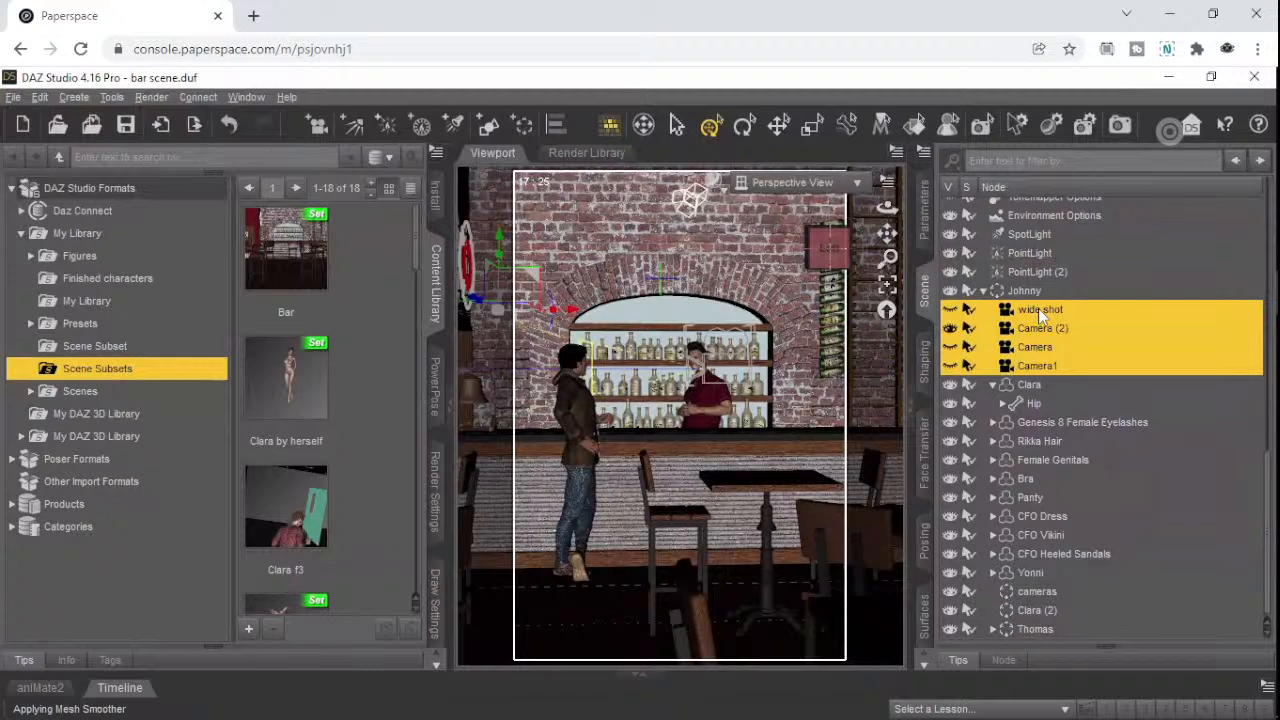
{"action": "right_click", "coordinate": [1038, 313]}
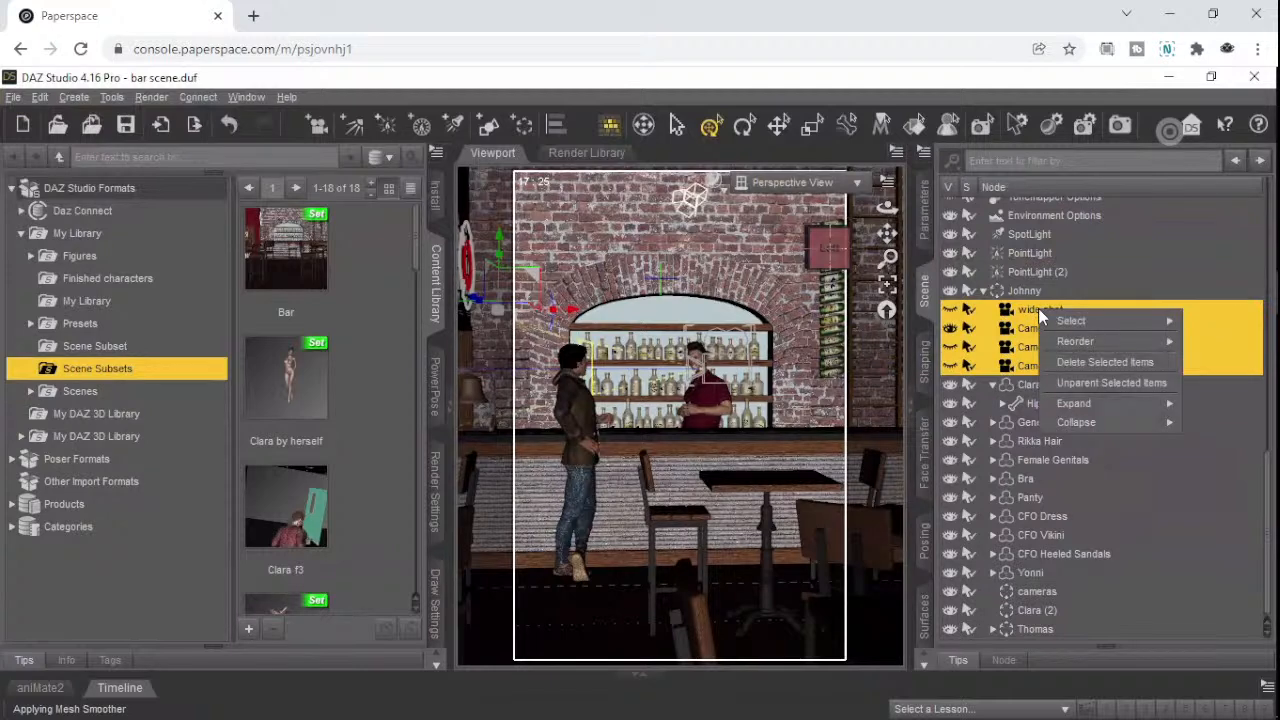
{"action": "key", "text": "Escape"}
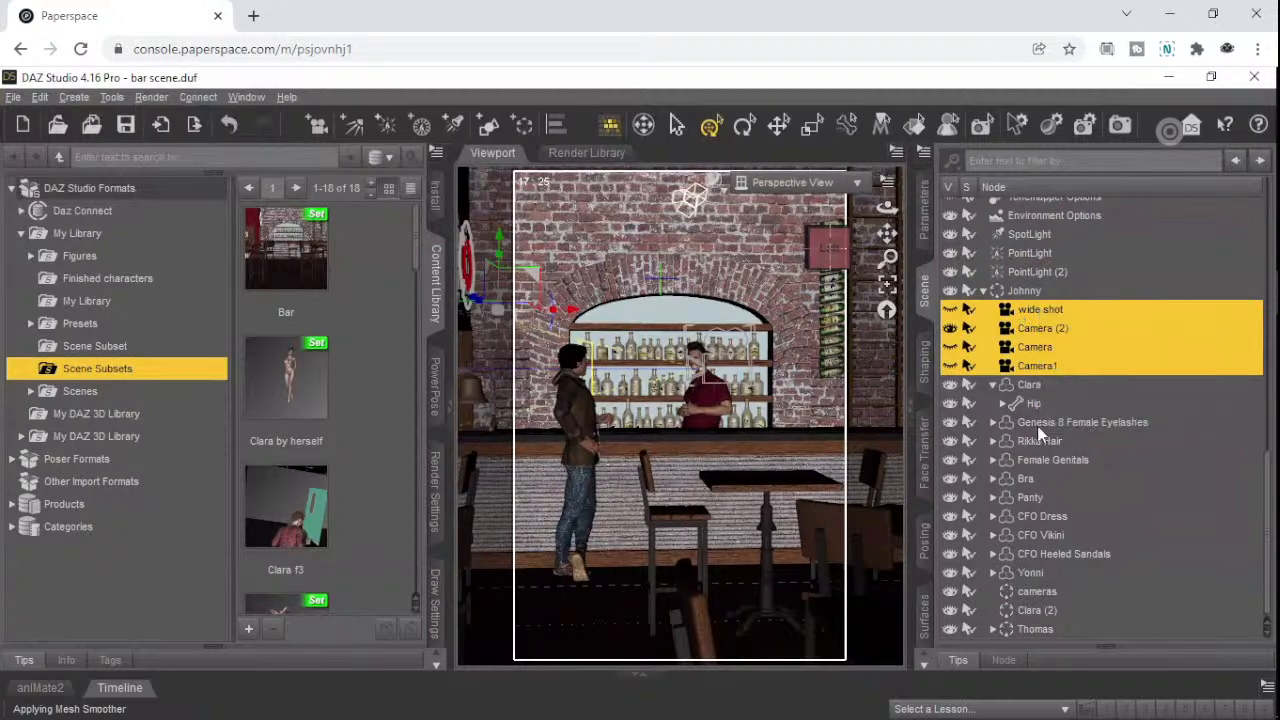
{"action": "left_click_drag", "start_coordinate": [1037, 425], "coordinate": [1039, 585]}
{"action": "scroll", "coordinate": [1055, 534], "scroll_direction": "down", "scroll_amount": 1}
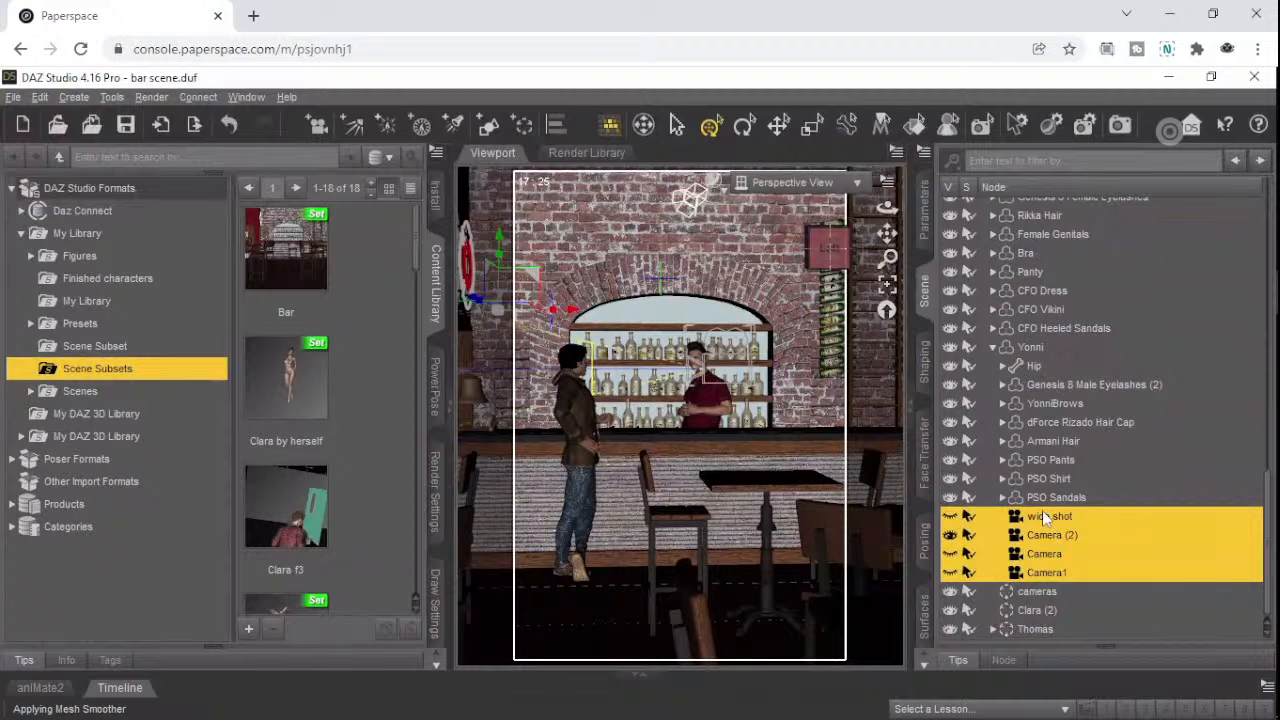
- Parent the wide shot, Camera (2), Camera and Camera1 nodes under the cameras group
{"action": "left_click", "coordinate": [1040, 518]}
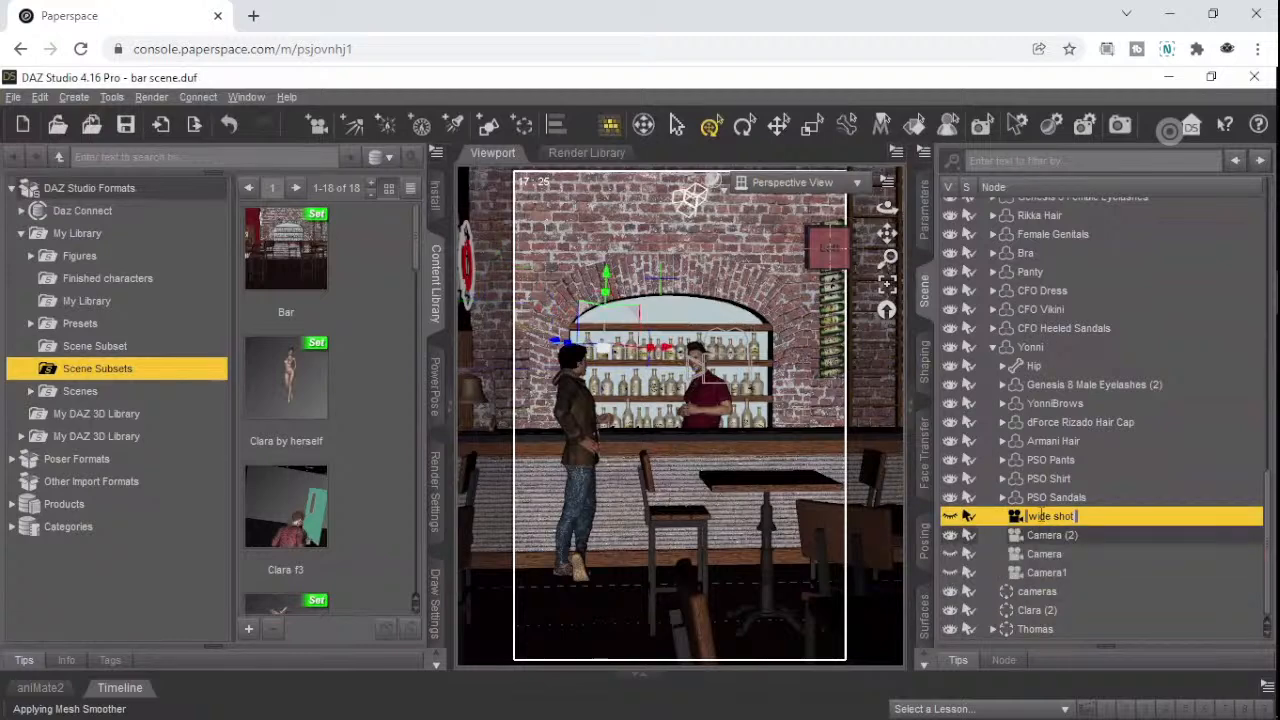
{"action": "left_click", "coordinate": [1048, 569], "text": "shift"}
{"action": "left_click_drag", "start_coordinate": [1043, 520], "coordinate": [1042, 591]}
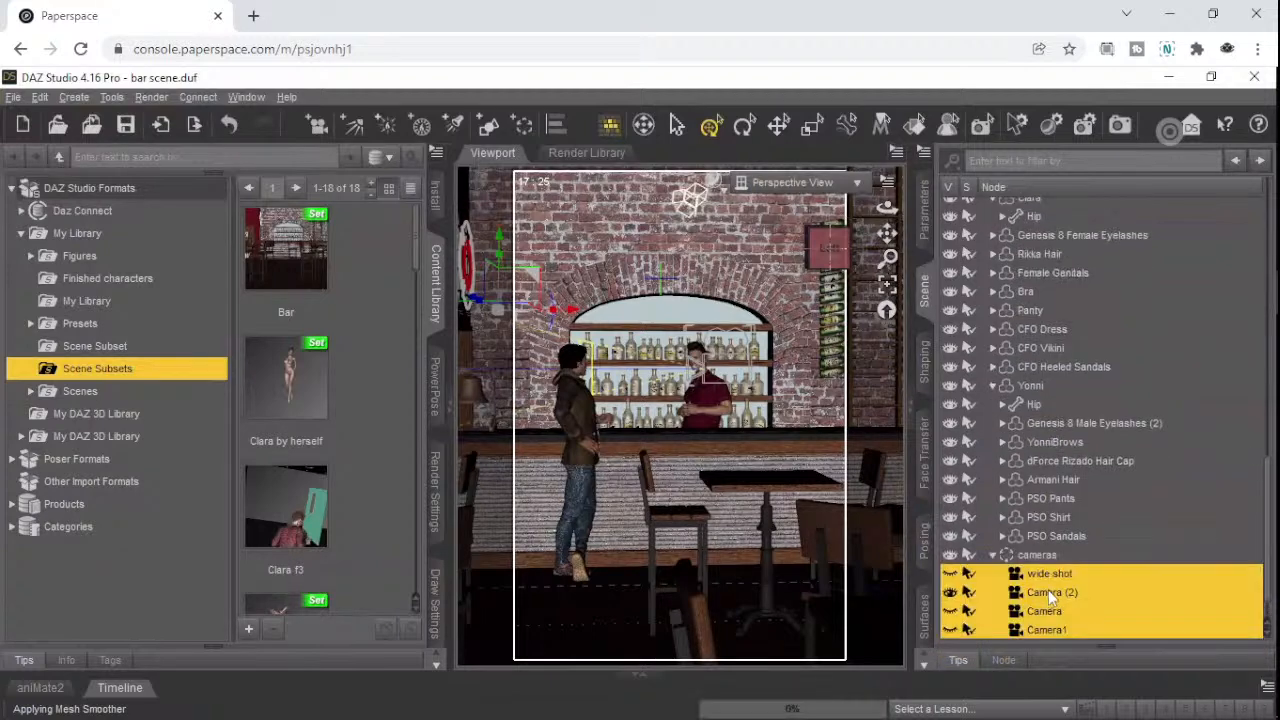
- Toggle the Yonni figure's visibility off and back on to check which character it is
{"action": "scroll", "coordinate": [1126, 538], "scroll_direction": "down", "scroll_amount": 1}
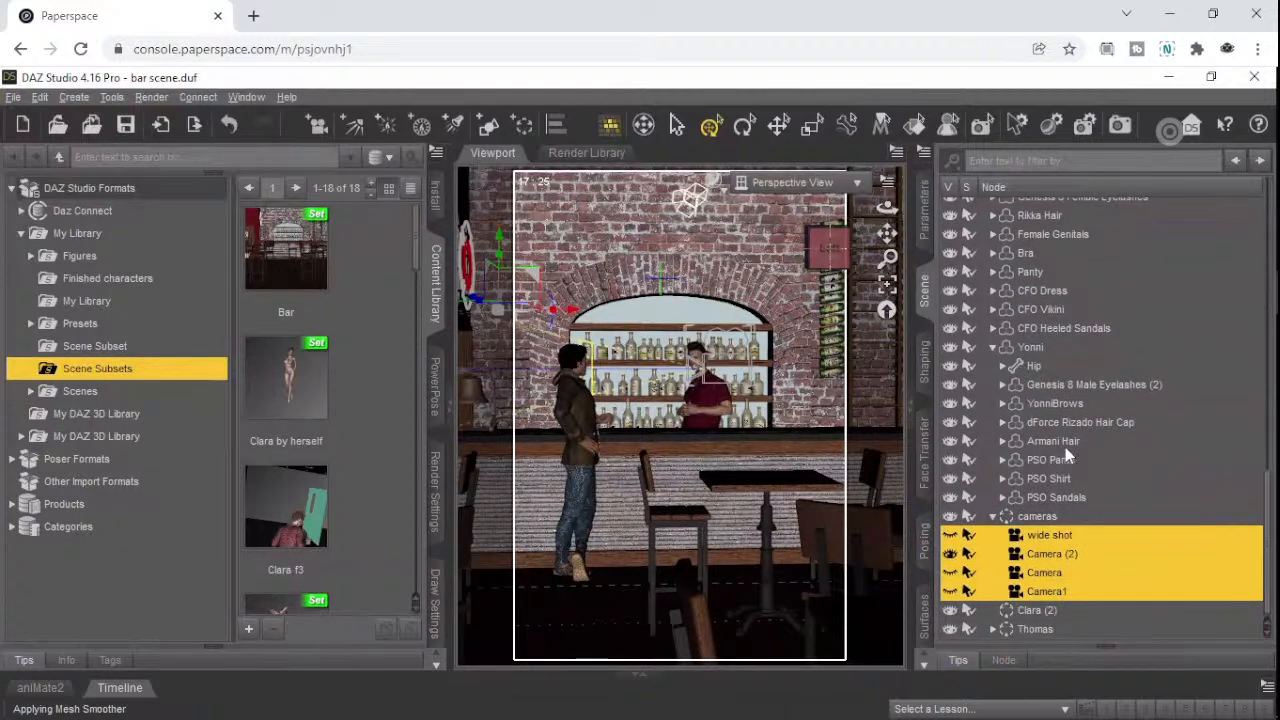
{"action": "left_click", "coordinate": [1028, 347]}
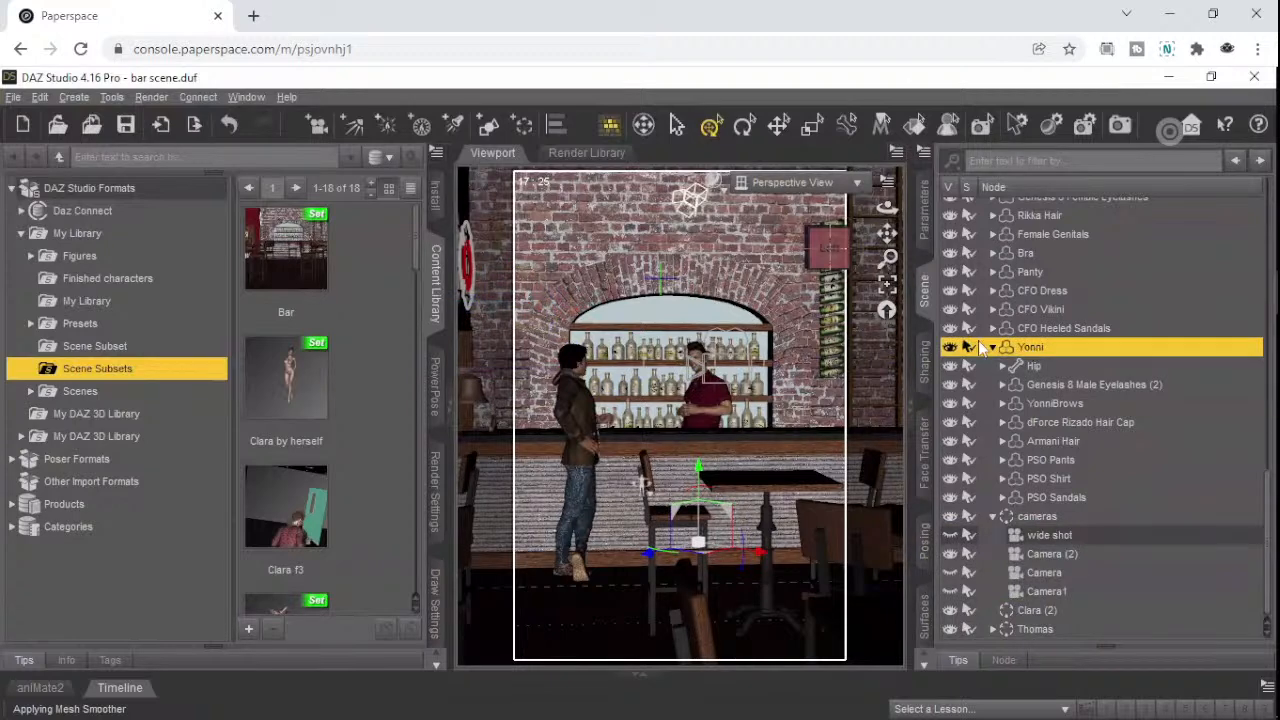
{"action": "left_click", "coordinate": [949, 347]}
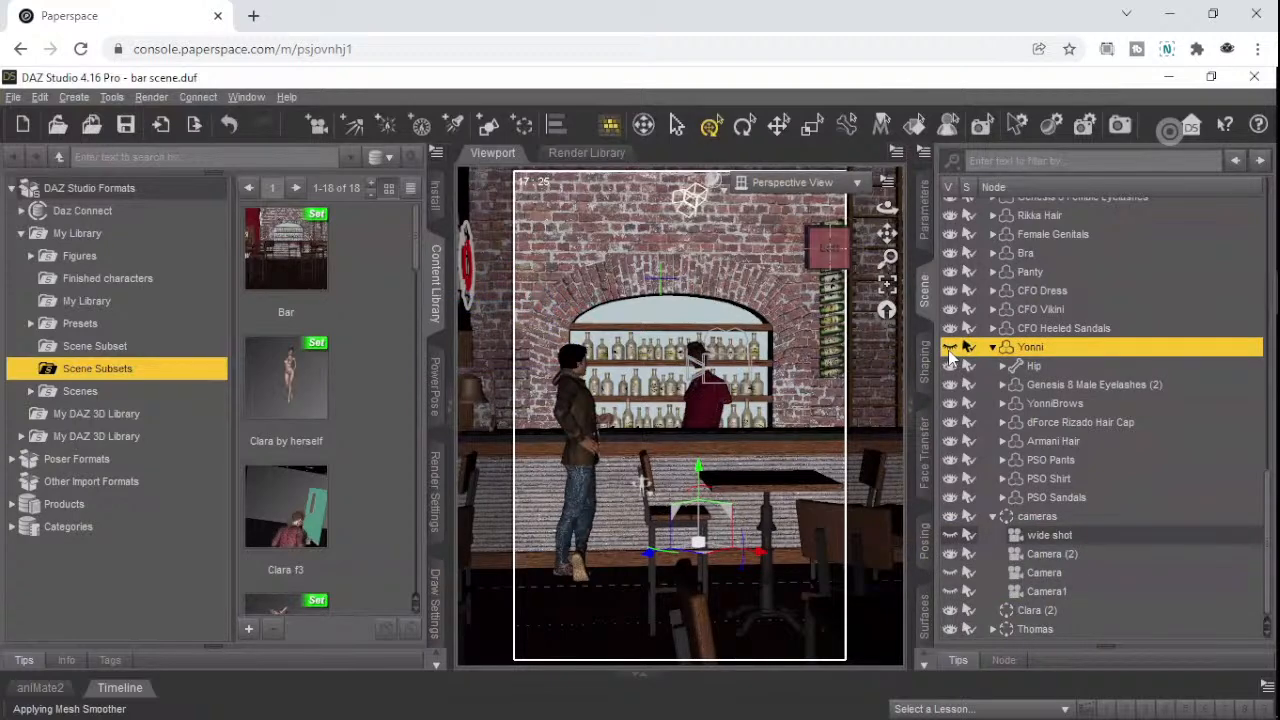
{"action": "left_click", "coordinate": [949, 348]}
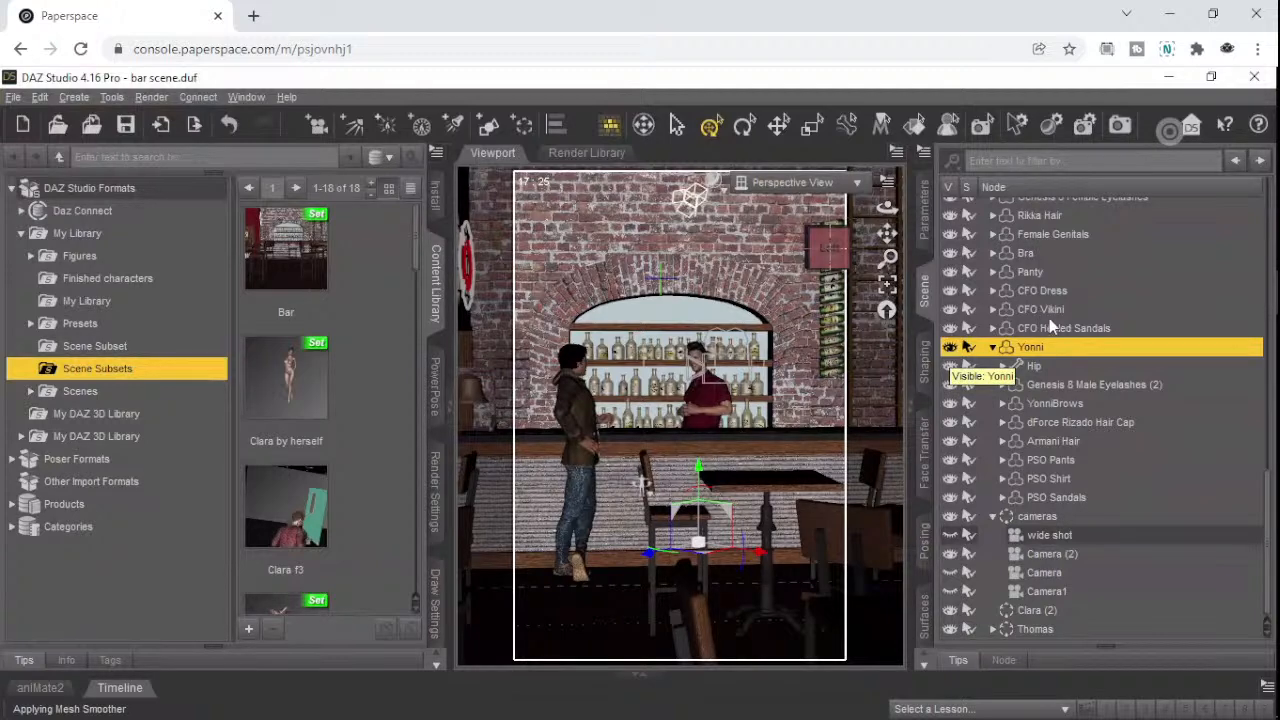
- Move Yonni's eyelashes, brows, hair and PSO clothing nodes out of the figure to the end of the Johnny group
{"action": "left_click", "coordinate": [1017, 363]}
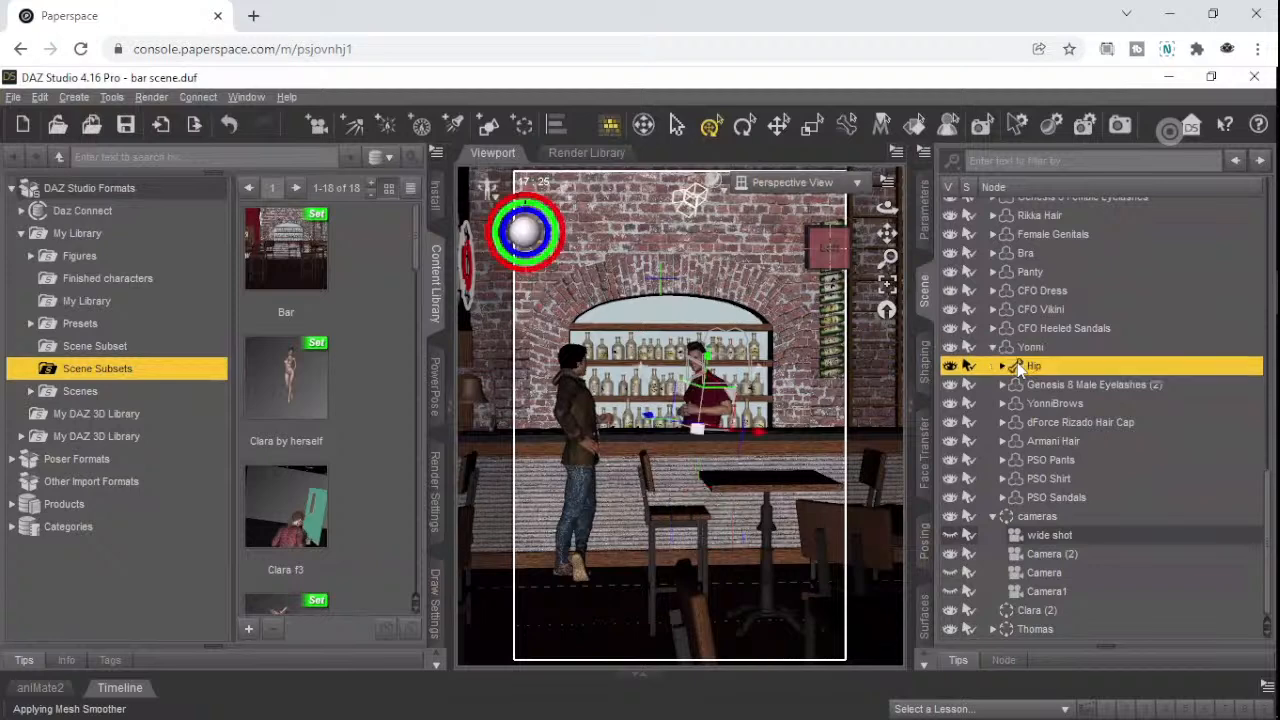
{"action": "left_click", "coordinate": [1023, 493], "text": "shift"}
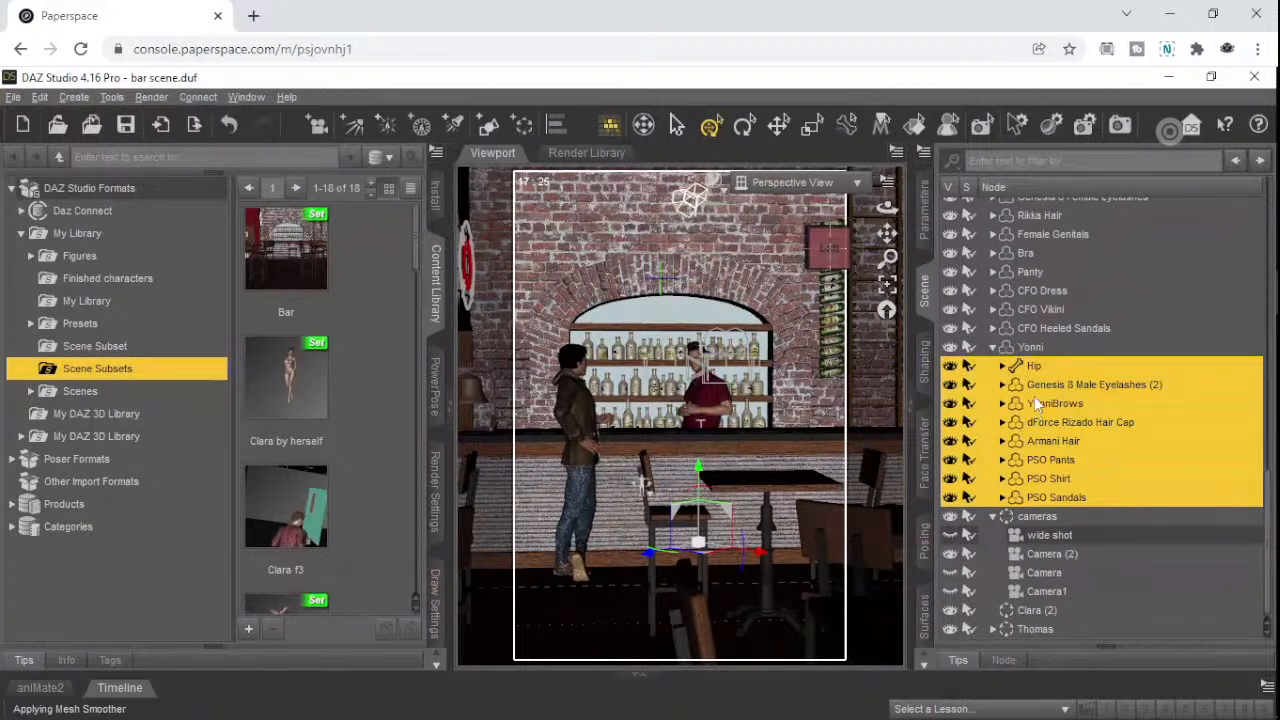
{"action": "left_click_drag", "start_coordinate": [1022, 367], "coordinate": [1083, 632]}
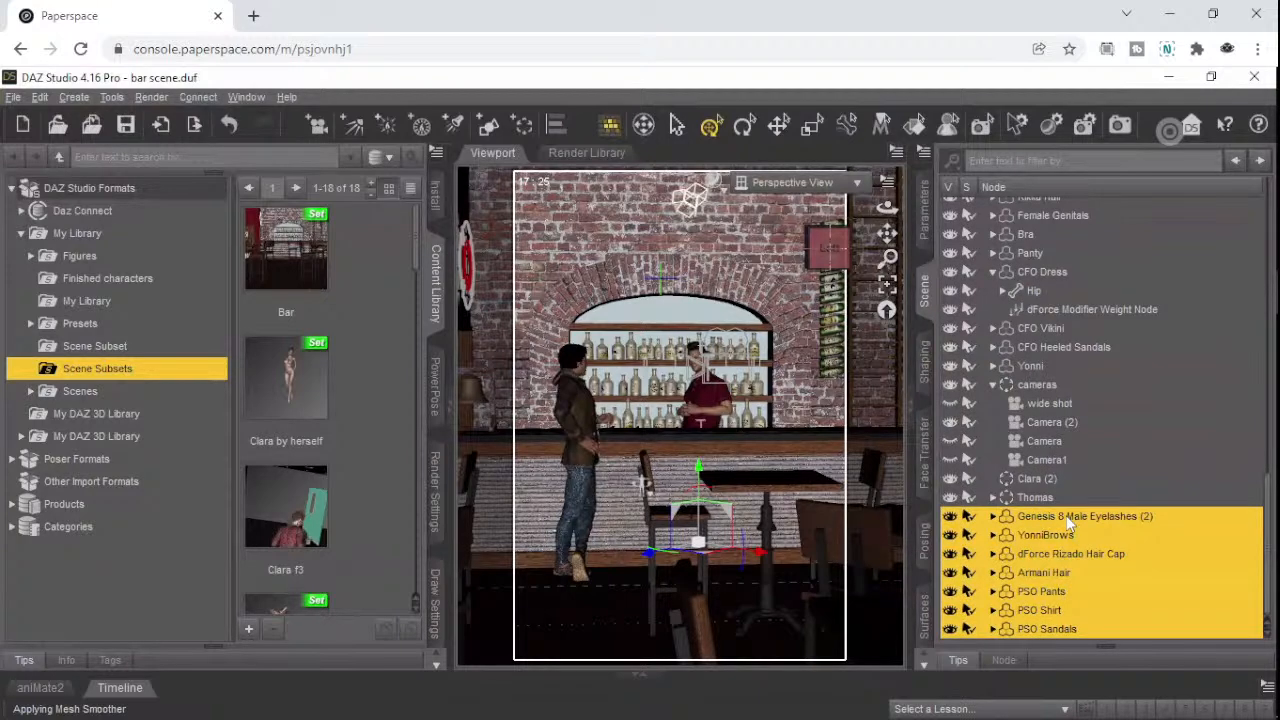
- Toggle the Thomas group's visibility off and back on to check which figure it holds, and select the group
{"action": "left_click", "coordinate": [949, 498]}
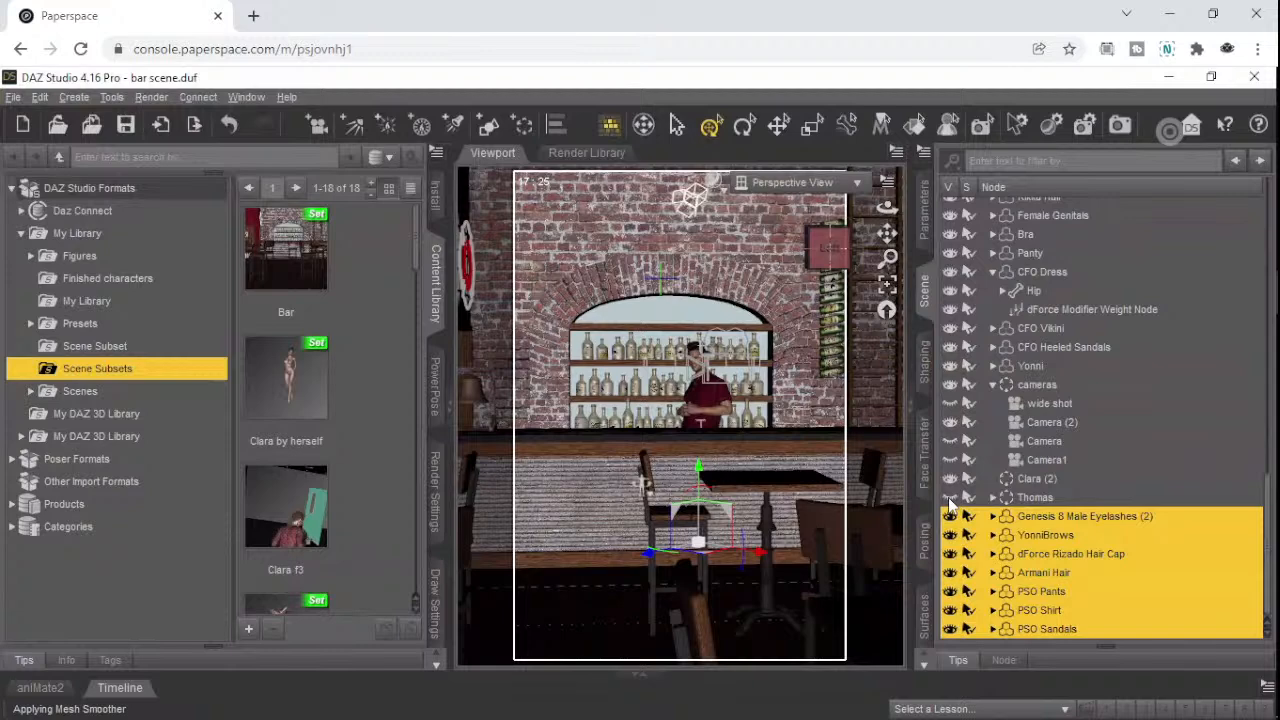
{"action": "left_click", "coordinate": [950, 498]}
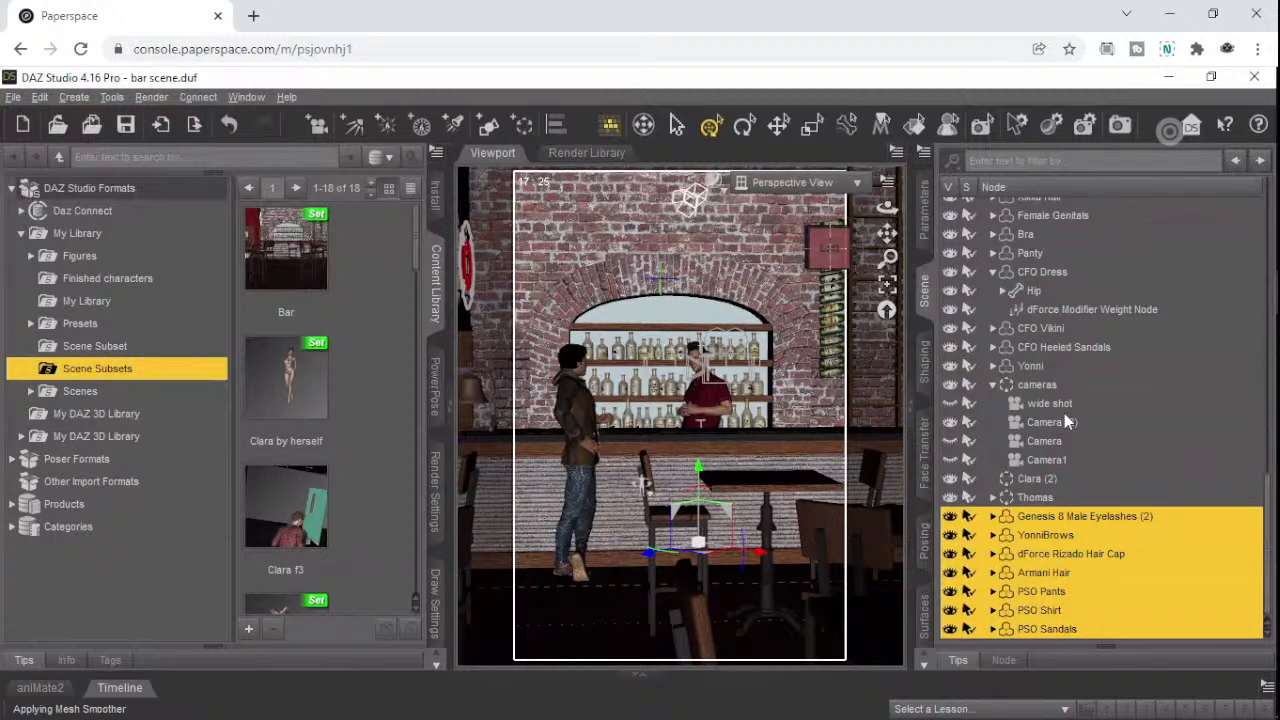
{"action": "left_click", "coordinate": [1050, 497]}
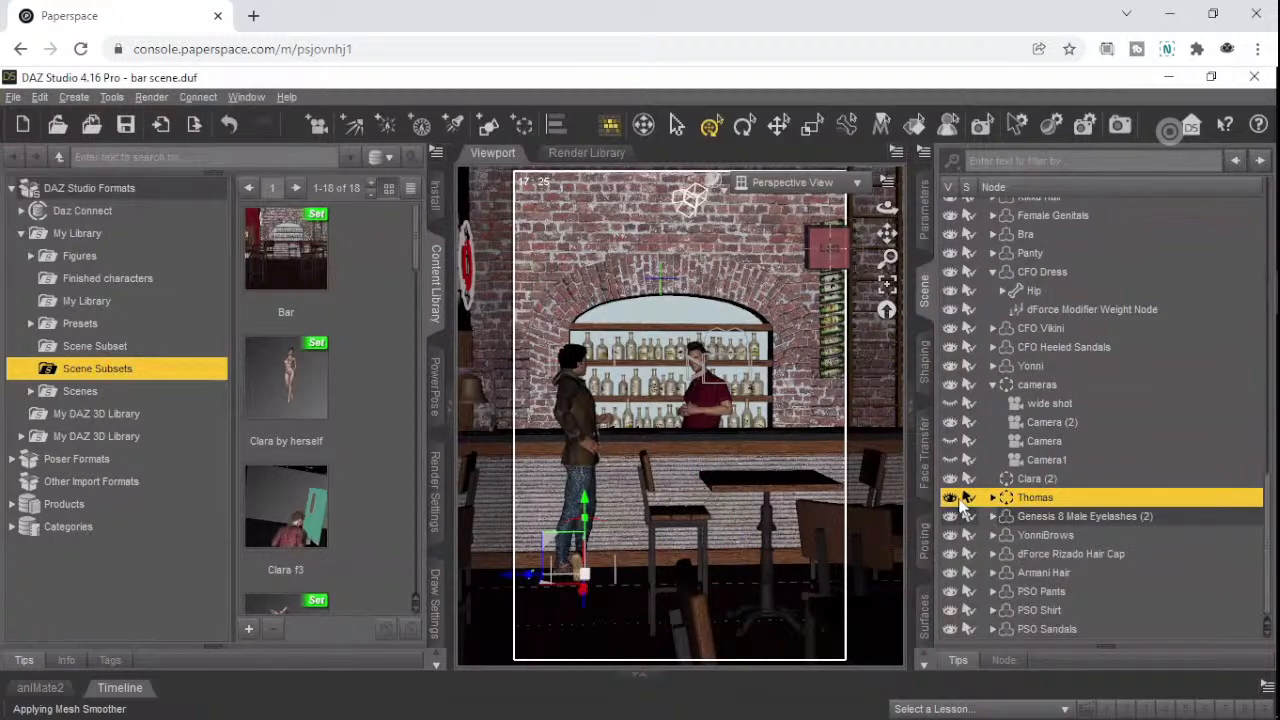
{"action": "left_click", "coordinate": [993, 498]}
{"action": "left_click", "coordinate": [993, 503]}
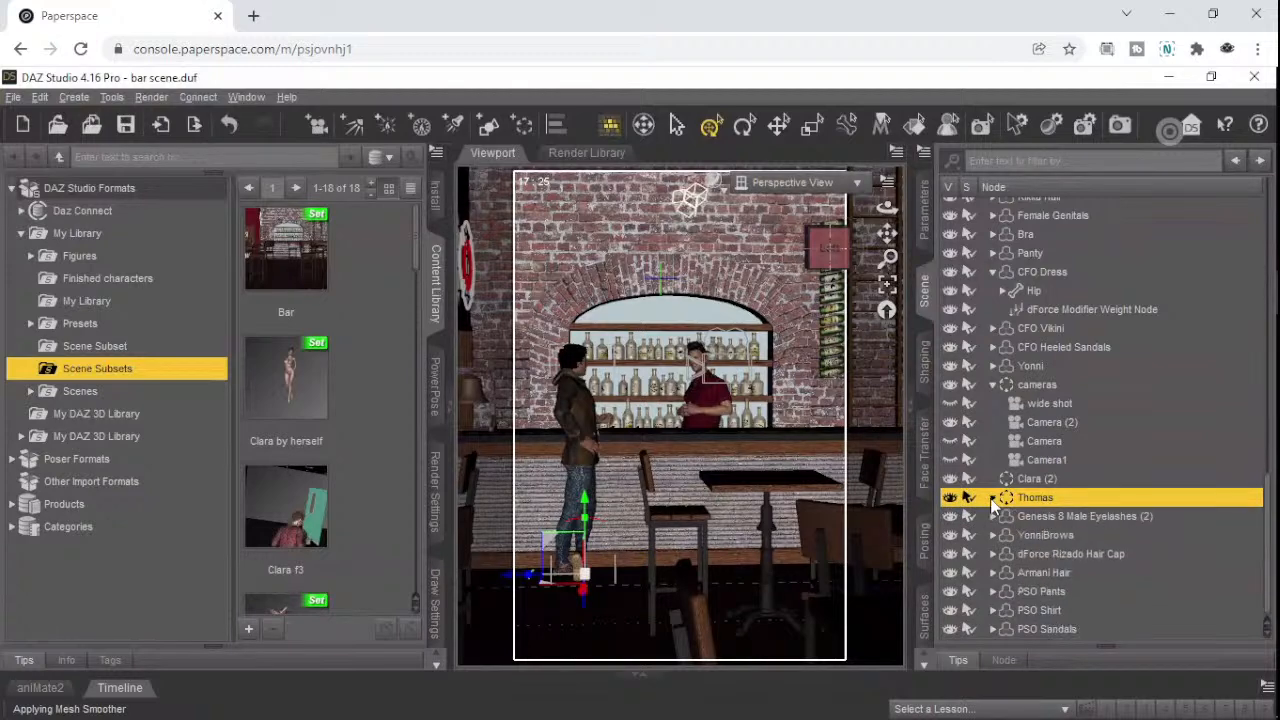
- Locate the Johnny group in the scene hierarchy and check the node options available for it
{"action": "left_click", "coordinate": [1040, 518]}
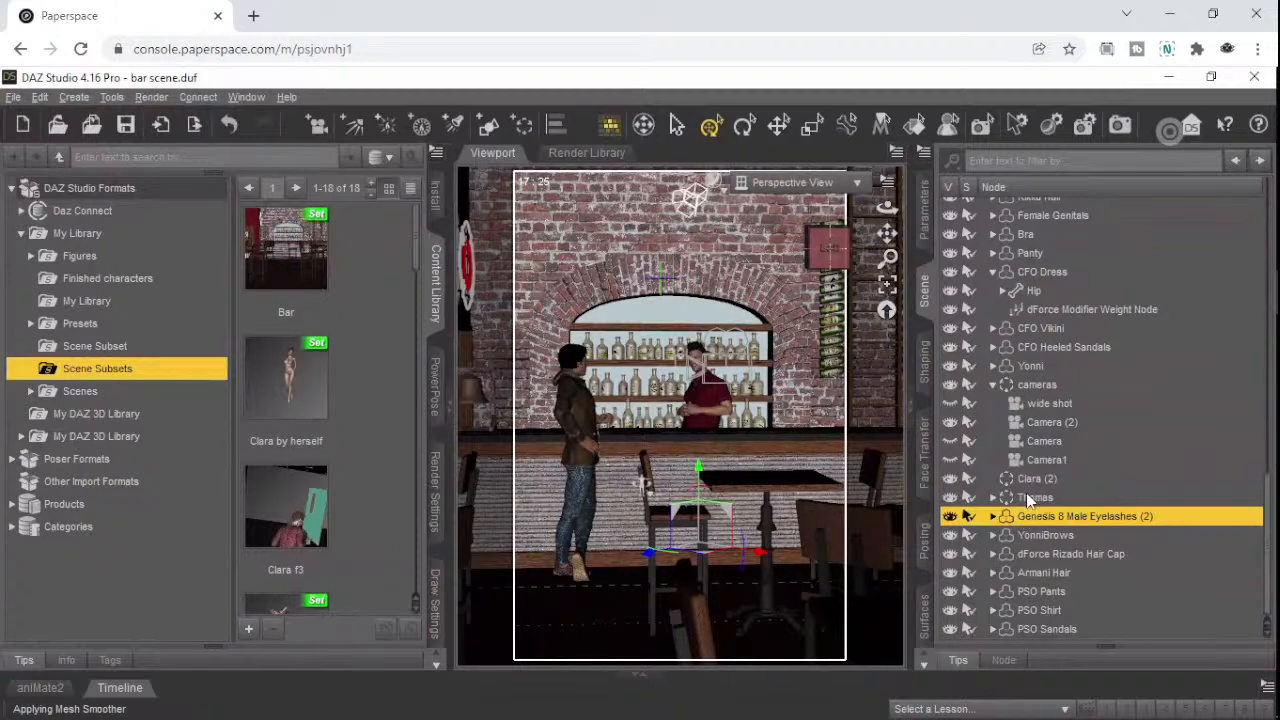
{"action": "scroll", "coordinate": [1137, 426], "scroll_direction": "up", "scroll_amount": 4}
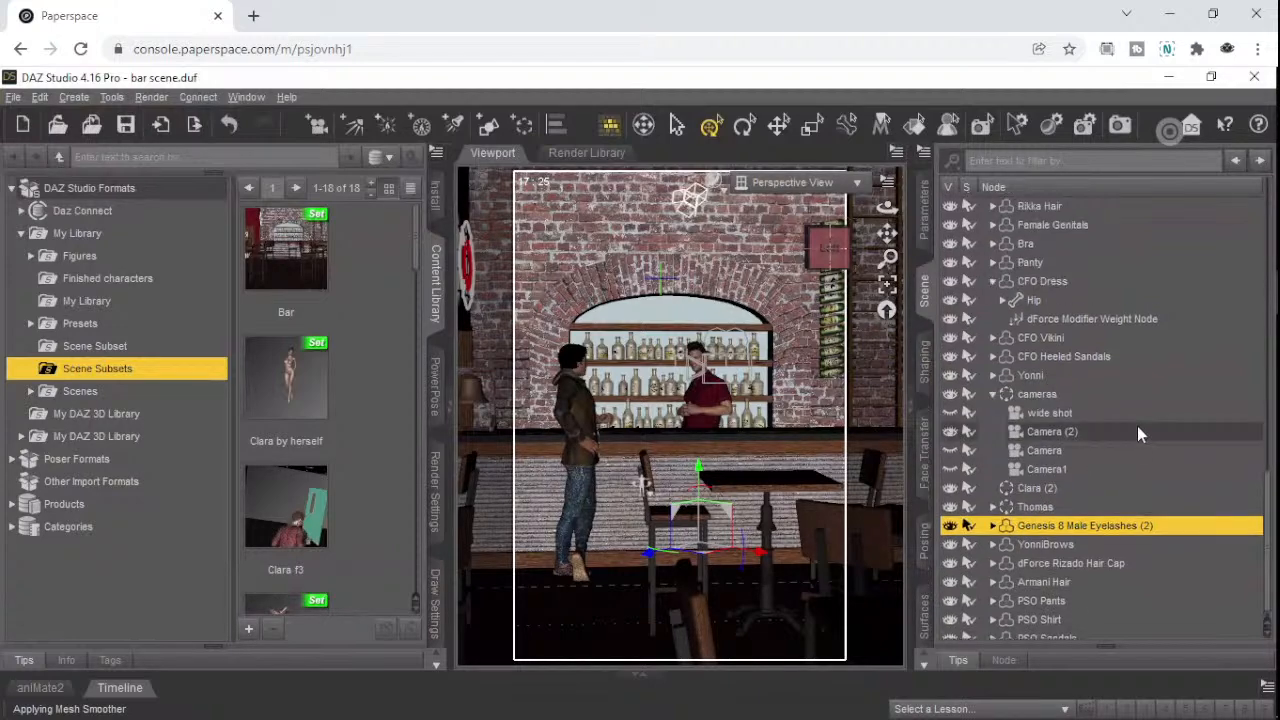
{"action": "scroll", "coordinate": [1134, 426], "scroll_direction": "up", "scroll_amount": 2}
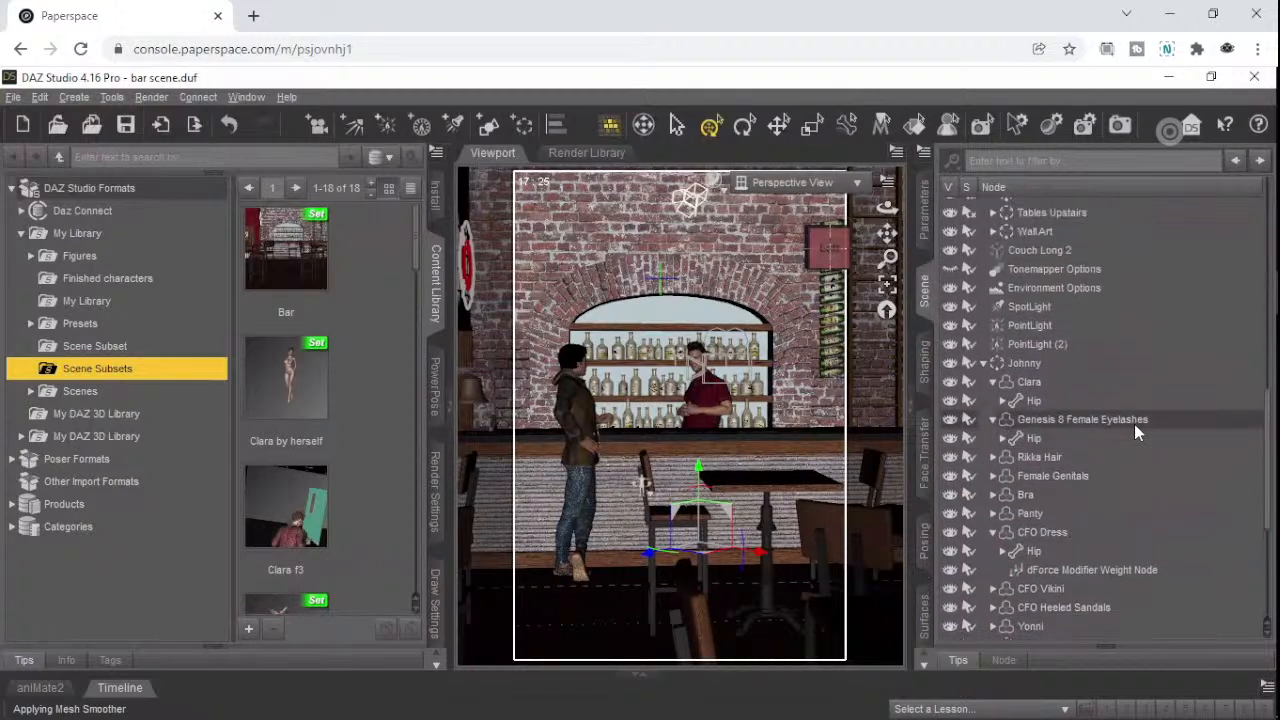
{"action": "left_click", "coordinate": [1004, 371]}
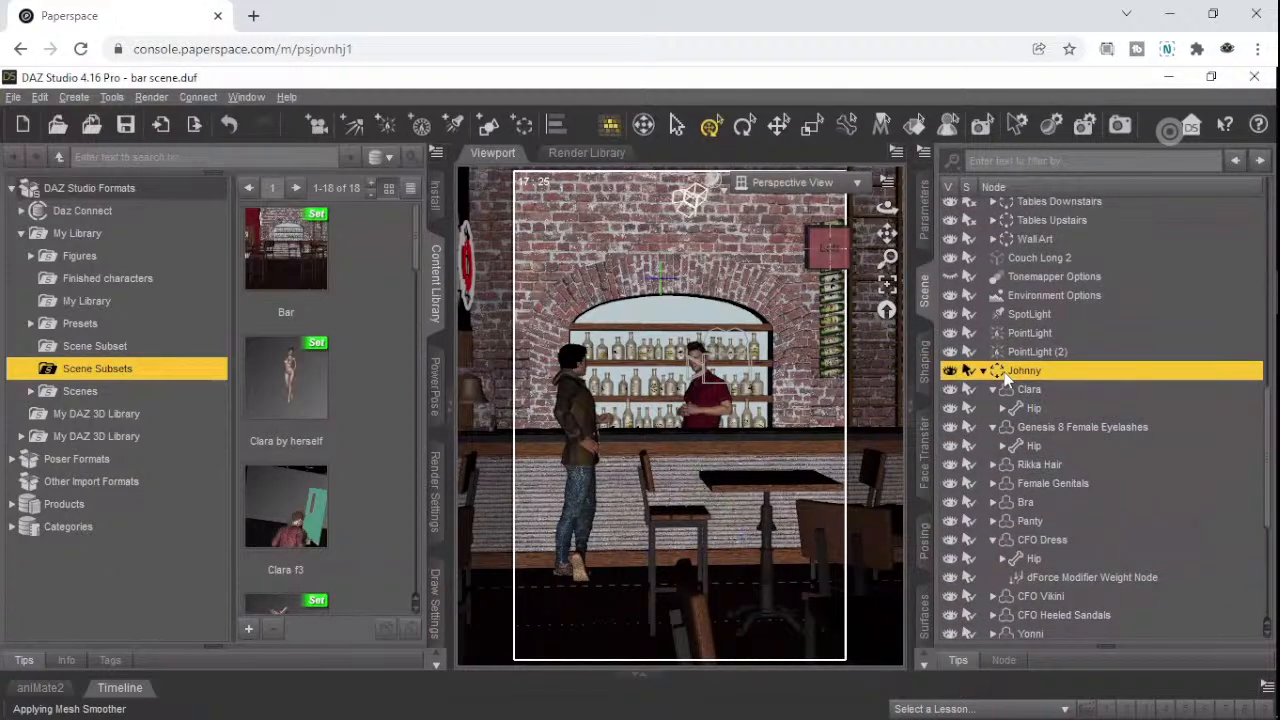
{"action": "right_click", "coordinate": [1009, 372]}
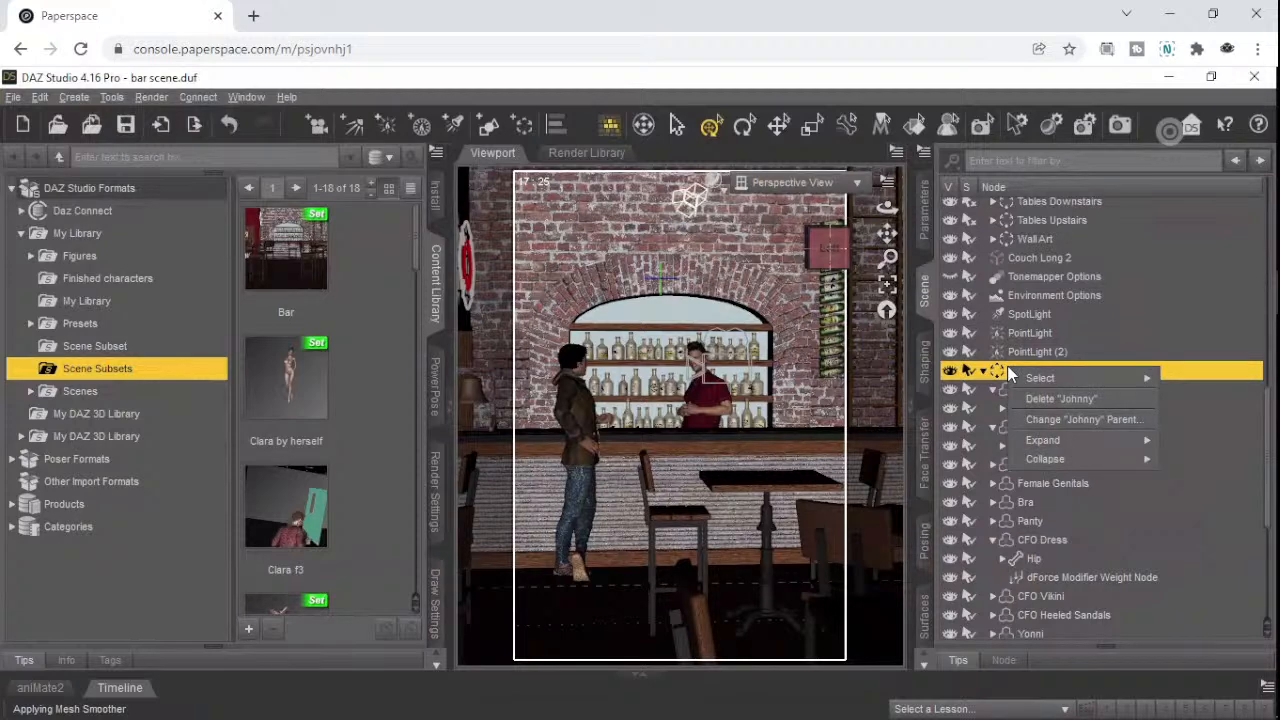
{"action": "scroll", "coordinate": [1100, 480], "scroll_direction": "down", "scroll_amount": 4}
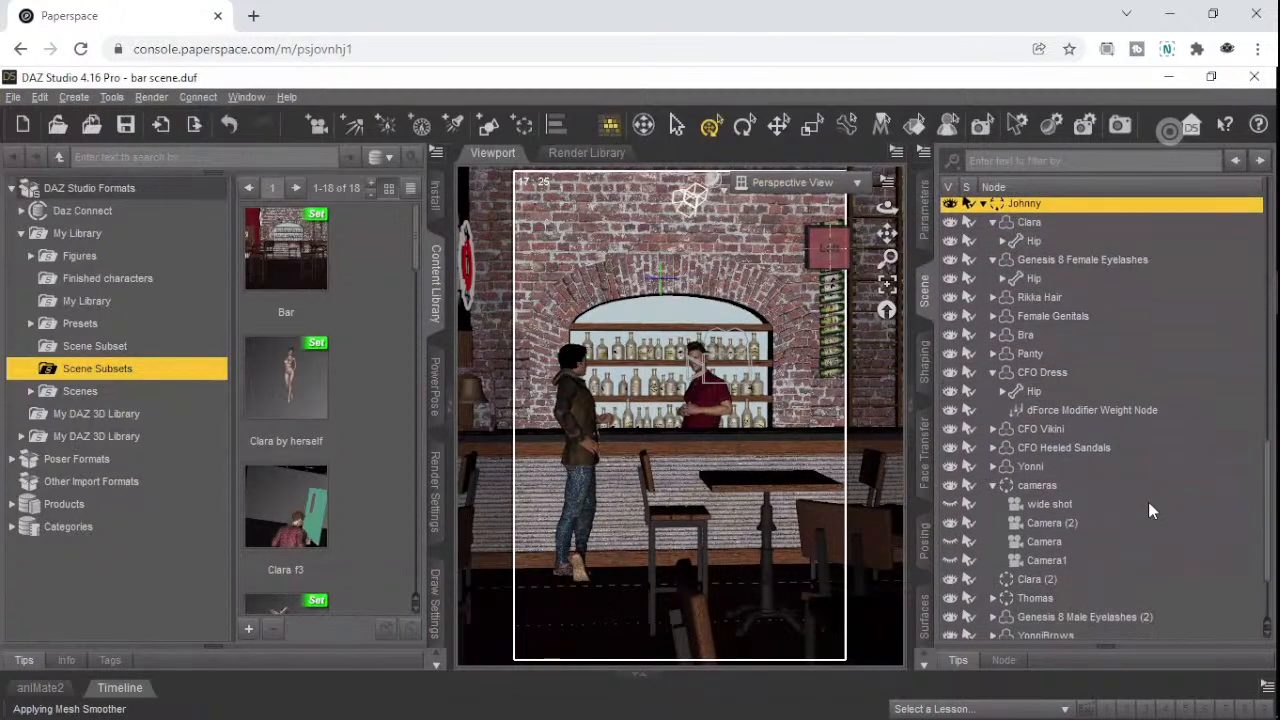
{"action": "scroll", "coordinate": [1135, 495], "scroll_direction": "down", "scroll_amount": 1}
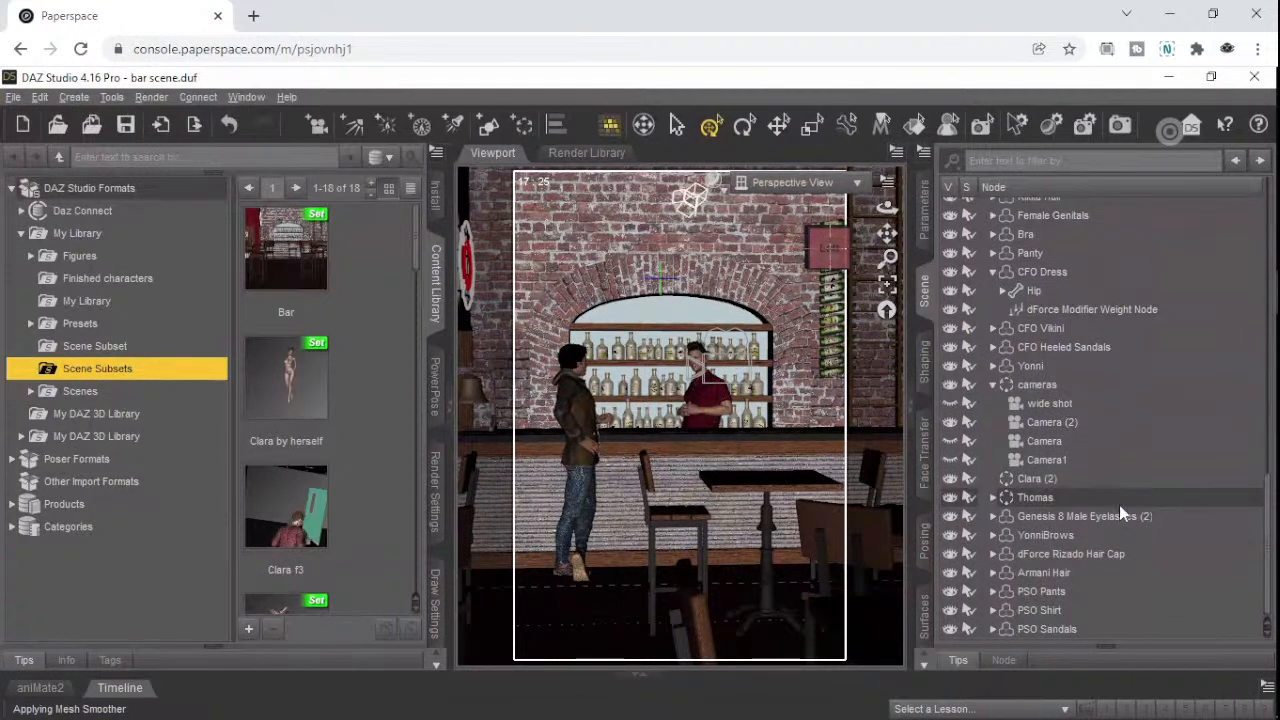
- Select the nodes from Genesis 8 Male Eyelashes (2) through PSO Sandals and check their selection and reordering options
{"action": "left_click", "coordinate": [1014, 534]}
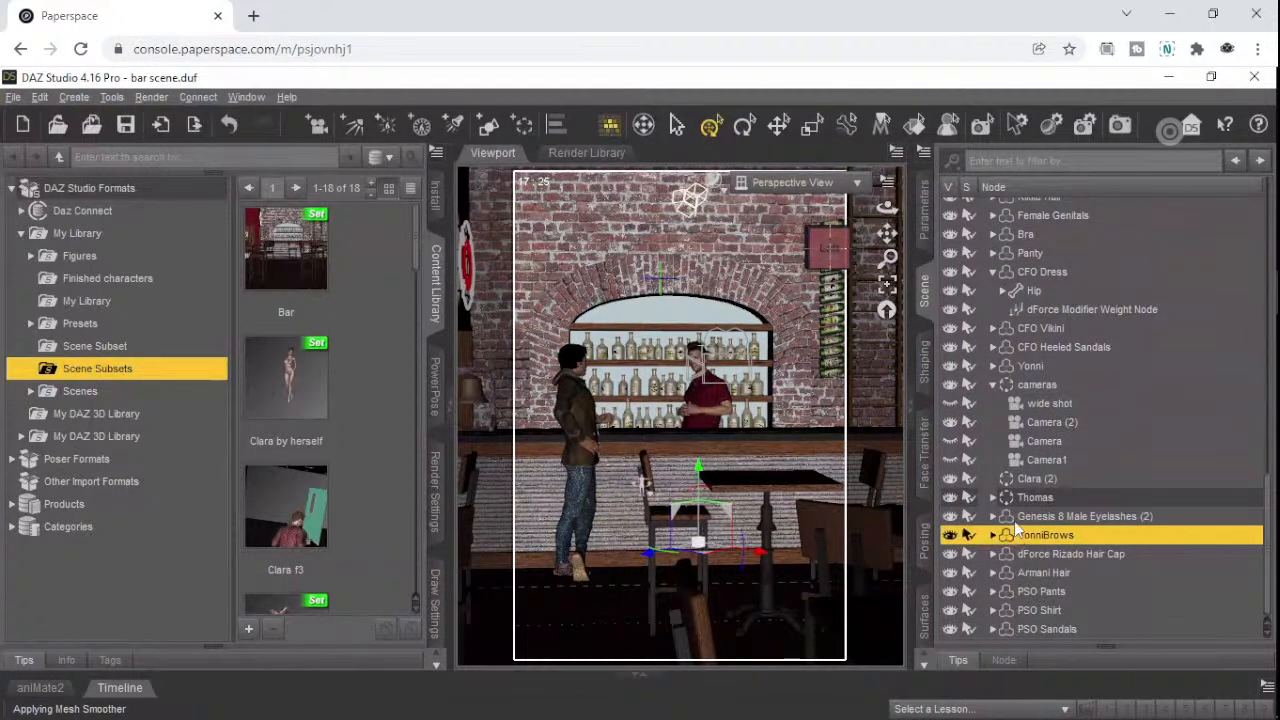
{"action": "left_click", "coordinate": [1014, 518]}
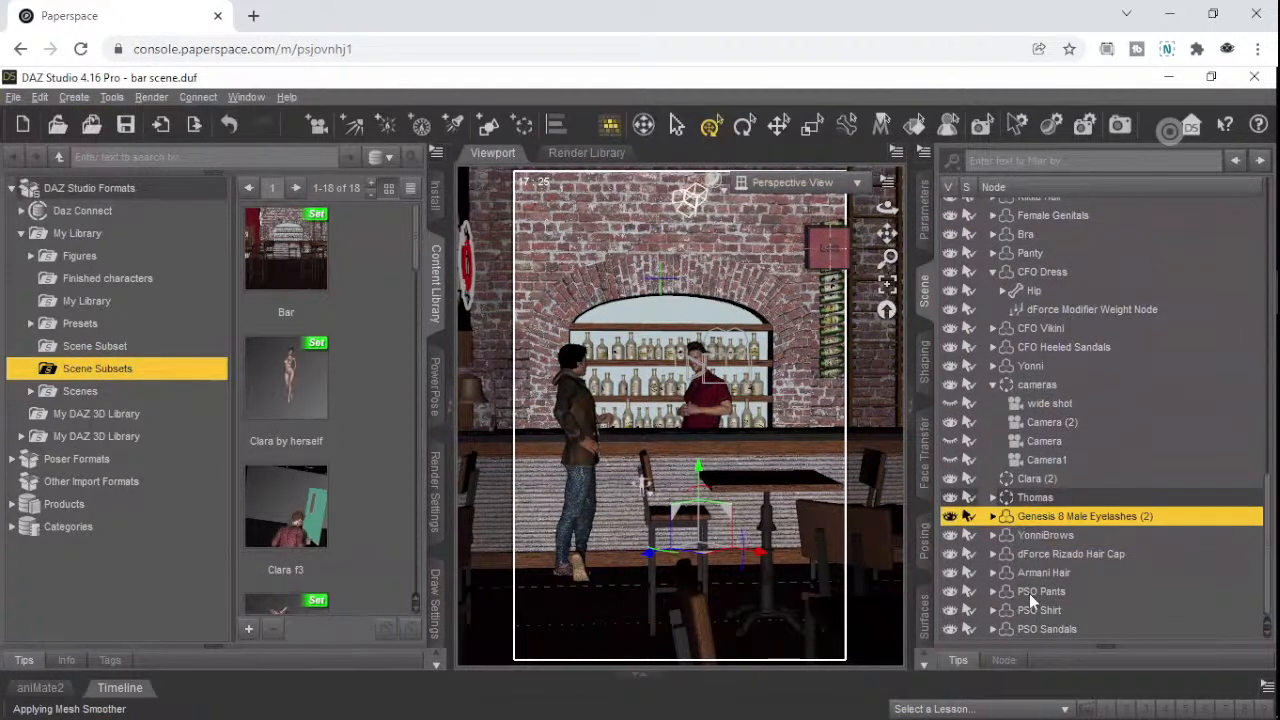
{"action": "left_click", "coordinate": [1040, 629], "text": "shift"}
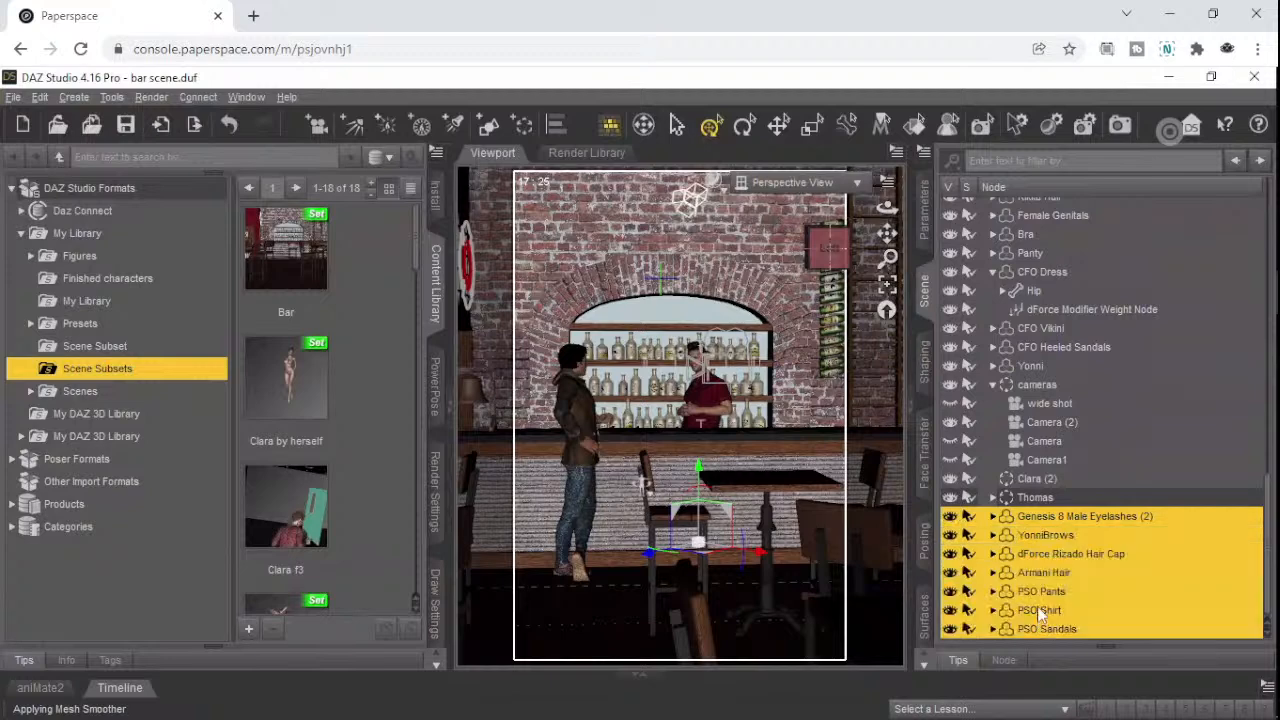
{"action": "right_click", "coordinate": [1032, 518]}
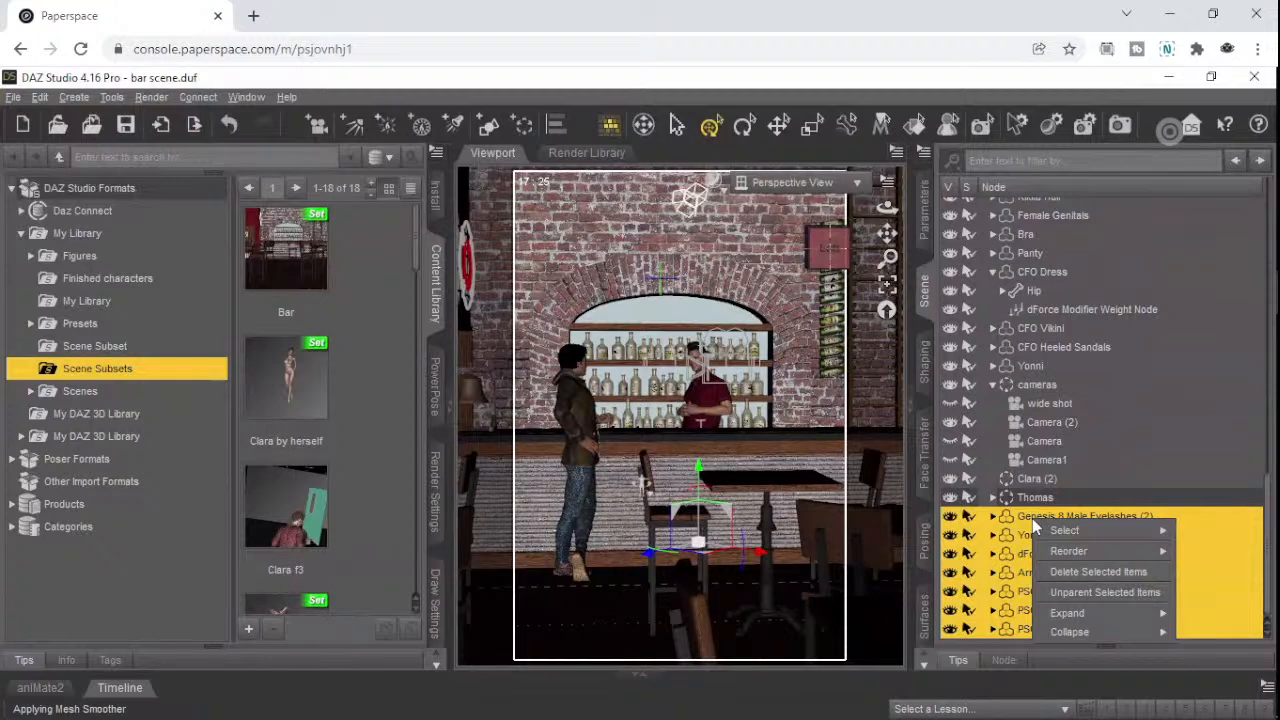
{"action": "mouse_move", "coordinate": [1075, 531]}
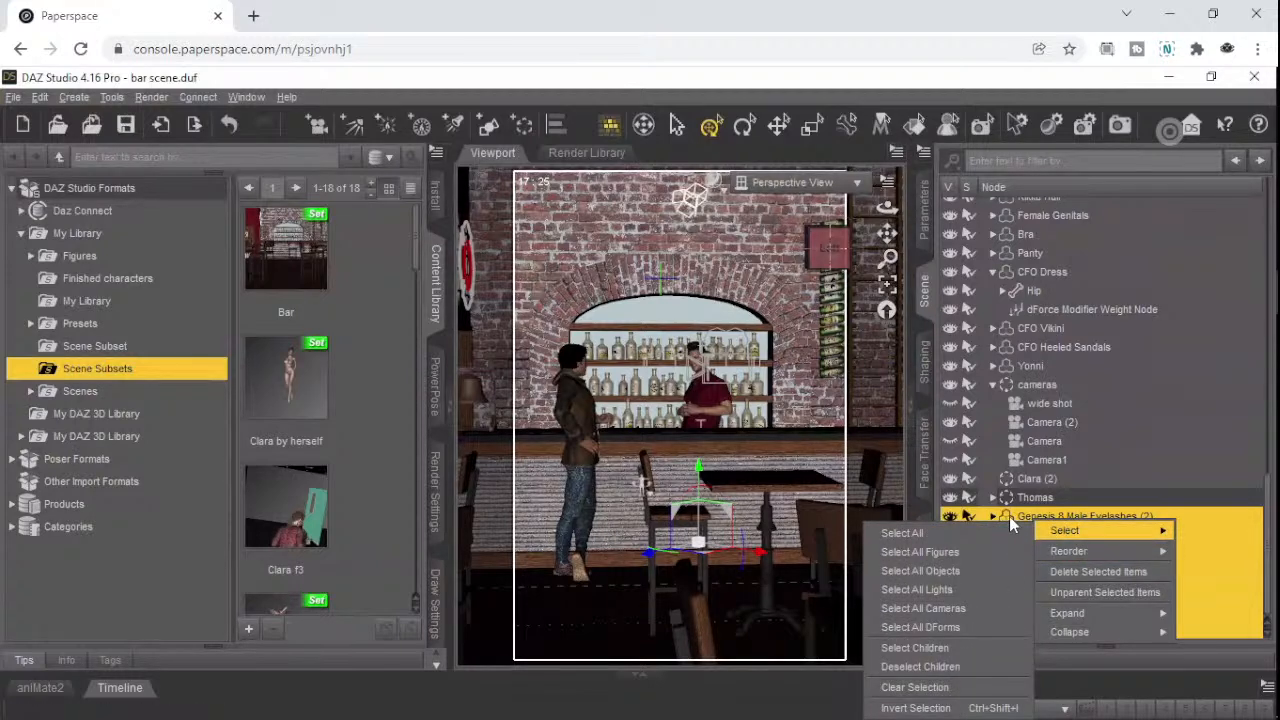
{"action": "left_click", "coordinate": [1196, 520]}
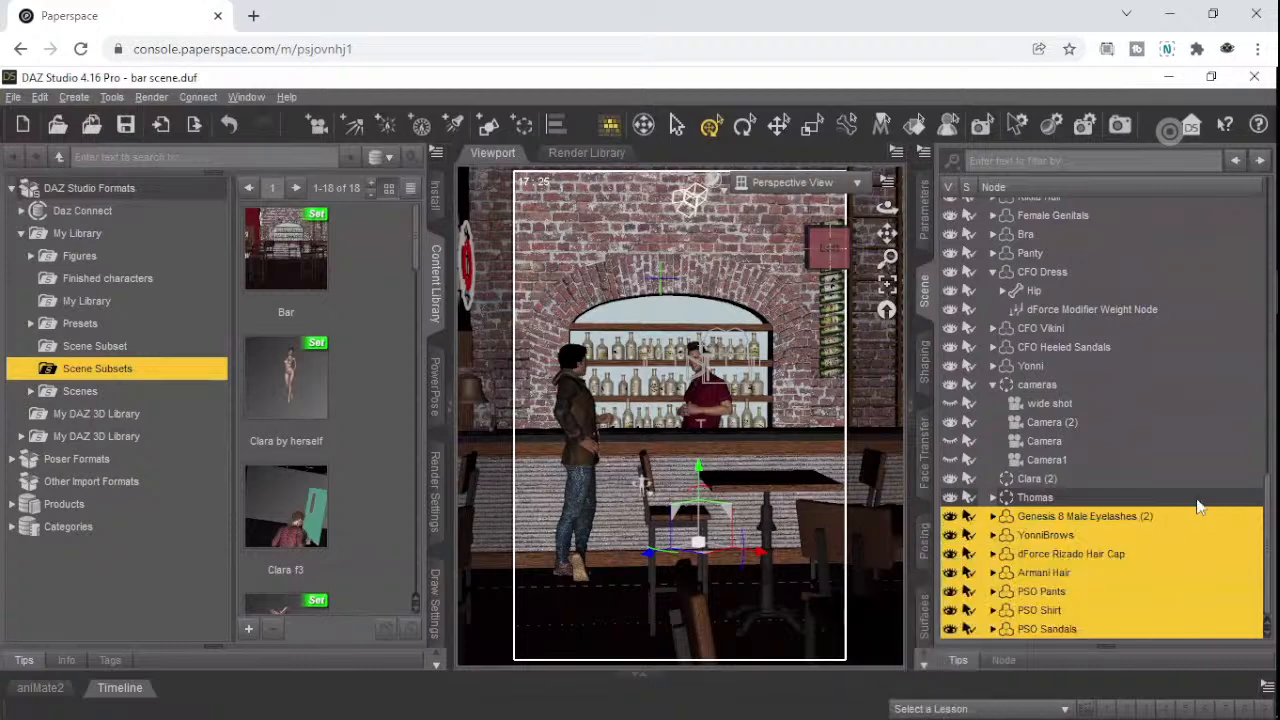
{"action": "left_click_drag", "start_coordinate": [1196, 520], "coordinate": [1150, 602]}
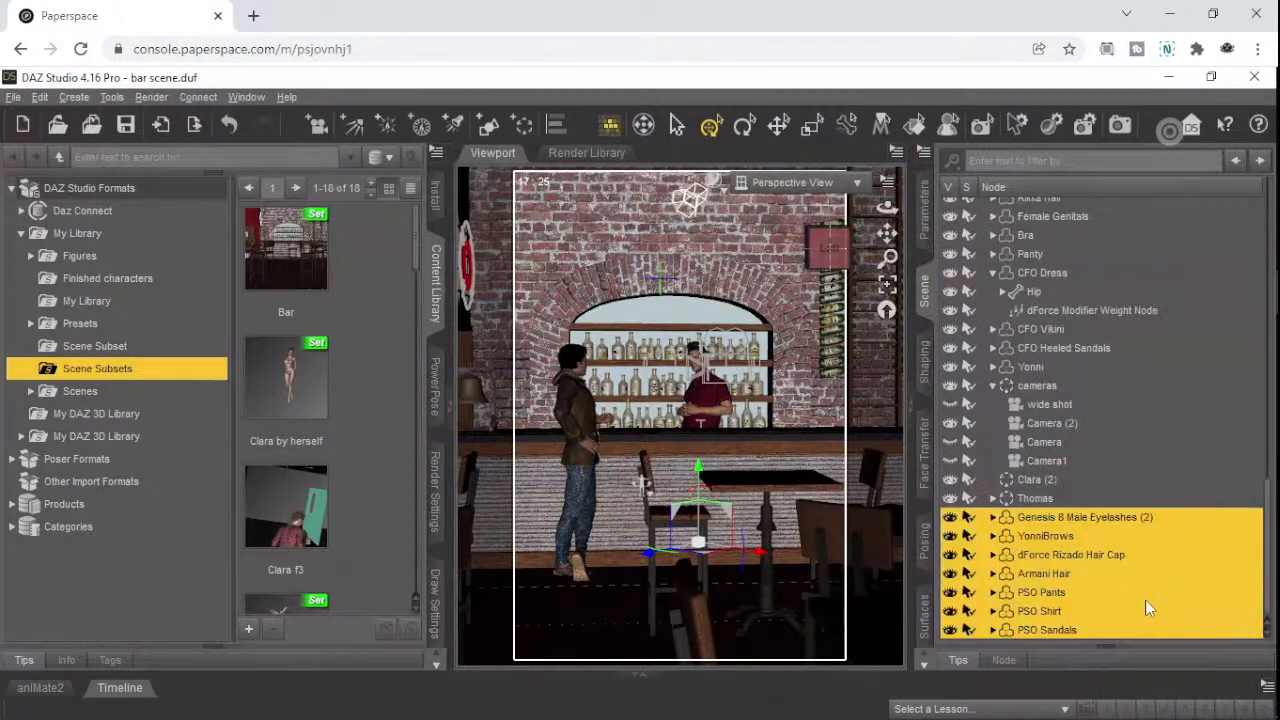
- Parent the Yonni figure under Genesis 8 Male Eyelashes (2) and move that node below PSO Sandals
{"action": "left_click", "coordinate": [1035, 479]}
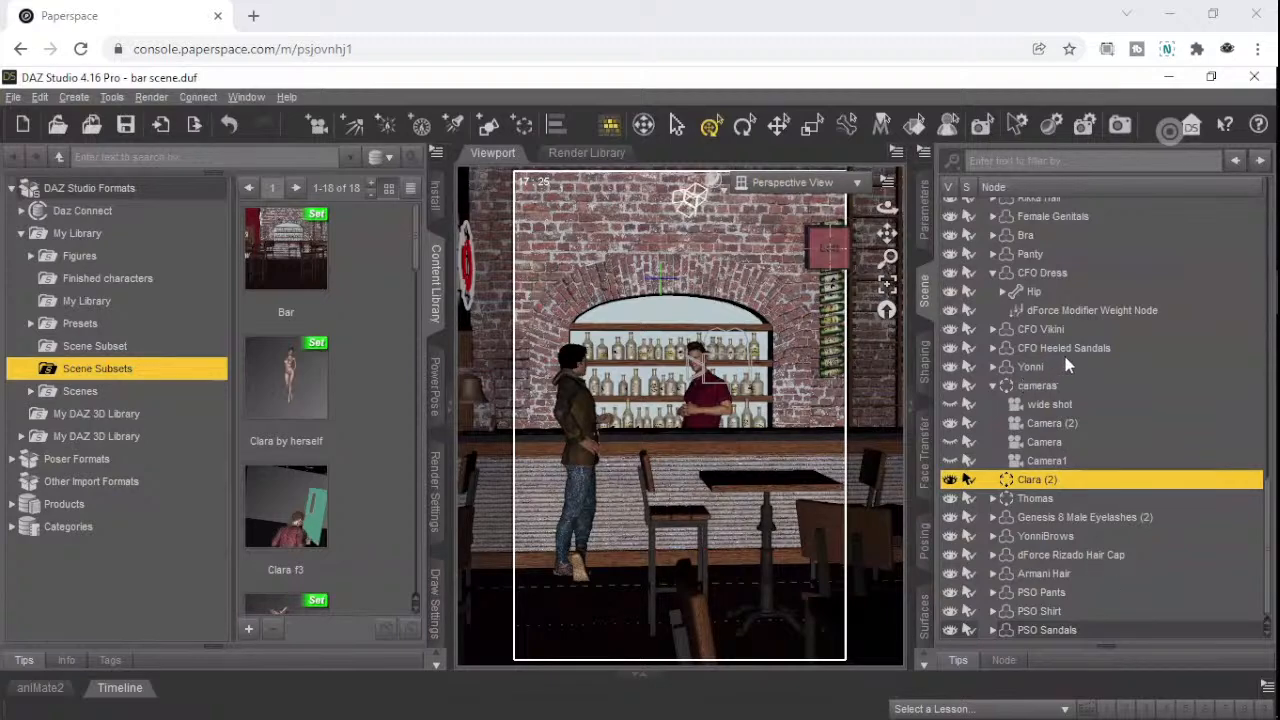
{"action": "scroll", "coordinate": [1066, 366], "scroll_direction": "up", "scroll_amount": 3}
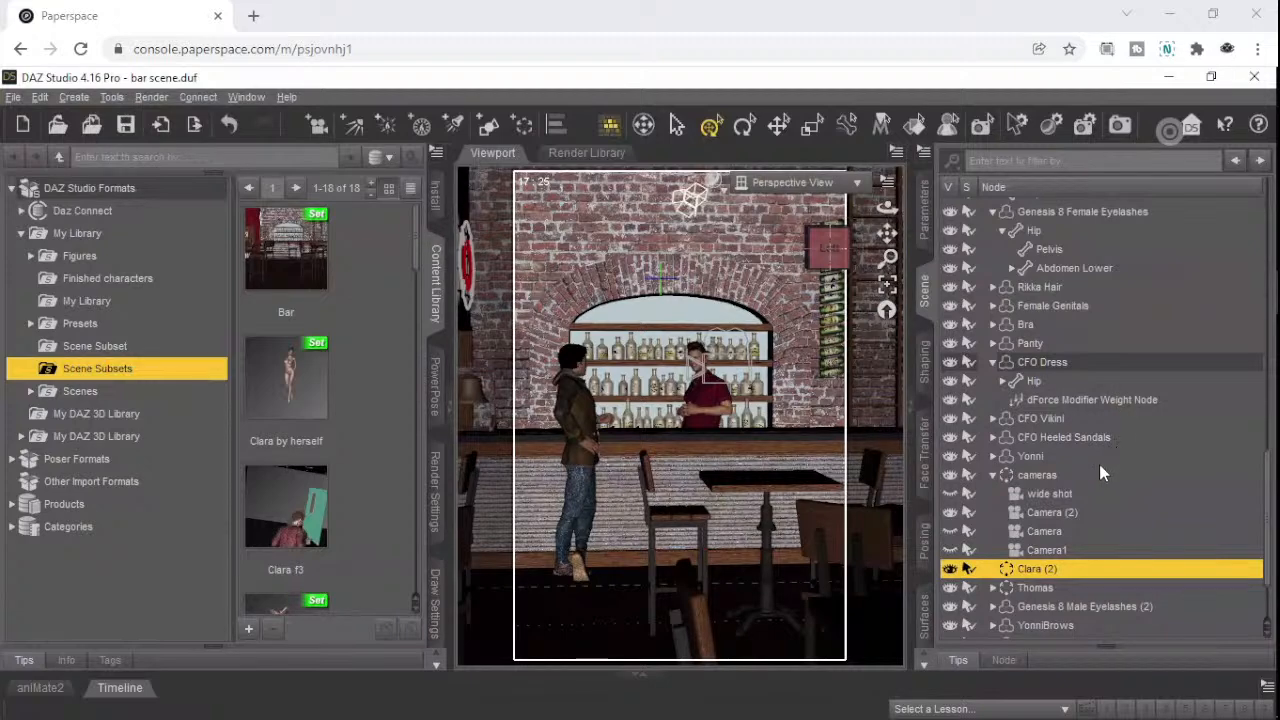
{"action": "scroll", "coordinate": [1099, 464], "scroll_direction": "down", "scroll_amount": 3}
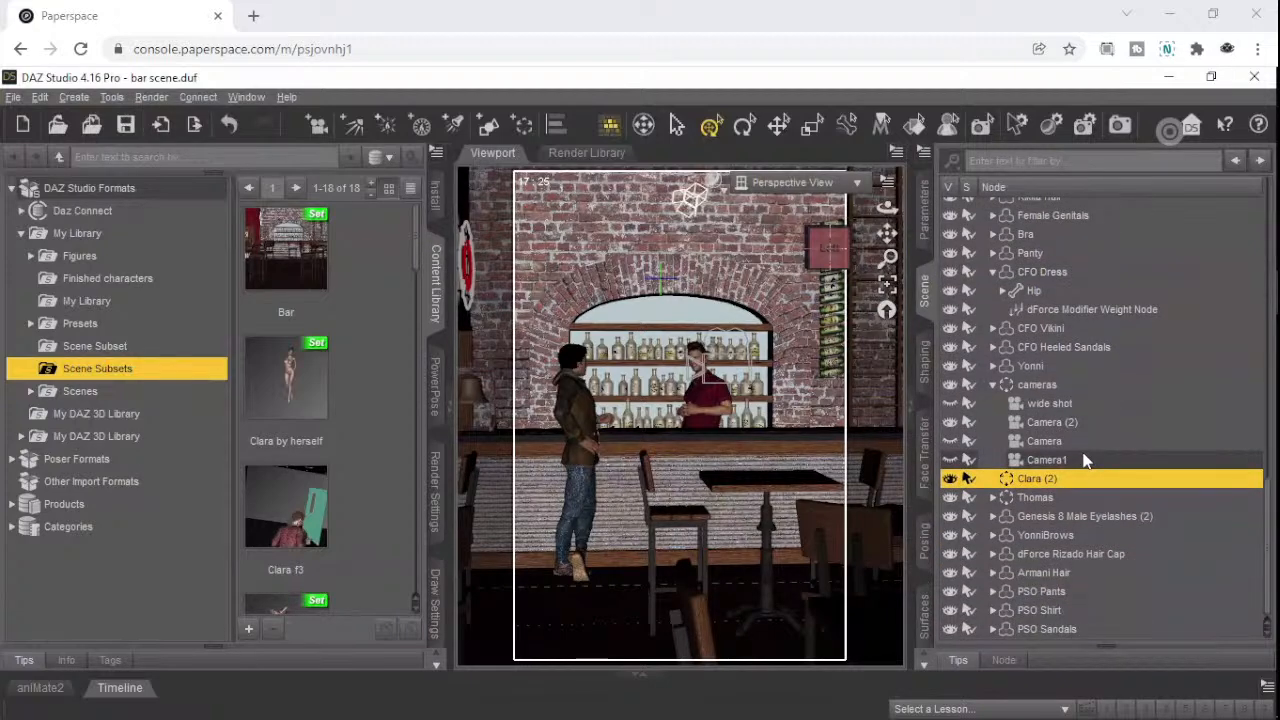
{"action": "left_click_drag", "start_coordinate": [1021, 366], "coordinate": [1056, 514]}
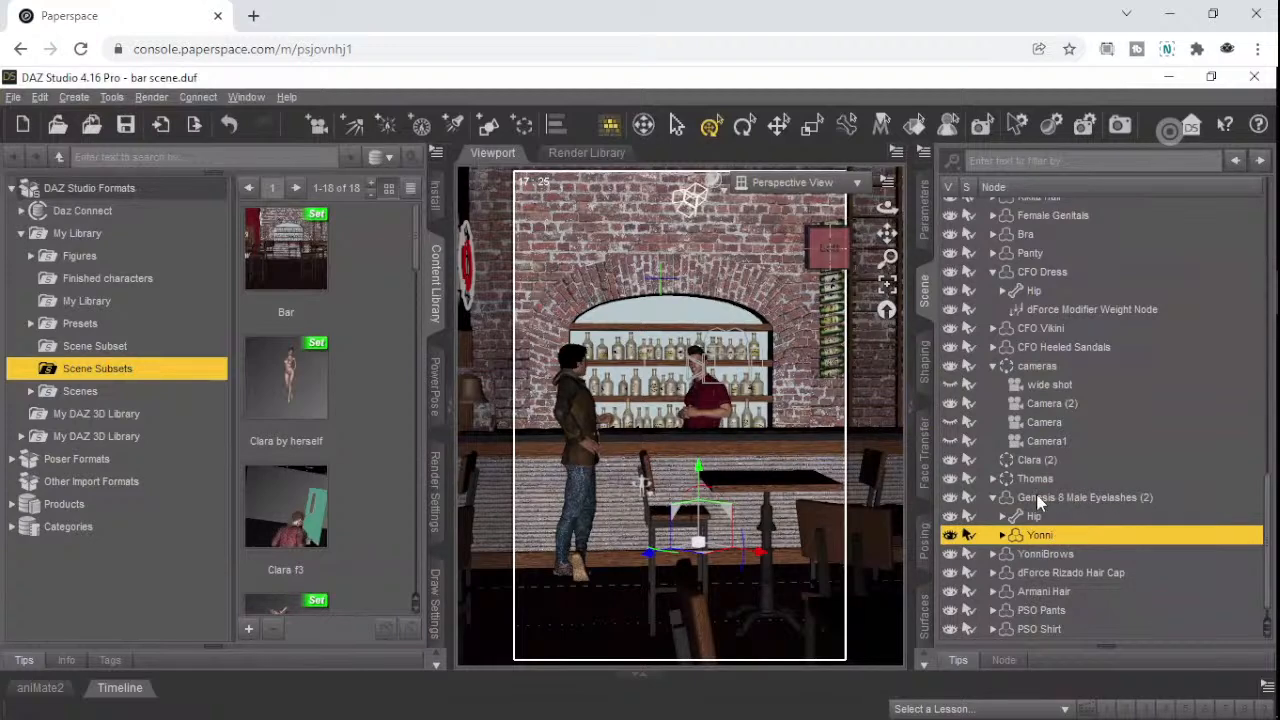
{"action": "left_click_drag", "start_coordinate": [1036, 500], "coordinate": [1045, 546]}
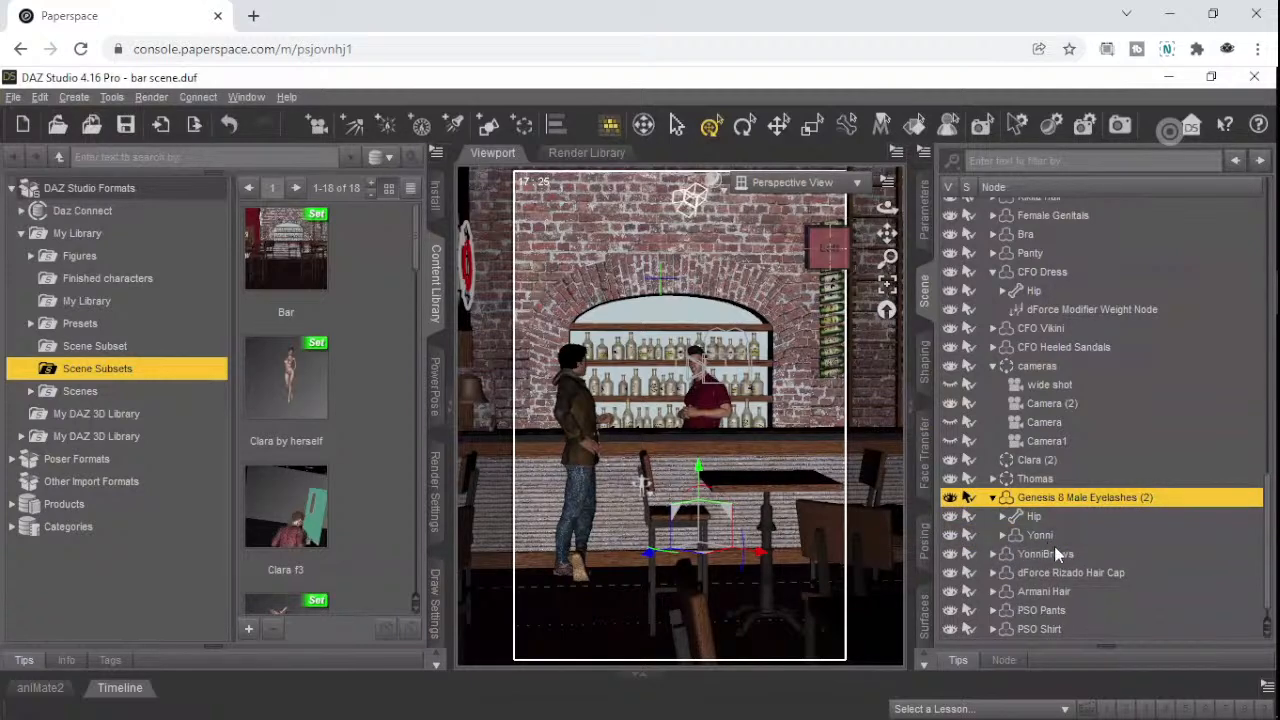
{"action": "left_click_drag", "start_coordinate": [1033, 500], "coordinate": [1038, 566]}
{"action": "scroll", "coordinate": [1085, 540], "scroll_direction": "down", "scroll_amount": 1}
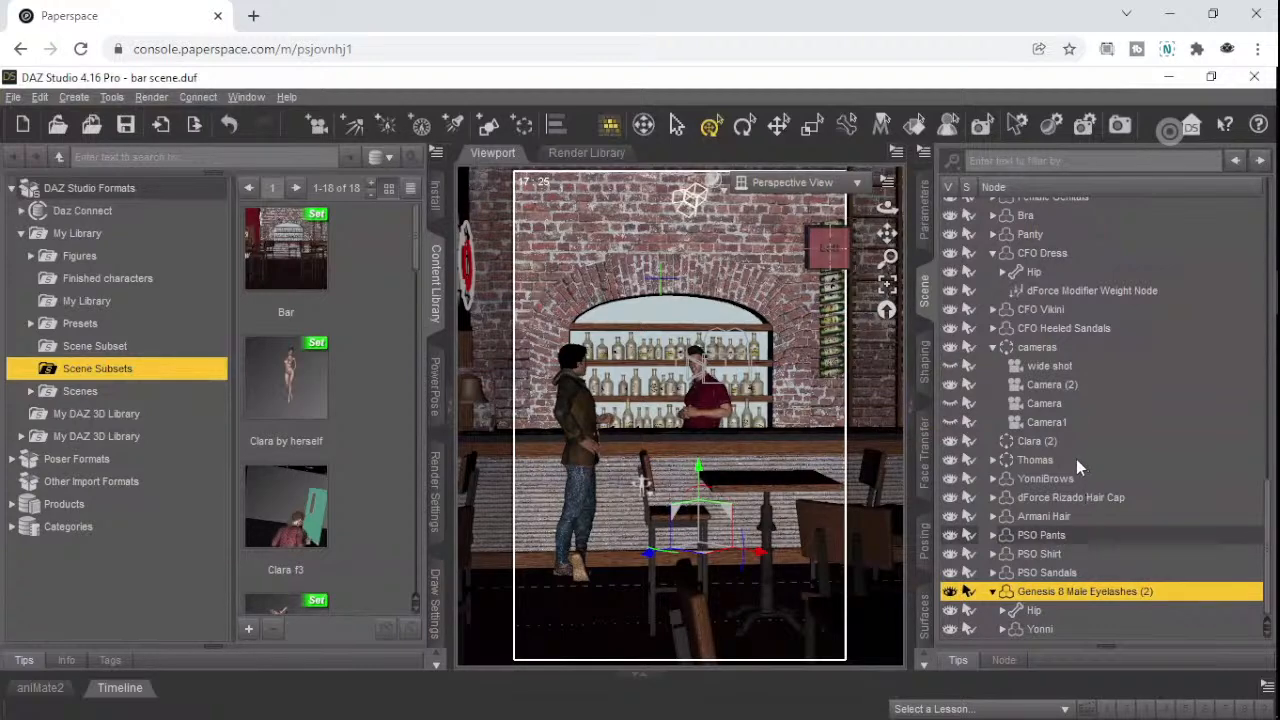
- Group the nodes from YonniBrows through Yonni, entering Johnny as name and label and accepting the adjusted Johnny 2 and Johnny (2)
{"action": "left_click", "coordinate": [1040, 479]}
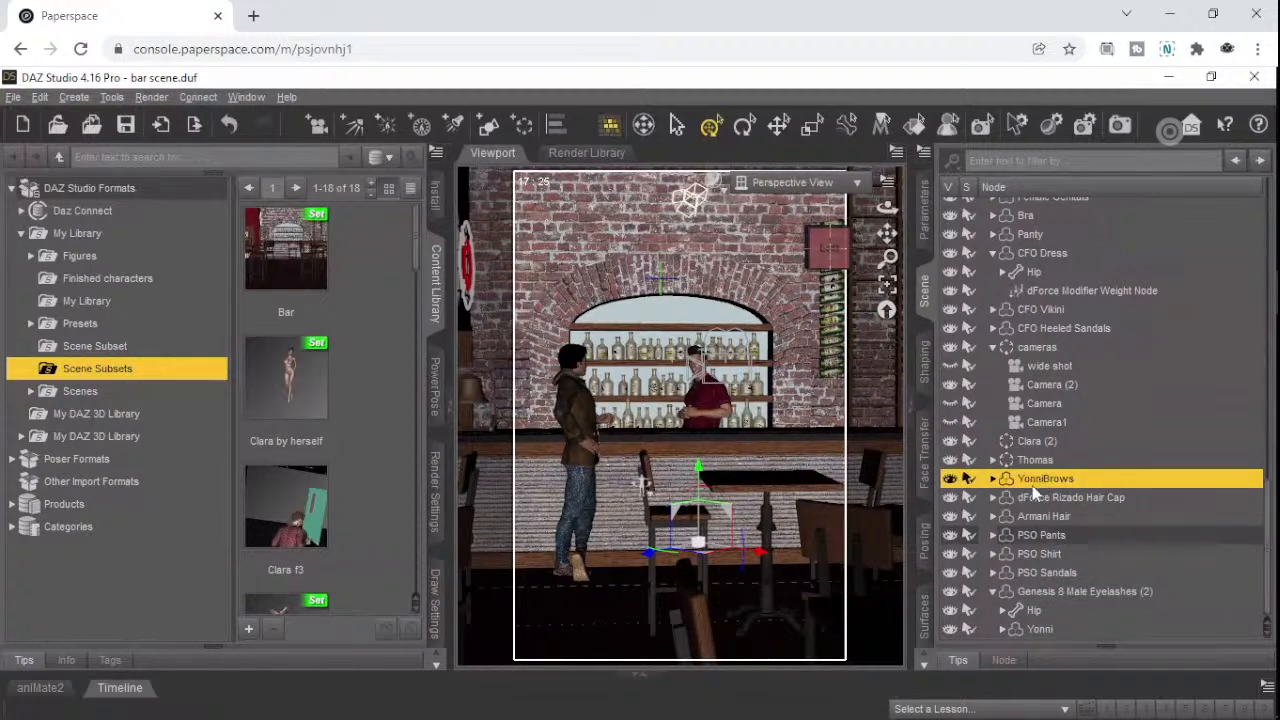
{"action": "left_click", "coordinate": [1033, 622], "text": "shift"}
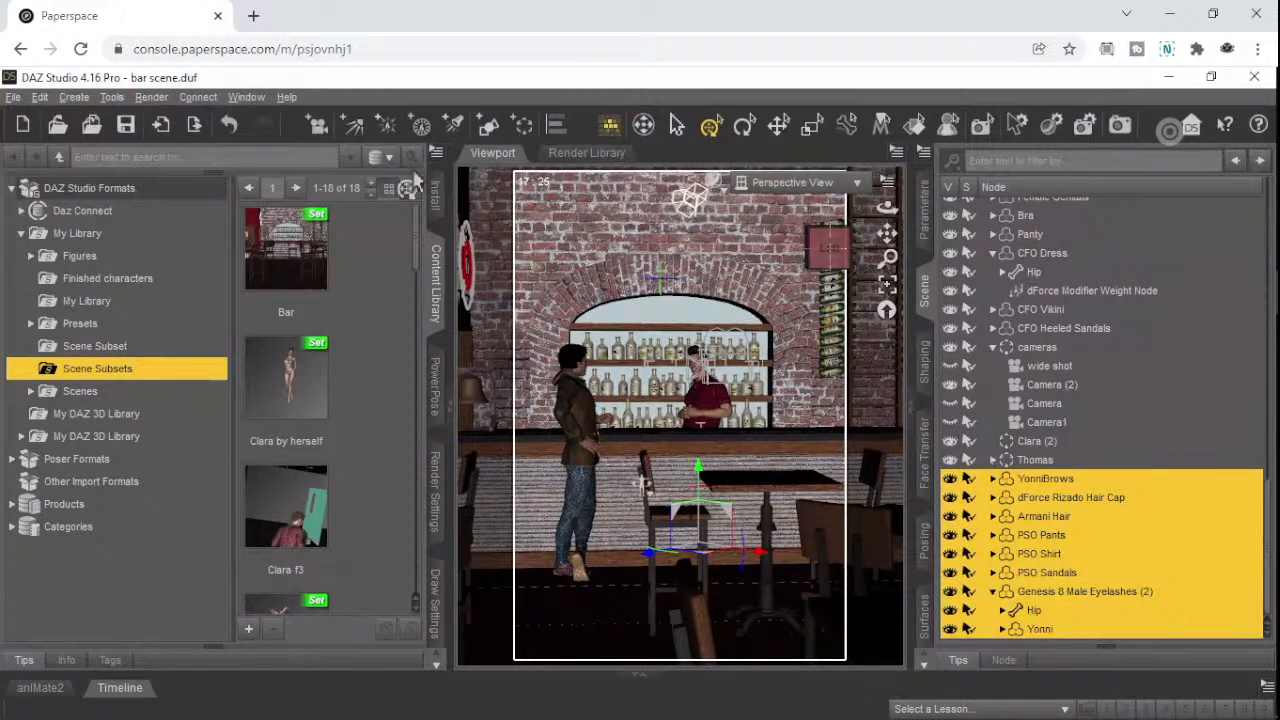
{"action": "left_click", "coordinate": [73, 97]}
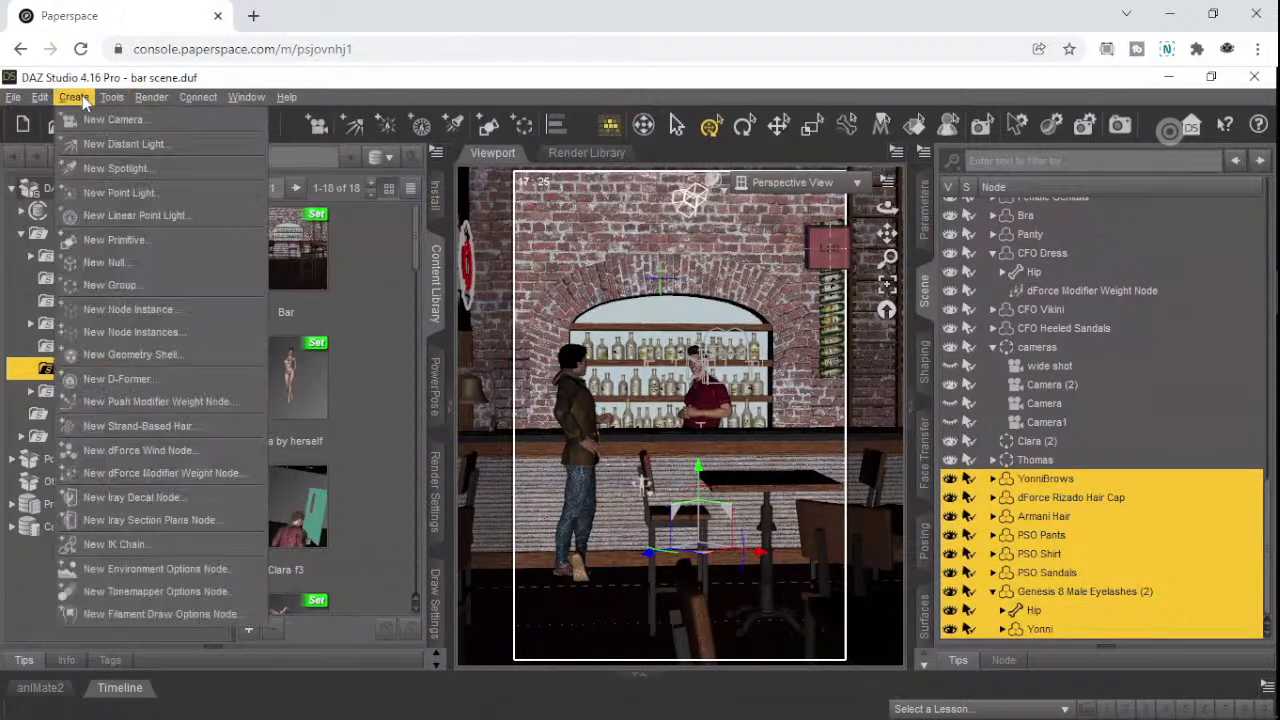
{"action": "left_click", "coordinate": [110, 285]}
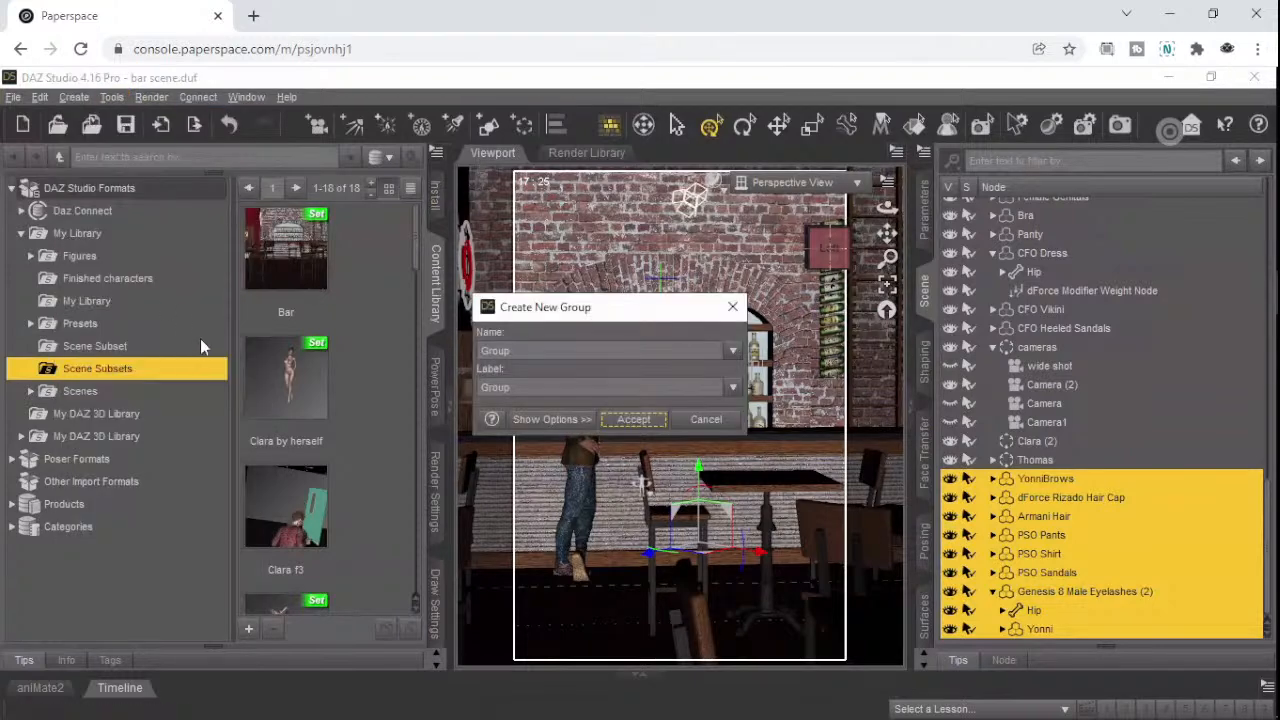
{"action": "double_click", "coordinate": [522, 349]}
{"action": "type", "text": "Johnny"}
{"action": "key", "text": "Tab"}
{"action": "type", "text": "Johnny"}
{"action": "left_click", "coordinate": [613, 422]}
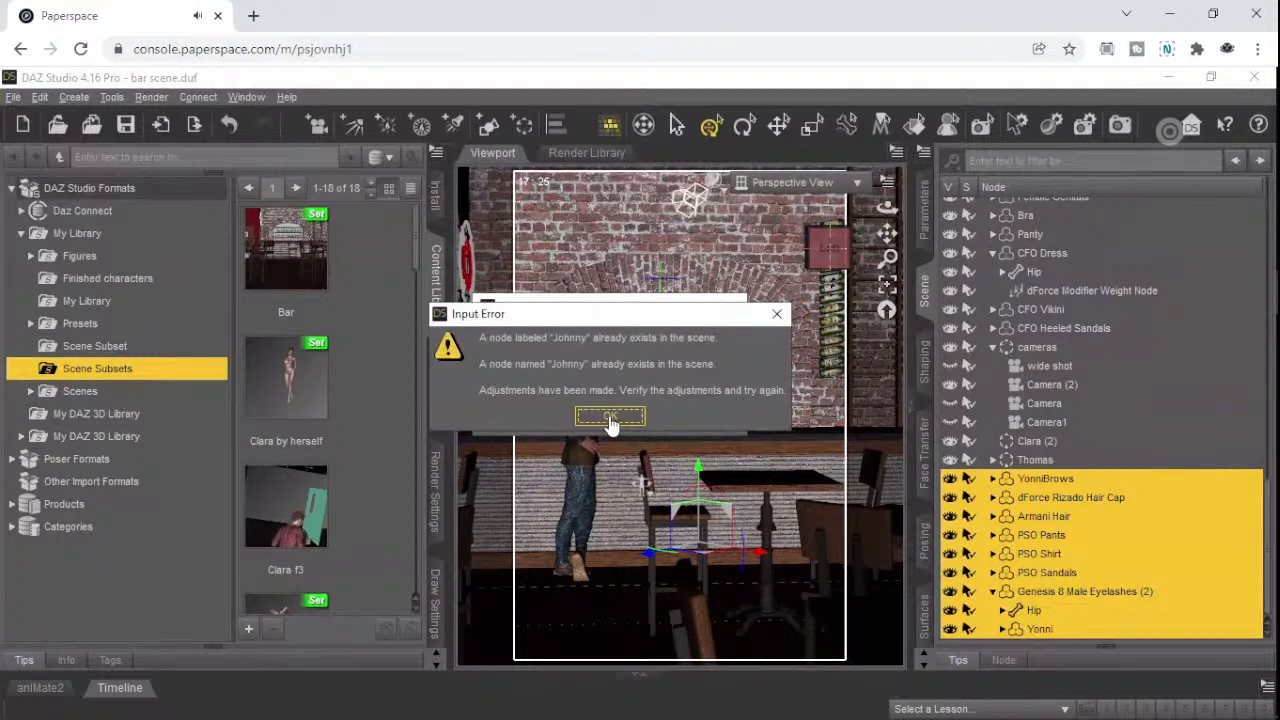
{"action": "left_click", "coordinate": [608, 420]}
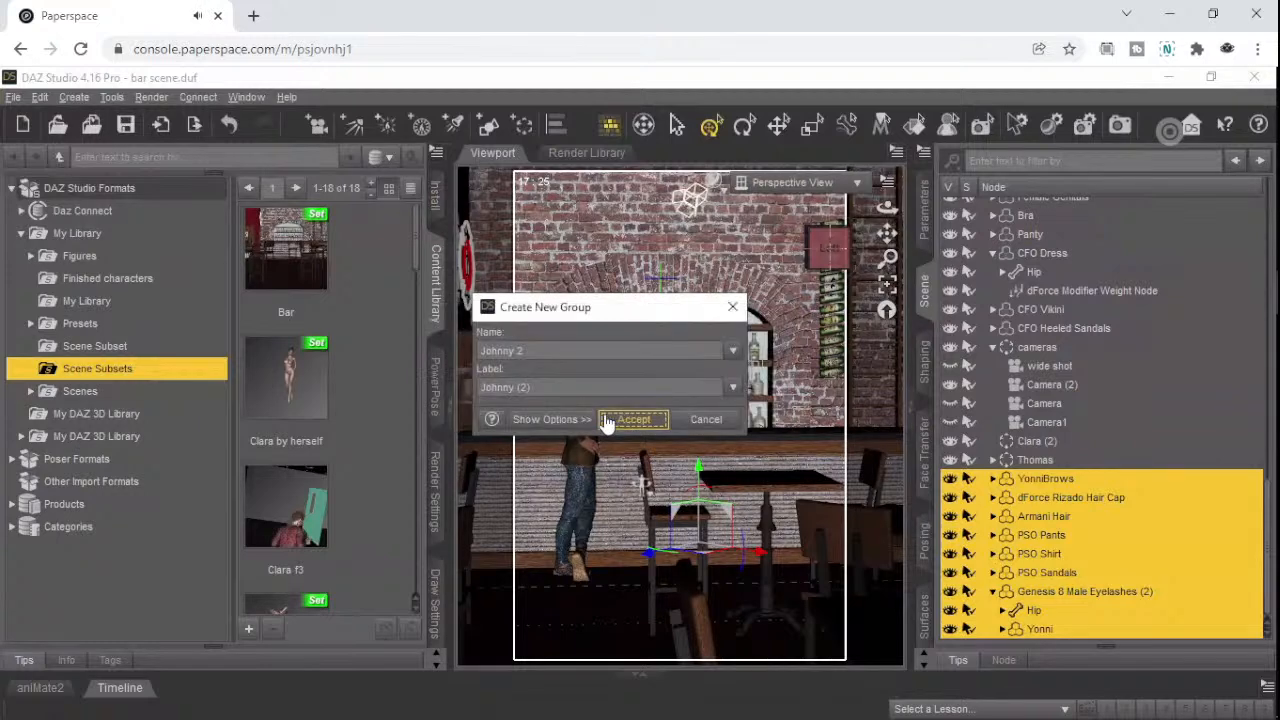
{"action": "left_click", "coordinate": [633, 420]}
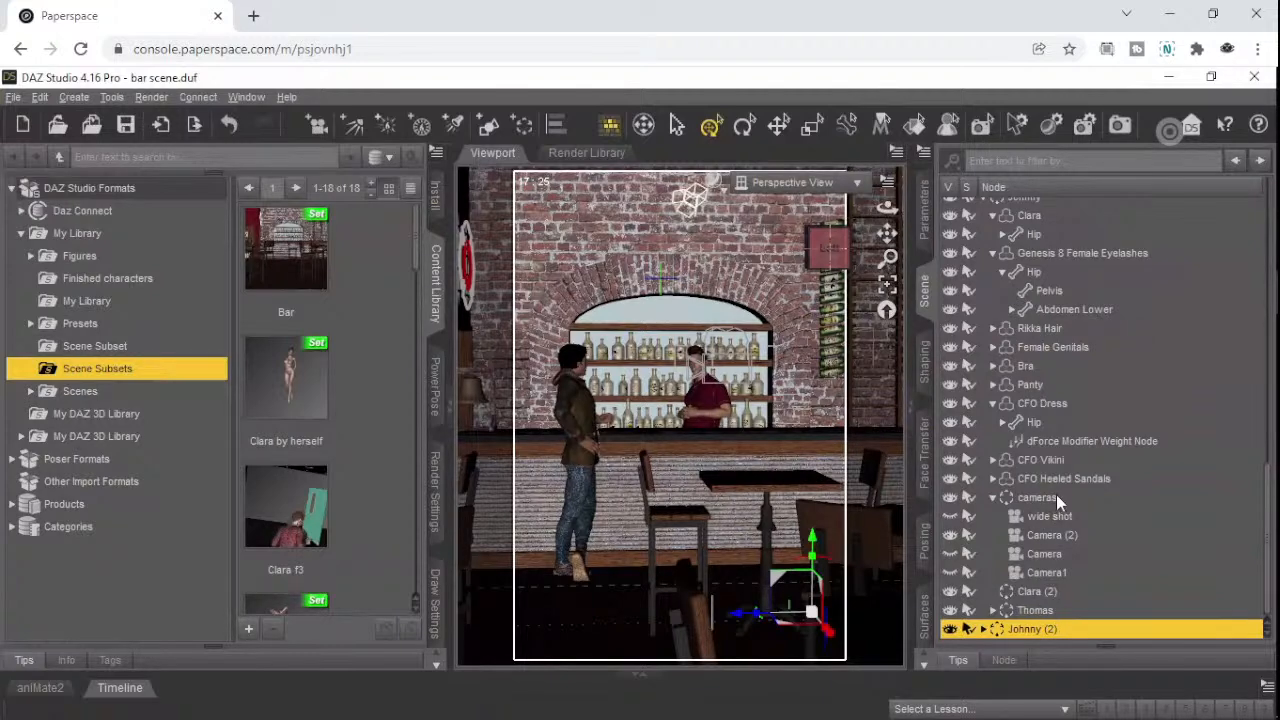
- Group the nodes from Clara through CFO Heeled Sandals in the Johnny group, entering Clara Full as both name and label
{"action": "scroll", "coordinate": [1056, 494], "scroll_direction": "up", "scroll_amount": 2}
{"action": "scroll", "coordinate": [1056, 494], "scroll_direction": "up", "scroll_amount": 1}
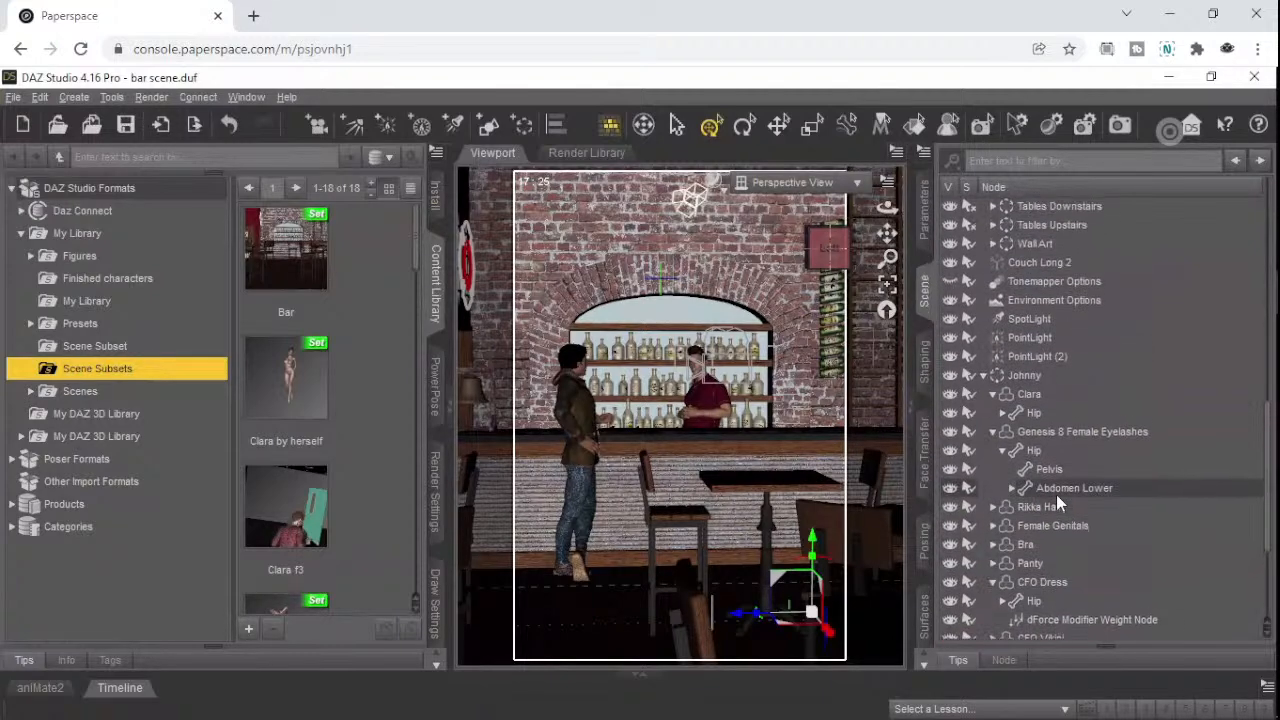
{"action": "left_click", "coordinate": [1019, 378]}
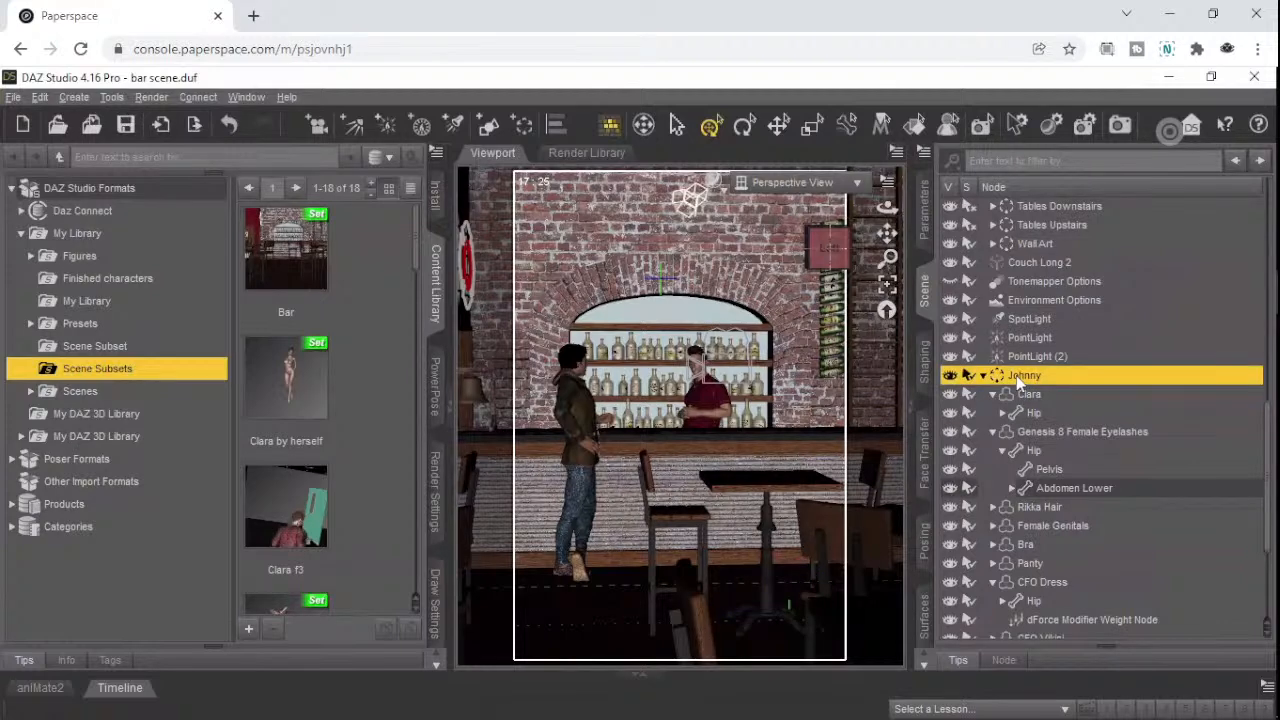
{"action": "left_click", "coordinate": [1025, 396]}
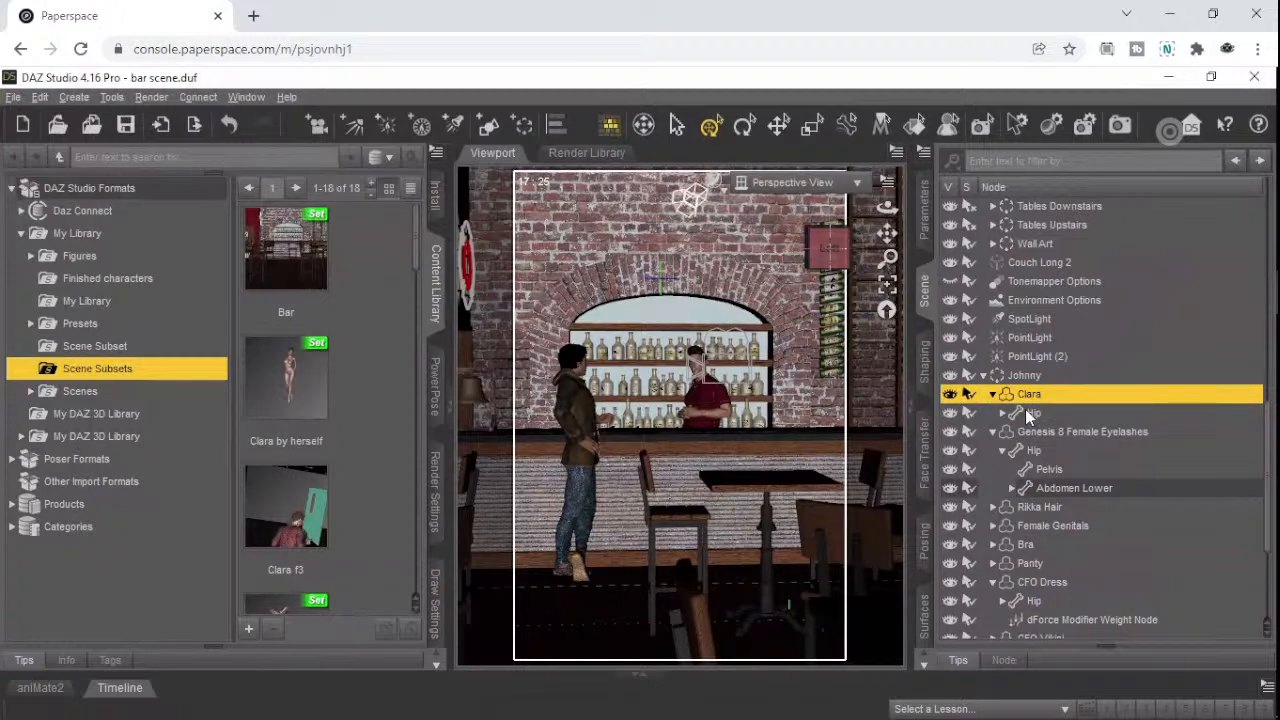
{"action": "left_click", "coordinate": [1025, 411], "text": "ctrl"}
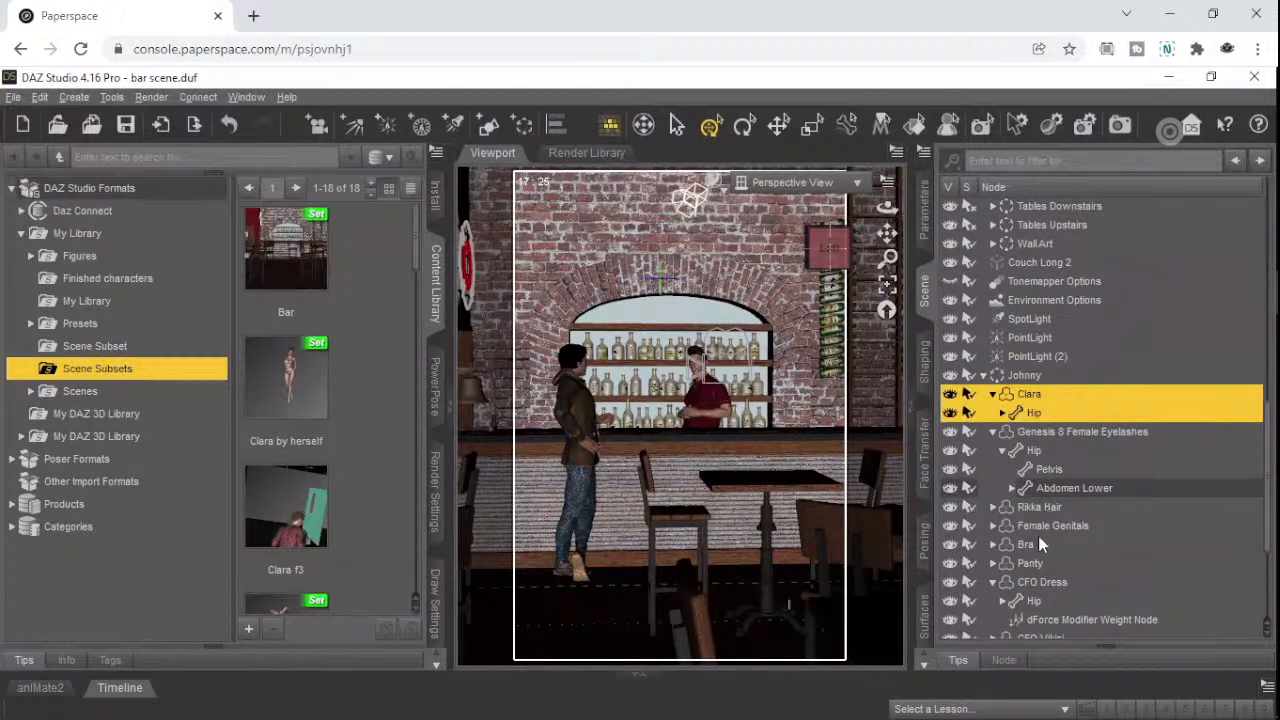
{"action": "scroll", "coordinate": [1037, 589], "scroll_direction": "down", "scroll_amount": 3}
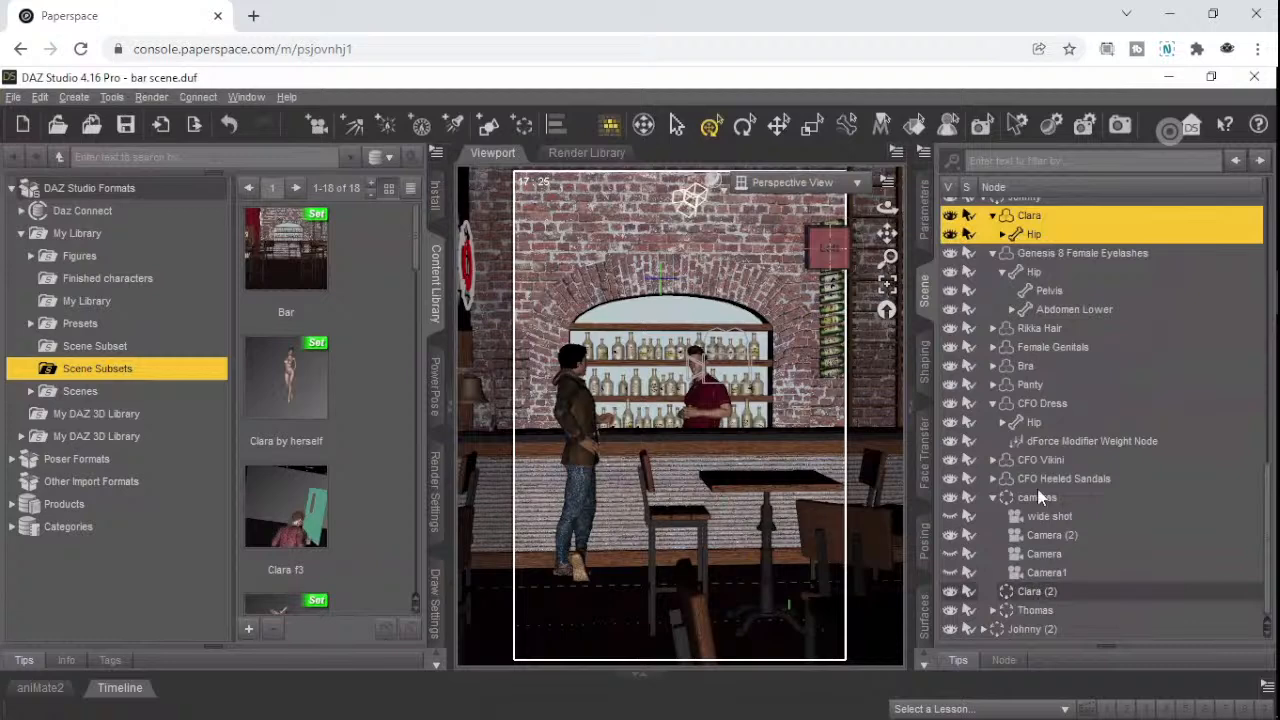
{"action": "left_click", "coordinate": [1026, 417], "text": "shift"}
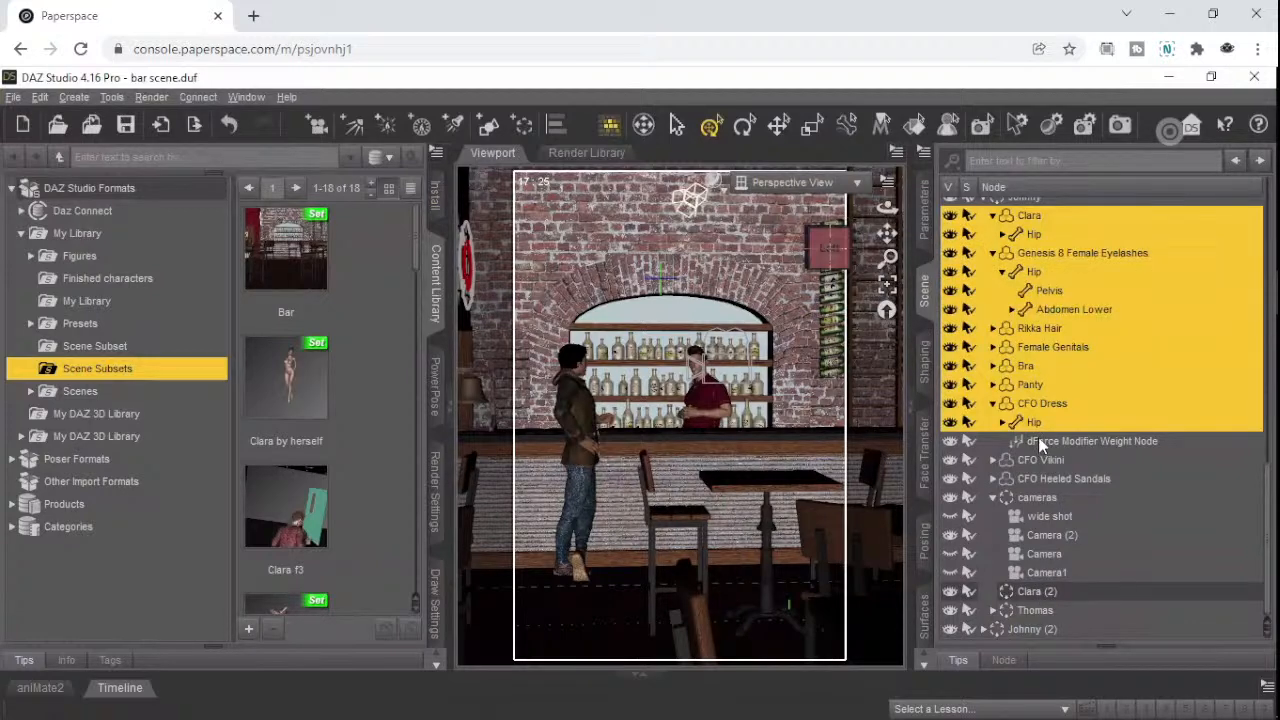
{"action": "left_click", "coordinate": [1038, 441], "text": "shift"}
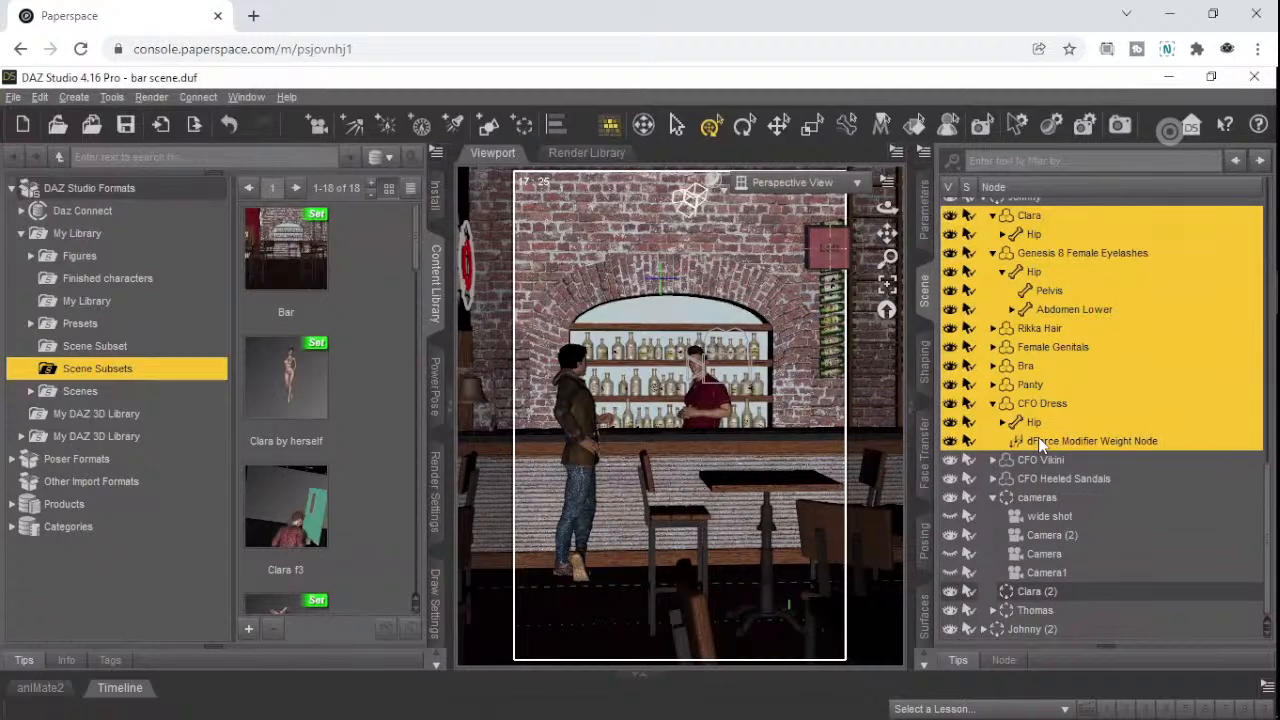
{"action": "left_click", "coordinate": [1044, 476], "text": "shift"}
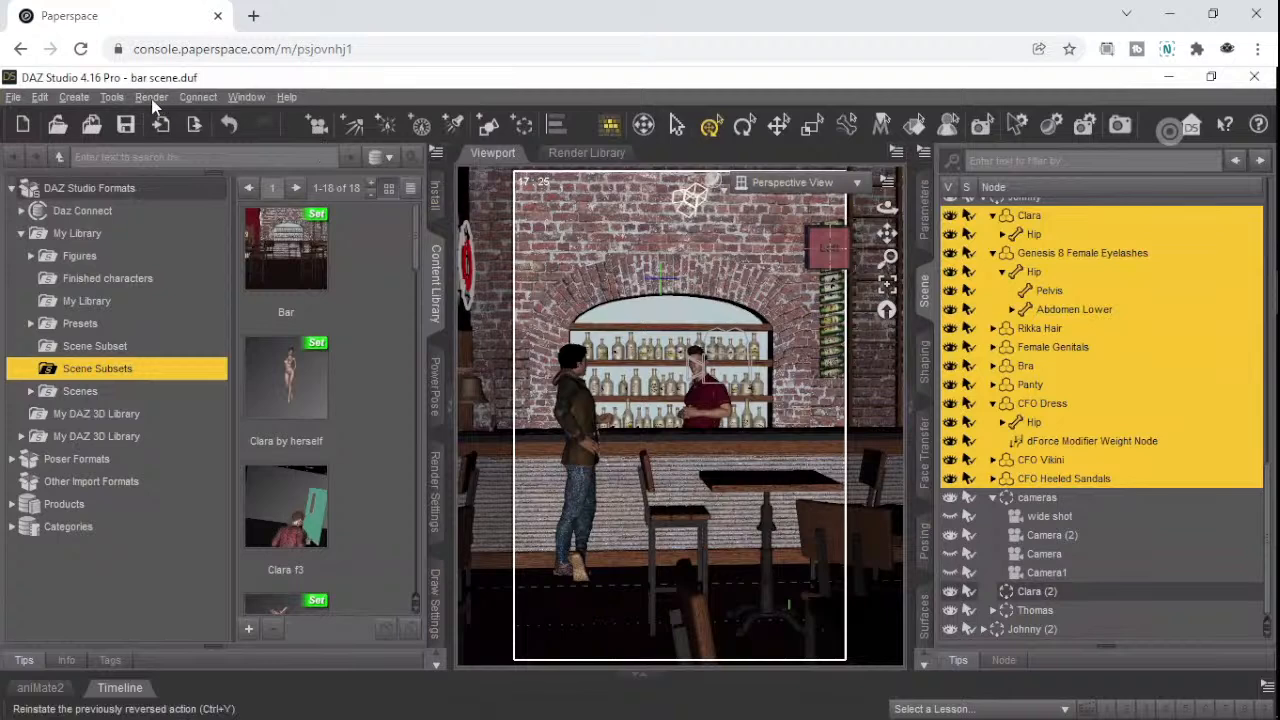
{"action": "left_click", "coordinate": [76, 97]}
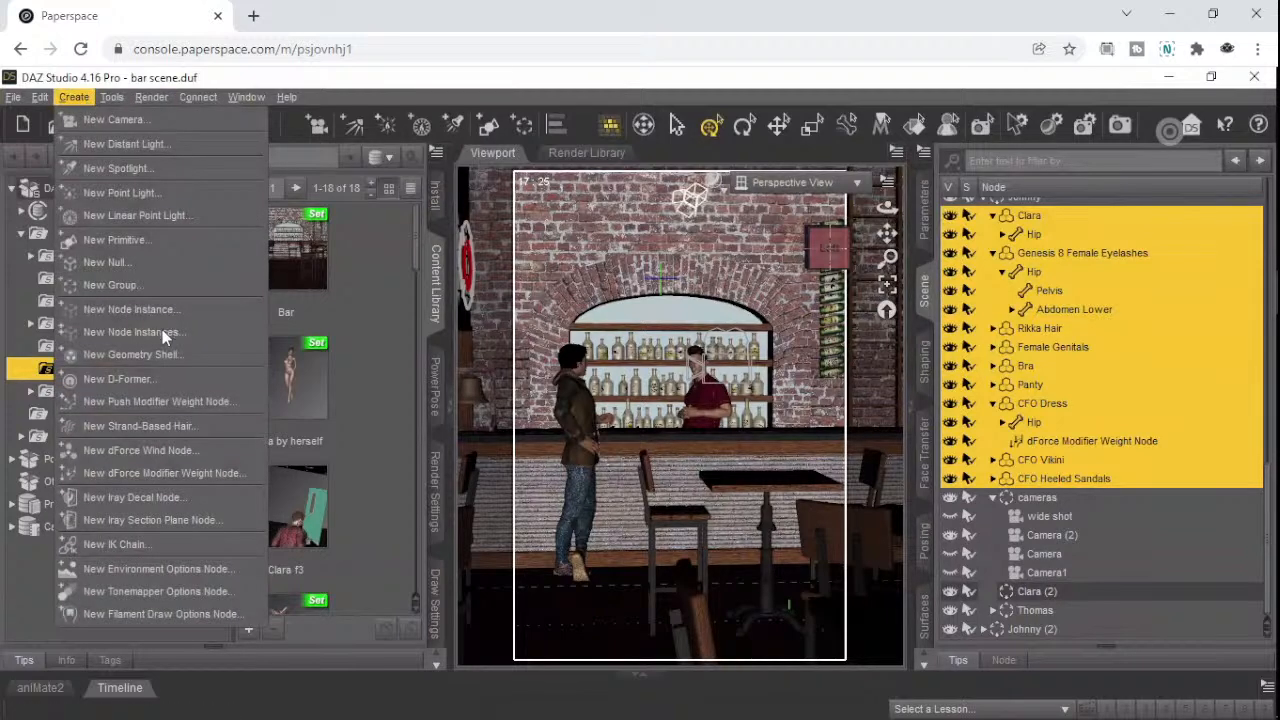
{"action": "left_click", "coordinate": [94, 287]}
{"action": "left_click", "coordinate": [534, 350]}
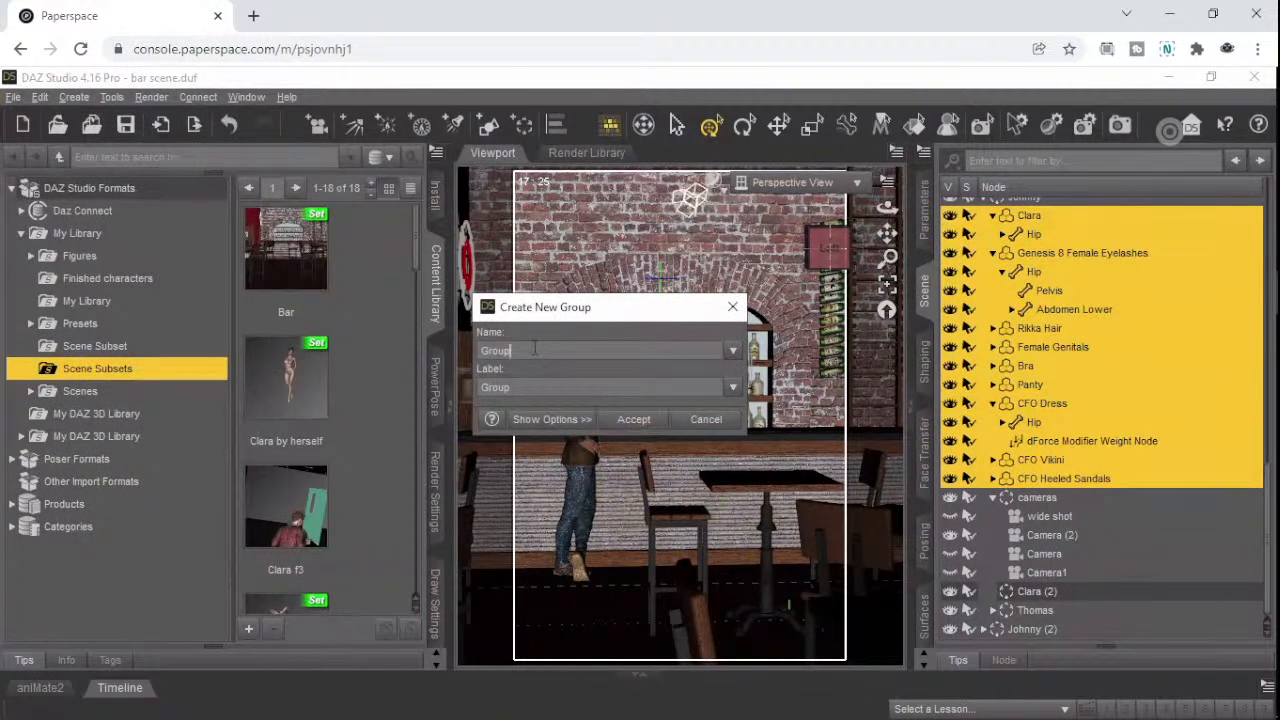
{"action": "key", "text": "BackSpace"}
{"action": "key", "text": "BackSpace"}
{"action": "key", "text": "BackSpace"}
{"action": "key", "text": "BackSpace"}
{"action": "key", "text": "BackSpace"}
{"action": "type", "text": "C"}
{"action": "key", "text": "BackSpace"}
{"action": "type", "text": "Clara Full"}
{"action": "key", "text": "Tab"}
{"action": "type", "text": "Clara Full"}
{"action": "left_click", "coordinate": [633, 419]}
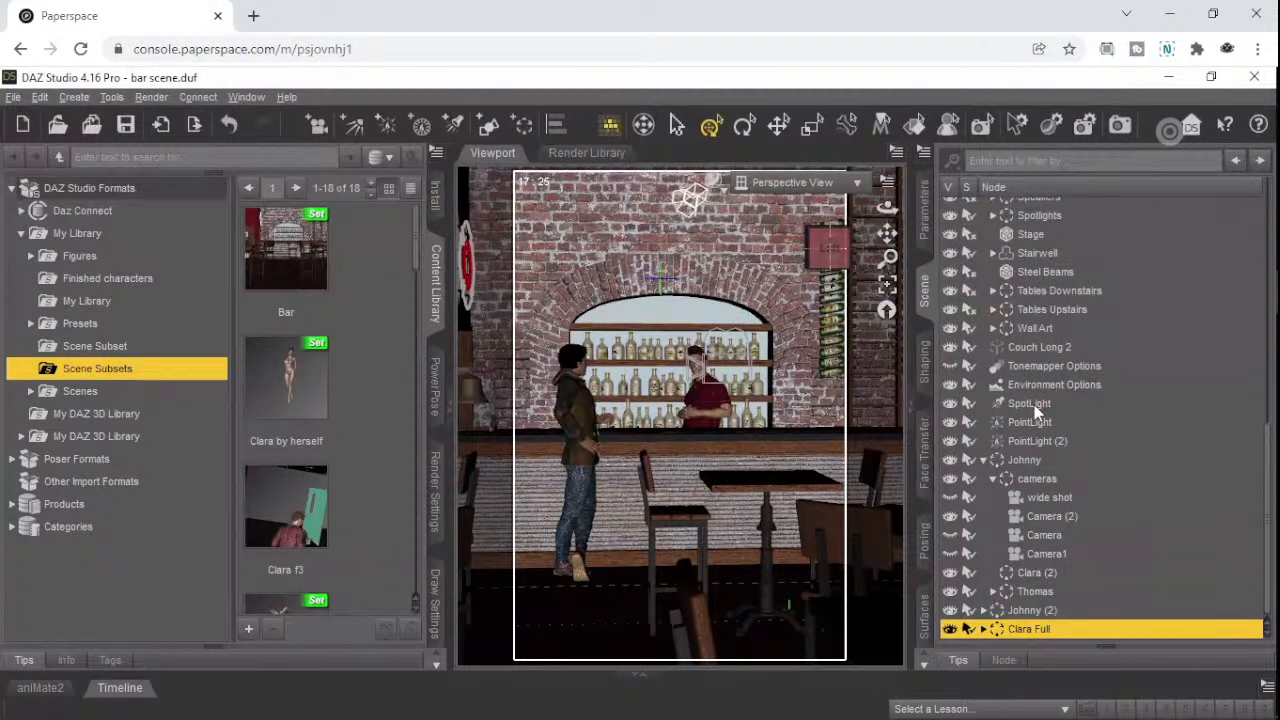
- Move the cameras group and its four cameras out of the Johnny group and place them under Environment Options
{"action": "left_click", "coordinate": [1045, 611]}
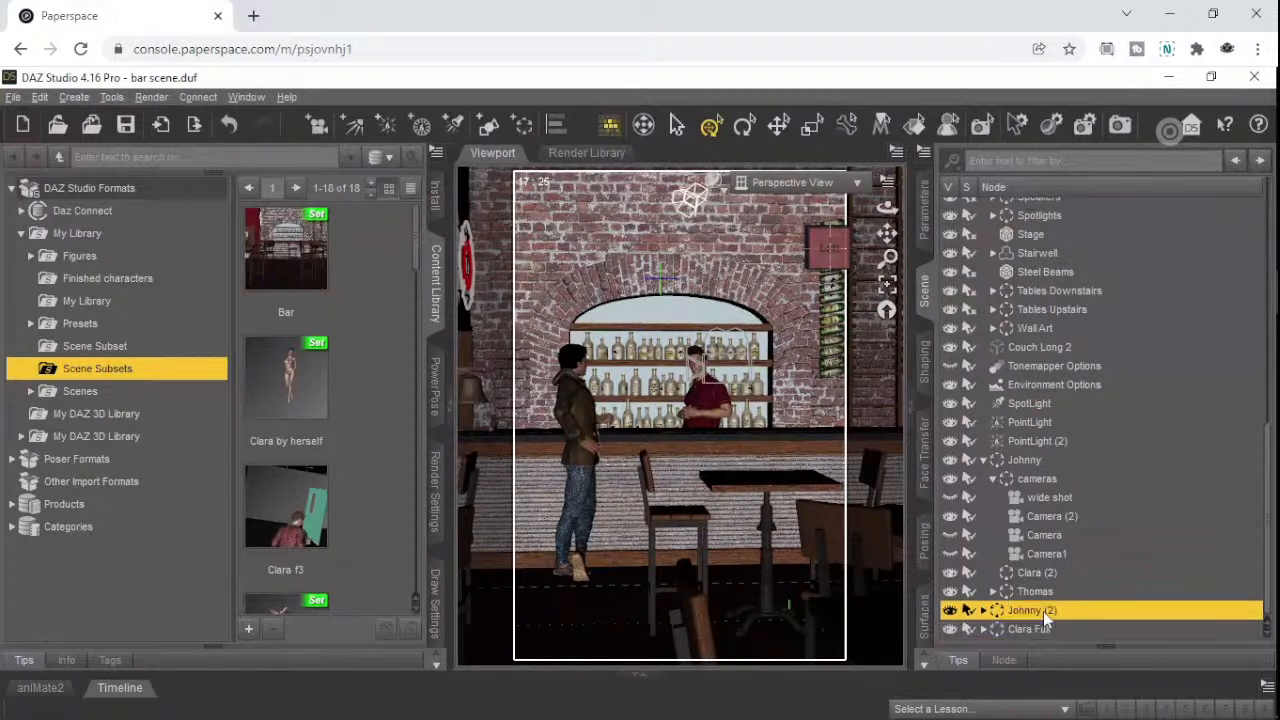
{"action": "left_click", "coordinate": [1043, 622]}
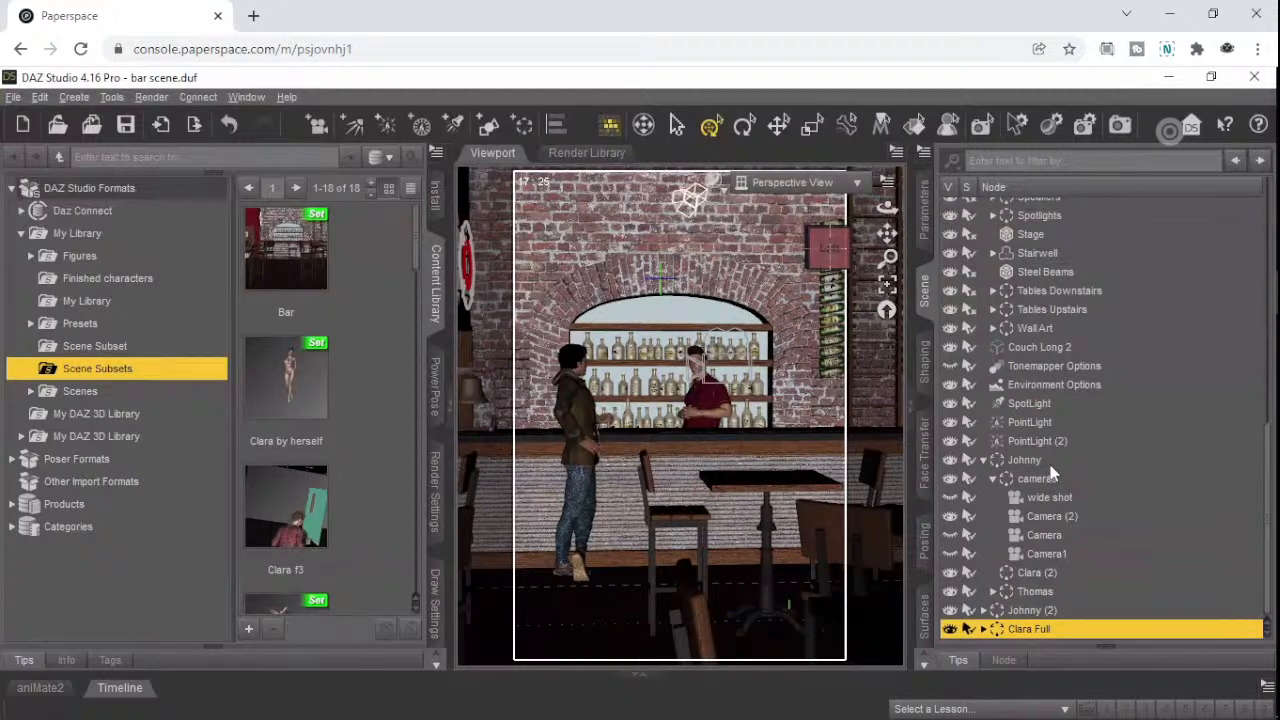
{"action": "left_click", "coordinate": [1015, 461]}
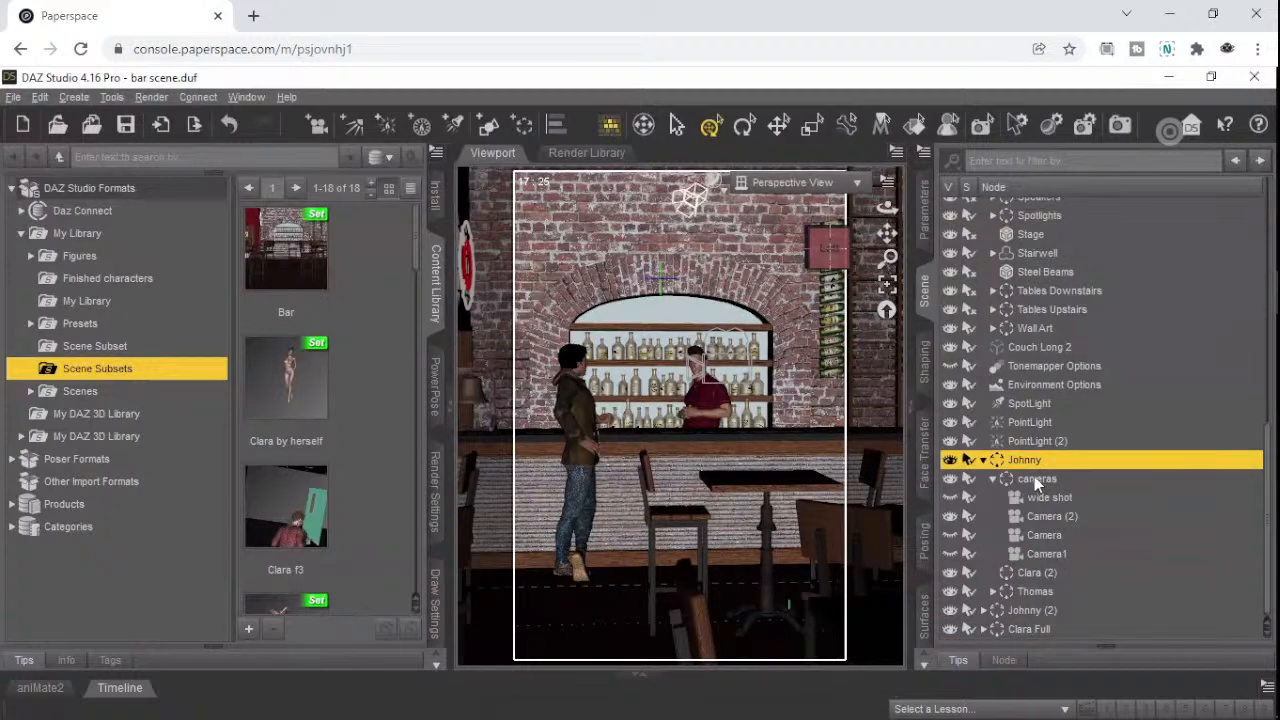
{"action": "left_click", "coordinate": [1033, 478]}
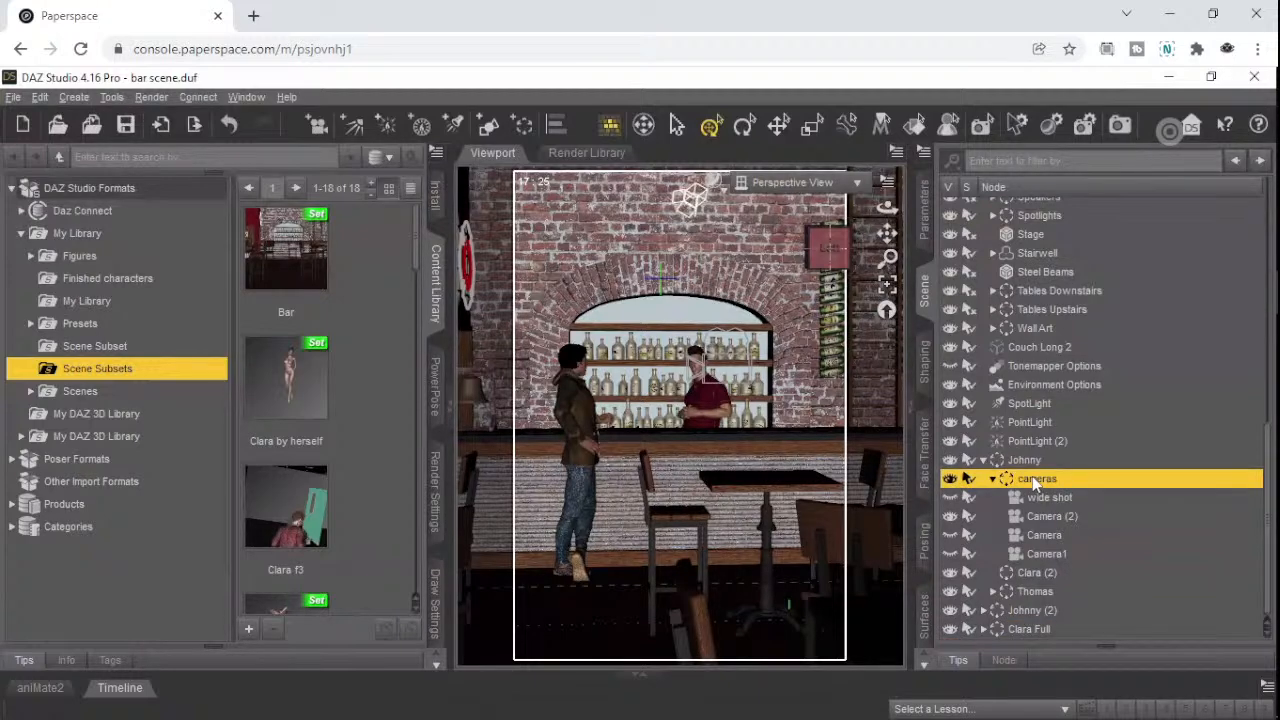
{"action": "left_click", "coordinate": [1021, 463]}
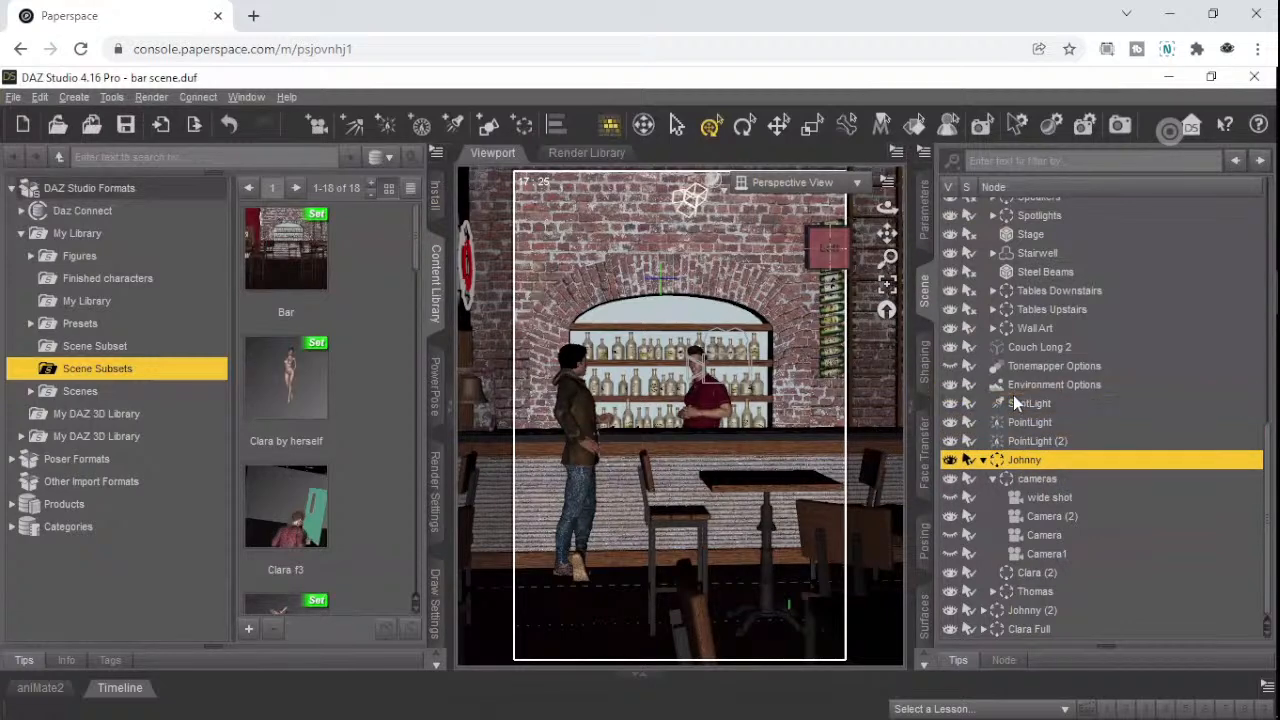
{"action": "left_click", "coordinate": [1044, 478]}
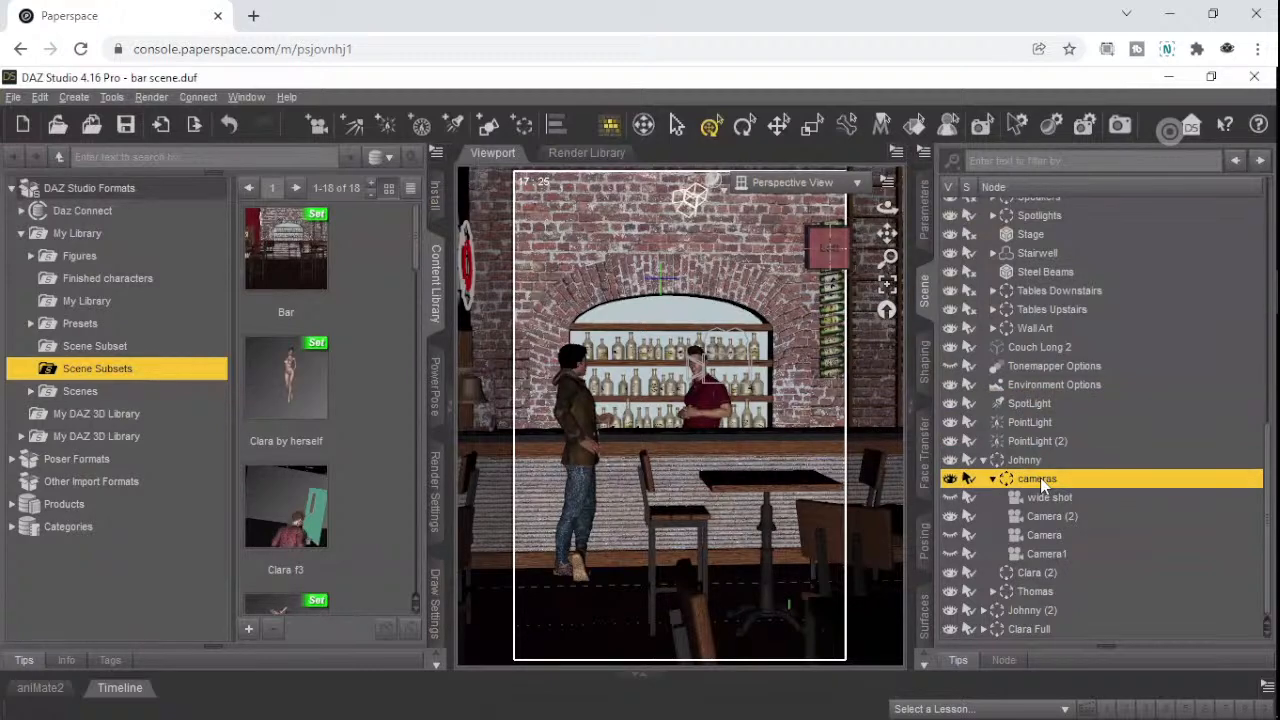
{"action": "left_click", "coordinate": [1045, 555], "text": "shift"}
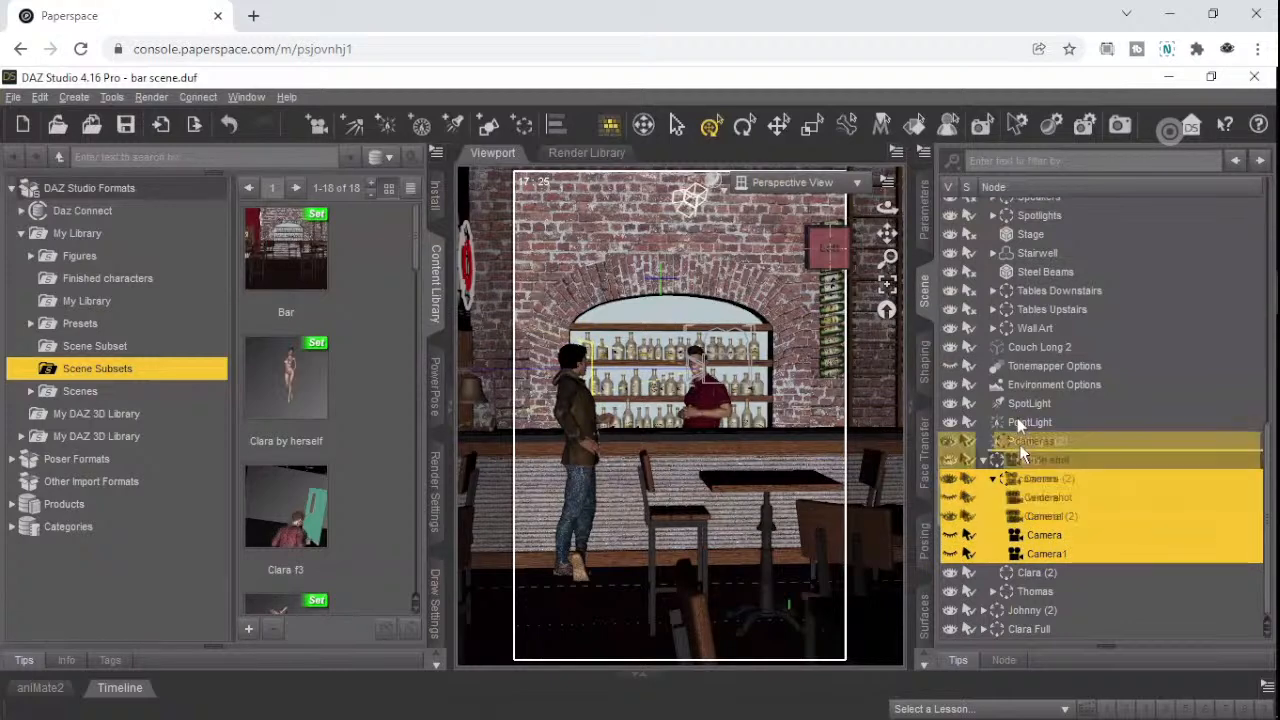
{"action": "left_click_drag", "start_coordinate": [1005, 398], "coordinate": [1006, 392]}
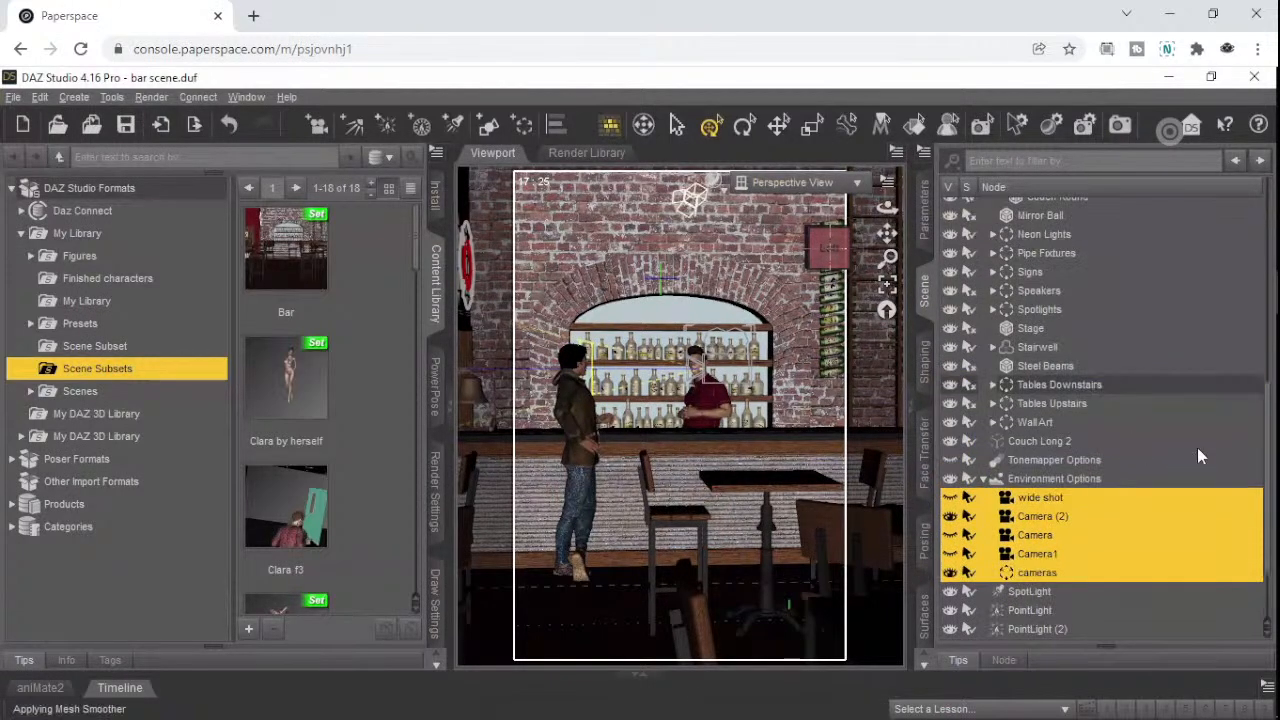
- Try to delete the original Johnny group along with Clara (2), and undo the deletion
{"action": "scroll", "coordinate": [1149, 480], "scroll_direction": "down", "scroll_amount": 3}
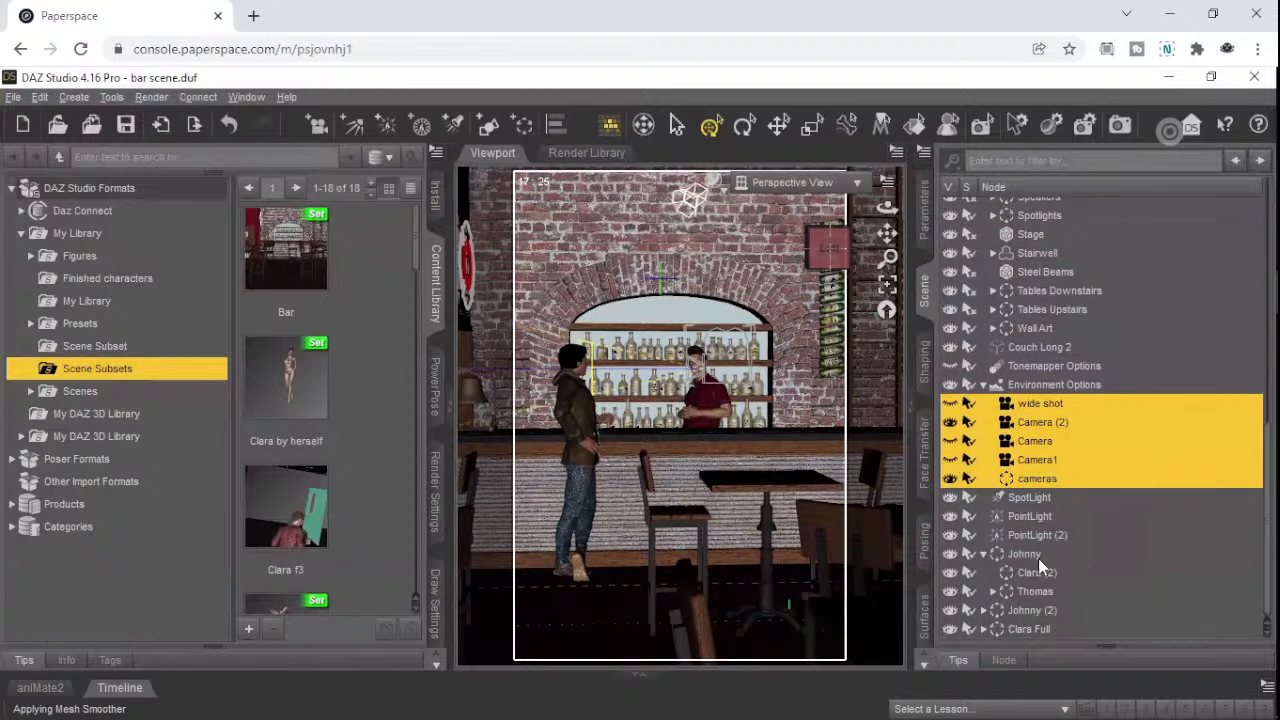
{"action": "left_click", "coordinate": [1030, 555]}
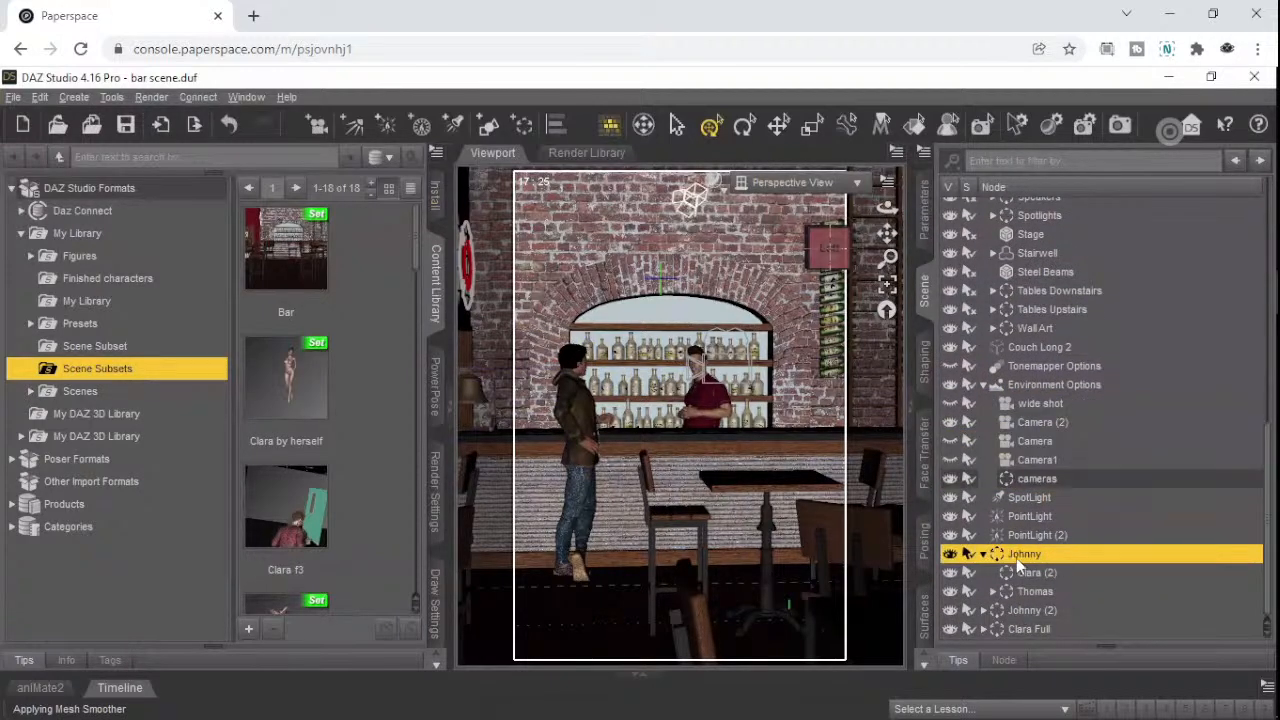
{"action": "left_click", "coordinate": [983, 554]}
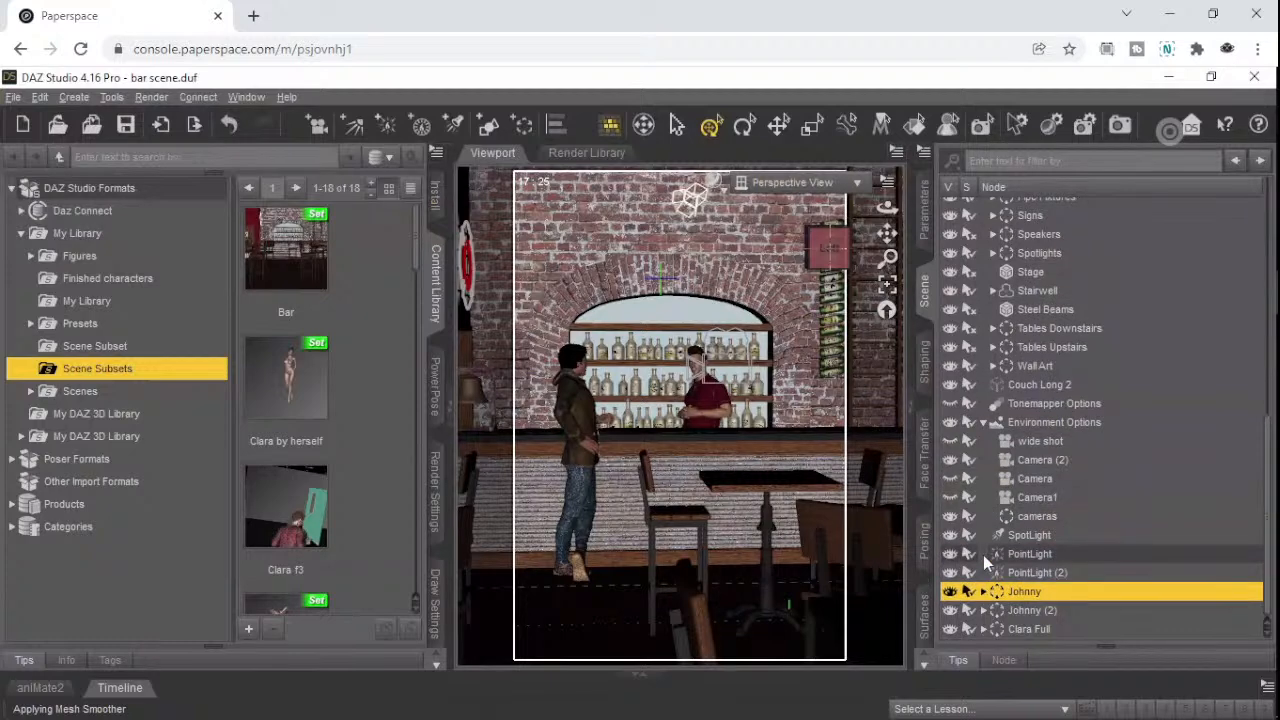
{"action": "left_click", "coordinate": [984, 591]}
{"action": "scroll", "coordinate": [1020, 583], "scroll_direction": "down", "scroll_amount": 2}
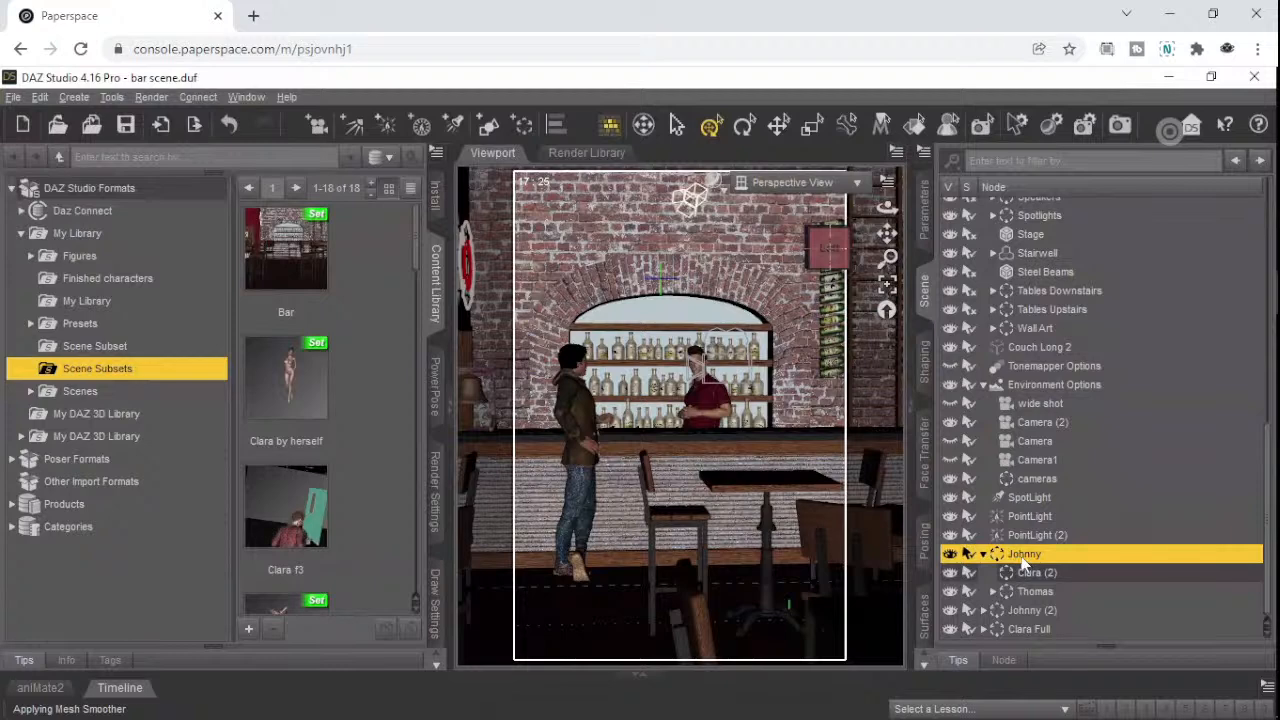
{"action": "left_click", "coordinate": [1025, 576], "text": "ctrl"}
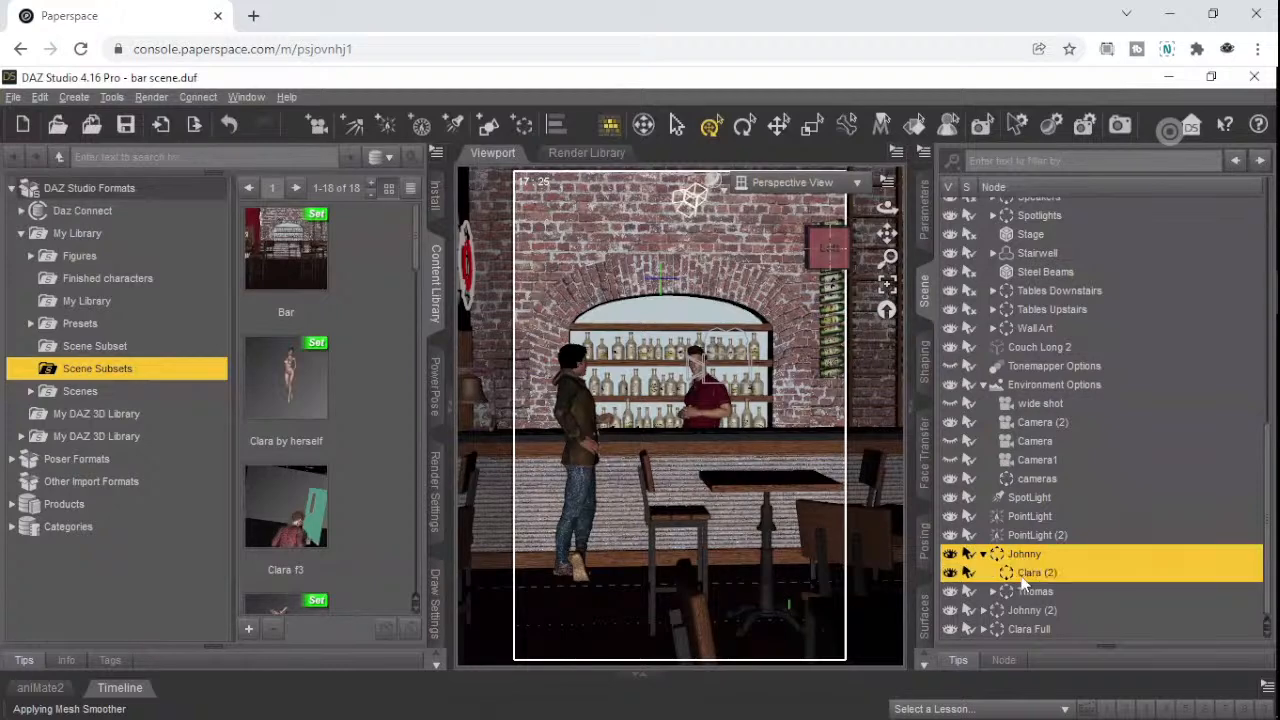
{"action": "key", "text": "Delete"}
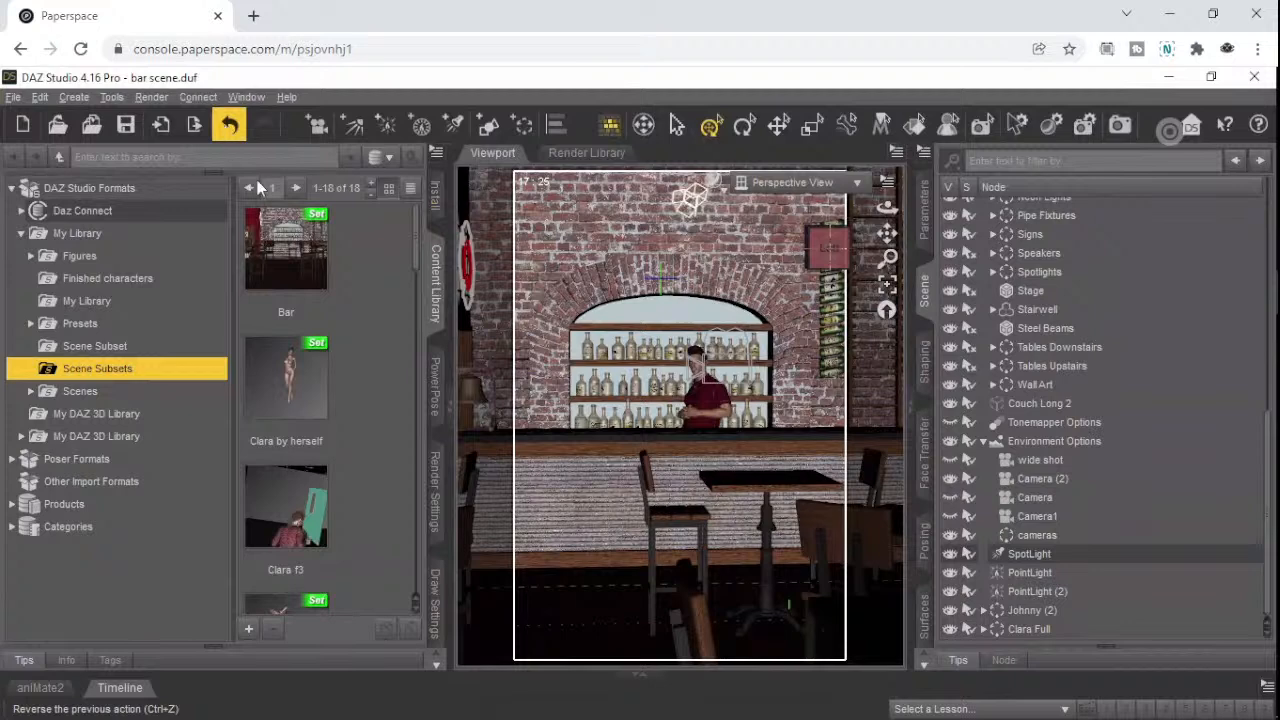
{"action": "left_click", "coordinate": [216, 128]}
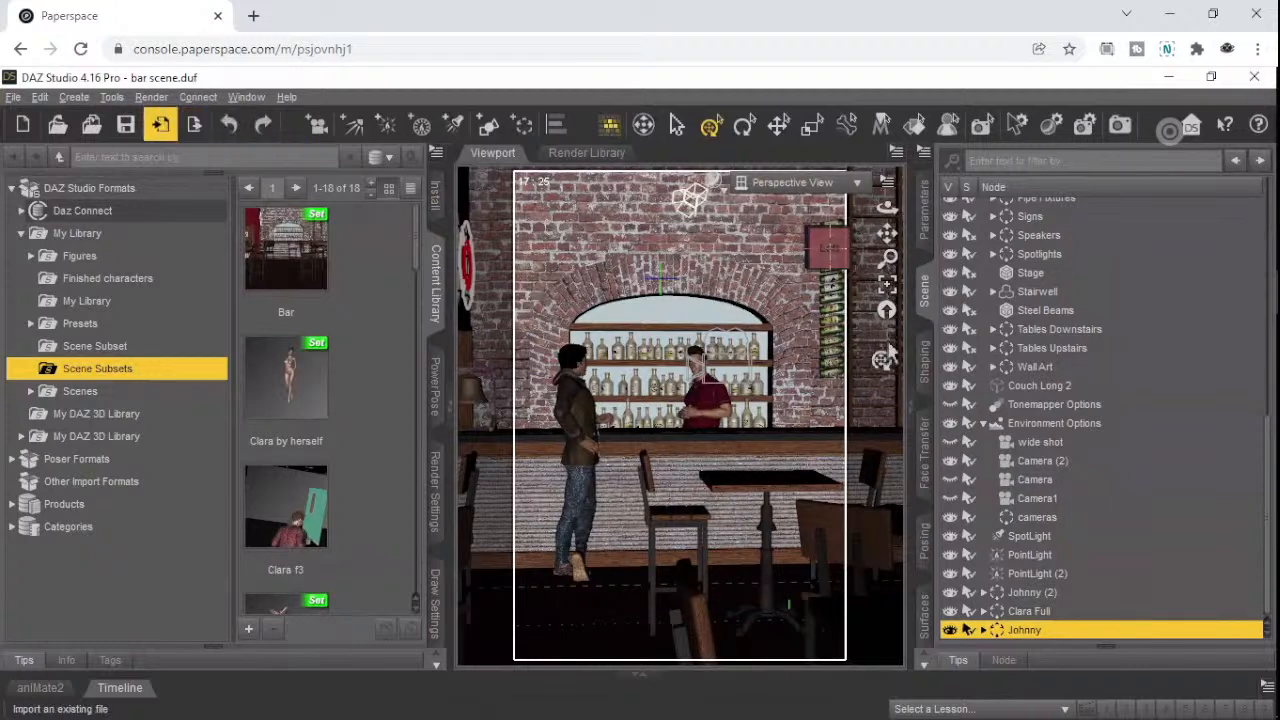
- Move the Thomas group out of Johnny to the scene's root level, and delete the leftover Johnny group with Clara (2)
{"action": "left_click", "coordinate": [983, 629]}
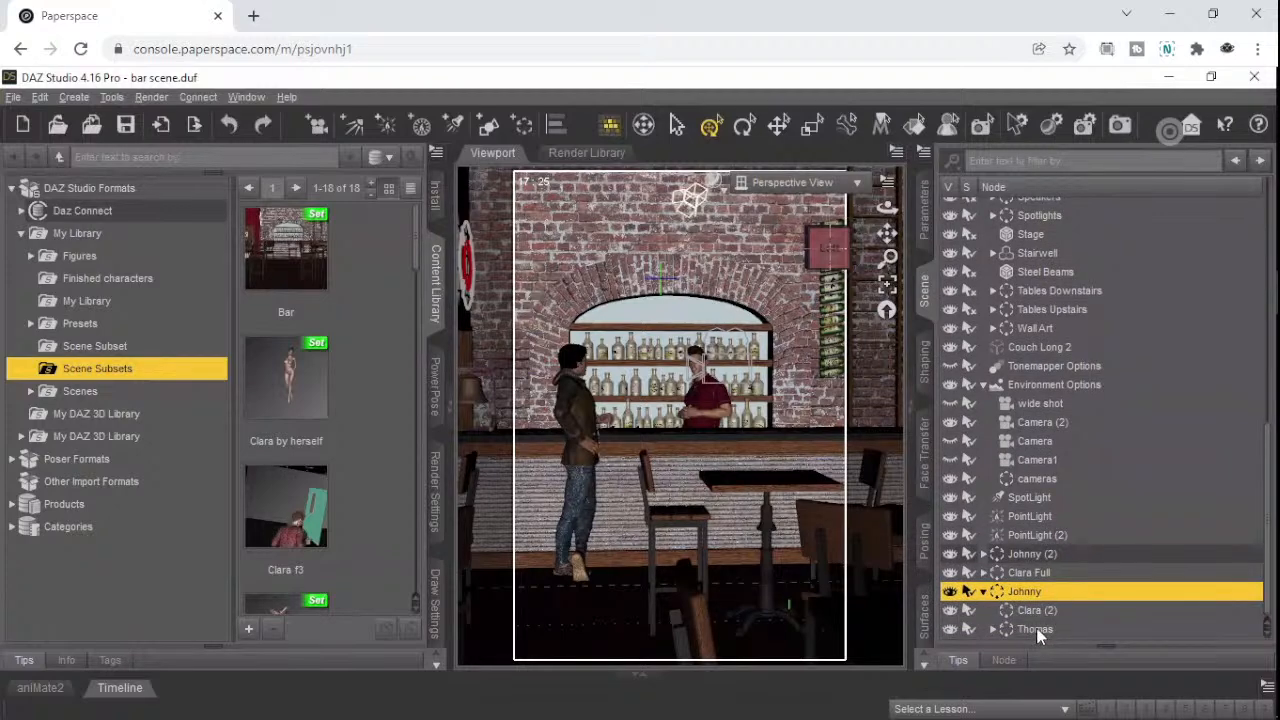
{"action": "mouse_move", "coordinate": [1038, 629]}
{"action": "left_mouse_down"}
{"action": "mouse_move", "coordinate": [1026, 570]}
{"action": "mouse_move", "coordinate": [1050, 462]}
{"action": "mouse_move", "coordinate": [1139, 450]}
{"action": "mouse_move", "coordinate": [1118, 360]}
{"action": "left_mouse_up"}
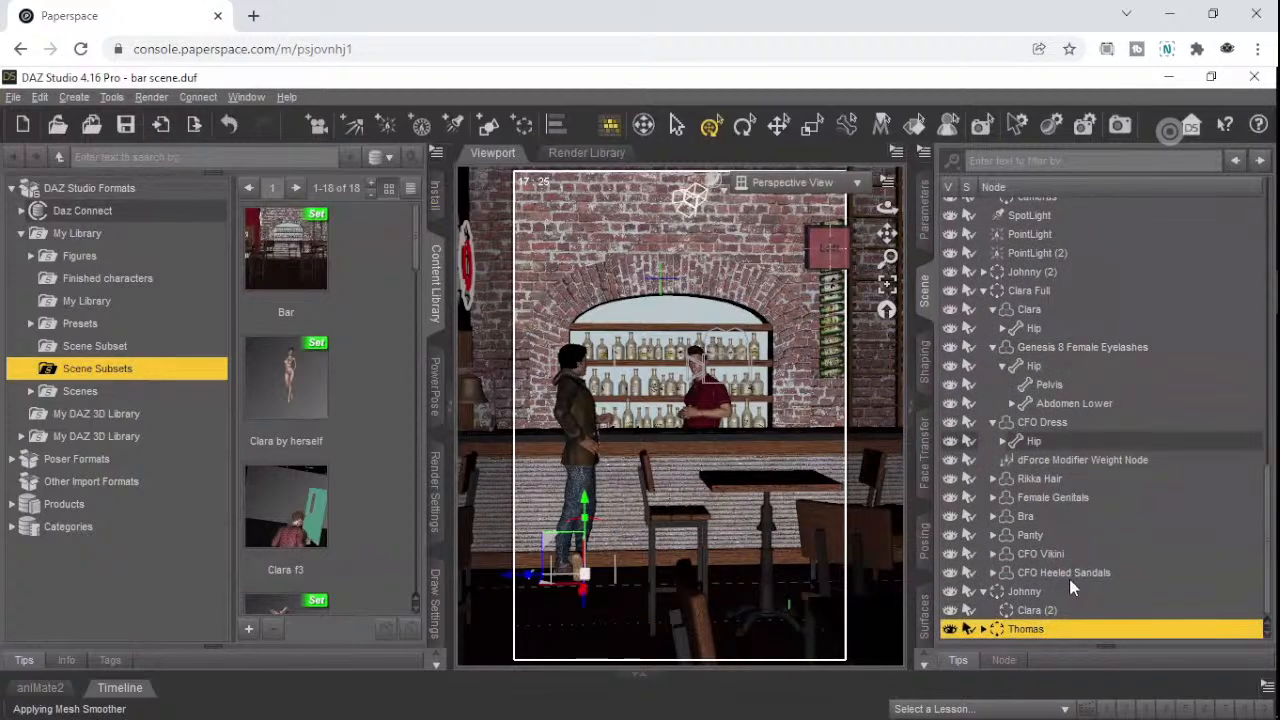
{"action": "left_click", "coordinate": [1016, 590]}
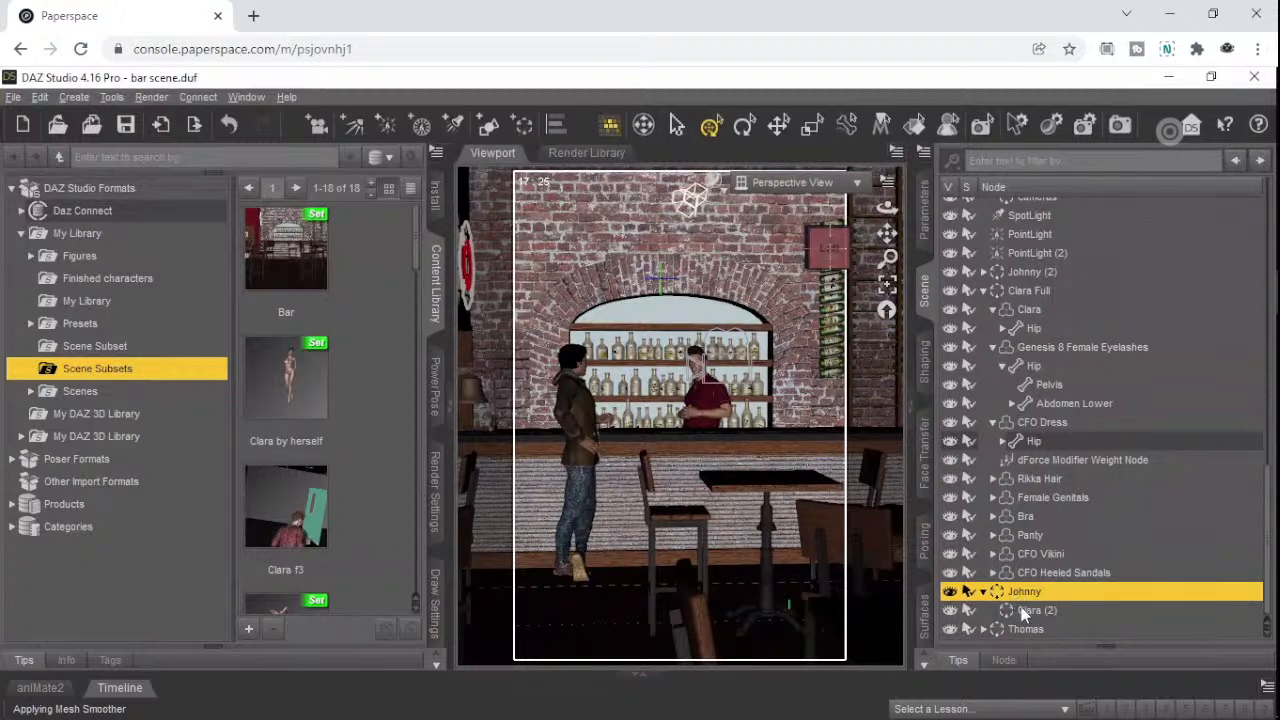
{"action": "left_click", "coordinate": [1021, 606]}
{"action": "left_click", "coordinate": [1019, 598]}
{"action": "key", "text": "Delete"}
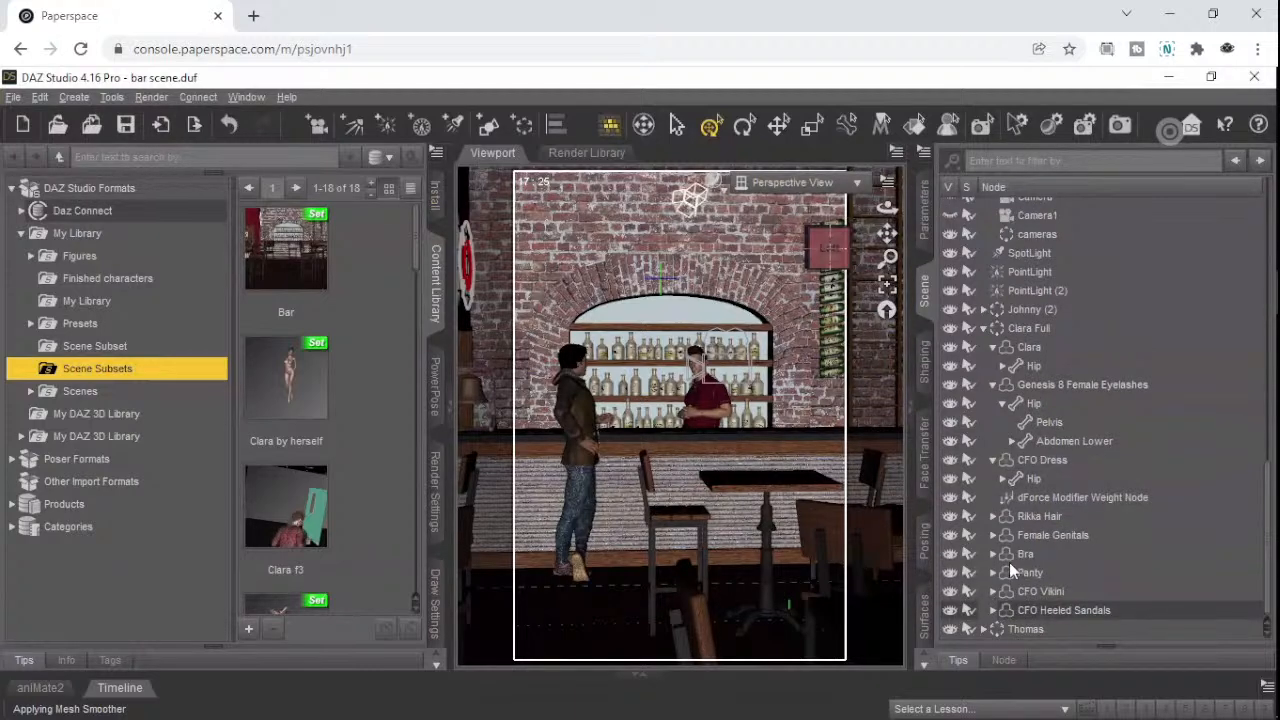
- Collapse the Clara Full group and check which nodes the Johnny (2) group contains
{"action": "left_click", "coordinate": [979, 327]}
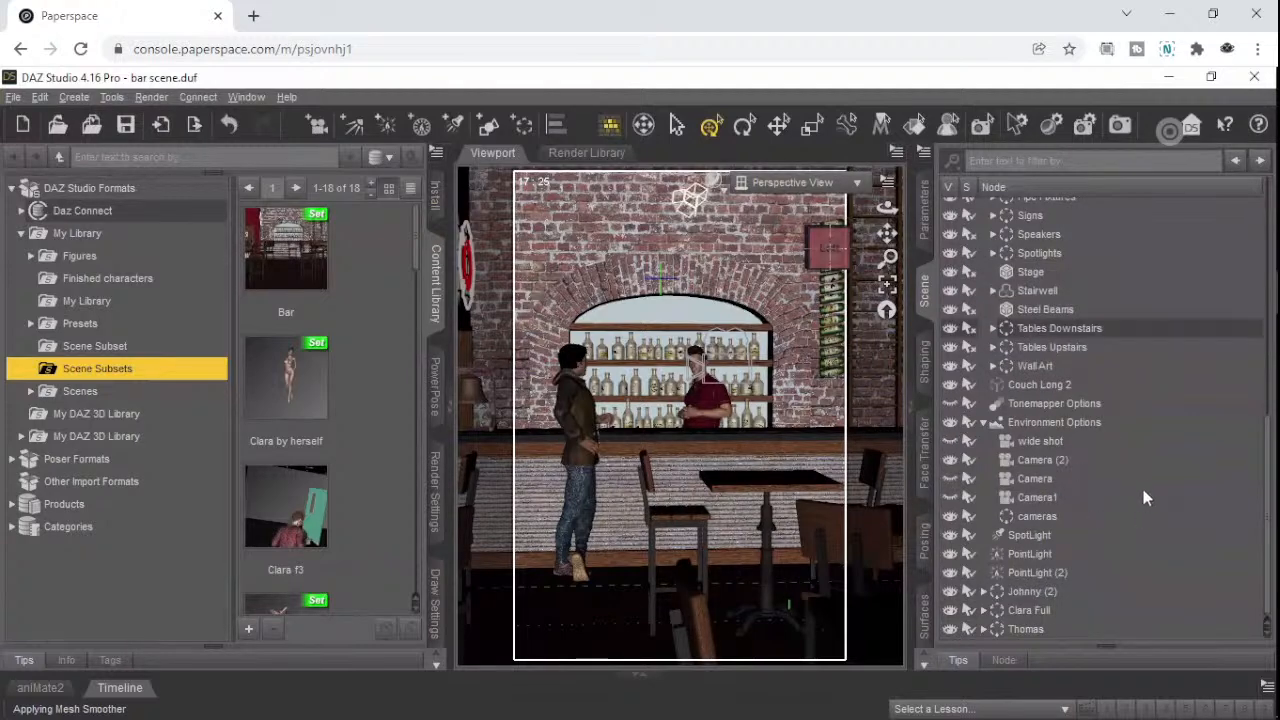
{"action": "left_click", "coordinate": [983, 591]}
{"action": "scroll", "coordinate": [1042, 590], "scroll_direction": "down", "scroll_amount": 4}
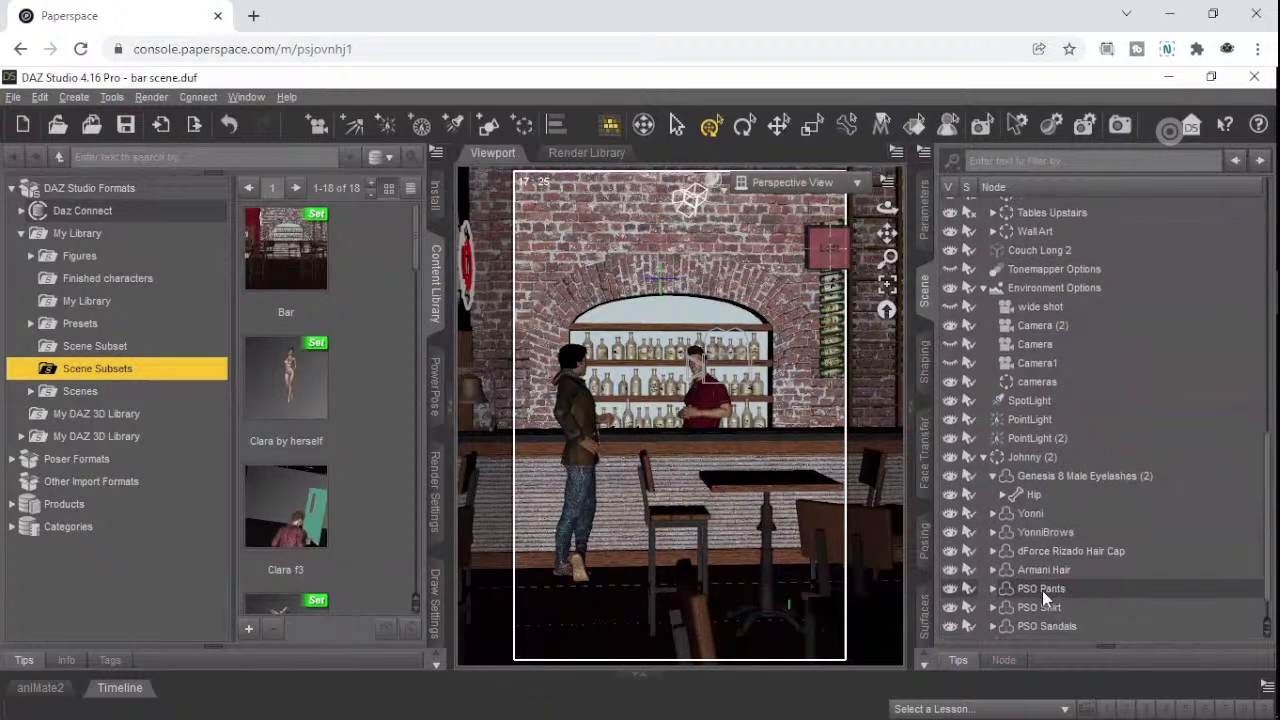
{"action": "scroll", "coordinate": [960, 571], "scroll_direction": "up", "scroll_amount": 1}
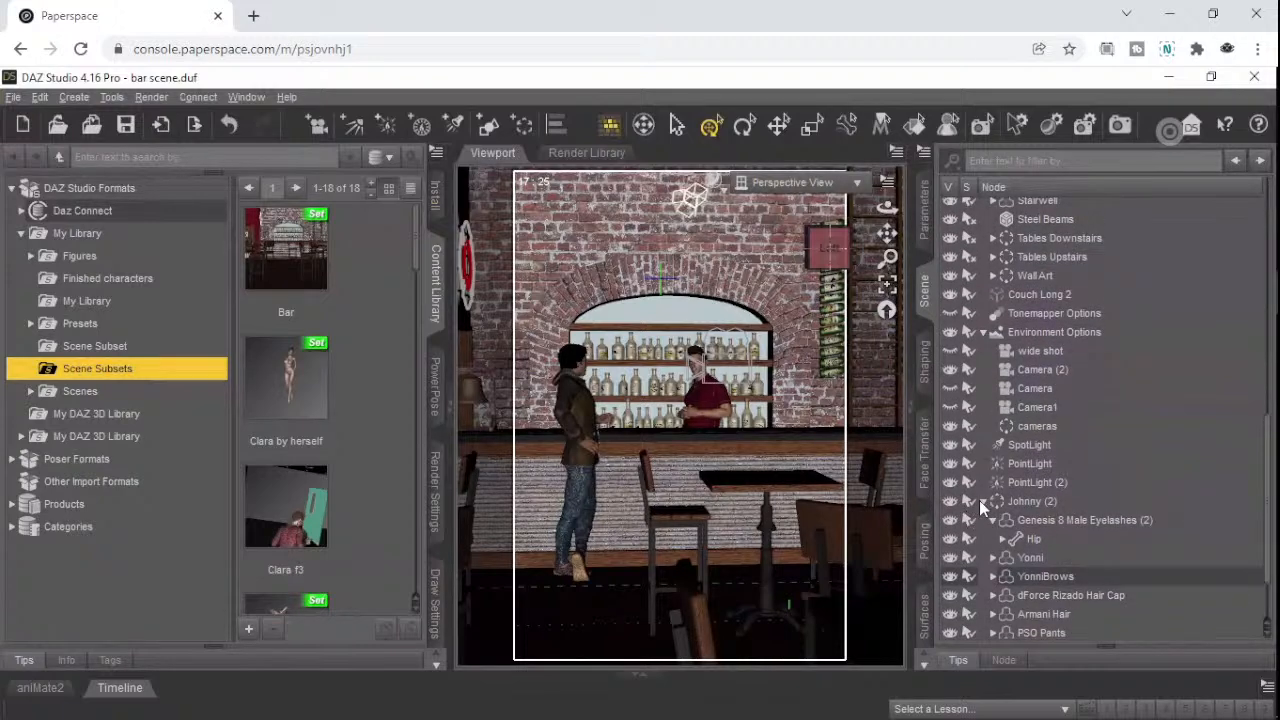
{"action": "left_click", "coordinate": [981, 500]}
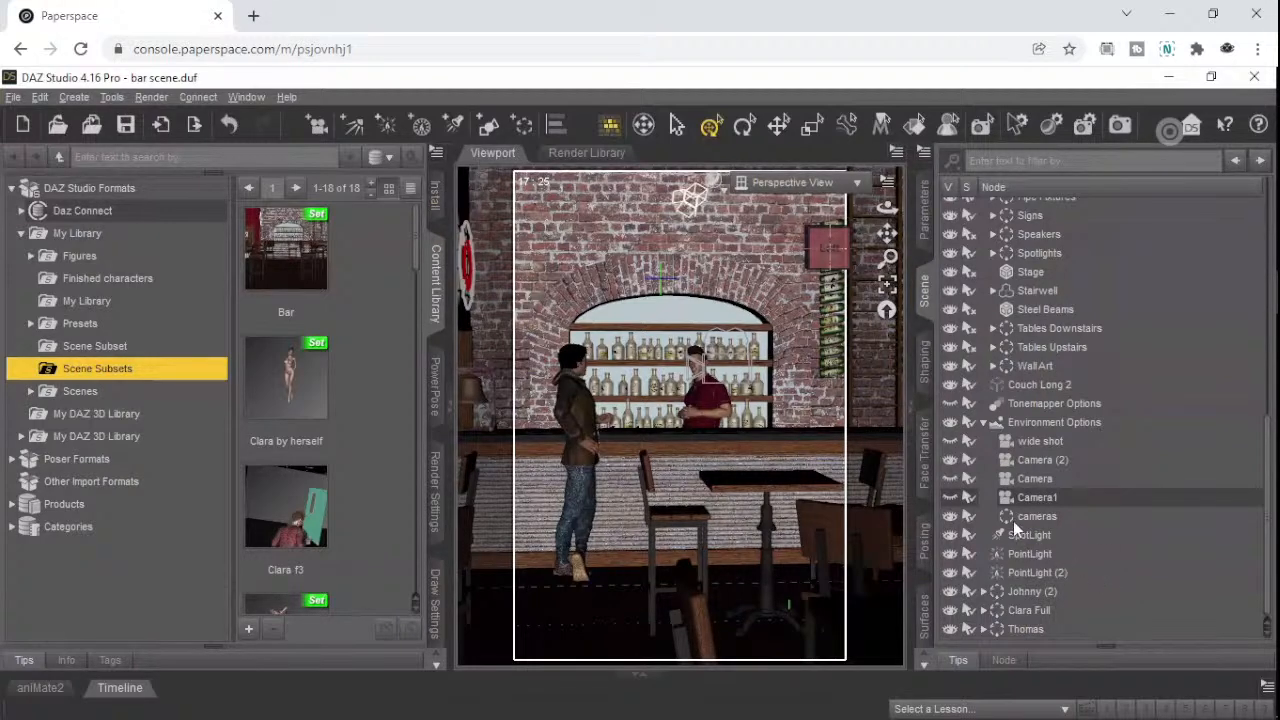
- Group the SpotLight, PointLight and PointLight (2) nodes into a new group with the name and label Lights
{"action": "left_click", "coordinate": [1035, 540]}
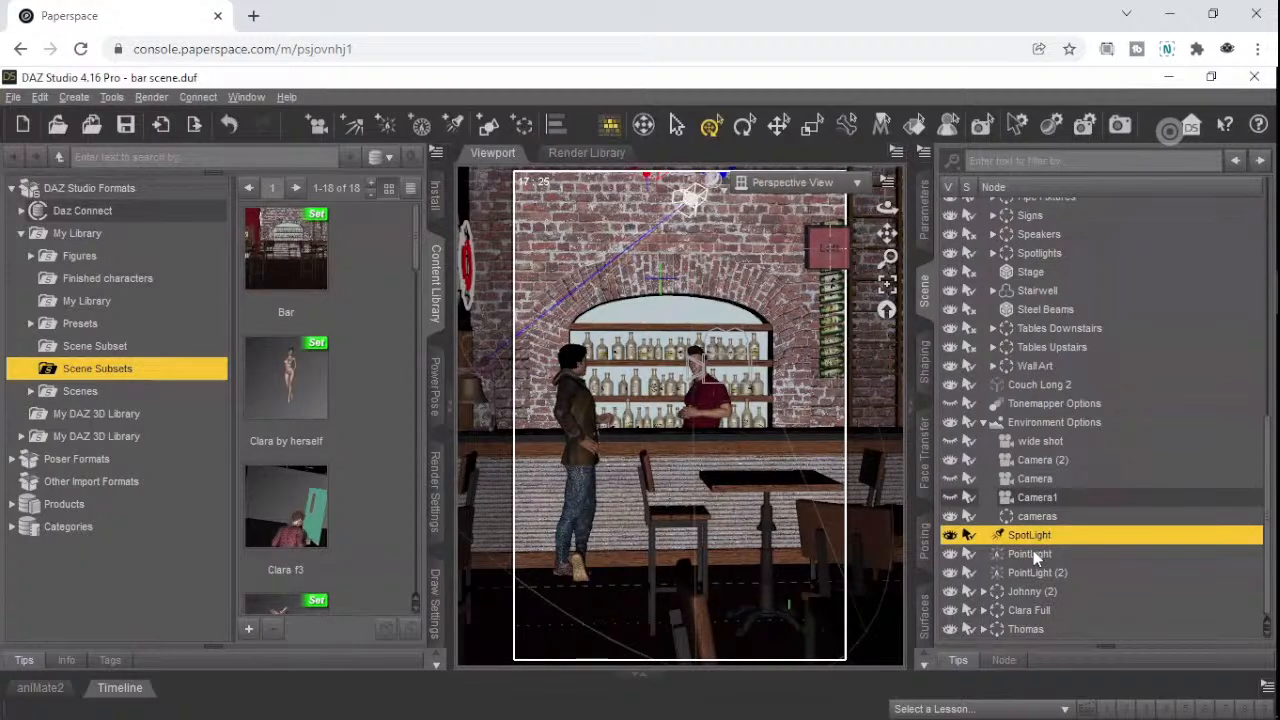
{"action": "left_click", "coordinate": [1033, 571], "text": "shift"}
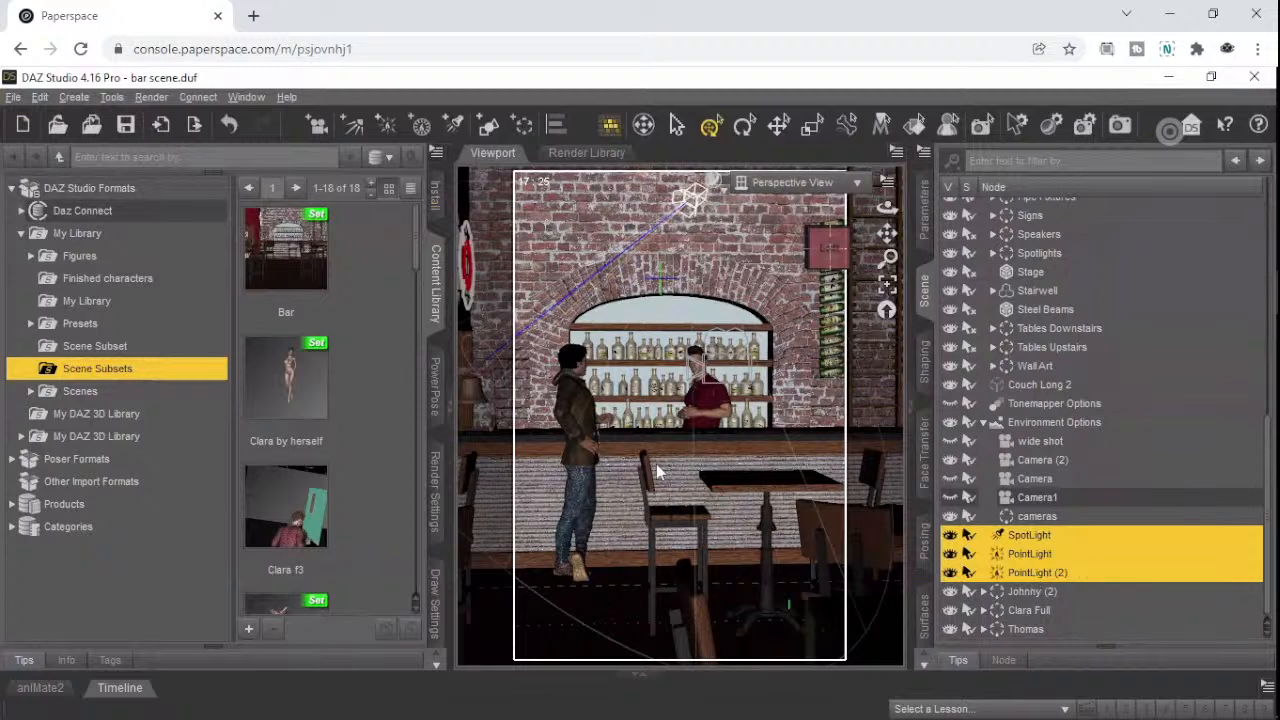
{"action": "left_click", "coordinate": [66, 97]}
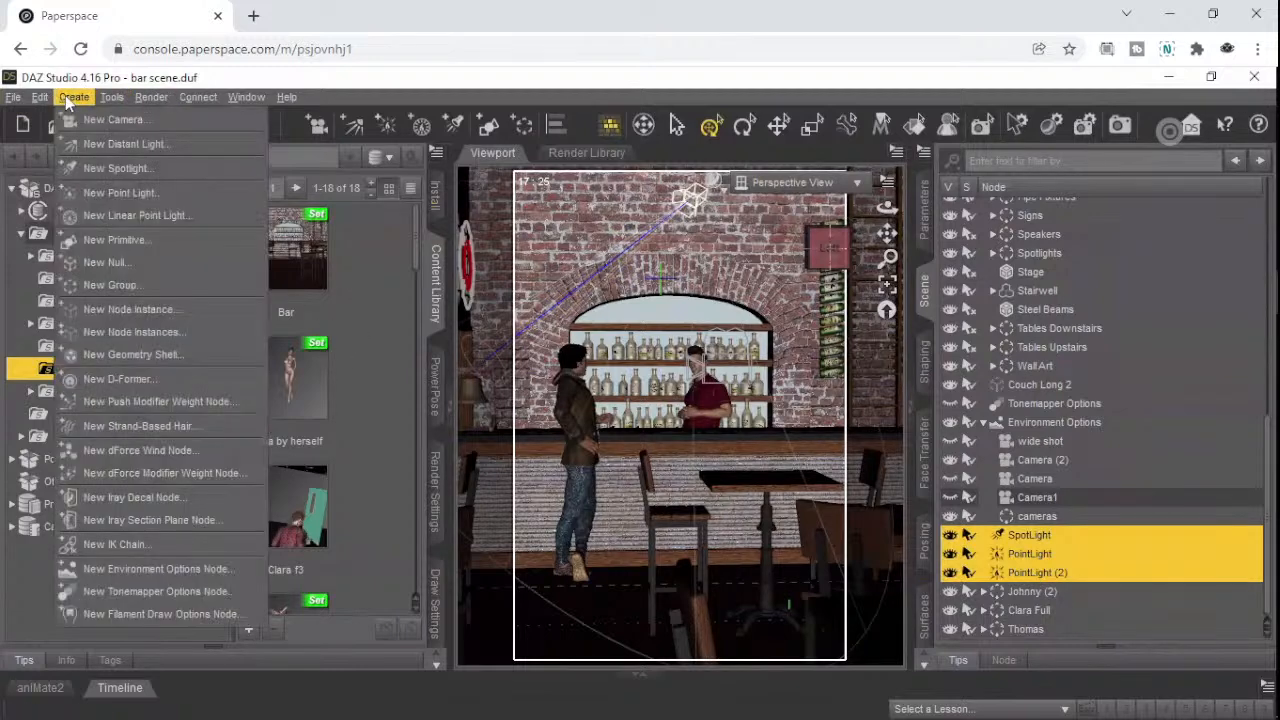
{"action": "left_click", "coordinate": [95, 287]}
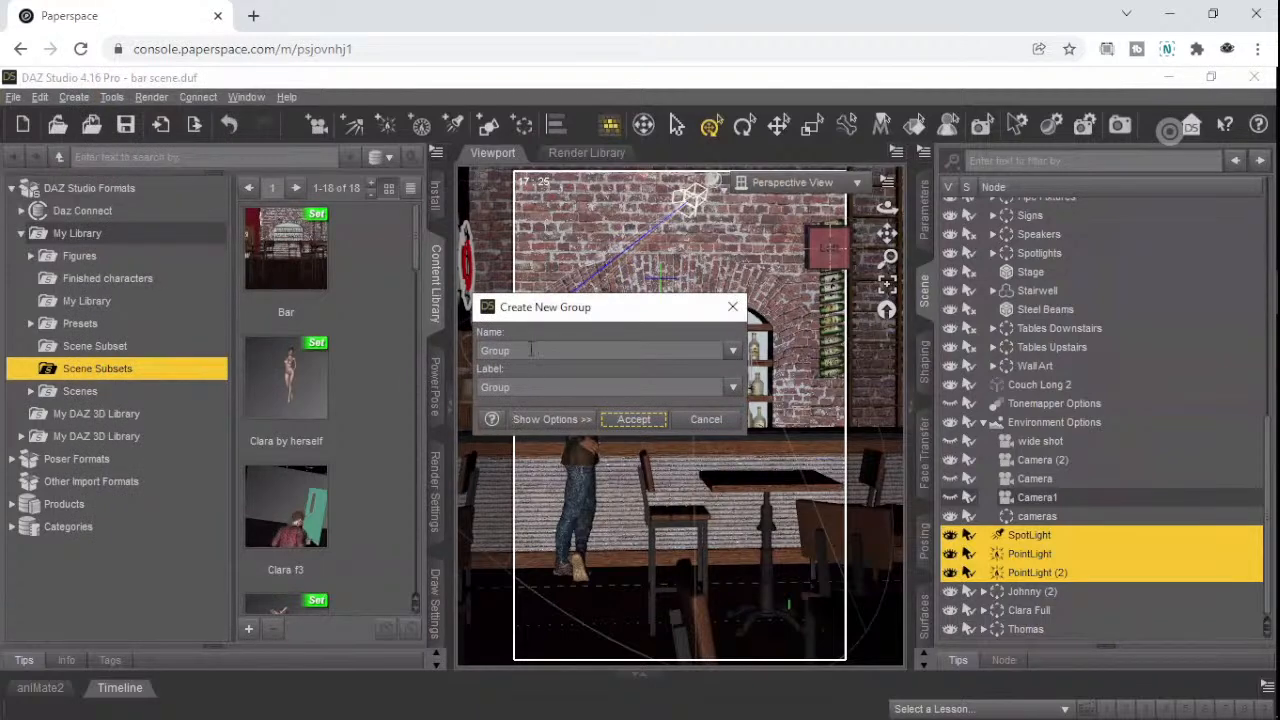
{"action": "left_click", "coordinate": [531, 349]}
{"action": "key", "text": "Delete"}
{"action": "key", "text": "Delete"}
{"action": "key", "text": "Delete"}
{"action": "key", "text": "Delete"}
{"action": "key", "text": "Delete"}
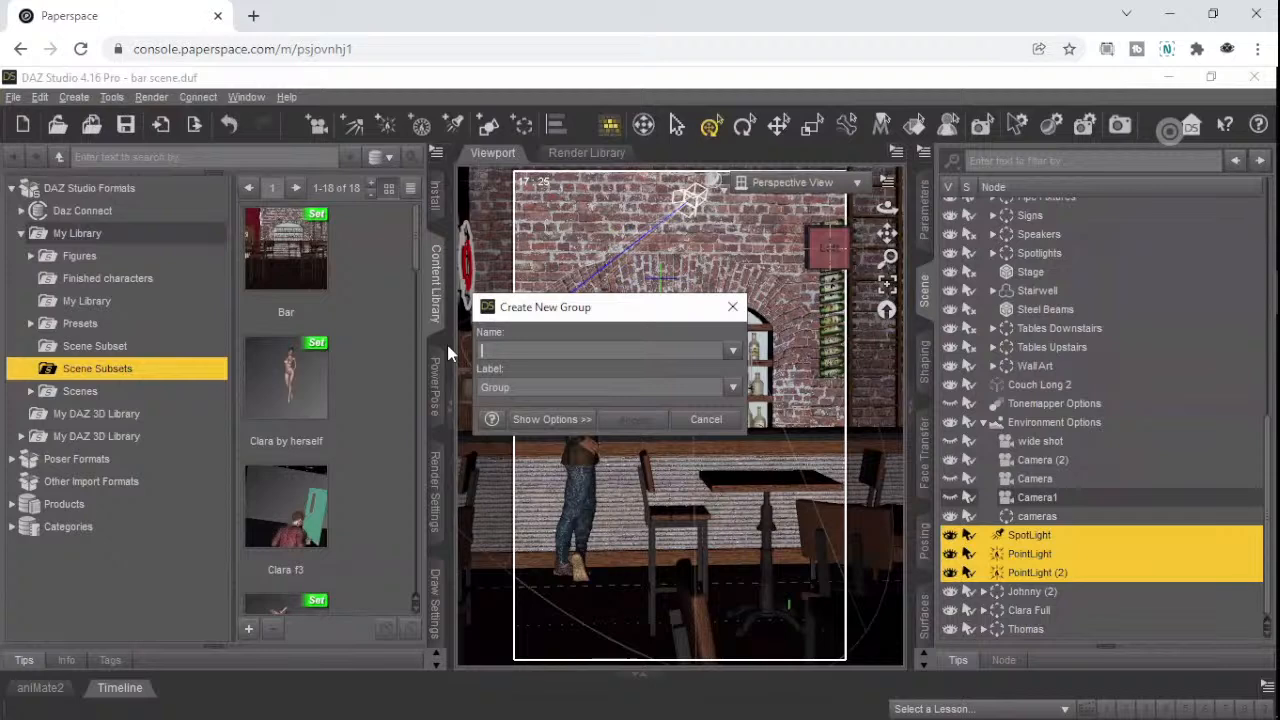
{"action": "type", "text": "Lights"}
{"action": "key", "text": "Tab"}
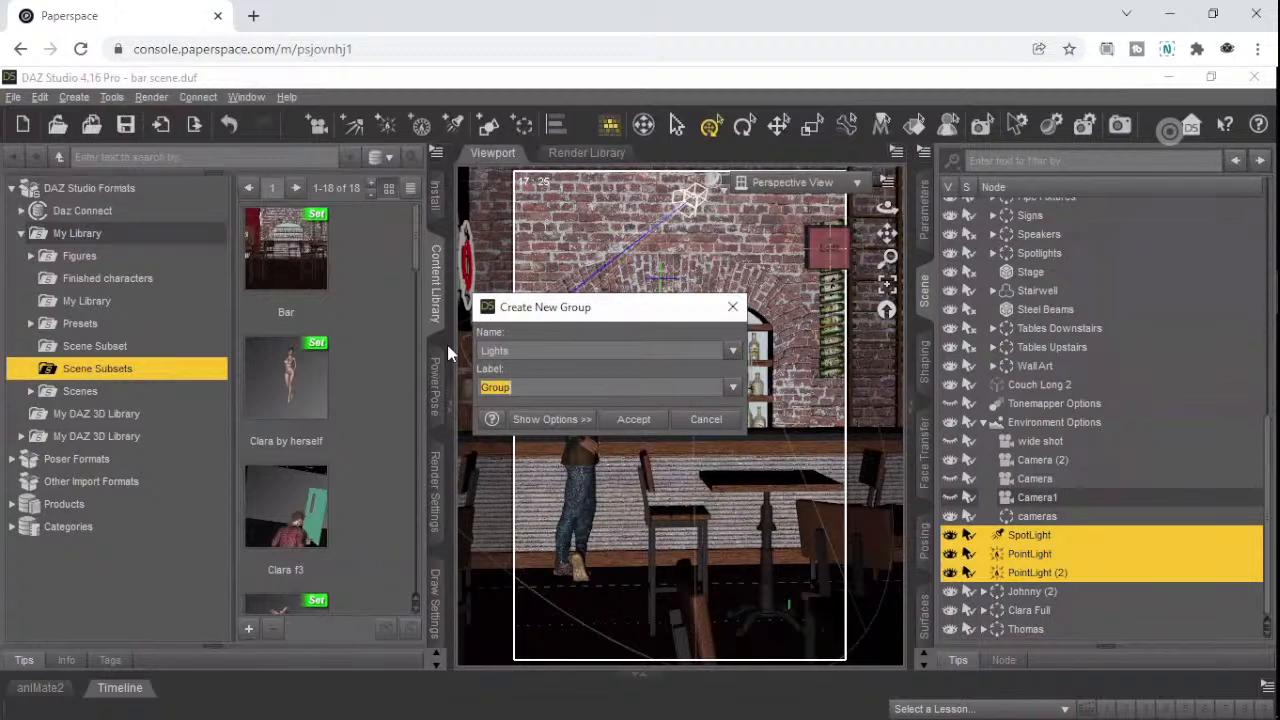
{"action": "type", "text": "Lights"}
{"action": "left_click", "coordinate": [634, 420]}
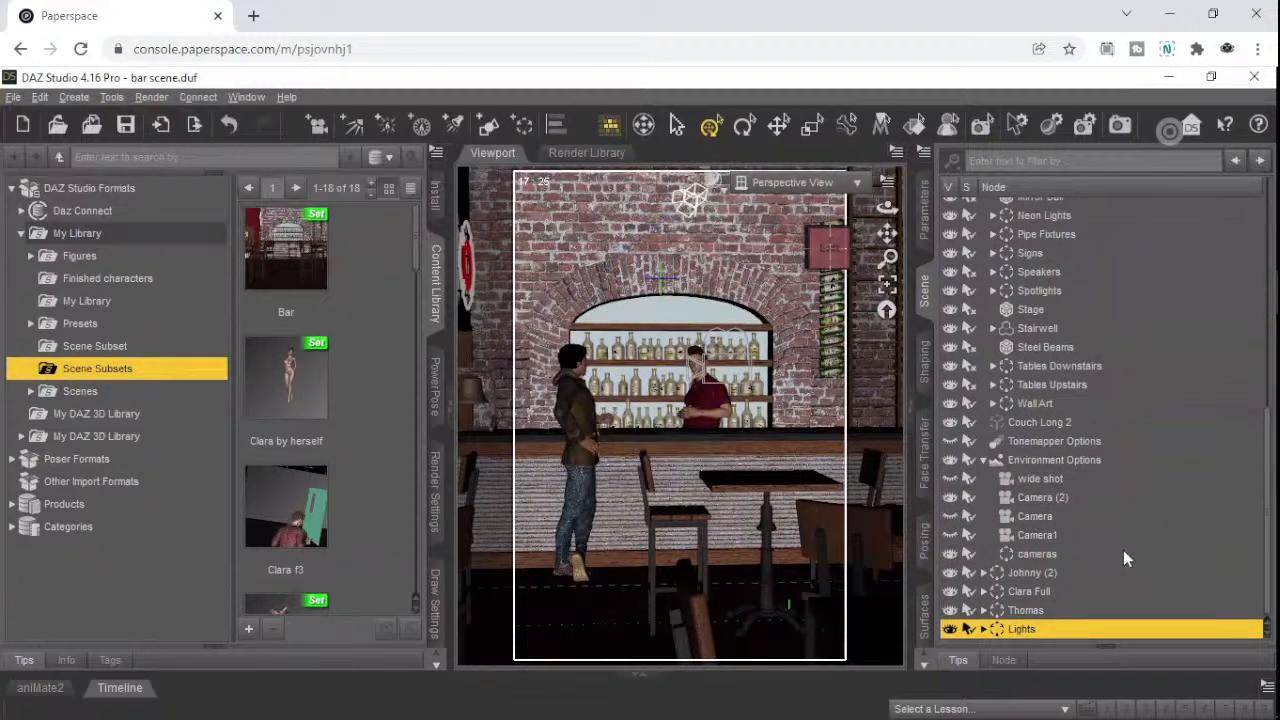
- Check the Johnny (2) group by hiding and showing it, and review the bar's nodes up to The Brass Pole
{"action": "left_click", "coordinate": [950, 572]}
{"action": "left_click", "coordinate": [951, 572]}
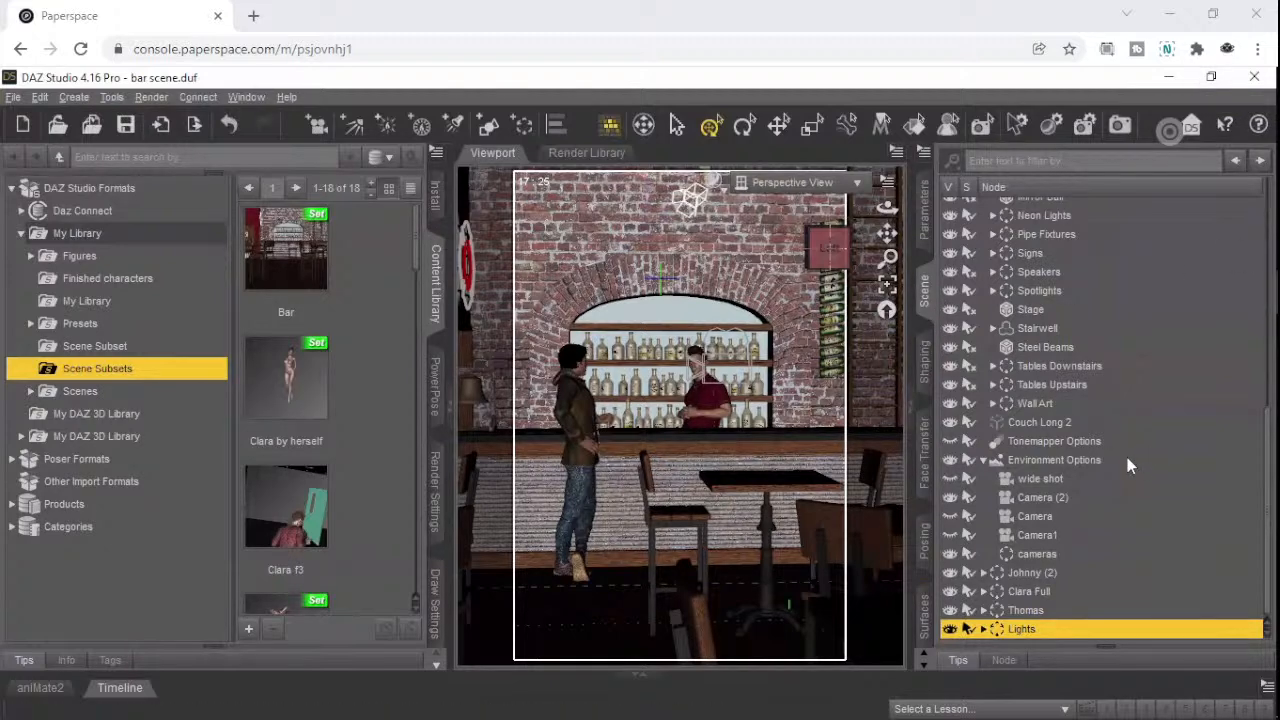
{"action": "scroll", "coordinate": [1127, 457], "scroll_direction": "up", "scroll_amount": 3}
{"action": "scroll", "coordinate": [1126, 456], "scroll_direction": "up", "scroll_amount": 2}
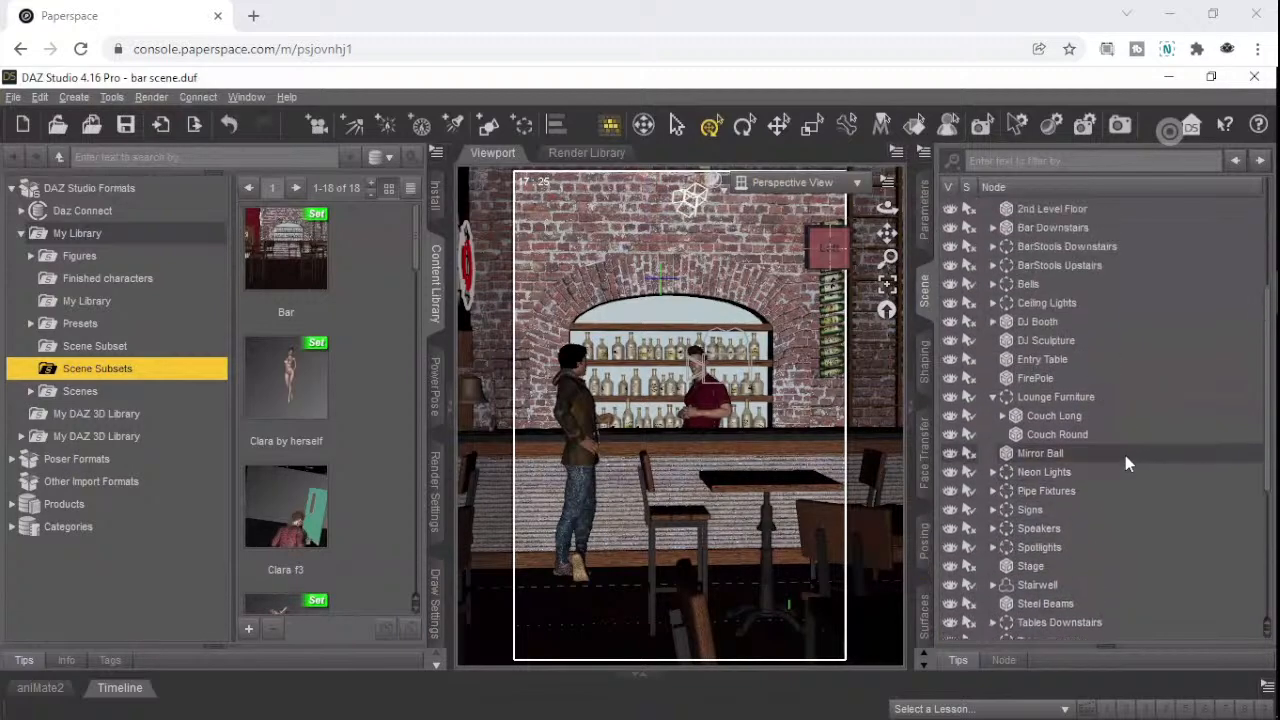
{"action": "scroll", "coordinate": [1127, 456], "scroll_direction": "up", "scroll_amount": 2}
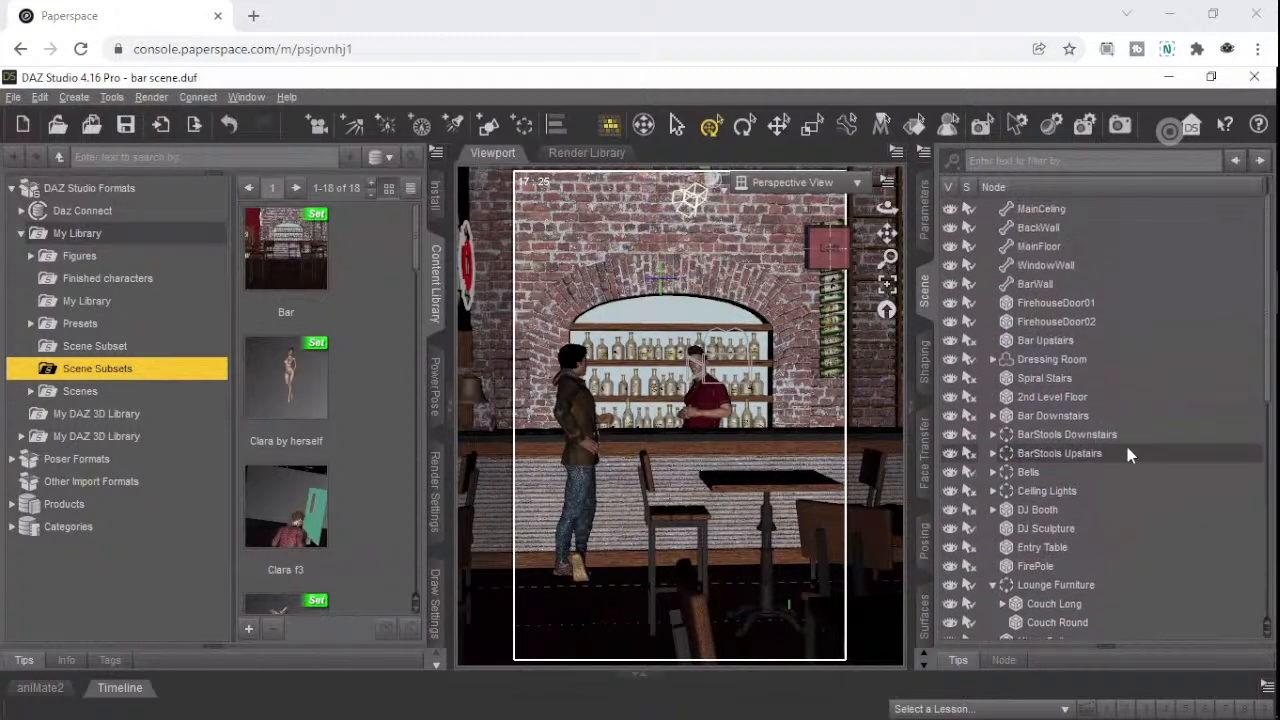
{"action": "scroll", "coordinate": [1127, 455], "scroll_direction": "up", "scroll_amount": 3}
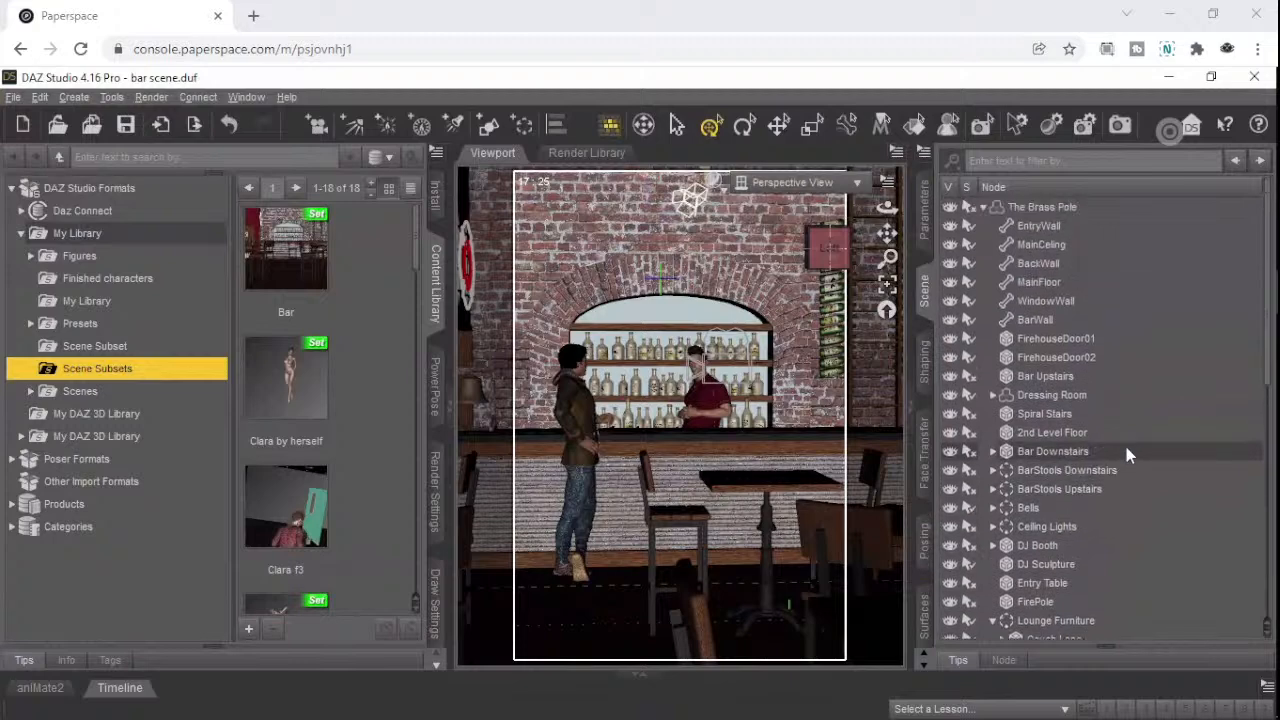
{"action": "left_click", "coordinate": [1022, 208]}
{"action": "double_click", "coordinate": [1022, 208]}
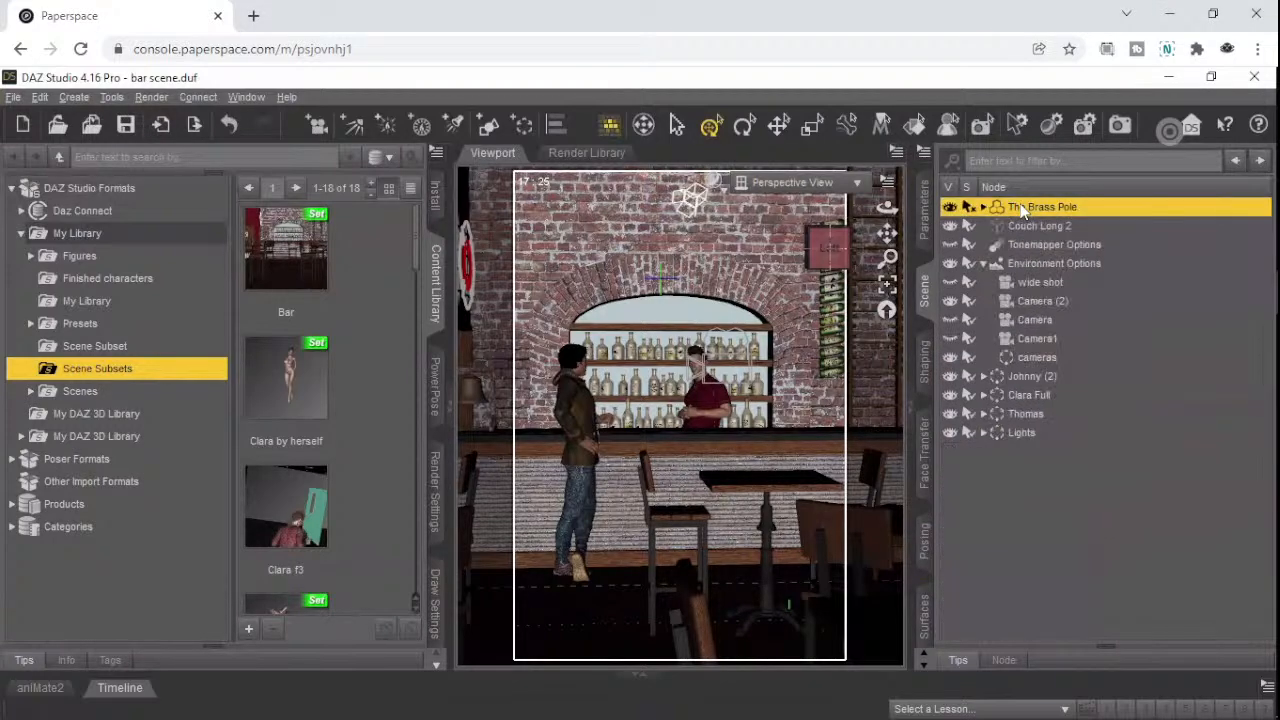
{"action": "left_click", "coordinate": [1022, 208]}
{"action": "key", "text": "Return"}
{"action": "left_click", "coordinate": [982, 207]}
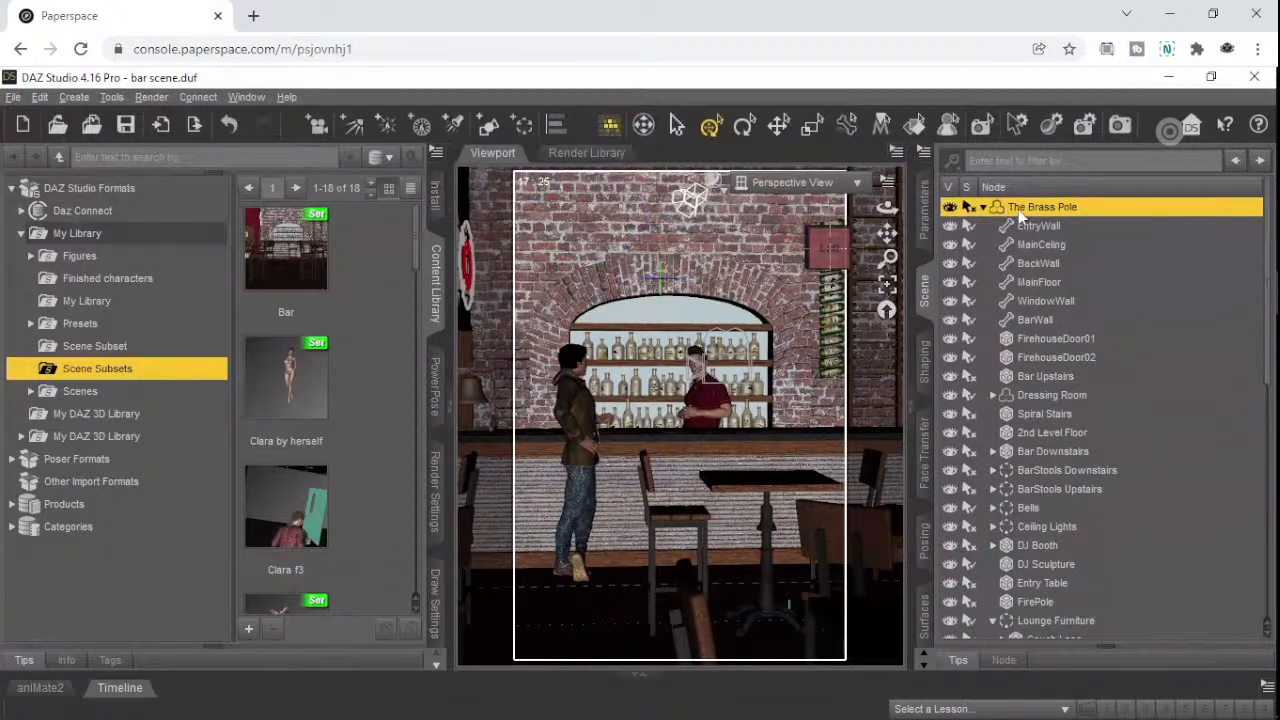
- Group all nodes from The Brass Pole through Couch Long 2 into a new group with the name and label bar
{"action": "left_click", "coordinate": [1019, 206]}
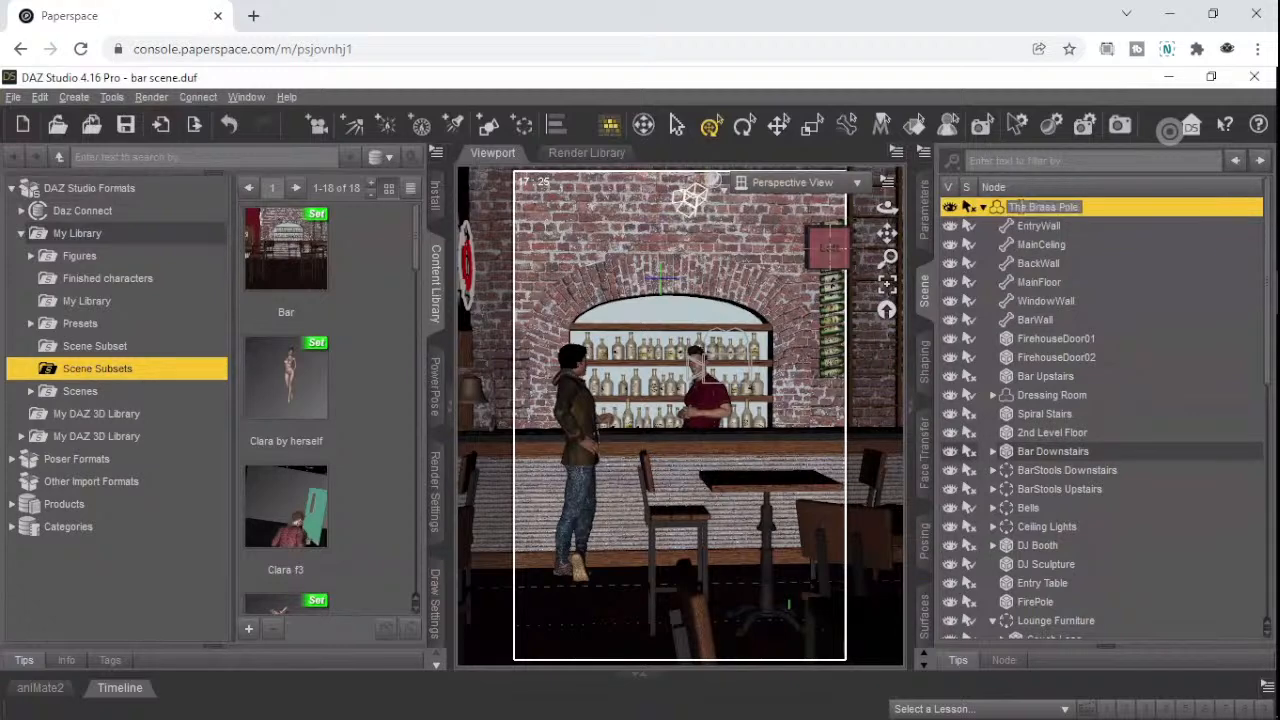
{"action": "left_click", "coordinate": [994, 206]}
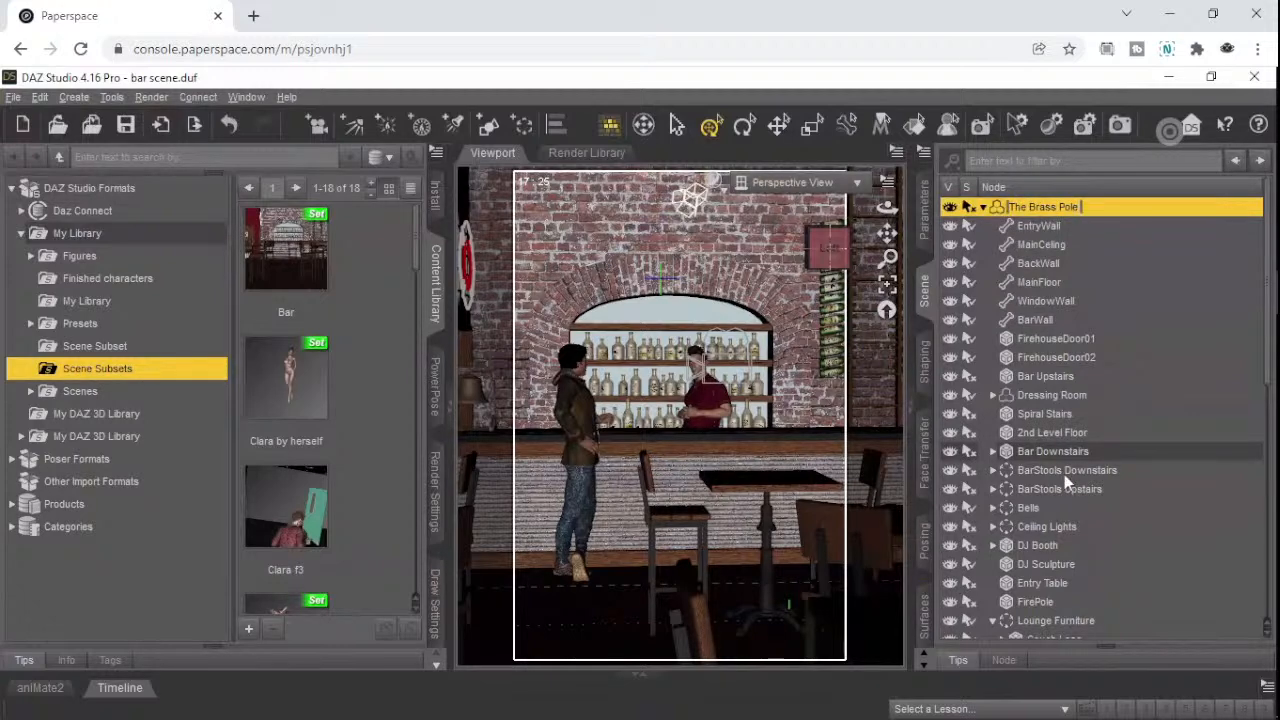
{"action": "scroll", "coordinate": [1079, 488], "scroll_direction": "down", "scroll_amount": 10}
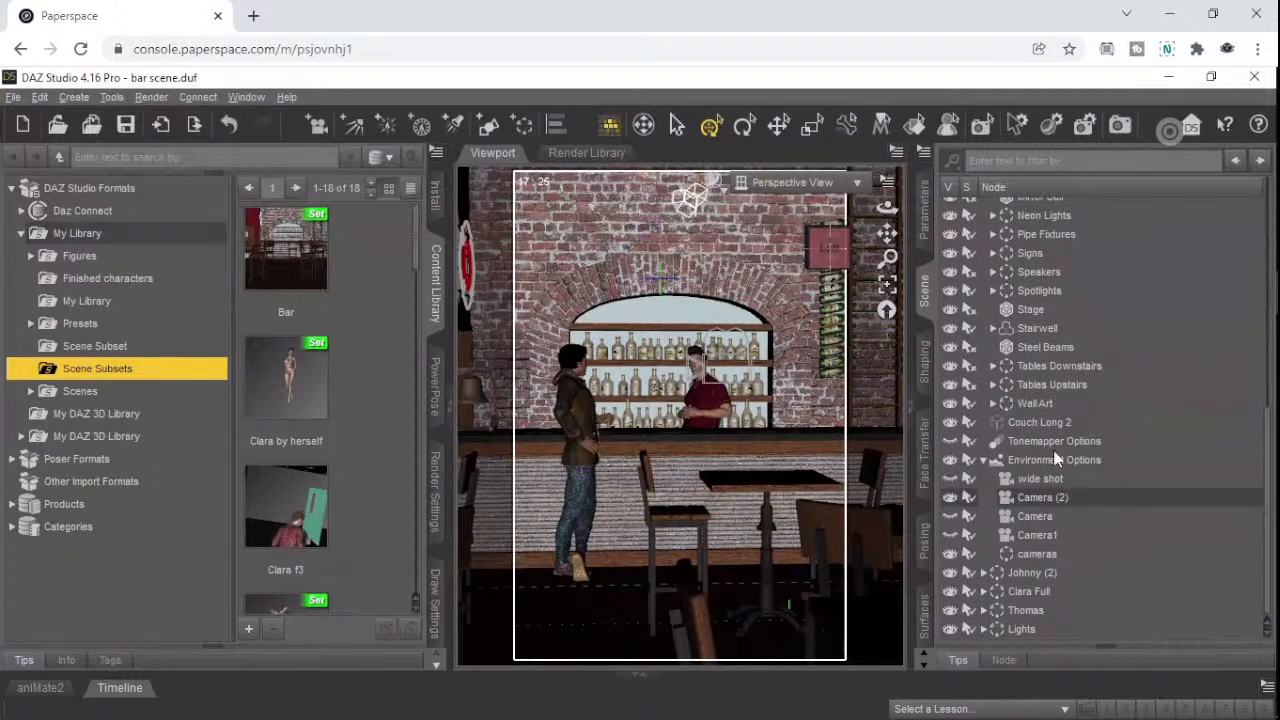
{"action": "left_click", "coordinate": [1036, 424], "text": "shift"}
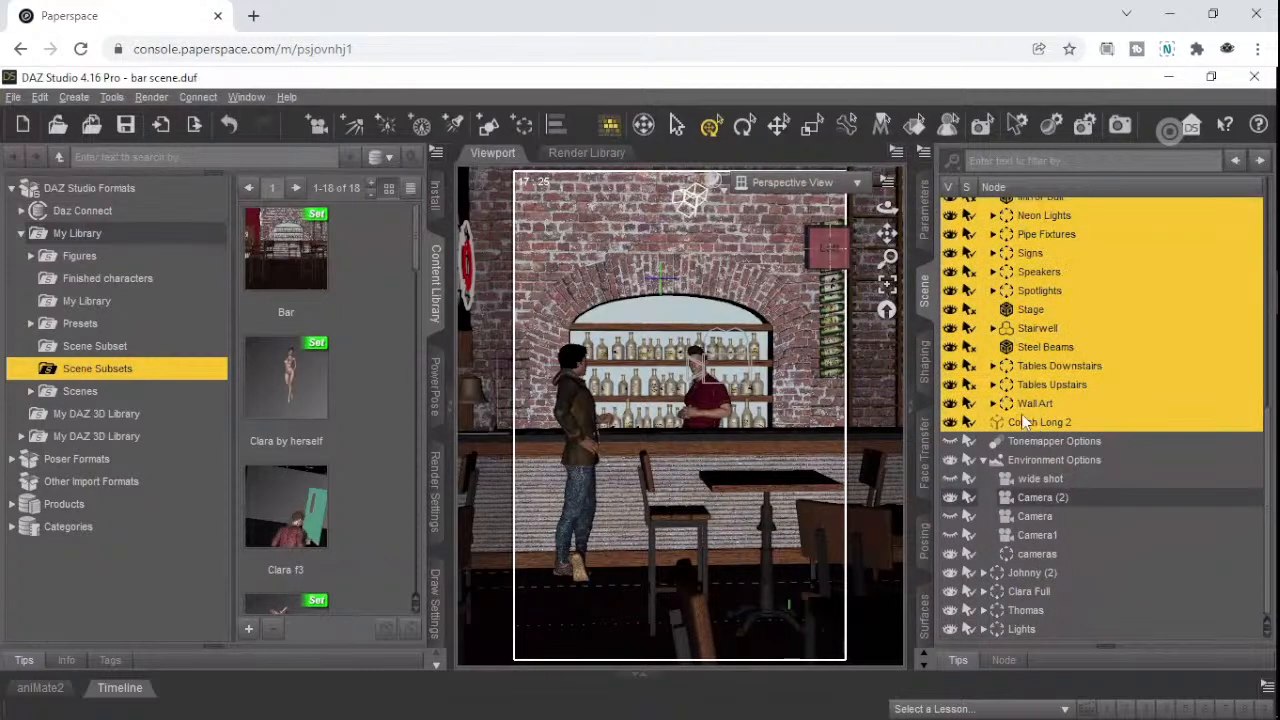
{"action": "scroll", "coordinate": [1071, 381], "scroll_direction": "up", "scroll_amount": 10}
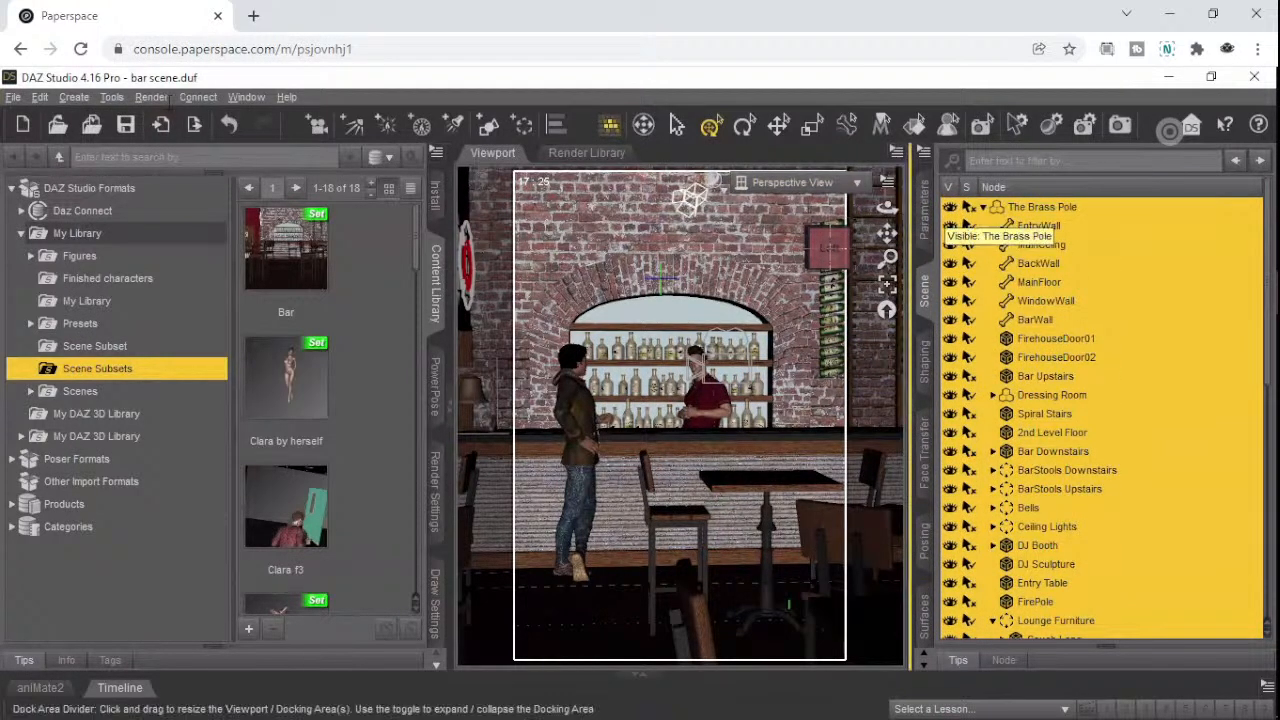
{"action": "left_click", "coordinate": [78, 97]}
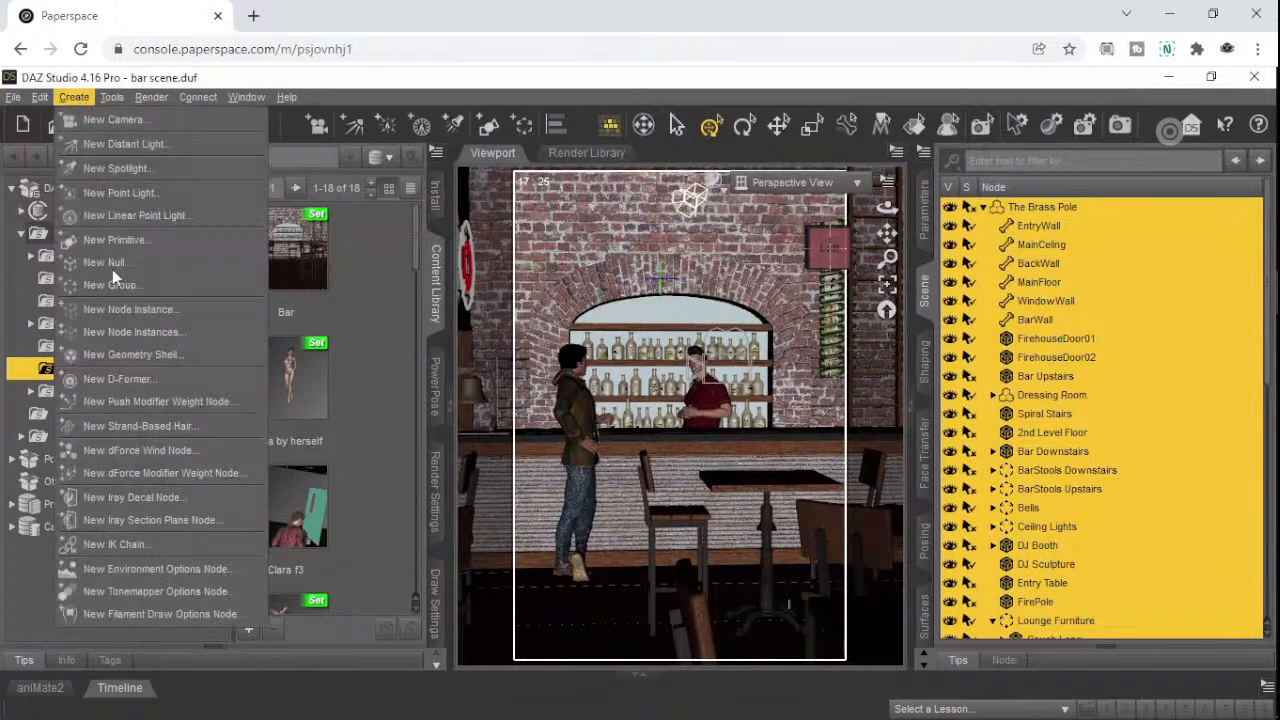
{"action": "left_click", "coordinate": [108, 285]}
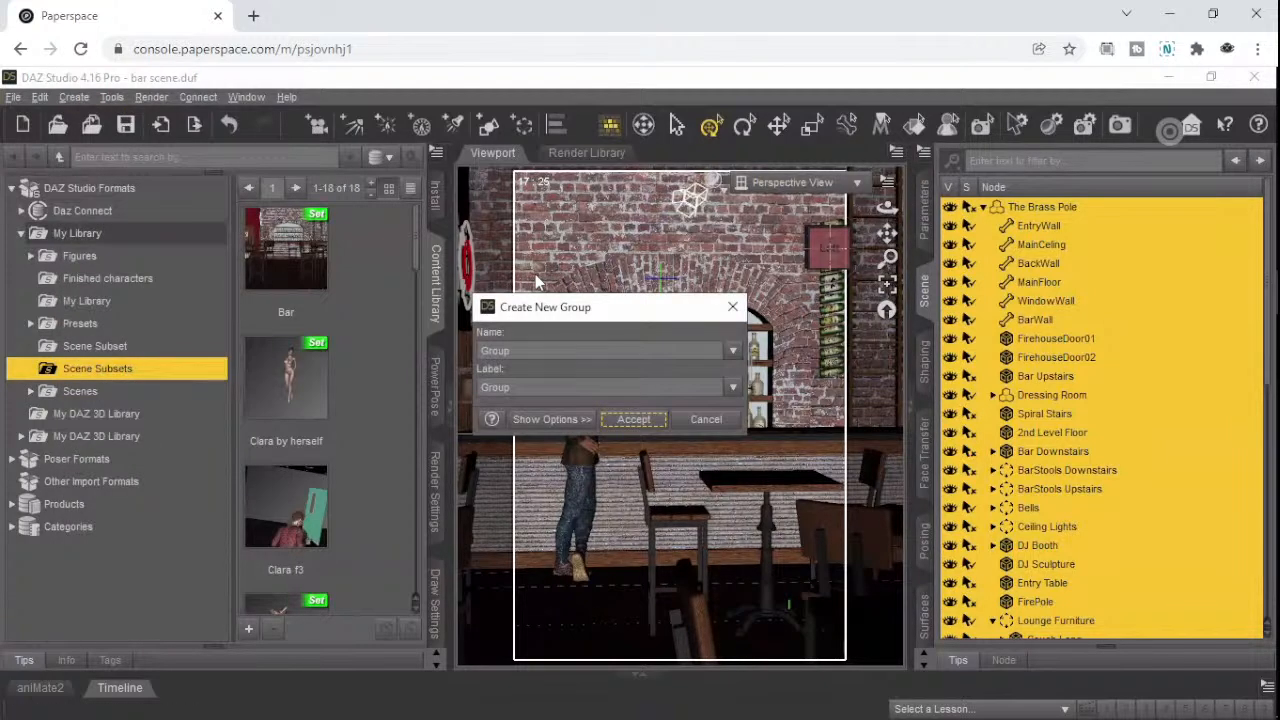
{"action": "double_click", "coordinate": [547, 349]}
{"action": "type", "text": "bar"}
{"action": "key", "text": "Tab"}
{"action": "key", "text": "Tab"}
{"action": "type", "text": "bar"}
{"action": "left_click", "coordinate": [625, 421]}
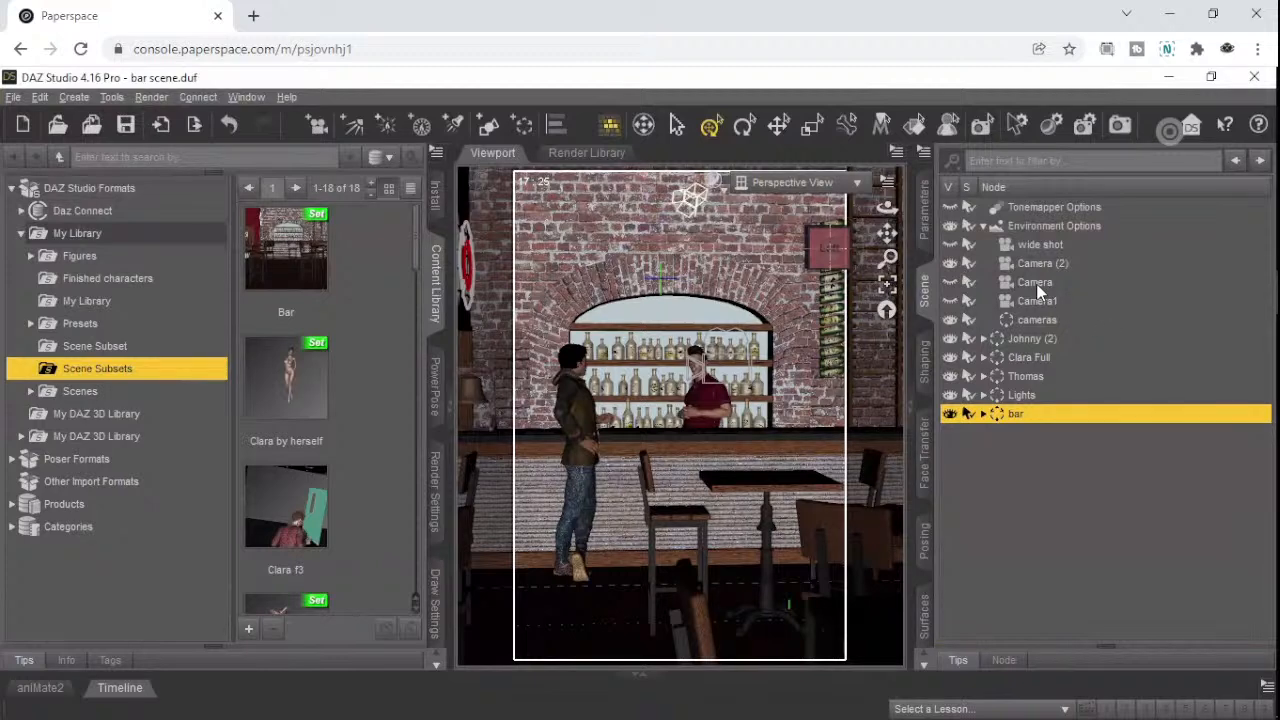
- Move wide shot, Camera (2), Camera and Camera1 into the cameras group, and collapse cameras and Environment Options
{"action": "left_click", "coordinate": [1024, 251]}
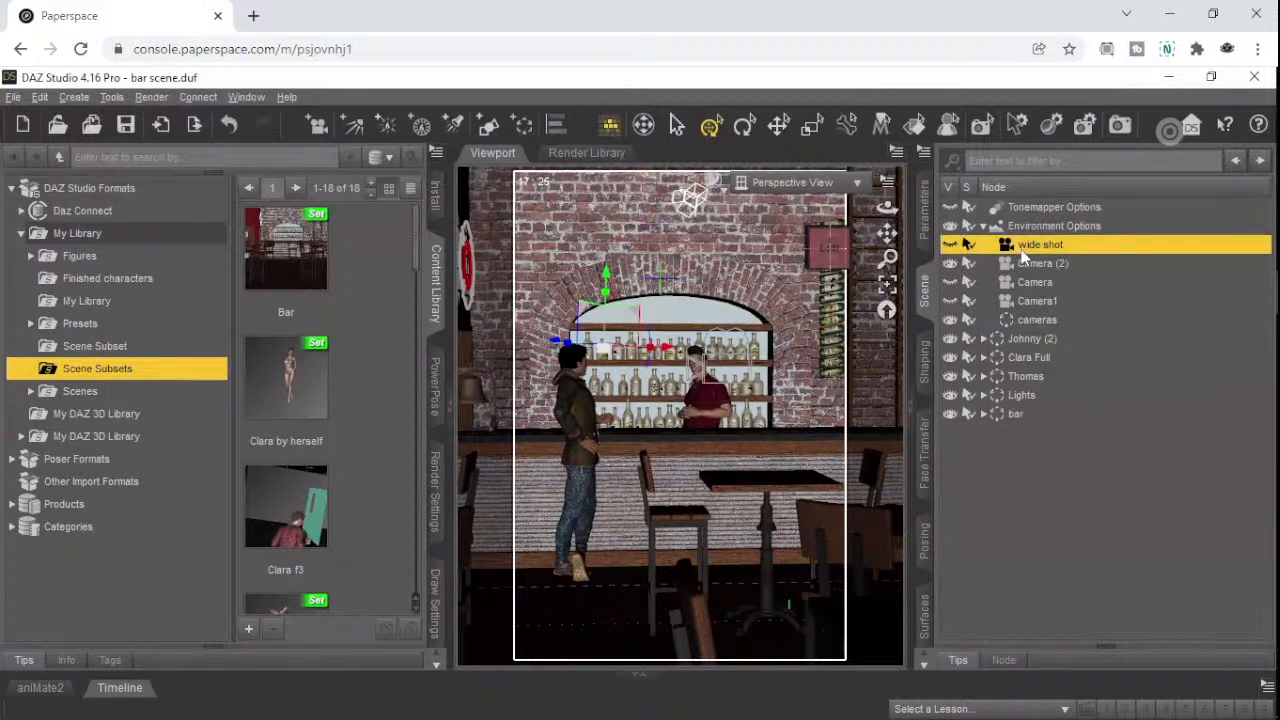
{"action": "left_click", "coordinate": [1030, 295], "text": "shift"}
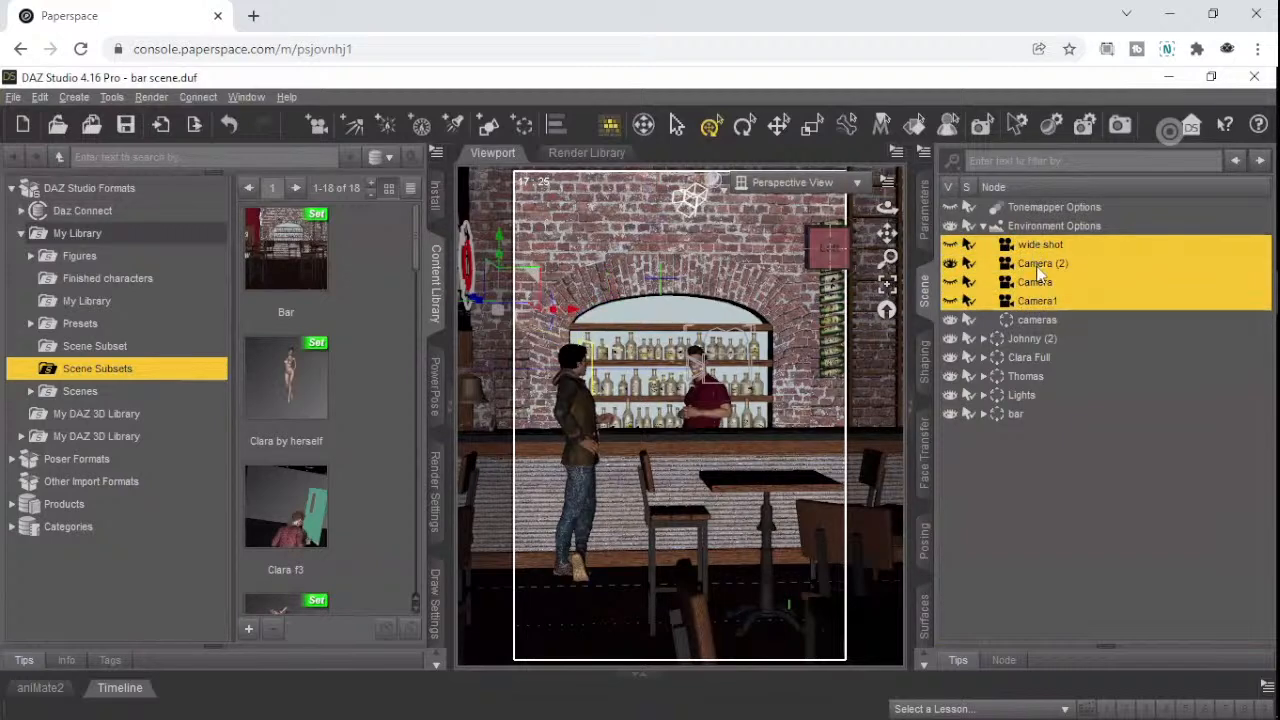
{"action": "left_click_drag", "start_coordinate": [1038, 270], "coordinate": [1020, 318]}
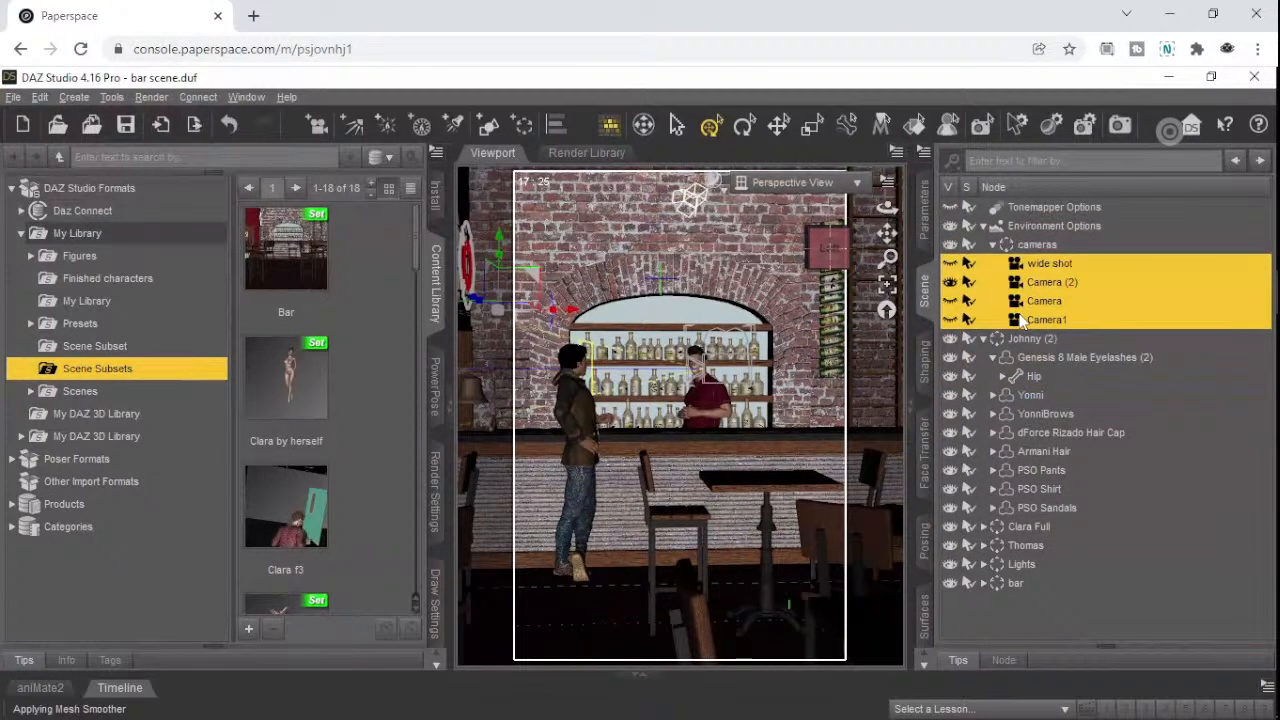
{"action": "left_click", "coordinate": [992, 245]}
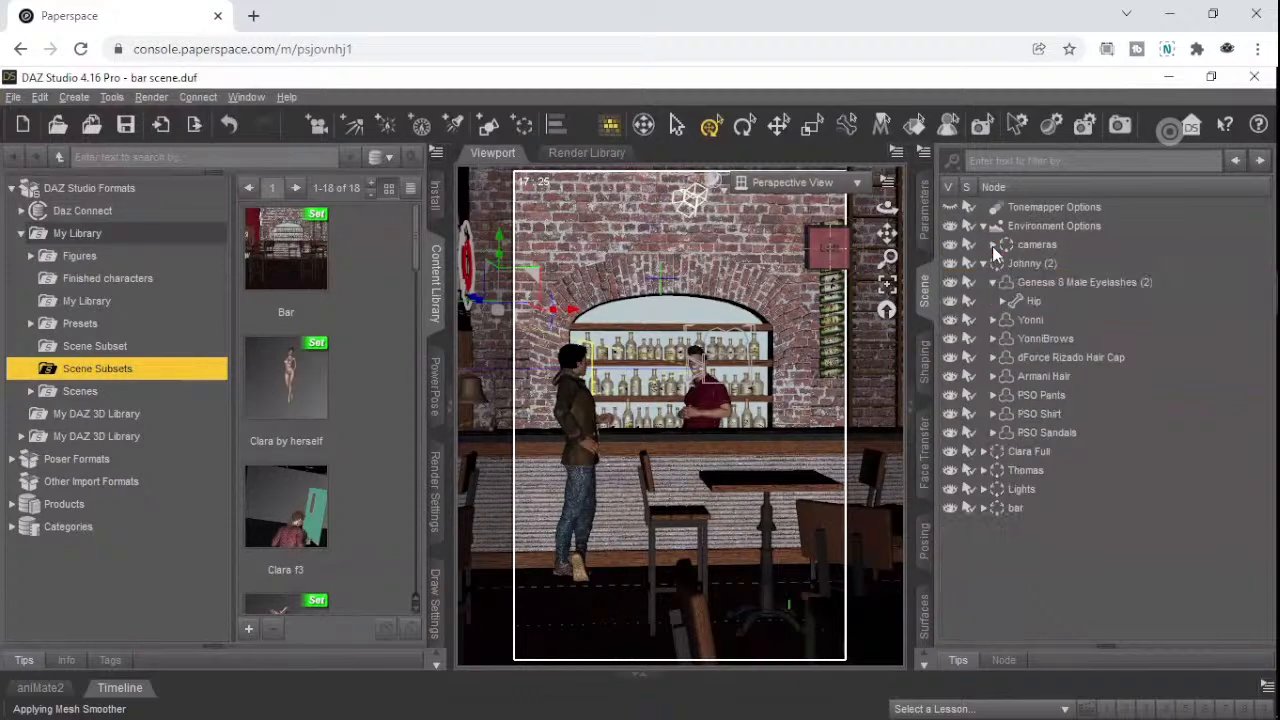
{"action": "left_click", "coordinate": [987, 228]}
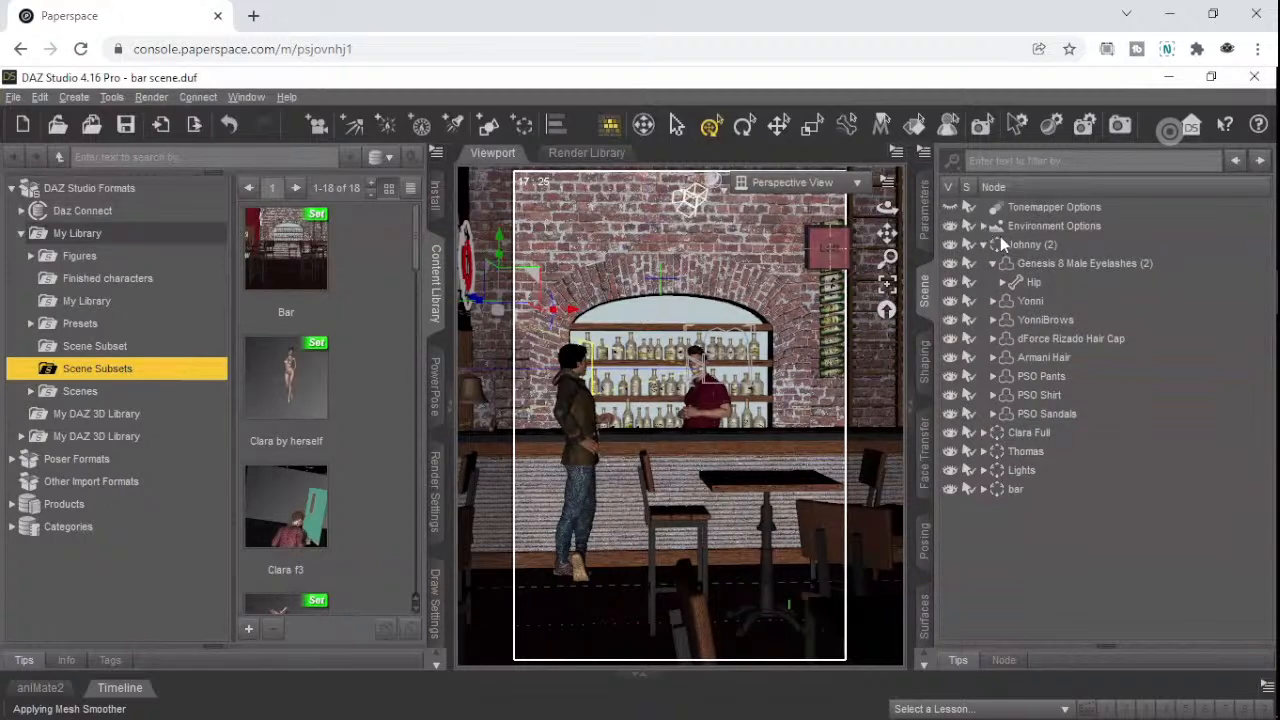
- Toggle the visibility of the Johnny (2) group off and on to check which figure it controls
{"action": "left_click", "coordinate": [1013, 243]}
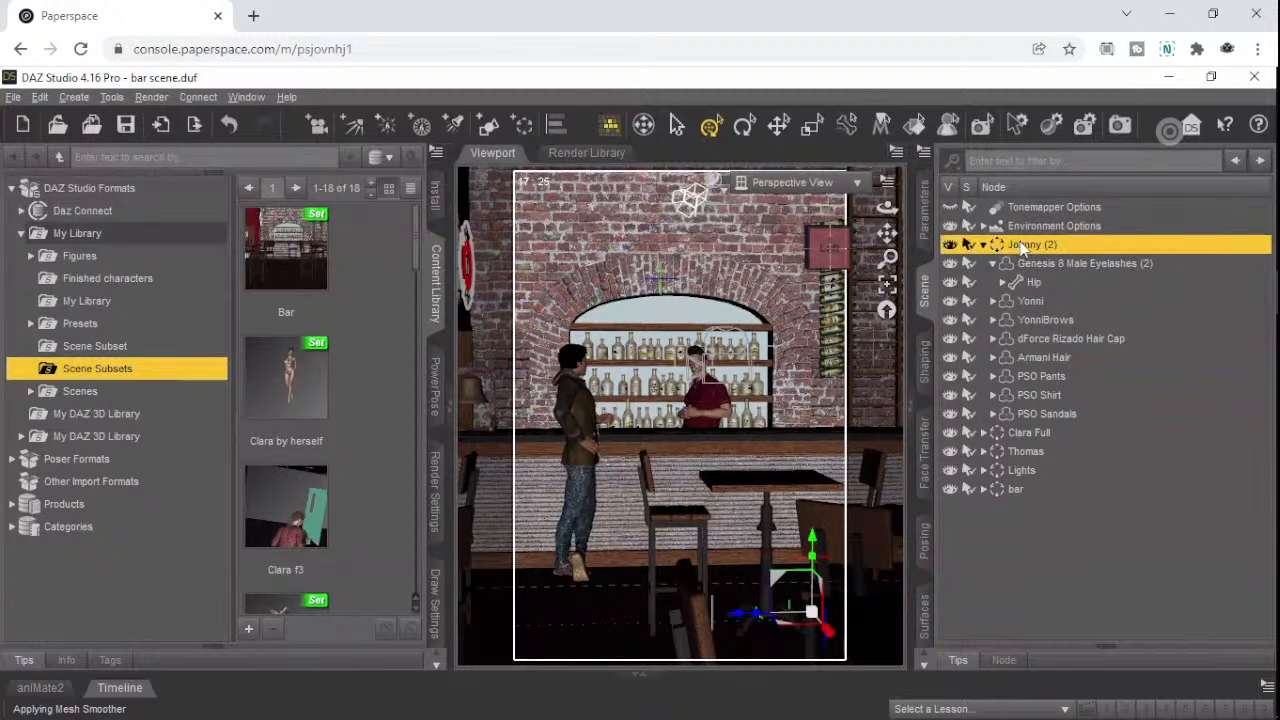
{"action": "left_click", "coordinate": [1017, 228]}
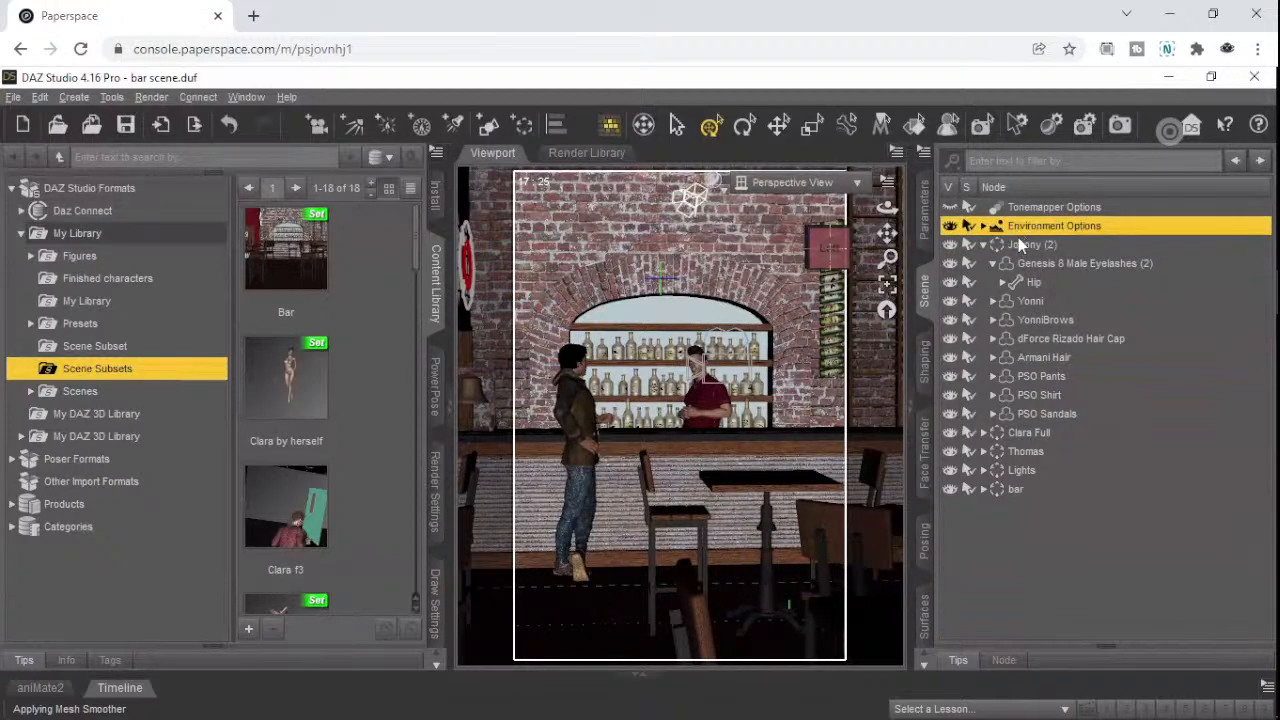
{"action": "left_click", "coordinate": [1012, 244]}
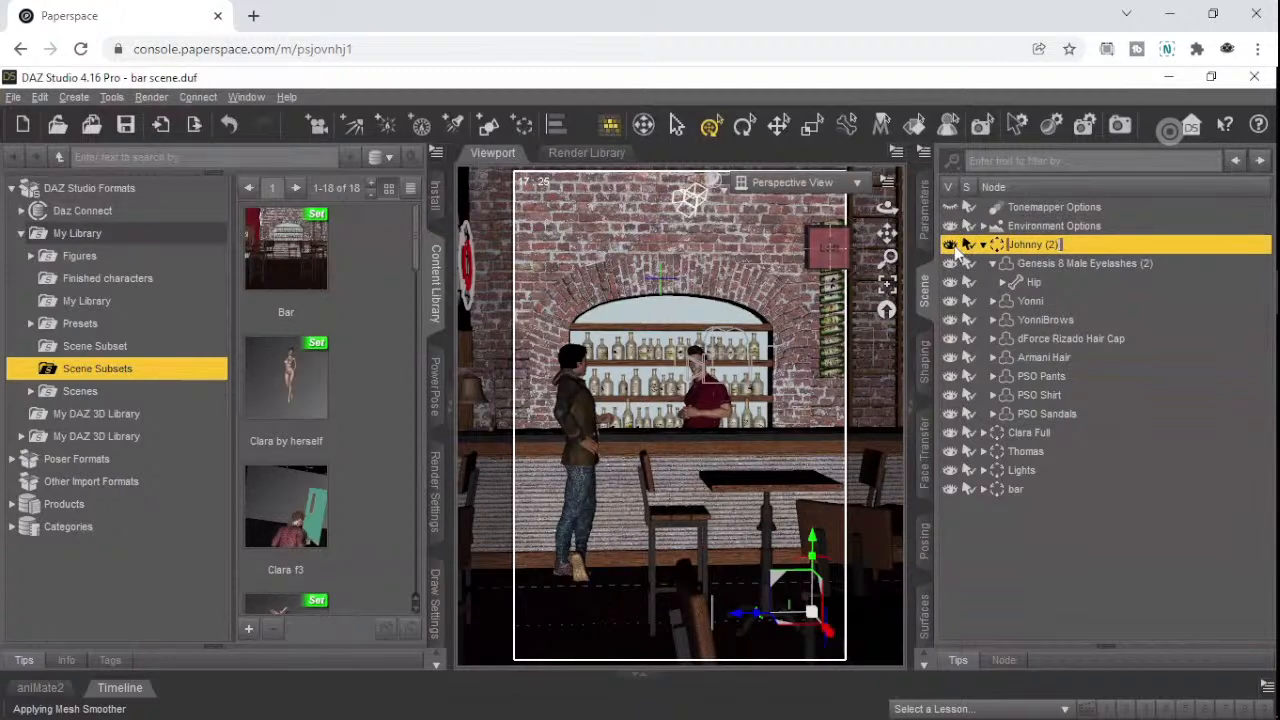
{"action": "left_click", "coordinate": [951, 245]}
{"action": "left_click", "coordinate": [952, 246]}
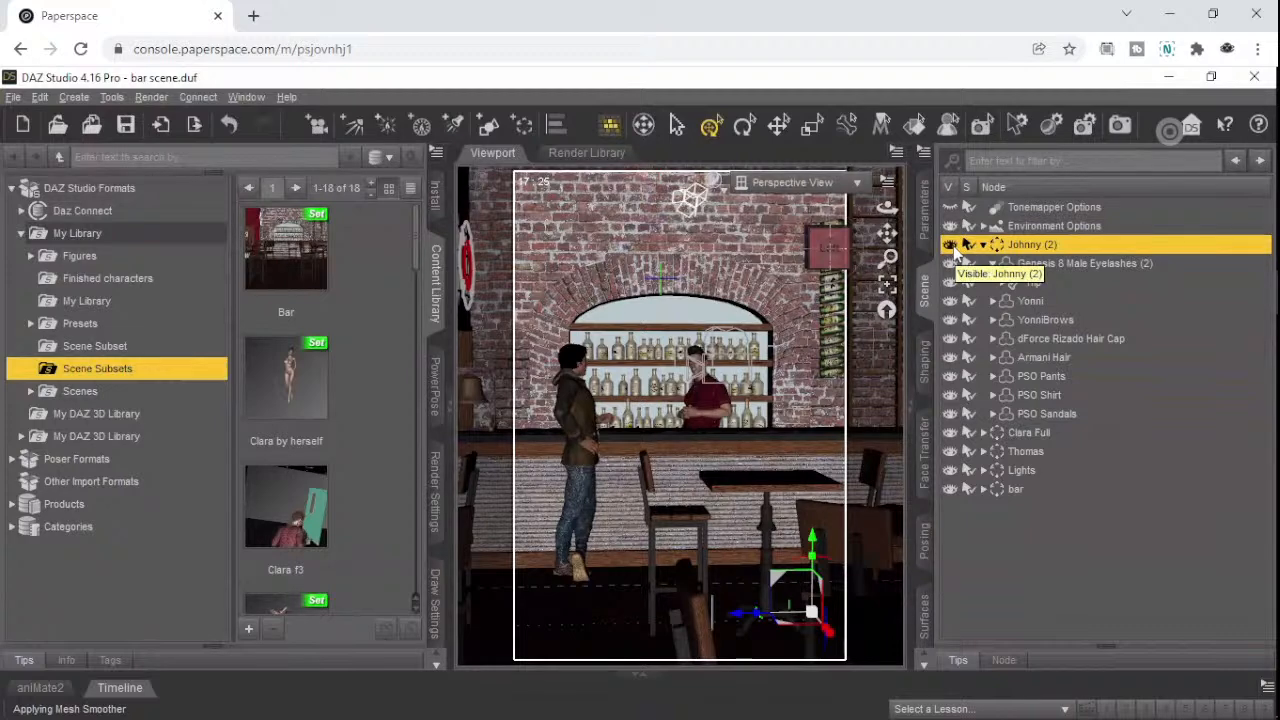
- Take the cameras group out of Environment Options by changing its parent to None, with Parent in place kept on
{"action": "left_click", "coordinate": [983, 224]}
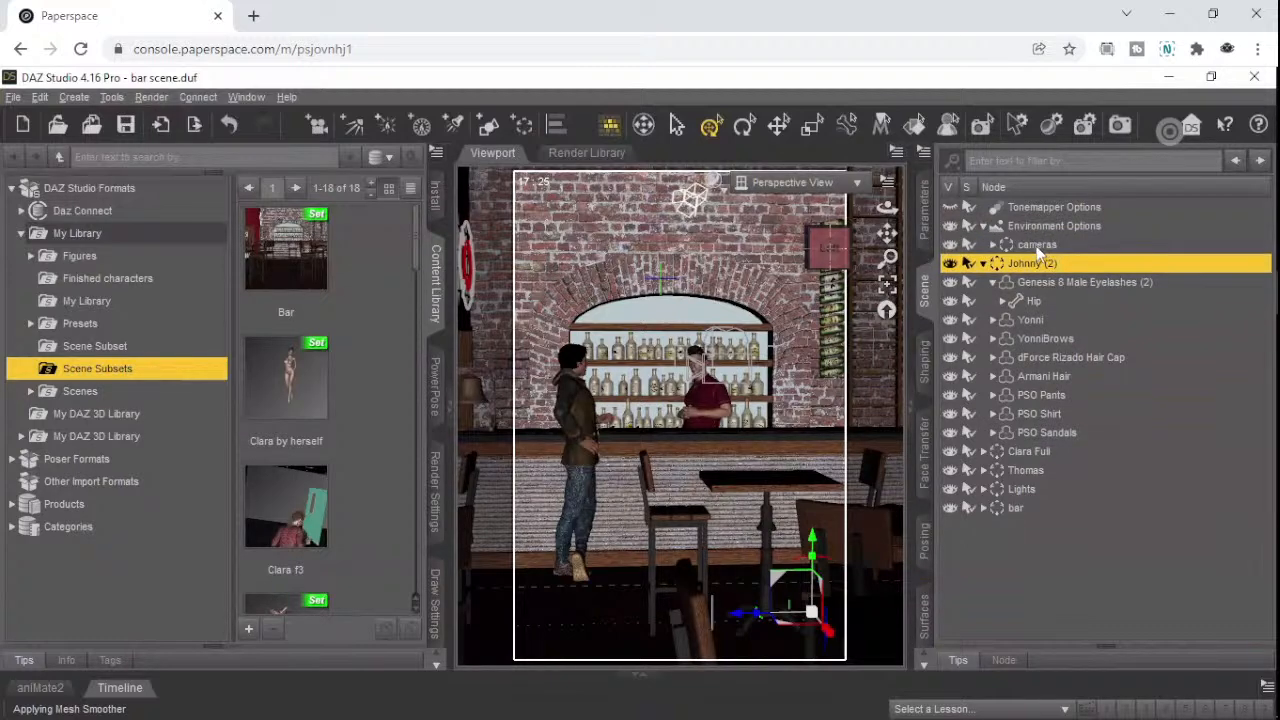
{"action": "left_click_drag", "start_coordinate": [1037, 250], "coordinate": [1022, 195]}
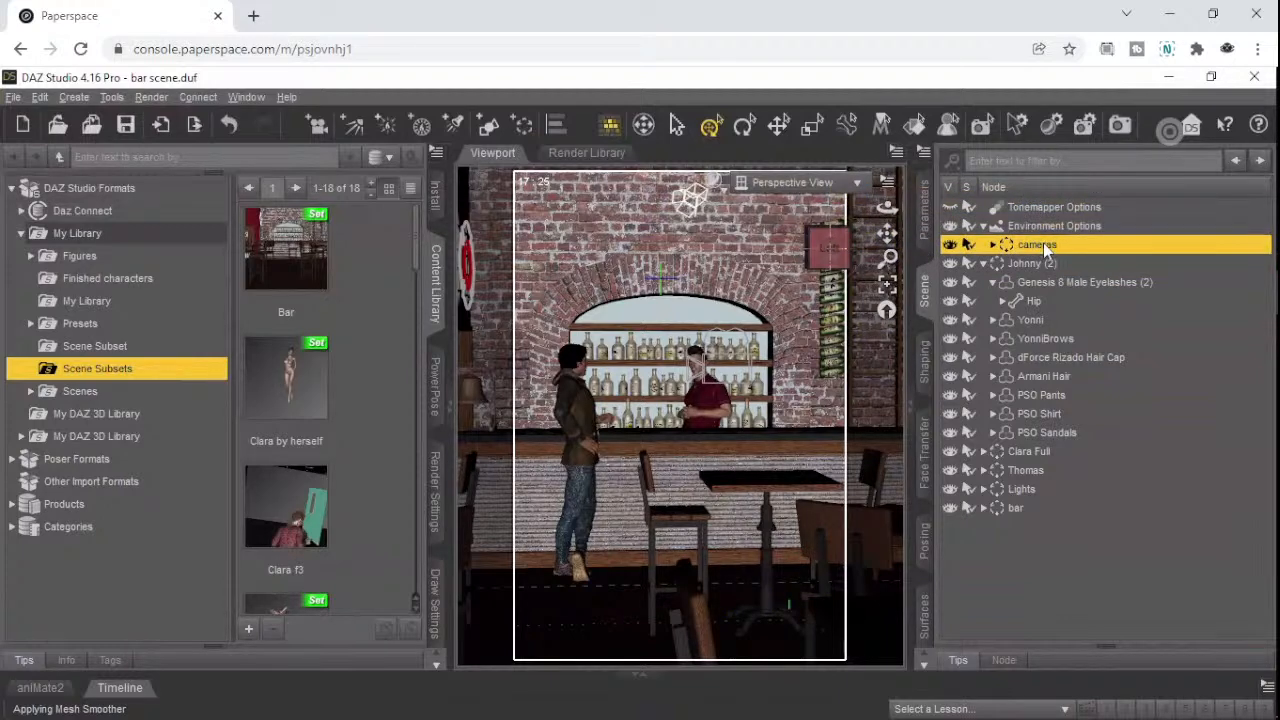
{"action": "right_click", "coordinate": [1041, 242]}
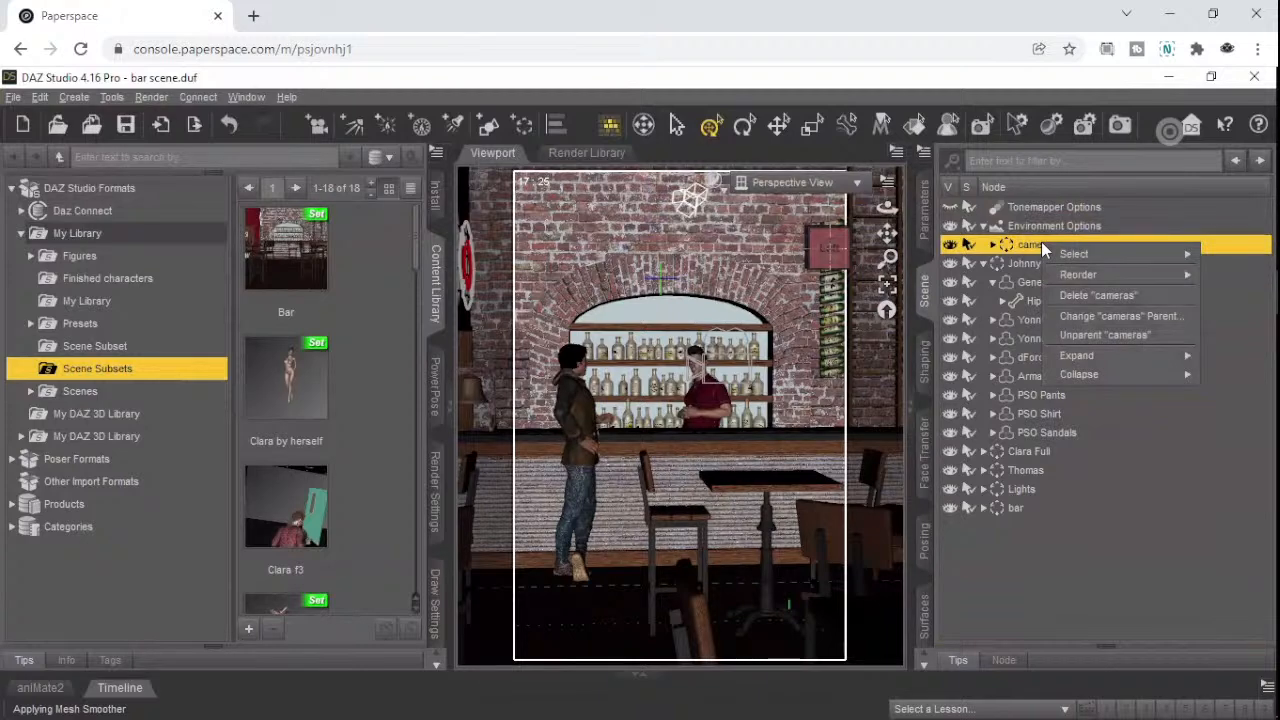
{"action": "left_click", "coordinate": [1121, 316]}
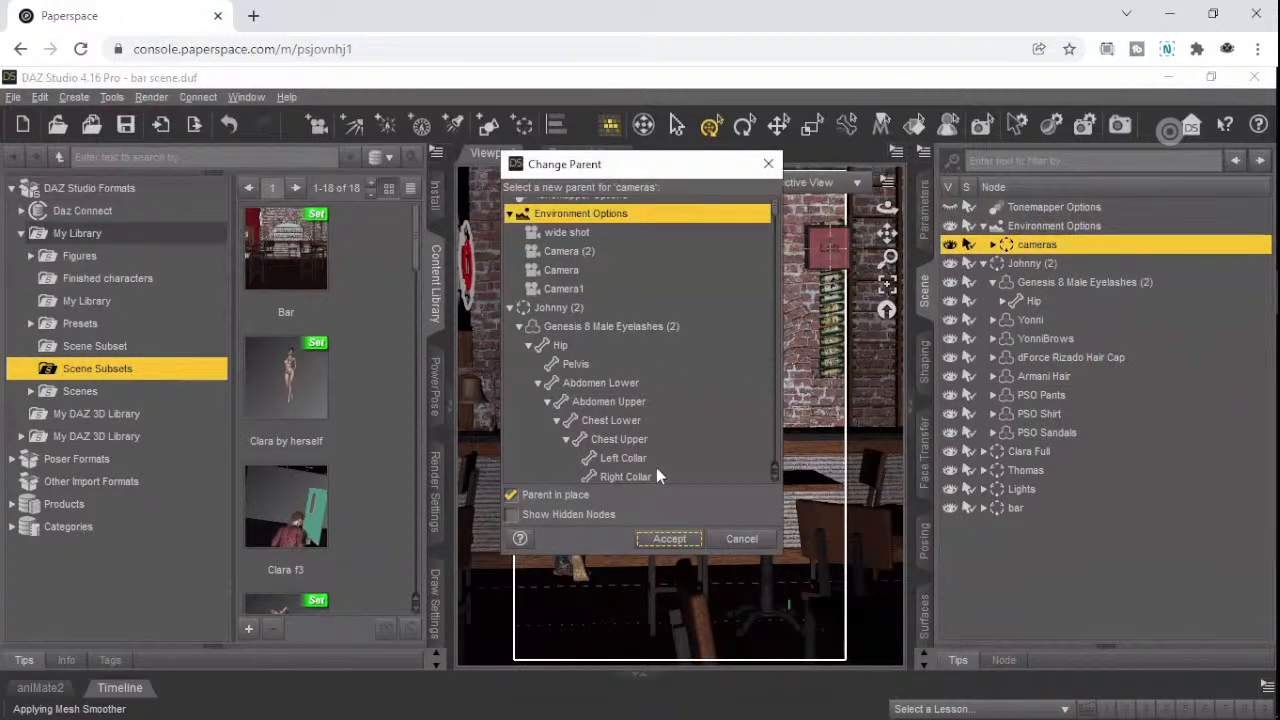
{"action": "scroll", "coordinate": [625, 391], "scroll_direction": "up", "scroll_amount": 1}
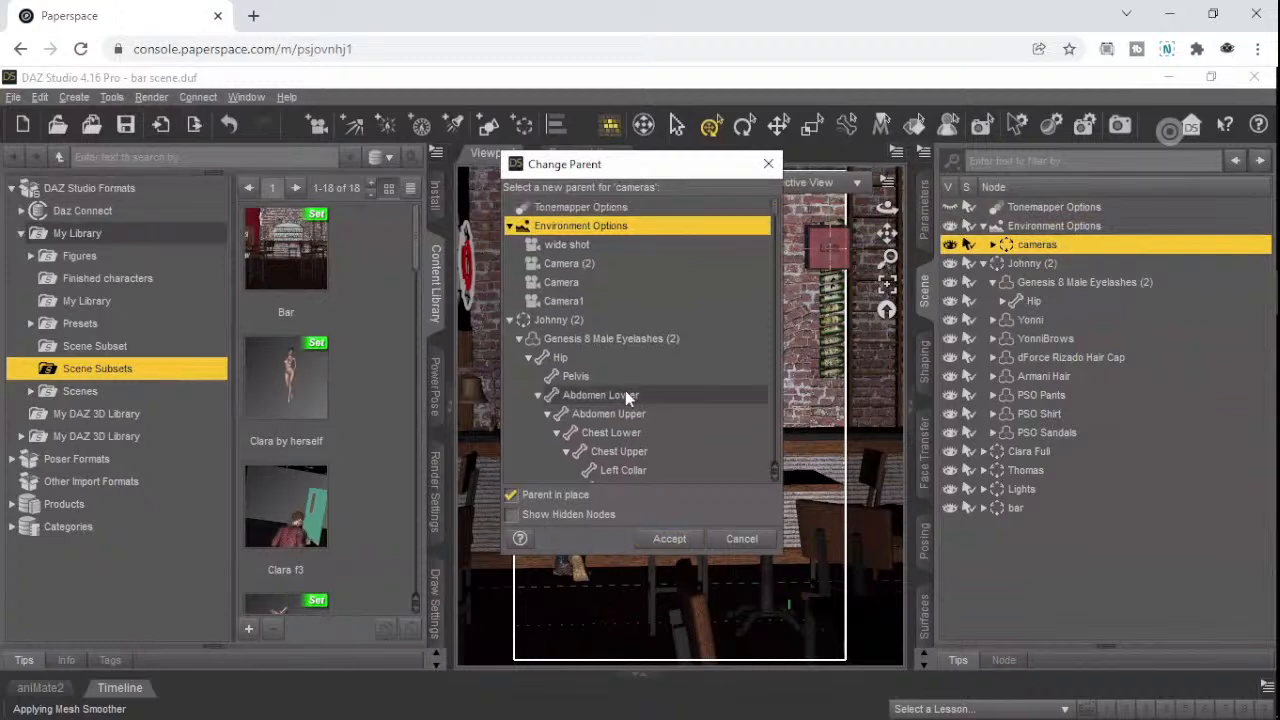
{"action": "scroll", "coordinate": [588, 336], "scroll_direction": "down", "scroll_amount": 10}
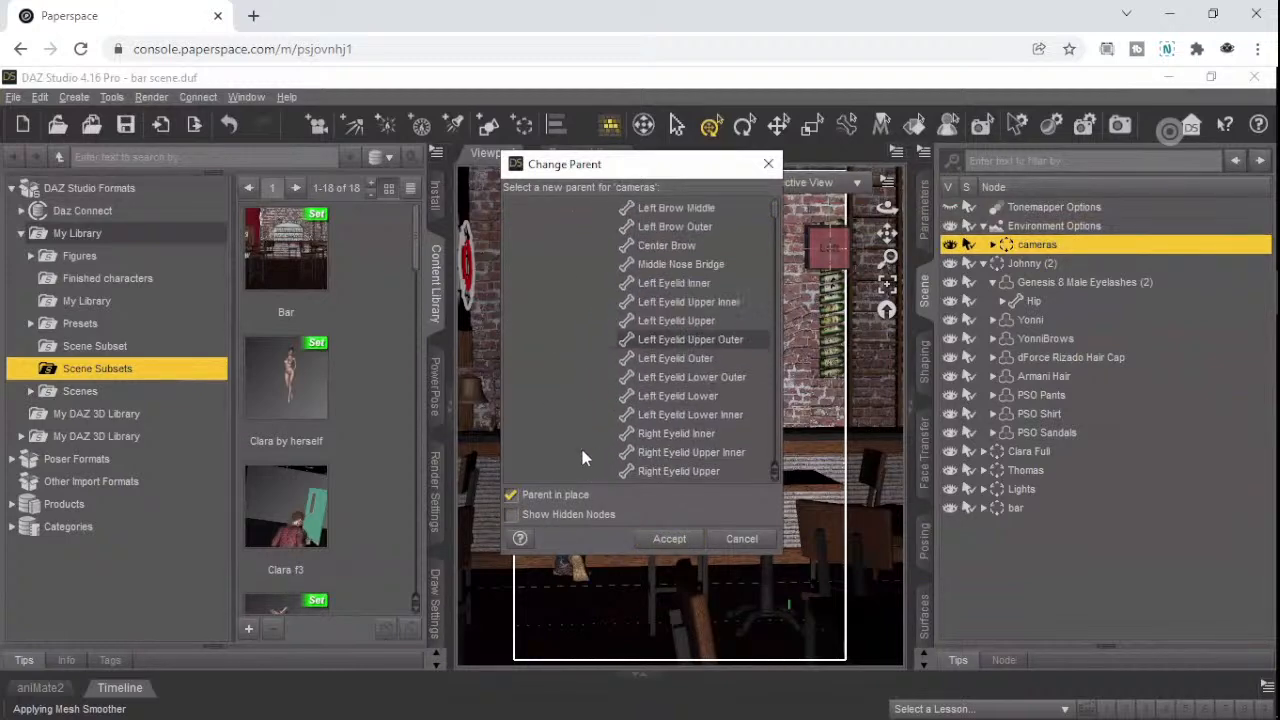
{"action": "scroll", "coordinate": [600, 430], "scroll_direction": "down", "scroll_amount": 15}
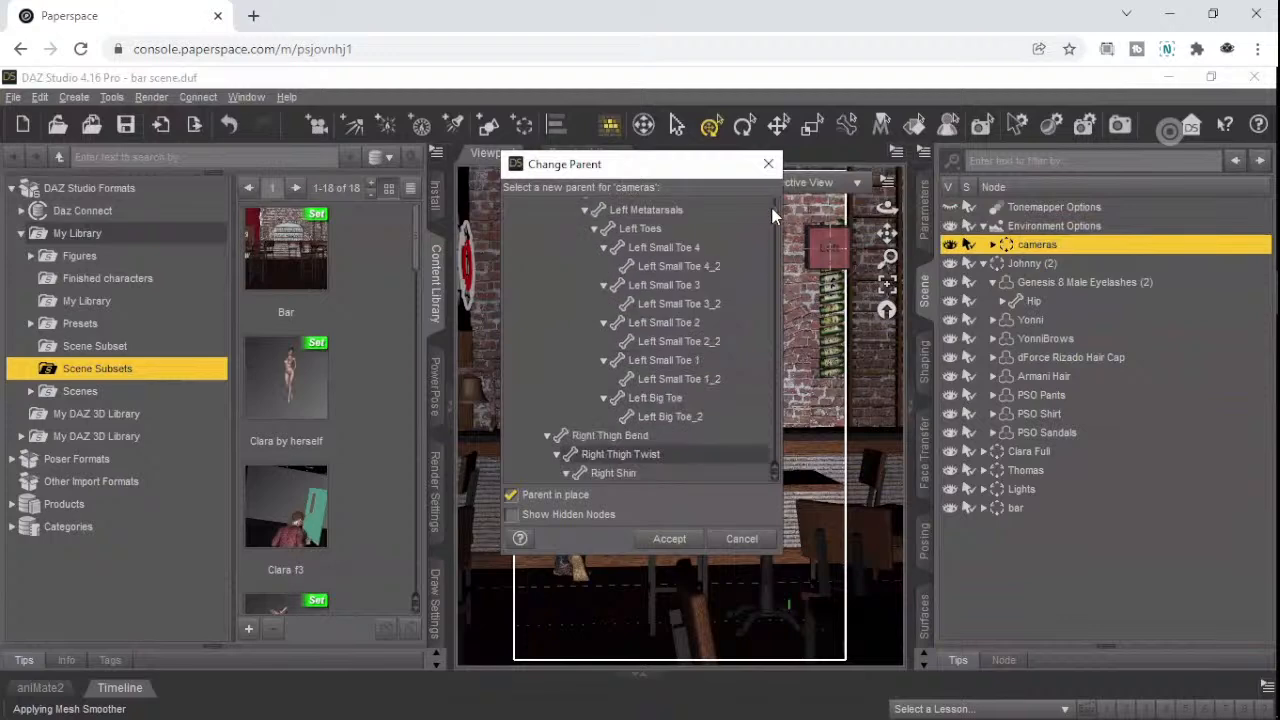
{"action": "scroll", "coordinate": [771, 226], "scroll_direction": "down", "scroll_amount": 10}
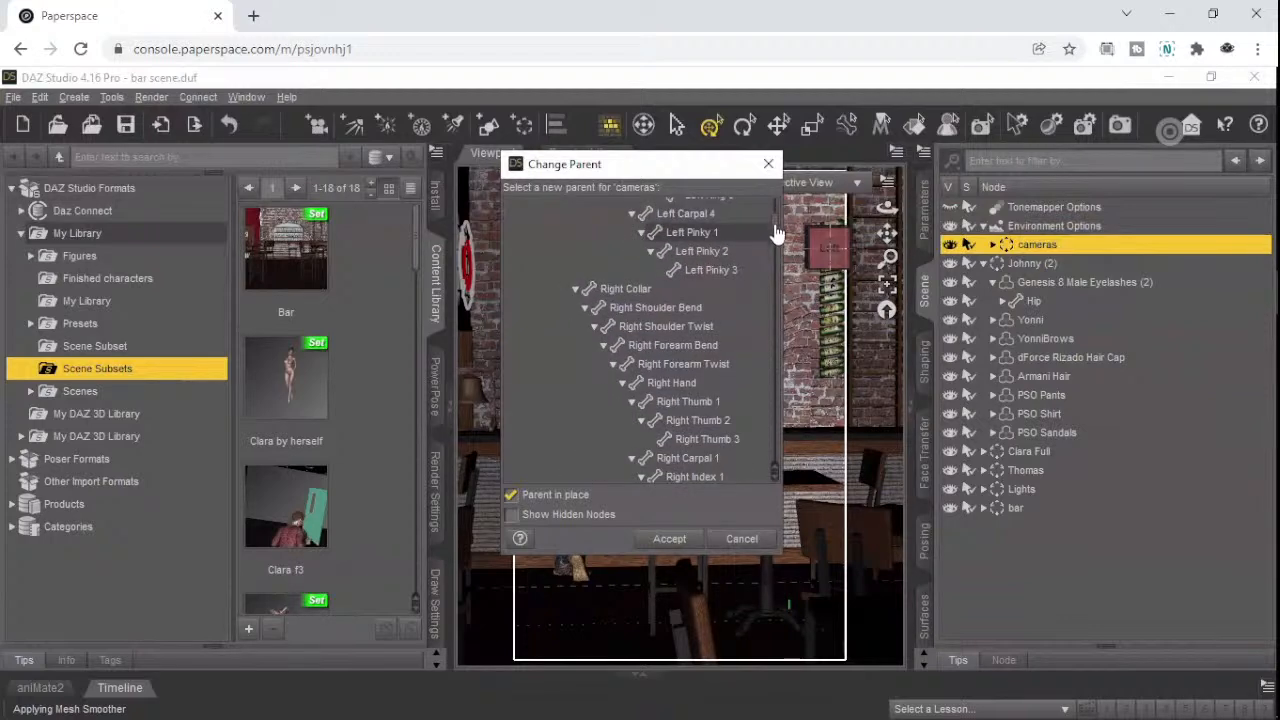
{"action": "scroll", "coordinate": [760, 392], "scroll_direction": "down", "scroll_amount": 15}
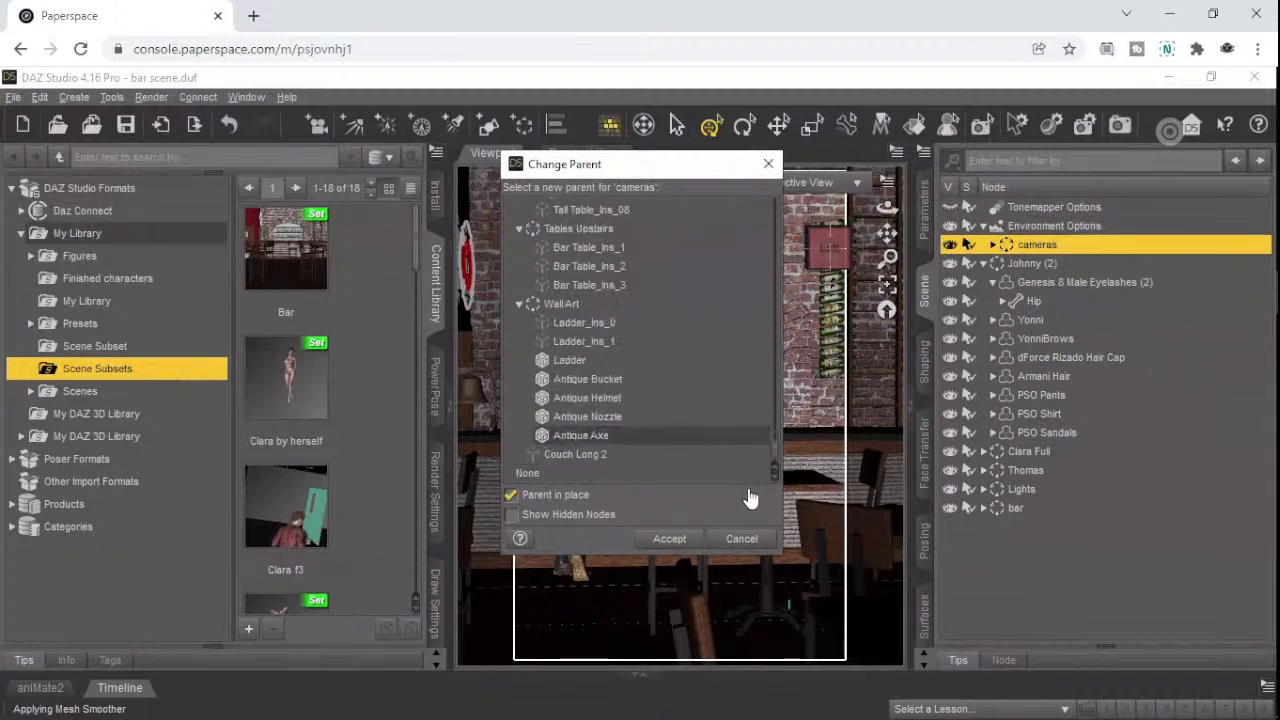
{"action": "left_click", "coordinate": [529, 472]}
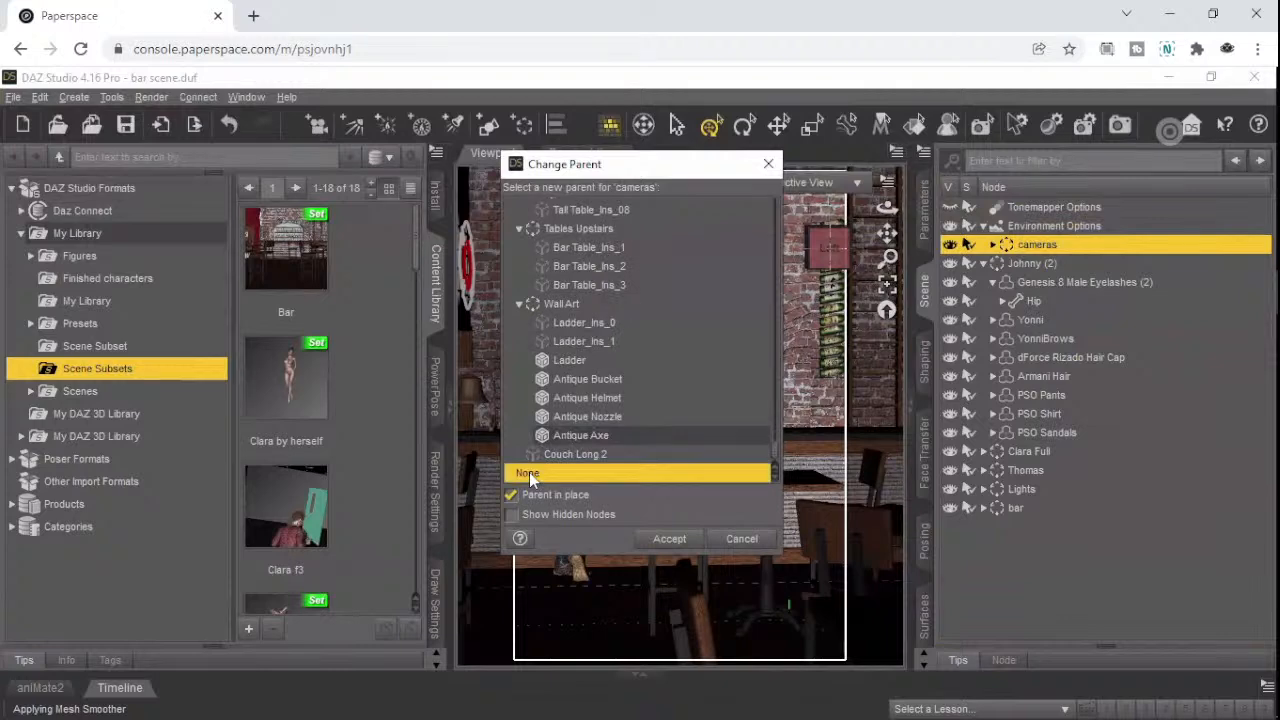
{"action": "left_click", "coordinate": [668, 540]}
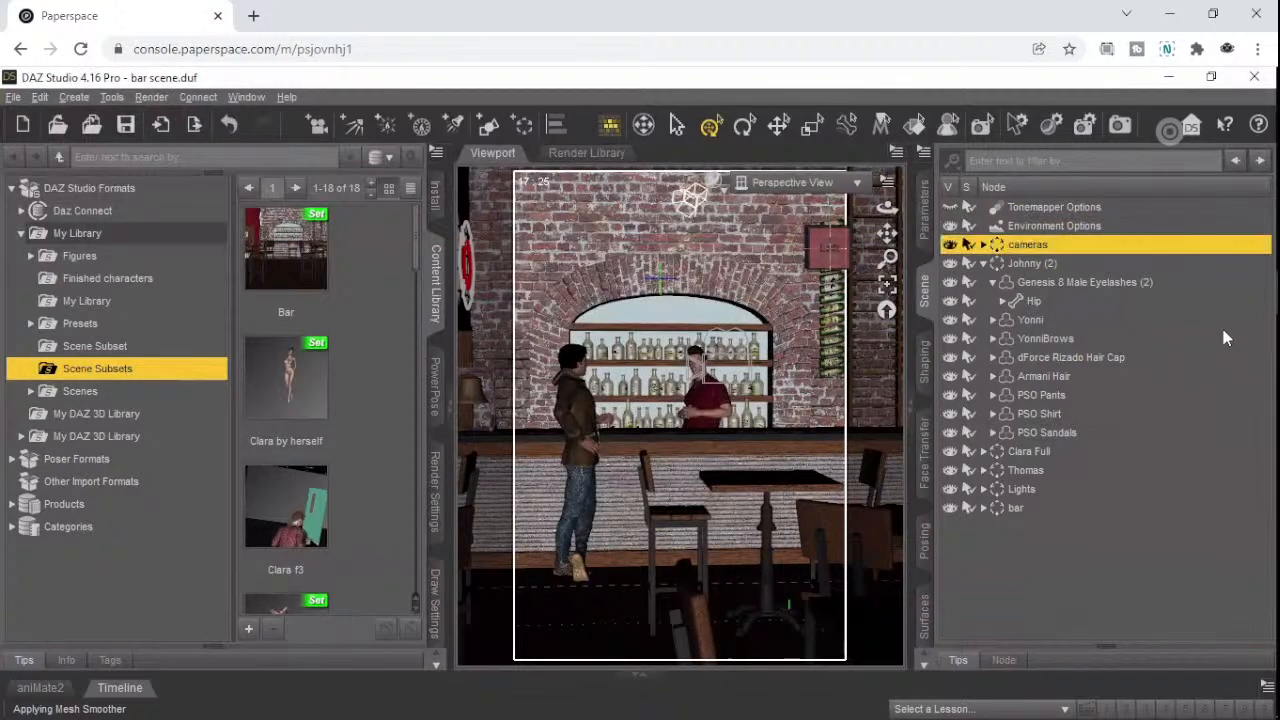
- Check the contents of the cameras and Johnny (2) groups, and leave both collapsed
{"action": "left_click", "coordinate": [984, 245]}
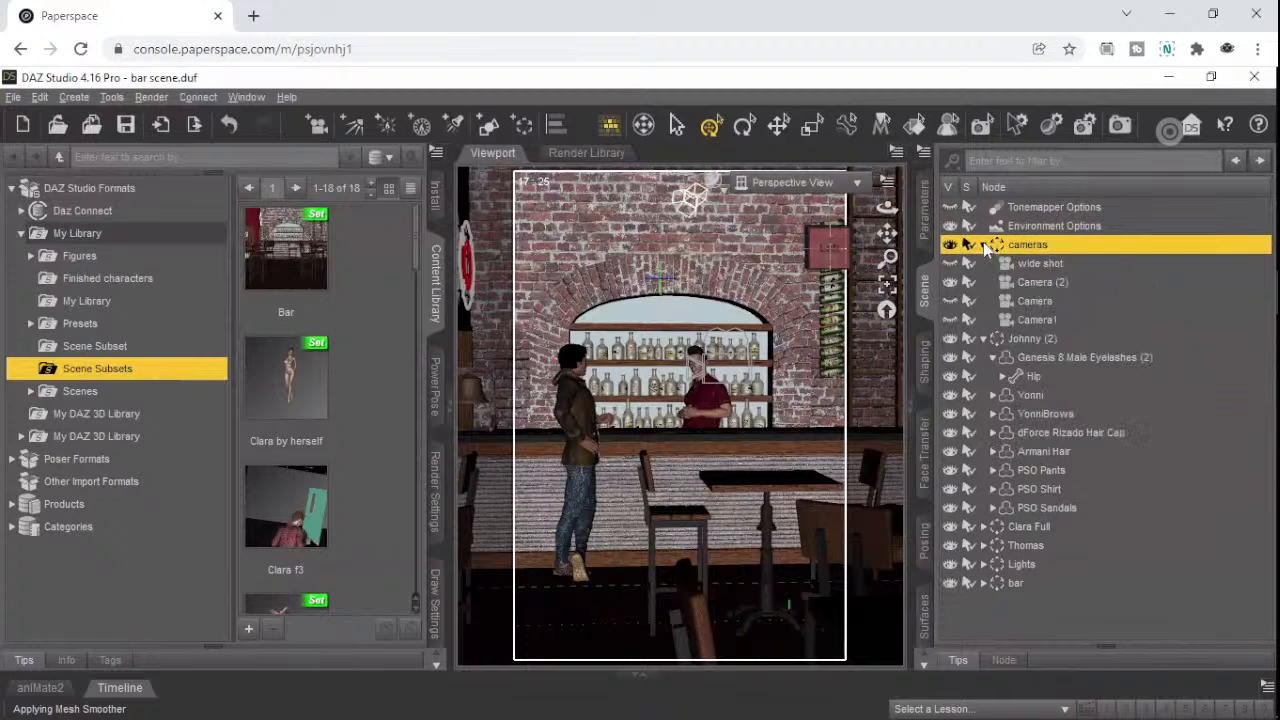
{"action": "left_click", "coordinate": [984, 245]}
{"action": "left_click", "coordinate": [983, 262]}
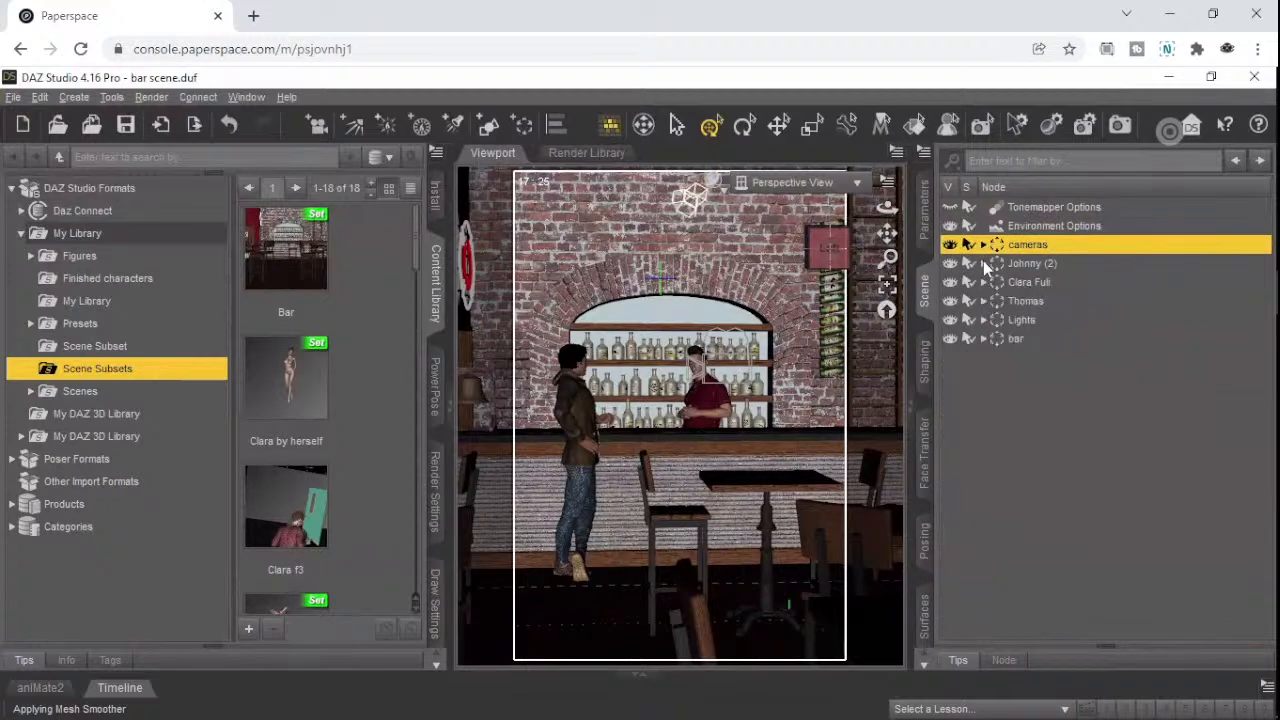
{"action": "left_click", "coordinate": [983, 262]}
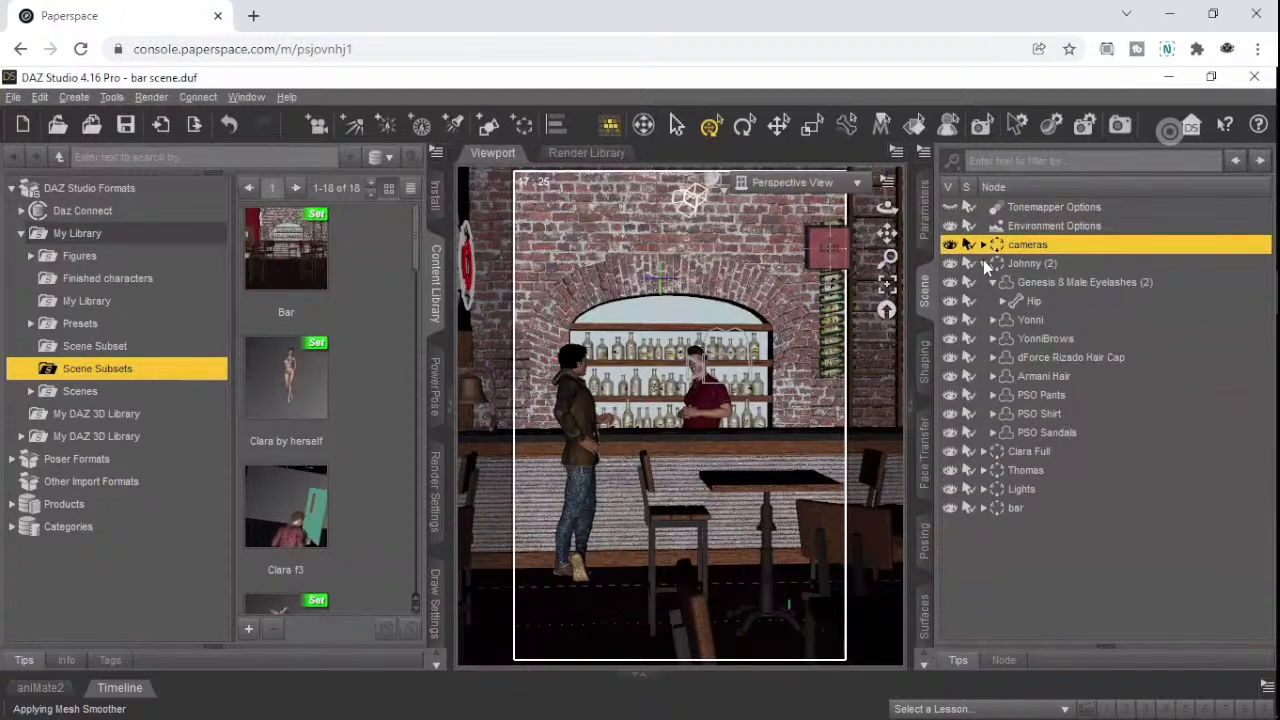
{"action": "left_click", "coordinate": [983, 262]}
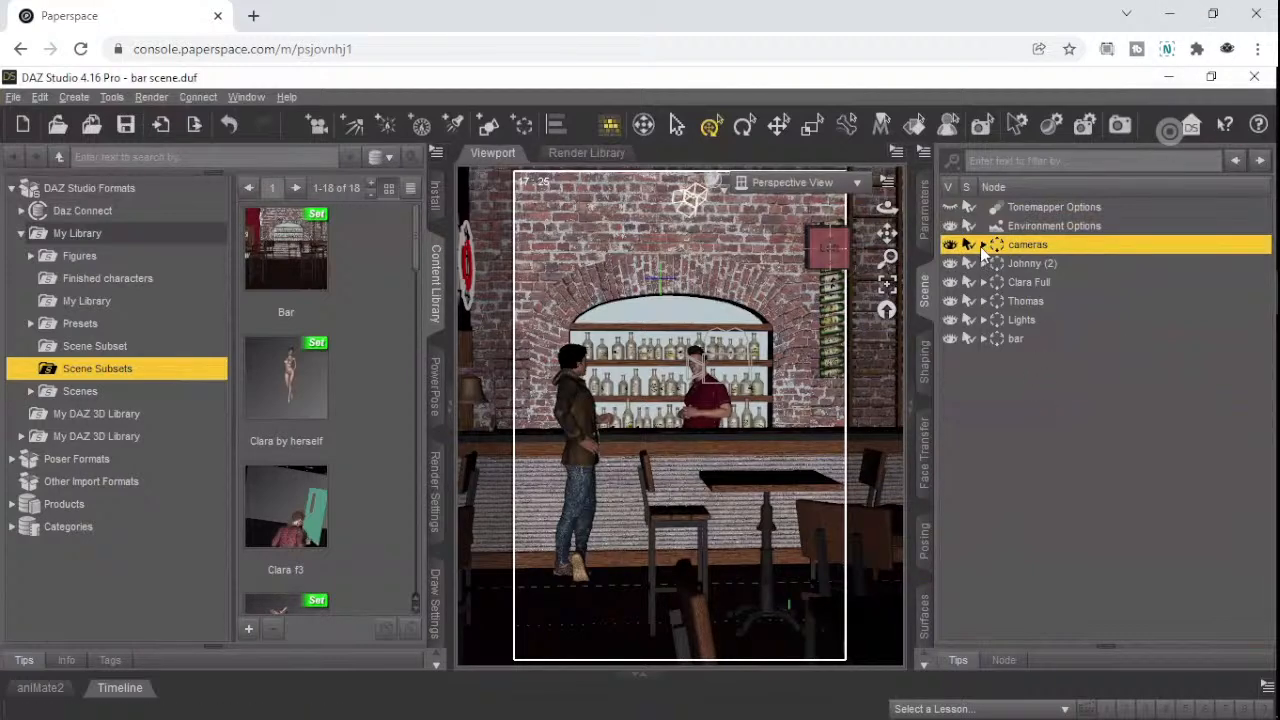
- Expand the cameras group and select Camera1
{"action": "left_click", "coordinate": [982, 245]}
{"action": "left_click", "coordinate": [1040, 301]}
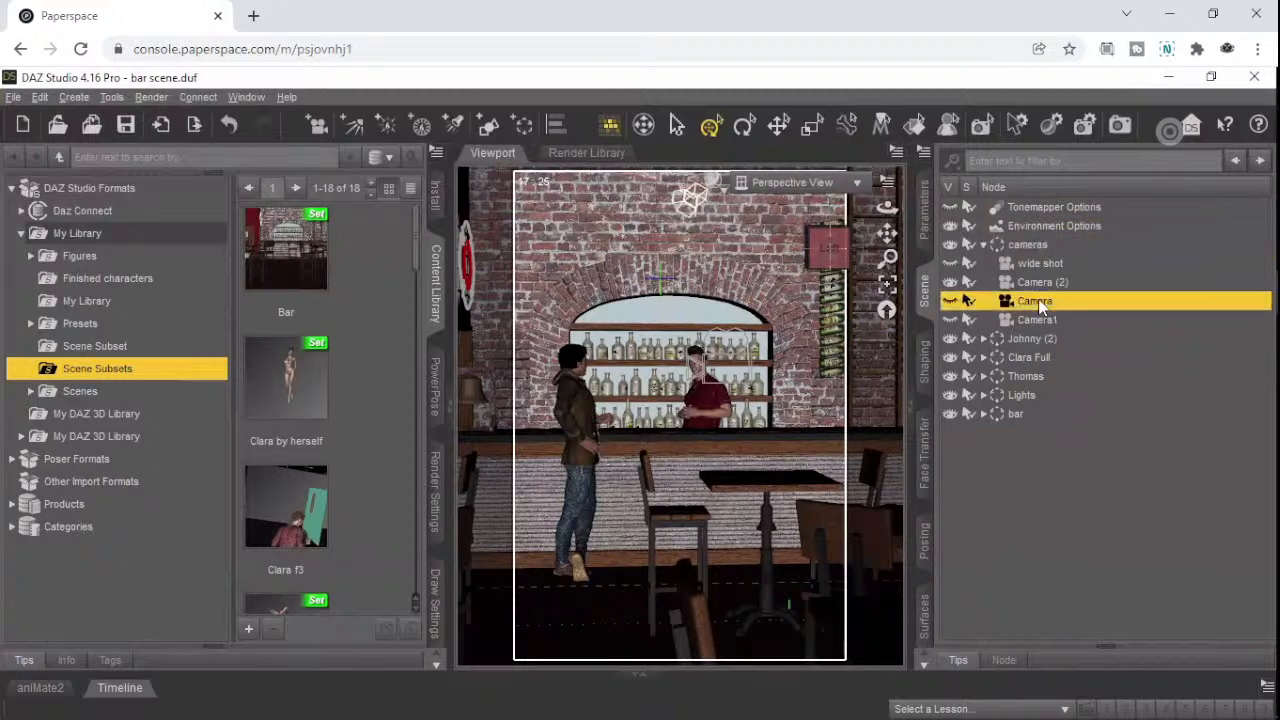
{"action": "left_click", "coordinate": [1038, 319]}
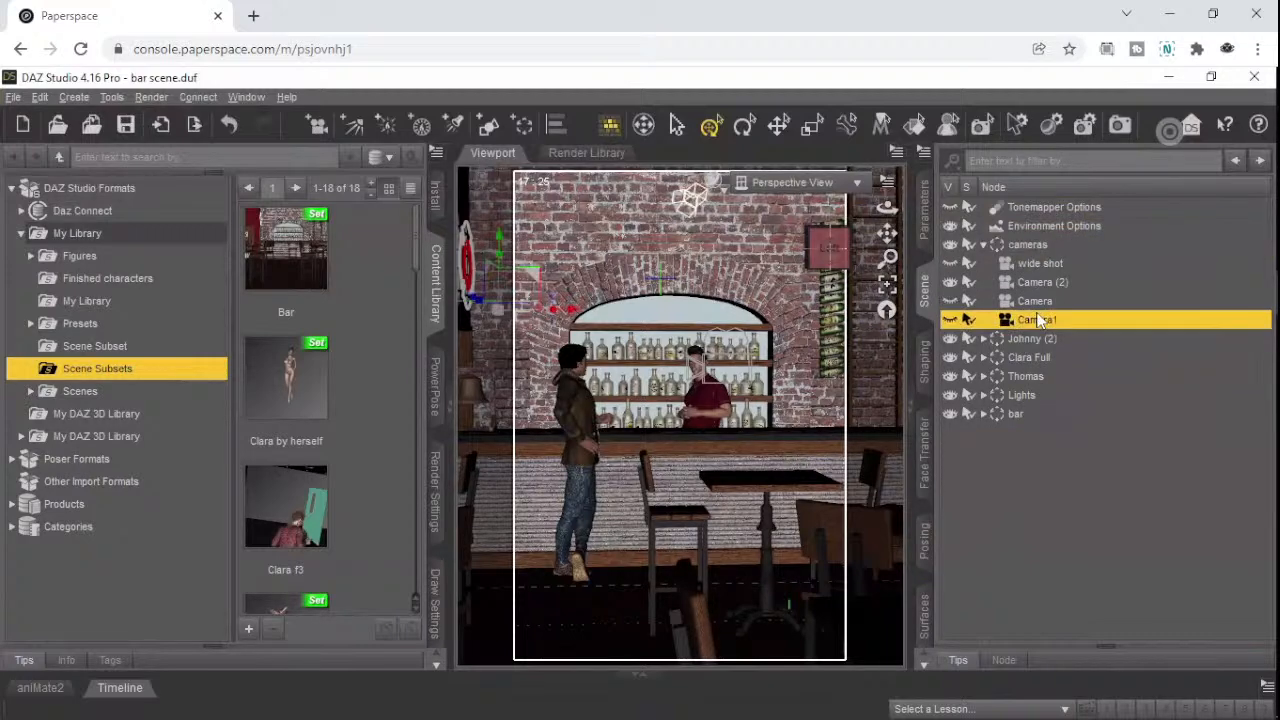
{"action": "right_click", "coordinate": [1040, 321]}
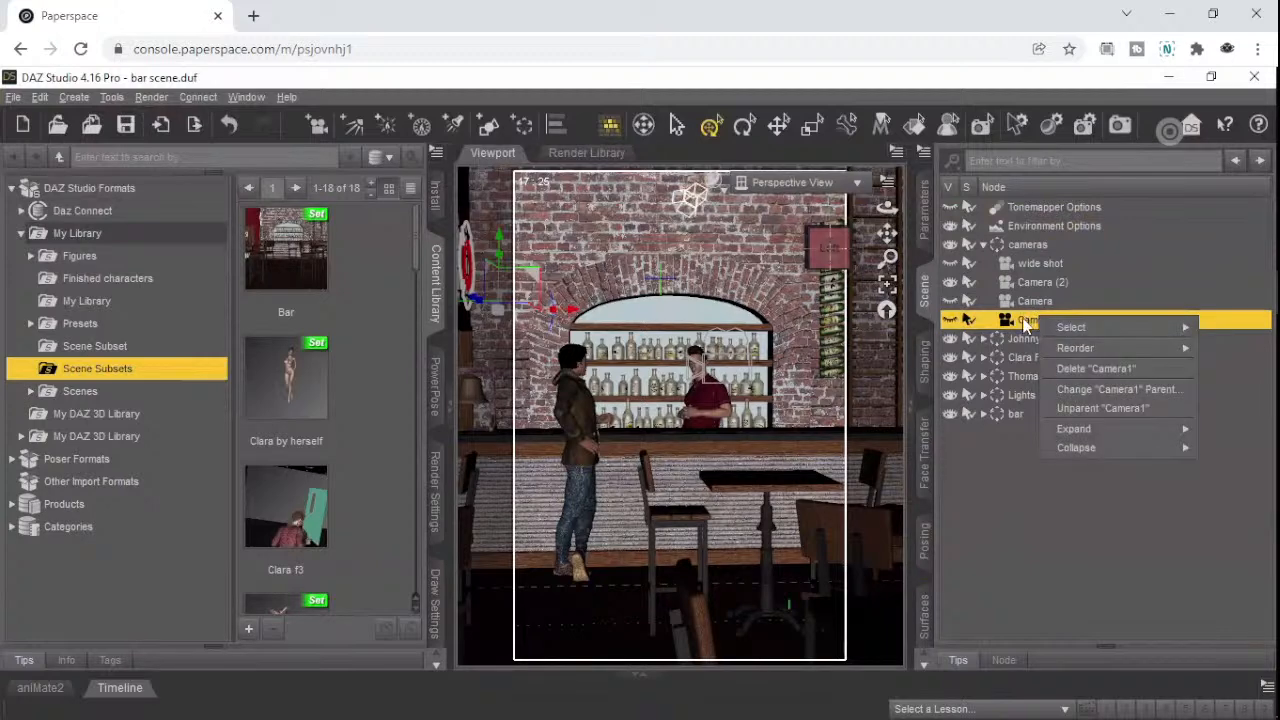
{"action": "mouse_move", "coordinate": [1072, 348]}
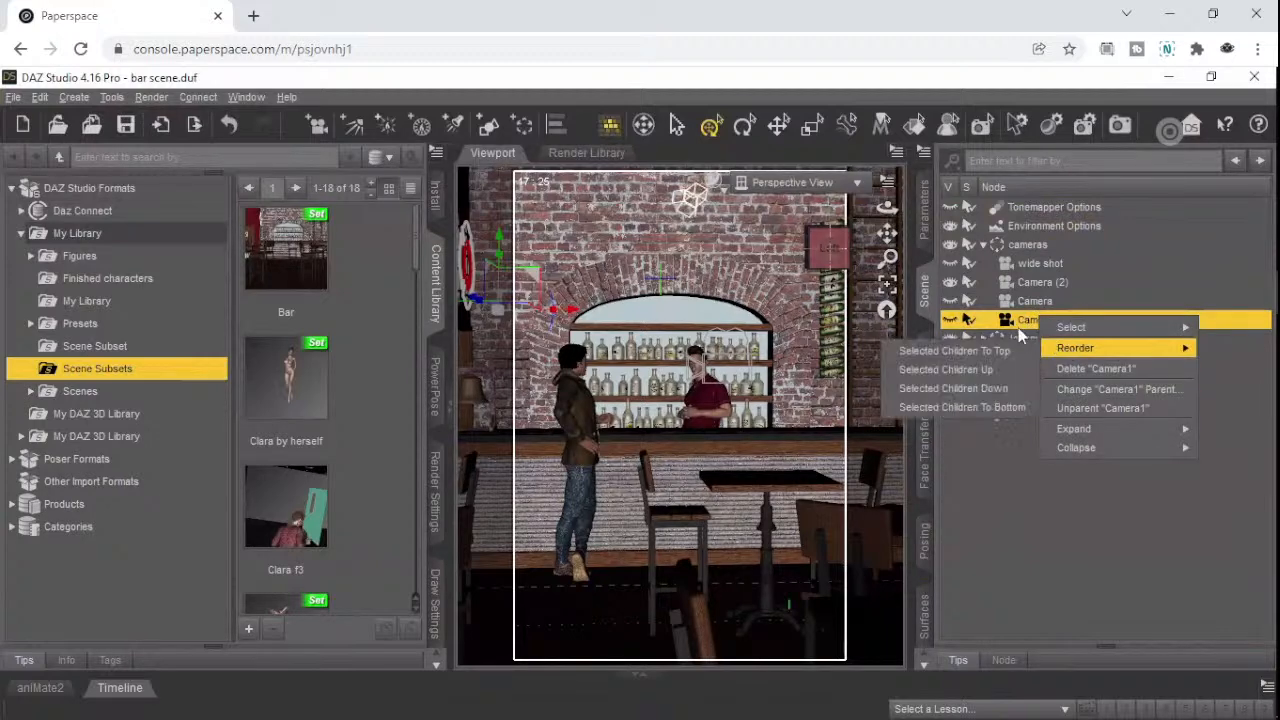
{"action": "left_click", "coordinate": [1032, 320]}
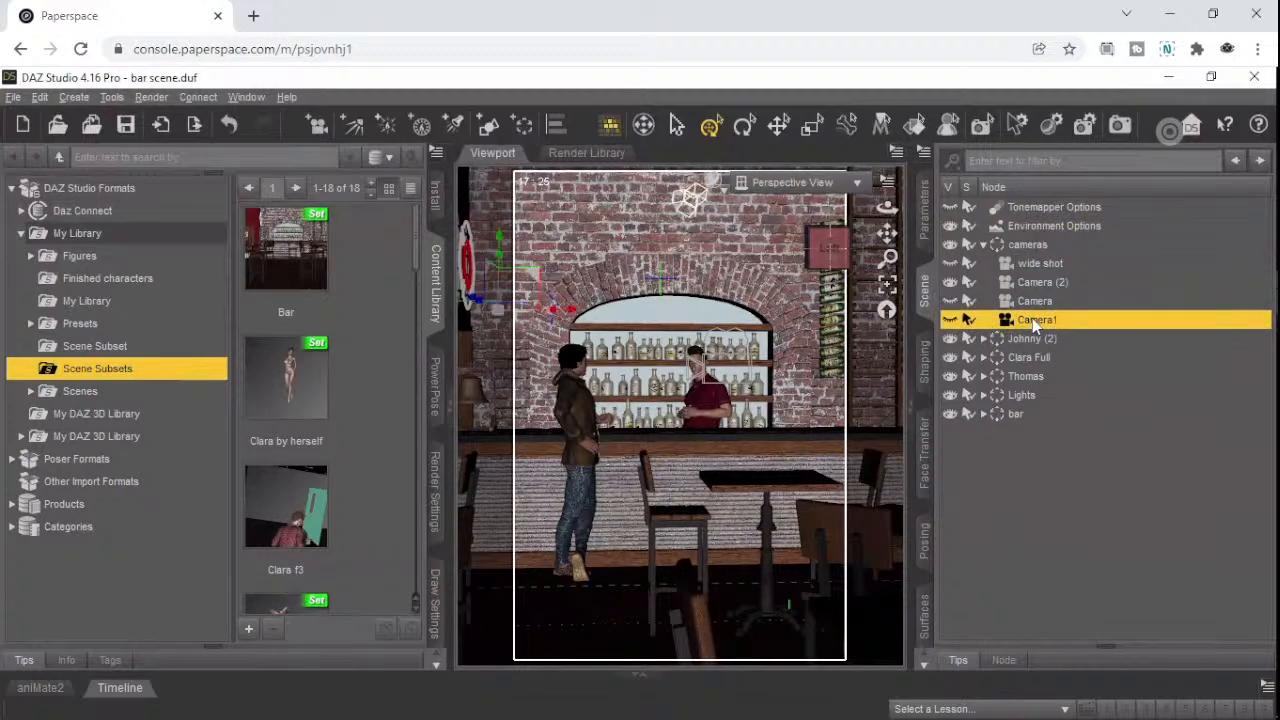
- Rename Camera1 in the cameras group as Thomas POV Cam
{"action": "double_click", "coordinate": [1032, 318]}
{"action": "left_click", "coordinate": [1033, 320]}
{"action": "type", "text": "Thom"}
{"action": "key", "text": "BackSpace"}
{"action": "key", "text": "BackSpace"}
{"action": "key", "text": "BackSpace"}
{"action": "key", "text": "BackSpace"}
{"action": "key", "text": "BackSpace"}
{"action": "key", "text": "BackSpace"}
{"action": "key", "text": "Delete"}
{"action": "key", "text": "Delete"}
{"action": "key", "text": "Delete"}
{"action": "key", "text": "Delete"}
{"action": "key", "text": "Delete"}
{"action": "type", "text": "Thomas"}
{"action": "type", "text": " Cam"}
{"action": "left_click", "coordinate": [1058, 320]}
{"action": "type", "text": "FOV"}
{"action": "left_click", "coordinate": [1042, 393]}
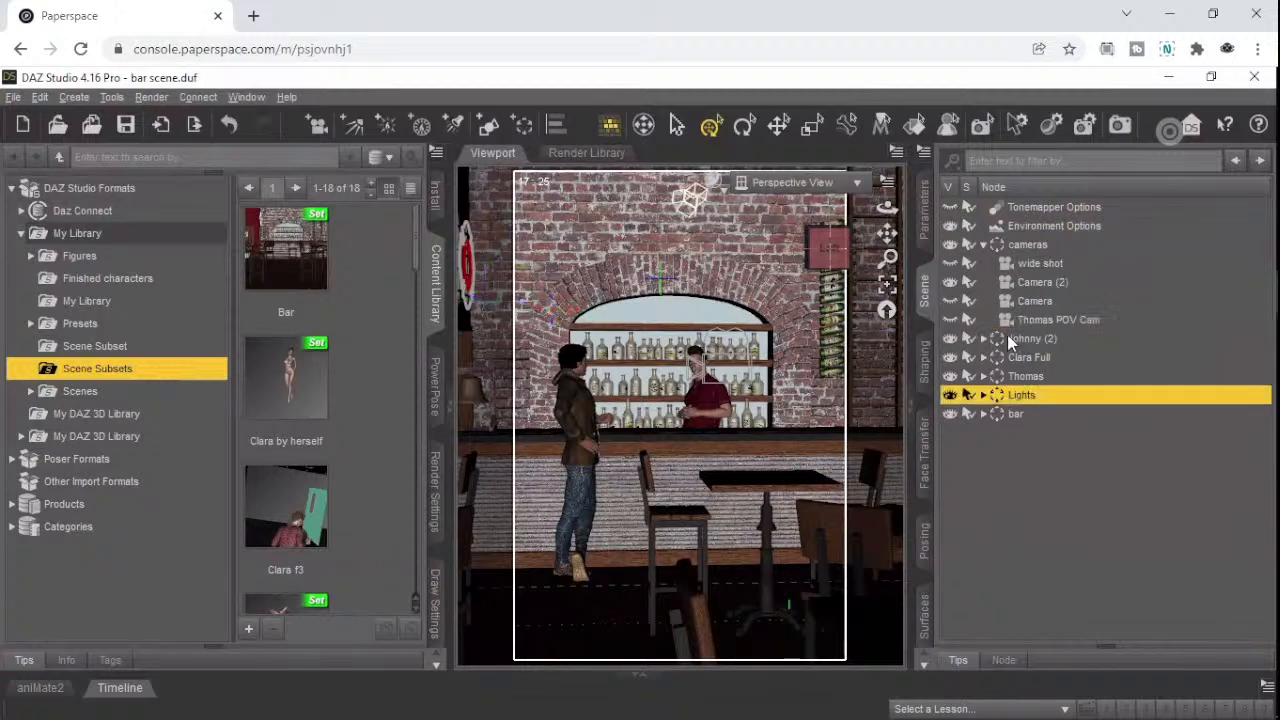
- Make Thomas POV Cam visible in the scene and select it to locate it in the viewport
{"action": "left_click", "coordinate": [949, 317]}
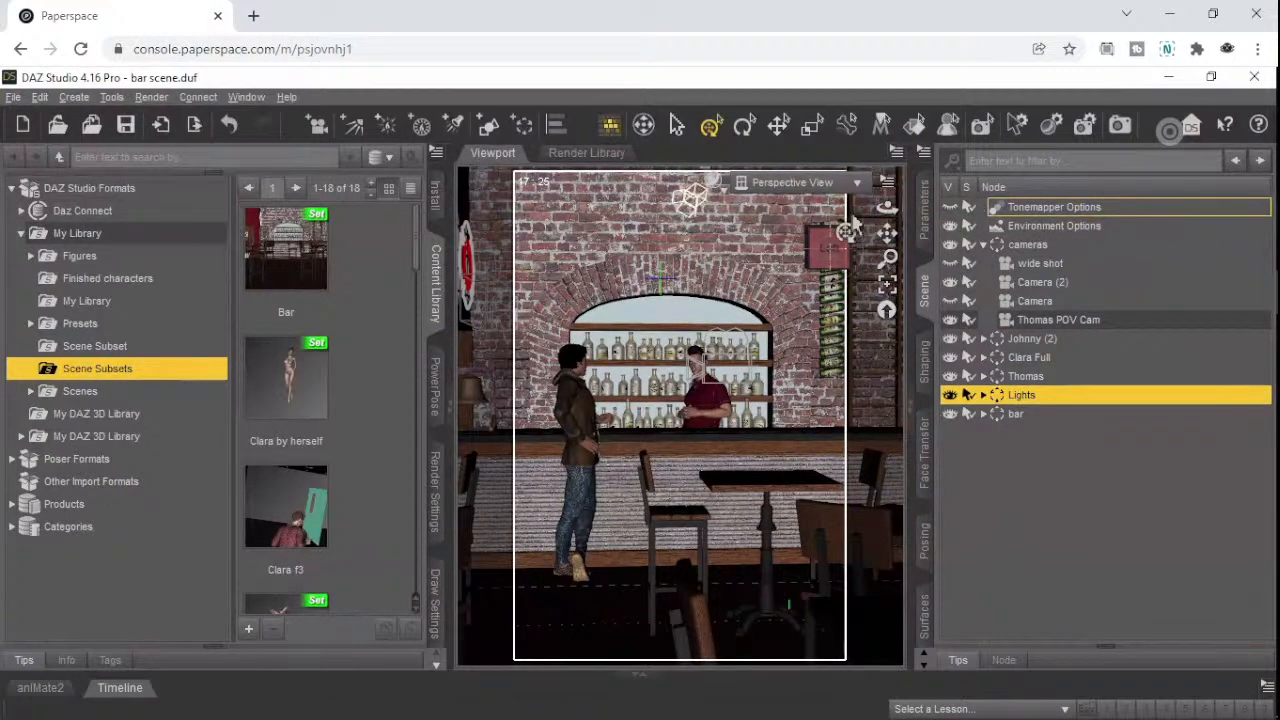
{"action": "scroll", "coordinate": [731, 371], "scroll_direction": "down", "scroll_amount": 4}
{"action": "scroll", "coordinate": [731, 373], "scroll_direction": "down", "scroll_amount": 3}
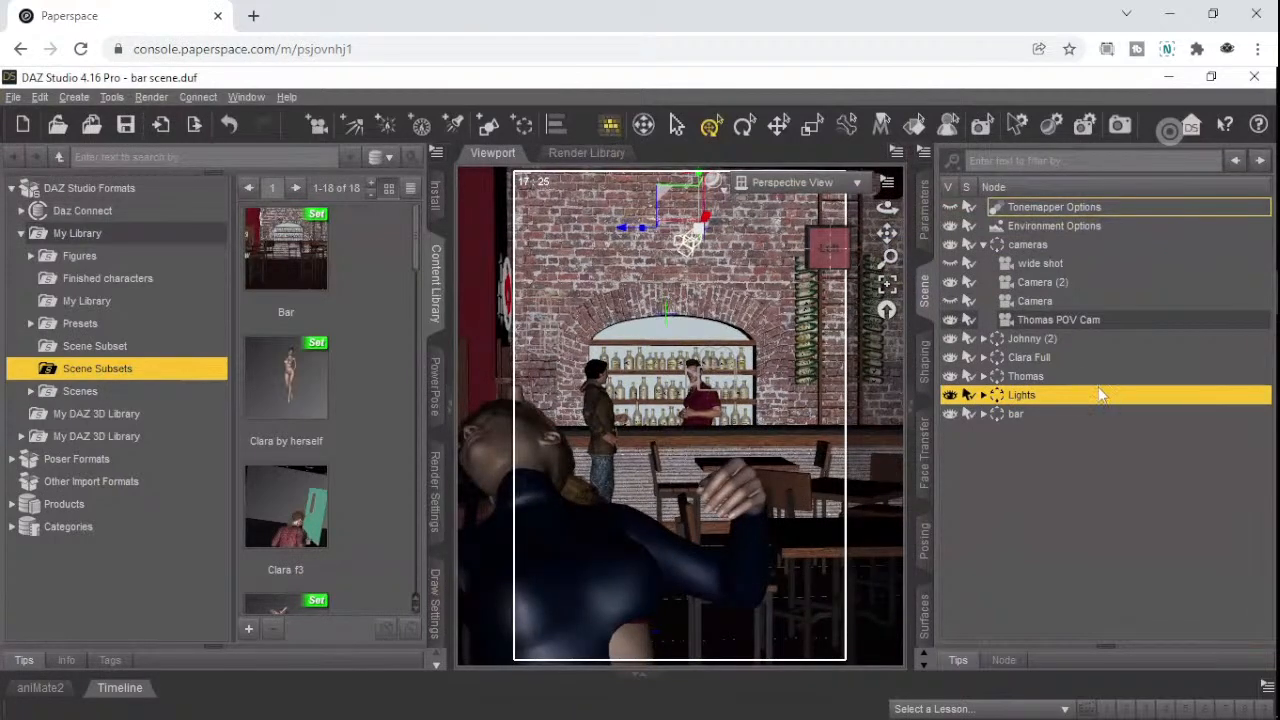
{"action": "left_click", "coordinate": [1061, 320]}
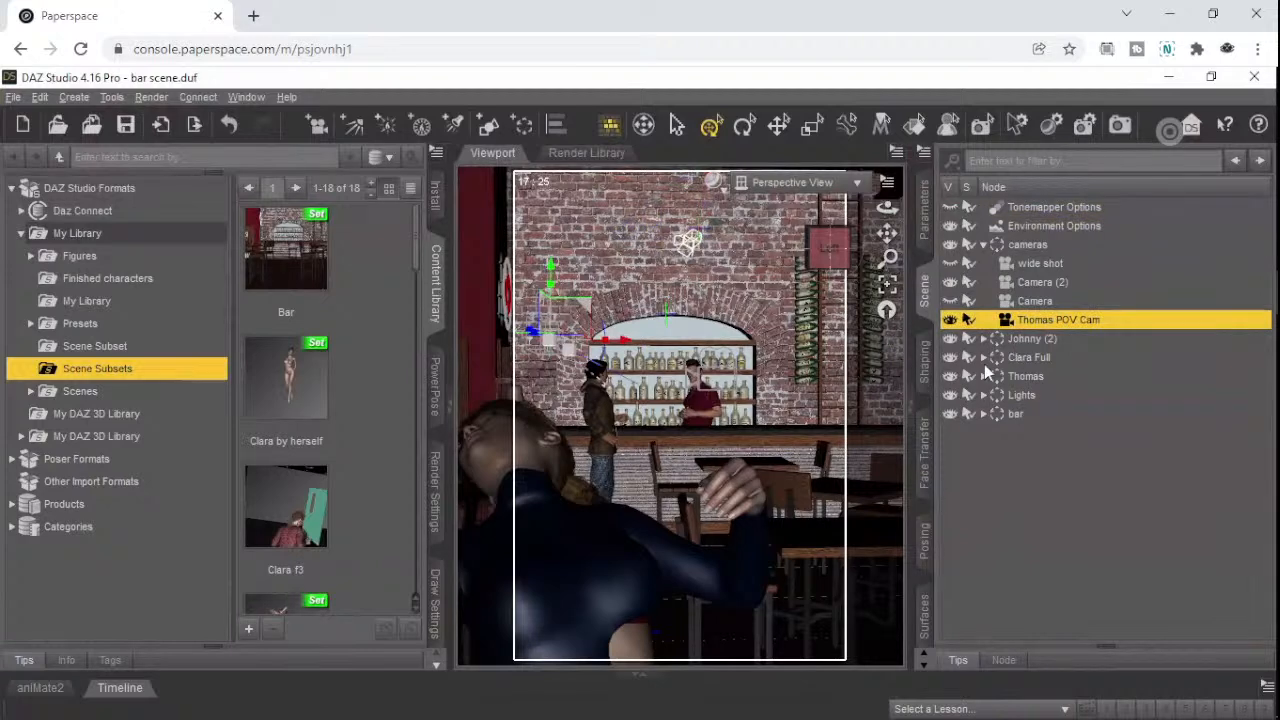
{"action": "scroll", "coordinate": [832, 423], "scroll_direction": "down", "scroll_amount": 2}
{"action": "scroll", "coordinate": [825, 423], "scroll_direction": "up", "scroll_amount": 5}
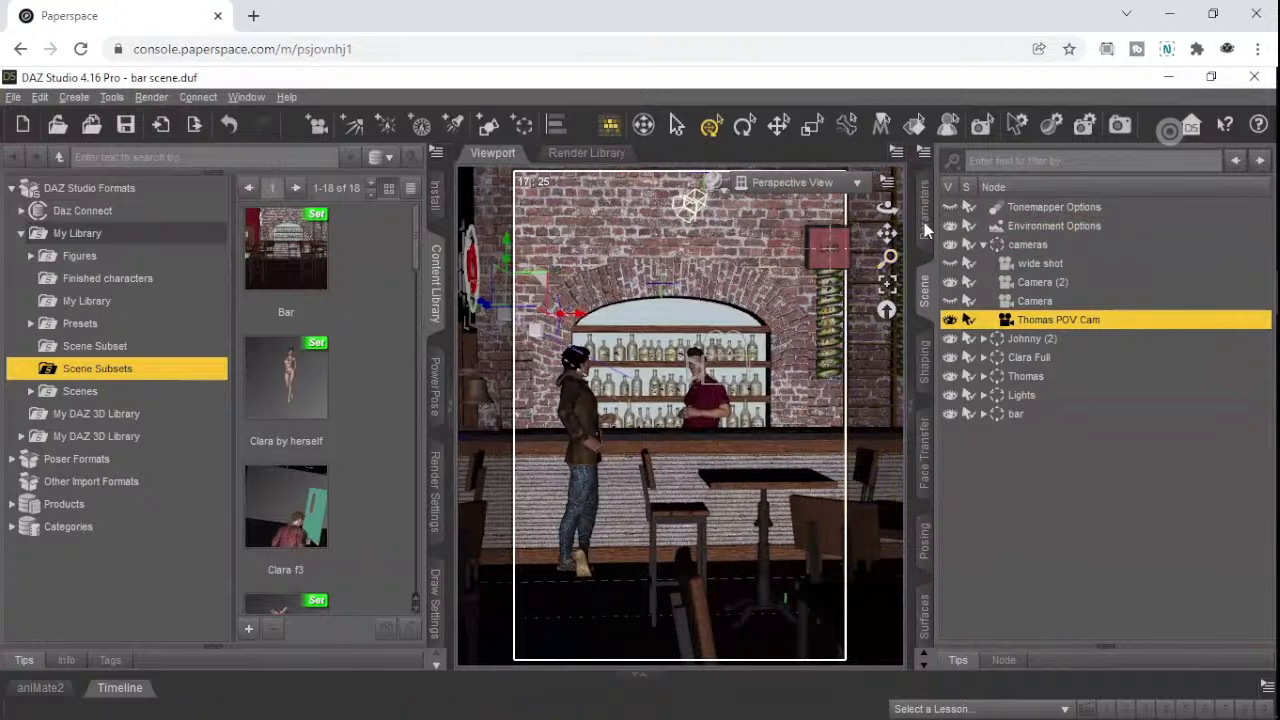
- Move Thomas POV Cam towards the bar, with X Translate at -158.05 and Z Translate at 204.03
{"action": "left_click", "coordinate": [924, 222]}
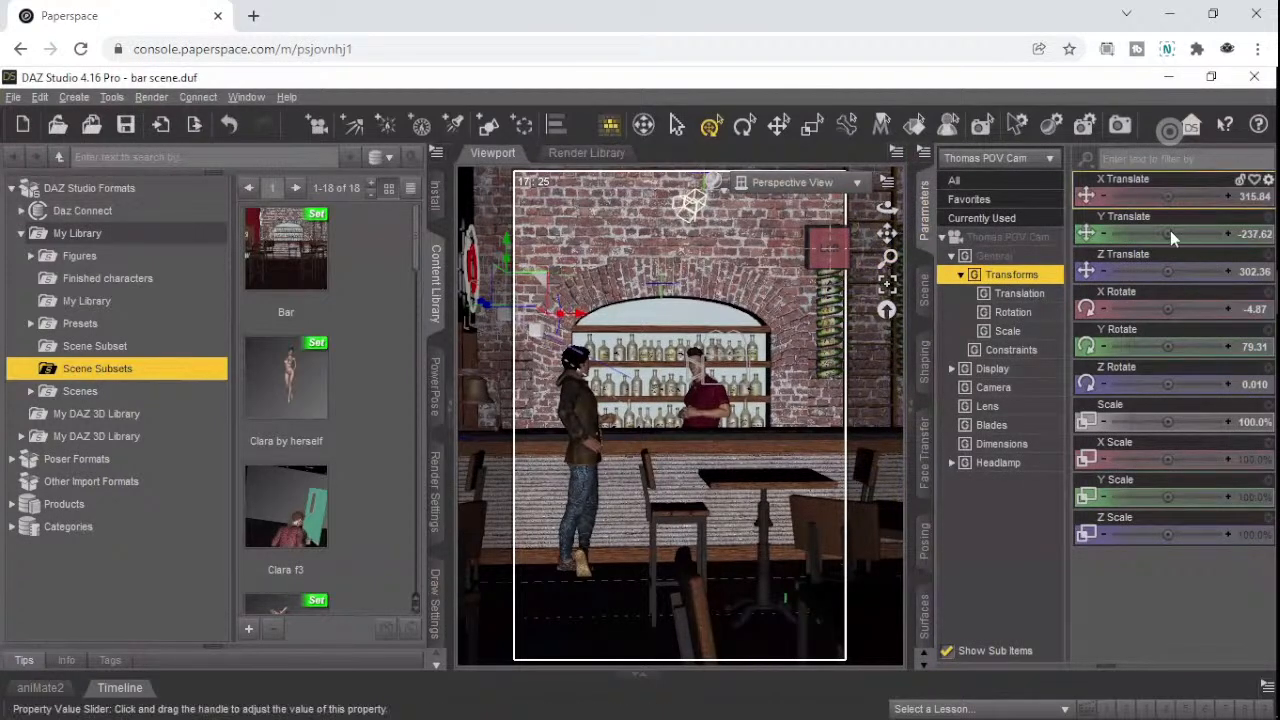
{"action": "left_click_drag", "start_coordinate": [1154, 193], "coordinate": [875, 251]}
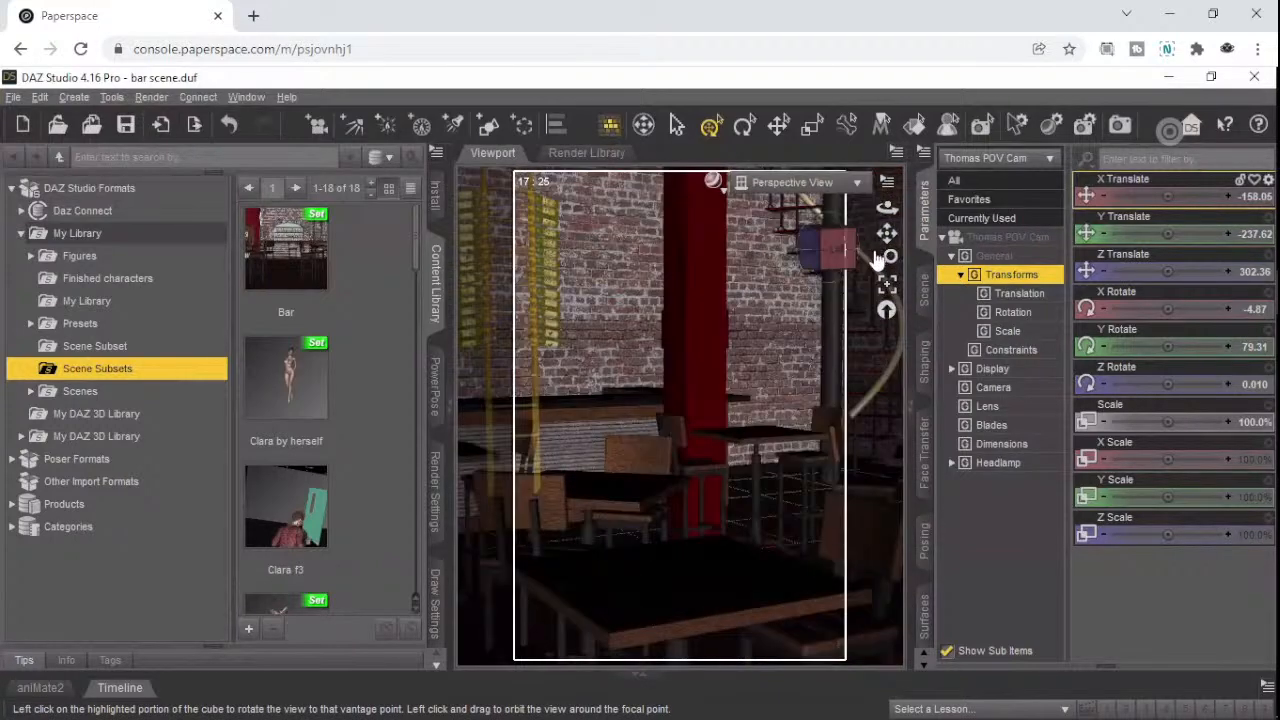
{"action": "left_click_drag", "start_coordinate": [877, 259], "coordinate": [845, 256]}
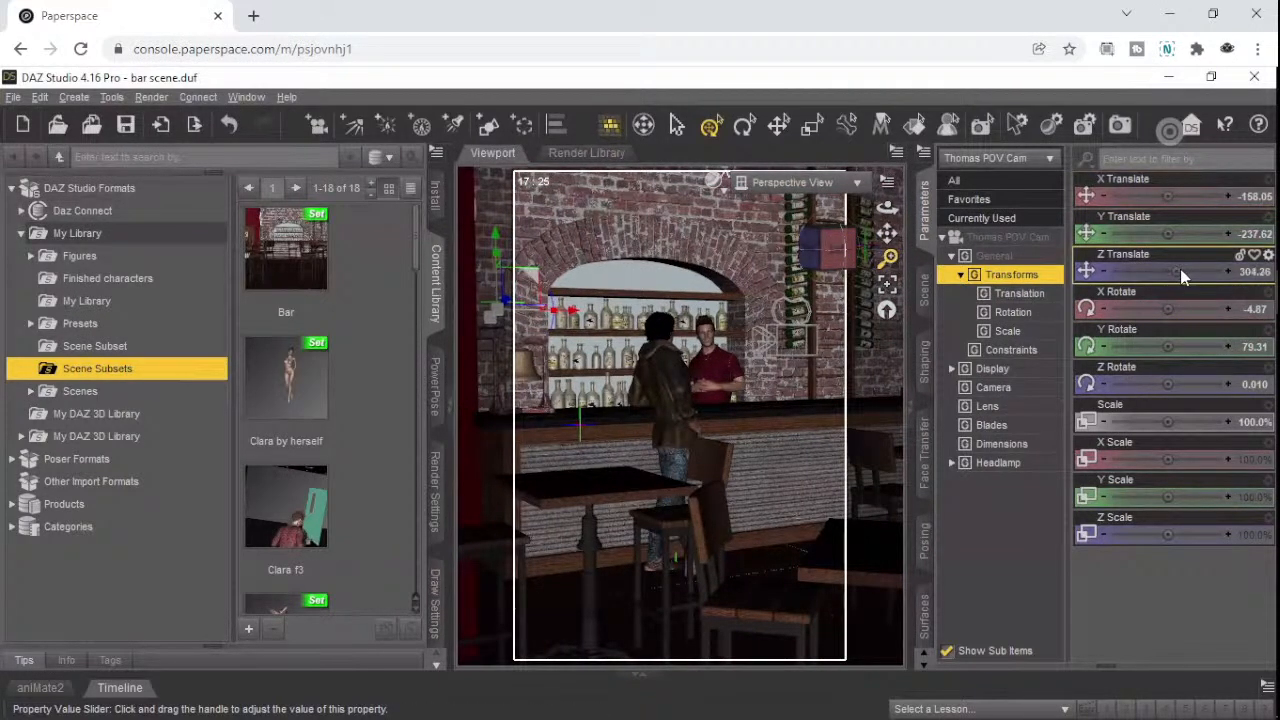
{"action": "mouse_move", "coordinate": [1181, 276]}
{"action": "left_mouse_down"}
{"action": "mouse_move", "coordinate": [1118, 271]}
{"action": "mouse_move", "coordinate": [1137, 287]}
{"action": "mouse_move", "coordinate": [1157, 279]}
{"action": "left_mouse_up"}
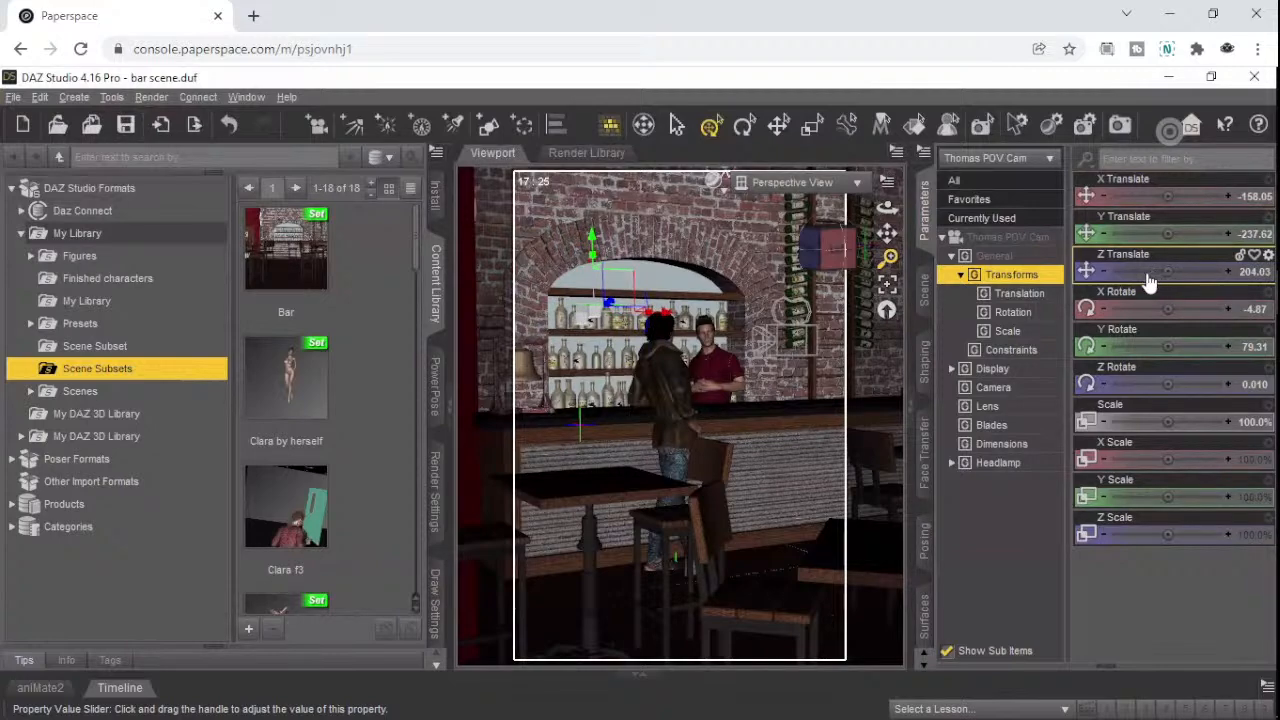
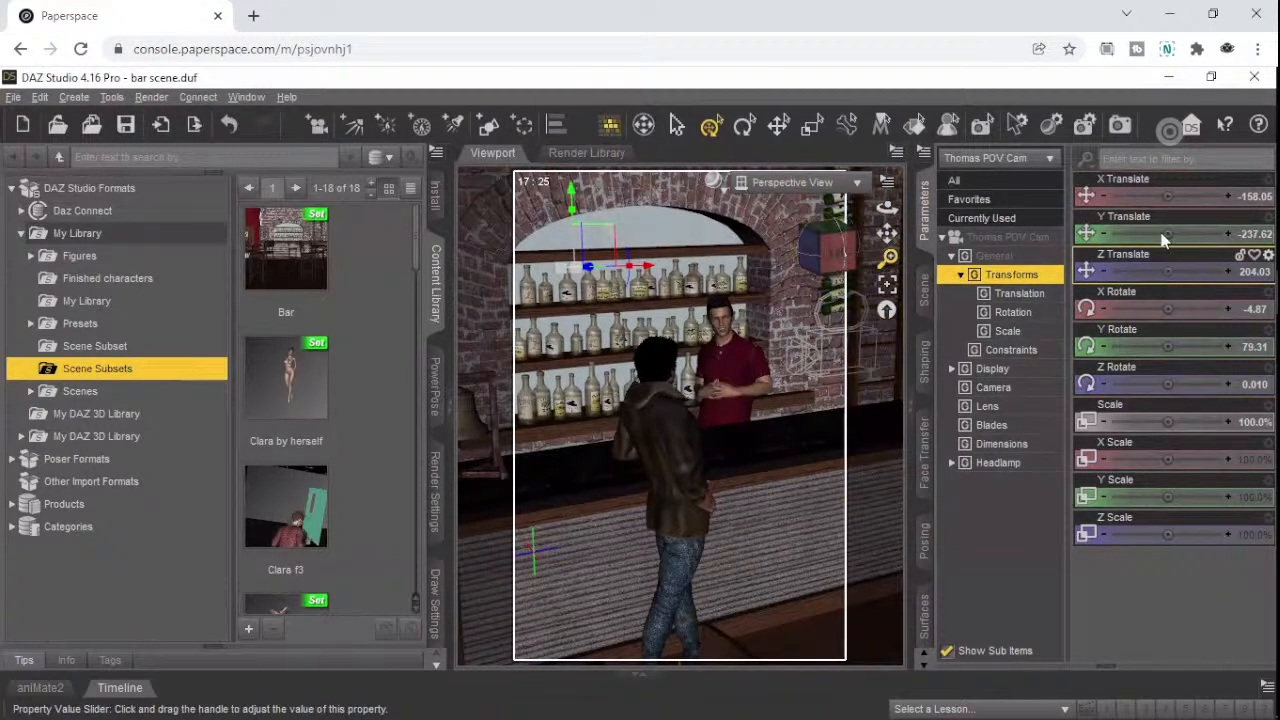
- Move Thomas POV Cam to X Translate -93.45, Y Translate -307.24 and Z Translate 90.28
{"action": "left_click_drag", "start_coordinate": [1167, 232], "coordinate": [1122, 241]}
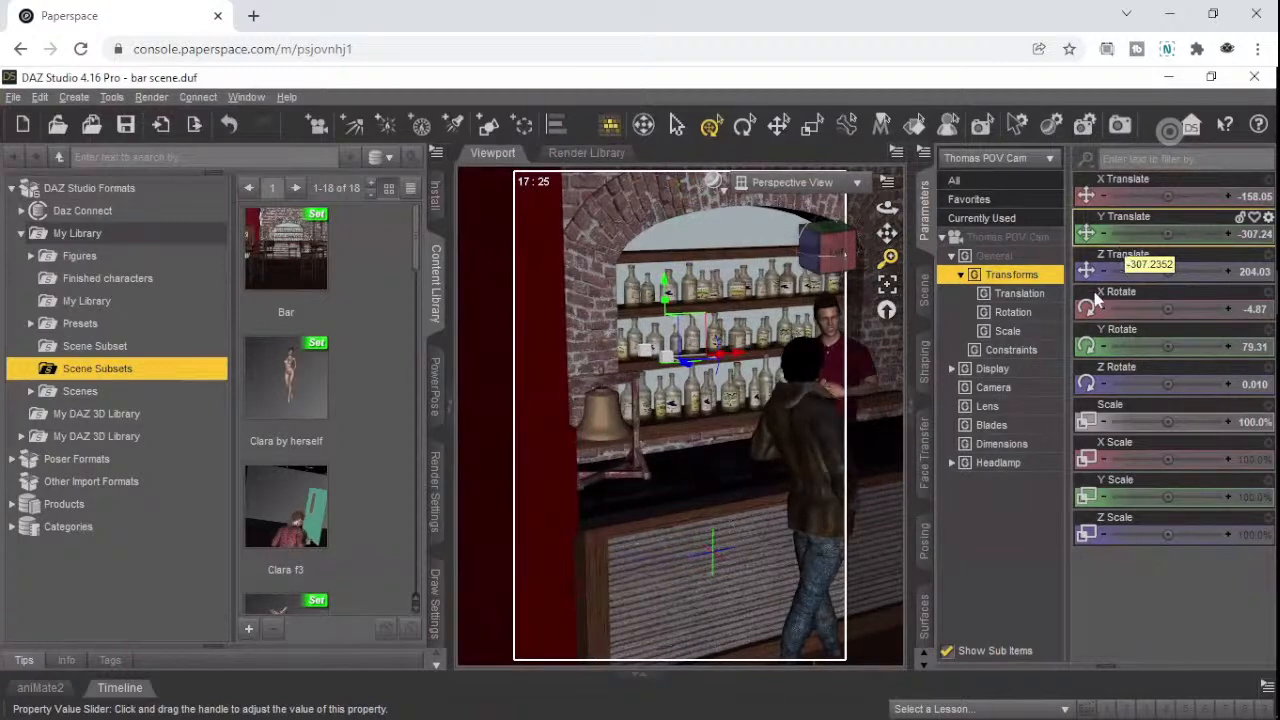
{"action": "left_click_drag", "start_coordinate": [1167, 270], "coordinate": [1115, 266]}
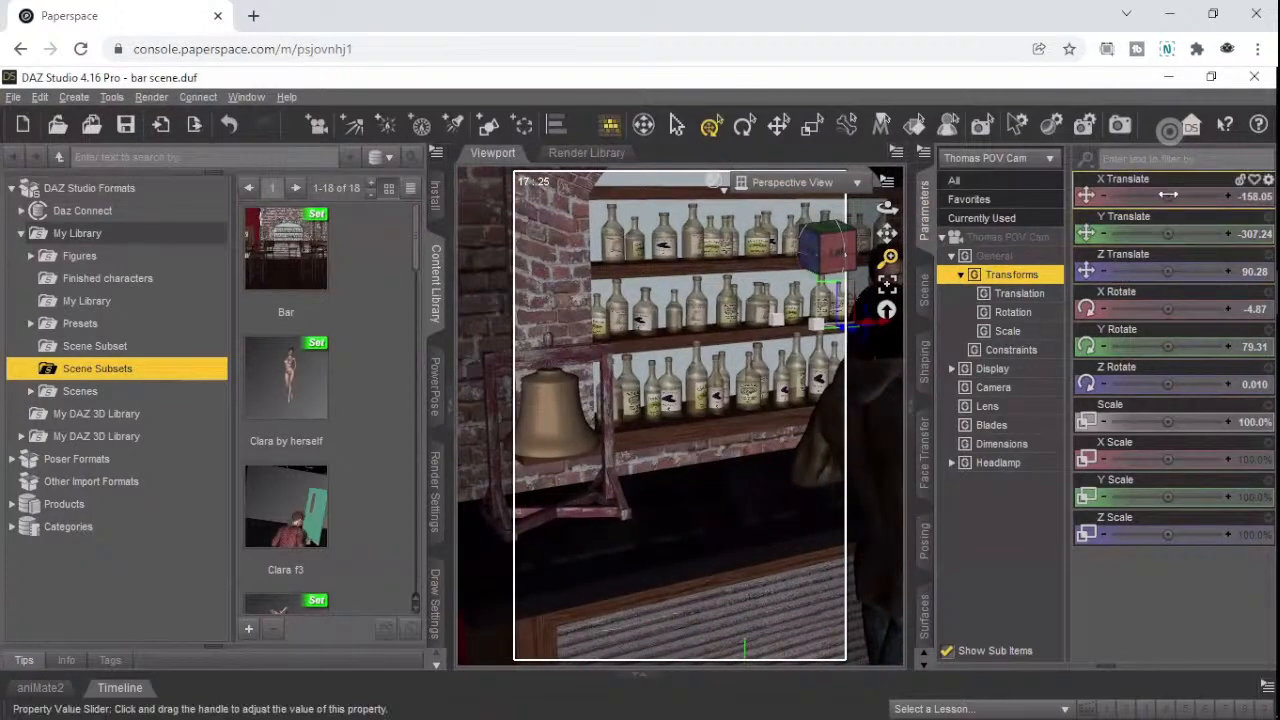
{"action": "left_click_drag", "start_coordinate": [1150, 195], "coordinate": [1232, 199]}
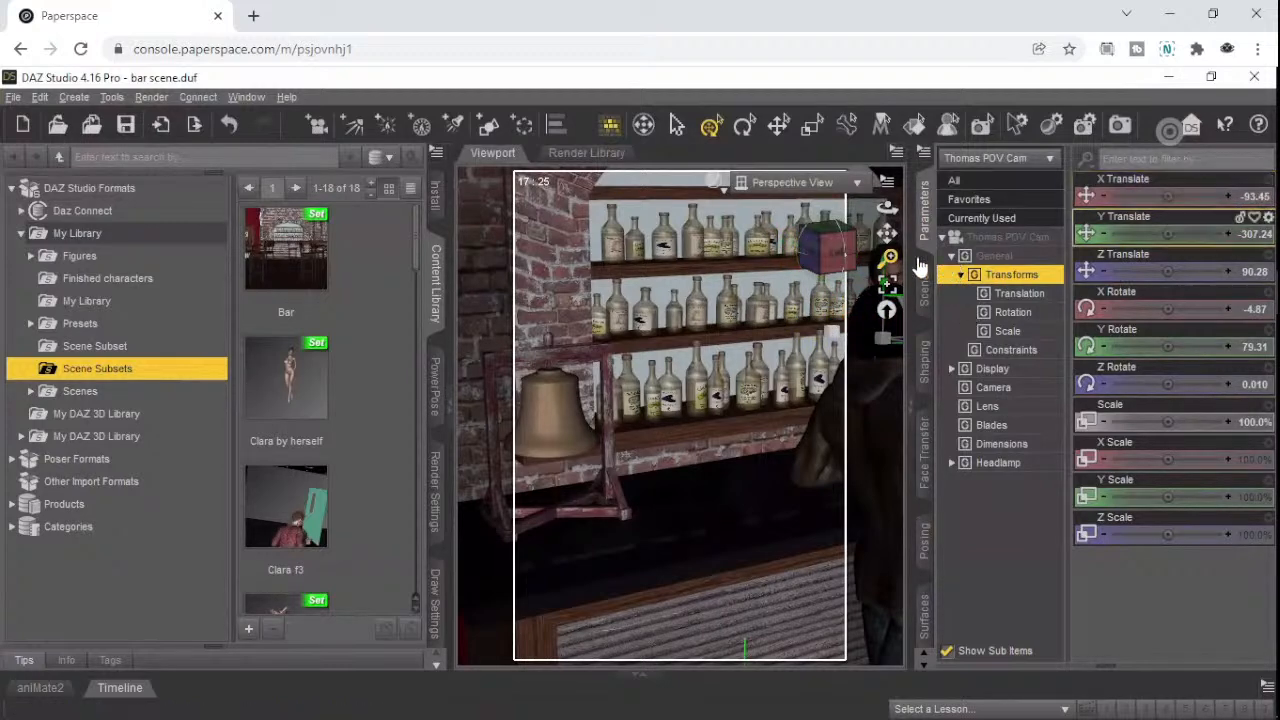
- Shift Thomas POV Cam over the bar counter in front of Thomas, with X Translate at 74.59 and Z Translate at 155.25
{"action": "mouse_move", "coordinate": [808, 256]}
{"action": "left_mouse_down"}
{"action": "mouse_move", "coordinate": [862, 248]}
{"action": "mouse_move", "coordinate": [829, 266]}
{"action": "left_mouse_up"}
{"action": "left_click", "coordinate": [829, 265]}
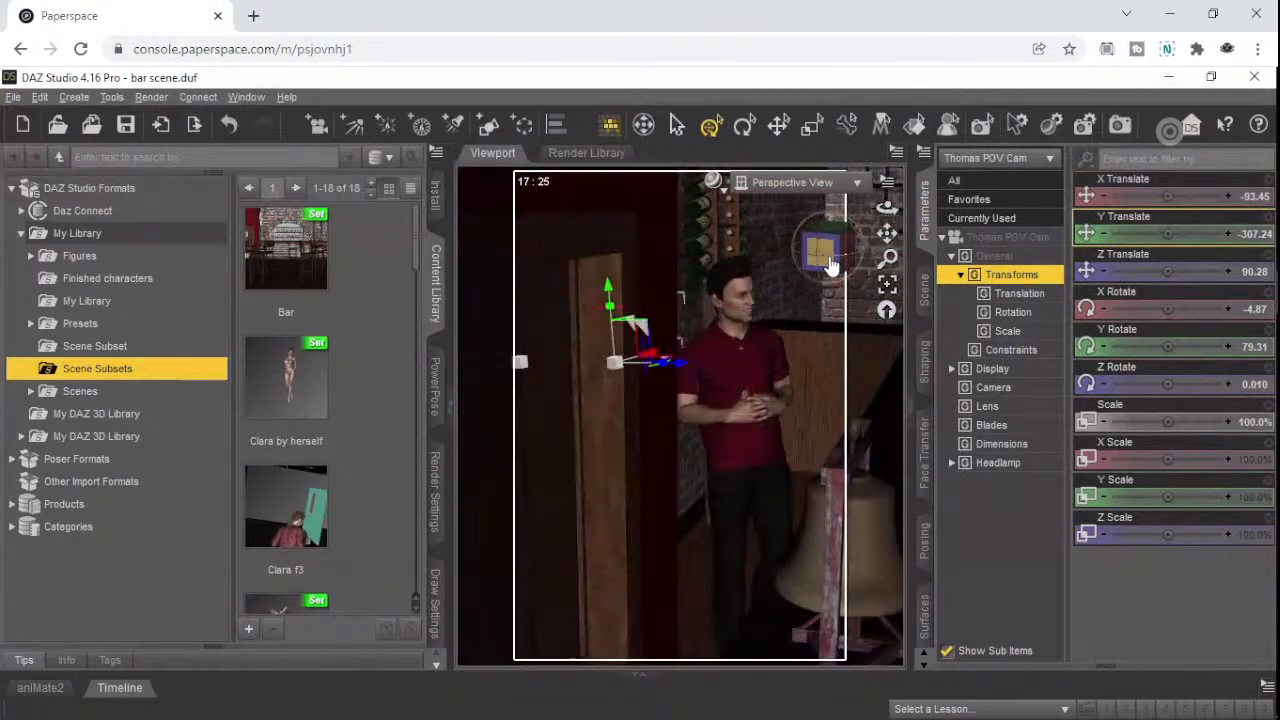
{"action": "left_click_drag", "start_coordinate": [832, 265], "coordinate": [832, 265]}
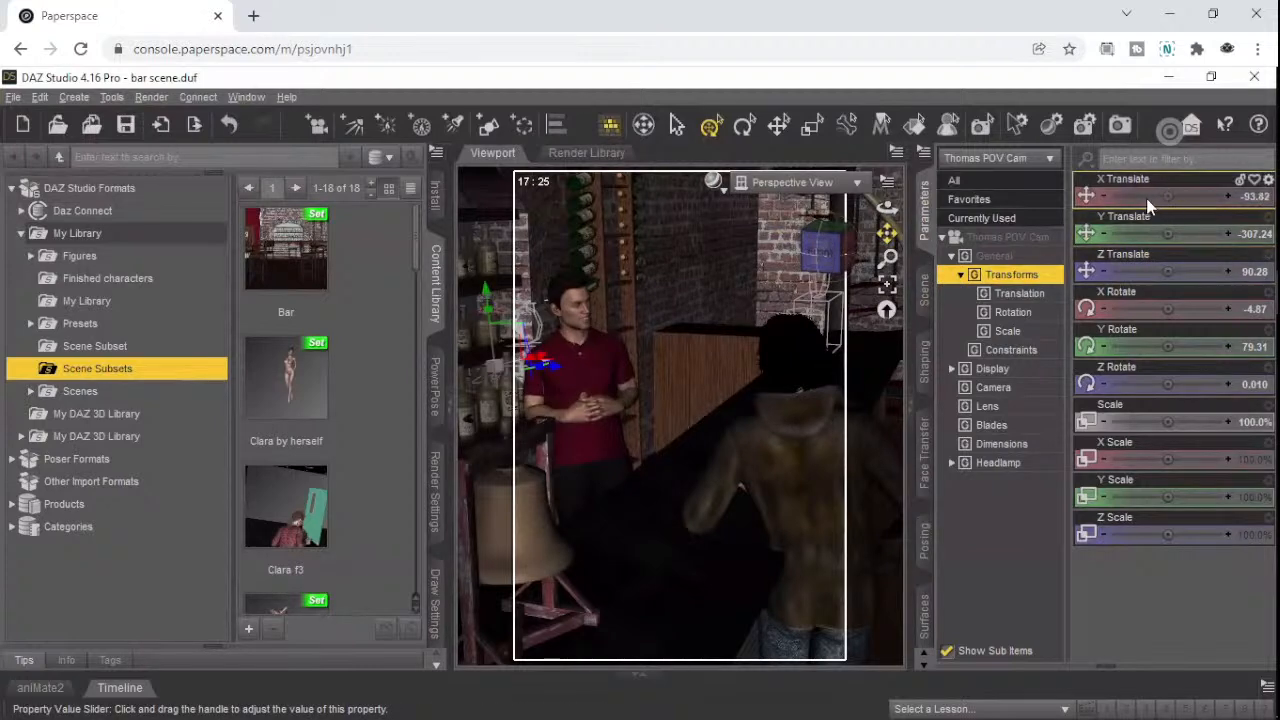
{"action": "left_click_drag", "start_coordinate": [1148, 206], "coordinate": [1228, 207]}
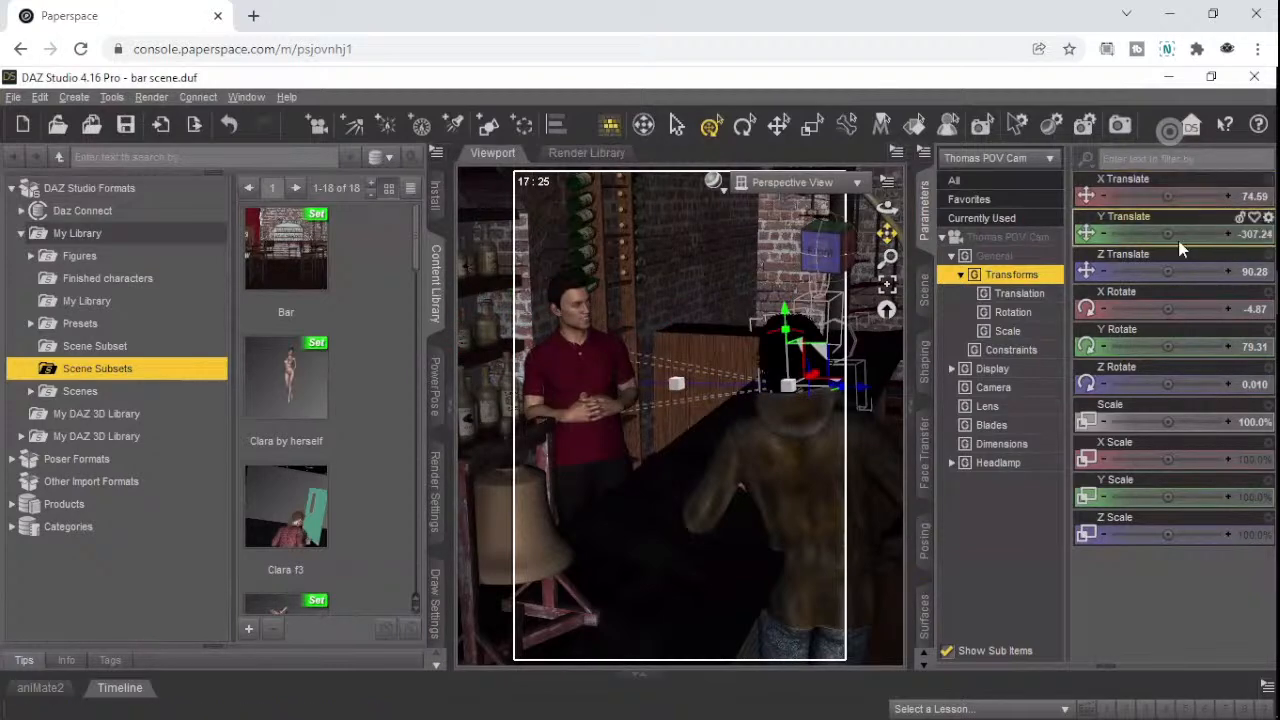
{"action": "key", "text": "Up"}
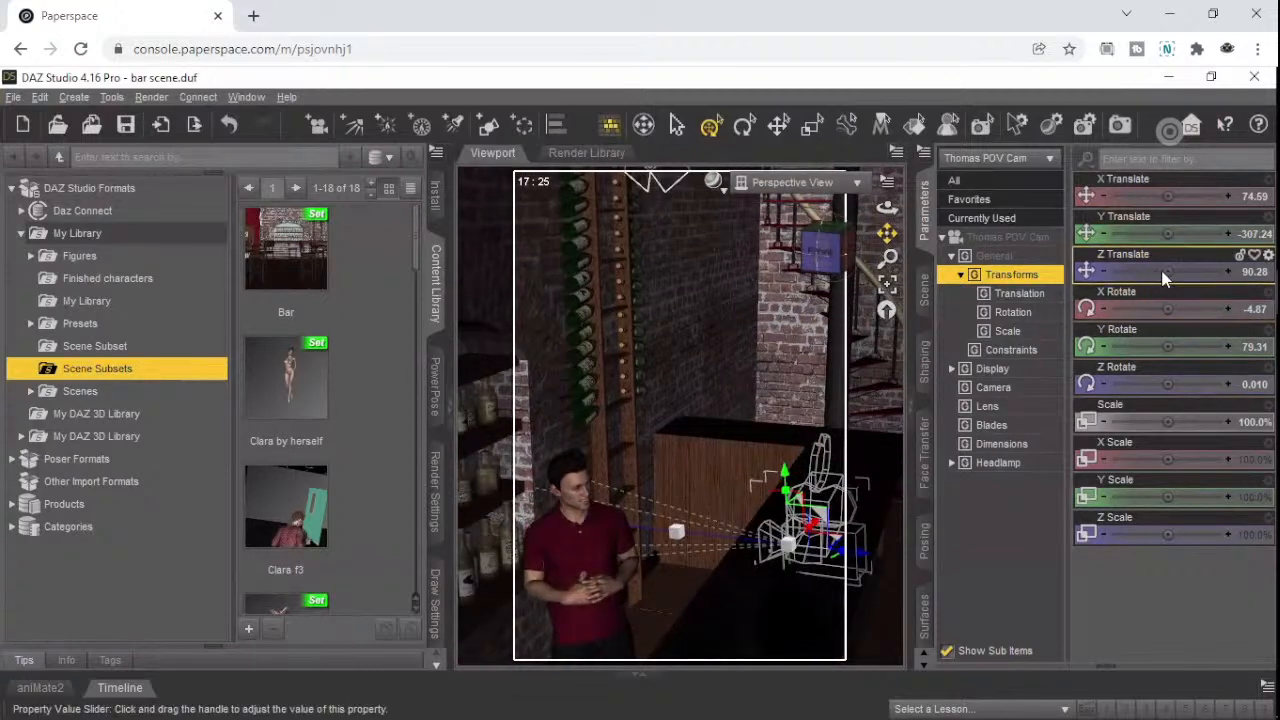
{"action": "mouse_move", "coordinate": [1163, 272]}
{"action": "left_mouse_down"}
{"action": "mouse_move", "coordinate": [1150, 271]}
{"action": "mouse_move", "coordinate": [1188, 269]}
{"action": "mouse_move", "coordinate": [1165, 281]}
{"action": "left_mouse_up"}
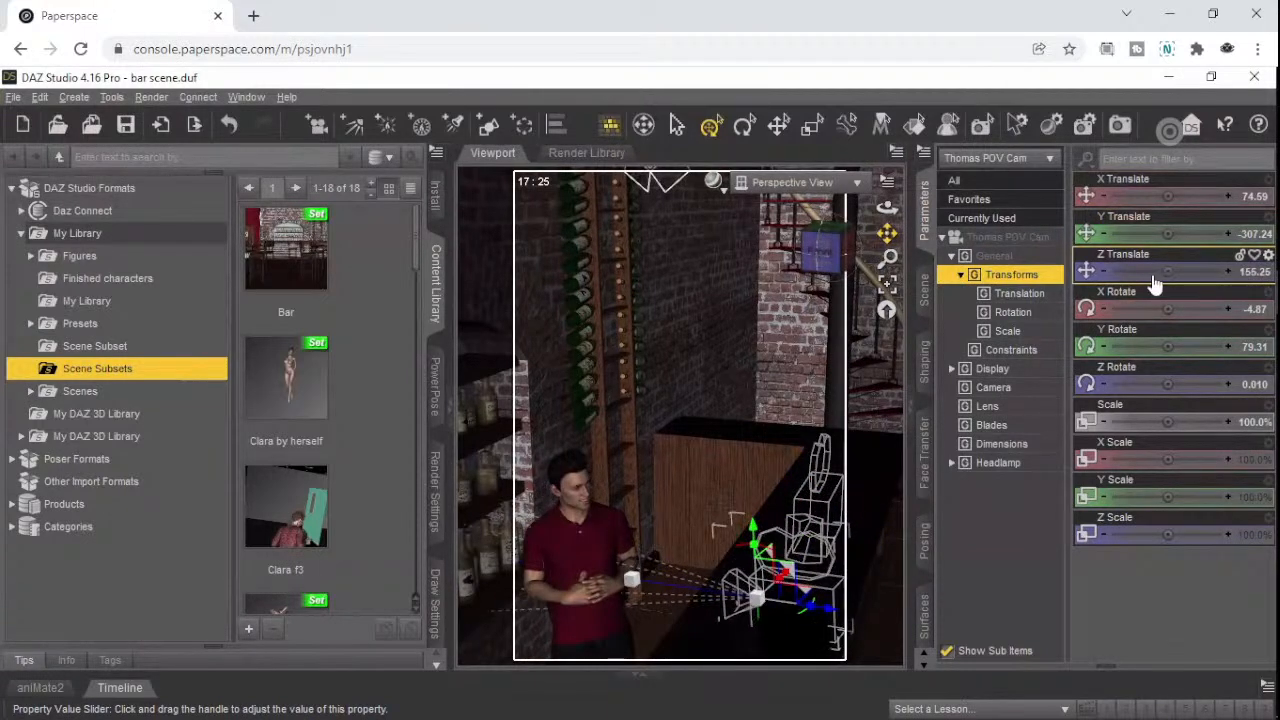
{"action": "mouse_move", "coordinate": [1153, 285]}
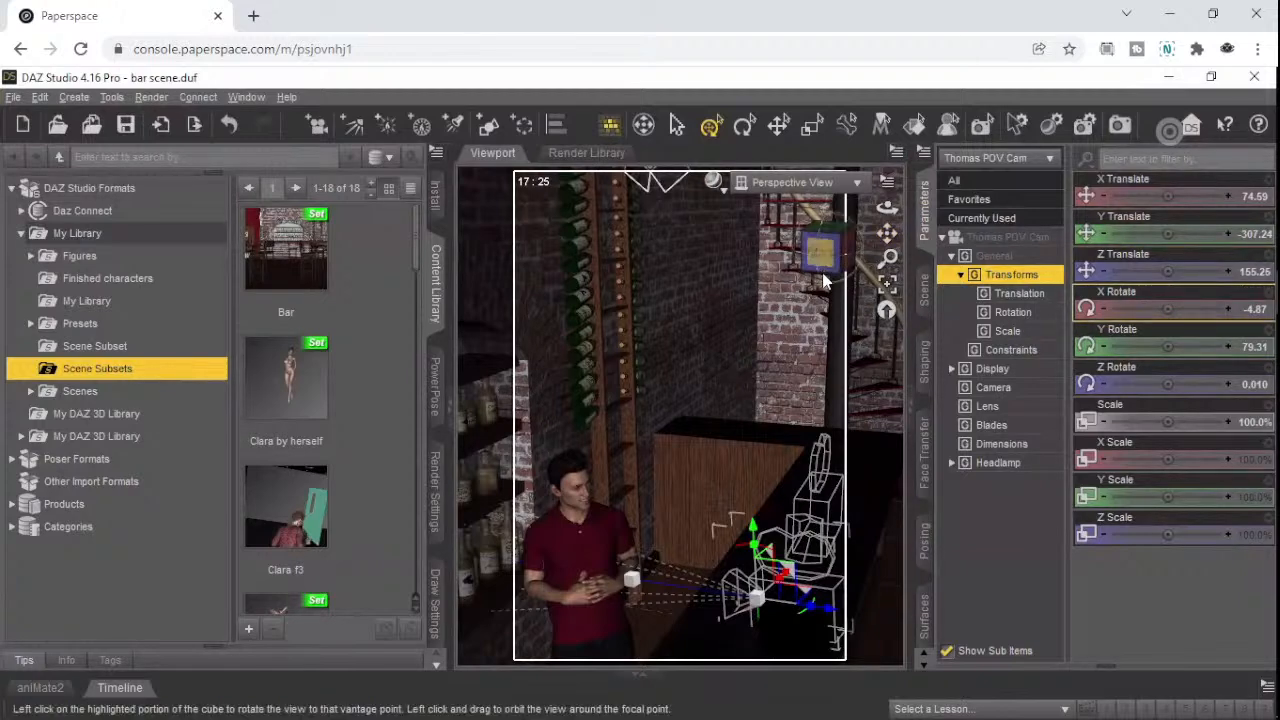
- Raise Thomas POV Cam to Y Translate -291.61 and move it along the counter to Z Translate 226.47
{"action": "left_click_drag", "start_coordinate": [826, 252], "coordinate": [822, 288]}
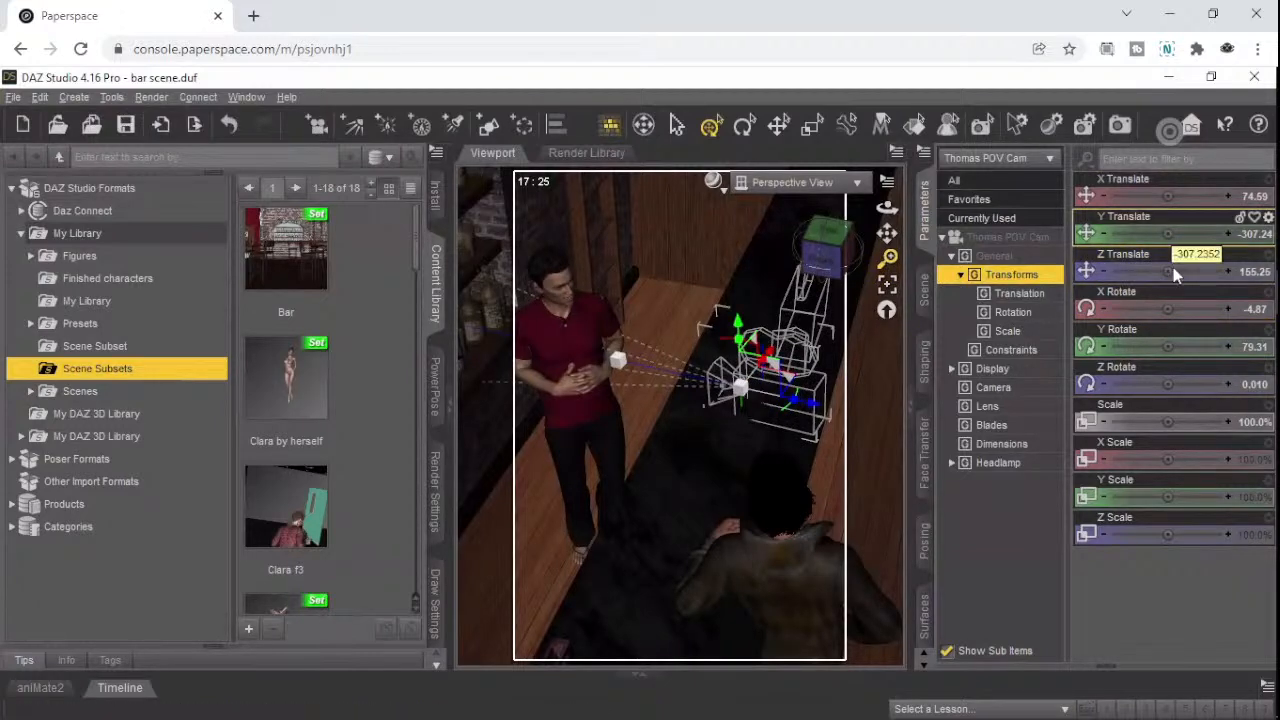
{"action": "left_click_drag", "start_coordinate": [1184, 267], "coordinate": [1181, 234]}
{"action": "mouse_move", "coordinate": [1175, 277]}
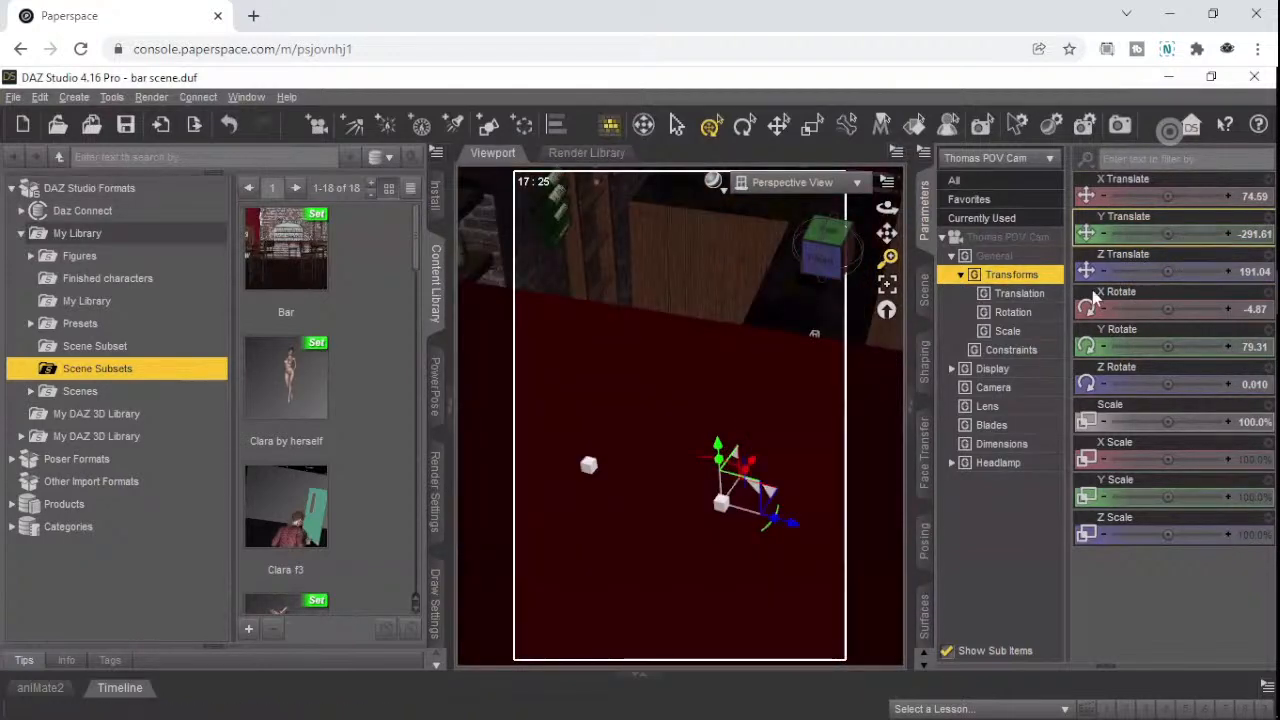
{"action": "left_click_drag", "start_coordinate": [836, 252], "coordinate": [843, 276]}
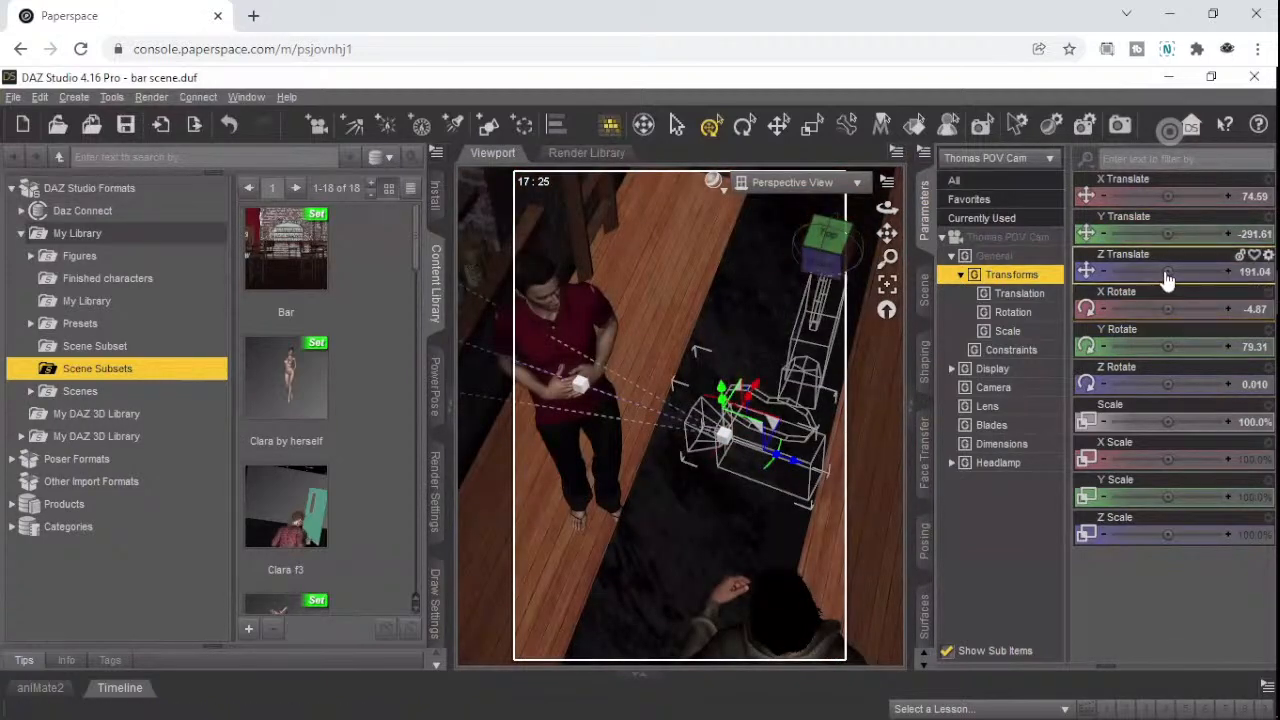
{"action": "left_click_drag", "start_coordinate": [1168, 271], "coordinate": [1184, 271]}
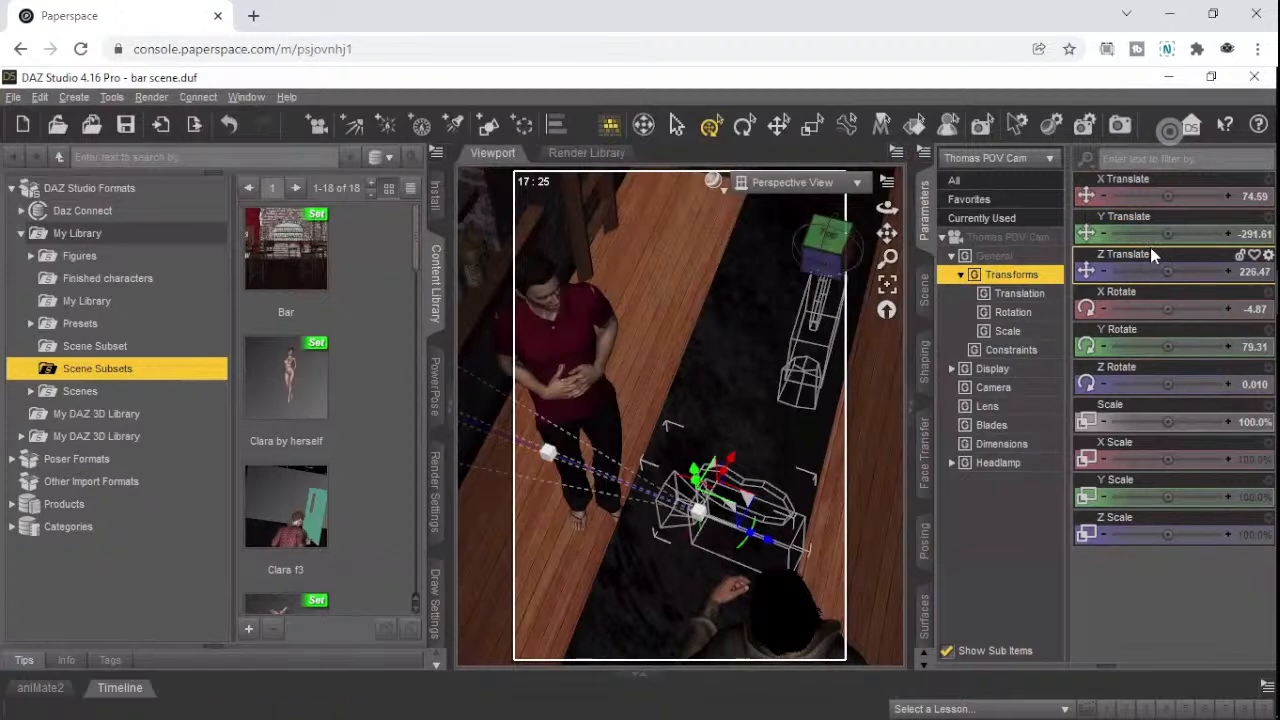
{"action": "mouse_move", "coordinate": [1151, 252]}
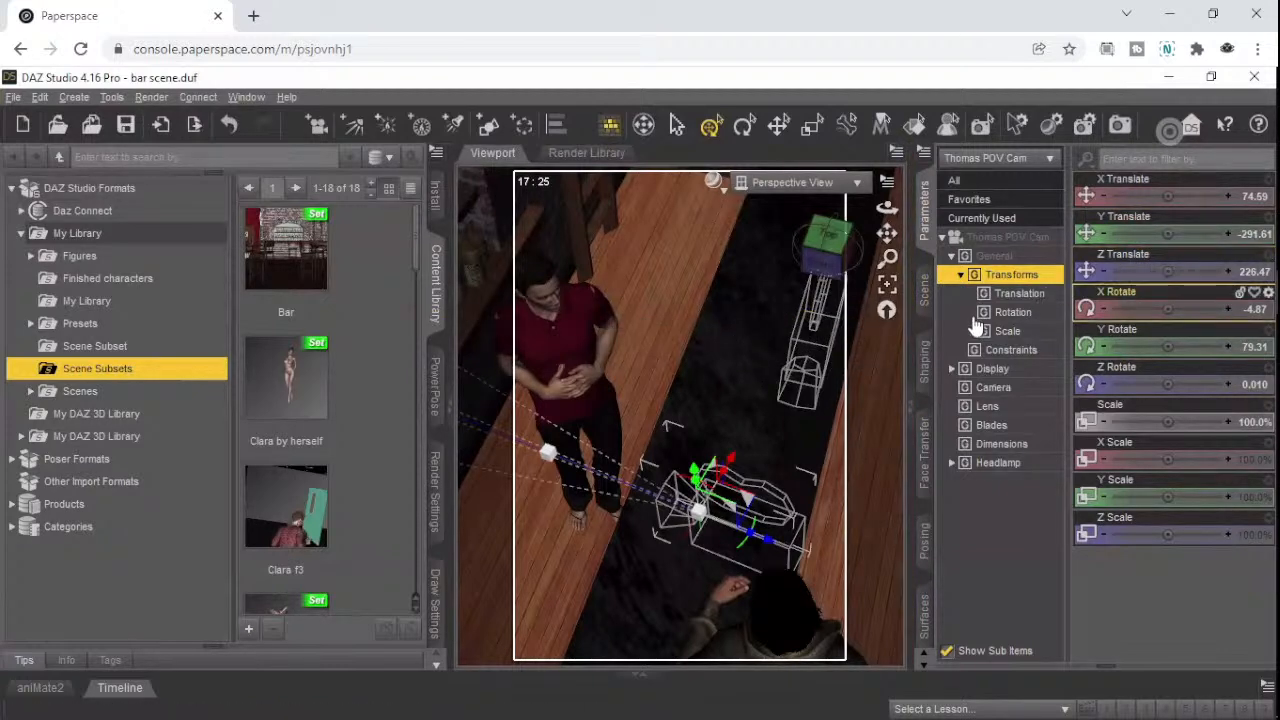
- Select the Clara Full group in the scene list and frame it in the viewport with the surrounding floor in view
{"action": "left_click", "coordinate": [927, 295]}
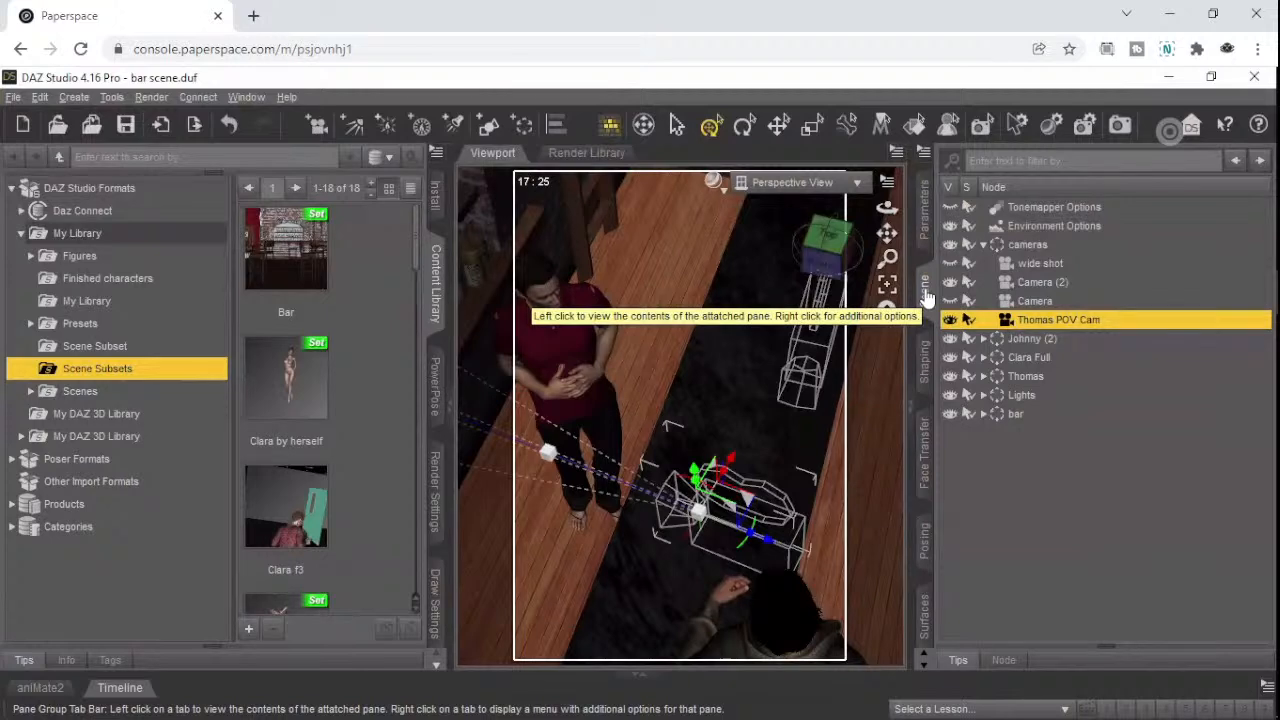
{"action": "left_click", "coordinate": [1028, 360]}
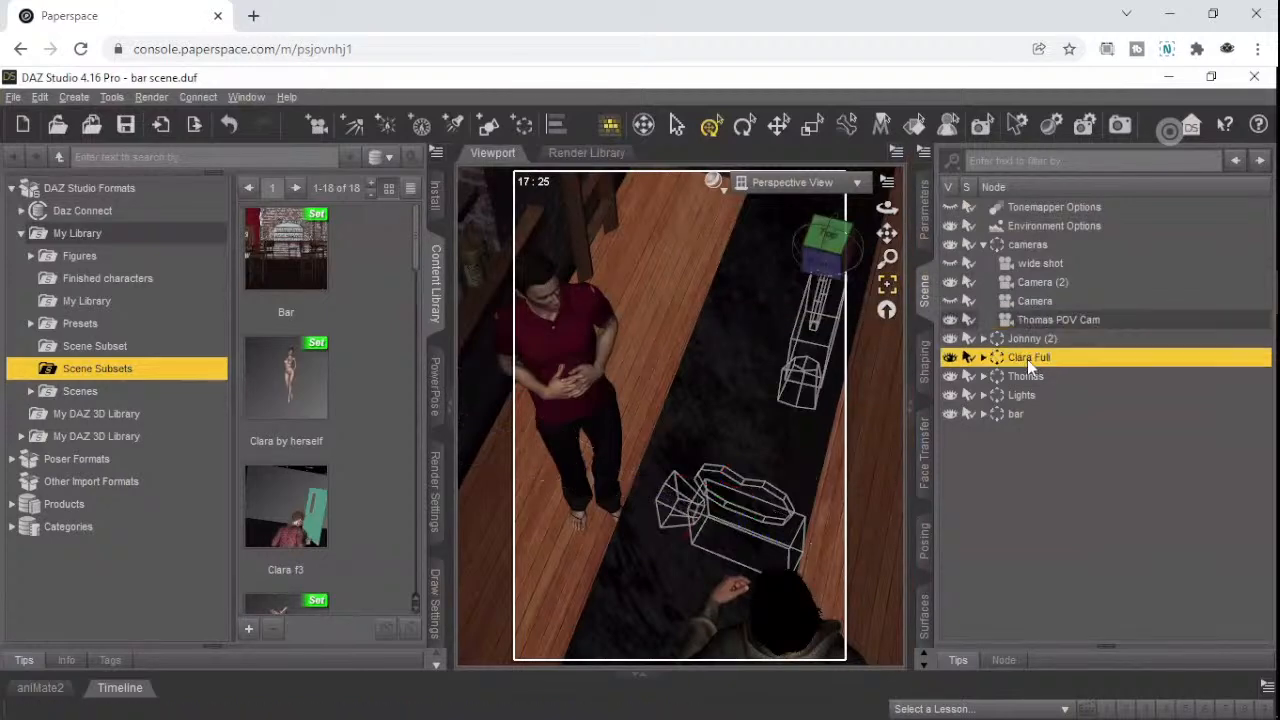
{"action": "left_click", "coordinate": [887, 287]}
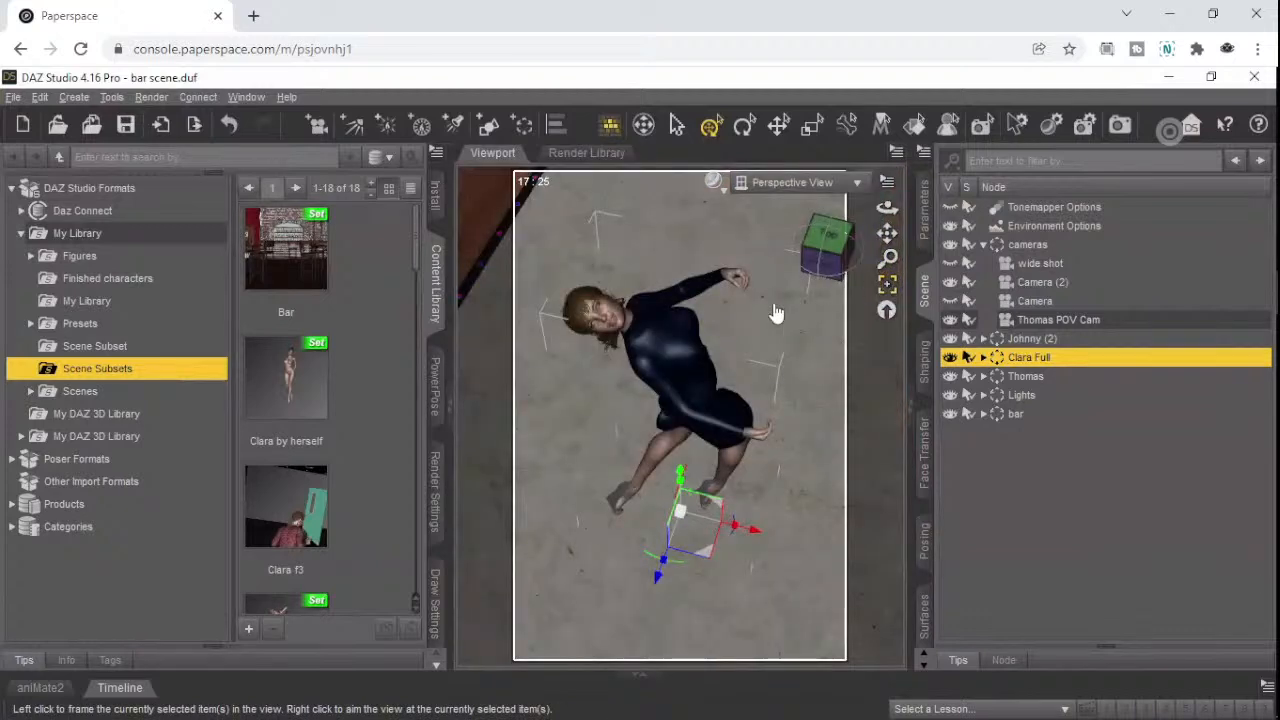
{"action": "scroll", "coordinate": [751, 322], "scroll_direction": "down", "scroll_amount": 3}
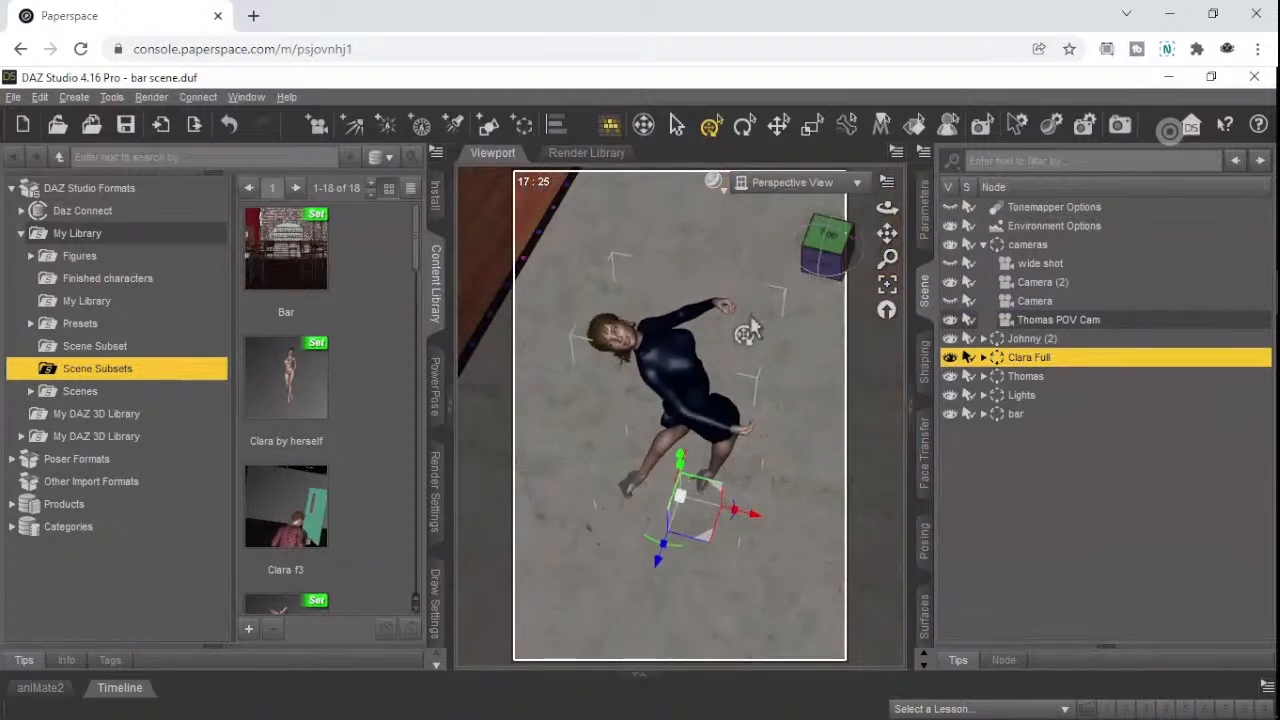
{"action": "scroll", "coordinate": [751, 325], "scroll_direction": "down", "scroll_amount": 5}
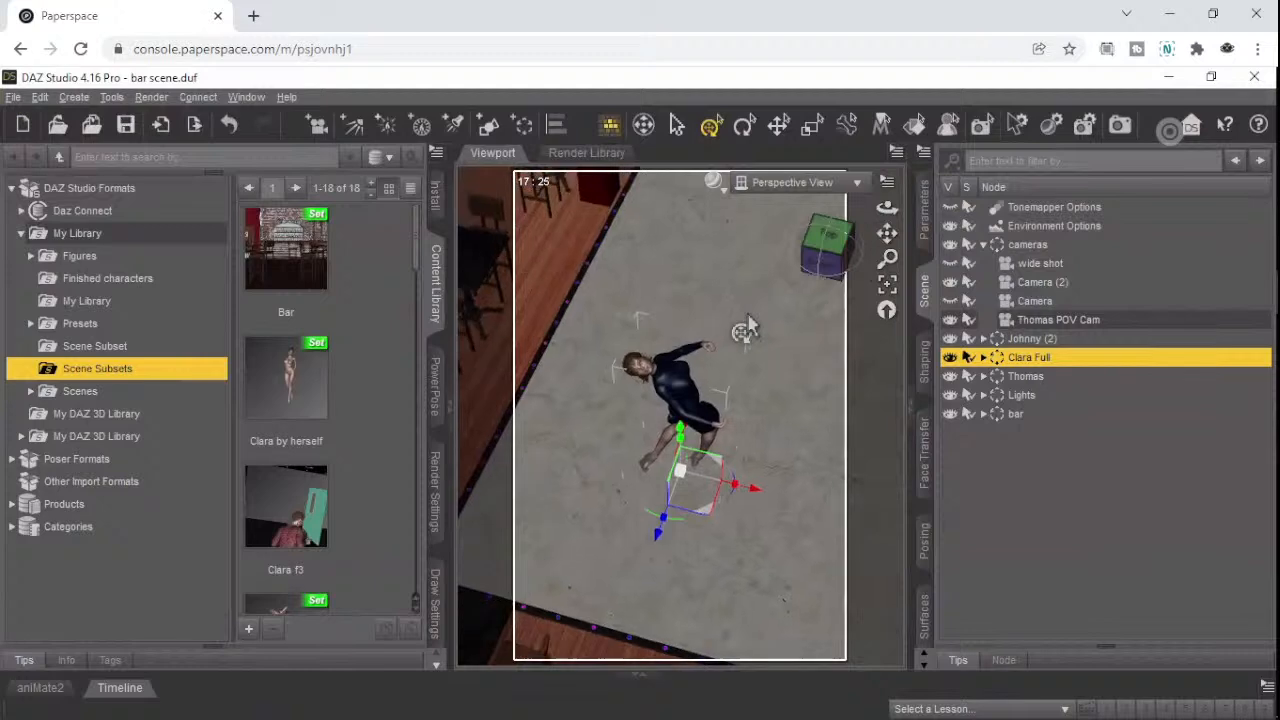
{"action": "scroll", "coordinate": [745, 328], "scroll_direction": "down", "scroll_amount": 4}
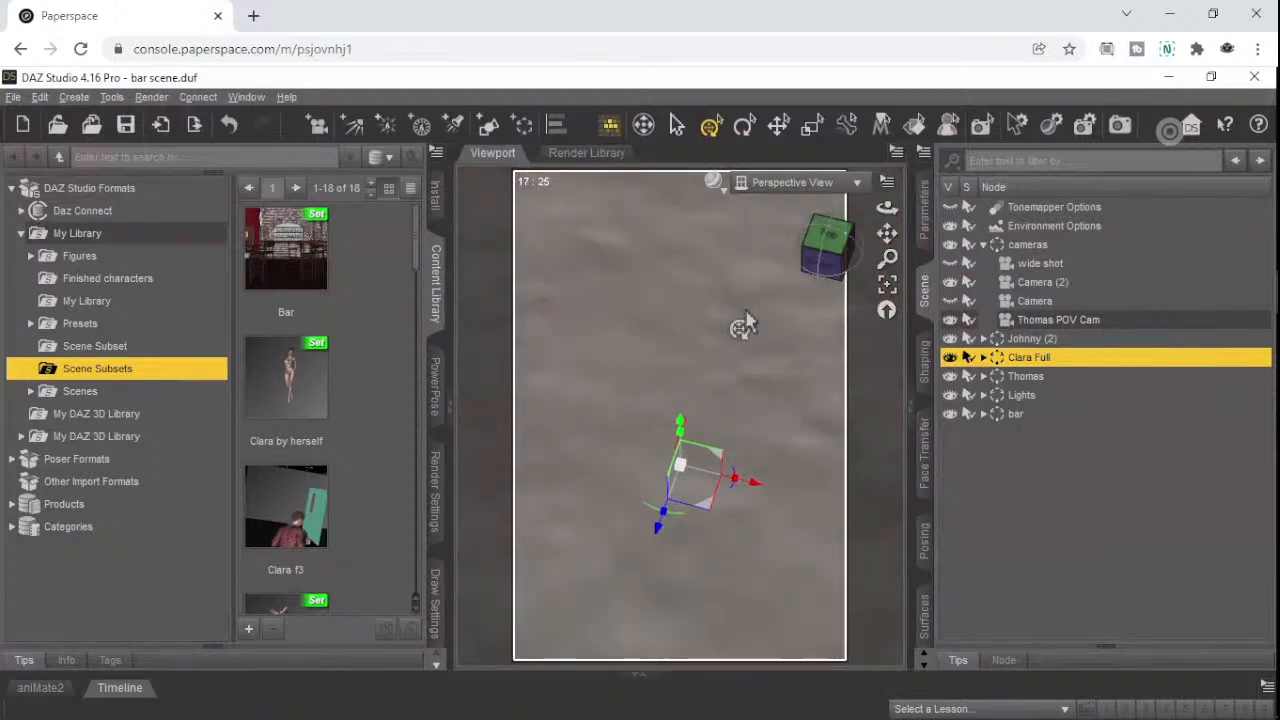
{"action": "scroll", "coordinate": [744, 328], "scroll_direction": "up", "scroll_amount": 2}
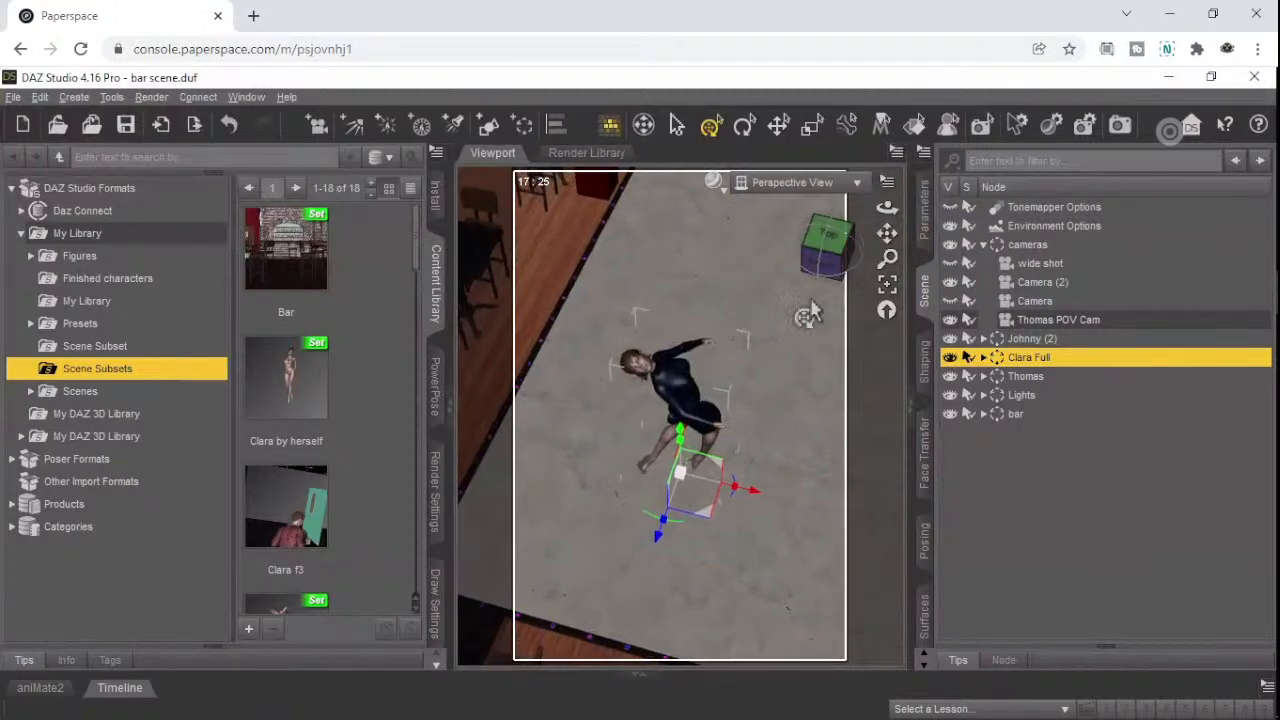
- Look through Thomas POV Cam and try rotating its view to different sides of the room
{"action": "left_click", "coordinate": [849, 184]}
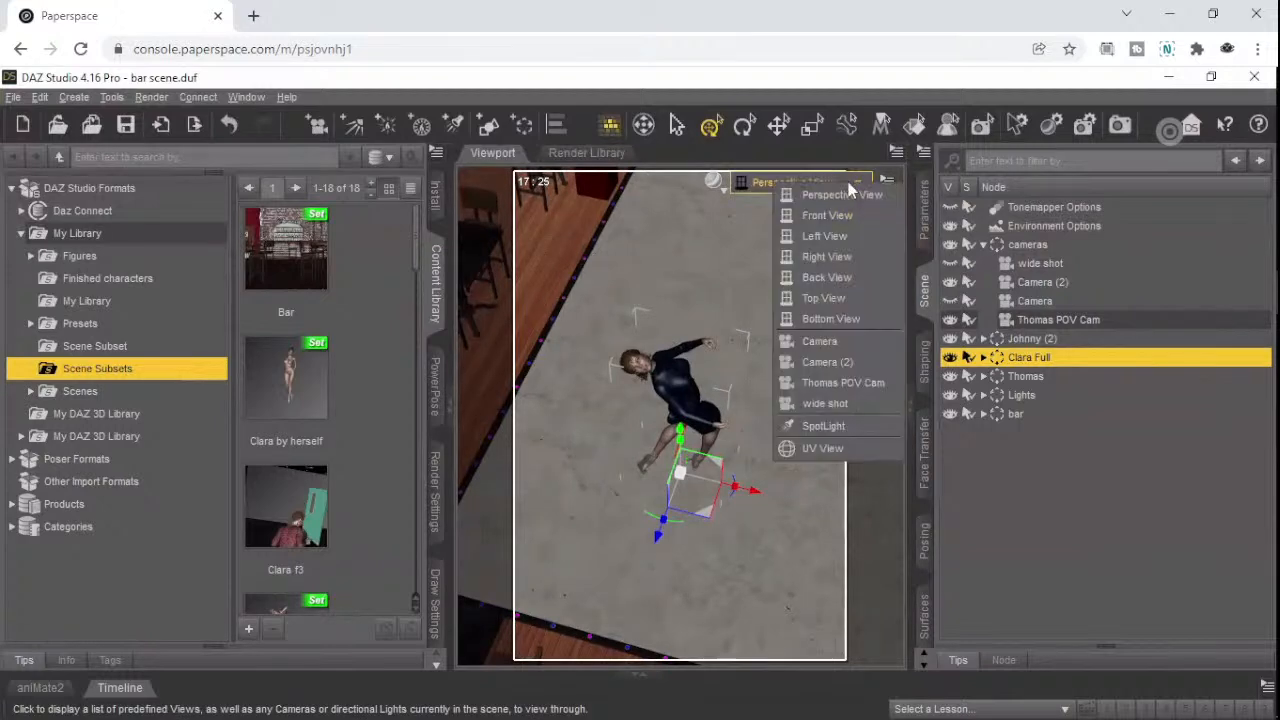
{"action": "left_click", "coordinate": [840, 383]}
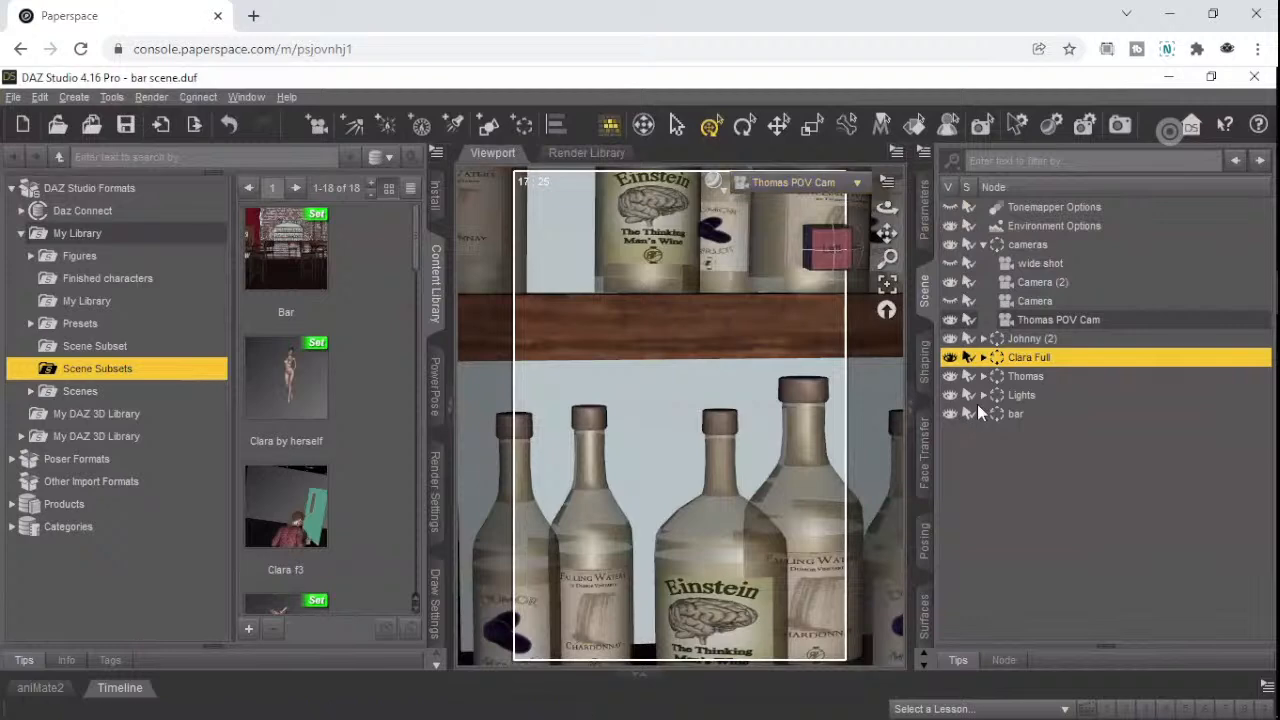
{"action": "left_click_drag", "start_coordinate": [829, 251], "coordinate": [850, 252]}
{"action": "left_click", "coordinate": [851, 253]}
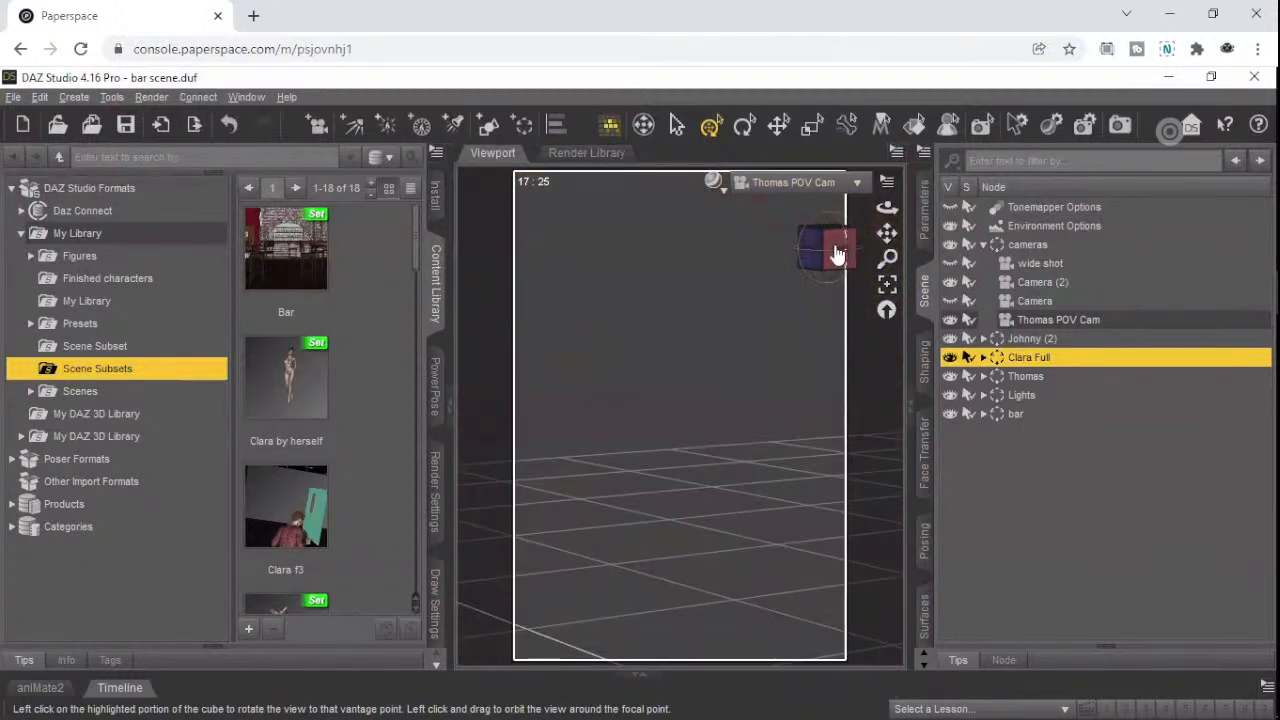
{"action": "left_click", "coordinate": [857, 255]}
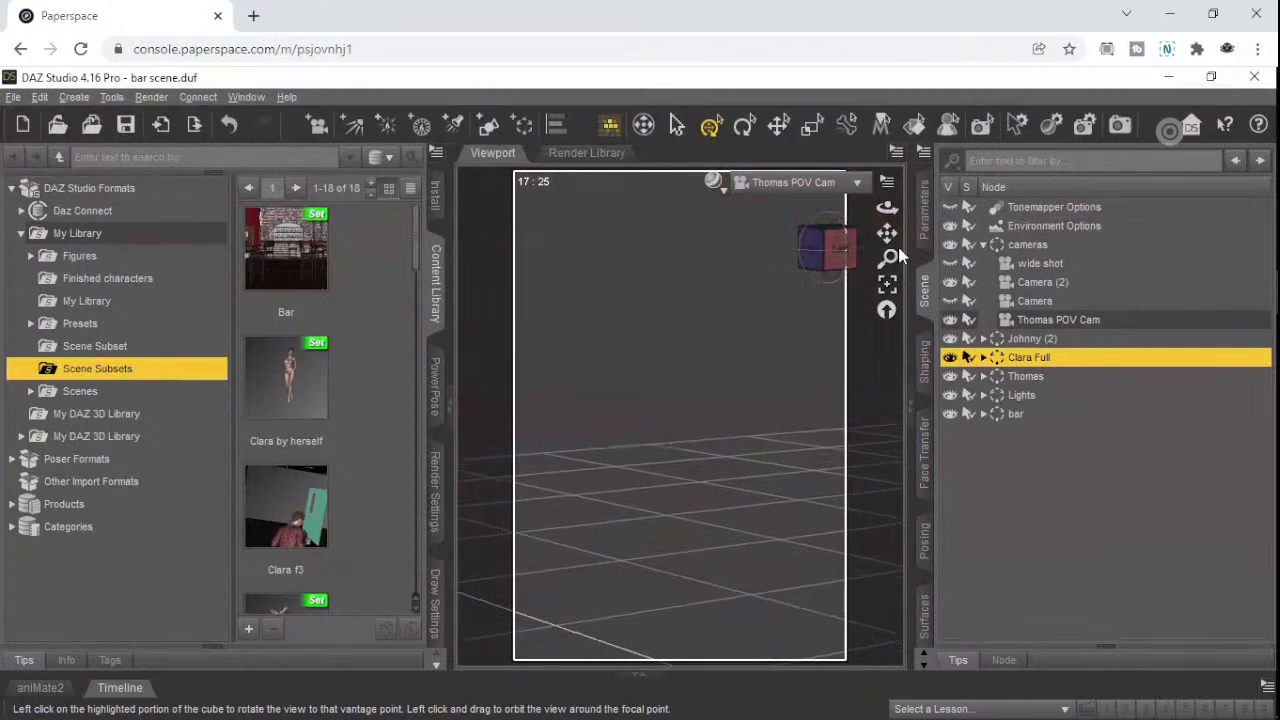
{"action": "left_click", "coordinate": [835, 256]}
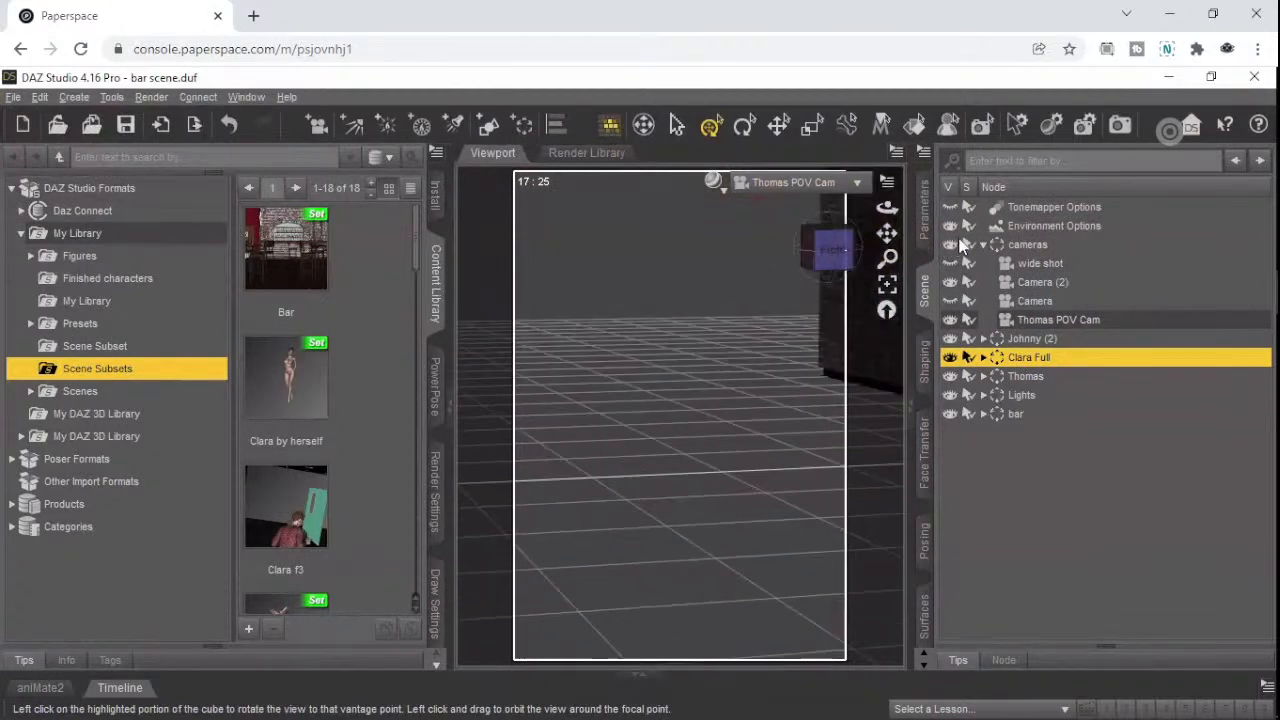
{"action": "left_click", "coordinate": [812, 255]}
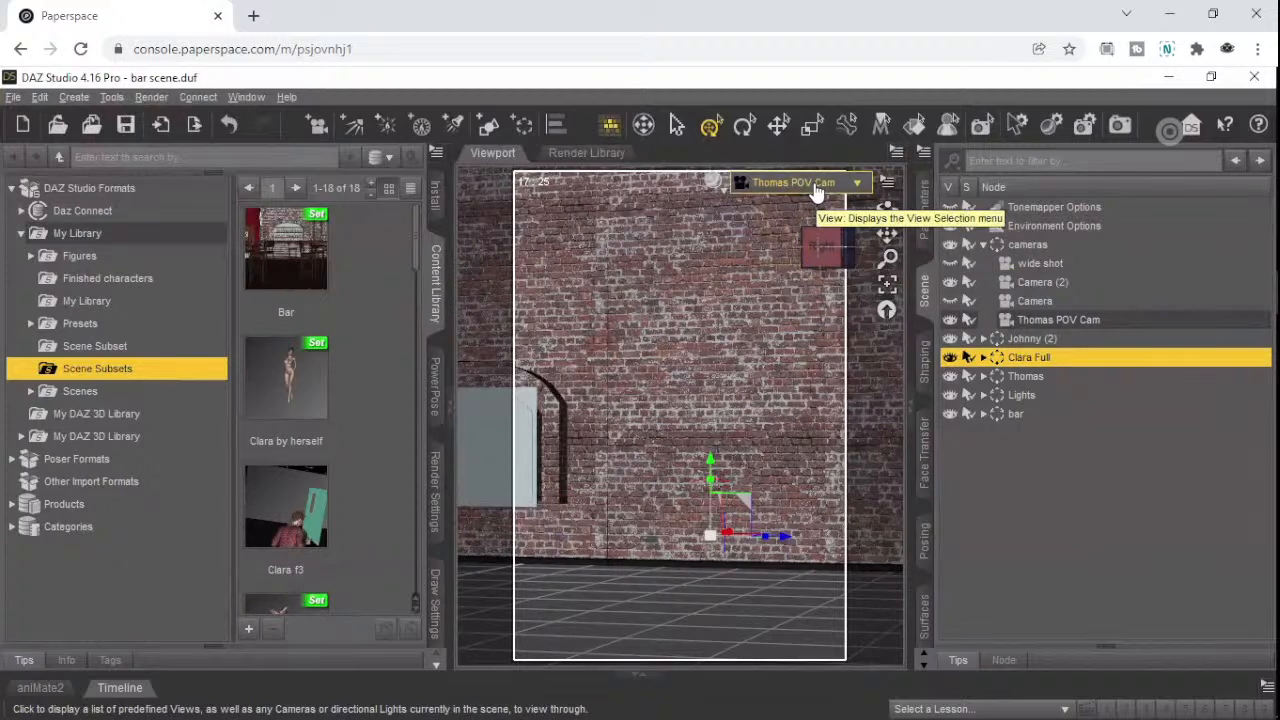
- Return the viewport to Perspective View and orbit around Clara until the bar is behind her
{"action": "left_click", "coordinate": [816, 191]}
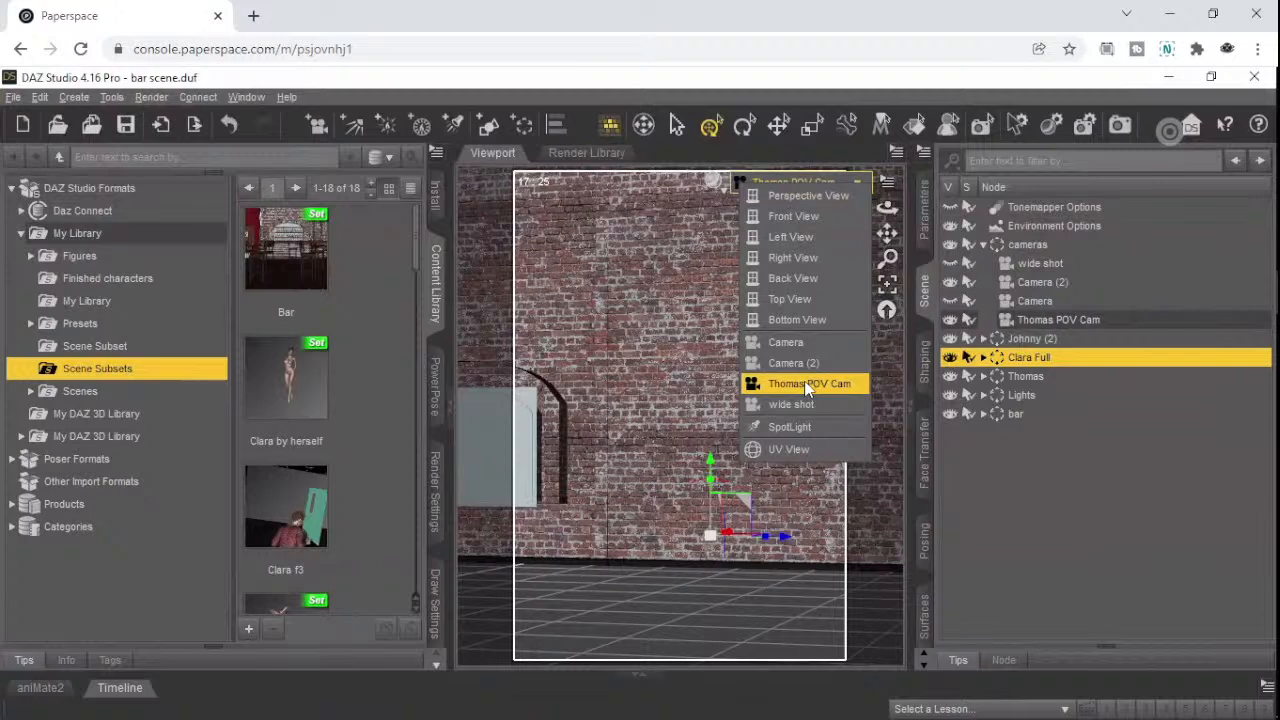
{"action": "left_click", "coordinate": [790, 195]}
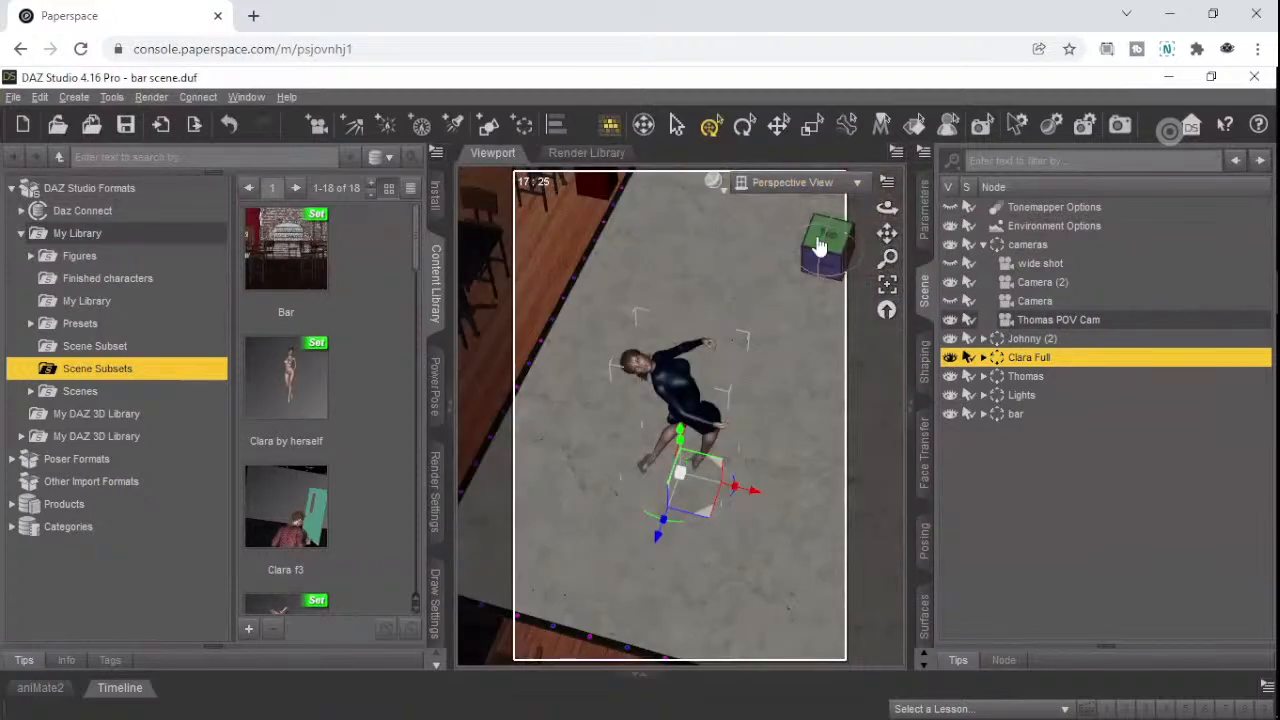
{"action": "left_click_drag", "start_coordinate": [826, 214], "coordinate": [805, 190]}
{"action": "left_click", "coordinate": [826, 240]}
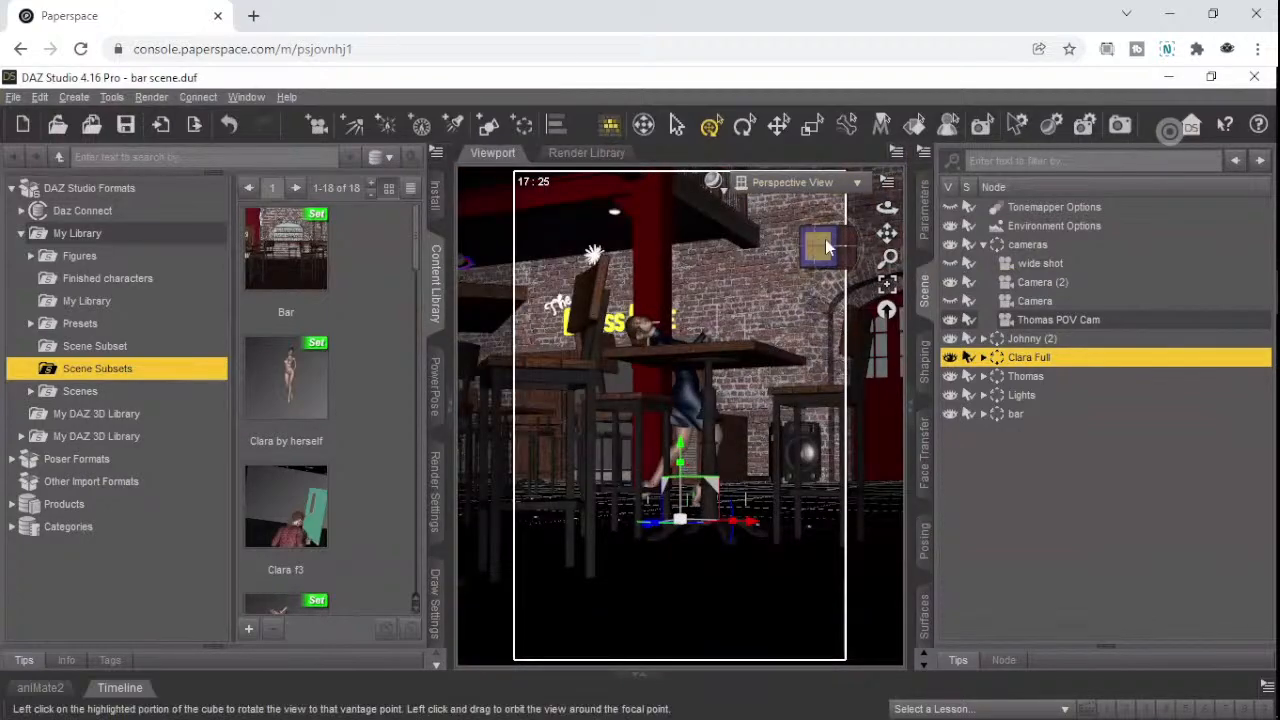
{"action": "left_click_drag", "start_coordinate": [828, 242], "coordinate": [767, 246]}
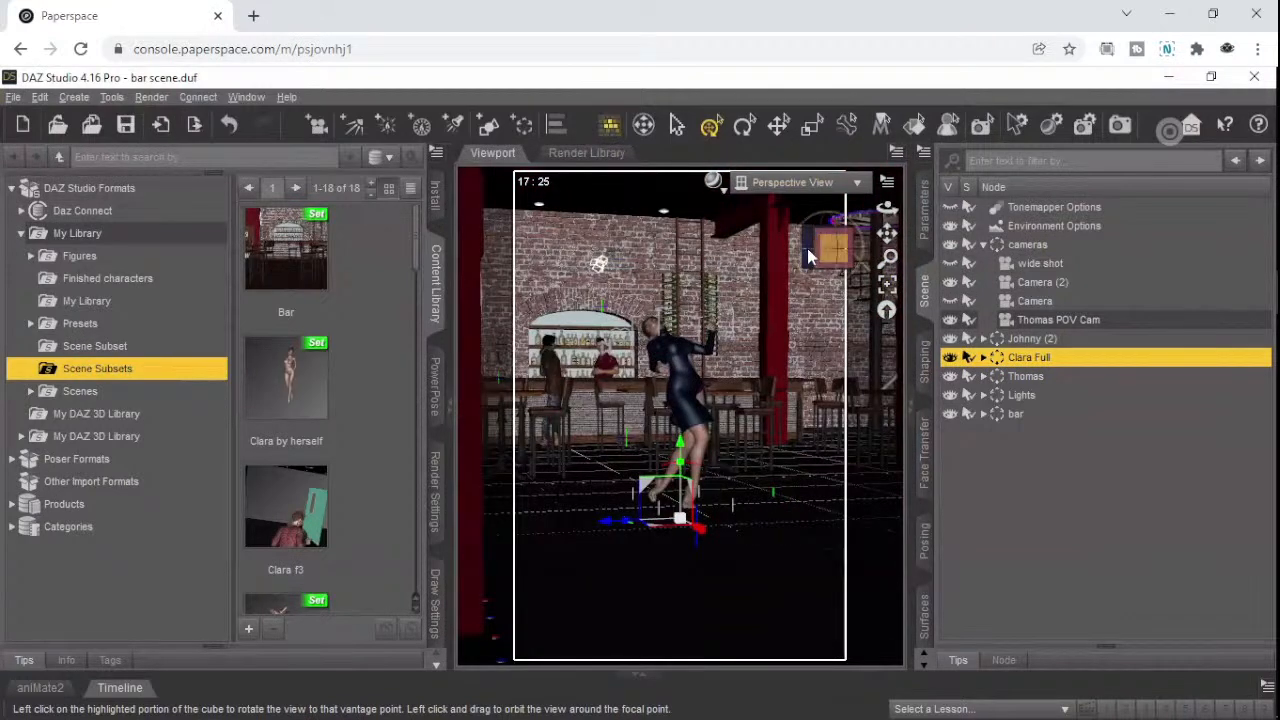
{"action": "left_click", "coordinate": [807, 248]}
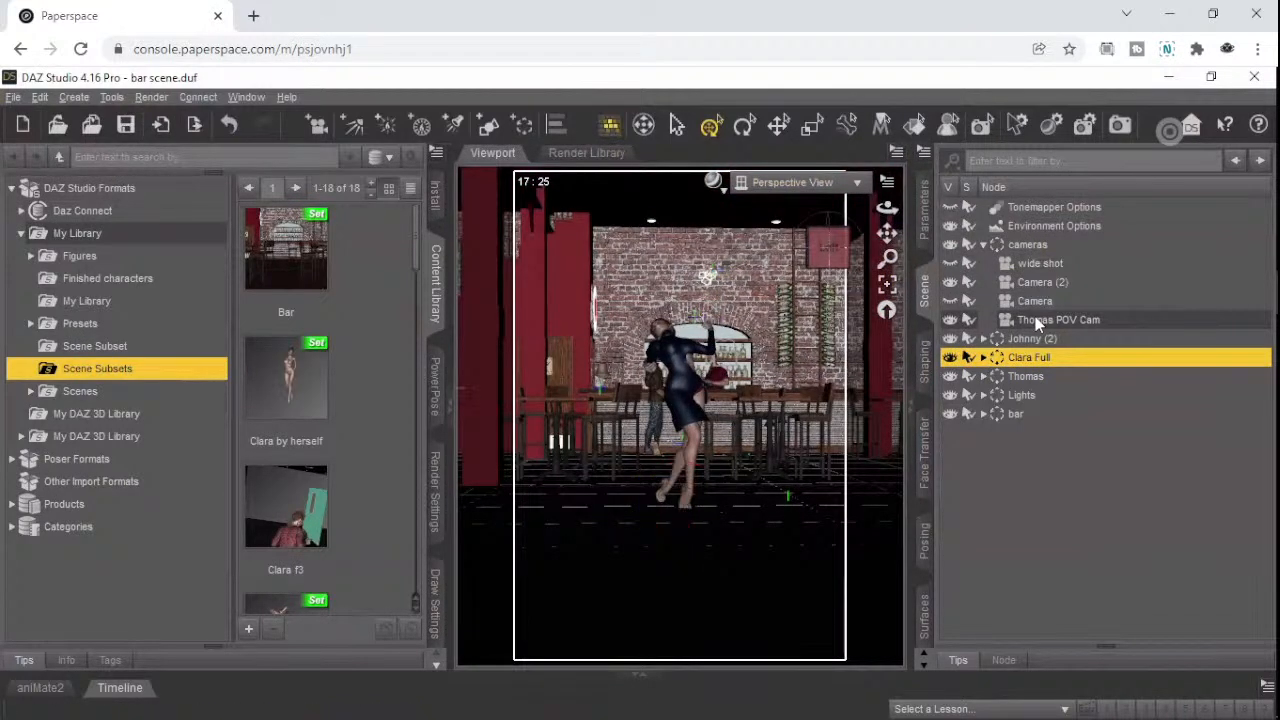
- Select Thomas POV Cam in the scene list and bring Johnny and Thomas at the bar into view
{"action": "left_click", "coordinate": [1035, 319]}
{"action": "scroll", "coordinate": [778, 382], "scroll_direction": "up", "scroll_amount": 4}
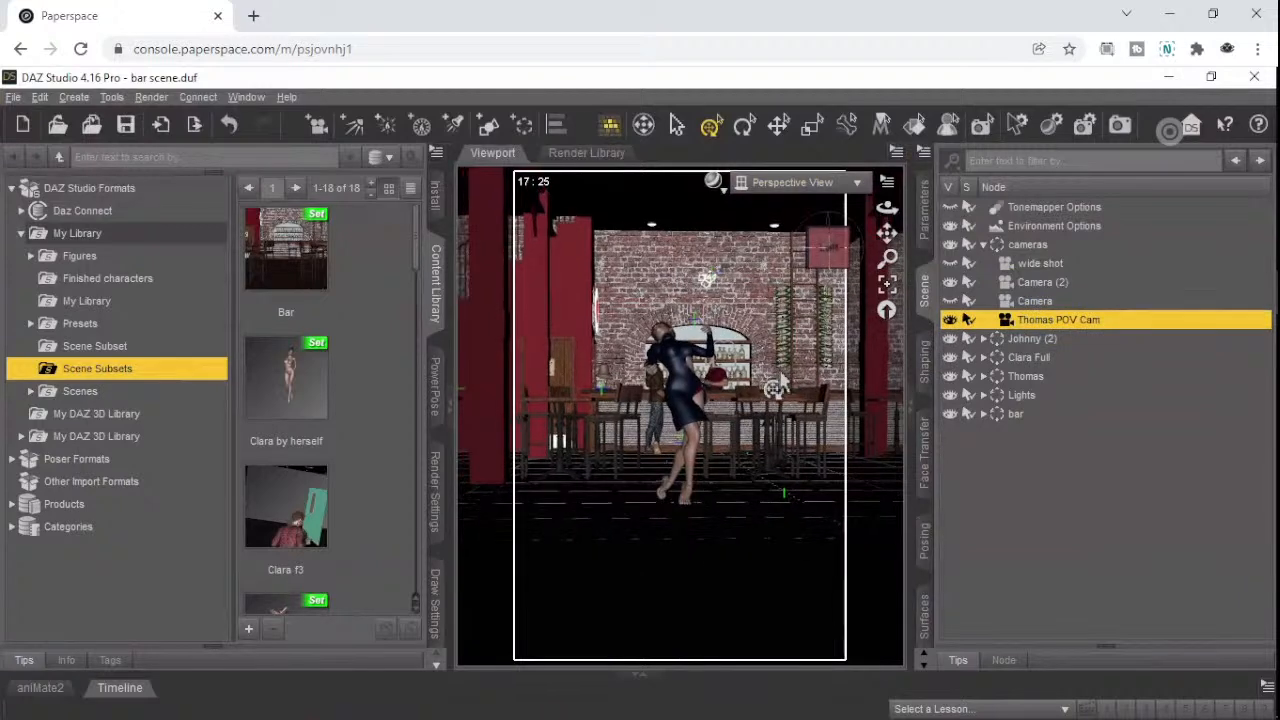
{"action": "scroll", "coordinate": [783, 377], "scroll_direction": "up", "scroll_amount": 3}
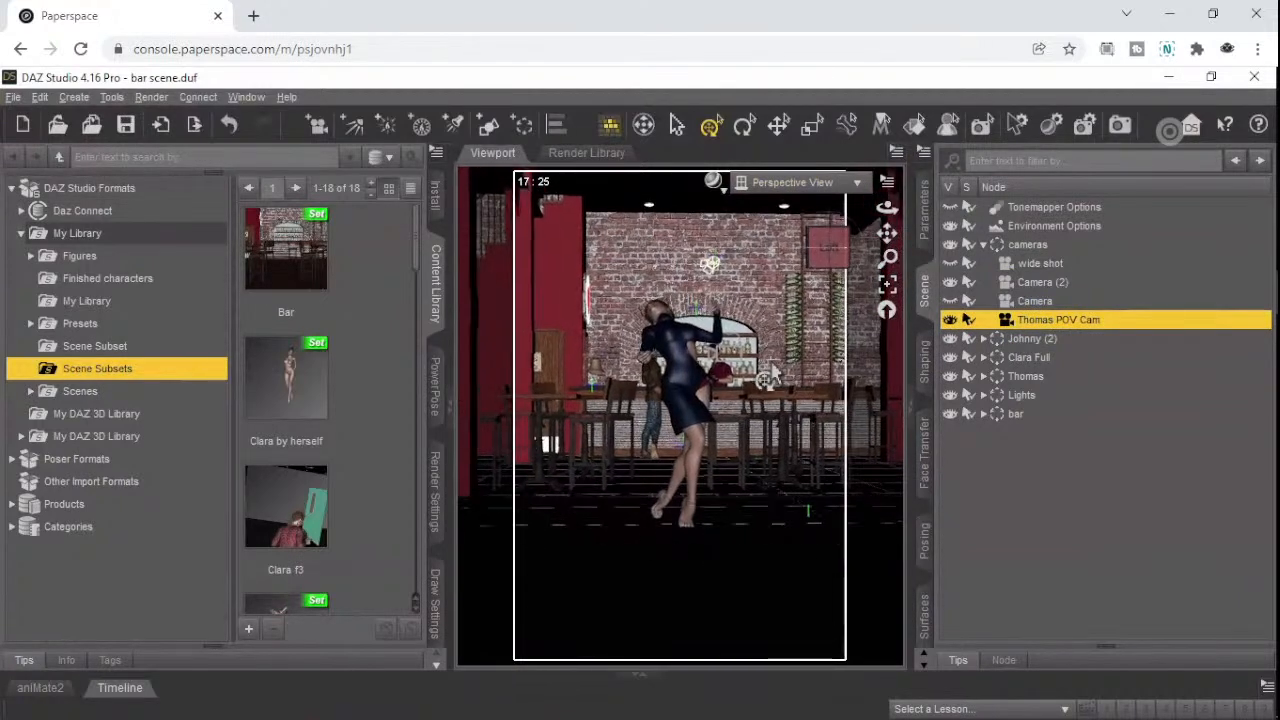
{"action": "middle_click_drag", "start_coordinate": [766, 373], "coordinate": [765, 371]}
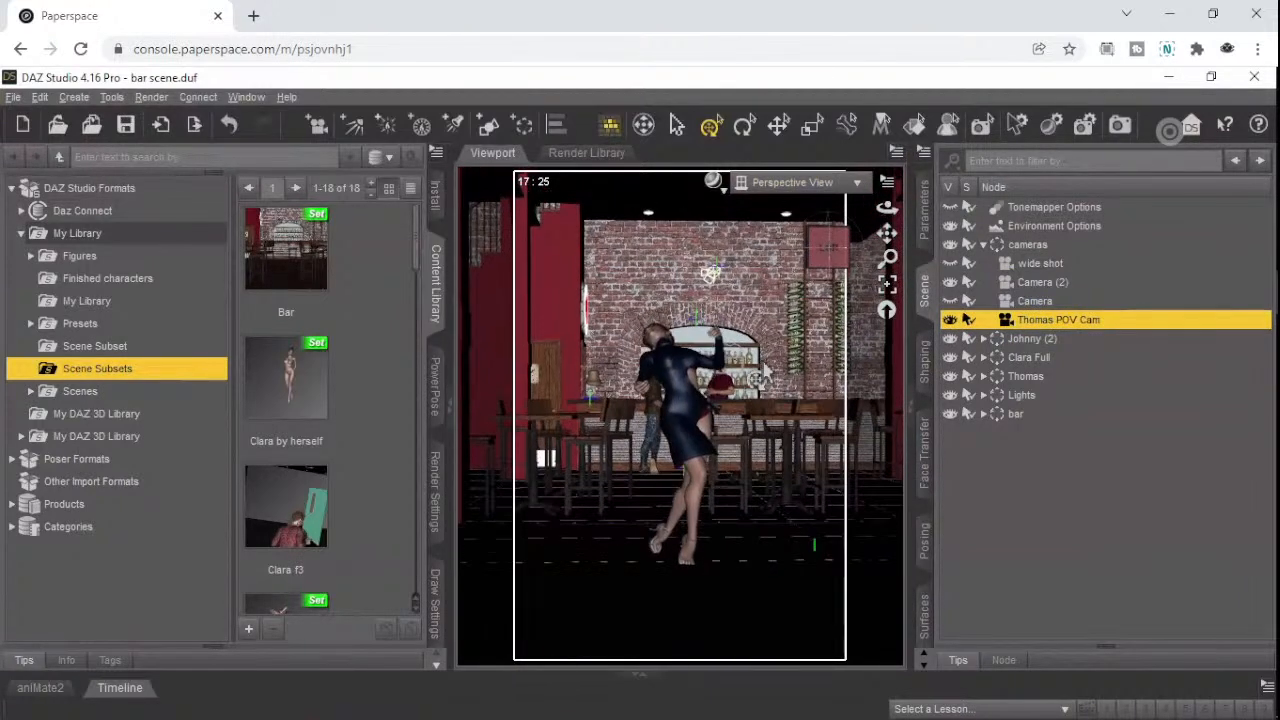
{"action": "scroll", "coordinate": [762, 370], "scroll_direction": "up", "scroll_amount": 10}
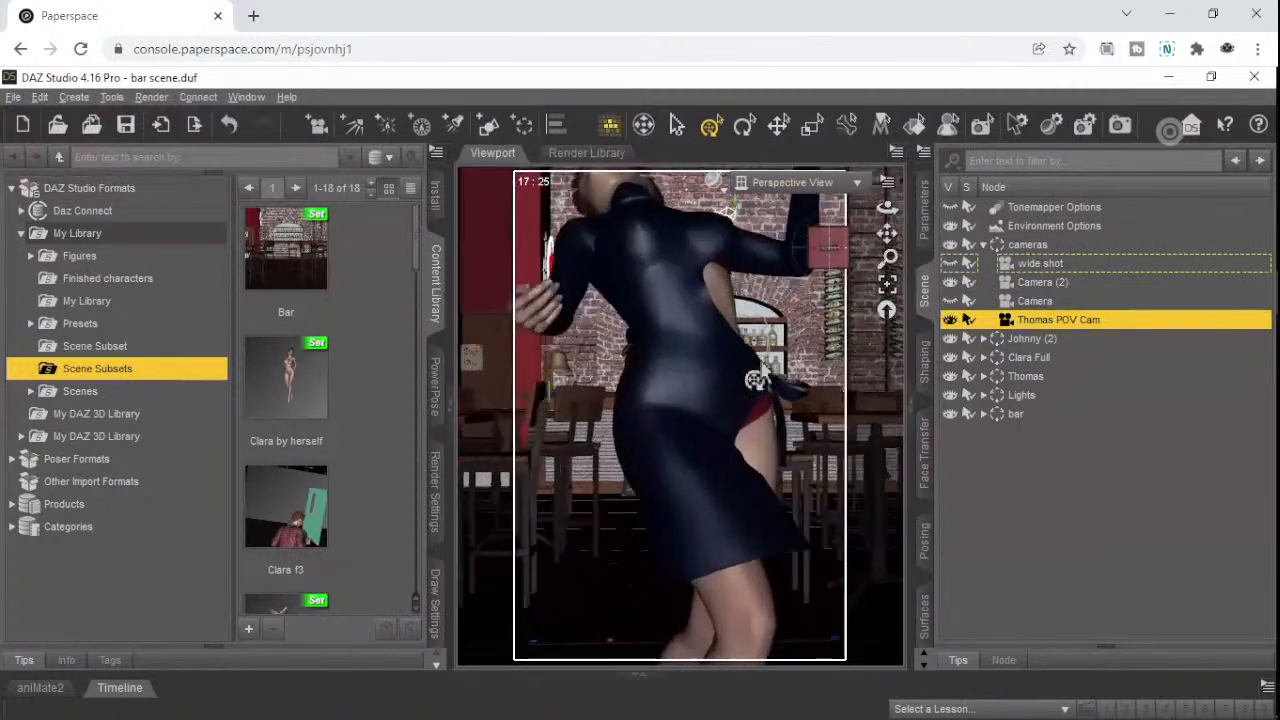
{"action": "scroll", "coordinate": [760, 373], "scroll_direction": "down", "scroll_amount": 10}
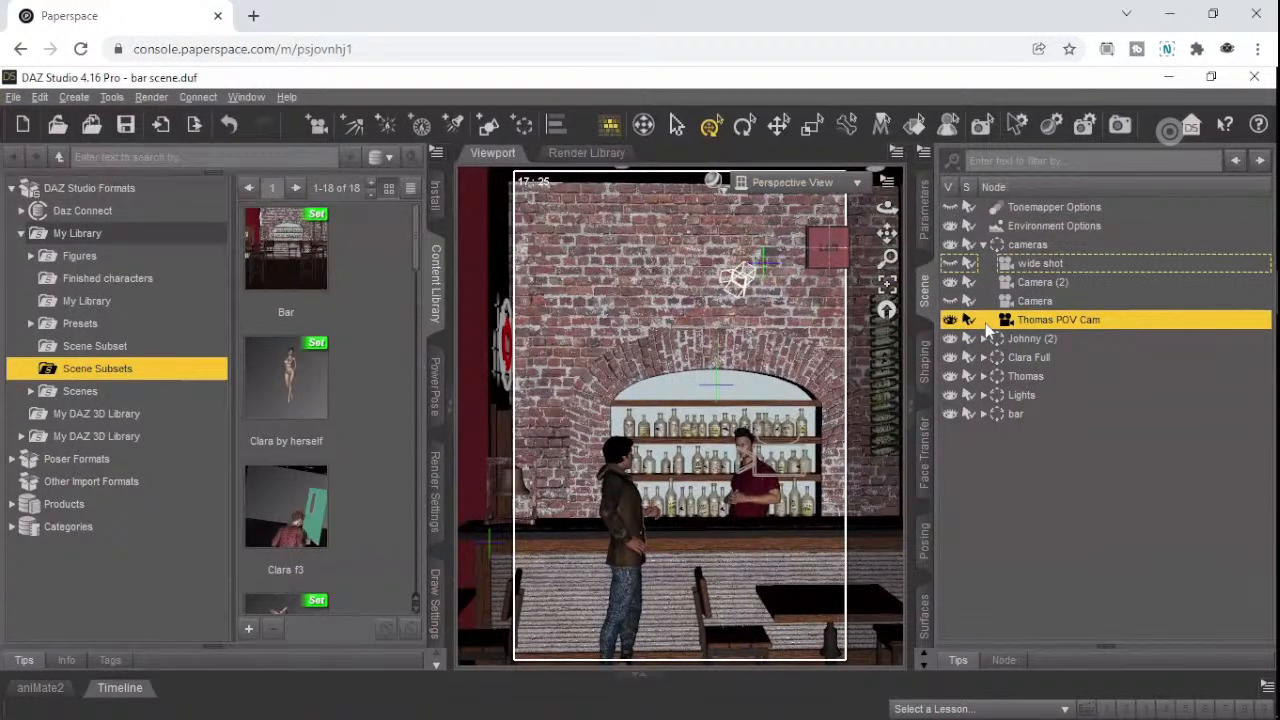
- Check where Camera, Camera (2) and wide shot sit in the scene by selecting them one after another
{"action": "double_click", "coordinate": [1022, 324]}
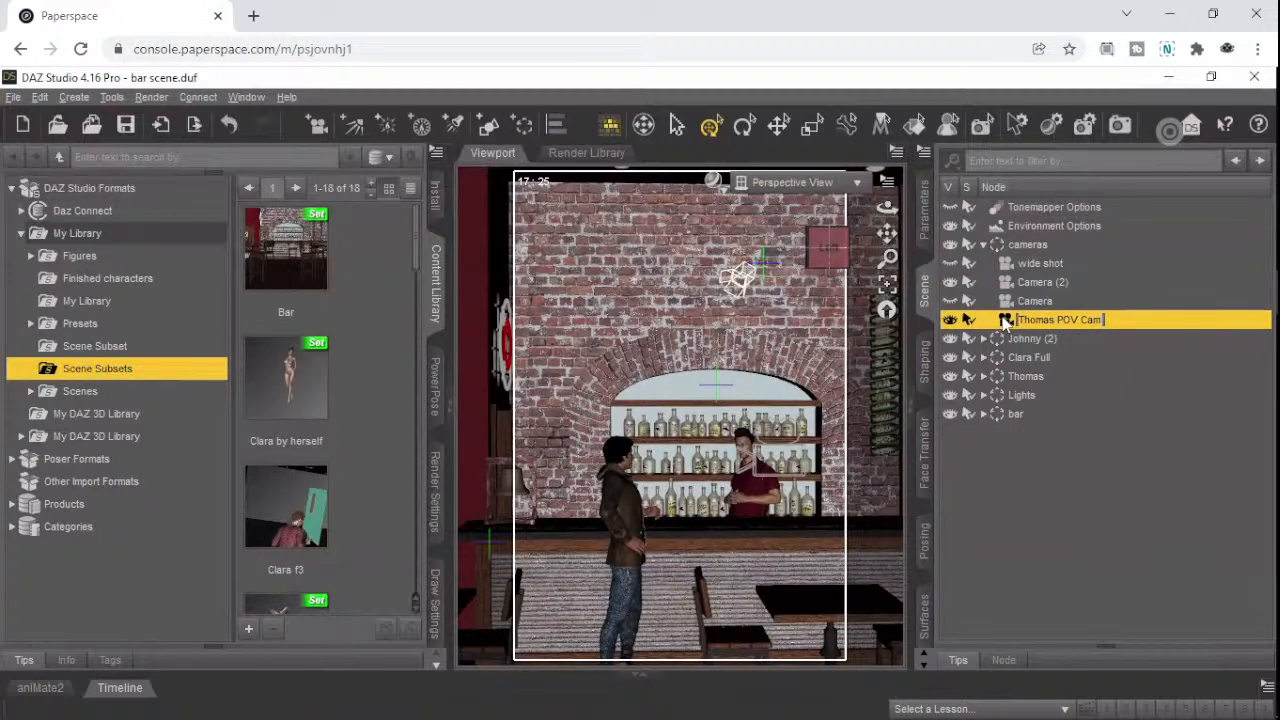
{"action": "left_click", "coordinate": [1016, 302]}
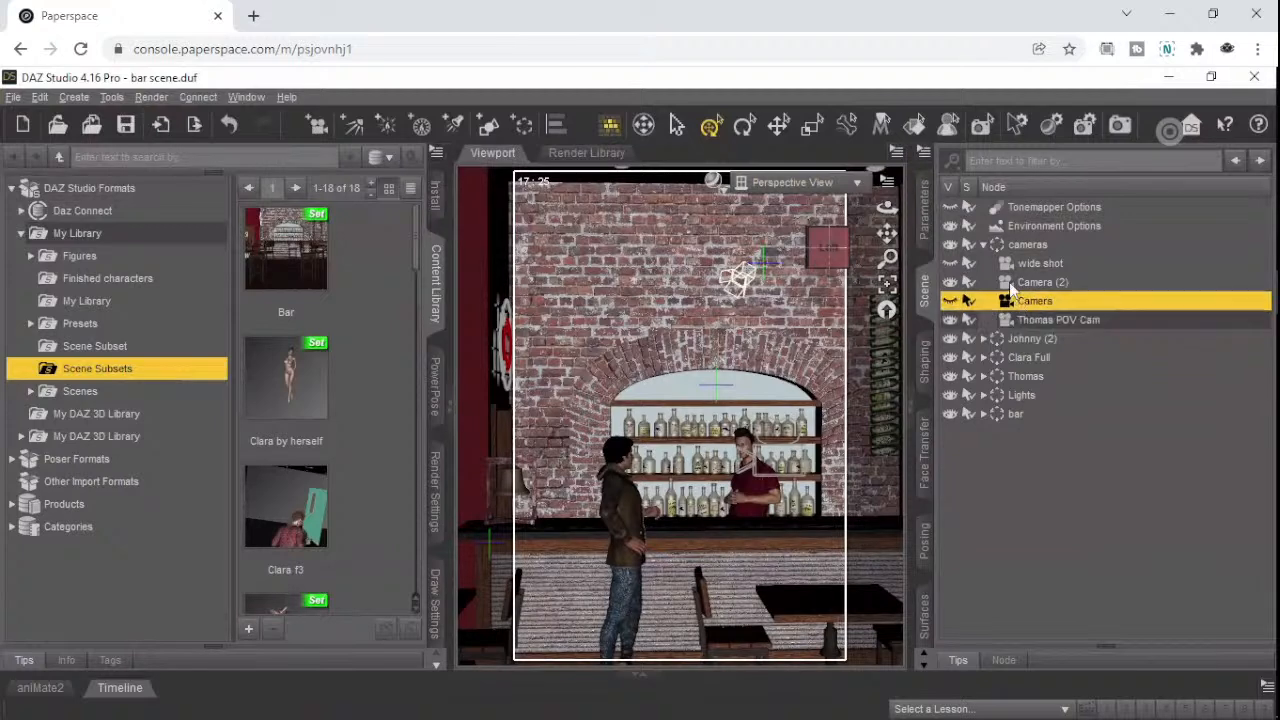
{"action": "left_click", "coordinate": [1011, 283]}
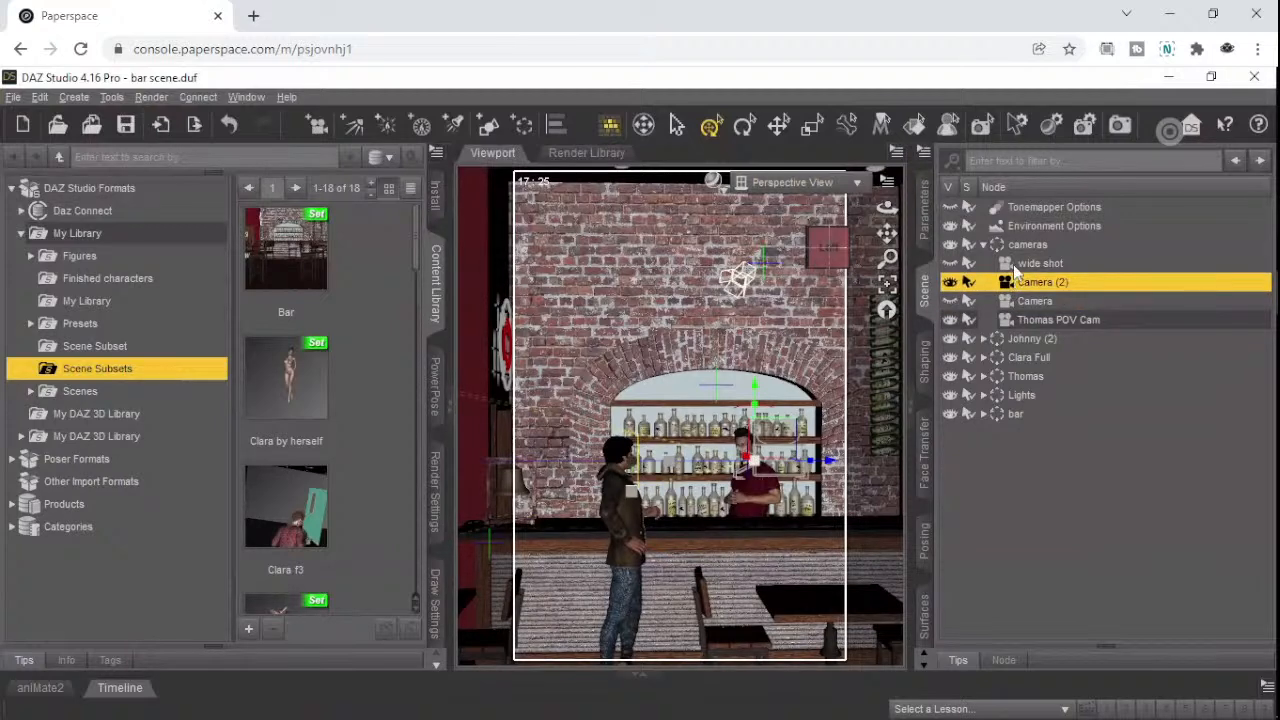
{"action": "left_click", "coordinate": [1036, 263]}
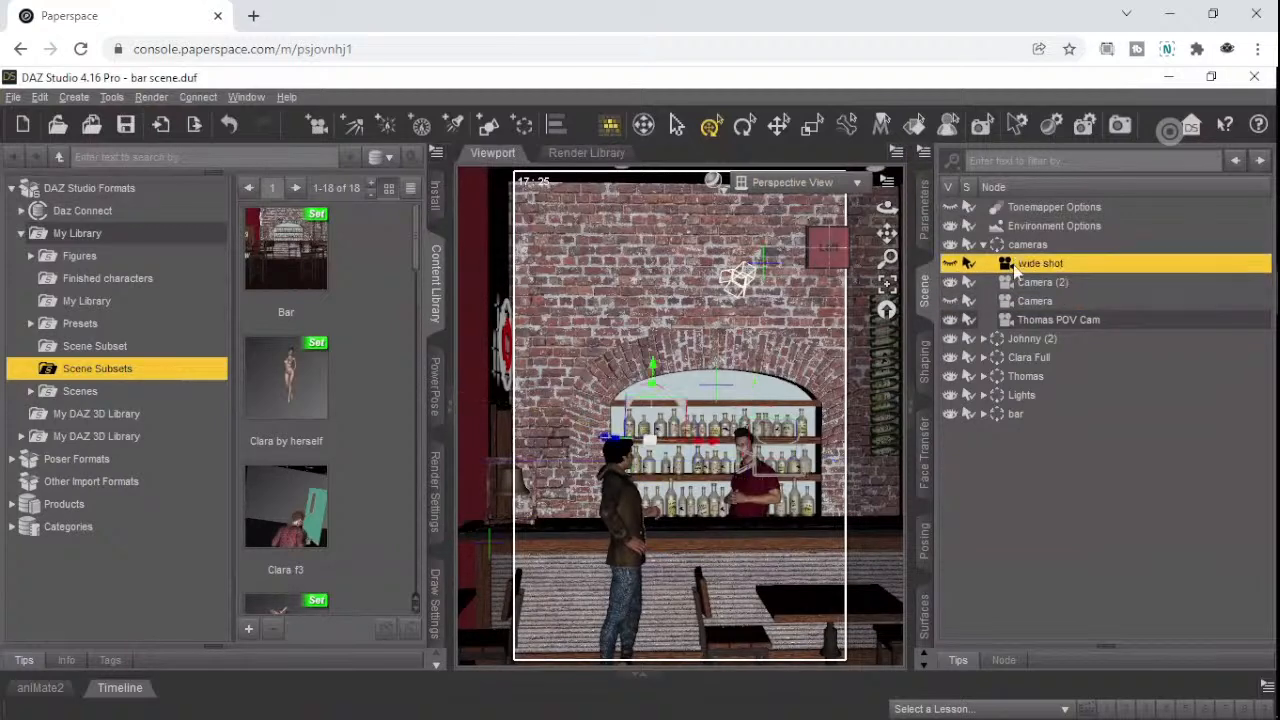
- Reselect Thomas POV Cam and shift it to X Translate about -2018 and Z Translate 1135.21
{"action": "left_click", "coordinate": [1030, 318]}
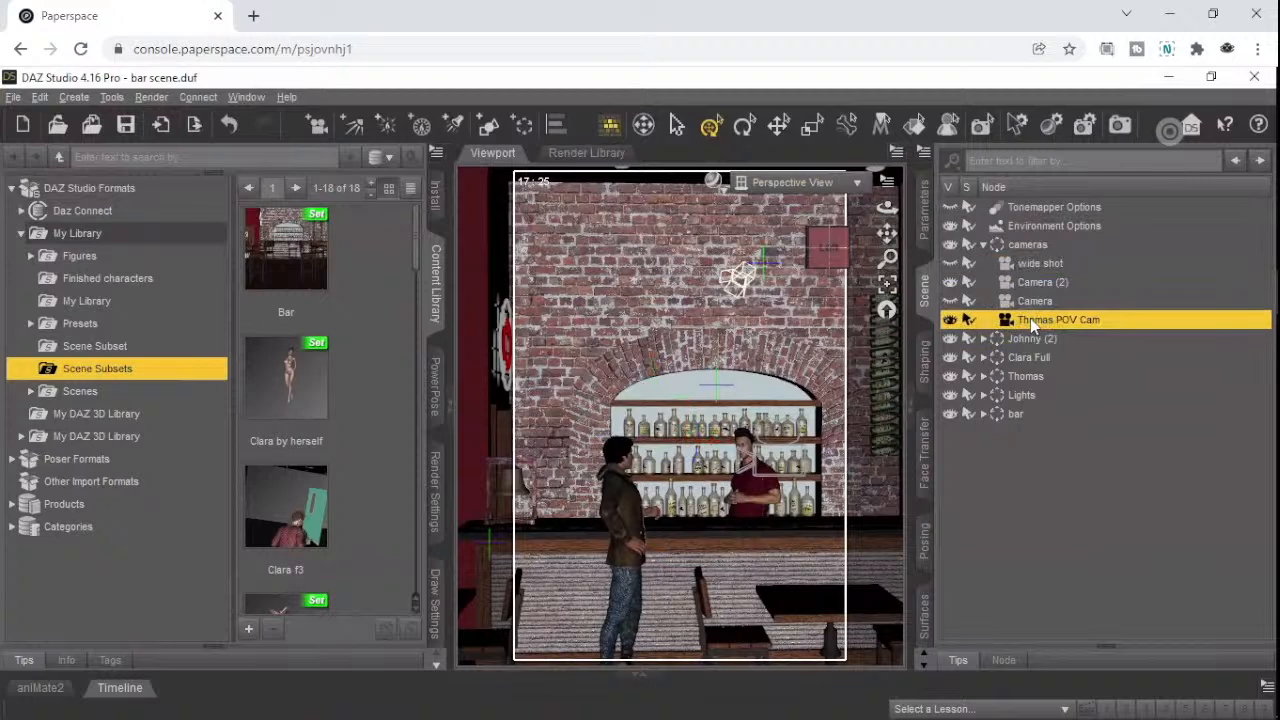
{"action": "left_click", "coordinate": [929, 223]}
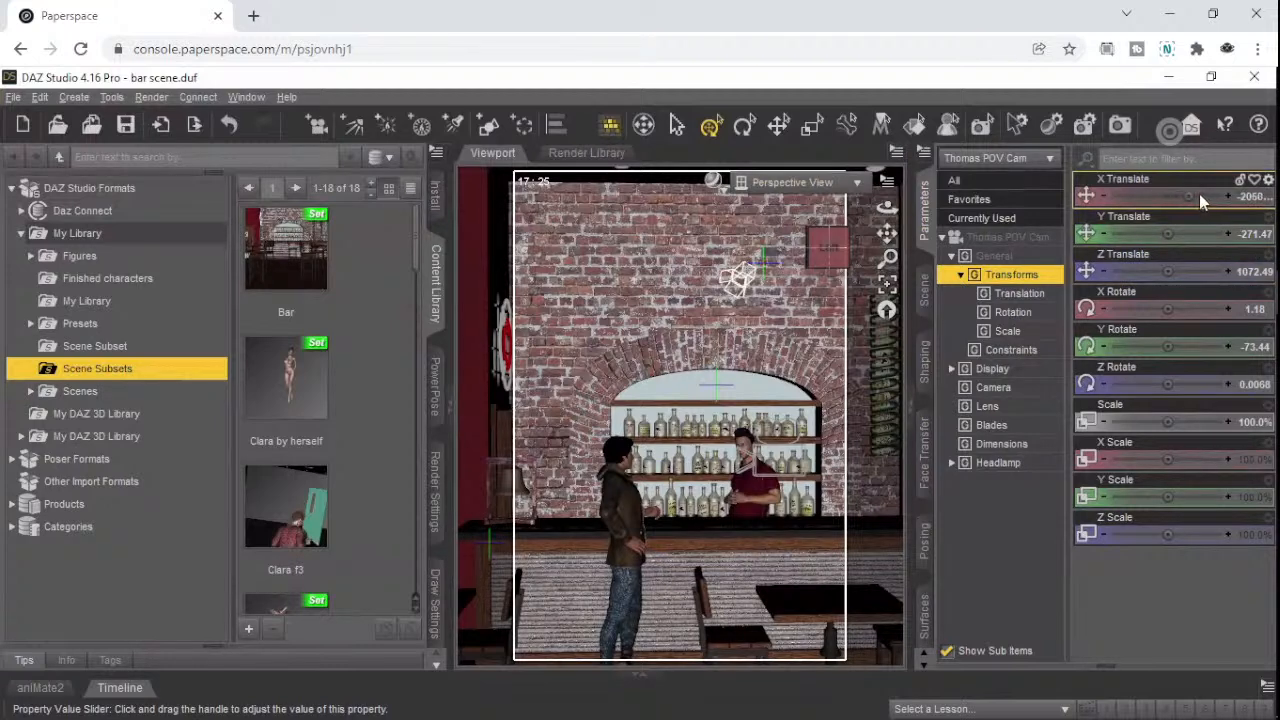
{"action": "left_click_drag", "start_coordinate": [1162, 270], "coordinate": [1162, 272]}
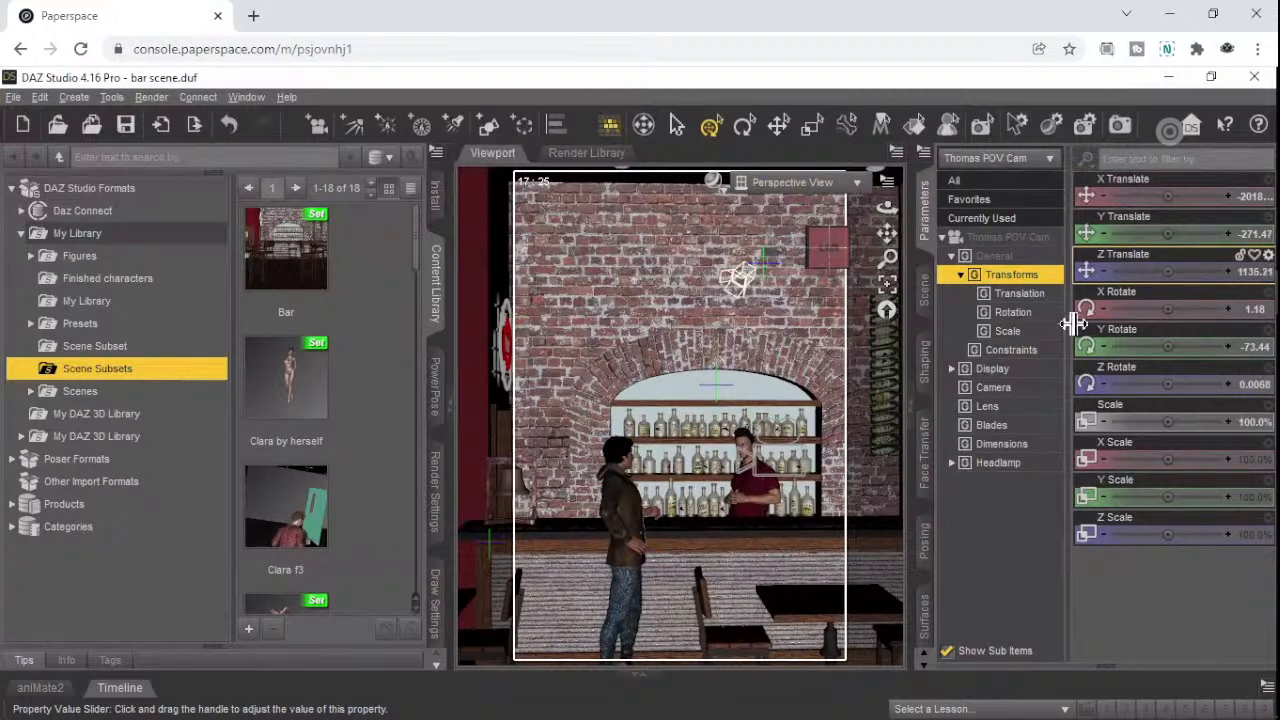
- Look through Thomas POV Cam and move it forward through the walls to X Translate 473.43 and Z Translate 394.26
{"action": "left_click", "coordinate": [807, 185]}
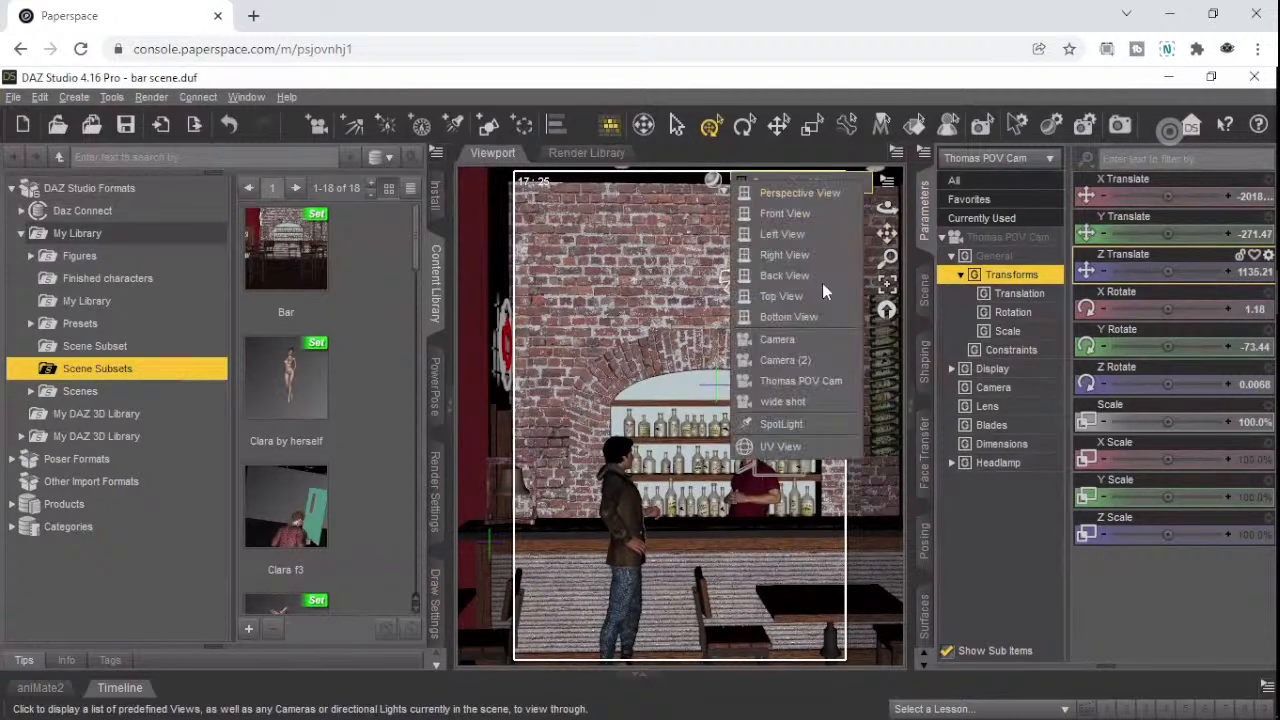
{"action": "left_click", "coordinate": [769, 380]}
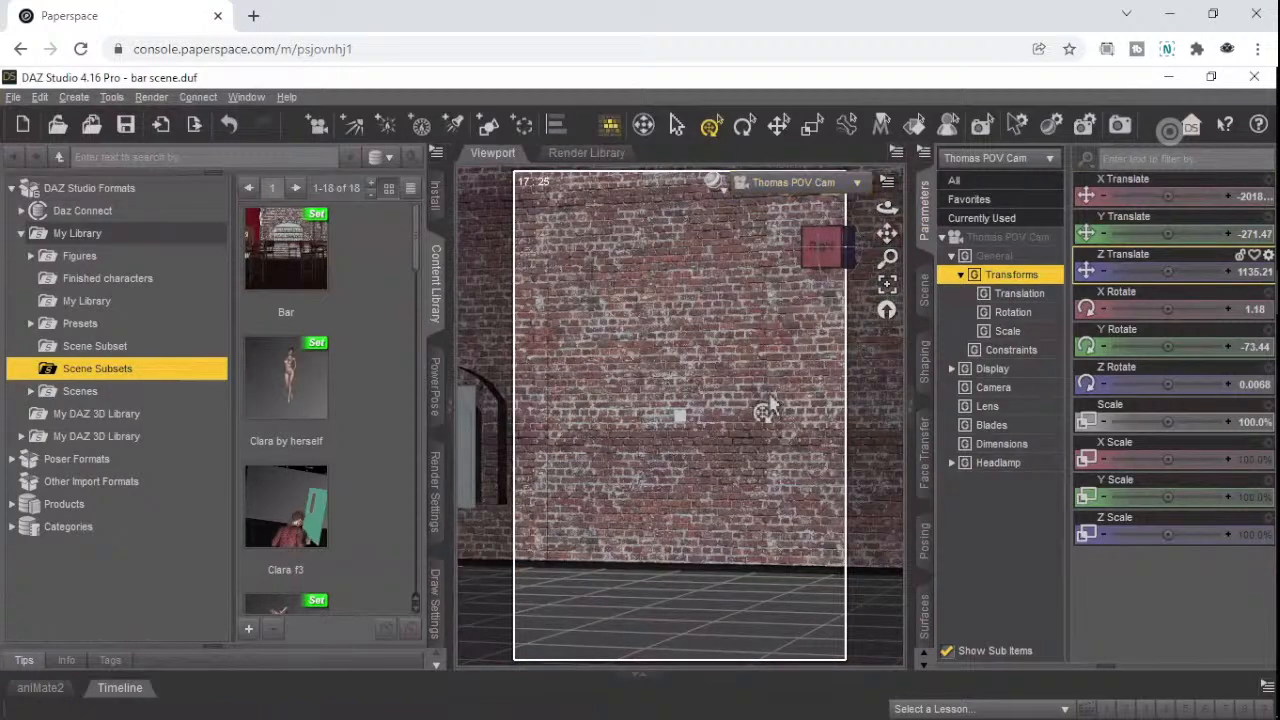
{"action": "scroll", "coordinate": [765, 405], "scroll_direction": "up", "scroll_amount": 5}
{"action": "scroll", "coordinate": [765, 405], "scroll_direction": "up", "scroll_amount": 5}
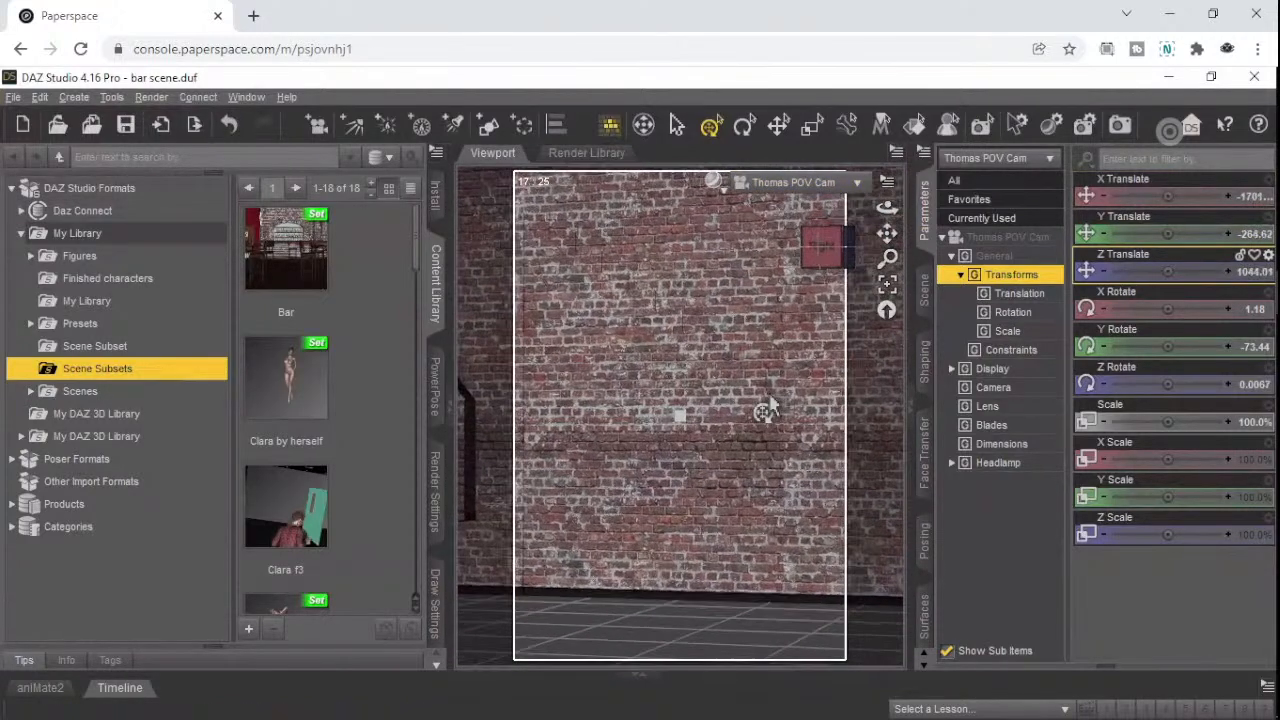
{"action": "scroll", "coordinate": [765, 405], "scroll_direction": "up", "scroll_amount": 5}
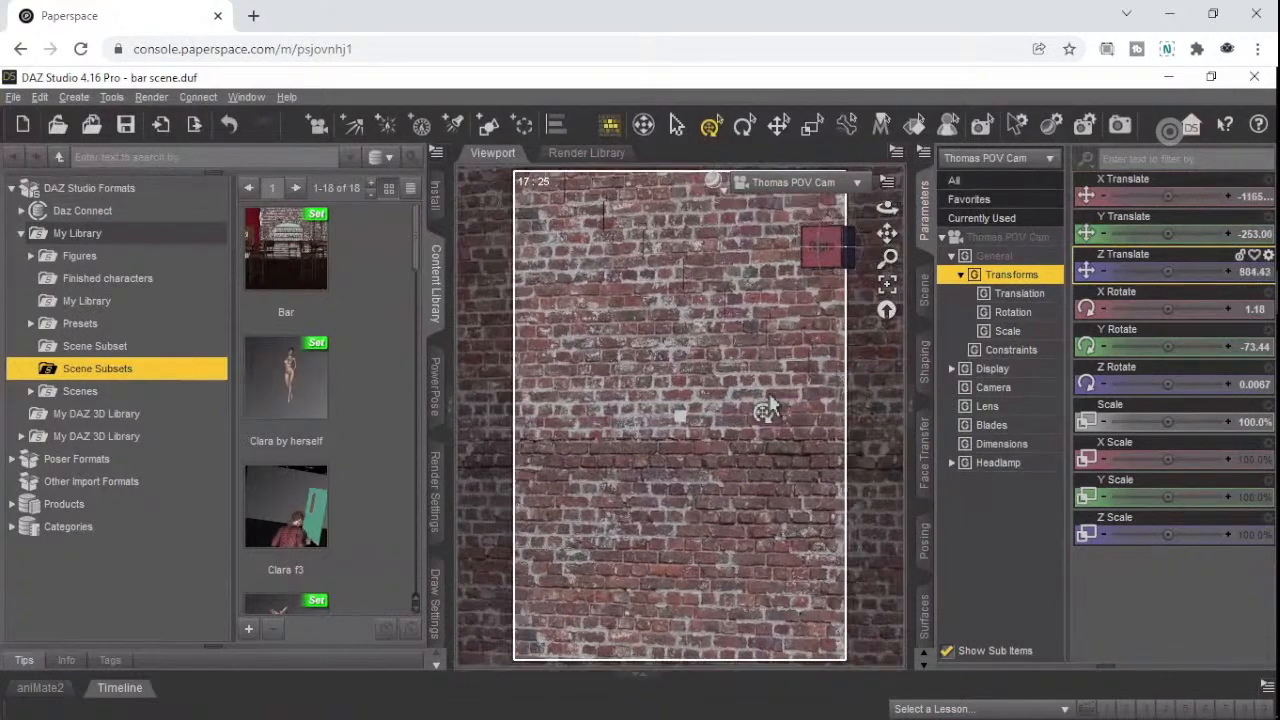
{"action": "scroll", "coordinate": [765, 405], "scroll_direction": "up", "scroll_amount": 6}
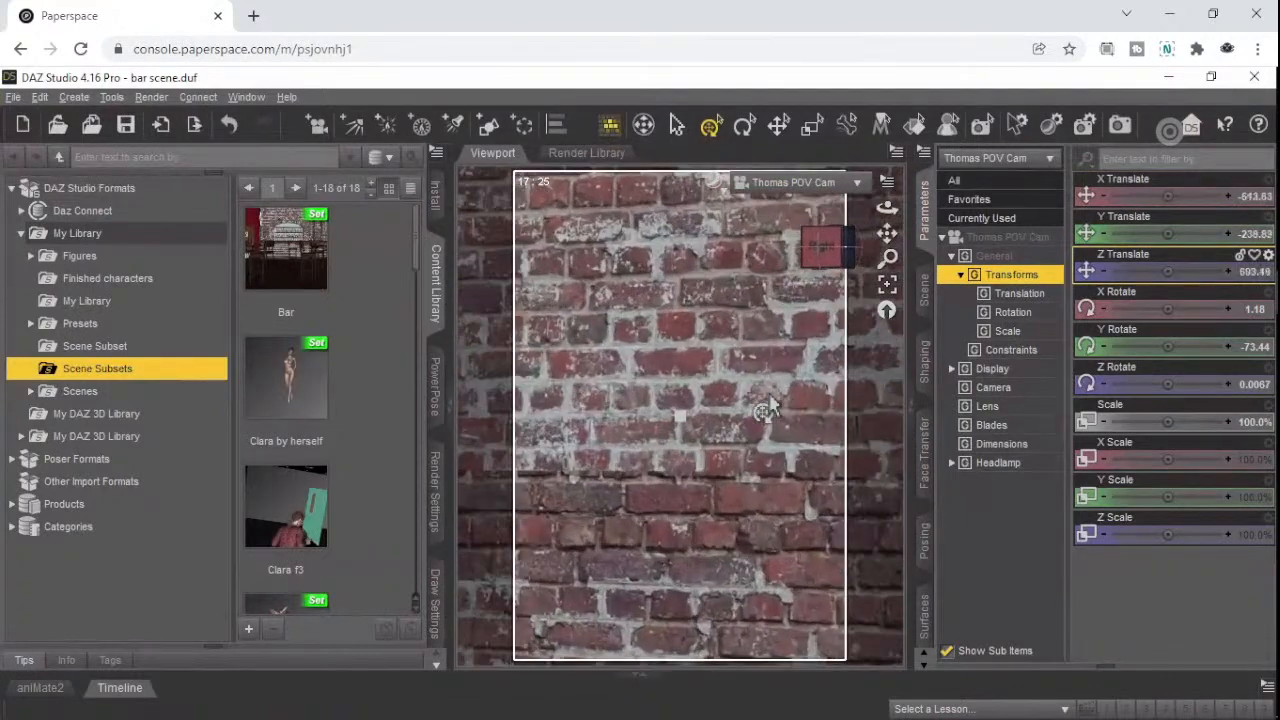
{"action": "scroll", "coordinate": [765, 408], "scroll_direction": "up", "scroll_amount": 5}
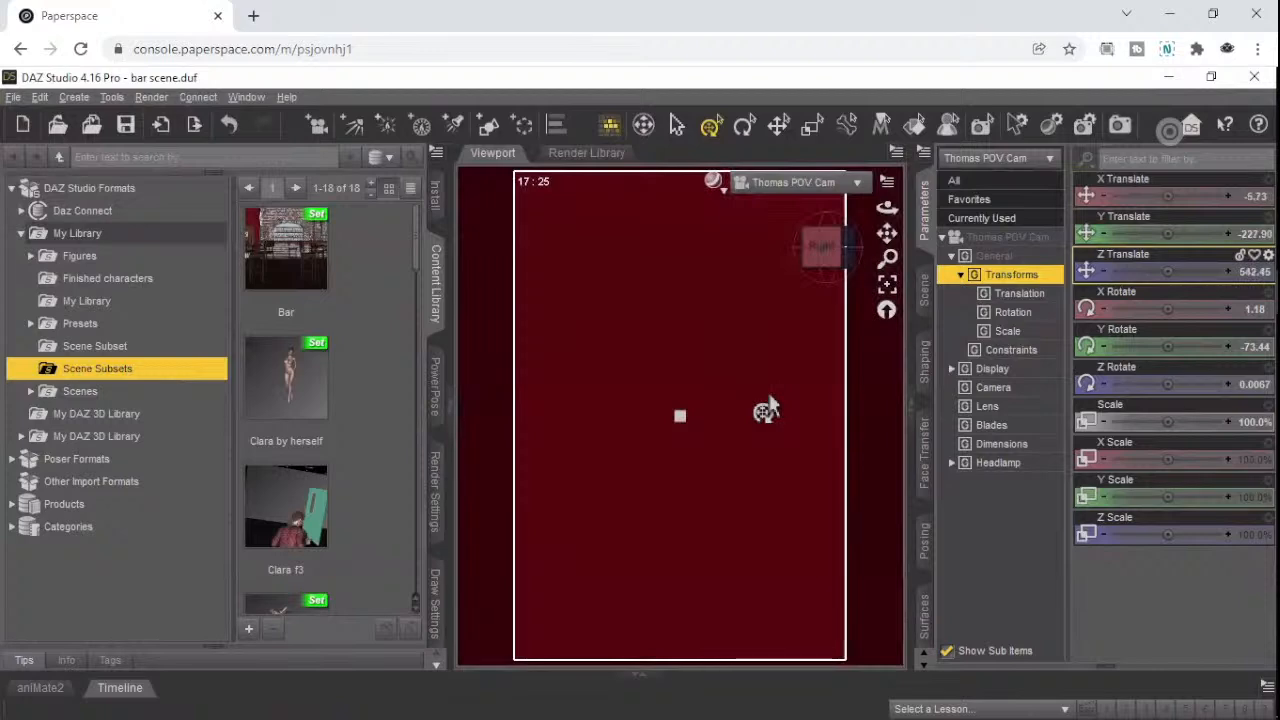
{"action": "scroll", "coordinate": [765, 408], "scroll_direction": "up", "scroll_amount": 2}
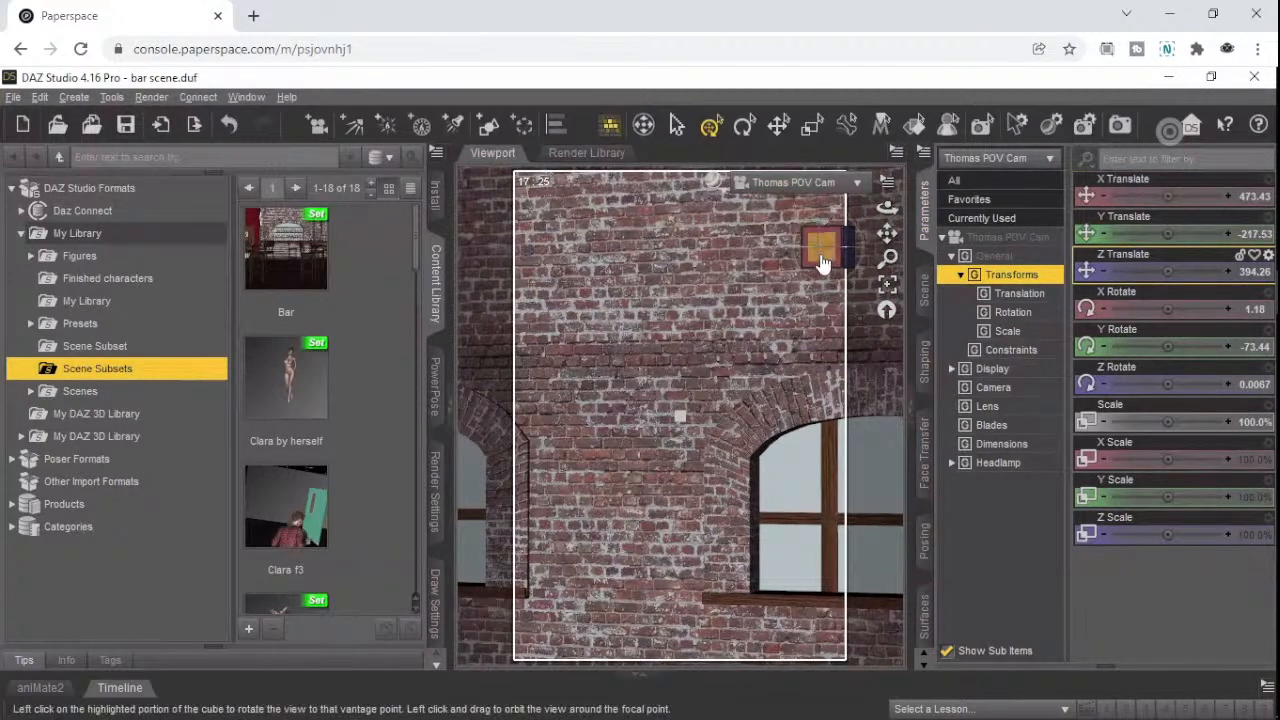
- Orbit Thomas POV Cam from the window wall past Clara to the red doors, reaching Y Rotate -9.27
{"action": "left_click_drag", "start_coordinate": [824, 256], "coordinate": [825, 282]}
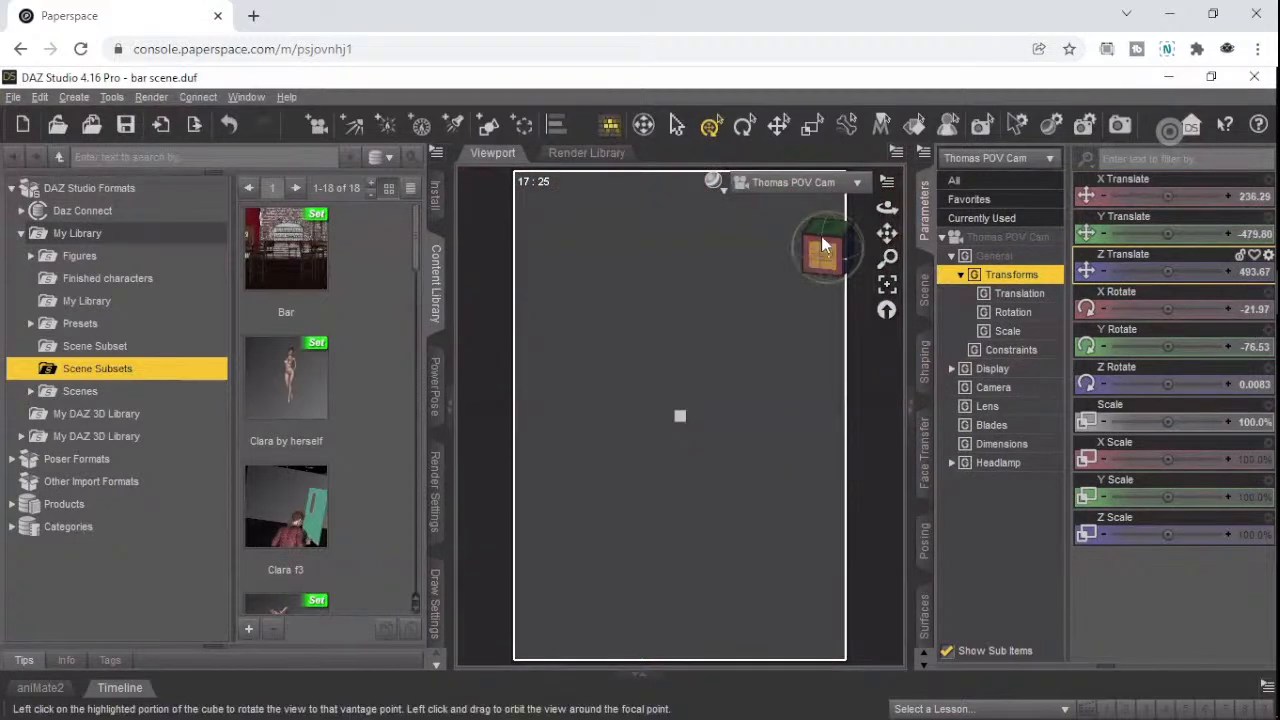
{"action": "left_click", "coordinate": [821, 232]}
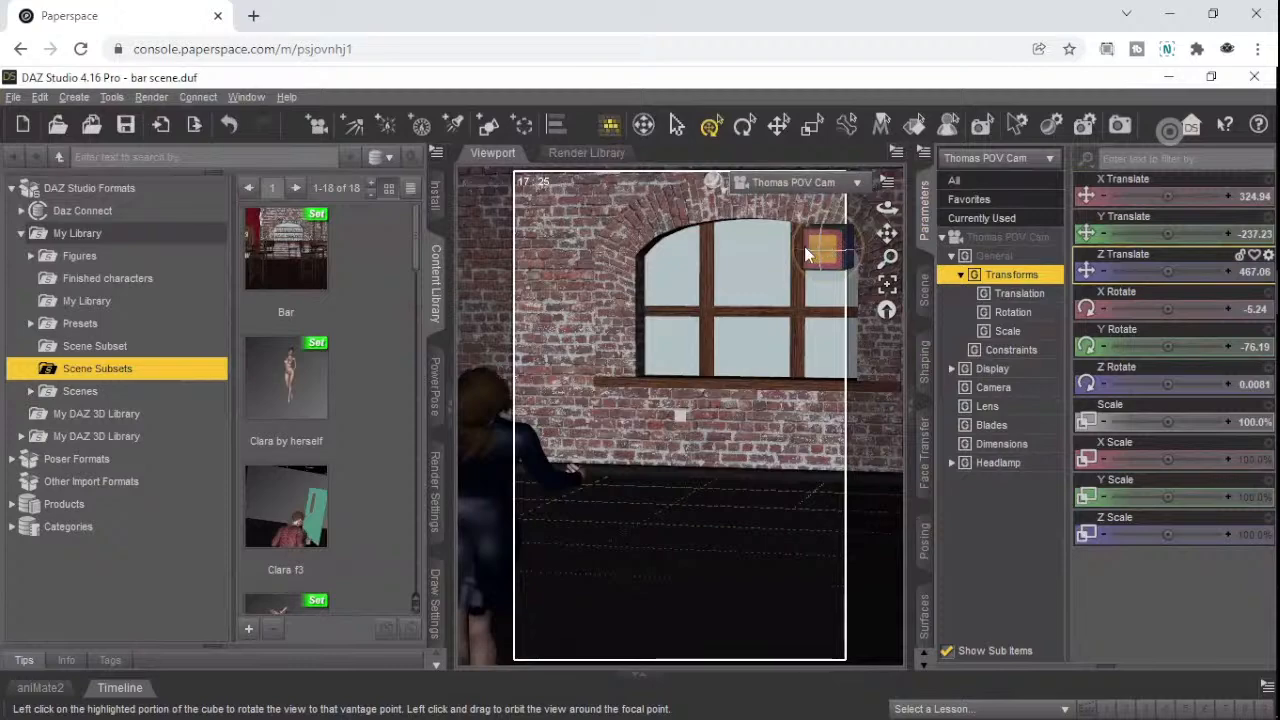
{"action": "left_click", "coordinate": [810, 255]}
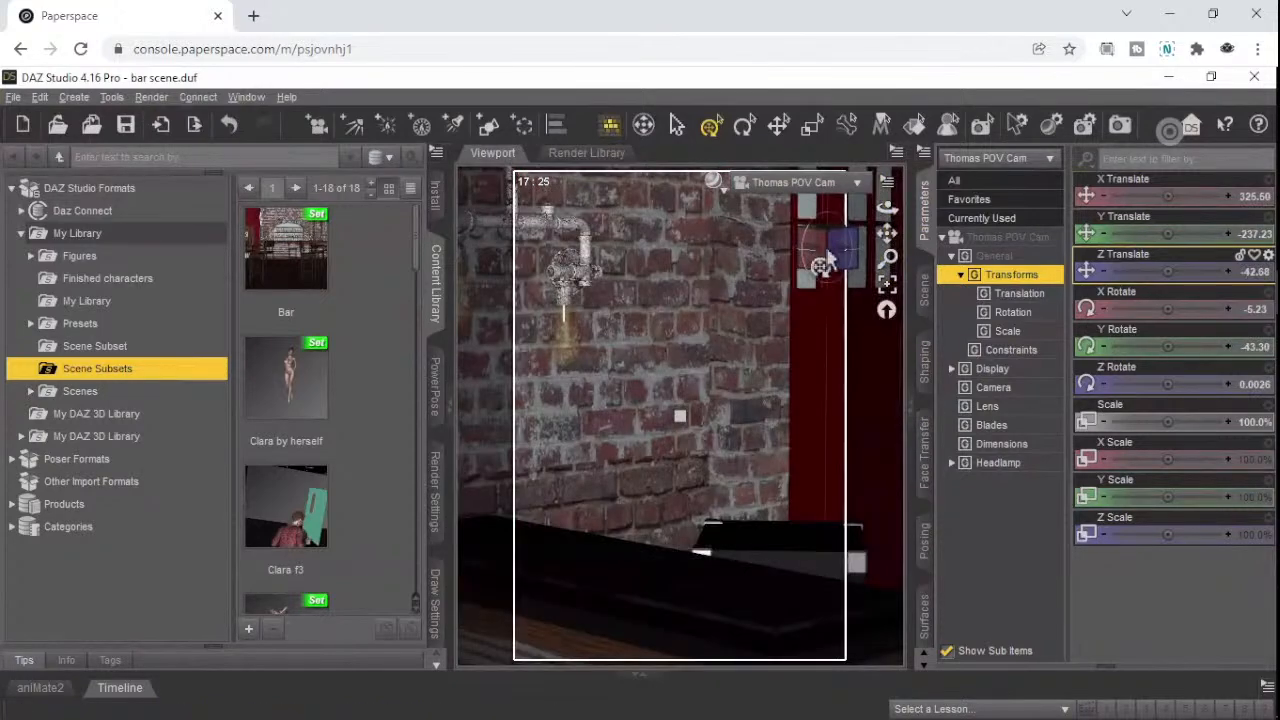
{"action": "left_click_drag", "start_coordinate": [764, 241], "coordinate": [758, 239]}
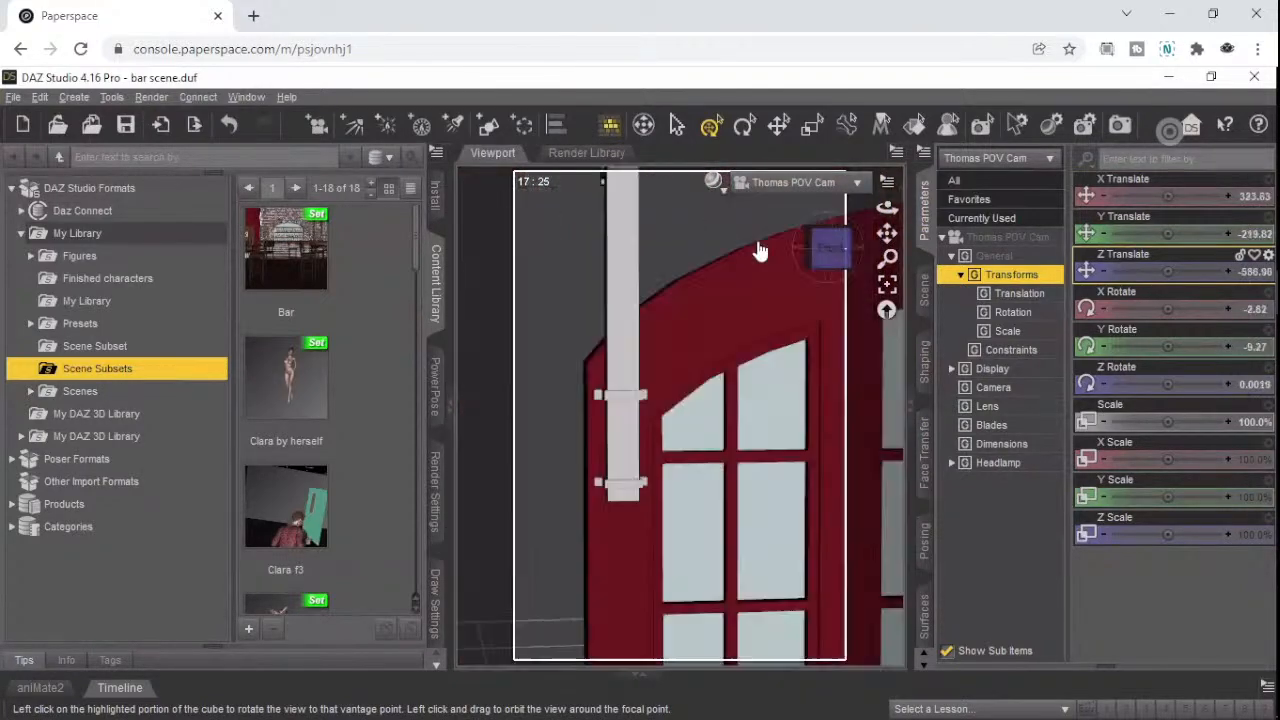
- Orbit Thomas POV Cam around outside the building until it faces the red doors and the bar entrance, at Y Rotate -13.90
{"action": "left_click", "coordinate": [830, 260]}
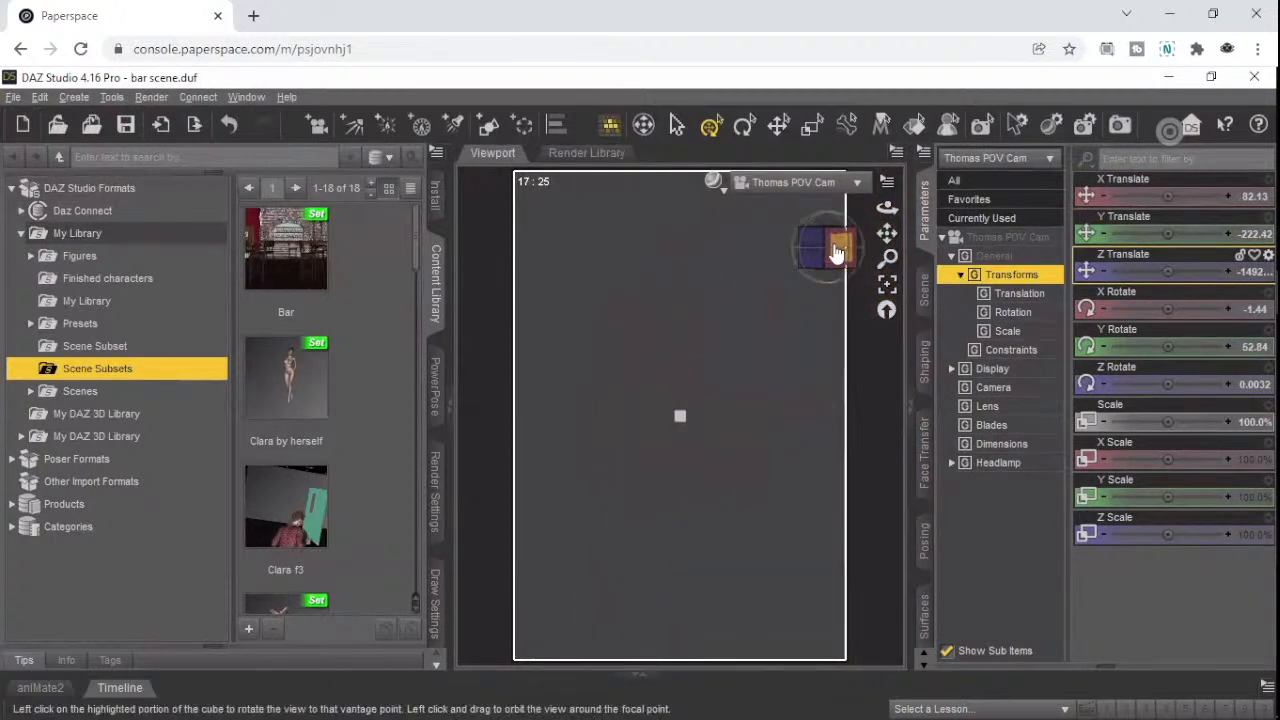
{"action": "left_click", "coordinate": [836, 250]}
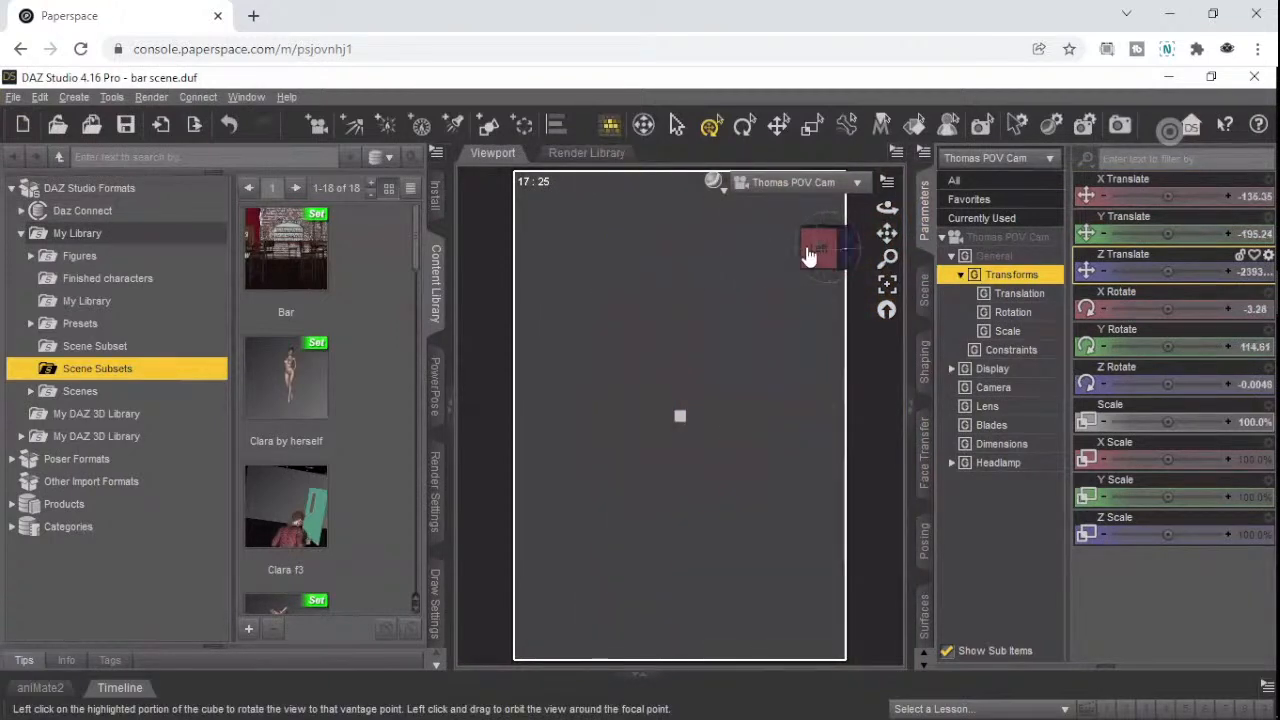
{"action": "left_click_drag", "start_coordinate": [820, 250], "coordinate": [773, 247]}
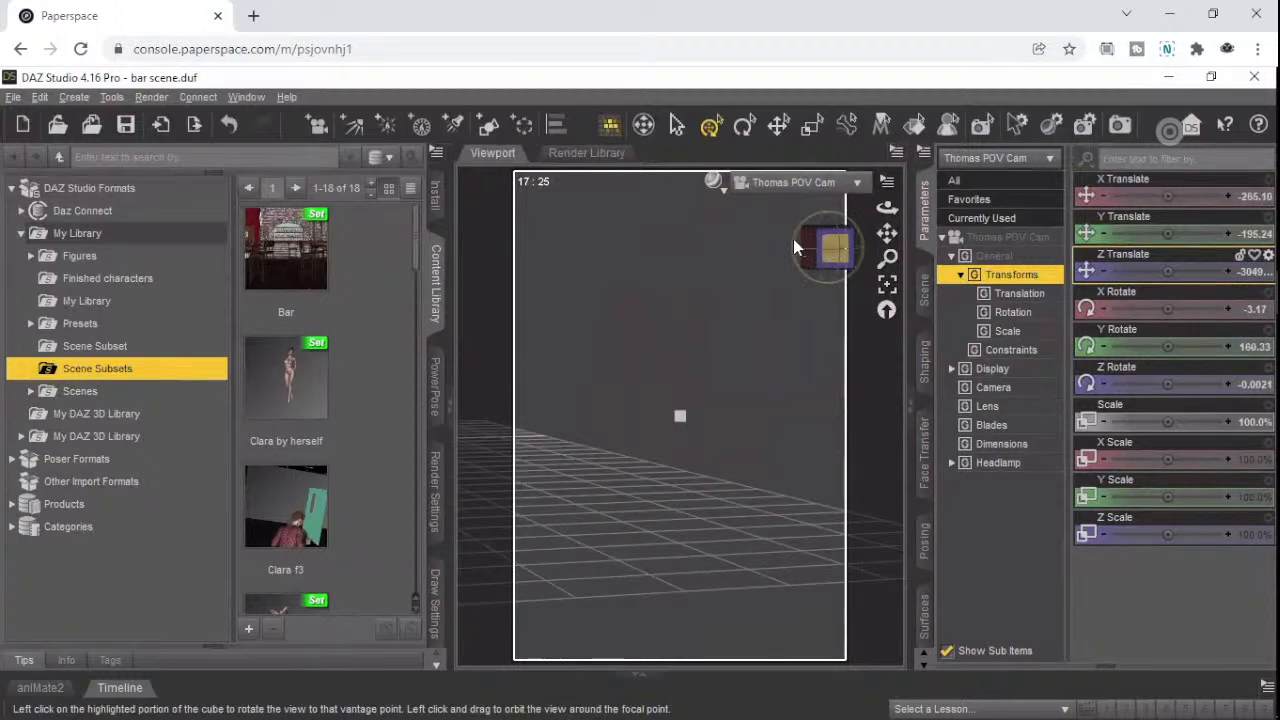
{"action": "left_click", "coordinate": [788, 236]}
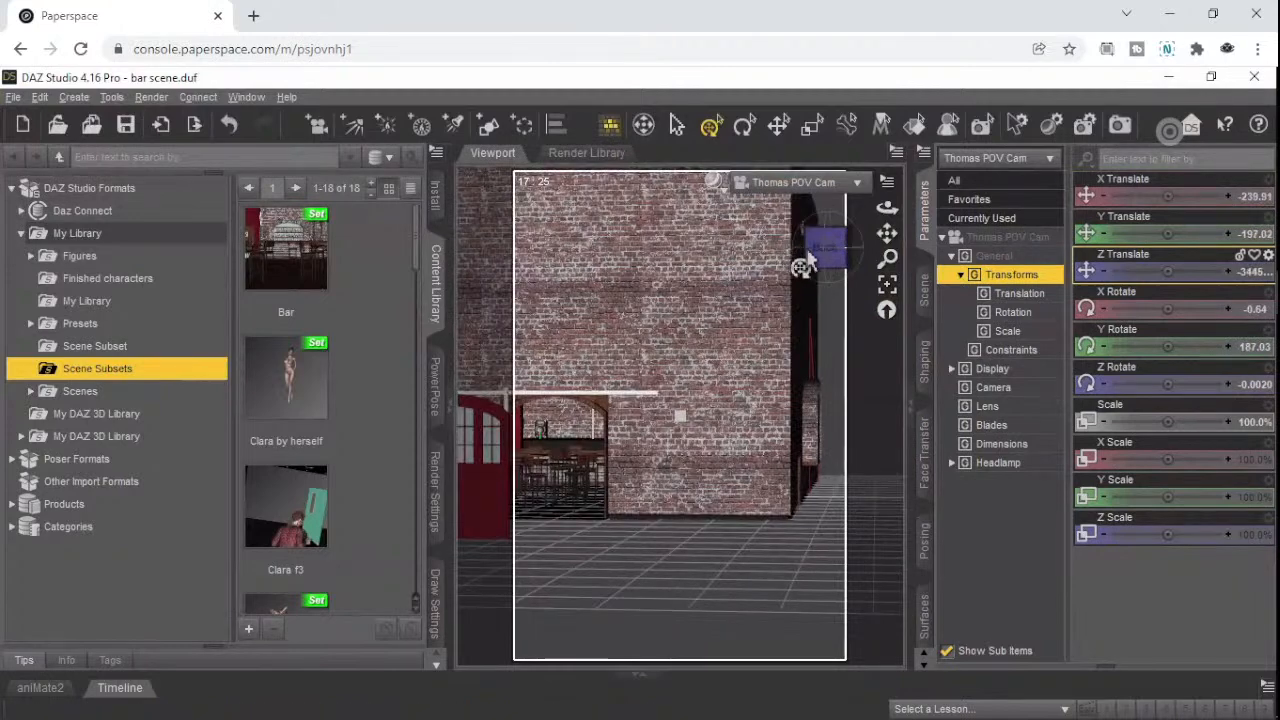
{"action": "left_click_drag", "start_coordinate": [825, 258], "coordinate": [800, 265]}
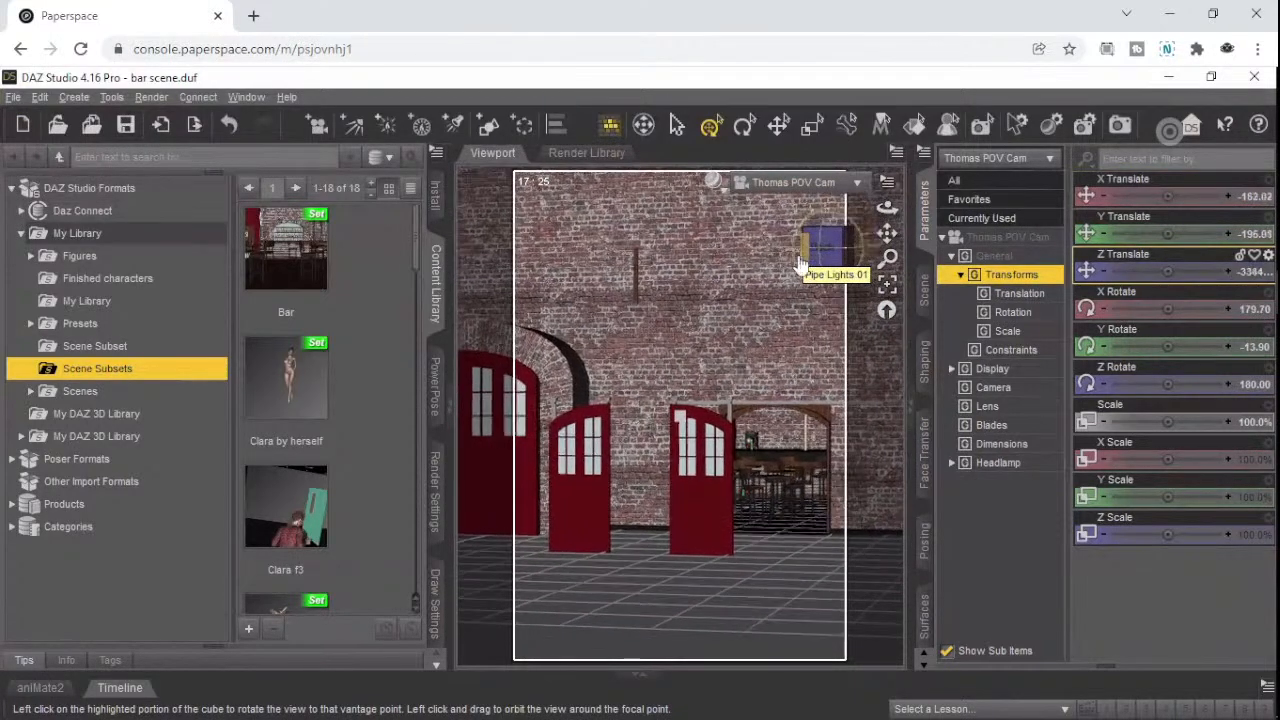
- Move Thomas POV Cam forward through the red doors into the bar, to X Translate 669.36 and Z Translate 23.46
{"action": "scroll", "coordinate": [787, 275], "scroll_direction": "up", "scroll_amount": 6}
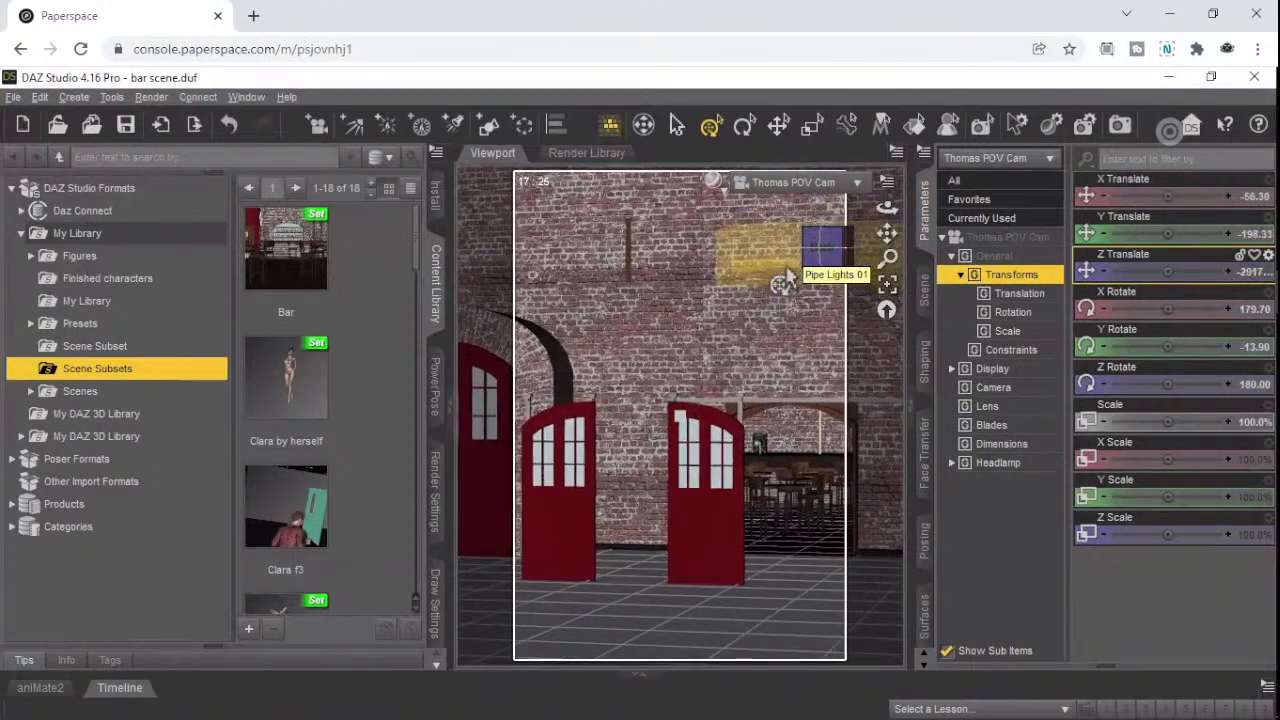
{"action": "scroll", "coordinate": [787, 274], "scroll_direction": "up", "scroll_amount": 8}
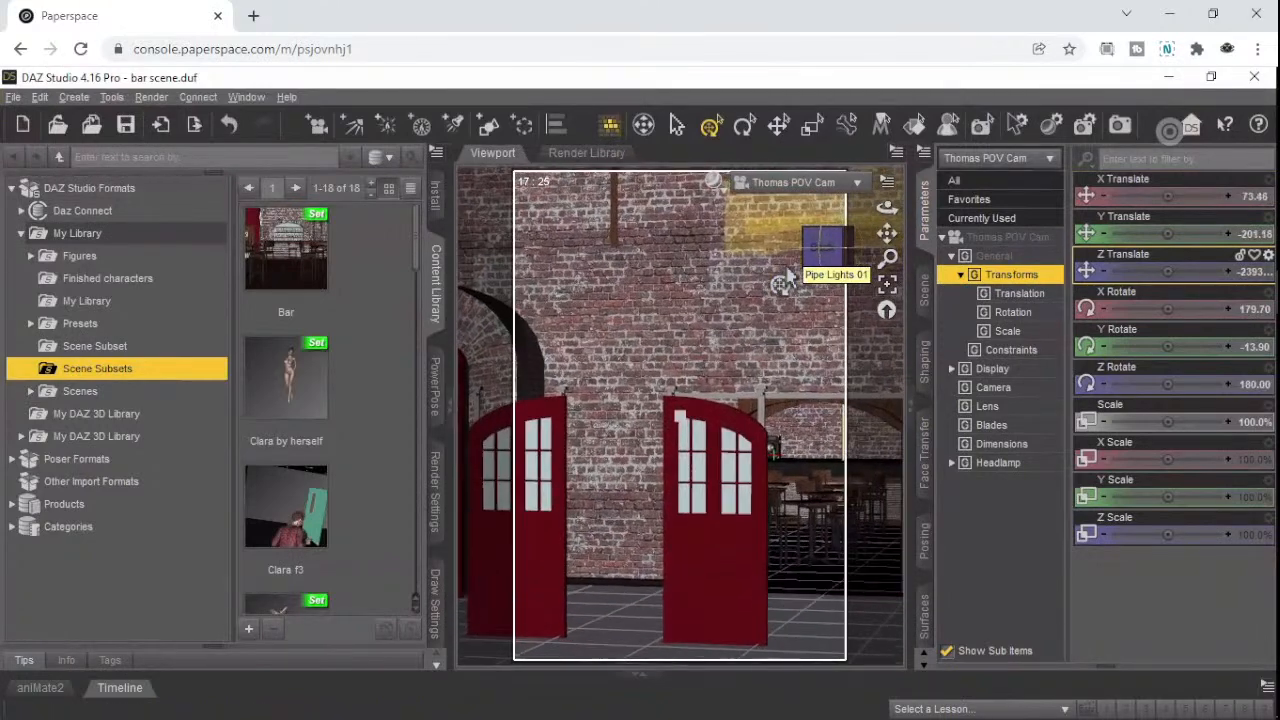
{"action": "scroll", "coordinate": [787, 283], "scroll_direction": "up", "scroll_amount": 8}
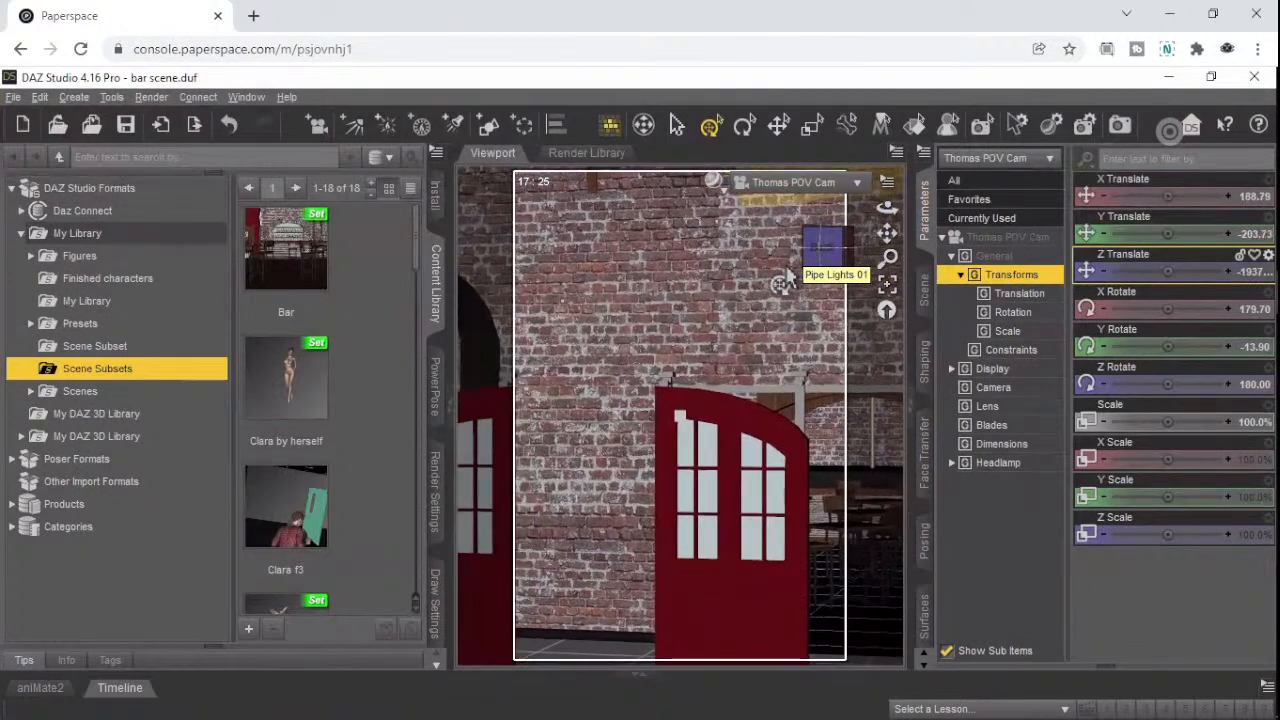
{"action": "scroll", "coordinate": [787, 275], "scroll_direction": "up", "scroll_amount": 8}
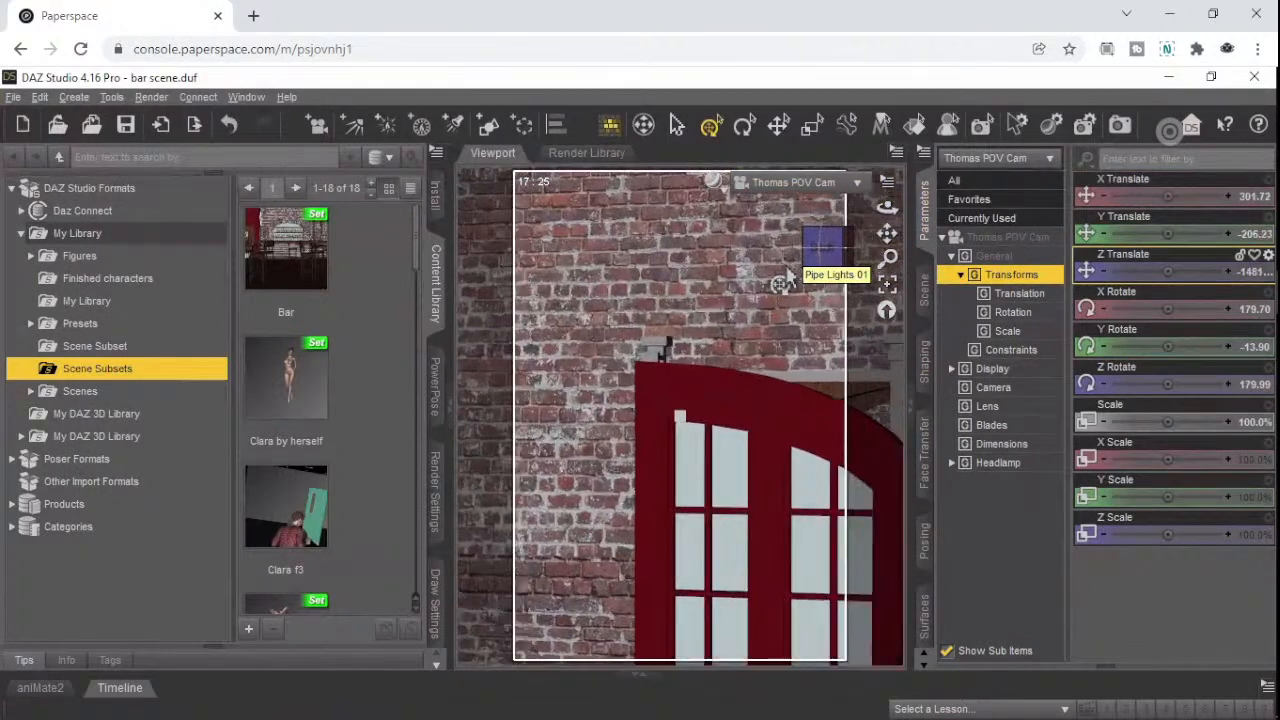
{"action": "scroll", "coordinate": [787, 279], "scroll_direction": "up", "scroll_amount": 8}
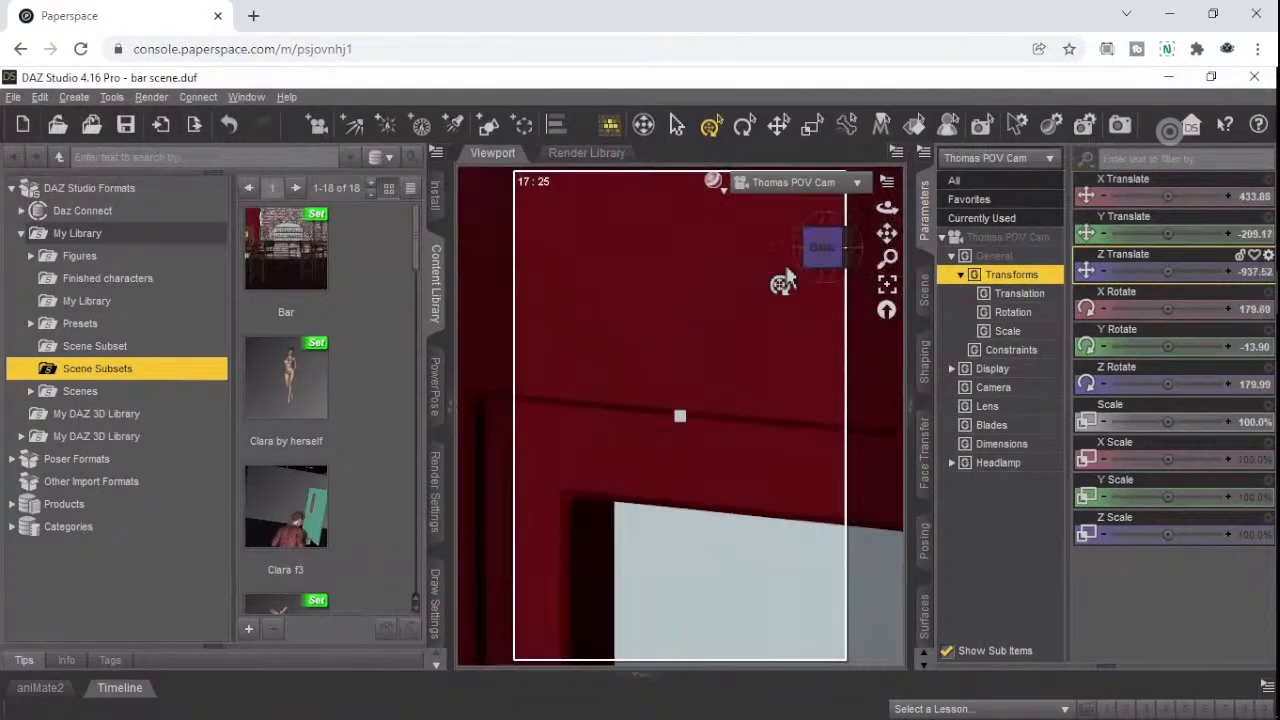
{"action": "scroll", "coordinate": [787, 279], "scroll_direction": "up", "scroll_amount": 8}
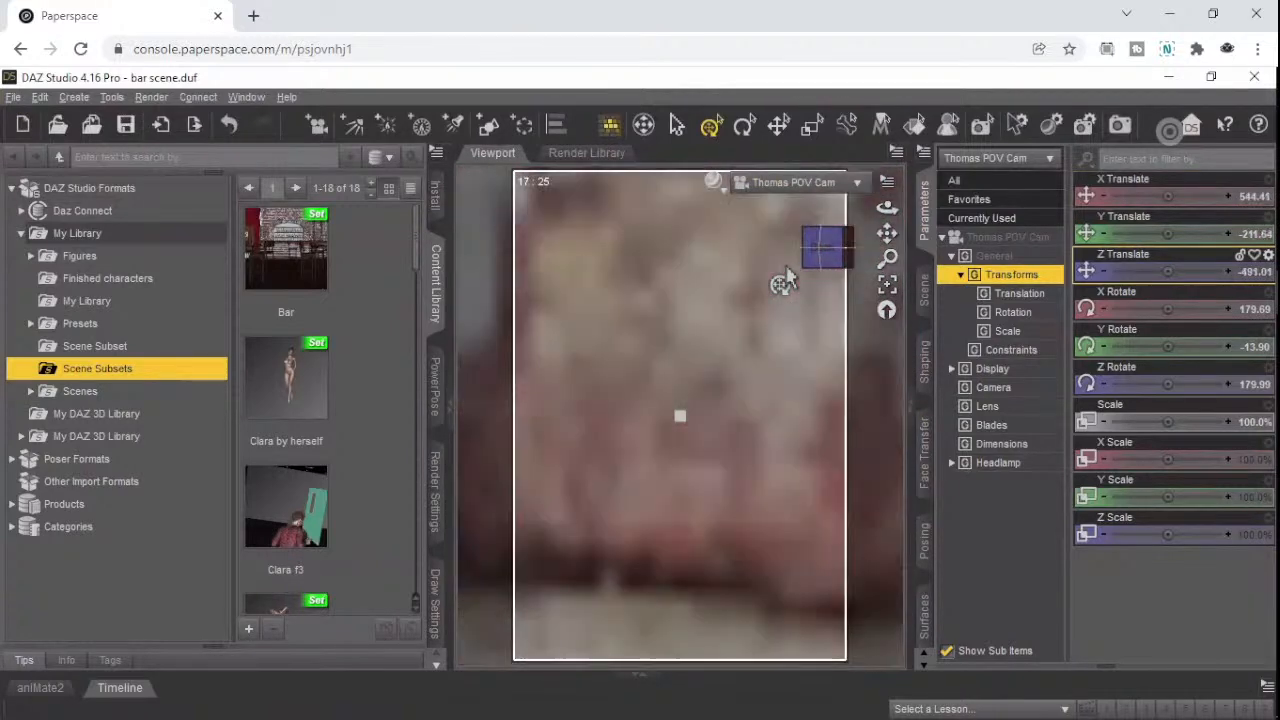
{"action": "scroll", "coordinate": [787, 278], "scroll_direction": "up", "scroll_amount": 6}
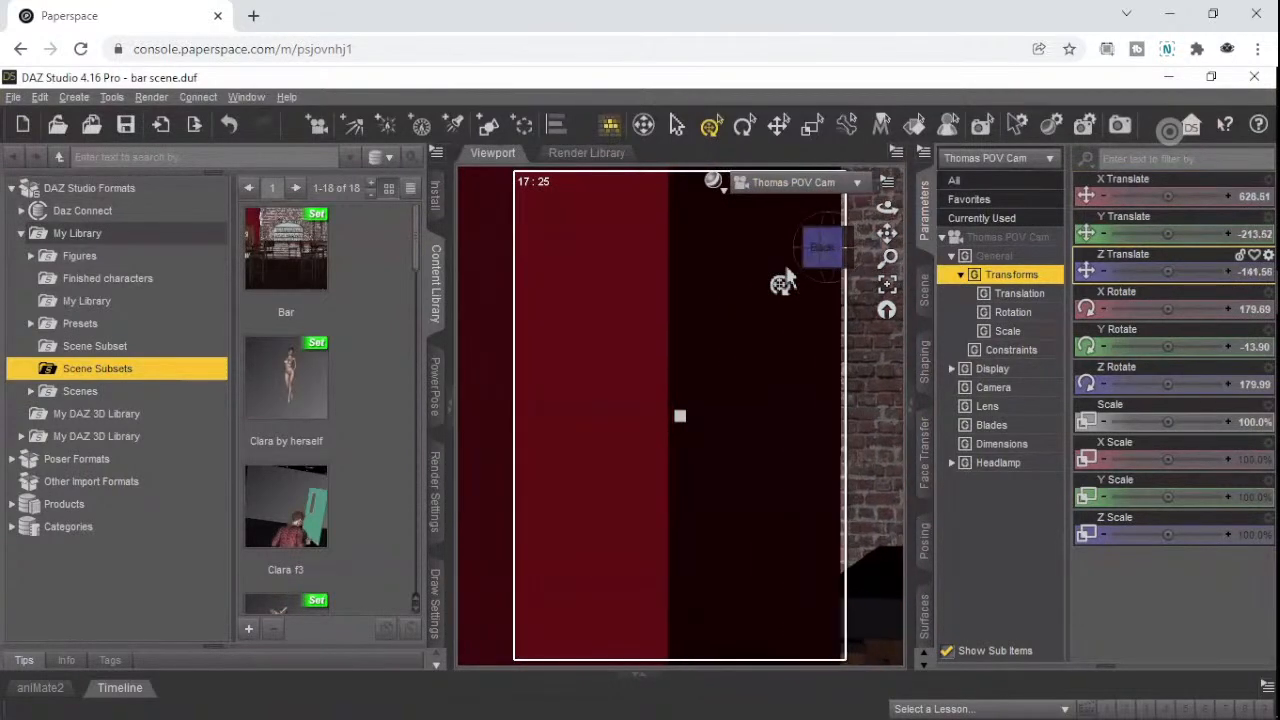
{"action": "scroll", "coordinate": [787, 279], "scroll_direction": "up", "scroll_amount": 3}
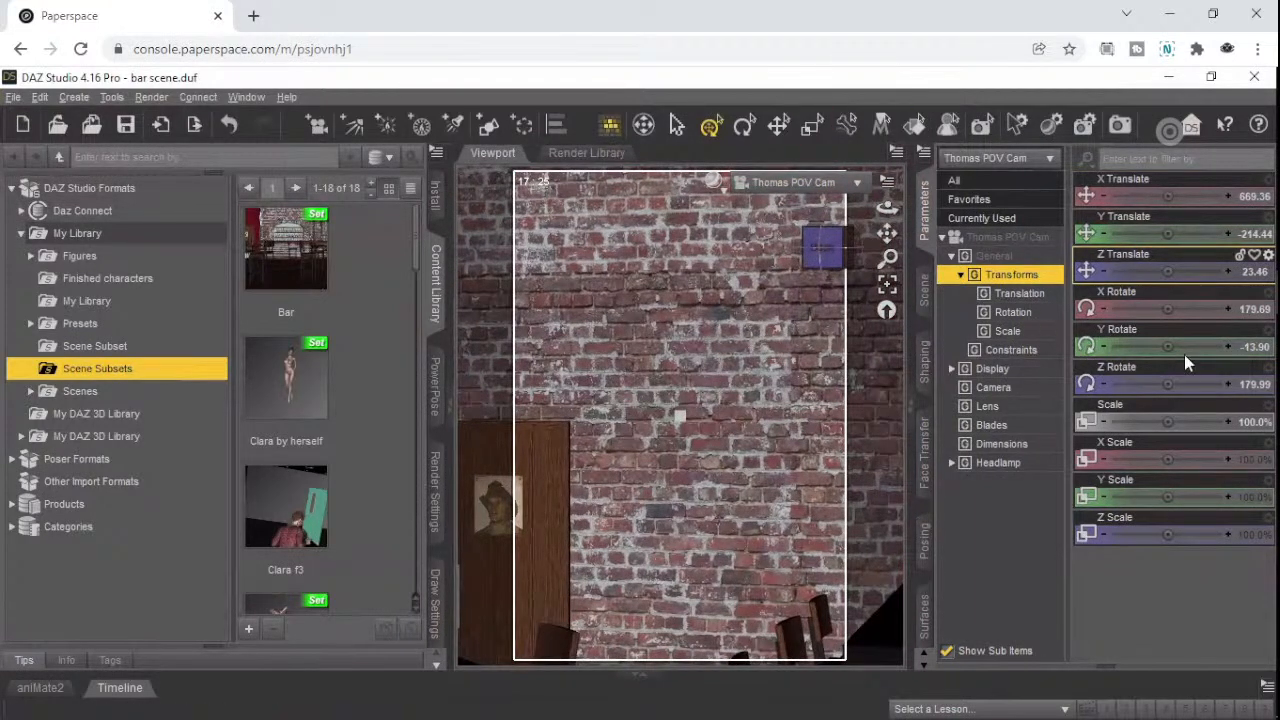
- Set Thomas POV Cam's Y Rotate to 80 to face the bartender, and nudge its orbit slightly to 79.89
{"action": "left_click", "coordinate": [1256, 347]}
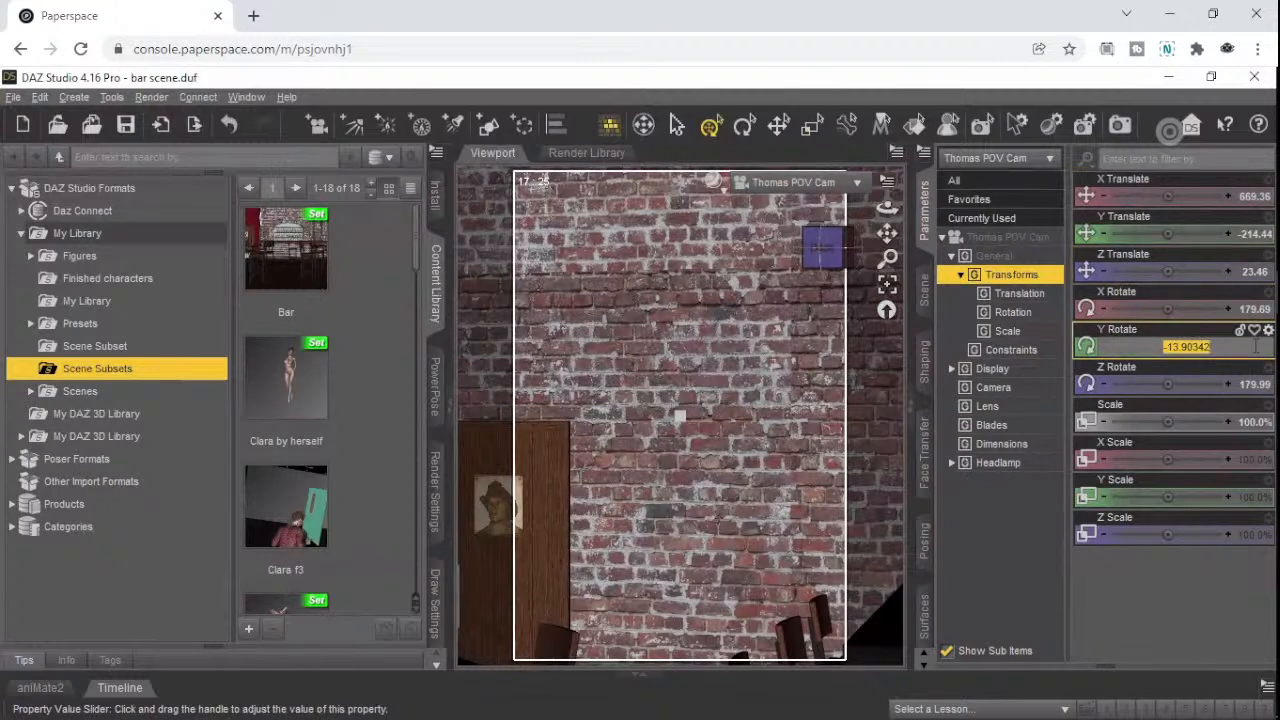
{"action": "type", "text": "80"}
{"action": "key", "text": "Return"}
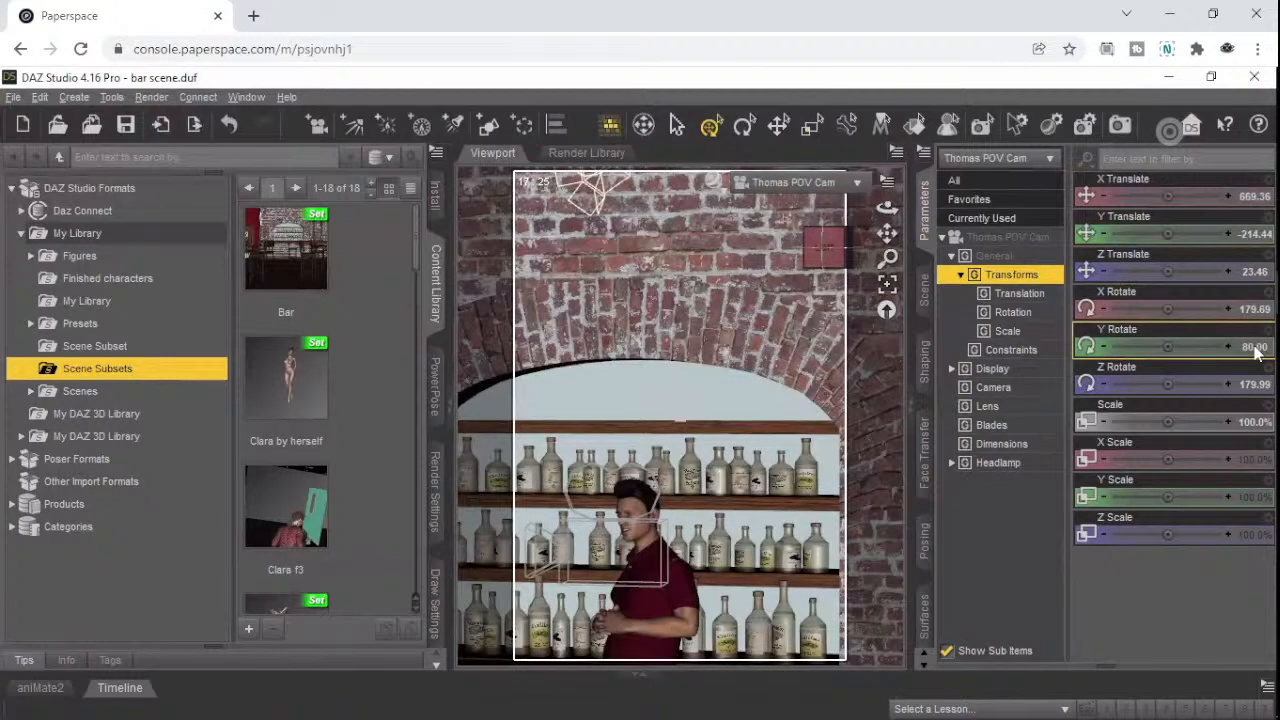
{"action": "left_click", "coordinate": [811, 252]}
{"action": "left_click_drag", "start_coordinate": [811, 251], "coordinate": [834, 254]}
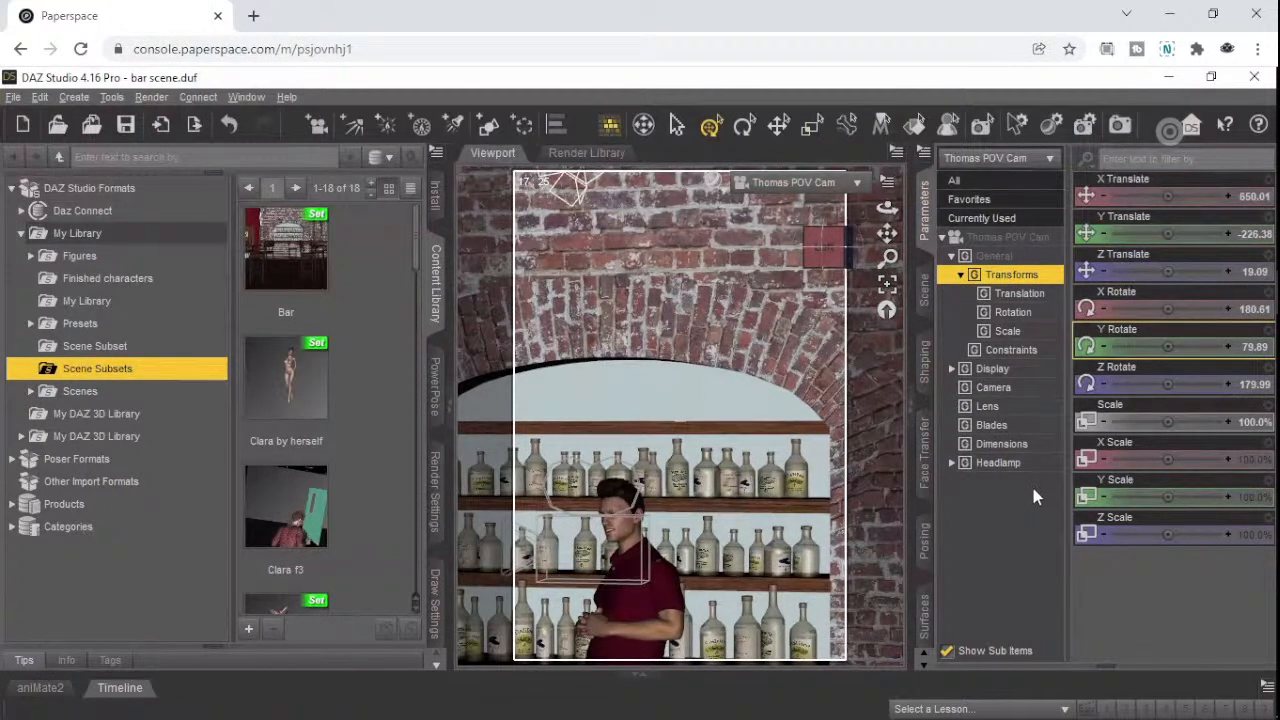
- Show all of Thomas POV Cam's parameters and turn it towards the wine bottle rack, at Y Rotate 114.89
{"action": "left_click", "coordinate": [1012, 352]}
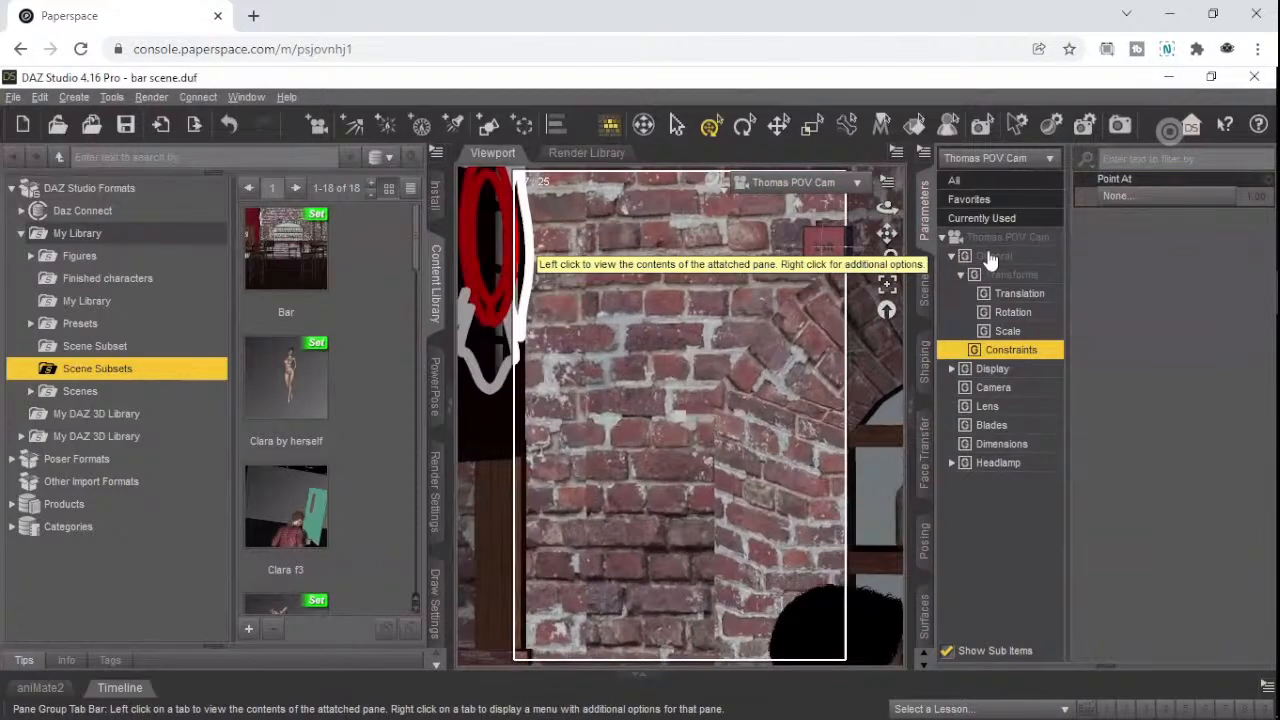
{"action": "left_click", "coordinate": [986, 243]}
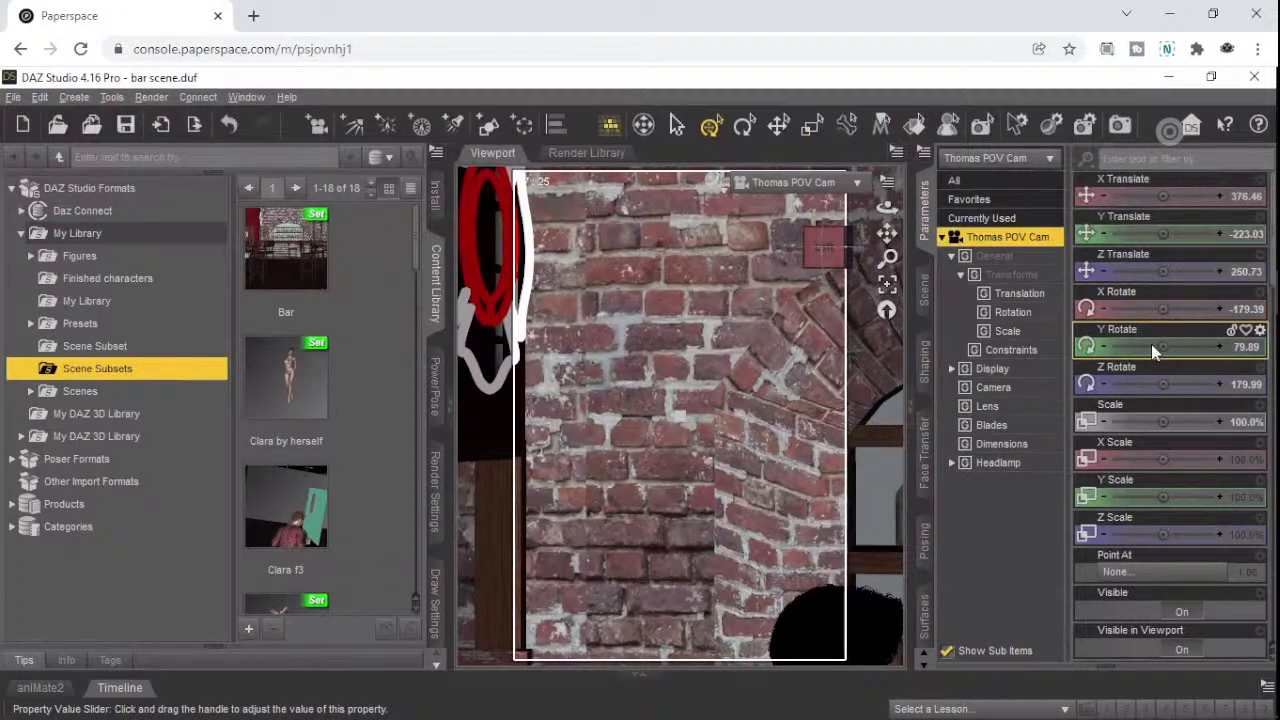
{"action": "mouse_move", "coordinate": [1163, 344]}
{"action": "left_mouse_down"}
{"action": "mouse_move", "coordinate": [1201, 353]}
{"action": "mouse_move", "coordinate": [1178, 349]}
{"action": "mouse_move", "coordinate": [1180, 363]}
{"action": "left_mouse_up"}
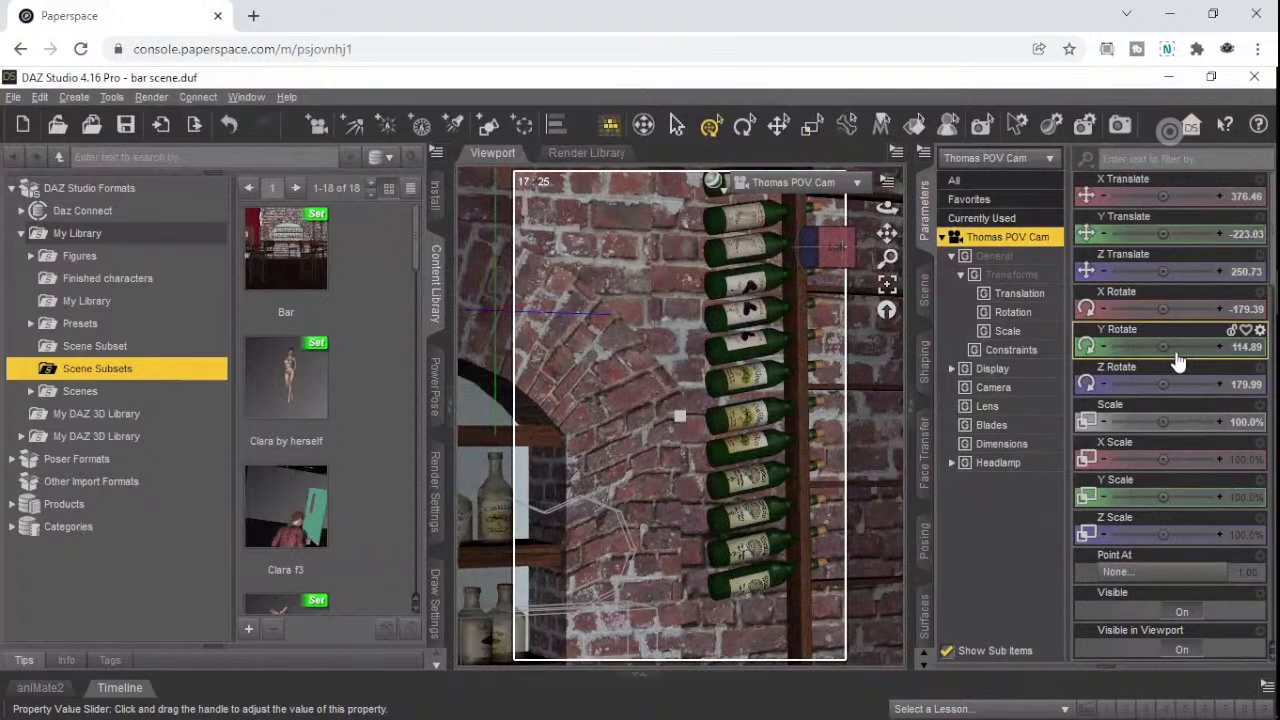
- Try tilting Thomas POV Cam to an X Rotate of 16.43, and undo the tilt
{"action": "scroll", "coordinate": [1176, 362], "scroll_direction": "down", "scroll_amount": 10}
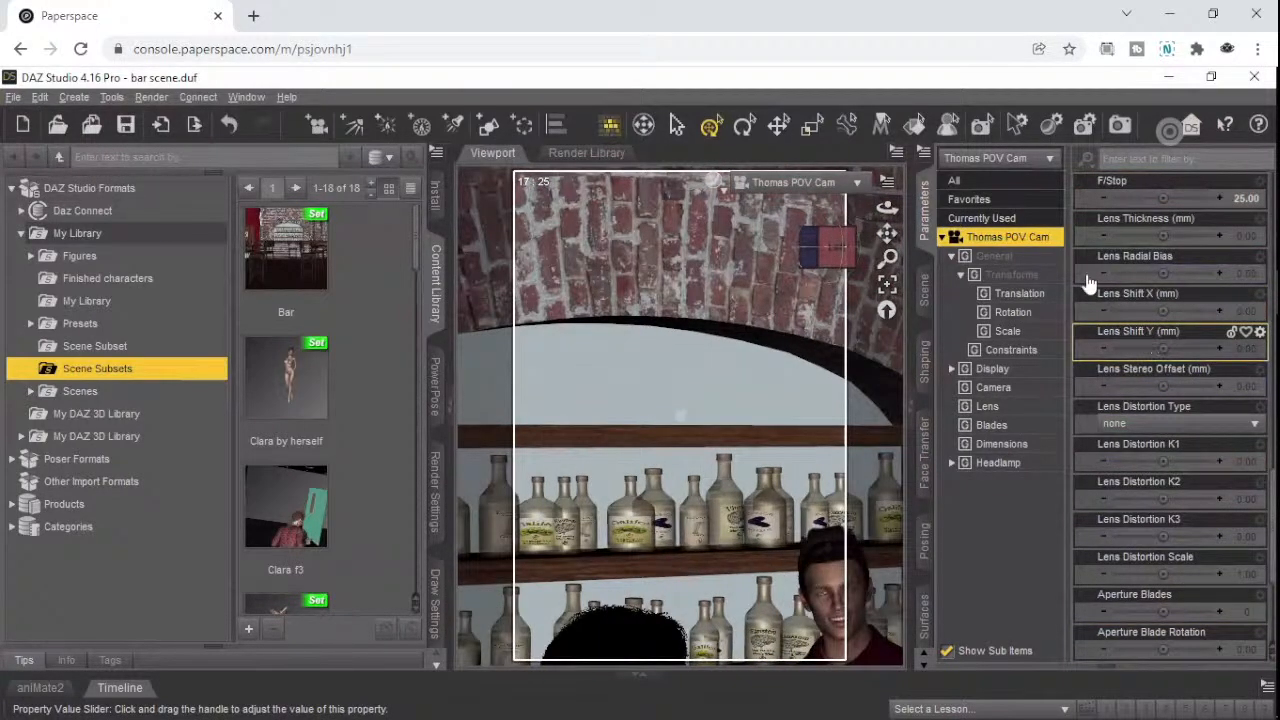
{"action": "scroll", "coordinate": [1240, 388], "scroll_direction": "up", "scroll_amount": 2}
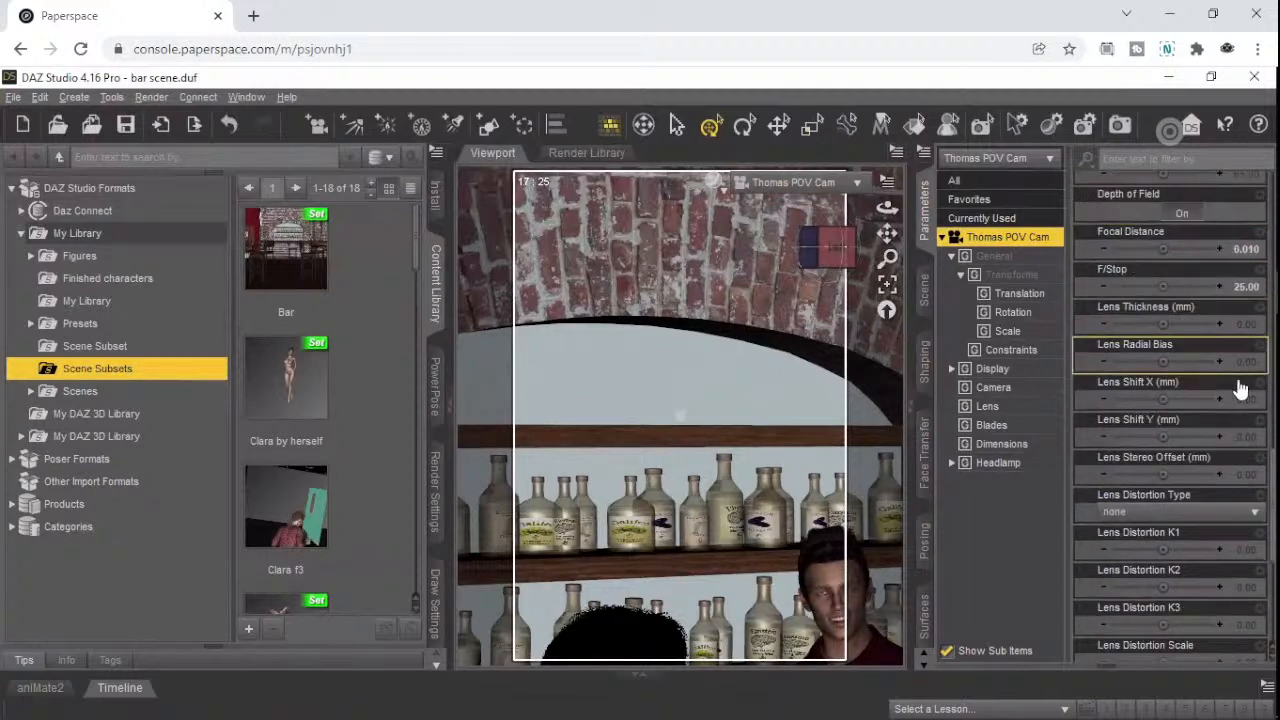
{"action": "scroll", "coordinate": [1260, 410], "scroll_direction": "up", "scroll_amount": 10}
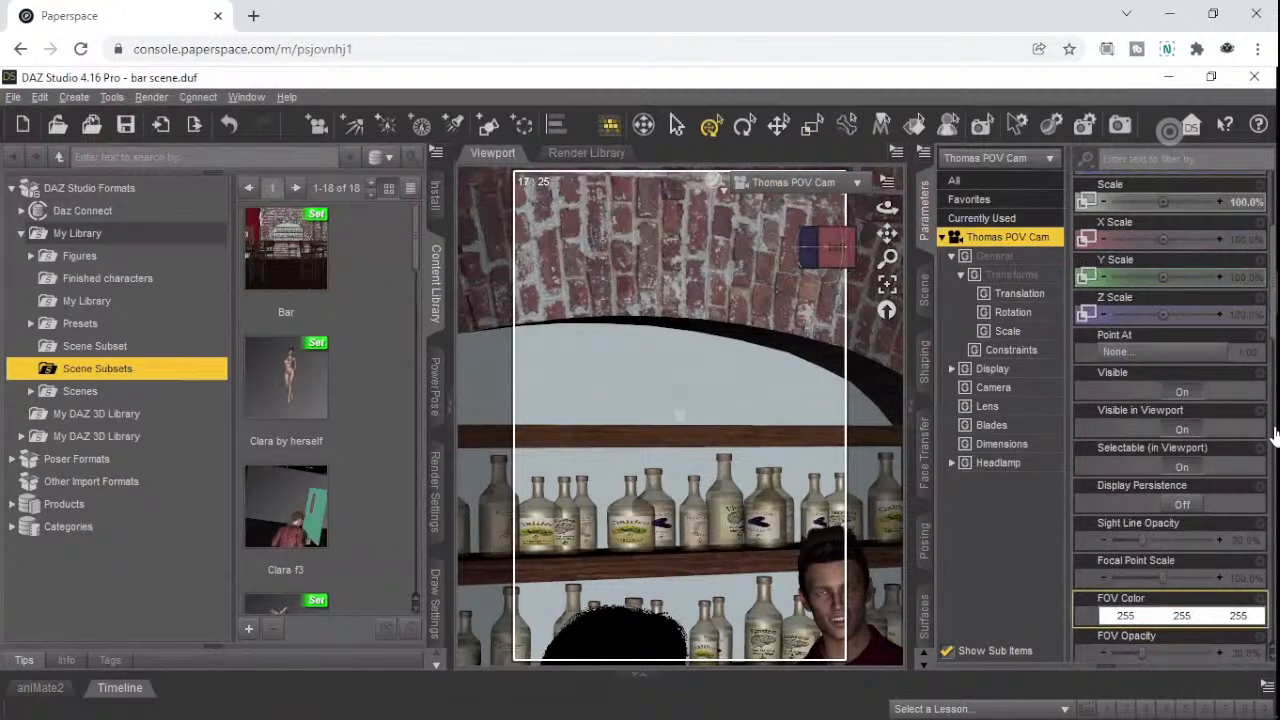
{"action": "scroll", "coordinate": [1274, 434], "scroll_direction": "up", "scroll_amount": 3}
{"action": "mouse_move", "coordinate": [1274, 432]}
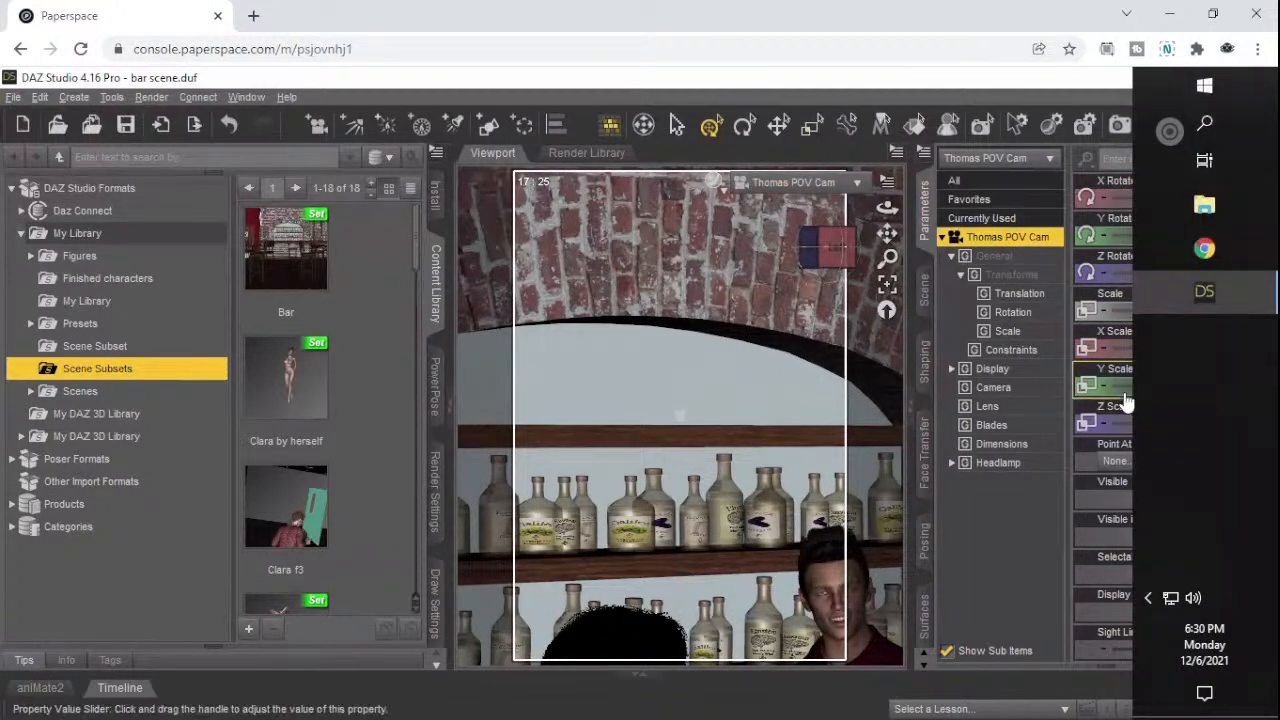
{"action": "scroll", "coordinate": [1111, 393], "scroll_direction": "up", "scroll_amount": 3}
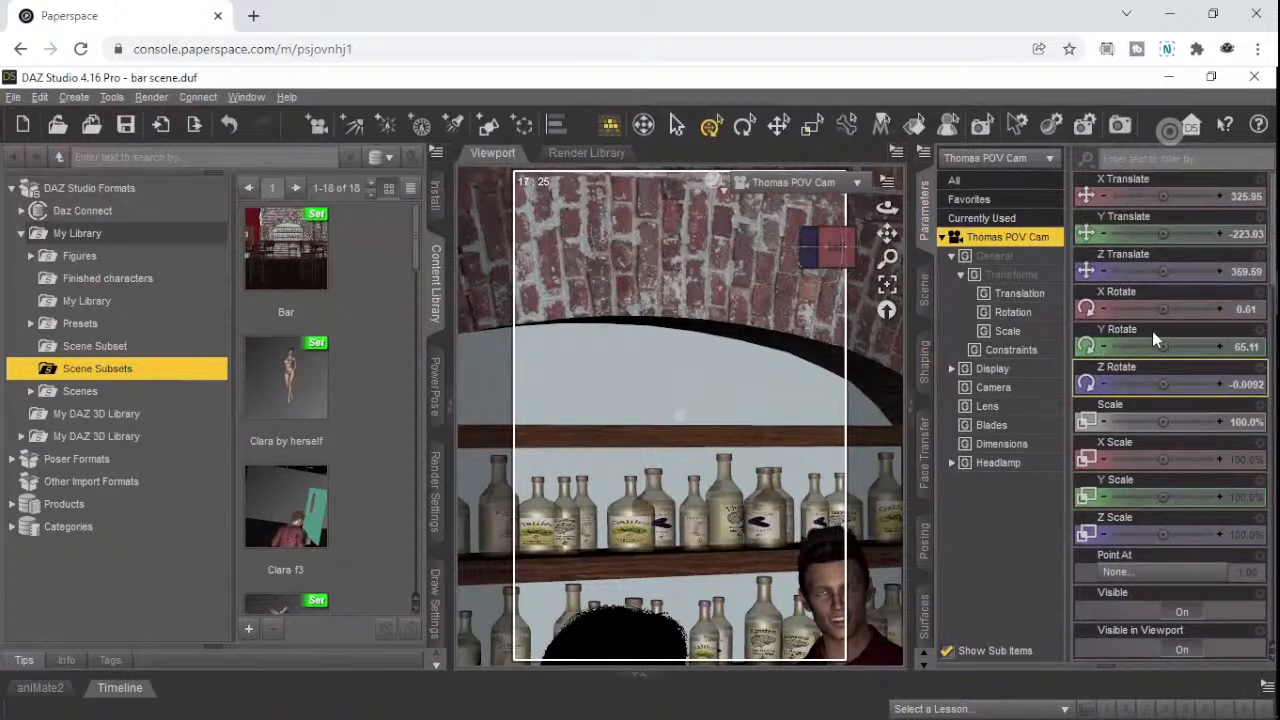
{"action": "left_click_drag", "start_coordinate": [1172, 313], "coordinate": [1183, 311]}
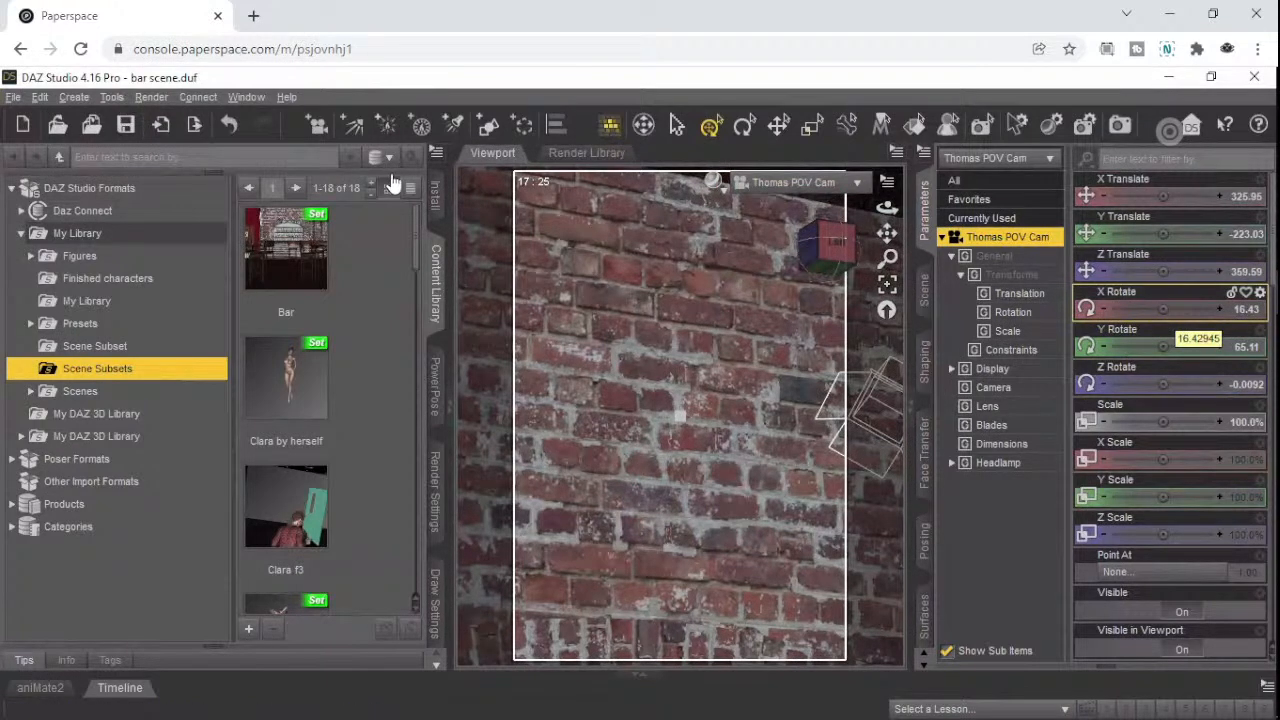
{"action": "left_click", "coordinate": [229, 125]}
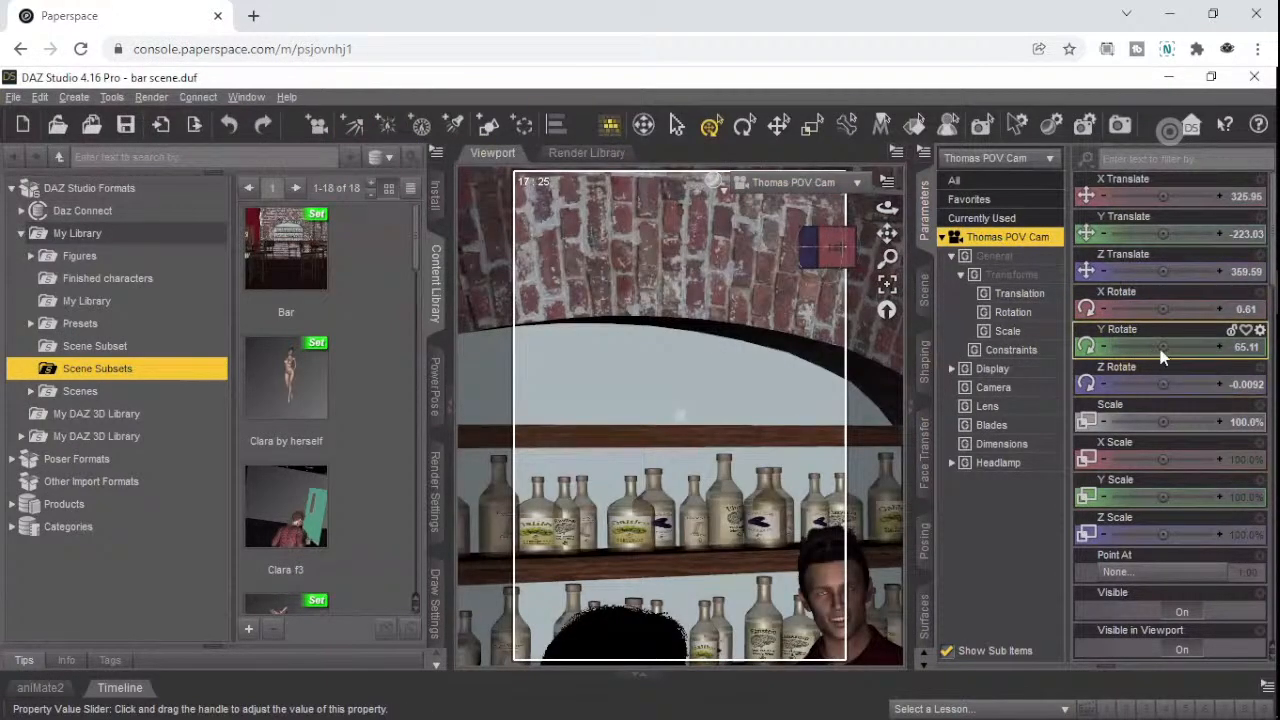
- Turn Thomas POV Cam towards the spiral stairs at Y Rotate 18.96 and set its frame width to 10 mm
{"action": "mouse_move", "coordinate": [1168, 345]}
{"action": "left_mouse_down"}
{"action": "mouse_move", "coordinate": [1133, 344]}
{"action": "mouse_move", "coordinate": [1160, 358]}
{"action": "mouse_move", "coordinate": [1151, 347]}
{"action": "left_mouse_up"}
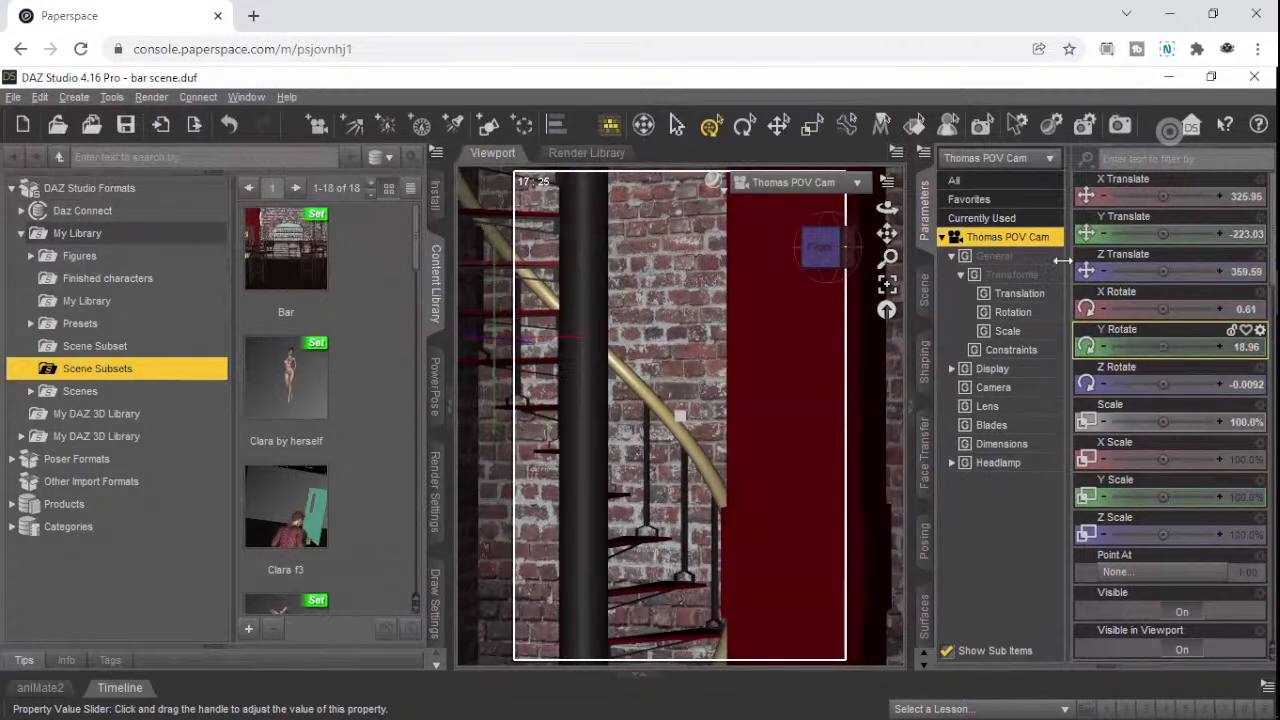
{"action": "left_click", "coordinate": [1000, 390]}
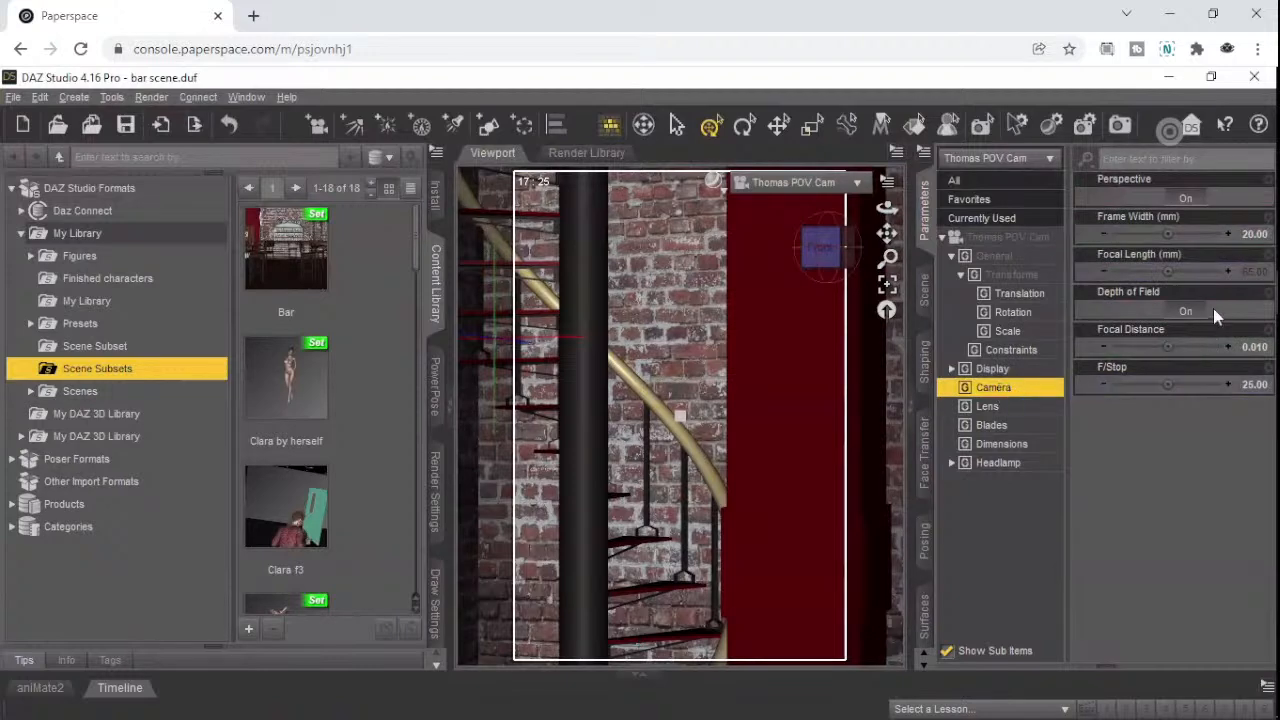
{"action": "left_click", "coordinate": [1248, 237]}
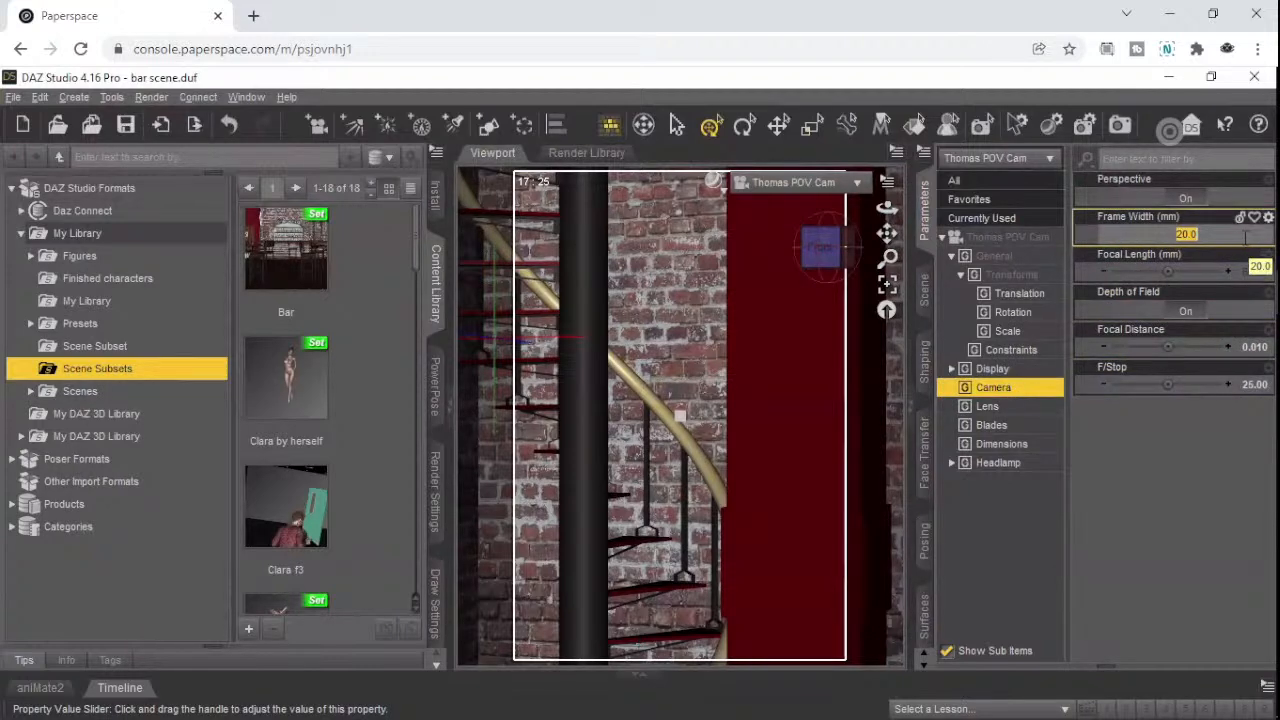
{"action": "type", "text": "10"}
{"action": "key", "text": "Return"}
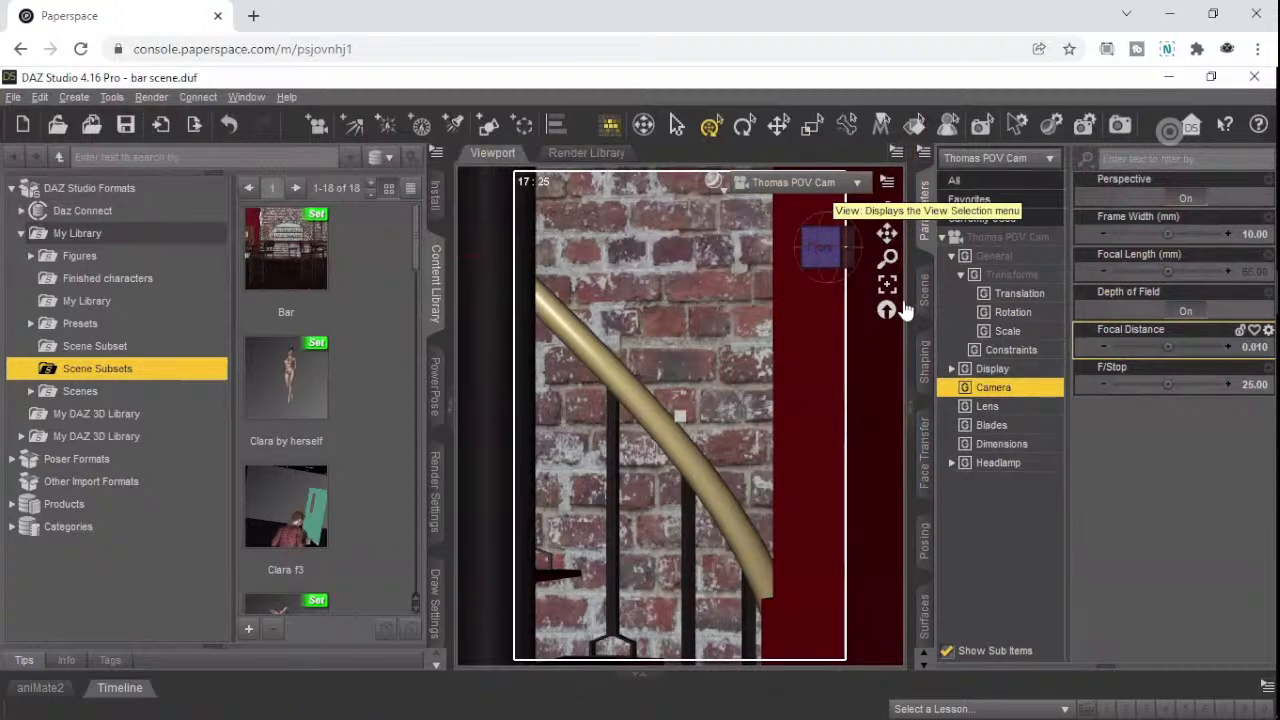
- Show all of Thomas POV Cam's parameters and view the whole bar and the camera in Perspective View
{"action": "left_click", "coordinate": [1005, 238]}
{"action": "mouse_move", "coordinate": [1177, 233]}
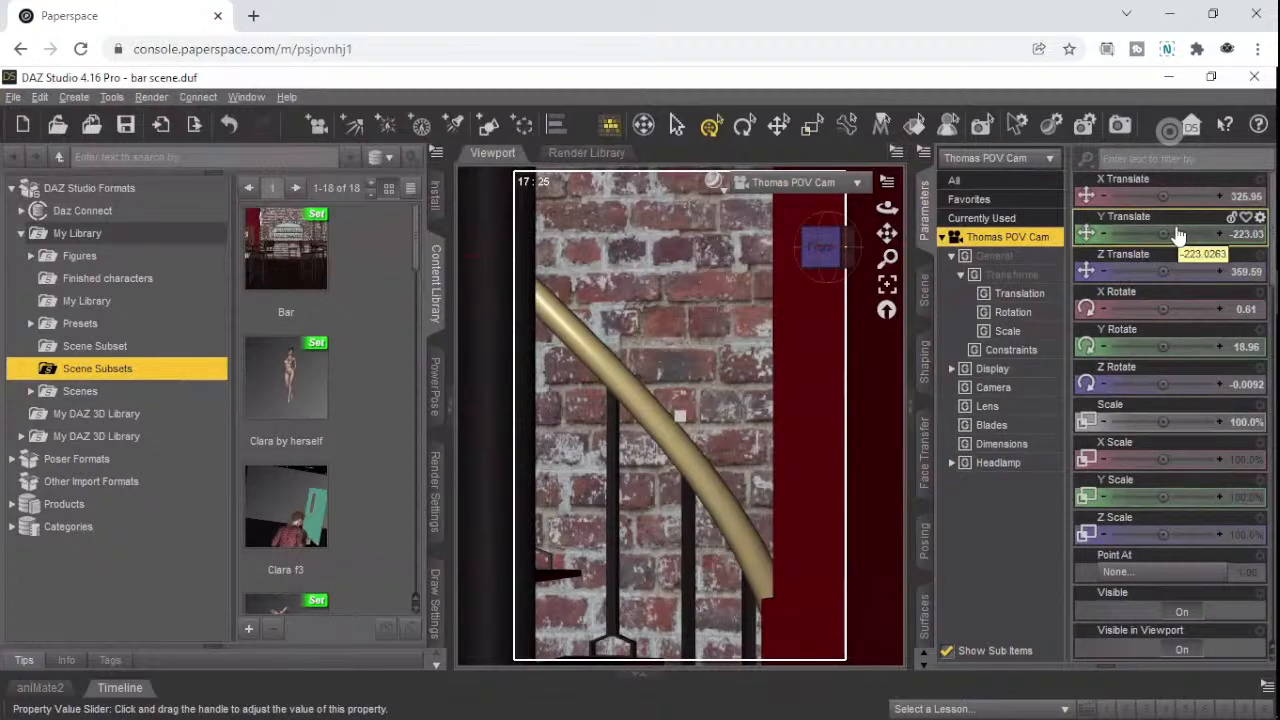
{"action": "left_click", "coordinate": [851, 183]}
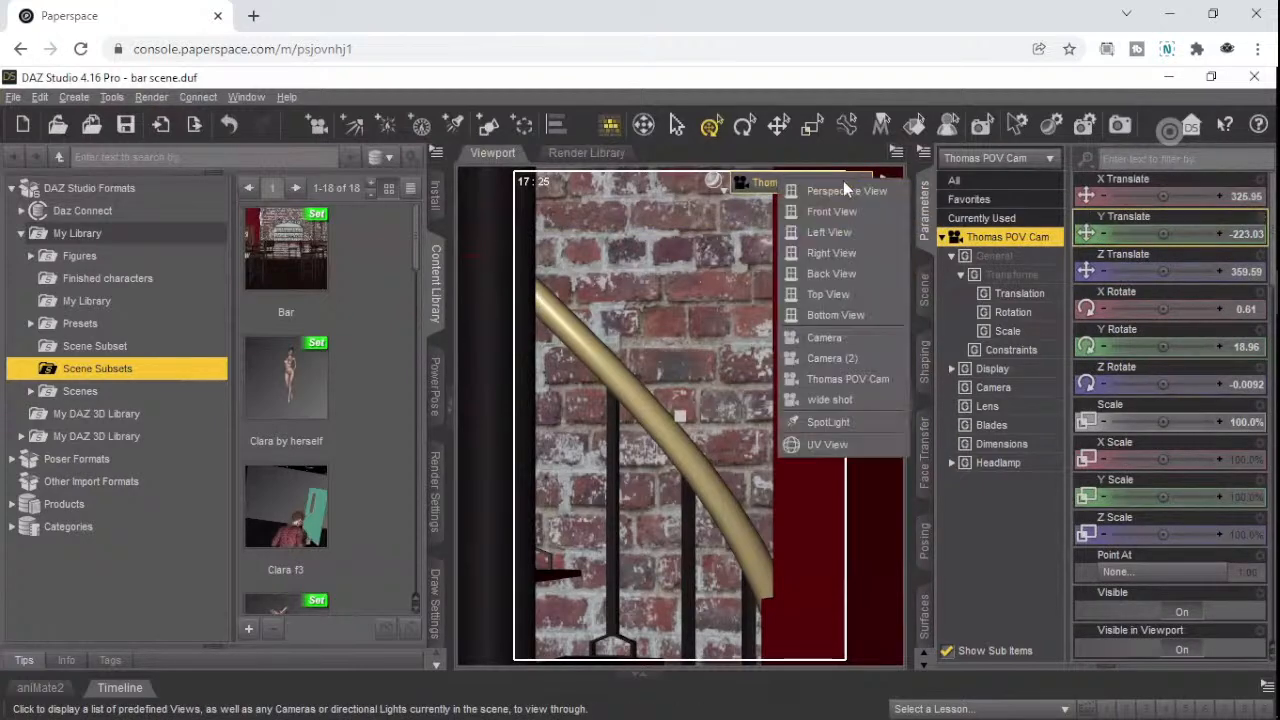
{"action": "left_click", "coordinate": [828, 193]}
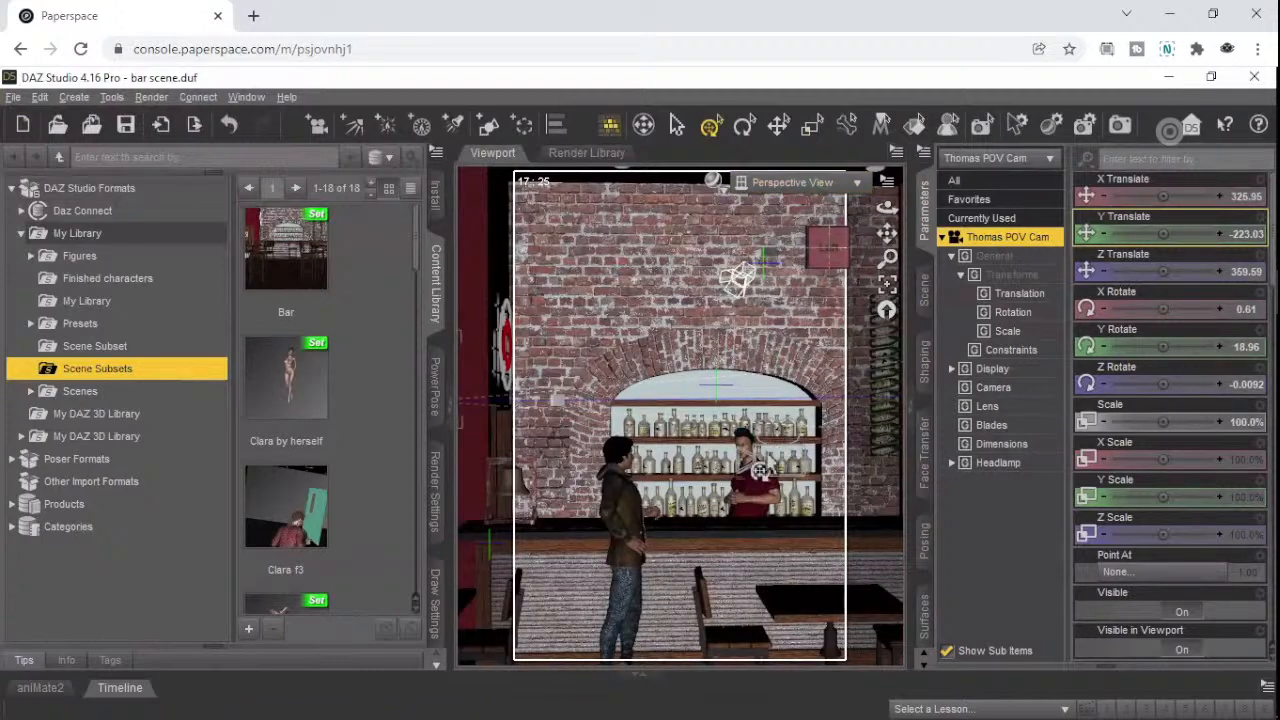
{"action": "scroll", "coordinate": [757, 466], "scroll_direction": "down", "scroll_amount": 5}
{"action": "scroll", "coordinate": [757, 466], "scroll_direction": "down", "scroll_amount": 4}
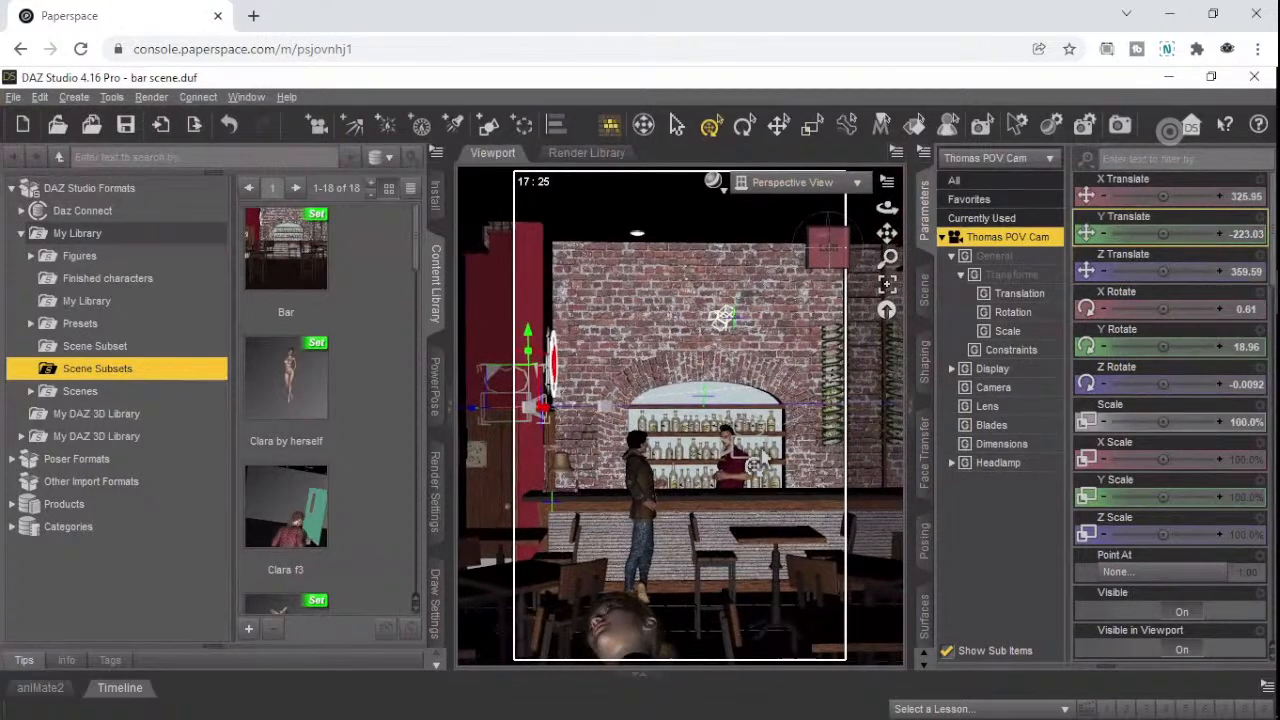
- Select Clara as the object to edit and look through the scene objects, expanding Genesis 8 Male
{"action": "left_click", "coordinate": [977, 160]}
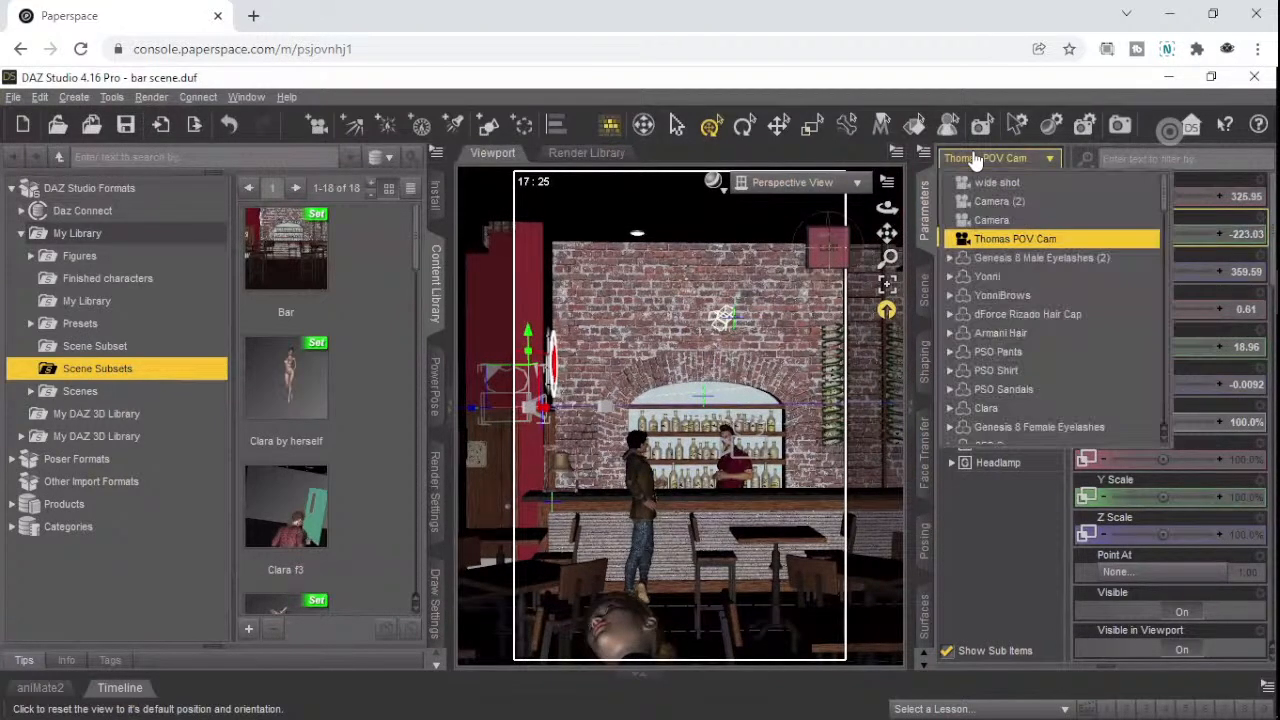
{"action": "left_click", "coordinate": [981, 409]}
{"action": "scroll", "coordinate": [985, 398], "scroll_direction": "down", "scroll_amount": 2}
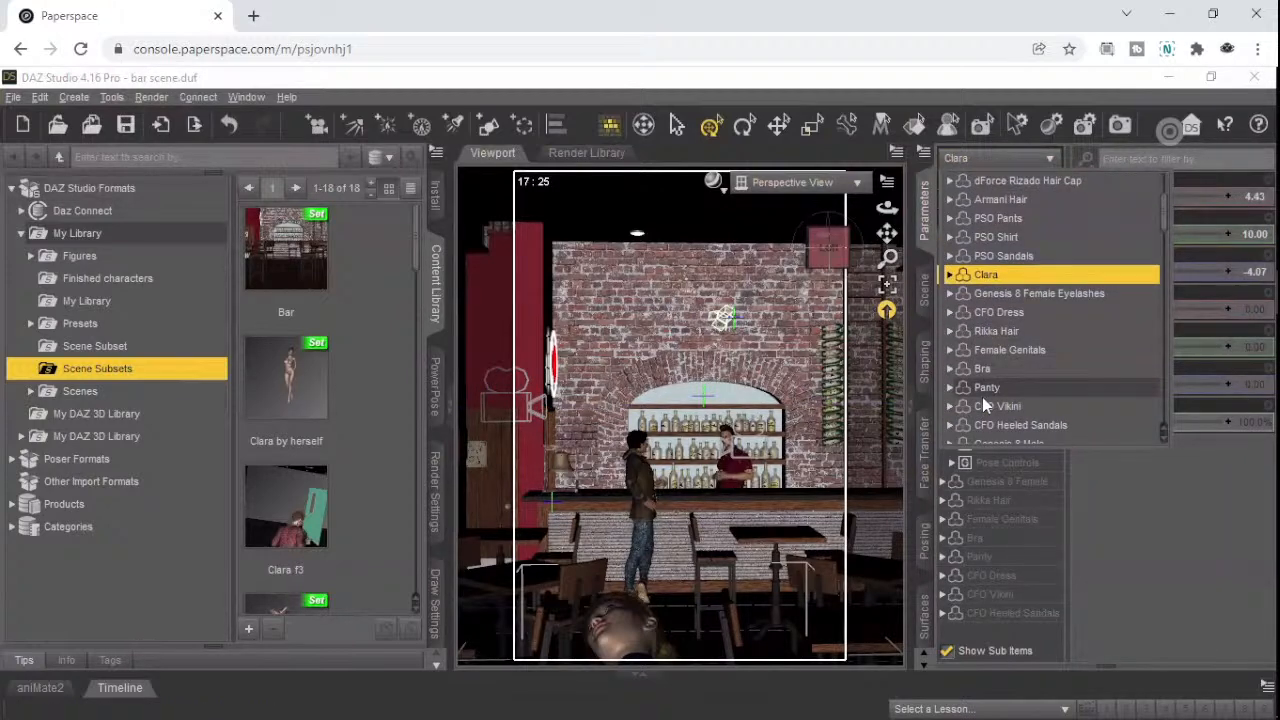
{"action": "scroll", "coordinate": [982, 397], "scroll_direction": "down", "scroll_amount": 2}
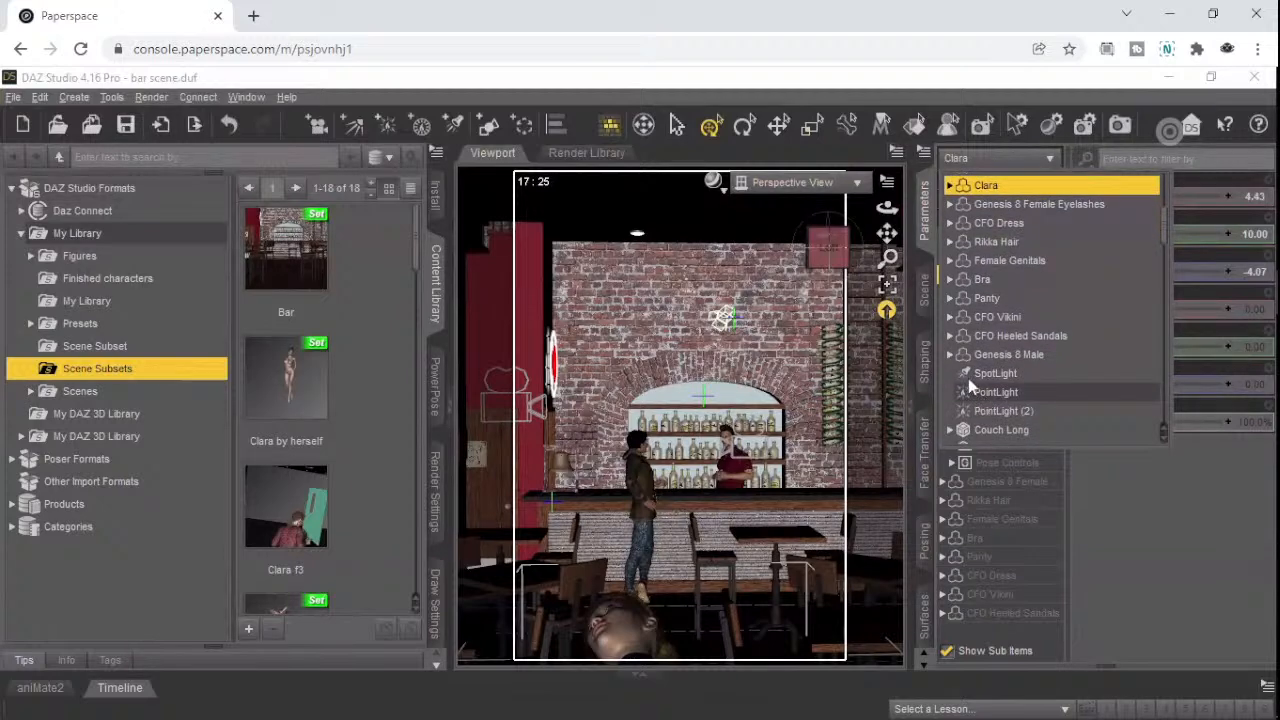
{"action": "left_click", "coordinate": [949, 355]}
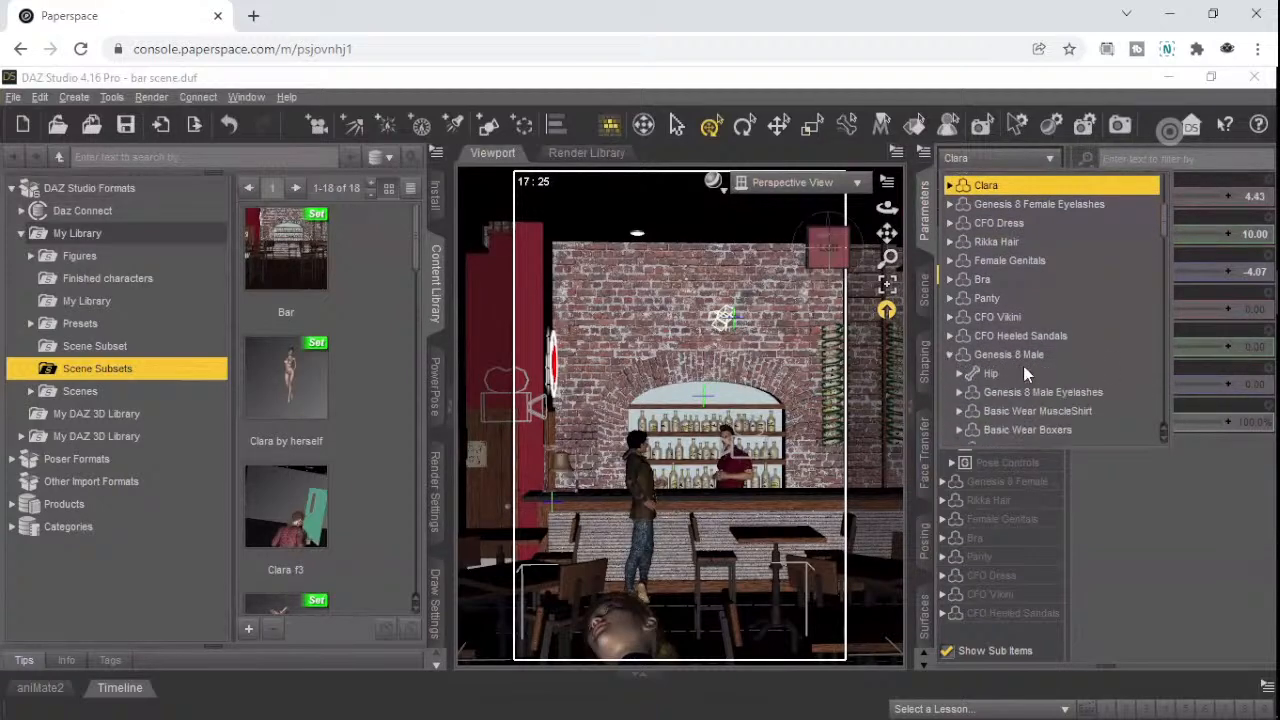
{"action": "scroll", "coordinate": [1023, 365], "scroll_direction": "down", "scroll_amount": 2}
{"action": "scroll", "coordinate": [1024, 366], "scroll_direction": "down", "scroll_amount": 6}
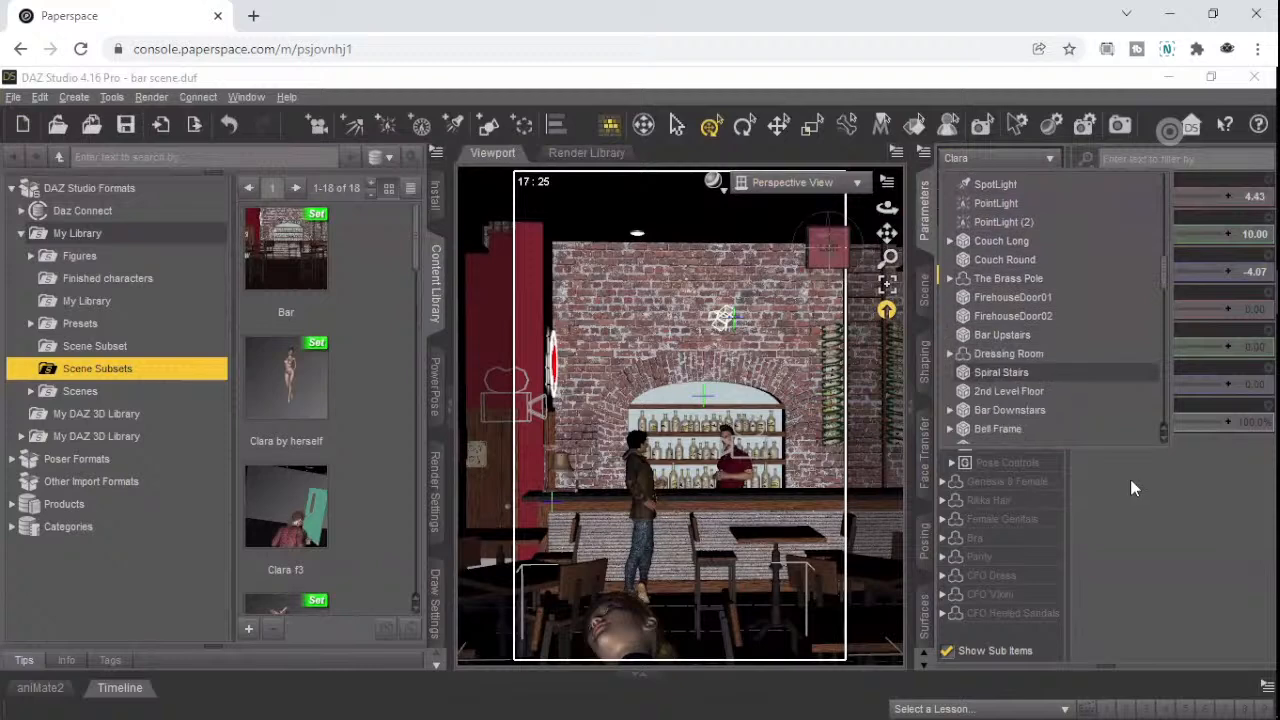
{"action": "left_click", "coordinate": [1093, 452]}
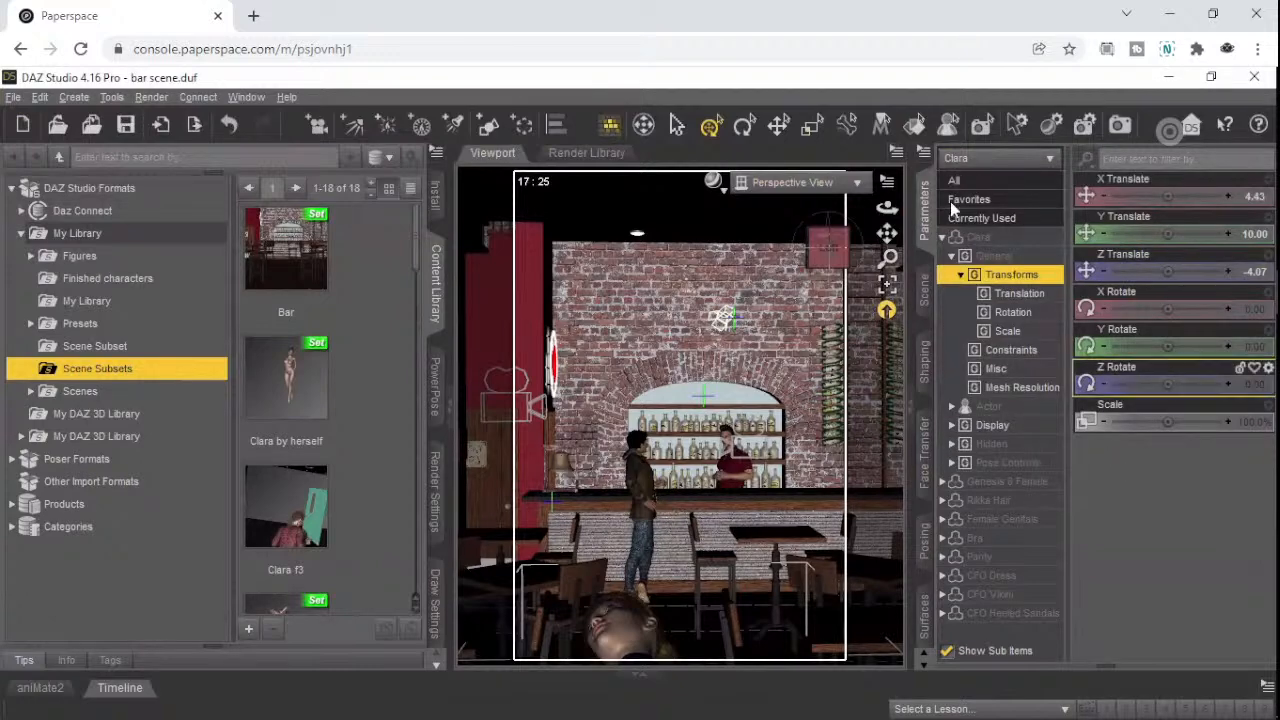
- Select the Clara Full group and set its X Translate to -383.33
{"action": "left_click", "coordinate": [926, 290]}
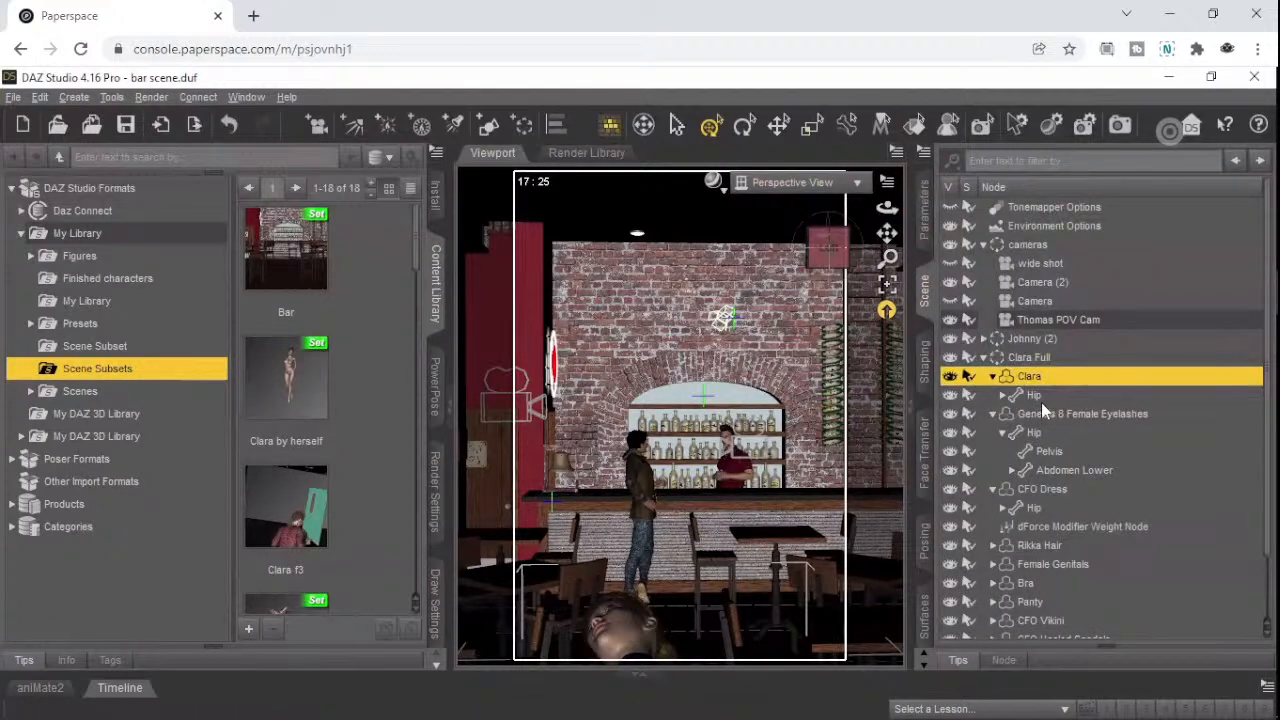
{"action": "left_click", "coordinate": [1020, 360]}
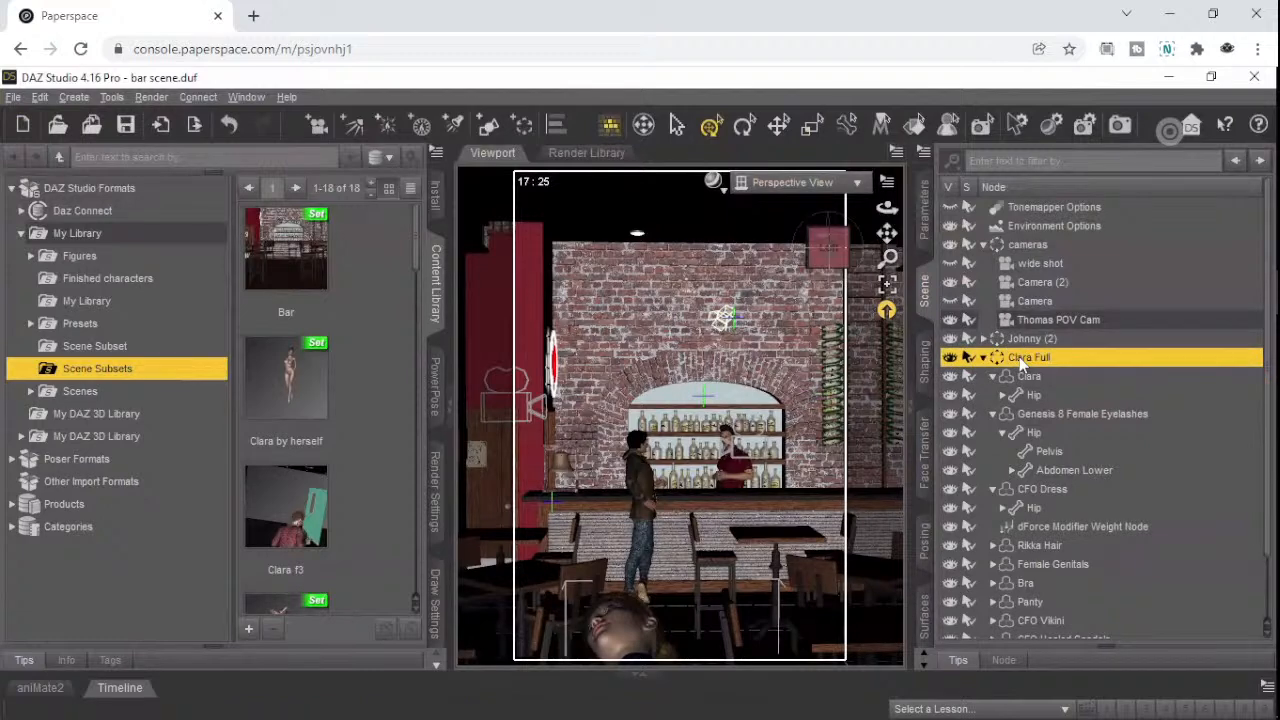
{"action": "left_click", "coordinate": [926, 215]}
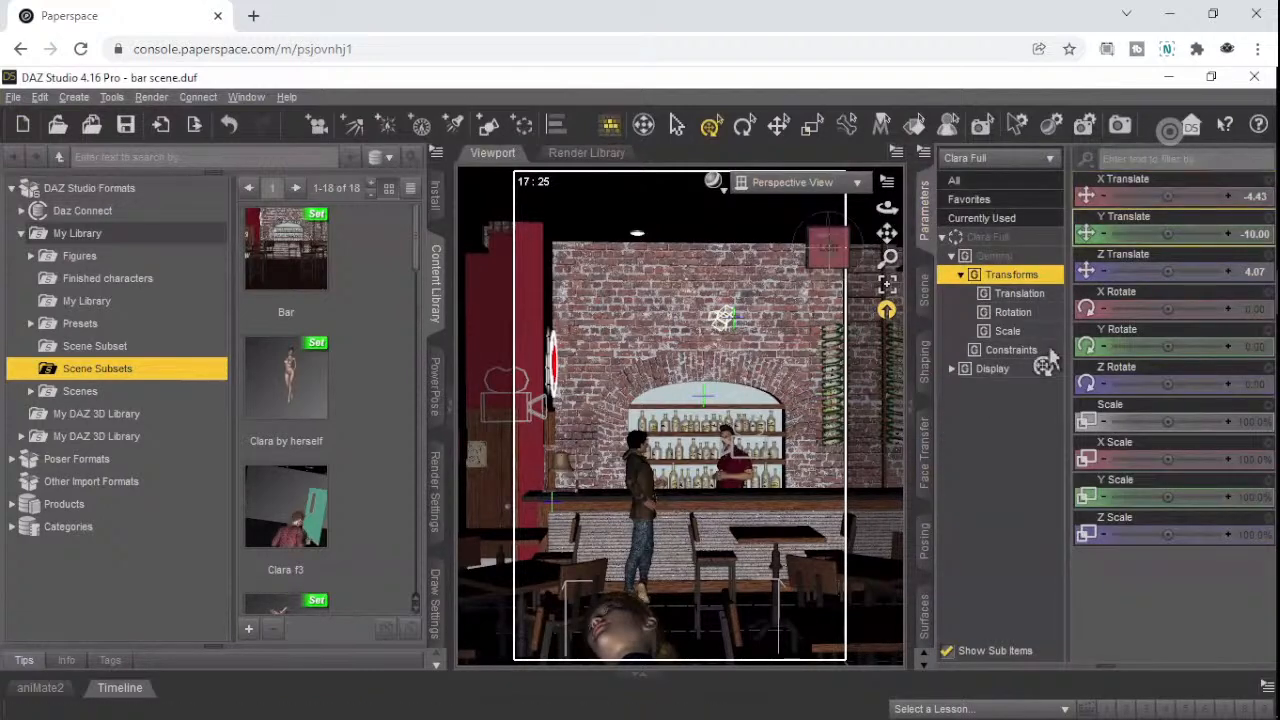
{"action": "left_click_drag", "start_coordinate": [1170, 196], "coordinate": [1045, 197]}
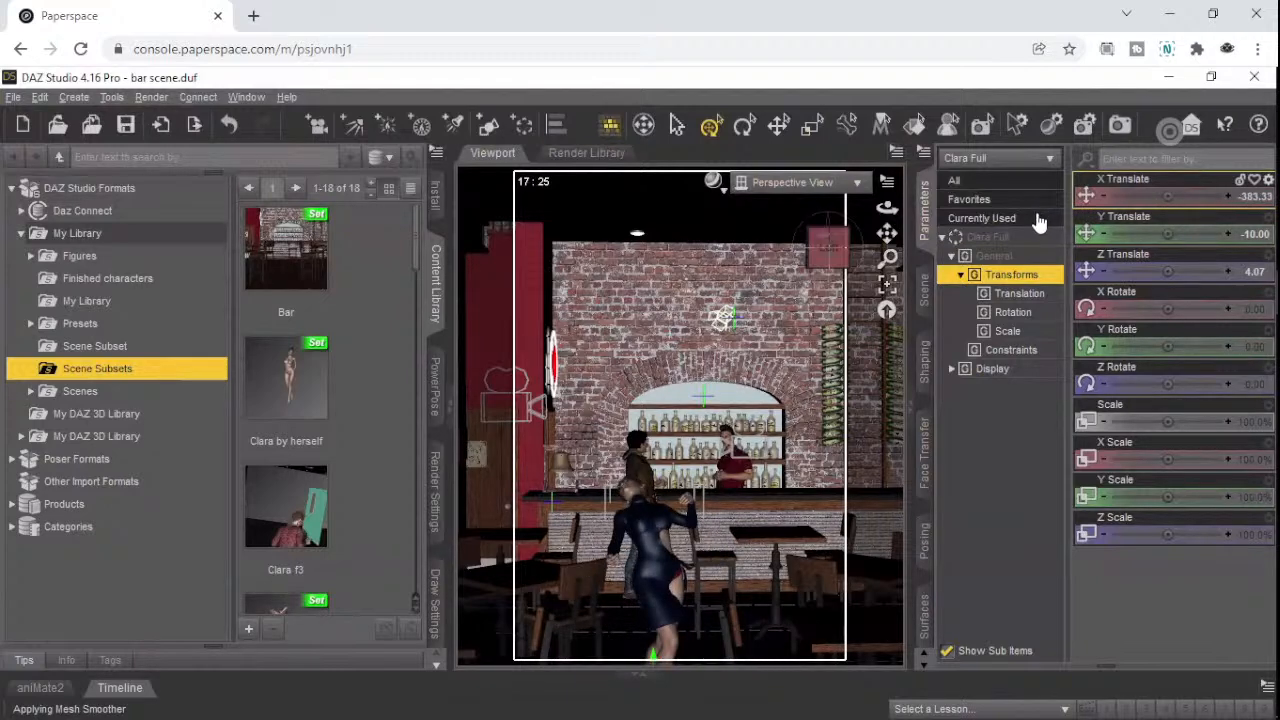
- Examine Clara's position among the tables in front of the bar from a higher viewpoint
{"action": "left_click", "coordinate": [813, 276]}
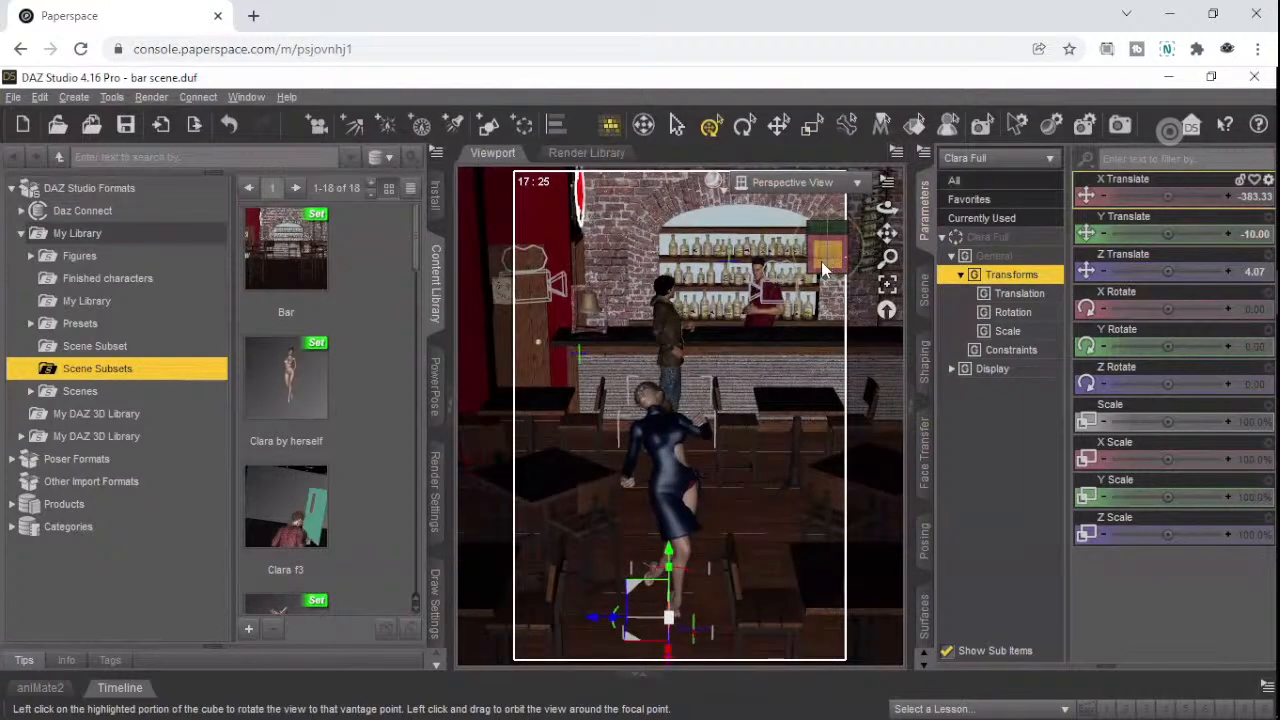
{"action": "left_click", "coordinate": [821, 261]}
{"action": "left_click", "coordinate": [822, 267]}
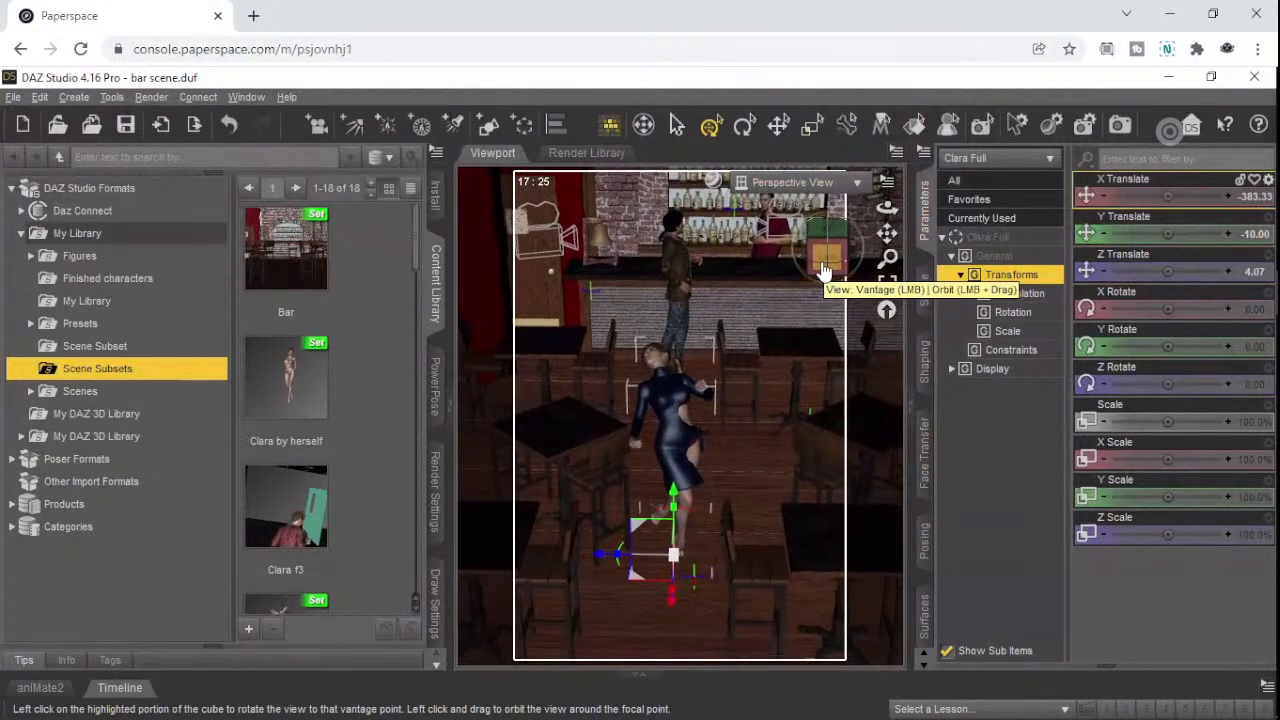
{"action": "scroll", "coordinate": [824, 271], "scroll_direction": "down", "scroll_amount": 8}
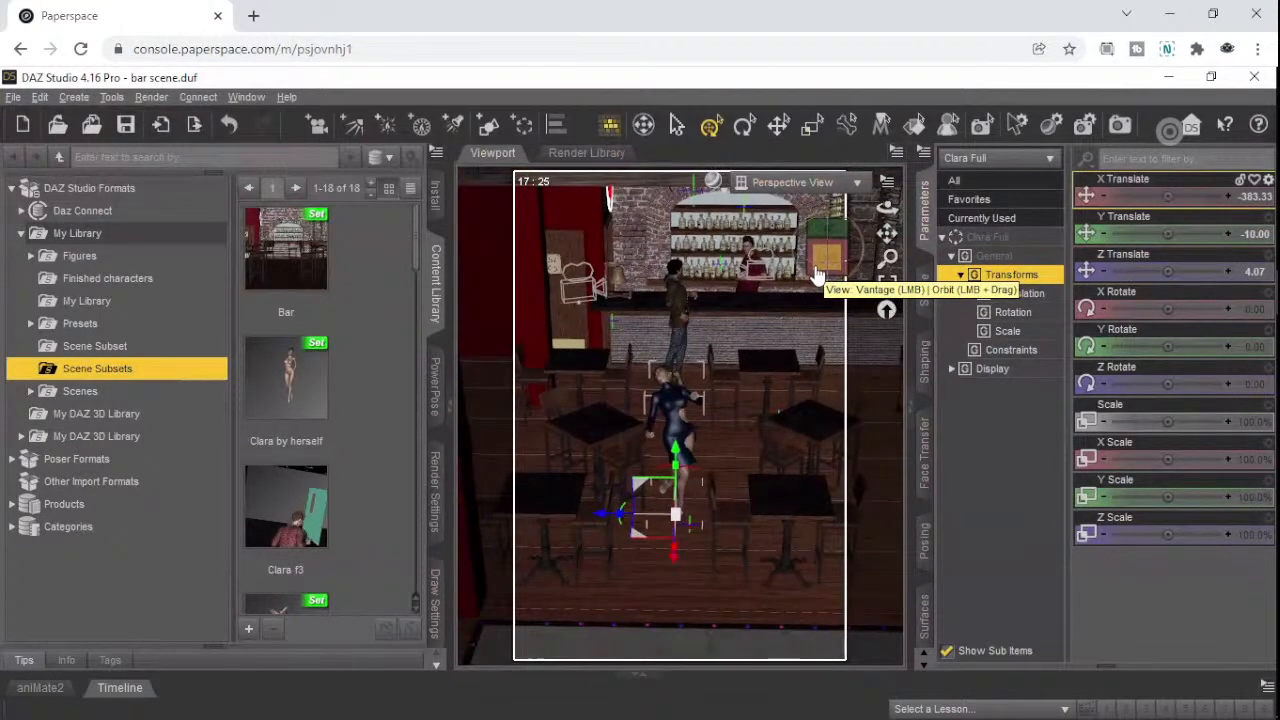
{"action": "scroll", "coordinate": [818, 275], "scroll_direction": "up", "scroll_amount": 1}
{"action": "key", "text": "Up"}
{"action": "key", "text": "Up"}
{"action": "key", "text": "Up"}
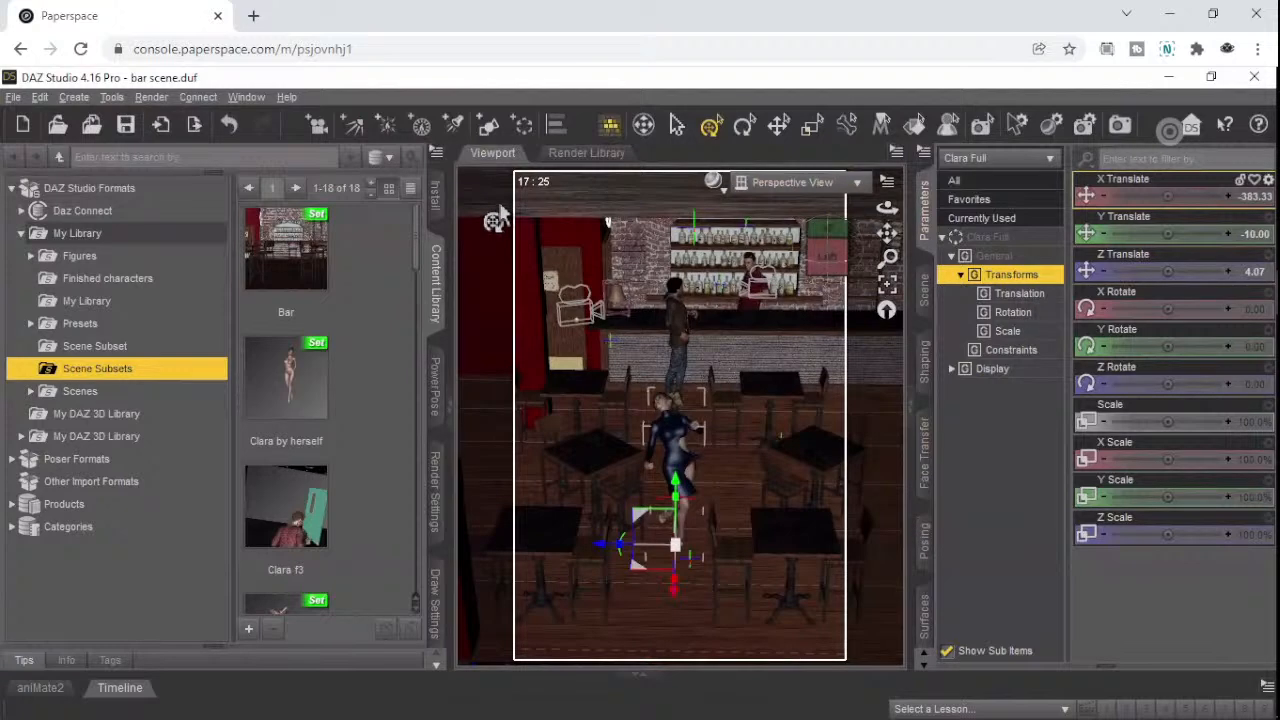
- Set the global render aspect ratio to 17:9 in the general render settings
{"action": "left_click", "coordinate": [436, 472]}
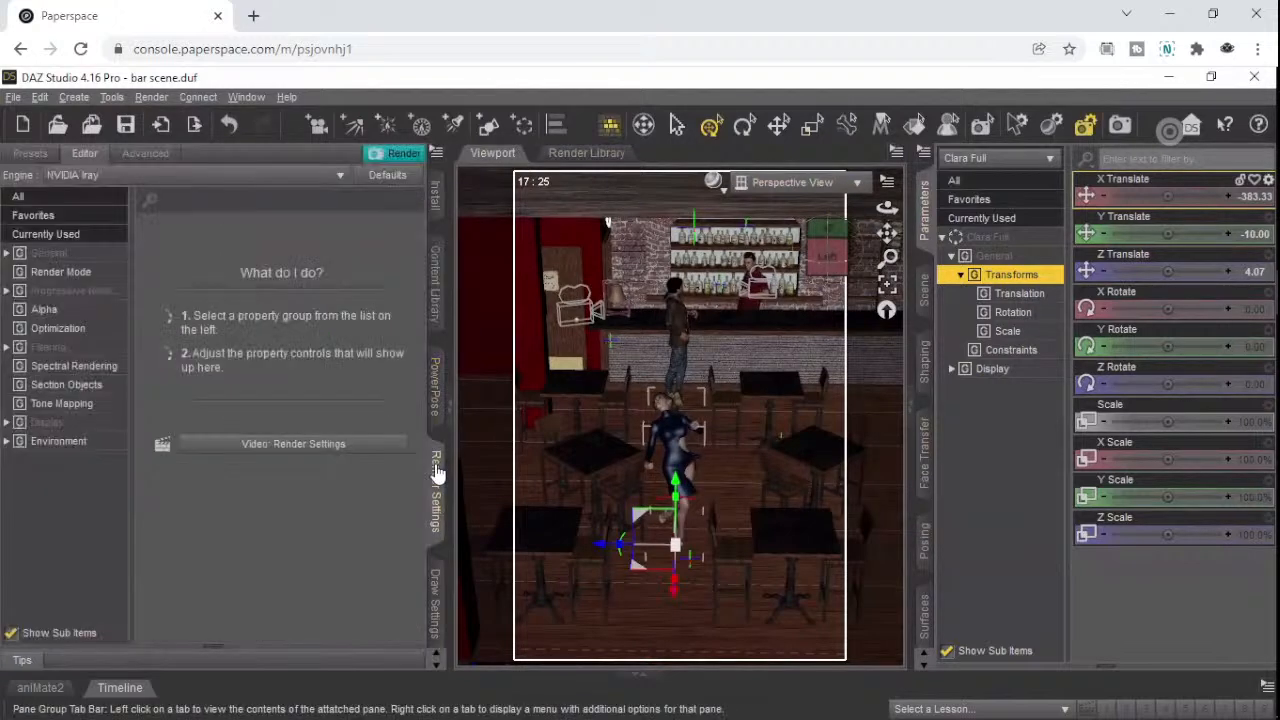
{"action": "left_click", "coordinate": [52, 257]}
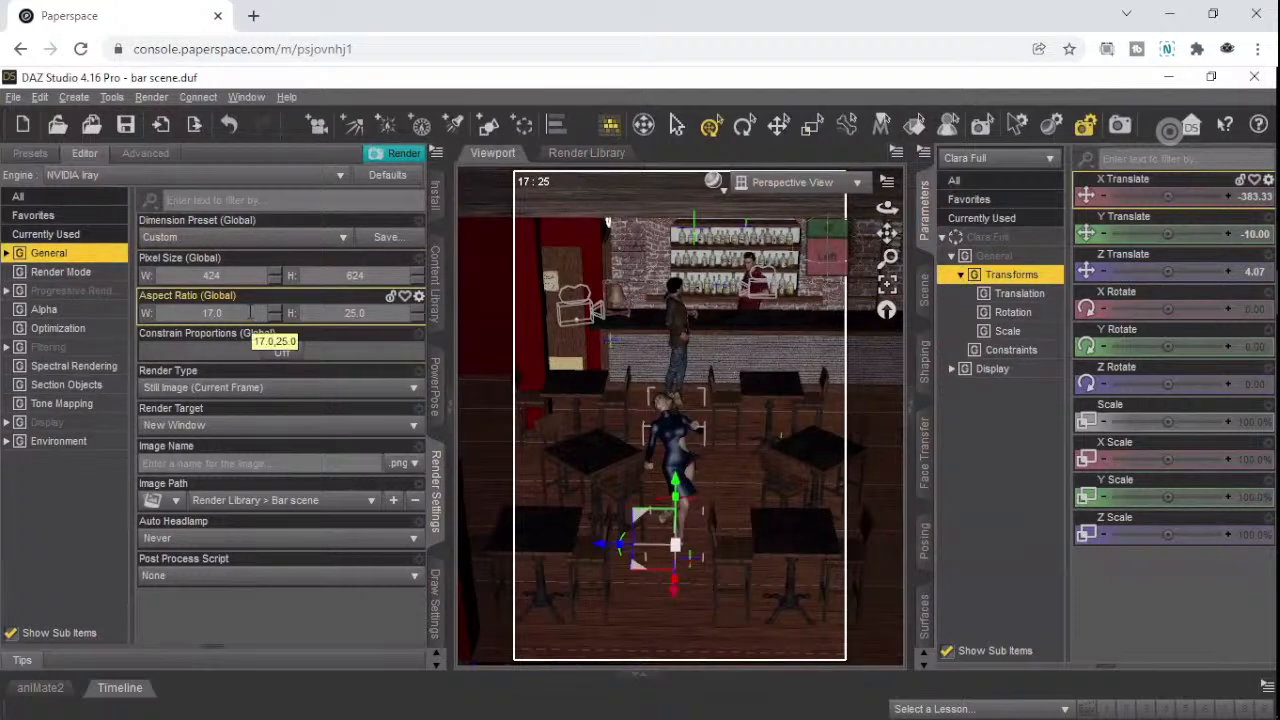
{"action": "left_click", "coordinate": [362, 313]}
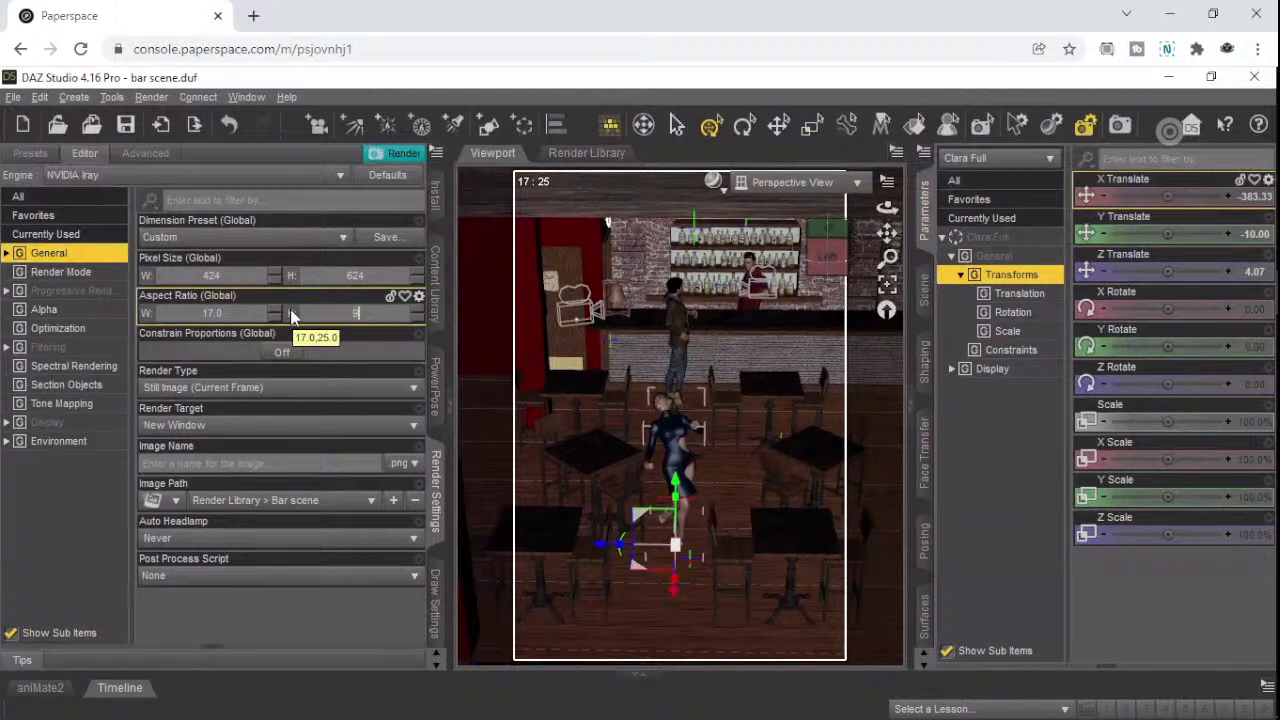
{"action": "type", "text": "9"}
{"action": "key", "text": "Return"}
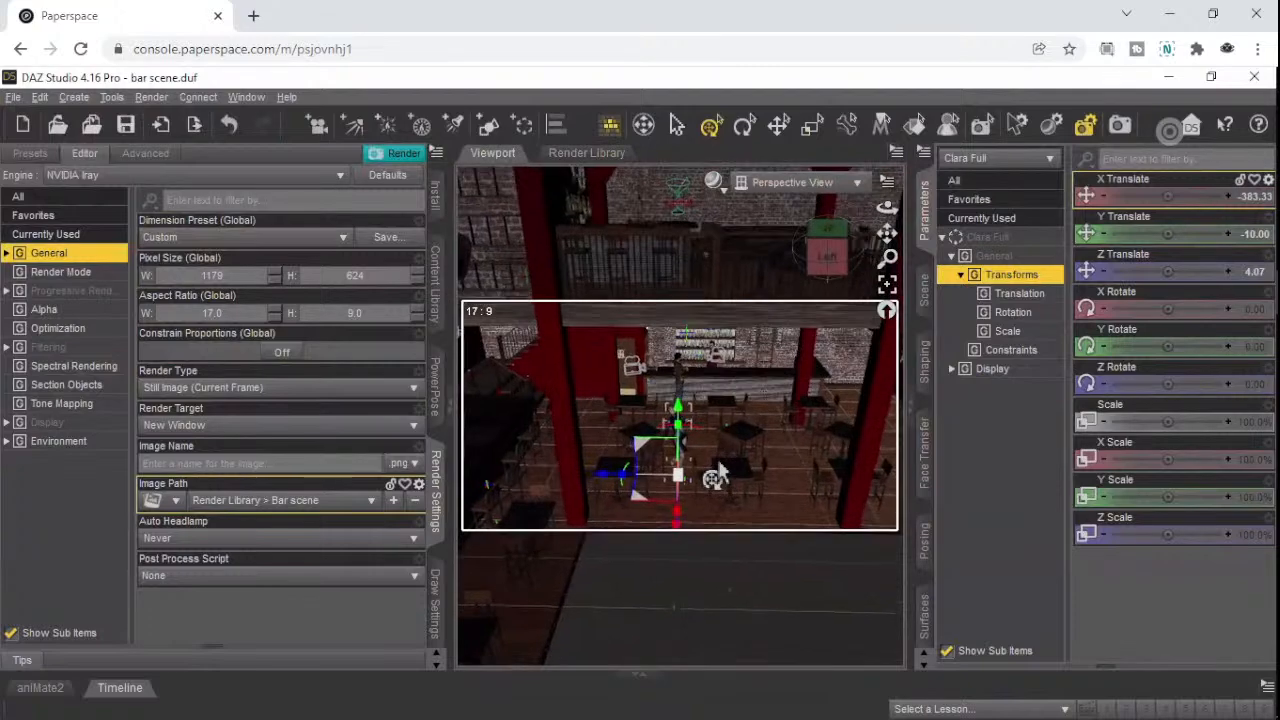
- View the bar room from an angle that takes in Clara, the bar and the spiral stairs
{"action": "scroll", "coordinate": [718, 475], "scroll_direction": "up", "scroll_amount": 5}
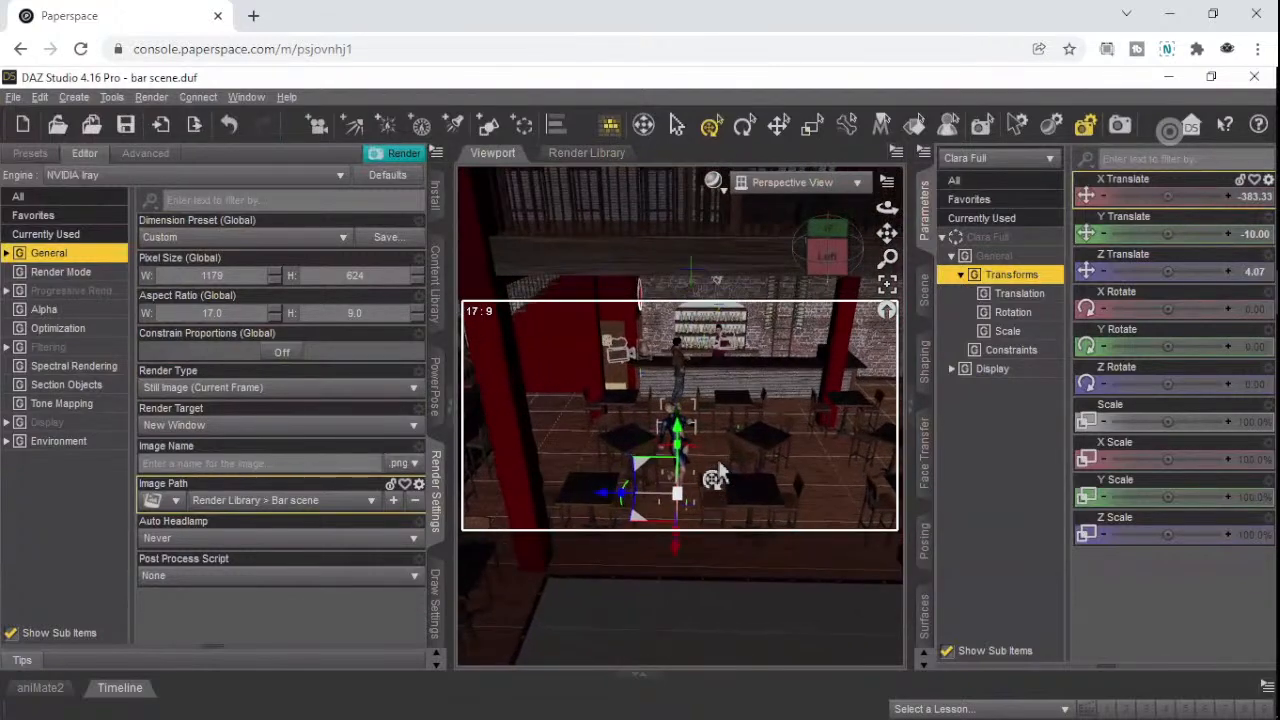
{"action": "scroll", "coordinate": [718, 475], "scroll_direction": "up", "scroll_amount": 2}
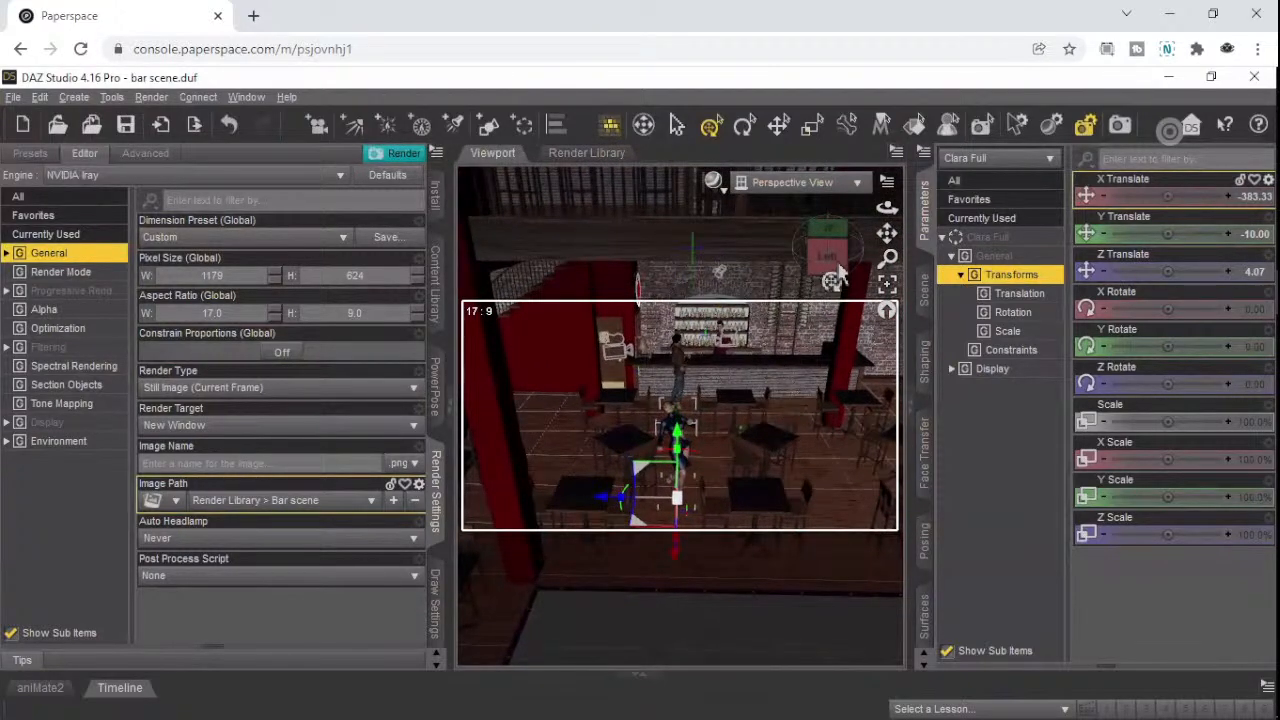
{"action": "left_click_drag", "start_coordinate": [820, 262], "coordinate": [829, 263]}
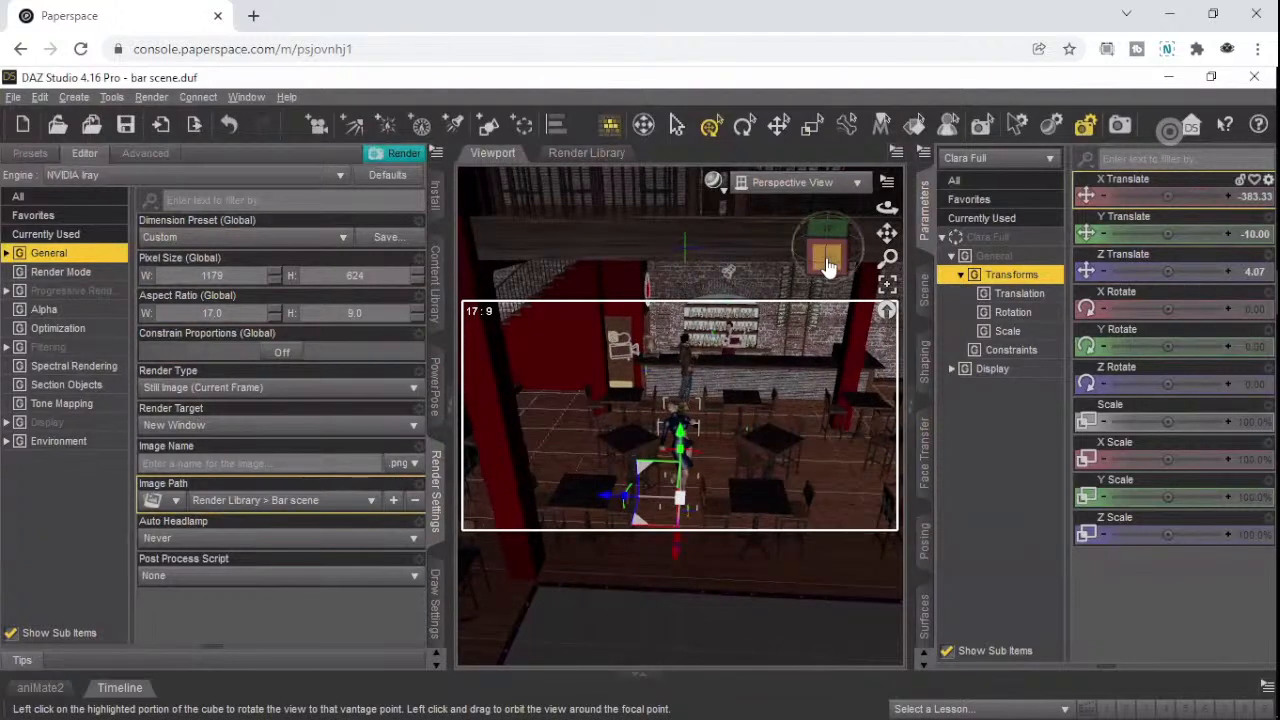
{"action": "left_click", "coordinate": [862, 262]}
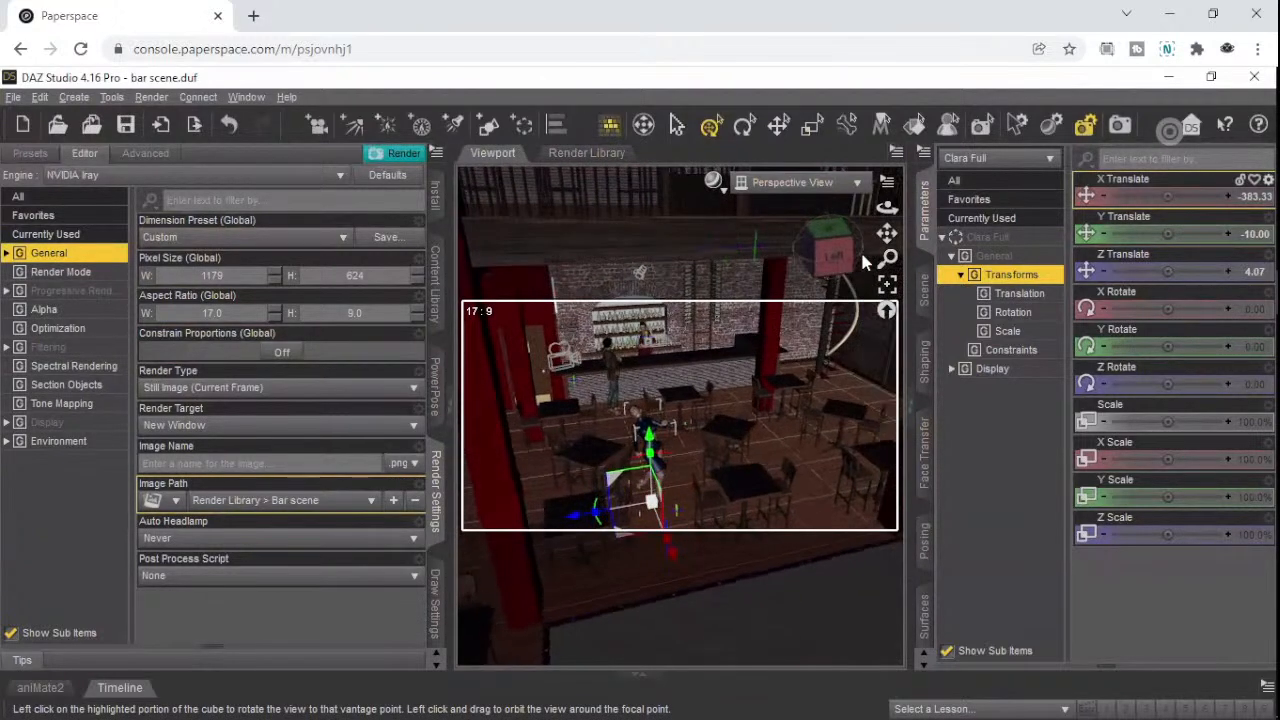
{"action": "left_click", "coordinate": [841, 258]}
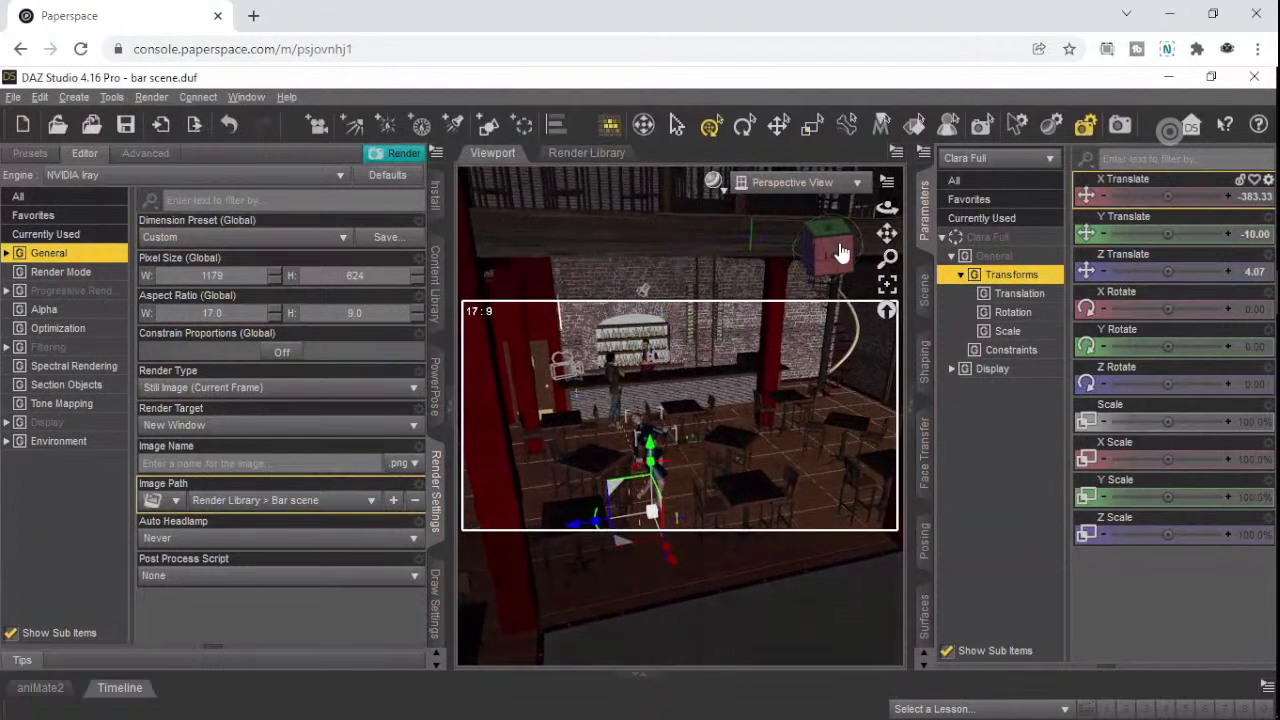
{"action": "left_click", "coordinate": [845, 258]}
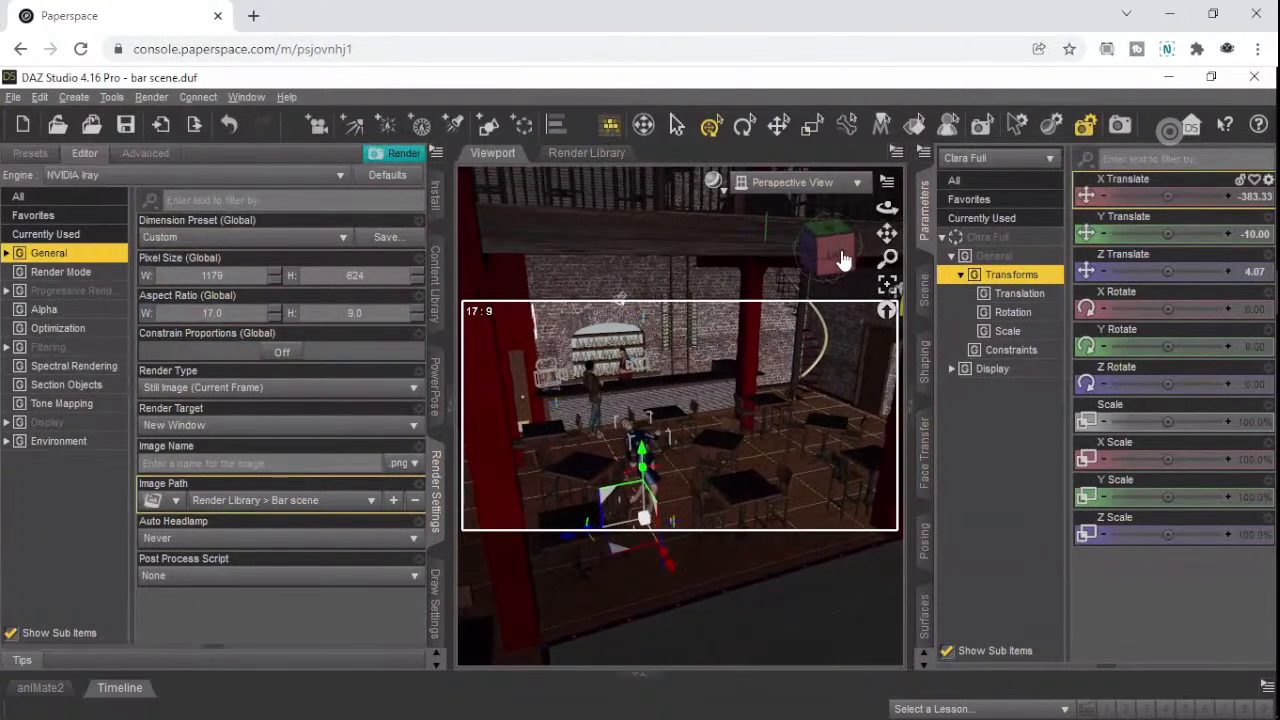
{"action": "left_click", "coordinate": [856, 247]}
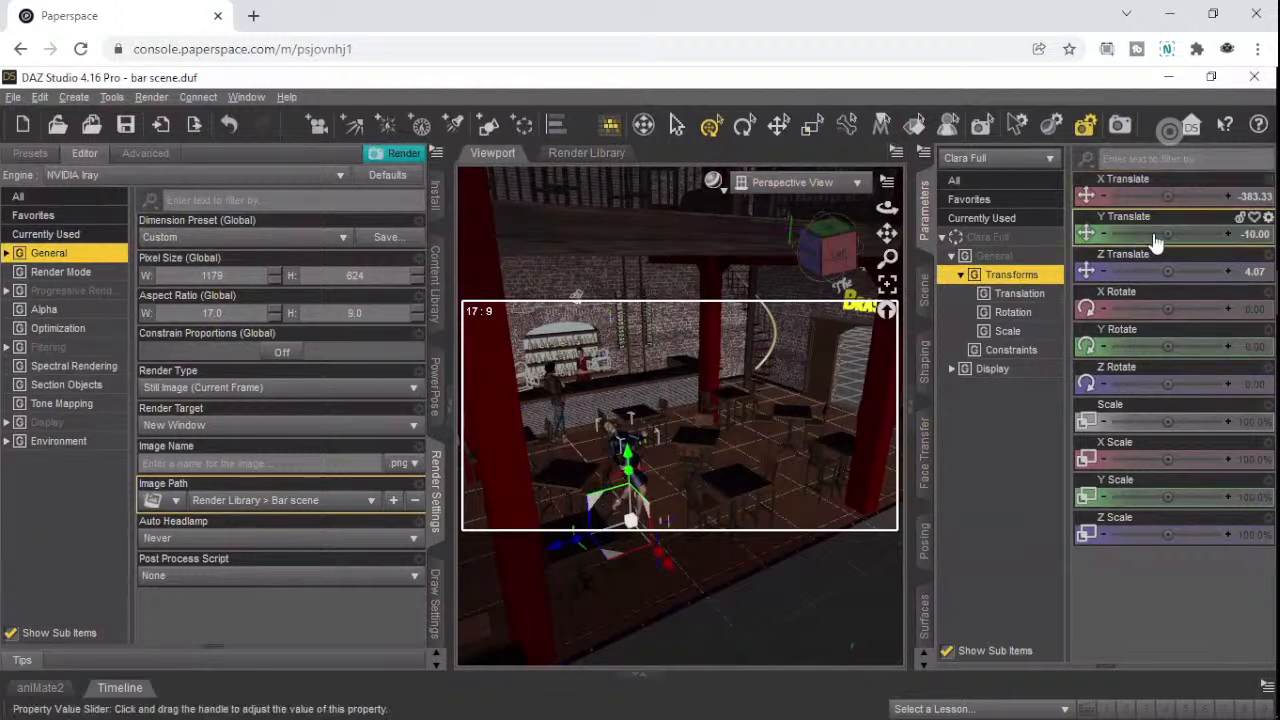
- Reselect and collapse the Clara Full group, then set its Y Translate to 24.04 and Z Translate to -404.29
{"action": "left_click", "coordinate": [552, 563]}
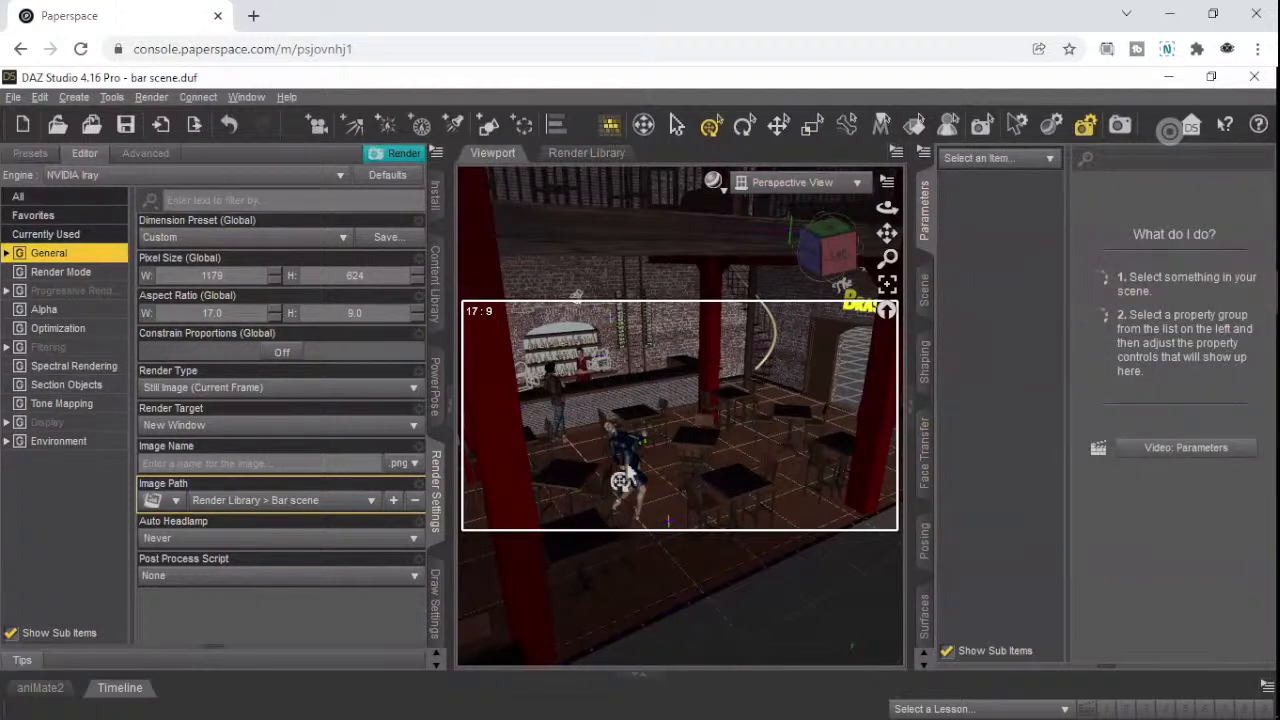
{"action": "left_click", "coordinate": [926, 296]}
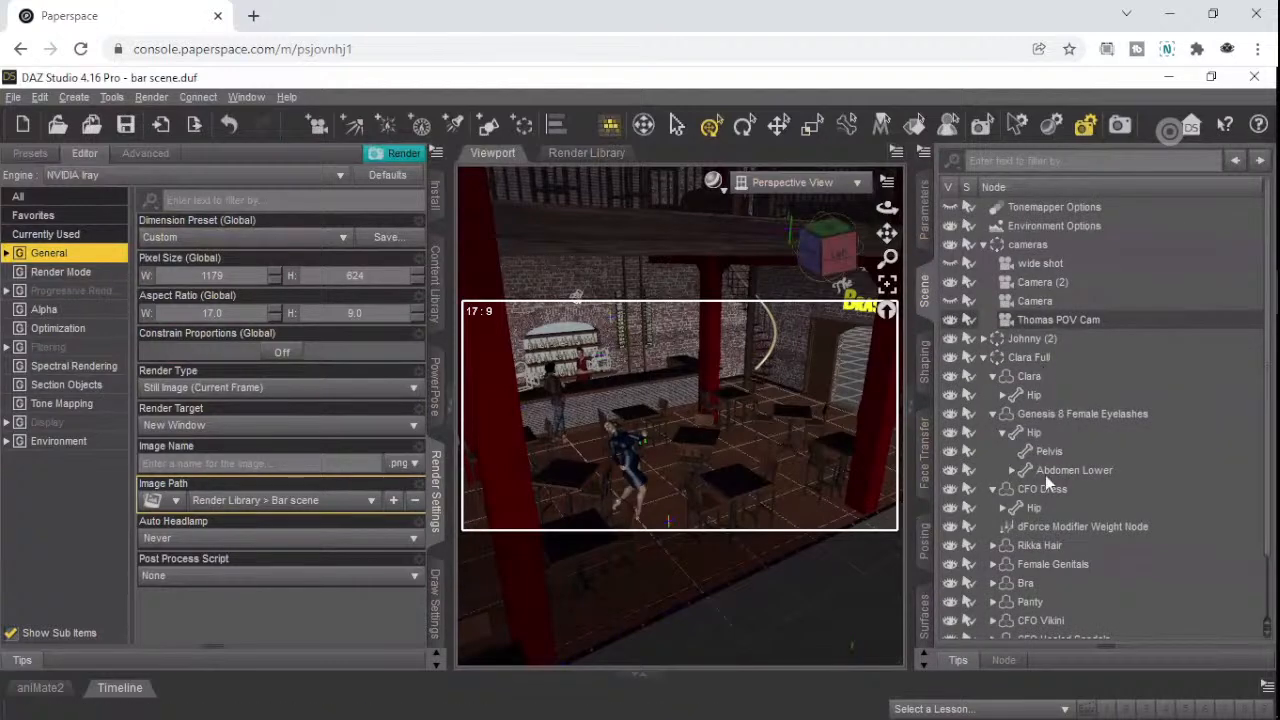
{"action": "left_click", "coordinate": [1028, 358]}
{"action": "left_click", "coordinate": [983, 358]}
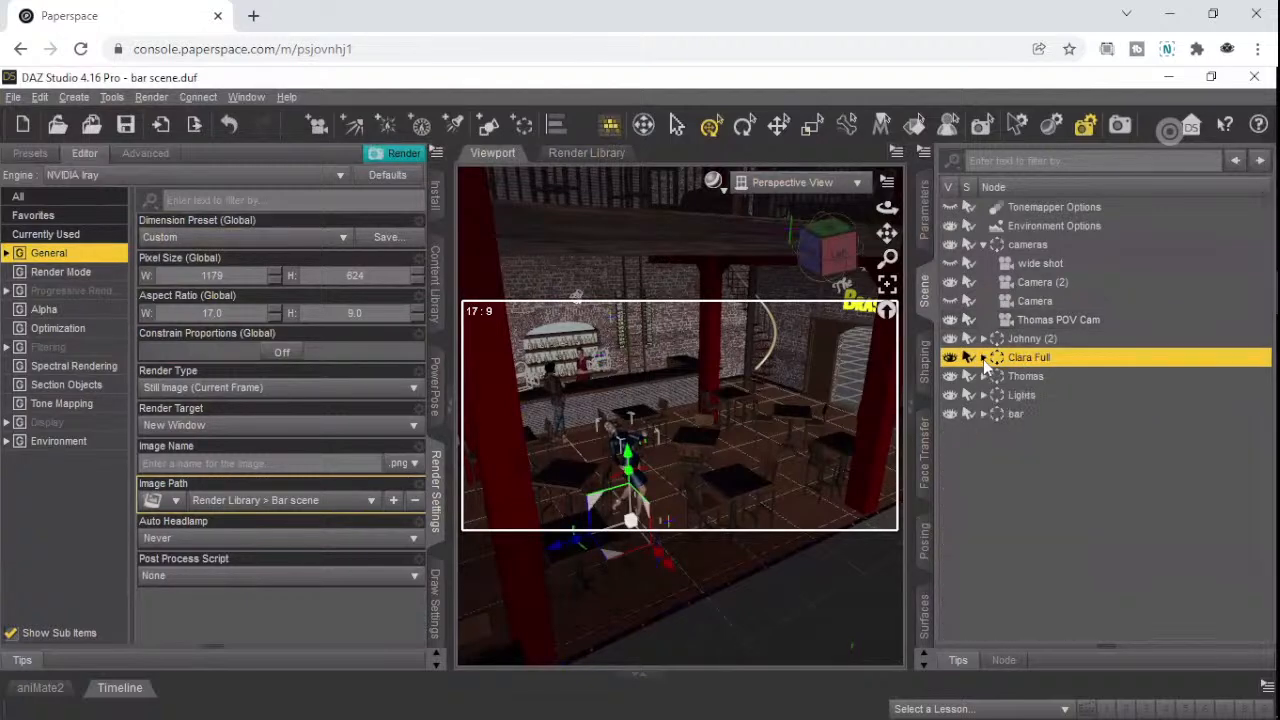
{"action": "left_click", "coordinate": [925, 217]}
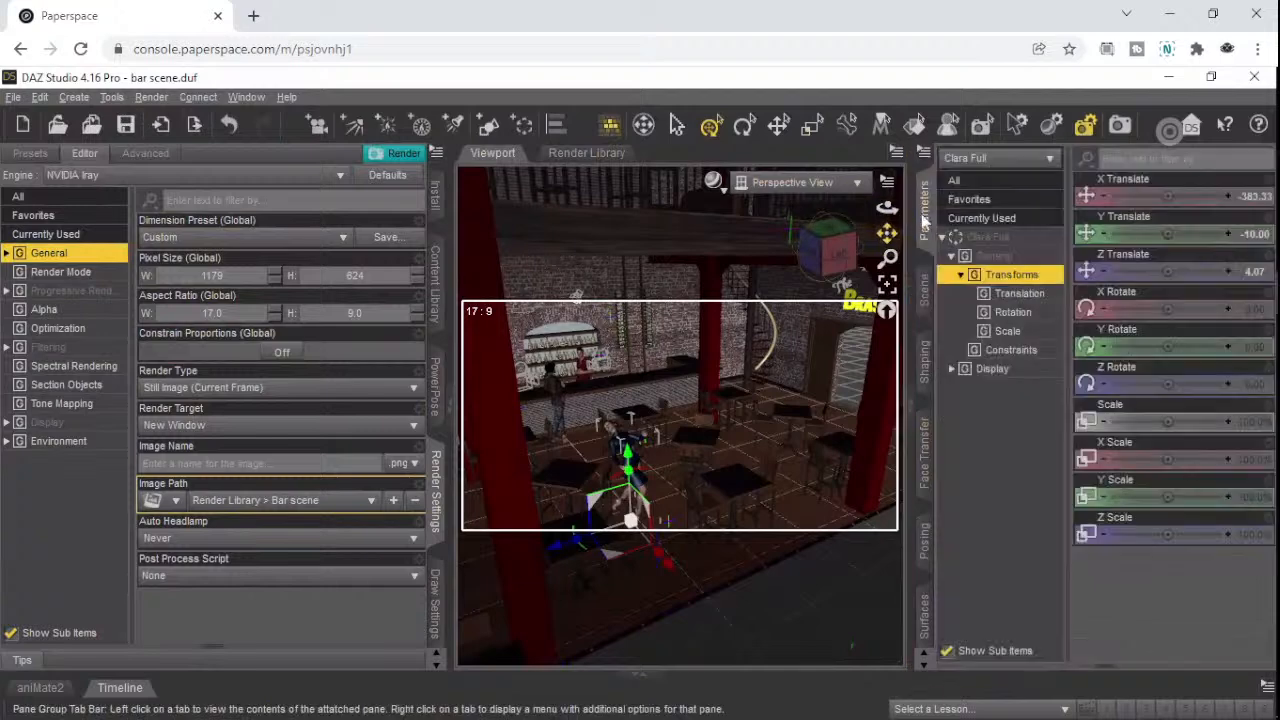
{"action": "left_click", "coordinate": [1189, 235]}
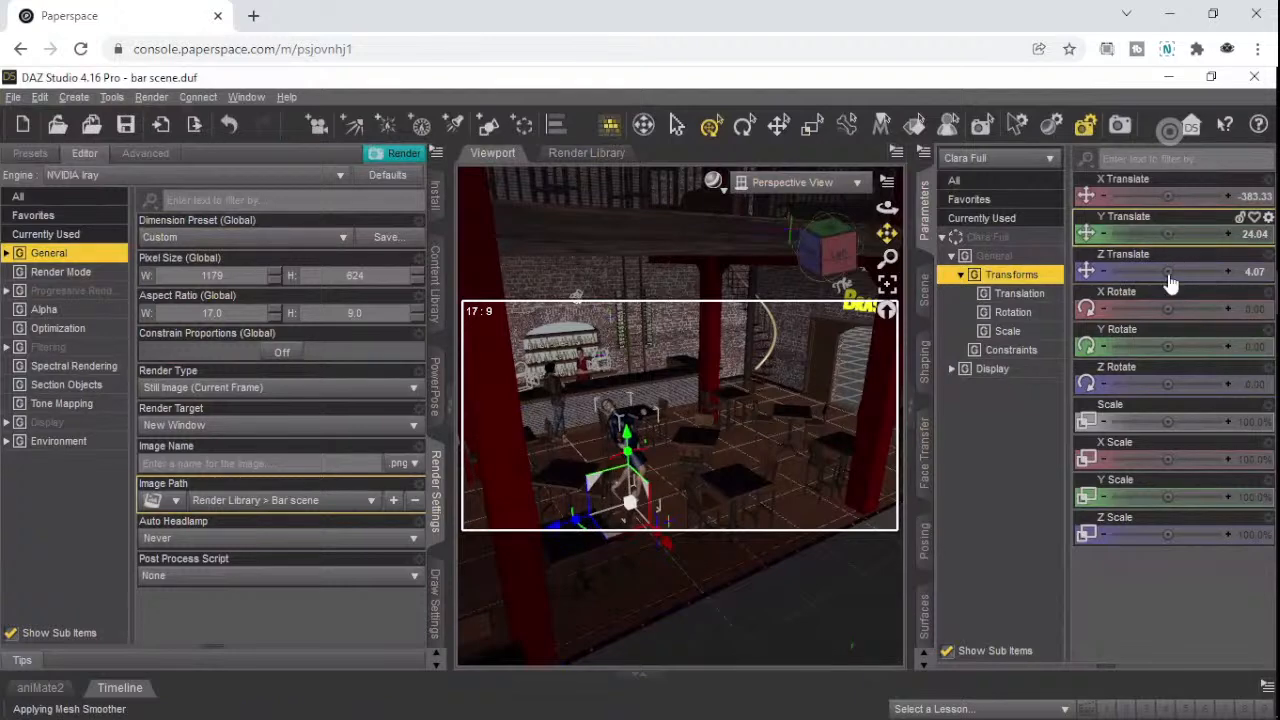
{"action": "left_click", "coordinate": [1198, 268]}
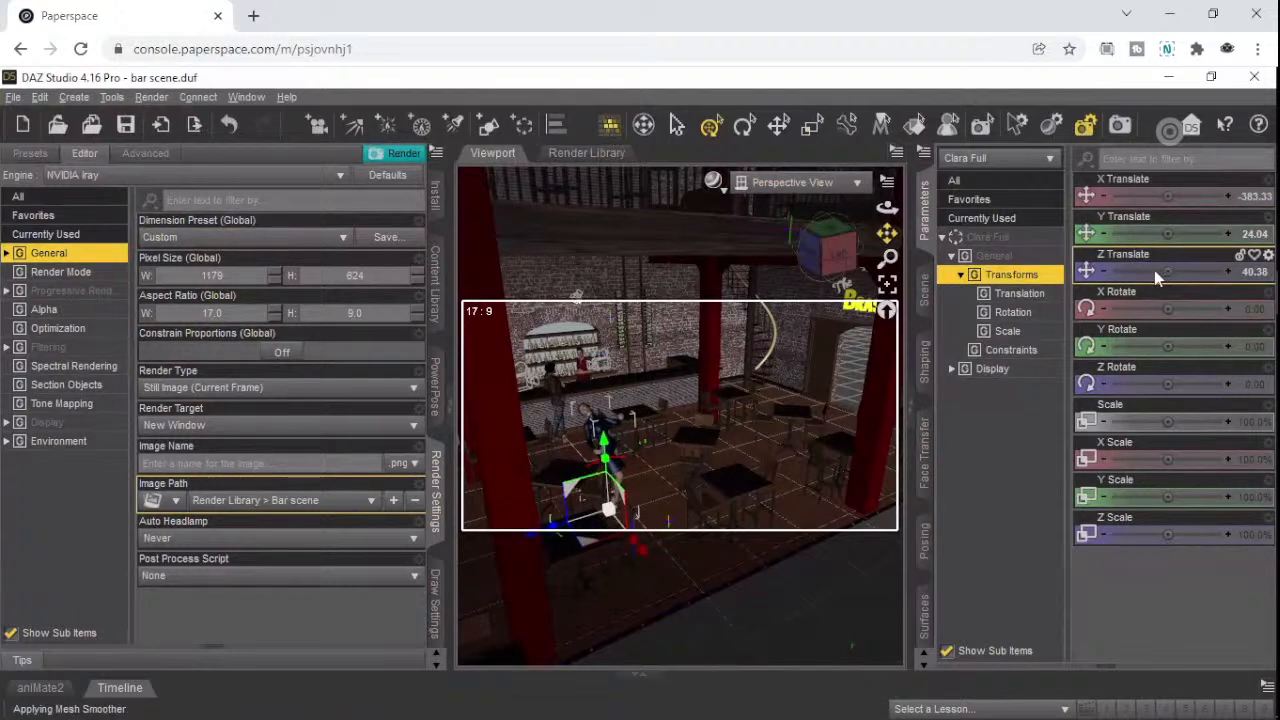
{"action": "left_click_drag", "start_coordinate": [1085, 280], "coordinate": [1055, 318]}
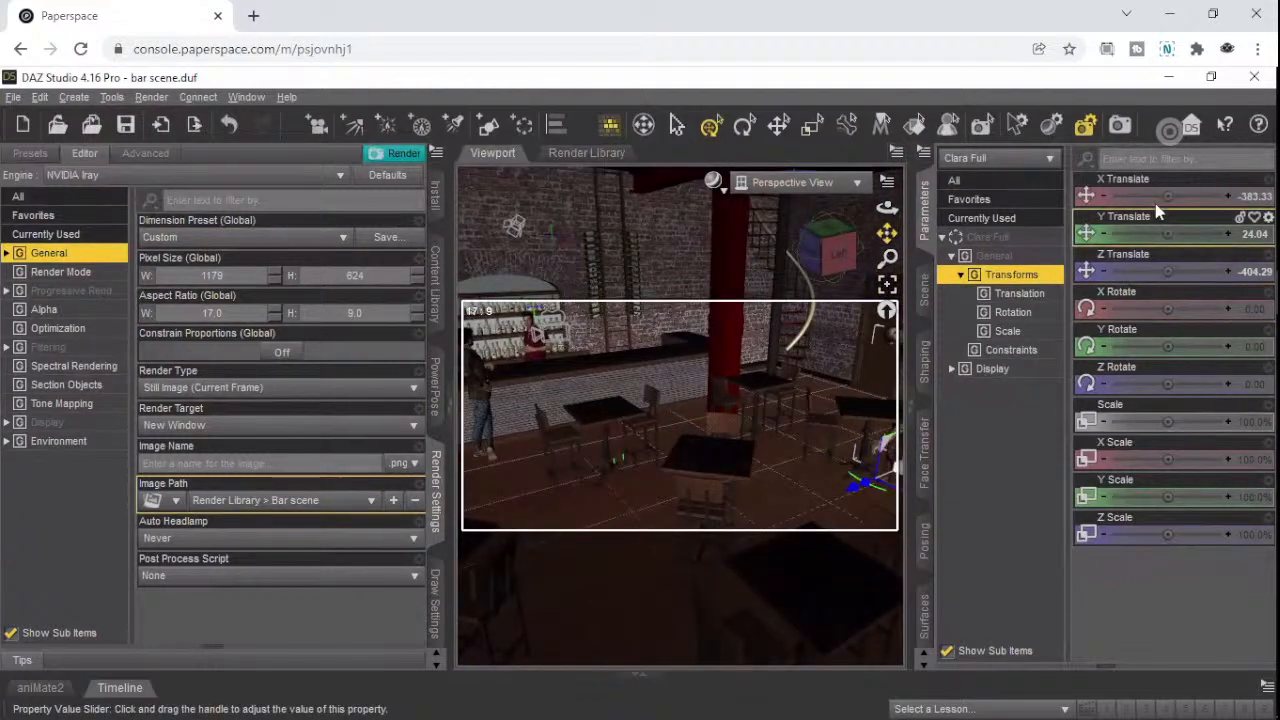
- Move the floating Paperspace control away from the parameter sliders and close its options
{"action": "left_click", "coordinate": [1189, 126]}
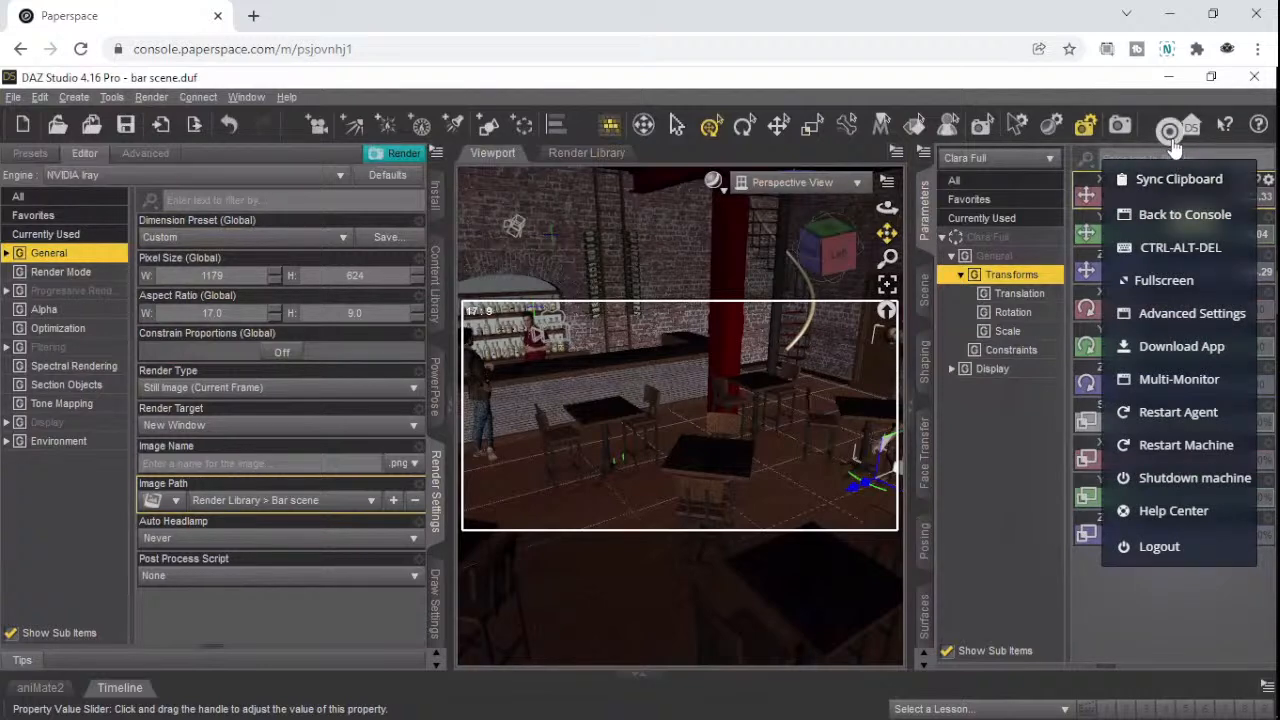
{"action": "left_click_drag", "start_coordinate": [1172, 132], "coordinate": [224, 172]}
{"action": "left_click", "coordinate": [222, 165]}
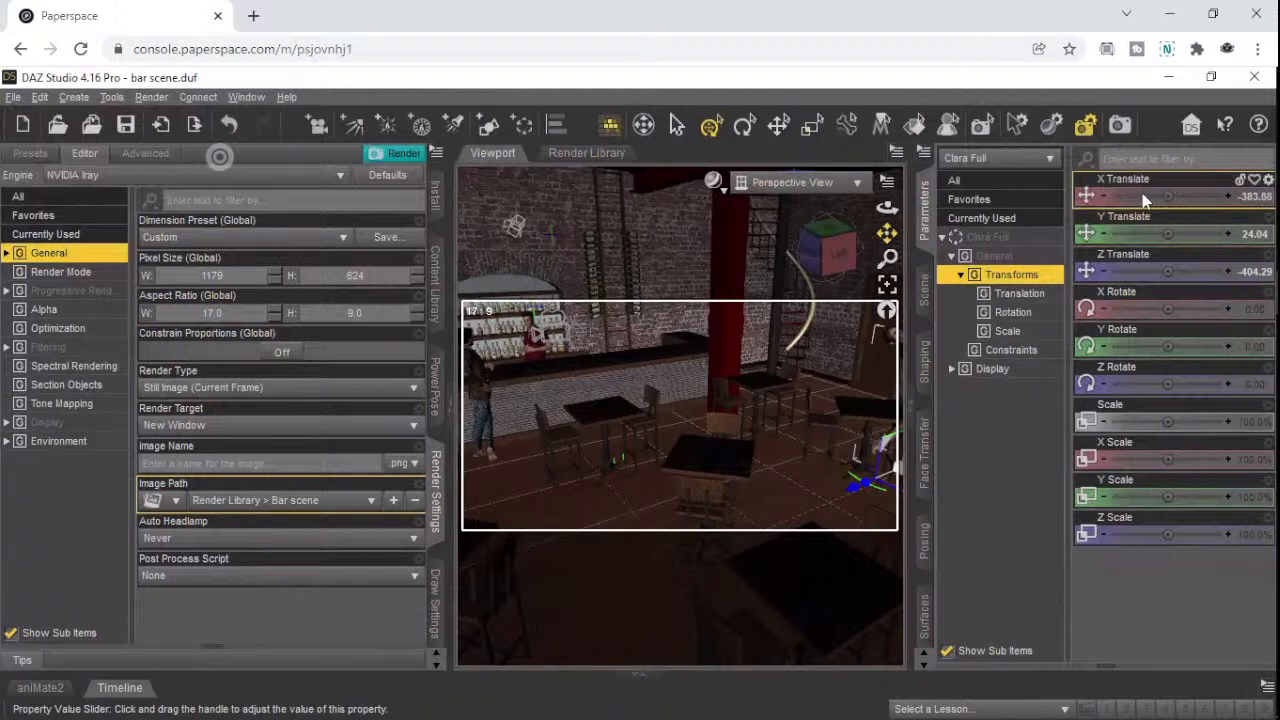
- Place the Clara Full group near the spiral stairs at X Translate -658.72 and Z Translate -548.06
{"action": "left_click_drag", "start_coordinate": [1142, 193], "coordinate": [1103, 194]}
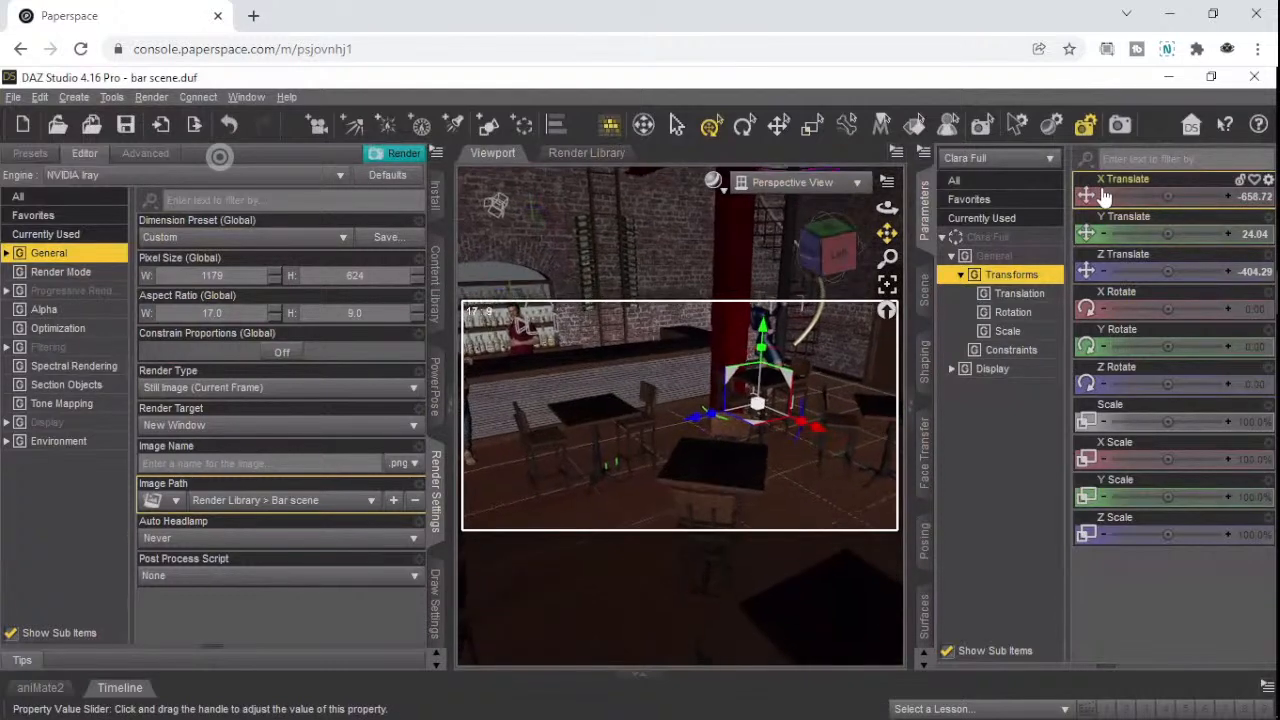
{"action": "key", "text": "w"}
{"action": "left_click_drag", "start_coordinate": [887, 233], "coordinate": [887, 327]}
{"action": "left_click_drag", "start_coordinate": [887, 233], "coordinate": [801, 233]}
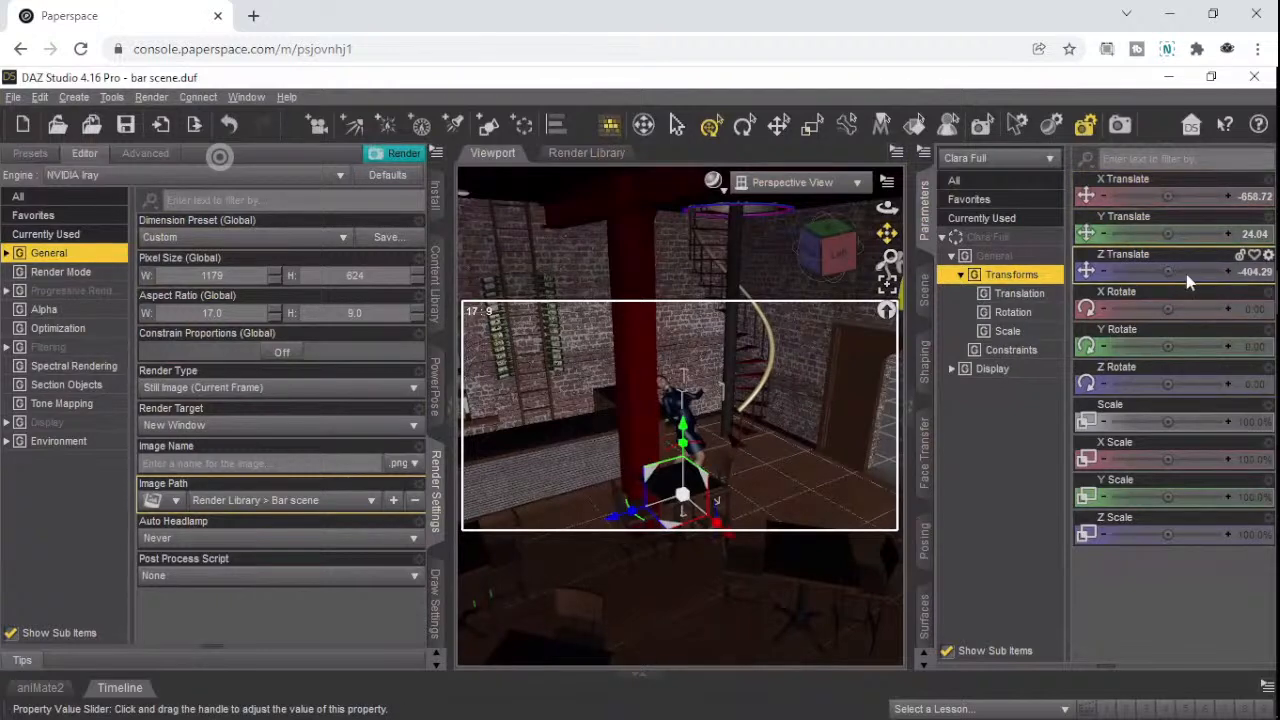
{"action": "left_click_drag", "start_coordinate": [1188, 283], "coordinate": [1109, 270]}
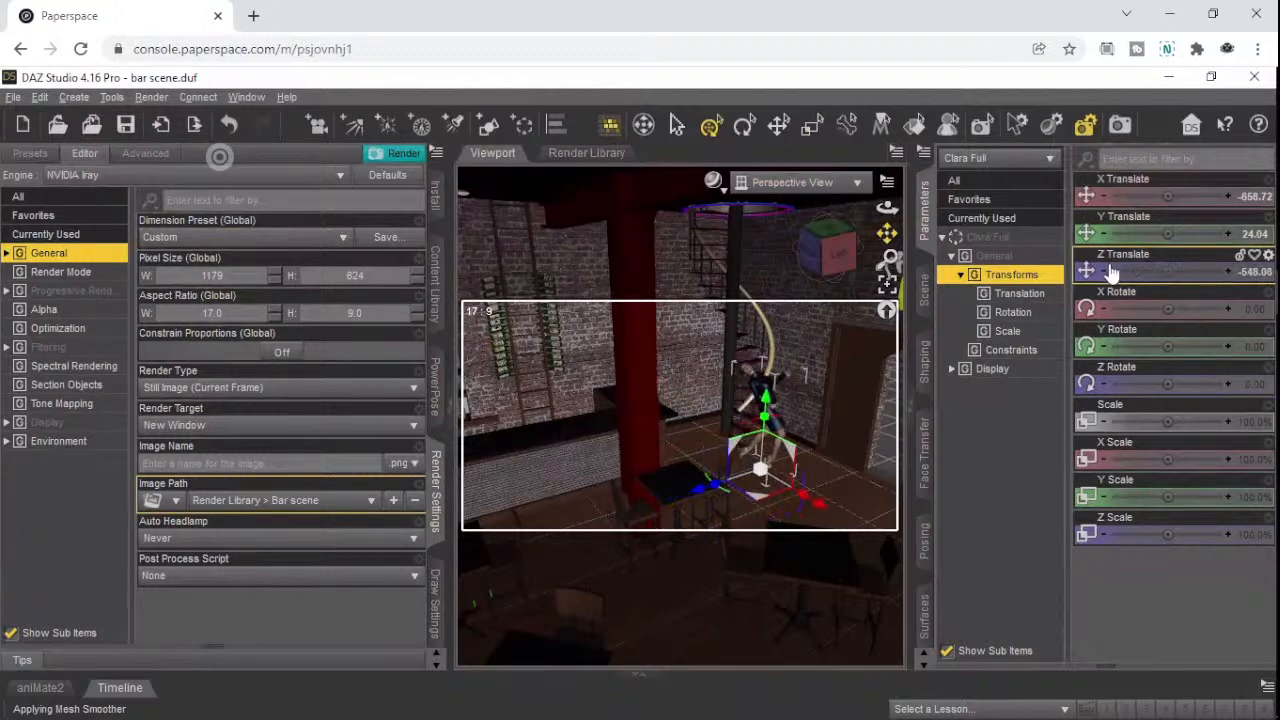
{"action": "mouse_move", "coordinate": [1110, 272]}
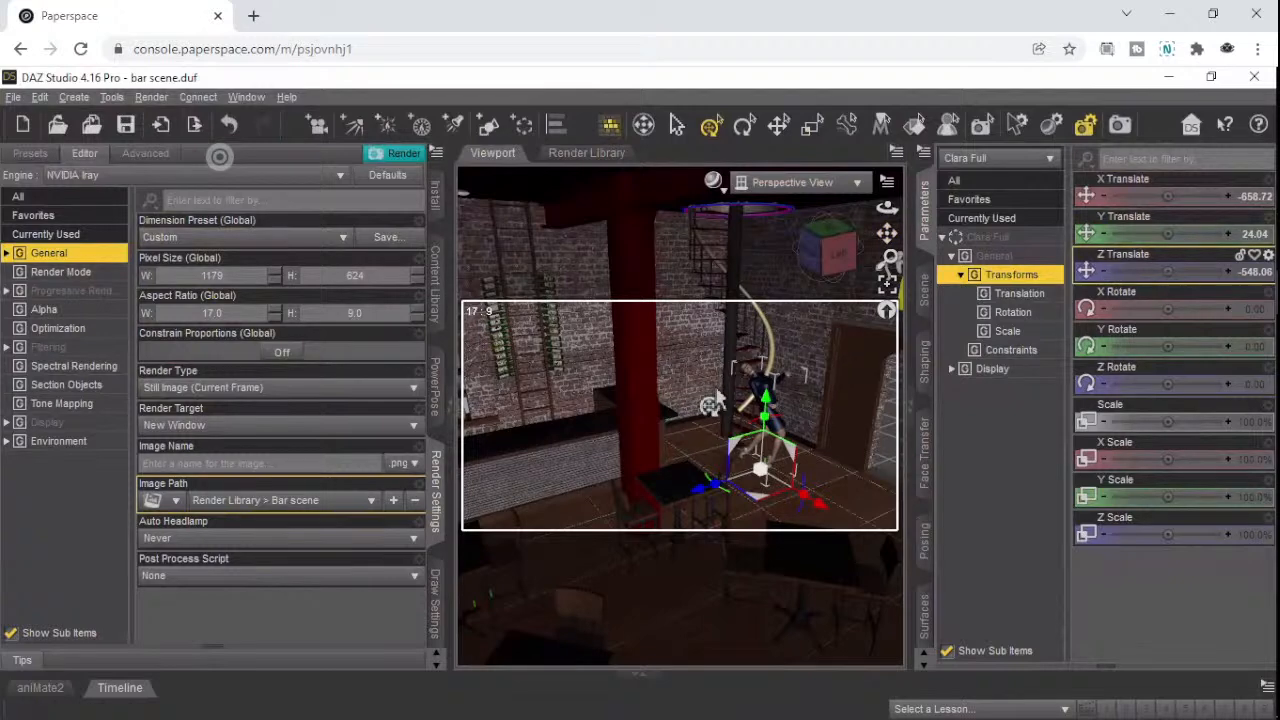
{"action": "scroll", "coordinate": [716, 392], "scroll_direction": "up", "scroll_amount": 5}
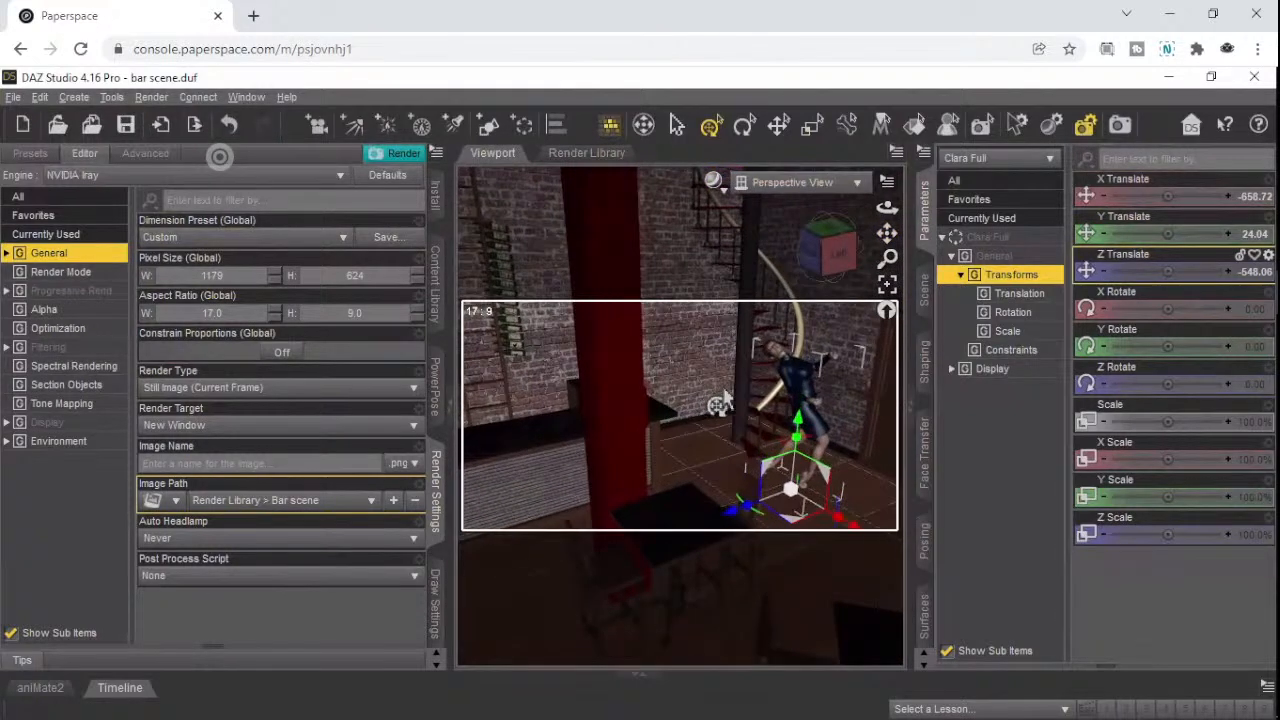
{"action": "scroll", "coordinate": [725, 398], "scroll_direction": "up", "scroll_amount": 2}
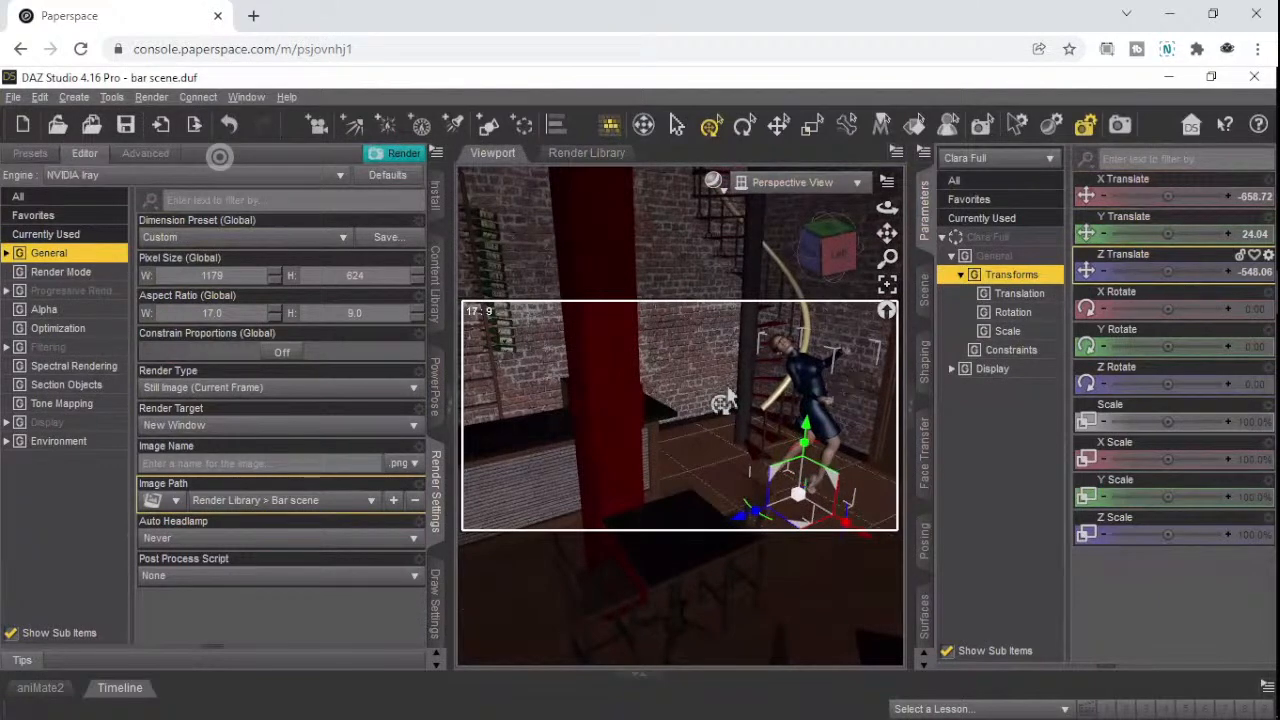
{"action": "key", "text": "a"}
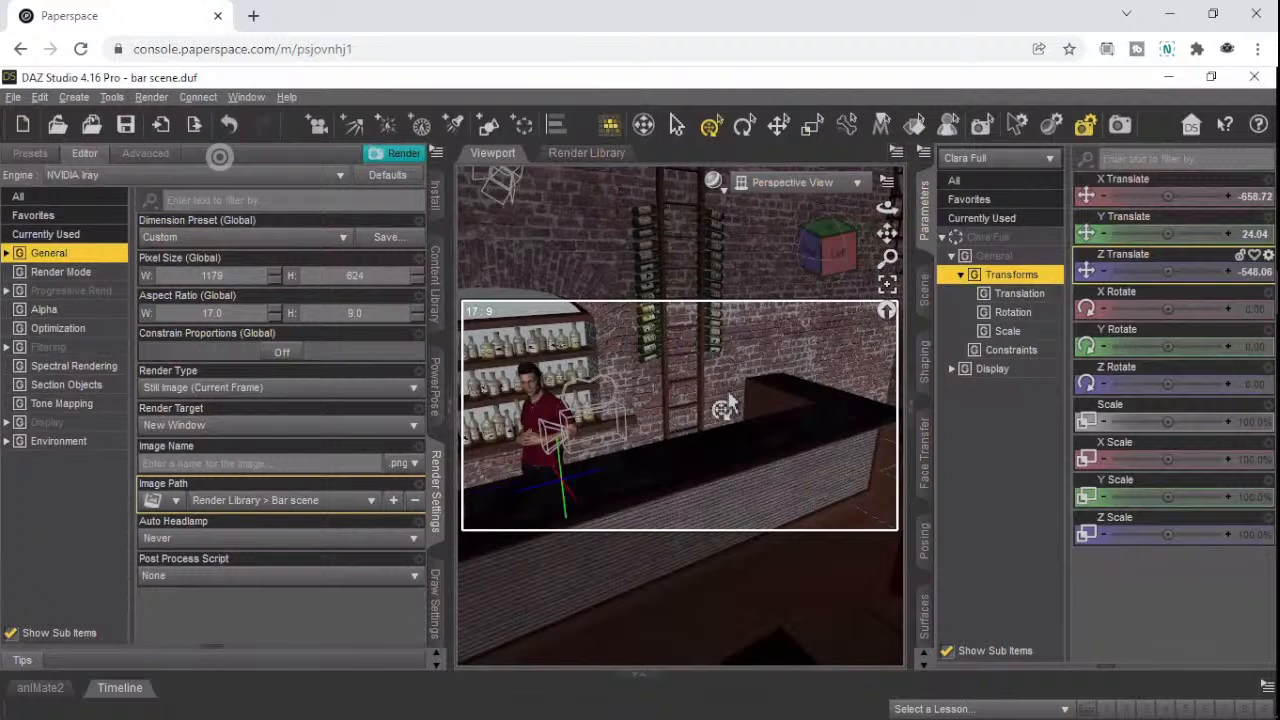
- Look around the bar room to check Clara's placement relative to the spiral stairs, the bar and the other characters
{"action": "key", "text": "d"}
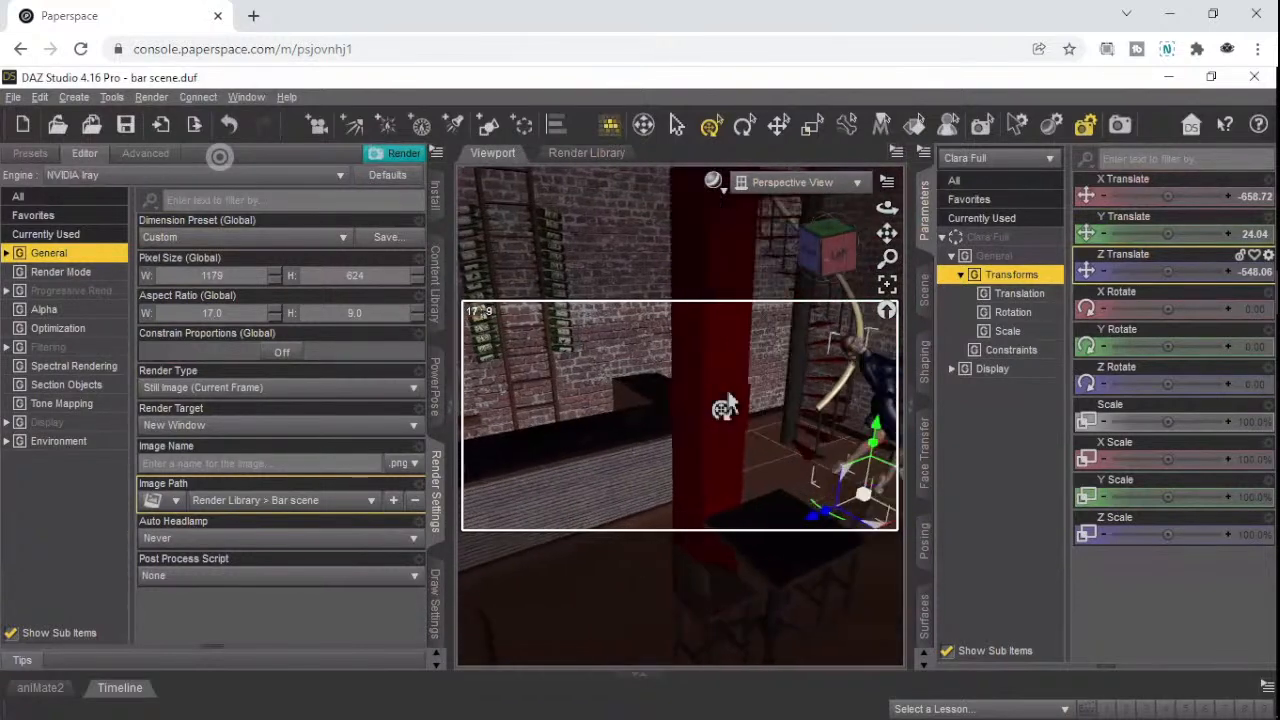
{"action": "key", "text": "d"}
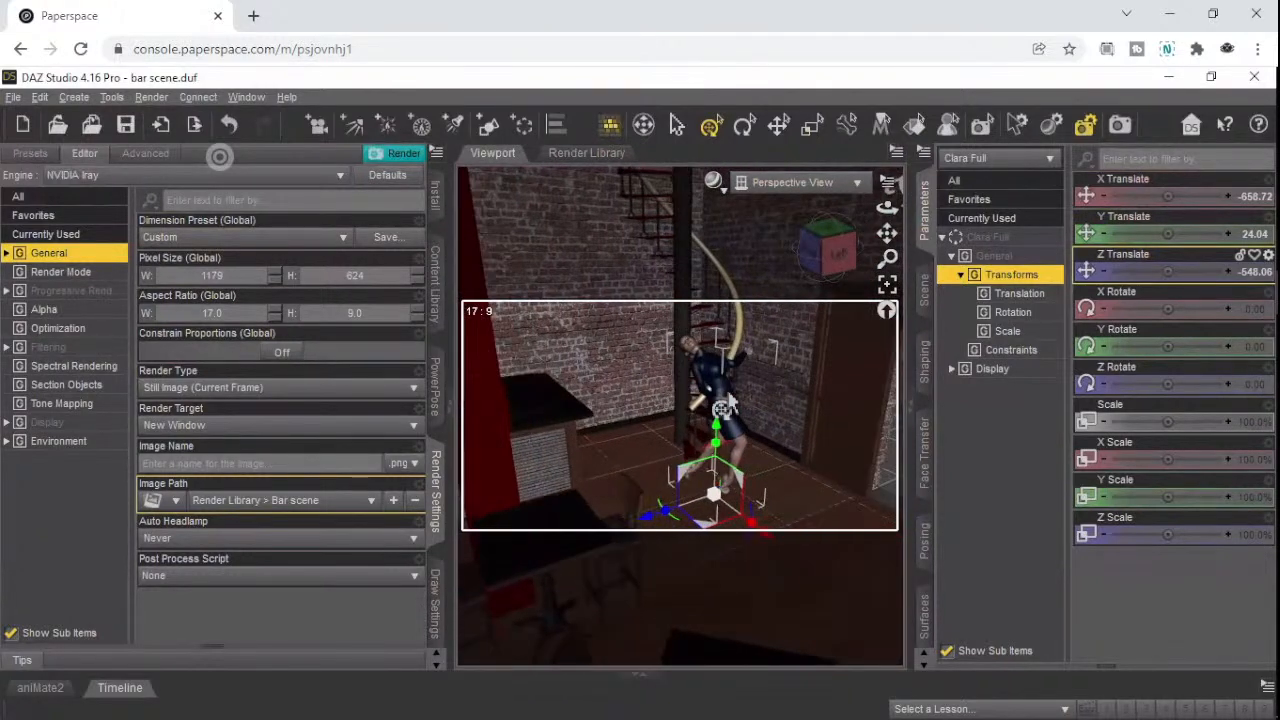
{"action": "key", "text": "a"}
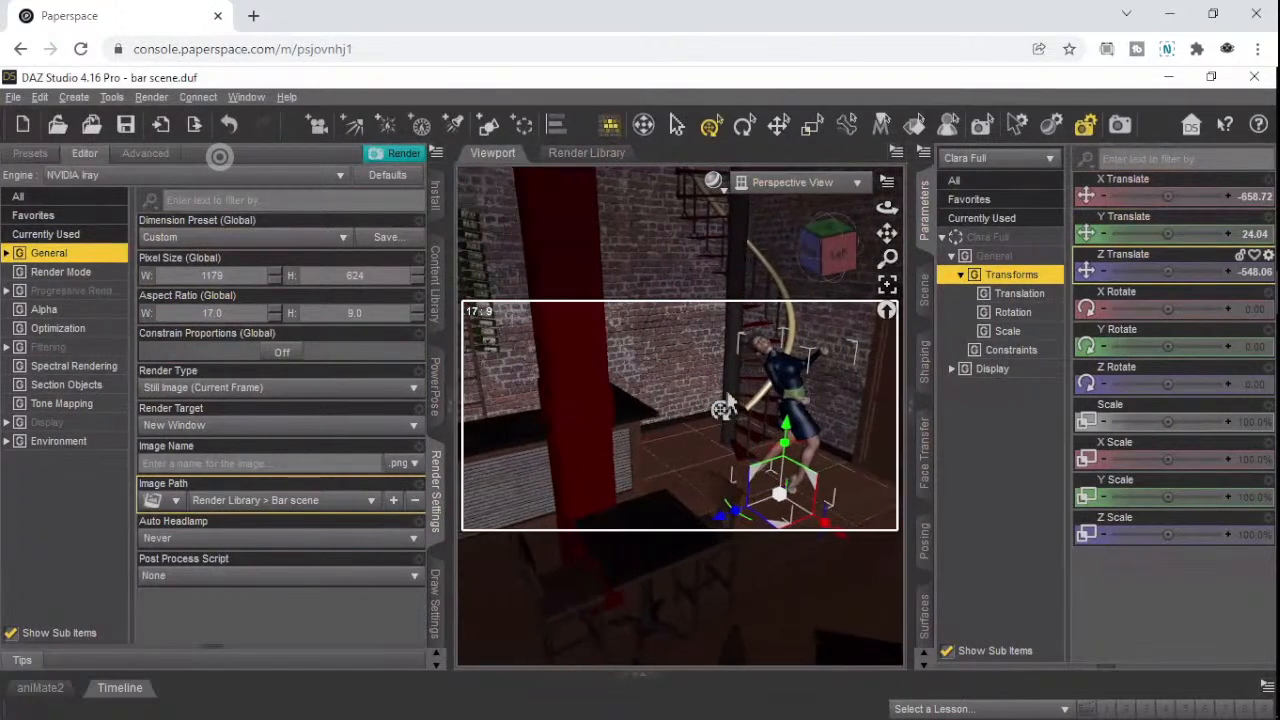
{"action": "key", "text": "d"}
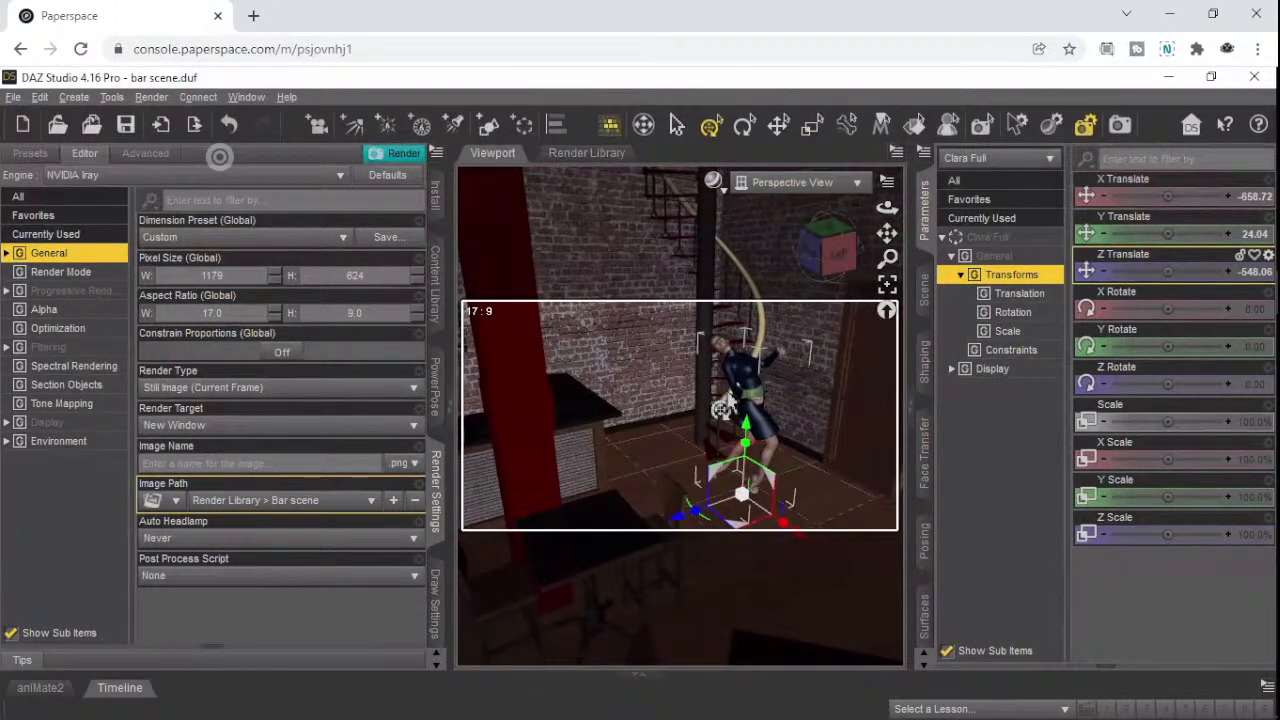
{"action": "key", "text": "s"}
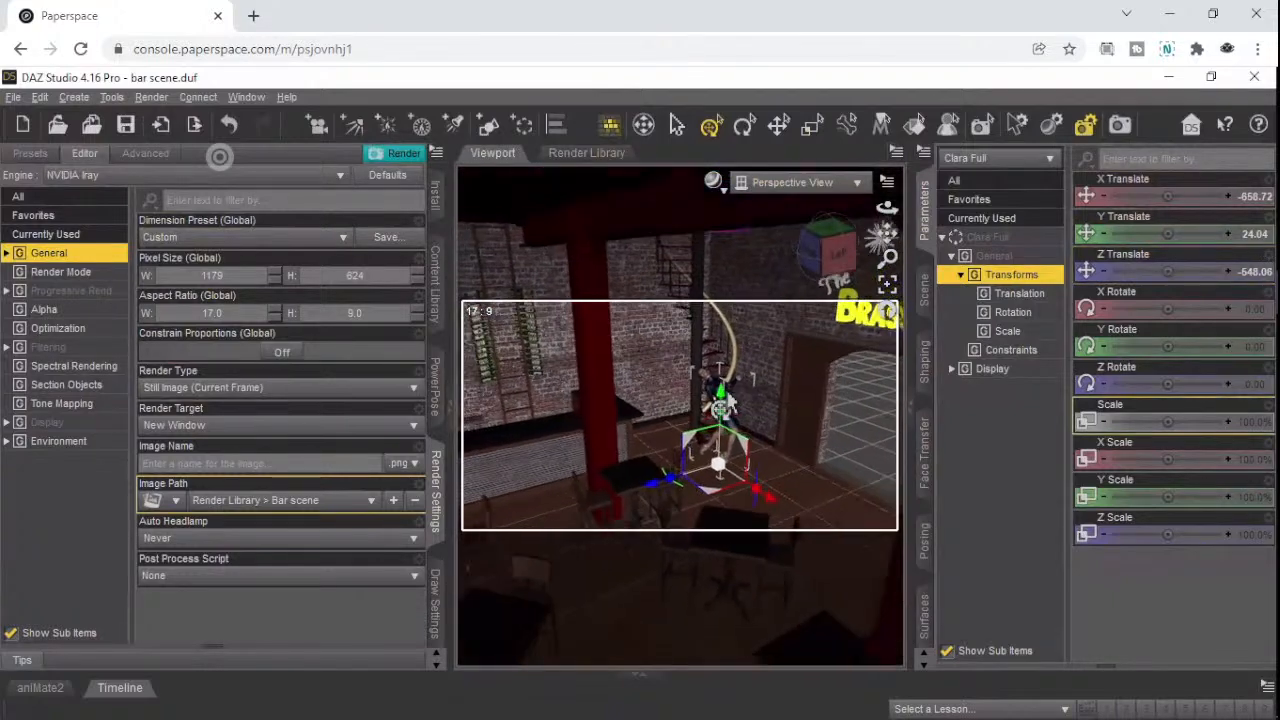
{"action": "key", "text": "s"}
{"action": "key", "text": "s"}
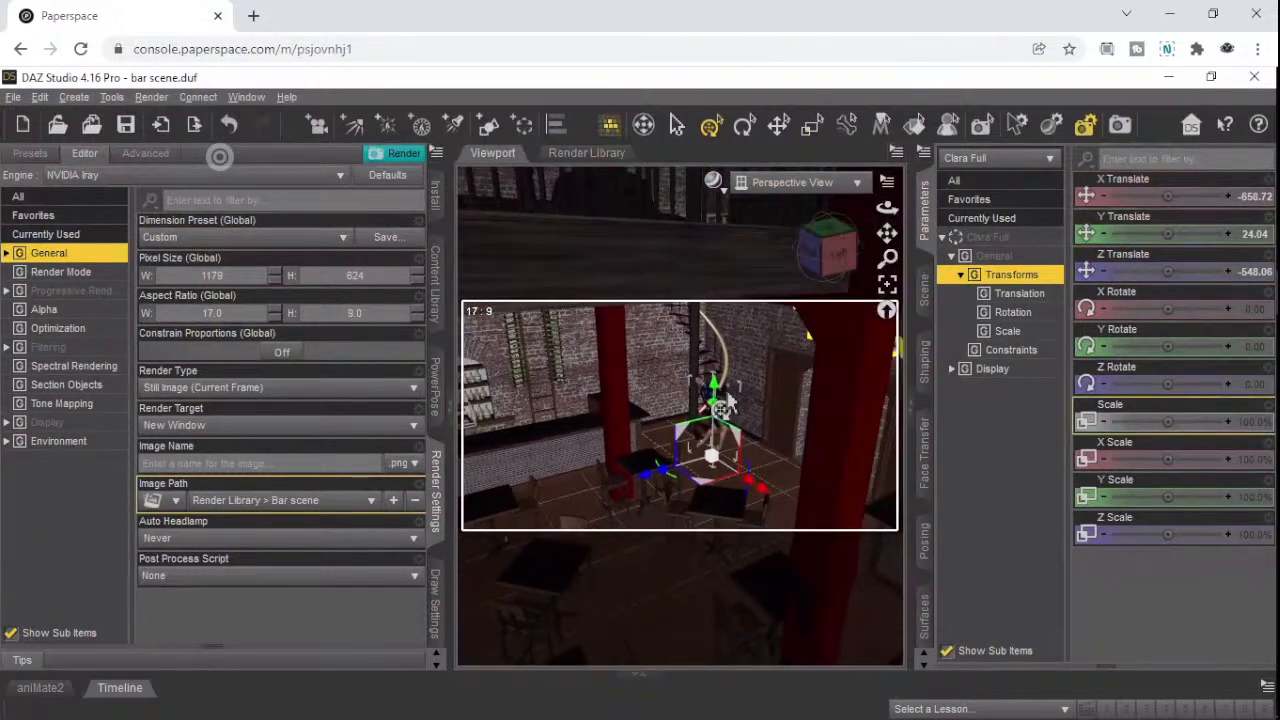
{"action": "scroll", "coordinate": [728, 402], "scroll_direction": "up", "scroll_amount": 10}
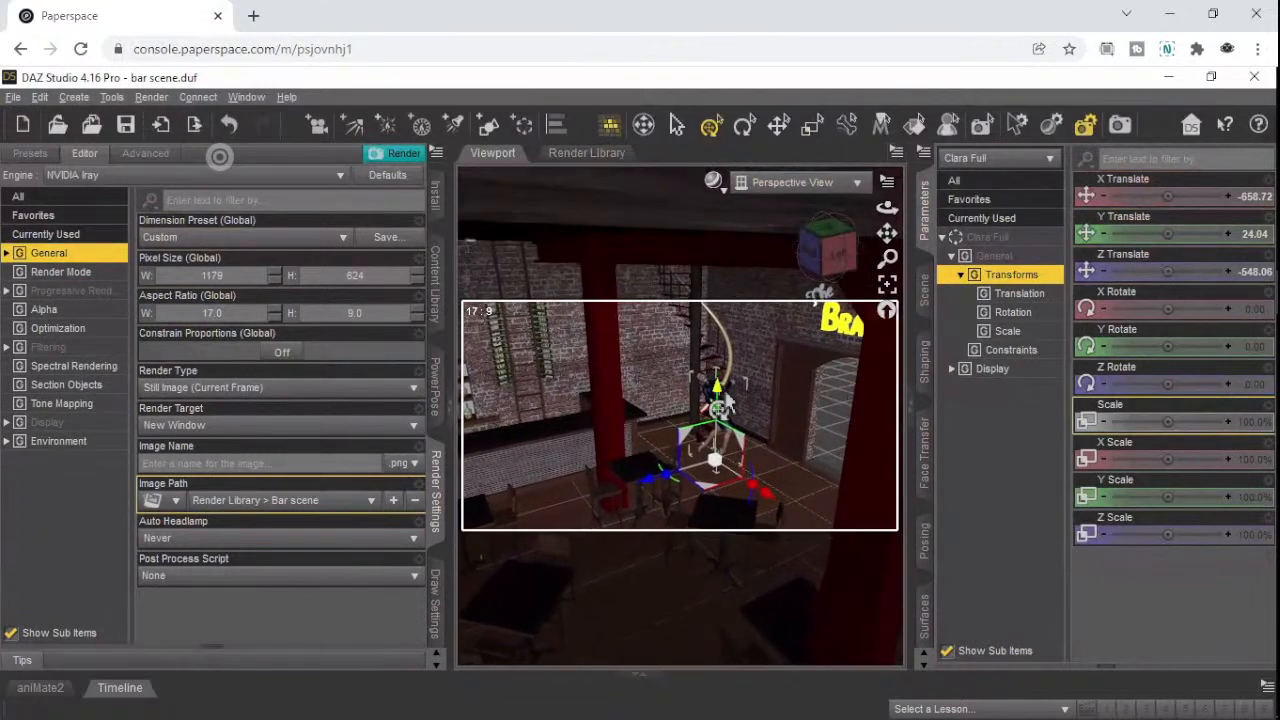
{"action": "key", "text": "w"}
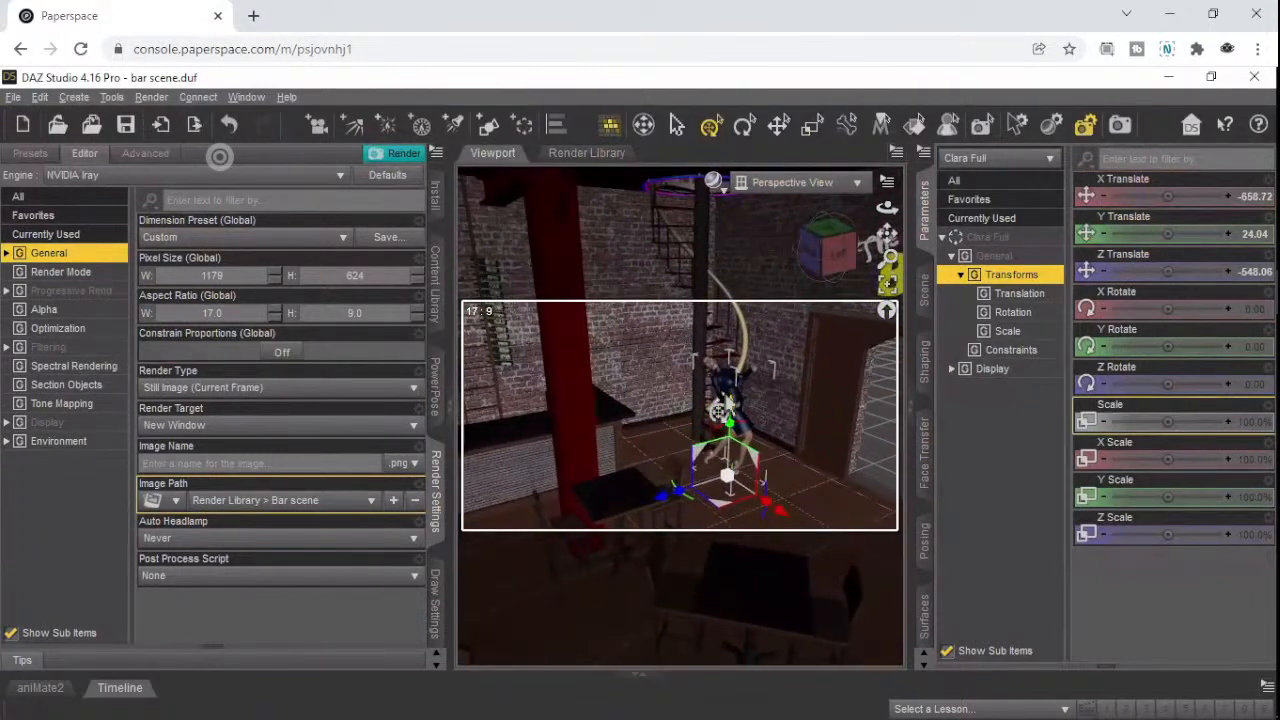
{"action": "key", "text": "a"}
{"action": "key", "text": "a"}
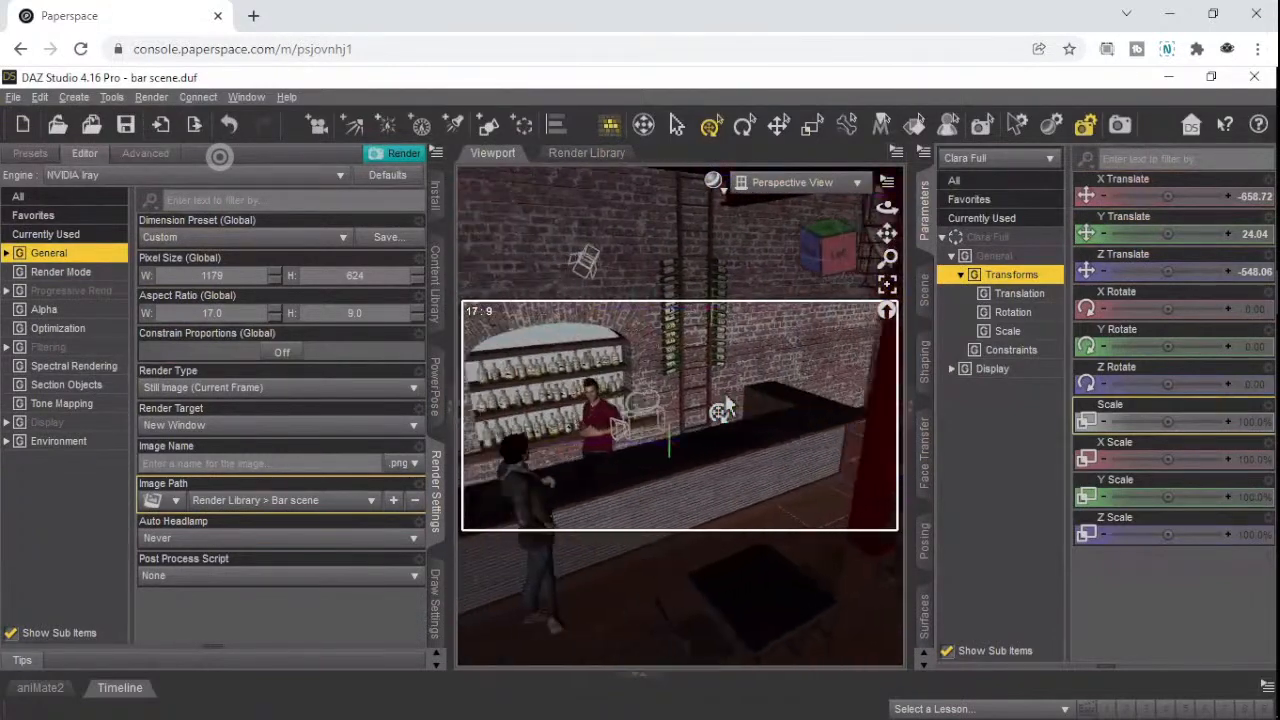
{"action": "key", "text": "d"}
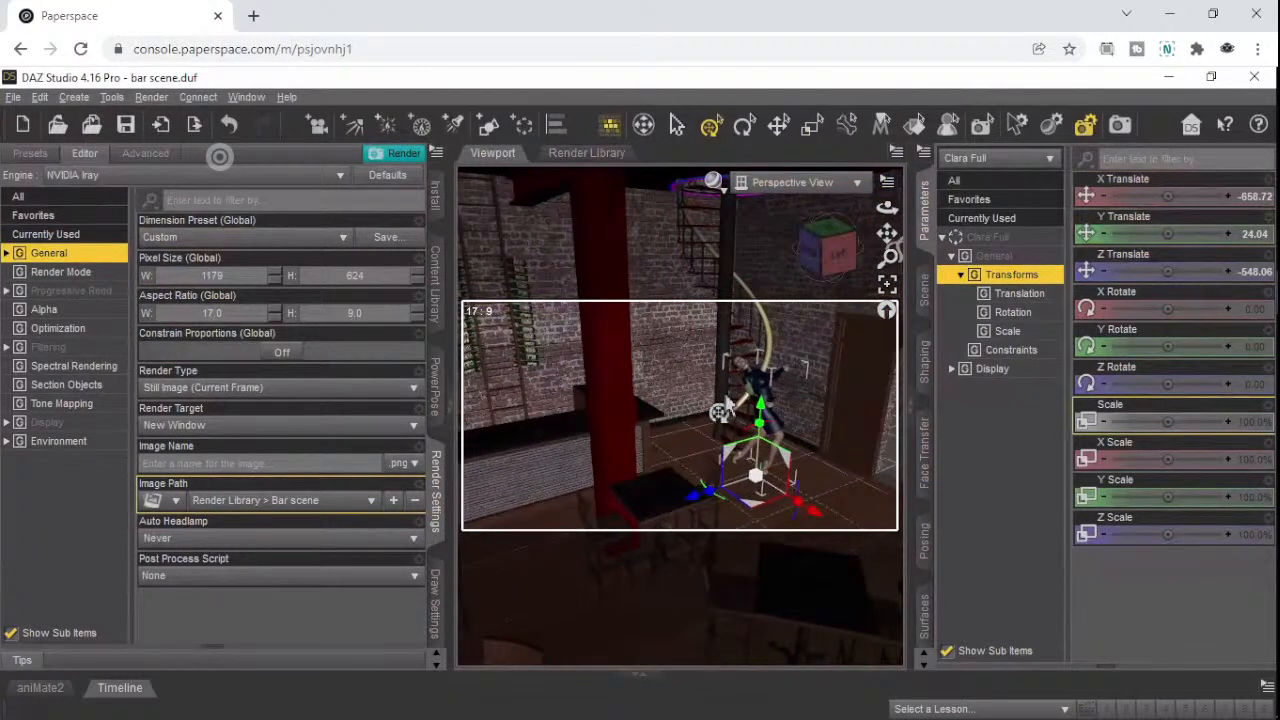
{"action": "key", "text": "d"}
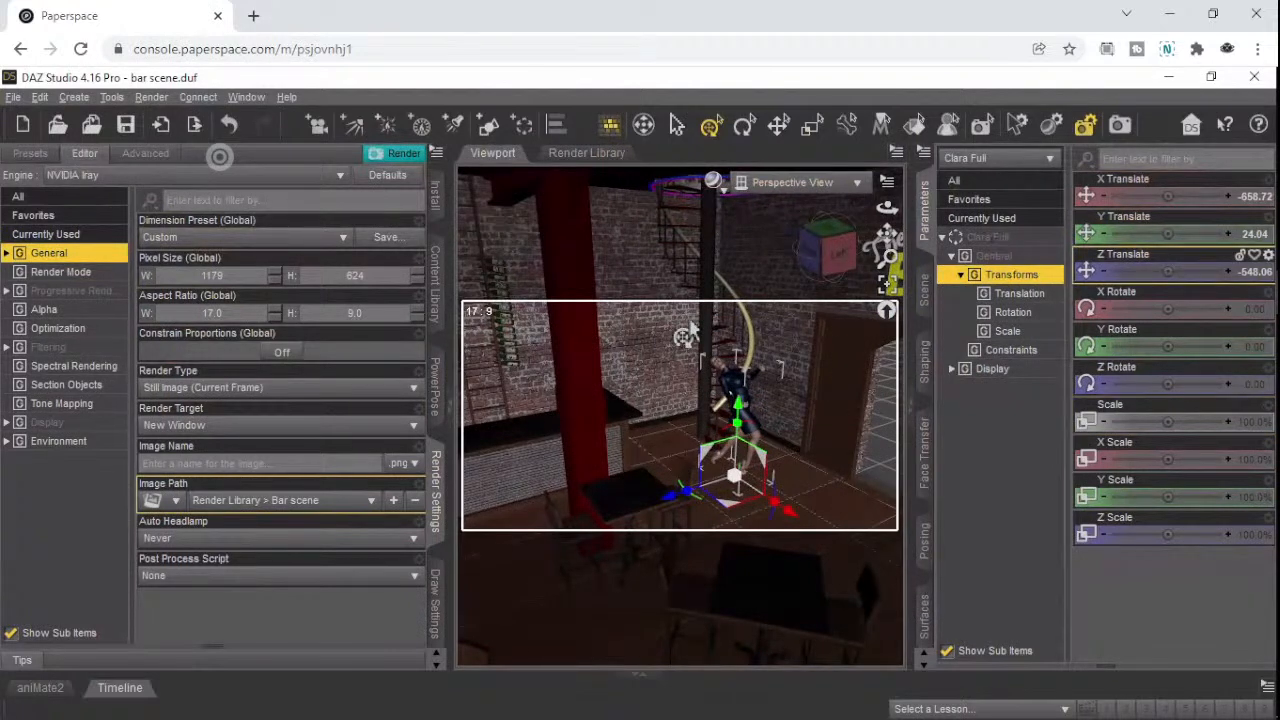
- Open the Content Library and expand the People folder within My DAZ 3D Library
{"action": "left_click", "coordinate": [440, 383]}
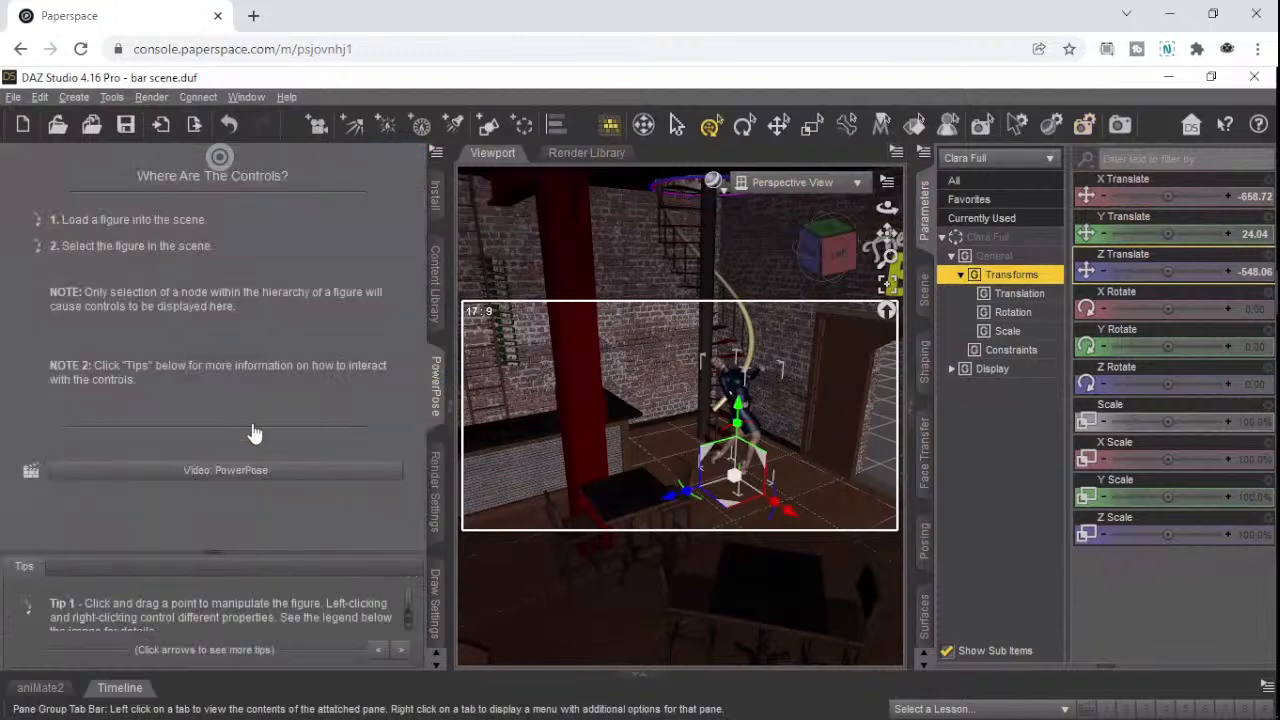
{"action": "left_click", "coordinate": [438, 300]}
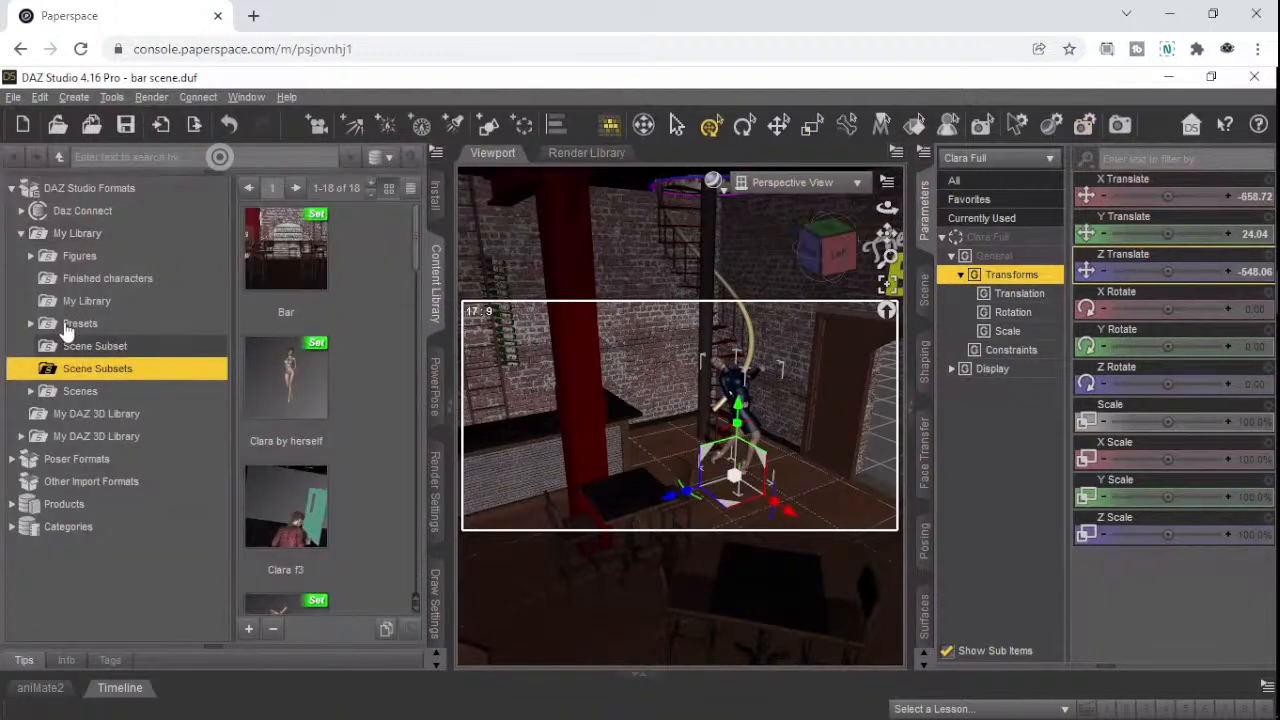
{"action": "left_click", "coordinate": [21, 437]}
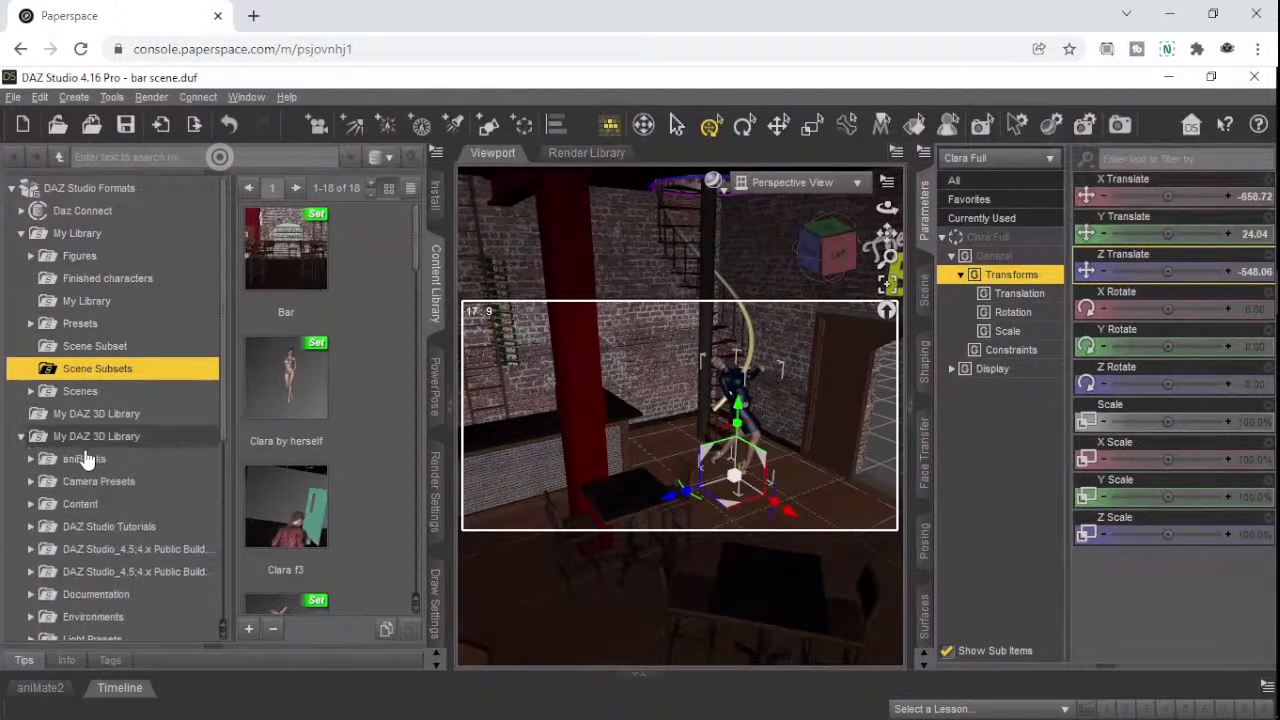
{"action": "scroll", "coordinate": [100, 445], "scroll_direction": "down", "scroll_amount": 3}
{"action": "scroll", "coordinate": [118, 440], "scroll_direction": "down", "scroll_amount": 4}
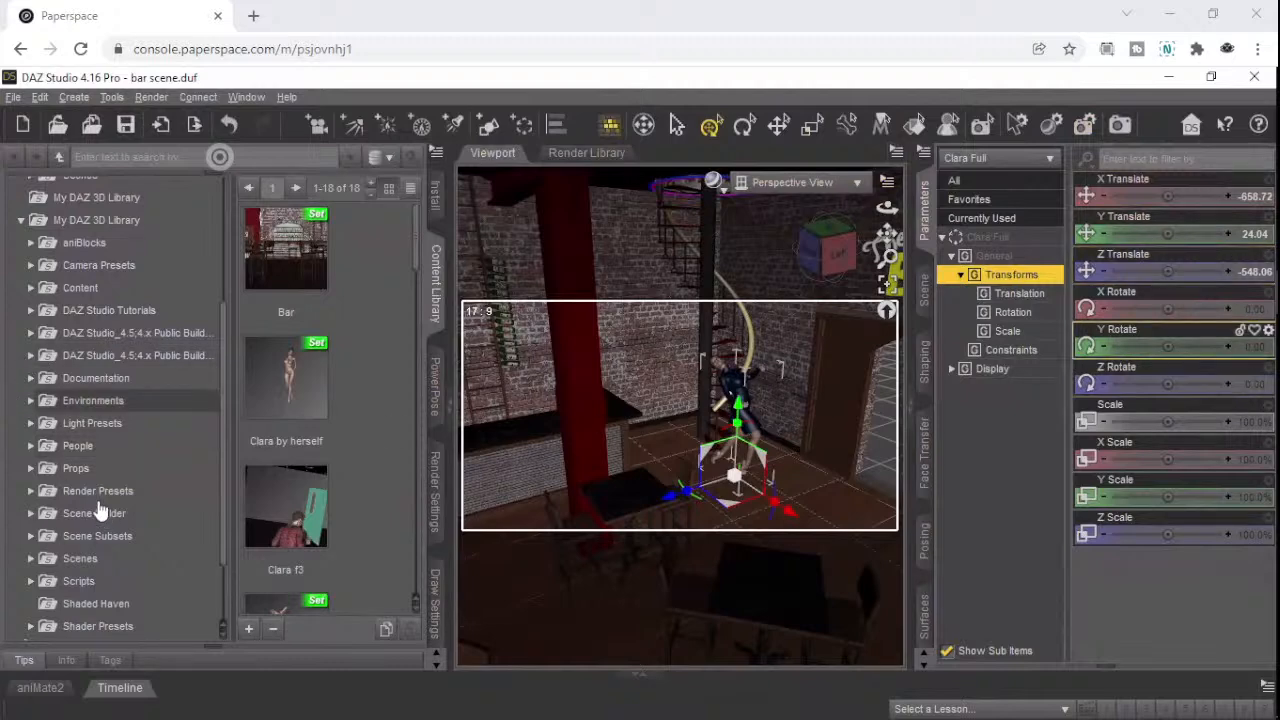
{"action": "left_click", "coordinate": [31, 447]}
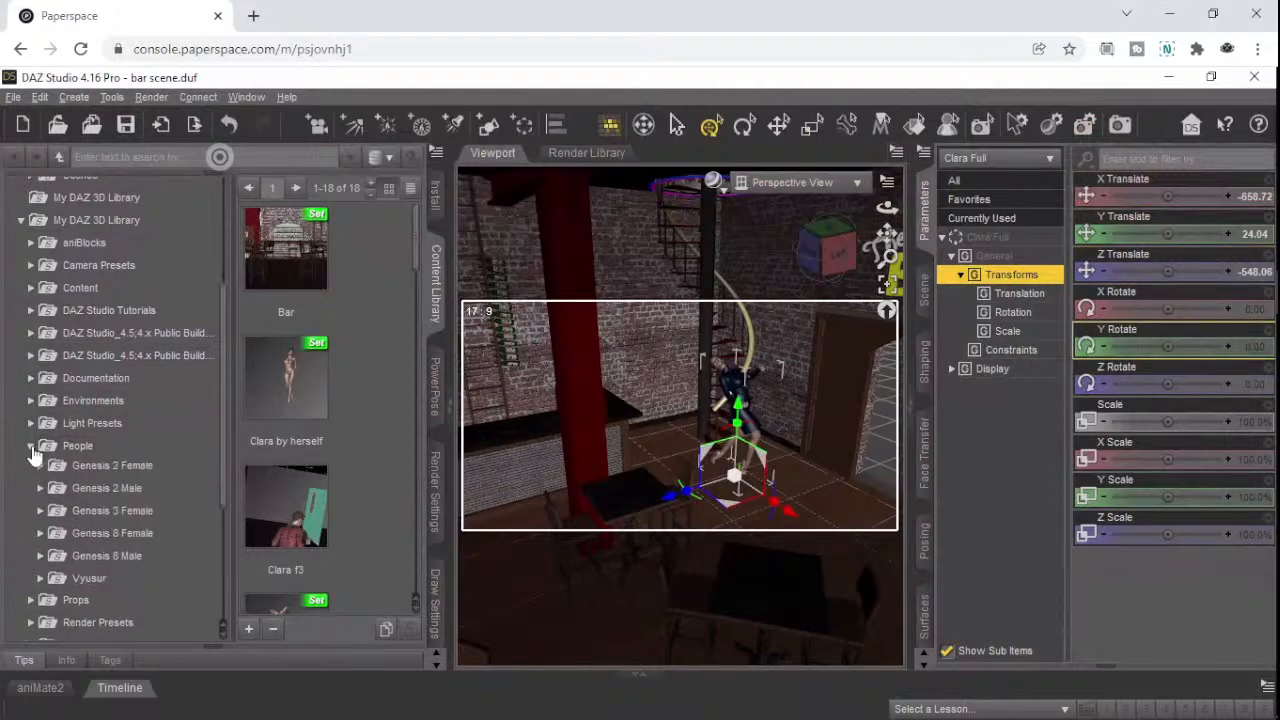
- Open the Base Poses folder among the Genesis 8 Female poses
{"action": "scroll", "coordinate": [40, 455], "scroll_direction": "down", "scroll_amount": 2}
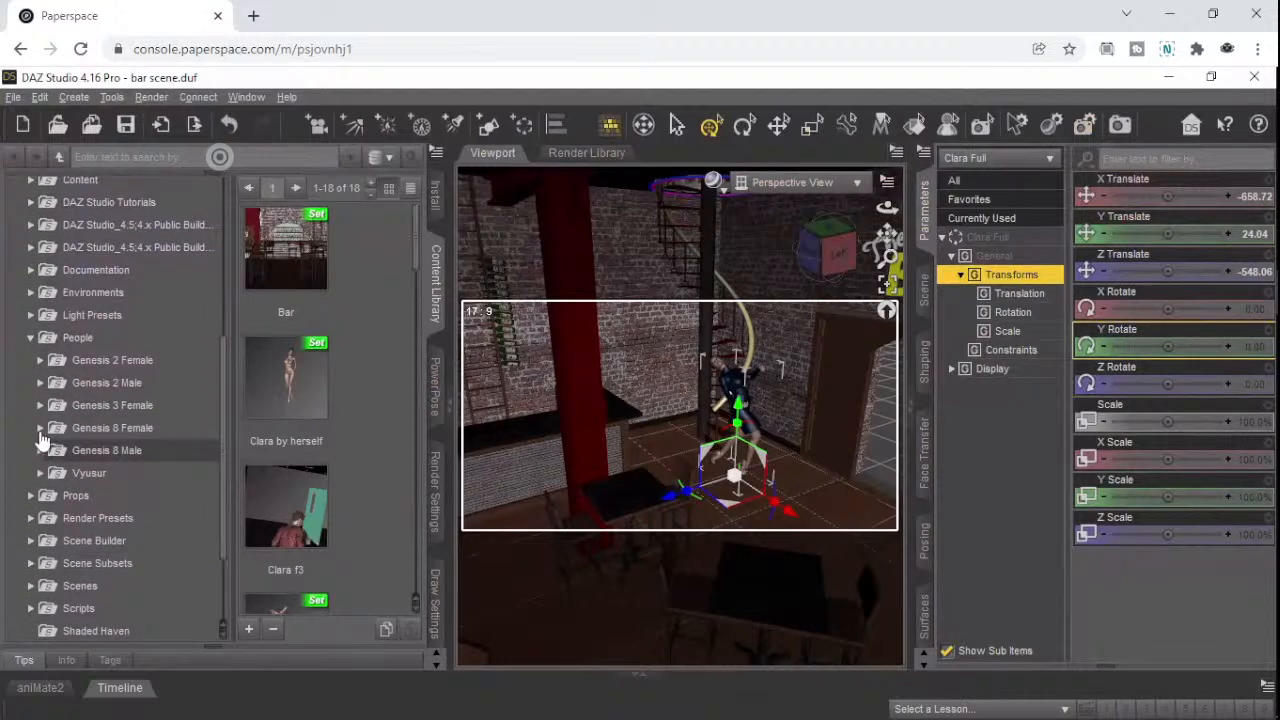
{"action": "left_click", "coordinate": [40, 428]}
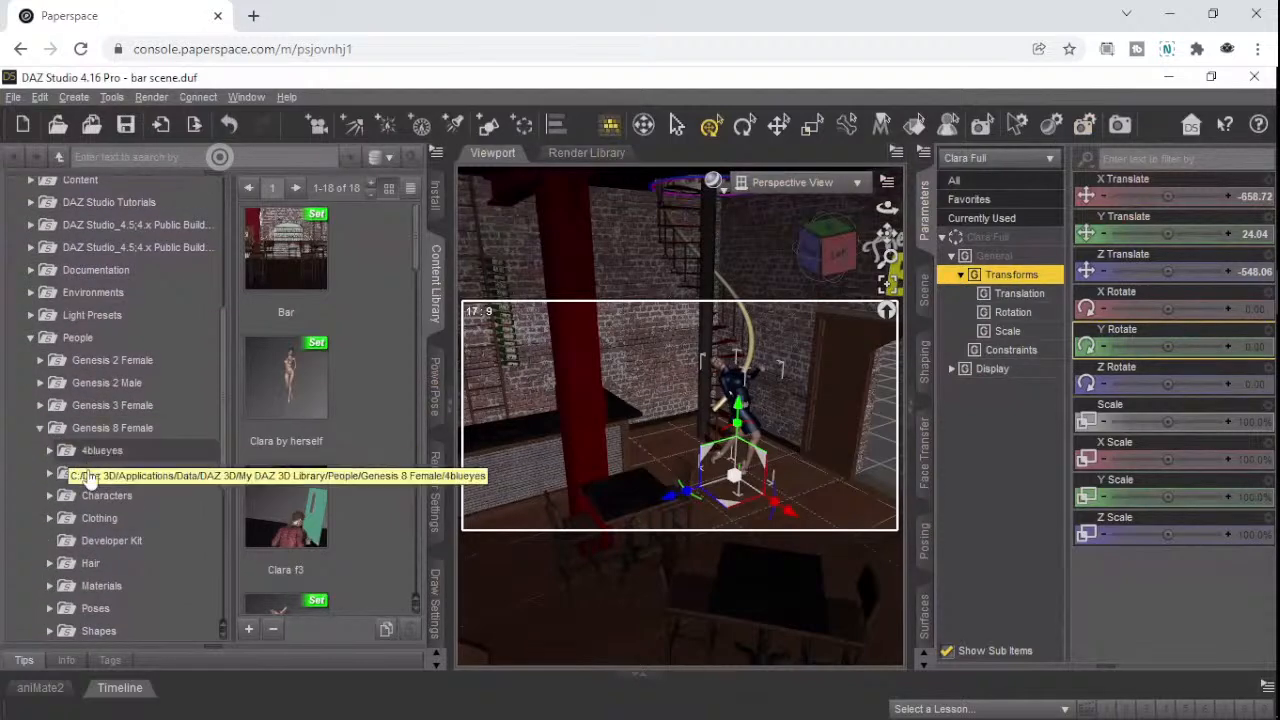
{"action": "scroll", "coordinate": [60, 455], "scroll_direction": "down", "scroll_amount": 2}
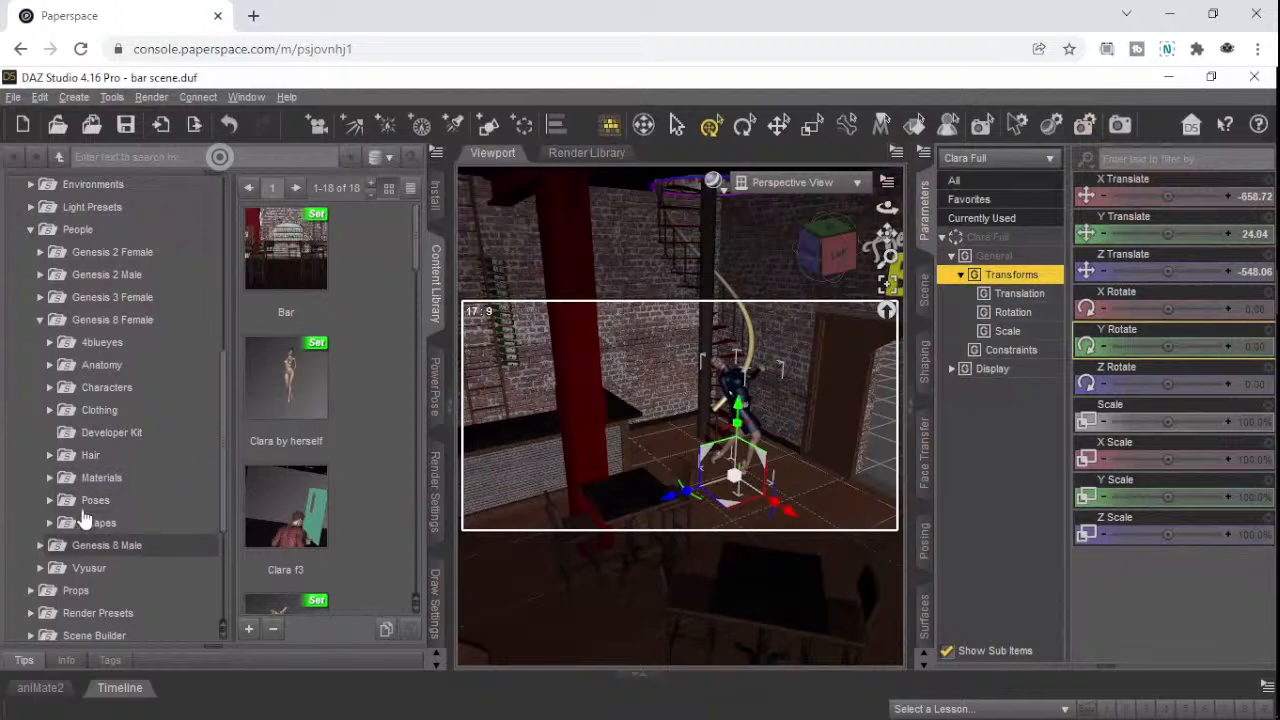
{"action": "left_click", "coordinate": [50, 500]}
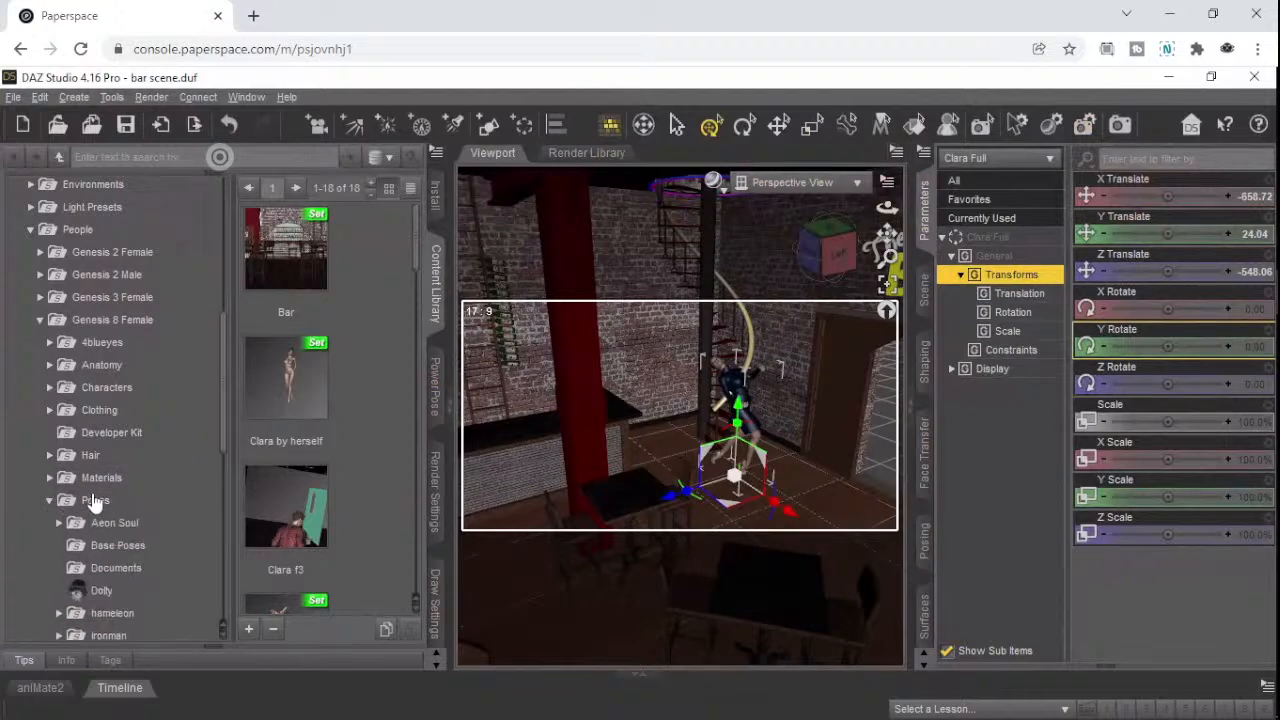
{"action": "scroll", "coordinate": [95, 505], "scroll_direction": "down", "scroll_amount": 2}
{"action": "scroll", "coordinate": [95, 500], "scroll_direction": "down", "scroll_amount": 2}
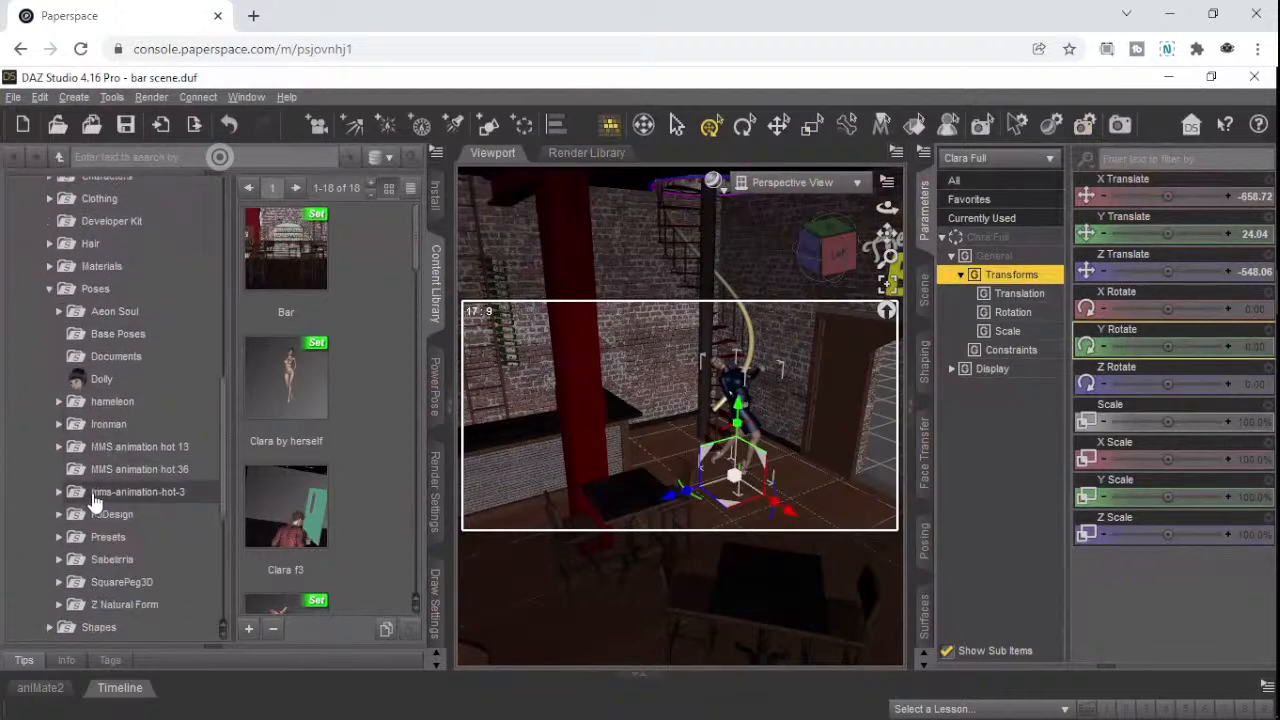
{"action": "left_click", "coordinate": [120, 334]}
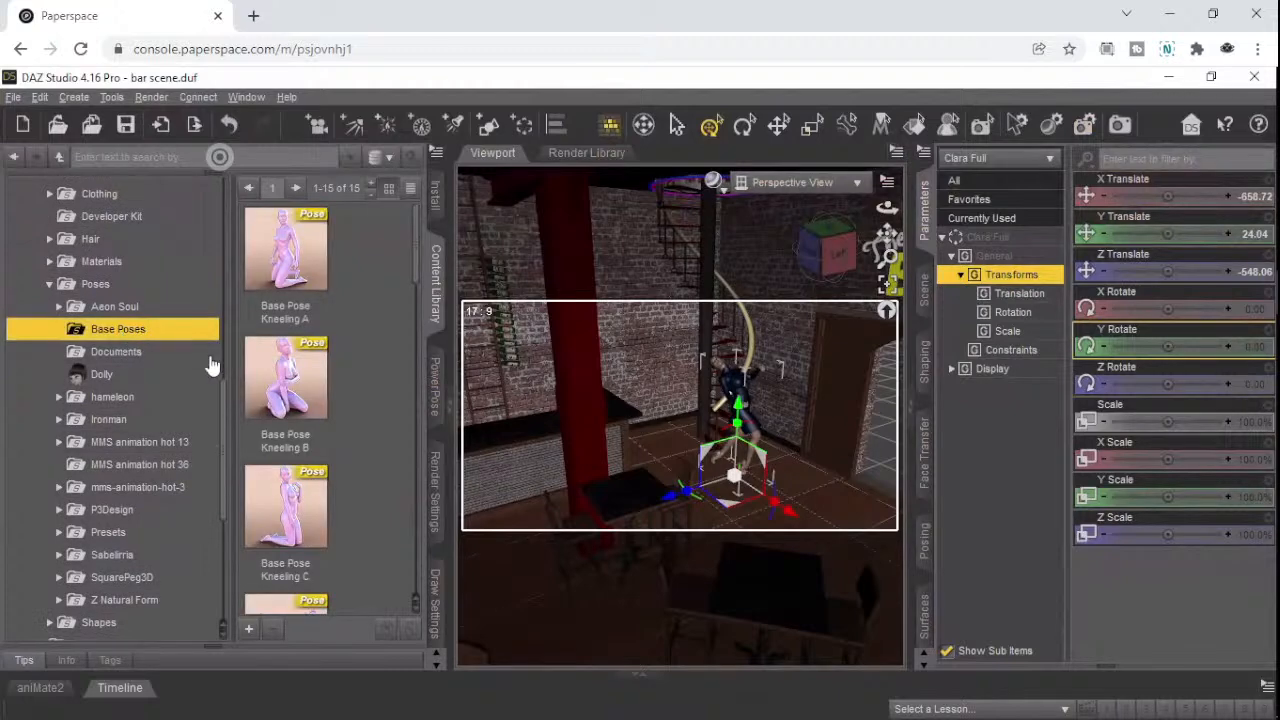
- Find and select the Base Pose Walking B preset among the base poses
{"action": "scroll", "coordinate": [364, 440], "scroll_direction": "down", "scroll_amount": 2}
{"action": "scroll", "coordinate": [366, 450], "scroll_direction": "down", "scroll_amount": 4}
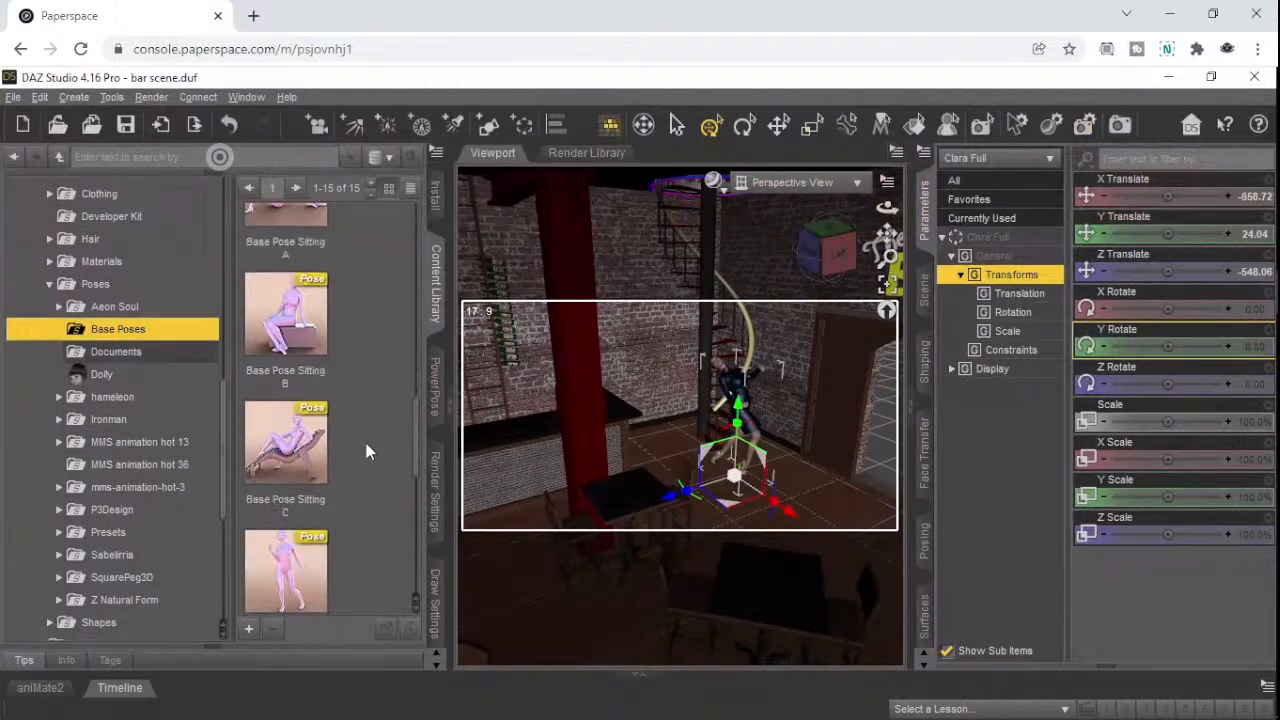
{"action": "scroll", "coordinate": [366, 446], "scroll_direction": "down", "scroll_amount": 4}
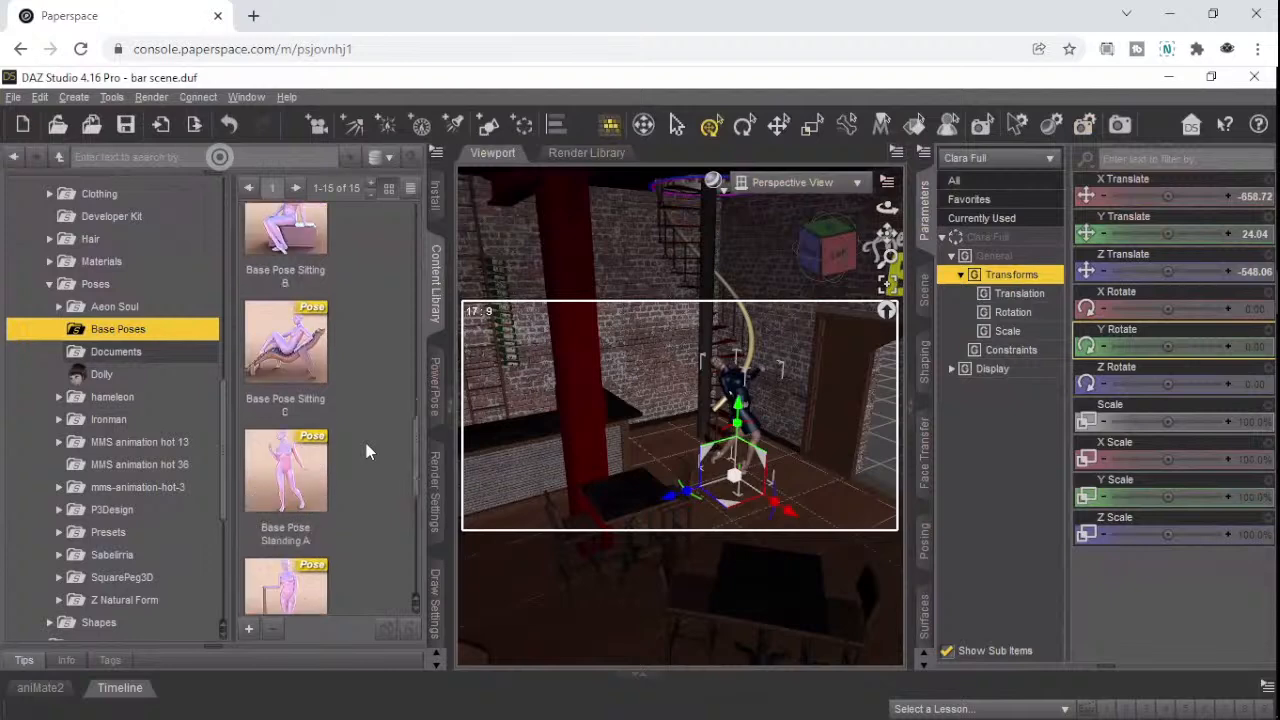
{"action": "scroll", "coordinate": [366, 443], "scroll_direction": "down", "scroll_amount": 1}
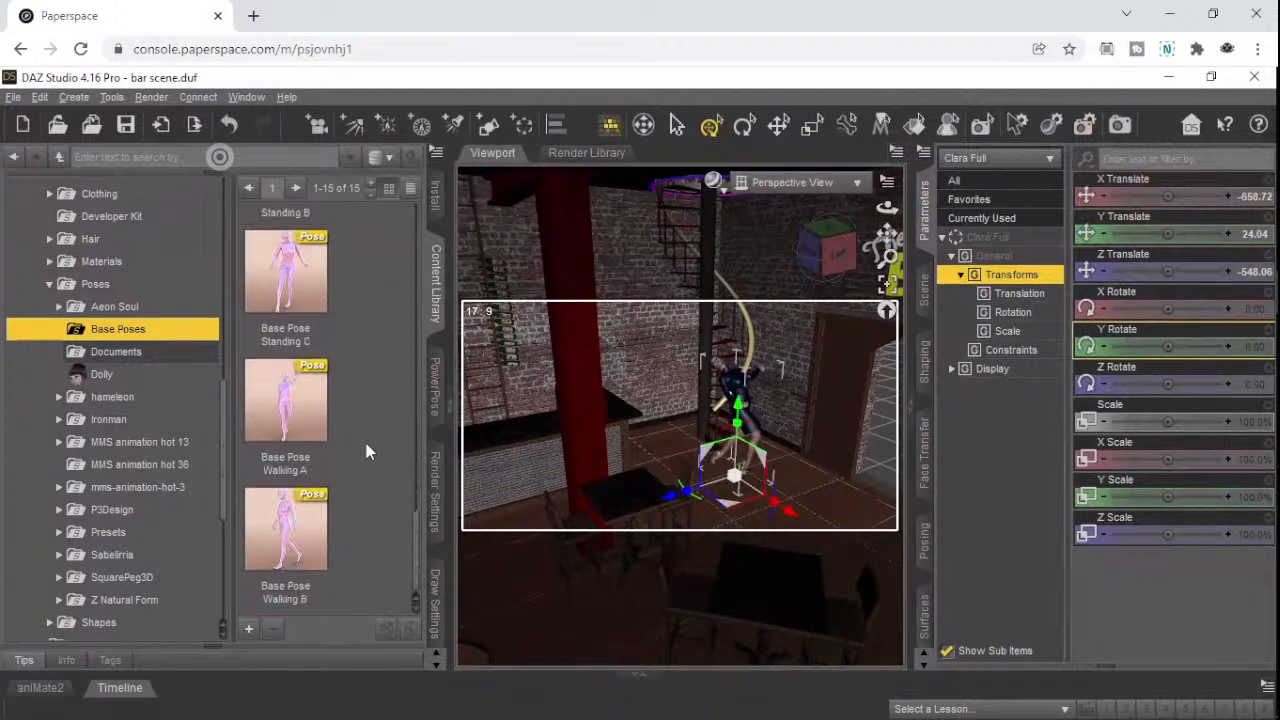
{"action": "left_click", "coordinate": [288, 532]}
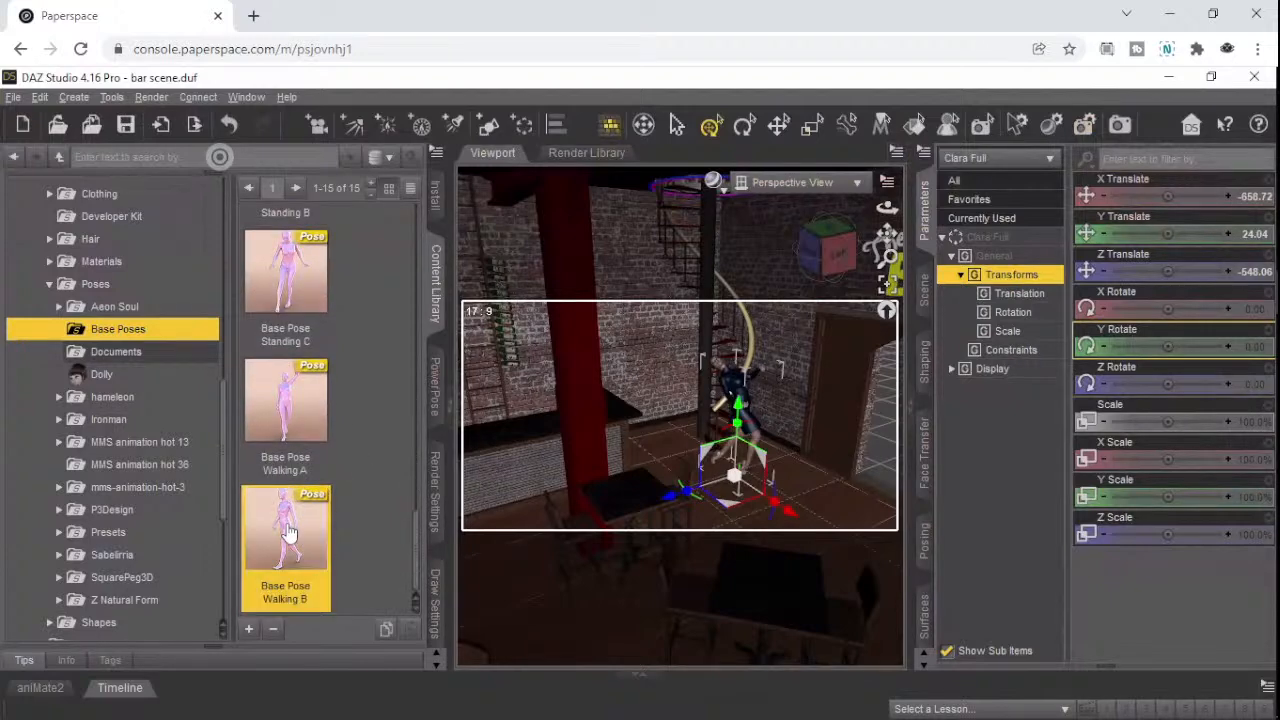
- Try to apply the Base Pose Walking B preset to the whole Clara Full group
{"action": "double_click", "coordinate": [288, 532]}
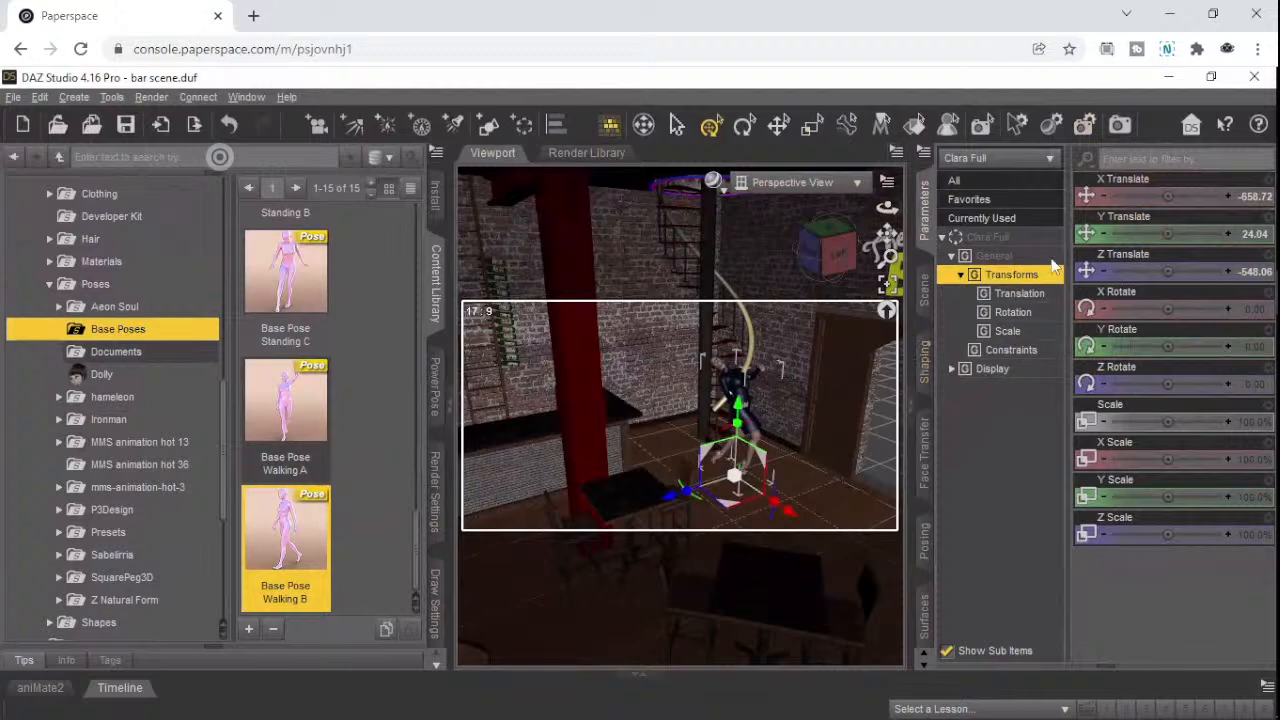
{"action": "left_click", "coordinate": [1004, 240]}
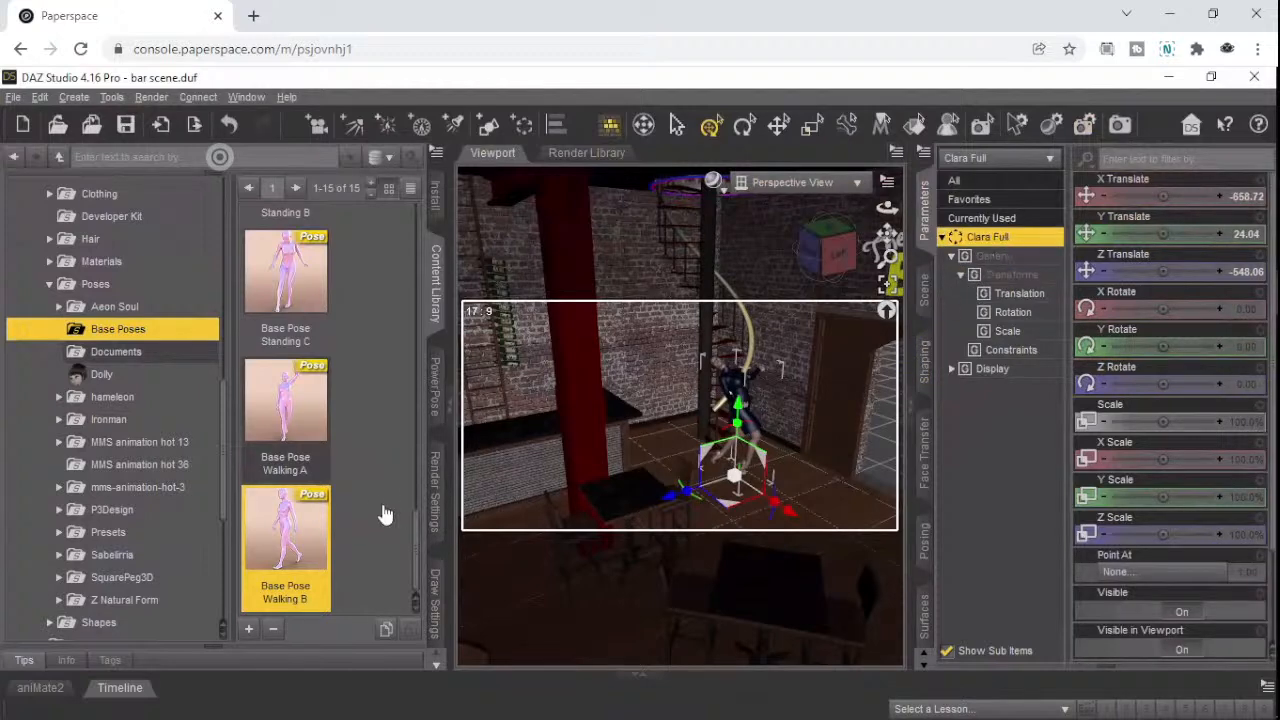
{"action": "double_click", "coordinate": [295, 543]}
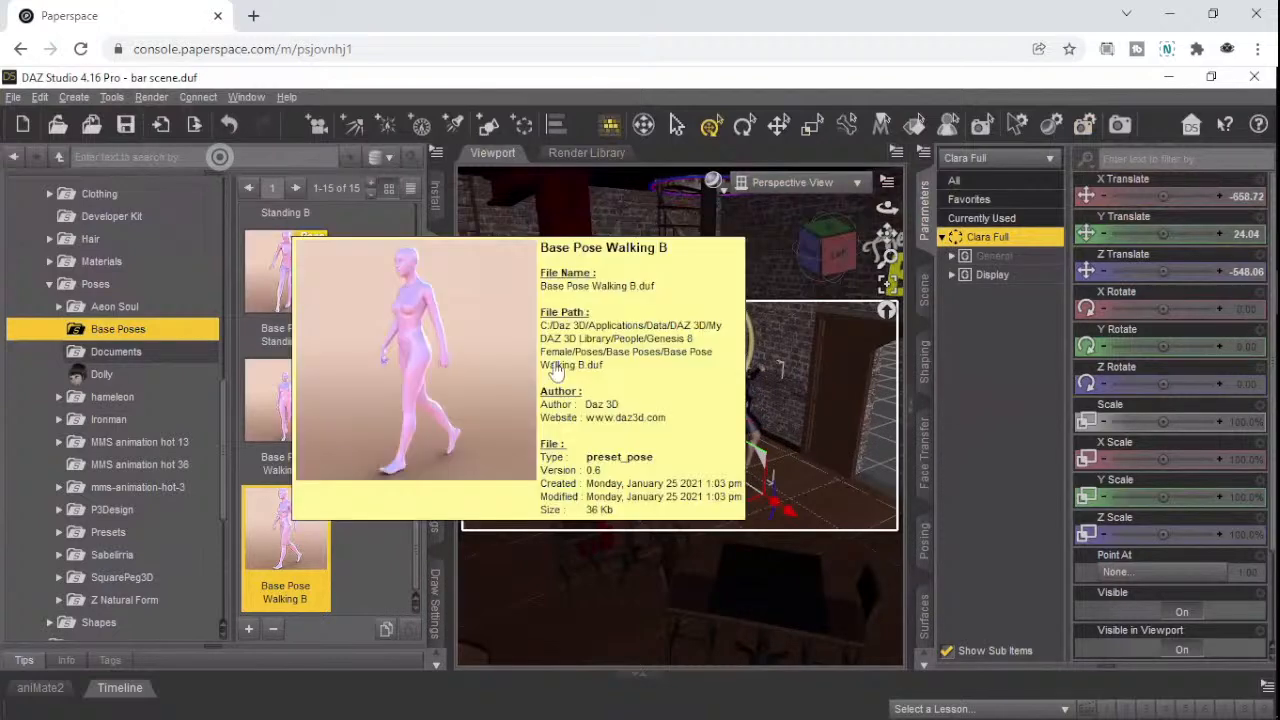
- Apply Base Pose Walking B to the Clara figure inside the Clara Full group, and view the scene through Thomas POV Cam
{"action": "left_click", "coordinate": [926, 292]}
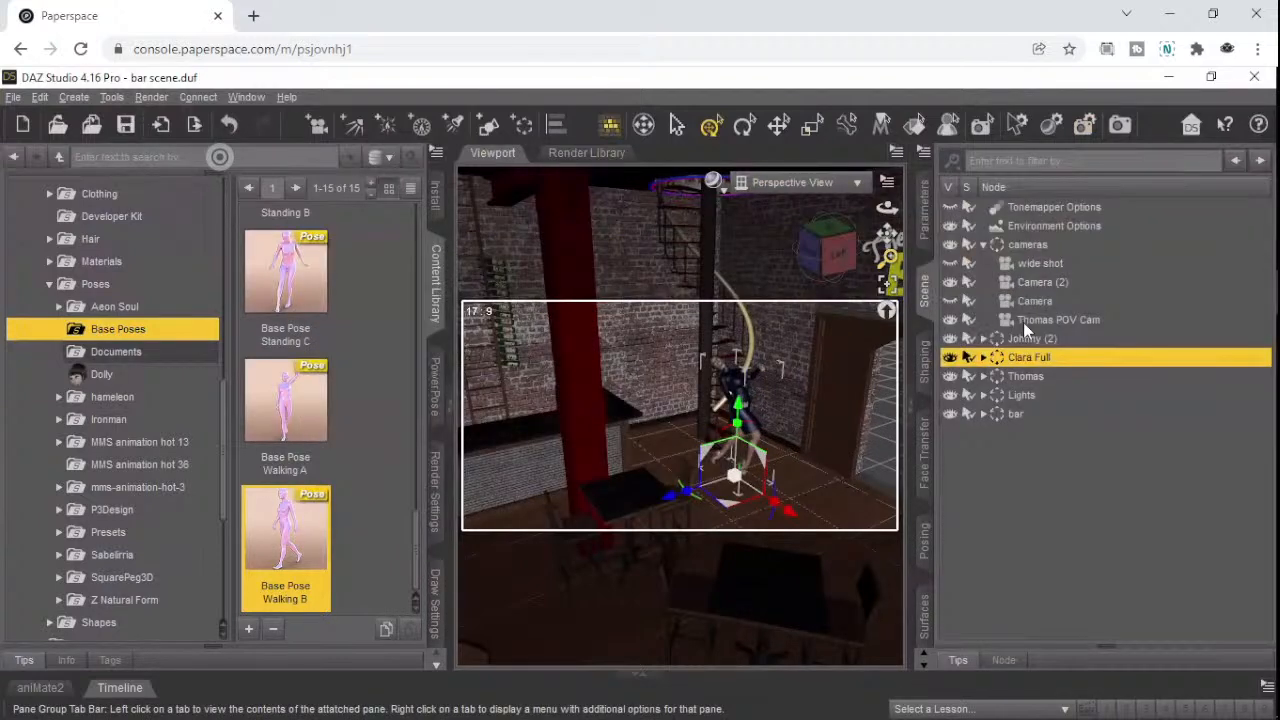
{"action": "left_click", "coordinate": [982, 358]}
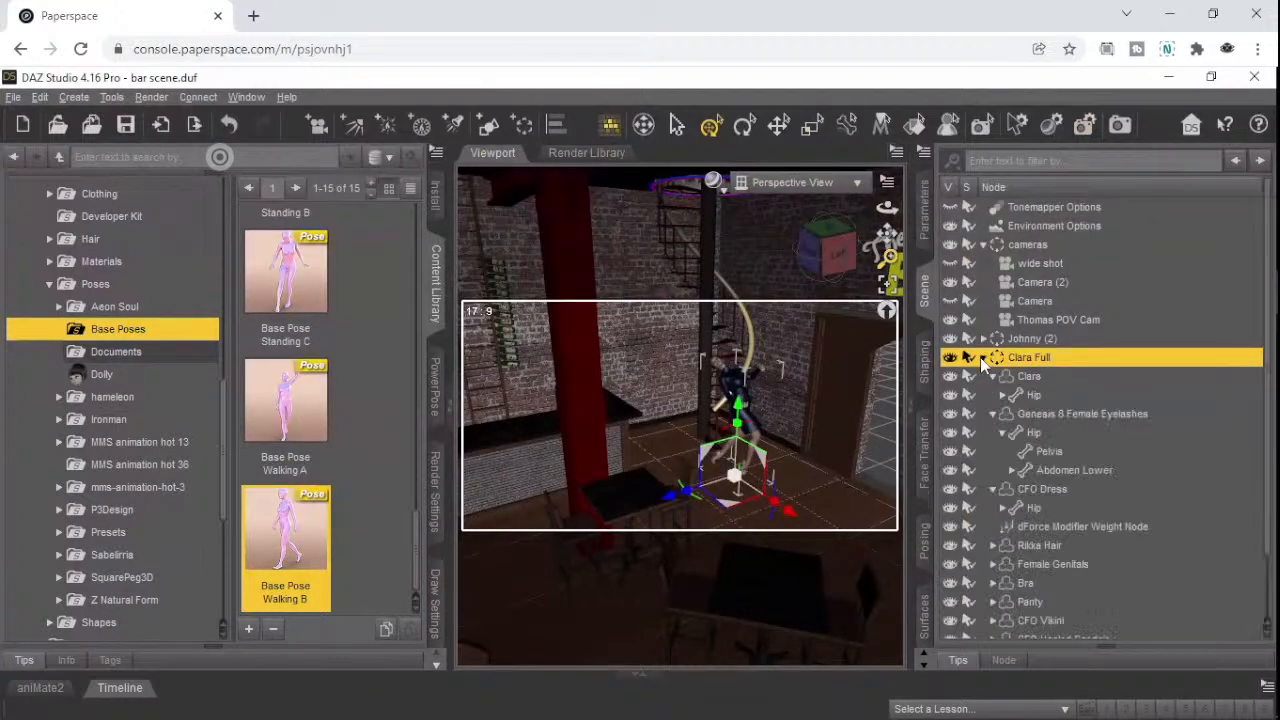
{"action": "left_click", "coordinate": [1024, 377]}
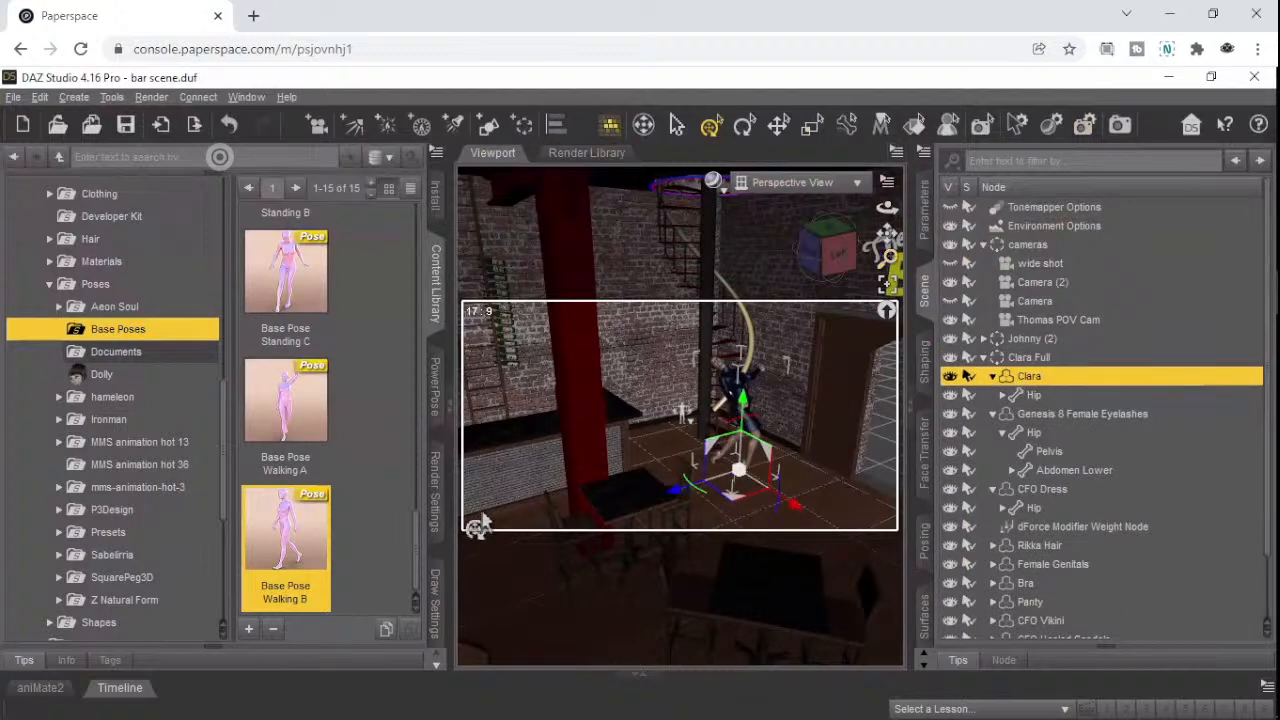
{"action": "double_click", "coordinate": [281, 565]}
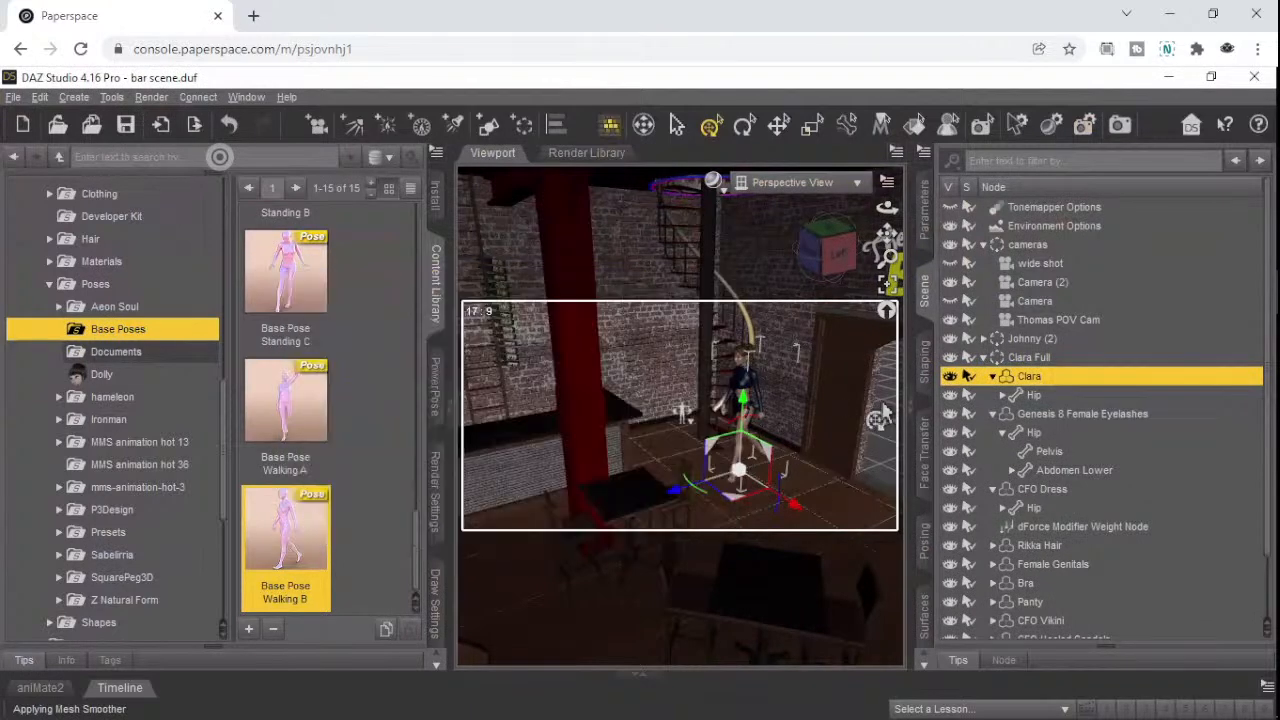
{"action": "left_click", "coordinate": [809, 186]}
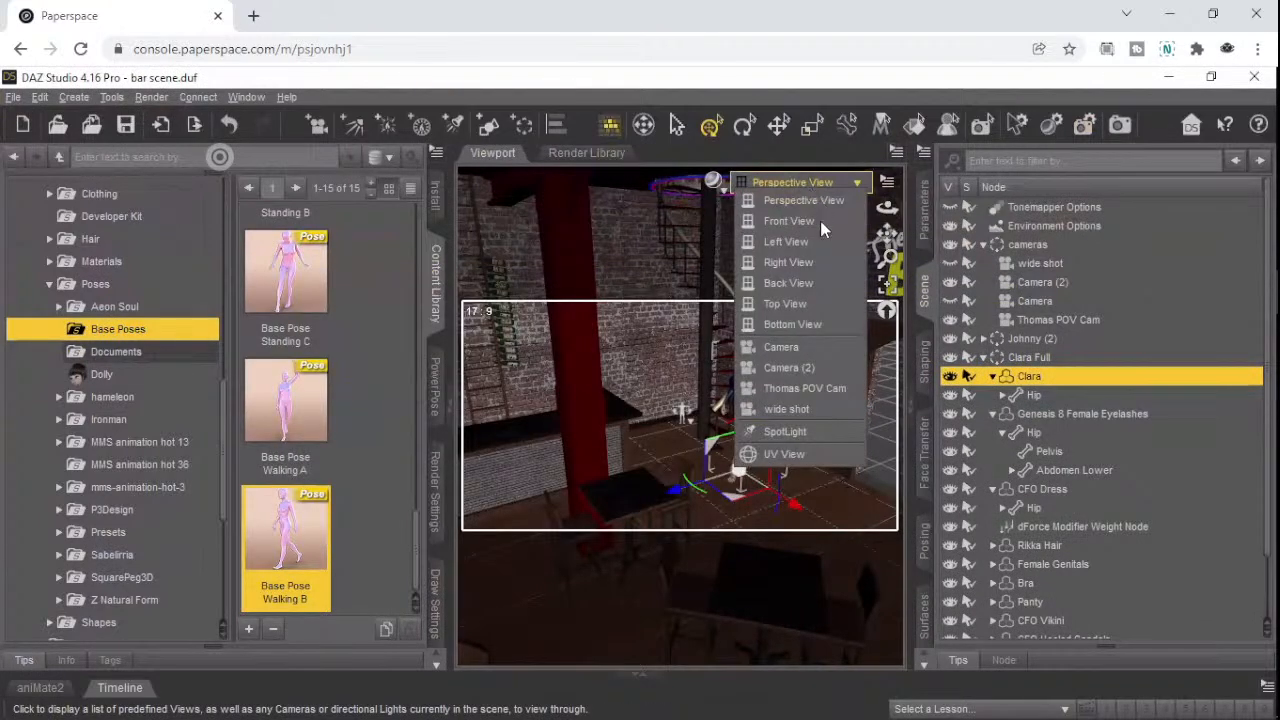
{"action": "left_click", "coordinate": [790, 389]}
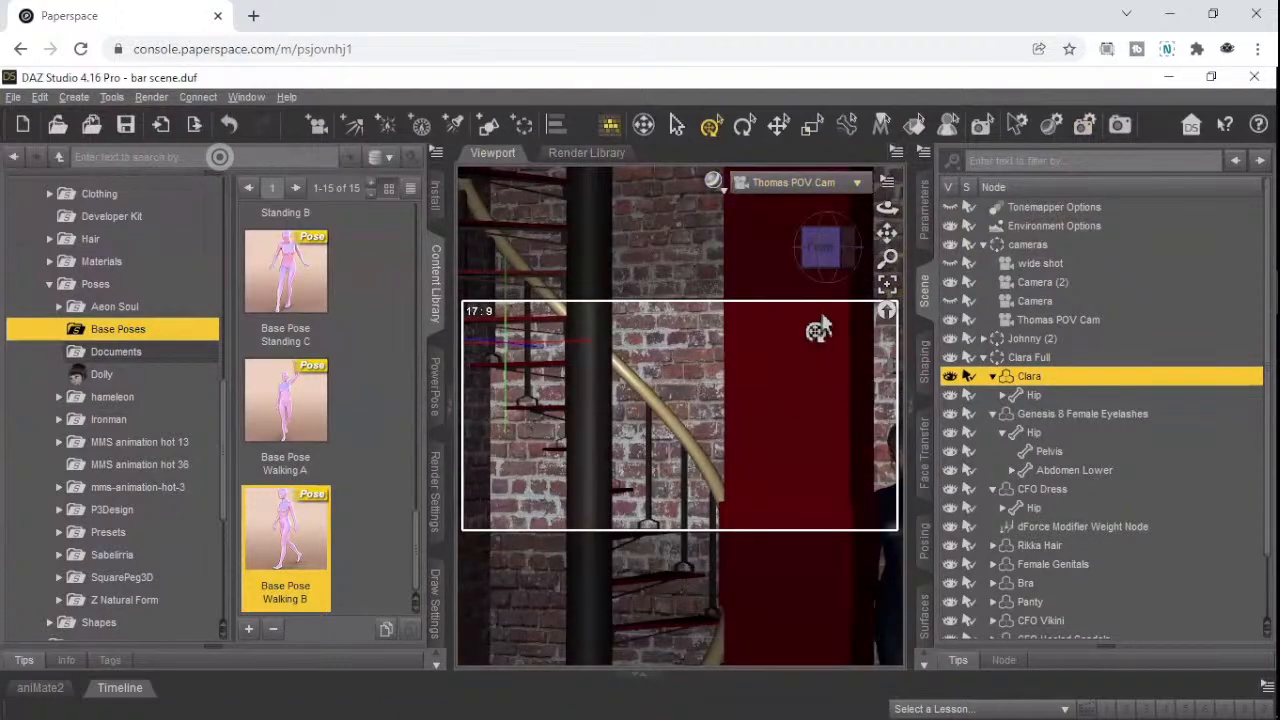
- Re-aim the Thomas POV Cam at the brick wall beside the spiral stairs, with X rotation -7.47 and Y rotation 5.14
{"action": "left_click", "coordinate": [839, 252]}
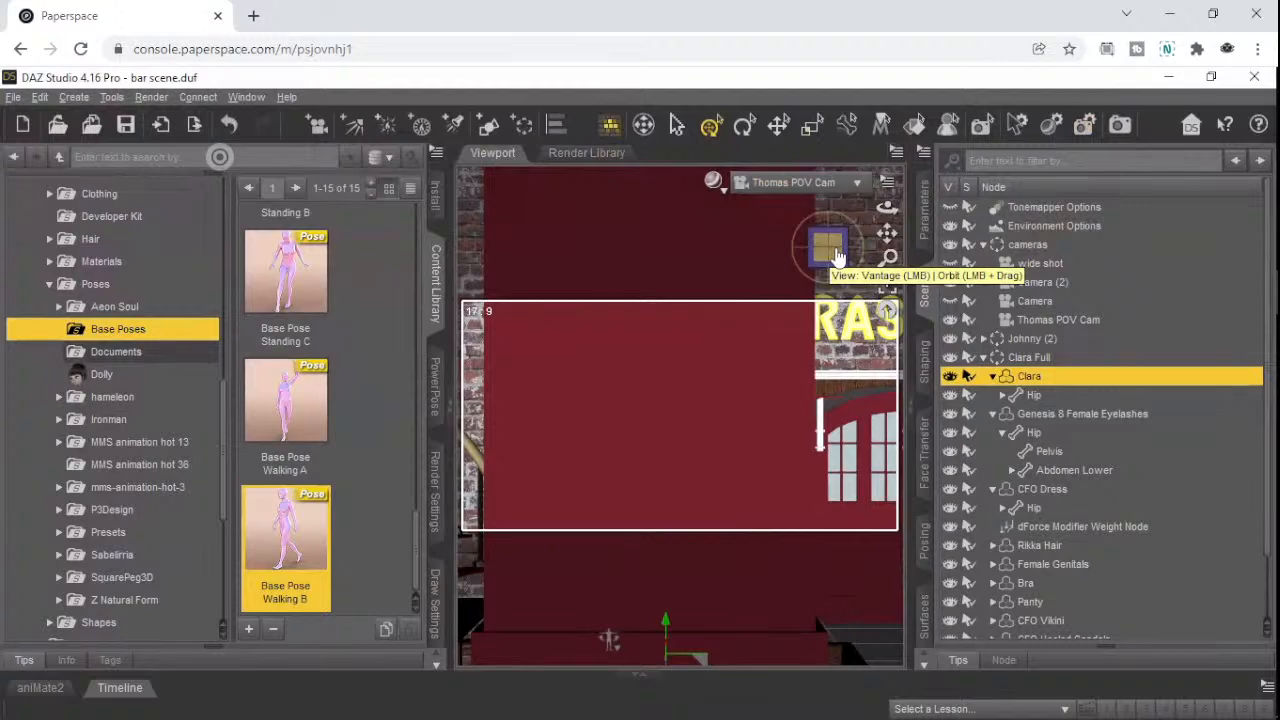
{"action": "scroll", "coordinate": [838, 257], "scroll_direction": "up", "scroll_amount": 3}
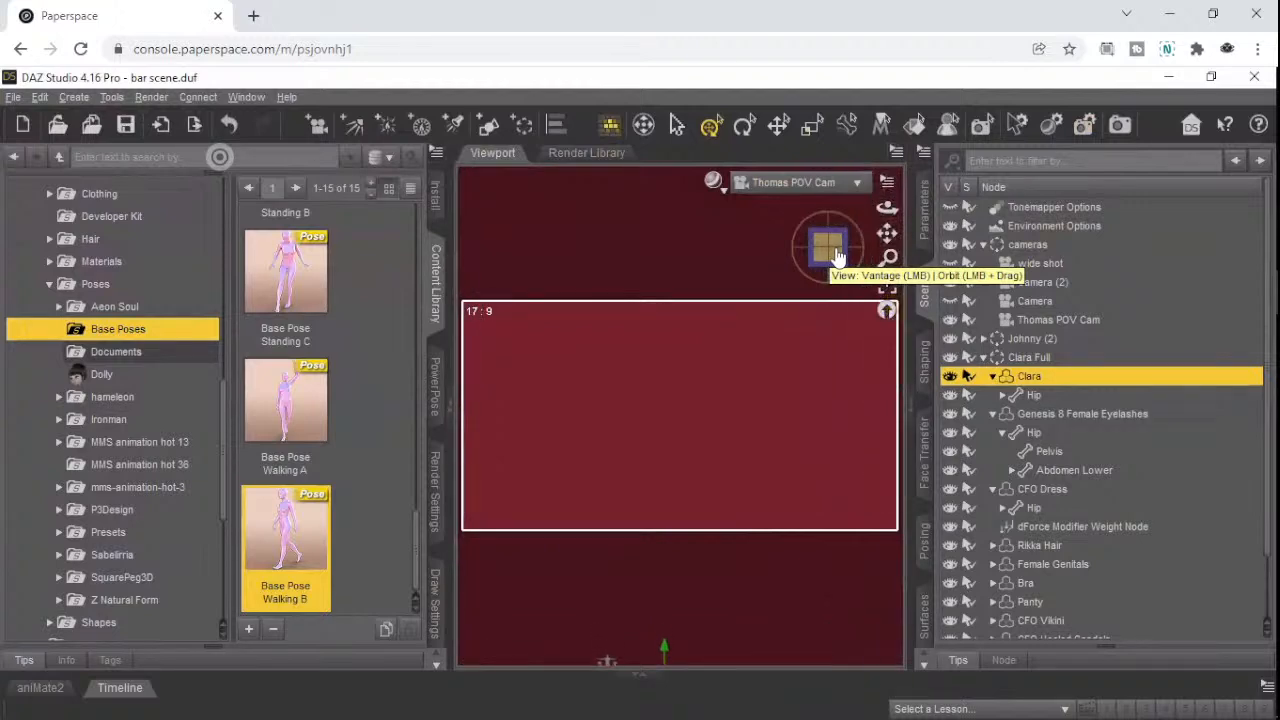
{"action": "scroll", "coordinate": [838, 257], "scroll_direction": "down", "scroll_amount": 3}
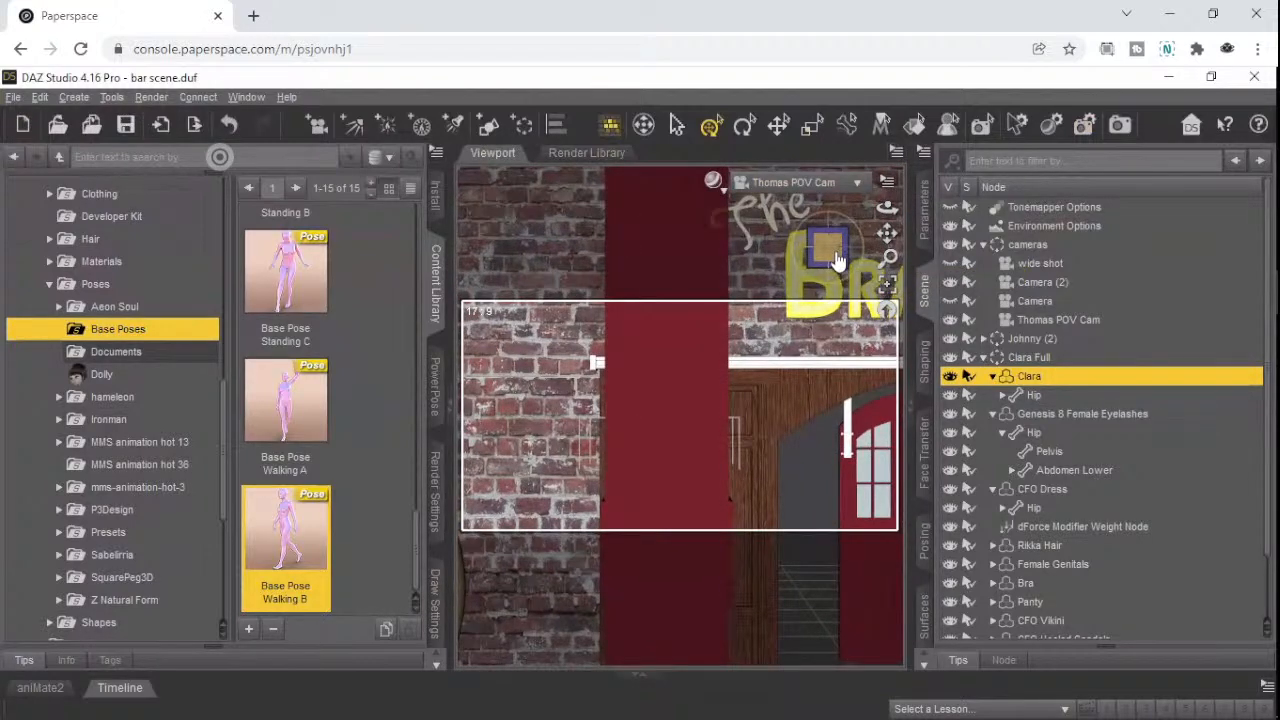
{"action": "mouse_move", "coordinate": [826, 262]}
{"action": "left_mouse_down"}
{"action": "mouse_move", "coordinate": [821, 236]}
{"action": "mouse_move", "coordinate": [828, 251]}
{"action": "left_mouse_up"}
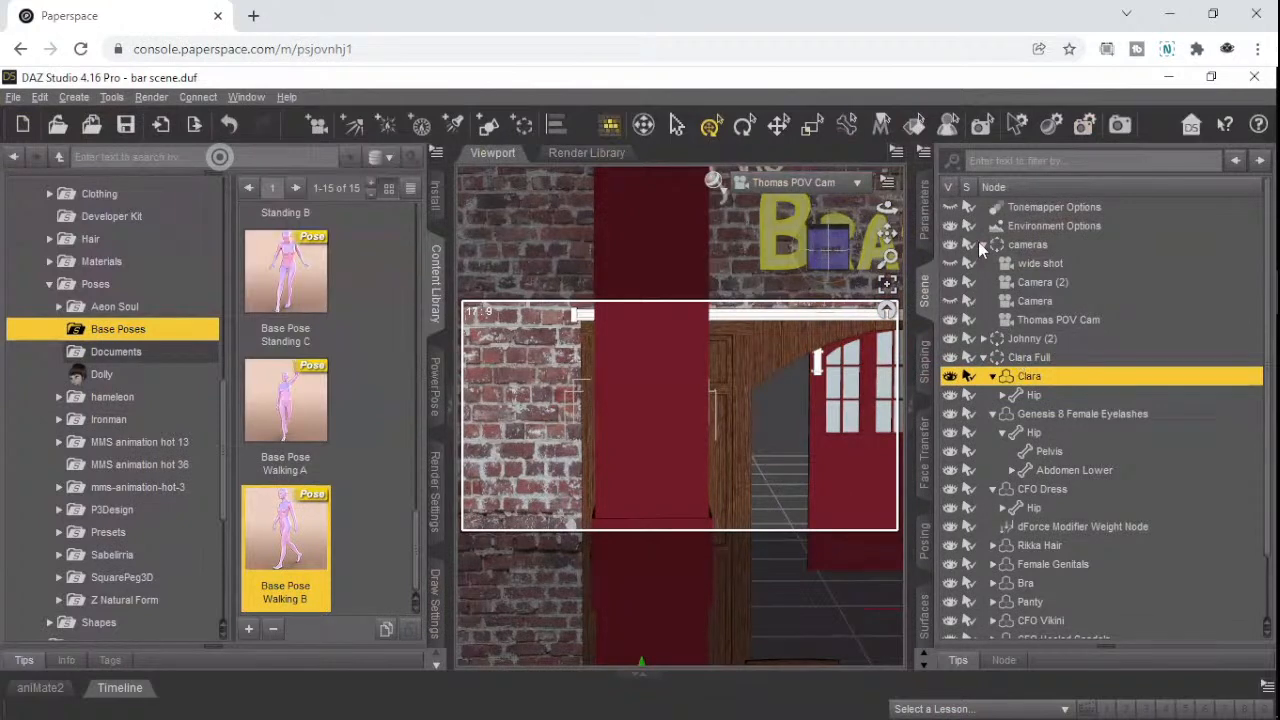
{"action": "left_click", "coordinate": [1022, 318]}
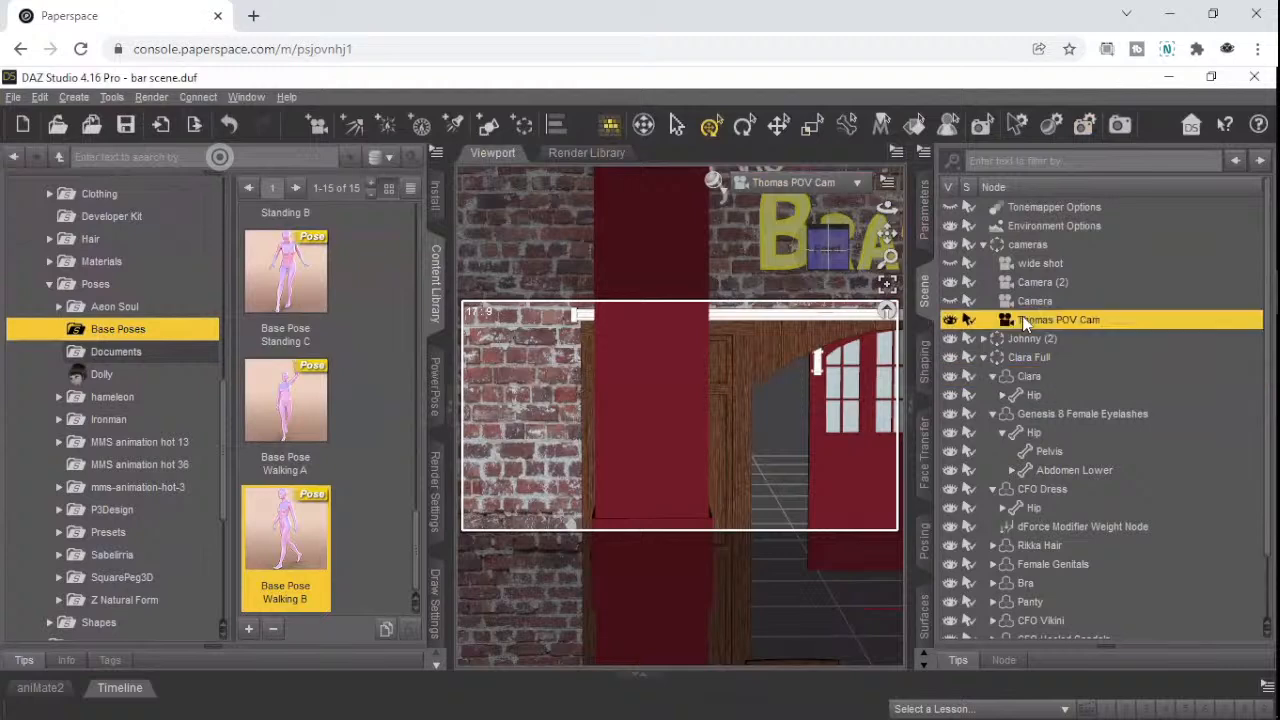
{"action": "left_click", "coordinate": [928, 230]}
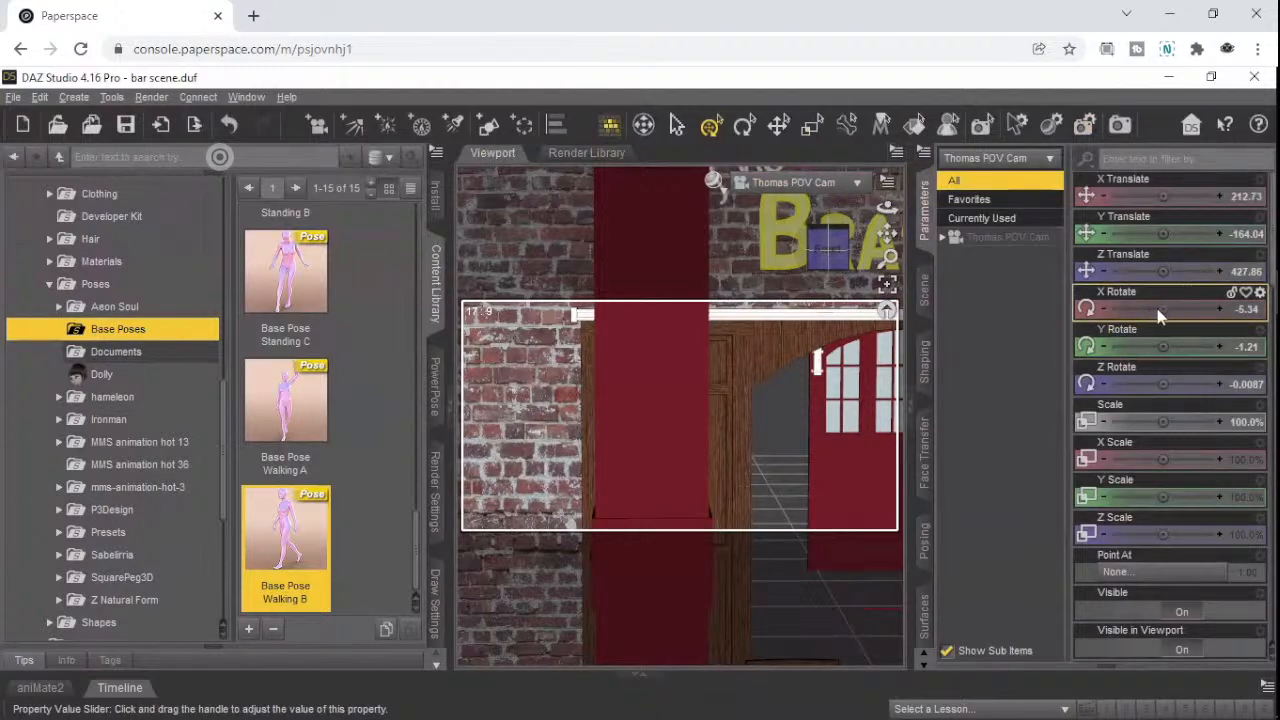
{"action": "left_click_drag", "start_coordinate": [1158, 316], "coordinate": [1155, 308]}
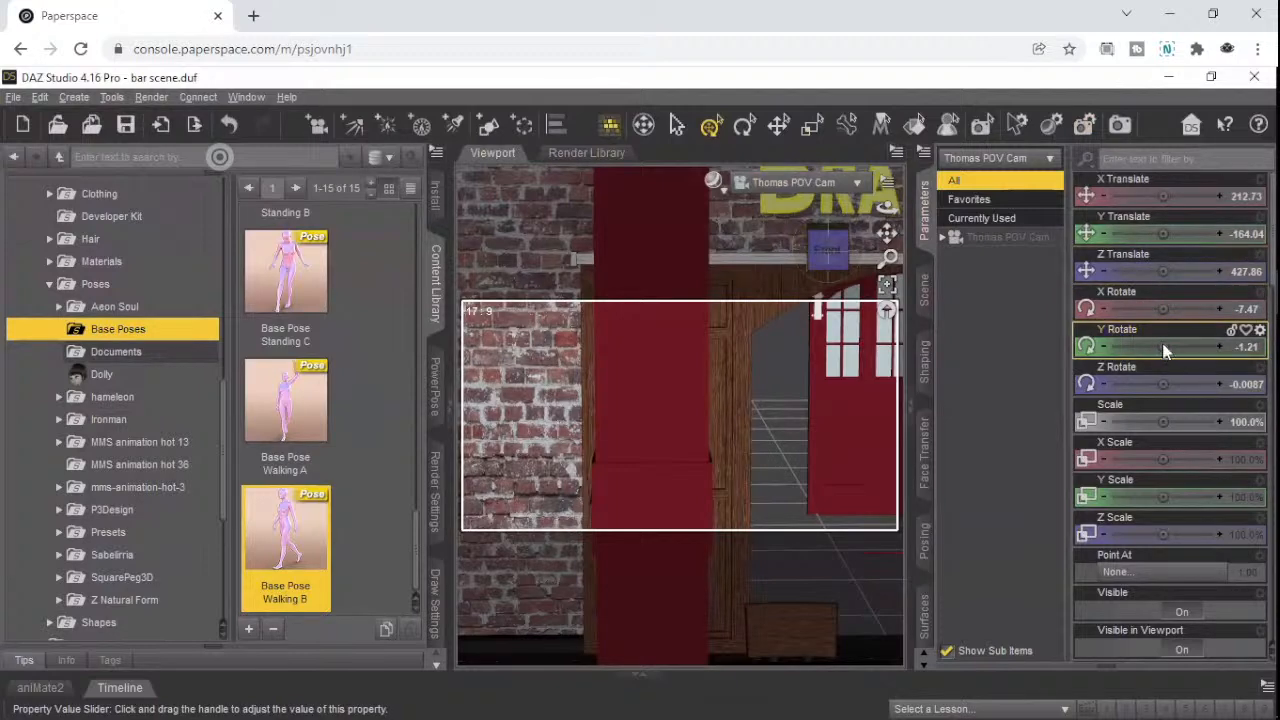
{"action": "left_click_drag", "start_coordinate": [1163, 349], "coordinate": [1174, 346]}
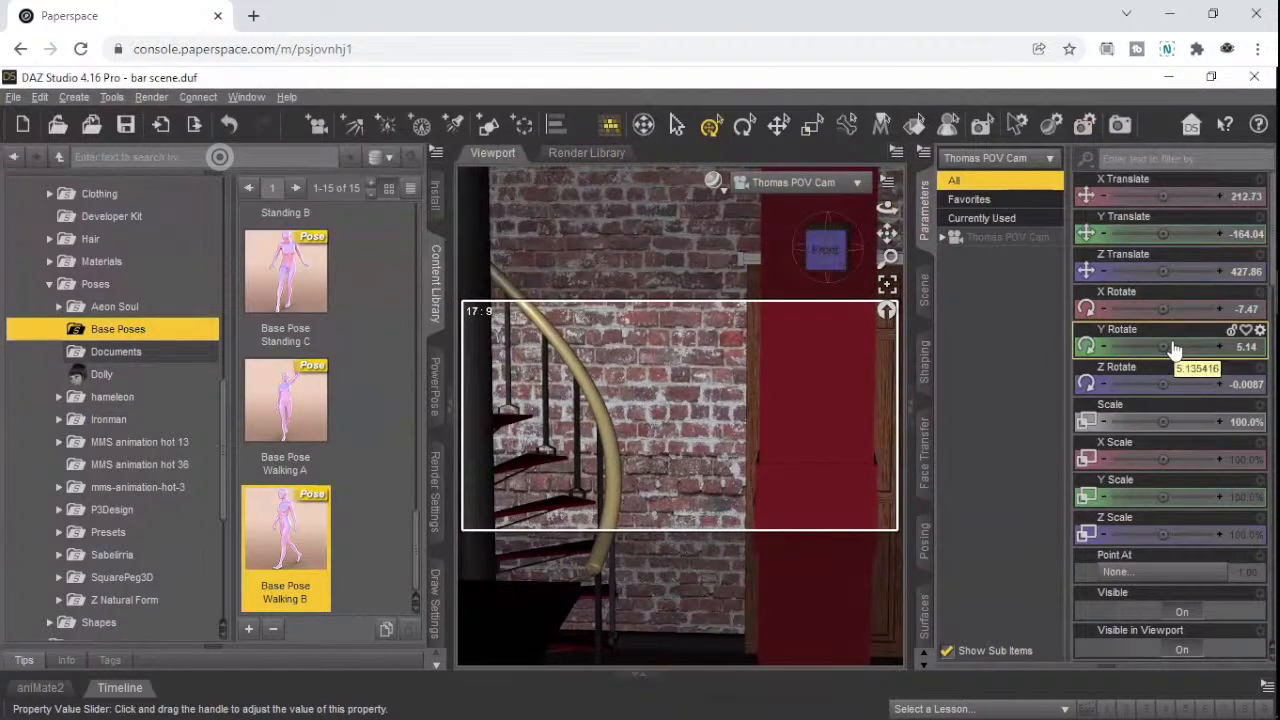
- Place Clara in front of the stairs at X -90.20 and Y -12.20, turned to a Y rotation of 36.06
{"action": "left_click", "coordinate": [990, 159]}
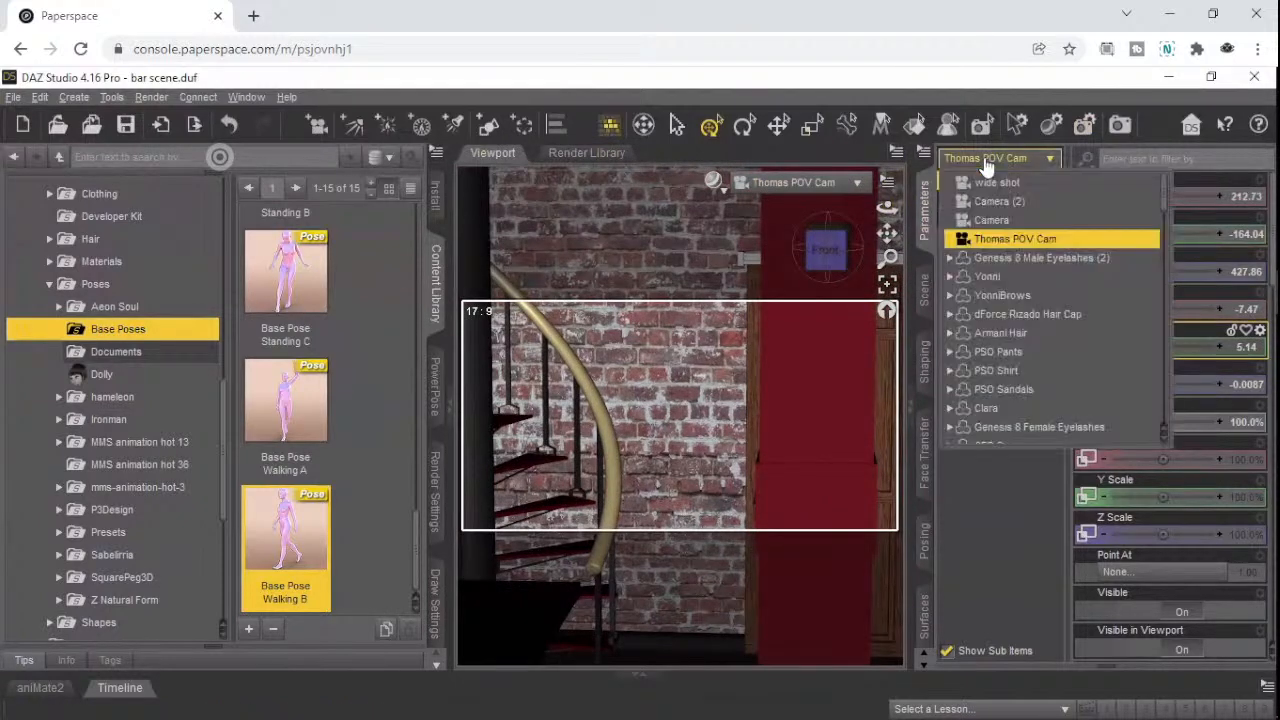
{"action": "left_click", "coordinate": [996, 410]}
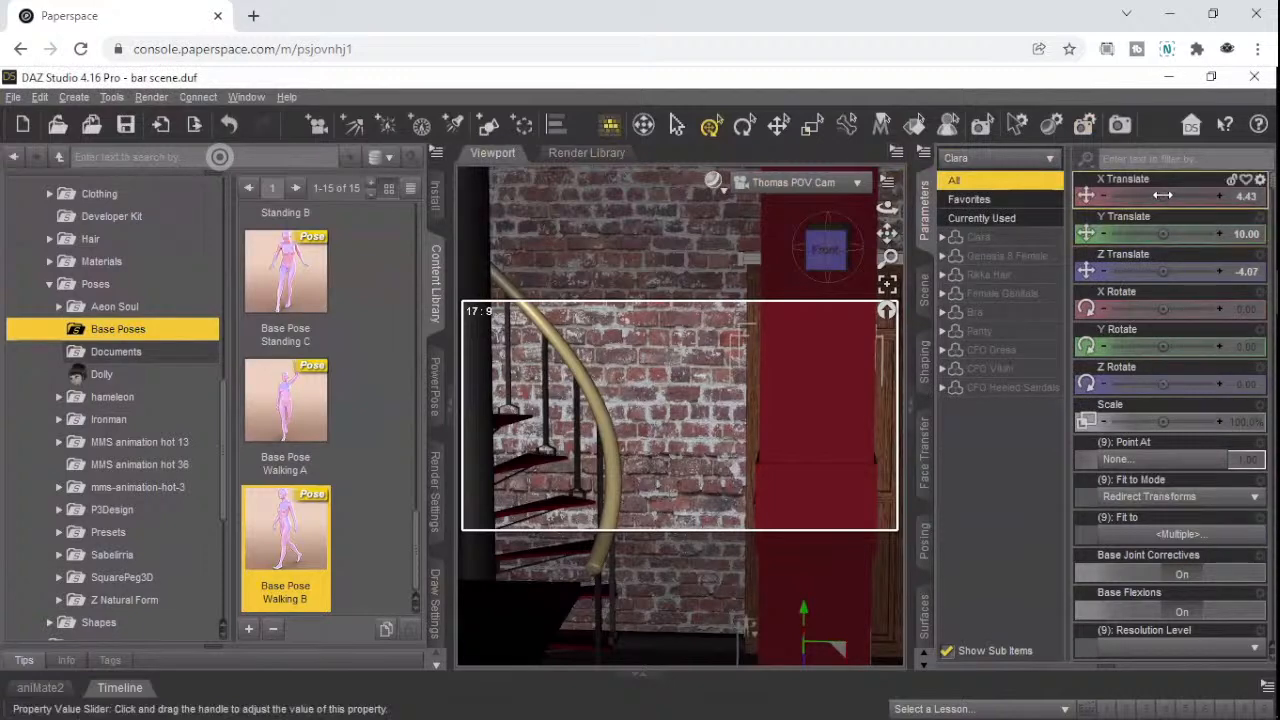
{"action": "left_click_drag", "start_coordinate": [1165, 195], "coordinate": [1144, 195]}
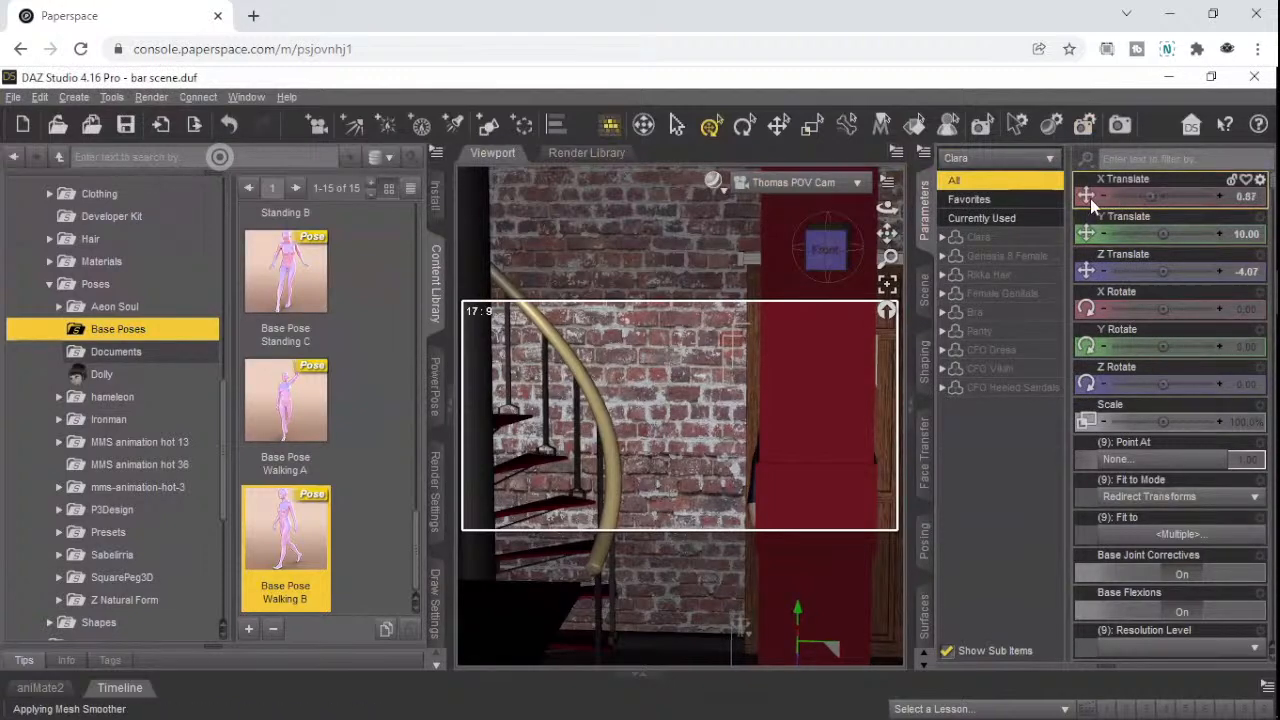
{"action": "left_click_drag", "start_coordinate": [1092, 200], "coordinate": [915, 212]}
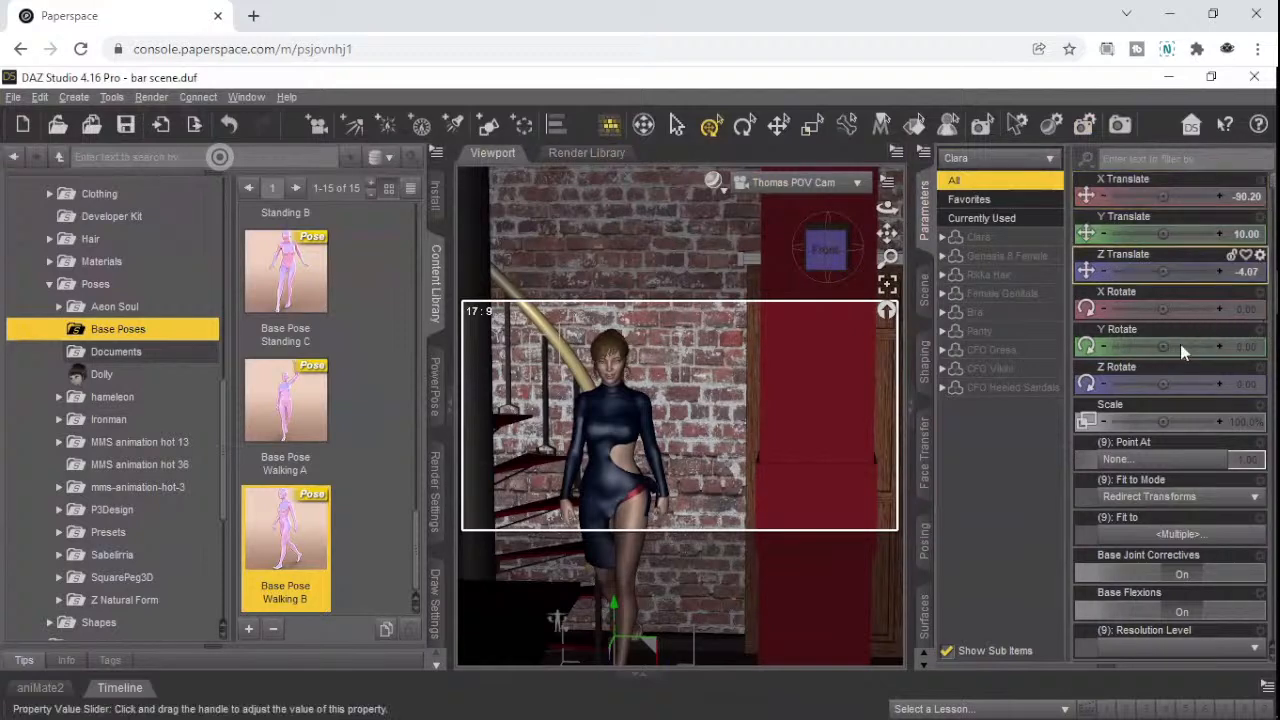
{"action": "left_click_drag", "start_coordinate": [1151, 343], "coordinate": [1215, 336]}
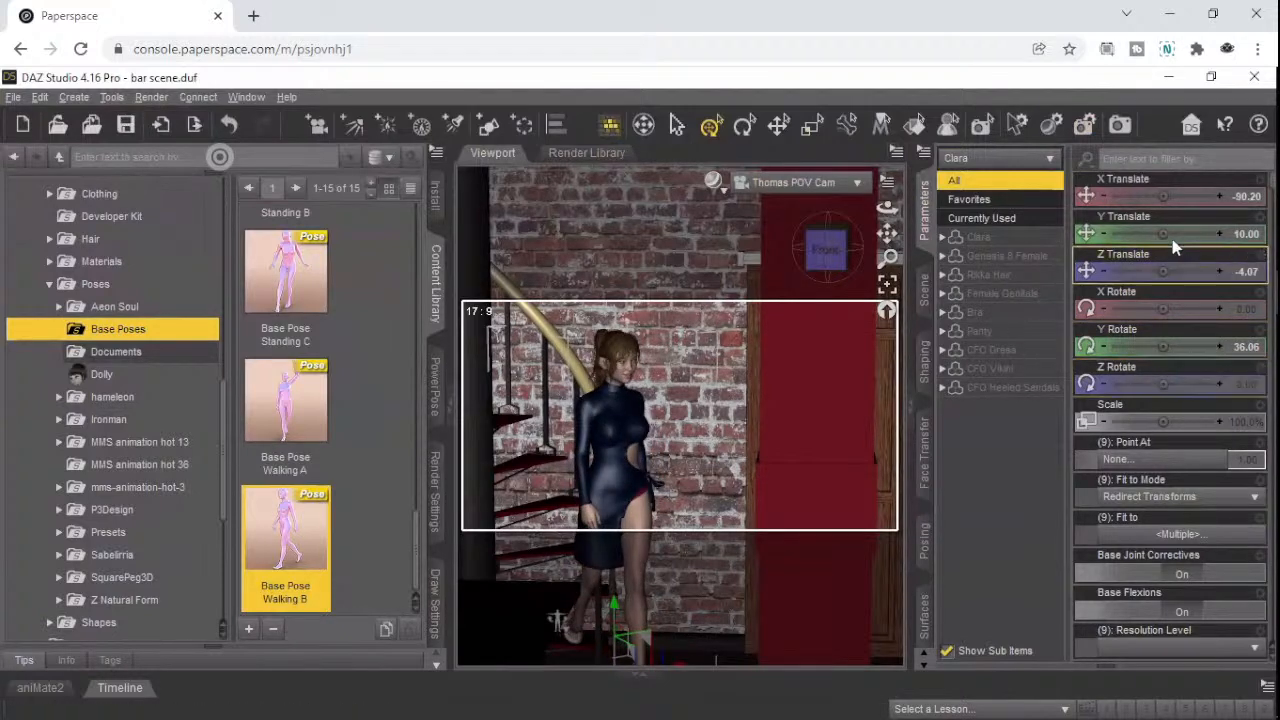
{"action": "left_click_drag", "start_coordinate": [1152, 234], "coordinate": [1090, 236]}
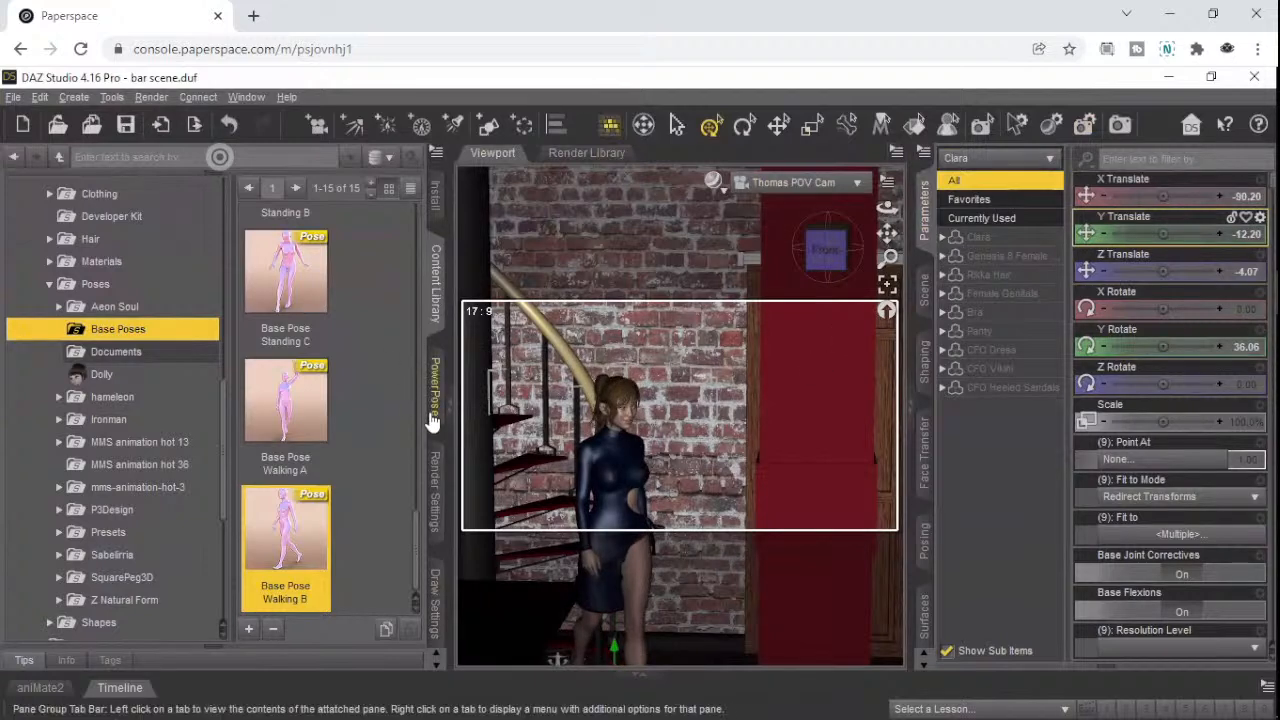
- Set the render aspect ratio to 17:13, leaving Constrain Proportions off
{"action": "left_click", "coordinate": [432, 462]}
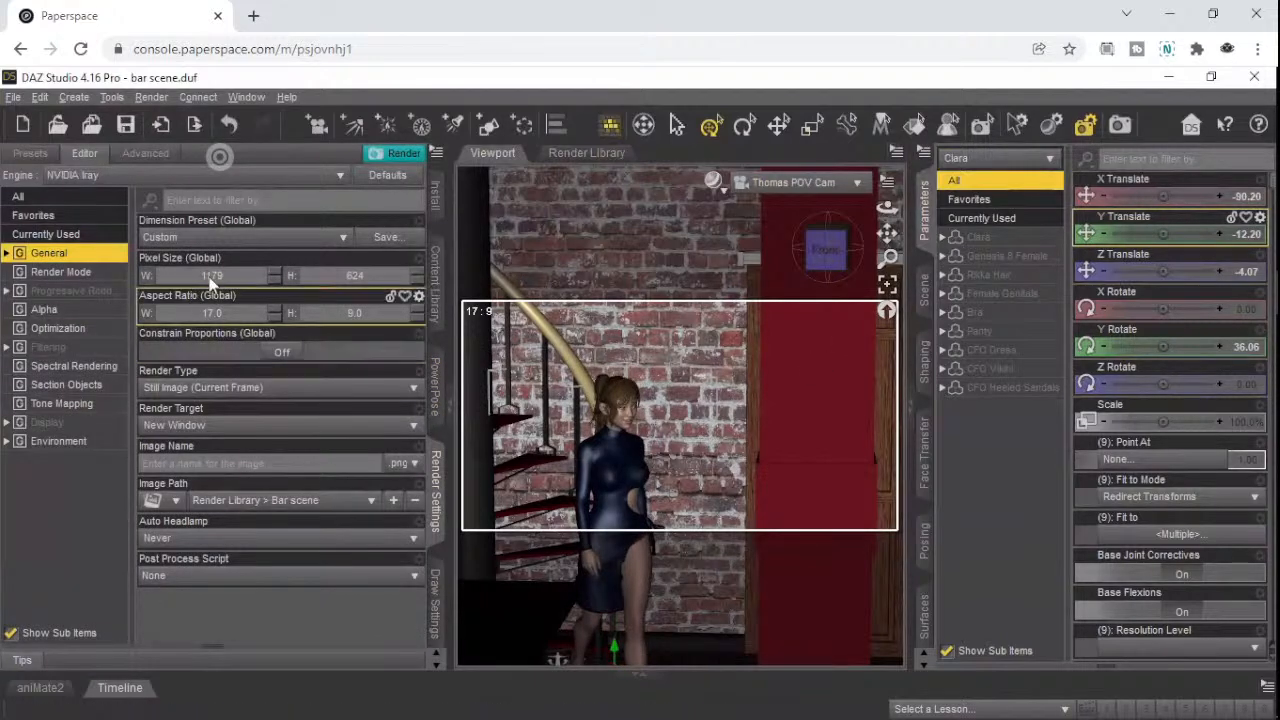
{"action": "left_click", "coordinate": [282, 352]}
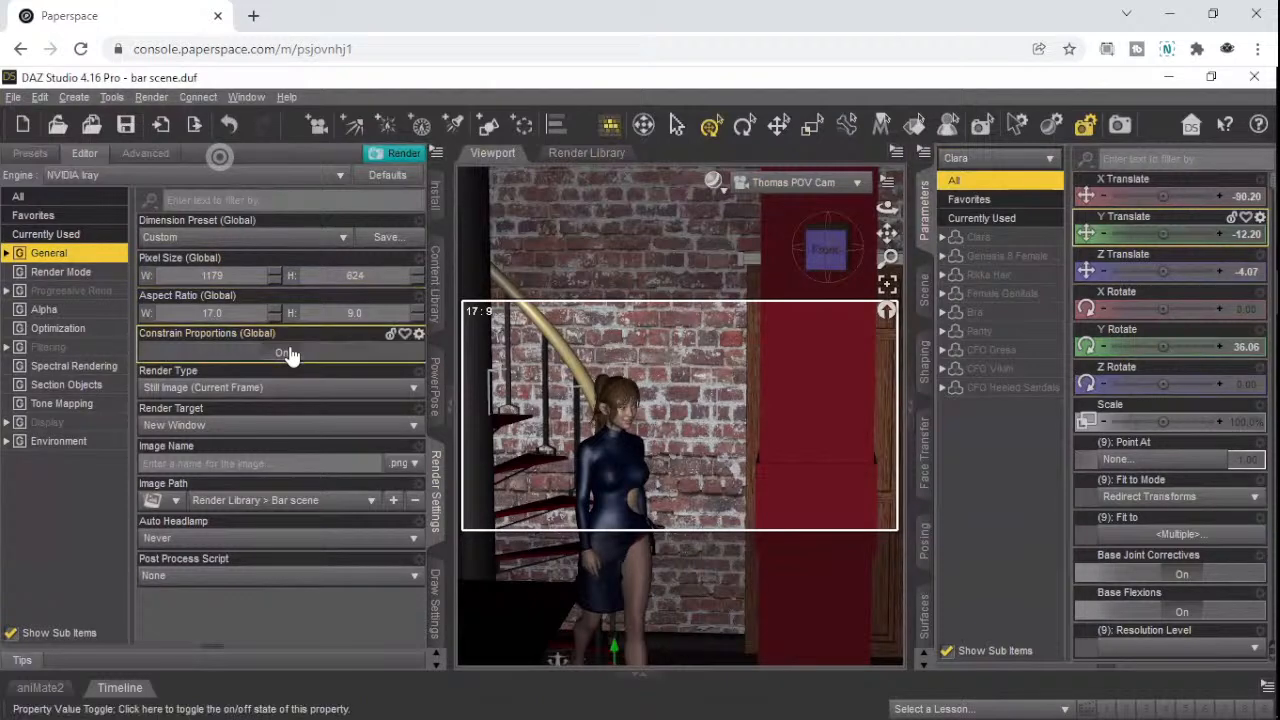
{"action": "left_click", "coordinate": [280, 350]}
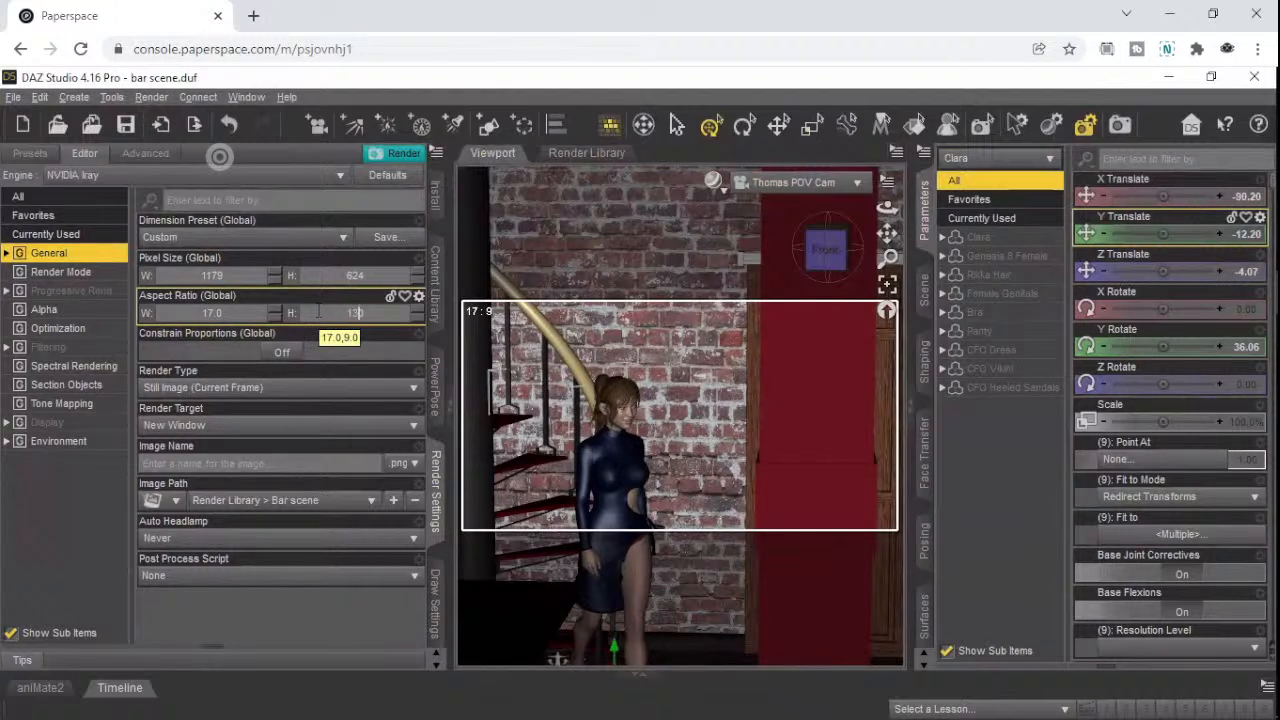
{"action": "key", "text": "Return"}
{"action": "left_click", "coordinate": [415, 356]}
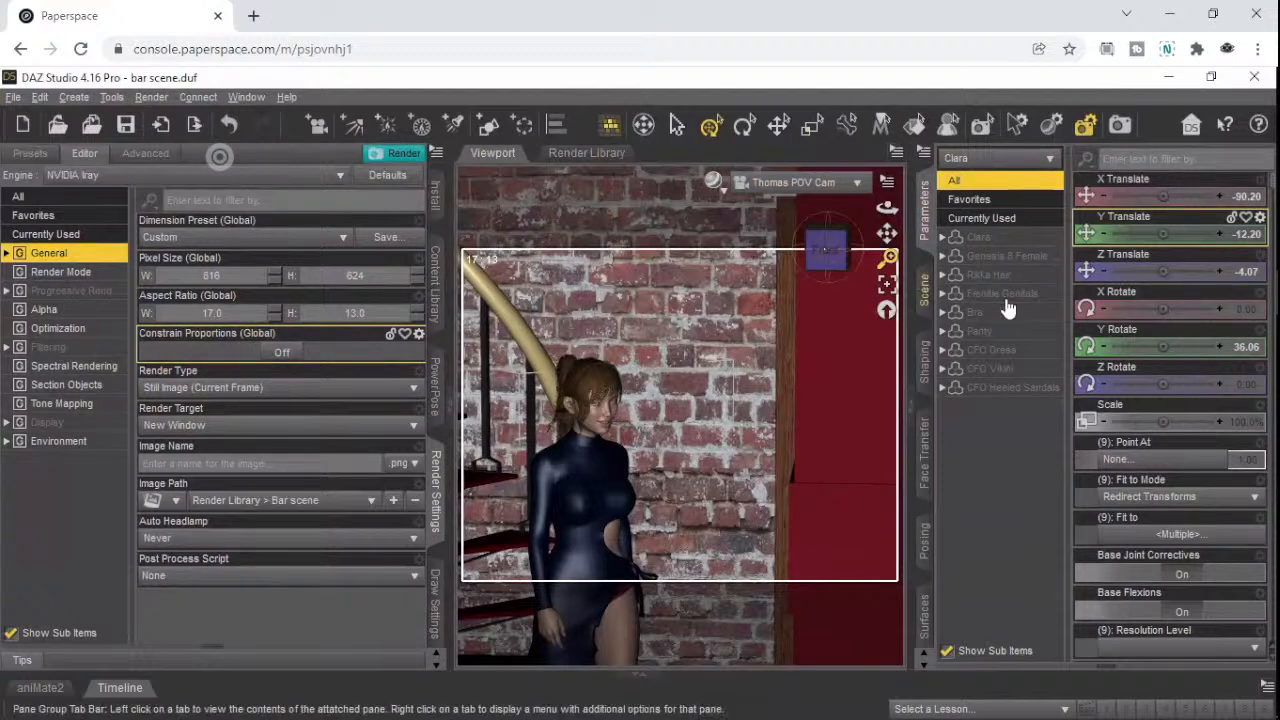
- Look through the list of scene objects, from the cameras and figures down to the lights and neon signs
{"action": "left_click", "coordinate": [985, 162]}
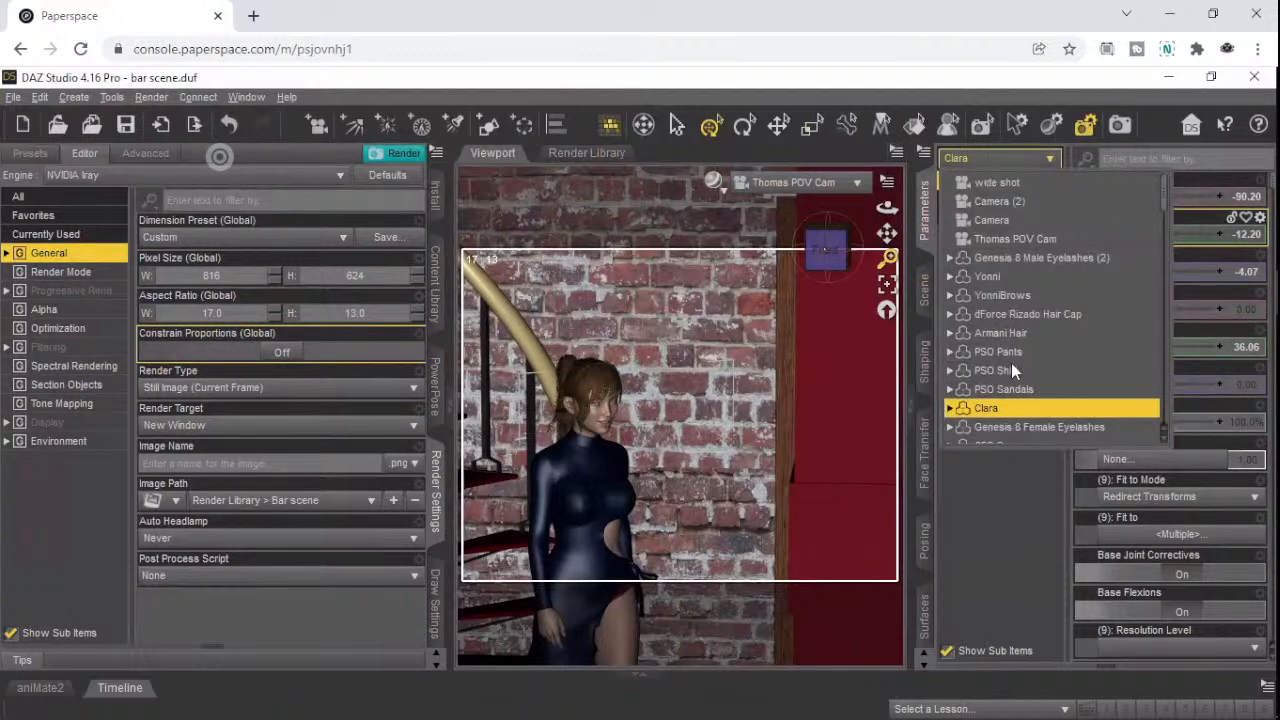
{"action": "scroll", "coordinate": [980, 384], "scroll_direction": "down", "scroll_amount": 2}
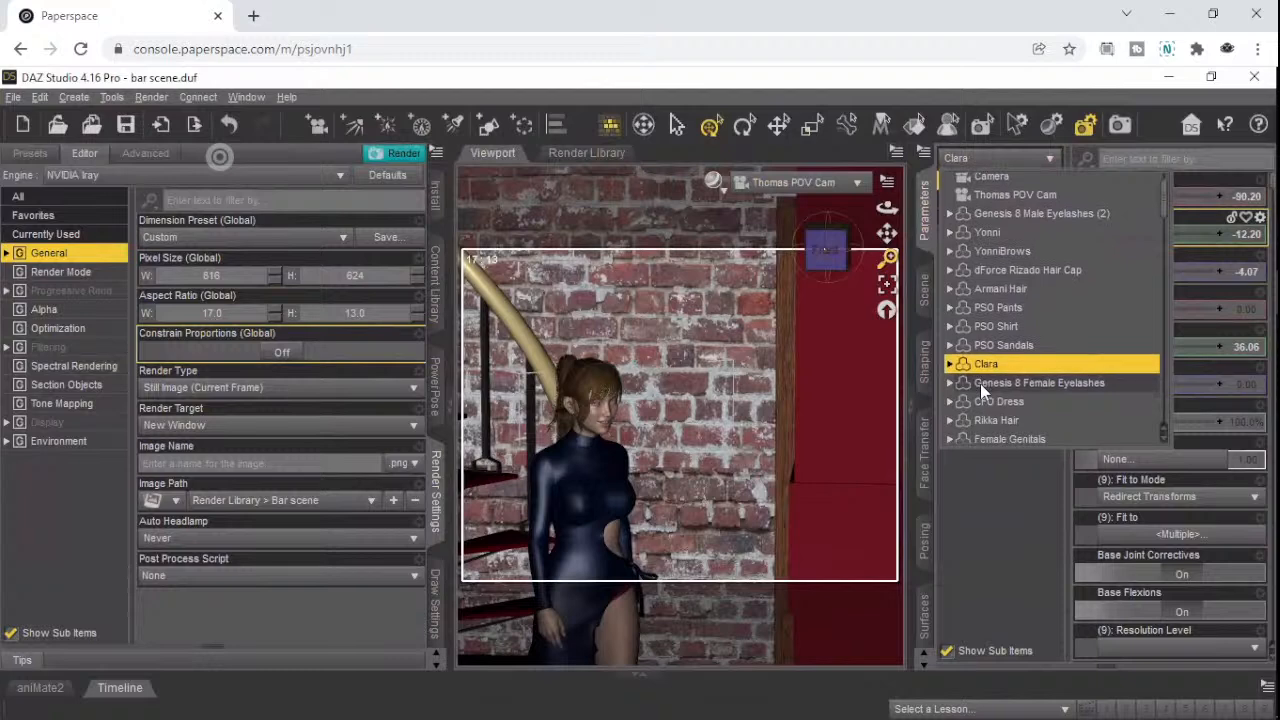
{"action": "scroll", "coordinate": [980, 383], "scroll_direction": "down", "scroll_amount": 5}
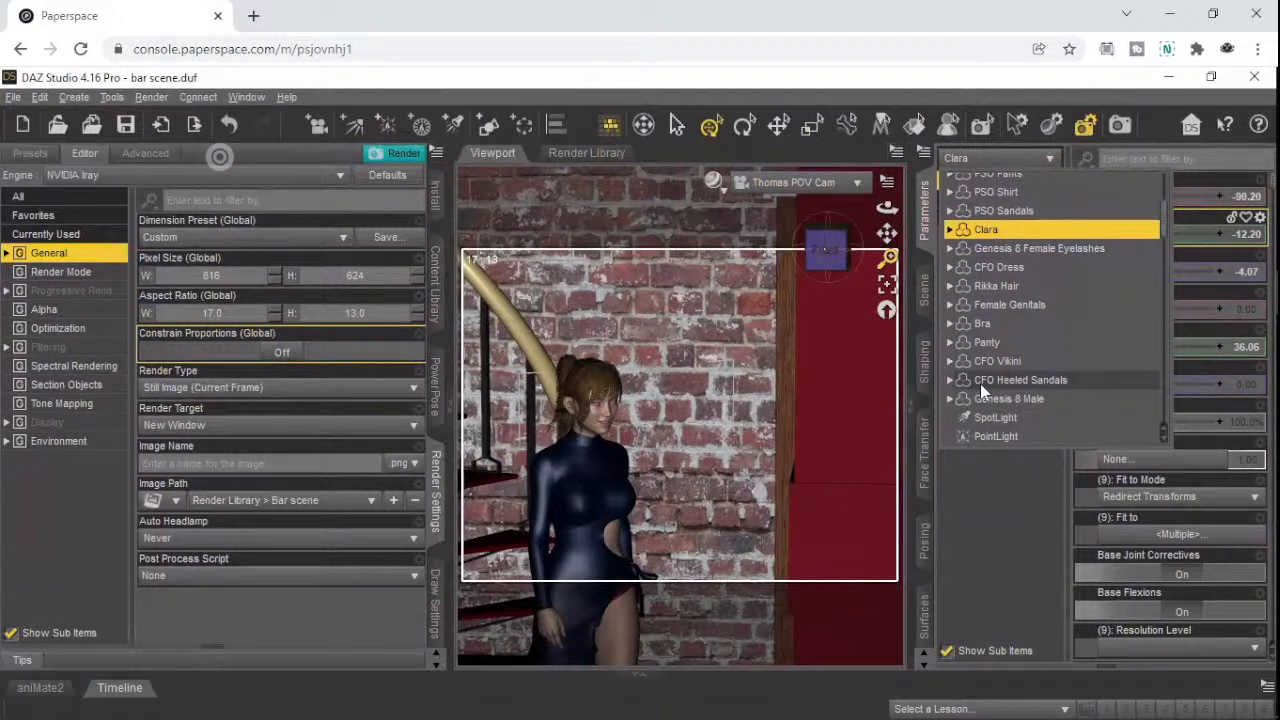
{"action": "scroll", "coordinate": [980, 383], "scroll_direction": "down", "scroll_amount": 3}
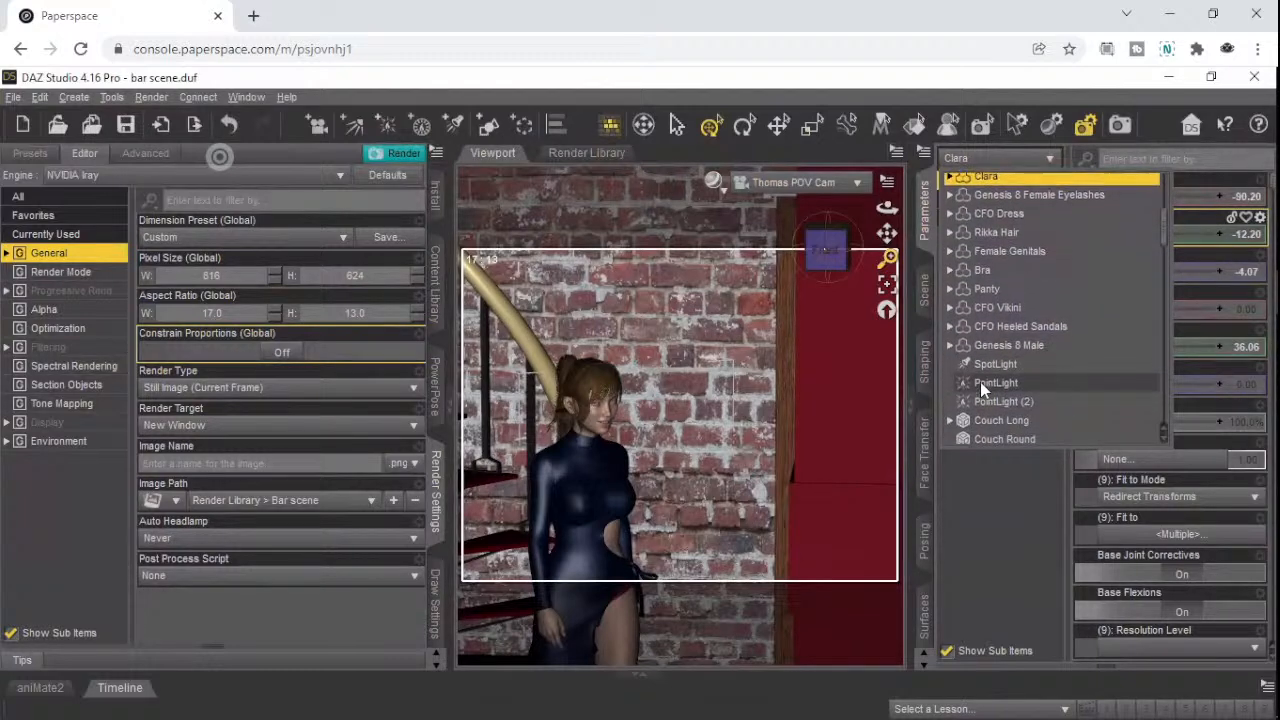
{"action": "scroll", "coordinate": [980, 382], "scroll_direction": "down", "scroll_amount": 4}
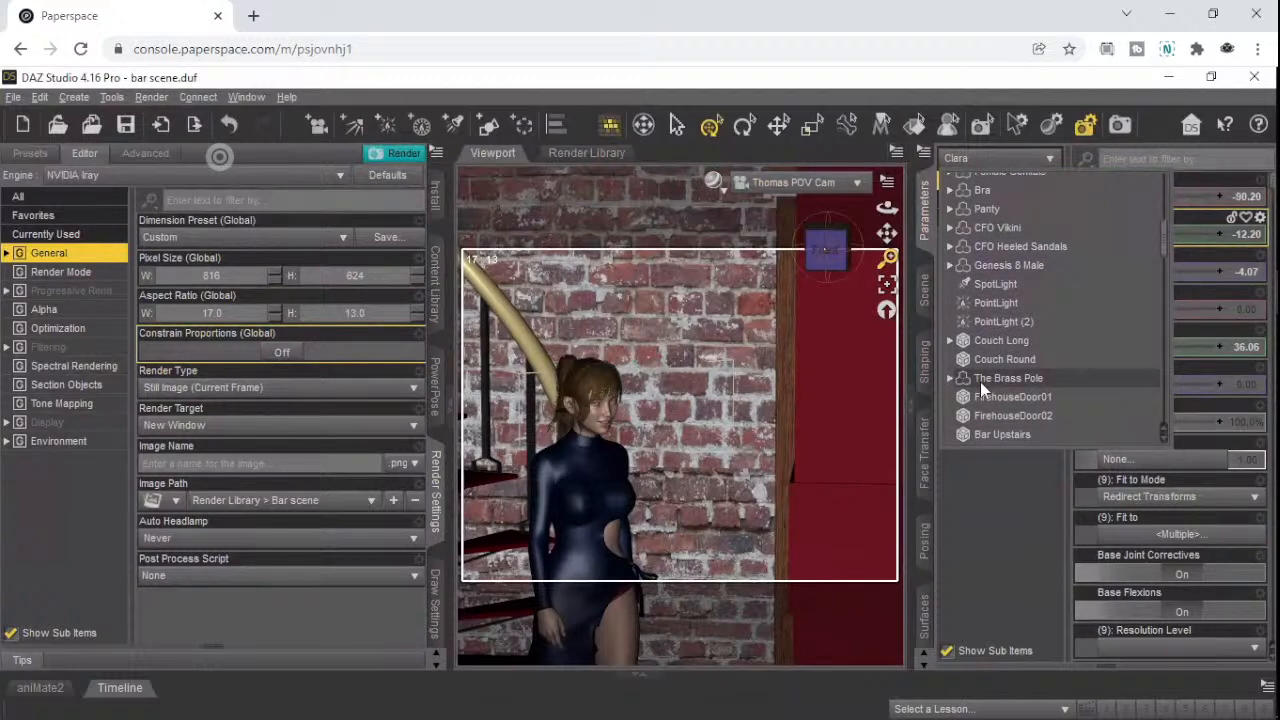
{"action": "scroll", "coordinate": [980, 382], "scroll_direction": "down", "scroll_amount": 5}
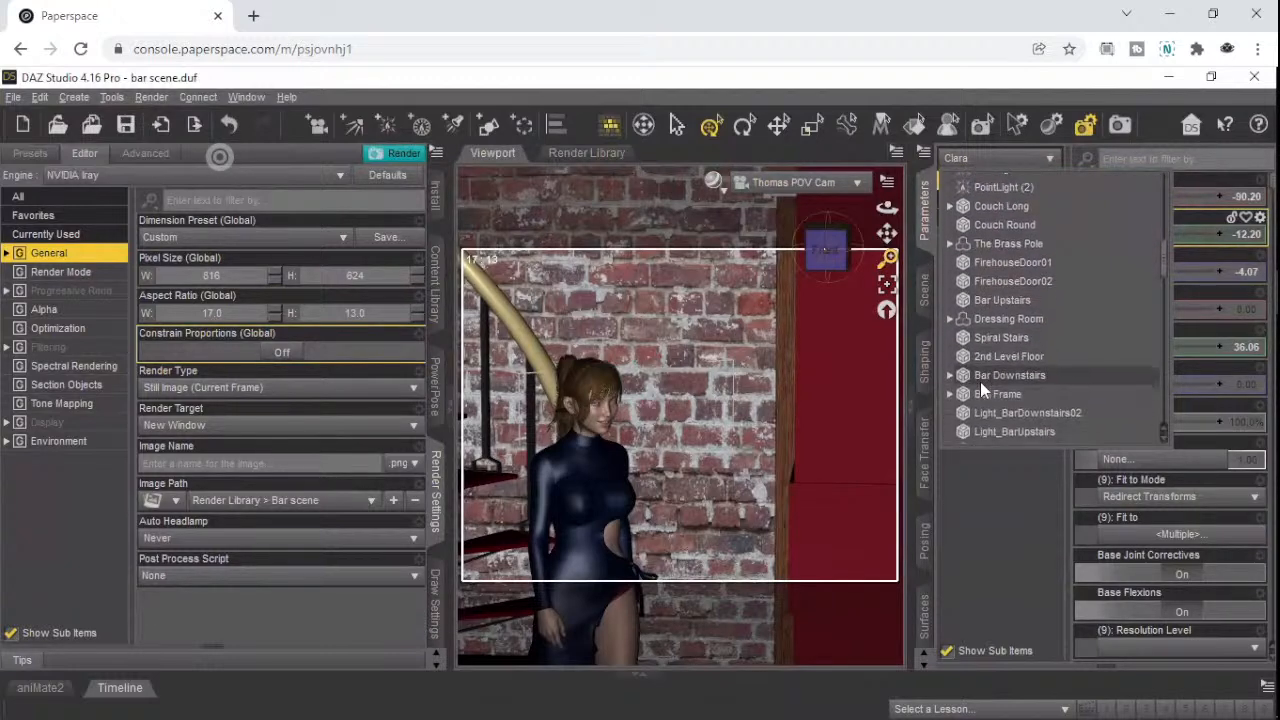
{"action": "scroll", "coordinate": [980, 382], "scroll_direction": "down", "scroll_amount": 20}
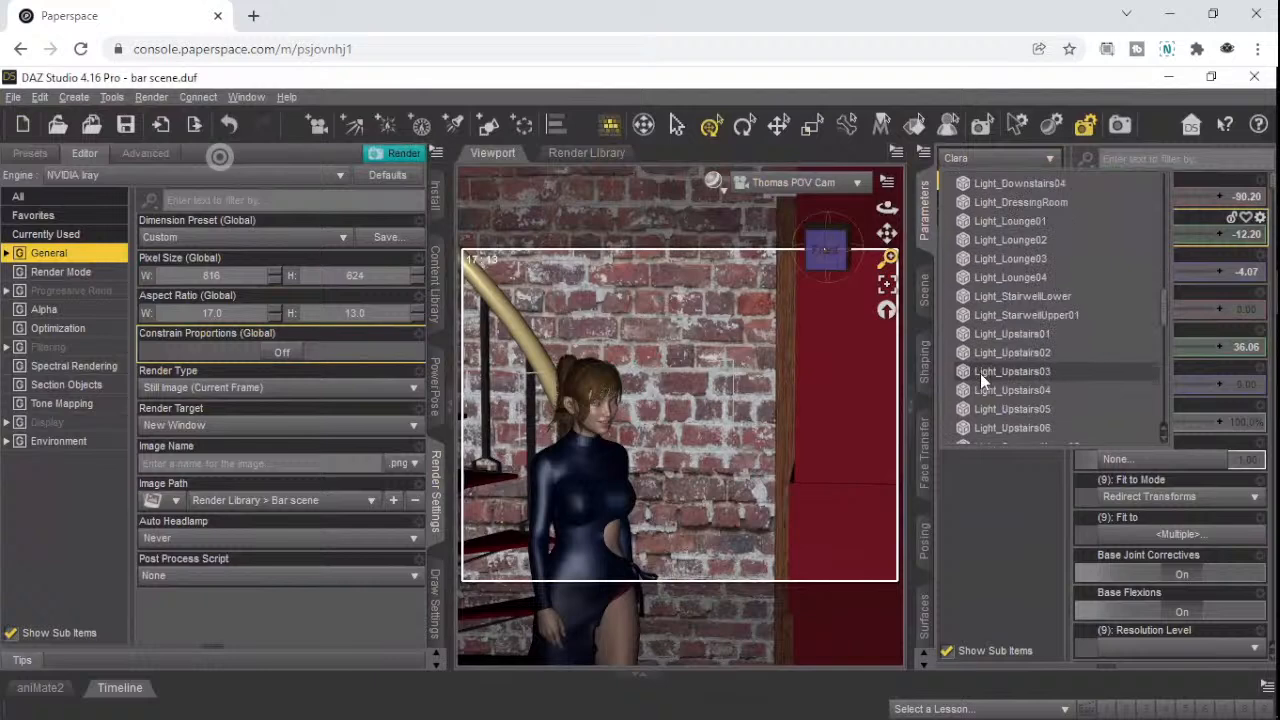
{"action": "scroll", "coordinate": [981, 371], "scroll_direction": "down", "scroll_amount": 14}
{"action": "scroll", "coordinate": [981, 370], "scroll_direction": "up", "scroll_amount": 9}
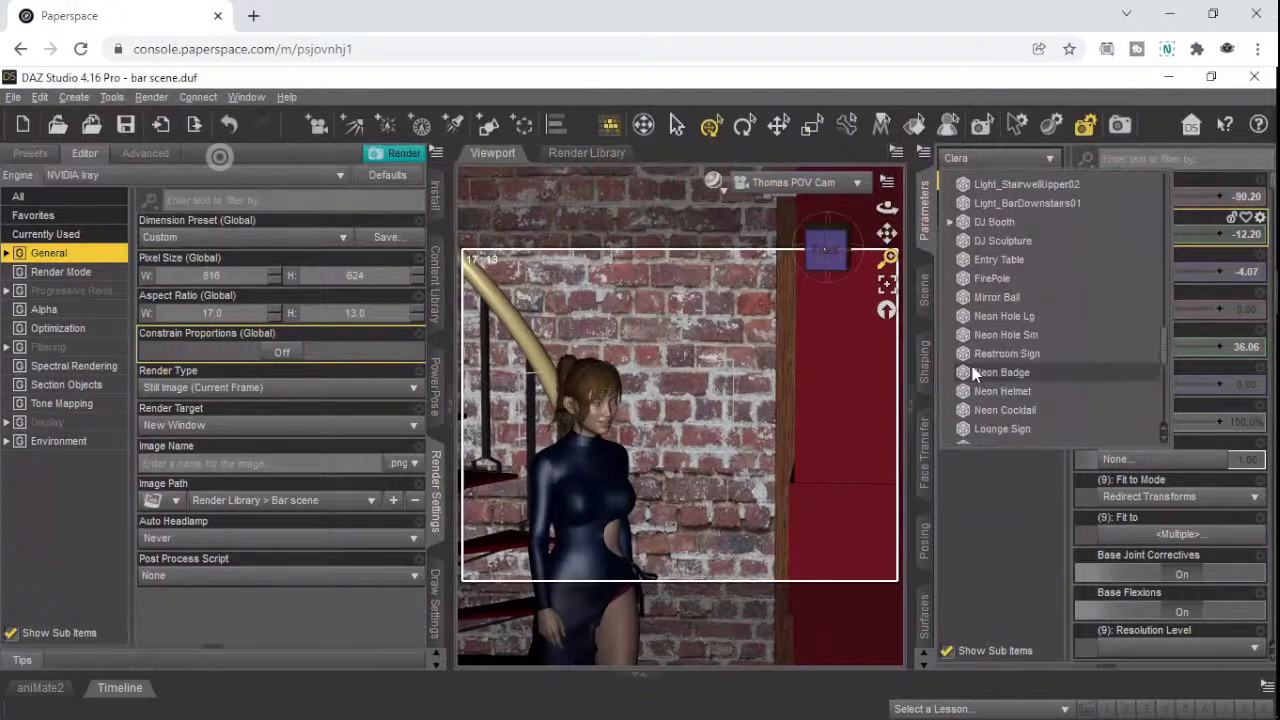
{"action": "left_click", "coordinate": [920, 300]}
- Collapse the Clara Full group and tilt the Thomas POV Cam downward, trying an X rotation of -15 and settling on -12
{"action": "left_click", "coordinate": [920, 300]}
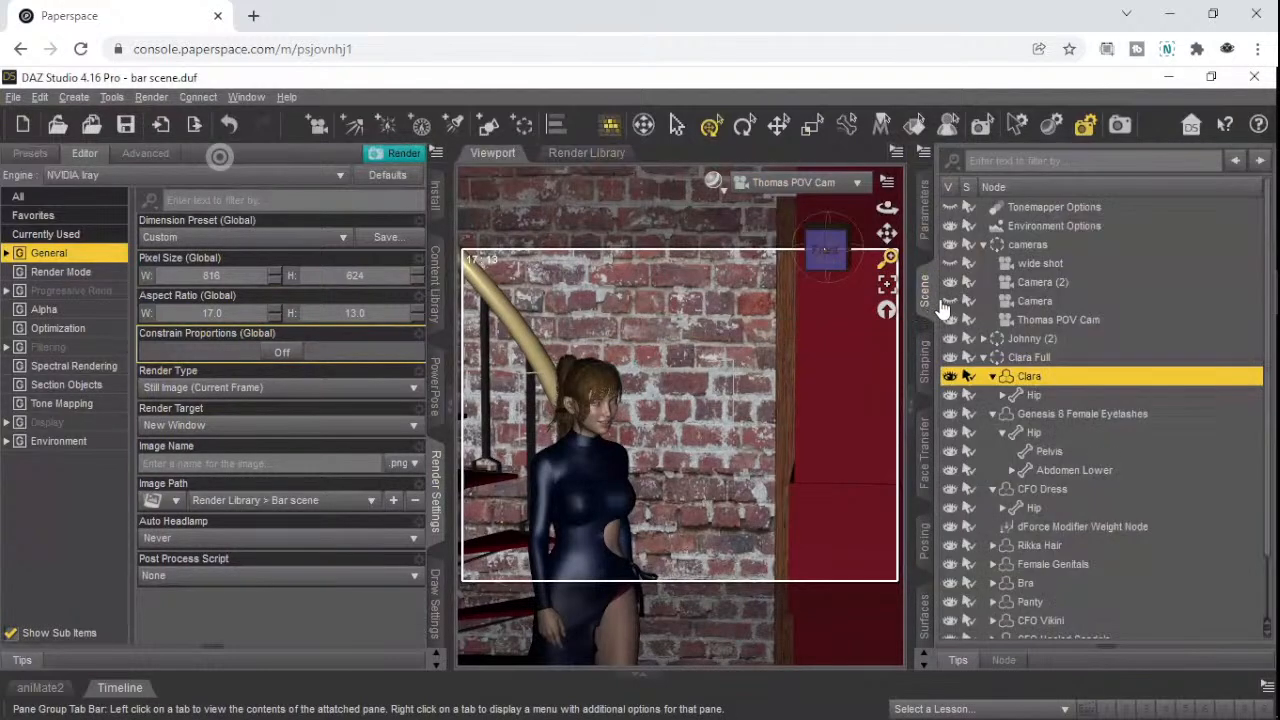
{"action": "left_click", "coordinate": [978, 356]}
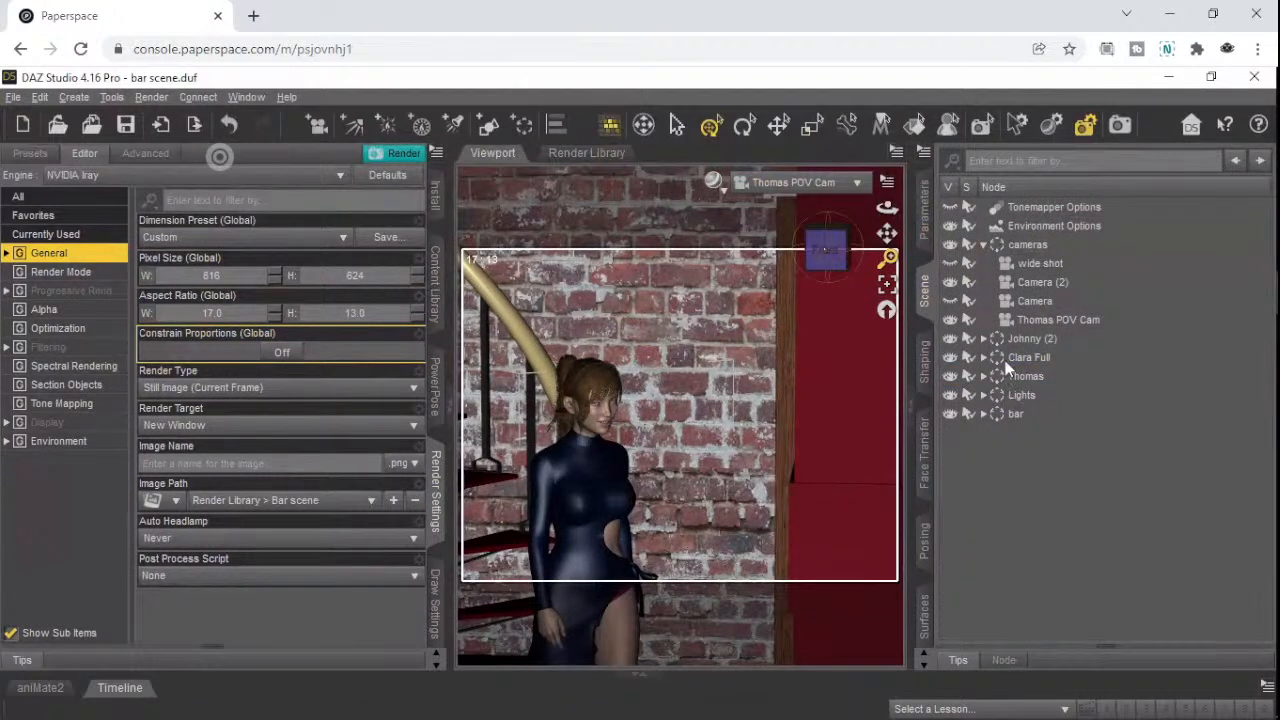
{"action": "left_click", "coordinate": [1041, 318]}
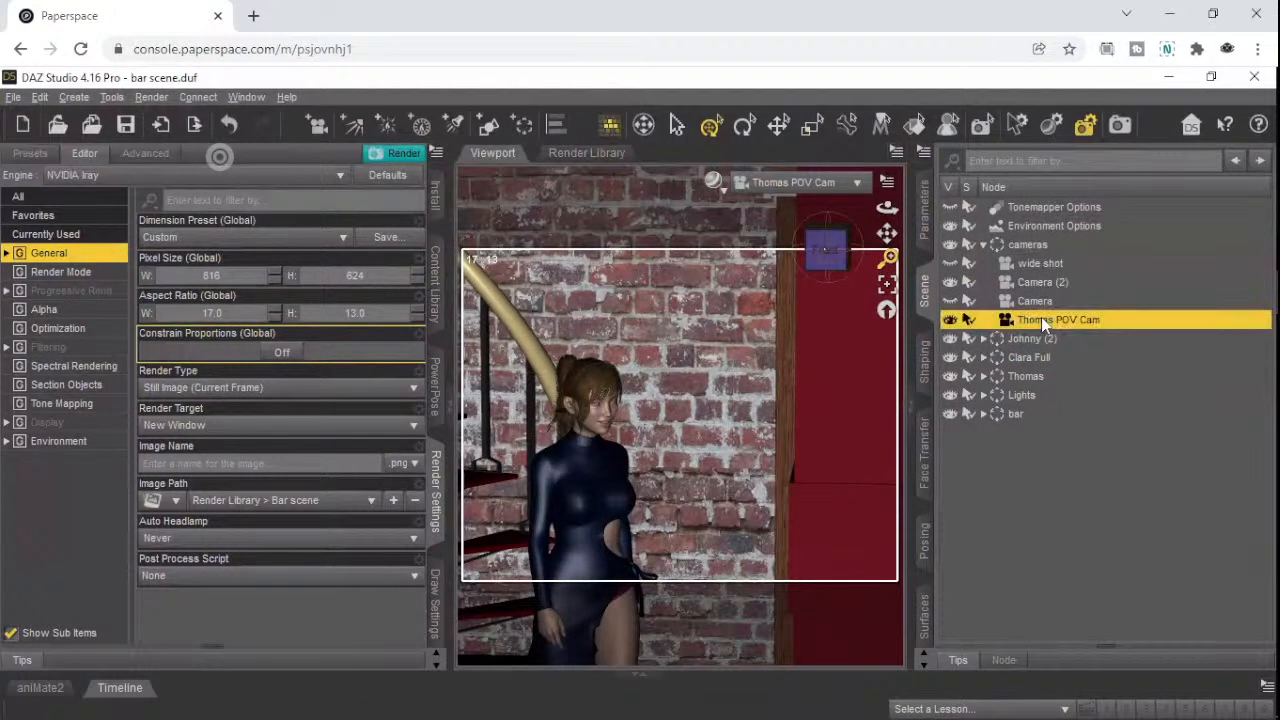
{"action": "left_click", "coordinate": [925, 215]}
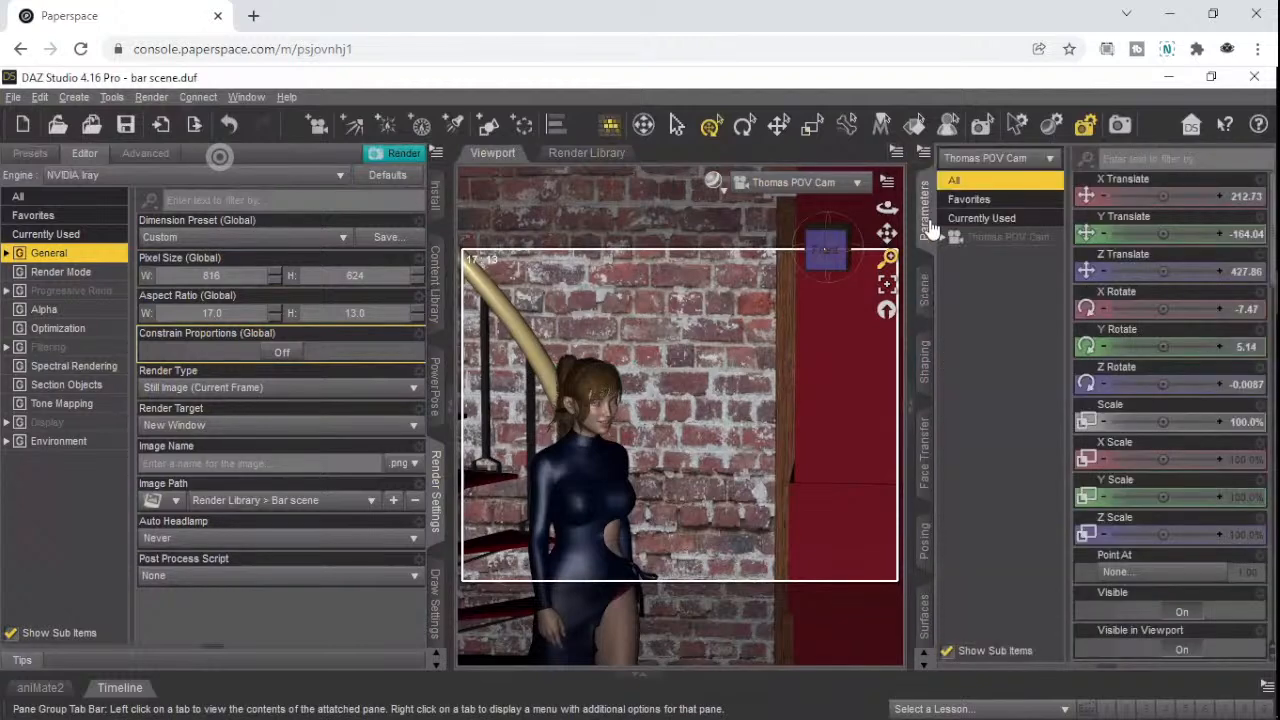
{"action": "left_click", "coordinate": [1181, 313]}
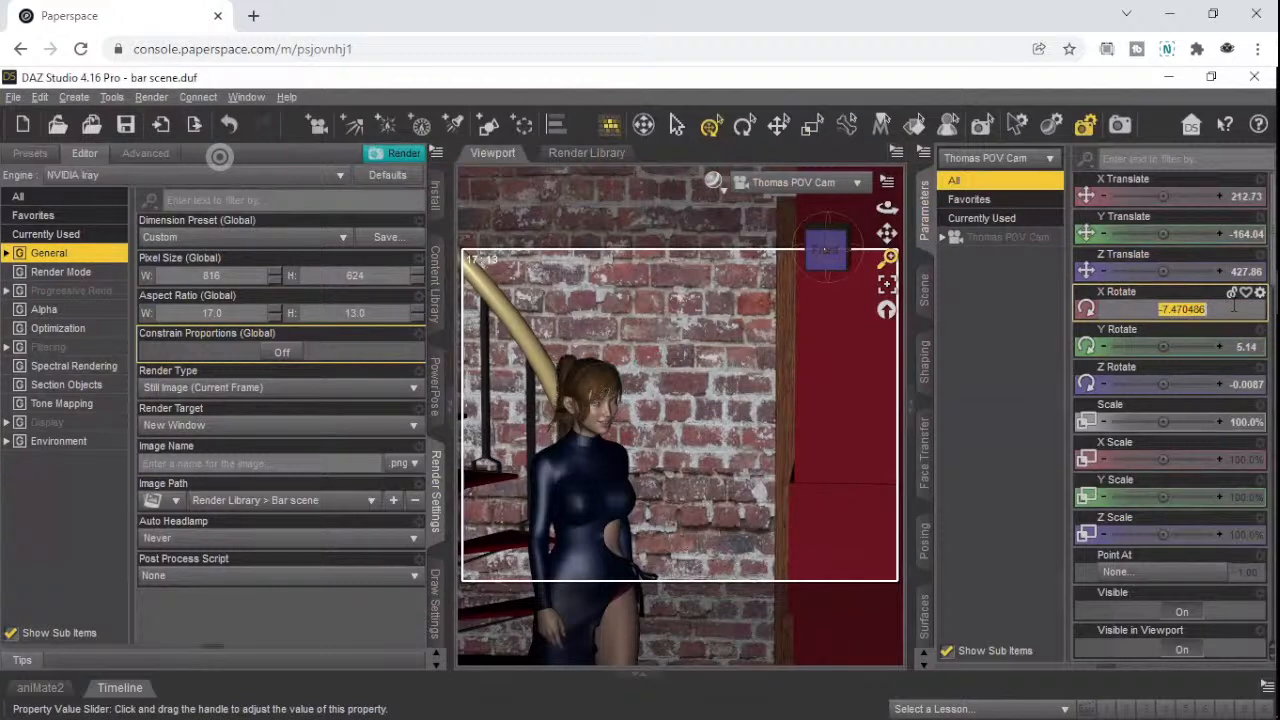
{"action": "key", "text": "BackSpace"}
{"action": "key", "text": "Return"}
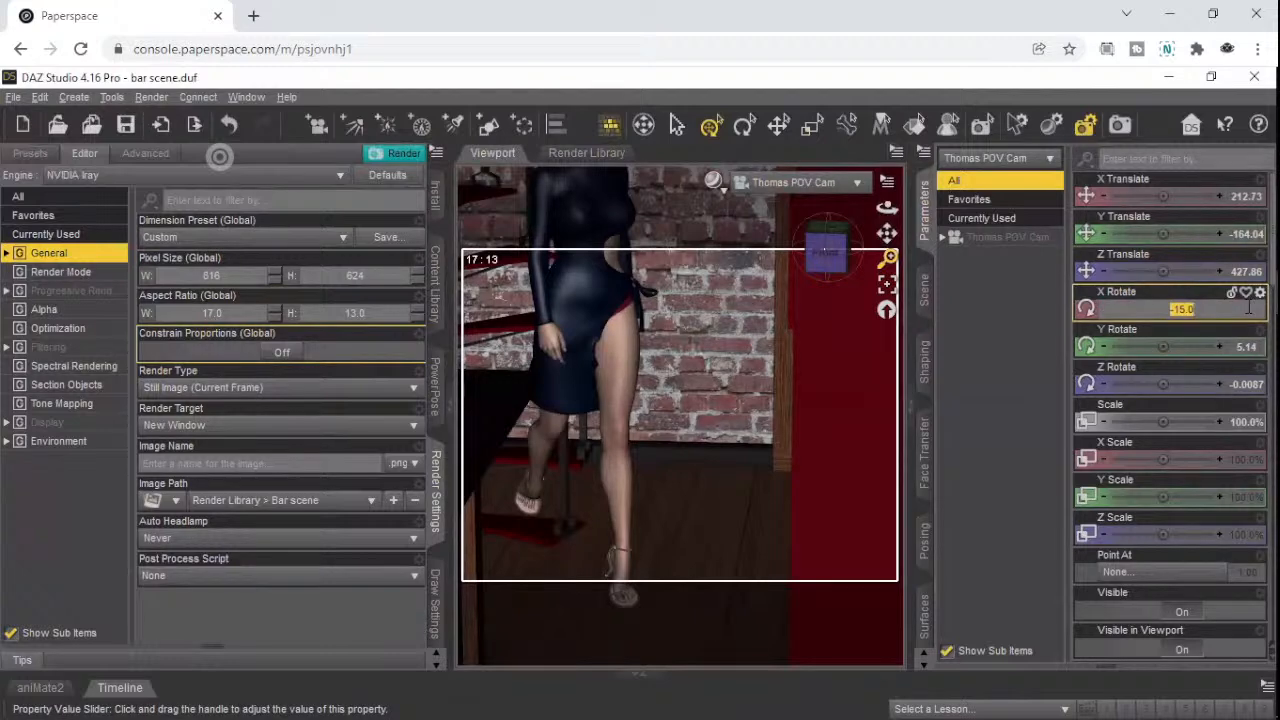
{"action": "type", "text": "-12"}
{"action": "key", "text": "Return"}
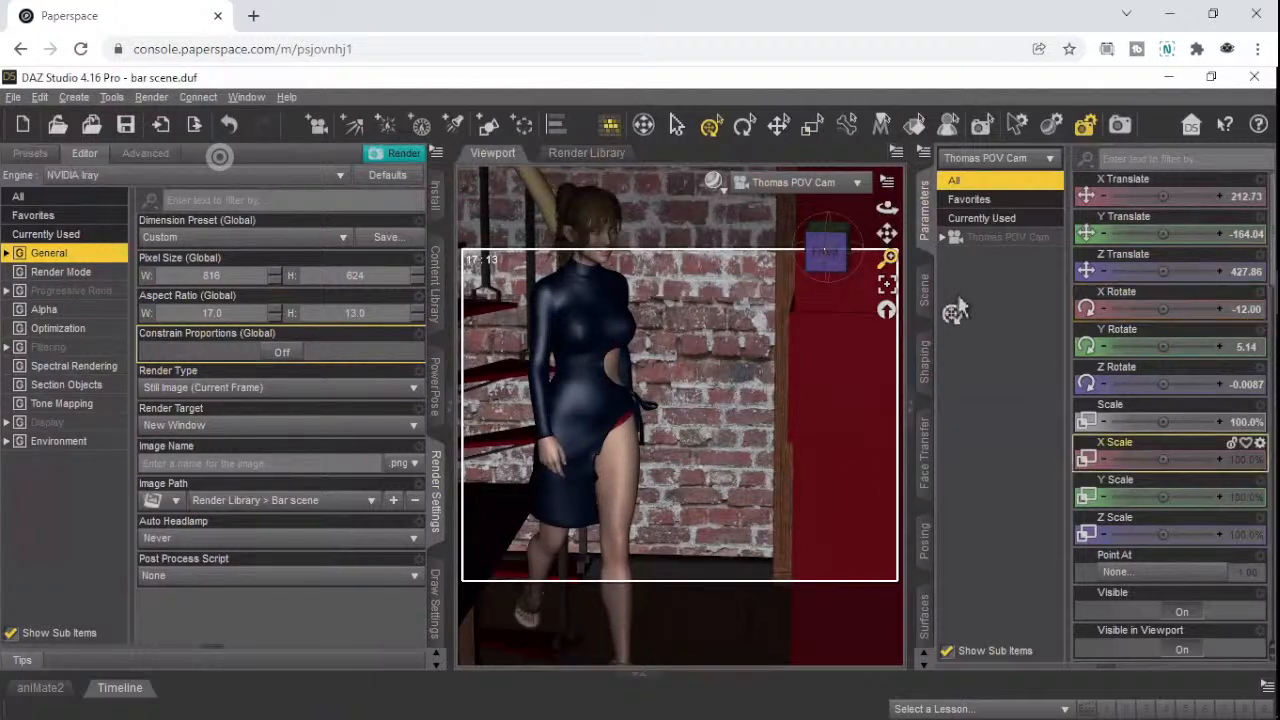
- Widen the Thomas POV Cam's framing, trying frame widths of 5 and 15 mm and settling on 19 mm
{"action": "left_click", "coordinate": [943, 238]}
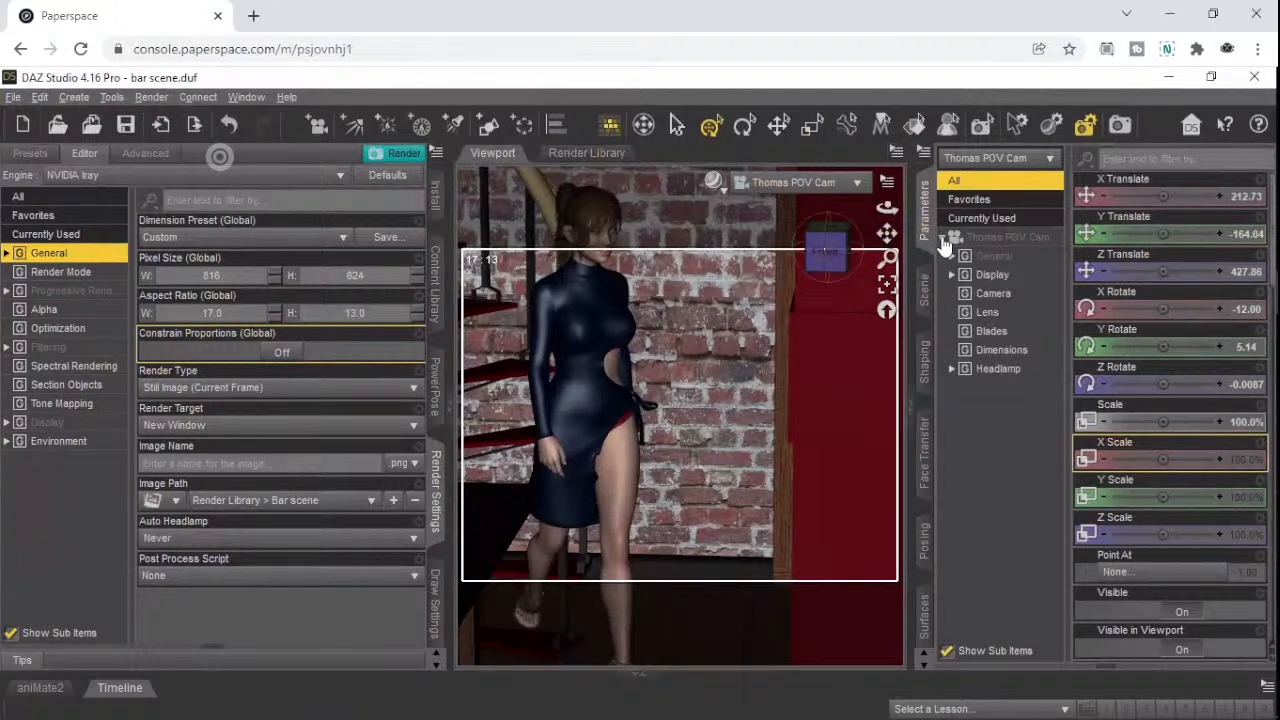
{"action": "left_click", "coordinate": [997, 303]}
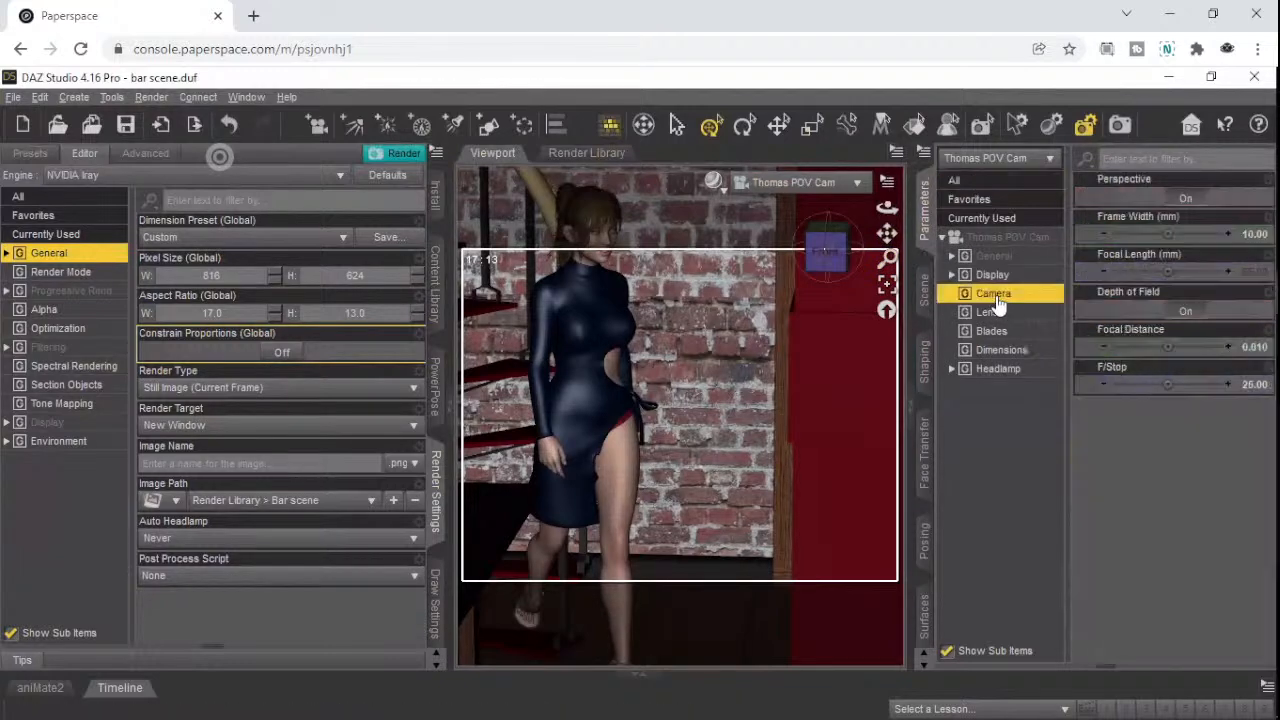
{"action": "left_click", "coordinate": [1250, 234]}
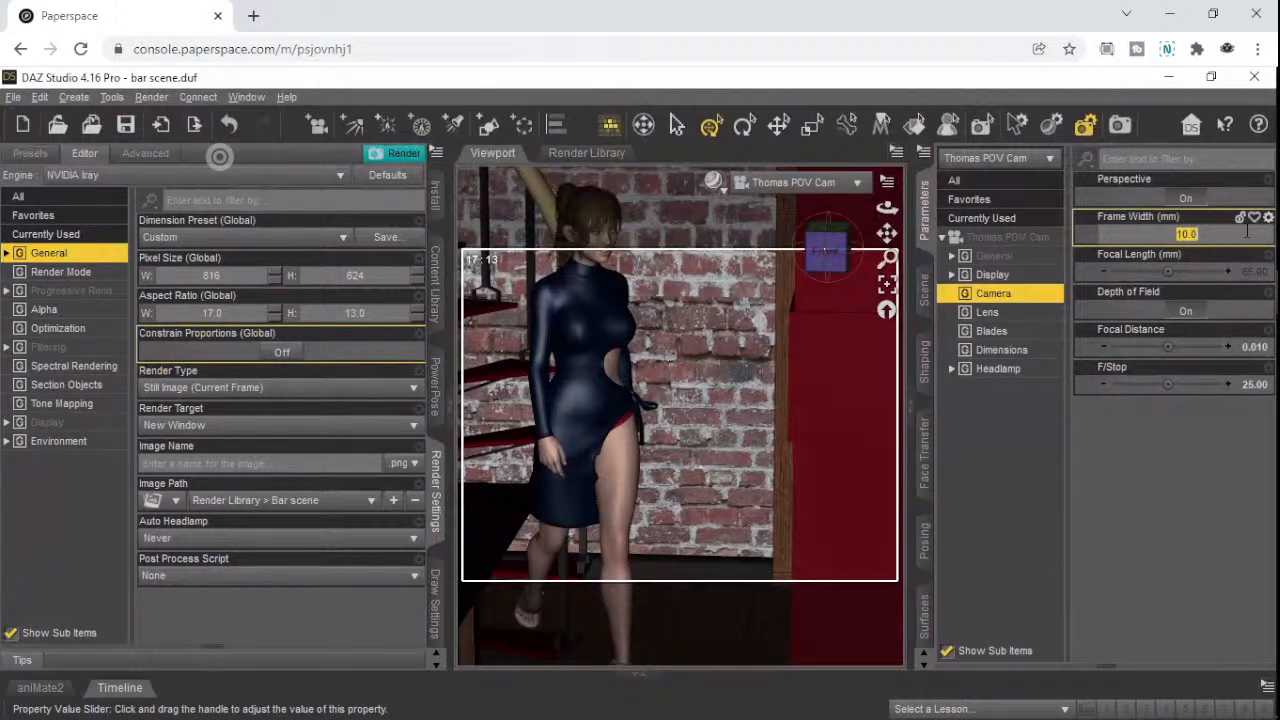
{"action": "type", "text": "5"}
{"action": "key", "text": "Return"}
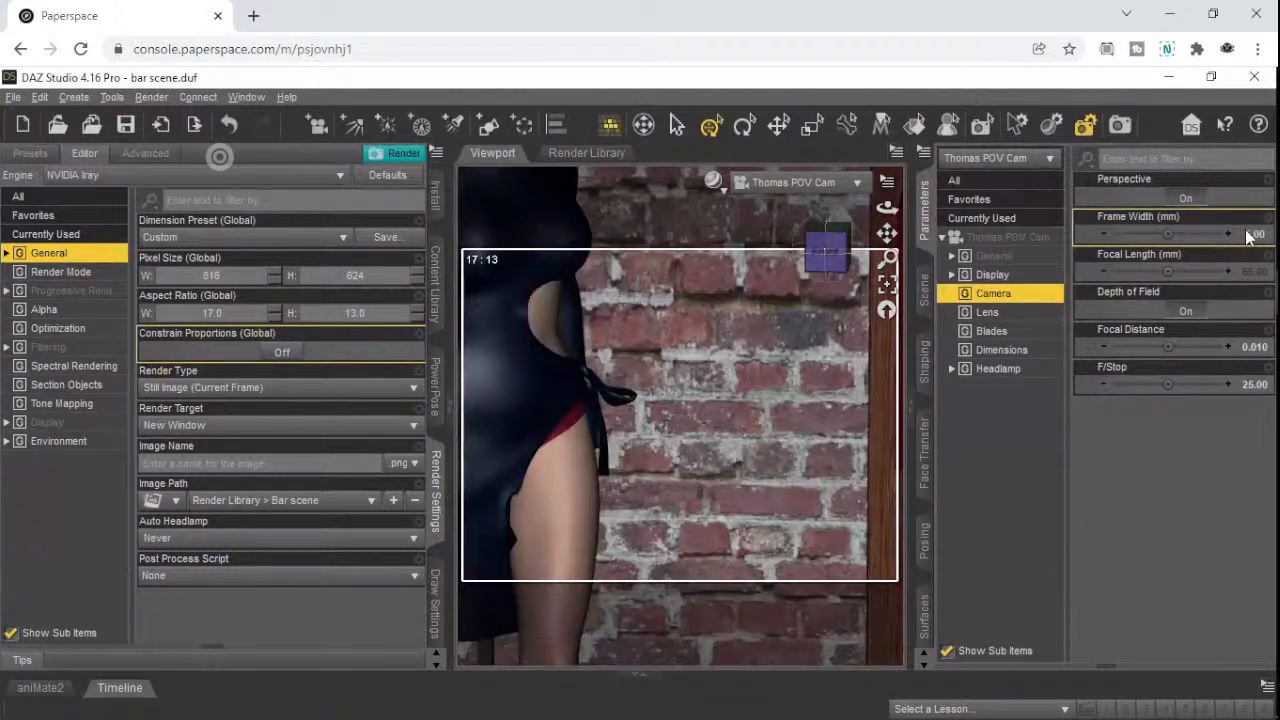
{"action": "left_click", "coordinate": [1250, 234]}
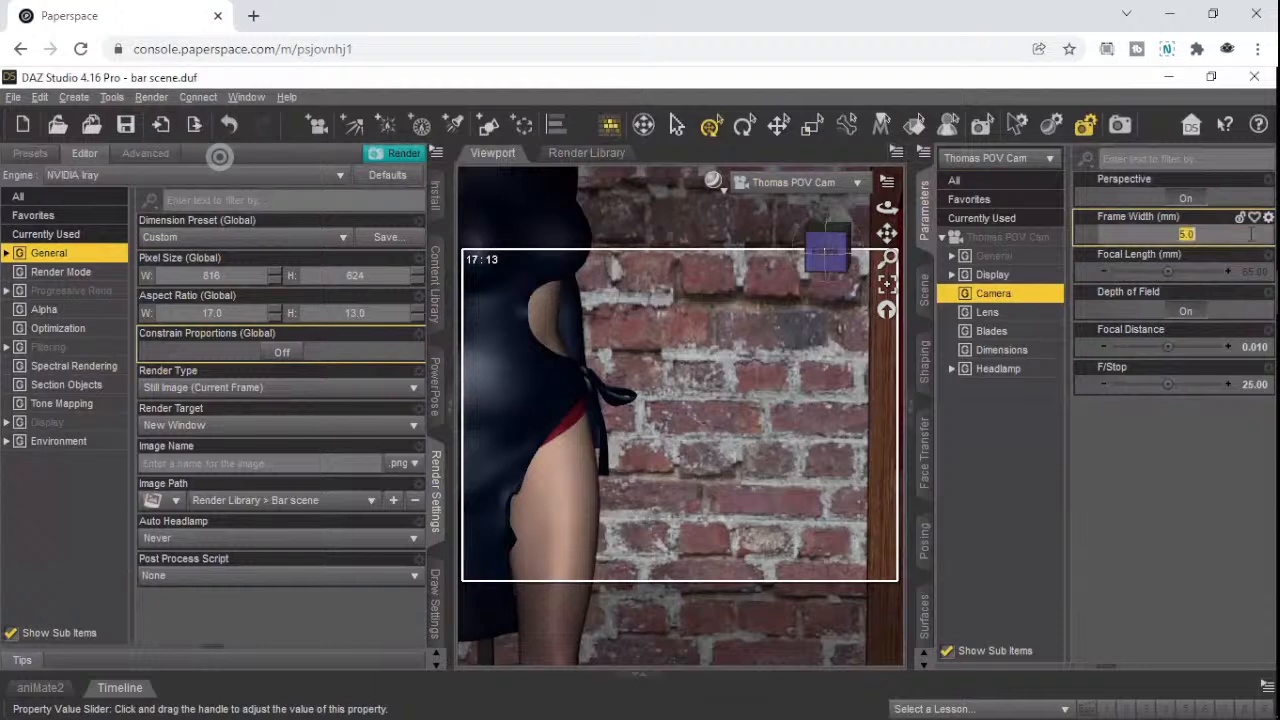
{"action": "type", "text": "15"}
{"action": "key", "text": "Return"}
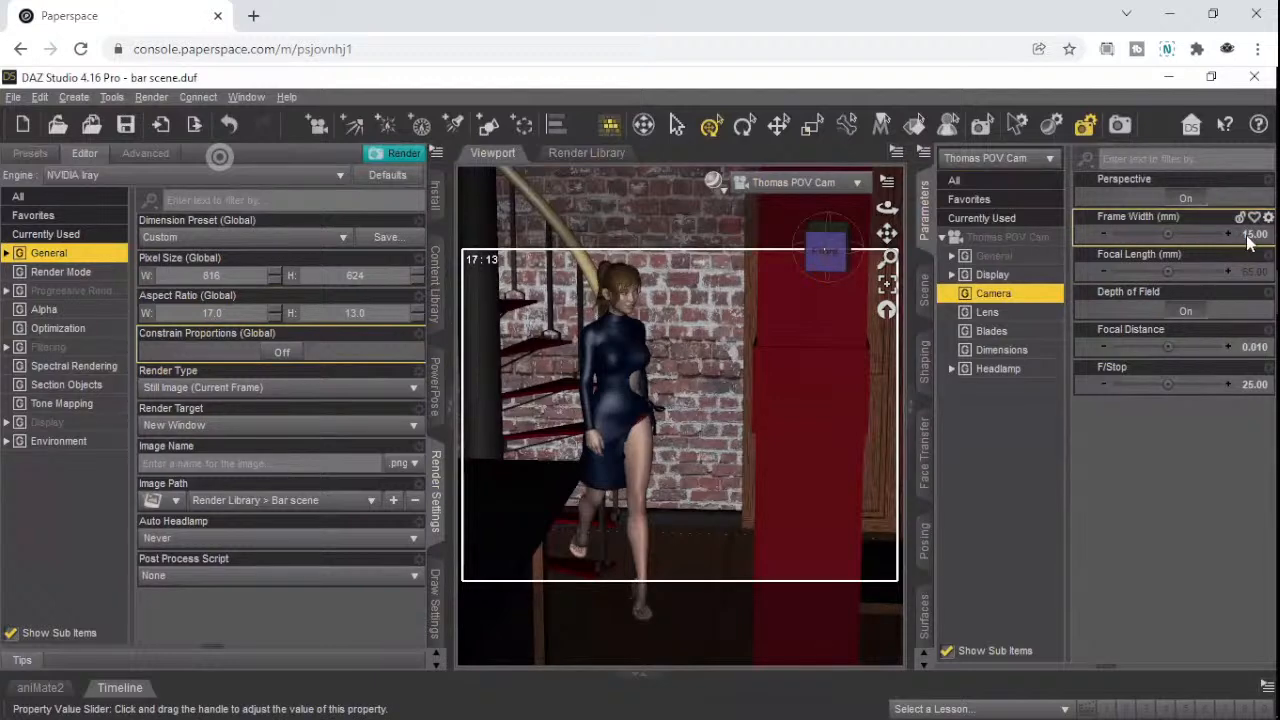
{"action": "left_click", "coordinate": [1246, 233]}
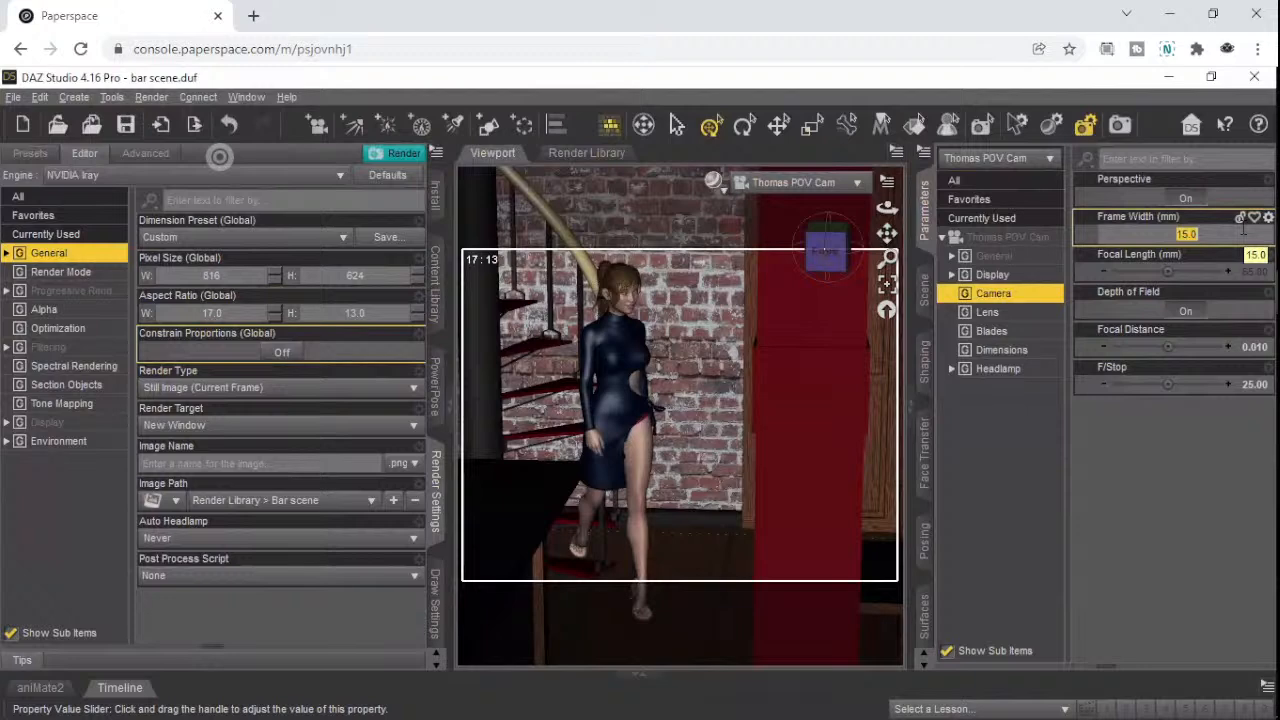
{"action": "type", "text": "18"}
{"action": "key", "text": "Return"}
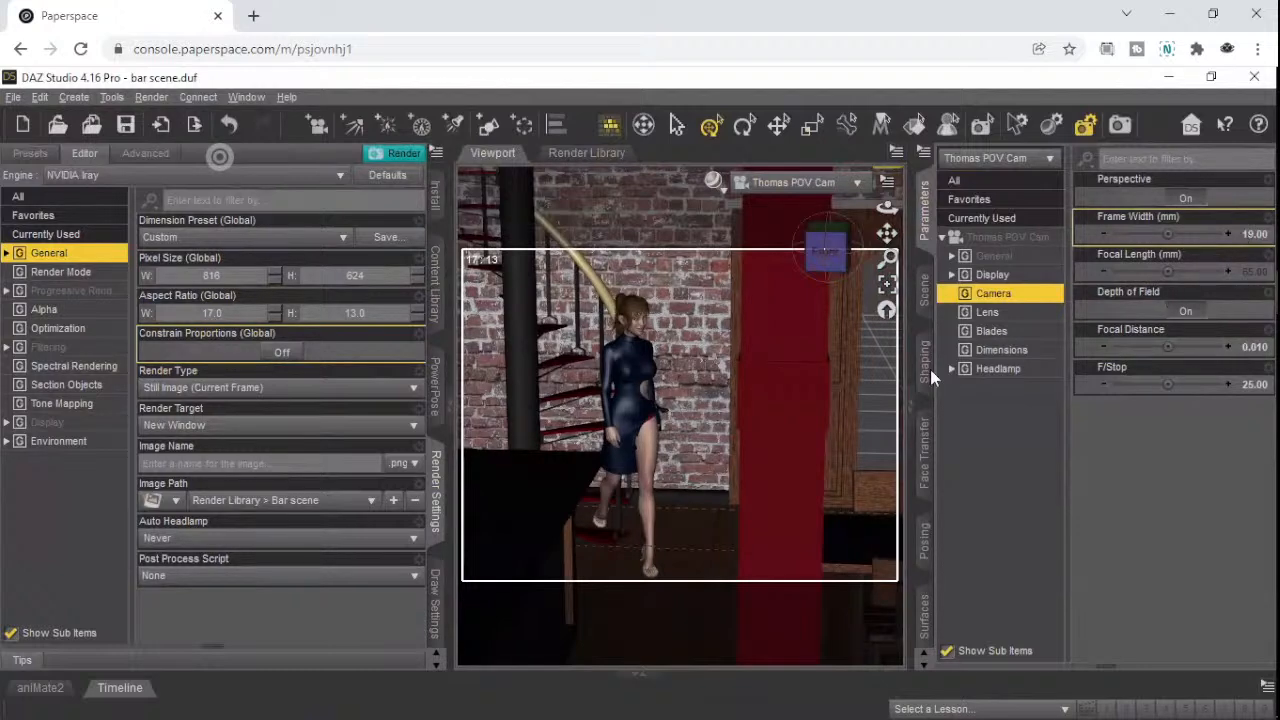
- Lower Clara toward the floor, trying a Y translation of -13 and settling on -15
{"action": "left_click", "coordinate": [991, 163]}
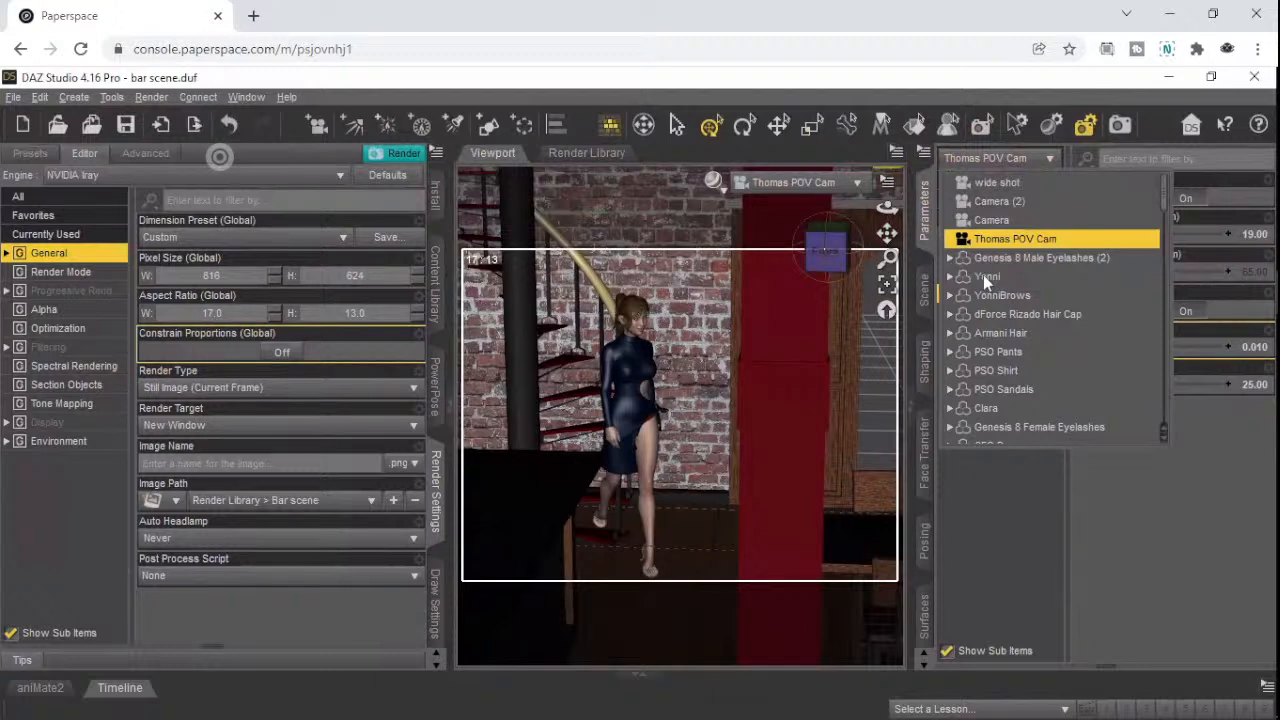
{"action": "scroll", "coordinate": [992, 313], "scroll_direction": "down", "scroll_amount": 3}
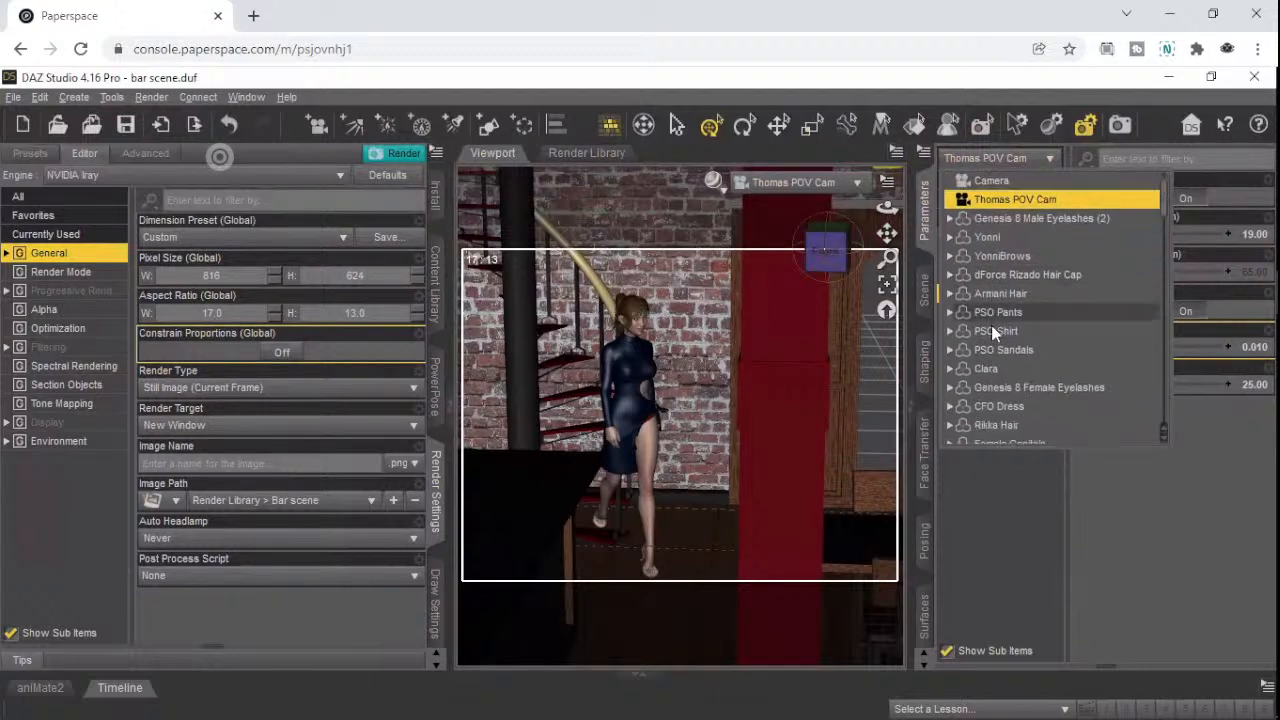
{"action": "left_click", "coordinate": [993, 275]}
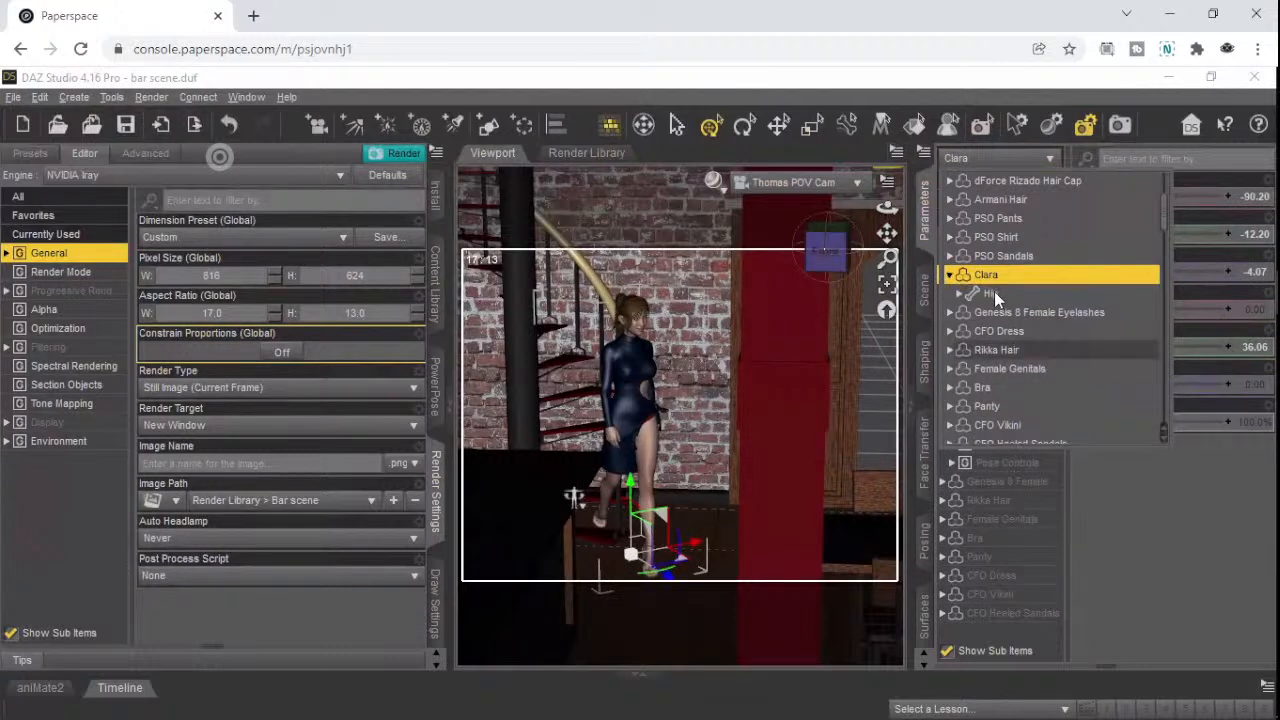
{"action": "left_click", "coordinate": [1130, 477]}
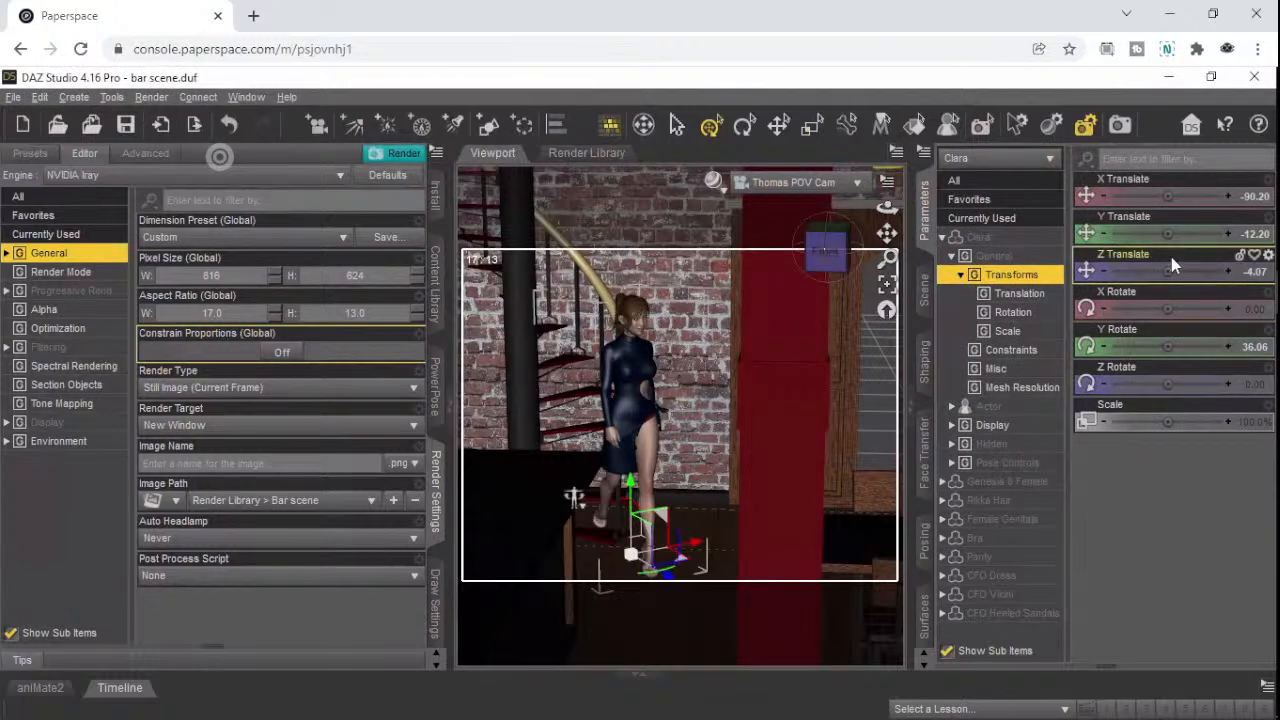
{"action": "left_click", "coordinate": [1262, 234]}
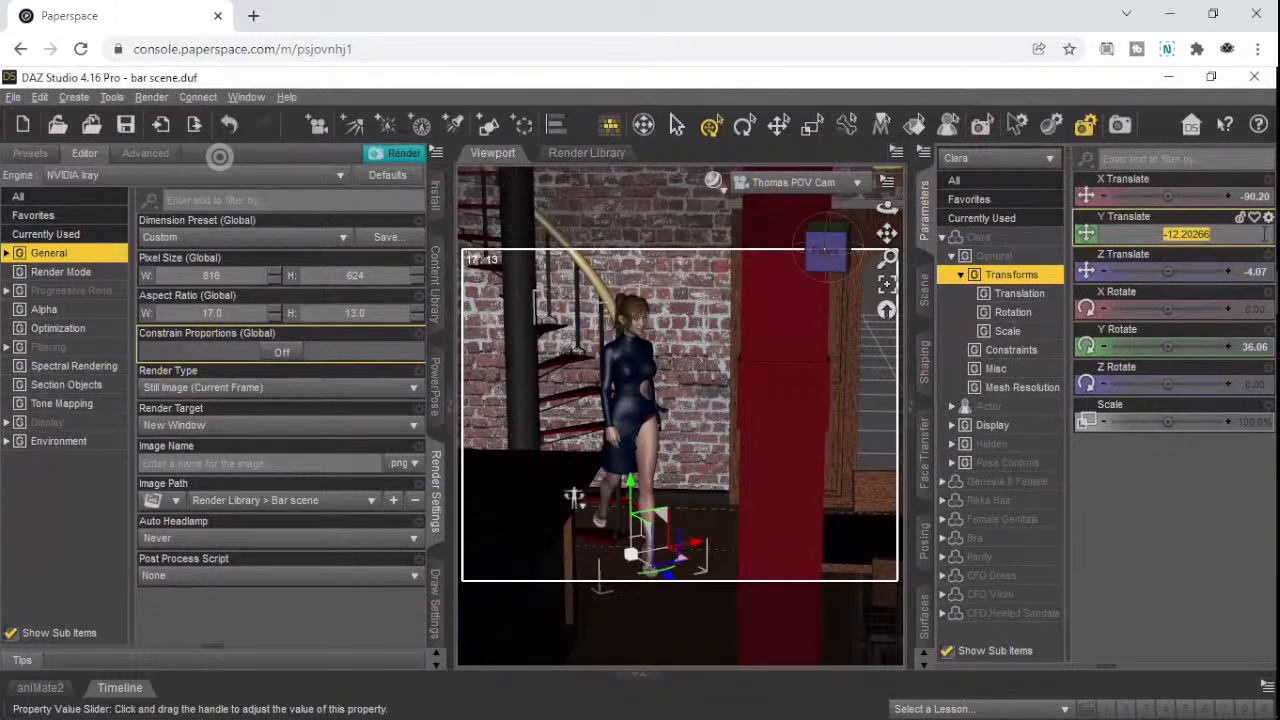
{"action": "type", "text": "-13"}
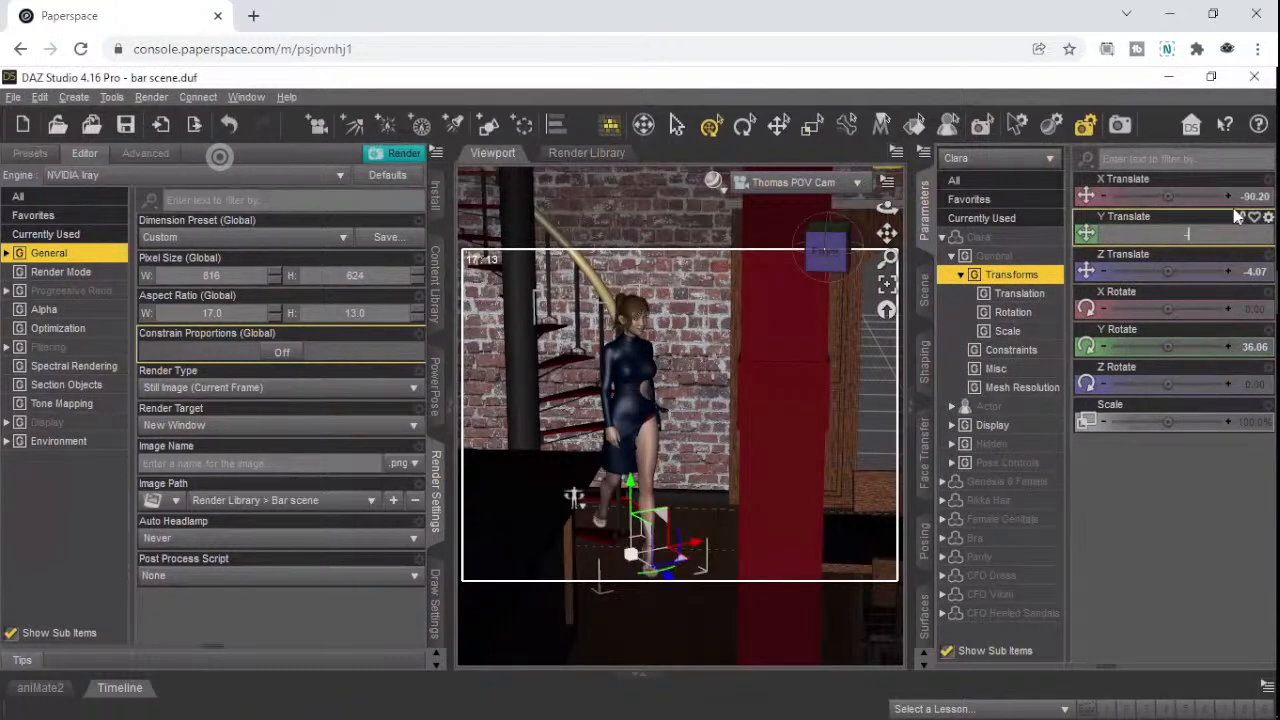
{"action": "key", "text": "Return"}
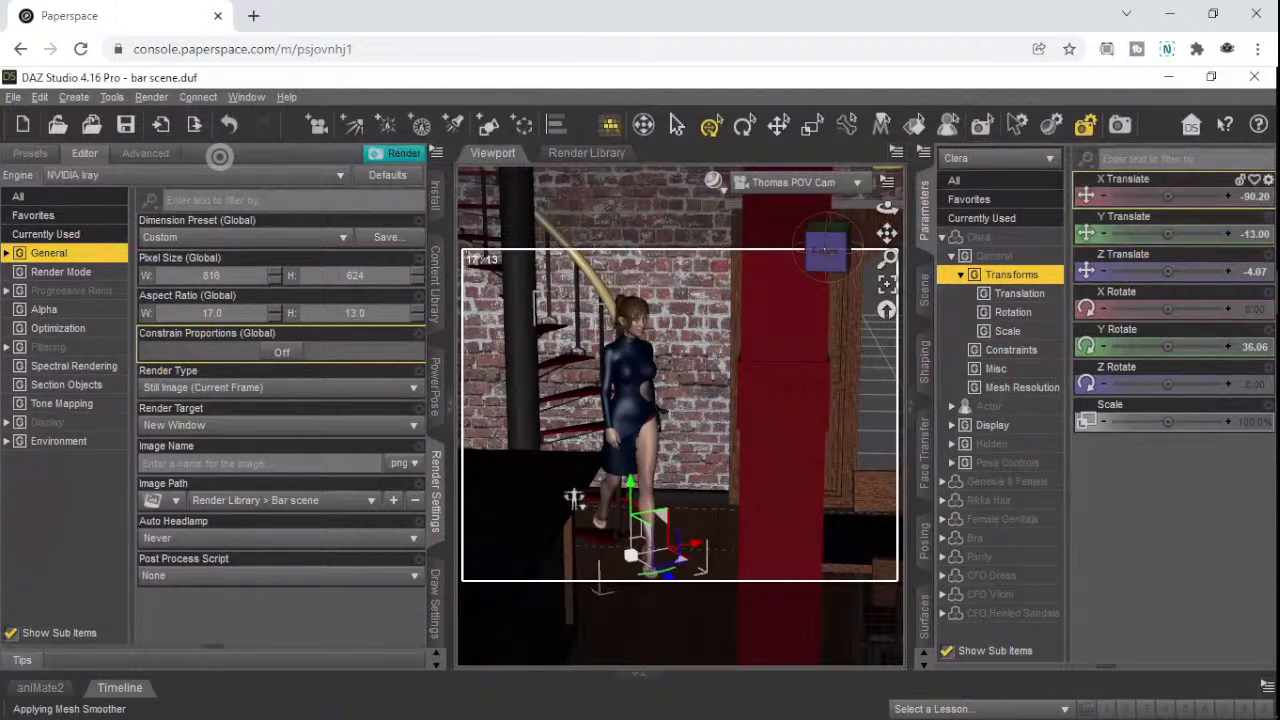
{"action": "left_click", "coordinate": [1248, 234]}
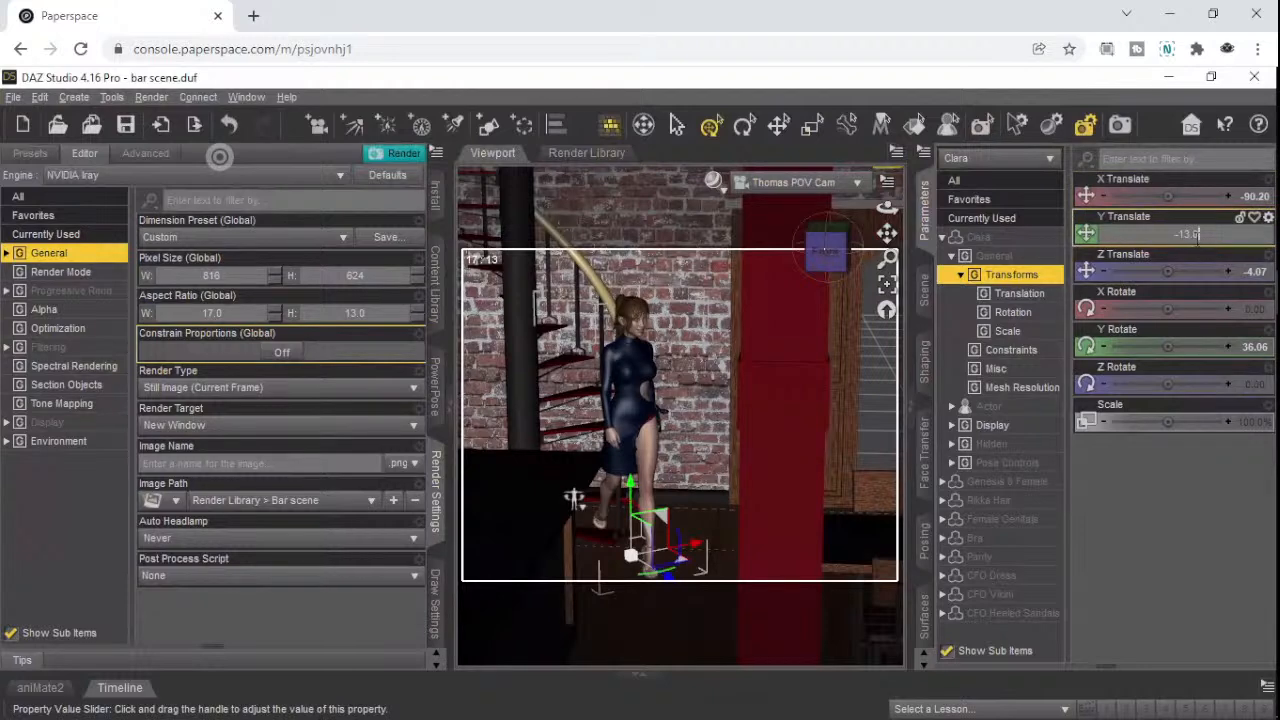
{"action": "double_click", "coordinate": [1164, 234]}
{"action": "type", "text": "-15"}
{"action": "key", "text": "Return"}
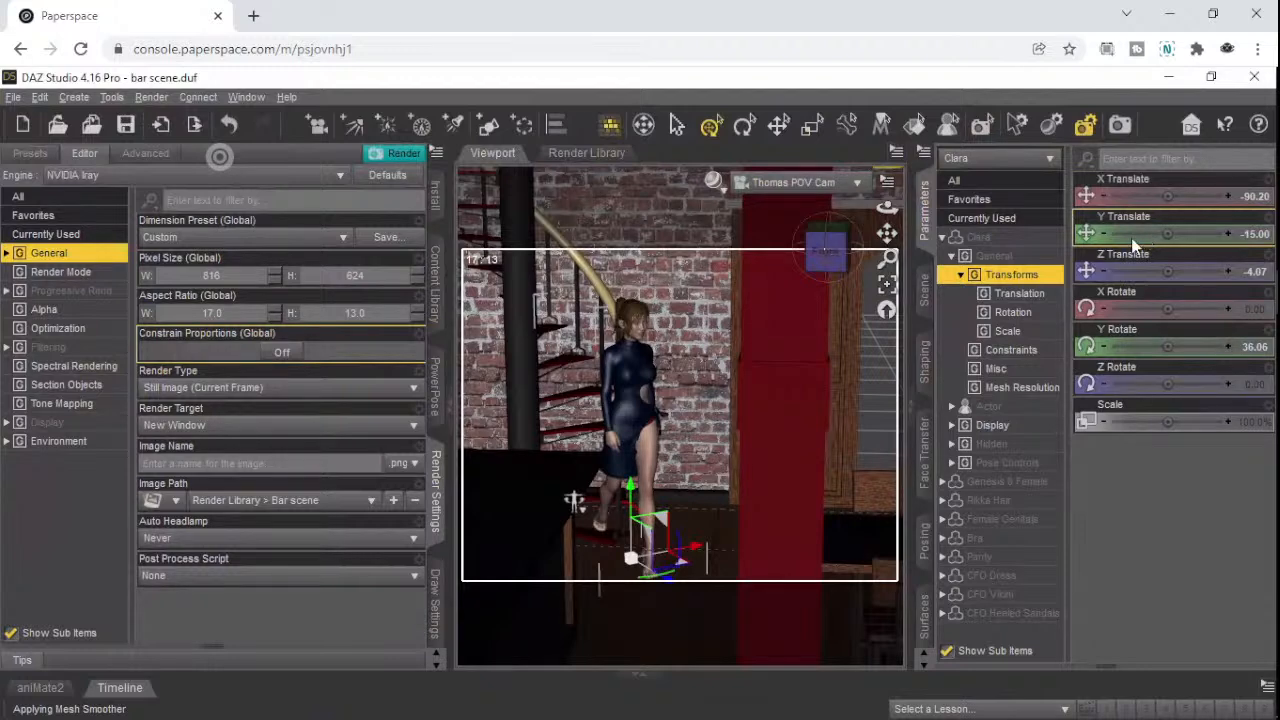
- Lower the Thomas POV Cam by setting its Y translation to -168
{"action": "left_click", "coordinate": [1022, 165]}
{"action": "left_click", "coordinate": [1038, 240]}
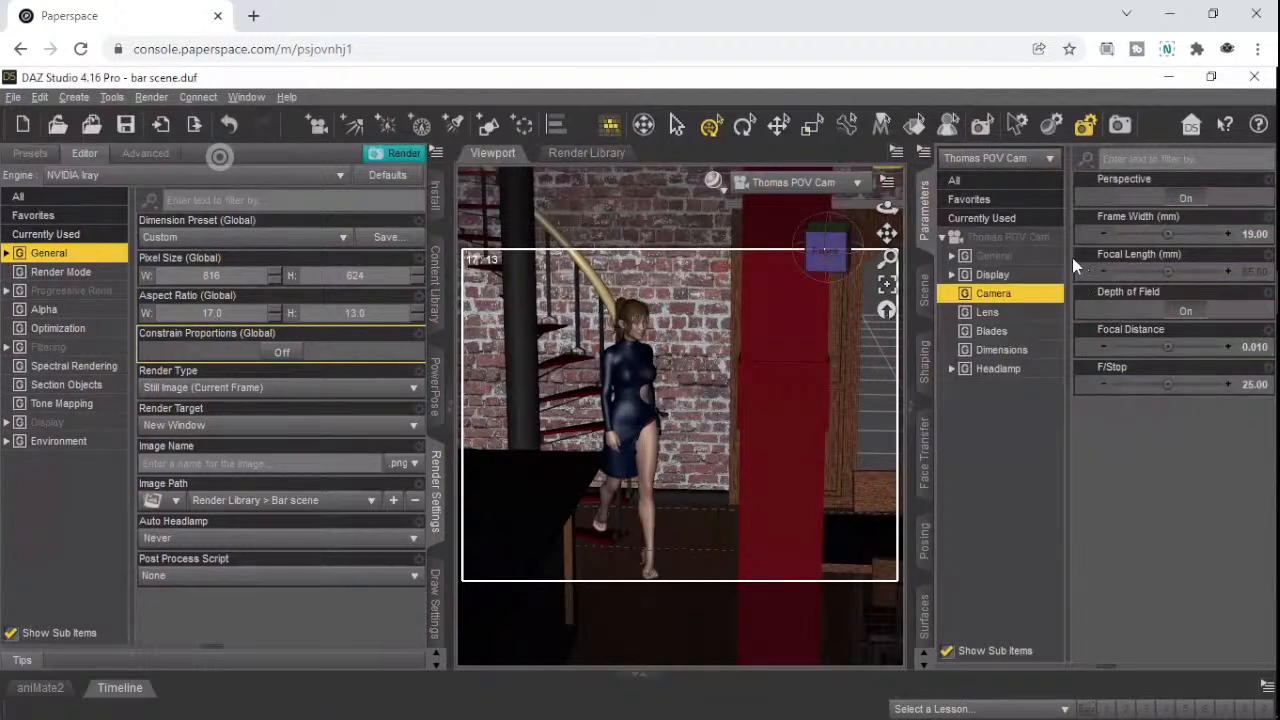
{"action": "left_click", "coordinate": [1074, 257]}
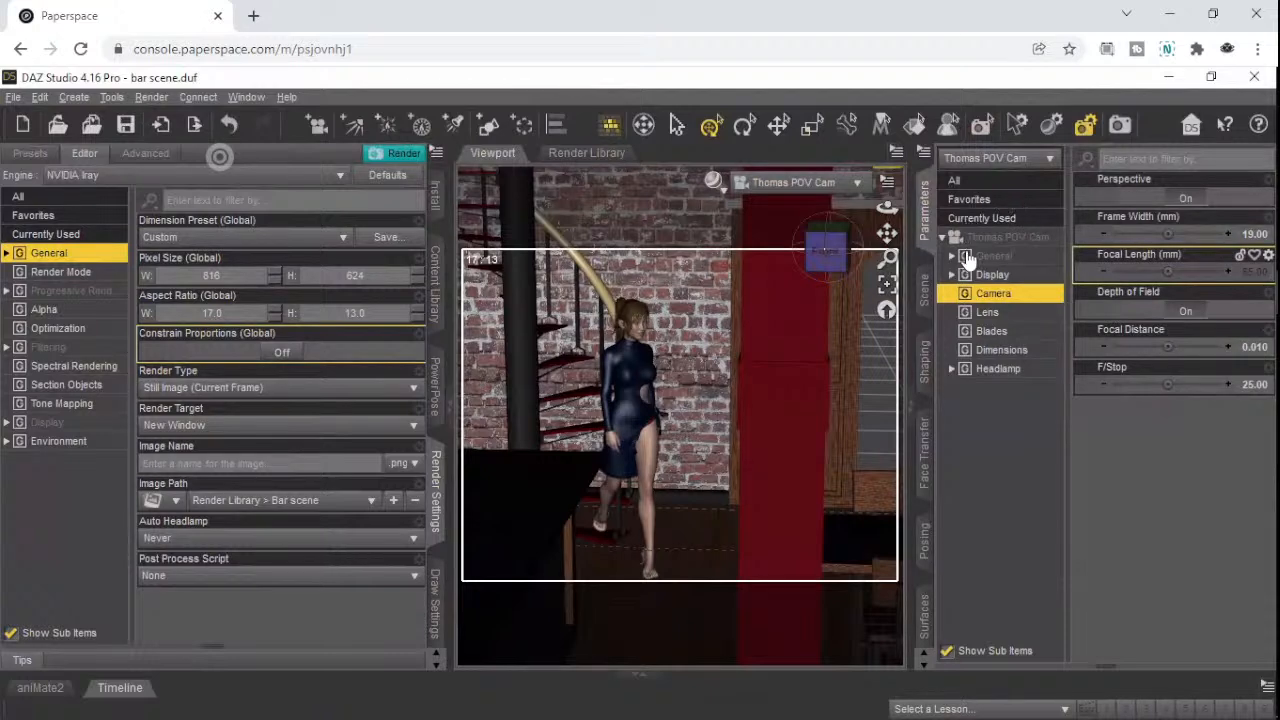
{"action": "left_click", "coordinate": [966, 181]}
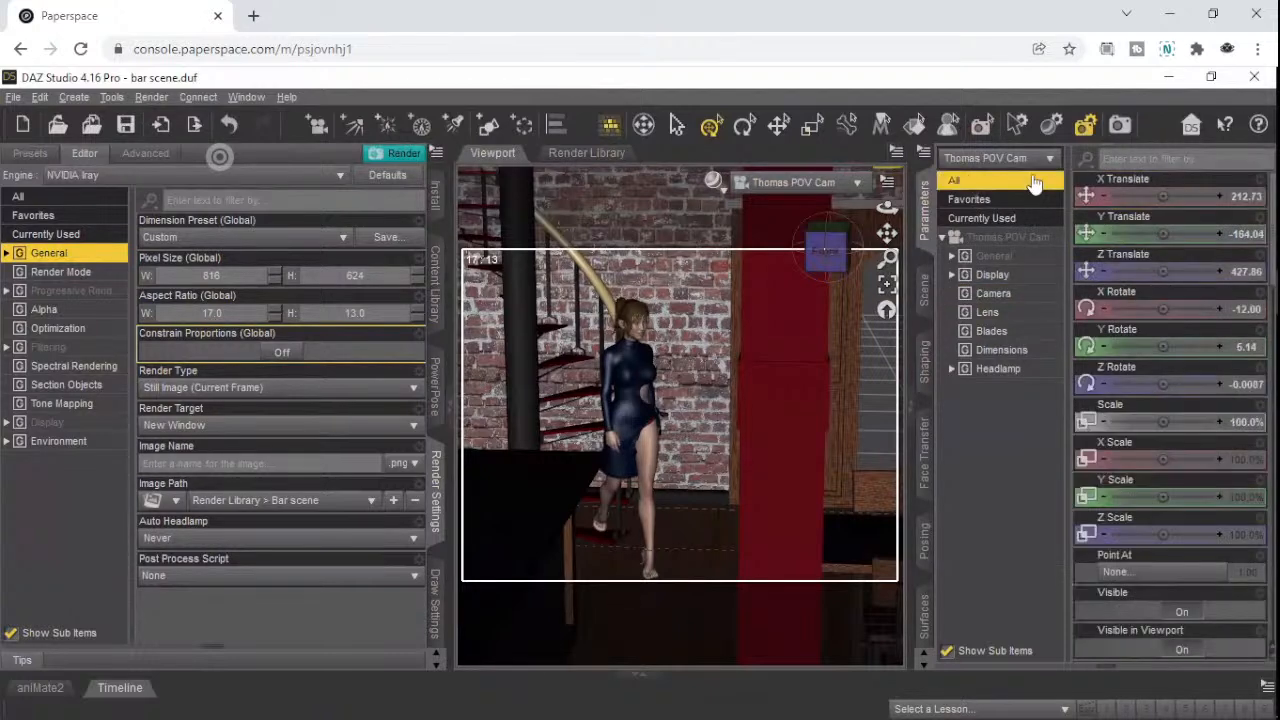
{"action": "left_click", "coordinate": [1244, 234]}
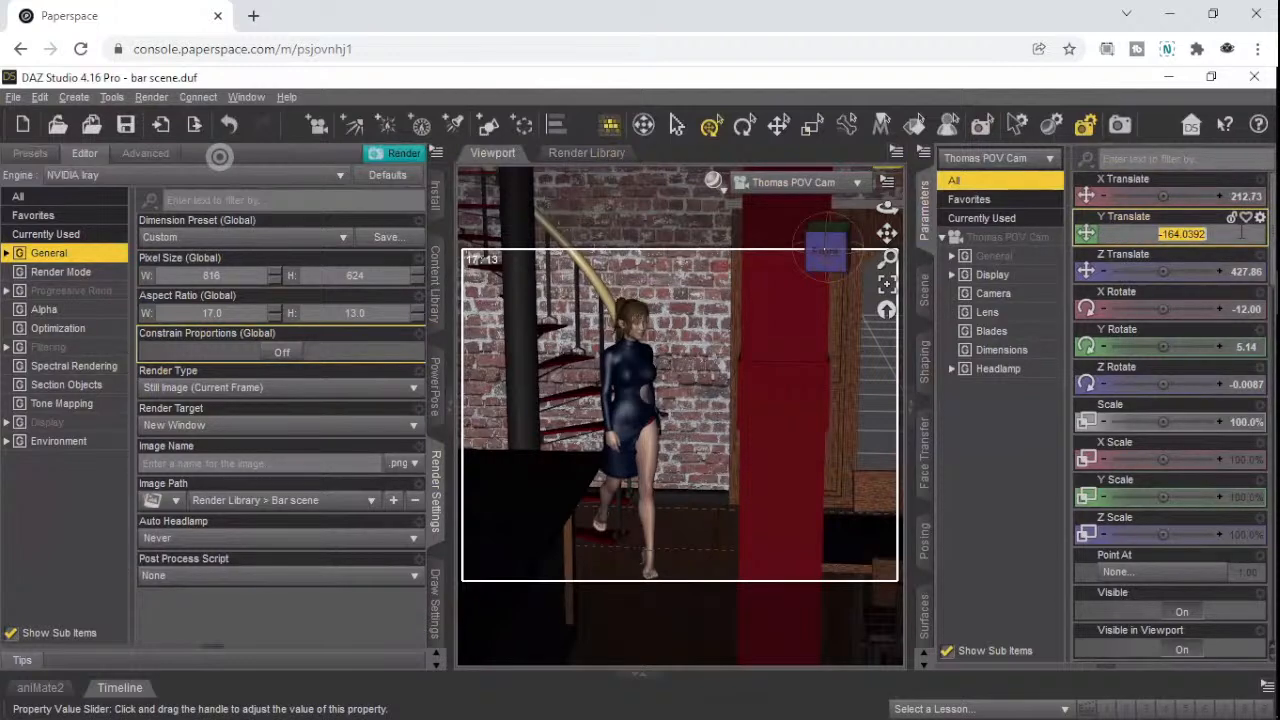
{"action": "type", "text": "-"}
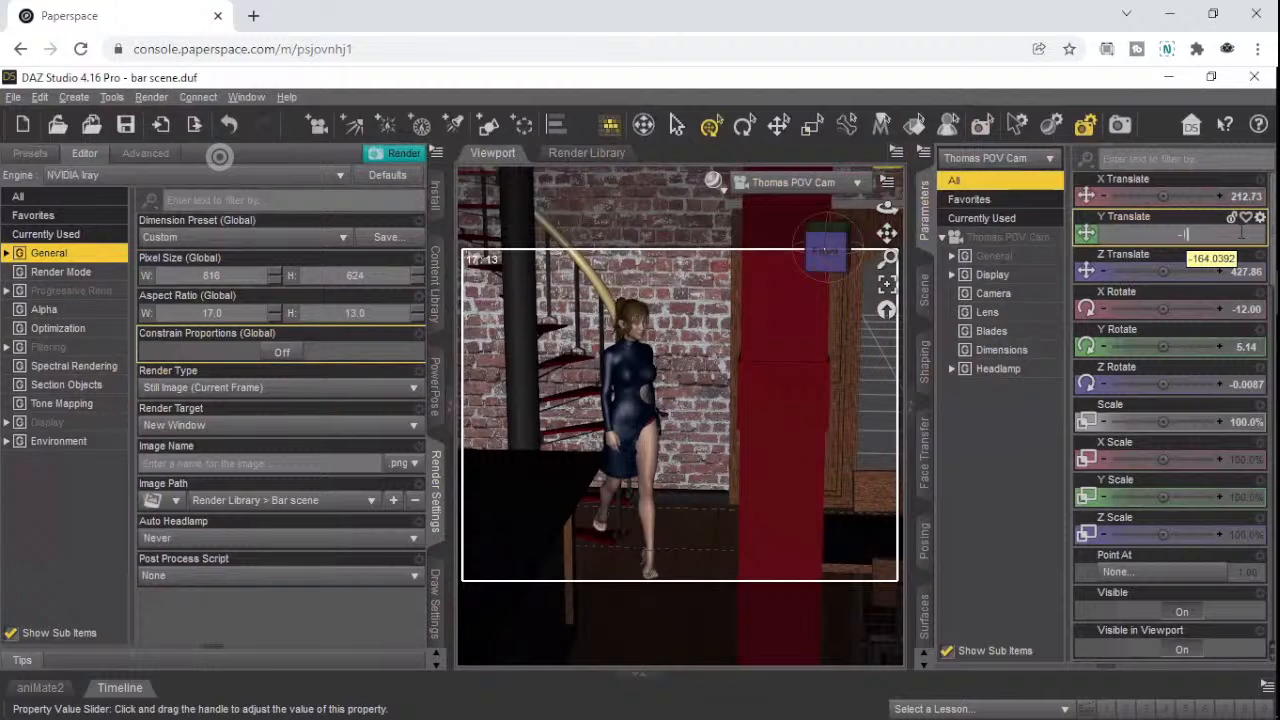
{"action": "type", "text": "168"}
{"action": "key", "text": "Return"}
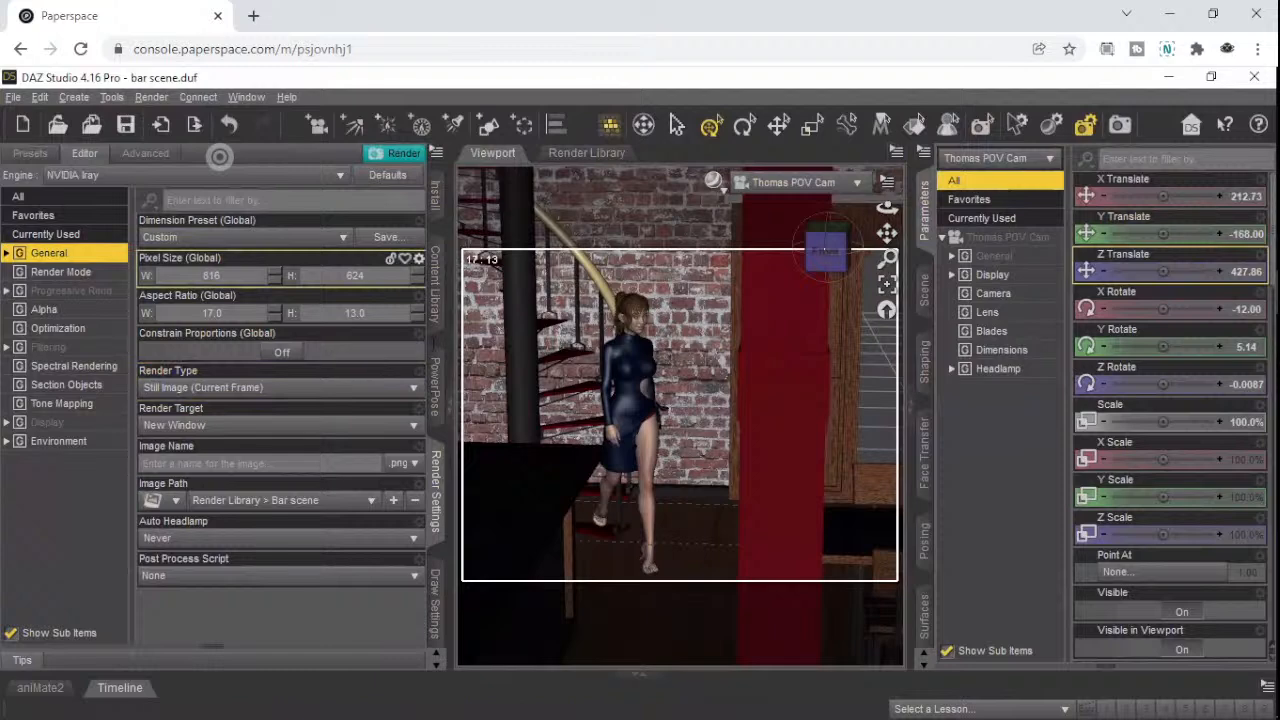
- Check the progressive rendering settings and preview the shot in NVIDIA Iray, then return the viewport to Texture Shaded
{"action": "left_click", "coordinate": [50, 273]}
{"action": "left_click", "coordinate": [57, 291]}
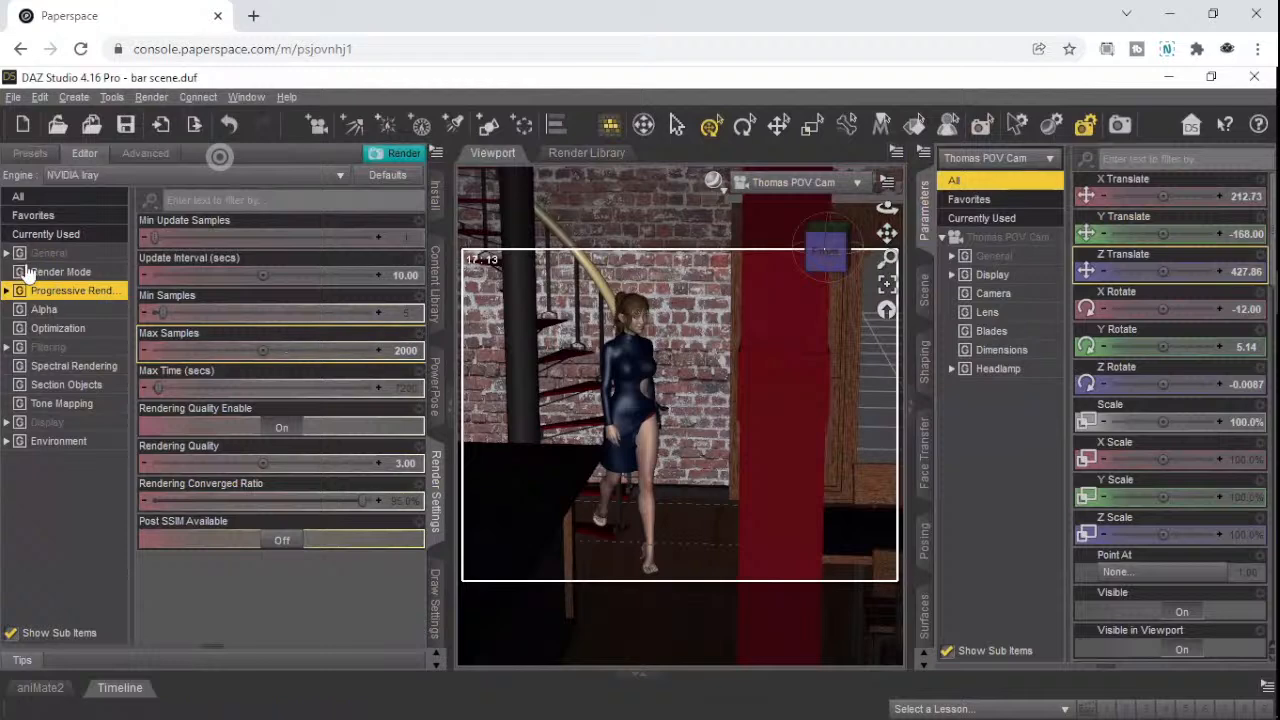
{"action": "left_click", "coordinate": [717, 186]}
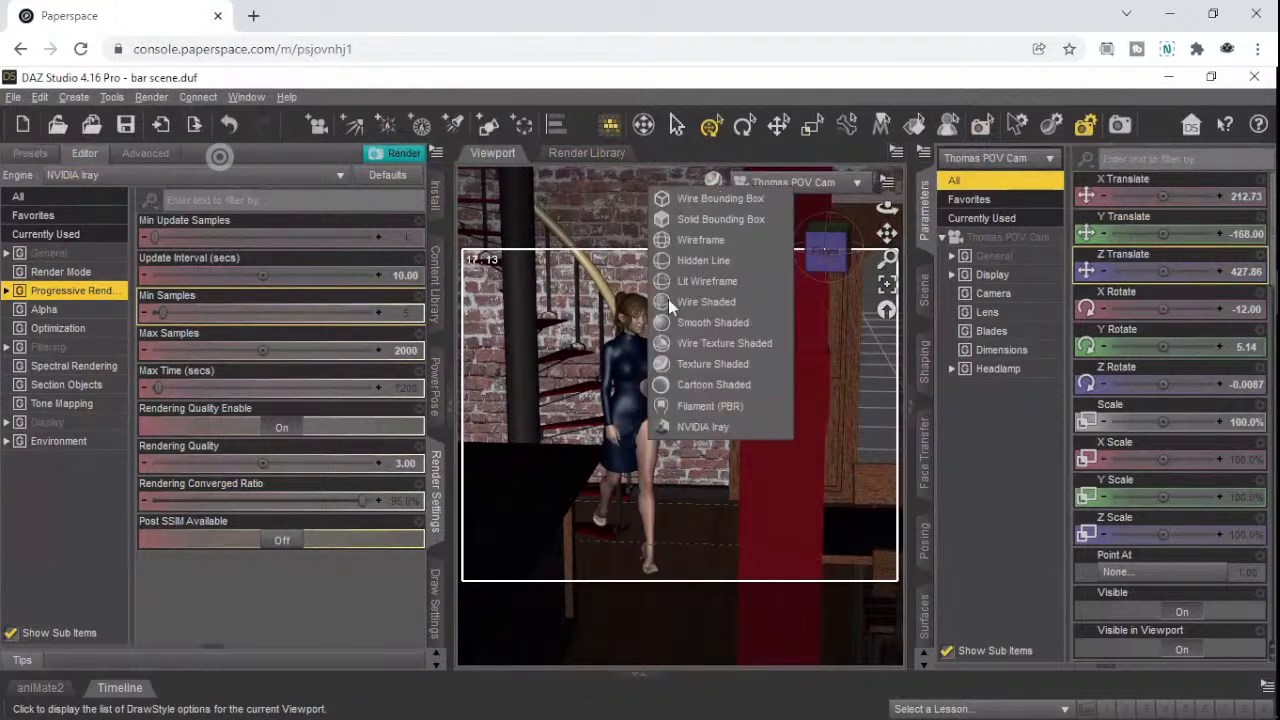
{"action": "left_click", "coordinate": [688, 426]}
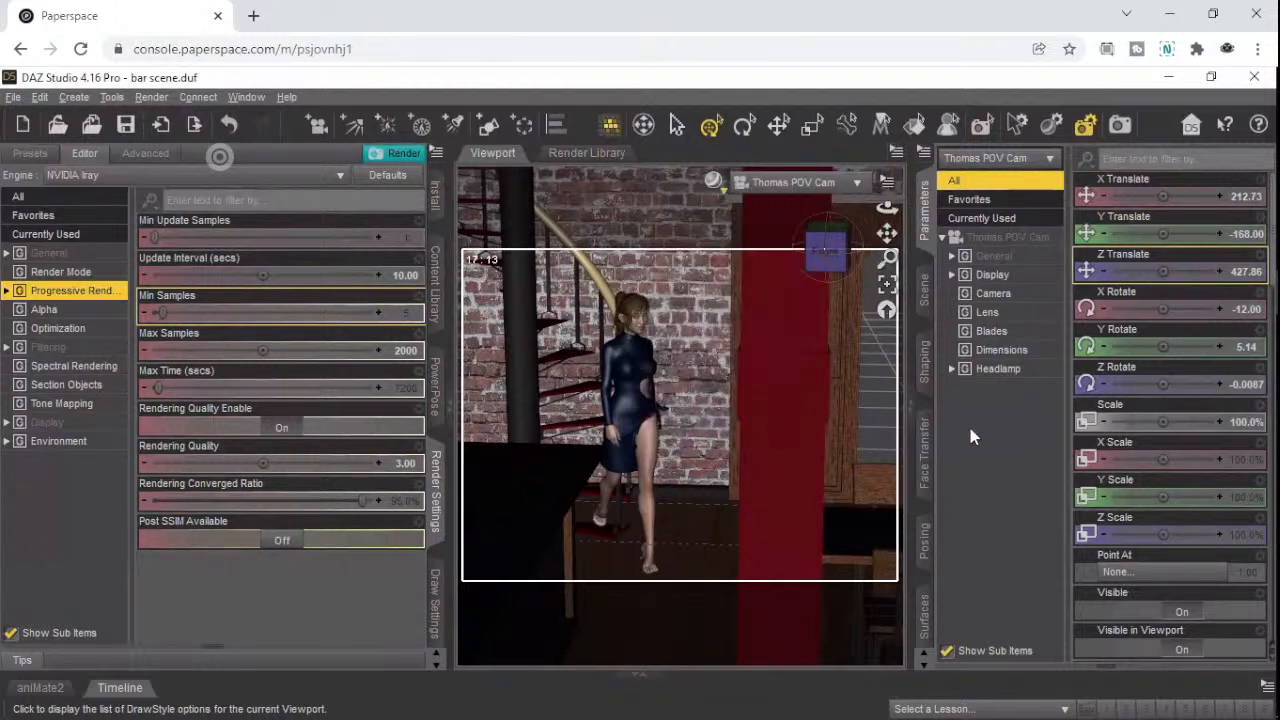
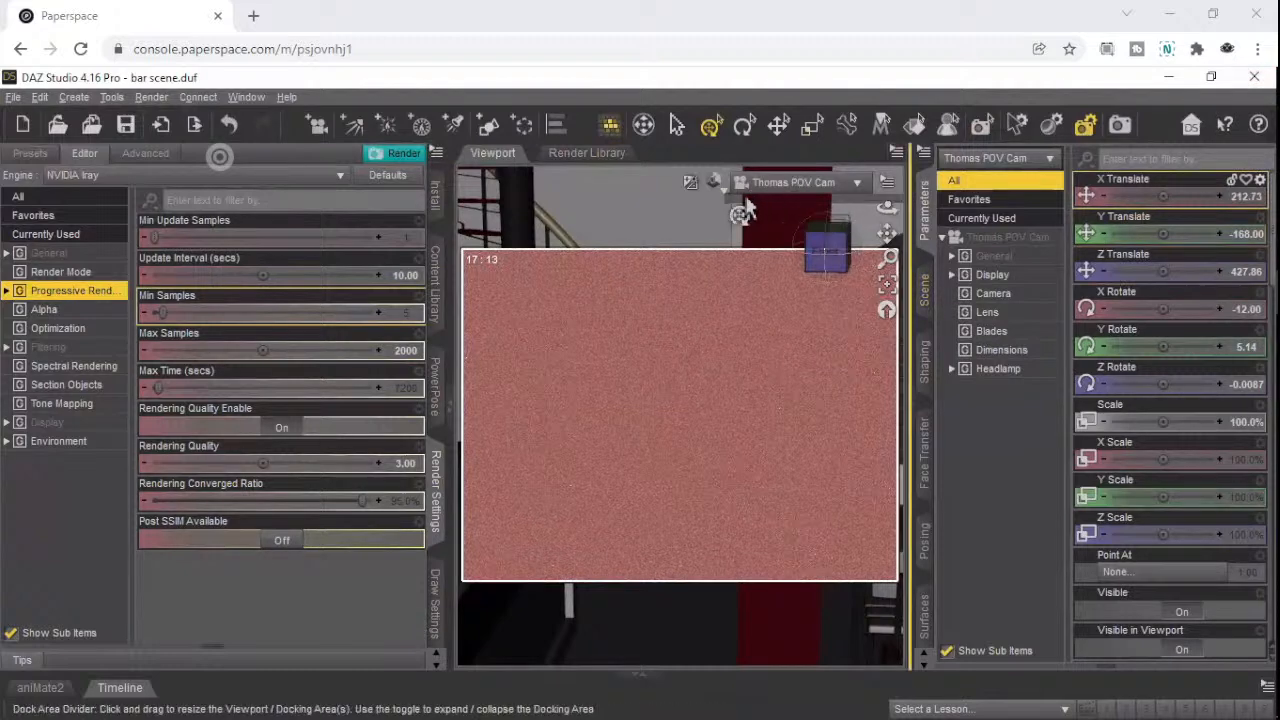
{"action": "left_click", "coordinate": [715, 185]}
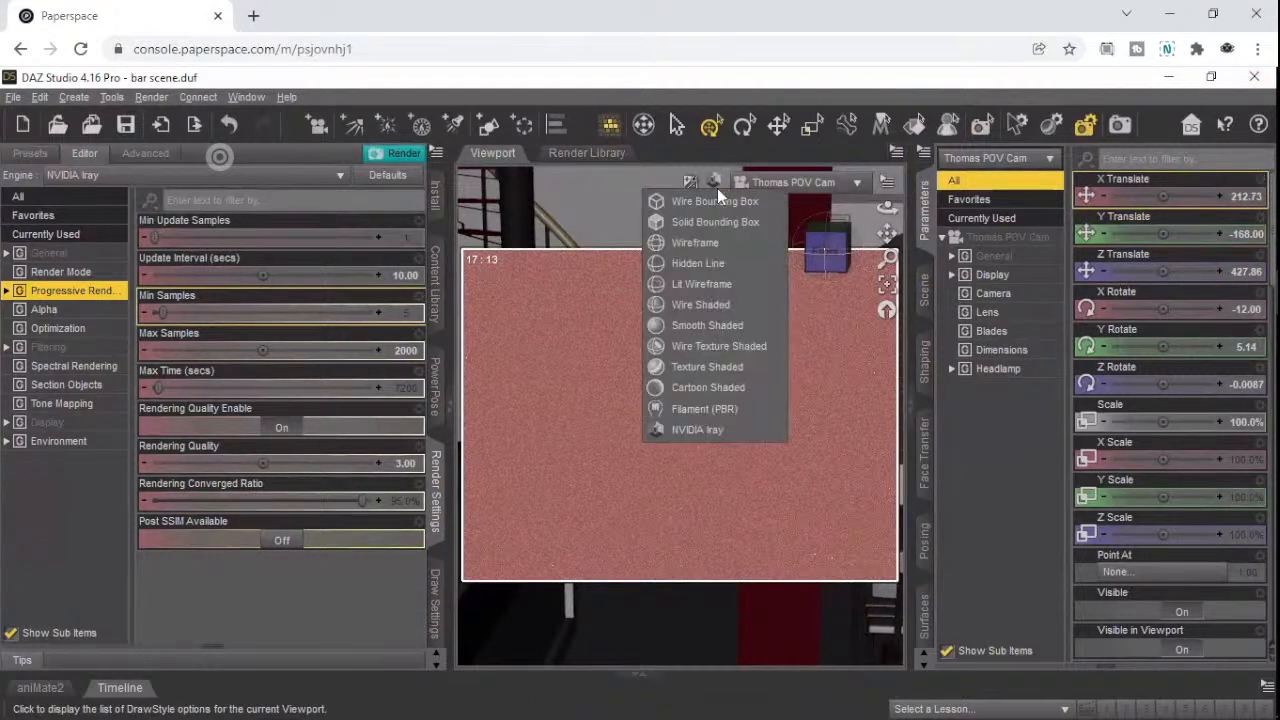
{"action": "left_click", "coordinate": [680, 368]}
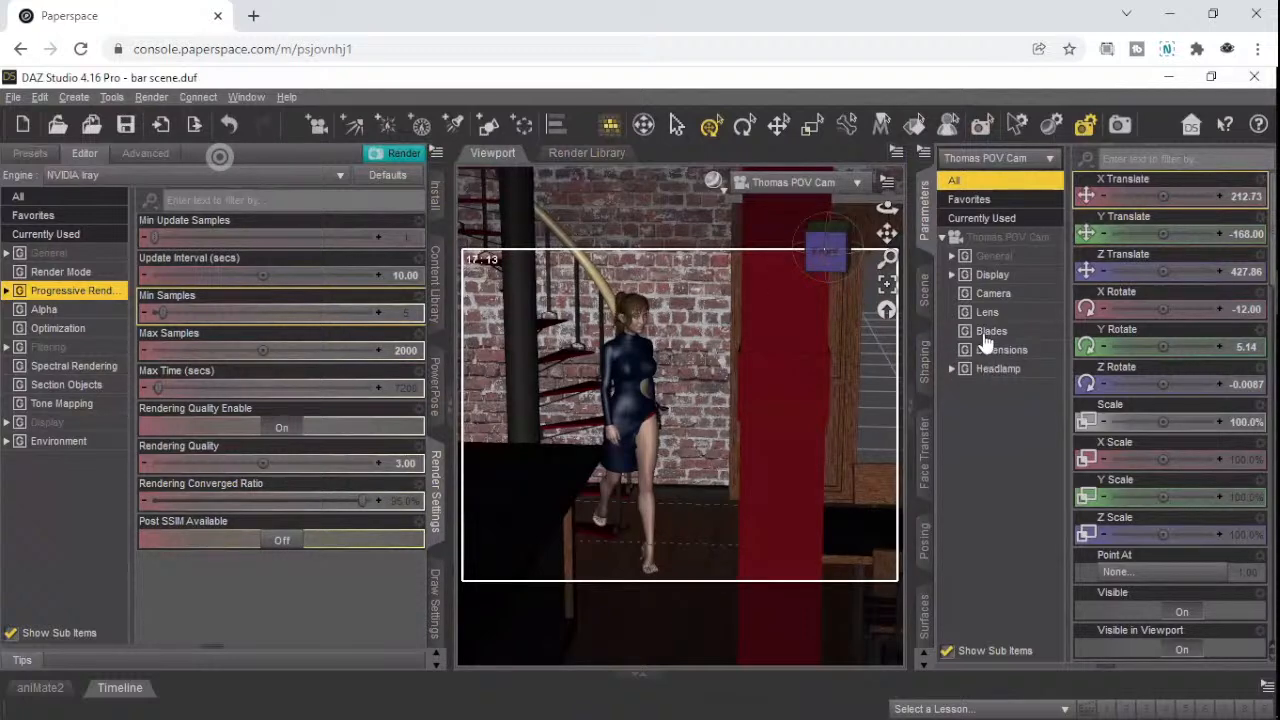
- Try the Thomas POV Cam's Depth of Field off, switch it back on, and view the scene in Perspective View
{"action": "left_click", "coordinate": [986, 295]}
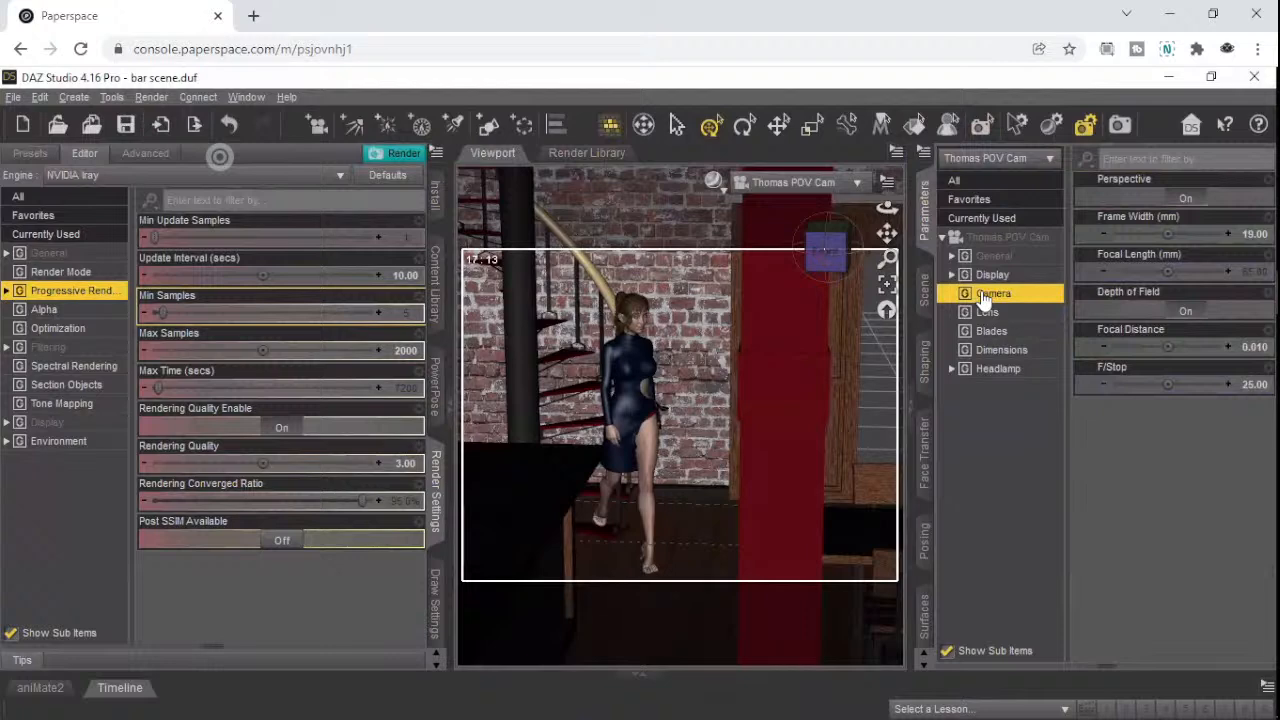
{"action": "left_click", "coordinate": [1185, 310]}
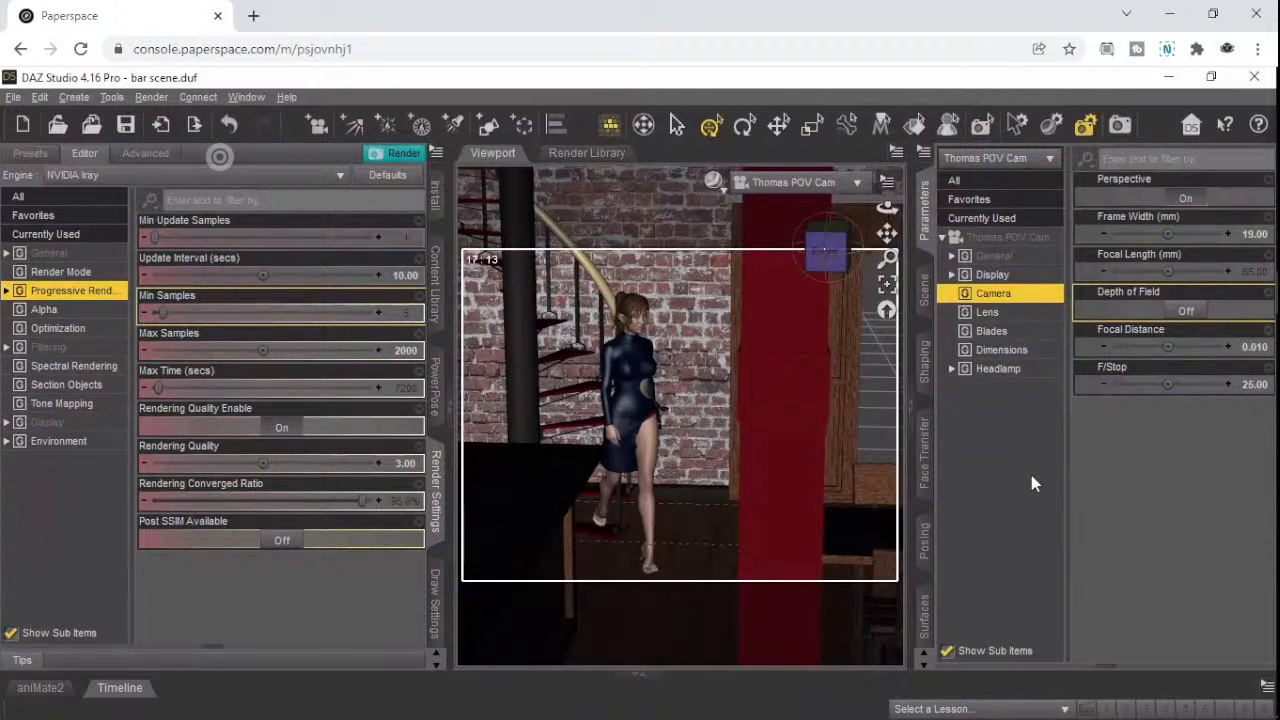
{"action": "left_click", "coordinate": [800, 183]}
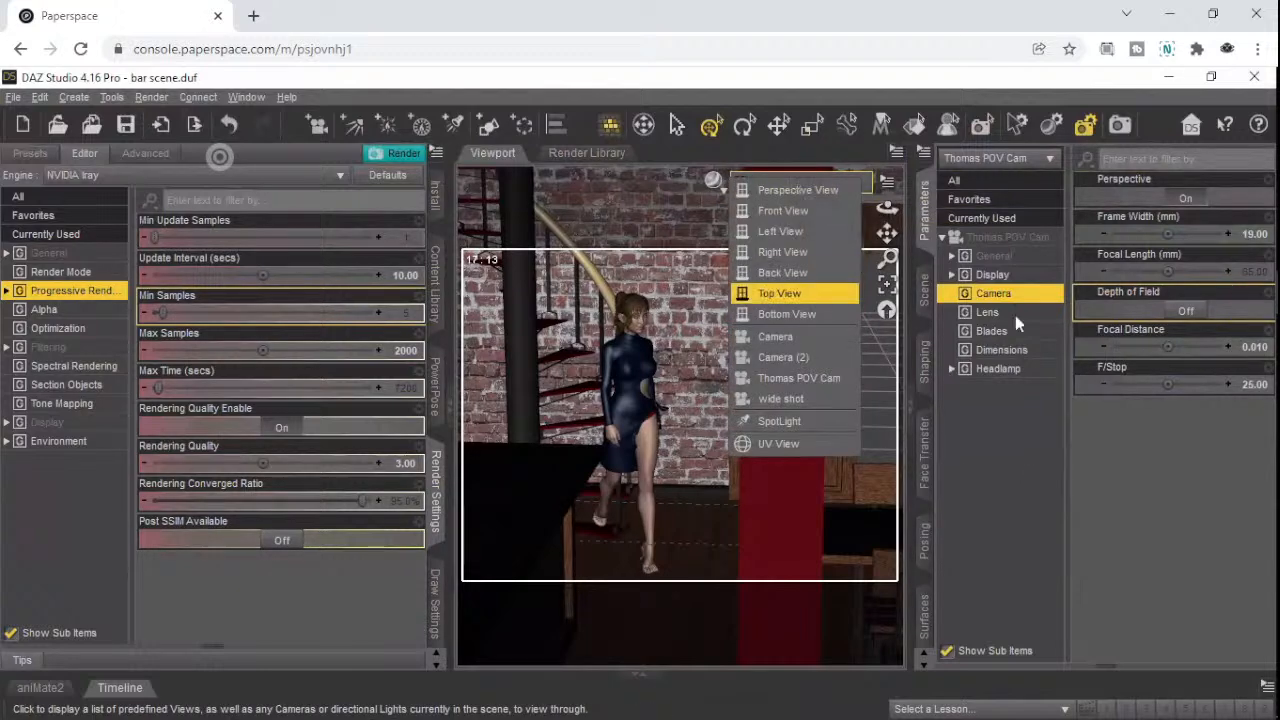
{"action": "left_click", "coordinate": [1185, 310]}
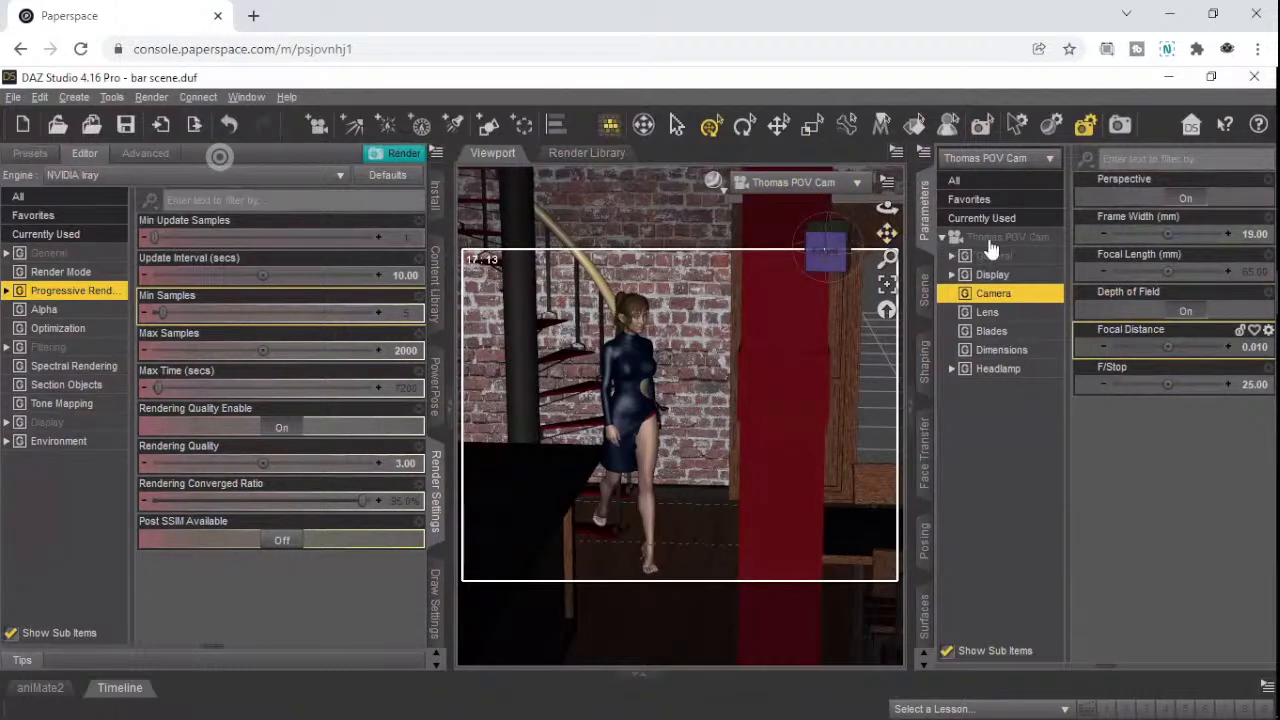
{"action": "left_click", "coordinate": [812, 184]}
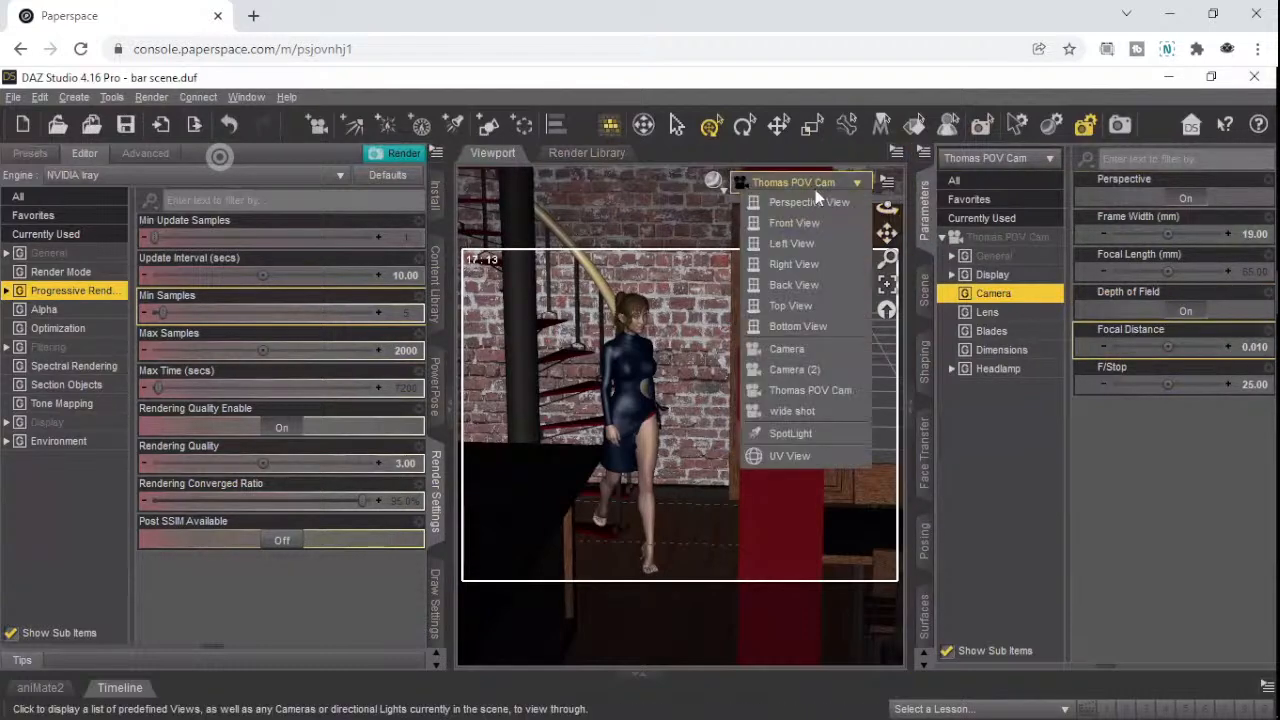
{"action": "left_click", "coordinate": [809, 205]}
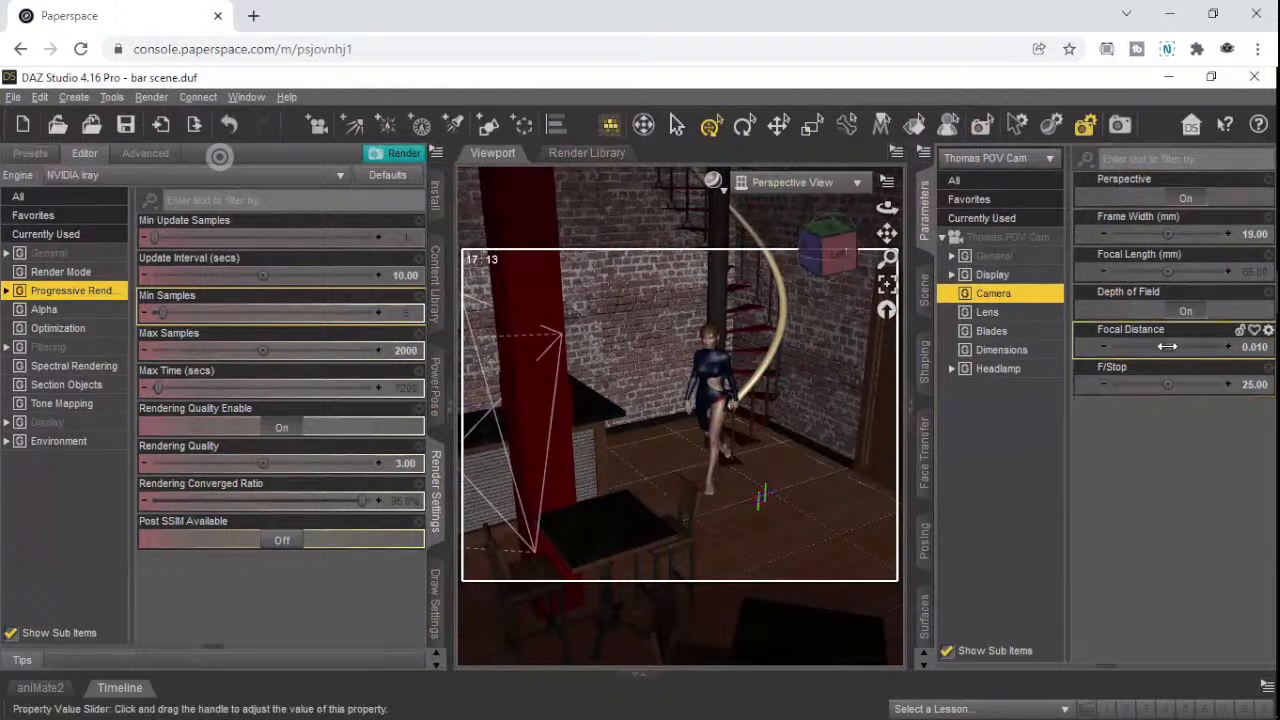
- Try a Focal Distance of 1000 and an F/Stop of 15 on the Thomas POV Cam
{"action": "left_click_drag", "start_coordinate": [1168, 350], "coordinate": [1196, 345]}
{"action": "mouse_move", "coordinate": [1196, 346]}
{"action": "left_click_drag", "start_coordinate": [1166, 346], "coordinate": [1205, 345]}
{"action": "left_click_drag", "start_coordinate": [1169, 345], "coordinate": [1201, 346]}
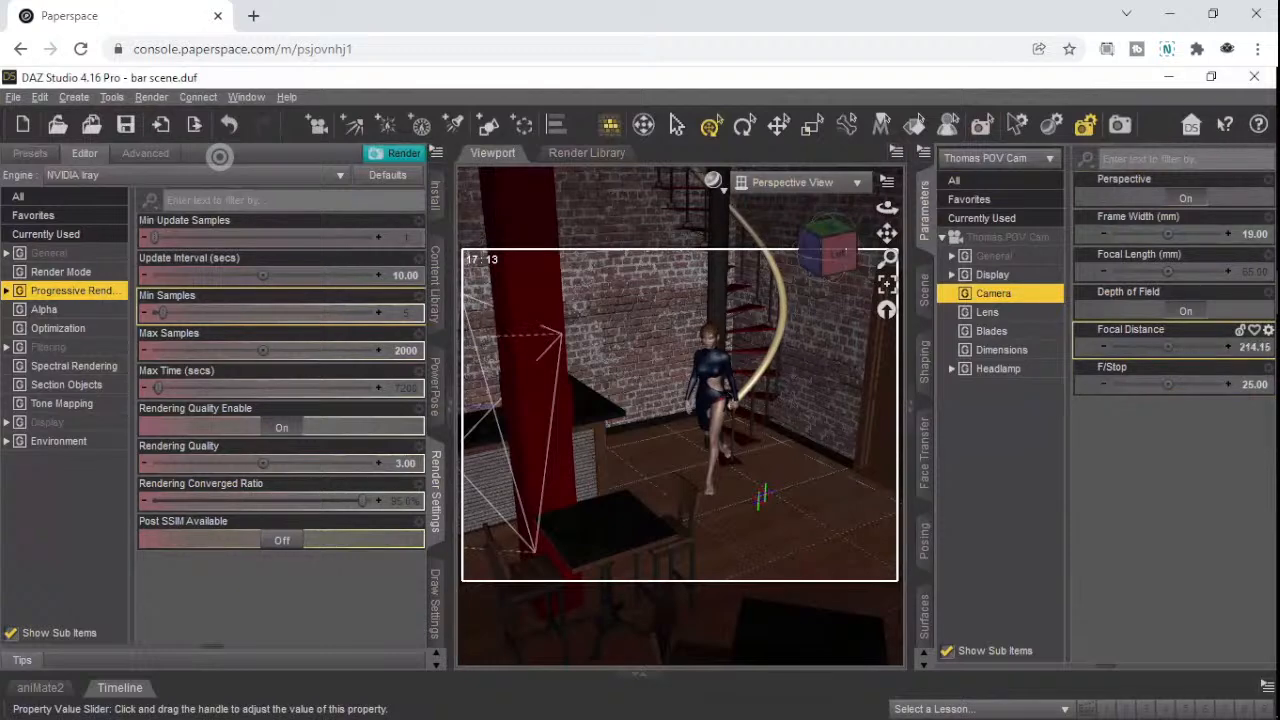
{"action": "left_click", "coordinate": [1251, 348]}
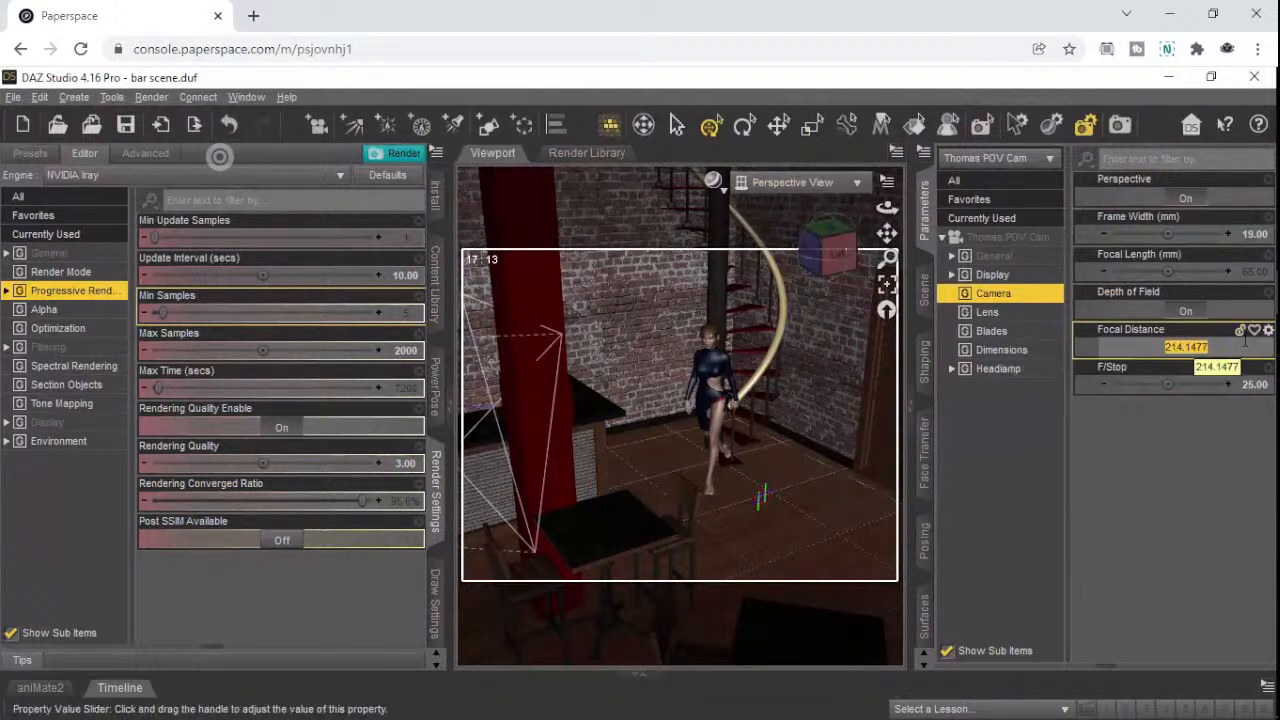
{"action": "type", "text": "1000"}
{"action": "key", "text": "Return"}
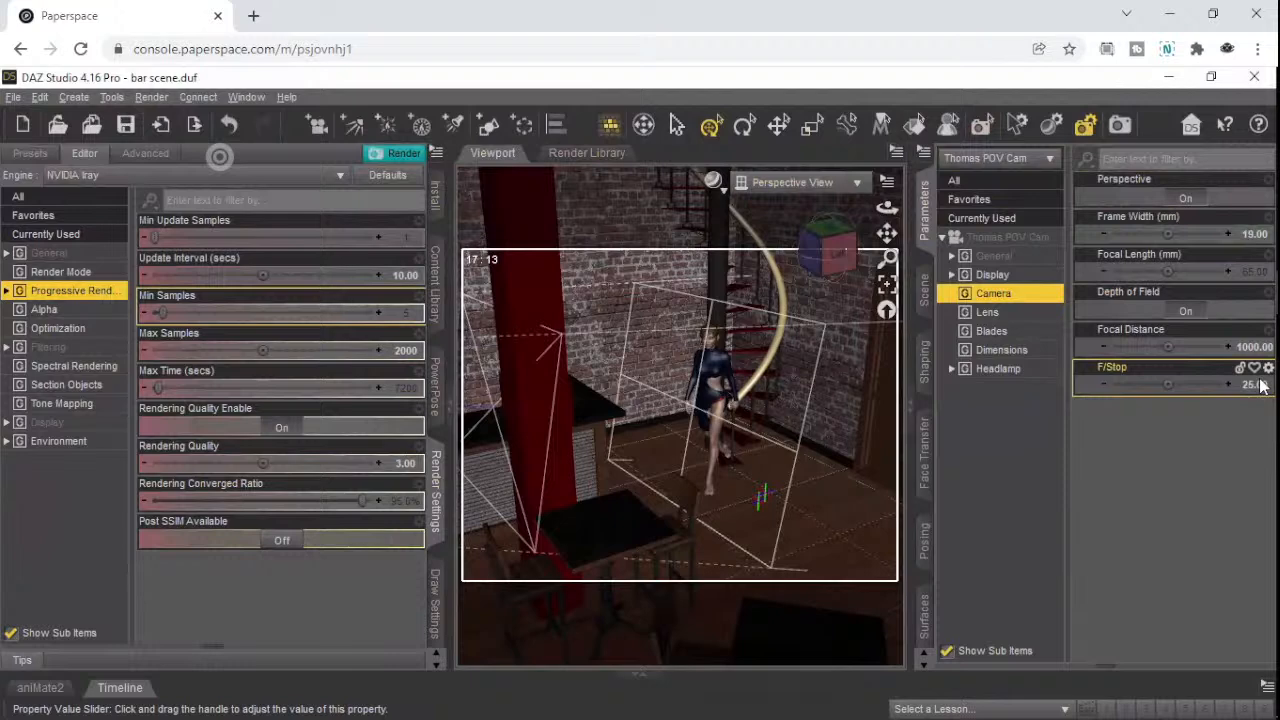
{"action": "left_click", "coordinate": [1258, 385]}
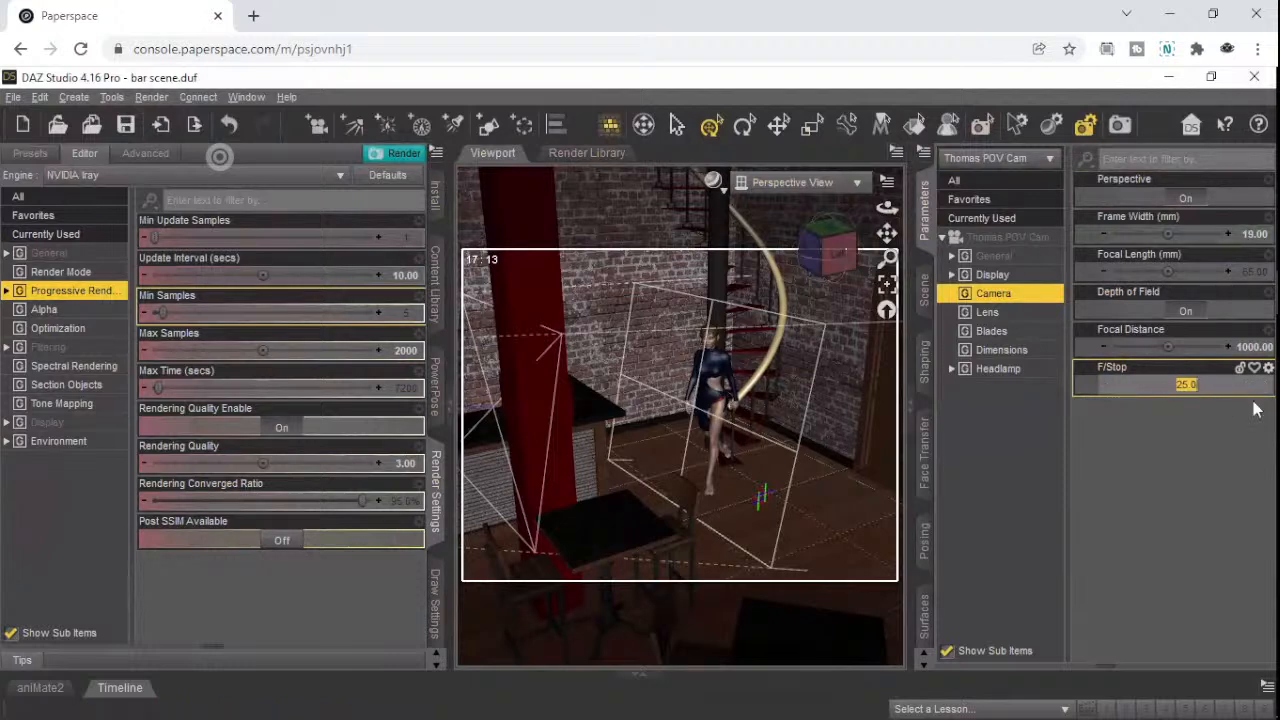
{"action": "type", "text": "15"}
{"action": "key", "text": "Return"}
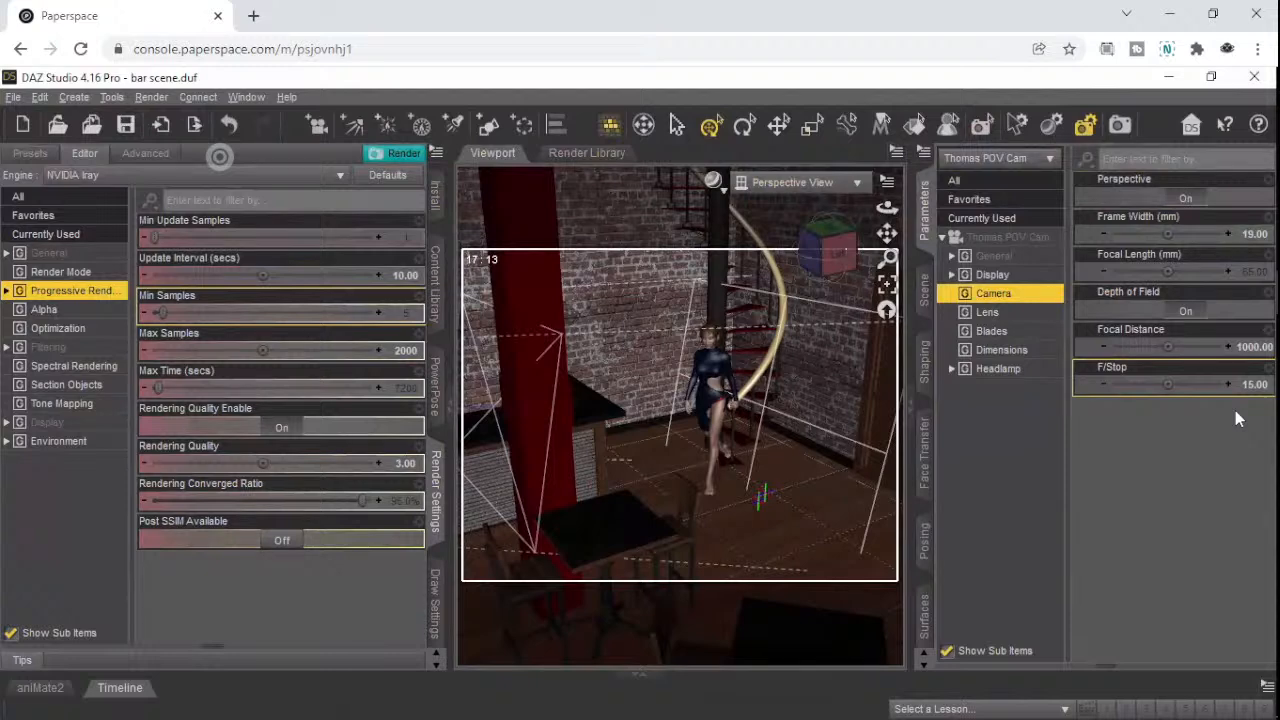
- Try the Thomas POV Cam's Focal Distance at 1200, then reduce it to 950
{"action": "left_click", "coordinate": [1245, 346]}
{"action": "type", "text": "1"}
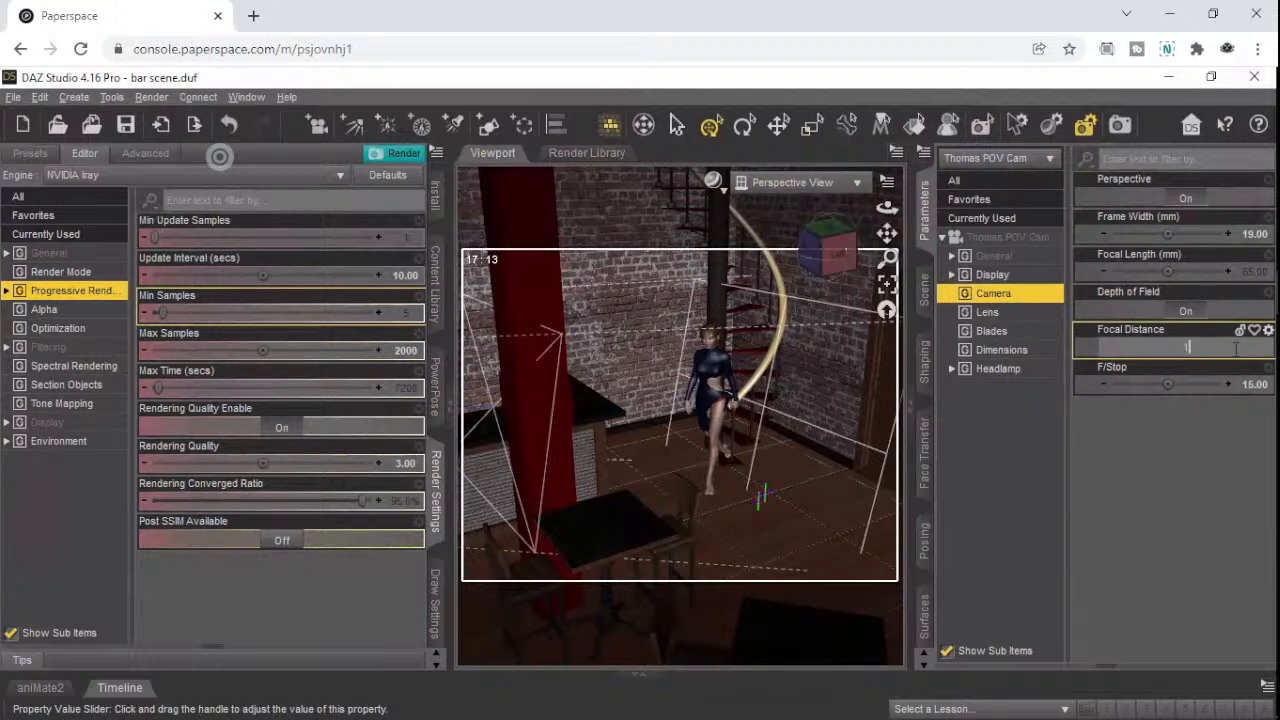
{"action": "type", "text": "200"}
{"action": "key", "text": "Return"}
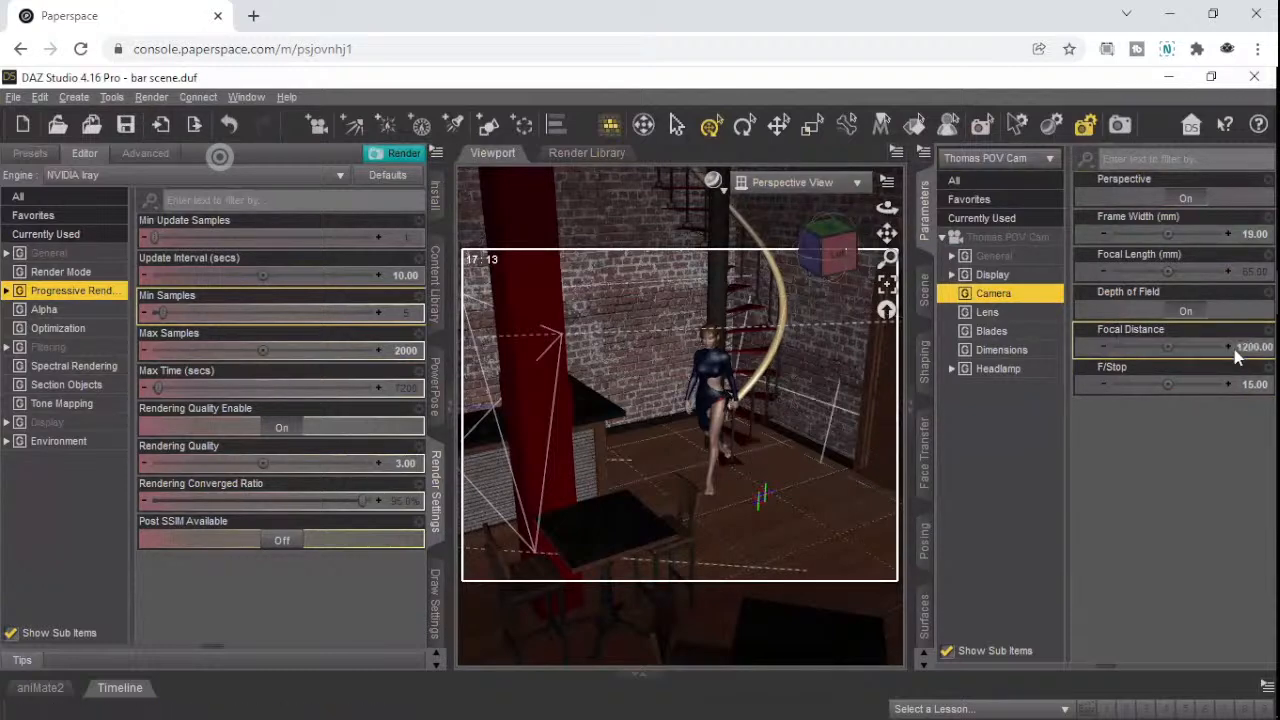
{"action": "left_click", "coordinate": [1253, 348]}
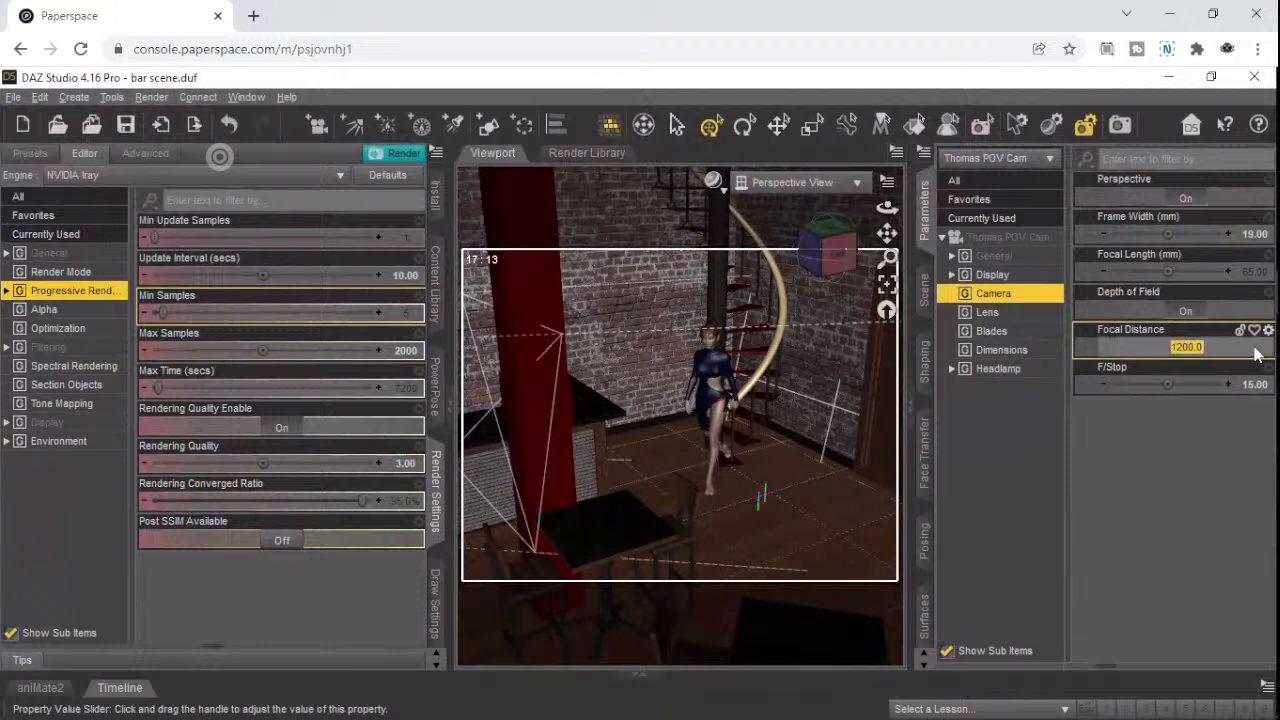
{"action": "type", "text": "950"}
{"action": "key", "text": "Return"}
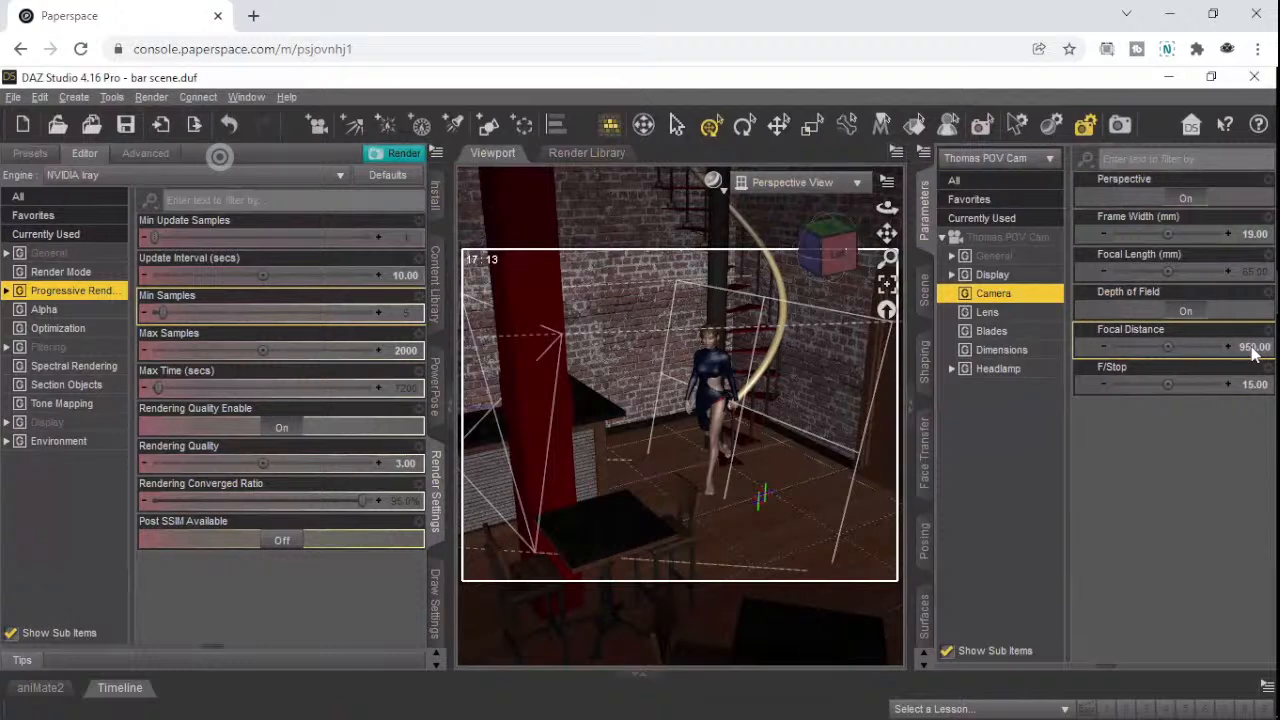
- Try F/Stop values of 50 and 30 on the Thomas POV Cam, settling on 35
{"action": "left_click", "coordinate": [1250, 385]}
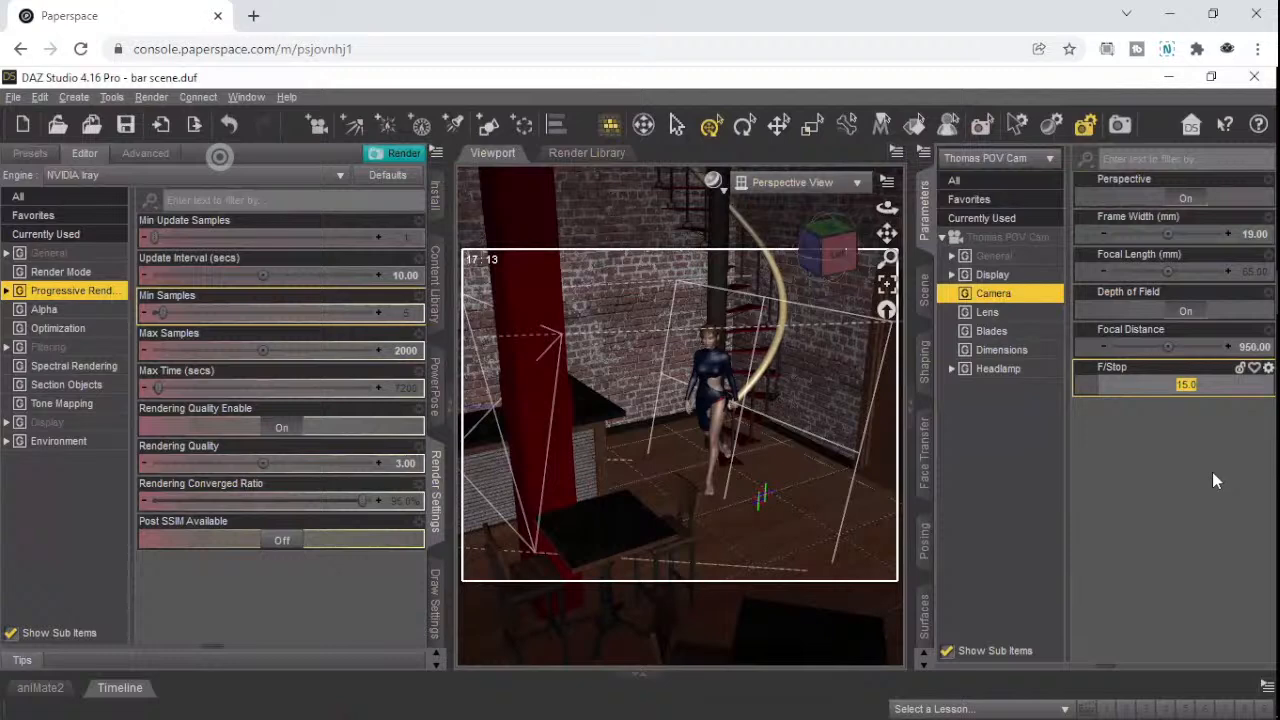
{"action": "type", "text": "50"}
{"action": "key", "text": "Return"}
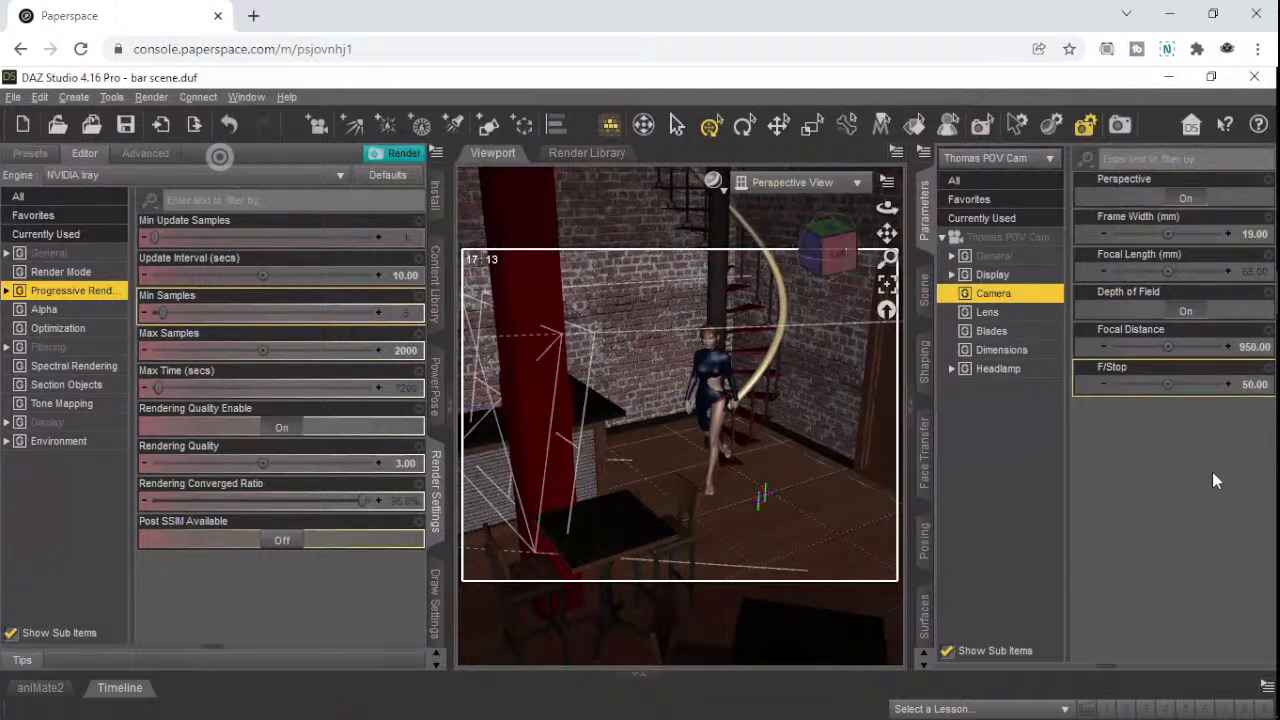
{"action": "left_click", "coordinate": [1255, 390]}
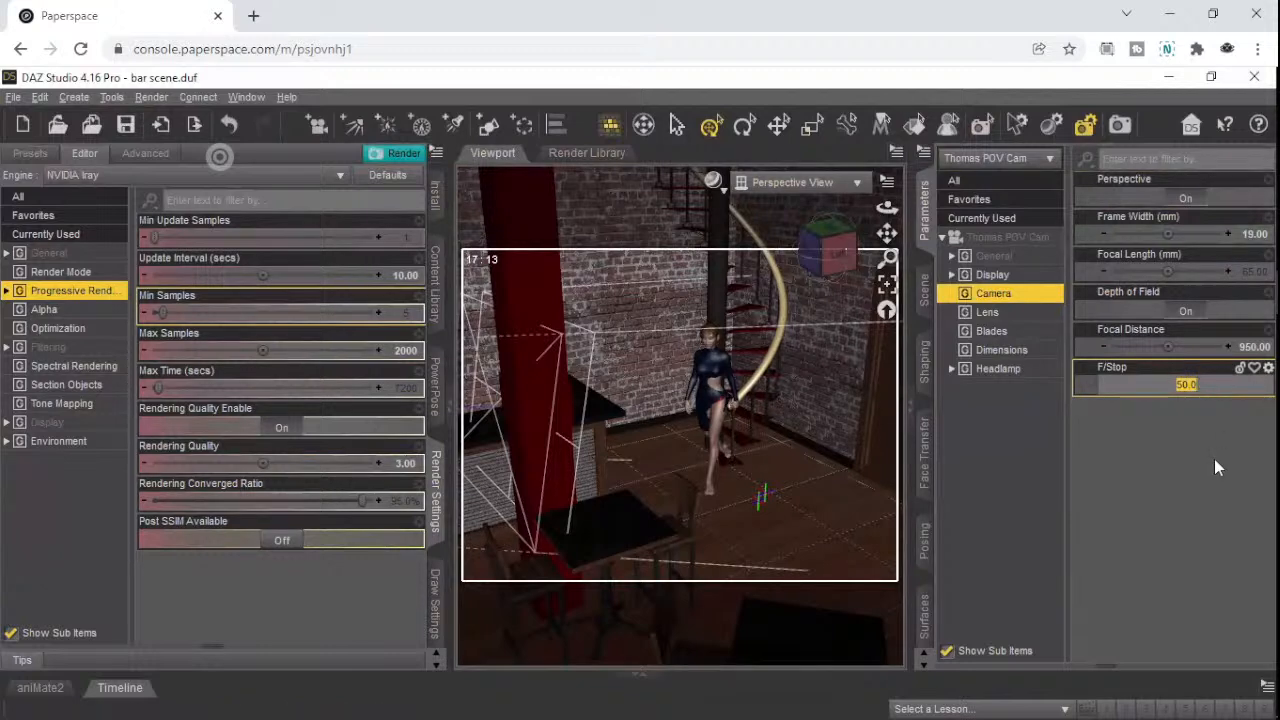
{"action": "type", "text": "30"}
{"action": "key", "text": "Return"}
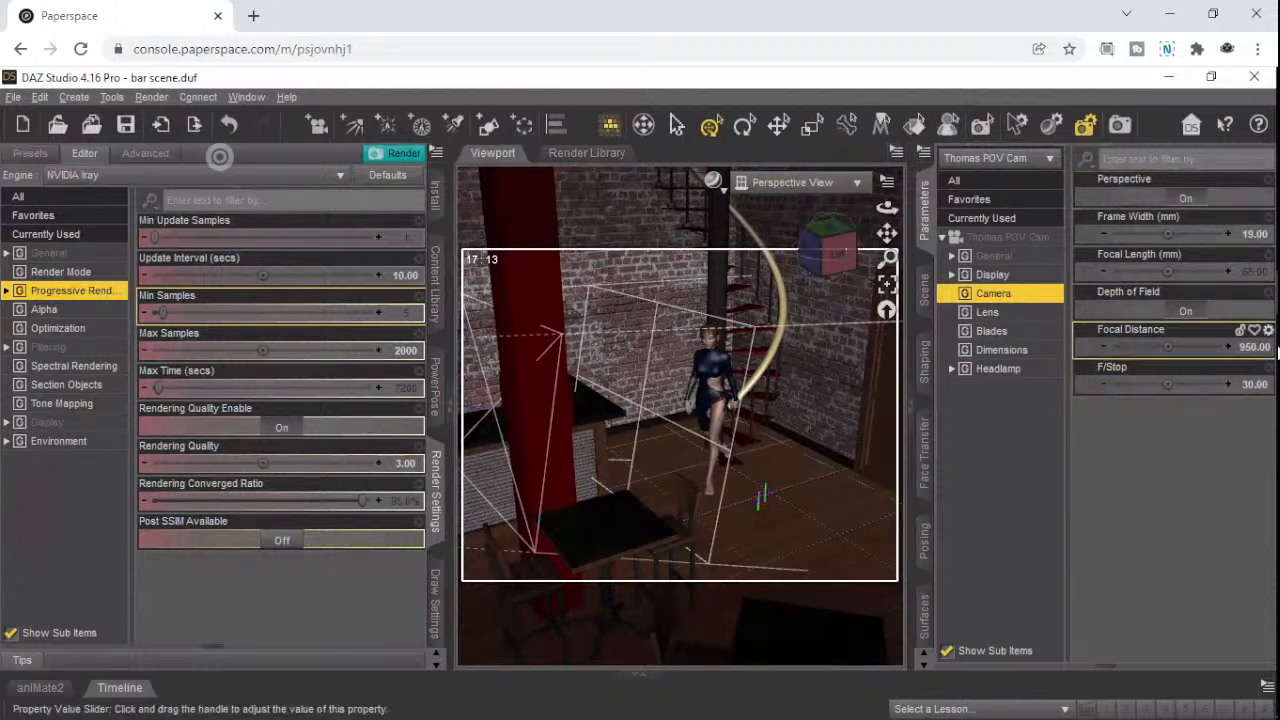
{"action": "mouse_move", "coordinate": [1262, 362]}
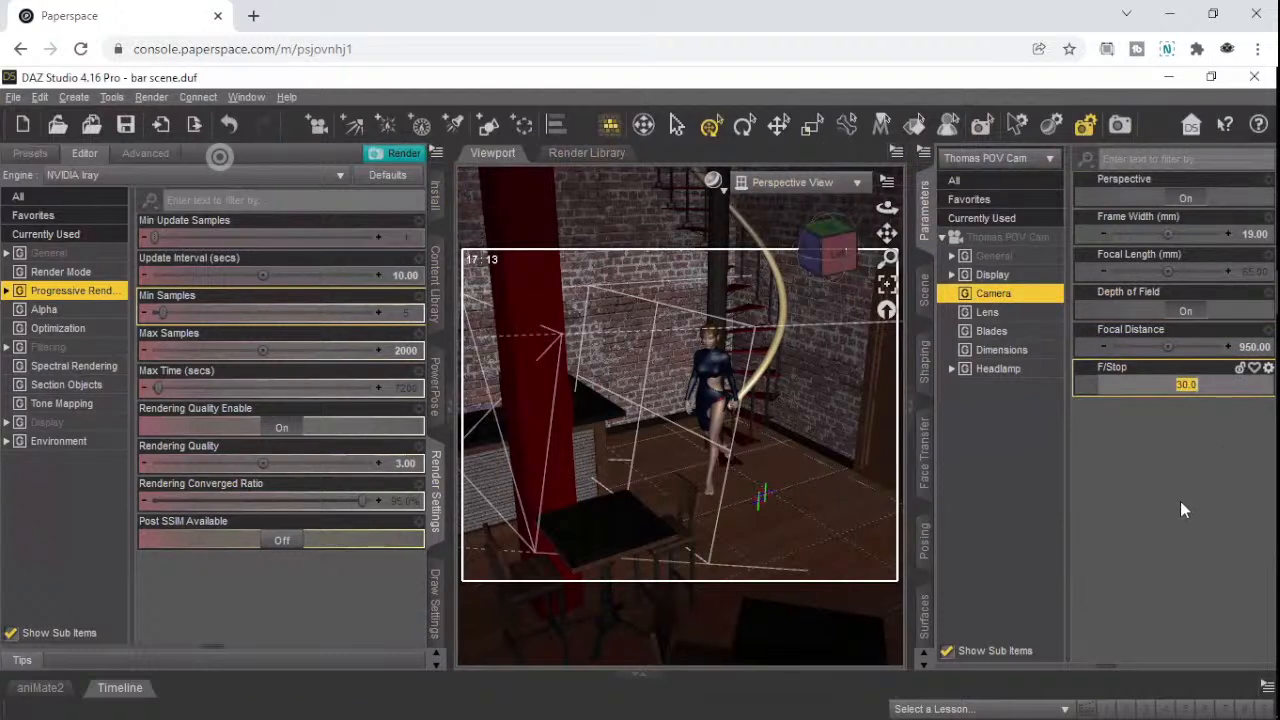
{"action": "type", "text": "35"}
{"action": "key", "text": "Return"}
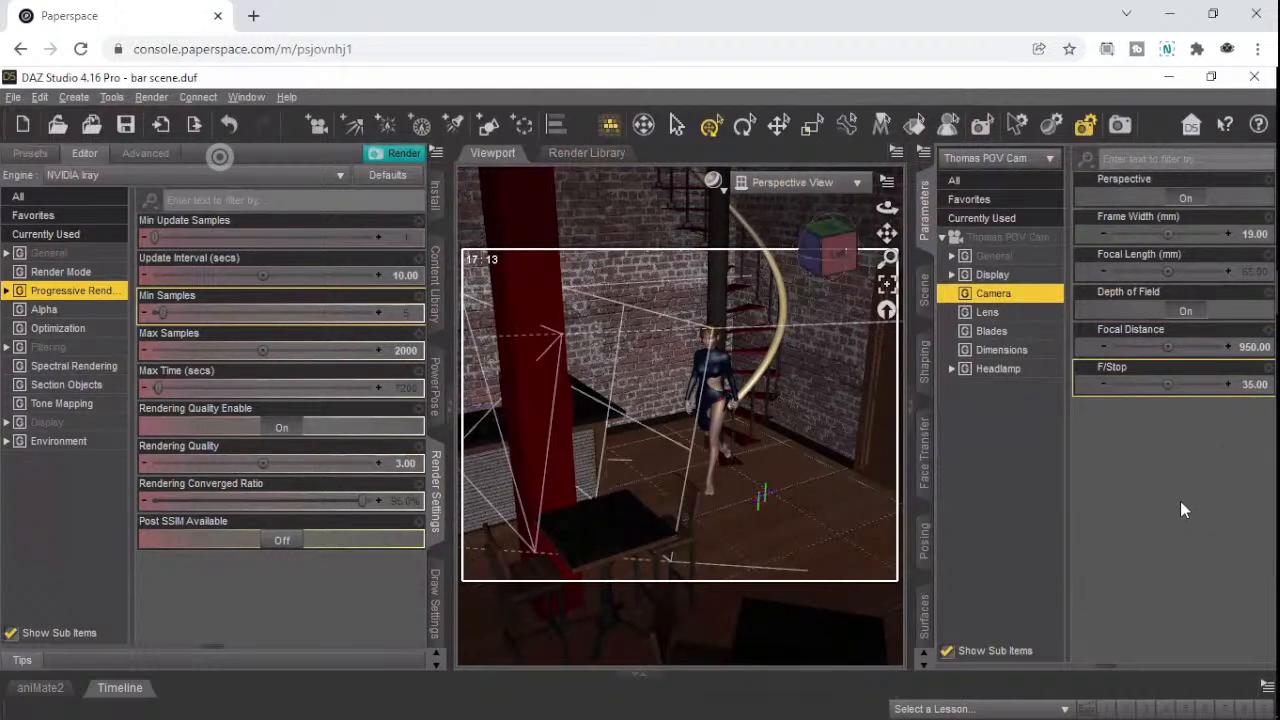
- Move the camera's focal planes farther away, trying a Focal Distance of 1200 and then 1300
{"action": "left_click", "coordinate": [1250, 347]}
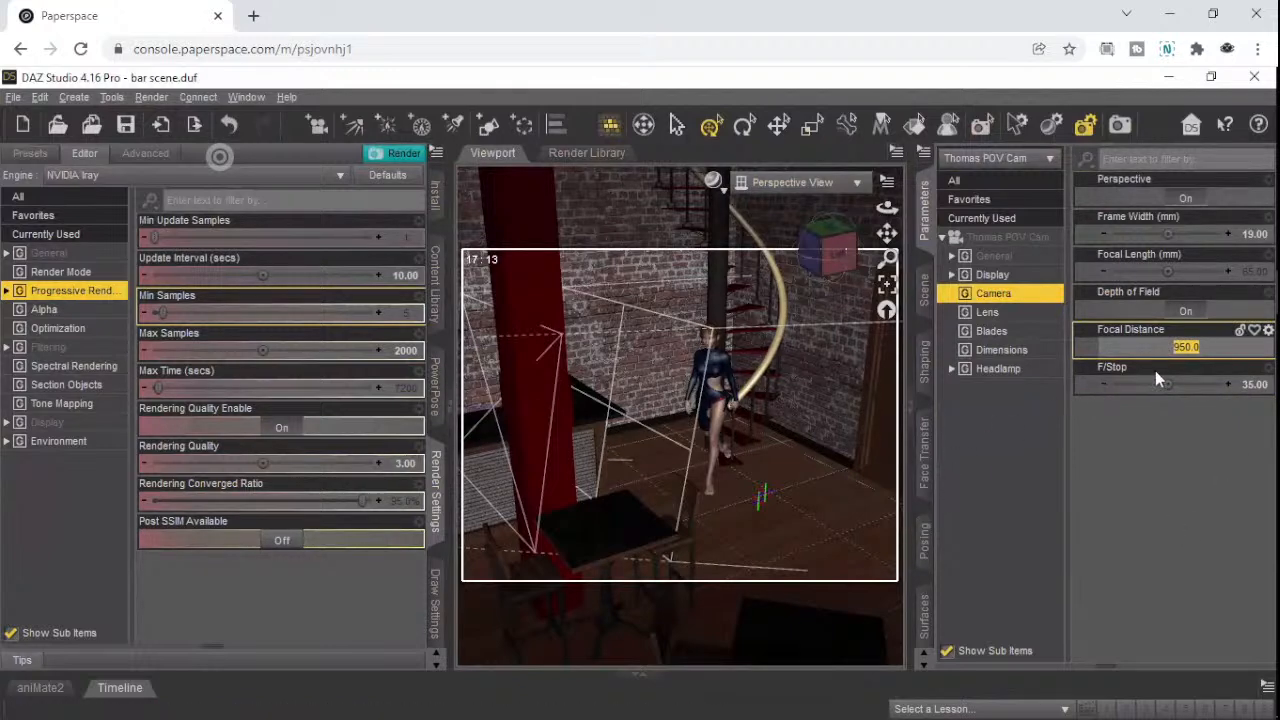
{"action": "mouse_move", "coordinate": [1216, 373]}
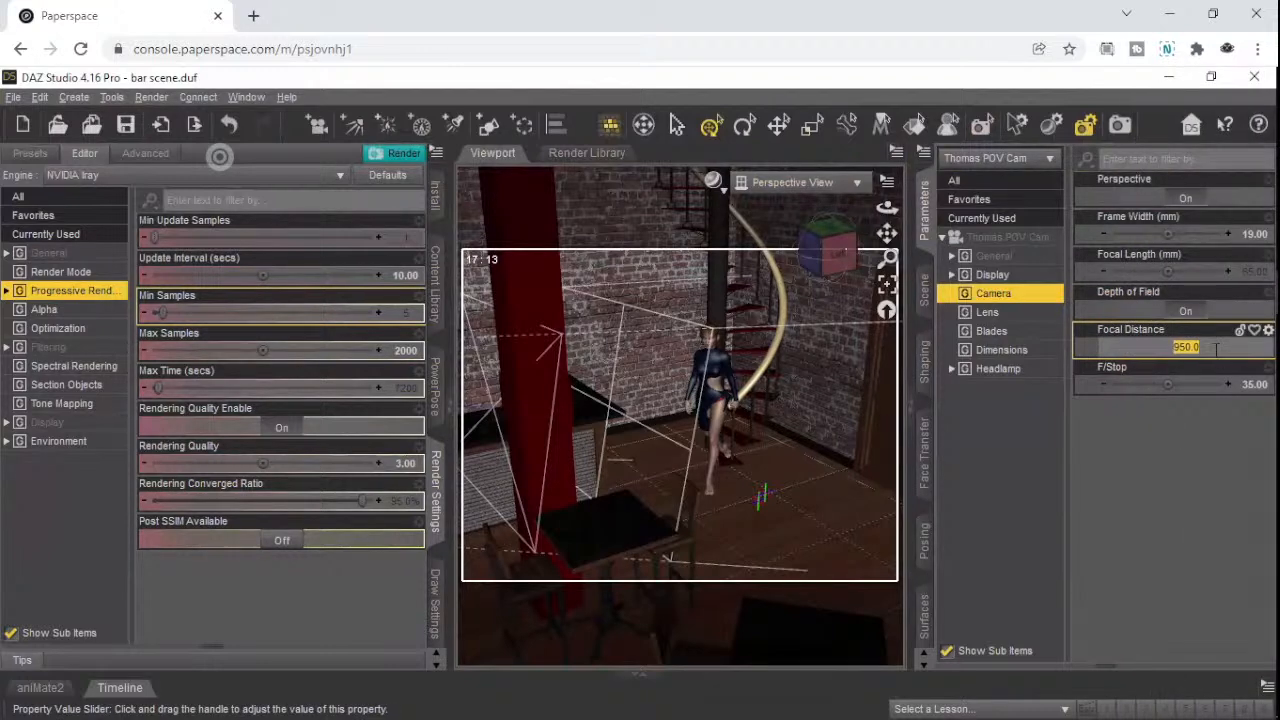
{"action": "type", "text": "1200"}
{"action": "key", "text": "Return"}
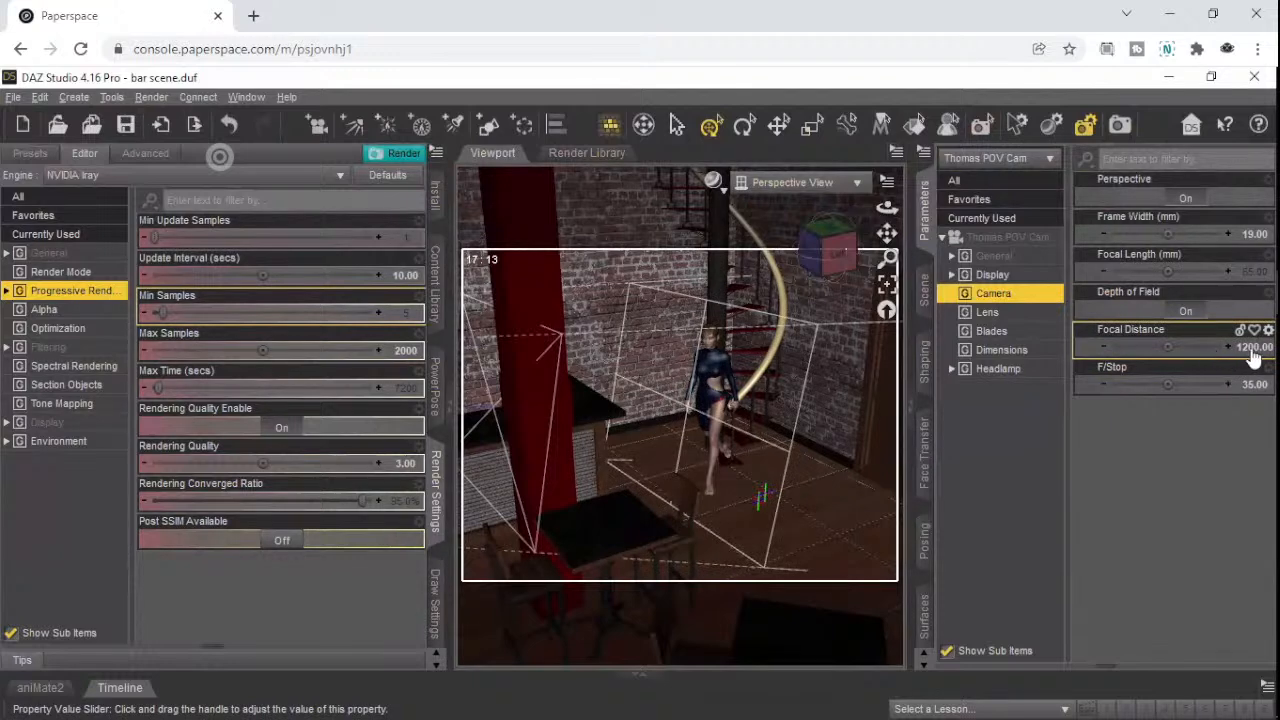
{"action": "left_click", "coordinate": [1252, 347]}
{"action": "type", "text": "1300"}
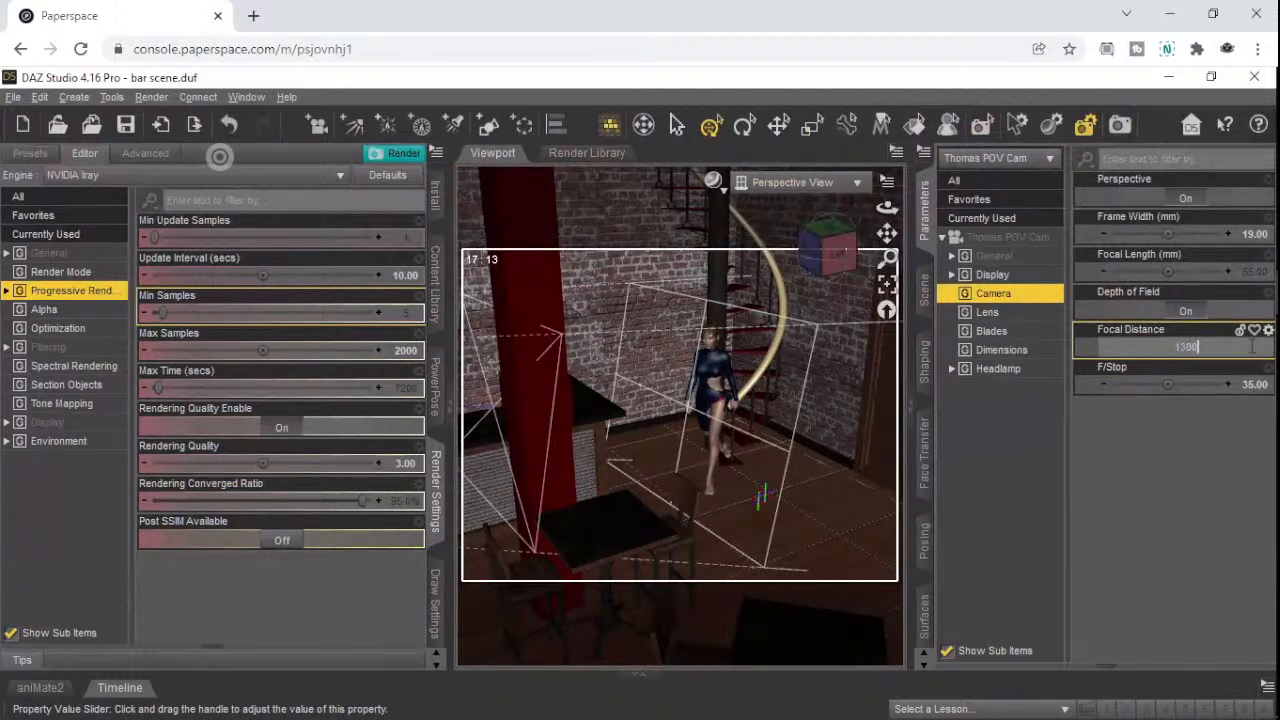
{"action": "key", "text": "Return"}
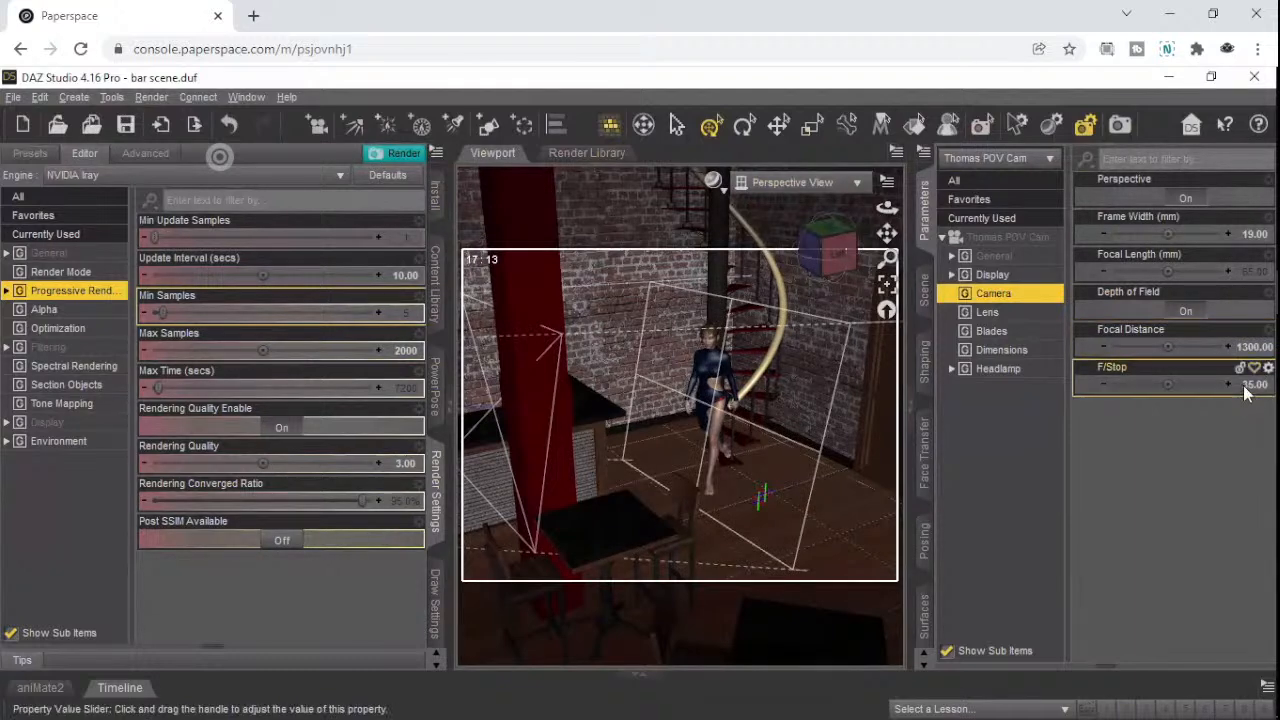
- Widen the in-focus zone with an F/Stop of 50 and extend the Focal Distance to 1500
{"action": "left_click", "coordinate": [1248, 385]}
{"action": "type", "text": "50"}
{"action": "key", "text": "Return"}
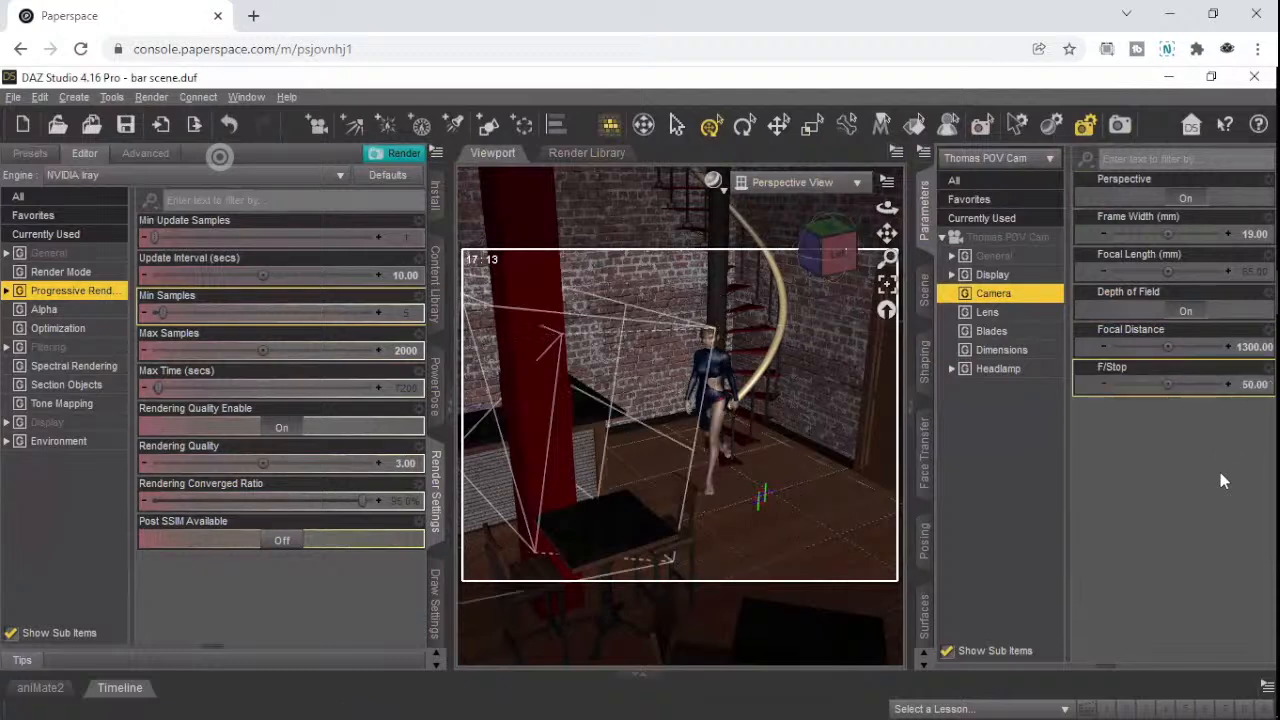
{"action": "left_click", "coordinate": [1248, 347]}
{"action": "type", "text": "1500"}
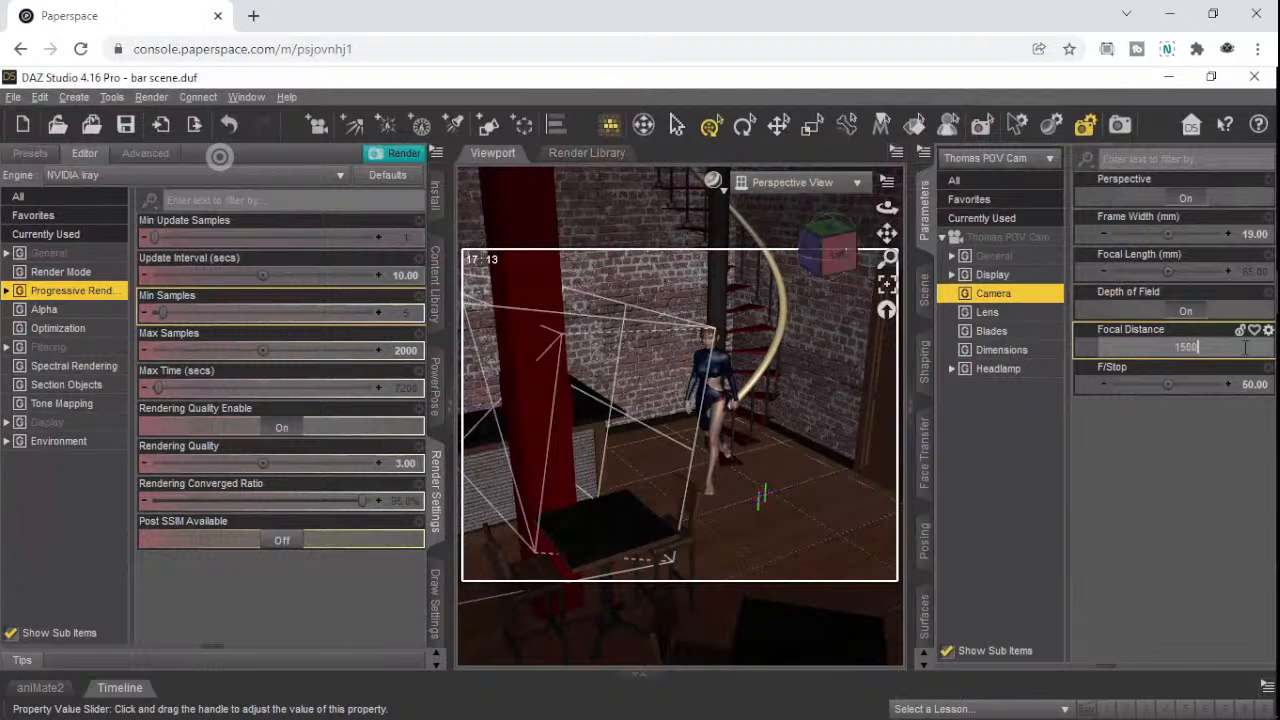
{"action": "key", "text": "Return"}
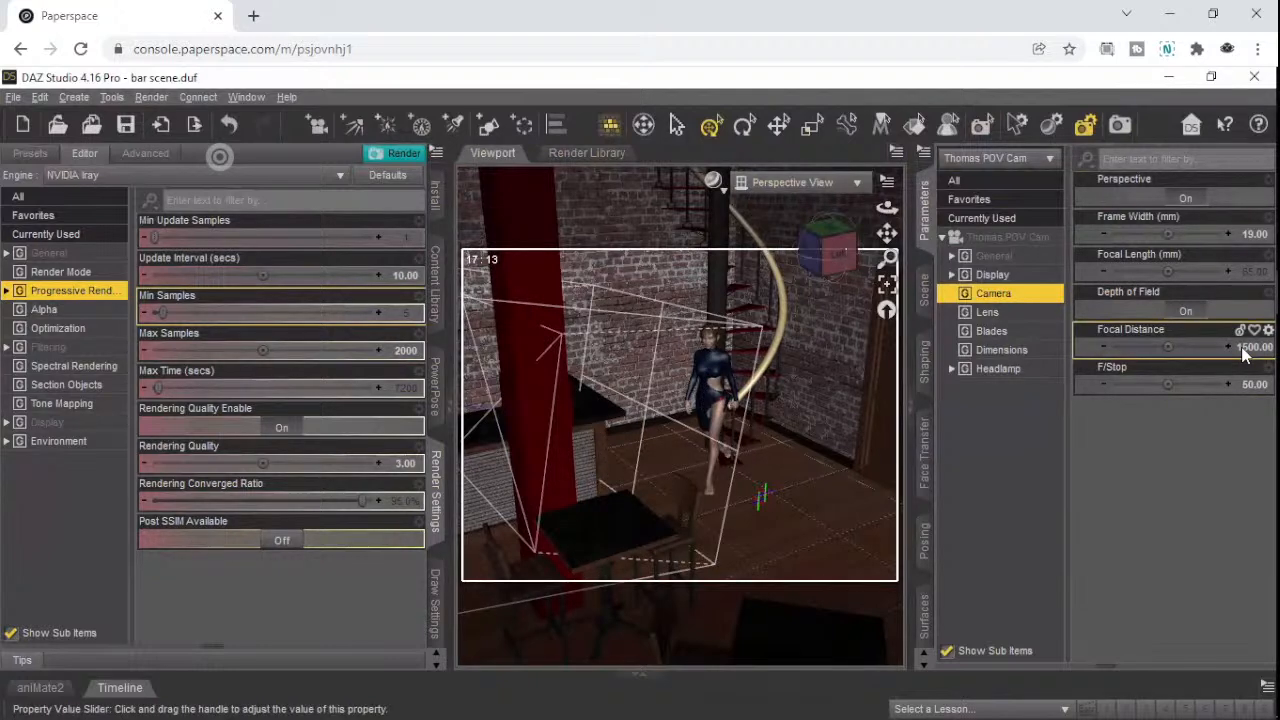
- Try a 55 mm Focal Length on the Thomas POV Cam, then set it to 85 mm
{"action": "left_click", "coordinate": [1250, 271]}
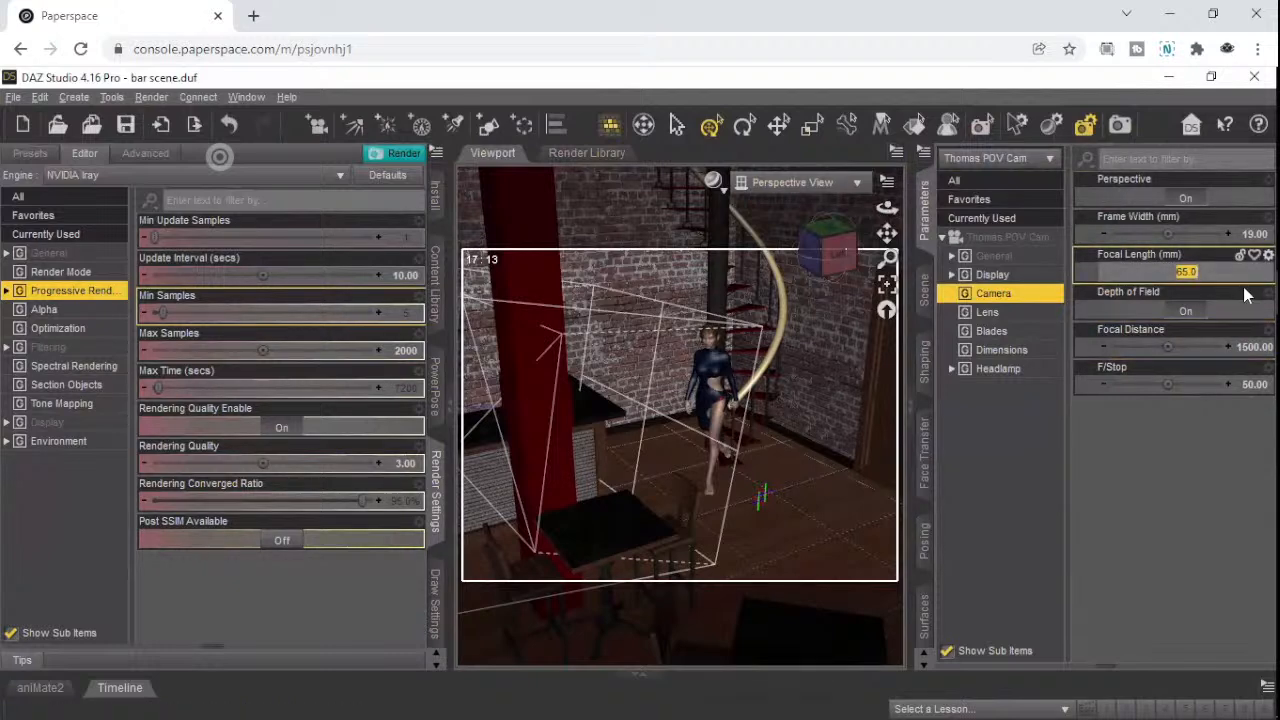
{"action": "type", "text": "55"}
{"action": "key", "text": "Return"}
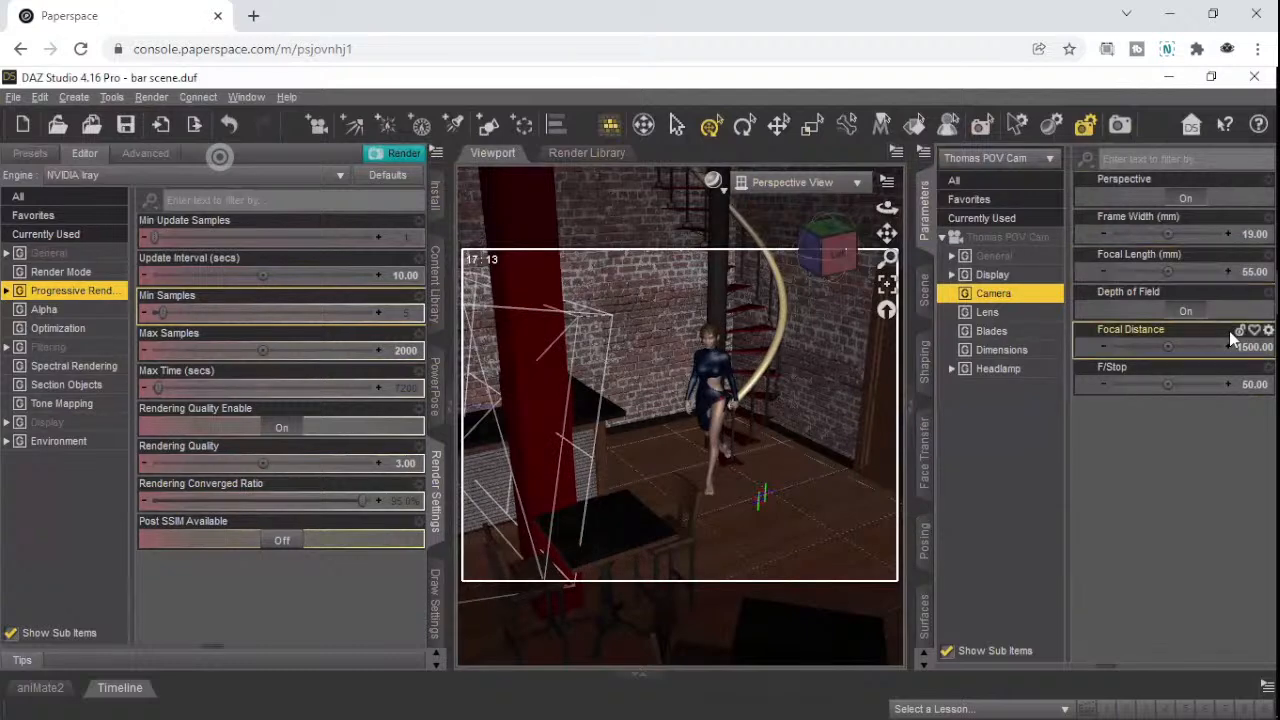
{"action": "left_click", "coordinate": [1247, 273]}
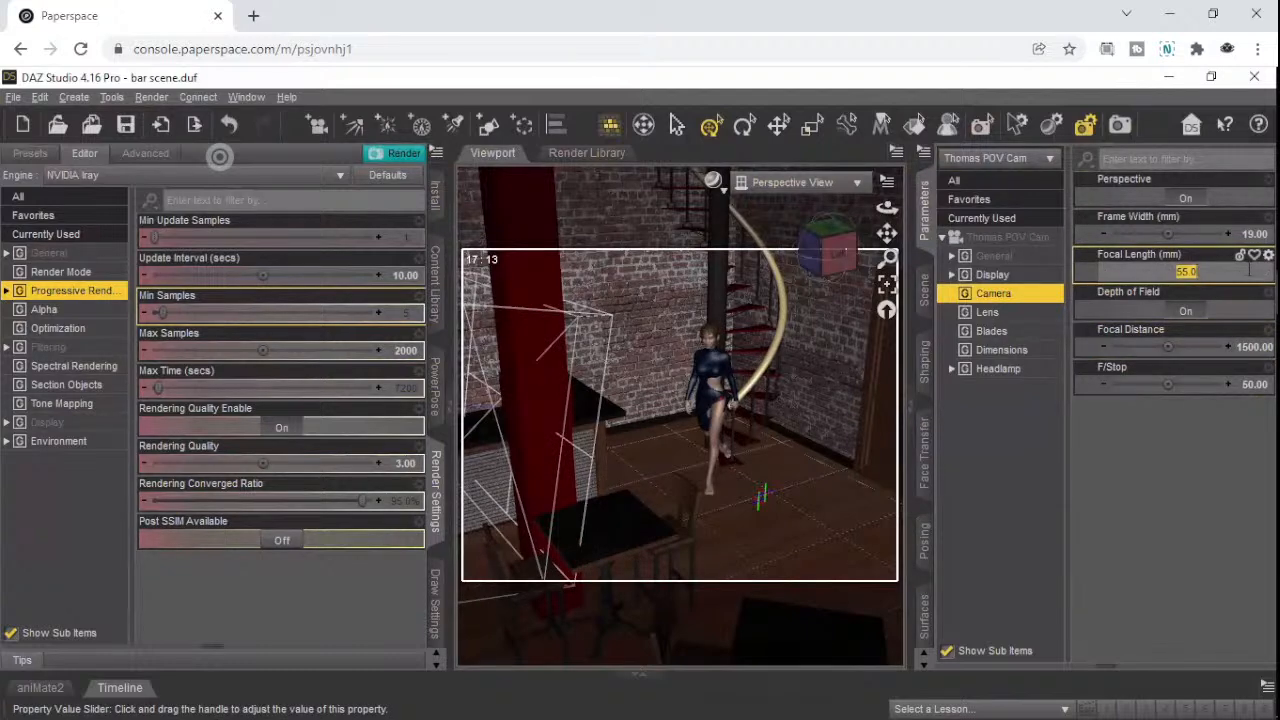
{"action": "type", "text": "35"}
{"action": "key", "text": "Return"}
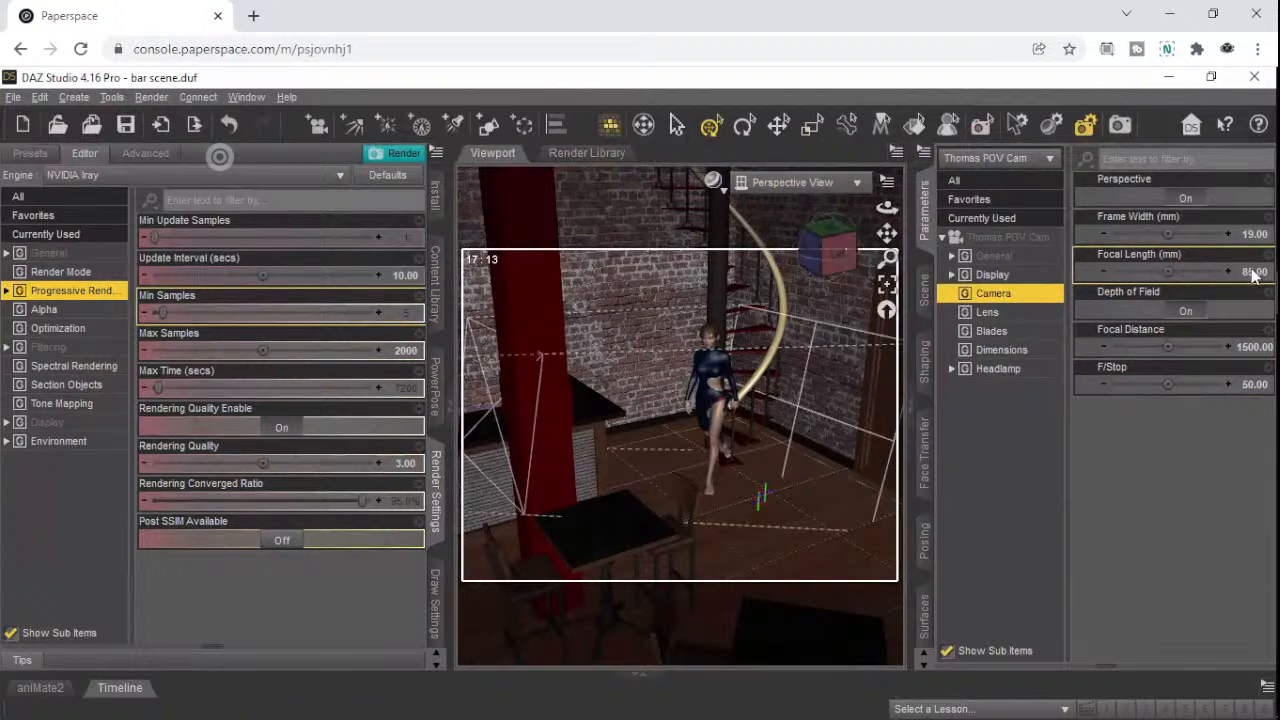
- Set the Thomas POV Cam's Focal Distance to 1300 to bring the focal planes around Clara
{"action": "left_click", "coordinate": [1244, 346]}
{"action": "type", "text": "150"}
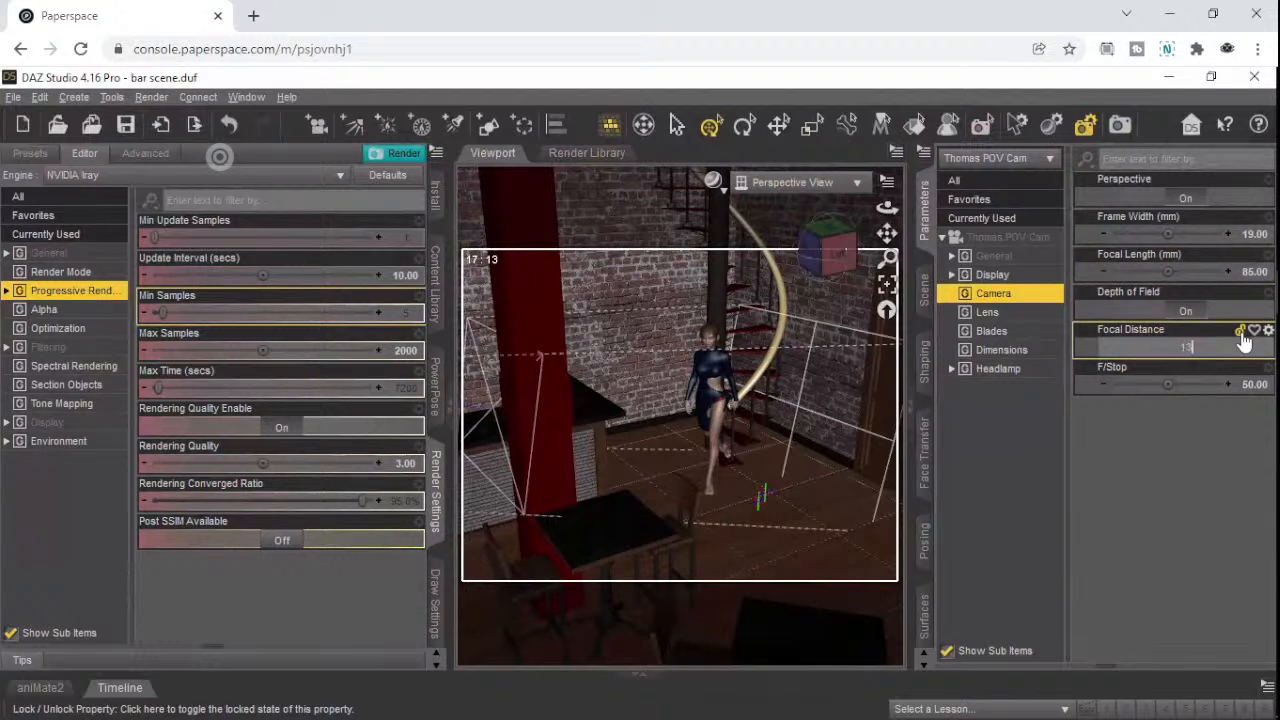
{"action": "key", "text": "Return"}
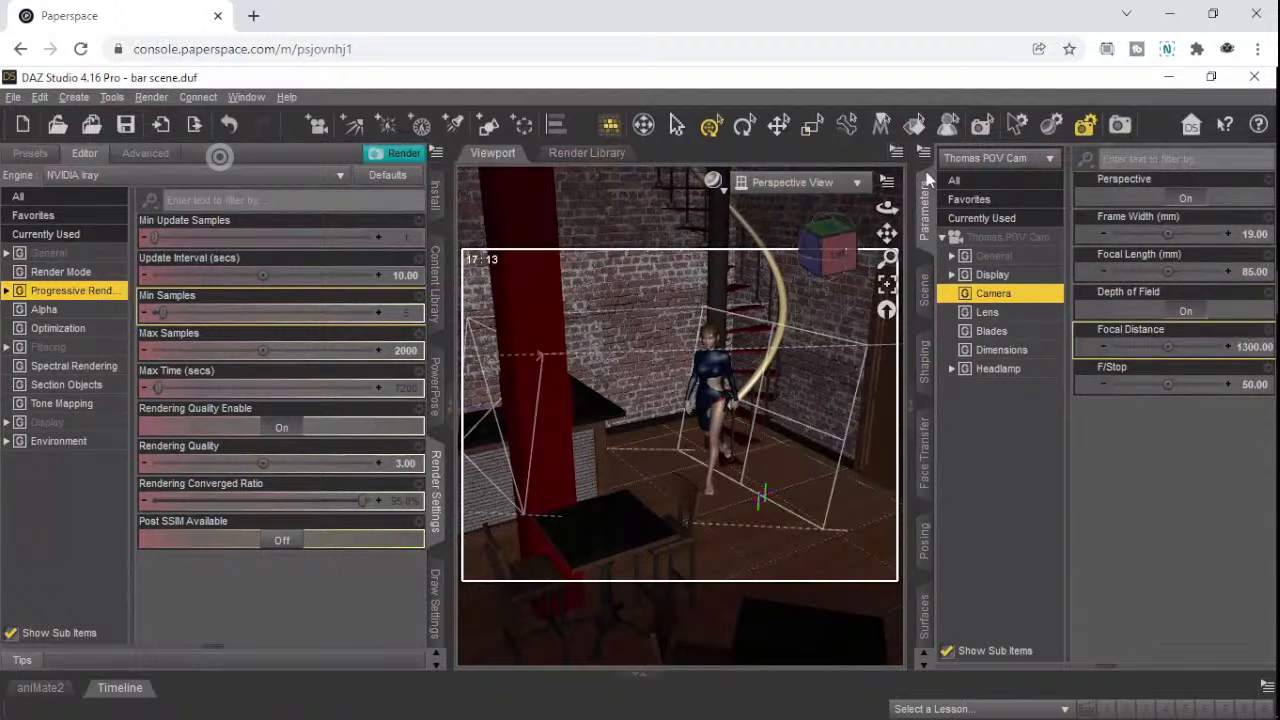
- Look through the Thomas POV Cam and preview the shot in NVIDIA Iray
{"action": "left_click", "coordinate": [716, 186]}
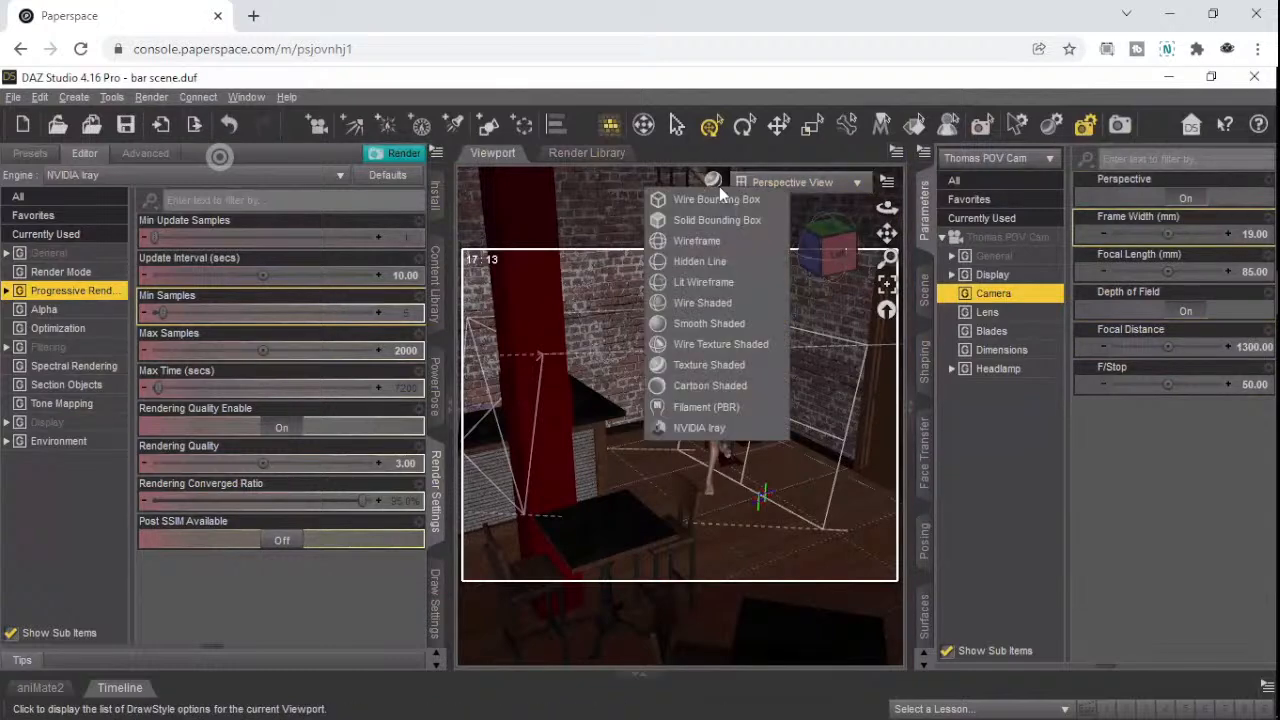
{"action": "left_click", "coordinate": [768, 186]}
{"action": "left_click", "coordinate": [766, 186]}
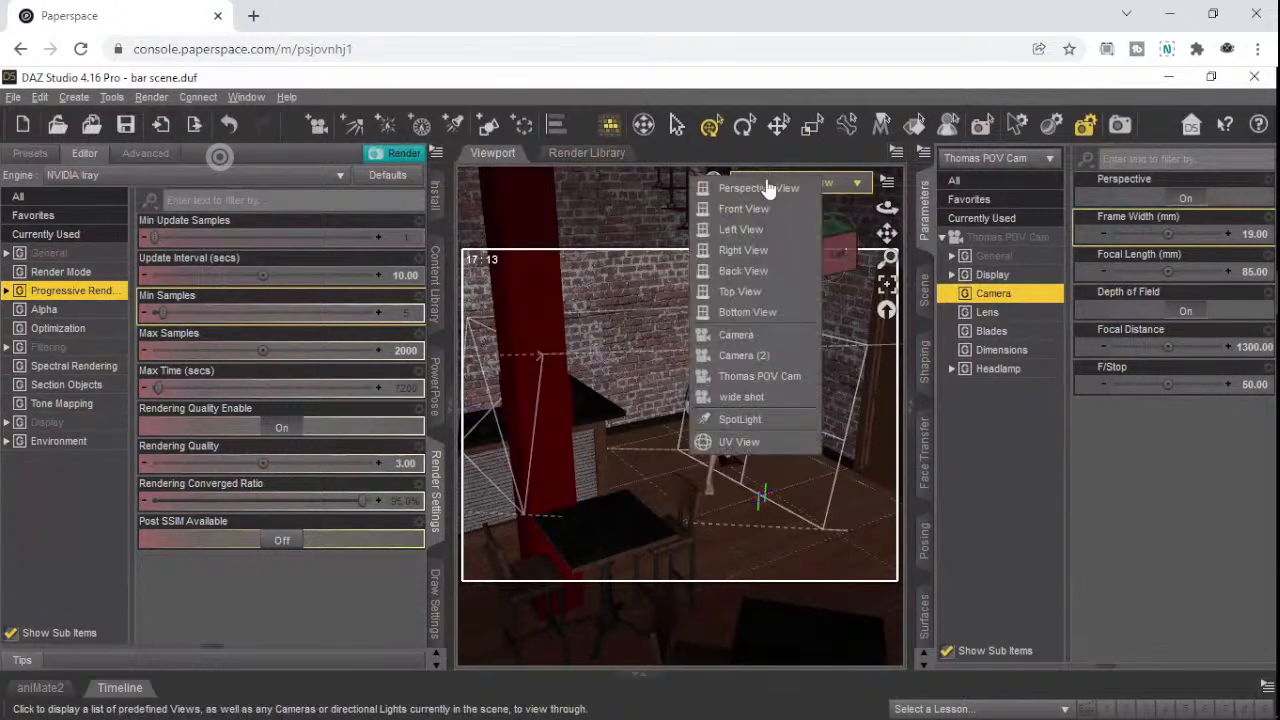
{"action": "left_click", "coordinate": [764, 379]}
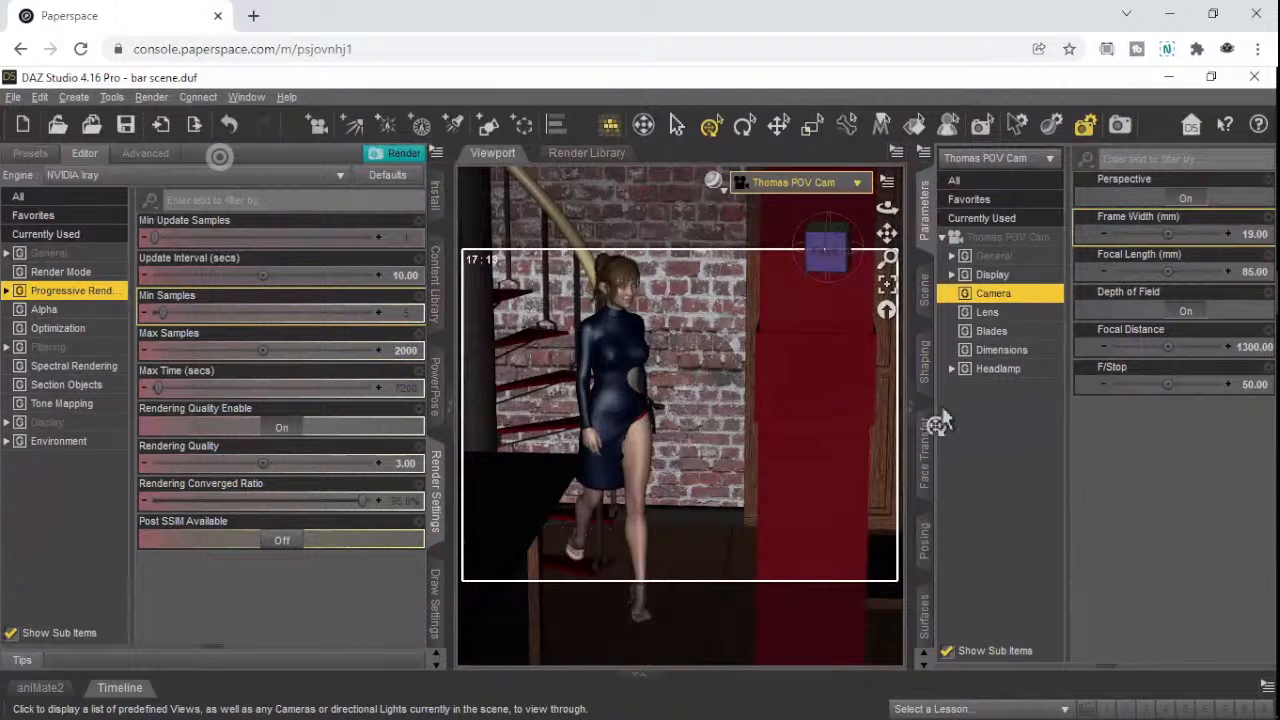
{"action": "left_click", "coordinate": [716, 186]}
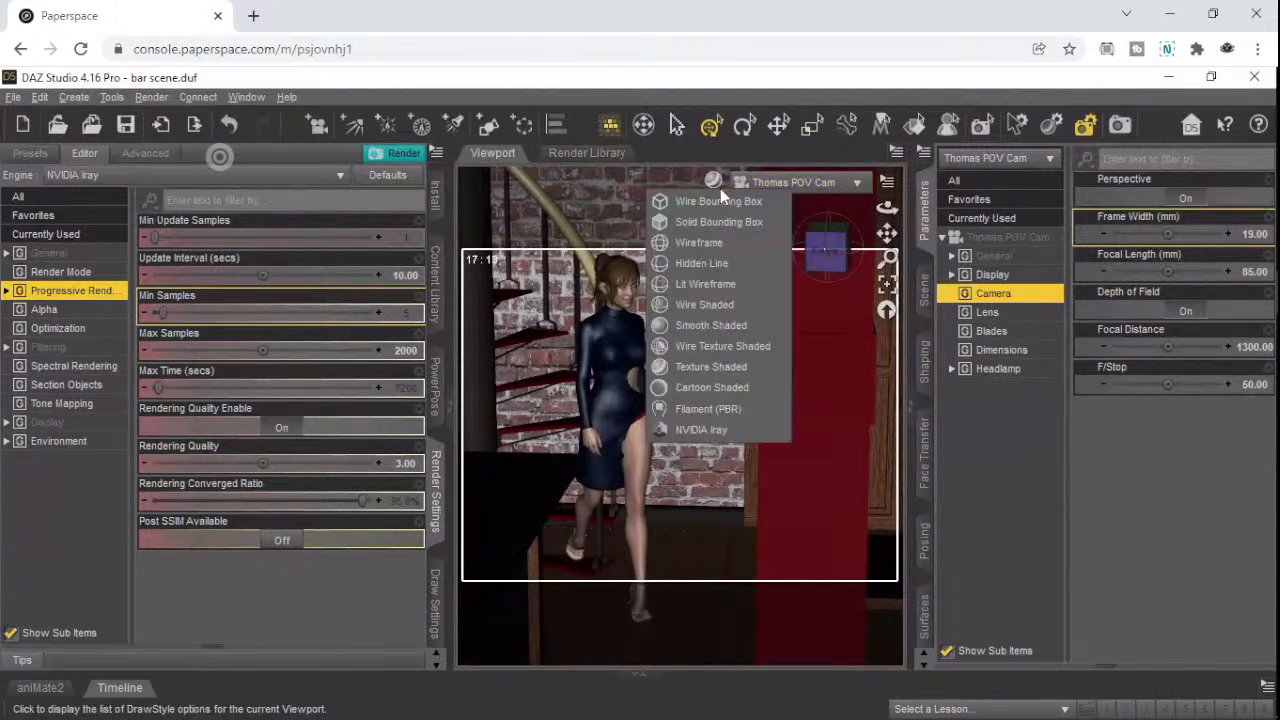
{"action": "left_click", "coordinate": [720, 430]}
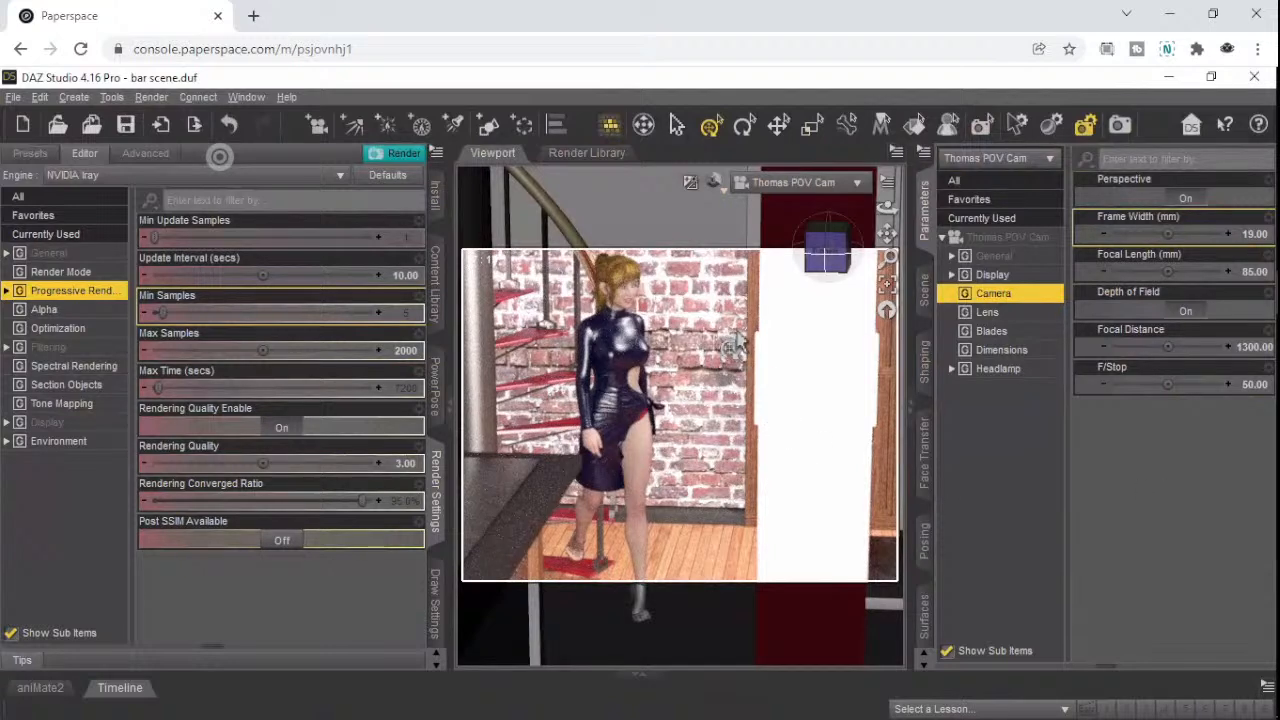
- Try a 22 mm Frame Width on the Thomas POV Cam, then widen it to 24 mm
{"action": "left_click", "coordinate": [1255, 235]}
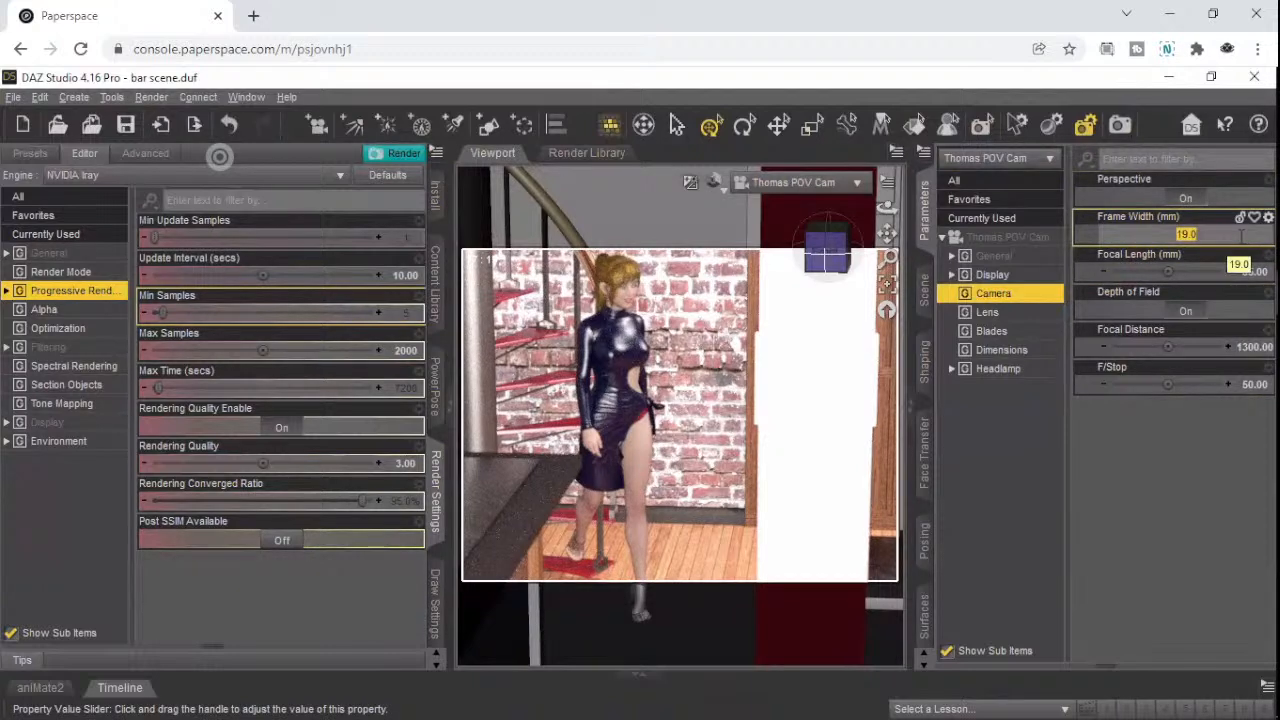
{"action": "key", "text": "Return"}
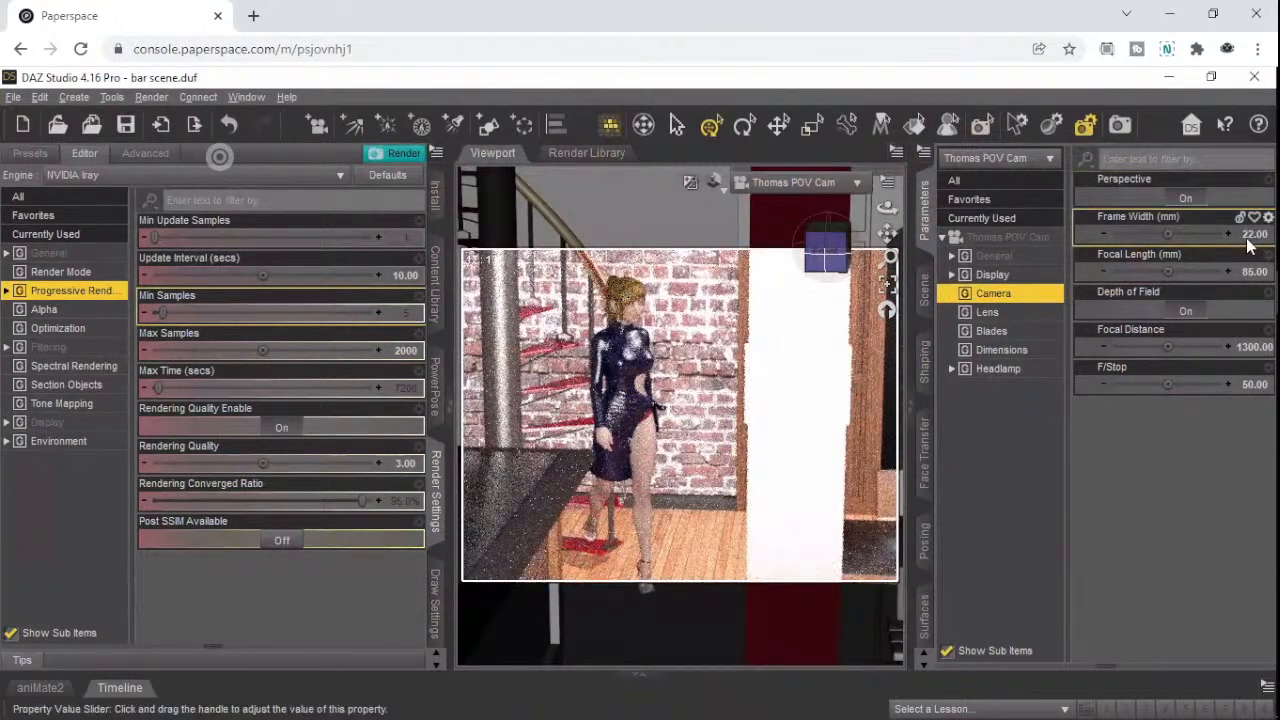
{"action": "left_click", "coordinate": [1247, 236]}
{"action": "type", "text": "24"}
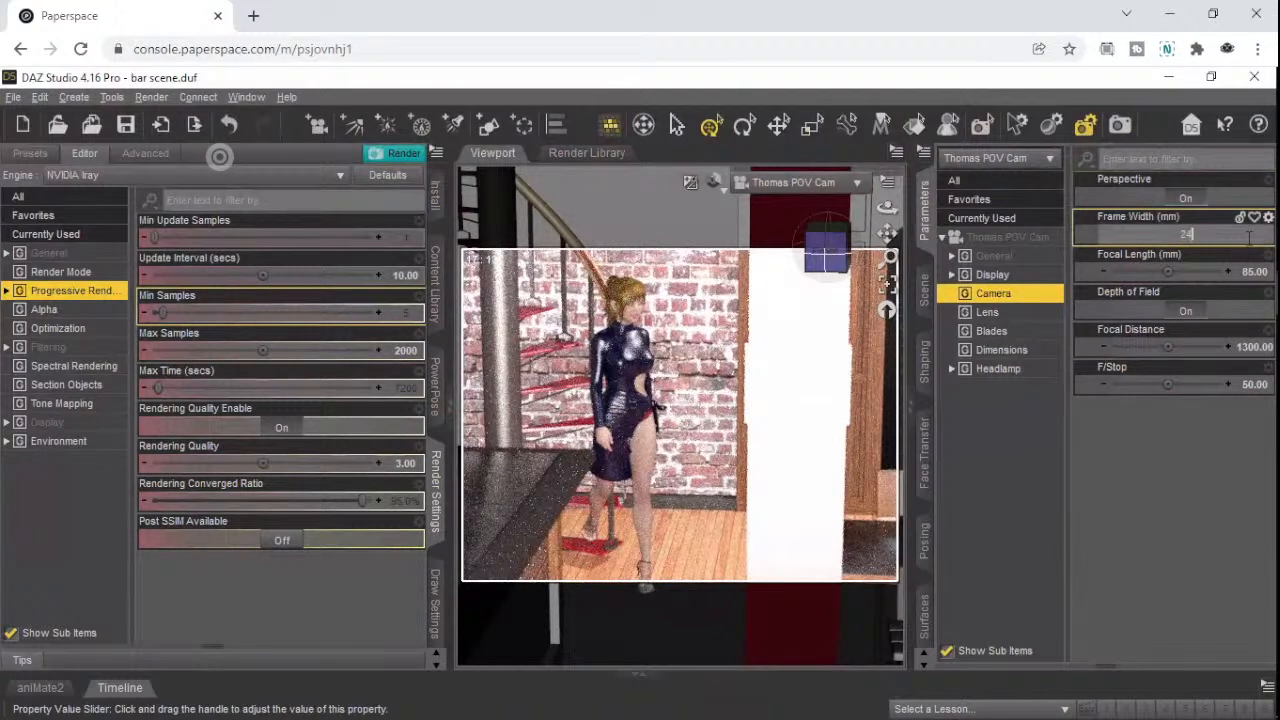
{"action": "key", "text": "Return"}
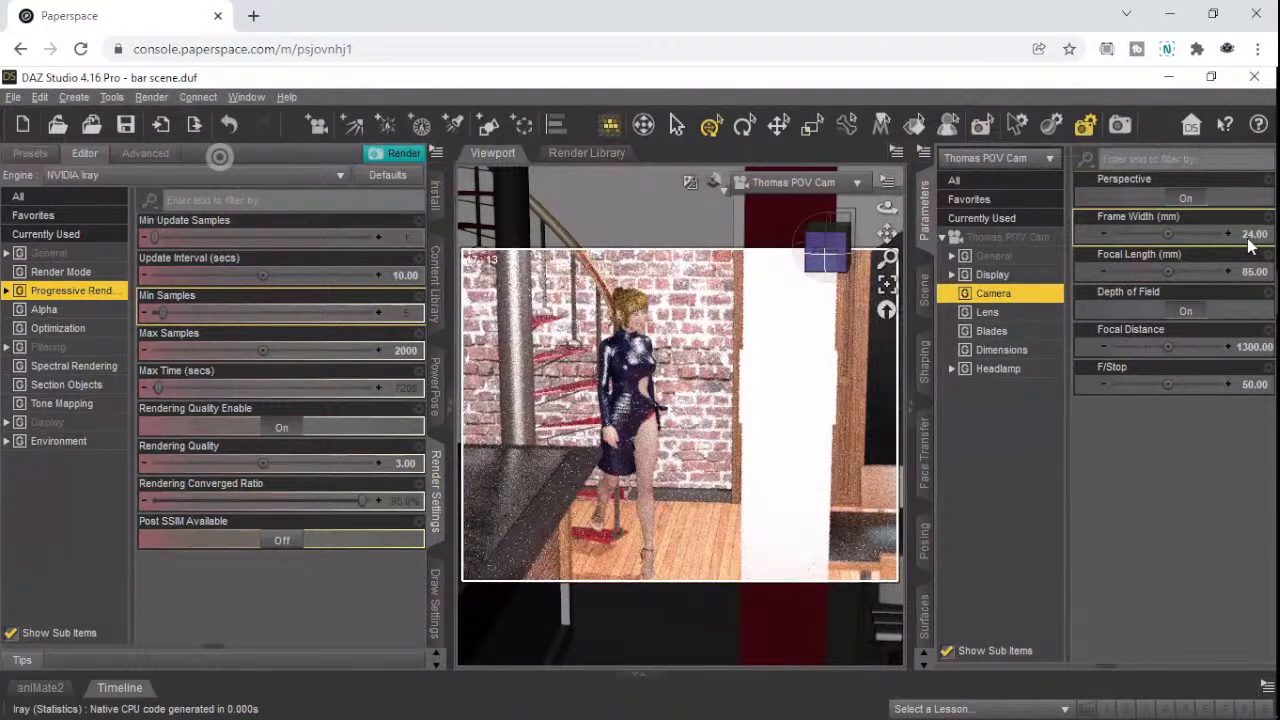
- Tidy the Scene hierarchy by collapsing Clara Full, and set PointLight (2)'s Luminous Flux to 15000000 lumens
{"action": "left_click", "coordinate": [943, 239]}
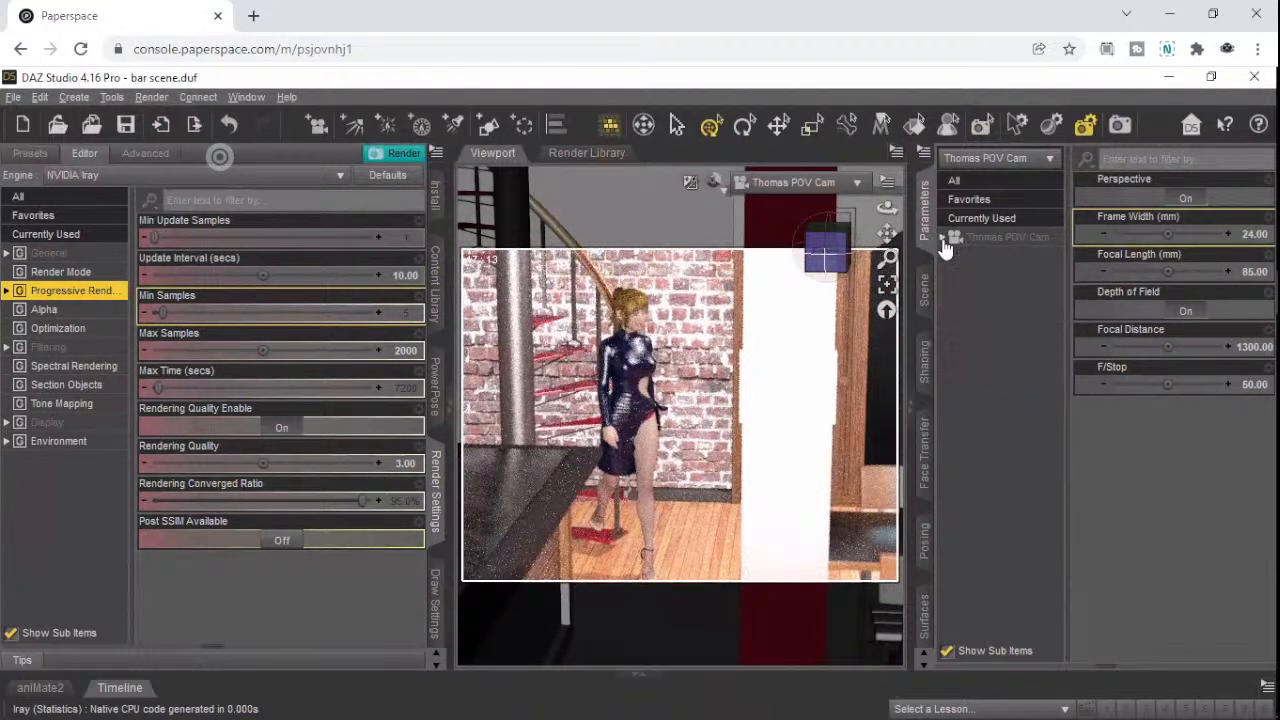
{"action": "left_click", "coordinate": [925, 292]}
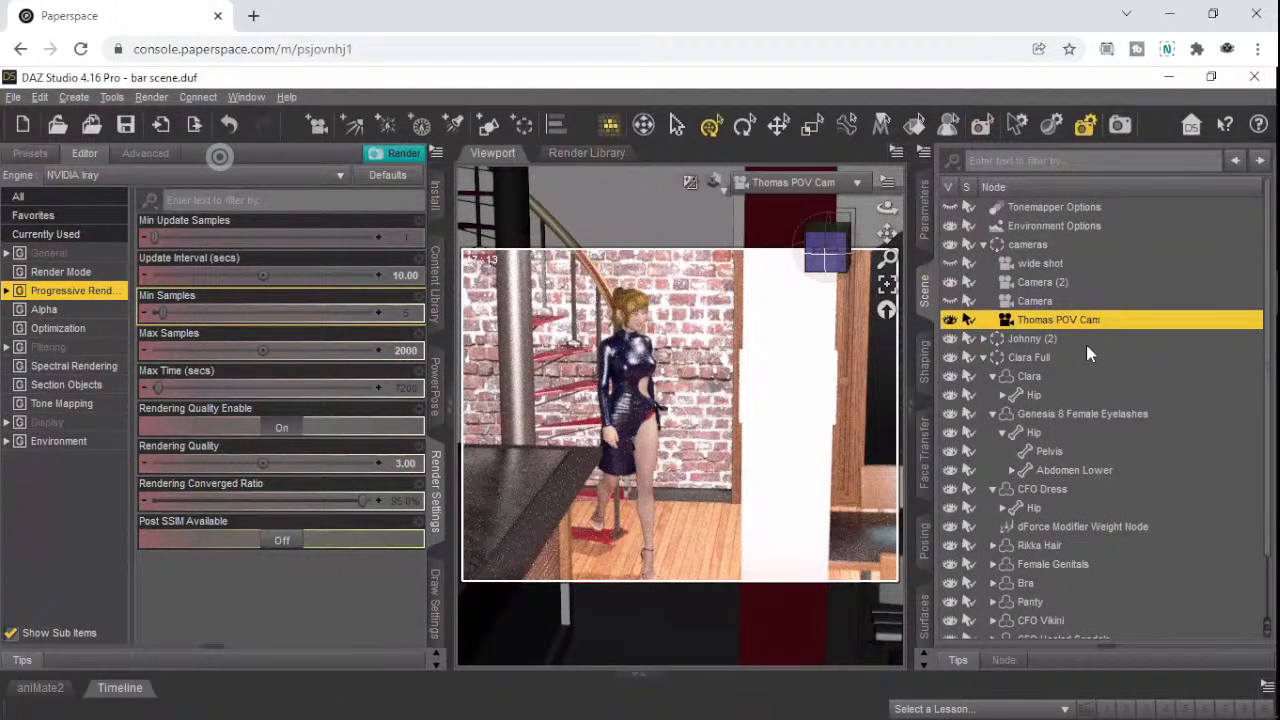
{"action": "left_click", "coordinate": [984, 357]}
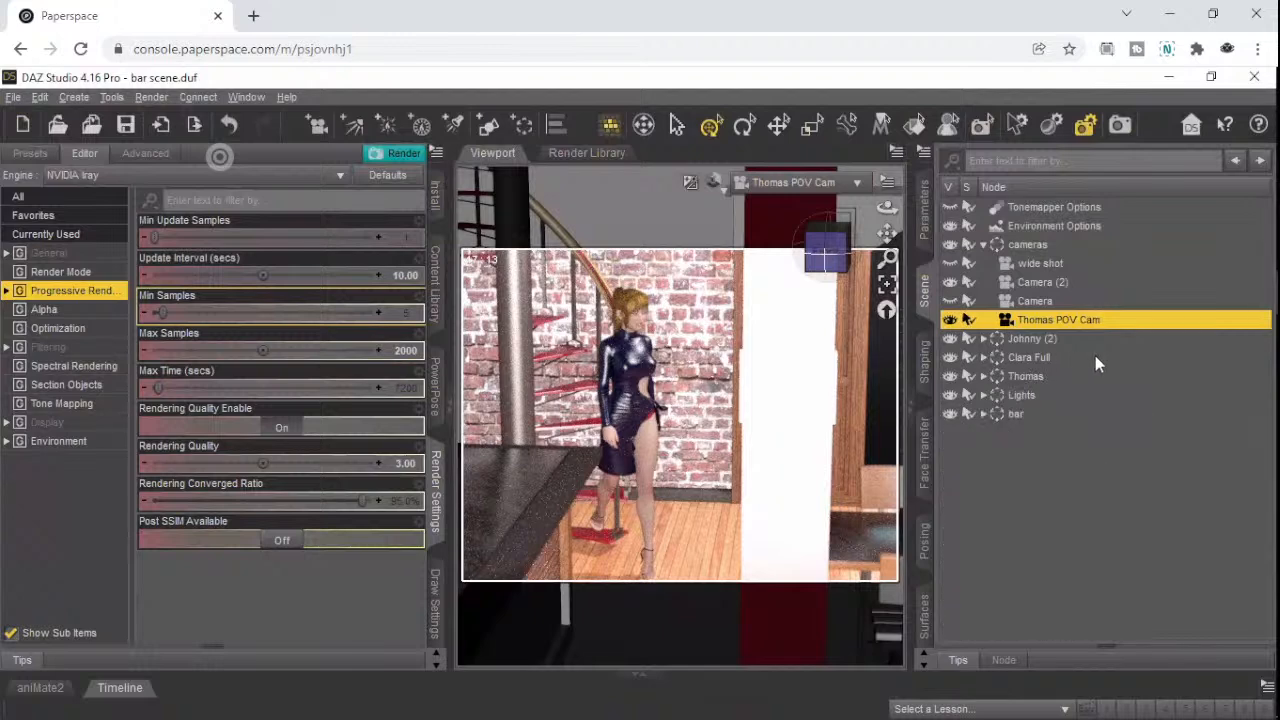
{"action": "left_click", "coordinate": [983, 395]}
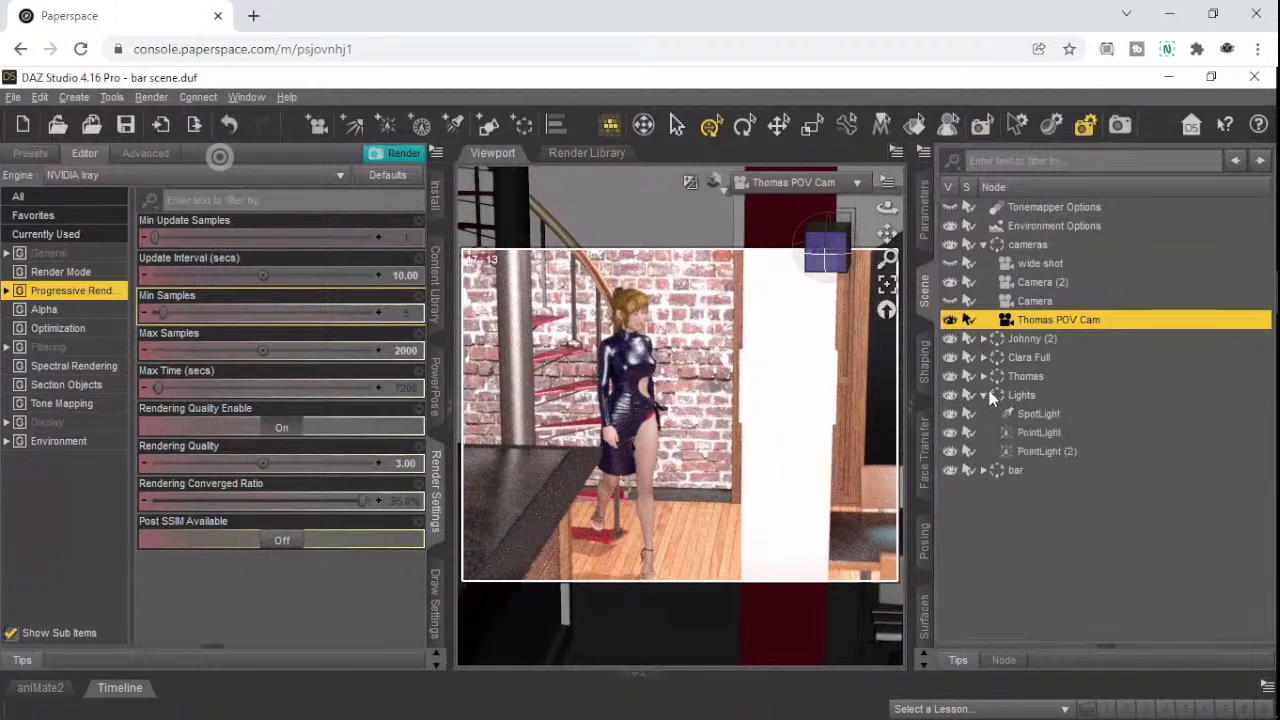
{"action": "left_click", "coordinate": [1057, 451]}
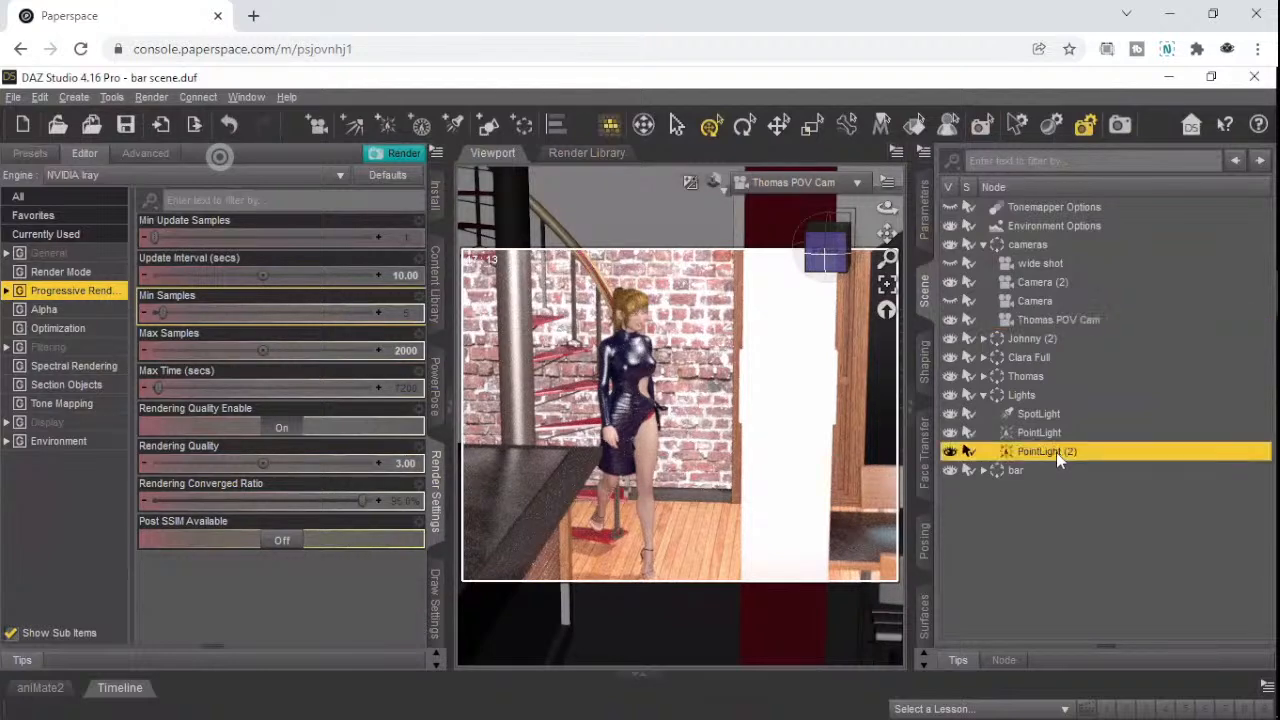
{"action": "left_click", "coordinate": [926, 238]}
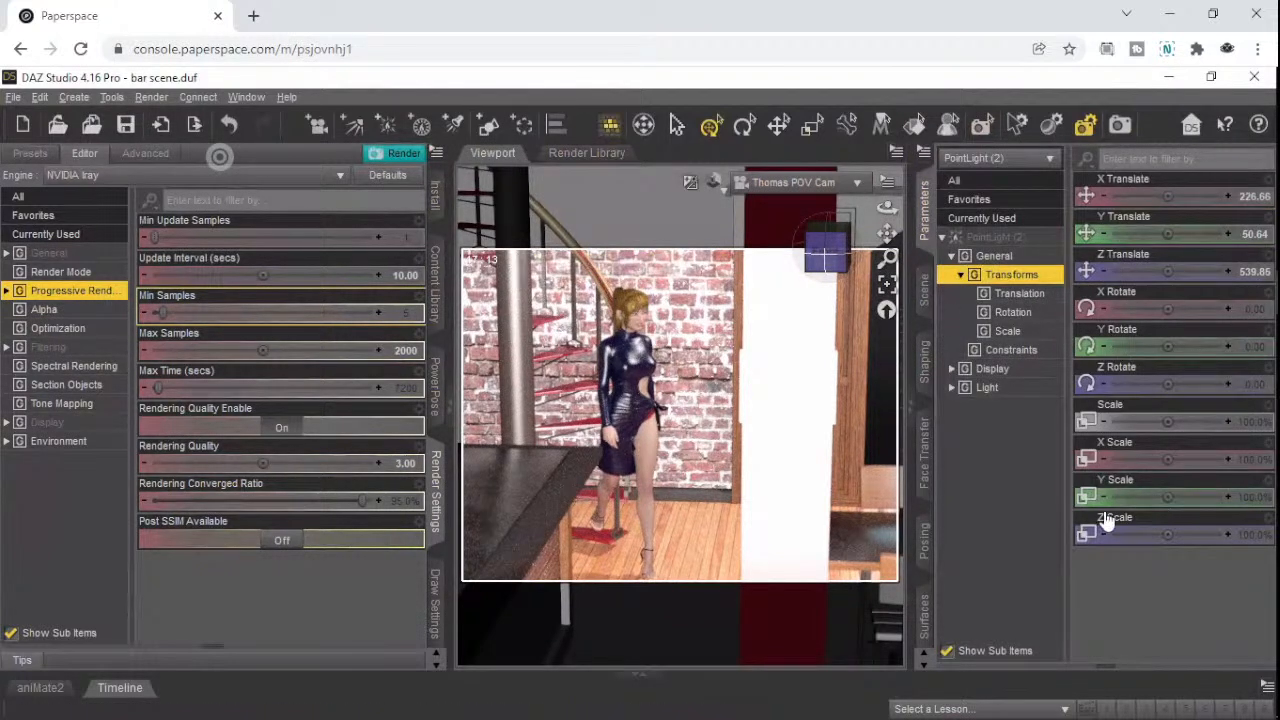
{"action": "left_click", "coordinate": [1024, 387]}
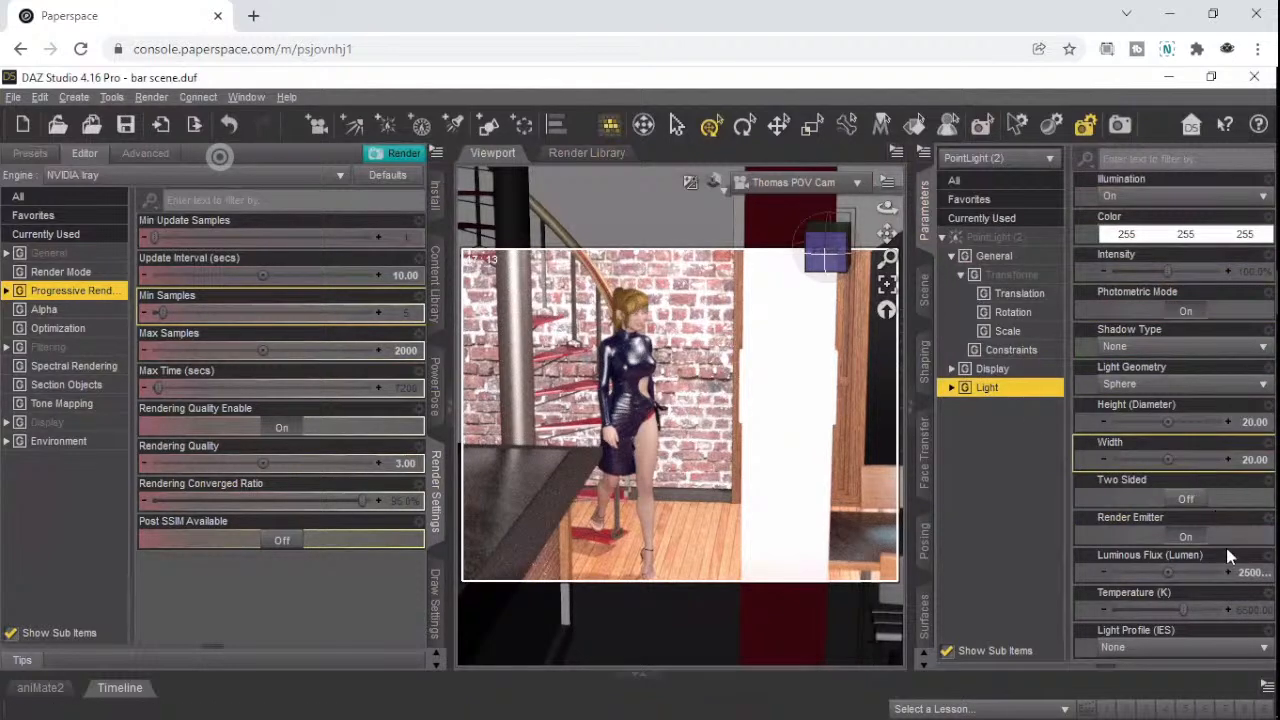
{"action": "left_click", "coordinate": [1252, 572]}
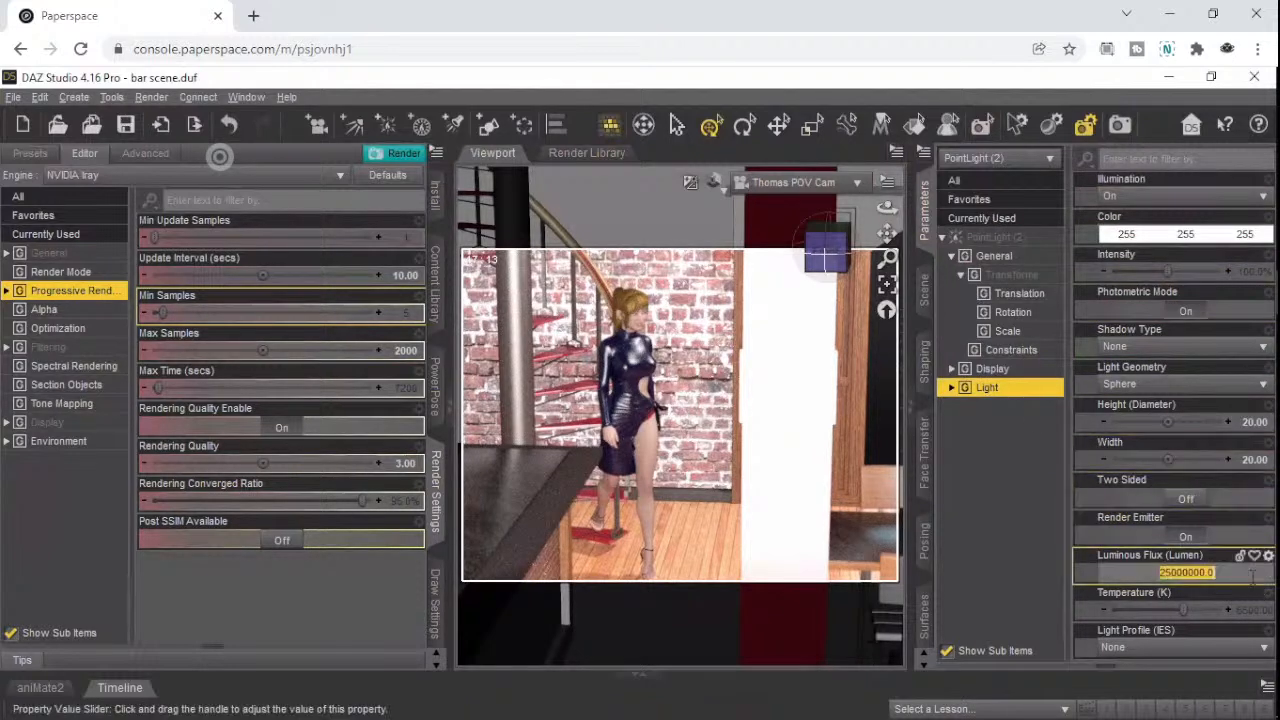
{"action": "left_click", "coordinate": [1166, 573]}
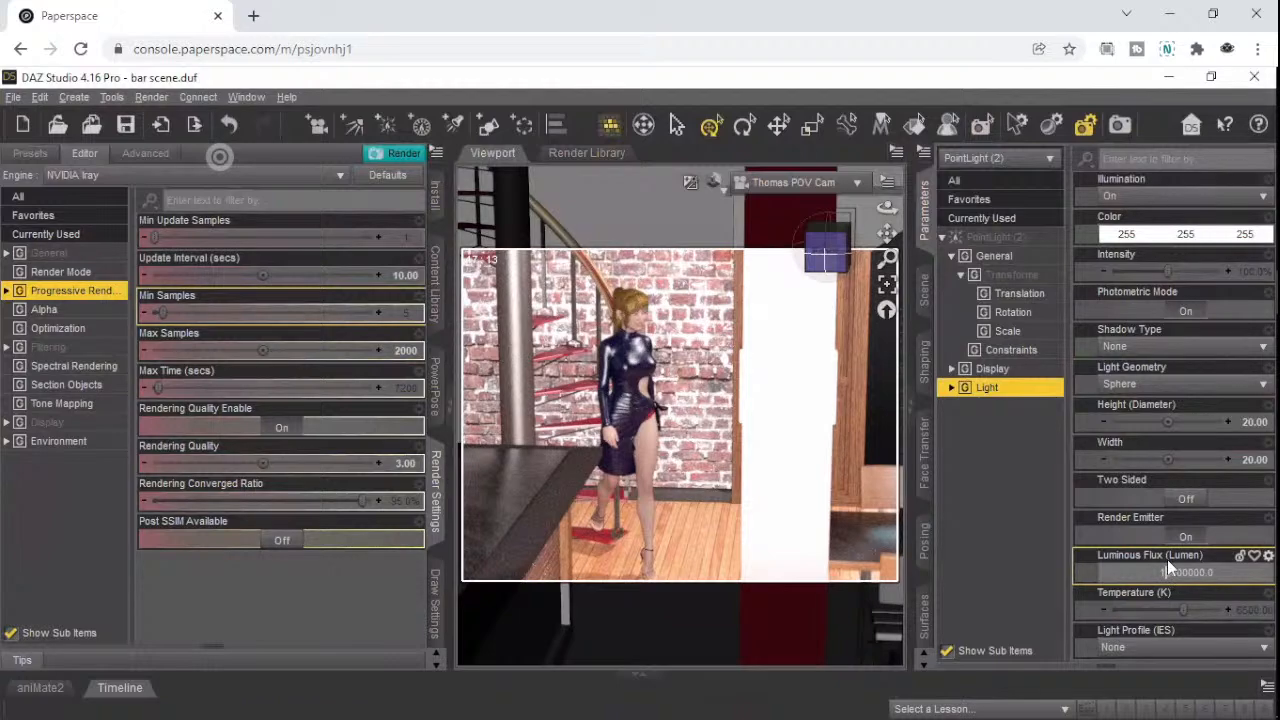
{"action": "key", "text": "Return"}
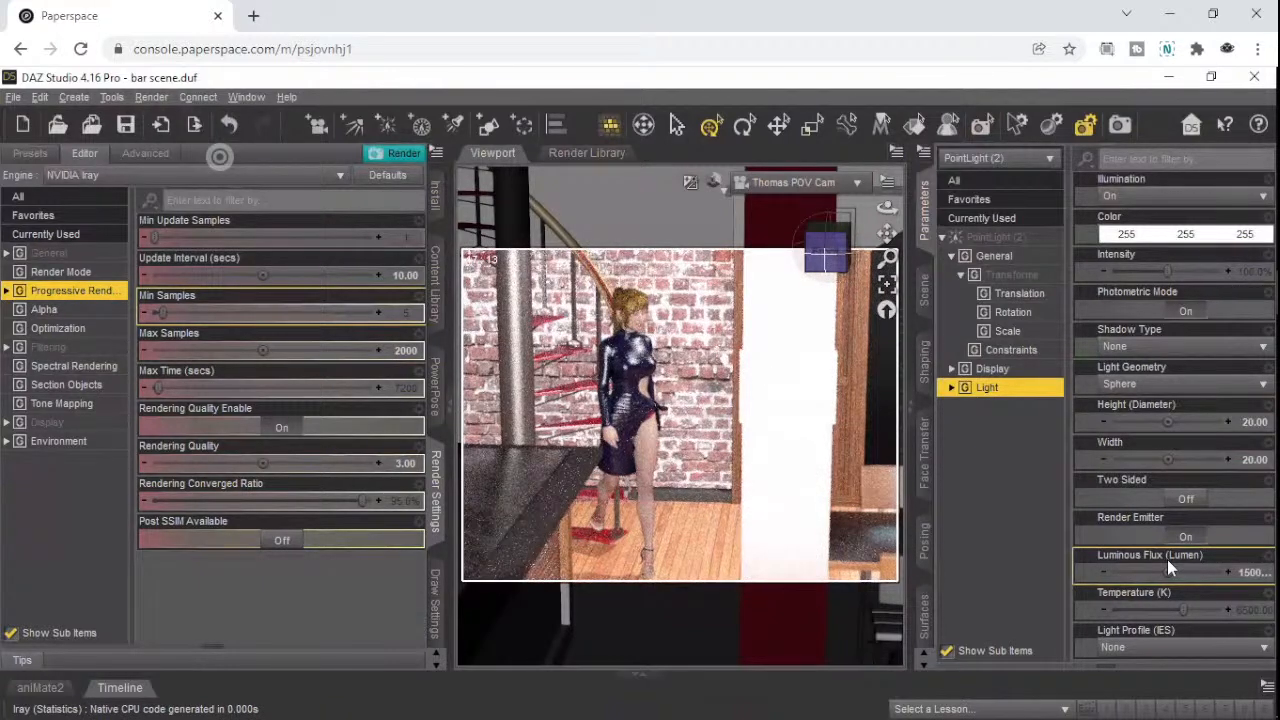
- Try a dimmer Luminous Flux of 5000000 lumens on PointLight (2)
{"action": "left_click", "coordinate": [1256, 574]}
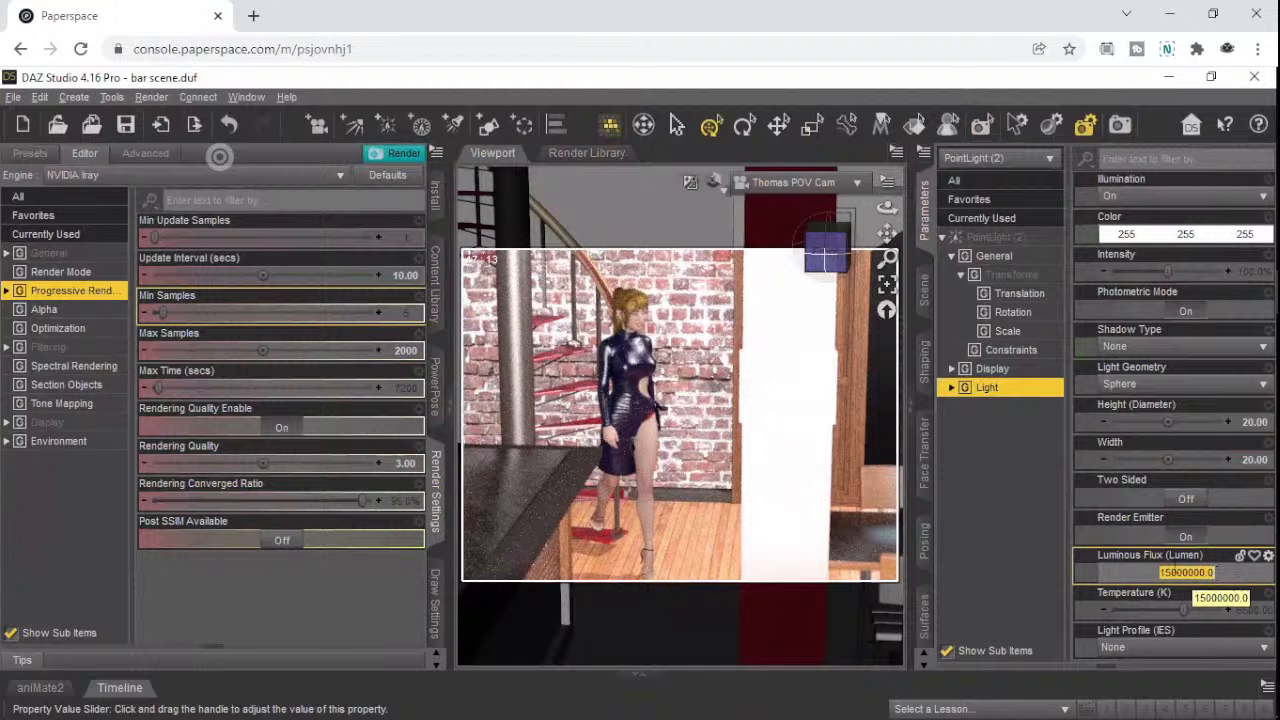
{"action": "left_click", "coordinate": [1165, 572]}
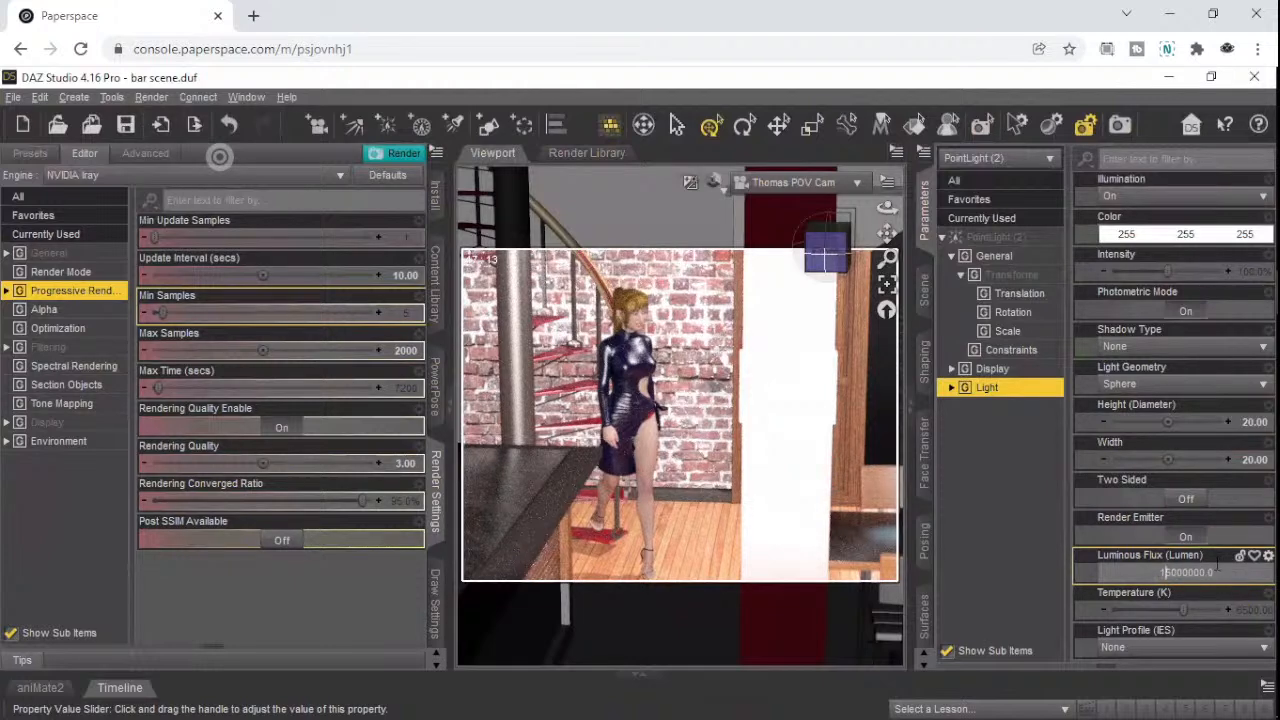
{"action": "key", "text": "BackSpace"}
{"action": "key", "text": "Return"}
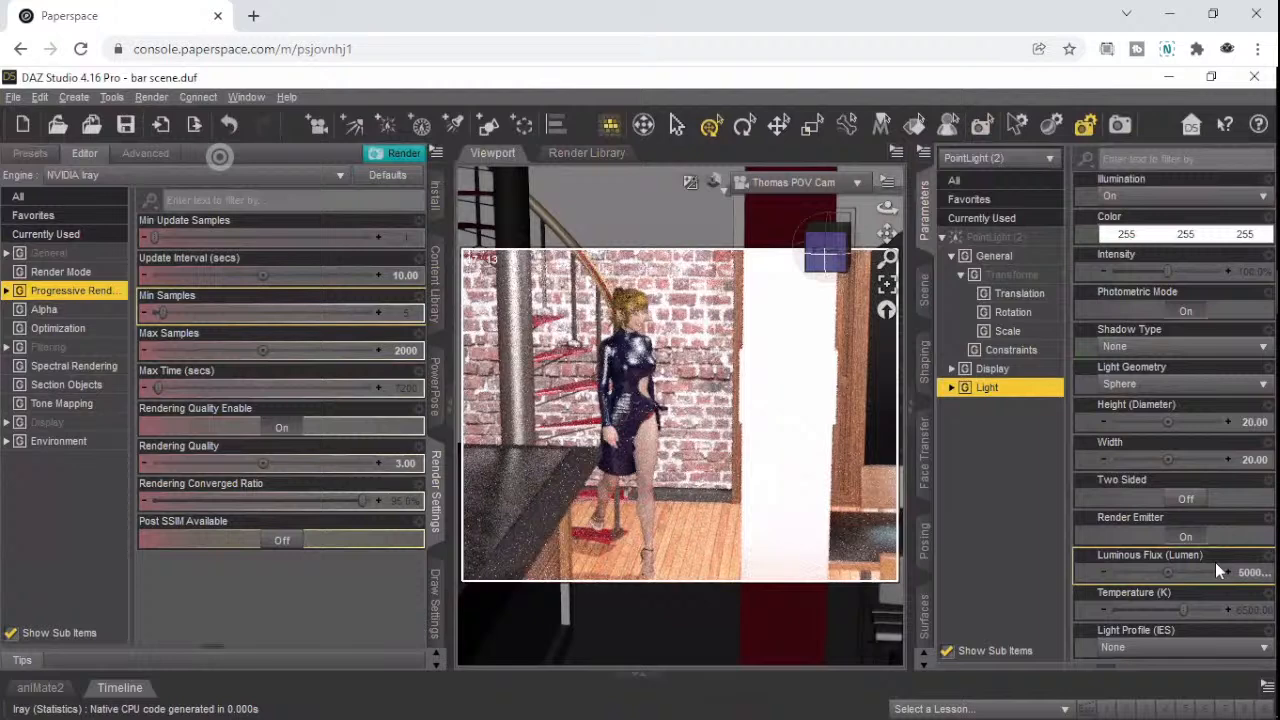
- Reduce the Luminous Flux of the first PointLight to 5000100 lumens
{"action": "left_click", "coordinate": [1015, 170]}
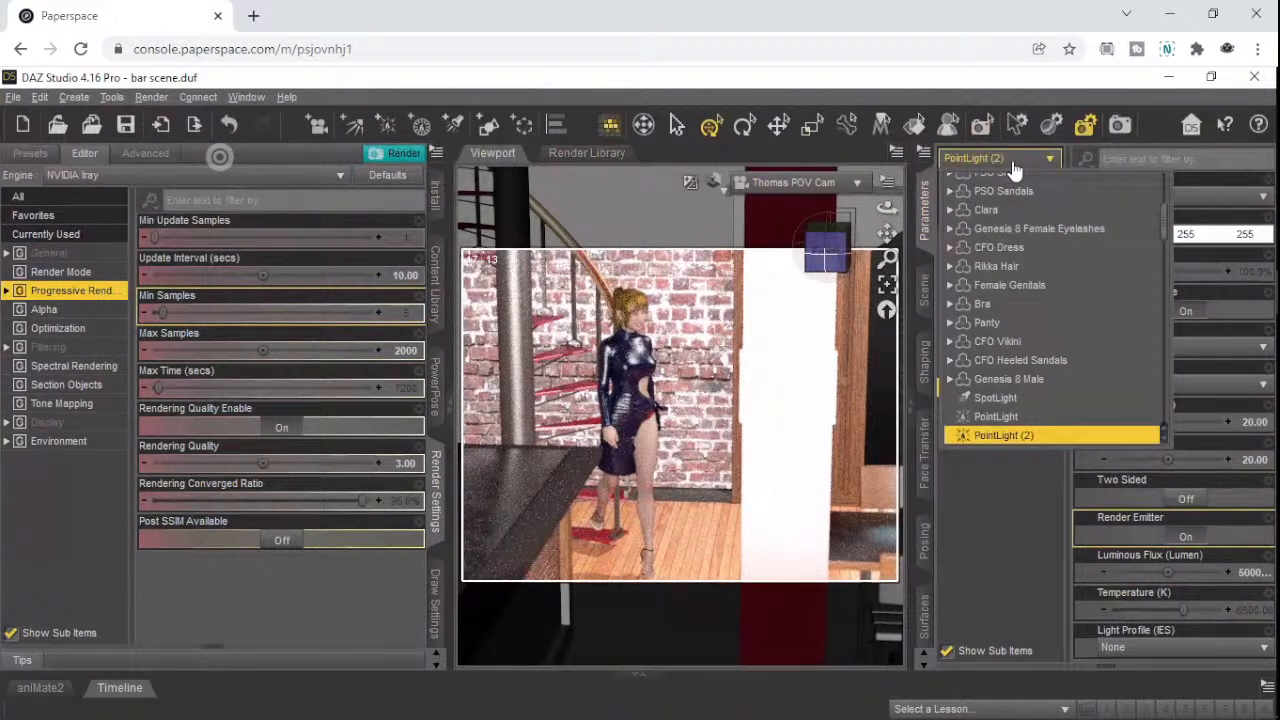
{"action": "left_click", "coordinate": [1012, 418]}
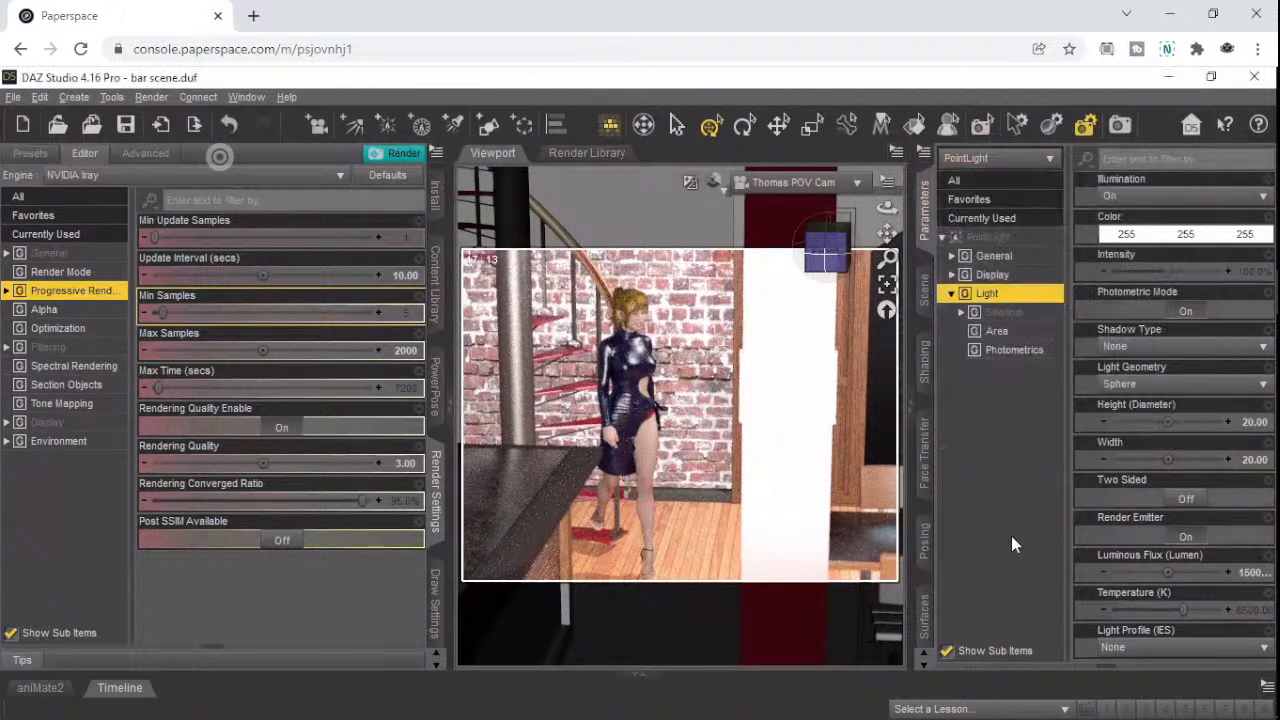
{"action": "left_click", "coordinate": [1245, 574]}
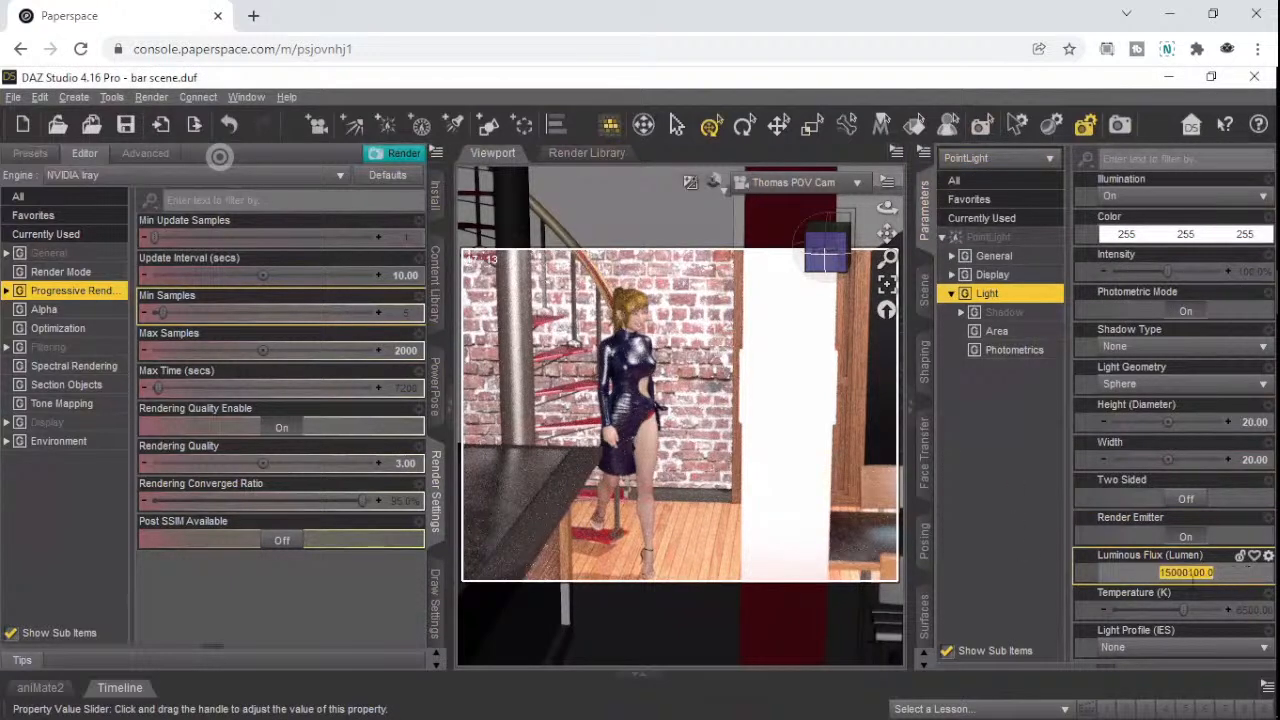
{"action": "left_click", "coordinate": [1170, 575]}
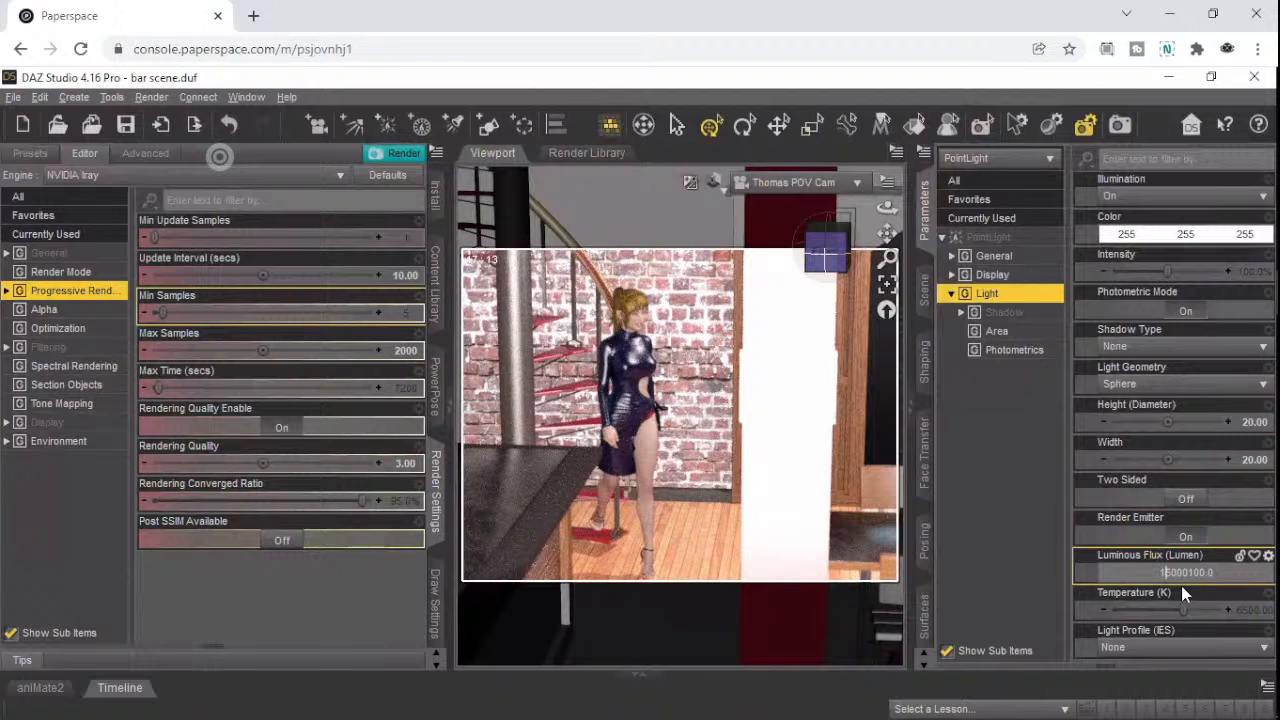
{"action": "key", "text": "BackSpace"}
{"action": "key", "text": "Return"}
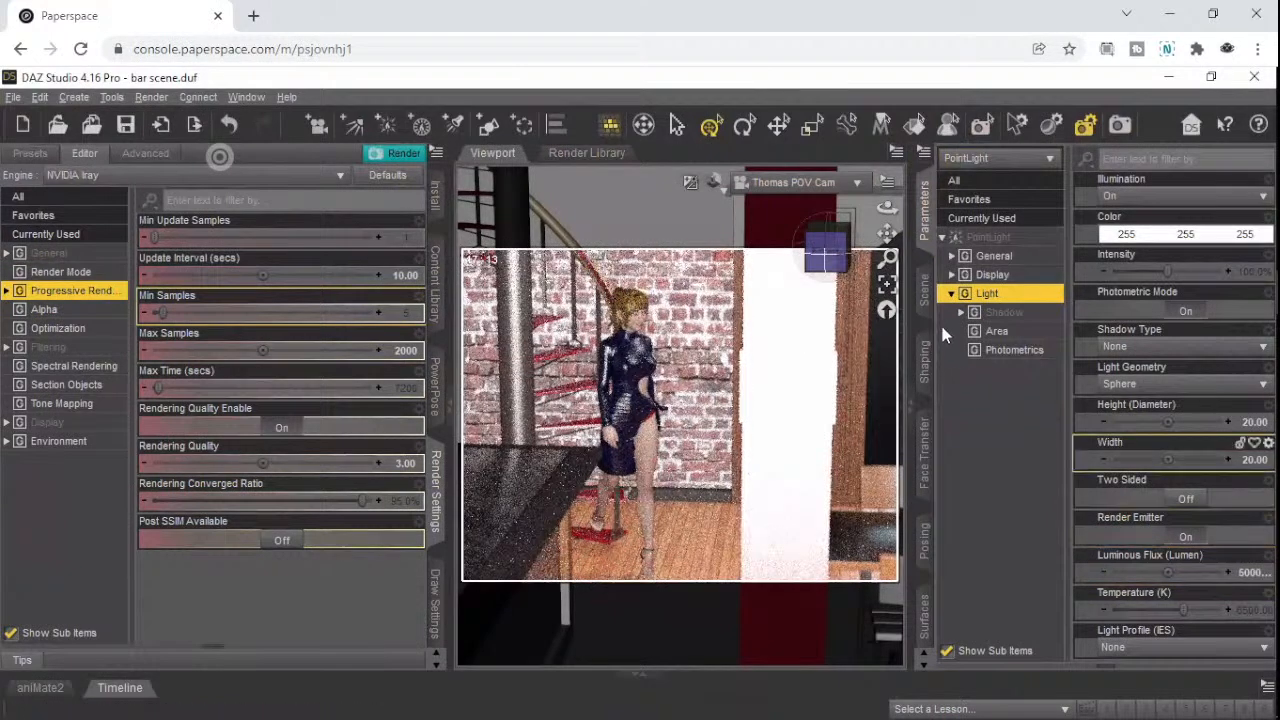
- Turn off the Headlamp Mode of the Thomas POV Cam
{"action": "left_click", "coordinate": [926, 300]}
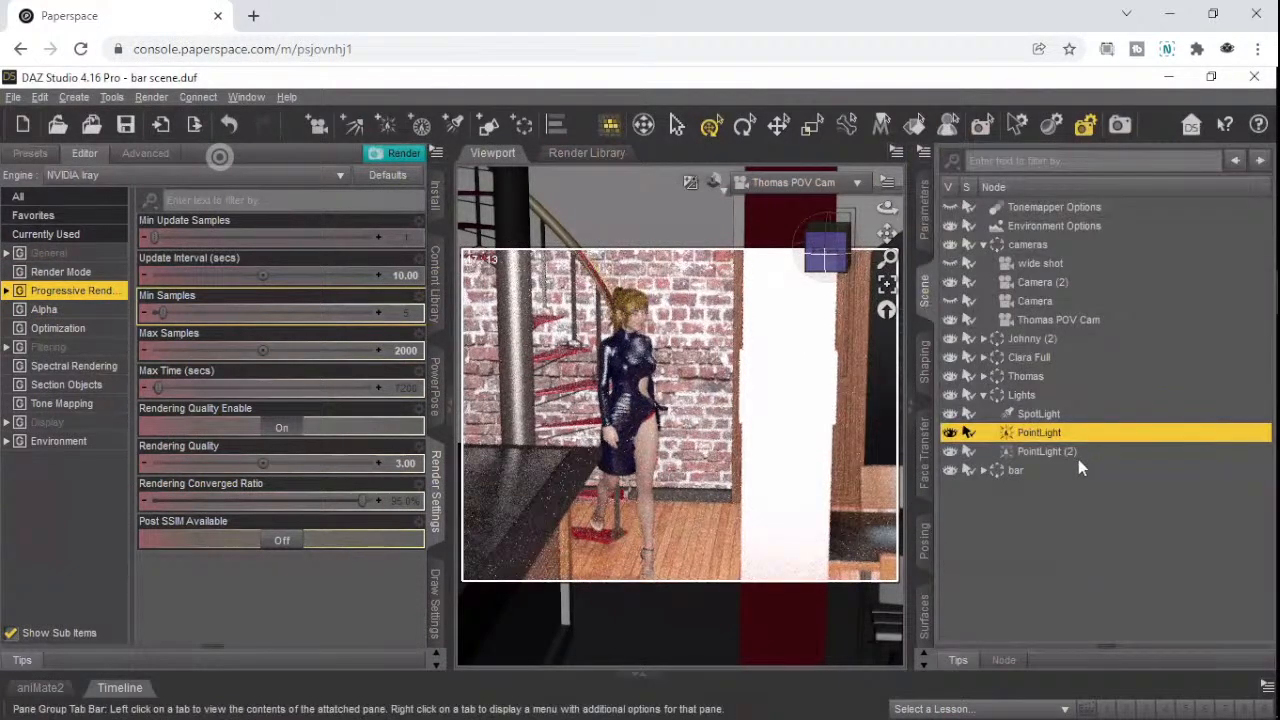
{"action": "left_click", "coordinate": [1041, 319]}
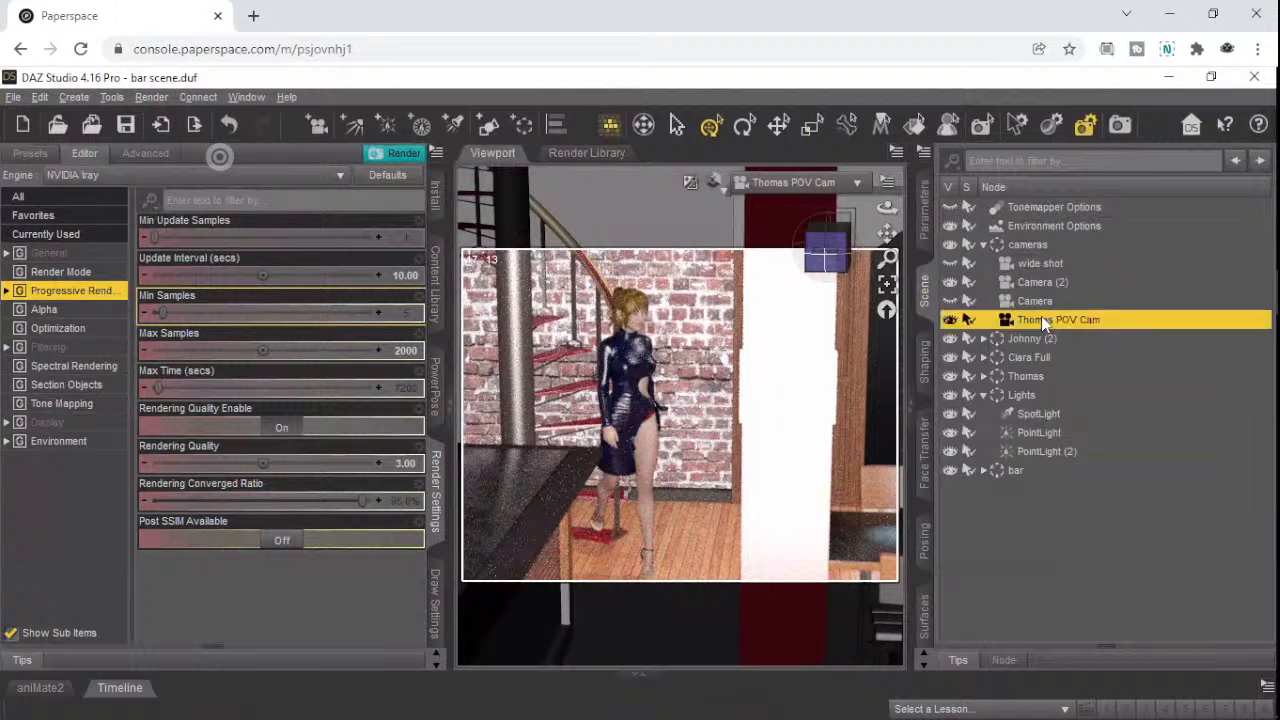
{"action": "left_click", "coordinate": [923, 242]}
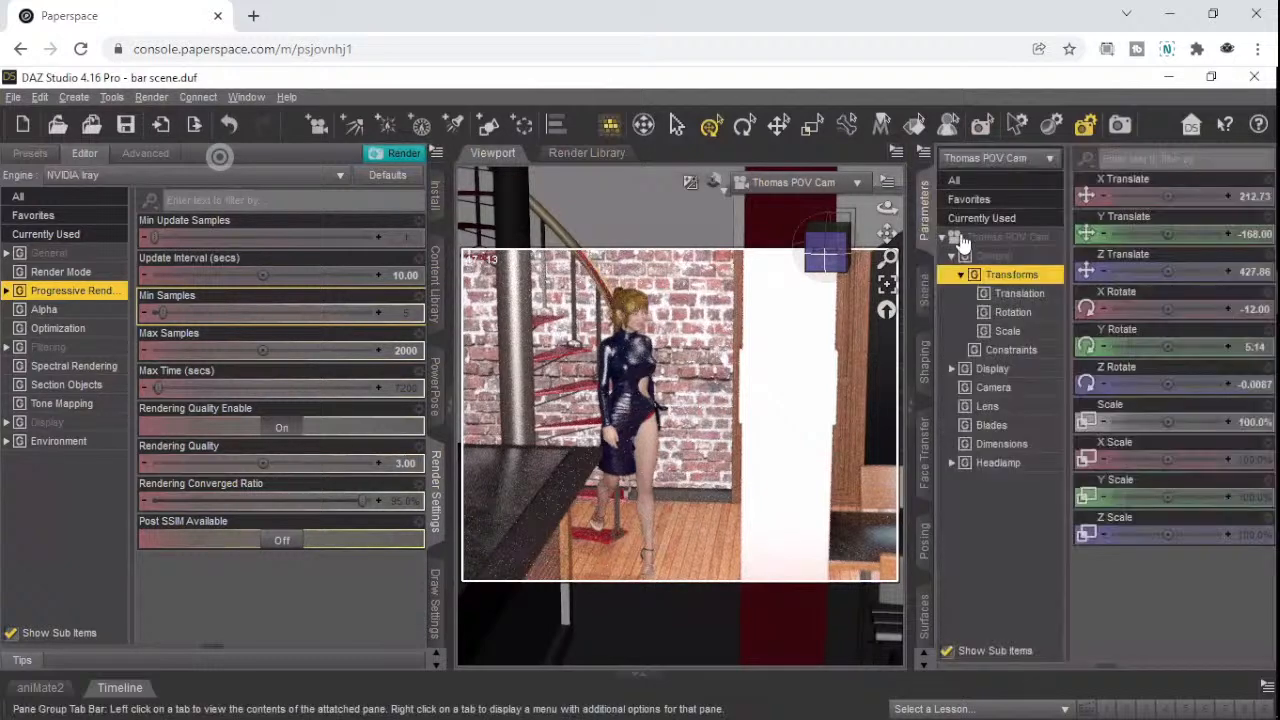
{"action": "left_click", "coordinate": [1000, 463]}
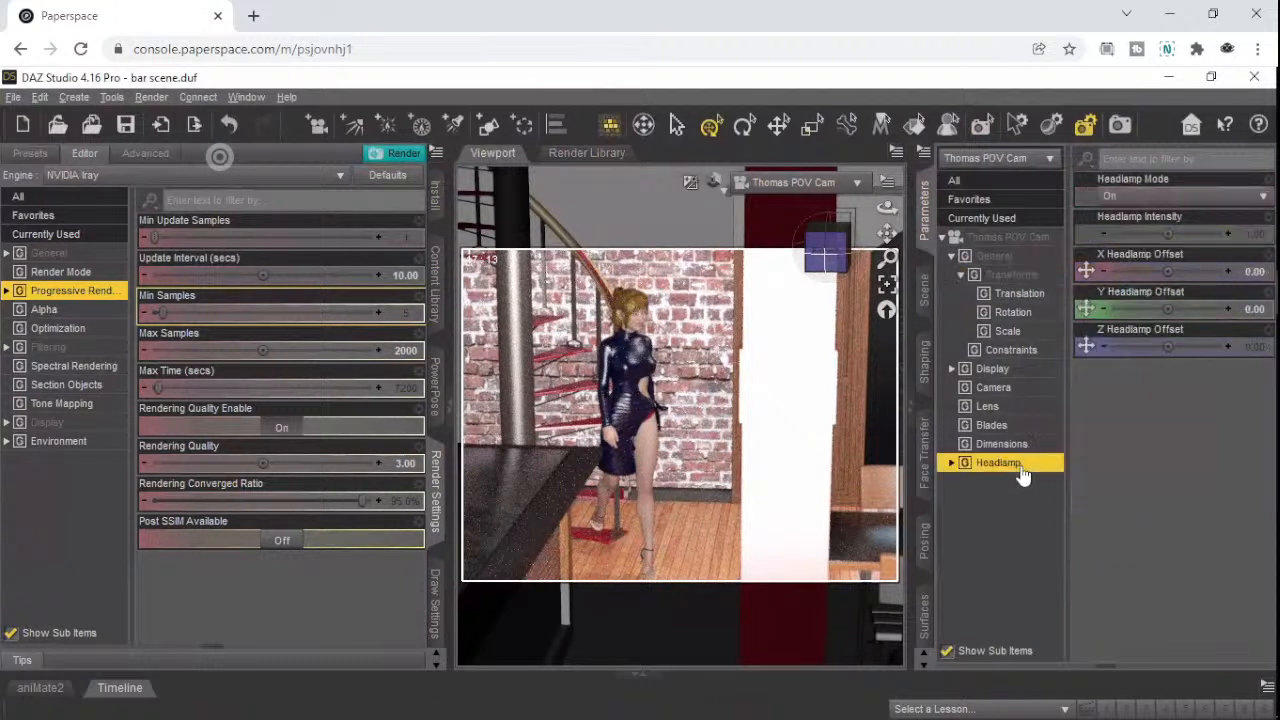
{"action": "left_click", "coordinate": [1221, 195]}
{"action": "left_click", "coordinate": [1126, 254]}
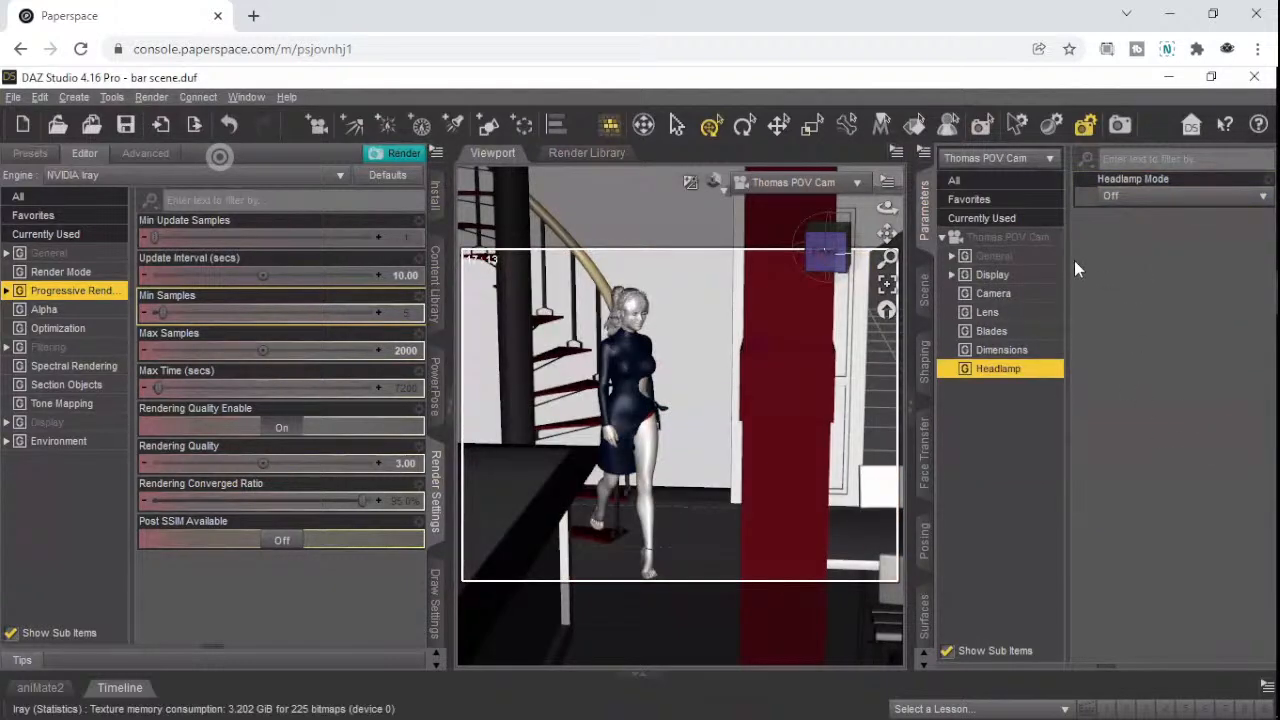
- Raise the Luminous Flux of PointLight (2) to 15000000 lumens
{"action": "left_click", "coordinate": [925, 303]}
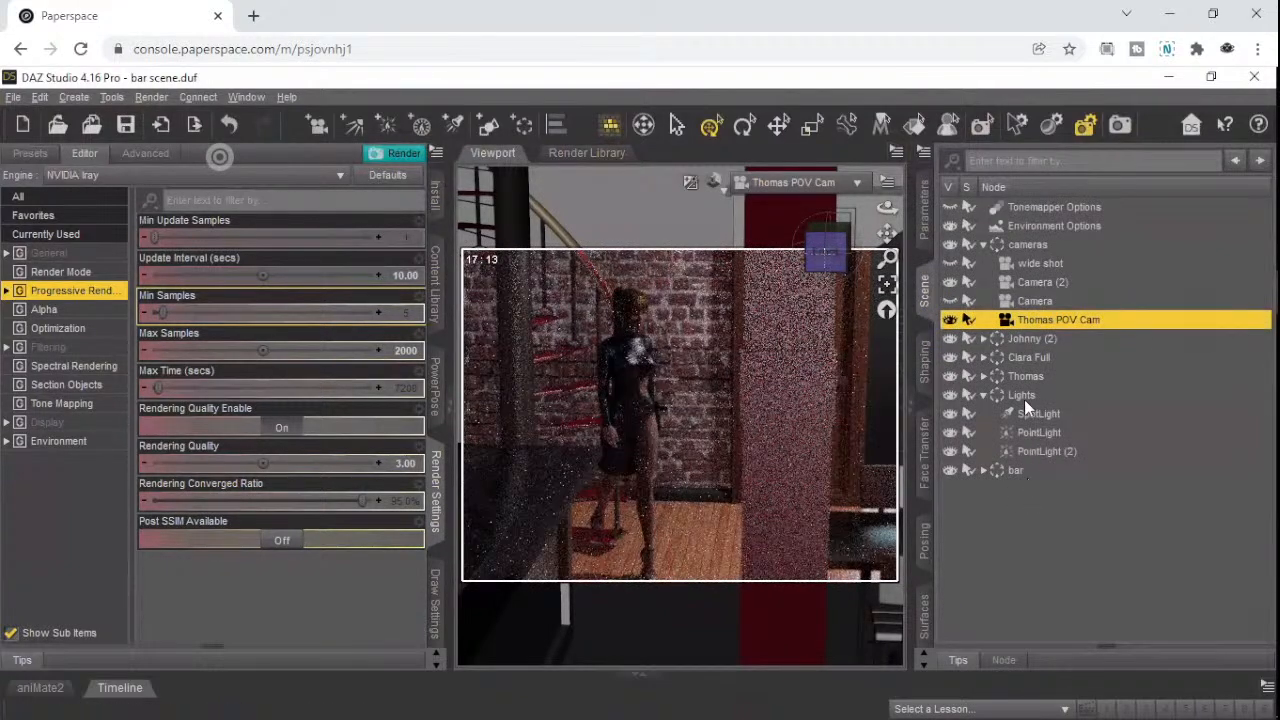
{"action": "left_click", "coordinate": [1036, 452]}
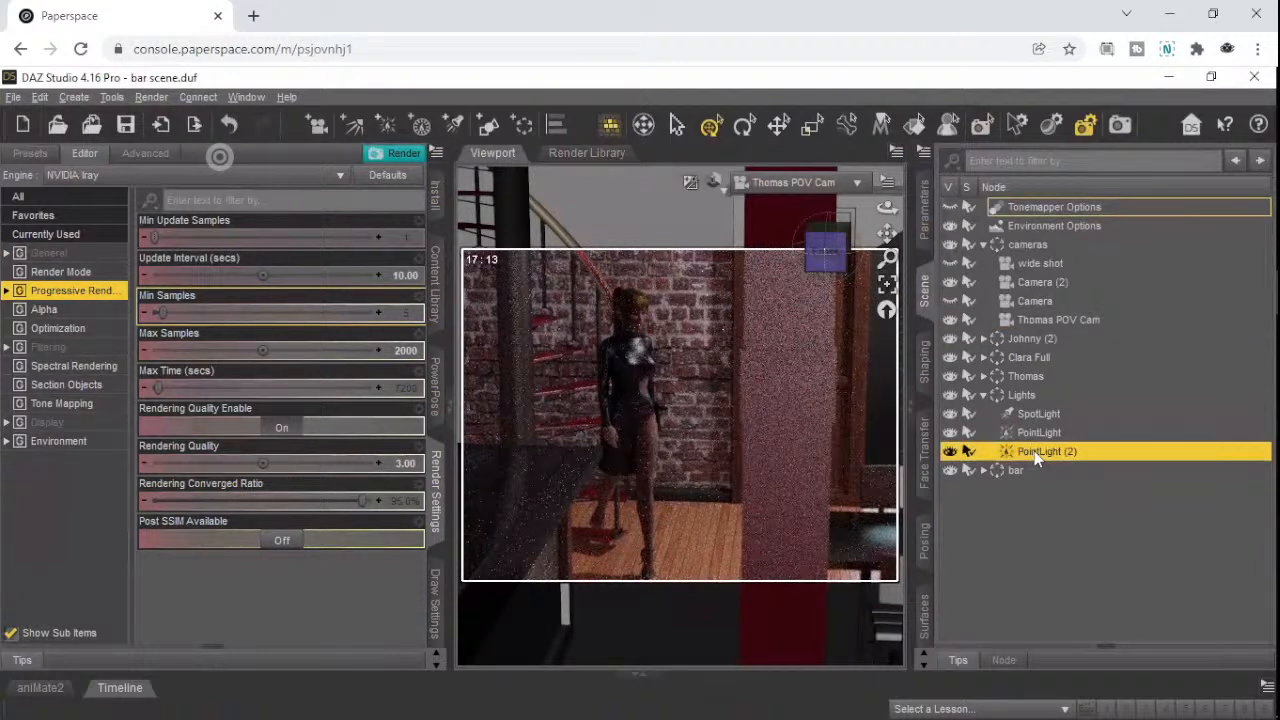
{"action": "left_click", "coordinate": [926, 238]}
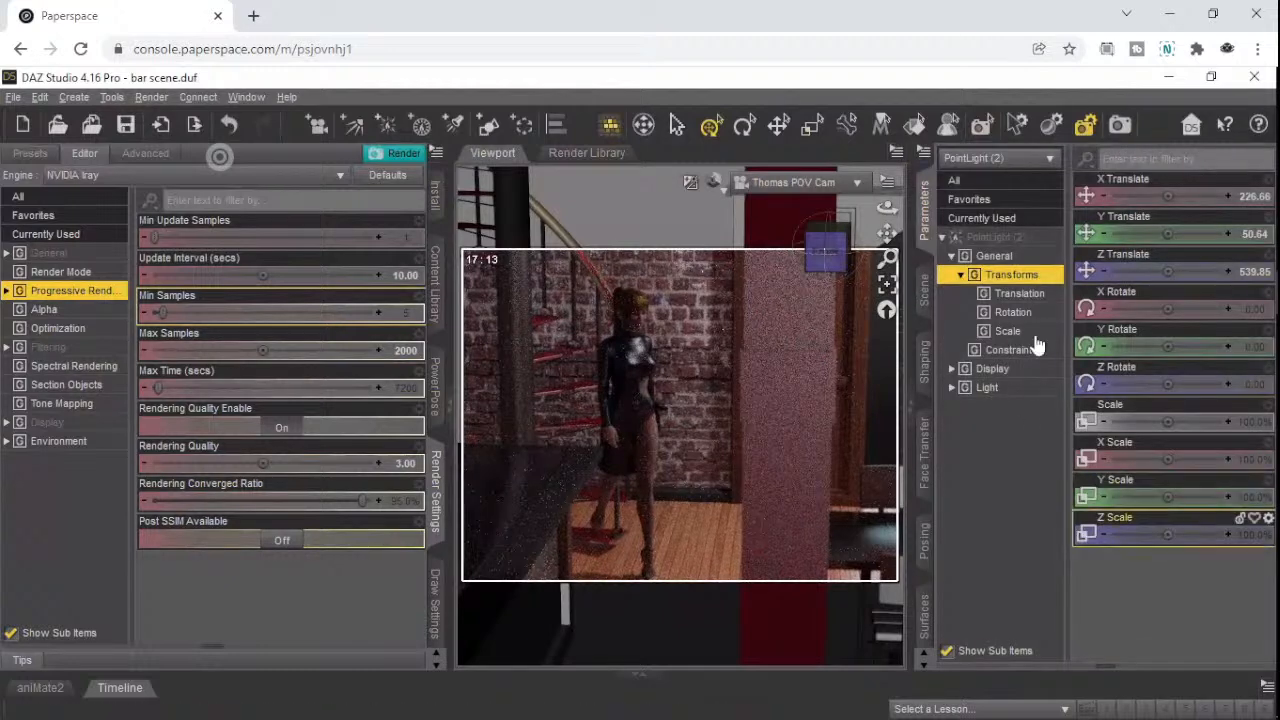
{"action": "left_click", "coordinate": [986, 388]}
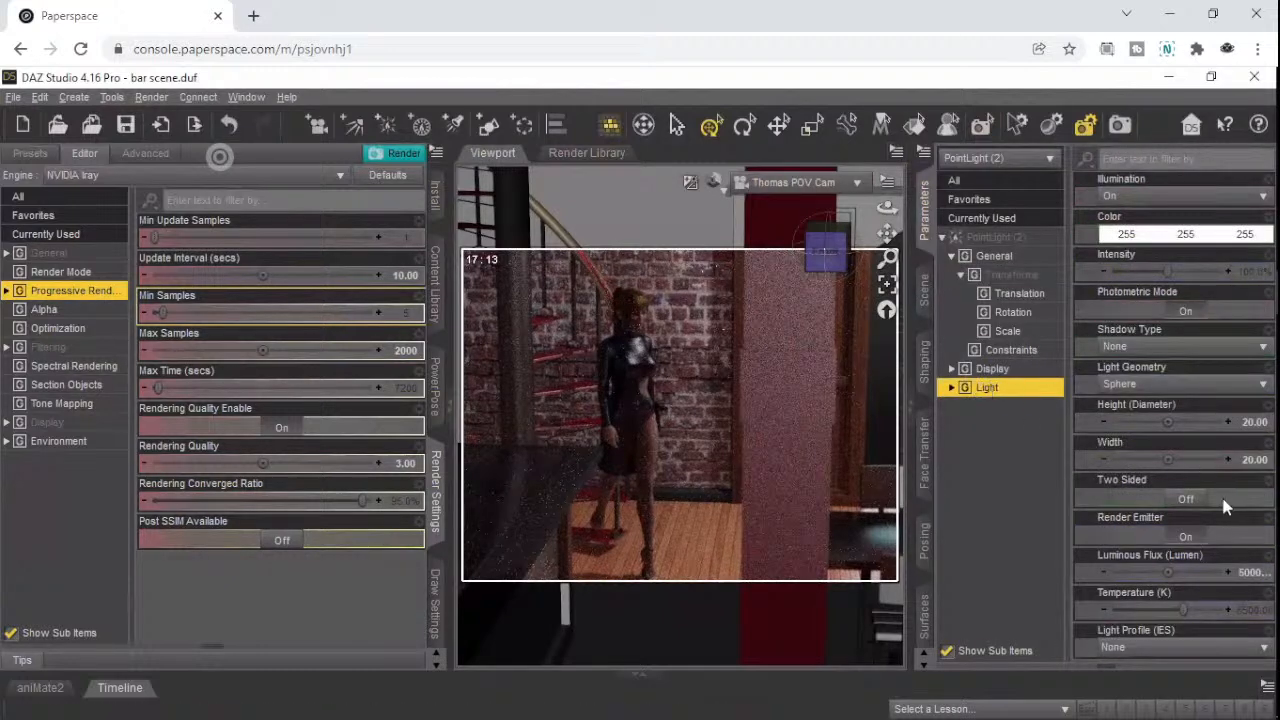
{"action": "double_click", "coordinate": [1256, 575]}
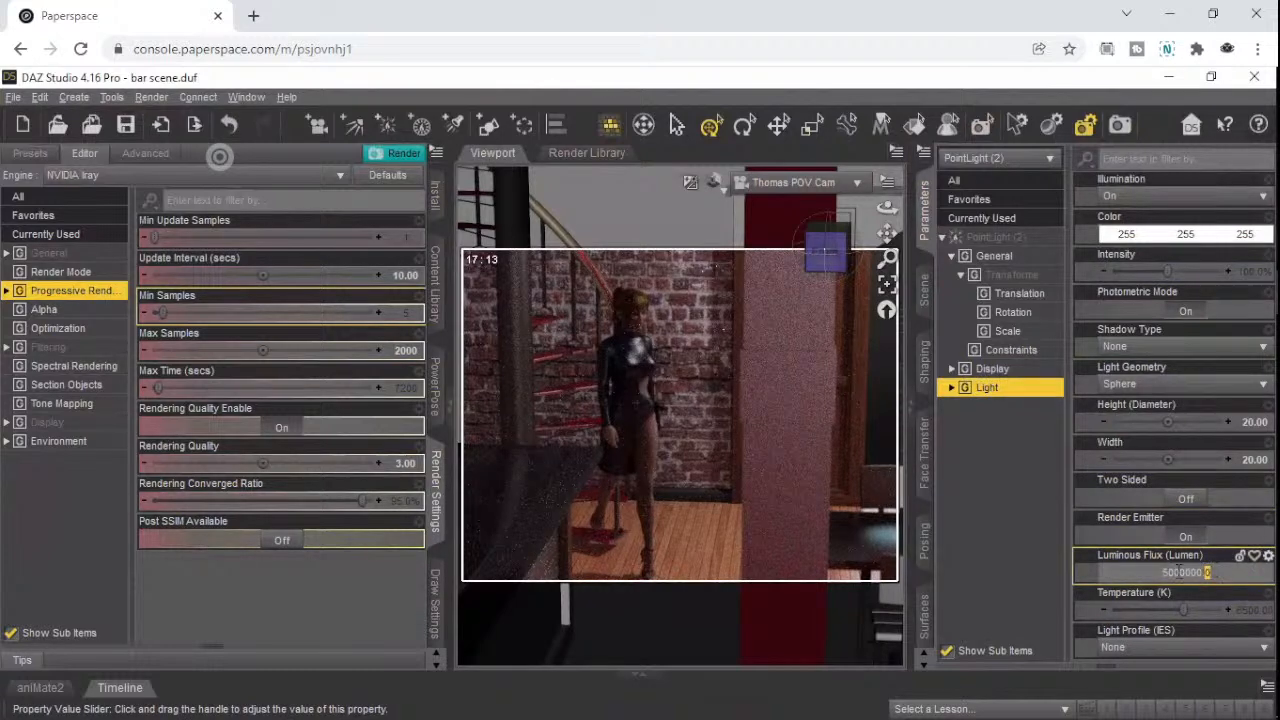
{"action": "left_click", "coordinate": [1164, 577]}
{"action": "key", "text": "Return"}
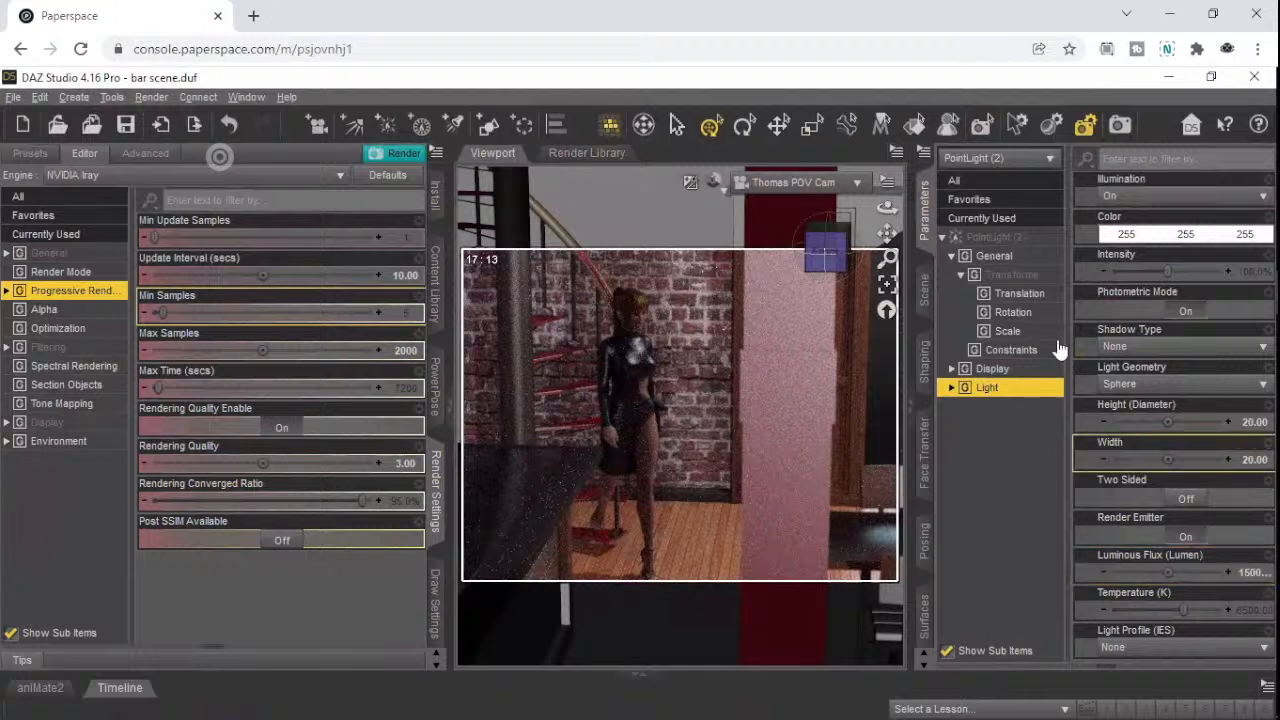
- Raise the Luminous Flux of the first PointLight to brighten the bar scene
{"action": "left_click", "coordinate": [1030, 160]}
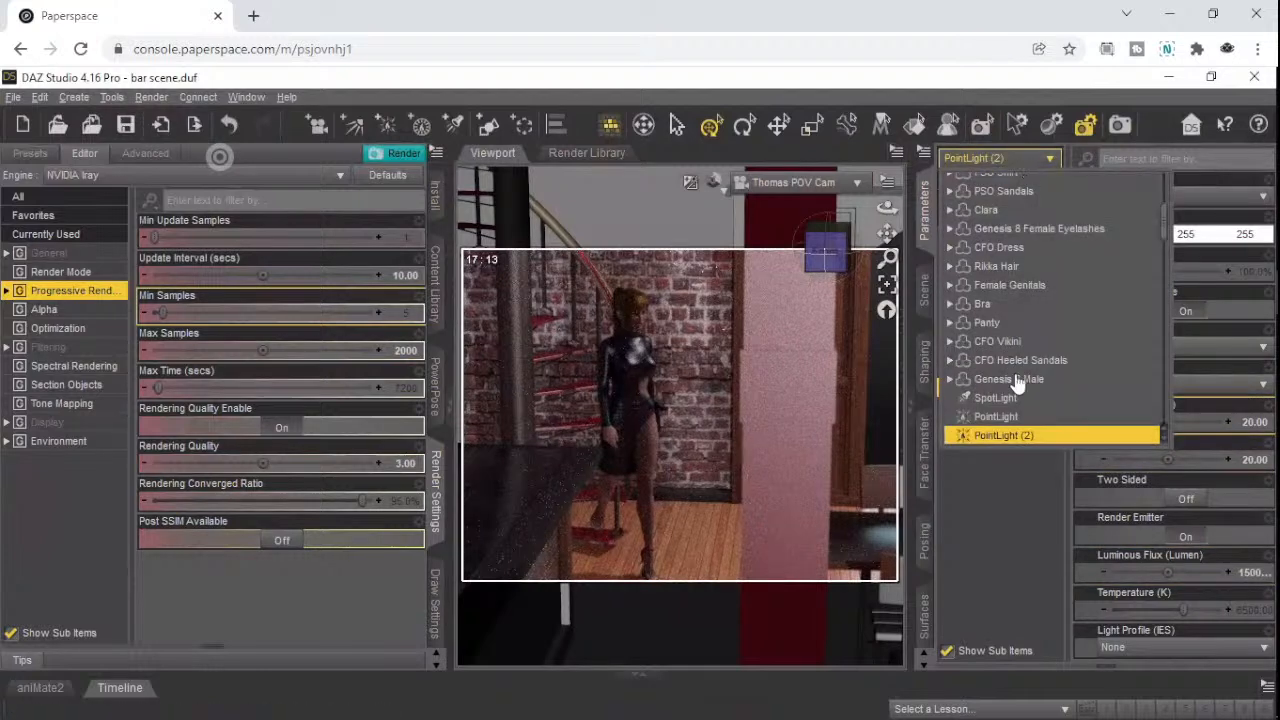
{"action": "left_click", "coordinate": [1022, 417]}
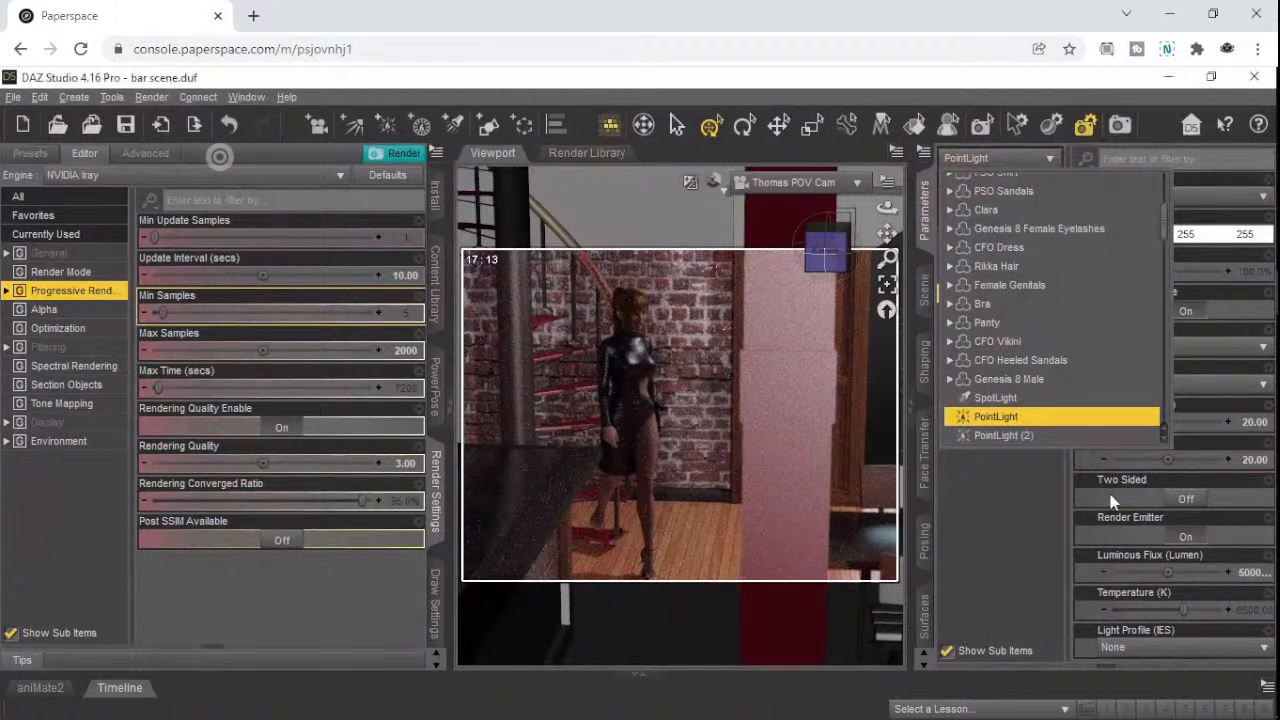
{"action": "left_click", "coordinate": [1170, 572]}
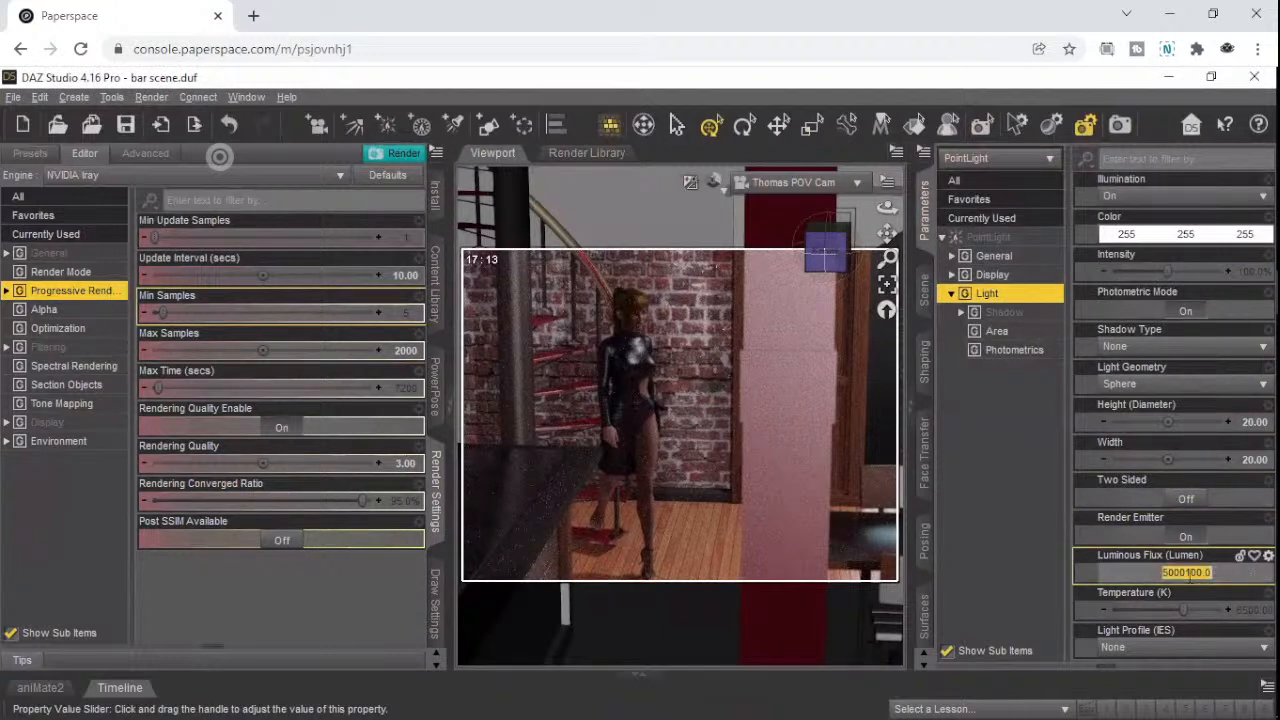
{"action": "key", "text": "Return"}
{"action": "left_click", "coordinate": [1165, 571]}
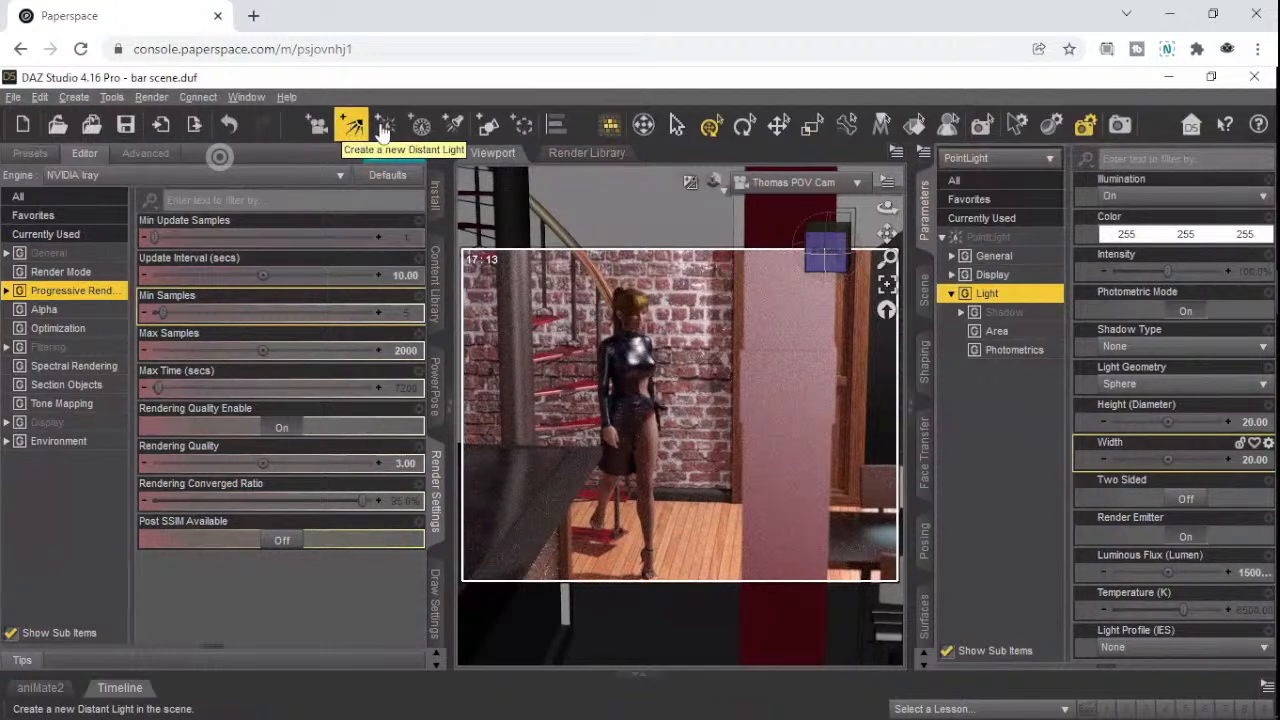
- Create a new spotlight labelled SpotLight (2) with the active viewport transforms applied
{"action": "left_click", "coordinate": [454, 126]}
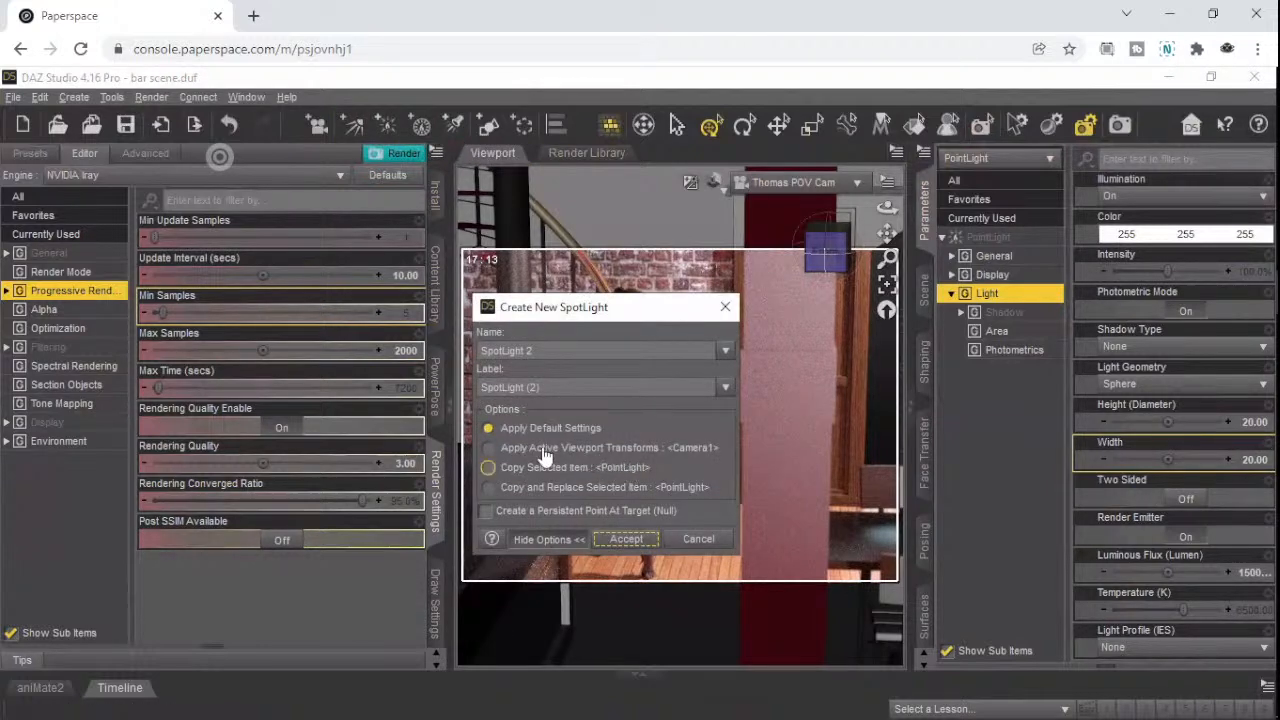
{"action": "left_click", "coordinate": [490, 449]}
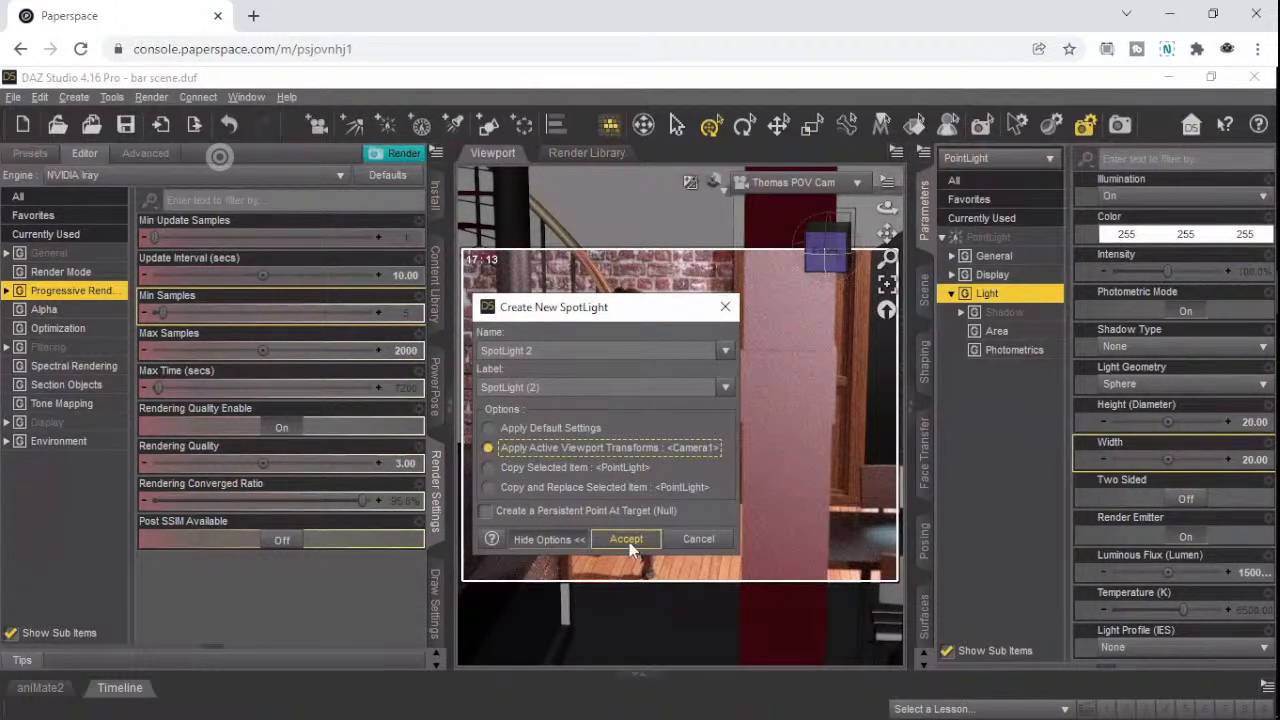
{"action": "left_click", "coordinate": [627, 540]}
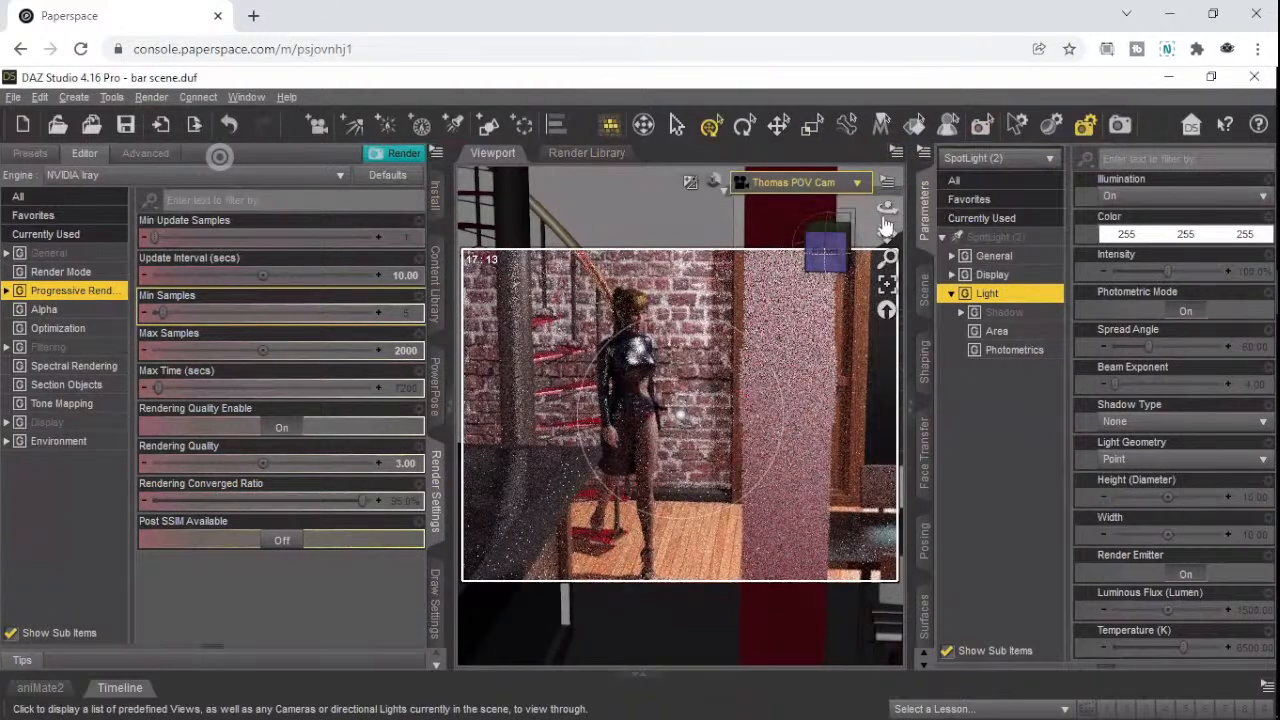
{"action": "left_click", "coordinate": [720, 187]}
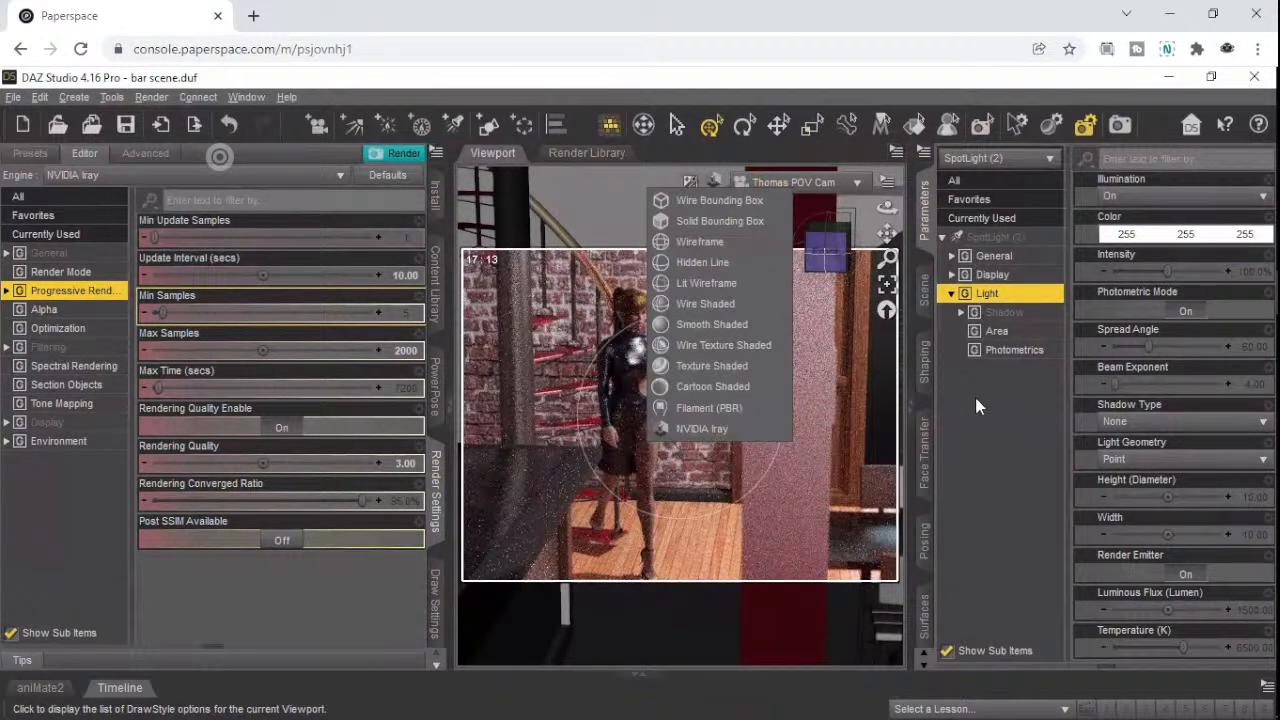
{"action": "left_click", "coordinate": [1003, 440]}
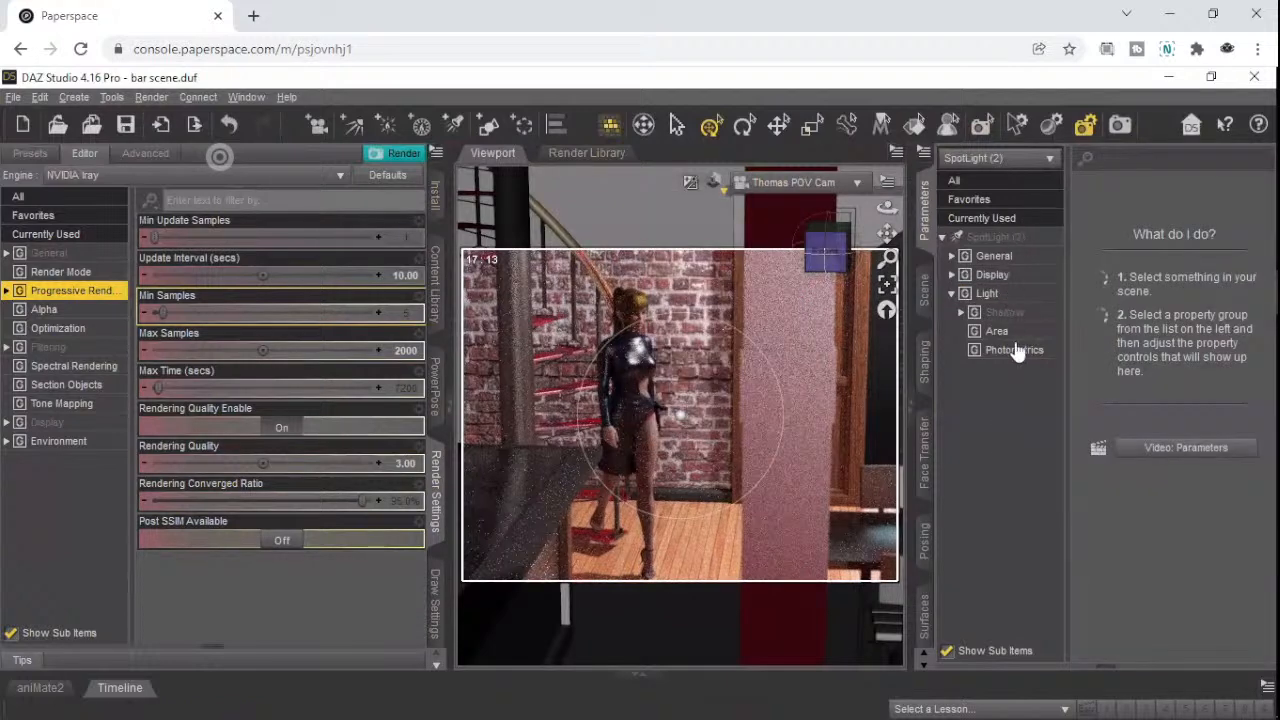
- Set the Point At constraint of SpotLight (2) to the Head bone of the Clara figure
{"action": "left_click", "coordinate": [965, 259]}
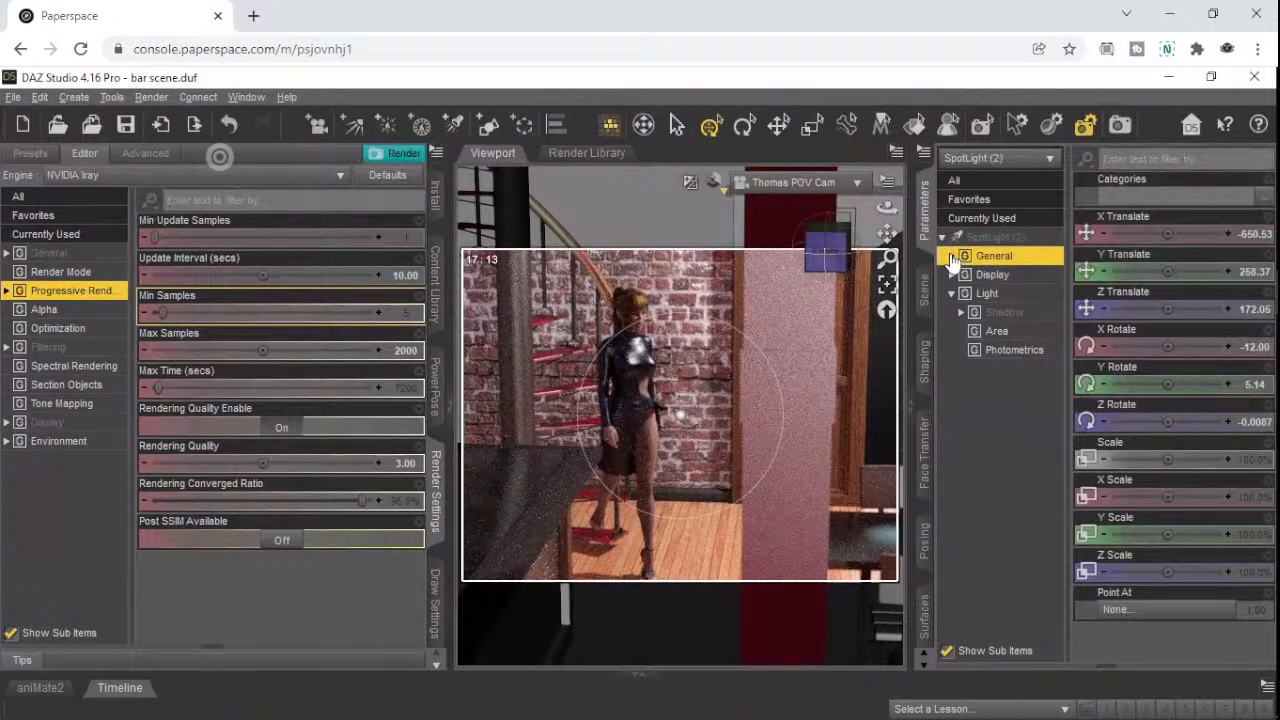
{"action": "left_click", "coordinate": [951, 256]}
{"action": "left_click", "coordinate": [1010, 293]}
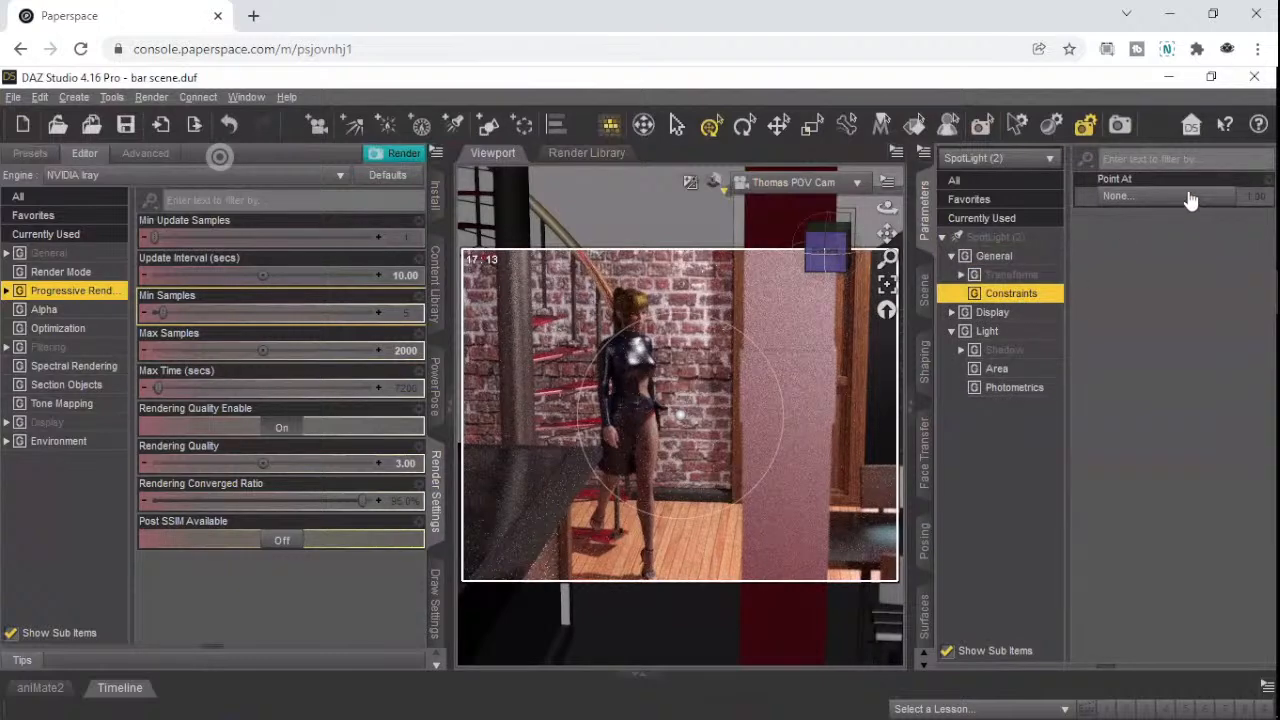
{"action": "left_click", "coordinate": [1188, 196]}
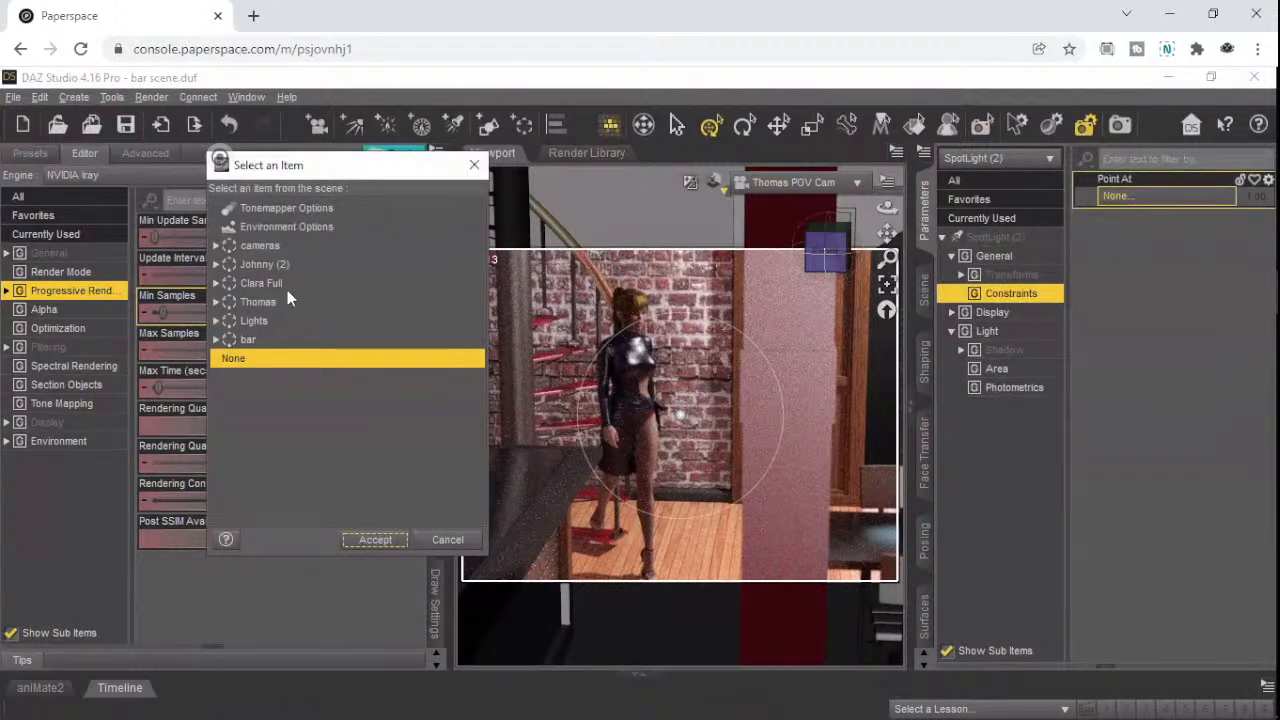
{"action": "left_click", "coordinate": [215, 284]}
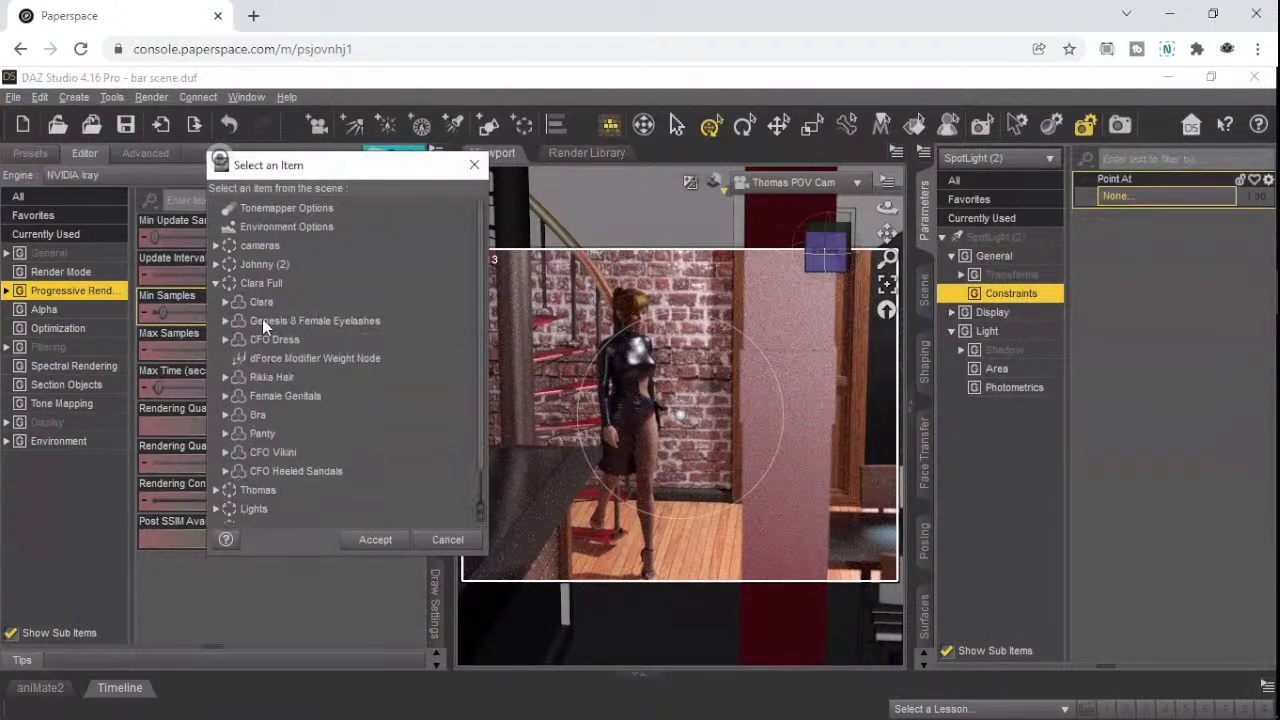
{"action": "left_click", "coordinate": [226, 303]}
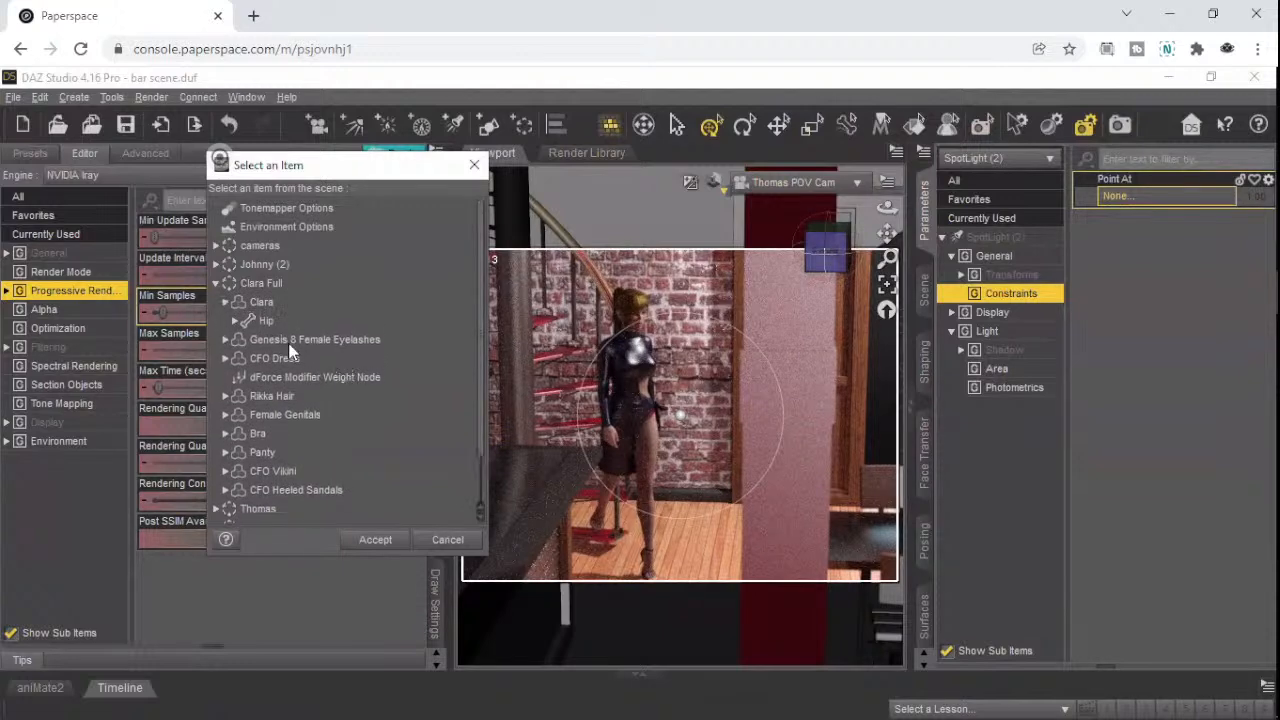
{"action": "left_click", "coordinate": [238, 322]}
{"action": "scroll", "coordinate": [369, 365], "scroll_direction": "down", "scroll_amount": 1}
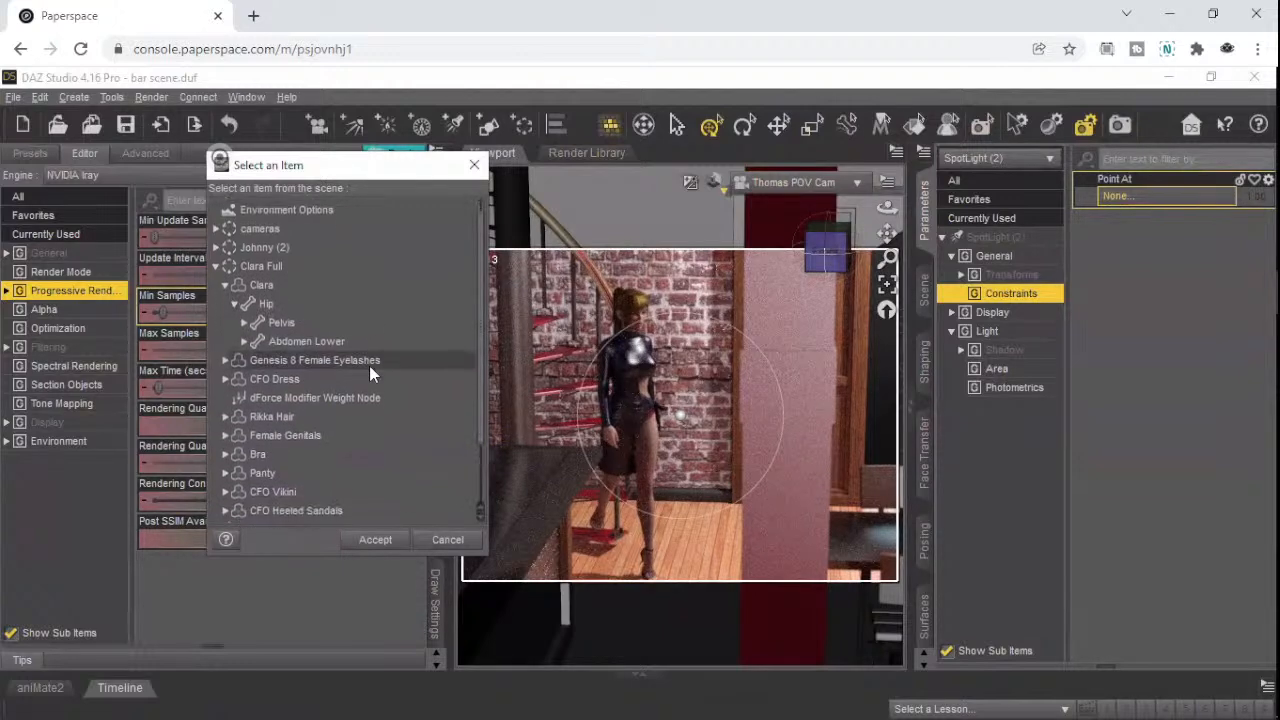
{"action": "left_click", "coordinate": [244, 315]}
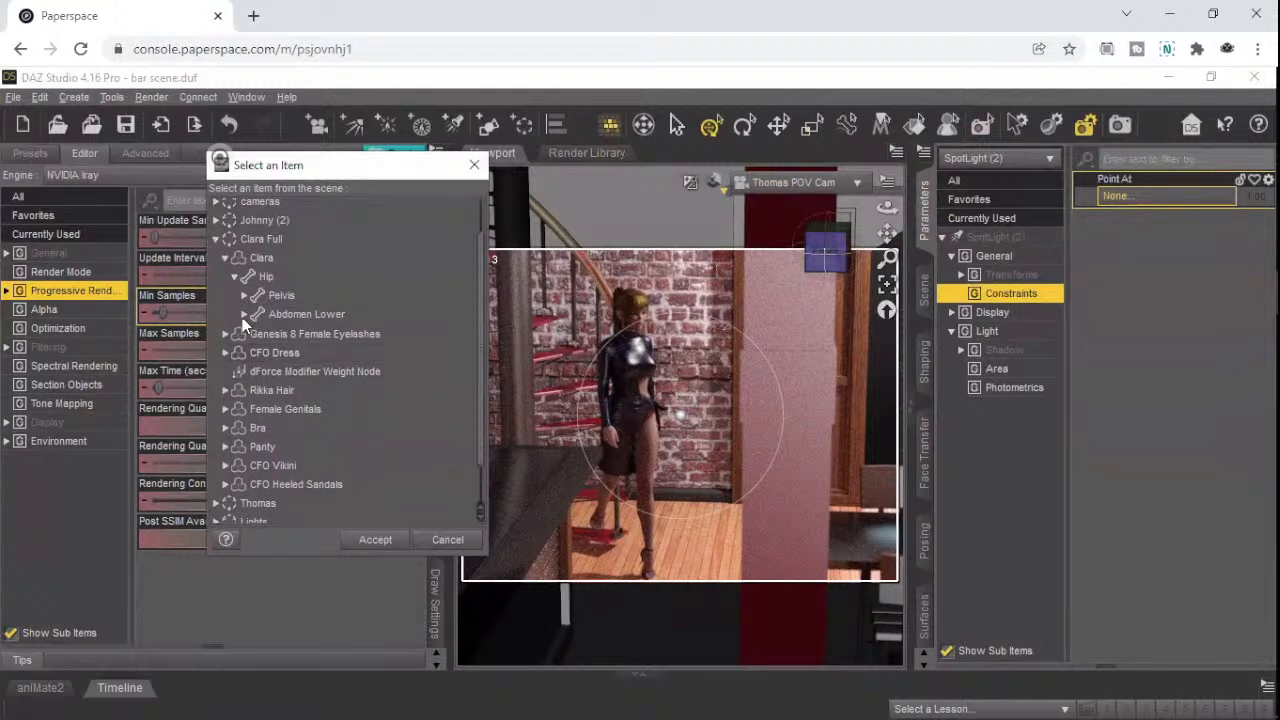
{"action": "left_click", "coordinate": [254, 333]}
{"action": "left_click", "coordinate": [260, 352]}
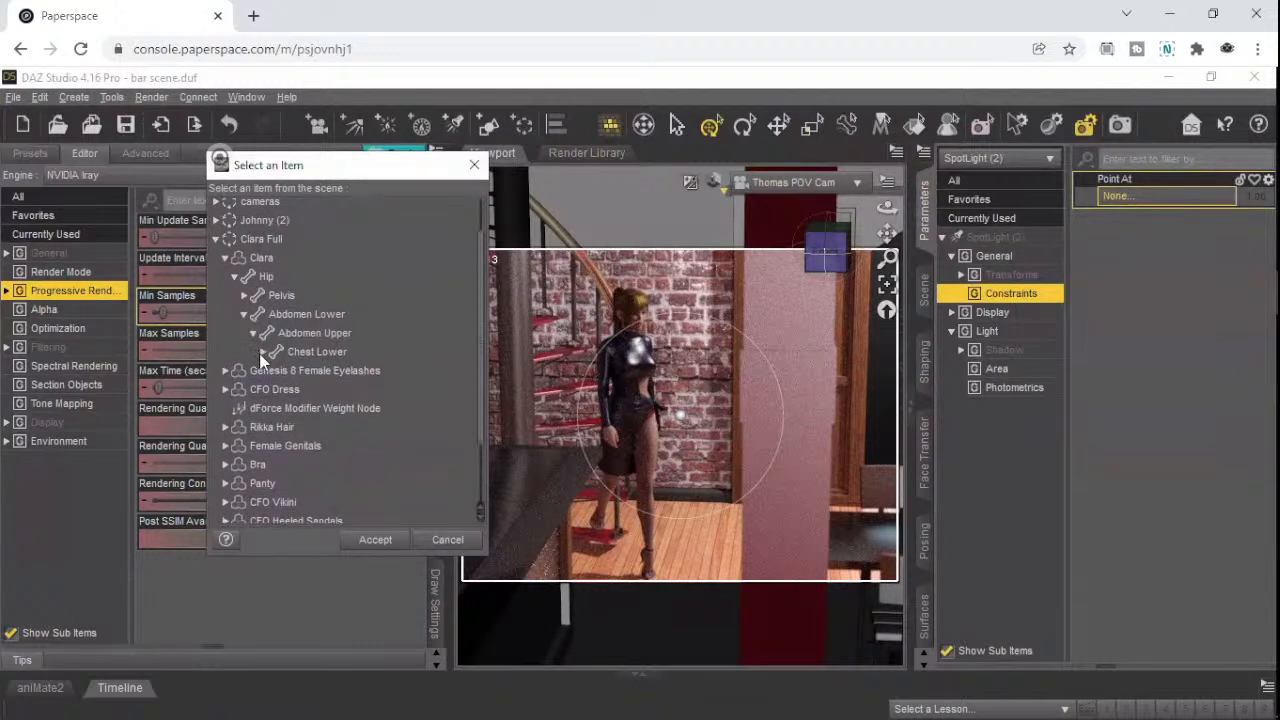
{"action": "left_click", "coordinate": [272, 368]}
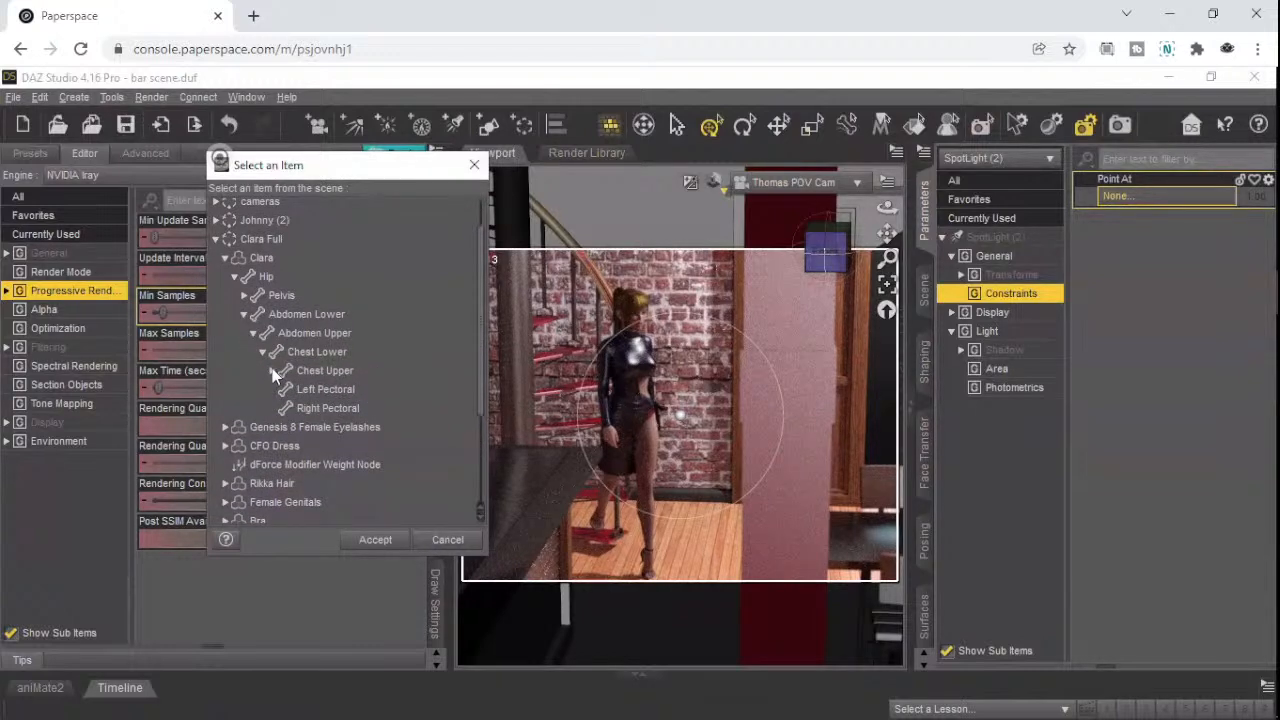
{"action": "left_click", "coordinate": [276, 371]}
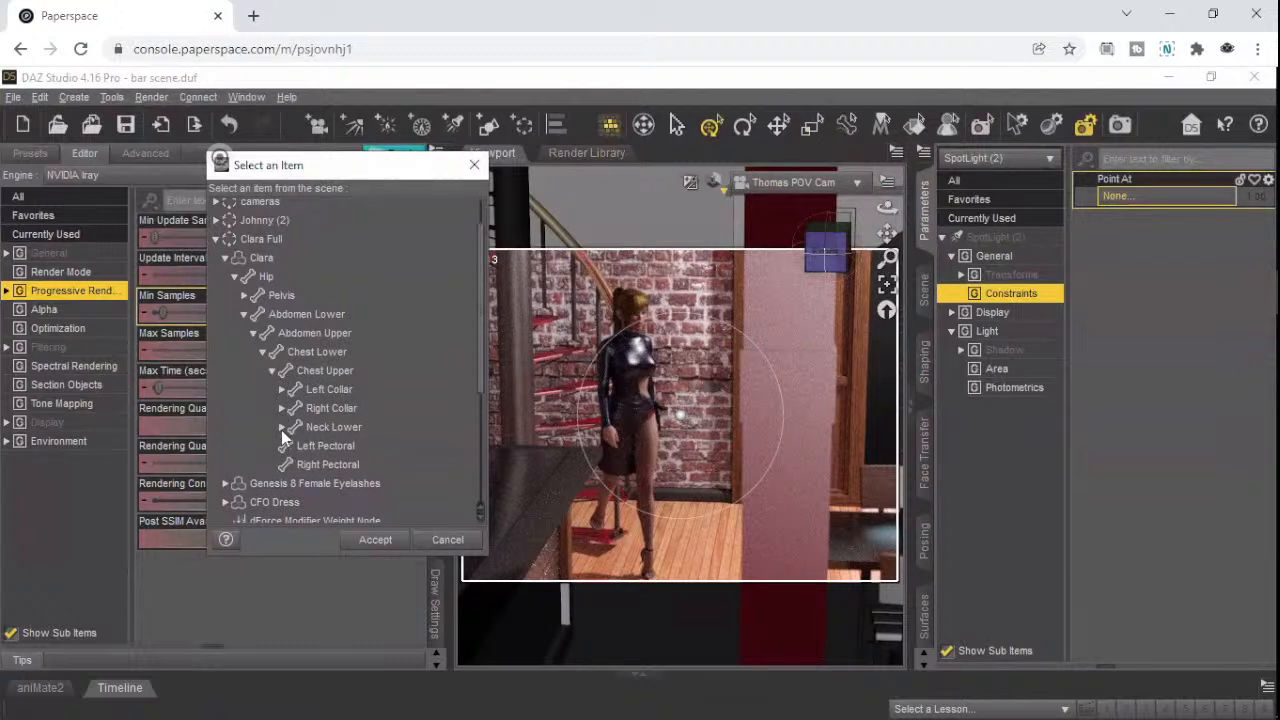
{"action": "left_click", "coordinate": [282, 427]}
{"action": "left_click", "coordinate": [291, 445]}
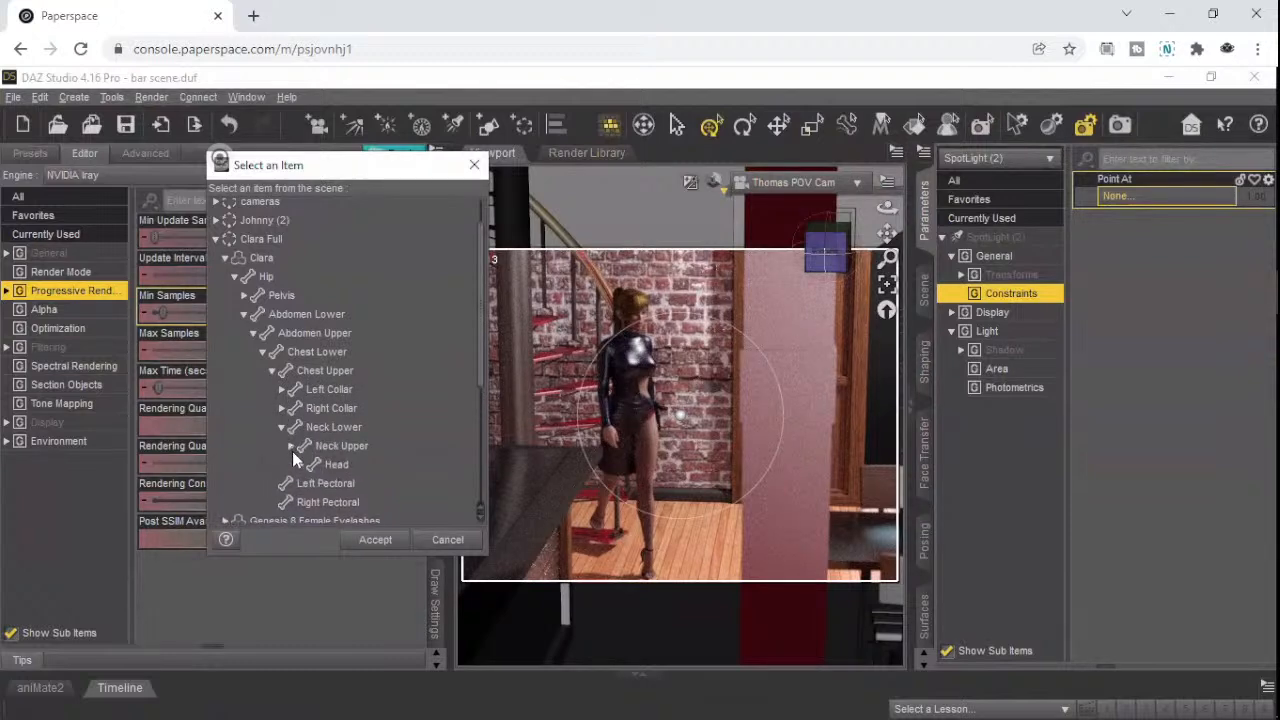
{"action": "left_click", "coordinate": [316, 465]}
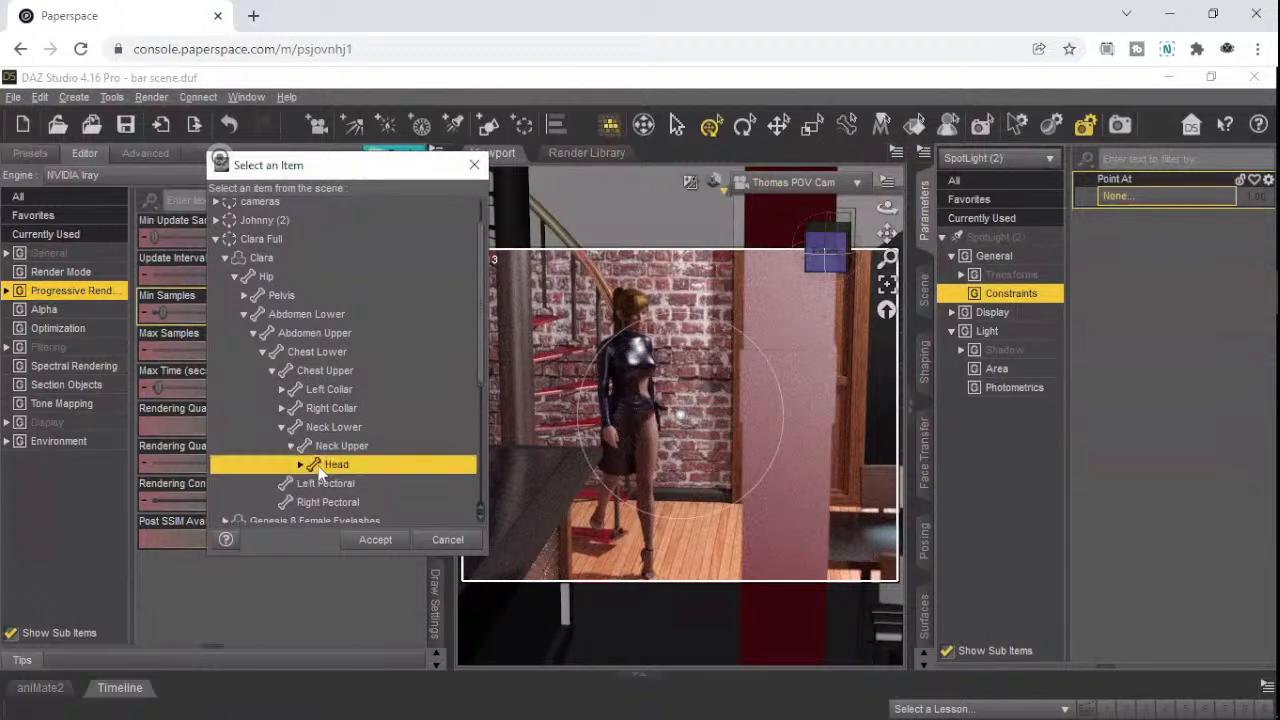
{"action": "left_click", "coordinate": [365, 539]}
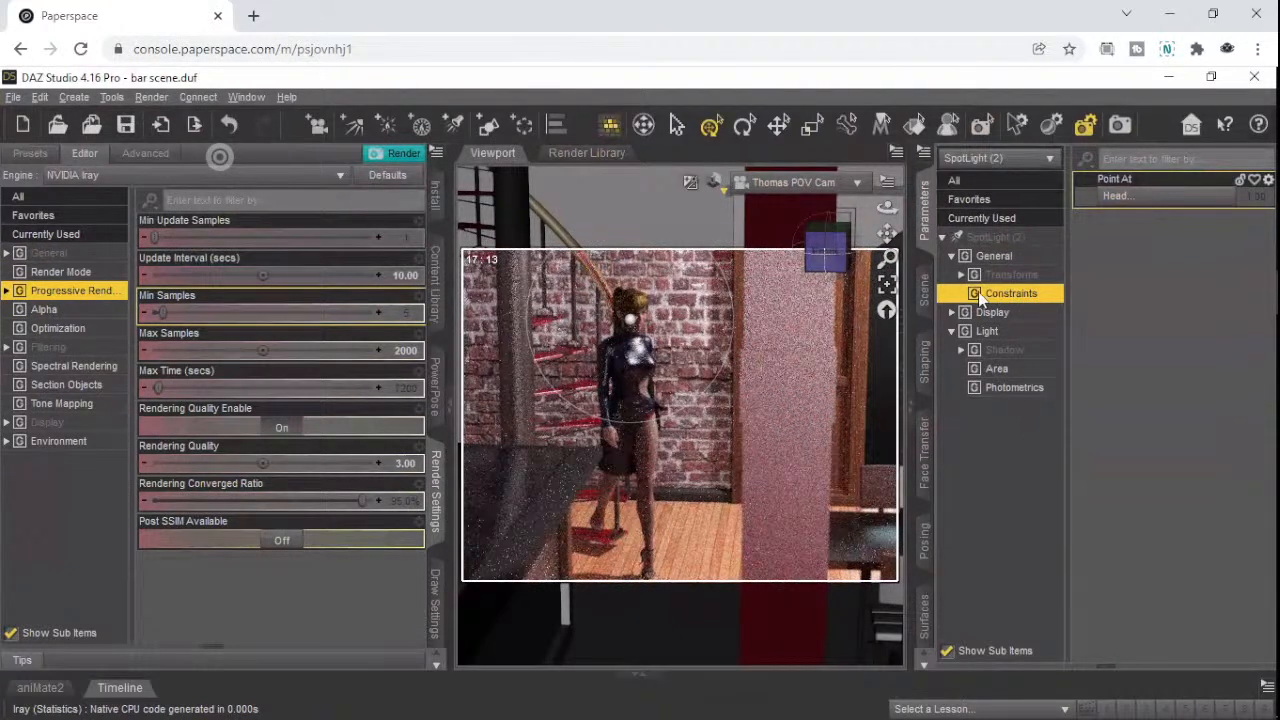
- Set the Luminous Flux of SpotLight (2) to 15000 lumens
{"action": "left_click", "coordinate": [1000, 387]}
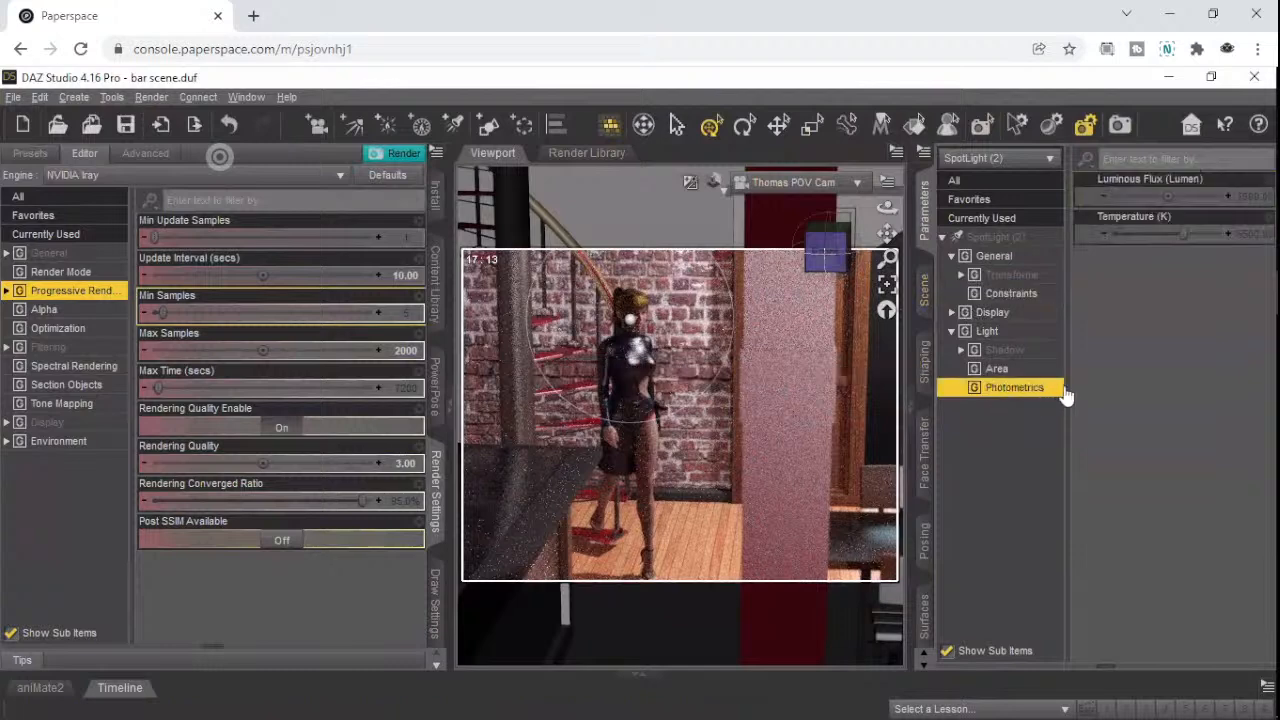
{"action": "left_click", "coordinate": [1248, 203]}
{"action": "type", "text": "15"}
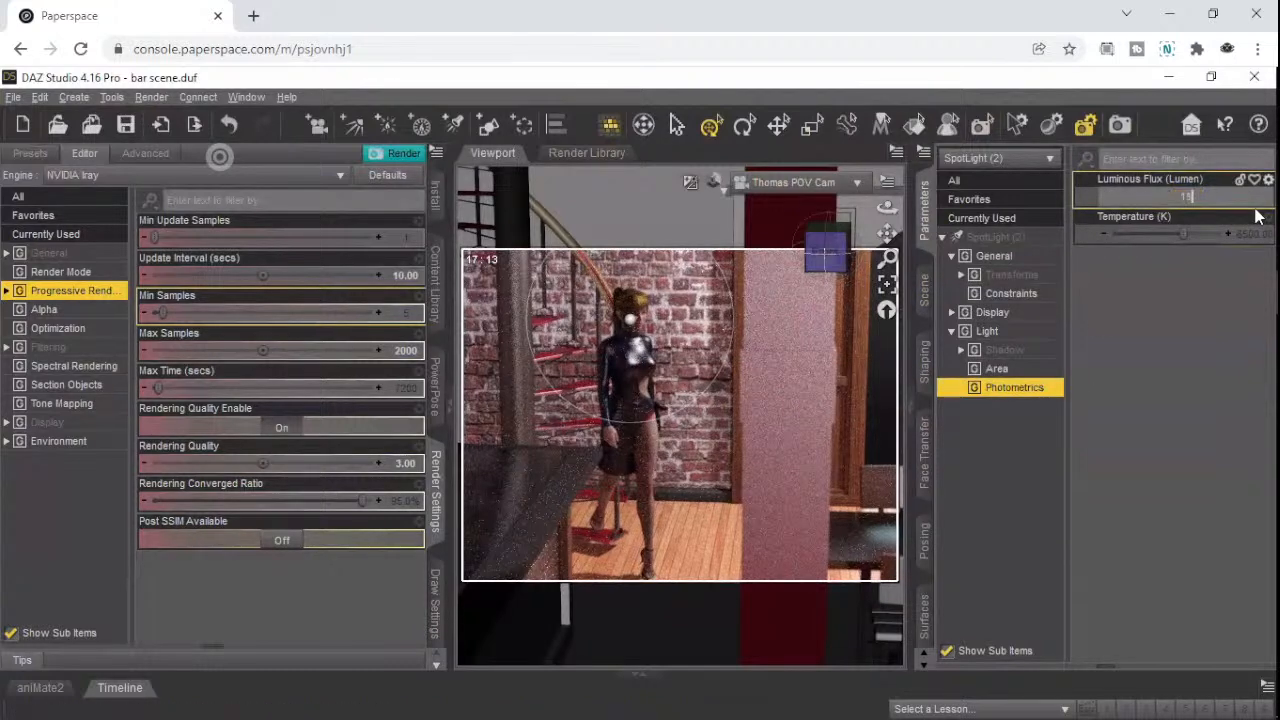
{"action": "type", "text": "000"}
{"action": "key", "text": "Return"}
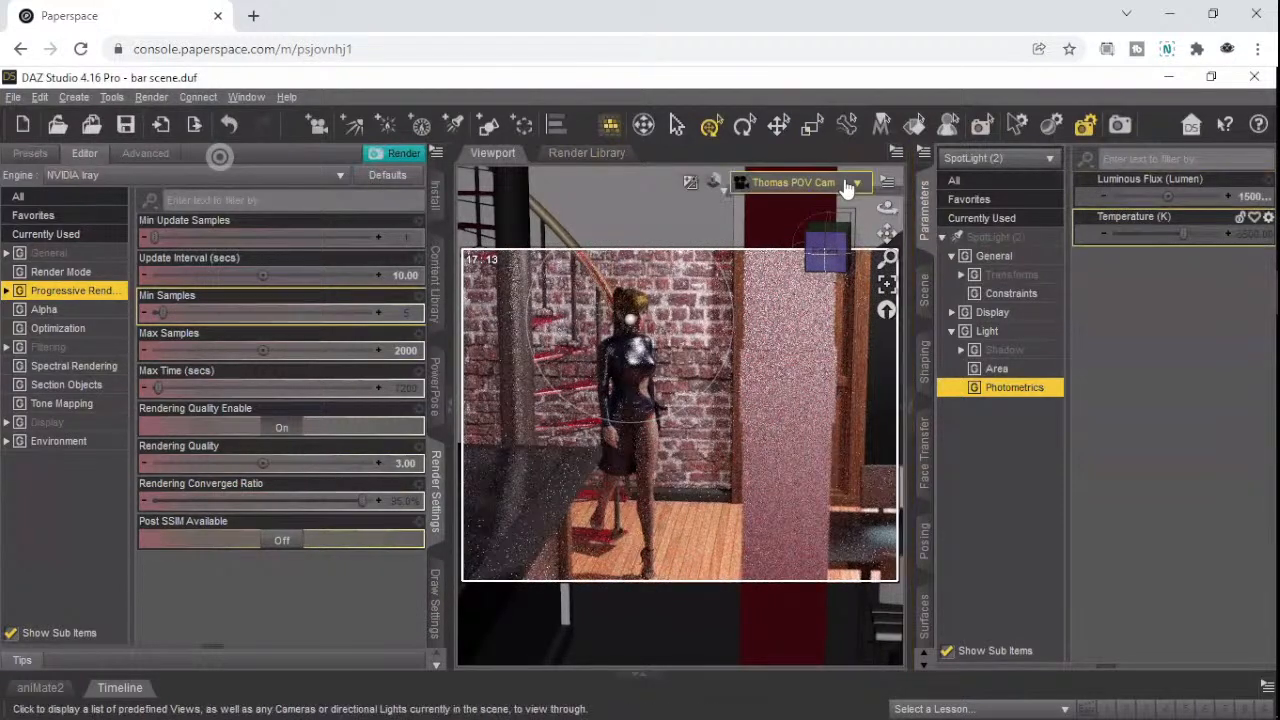
- Set the Y Translate of SpotLight (2) to 280
{"action": "left_click", "coordinate": [1003, 238]}
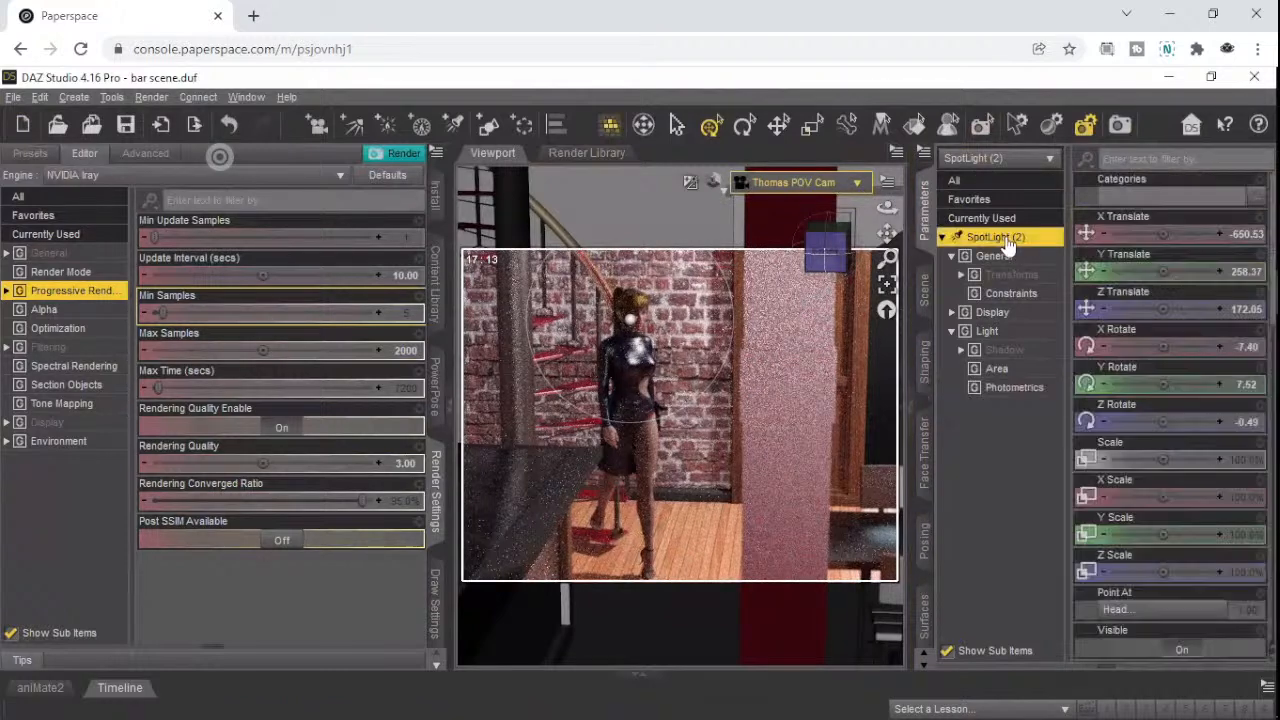
{"action": "left_click", "coordinate": [1236, 271]}
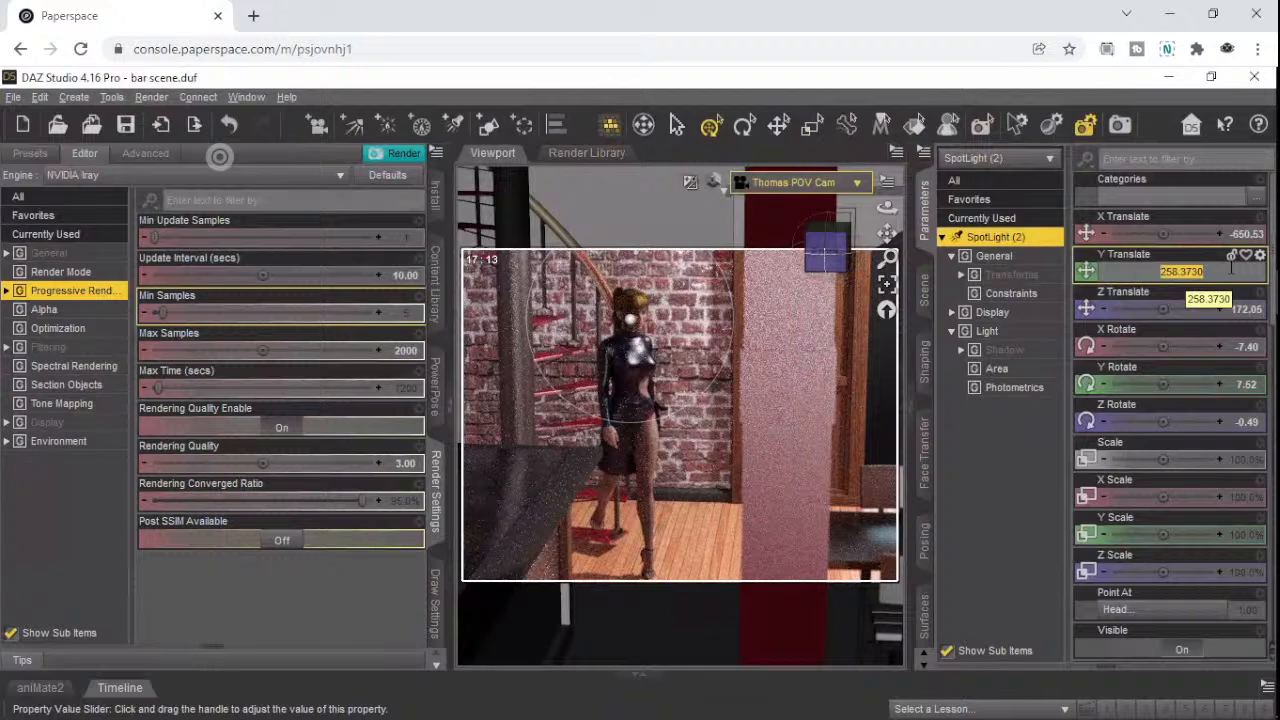
{"action": "type", "text": "280"}
{"action": "key", "text": "Return"}
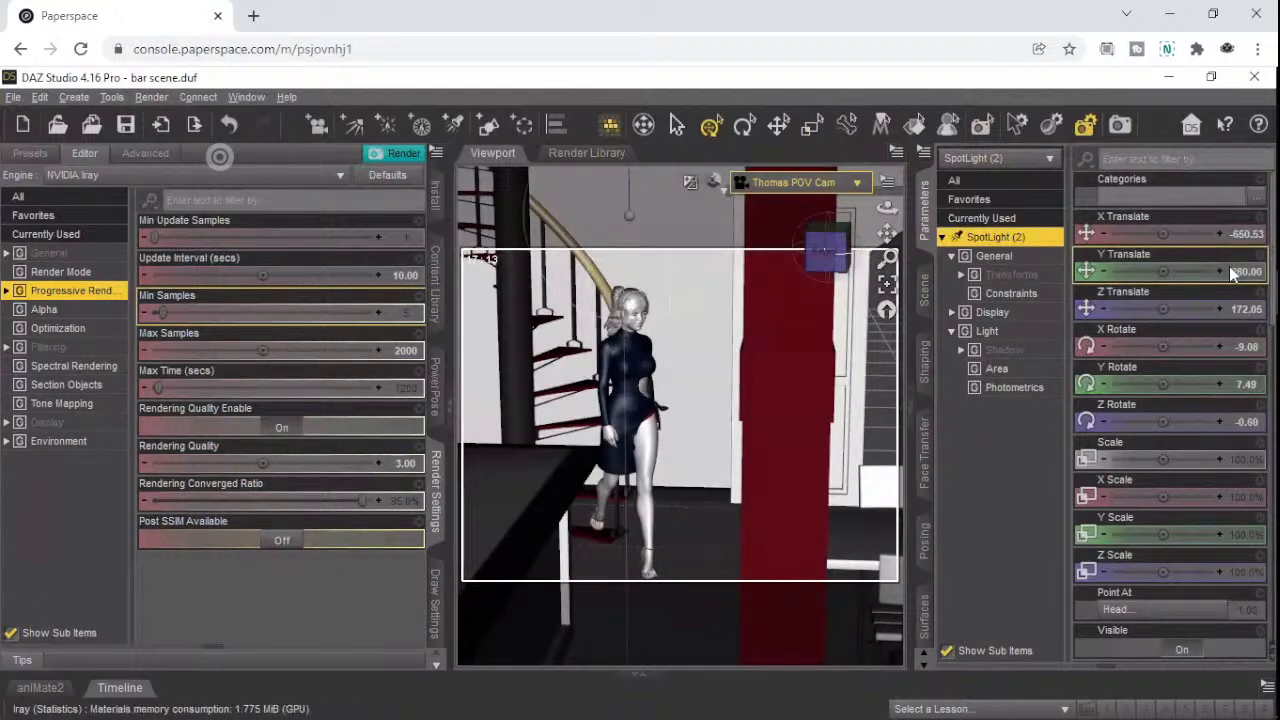
- Look through SpotLight (2) and move it forward past the red beam to about X -681, Z -54
{"action": "left_click", "coordinate": [745, 182]}
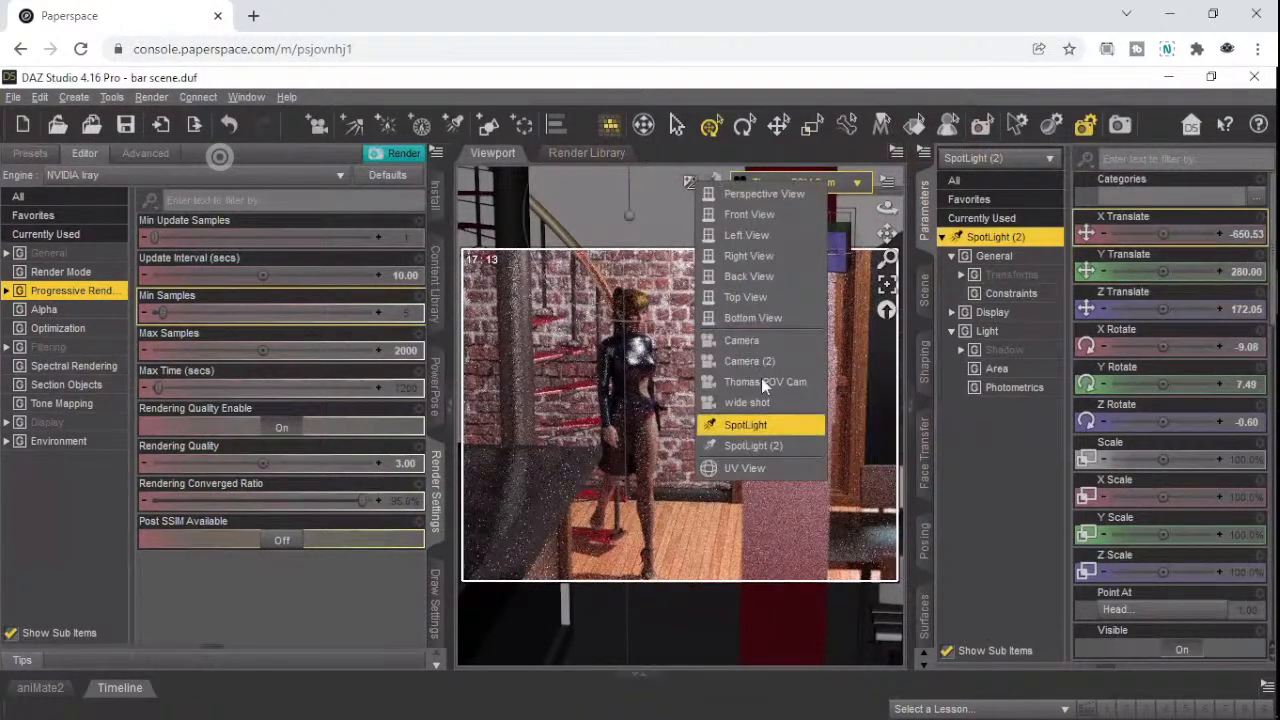
{"action": "left_click", "coordinate": [761, 446]}
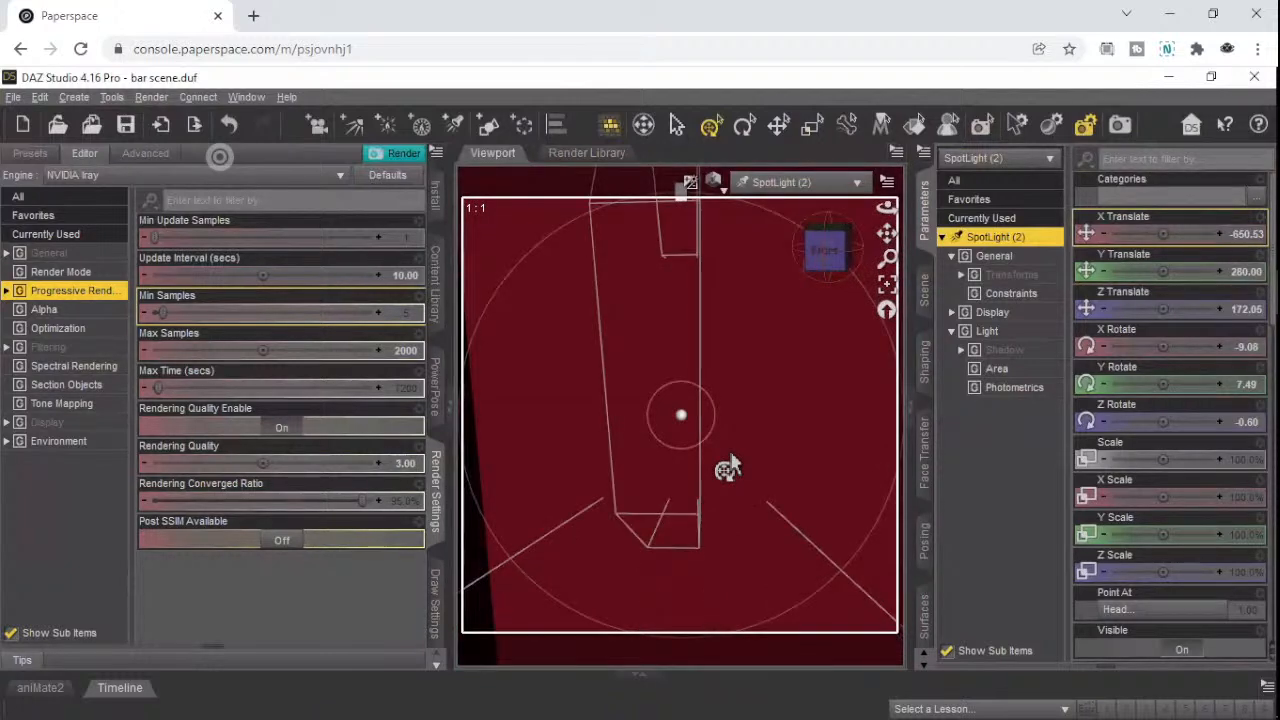
{"action": "scroll", "coordinate": [732, 461], "scroll_direction": "up", "scroll_amount": 3}
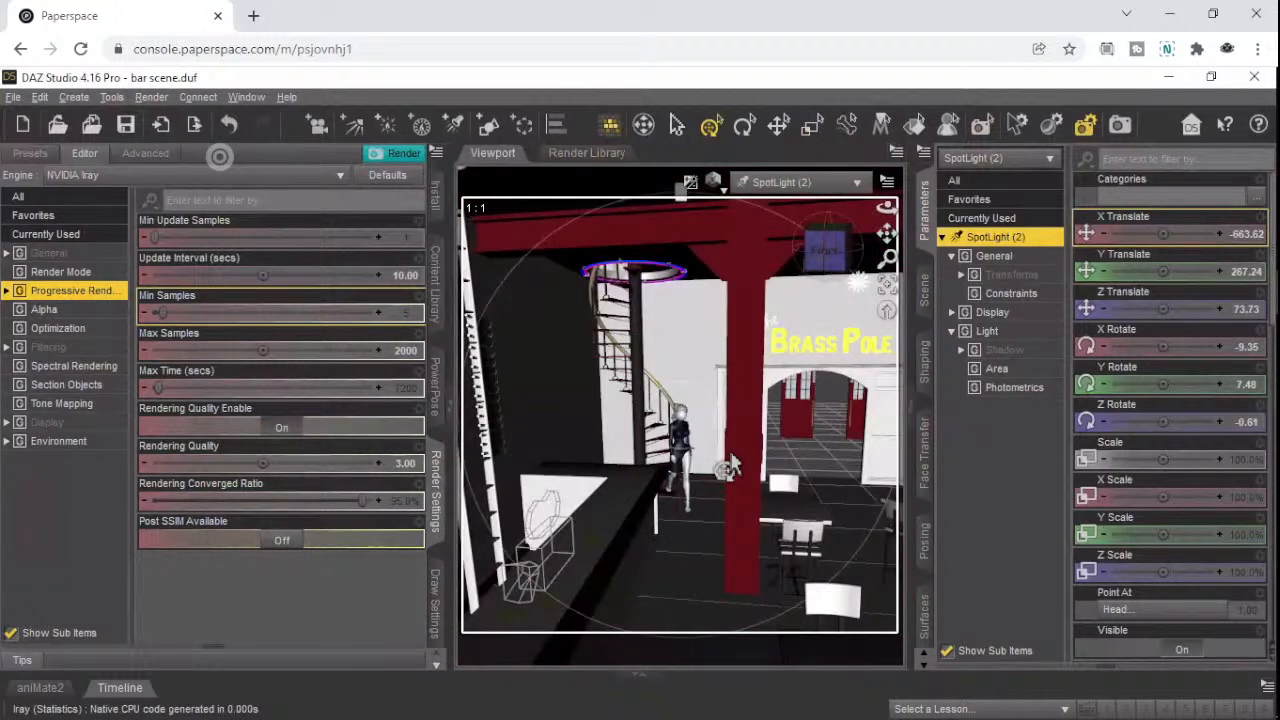
{"action": "scroll", "coordinate": [732, 461], "scroll_direction": "up", "scroll_amount": 1}
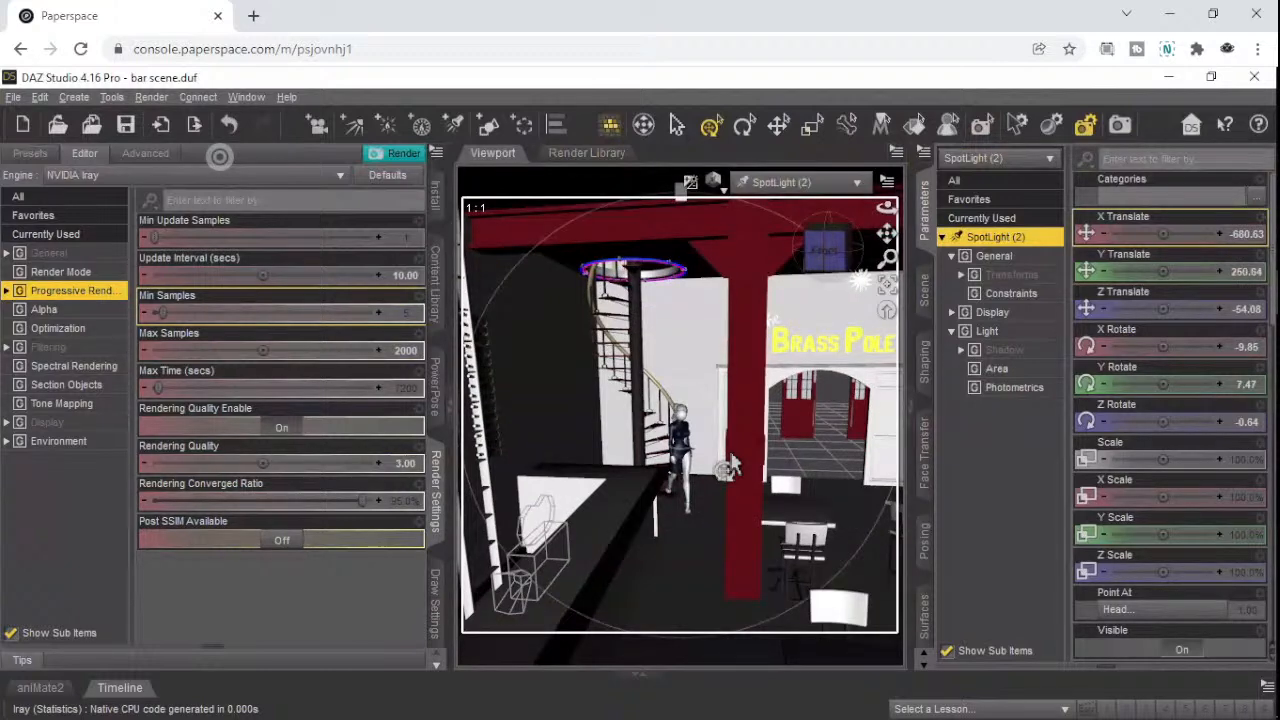
{"action": "scroll", "coordinate": [732, 461], "scroll_direction": "up", "scroll_amount": 2}
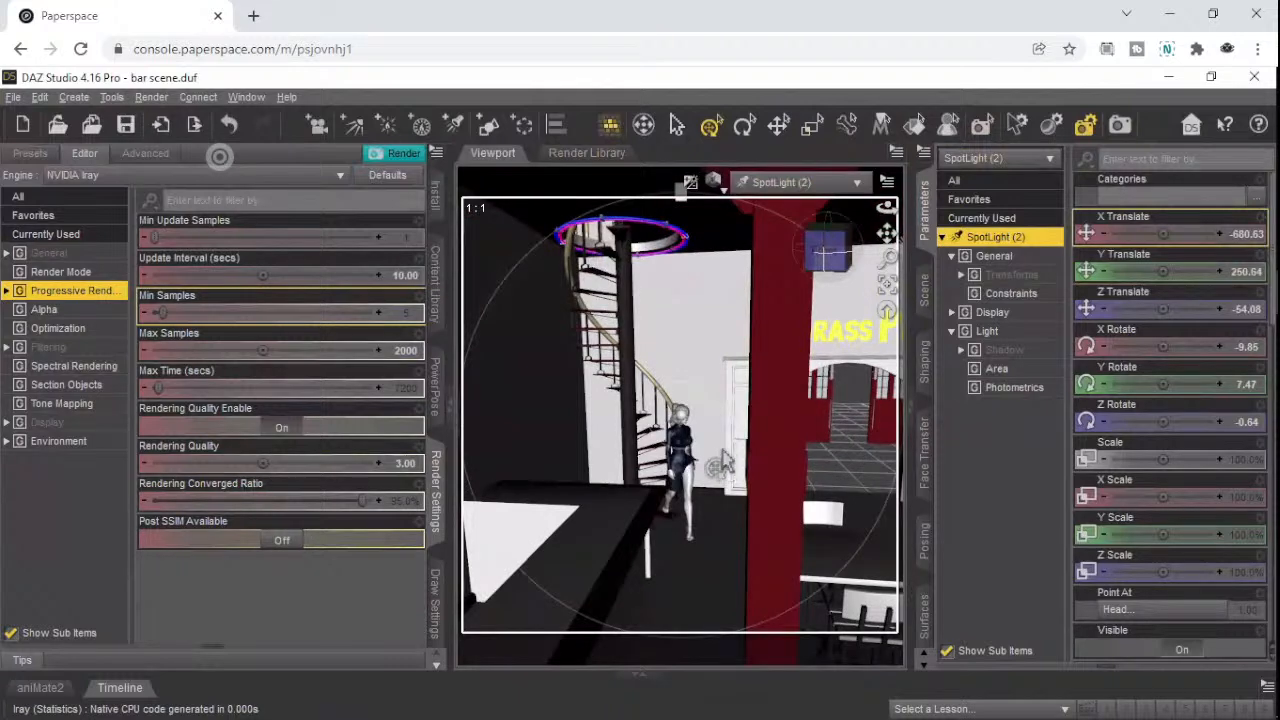
- Move SpotLight (2) closer to Clara, to about X -695, Z -162, and set its Y Translate to 280
{"action": "left_click", "coordinate": [1250, 277]}
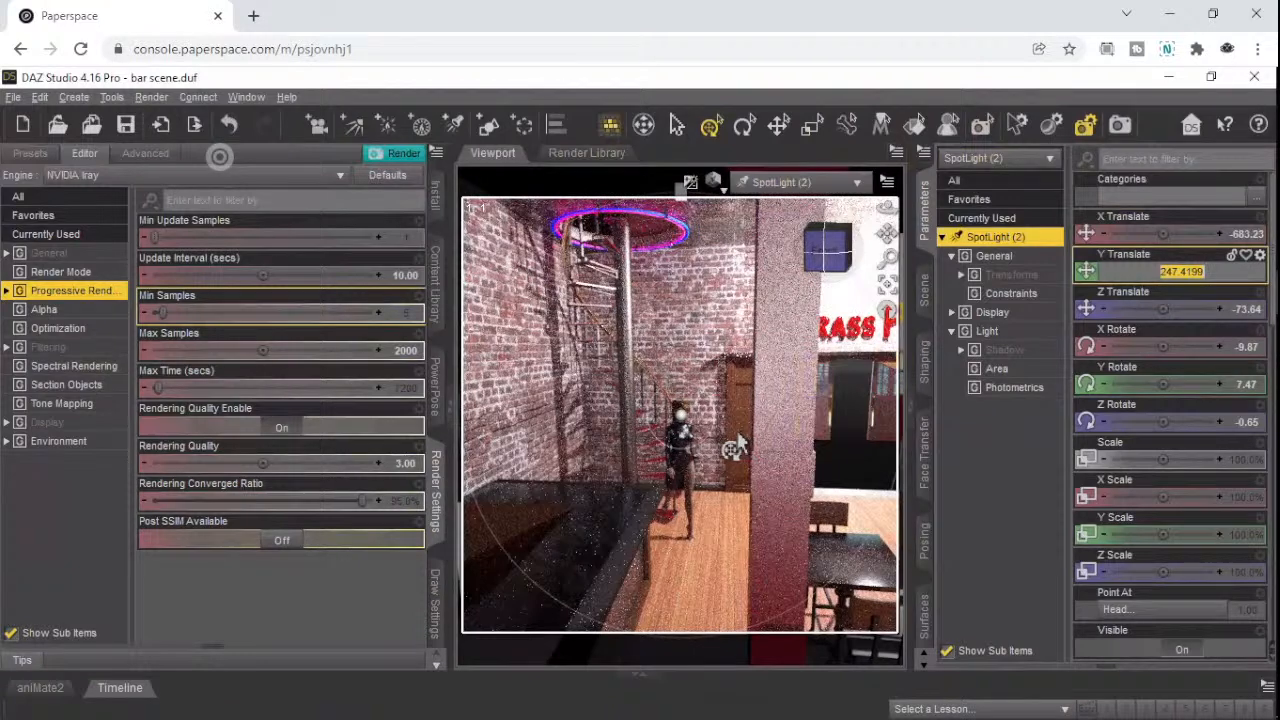
{"action": "scroll", "coordinate": [741, 441], "scroll_direction": "up", "scroll_amount": 2}
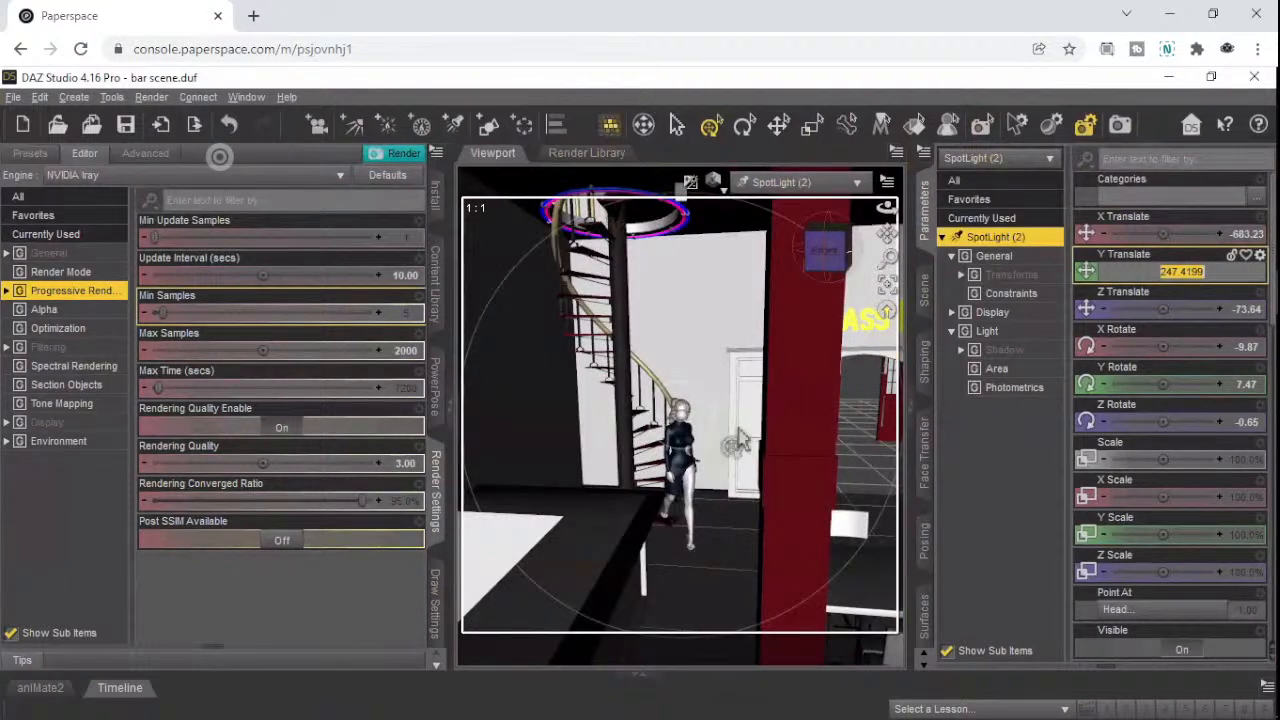
{"action": "scroll", "coordinate": [741, 441], "scroll_direction": "up", "scroll_amount": 2}
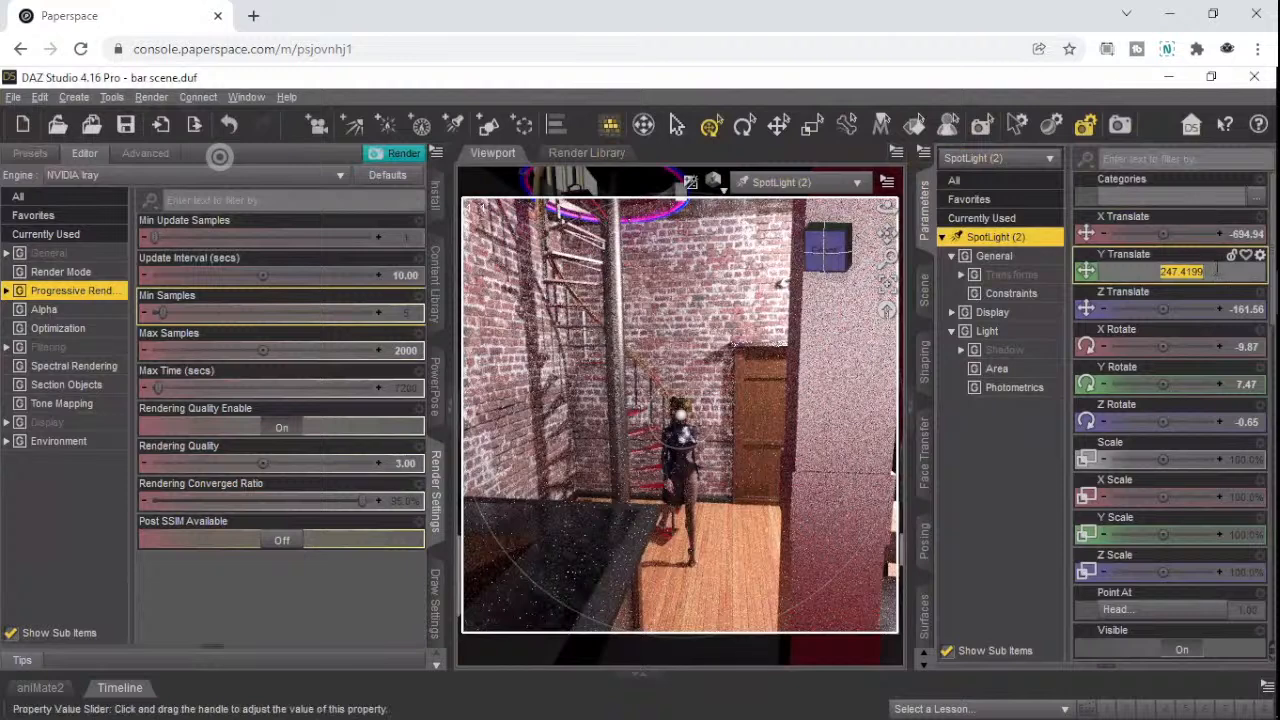
{"action": "type", "text": "300"}
{"action": "key", "text": "Return"}
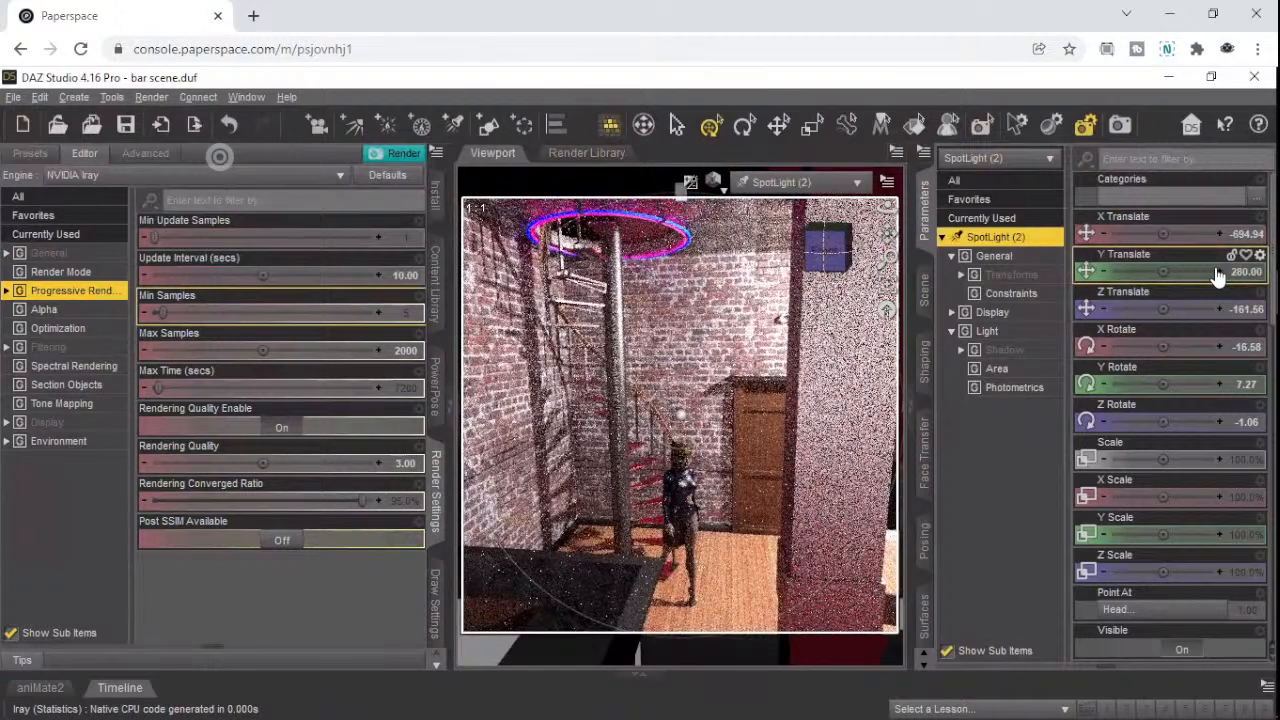
- Check the photometric, general and constraint settings of SpotLight (2), and return the viewport to Thomas POV Cam
{"action": "left_click", "coordinate": [1006, 390]}
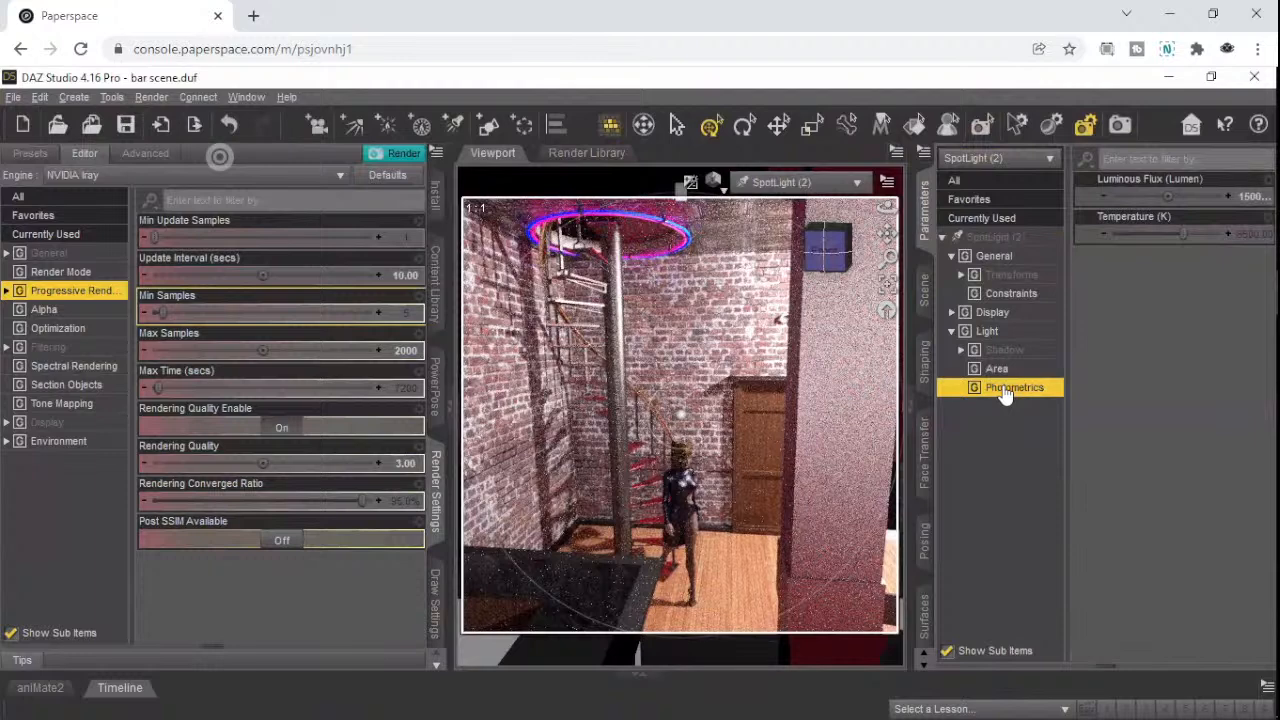
{"action": "left_click", "coordinate": [998, 257]}
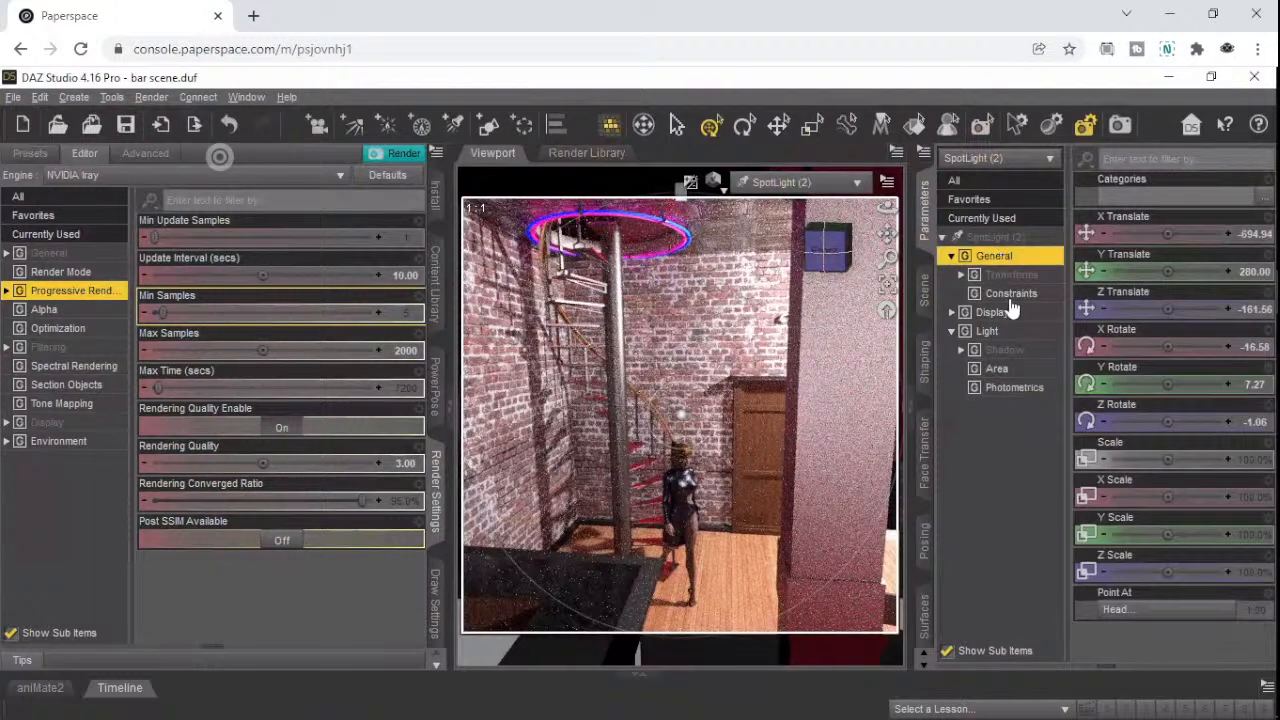
{"action": "left_click", "coordinate": [1011, 296]}
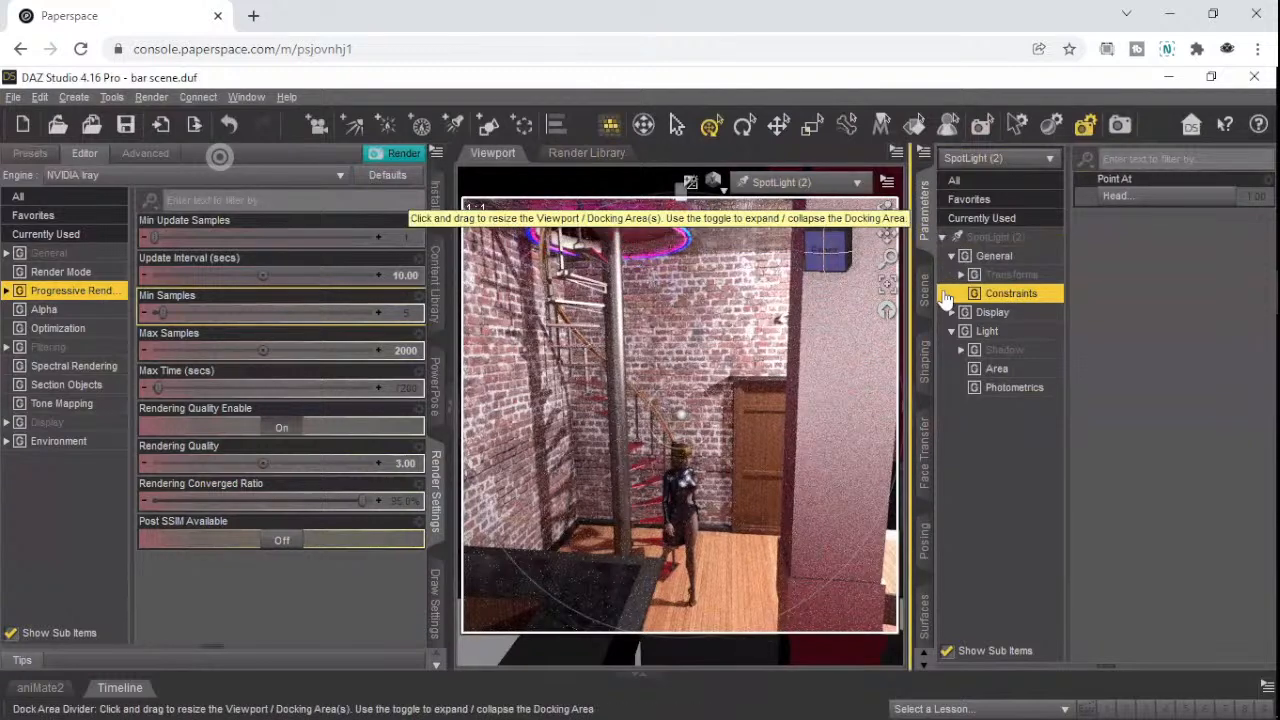
{"action": "left_click", "coordinate": [832, 180]}
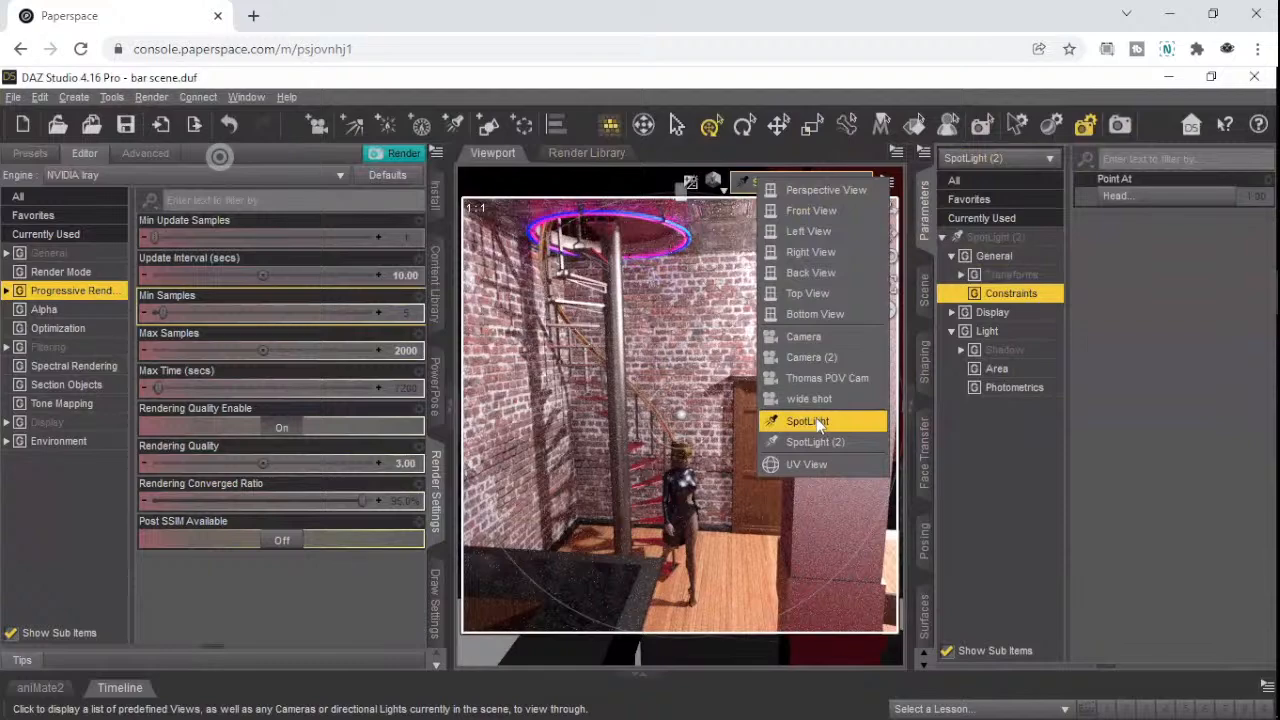
{"action": "left_click", "coordinate": [808, 378]}
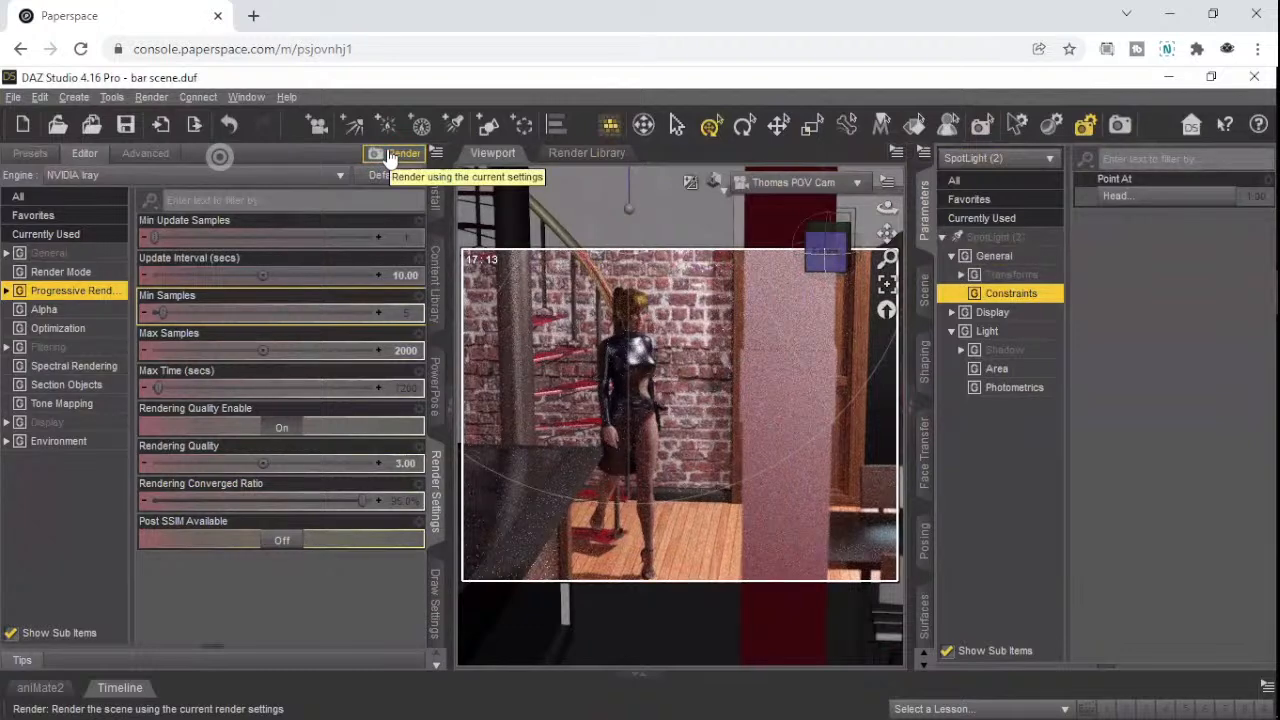
- Save the scene and run a brief test render of the Thomas POV Cam shot, cancelling it early
{"action": "left_click", "coordinate": [126, 126]}
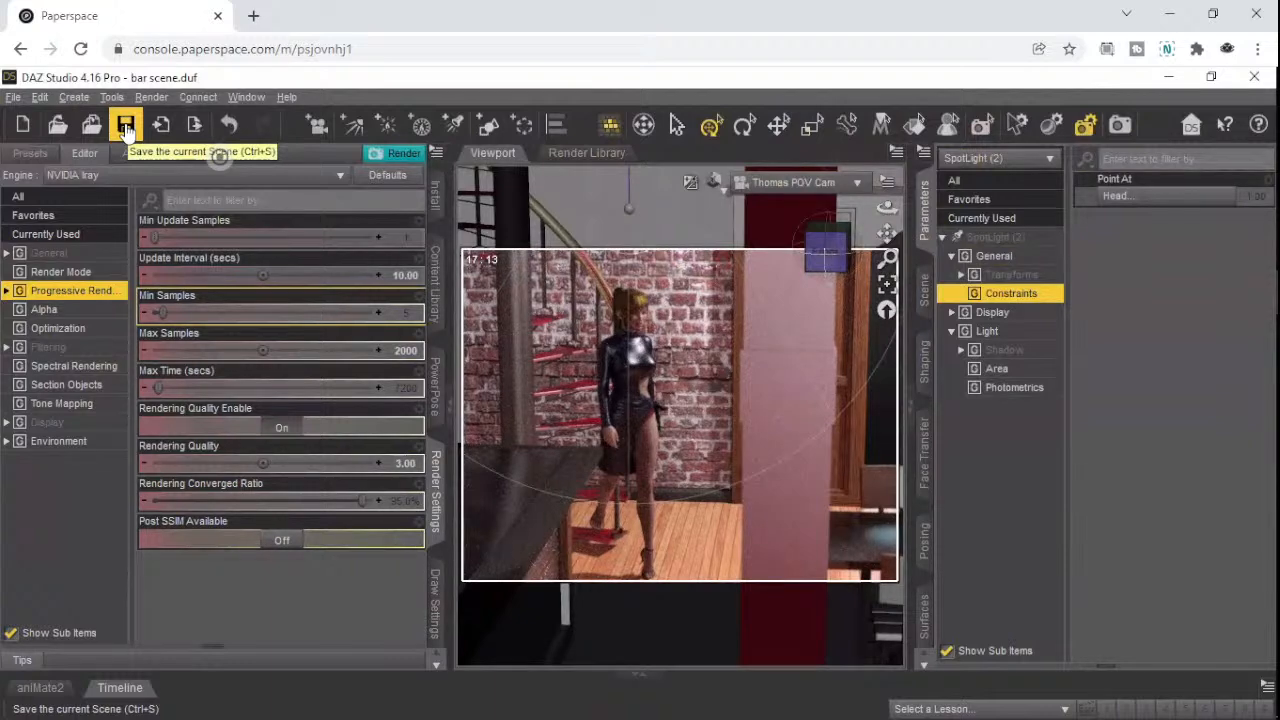
{"action": "left_click", "coordinate": [373, 160]}
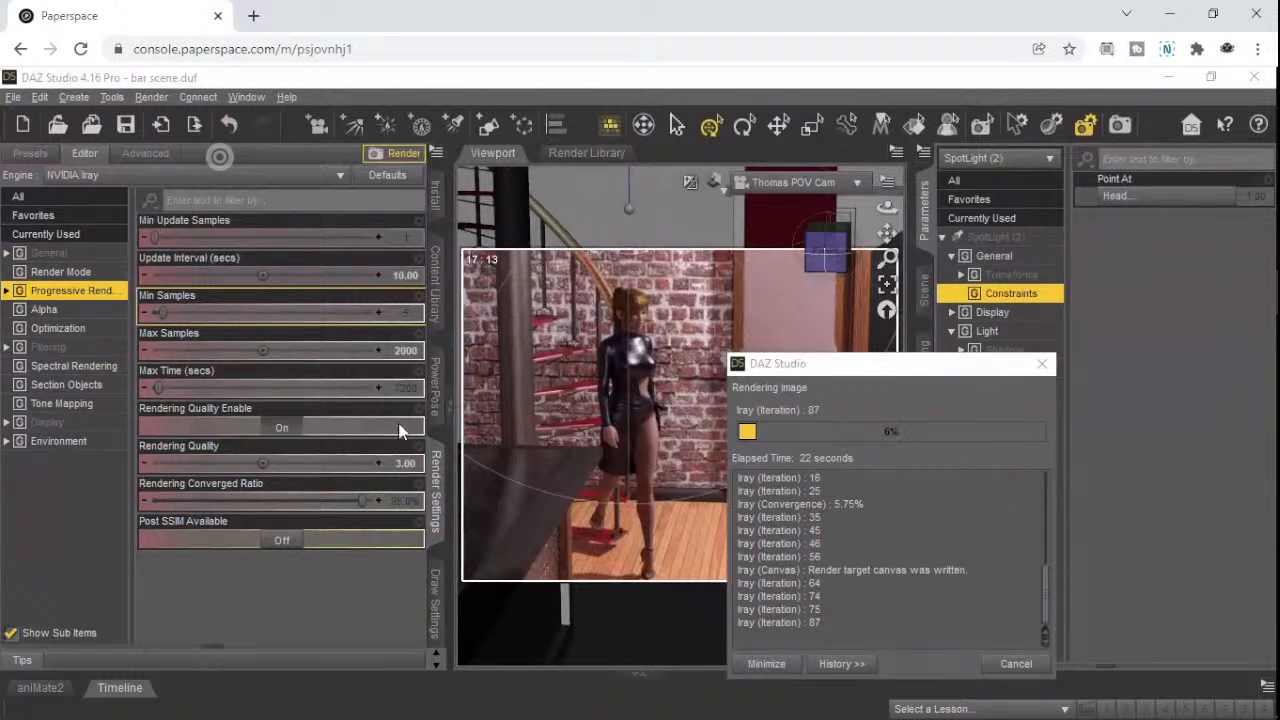
{"action": "left_click", "coordinate": [1041, 366]}
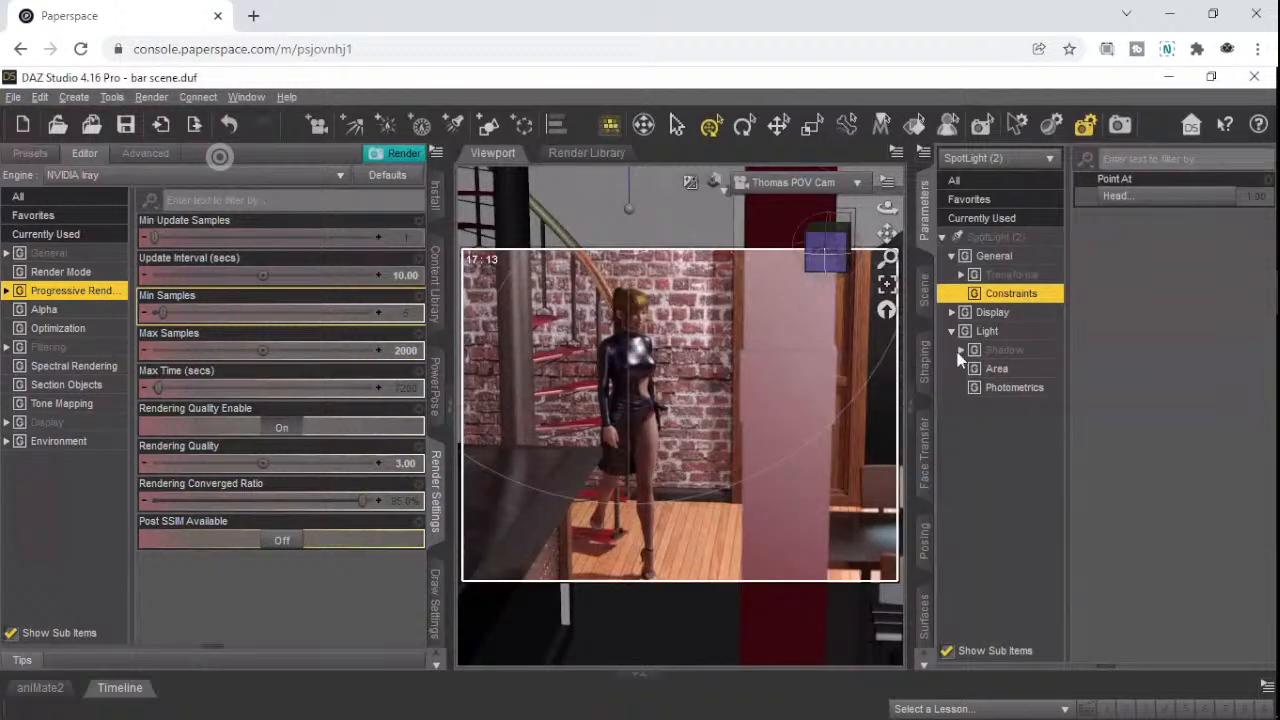
- Try to switch the viewport from Thomas POV Cam to Perspective View
{"action": "left_click", "coordinate": [718, 184]}
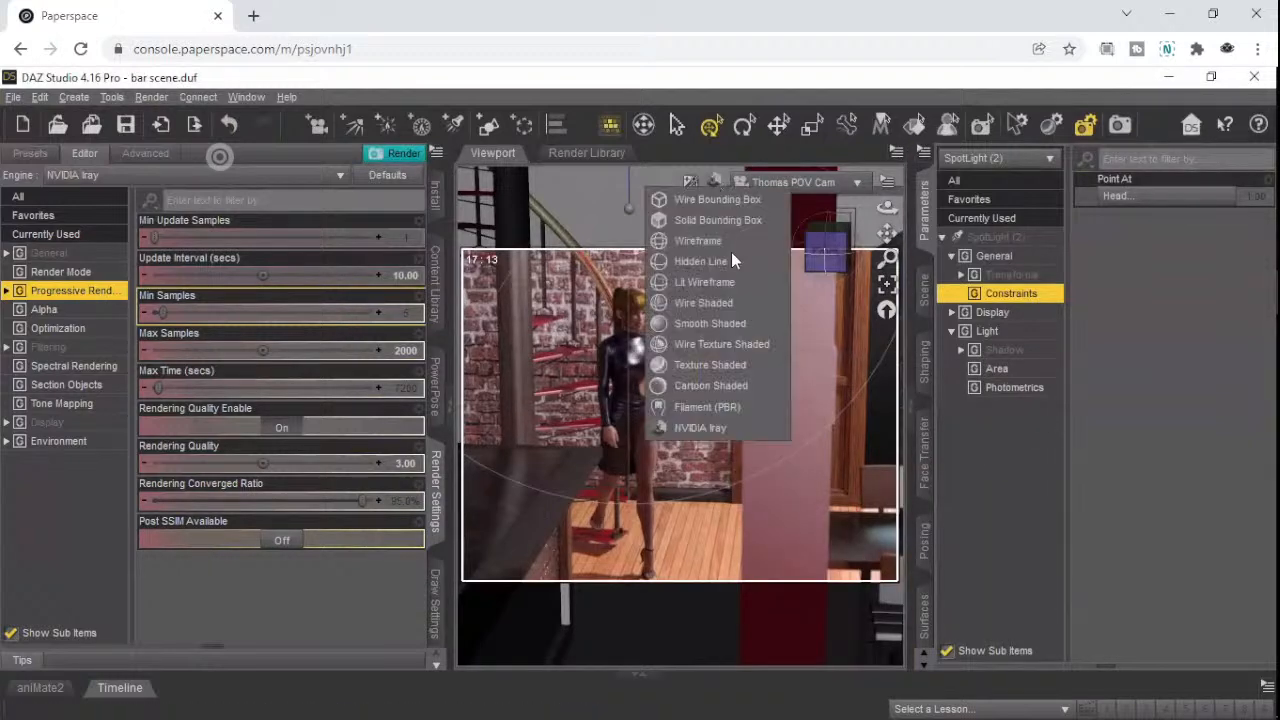
{"action": "left_click", "coordinate": [841, 181]}
{"action": "left_click", "coordinate": [825, 193]}
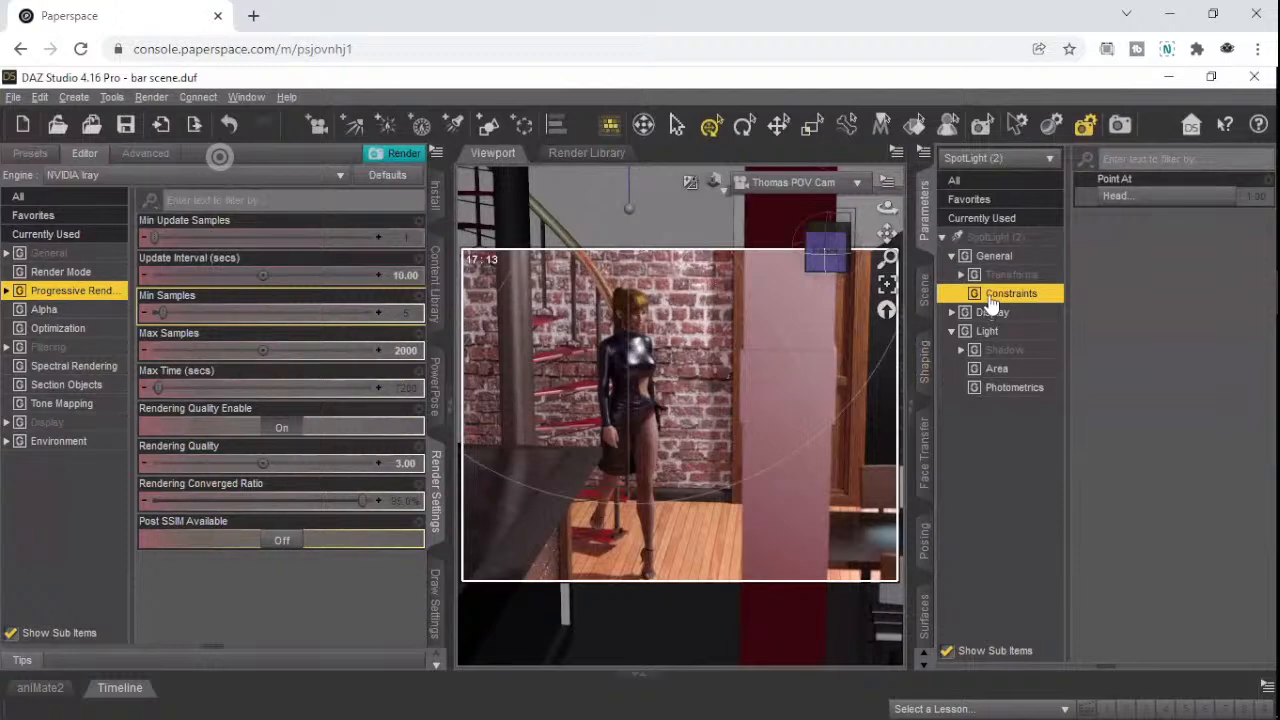
- Select Thomas POV Cam in the scene hierarchy and show its transform parameters
{"action": "left_click", "coordinate": [1010, 334]}
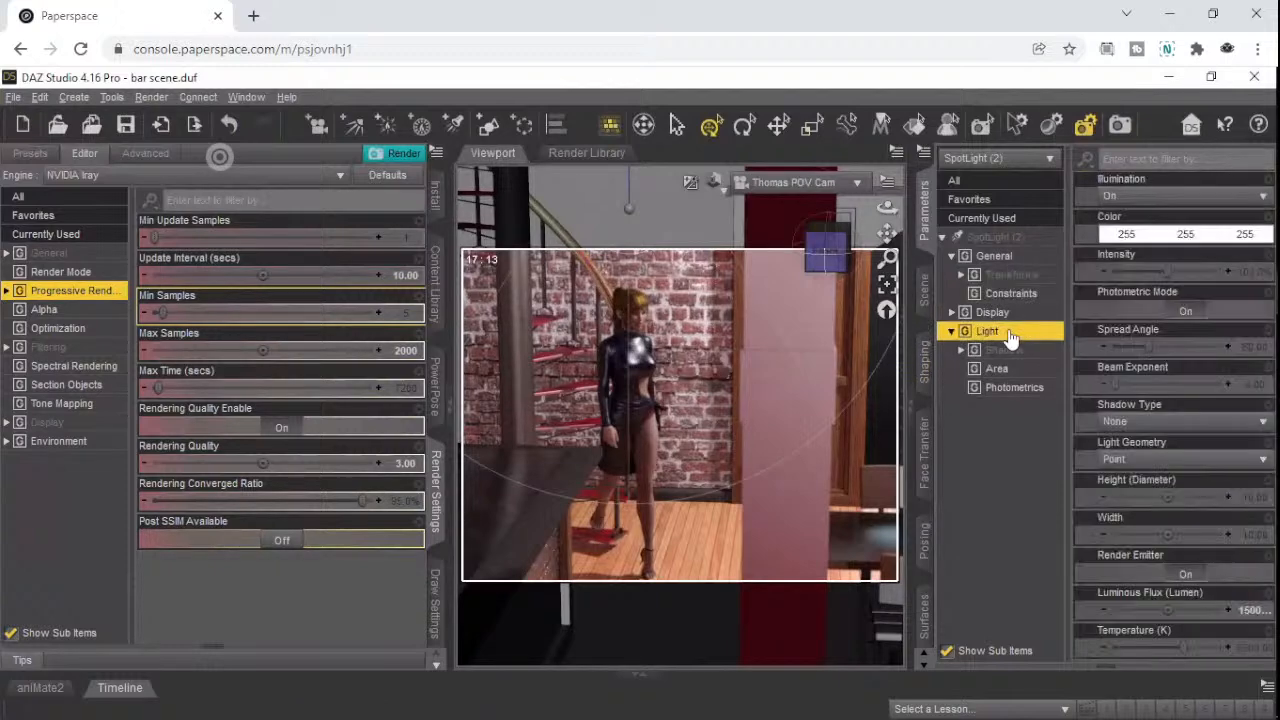
{"action": "left_click", "coordinate": [991, 162]}
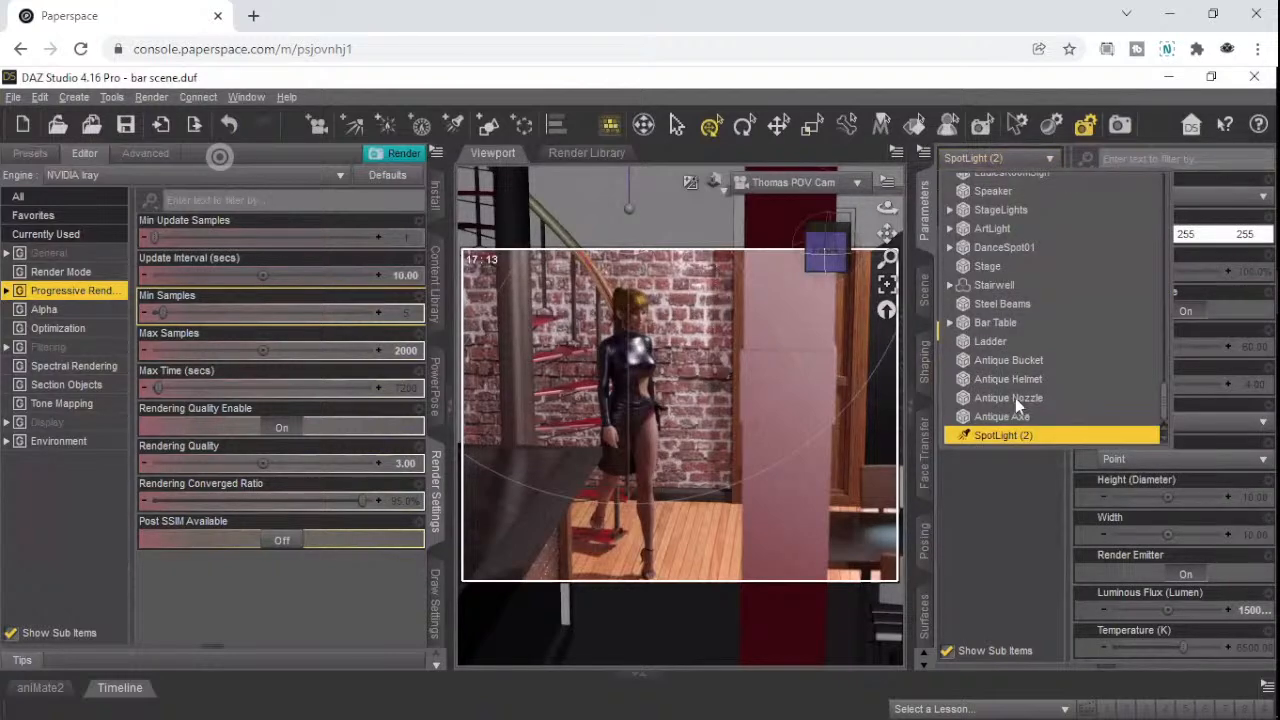
{"action": "left_click", "coordinate": [926, 292]}
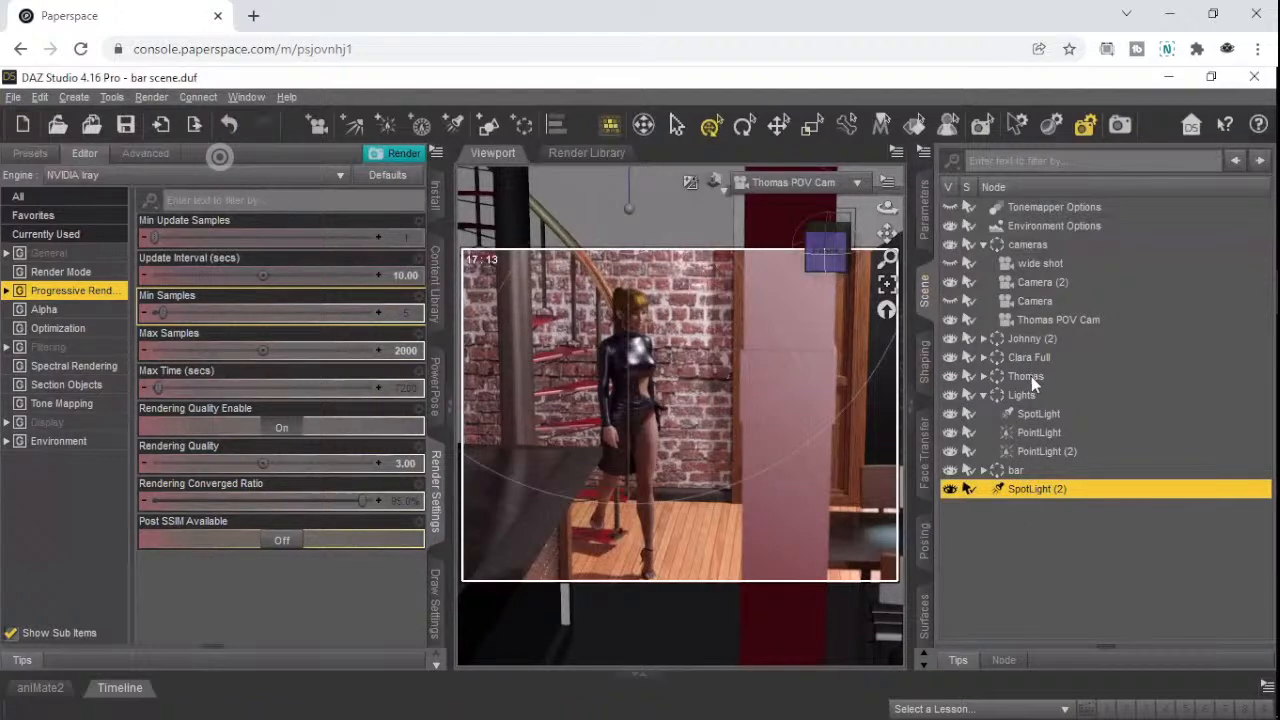
{"action": "left_click", "coordinate": [1032, 318]}
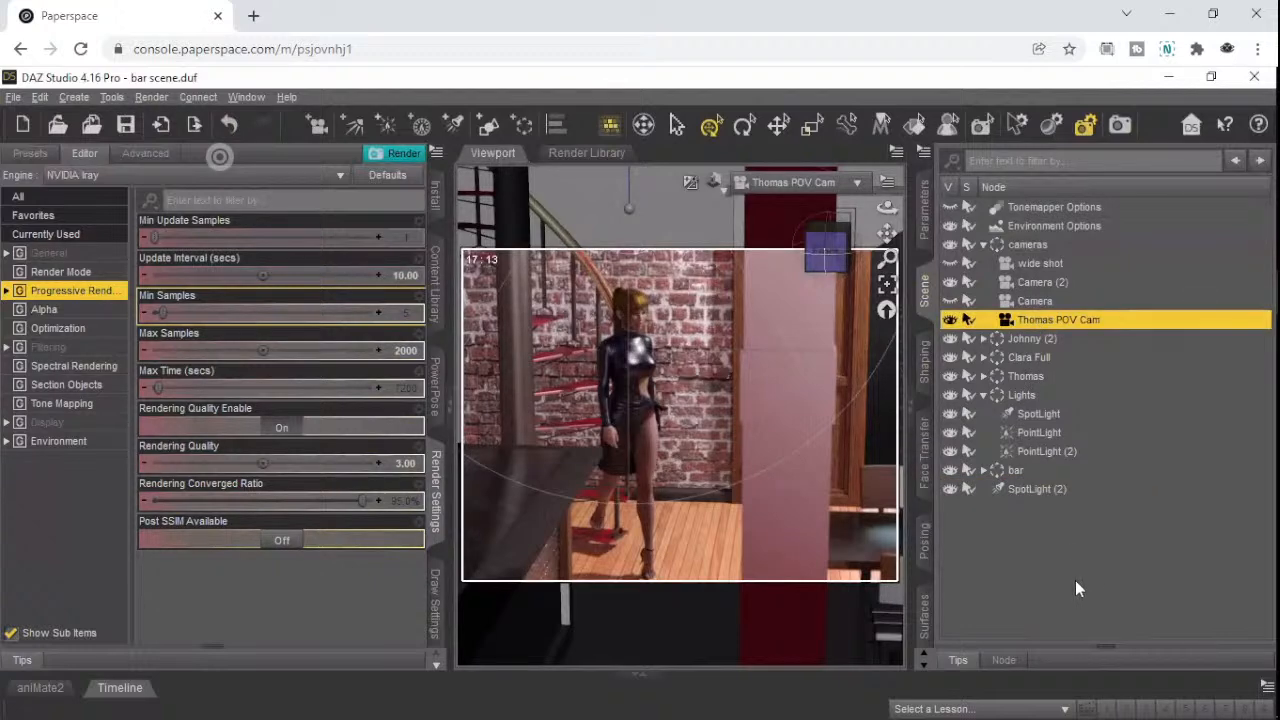
{"action": "left_click", "coordinate": [1063, 590]}
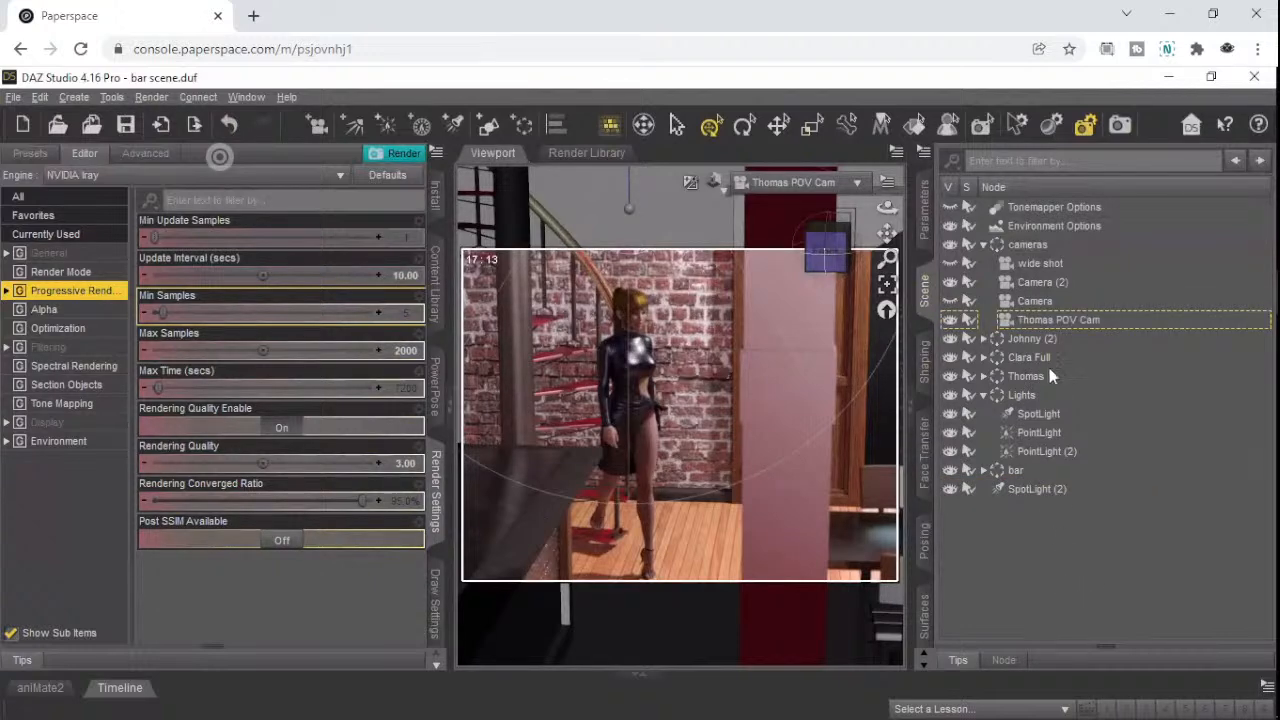
{"action": "left_click", "coordinate": [1033, 322]}
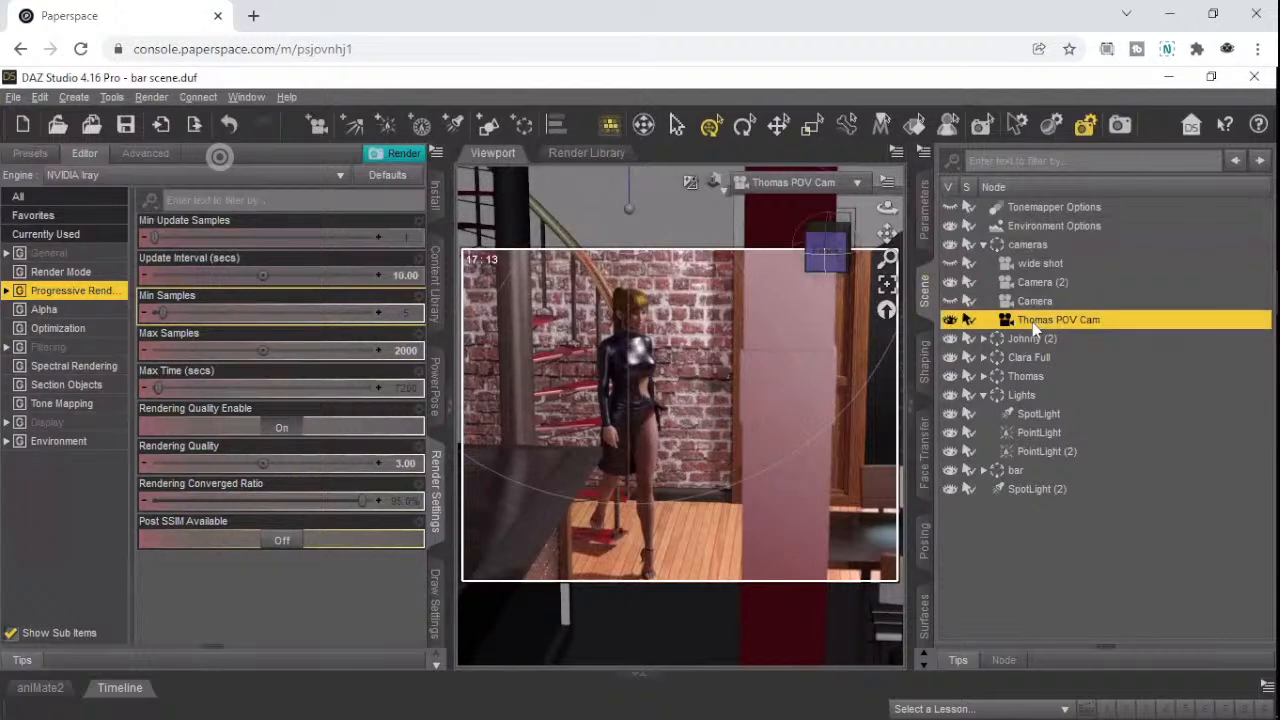
{"action": "left_click", "coordinate": [925, 232]}
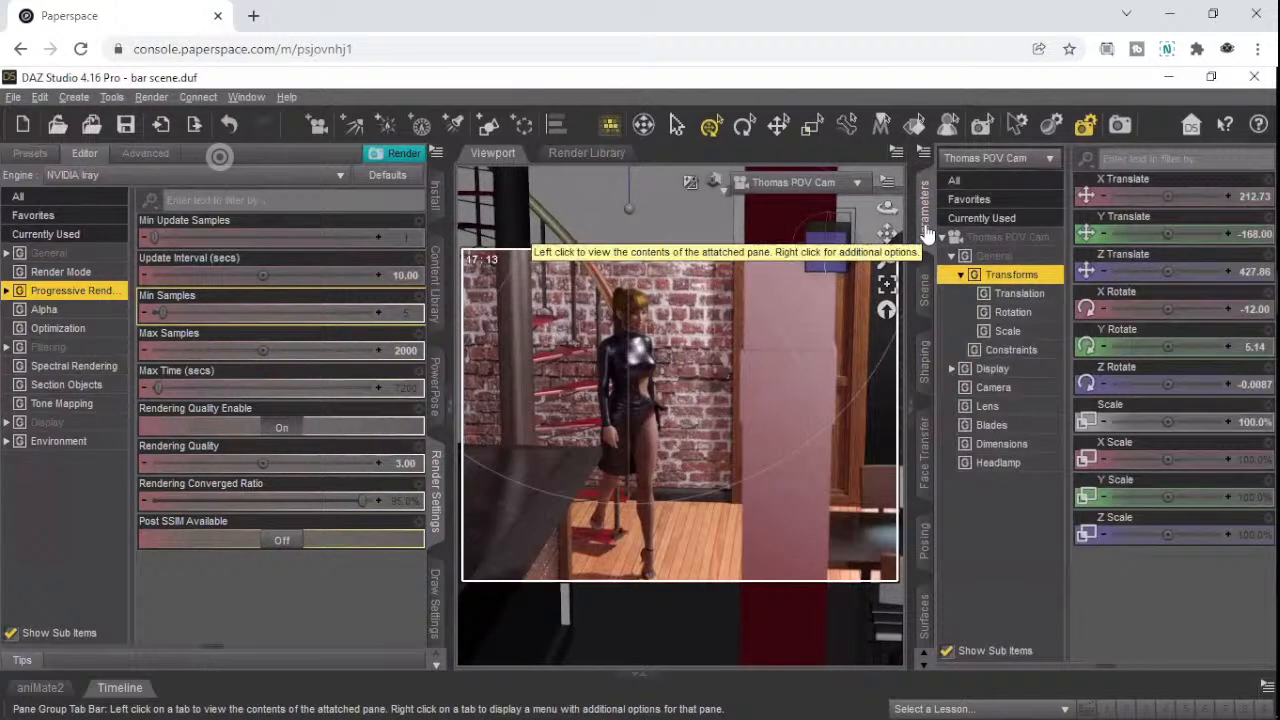
- Try again to change the viewport to Perspective View and its draw style to Texture Shaded
{"action": "left_click", "coordinate": [834, 182]}
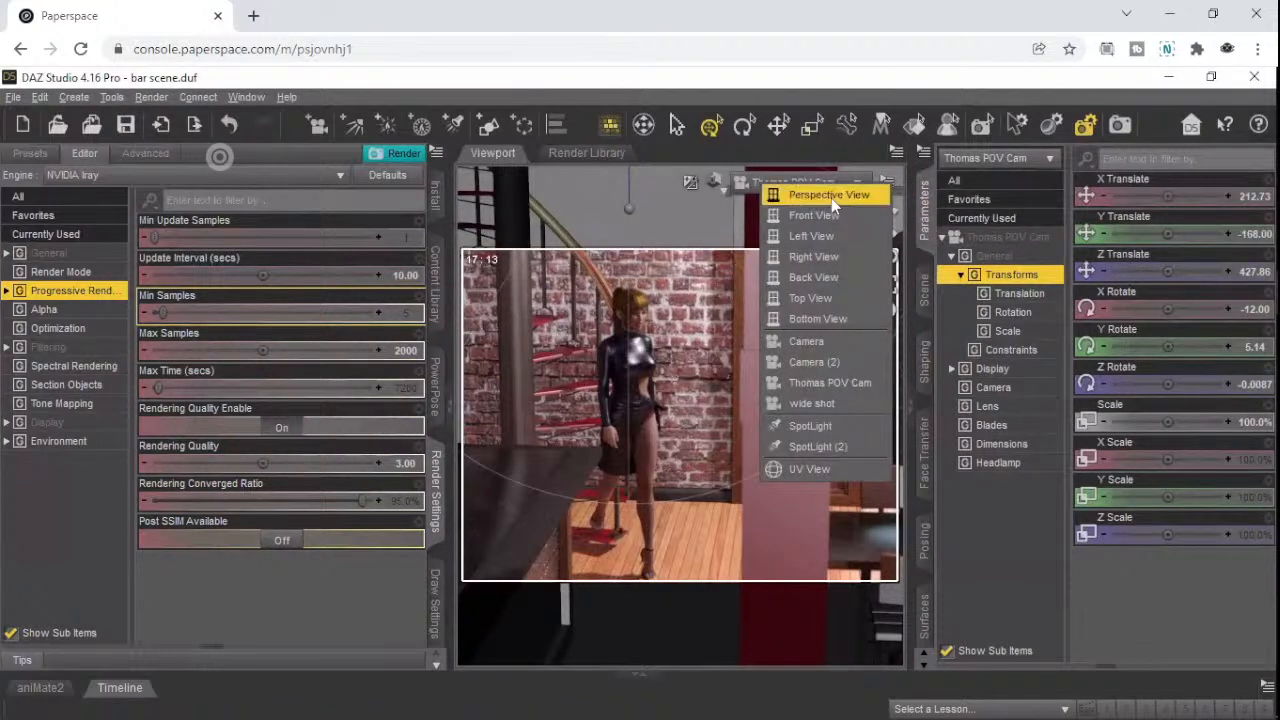
{"action": "left_click", "coordinate": [831, 196]}
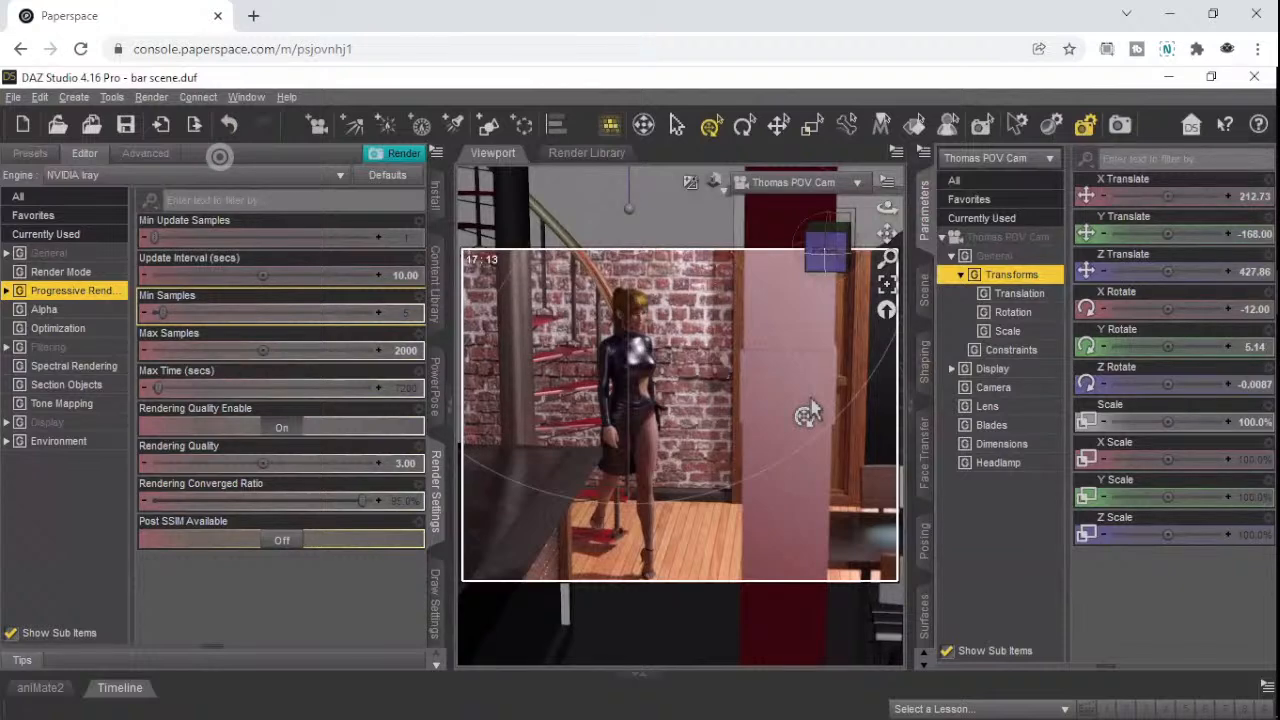
{"action": "left_click", "coordinate": [813, 186]}
{"action": "left_click", "coordinate": [788, 205]}
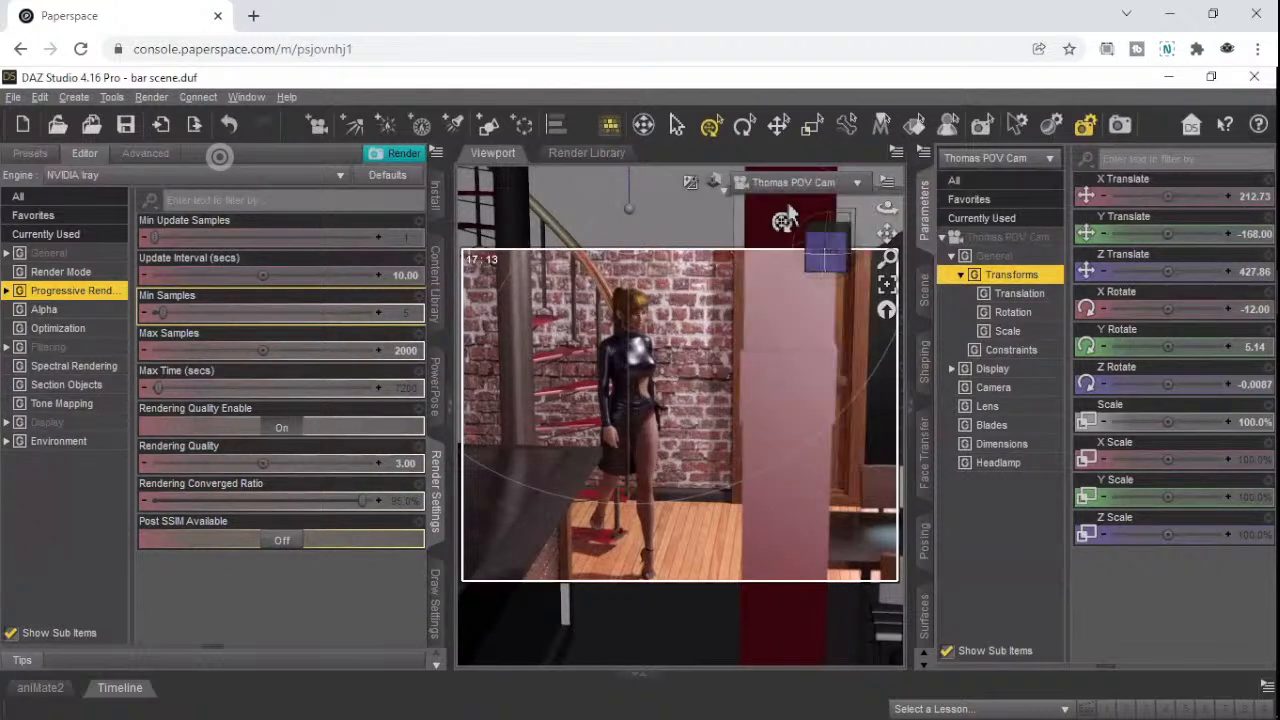
{"action": "left_click", "coordinate": [714, 183]}
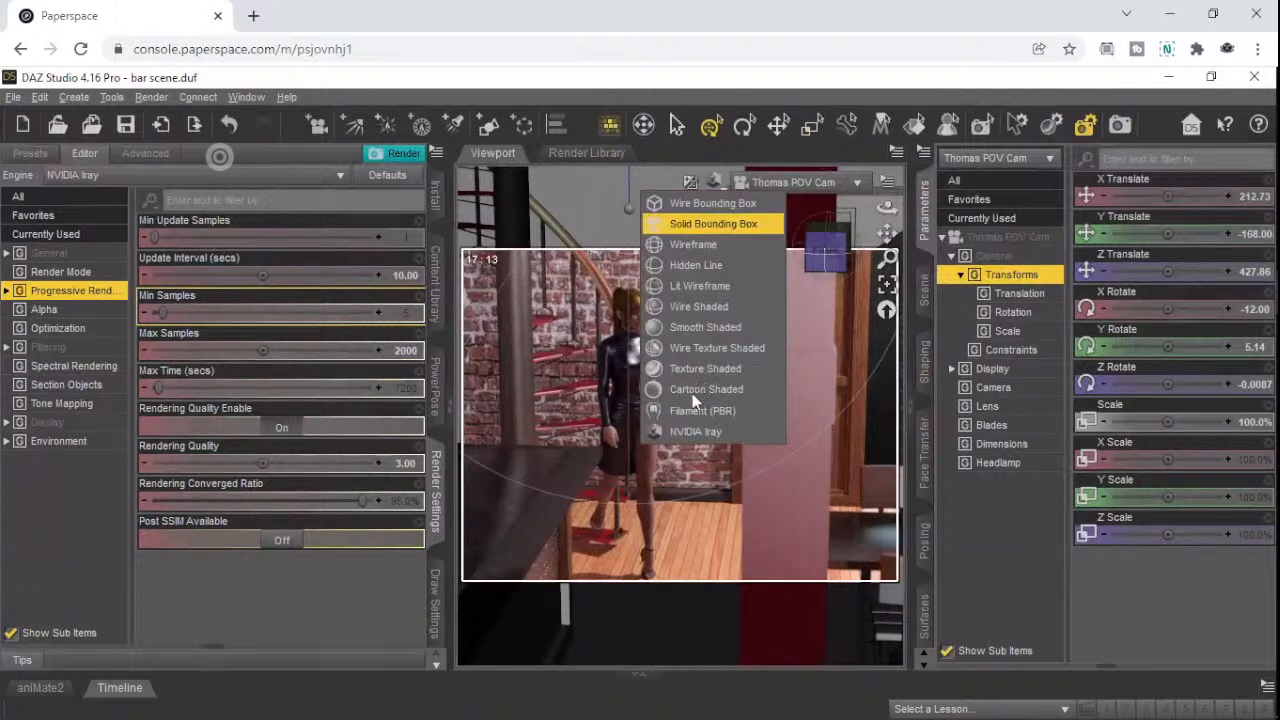
{"action": "left_click", "coordinate": [688, 367]}
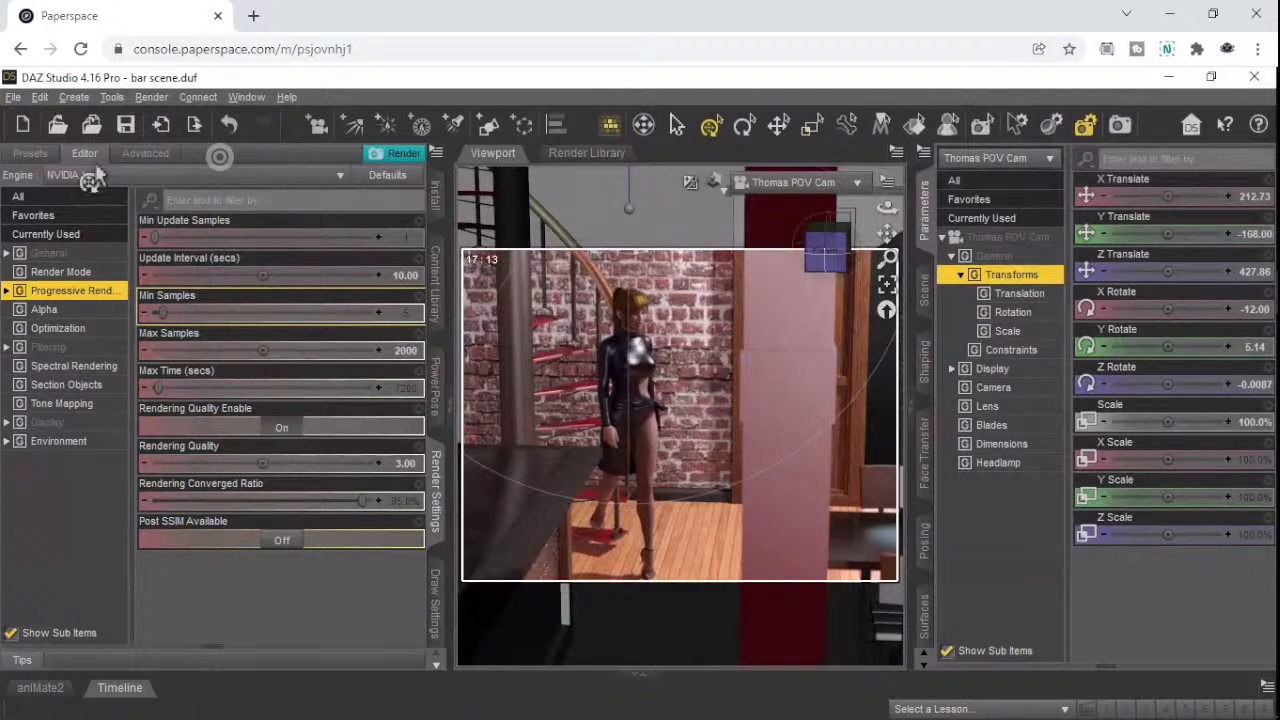
- Try to save the bar scene again under its current file name
{"action": "left_click", "coordinate": [125, 135]}
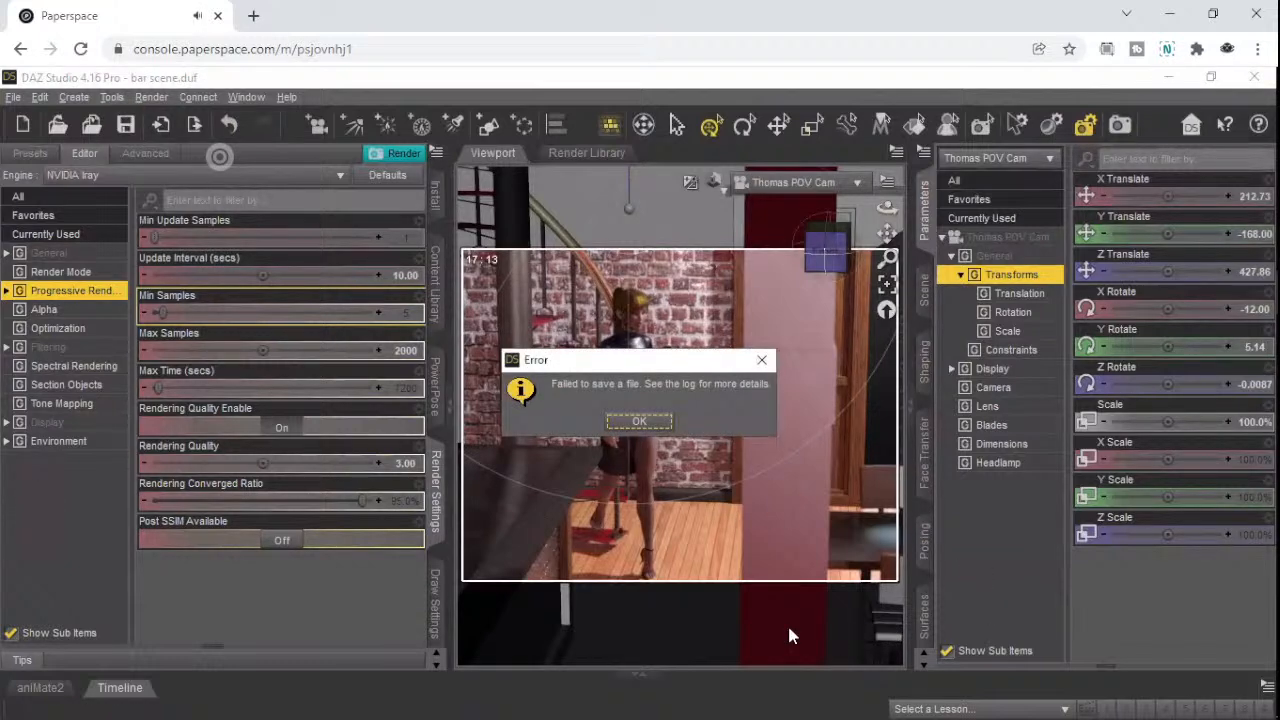
{"action": "left_click", "coordinate": [639, 420]}
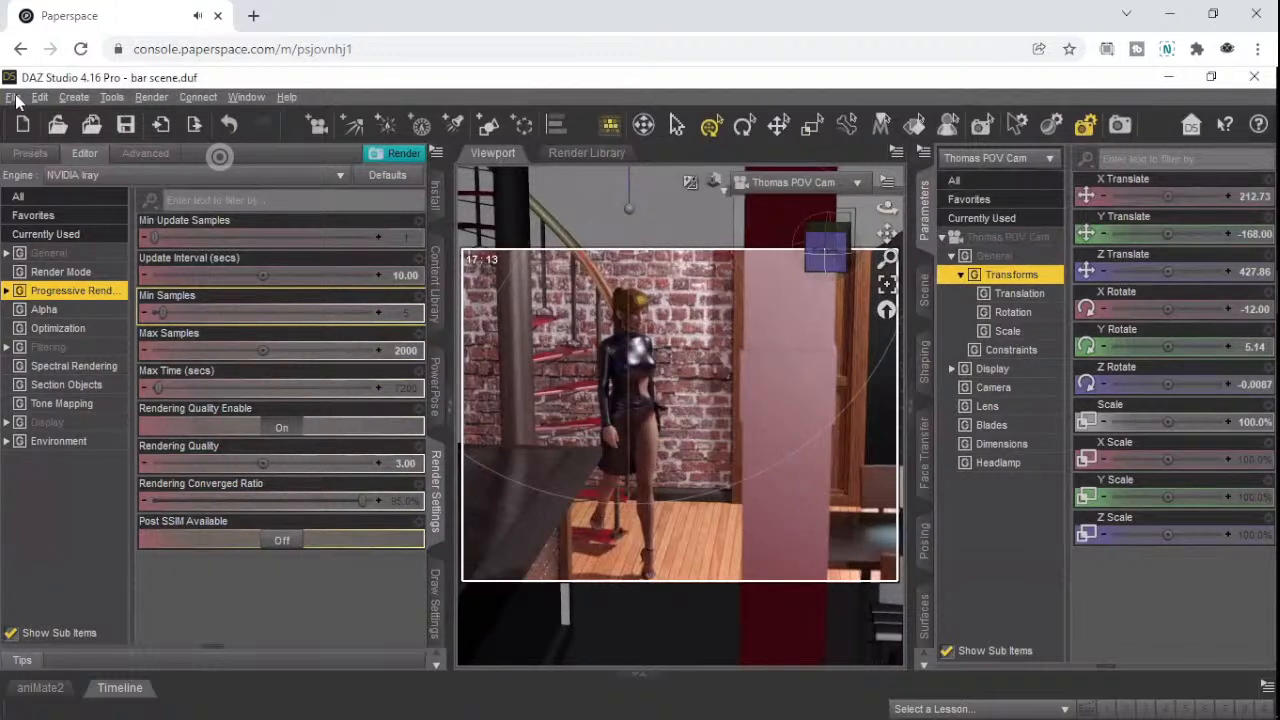
{"action": "left_click", "coordinate": [13, 97]}
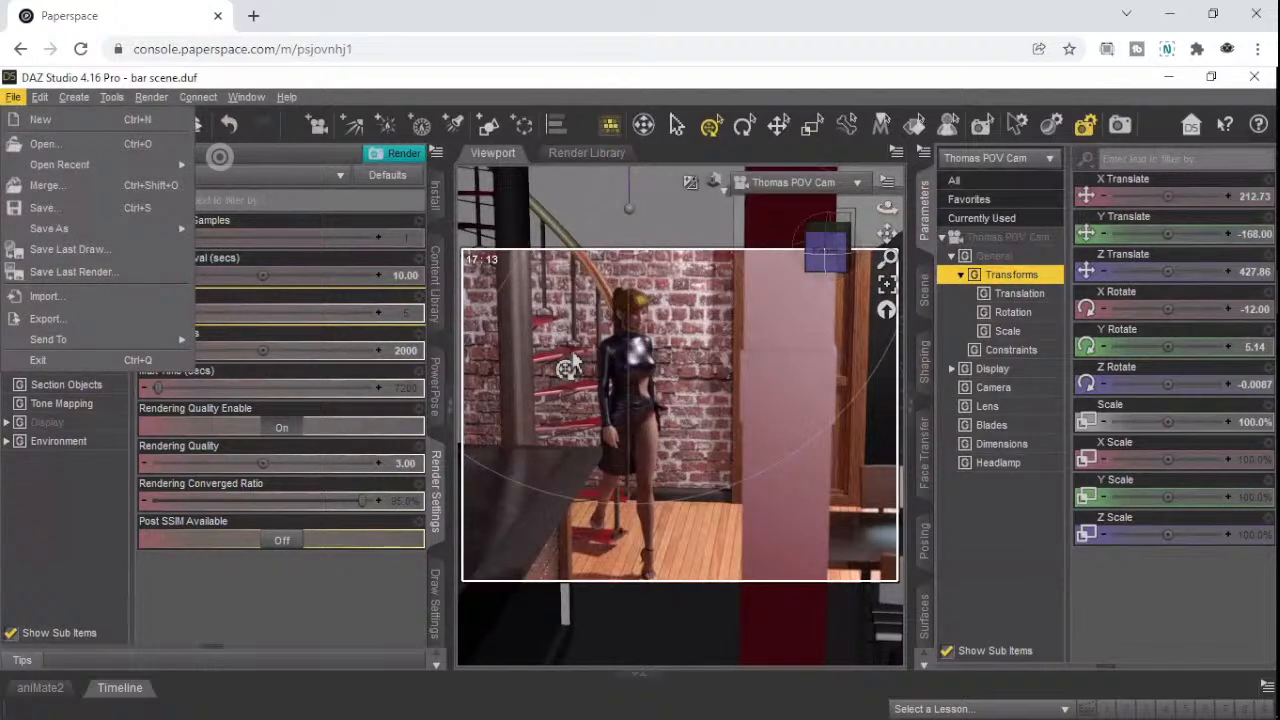
{"action": "left_click", "coordinate": [62, 540]}
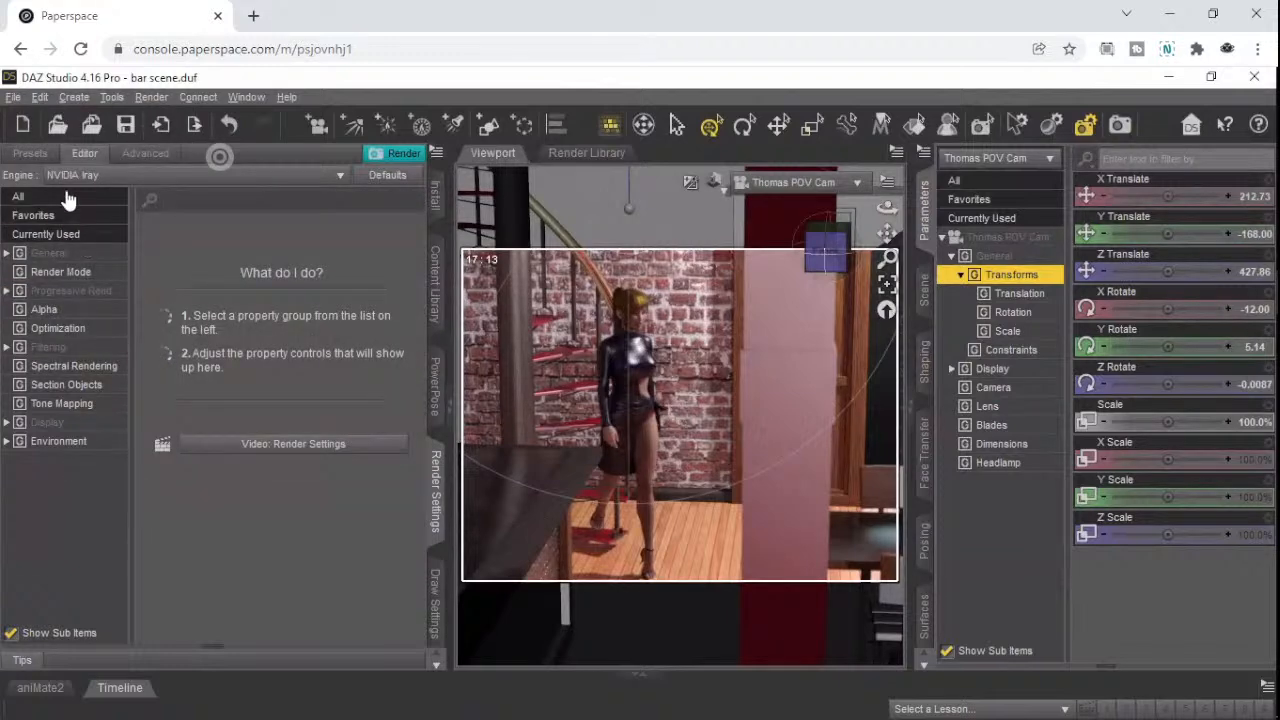
- Open the remote machine's Task Manager, check DAZ Studio's CPU and memory load among the running processes, and minimize it
{"action": "left_click", "coordinate": [126, 127]}
{"action": "left_click", "coordinate": [219, 158]}
{"action": "left_click", "coordinate": [222, 270]}
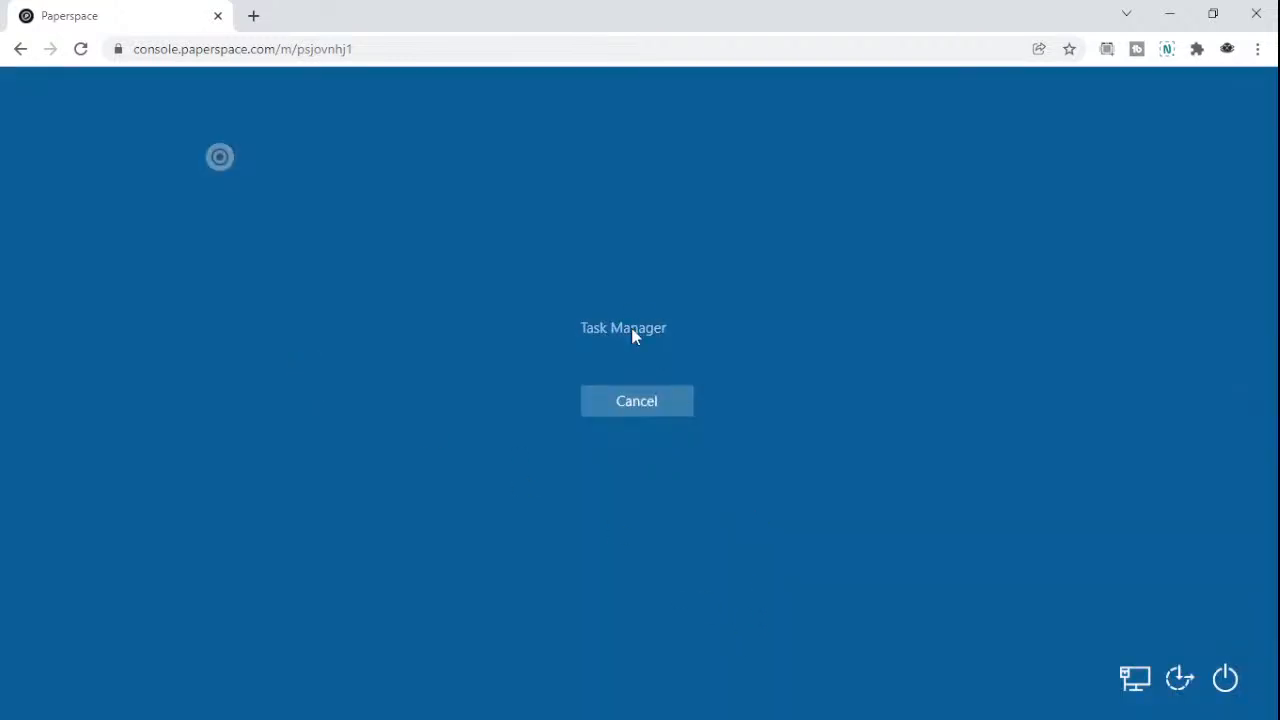
{"action": "left_click", "coordinate": [623, 328]}
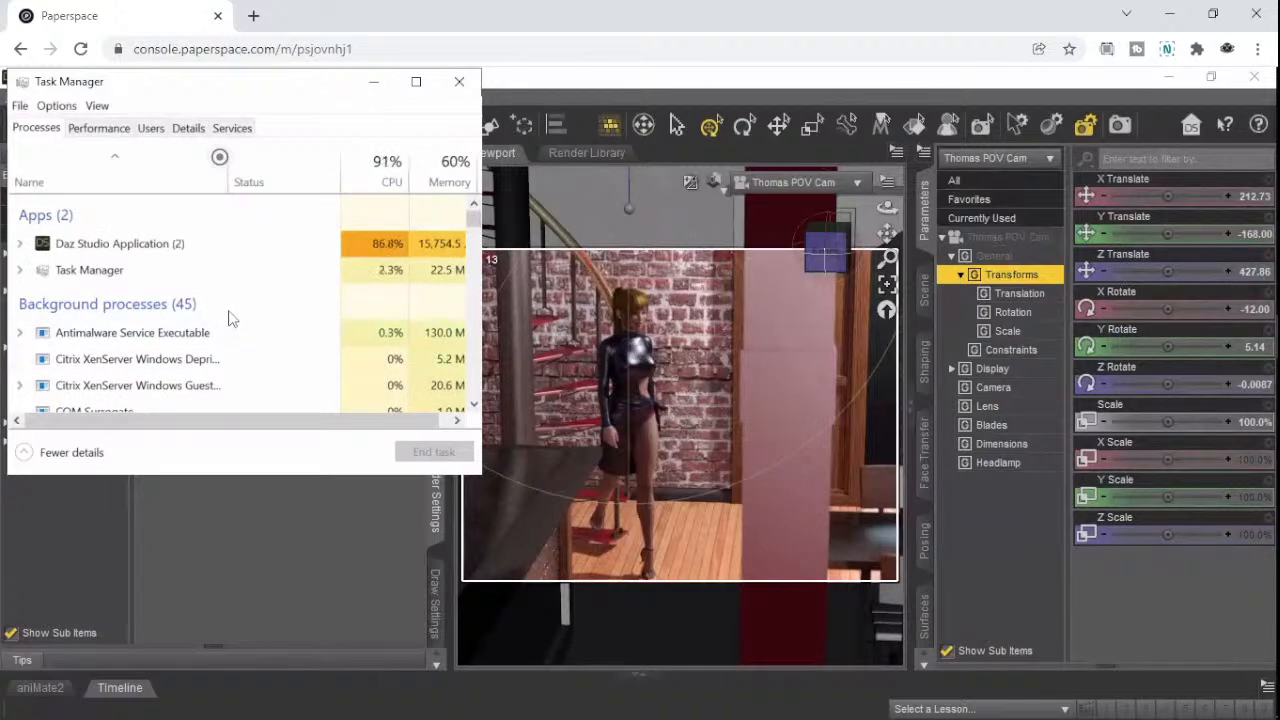
{"action": "left_click_drag", "start_coordinate": [373, 424], "coordinate": [286, 434]}
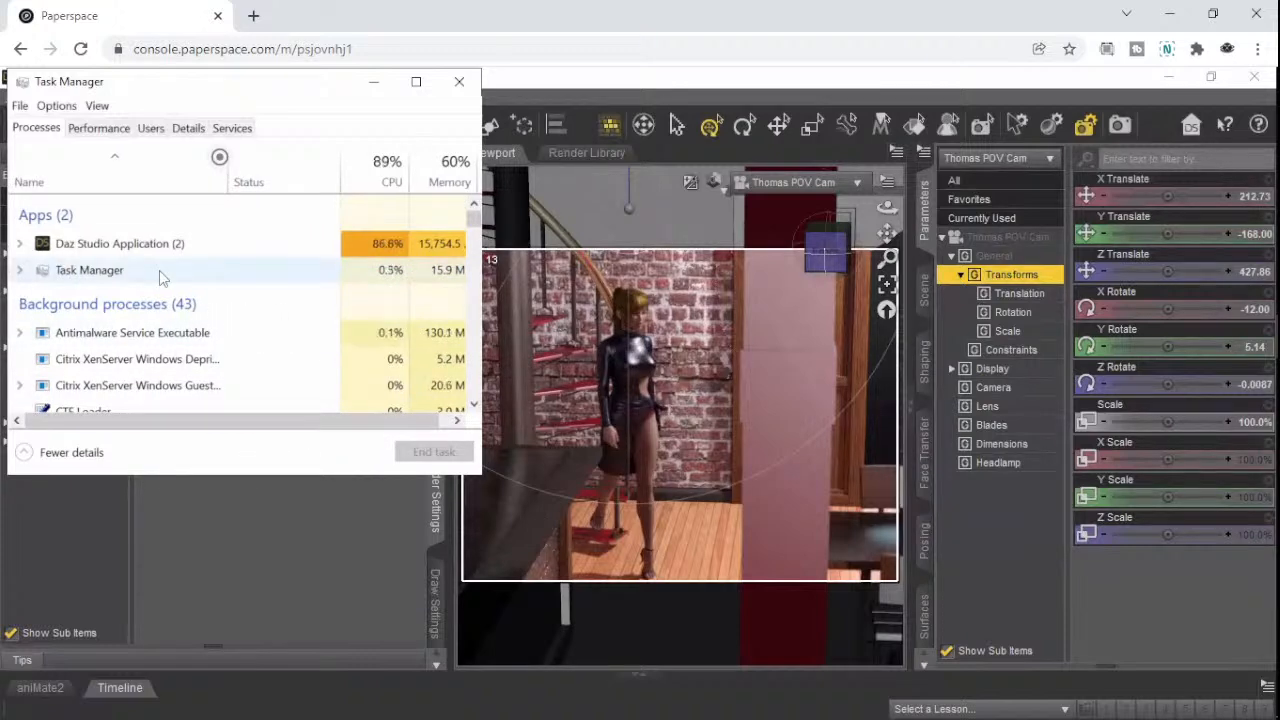
{"action": "scroll", "coordinate": [155, 265], "scroll_direction": "down", "scroll_amount": 1}
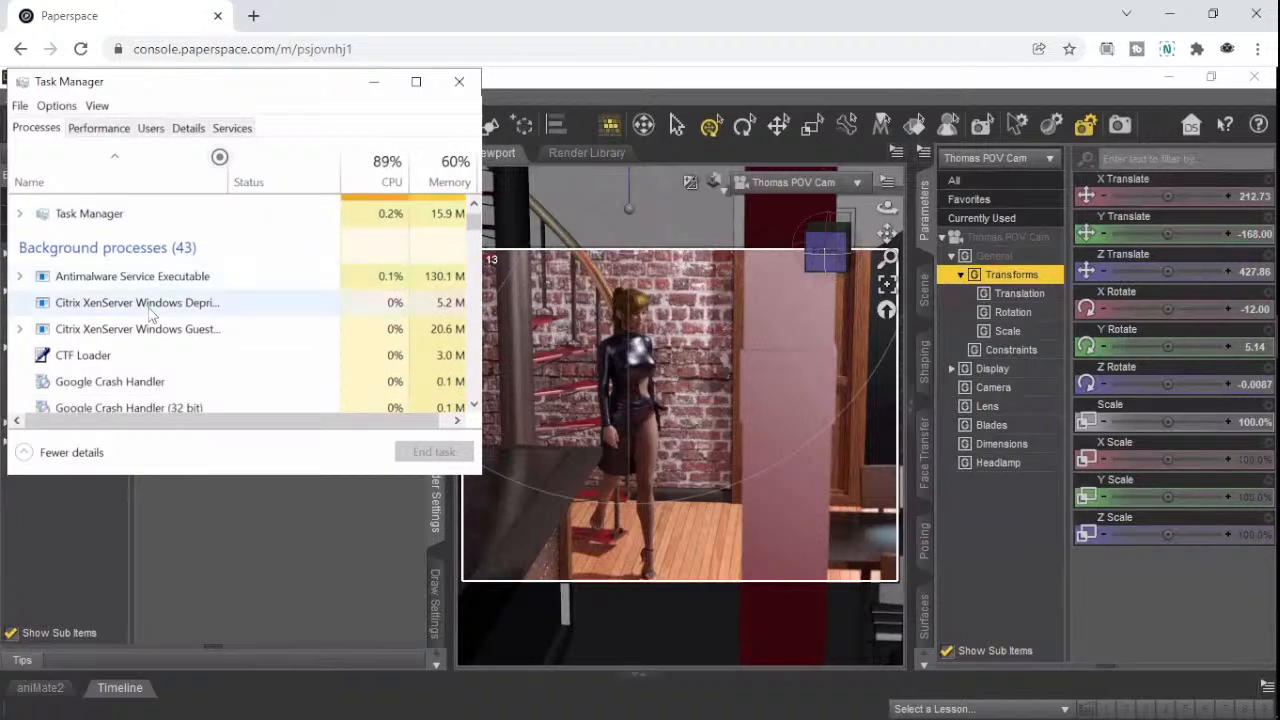
{"action": "scroll", "coordinate": [150, 315], "scroll_direction": "up", "scroll_amount": 1}
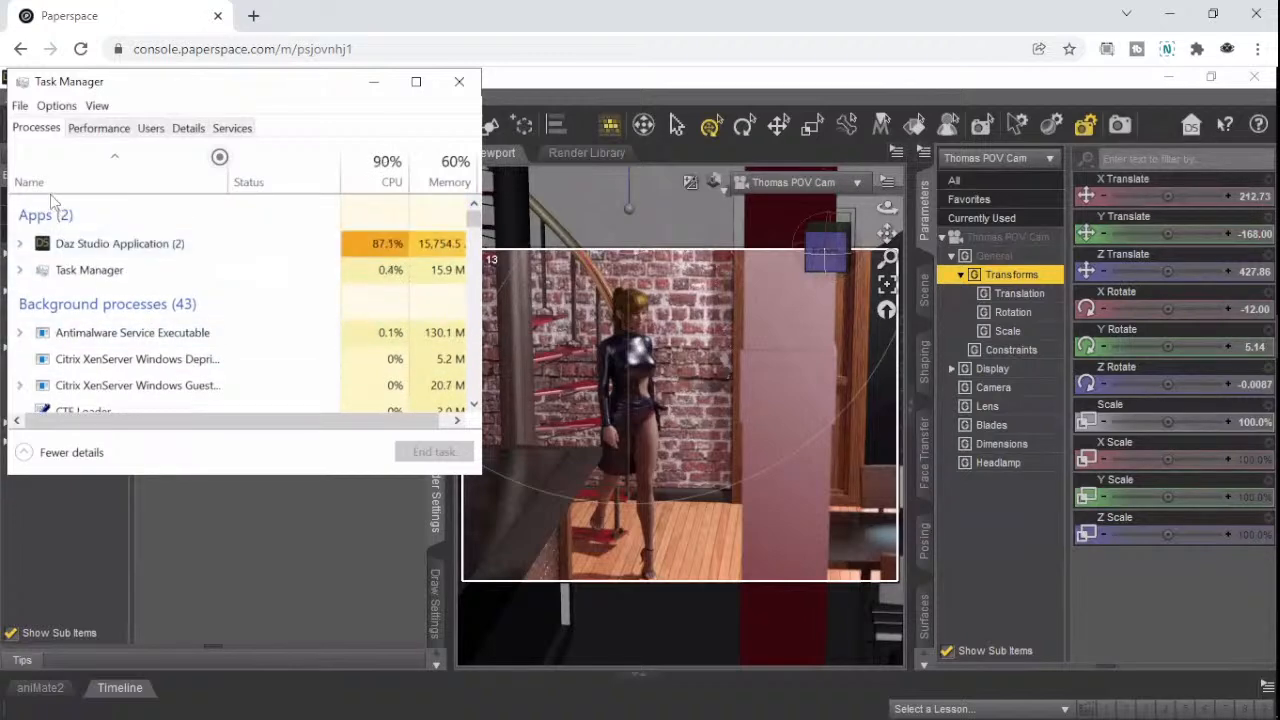
{"action": "left_click", "coordinate": [374, 84]}
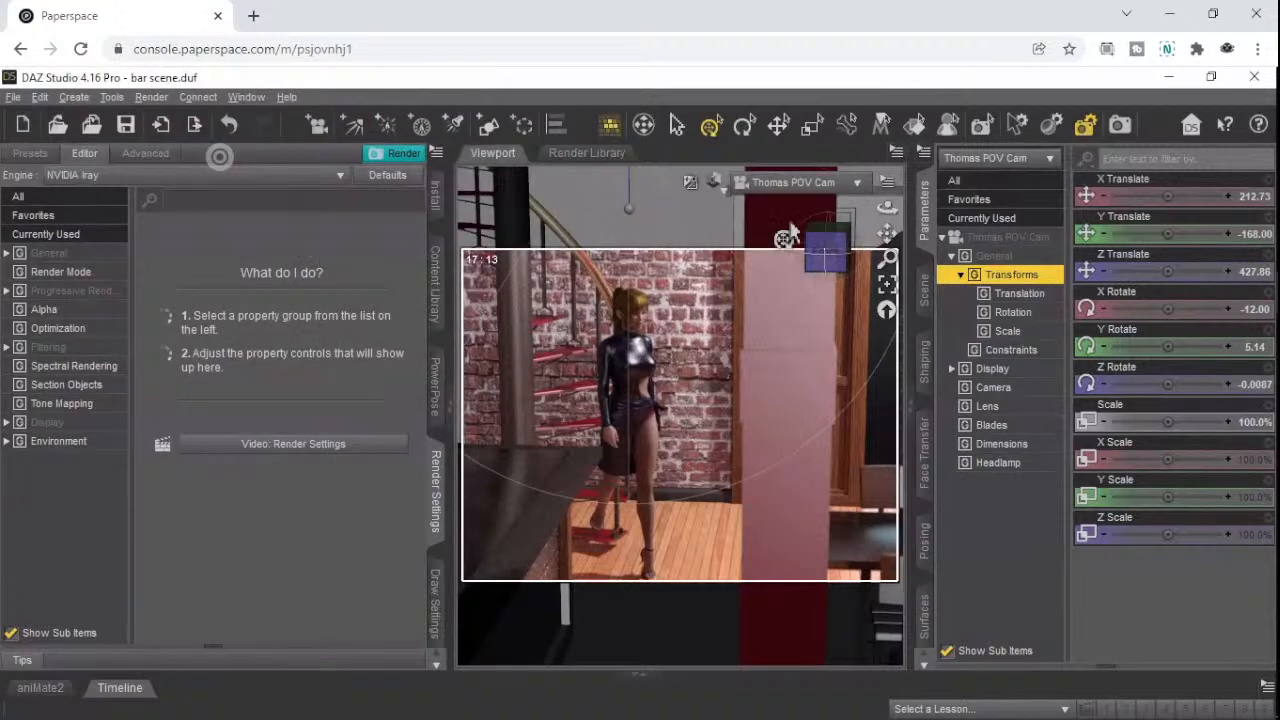
- Set the viewport's draw style to Texture Shaded and close the finished render without saving it
{"action": "left_click", "coordinate": [718, 185]}
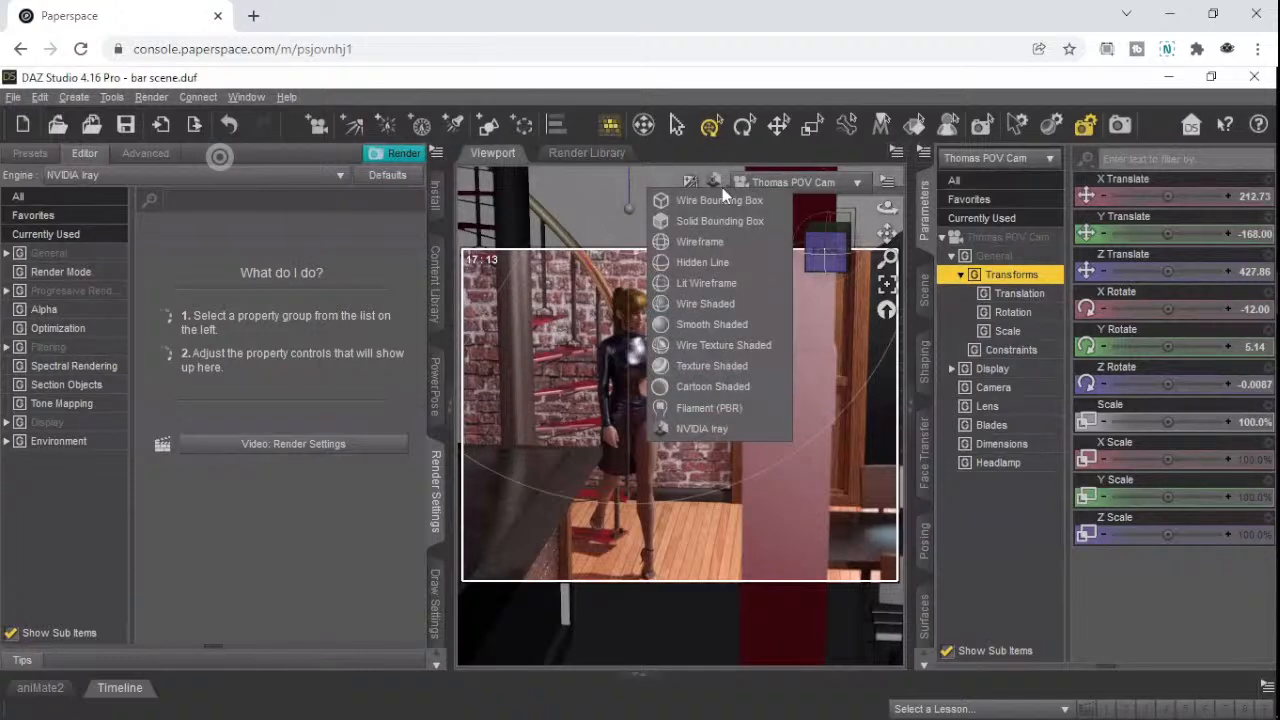
{"action": "left_click", "coordinate": [705, 365]}
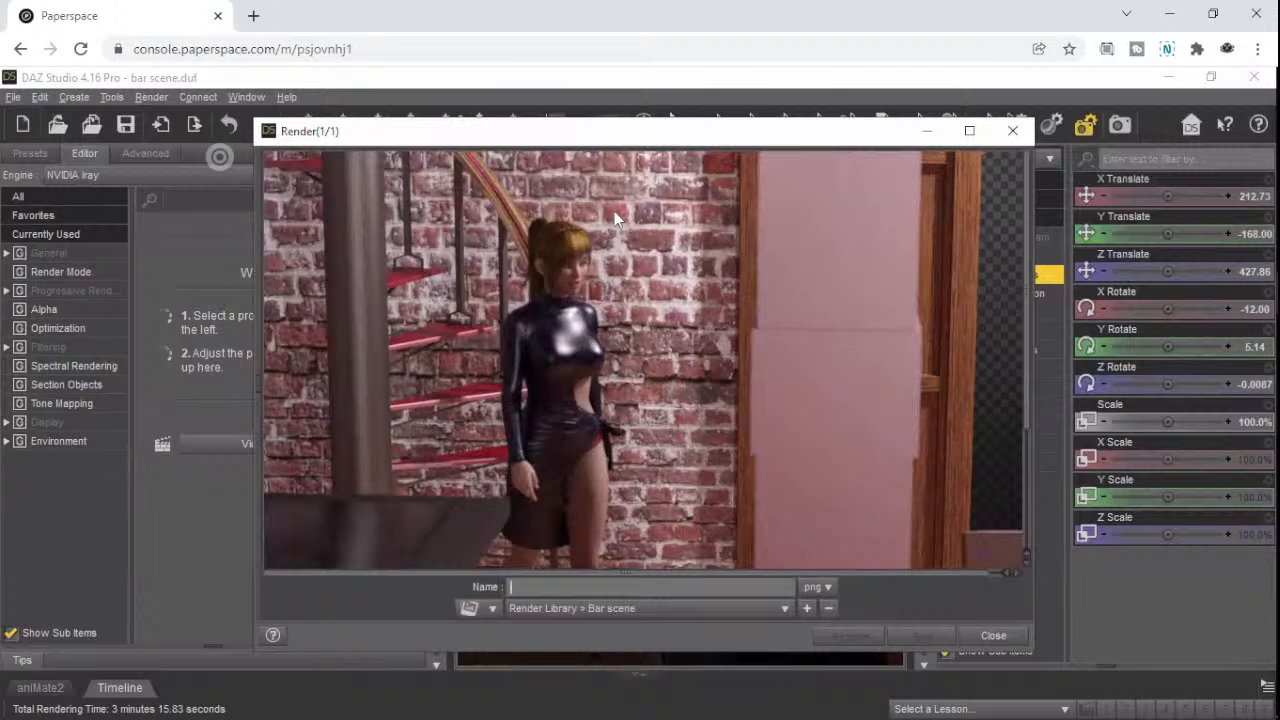
{"action": "left_click", "coordinate": [1011, 134]}
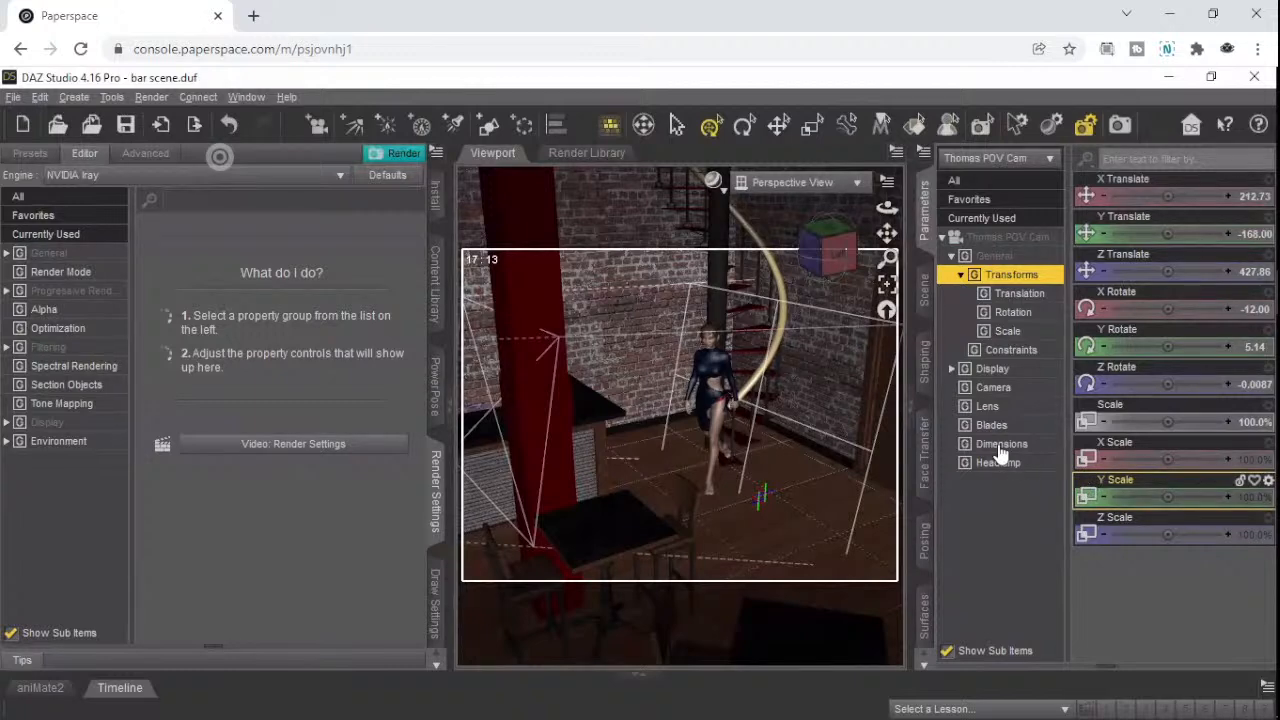
- Turn off Depth of Field for Thomas POV Cam and set its focal distance to 1281.59
{"action": "left_click", "coordinate": [995, 389]}
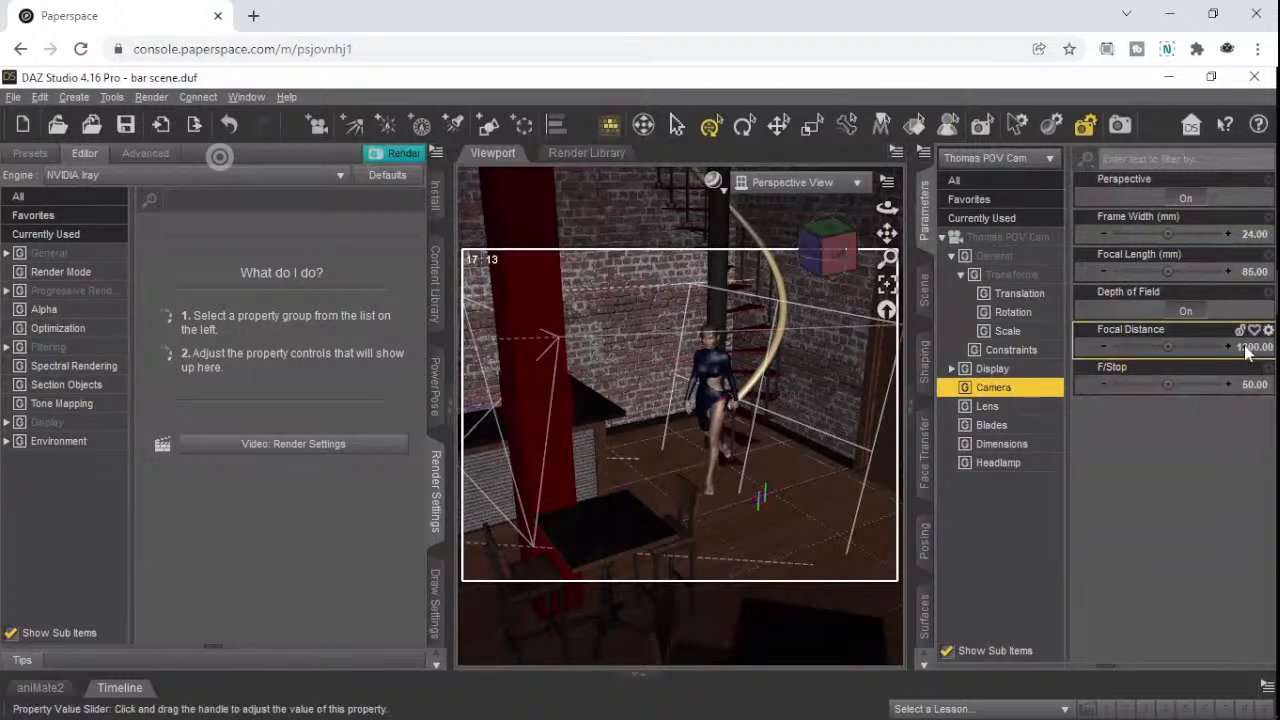
{"action": "left_click", "coordinate": [1186, 312]}
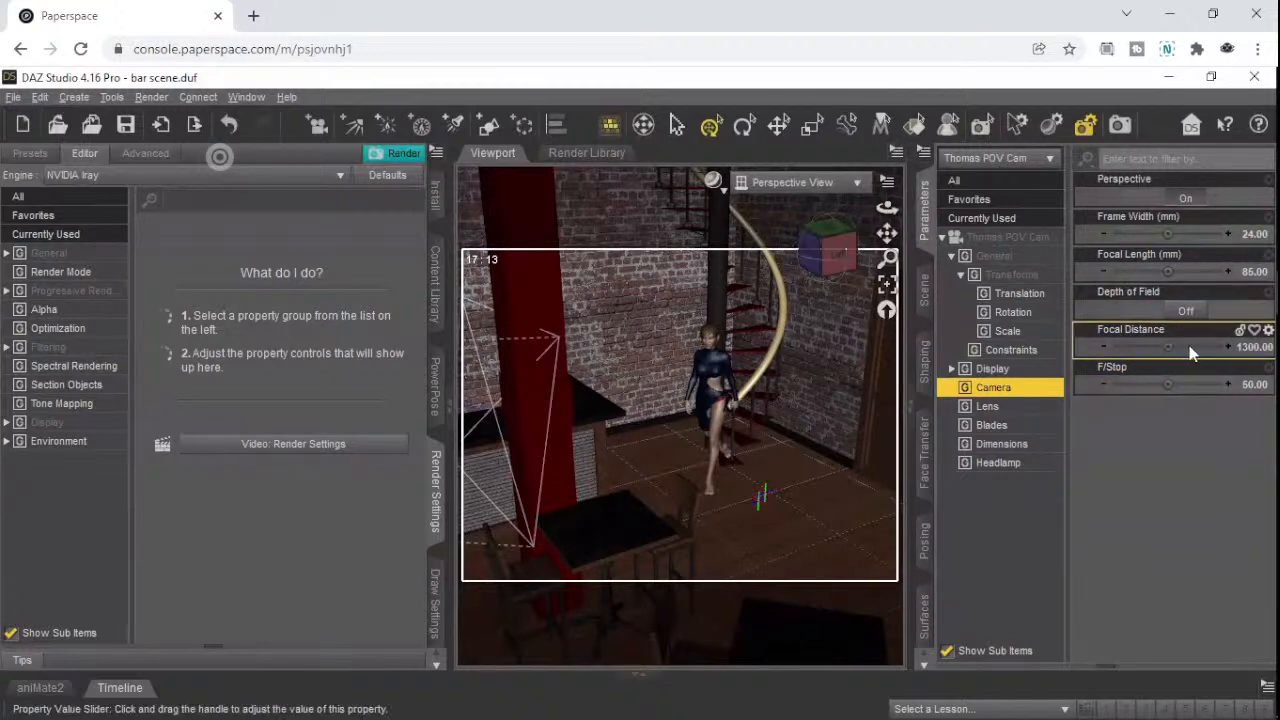
{"action": "mouse_move", "coordinate": [1190, 352]}
{"action": "left_mouse_down"}
{"action": "mouse_move", "coordinate": [1206, 358]}
{"action": "mouse_move", "coordinate": [1176, 356]}
{"action": "left_mouse_up"}
{"action": "left_click_drag", "start_coordinate": [1115, 348], "coordinate": [1113, 346]}
- Switch the viewport from Perspective View to Thomas POV Cam
{"action": "left_click", "coordinate": [990, 158]}
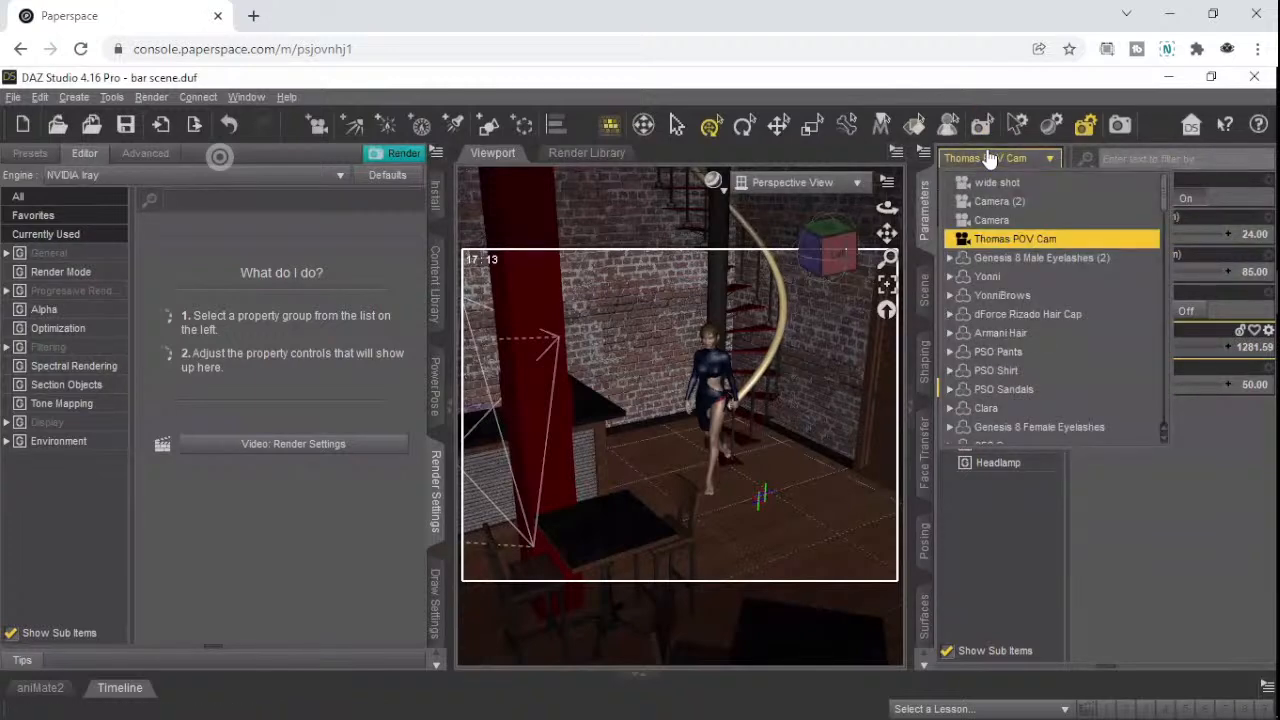
{"action": "left_click", "coordinate": [930, 239]}
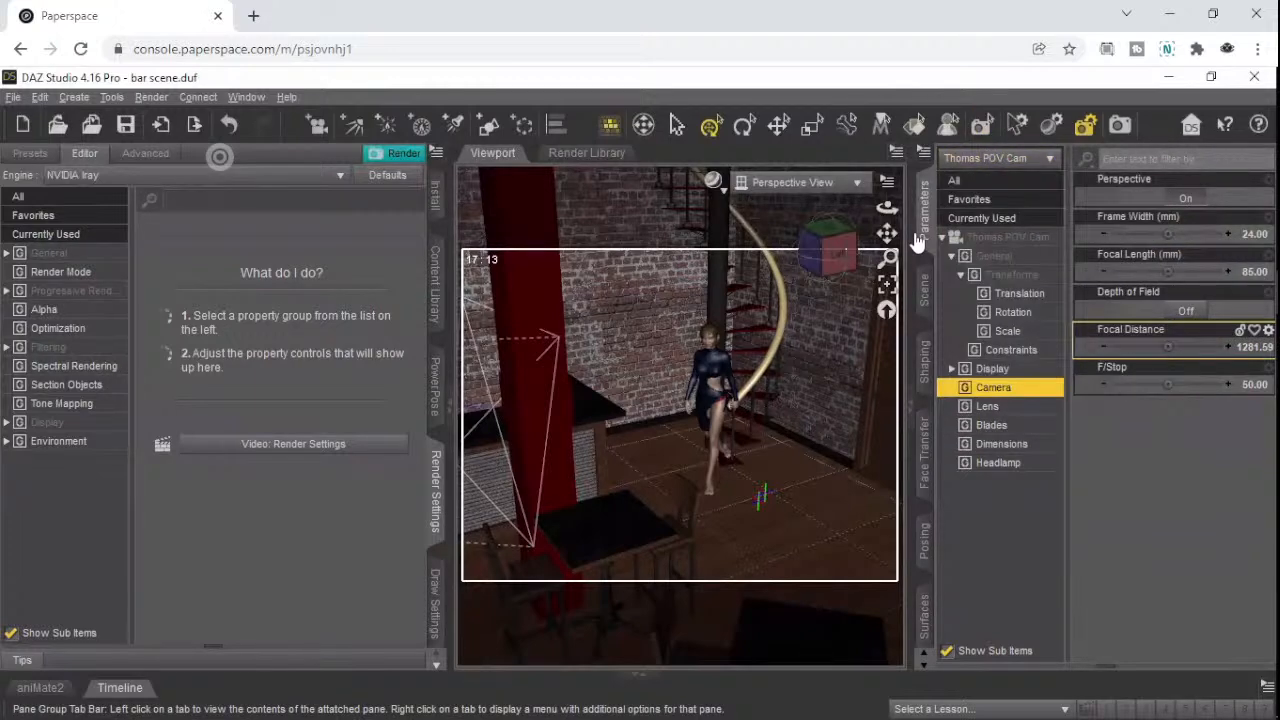
{"action": "left_click", "coordinate": [829, 186]}
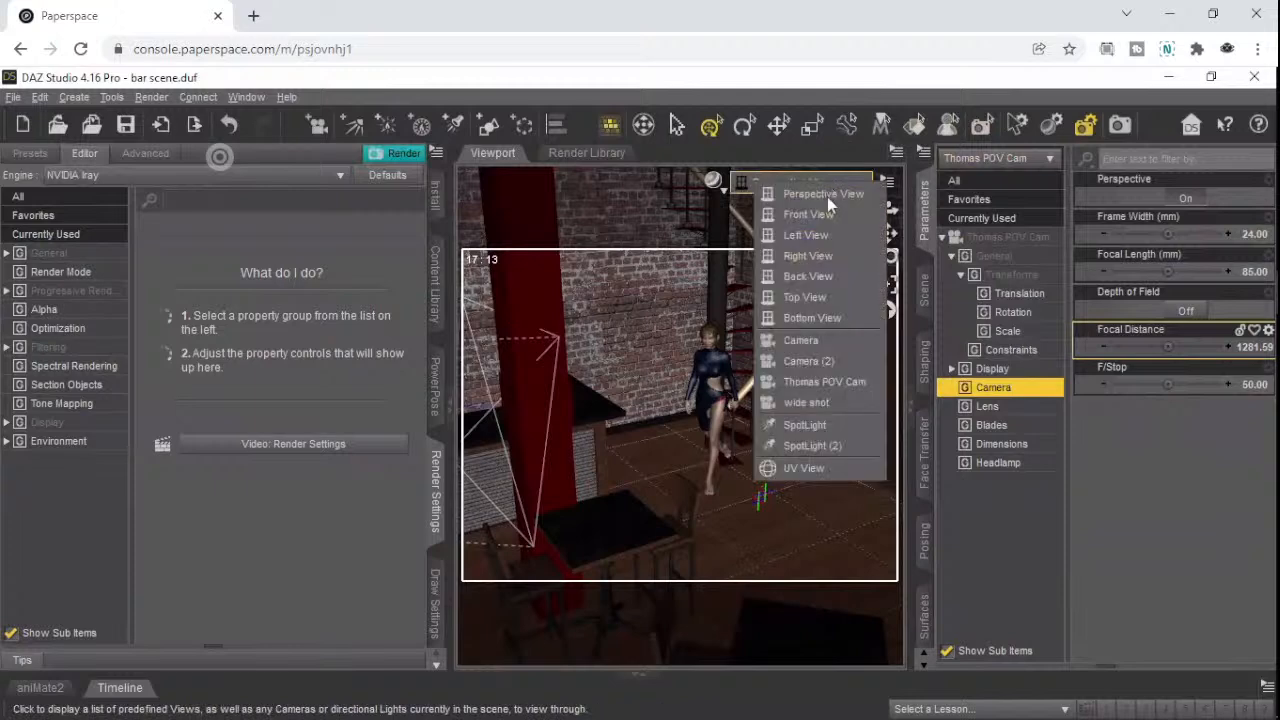
{"action": "left_click", "coordinate": [822, 382]}
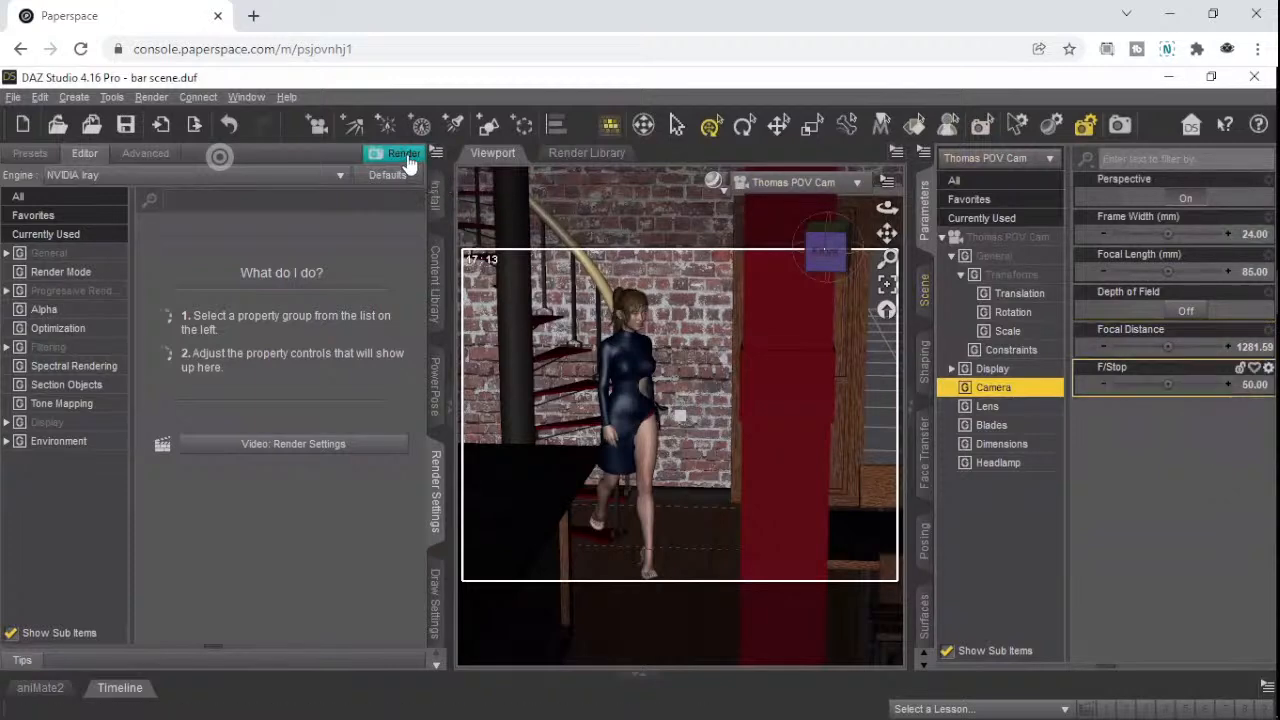
- Save the bar scene and start a new render from Thomas POV Cam
{"action": "left_click", "coordinate": [126, 124]}
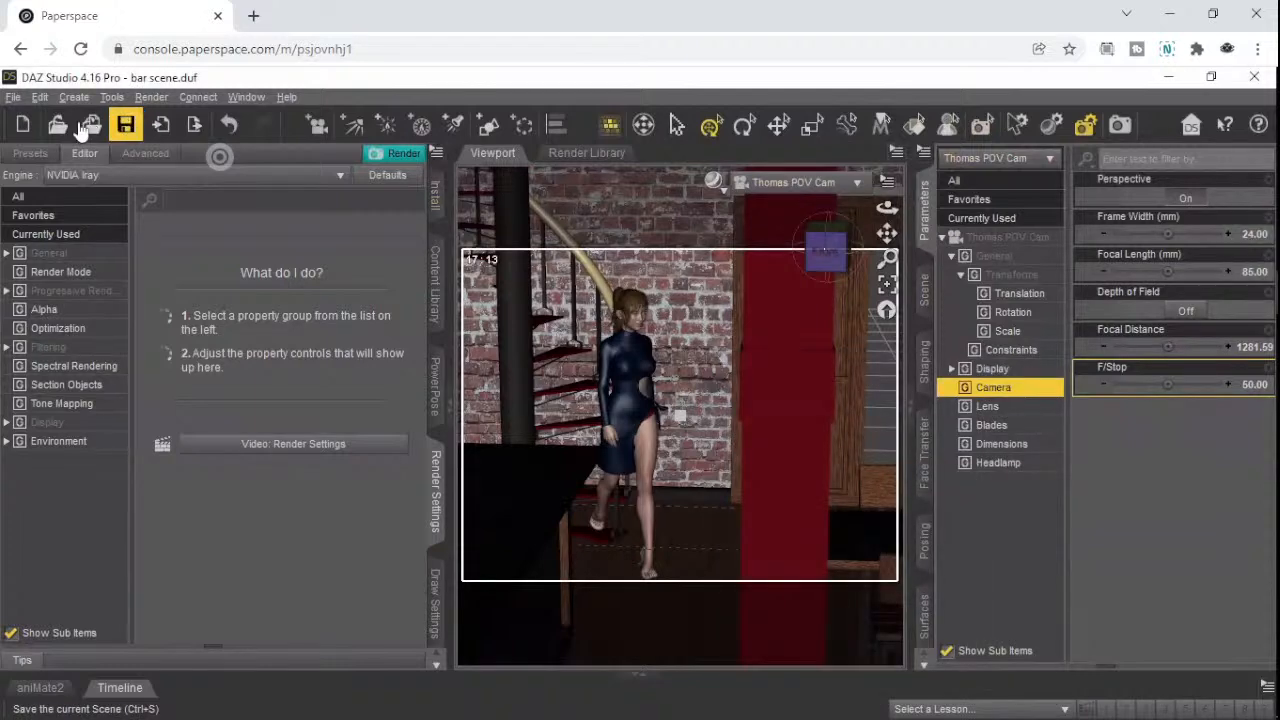
{"action": "left_click", "coordinate": [392, 158]}
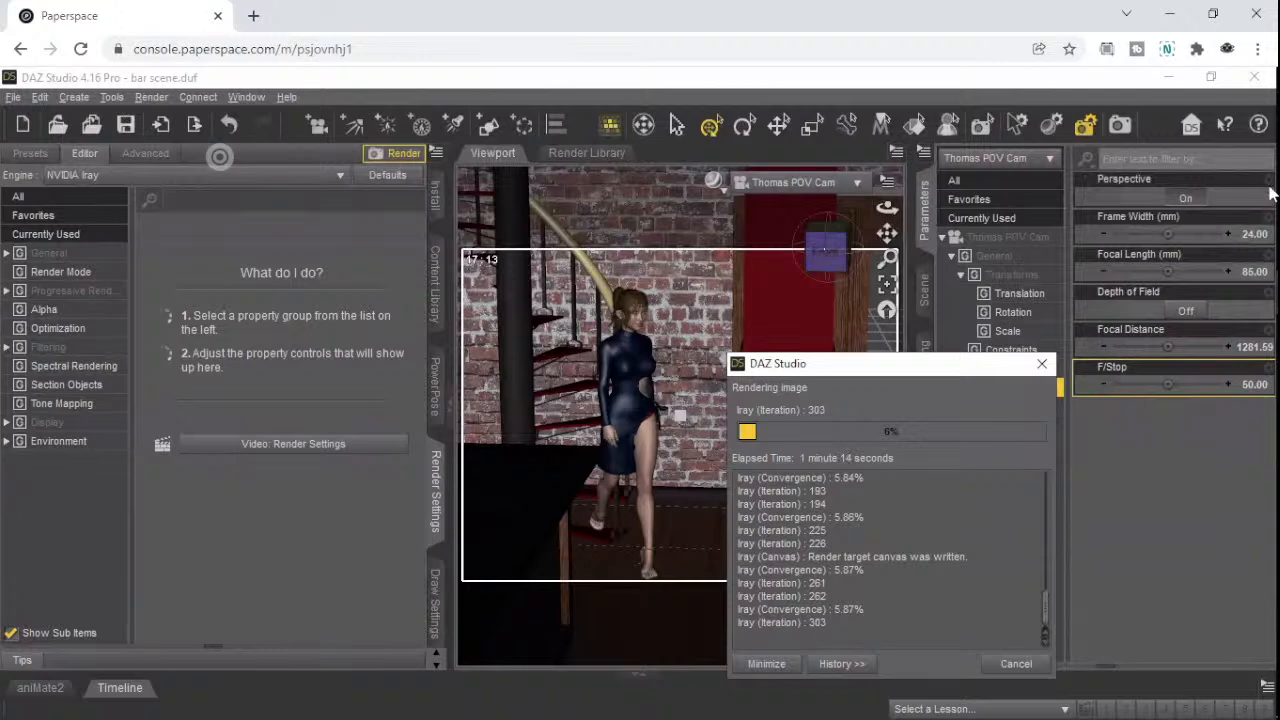
- Bring up the render in progress and examine Clara from head to feet, the stairs and the pillar, and return to the main window
{"action": "mouse_move", "coordinate": [1211, 289]}
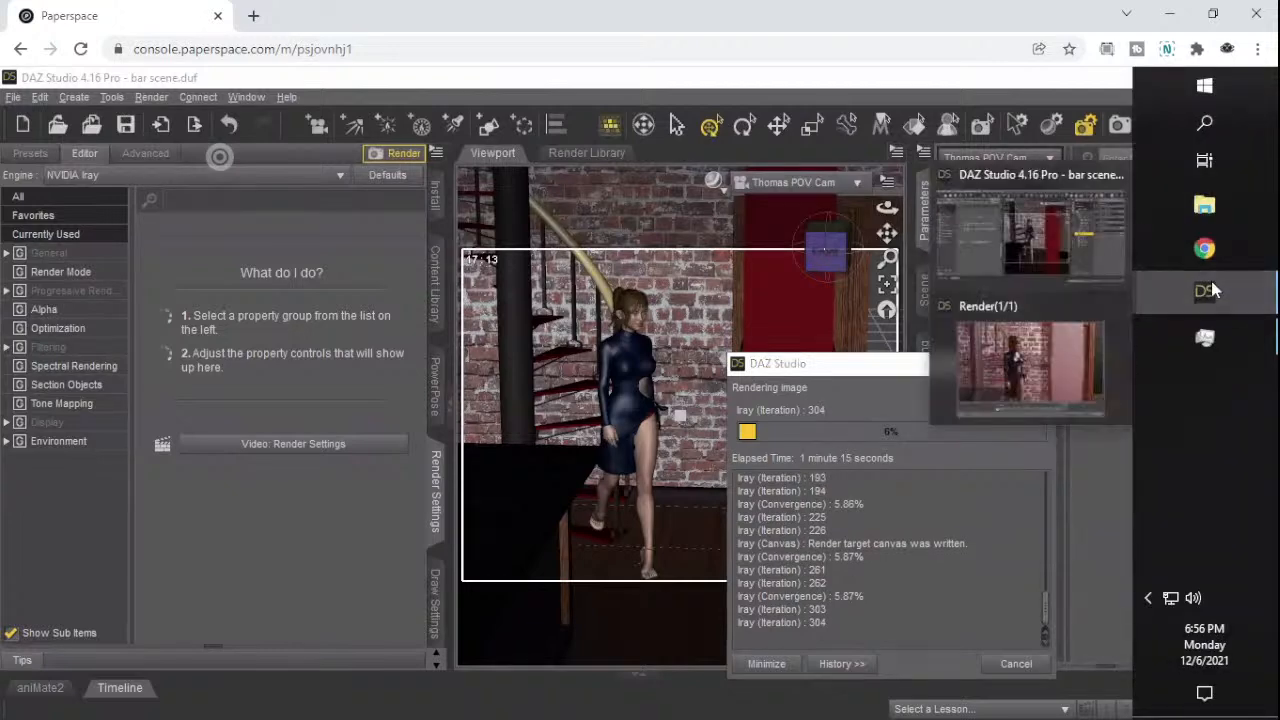
{"action": "left_click", "coordinate": [1072, 335]}
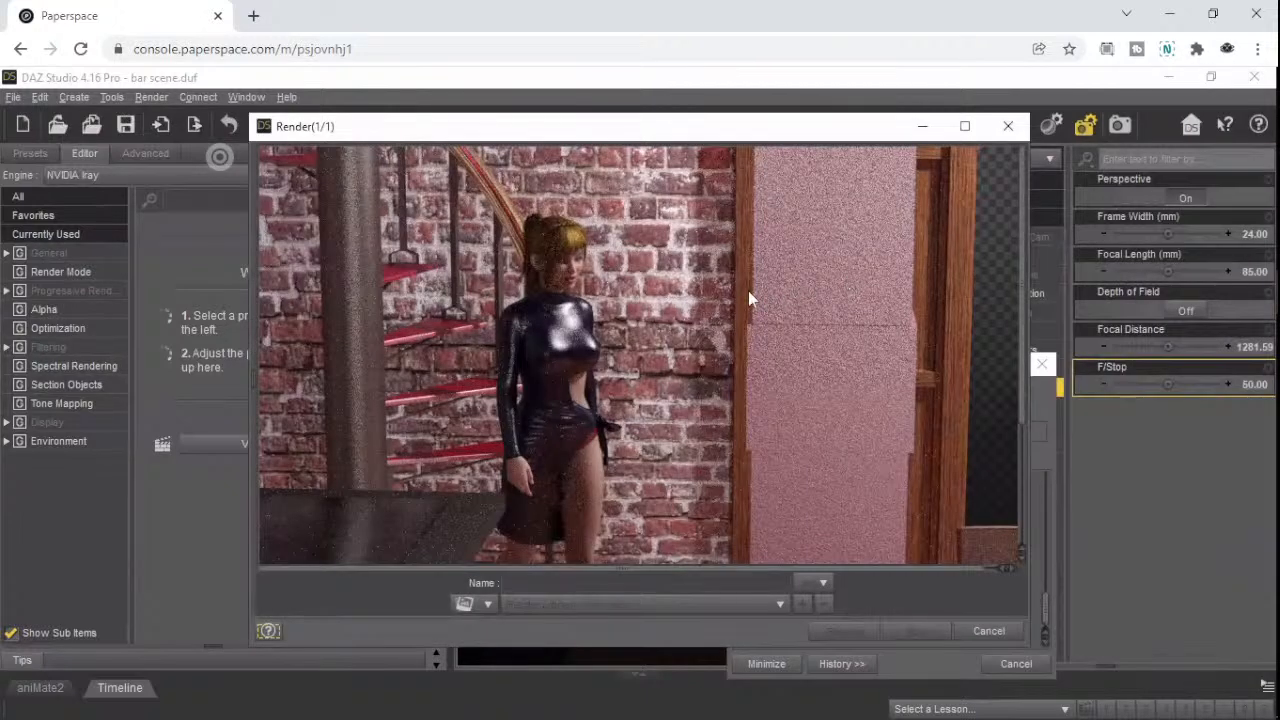
{"action": "scroll", "coordinate": [738, 291], "scroll_direction": "down", "scroll_amount": 5}
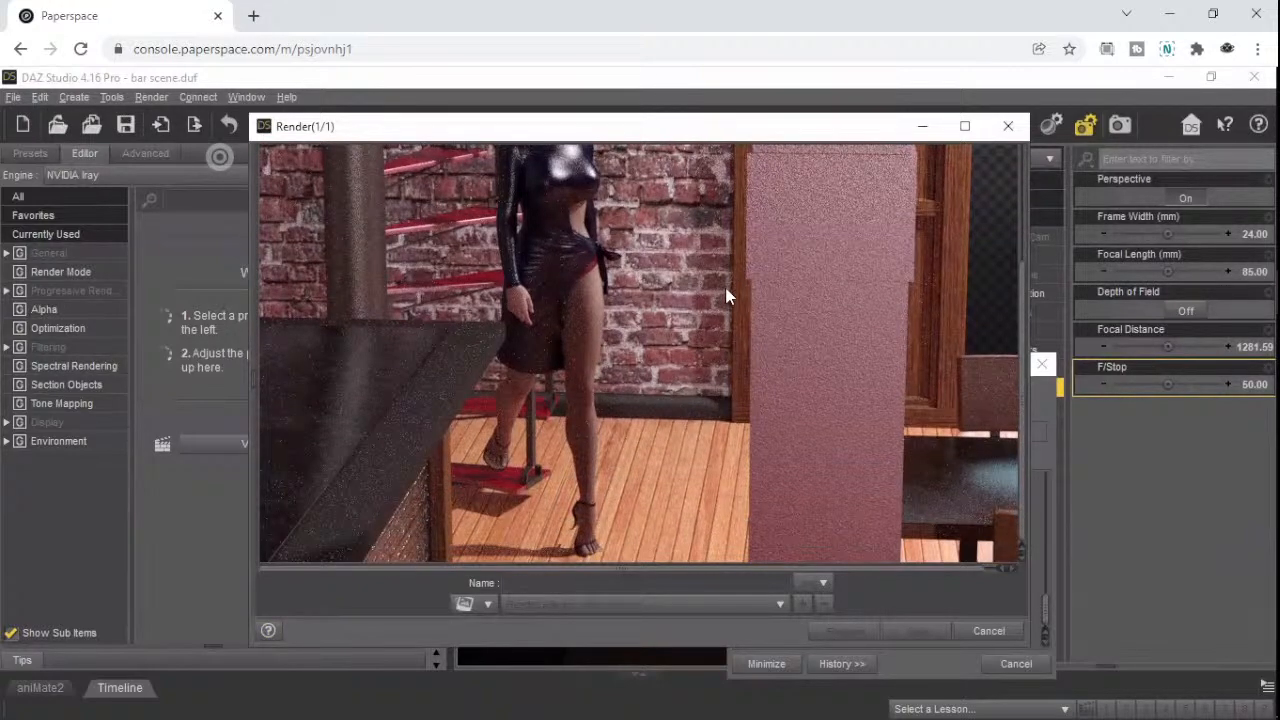
{"action": "scroll", "coordinate": [727, 296], "scroll_direction": "up", "scroll_amount": 3}
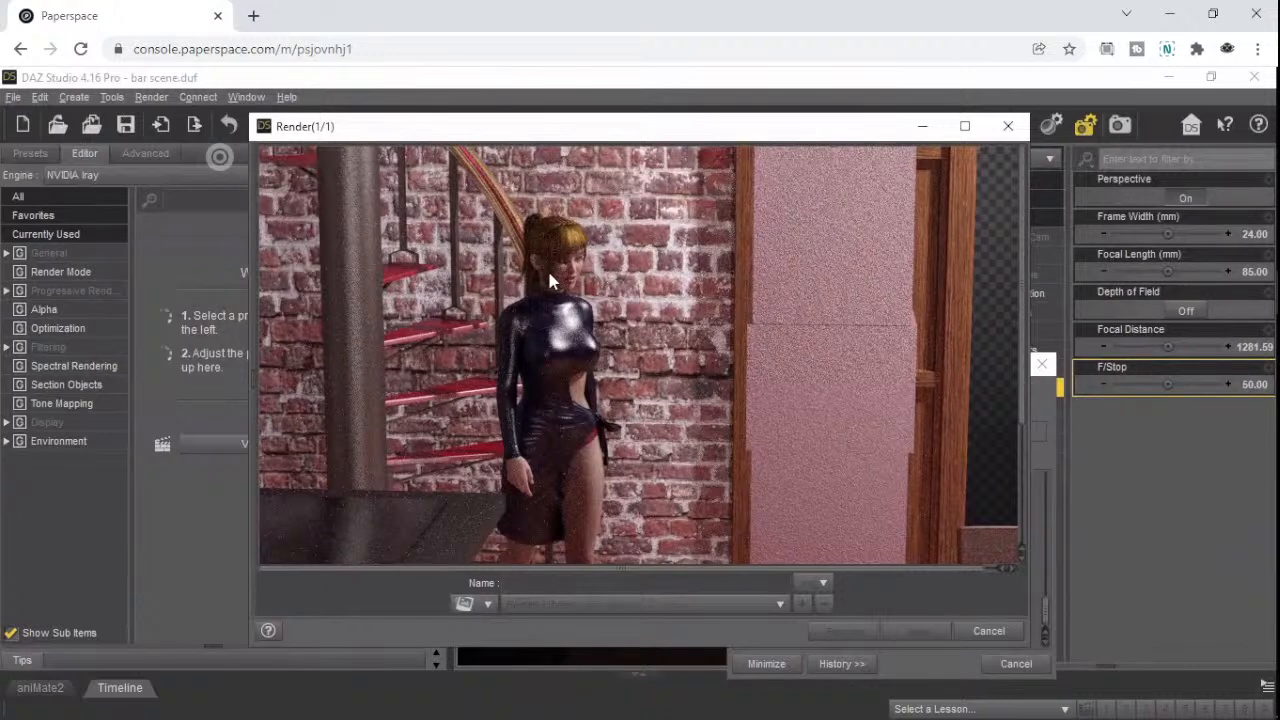
{"action": "scroll", "coordinate": [549, 275], "scroll_direction": "down", "scroll_amount": 3}
{"action": "scroll", "coordinate": [548, 282], "scroll_direction": "up", "scroll_amount": 3}
{"action": "mouse_move", "coordinate": [1278, 308]}
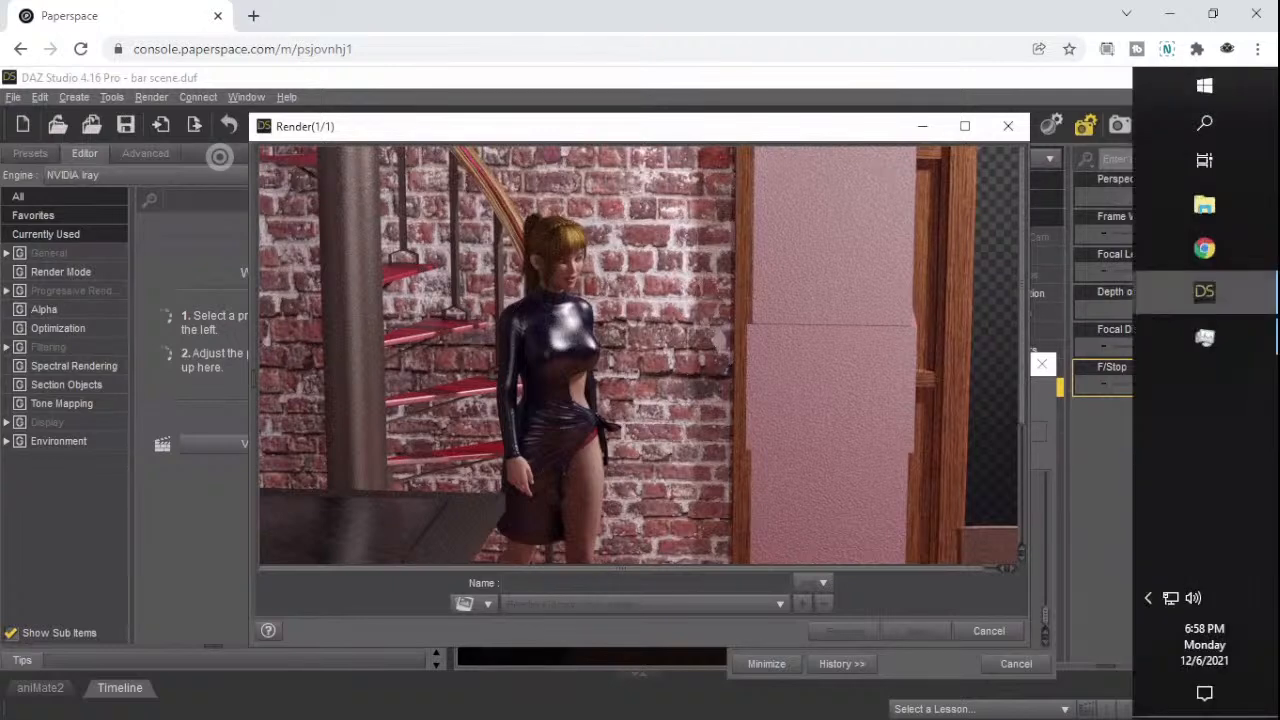
{"action": "mouse_move", "coordinate": [1229, 293]}
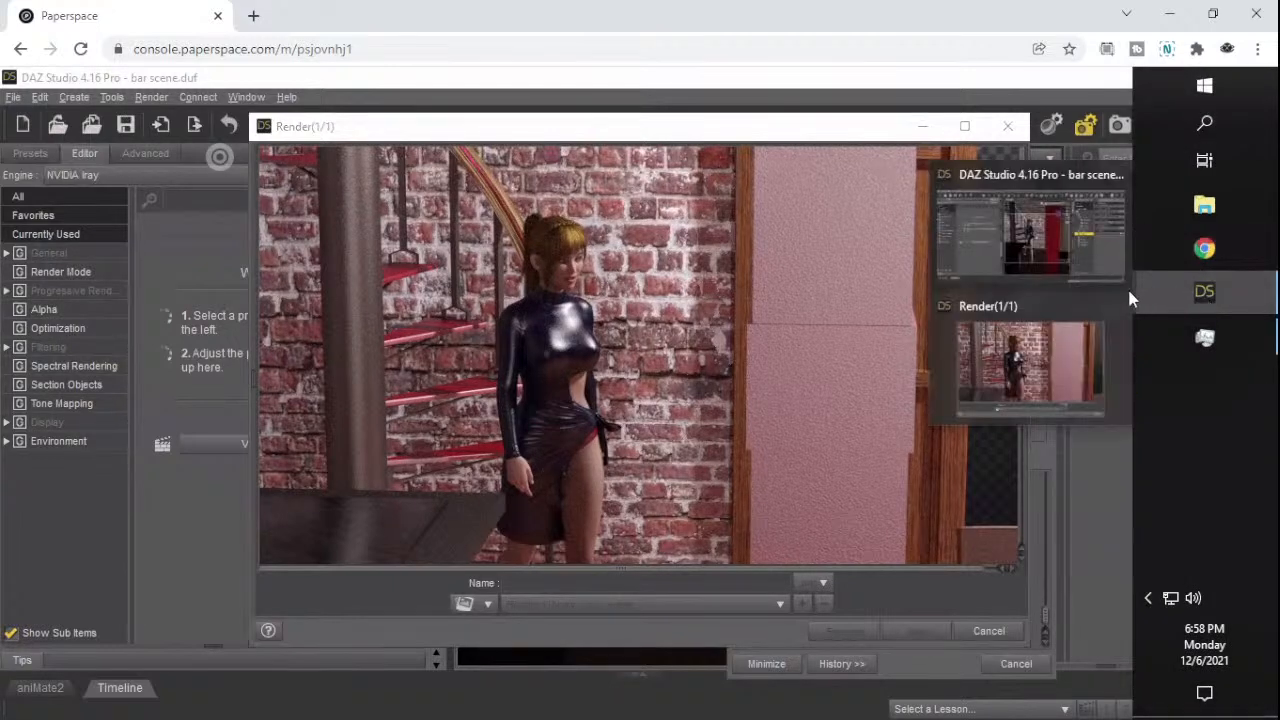
{"action": "left_click", "coordinate": [1070, 267]}
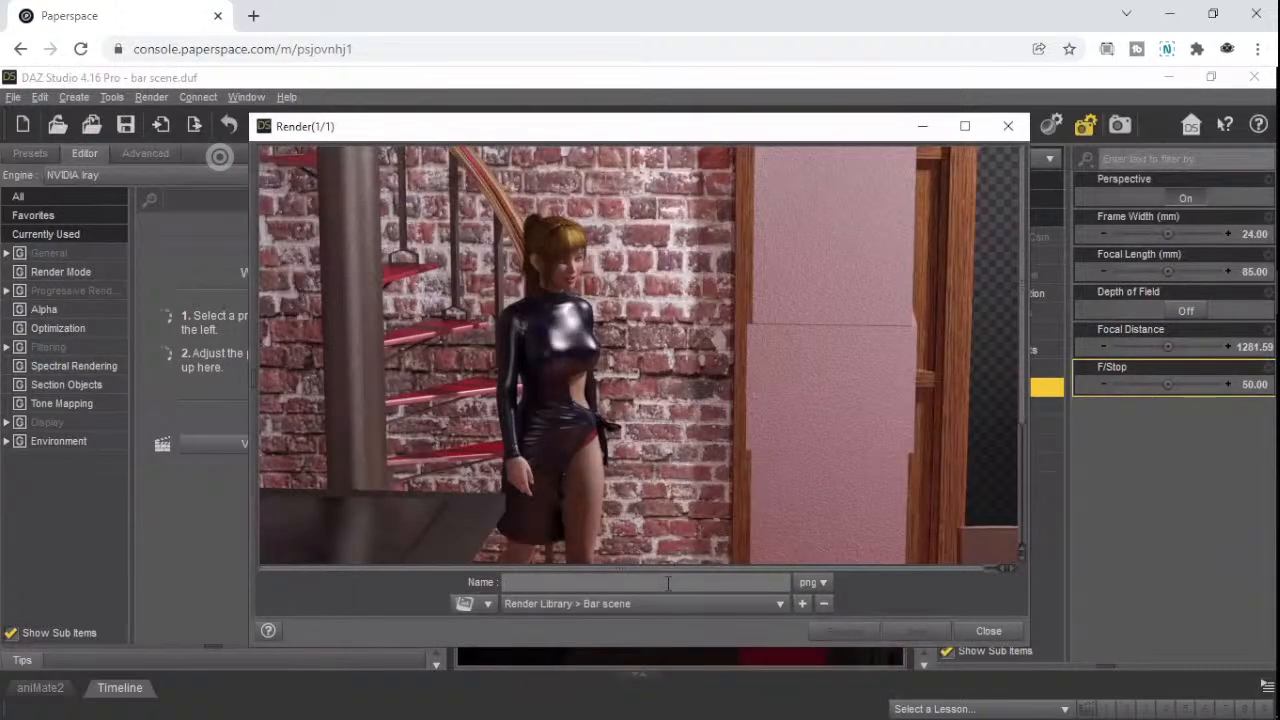
- Save the finished render as the PNG "Bar scene 20" in the Bar scene folder of the Render Library
{"action": "type", "text": "Bar scene 20"}
{"action": "left_click", "coordinate": [915, 630]}
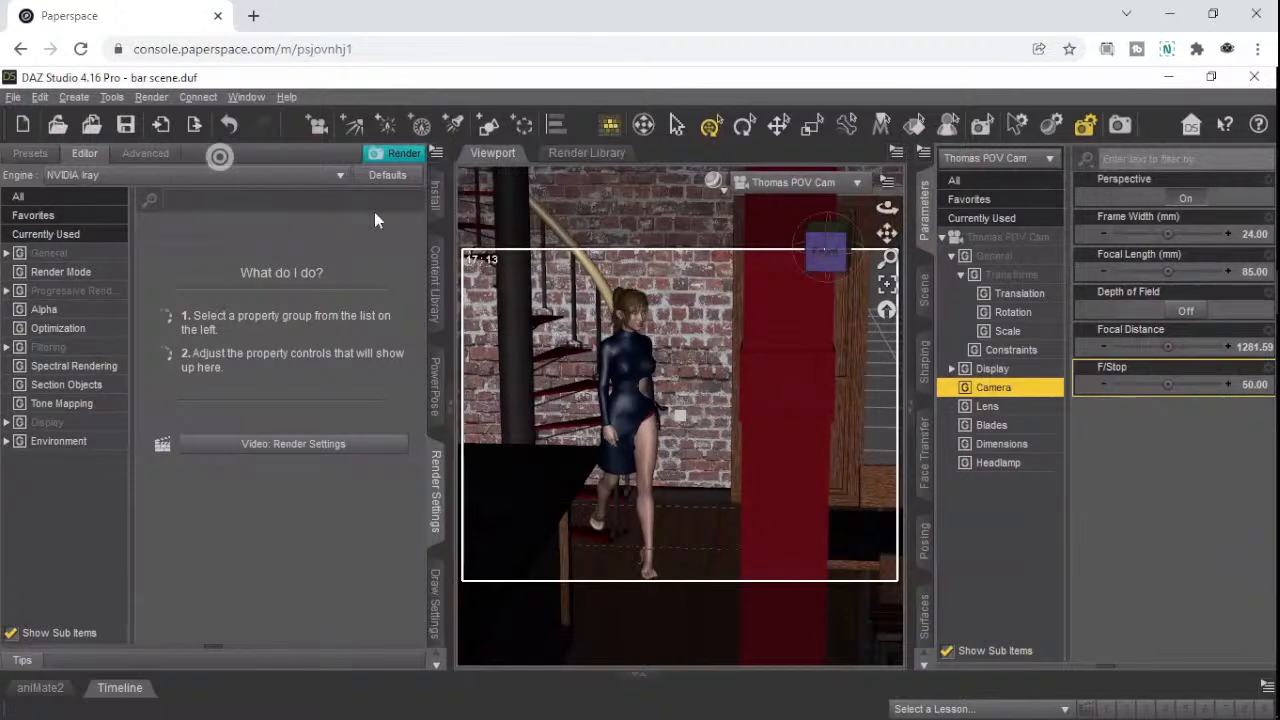
- Show the Content Library and select the Clara figure inside the Clara Full group in the scene hierarchy
{"action": "left_click", "coordinate": [435, 284]}
{"action": "left_click", "coordinate": [435, 284]}
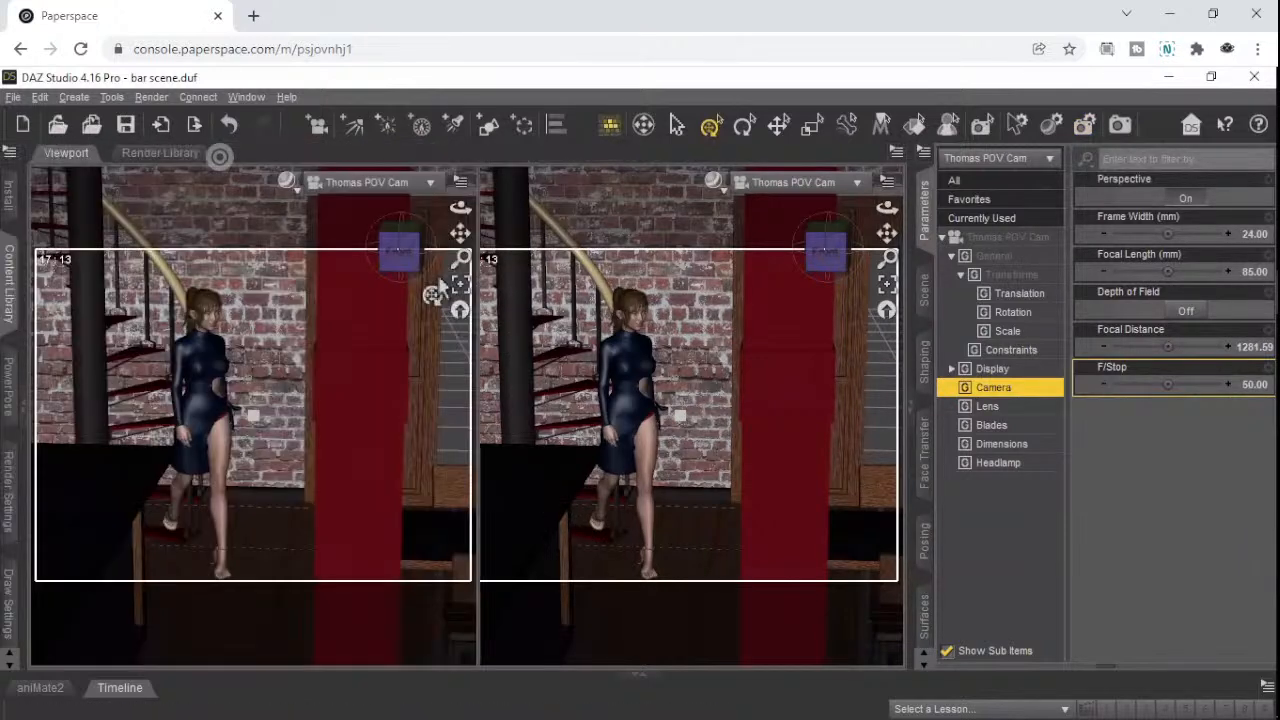
{"action": "left_click", "coordinate": [11, 292]}
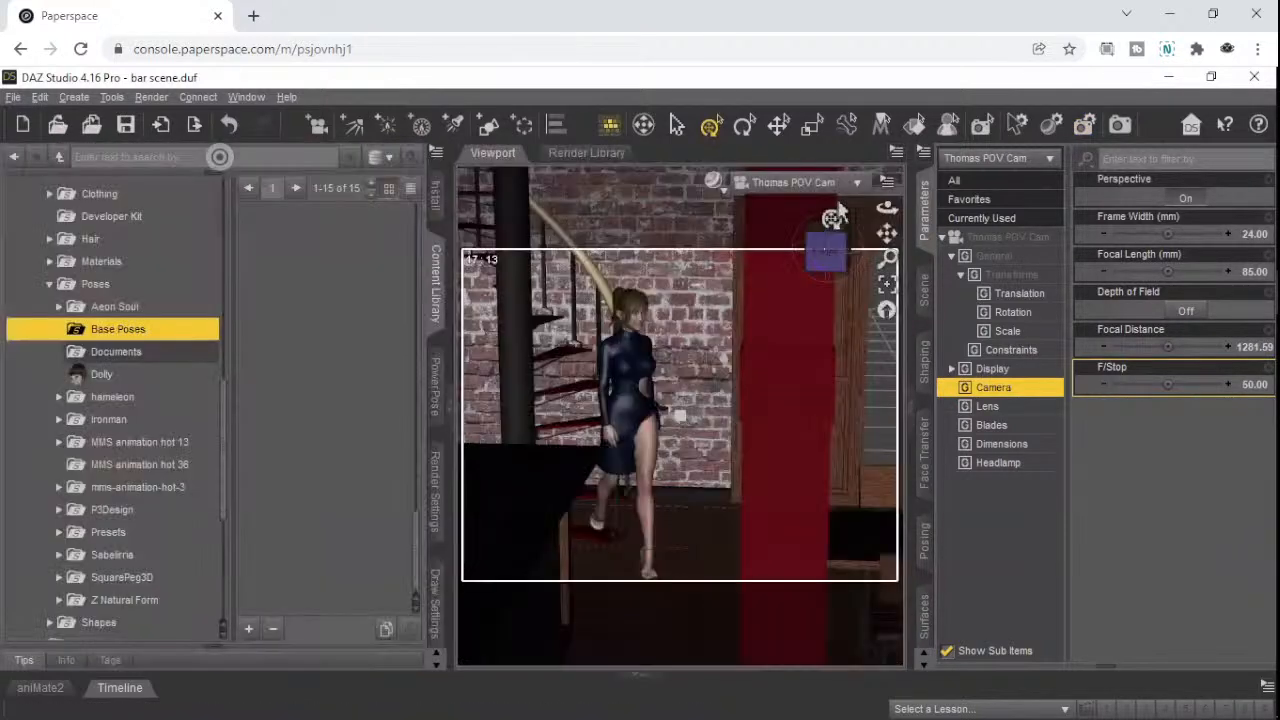
{"action": "left_click", "coordinate": [972, 160]}
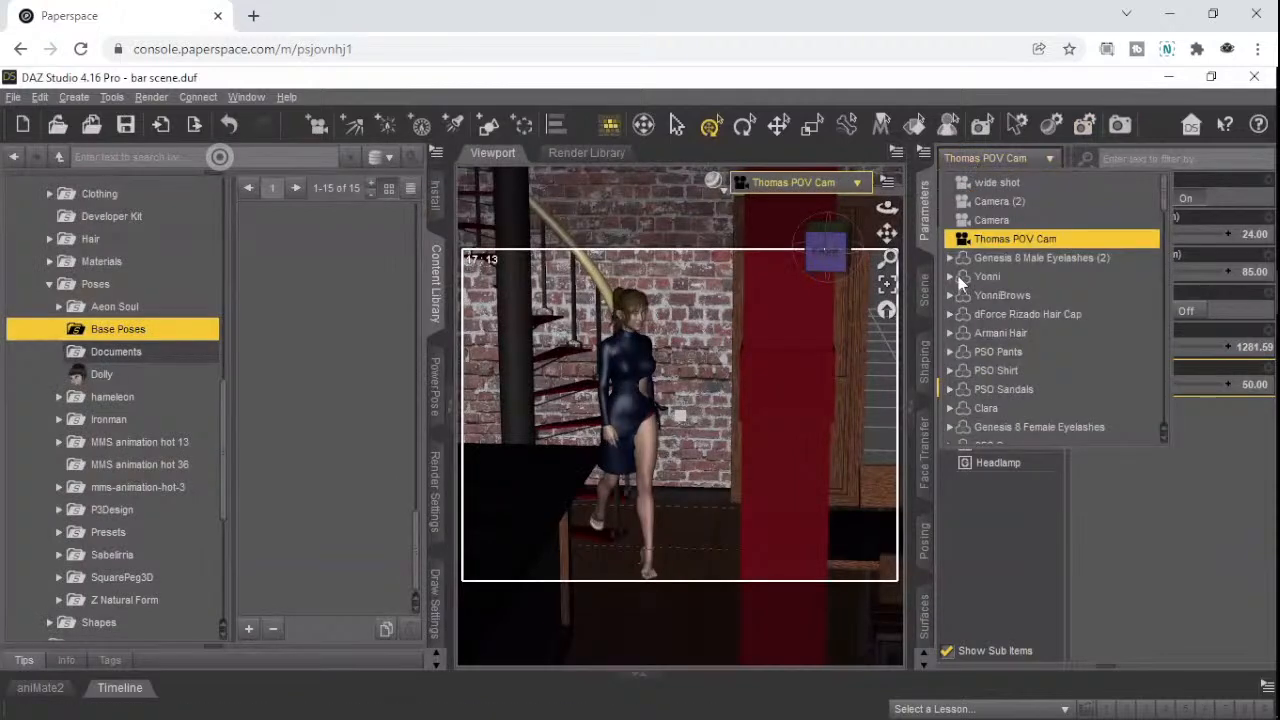
{"action": "left_click", "coordinate": [925, 300]}
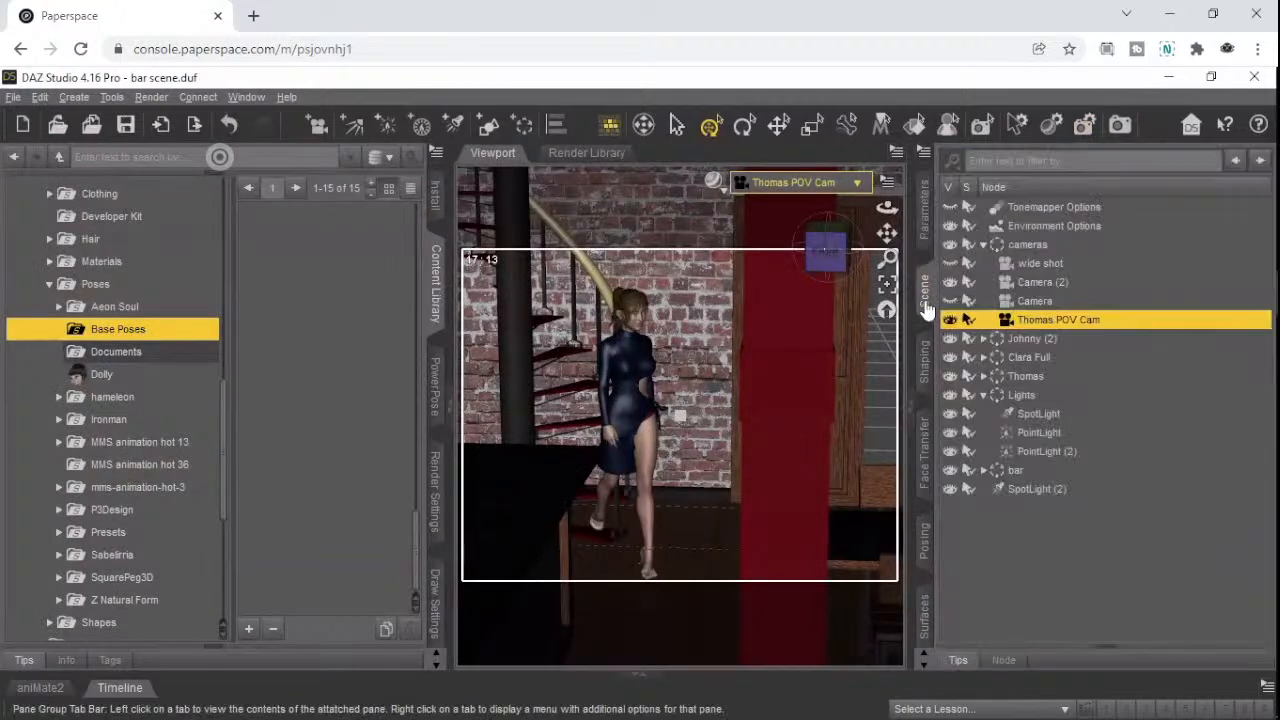
{"action": "left_click", "coordinate": [1036, 357]}
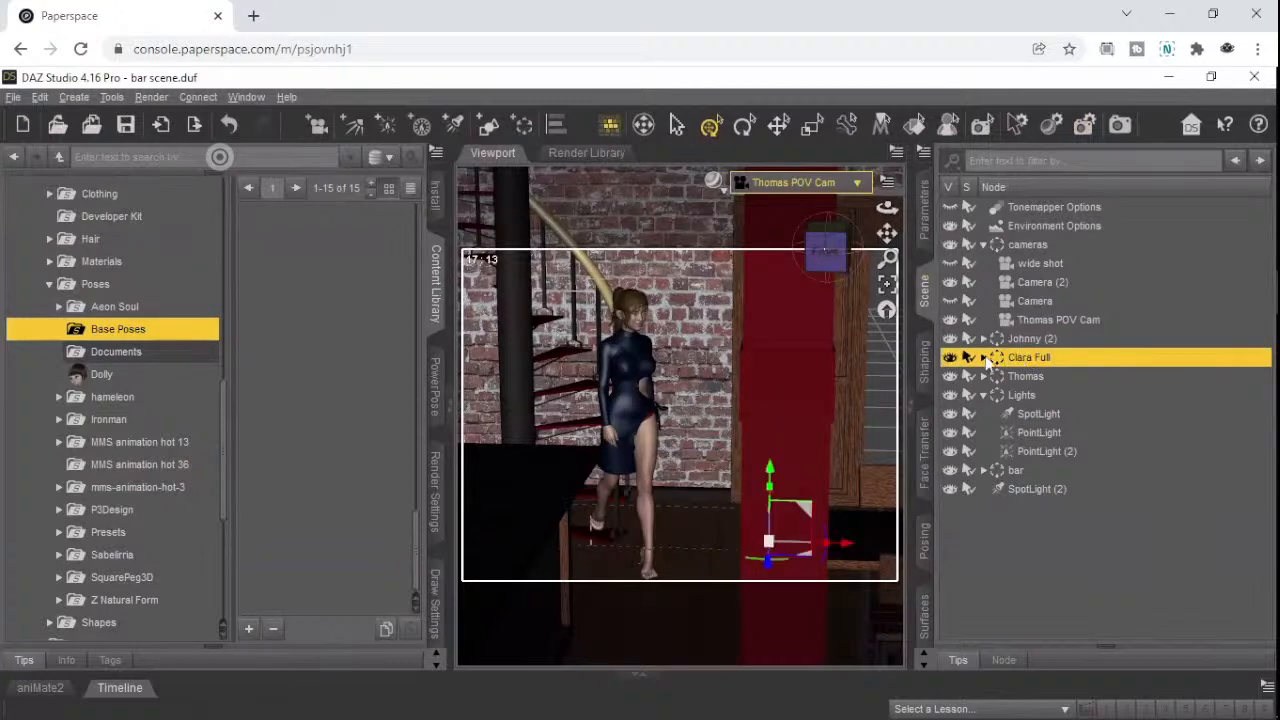
{"action": "left_click", "coordinate": [984, 357]}
{"action": "left_click", "coordinate": [1028, 376]}
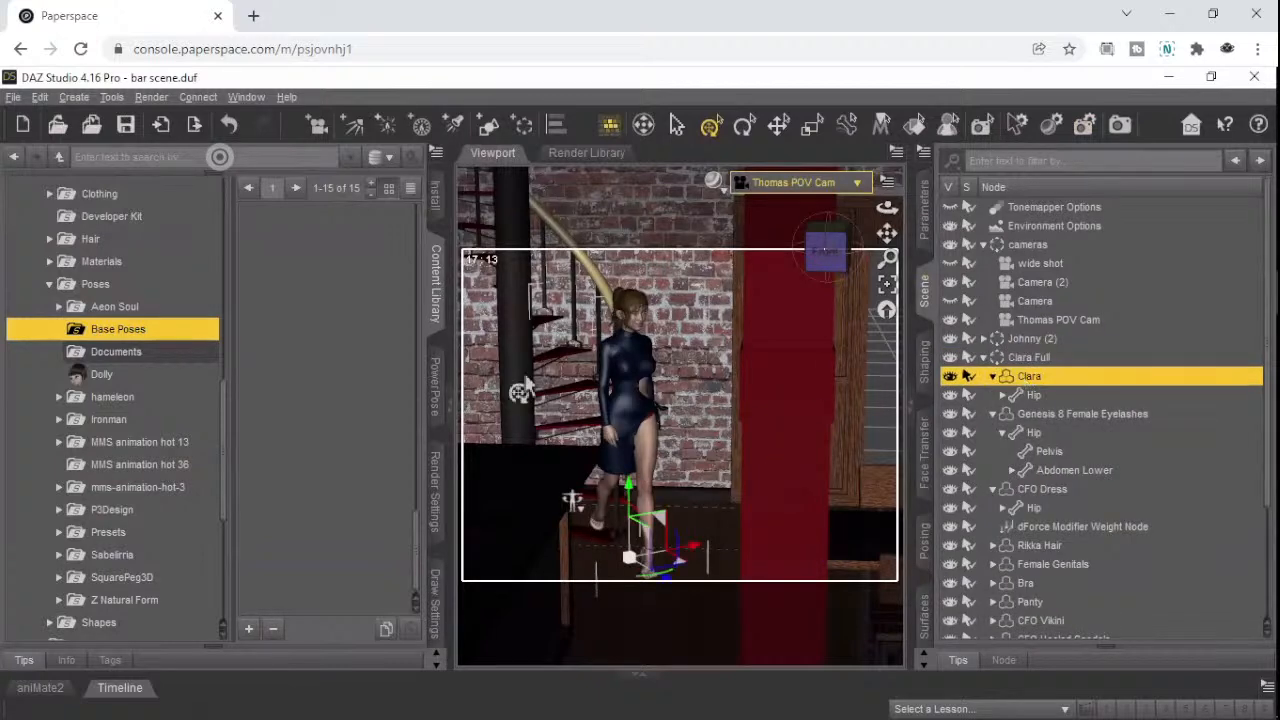
- Collapse and re-expand the Poses folder in the Content Library and open its Base Poses folder for Clara
{"action": "left_click", "coordinate": [51, 284]}
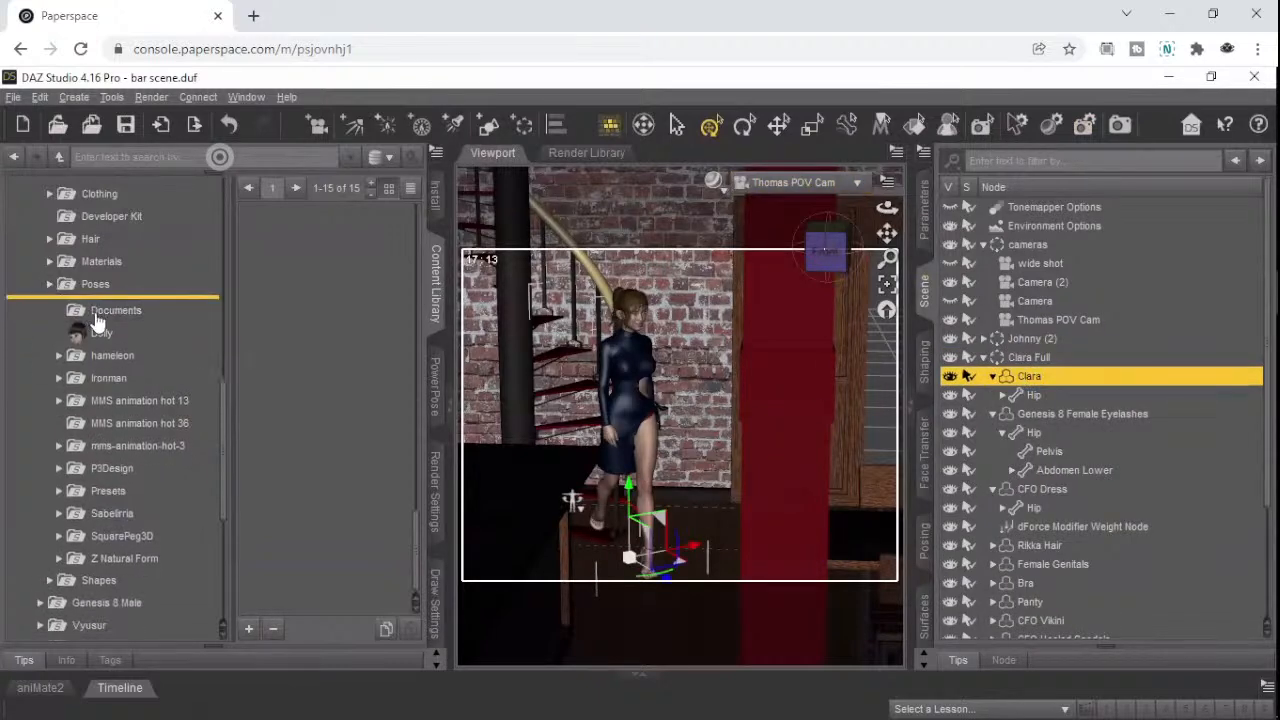
{"action": "left_click", "coordinate": [50, 291]}
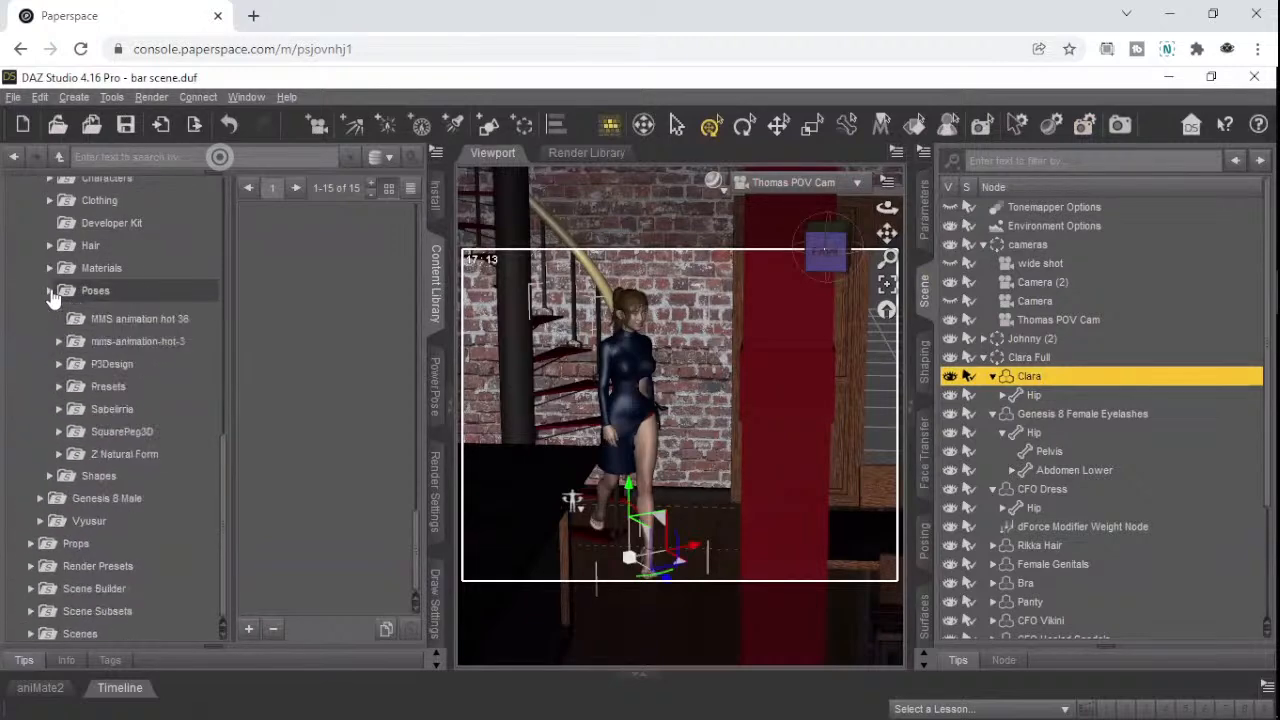
{"action": "left_click", "coordinate": [130, 336]}
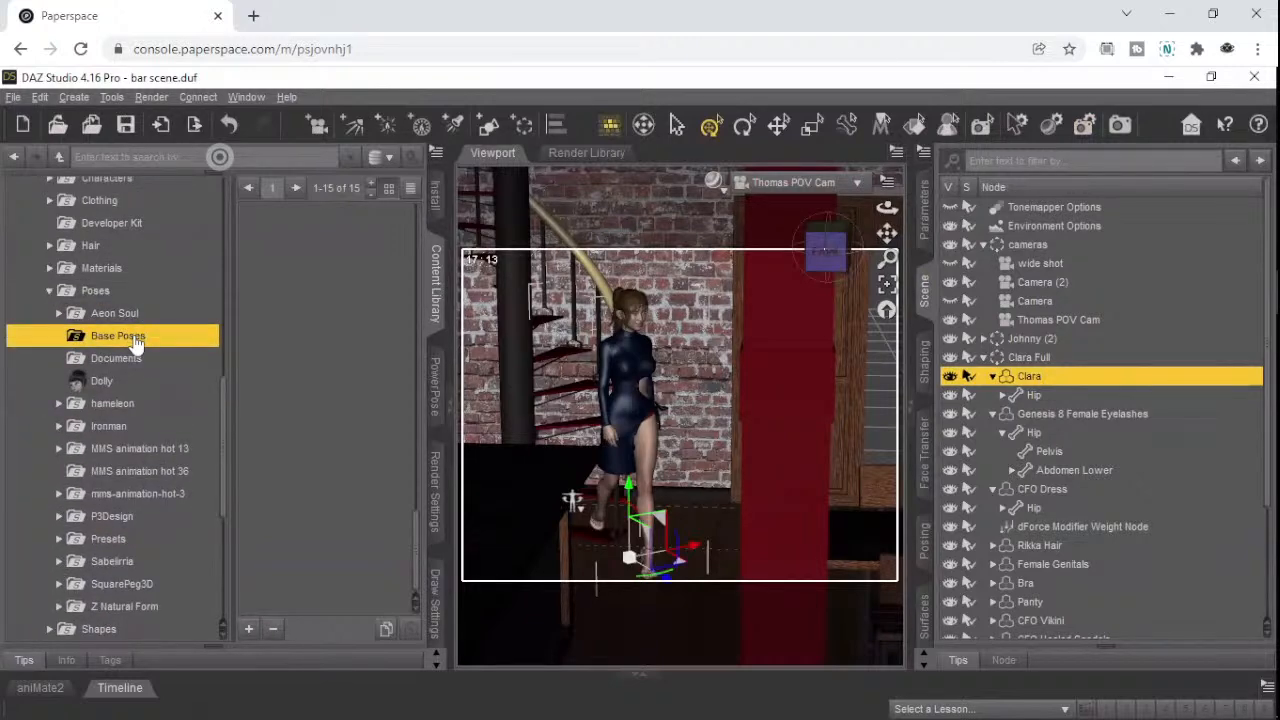
{"action": "left_click", "coordinate": [129, 317]}
{"action": "left_click", "coordinate": [129, 338]}
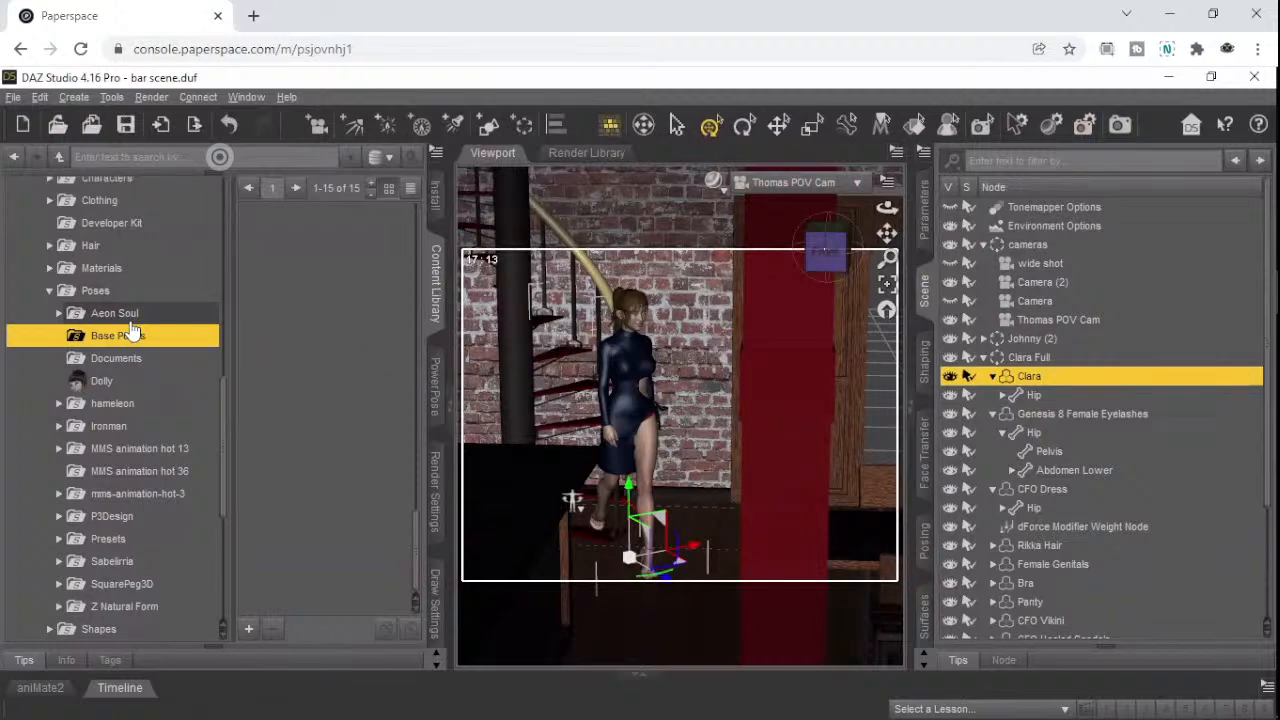
- Check the Aeon Soul poses folder, return to Base Poses and browse its walking, standing and laying poses
{"action": "left_click", "coordinate": [141, 315]}
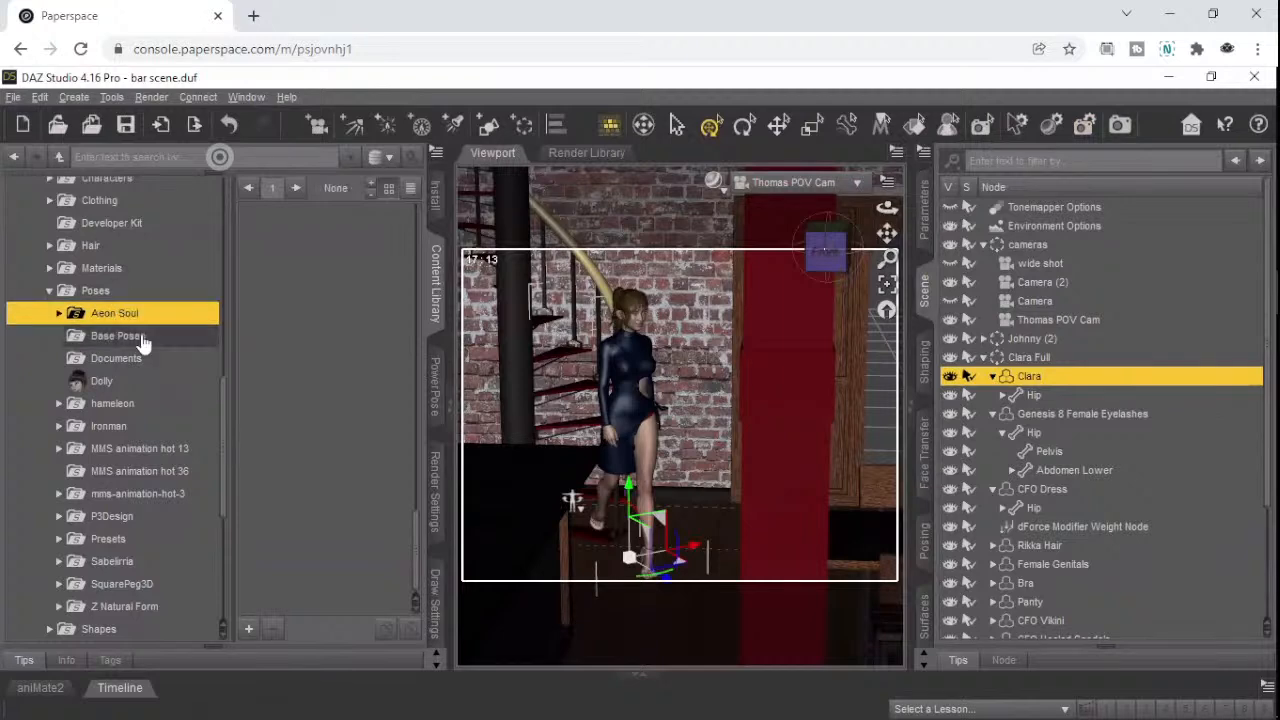
{"action": "left_click", "coordinate": [141, 336]}
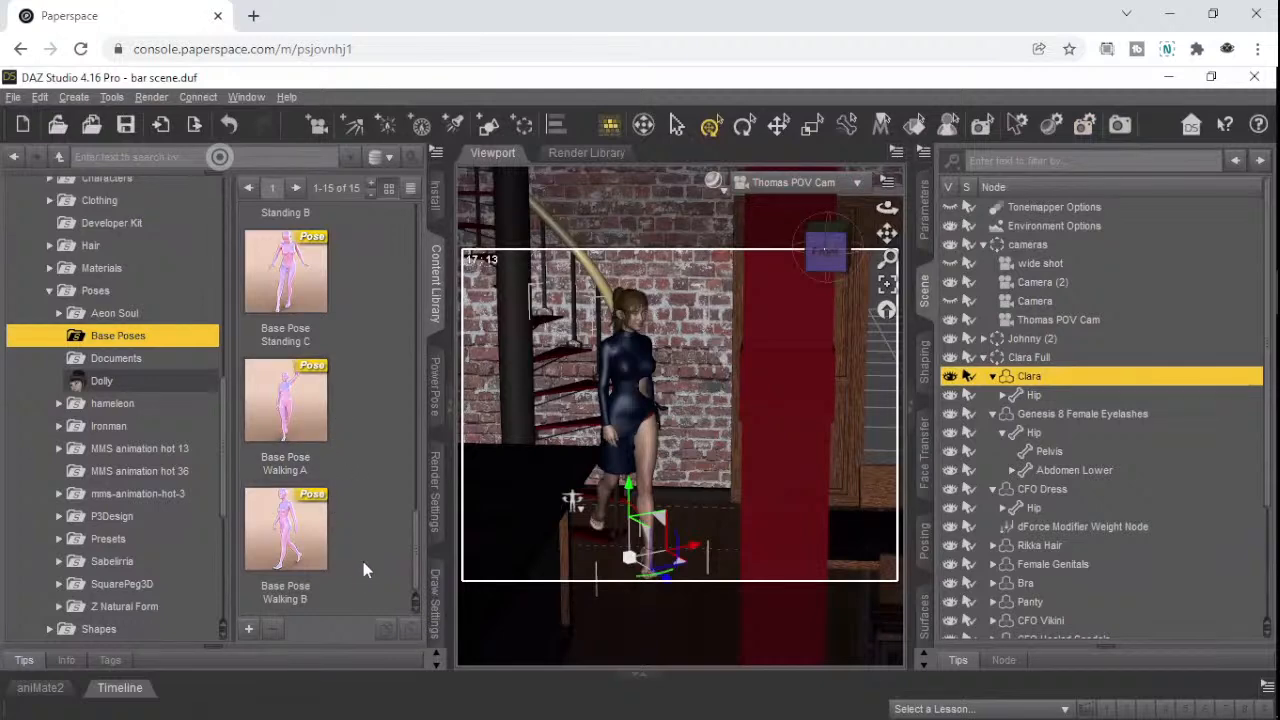
{"action": "scroll", "coordinate": [363, 561], "scroll_direction": "up", "scroll_amount": 6}
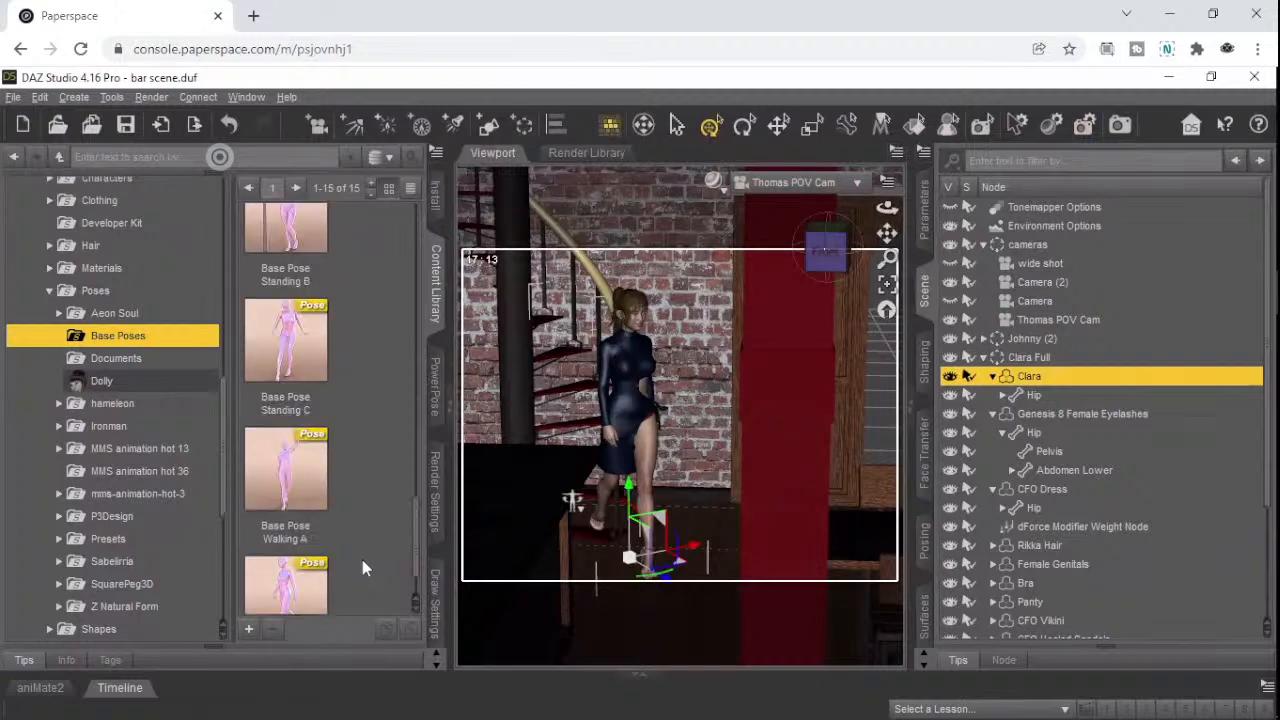
{"action": "scroll", "coordinate": [372, 548], "scroll_direction": "up", "scroll_amount": 5}
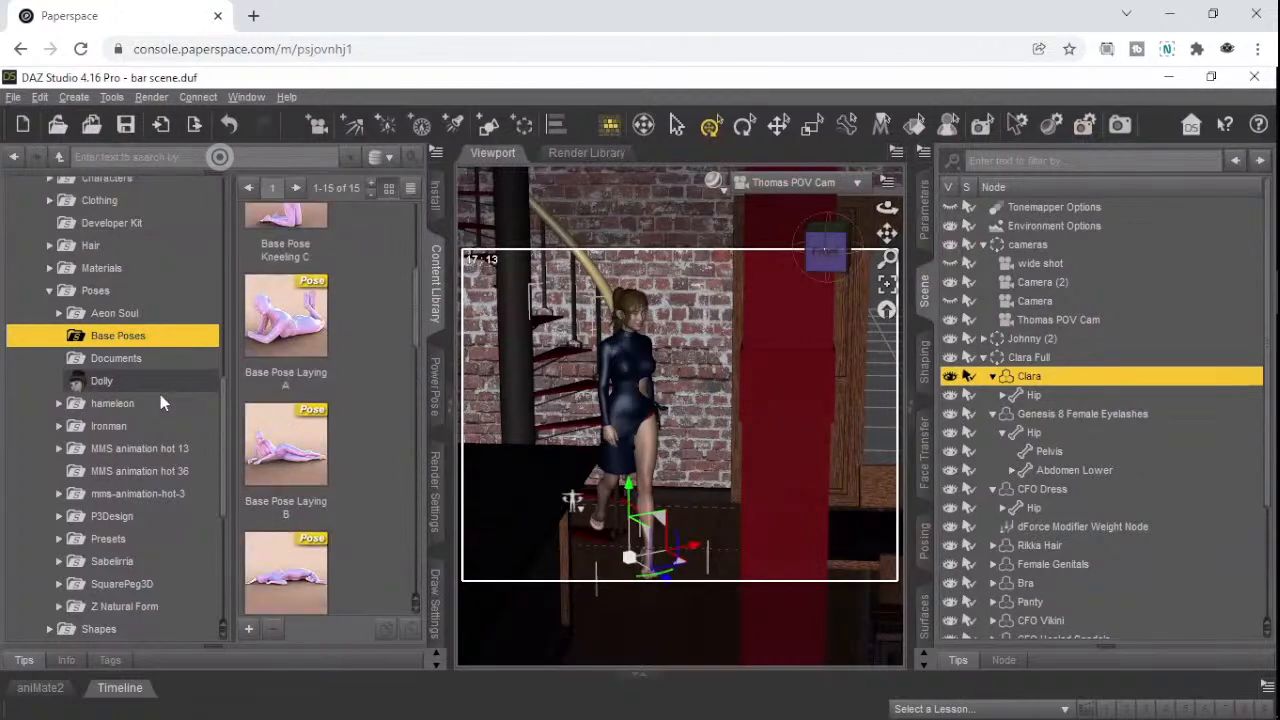
- Collapse the Genesis 8 Female Poses folder and open the aniMate Walks folder under aniBlocks in the Content Library
{"action": "left_click", "coordinate": [50, 291]}
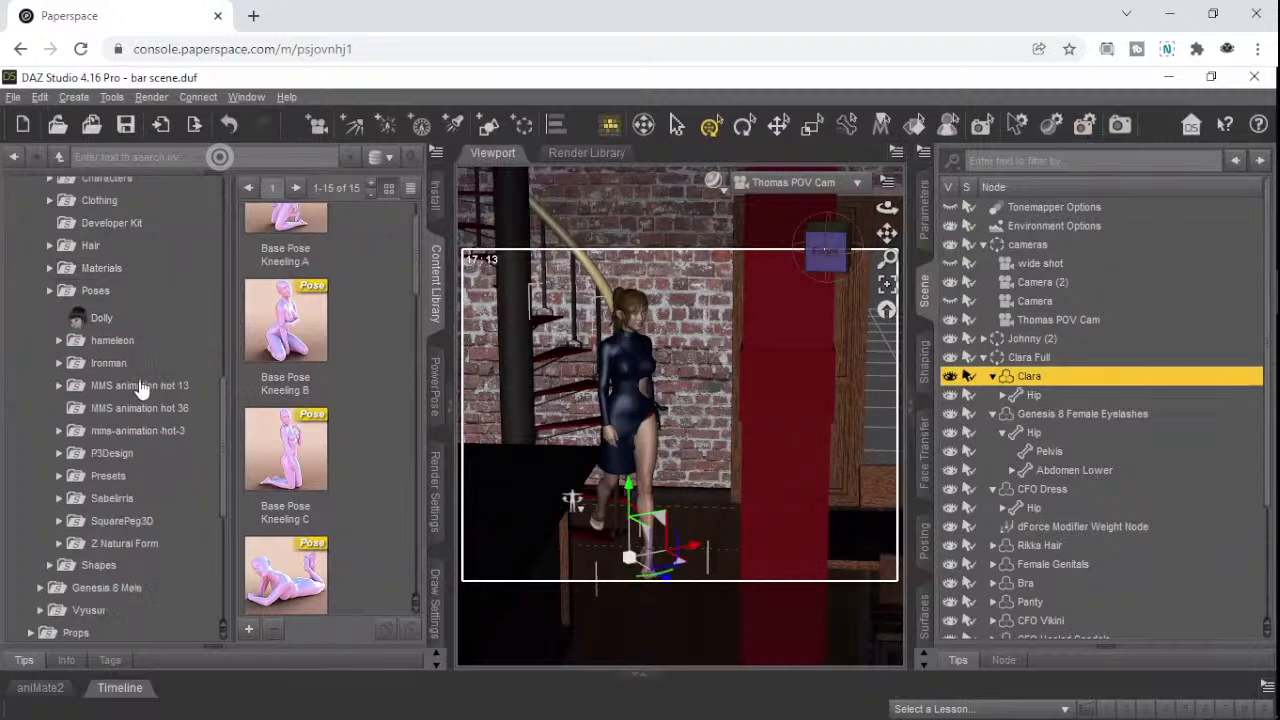
{"action": "scroll", "coordinate": [146, 406], "scroll_direction": "up", "scroll_amount": 3}
{"action": "scroll", "coordinate": [151, 399], "scroll_direction": "up", "scroll_amount": 4}
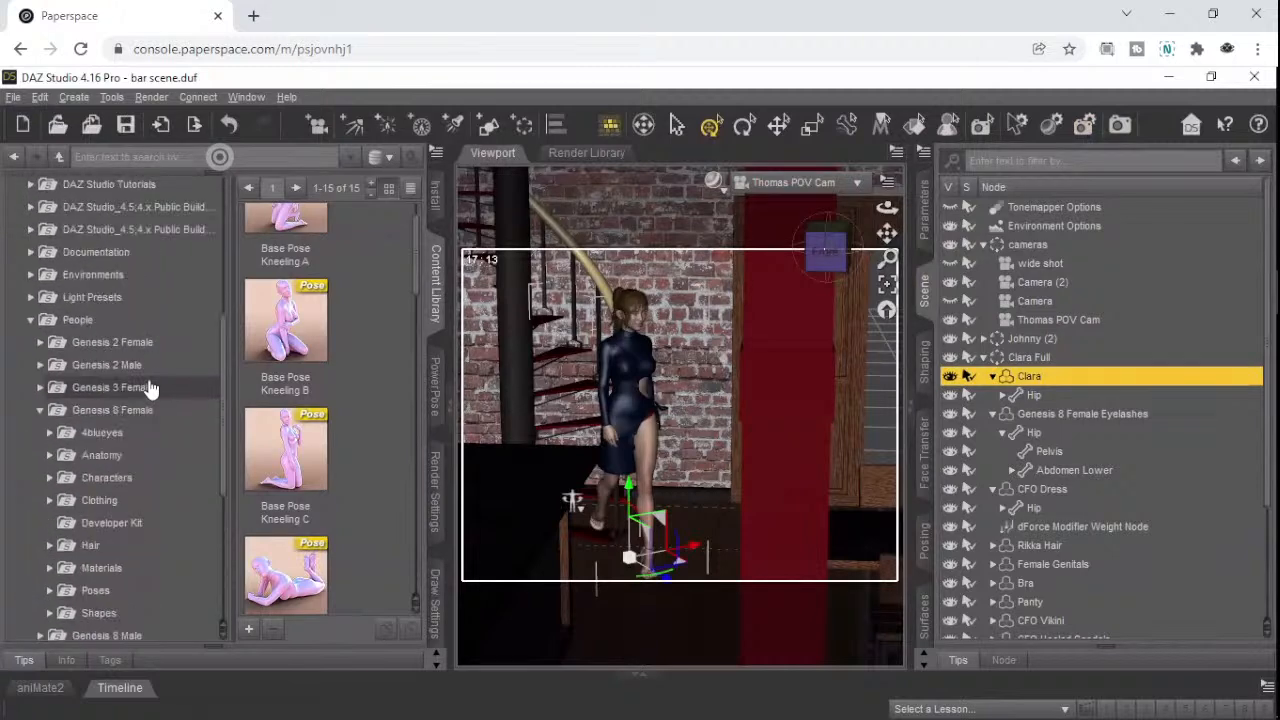
{"action": "scroll", "coordinate": [141, 498], "scroll_direction": "down", "scroll_amount": 3}
{"action": "scroll", "coordinate": [142, 498], "scroll_direction": "down", "scroll_amount": 3}
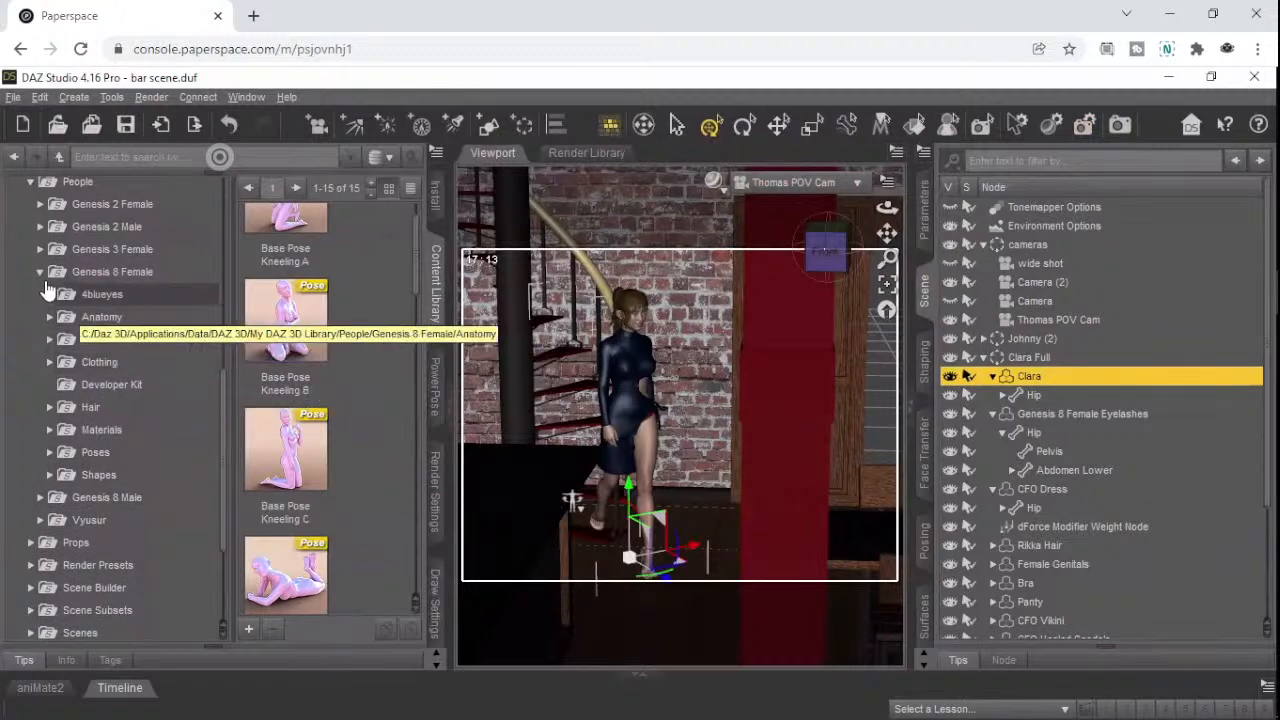
{"action": "scroll", "coordinate": [78, 350], "scroll_direction": "up", "scroll_amount": 1}
{"action": "scroll", "coordinate": [82, 355], "scroll_direction": "up", "scroll_amount": 1}
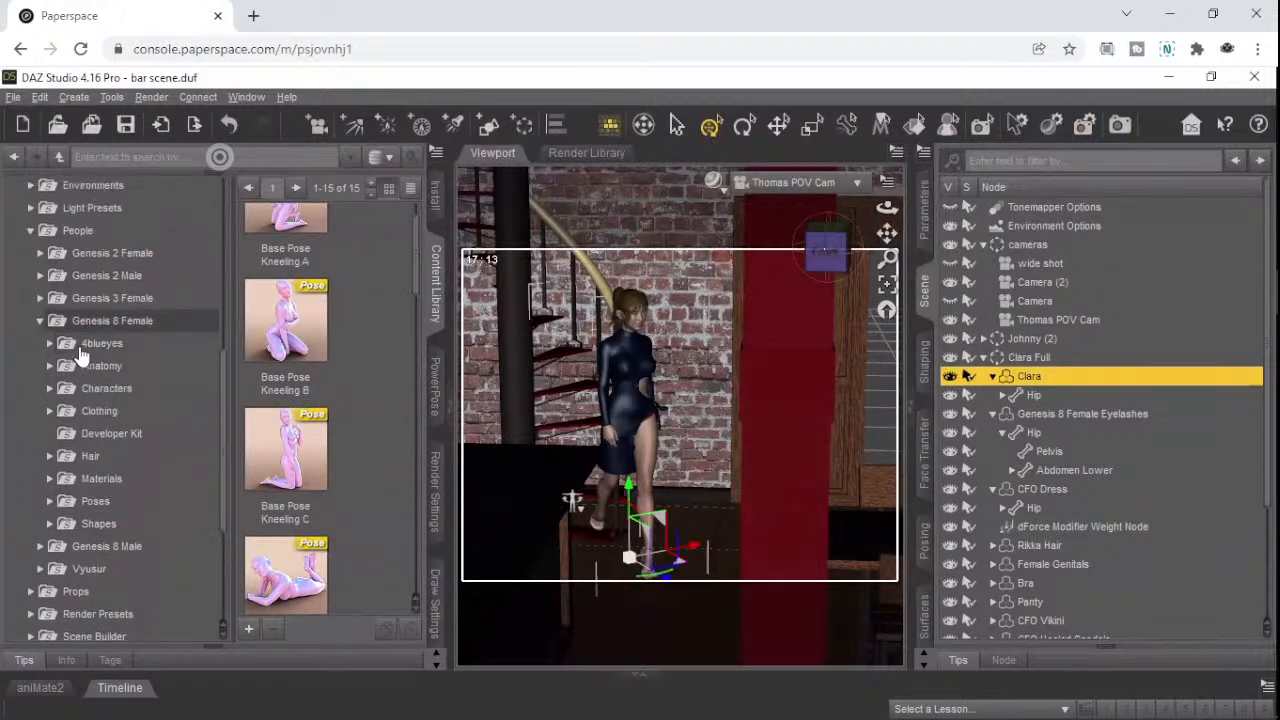
{"action": "scroll", "coordinate": [82, 355], "scroll_direction": "up", "scroll_amount": 3}
{"action": "scroll", "coordinate": [82, 355], "scroll_direction": "up", "scroll_amount": 3}
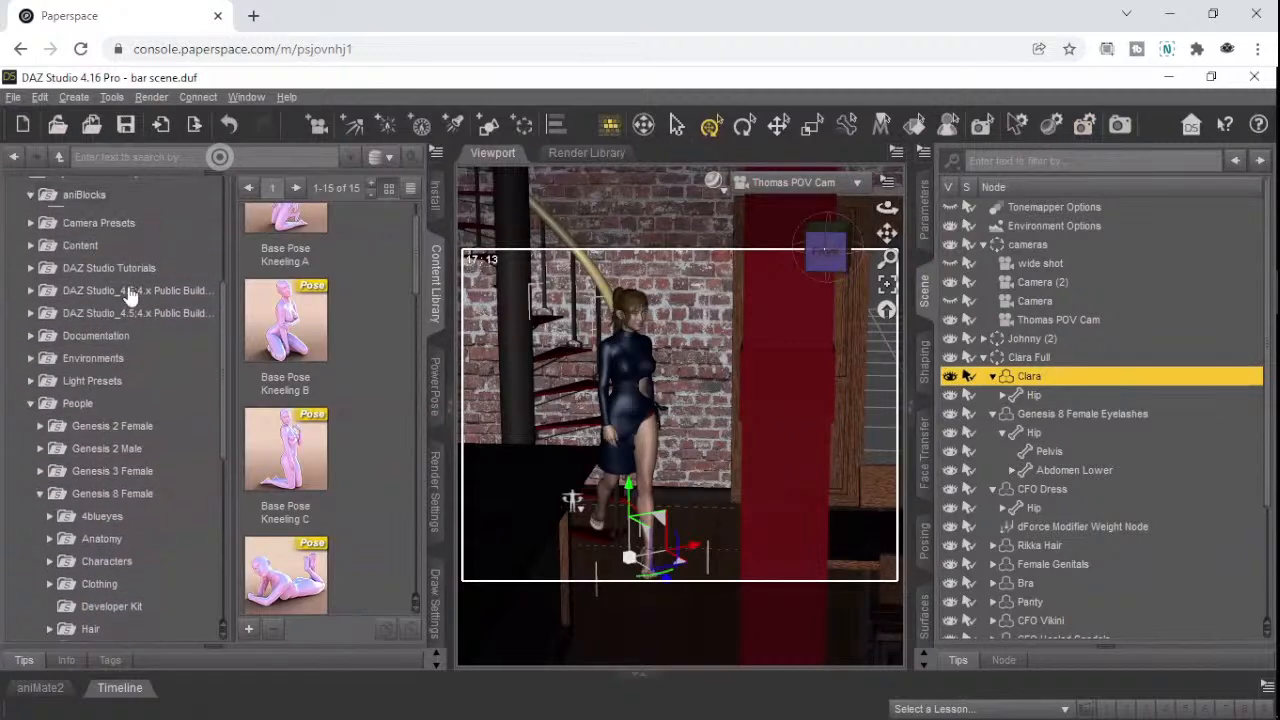
{"action": "left_click", "coordinate": [30, 196]}
{"action": "left_click", "coordinate": [38, 218]}
{"action": "left_click", "coordinate": [38, 220]}
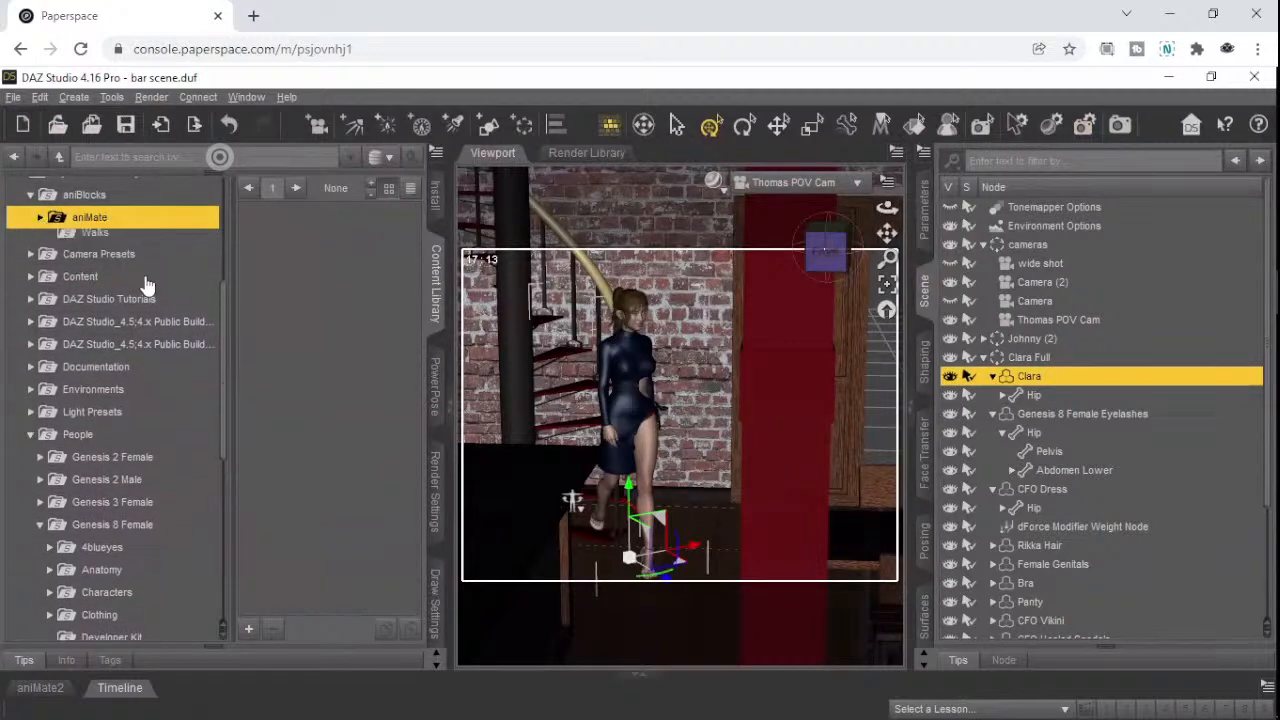
{"action": "left_click", "coordinate": [108, 335]}
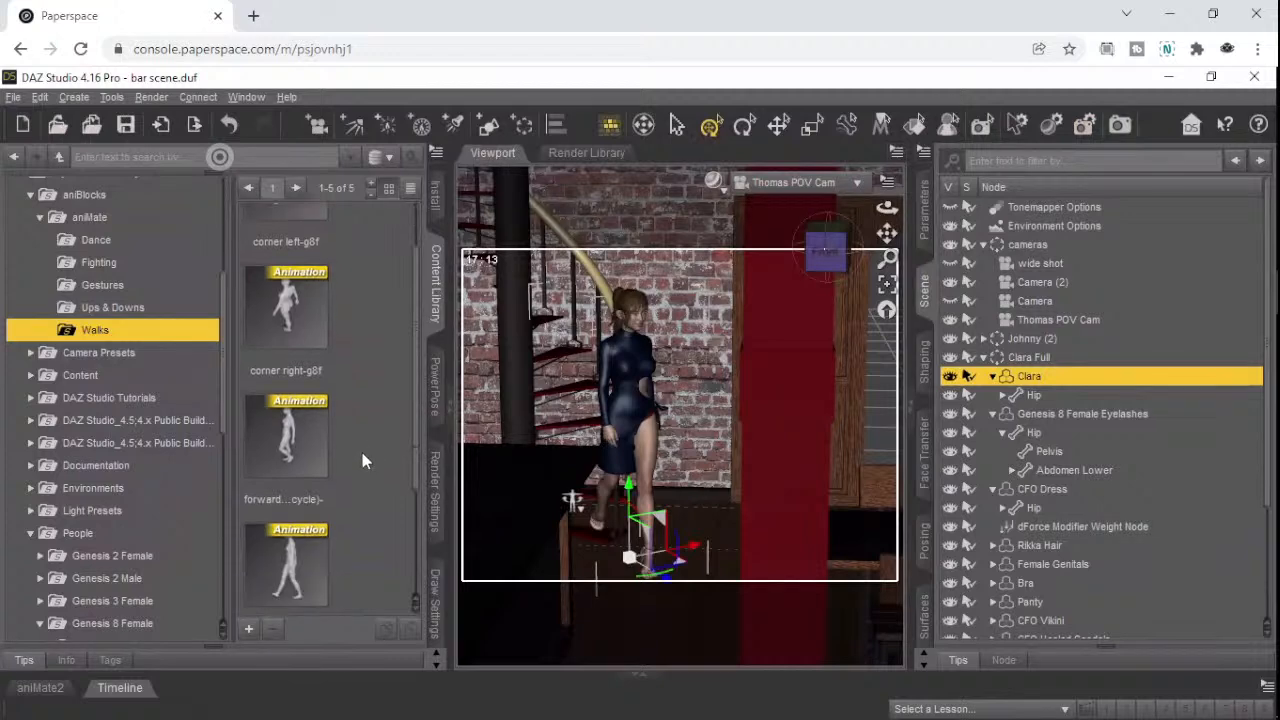
- Browse the walk animations and try to apply "corner left-g8f" to Clara
{"action": "scroll", "coordinate": [362, 452], "scroll_direction": "down", "scroll_amount": 3}
{"action": "scroll", "coordinate": [362, 452], "scroll_direction": "up", "scroll_amount": 3}
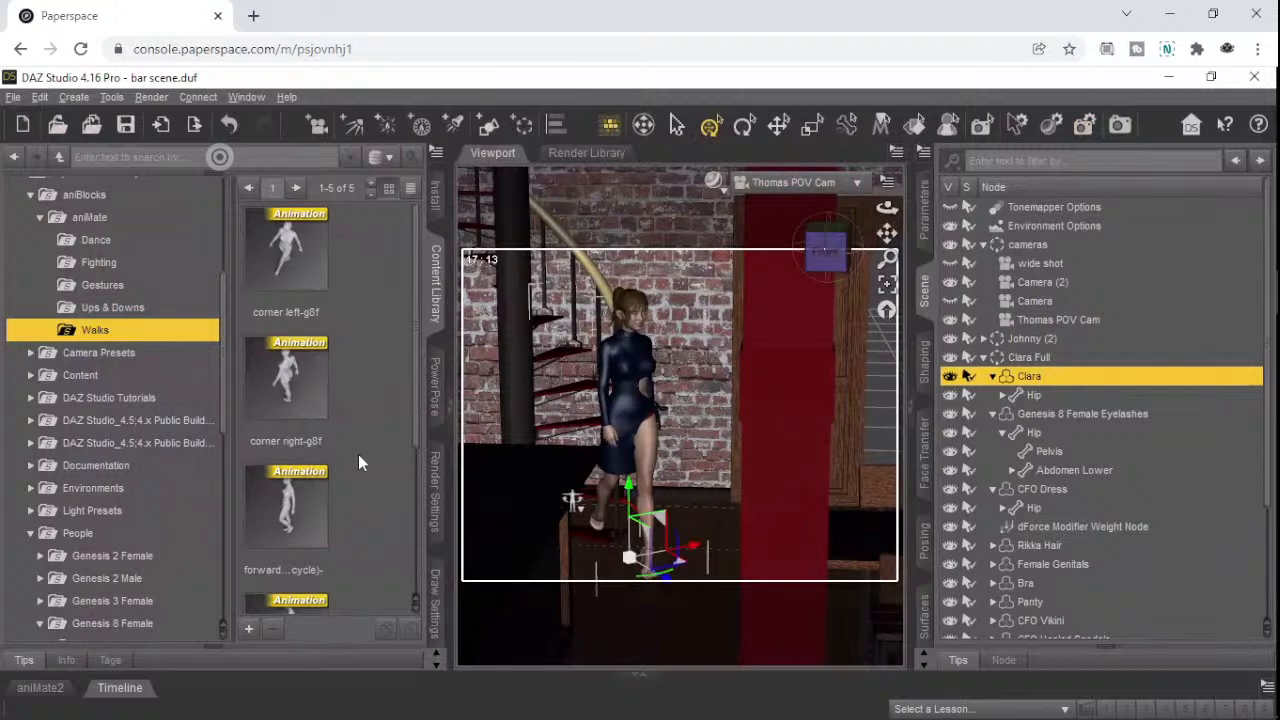
{"action": "double_click", "coordinate": [286, 268]}
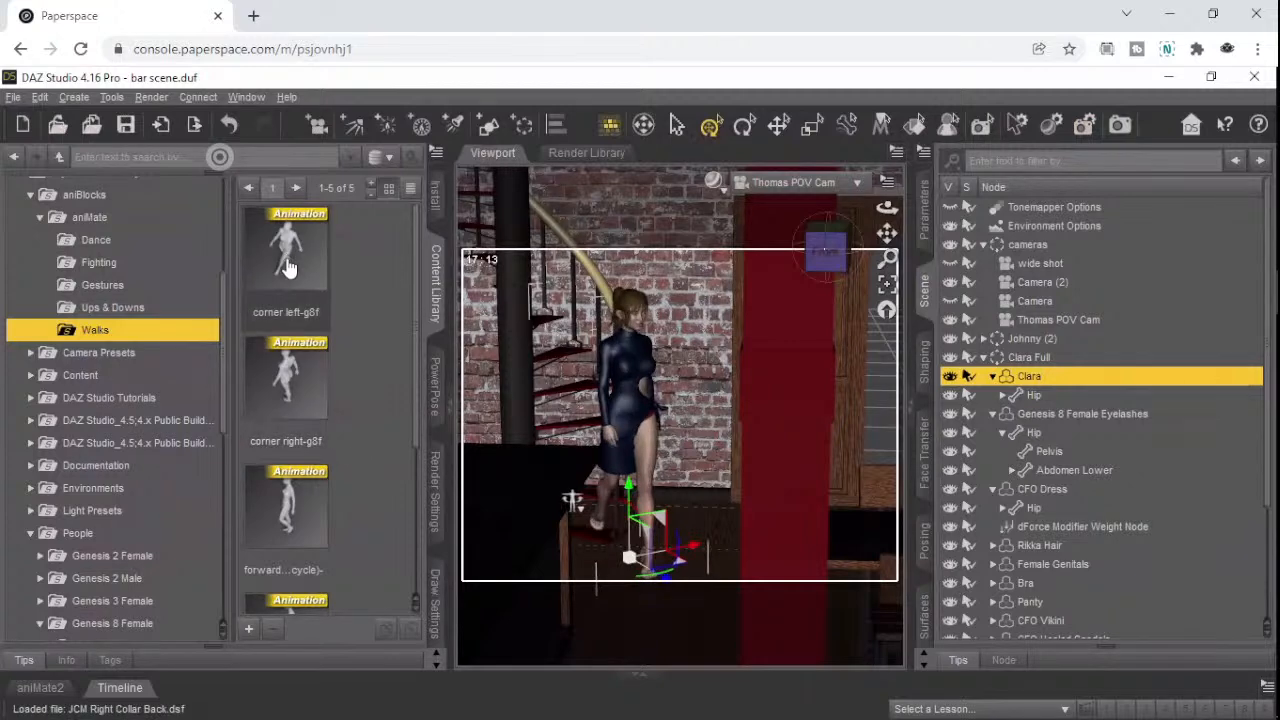
{"action": "mouse_move", "coordinate": [286, 268]}
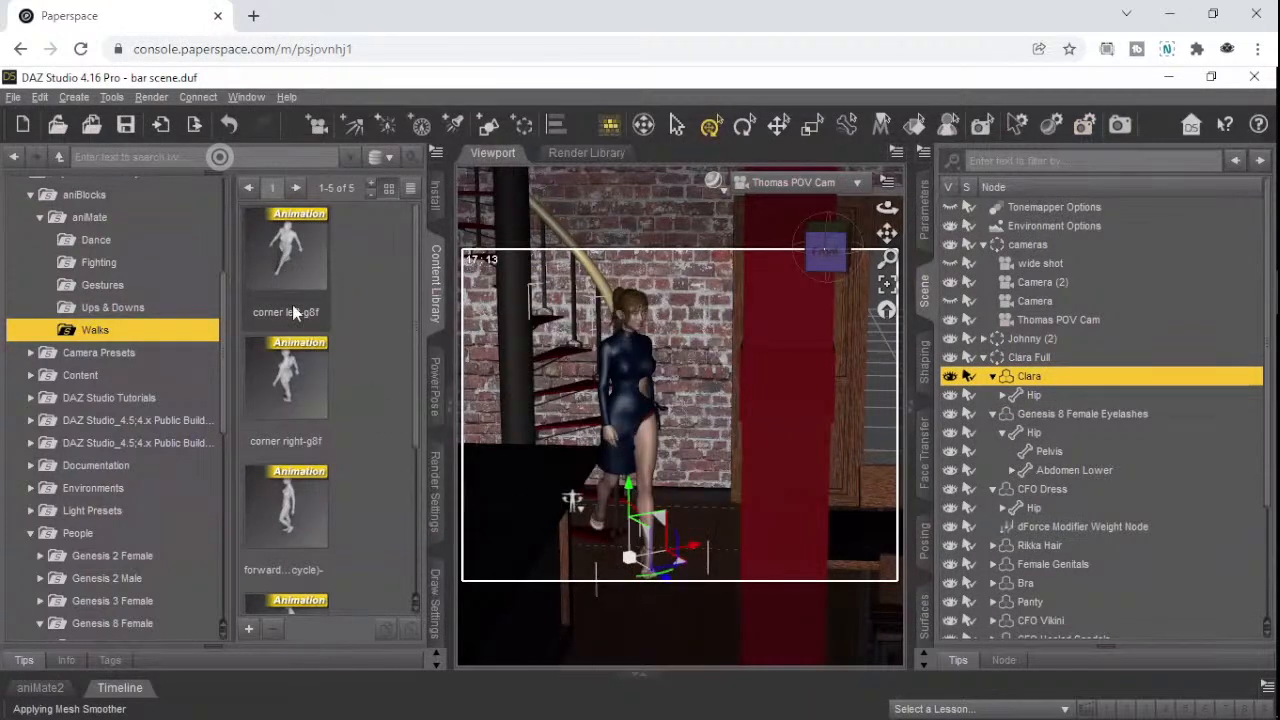
{"action": "mouse_move", "coordinate": [292, 309]}
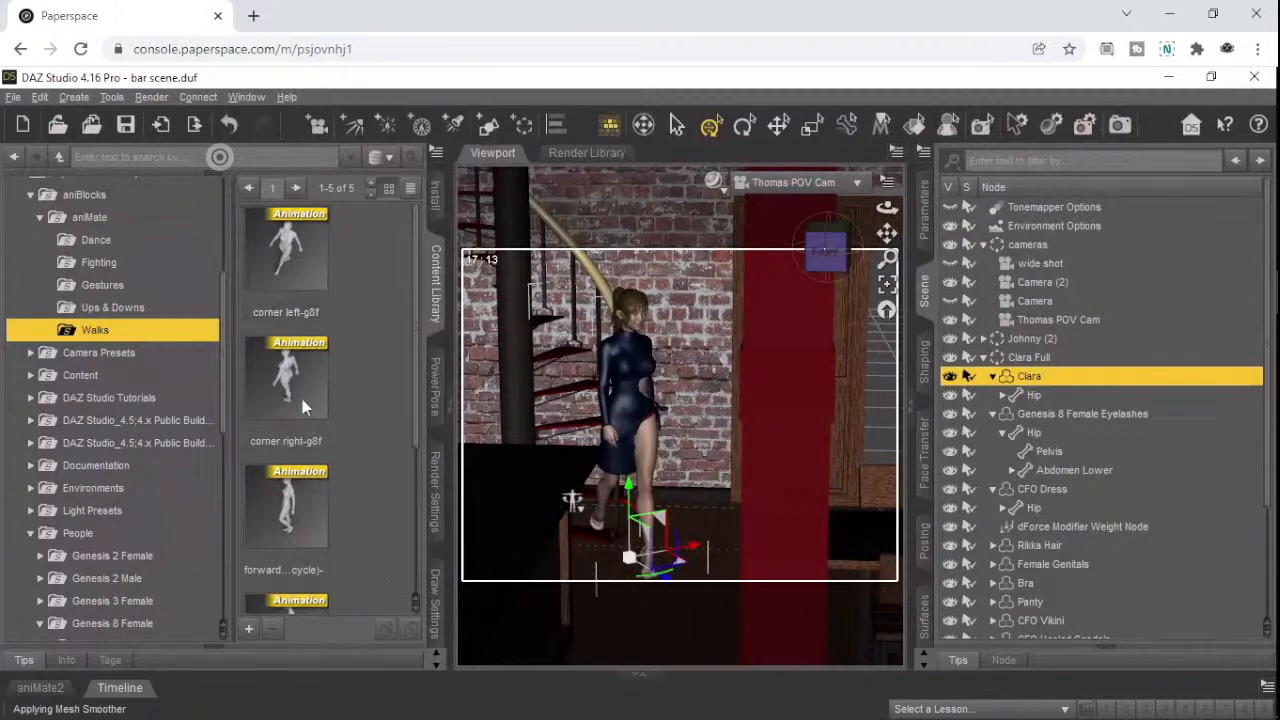
{"action": "mouse_move", "coordinate": [285, 404]}
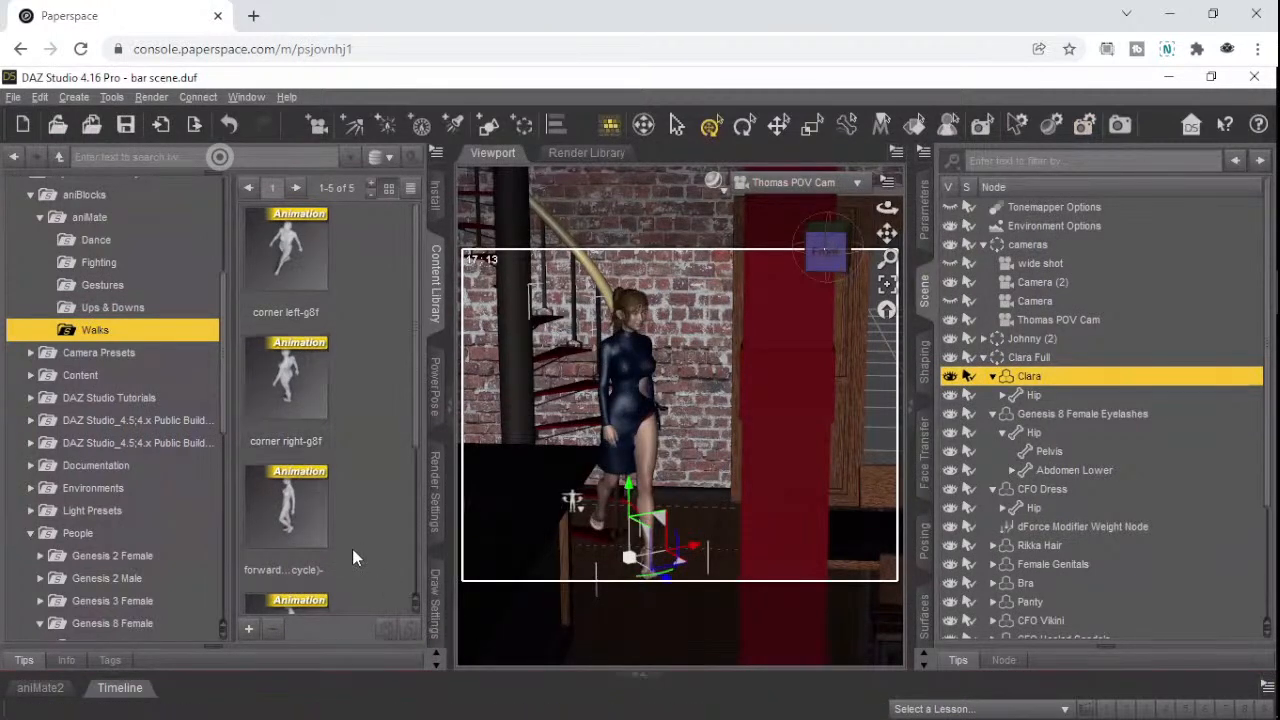
- Look through the remaining walk animations and try to apply "corner right-g8f" to Clara
{"action": "scroll", "coordinate": [352, 558], "scroll_direction": "down", "scroll_amount": 2}
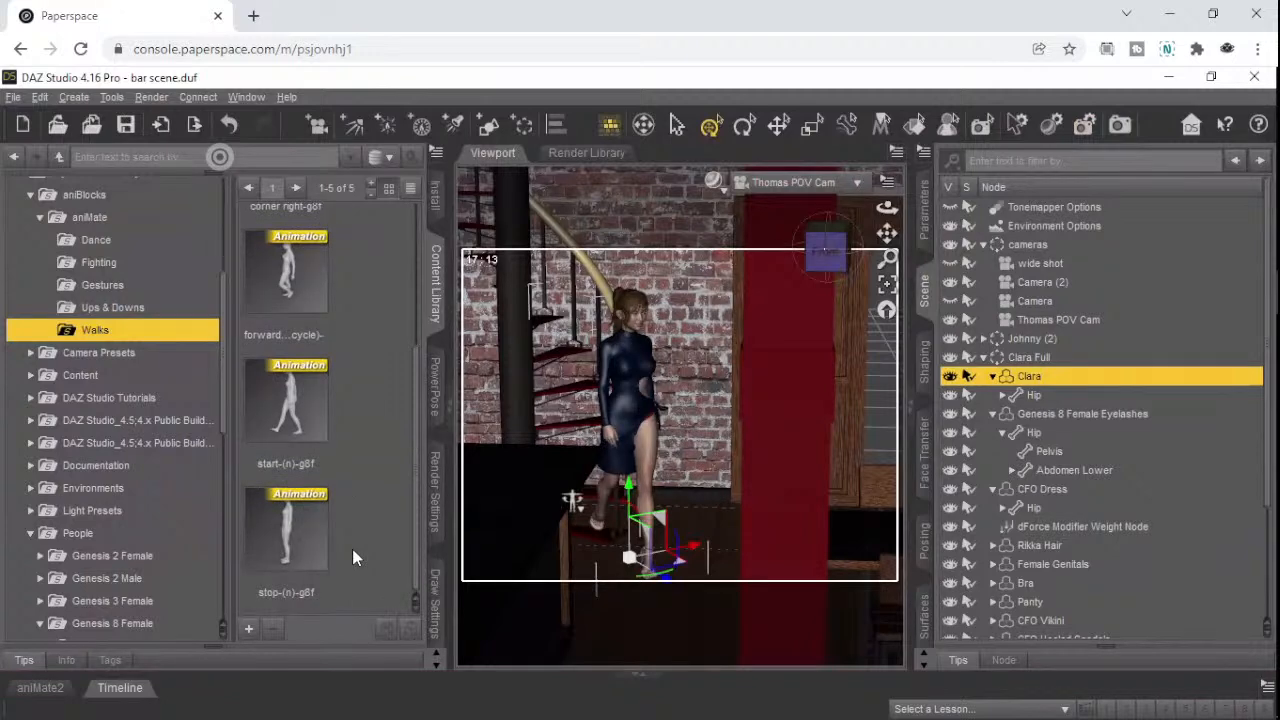
{"action": "scroll", "coordinate": [352, 558], "scroll_direction": "up", "scroll_amount": 2}
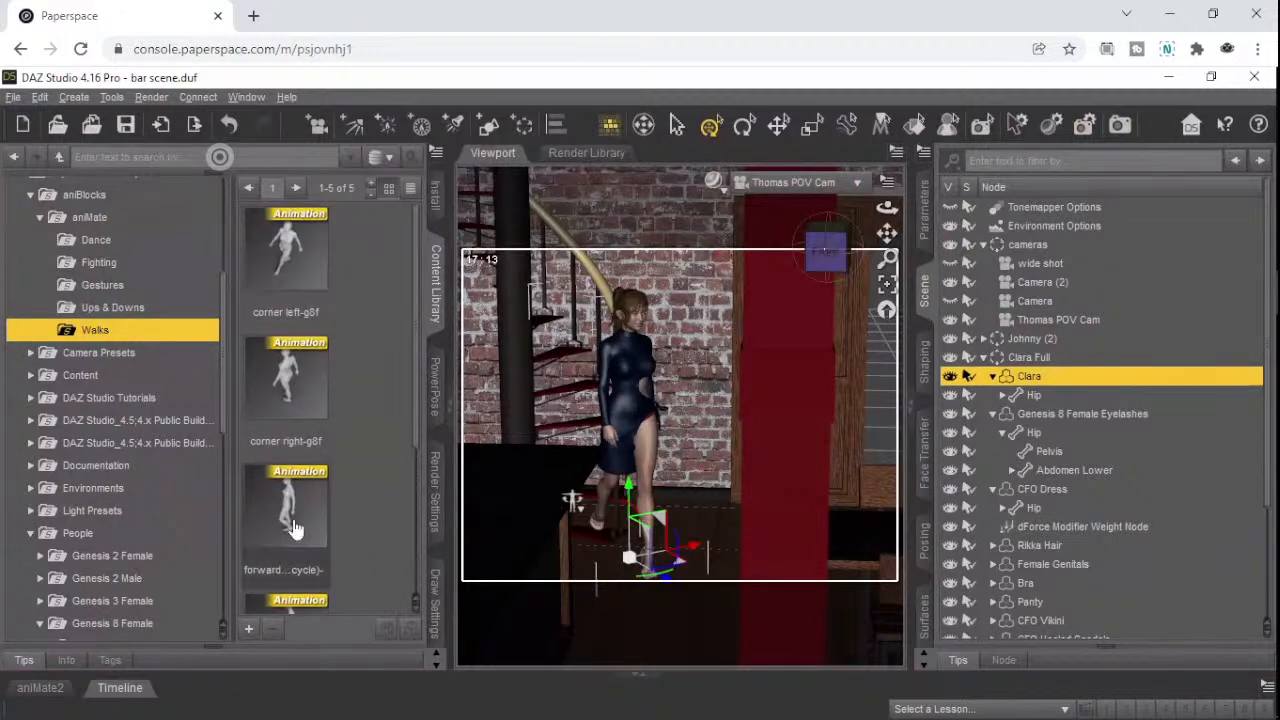
{"action": "mouse_move", "coordinate": [295, 529]}
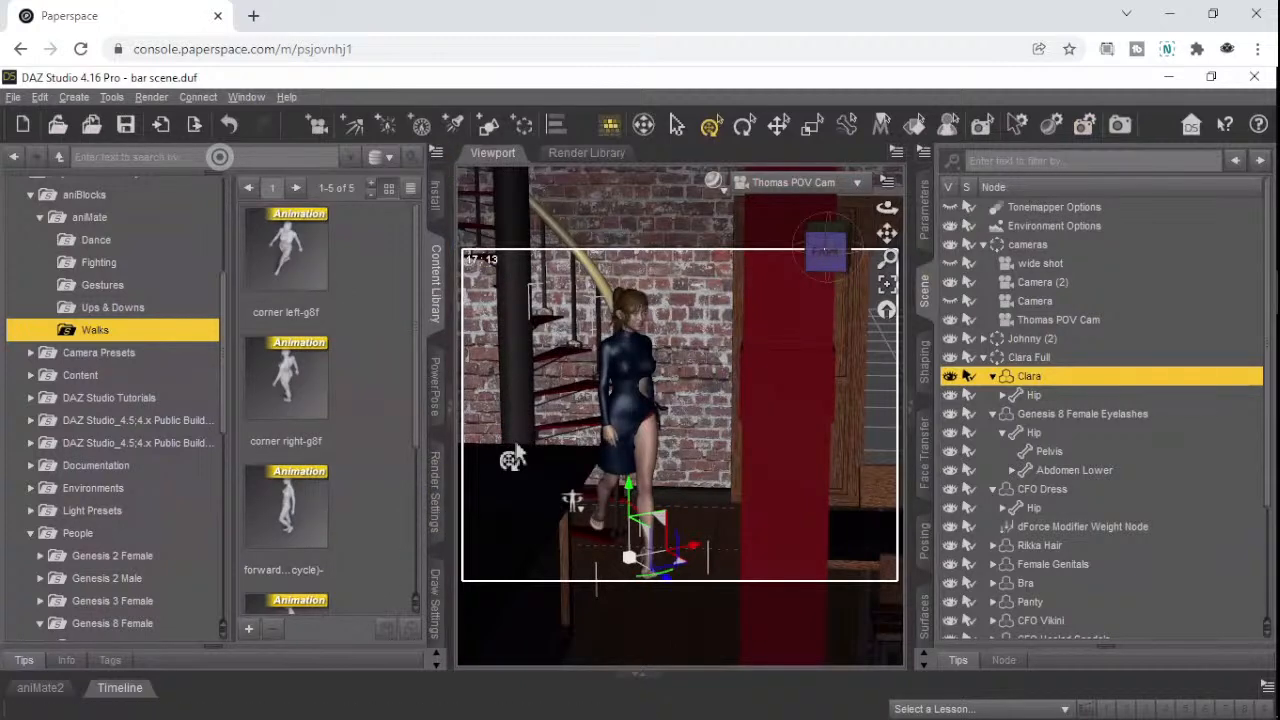
{"action": "double_click", "coordinate": [293, 384]}
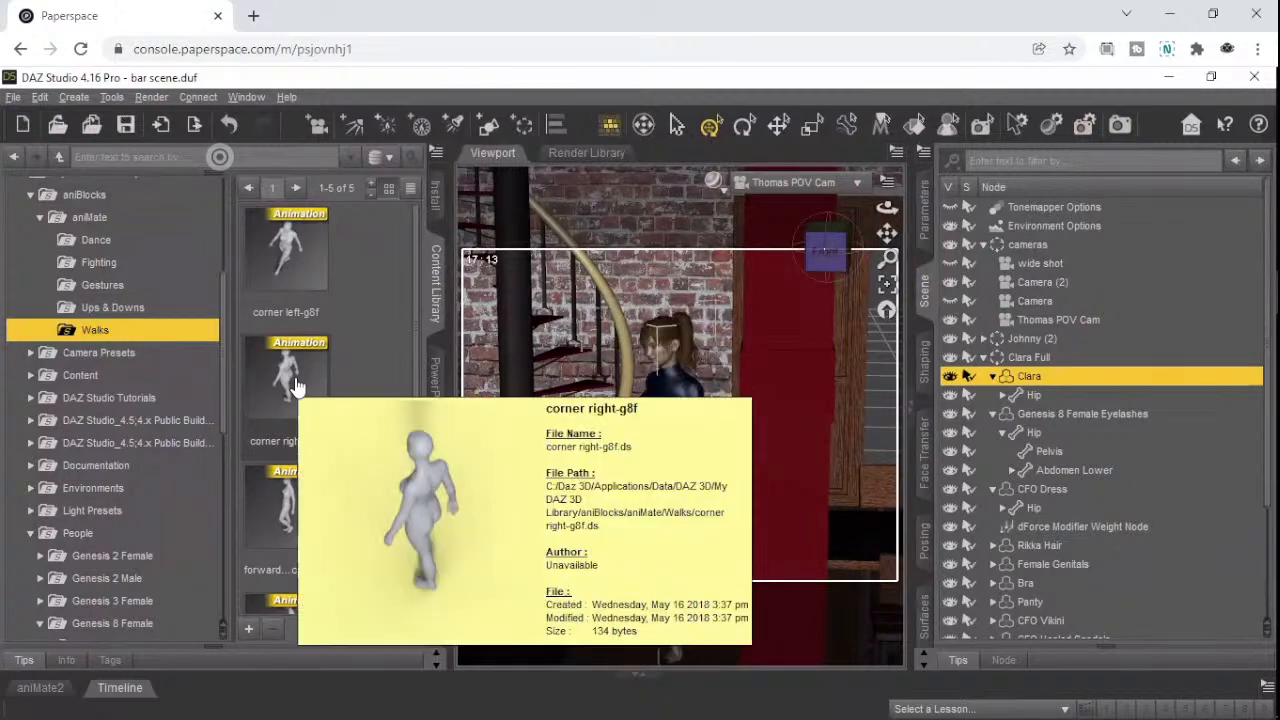
{"action": "mouse_move", "coordinate": [295, 385]}
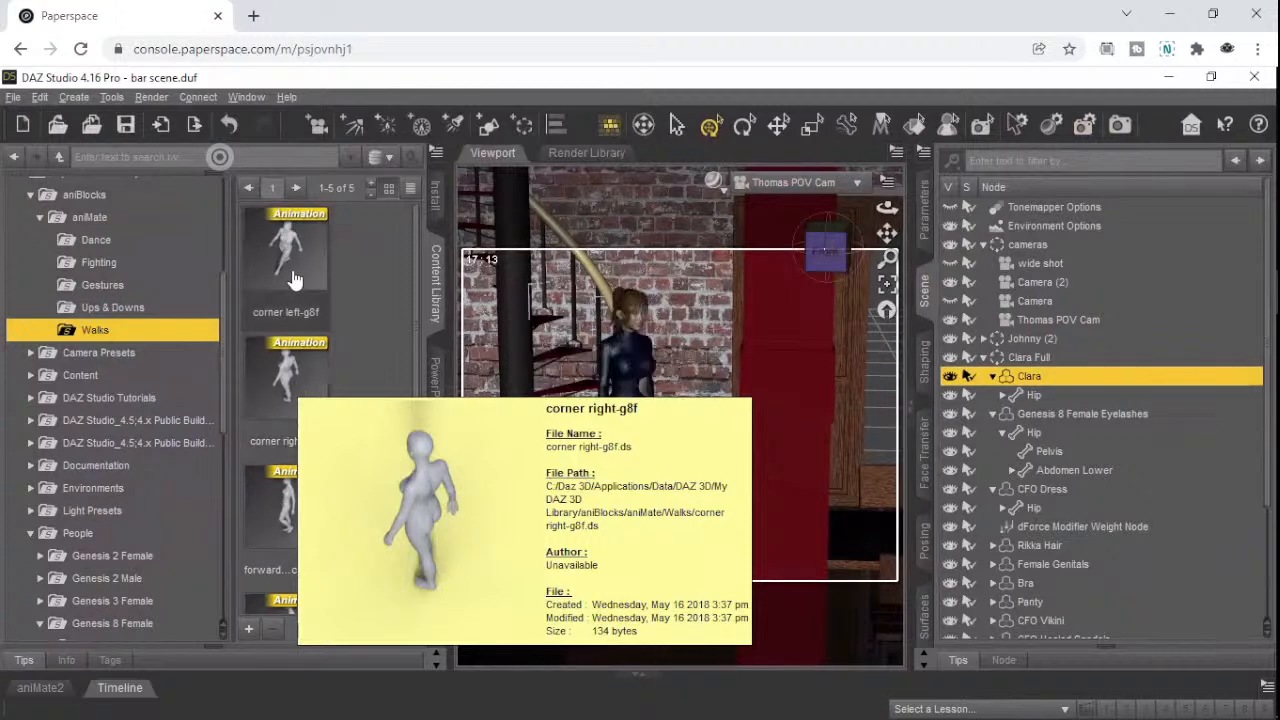
{"action": "mouse_move", "coordinate": [295, 279]}
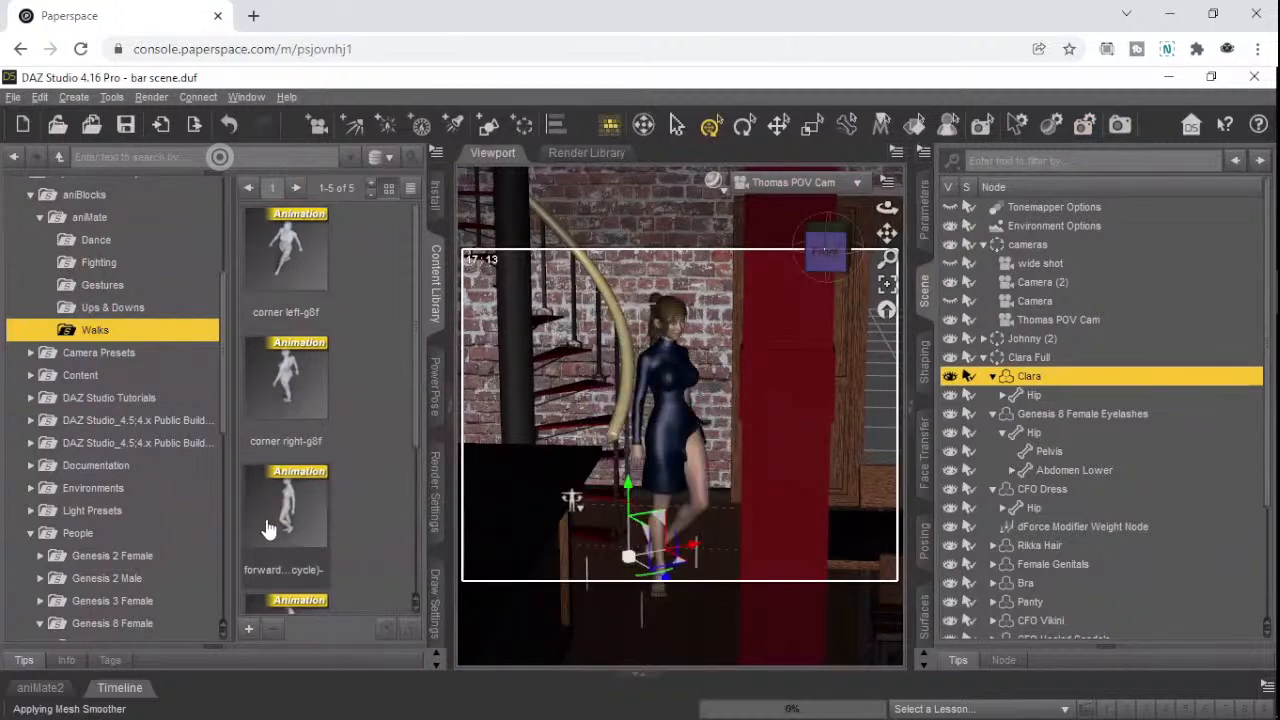
- Select the forward walk cycle animation, show the Timeline and scrub it to frame 18 and back to frame 0
{"action": "left_click", "coordinate": [268, 528]}
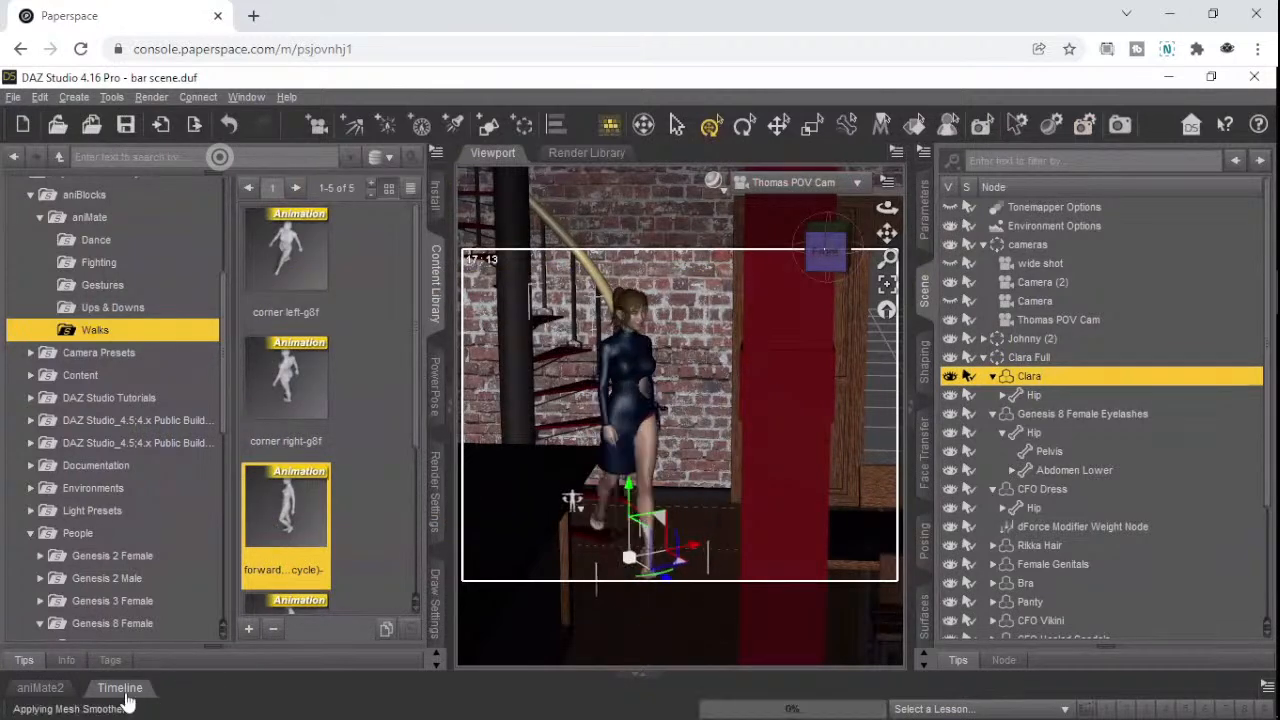
{"action": "left_click", "coordinate": [122, 693]}
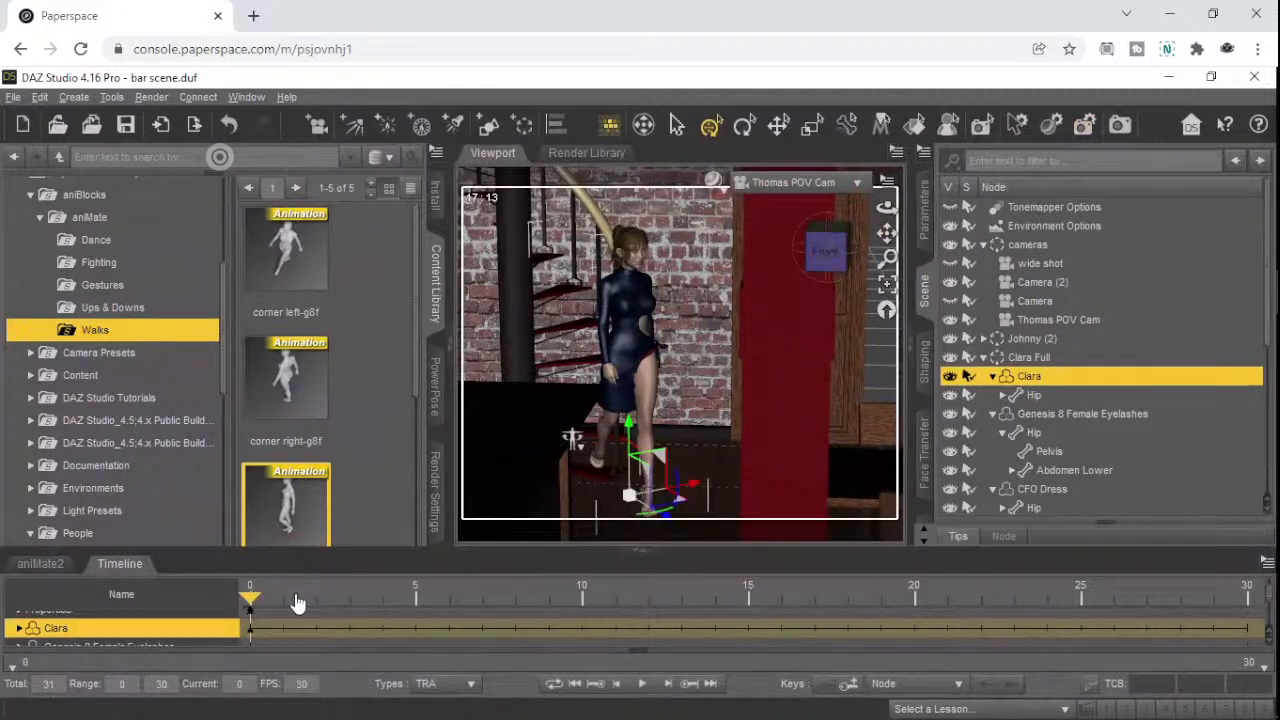
{"action": "left_click_drag", "start_coordinate": [255, 603], "coordinate": [857, 560]}
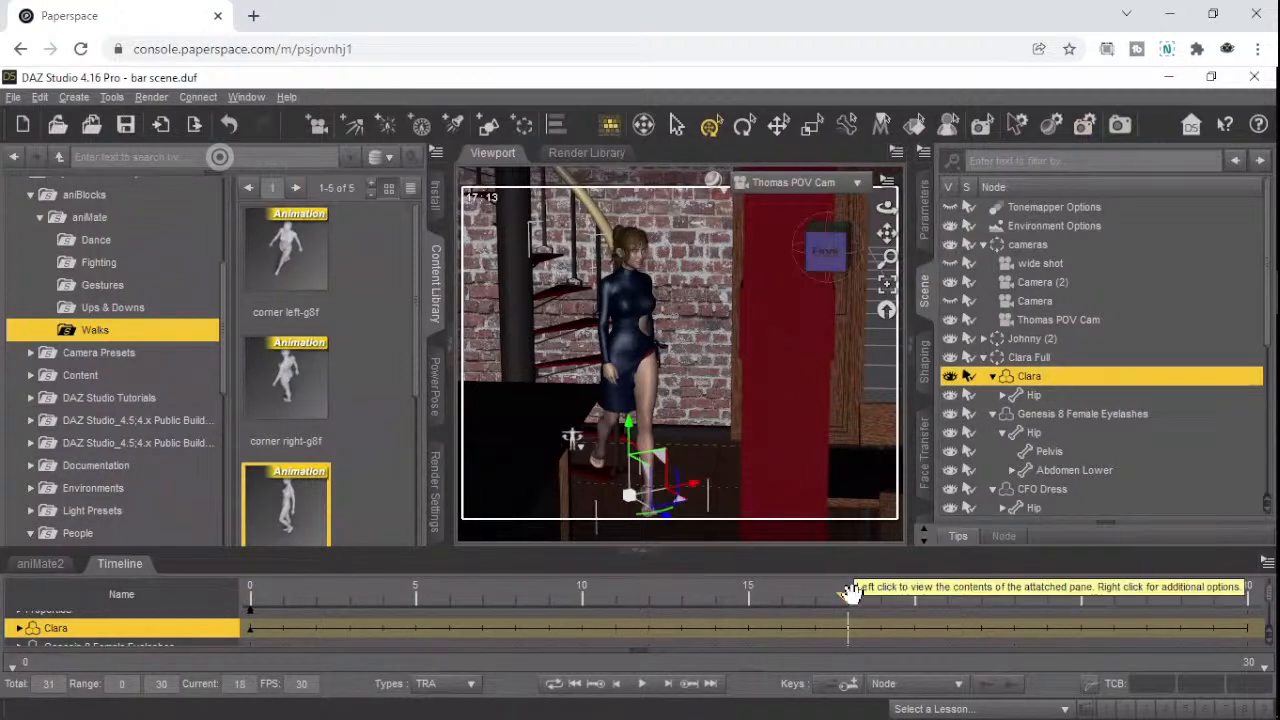
{"action": "left_click_drag", "start_coordinate": [850, 601], "coordinate": [145, 621]}
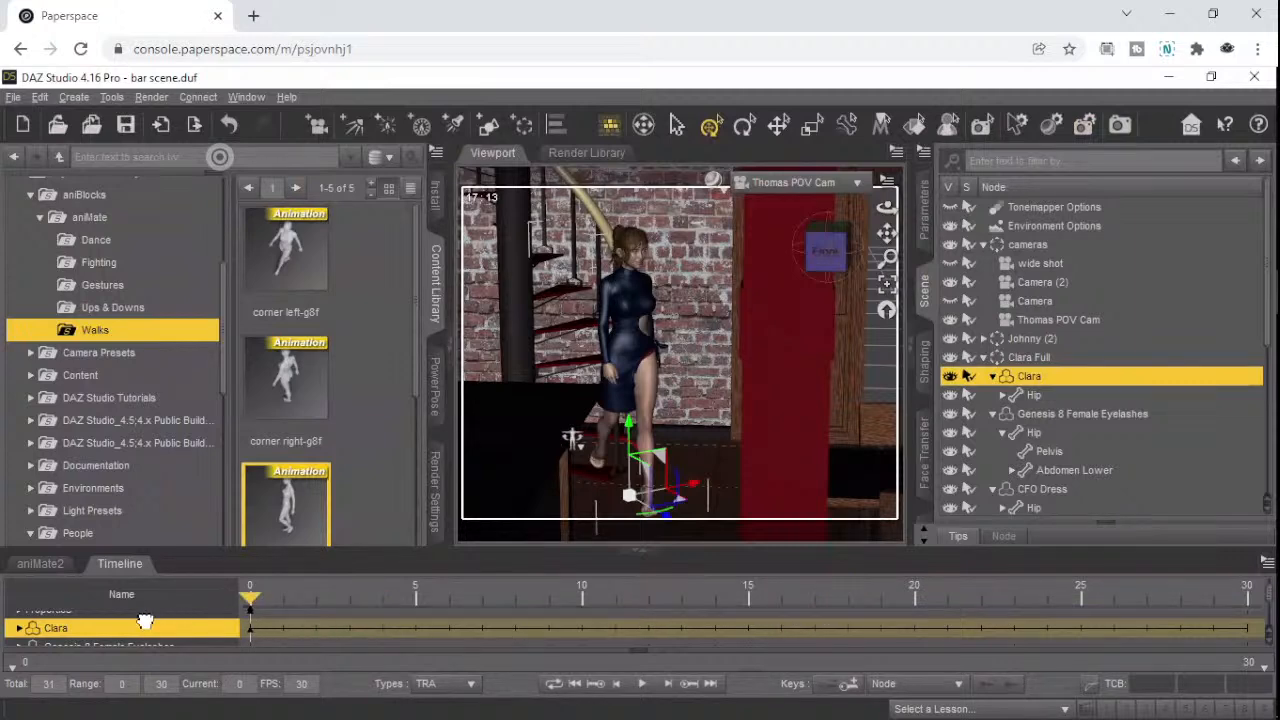
- Try to load the forward walk cycle animation from the Walks folder onto Clara
{"action": "double_click", "coordinate": [258, 510]}
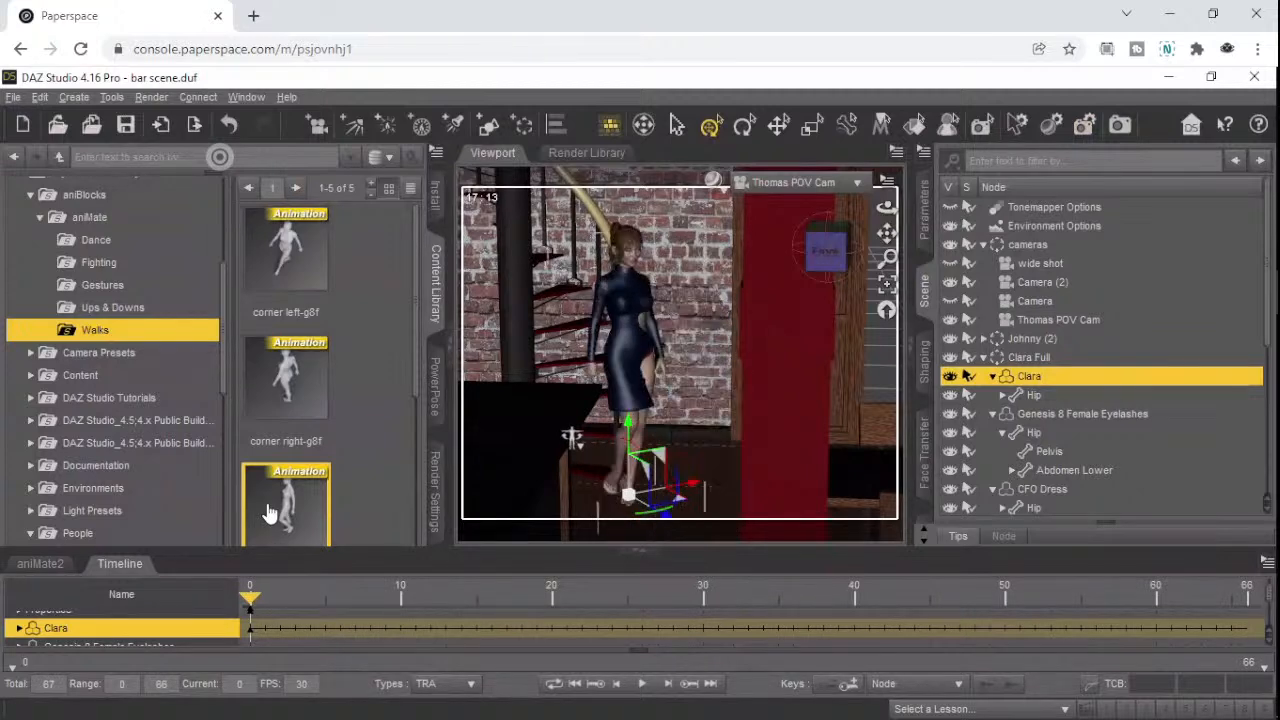
{"action": "right_click", "coordinate": [268, 512]}
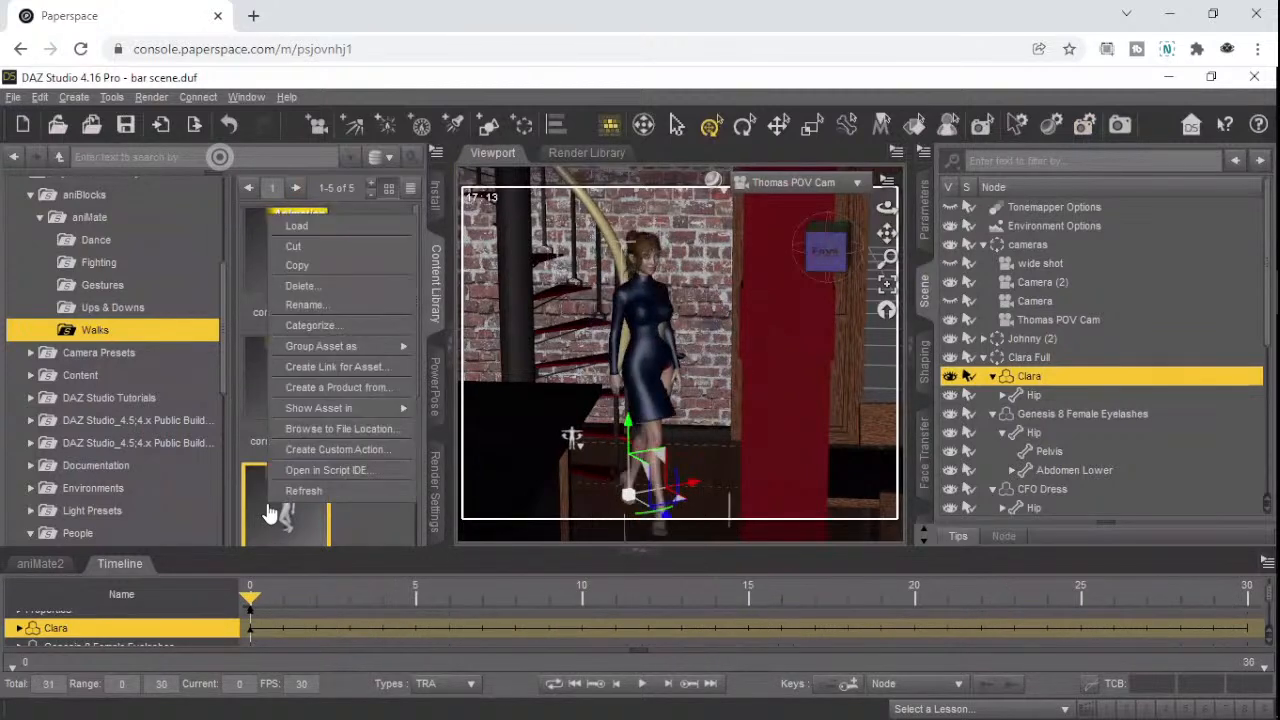
{"action": "left_click", "coordinate": [299, 228]}
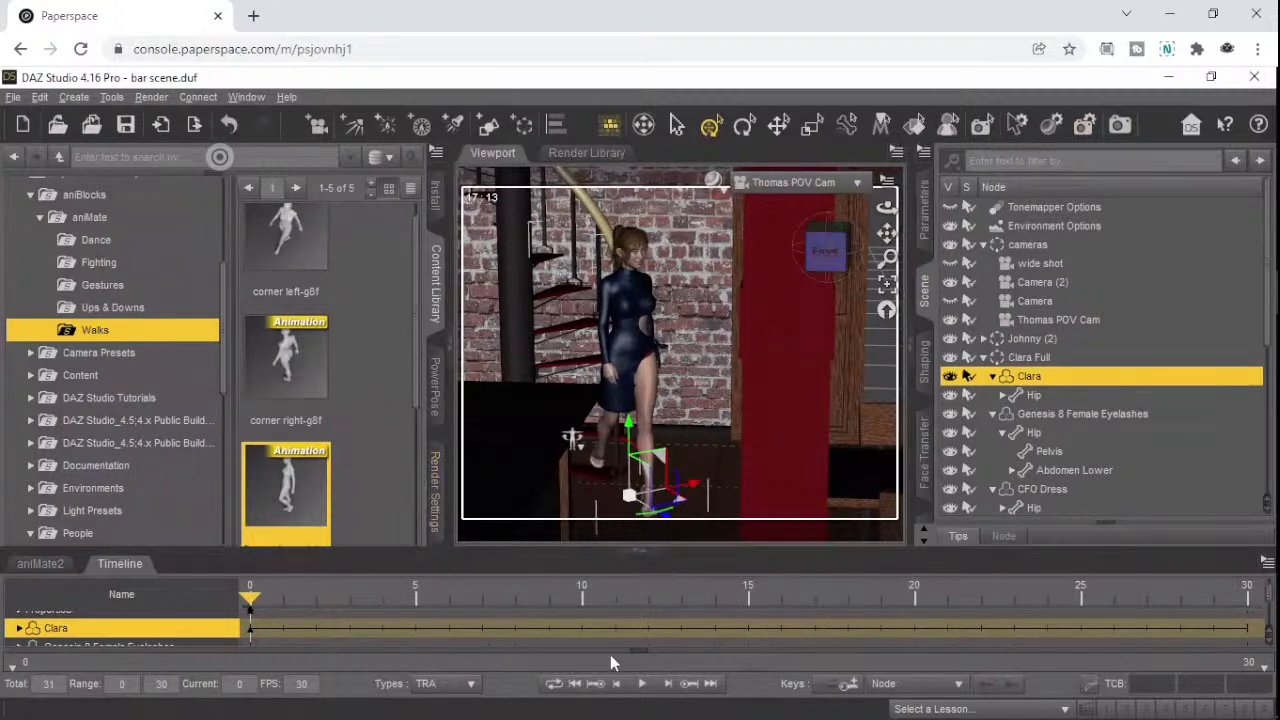
- Play and stop the Timeline animation, scrub through all of its frames and return to frame 0
{"action": "left_click", "coordinate": [640, 687]}
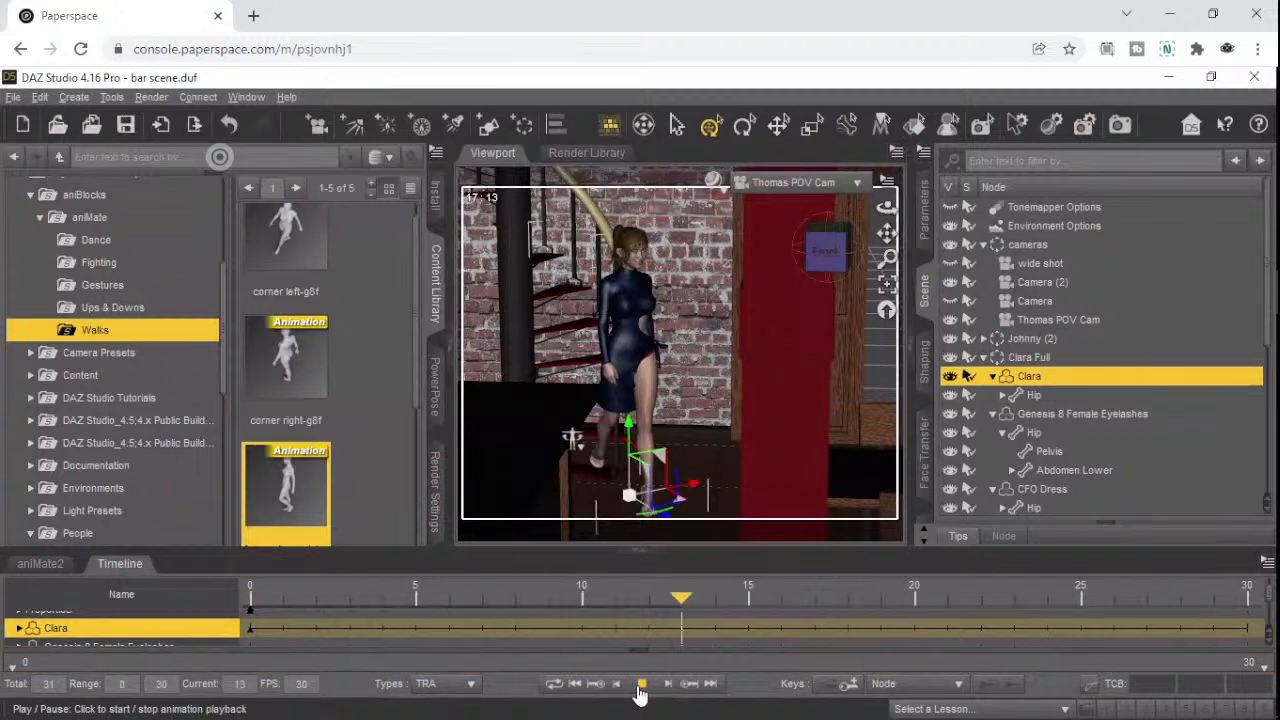
{"action": "left_click", "coordinate": [640, 692]}
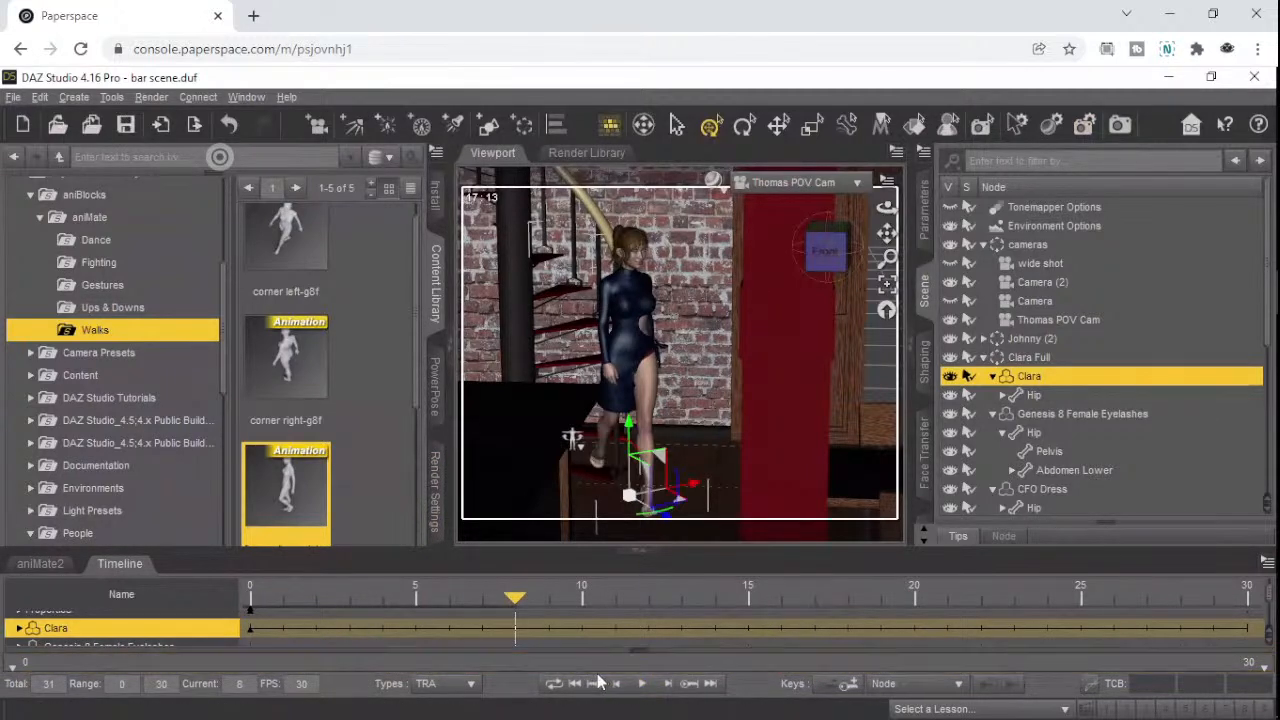
{"action": "left_click", "coordinate": [298, 606]}
{"action": "left_click", "coordinate": [263, 598]}
{"action": "left_click_drag", "start_coordinate": [252, 592], "coordinate": [1163, 574]}
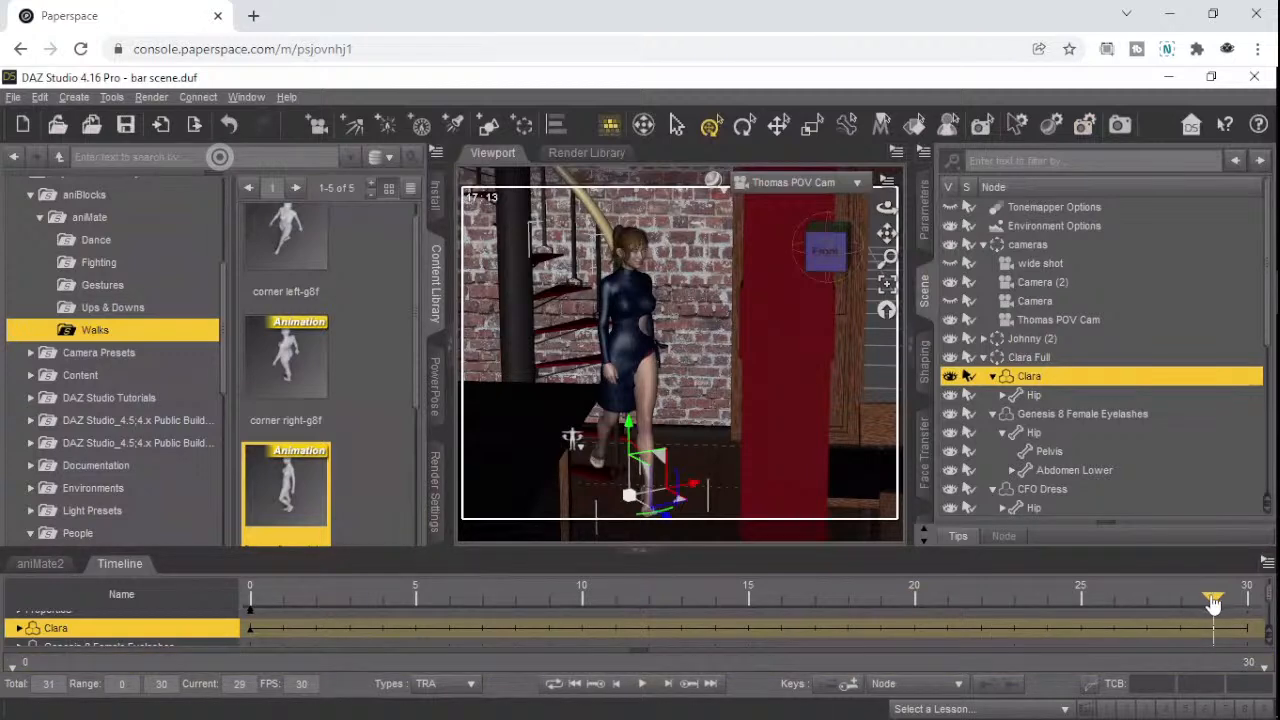
{"action": "left_click_drag", "start_coordinate": [1254, 596], "coordinate": [222, 608]}
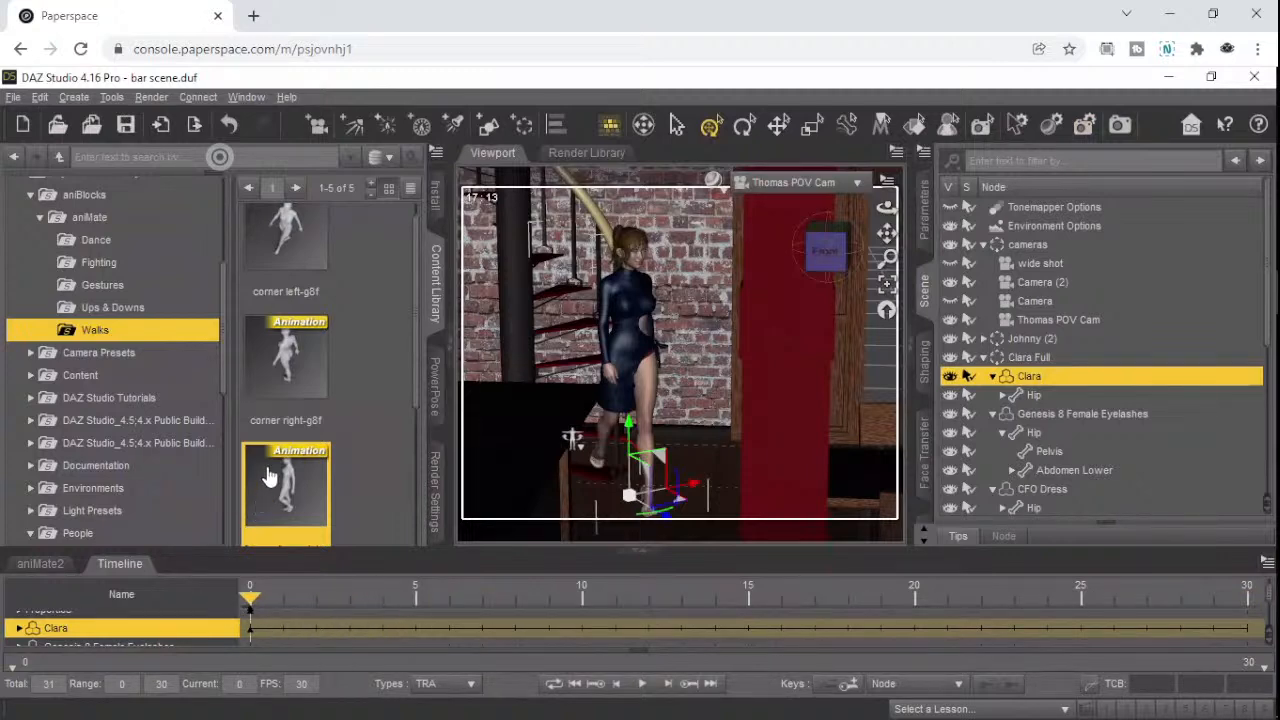
- Try again to load the forward walk cycle animation onto Clara
{"action": "double_click", "coordinate": [268, 477]}
{"action": "scroll", "coordinate": [271, 471], "scroll_direction": "down", "scroll_amount": 2}
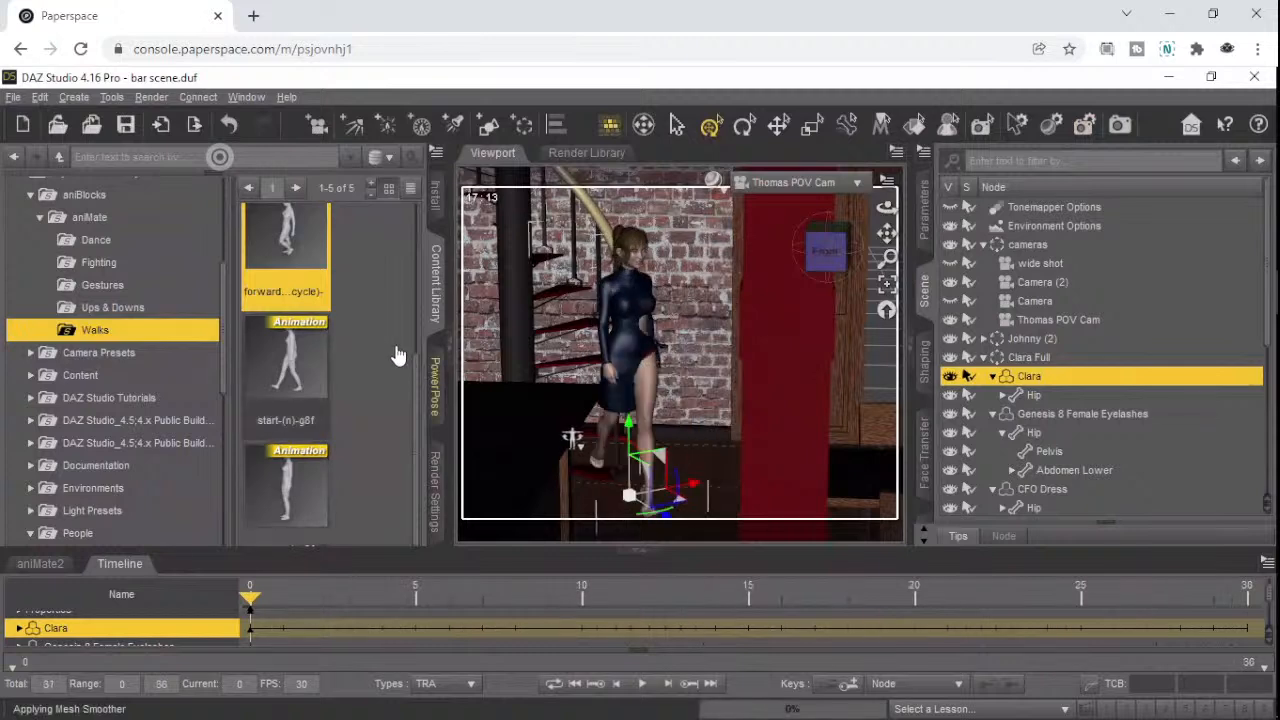
{"action": "right_click", "coordinate": [296, 265]}
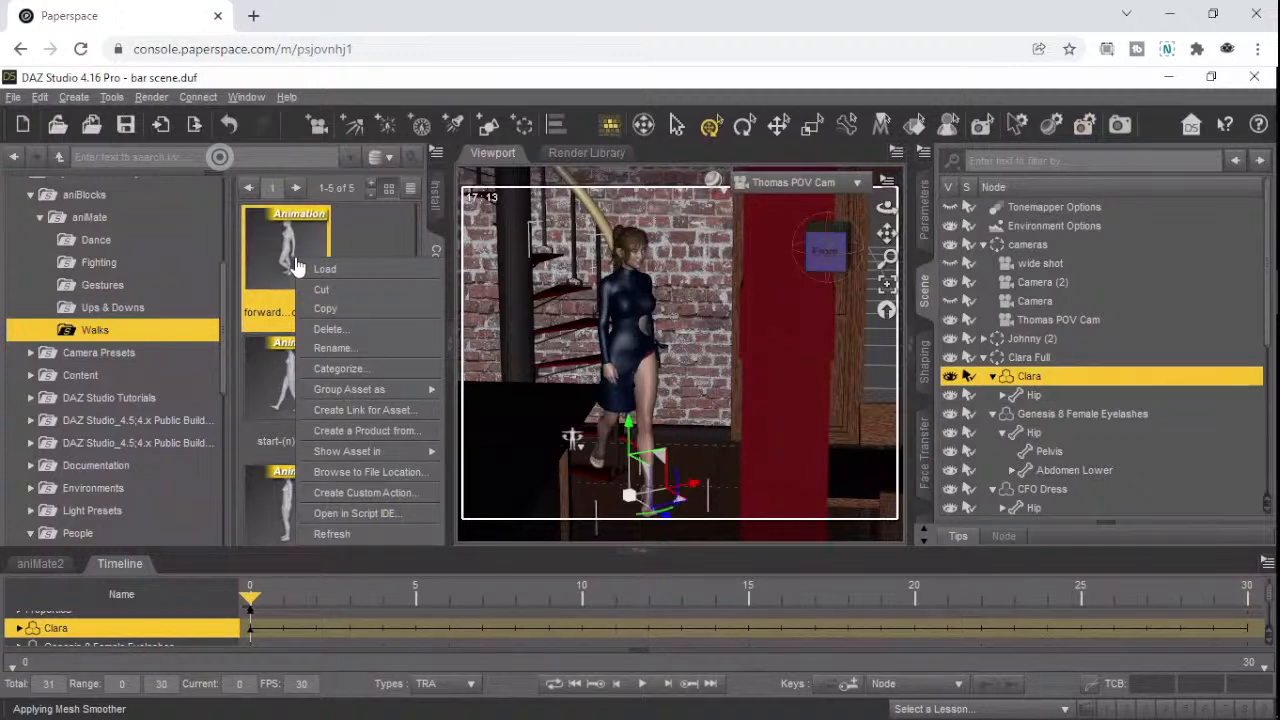
{"action": "left_click", "coordinate": [350, 274]}
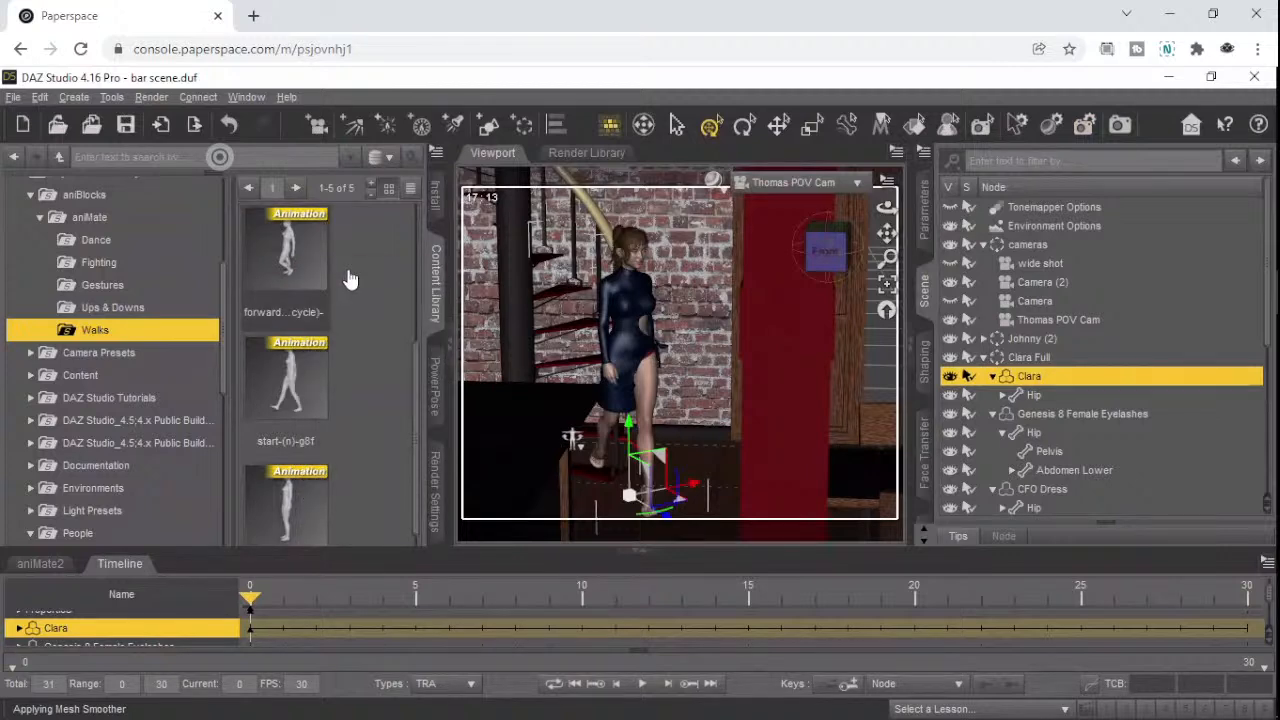
- Show aniMate2 and add the forward_(1_cycle)-g8f animation as a block on The Brass Pole track
{"action": "left_click", "coordinate": [60, 564]}
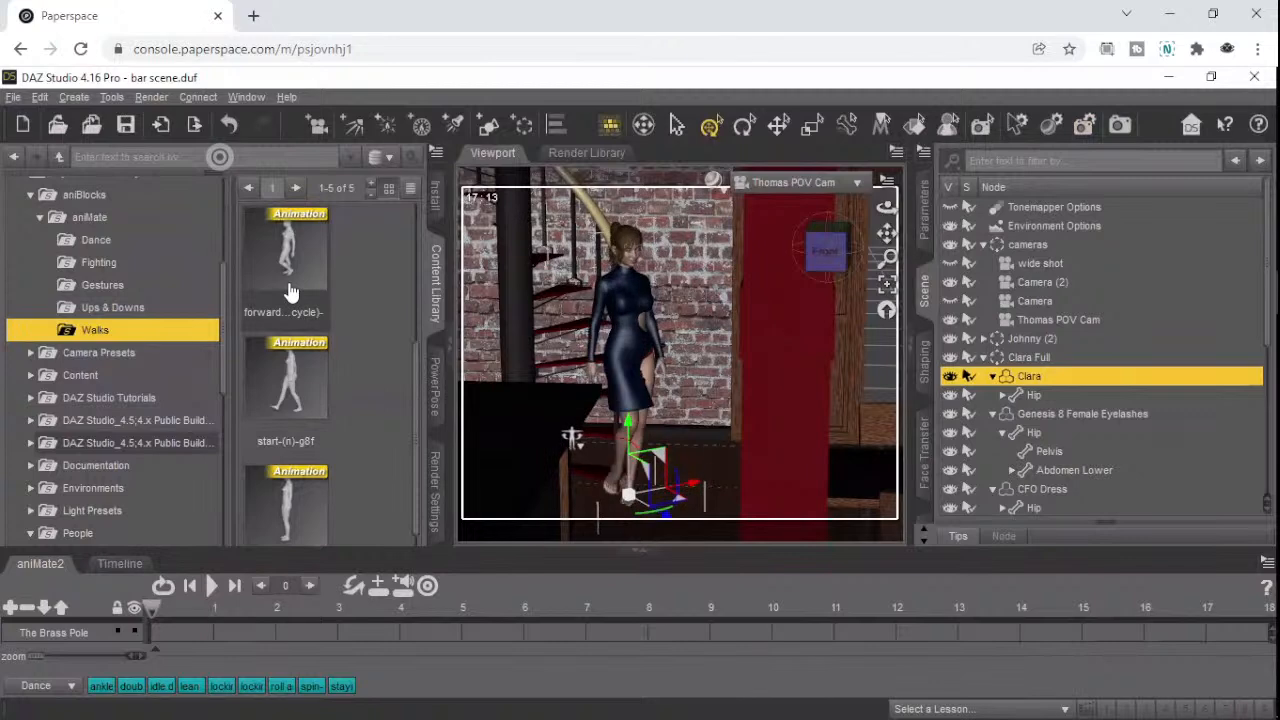
{"action": "mouse_move", "coordinate": [290, 292]}
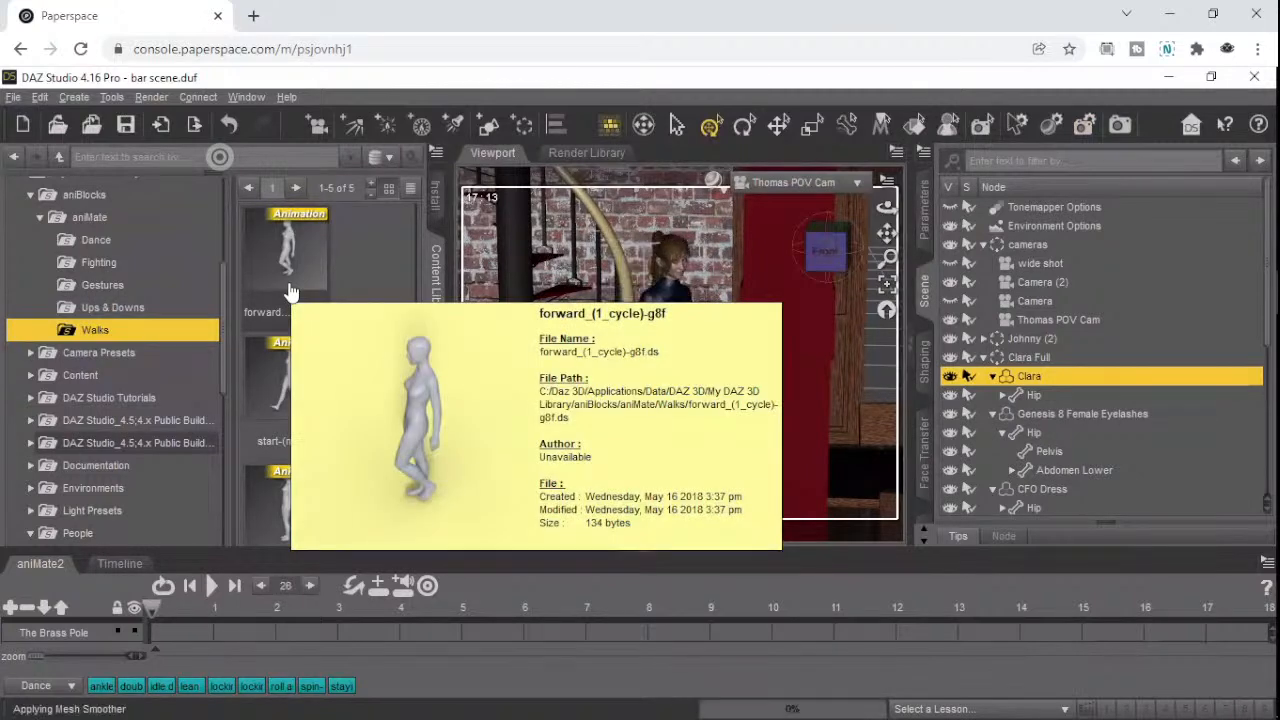
{"action": "left_click", "coordinate": [288, 302]}
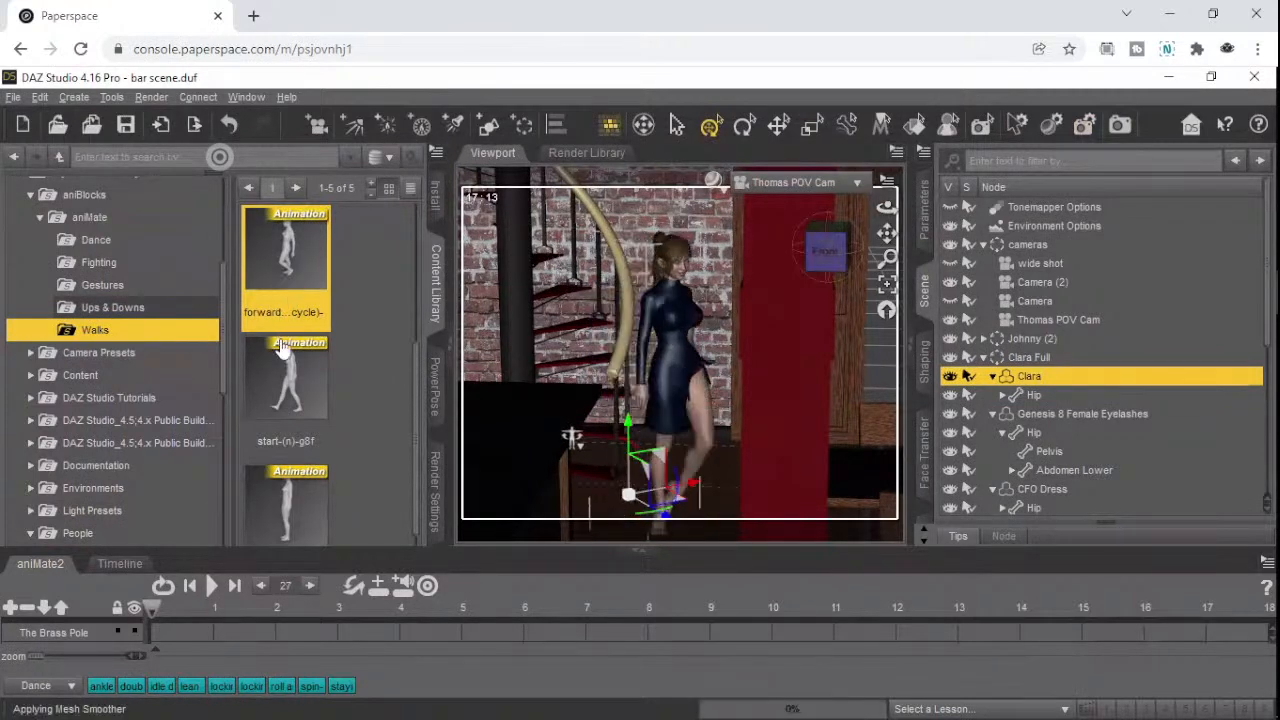
{"action": "left_click_drag", "start_coordinate": [200, 643], "coordinate": [201, 643]}
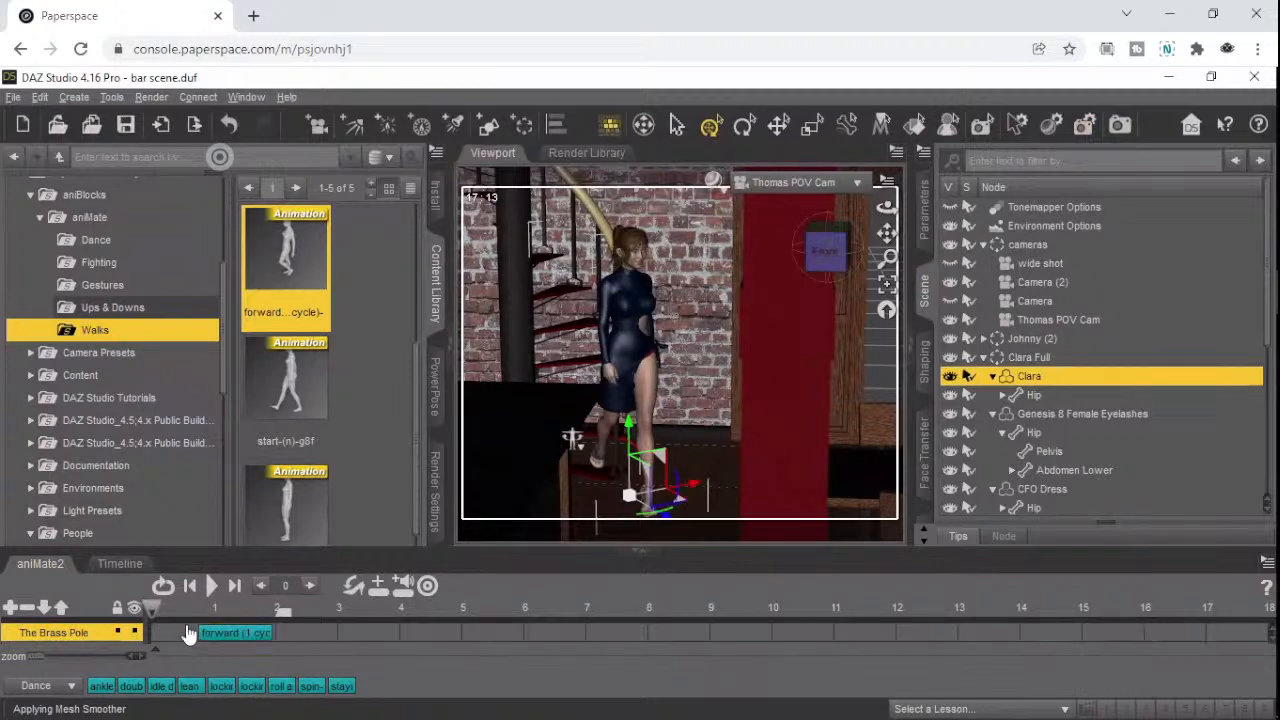
- Preview the forward walk block in aniMate2 and move it to the start of The Brass Pole track
{"action": "left_click_drag", "start_coordinate": [154, 611], "coordinate": [340, 620]}
{"action": "left_click", "coordinate": [198, 587]}
{"action": "left_click", "coordinate": [213, 588]}
{"action": "left_click", "coordinate": [236, 637]}
{"action": "left_click_drag", "start_coordinate": [236, 637], "coordinate": [151, 611]}
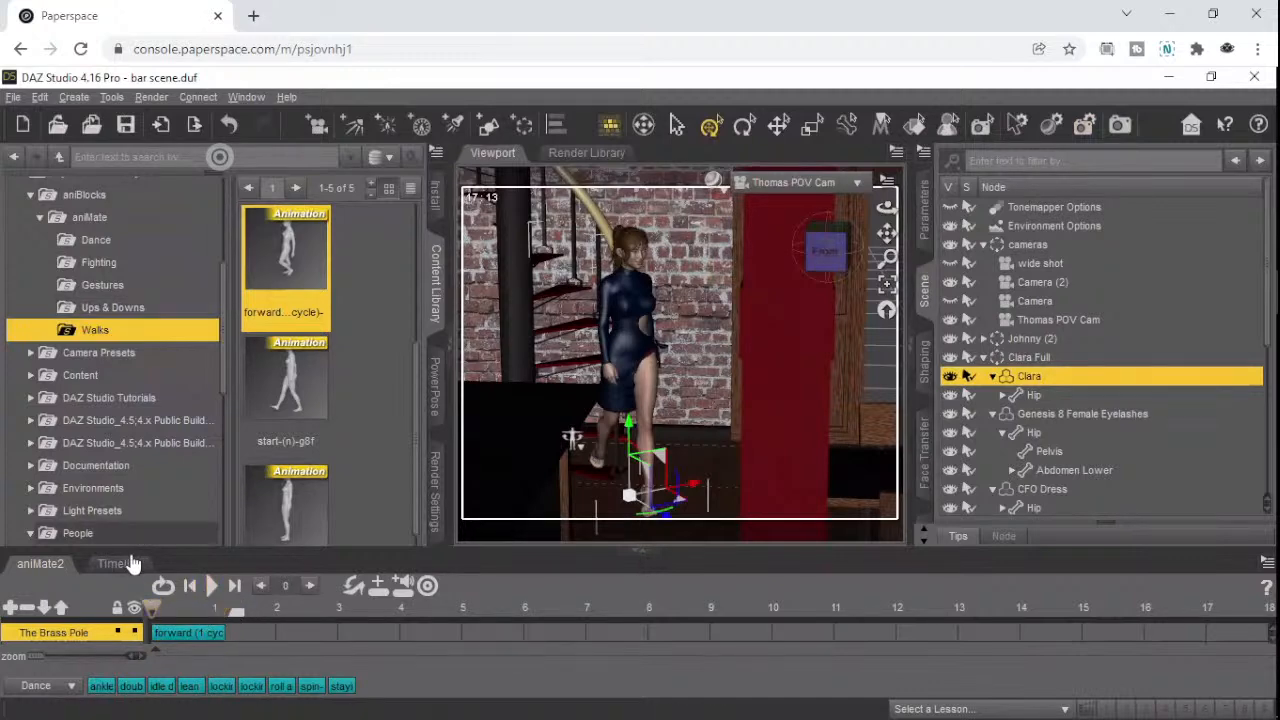
- Play and stop the walk animation in the Timeline and return to frame 0
{"action": "left_click", "coordinate": [128, 565]}
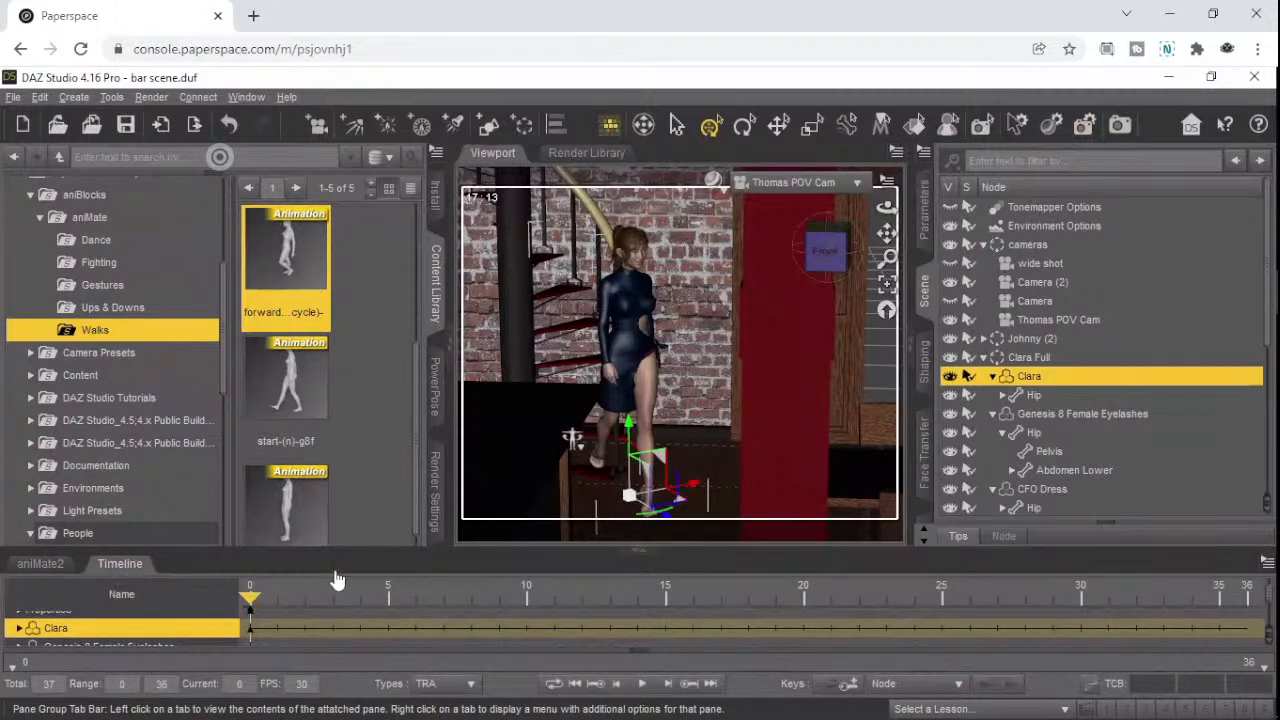
{"action": "left_click", "coordinate": [643, 684]}
{"action": "left_click", "coordinate": [645, 687]}
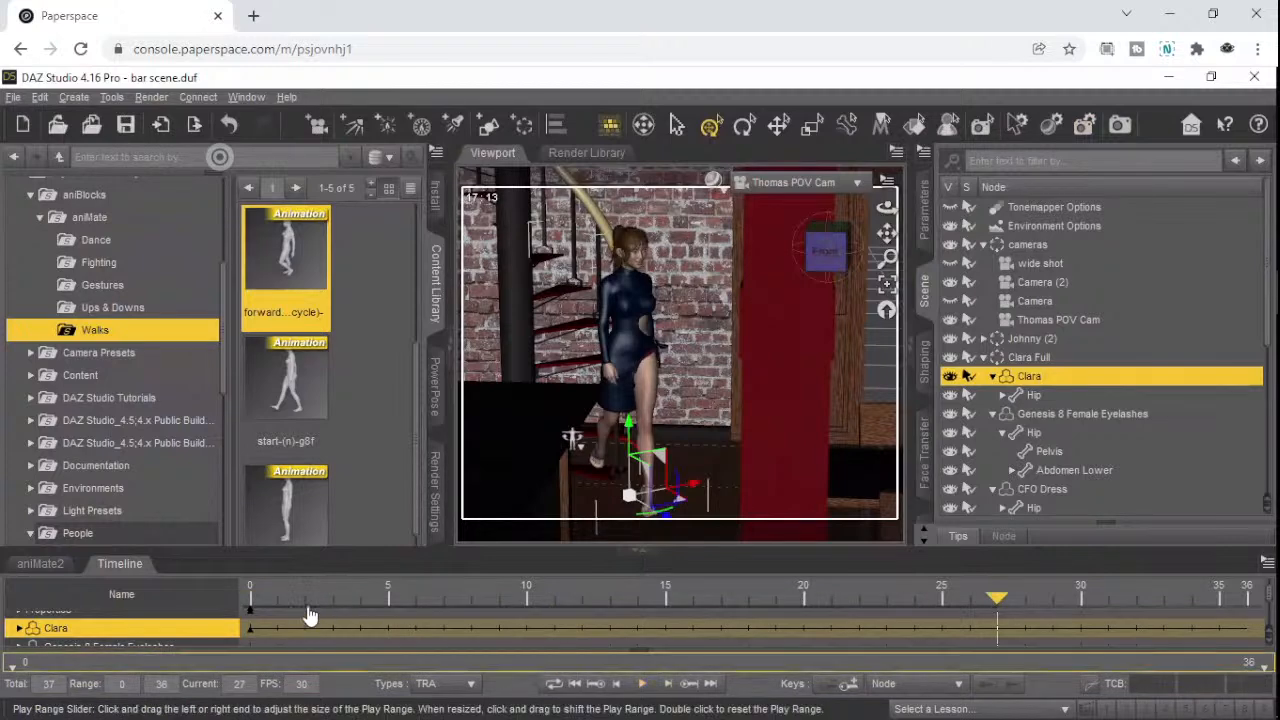
{"action": "left_click", "coordinate": [252, 600]}
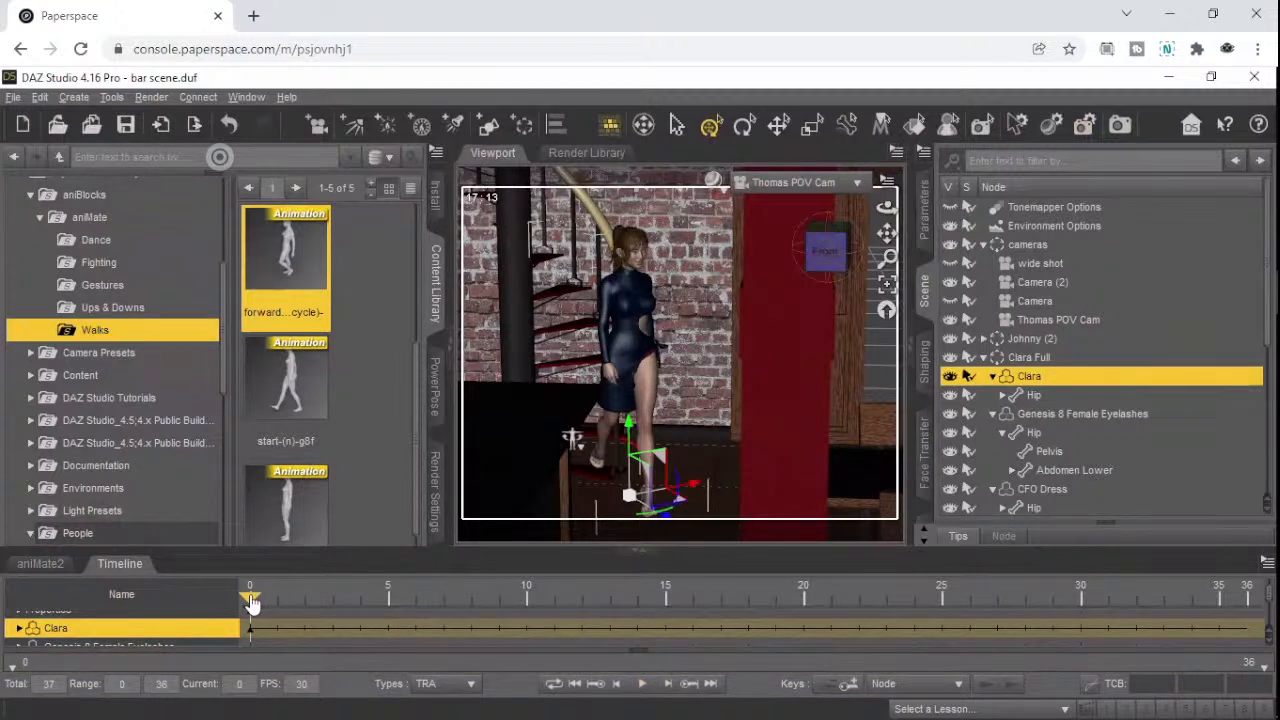
- Undock the aniMate2 pane and float it above the Timeline
{"action": "left_click", "coordinate": [25, 565]}
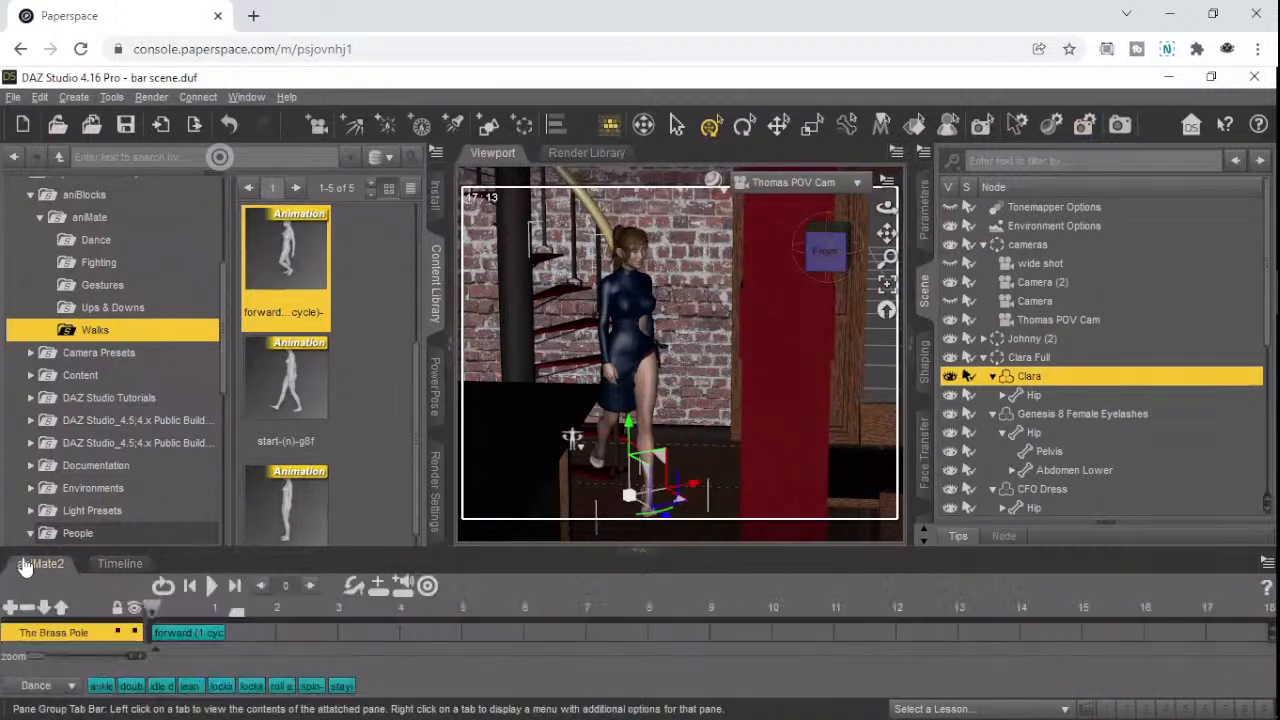
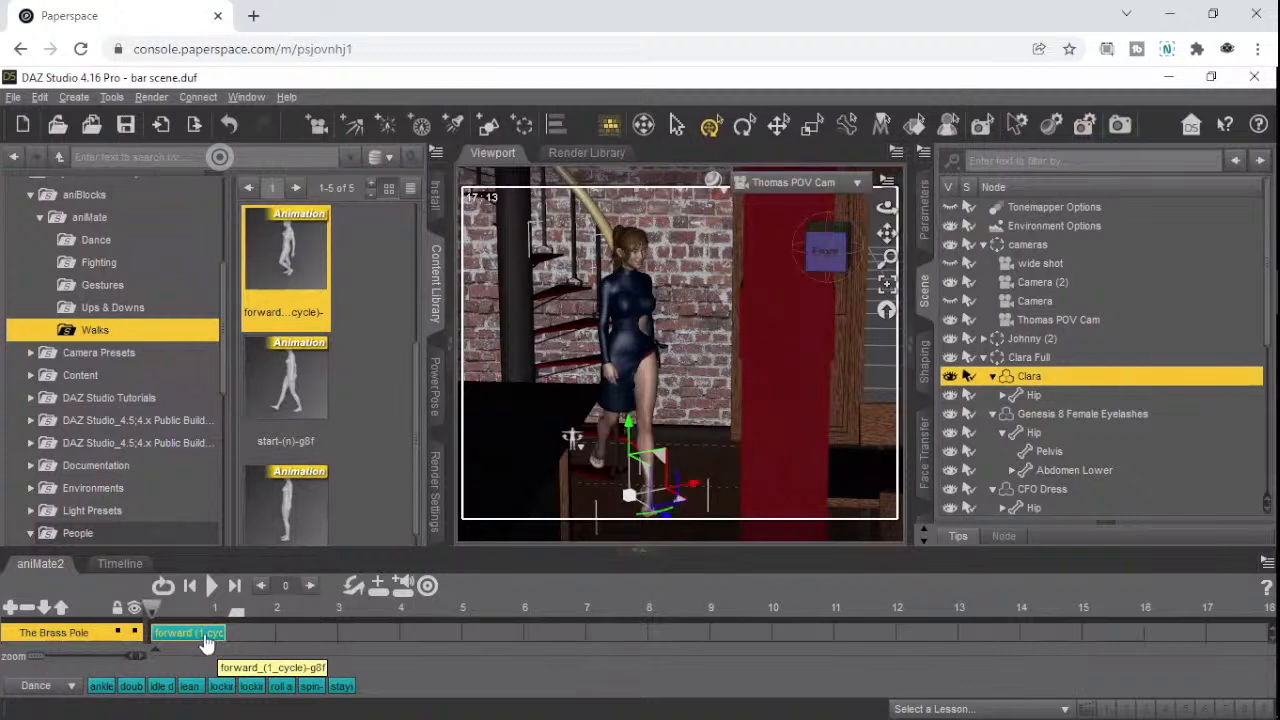
{"action": "scroll", "coordinate": [206, 643], "scroll_direction": "down", "scroll_amount": 2}
{"action": "scroll", "coordinate": [206, 643], "scroll_direction": "up", "scroll_amount": 2}
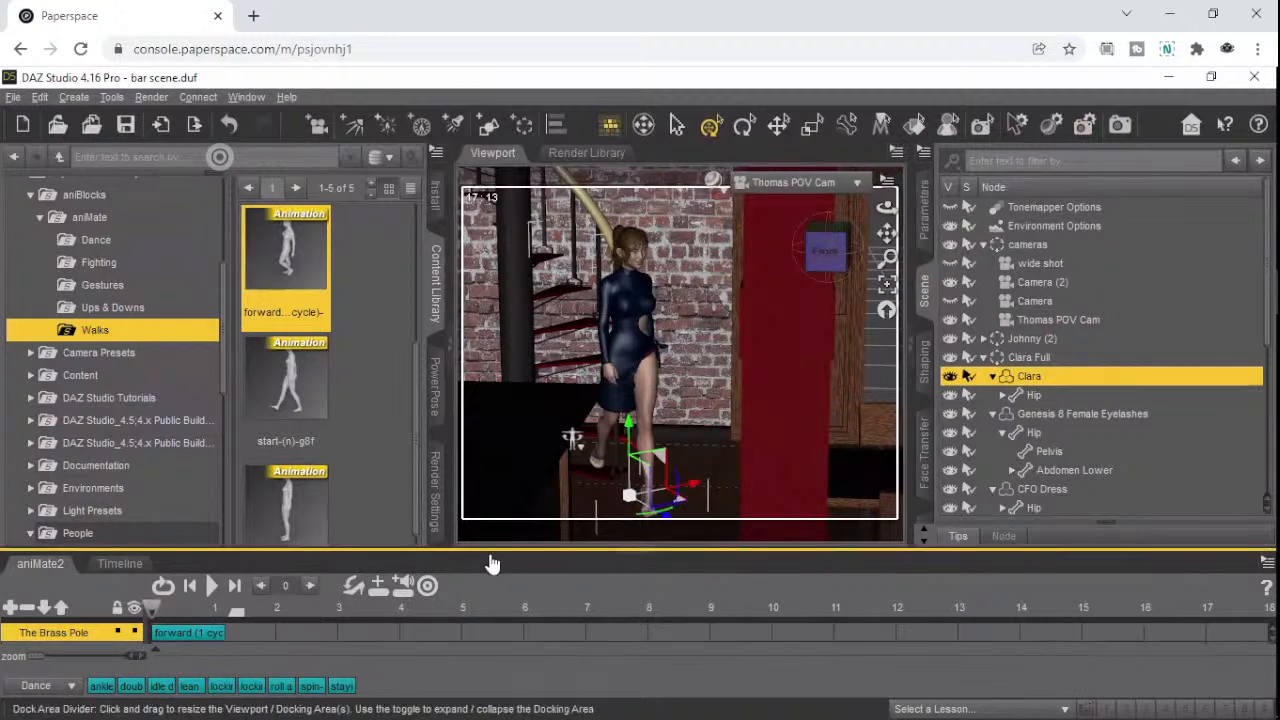
{"action": "left_click_drag", "start_coordinate": [477, 547], "coordinate": [467, 553]}
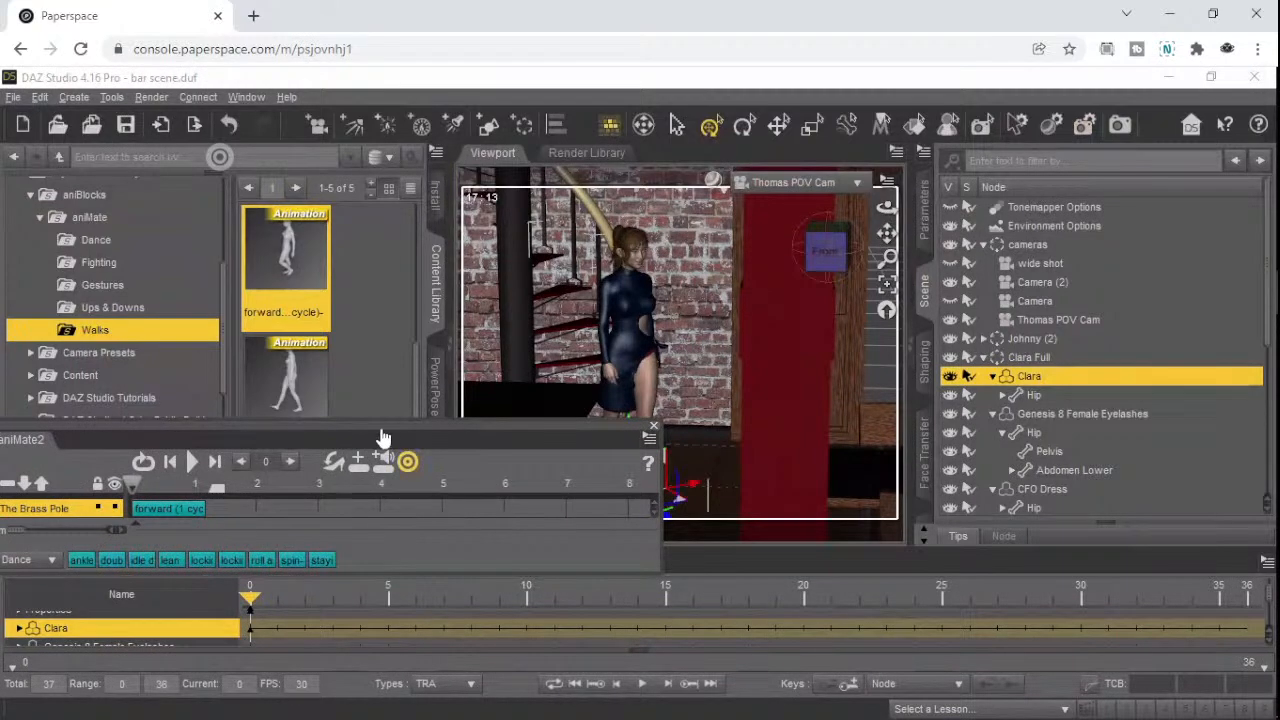
{"action": "left_click_drag", "start_coordinate": [382, 434], "coordinate": [437, 357]}
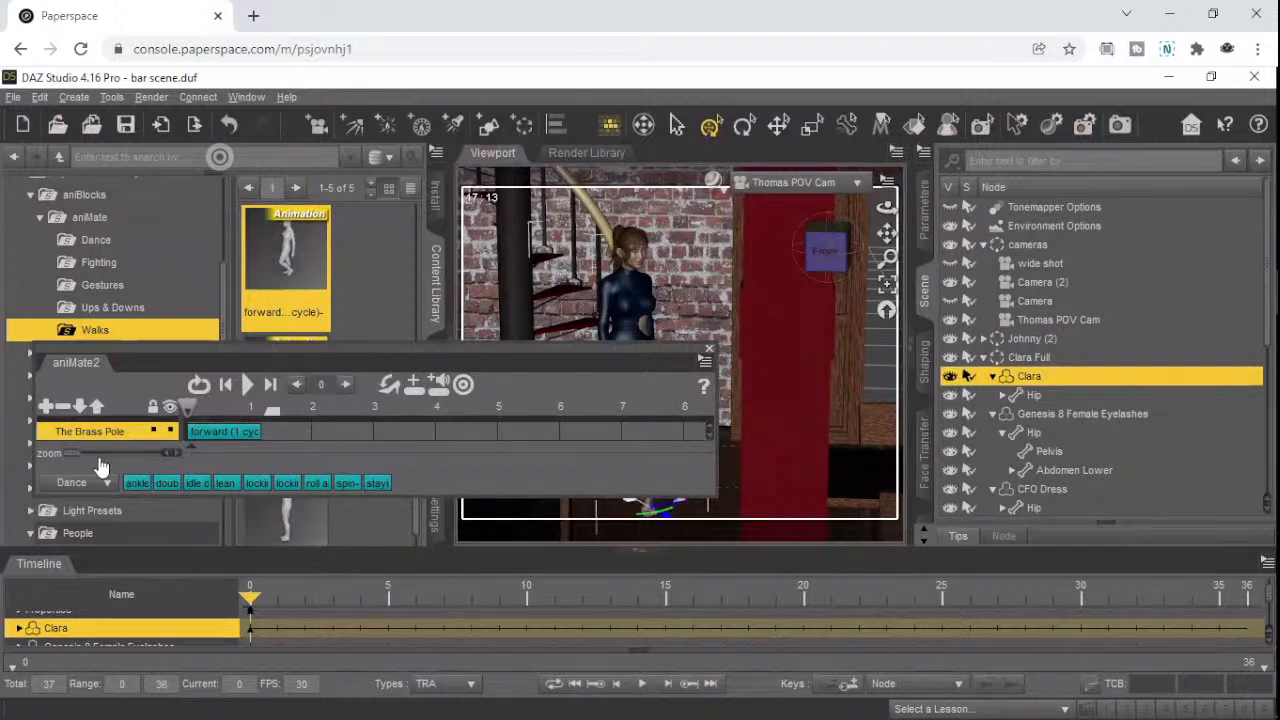
- Open the forward walk block on The Brass Pole track for keyframe editing and dock aniMate2 beside the Timeline
{"action": "left_click", "coordinate": [215, 440]}
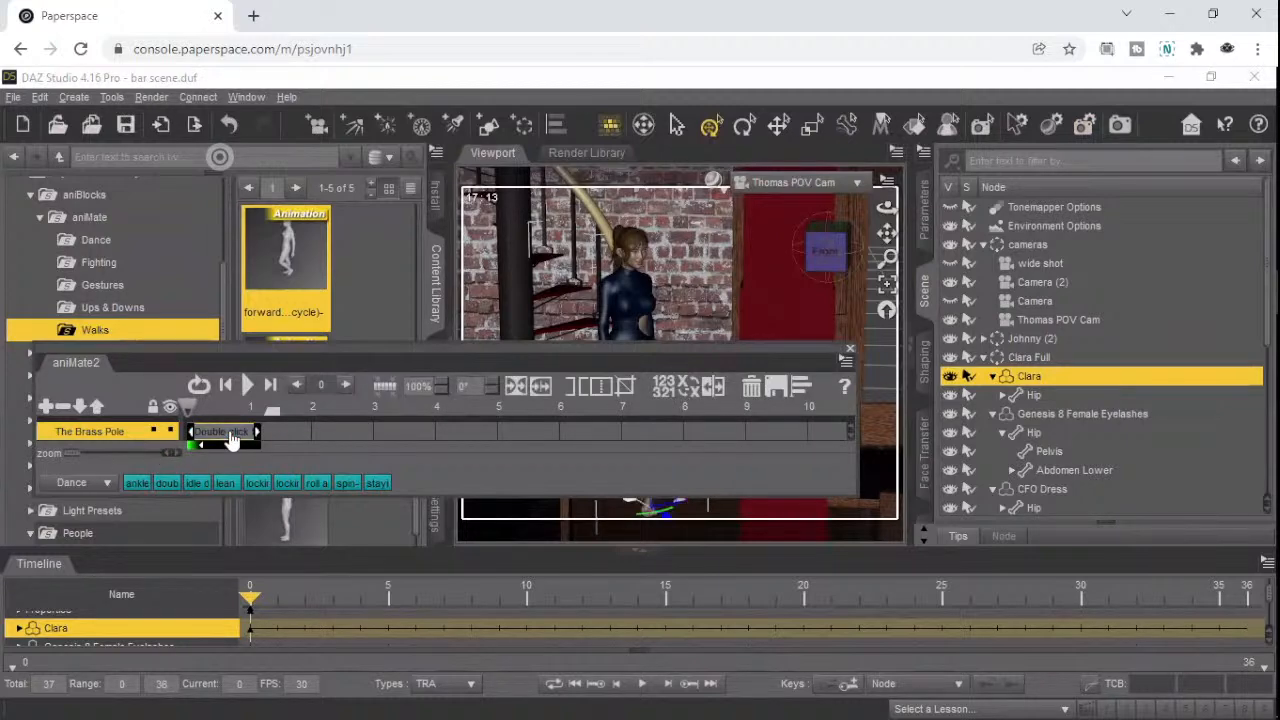
{"action": "double_click", "coordinate": [229, 440]}
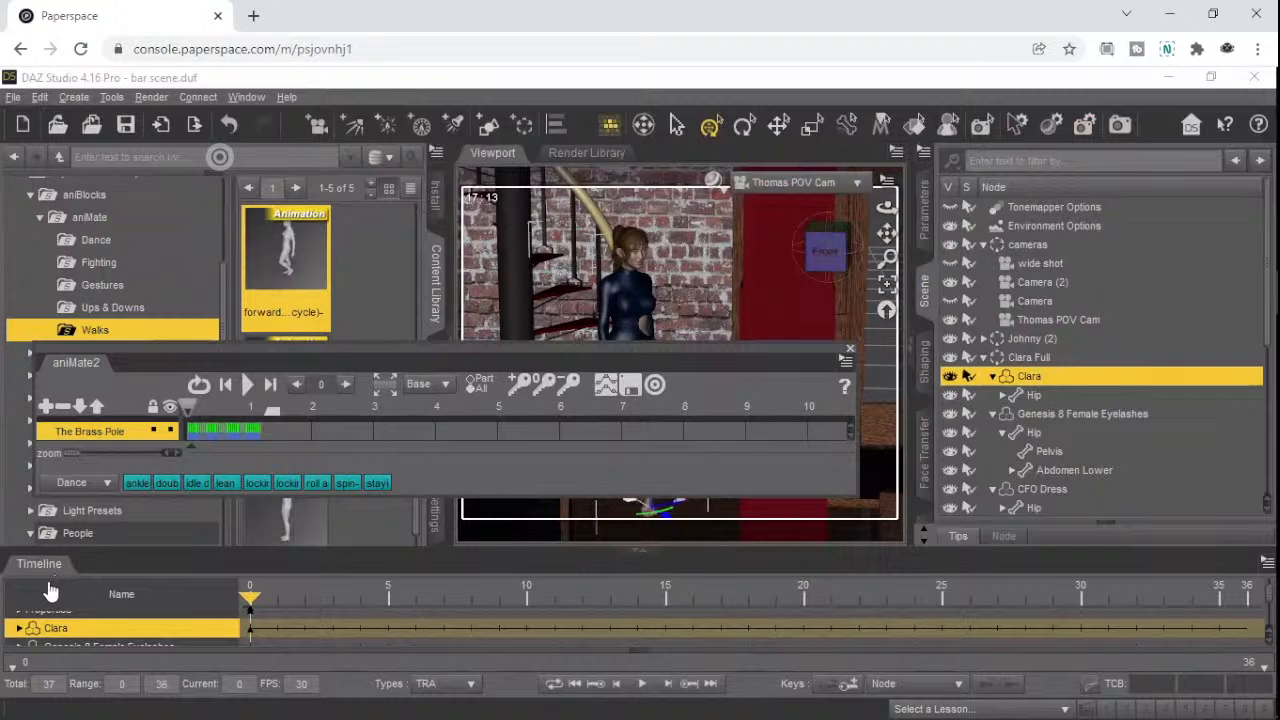
{"action": "left_click_drag", "start_coordinate": [50, 590], "coordinate": [50, 590]}
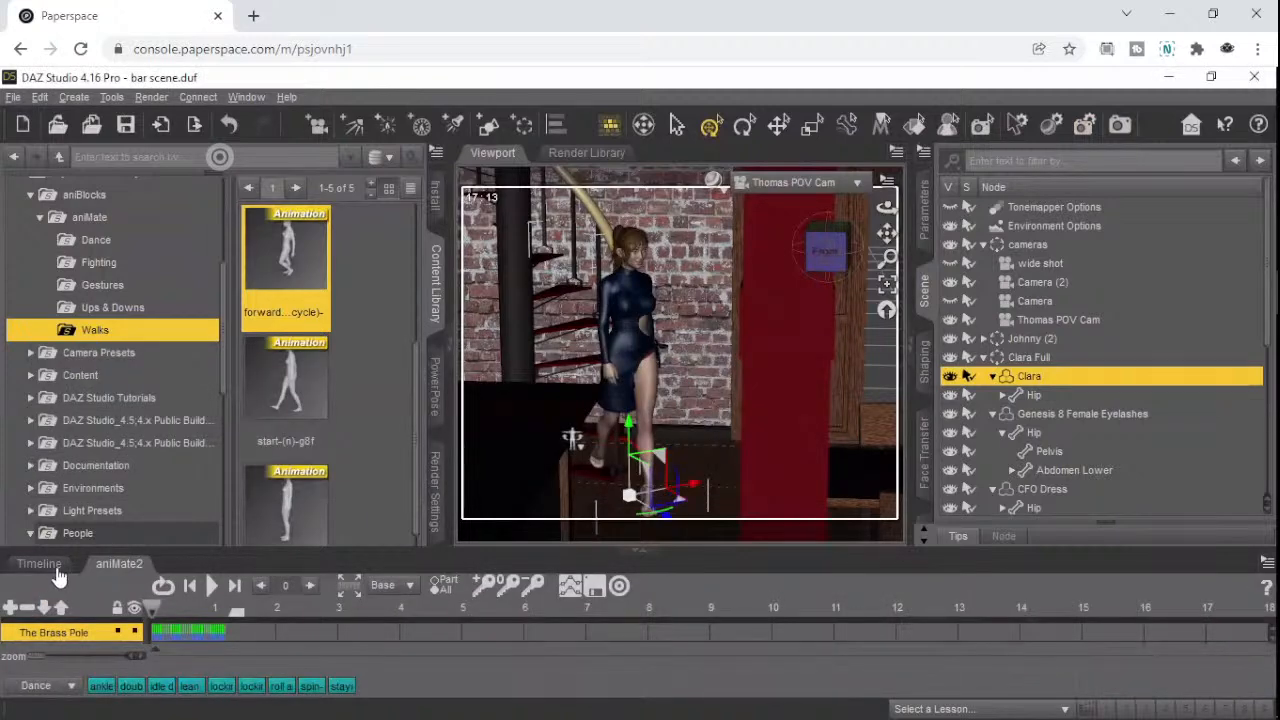
- Play the walk keyframes in aniMate2, rewind them and play them again
{"action": "left_click", "coordinate": [210, 590]}
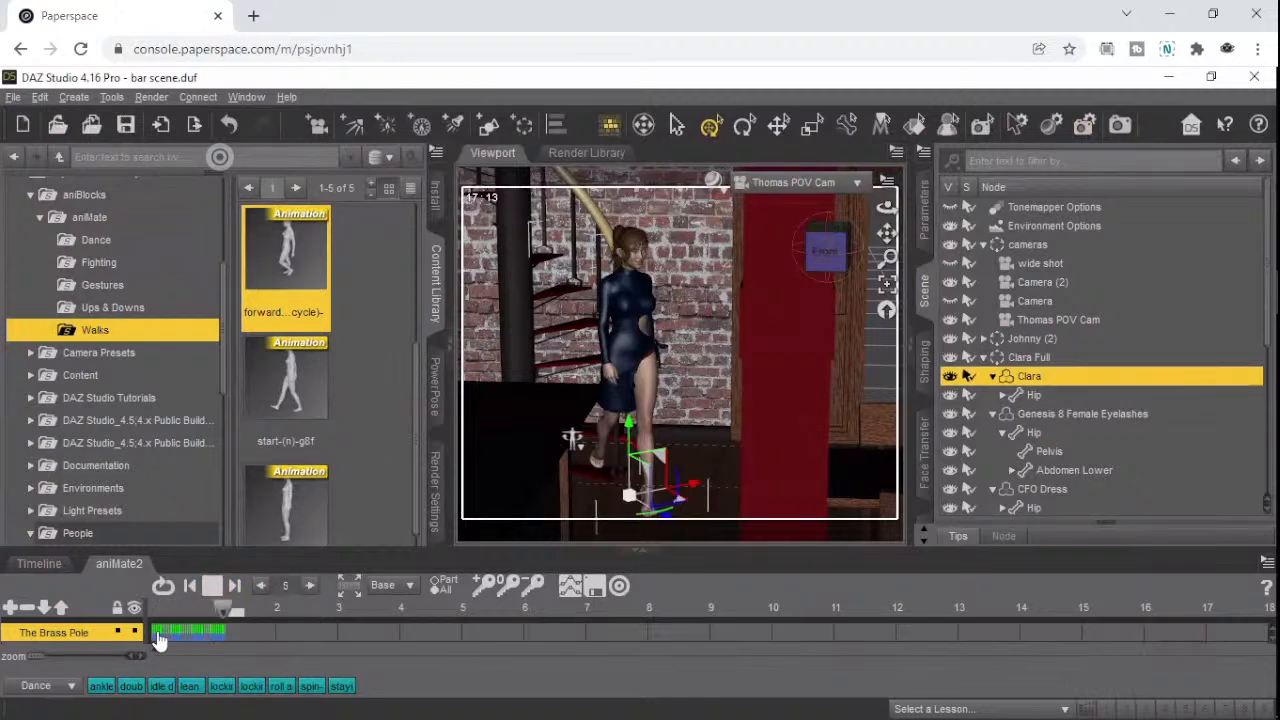
{"action": "scroll", "coordinate": [158, 639], "scroll_direction": "down", "scroll_amount": 1}
{"action": "left_click", "coordinate": [190, 588]}
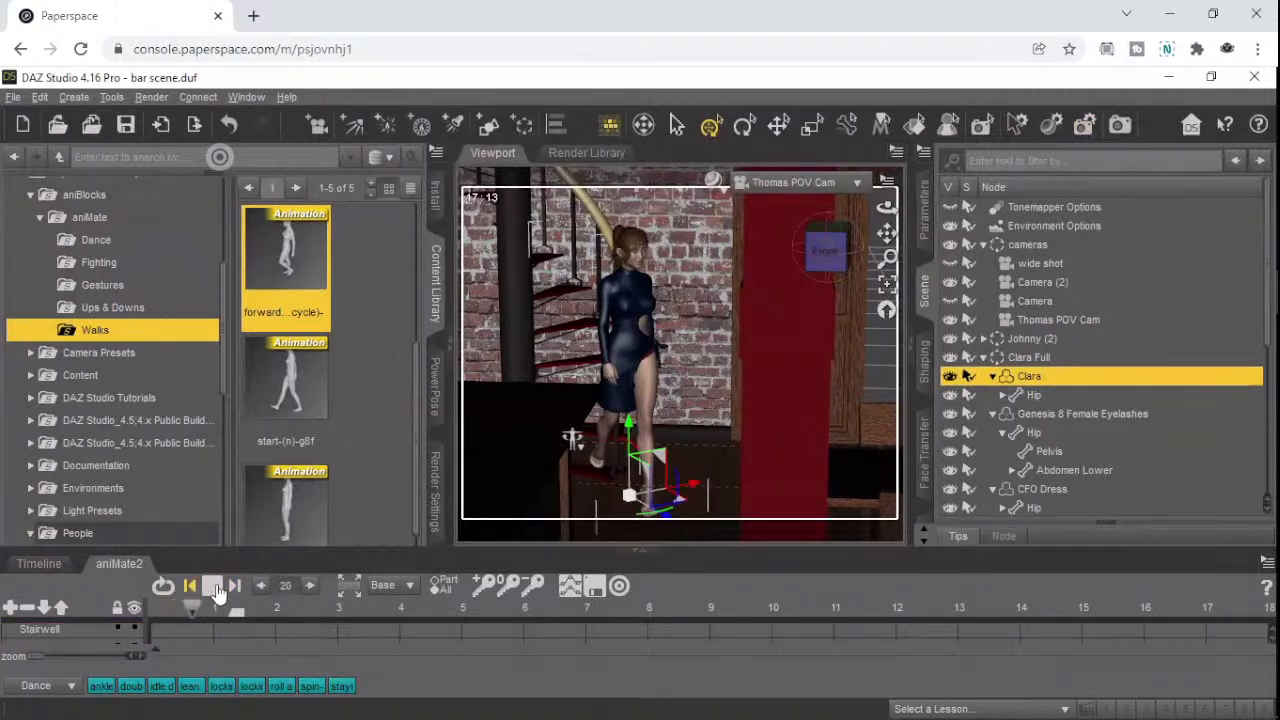
{"action": "left_click", "coordinate": [214, 588]}
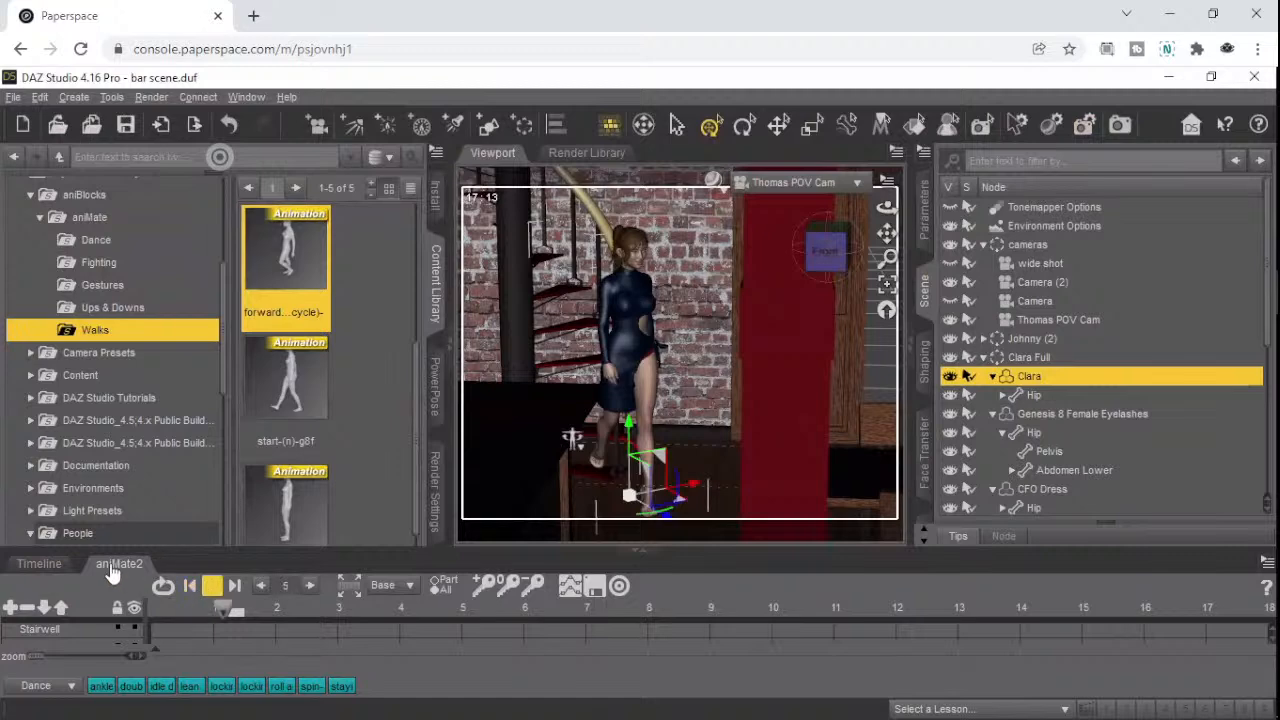
- Return the Timeline to frame 0 and look through its tracks for Clara's keyframes
{"action": "left_click", "coordinate": [40, 565]}
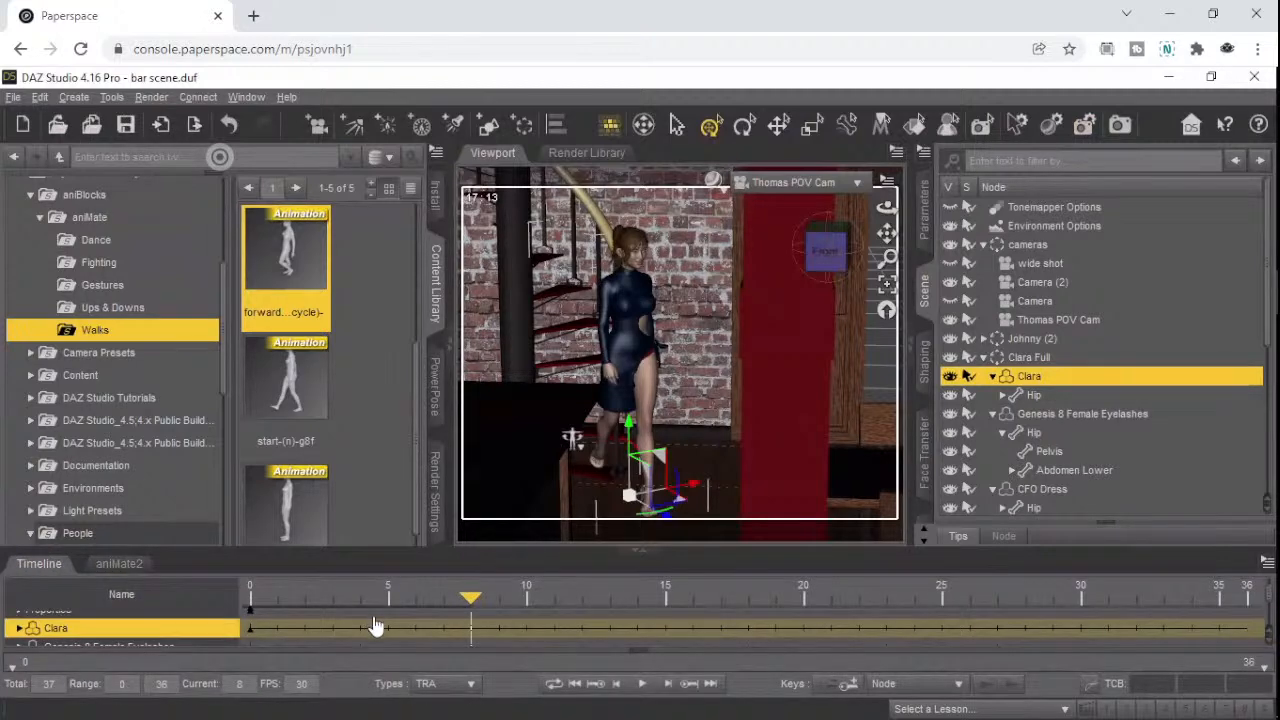
{"action": "scroll", "coordinate": [376, 628], "scroll_direction": "down", "scroll_amount": 4}
{"action": "scroll", "coordinate": [377, 631], "scroll_direction": "up", "scroll_amount": 5}
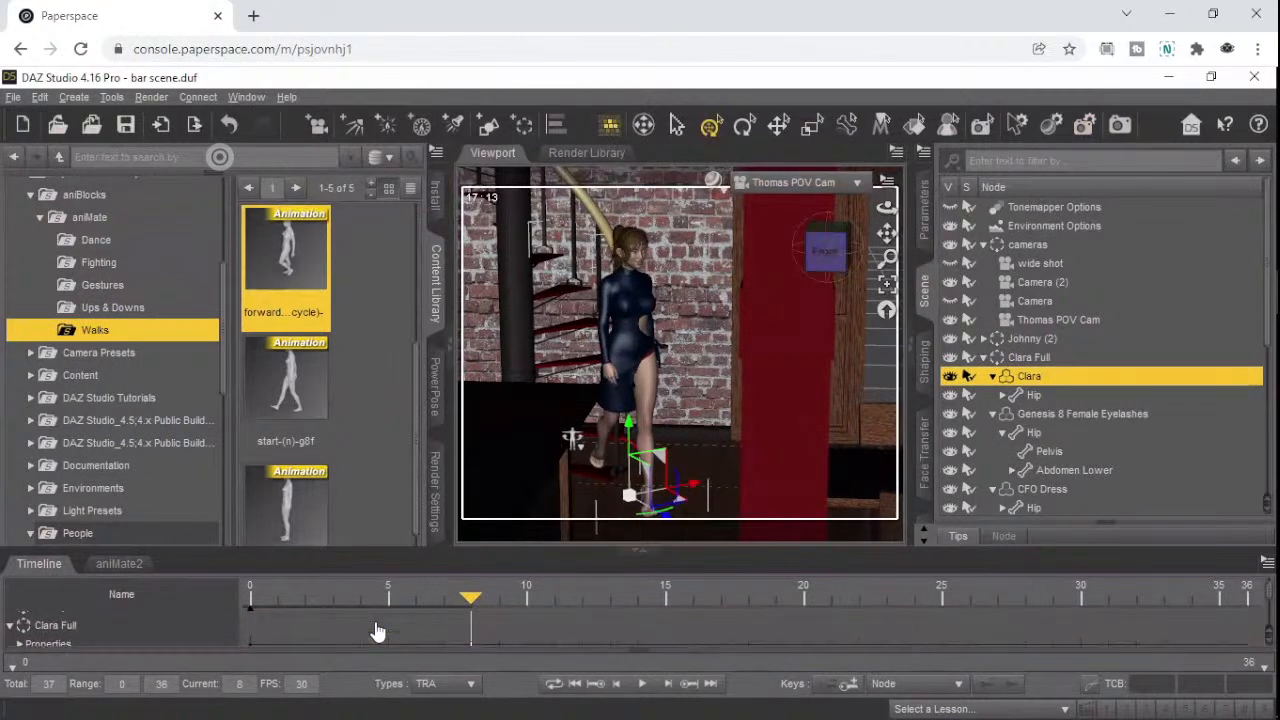
{"action": "left_click_drag", "start_coordinate": [213, 602], "coordinate": [199, 602]}
{"action": "scroll", "coordinate": [60, 637], "scroll_direction": "up", "scroll_amount": 2}
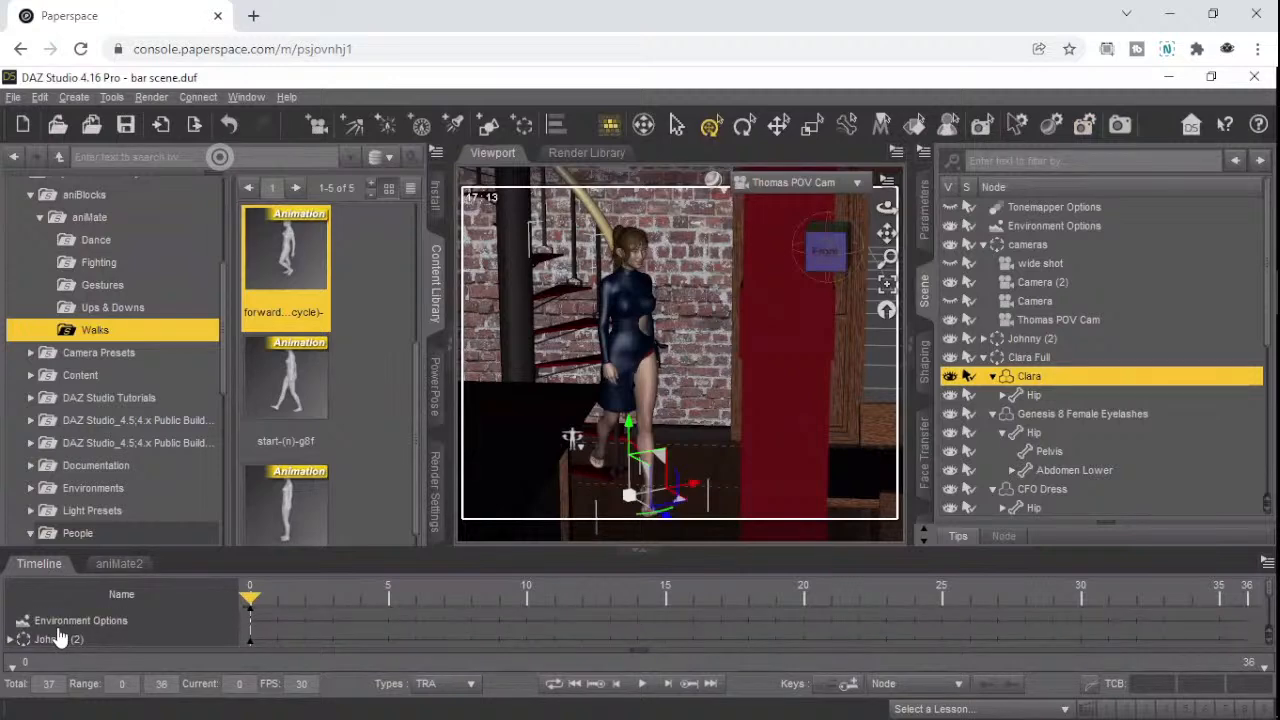
{"action": "scroll", "coordinate": [60, 637], "scroll_direction": "down", "scroll_amount": 2}
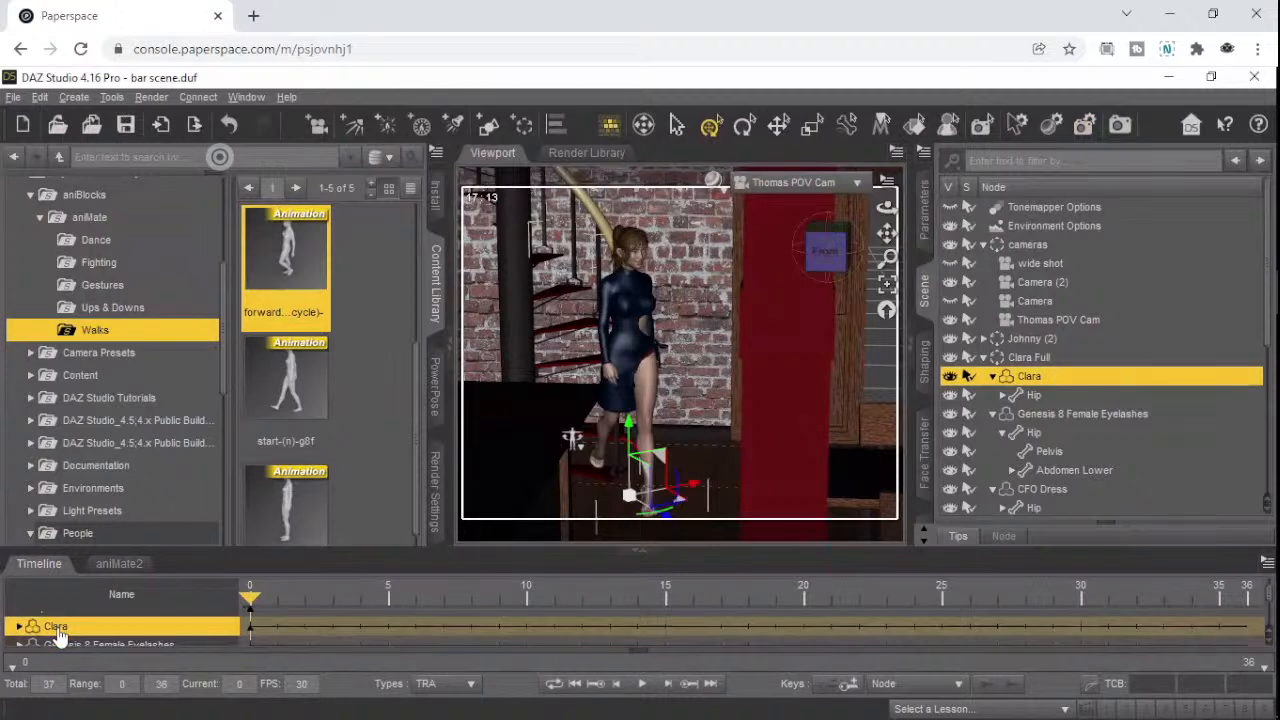
{"action": "scroll", "coordinate": [60, 638], "scroll_direction": "up", "scroll_amount": 2}
{"action": "scroll", "coordinate": [60, 638], "scroll_direction": "down", "scroll_amount": 2}
- Try loading the forward walk cycle with Clara's Timeline track showing, and undo the load
{"action": "double_click", "coordinate": [268, 293]}
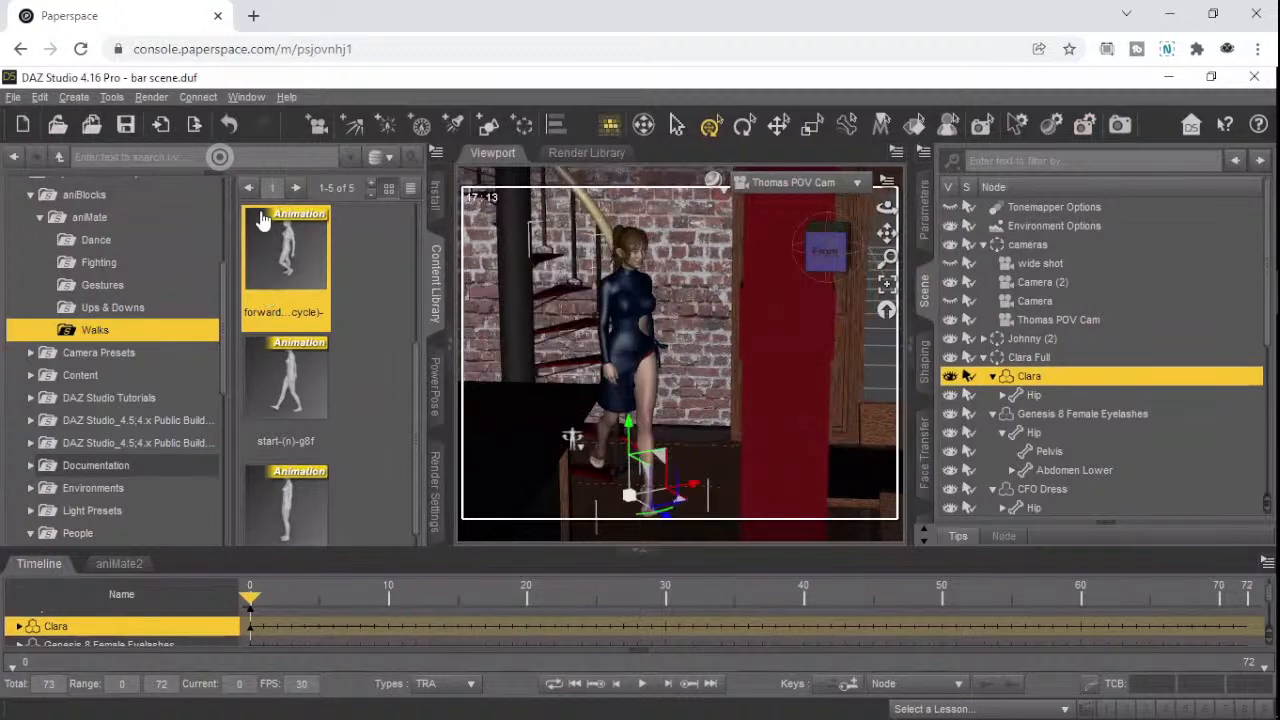
{"action": "left_click", "coordinate": [229, 127]}
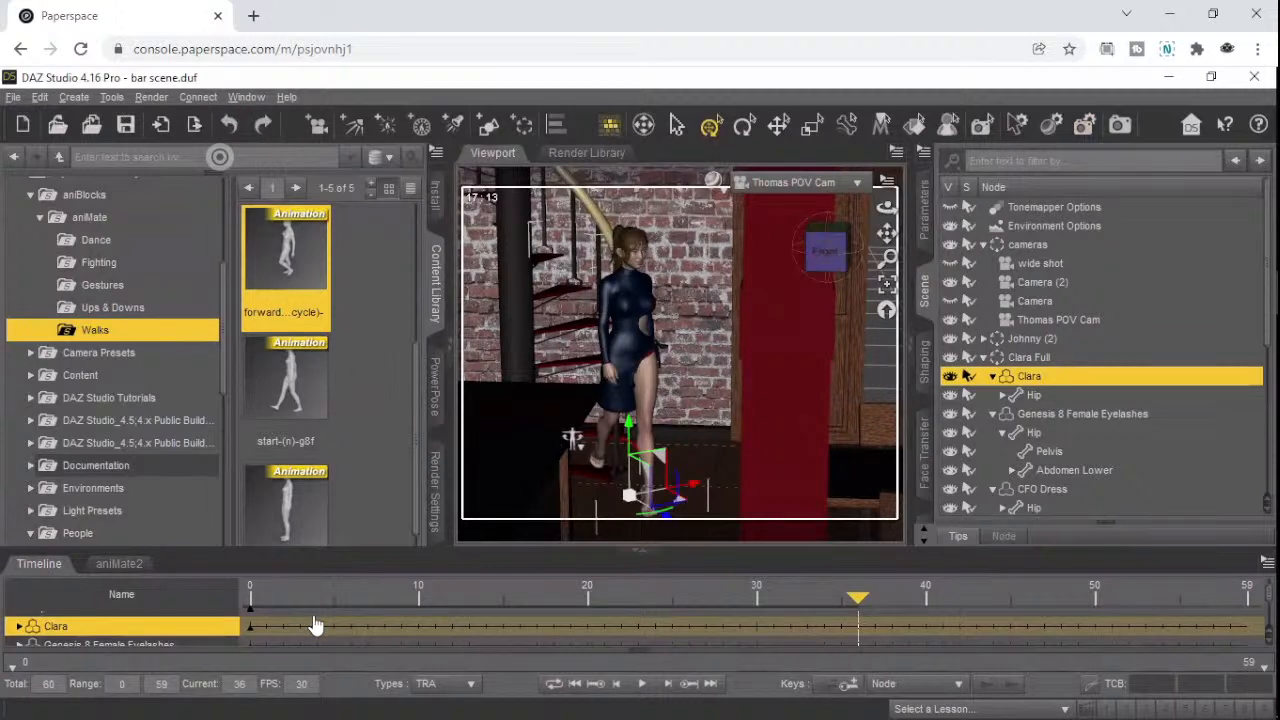
- Find The Brass Pole track in aniMate2 and remove it
{"action": "left_click", "coordinate": [116, 565]}
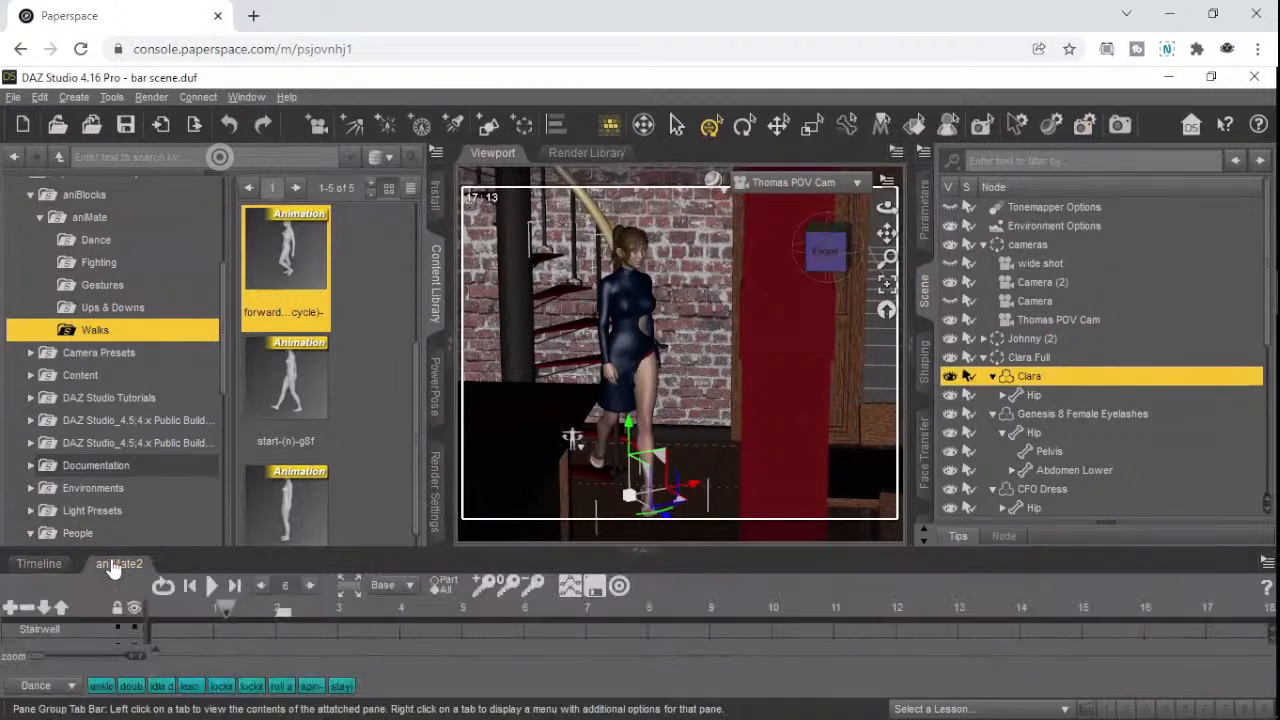
{"action": "scroll", "coordinate": [113, 640], "scroll_direction": "down", "scroll_amount": 1}
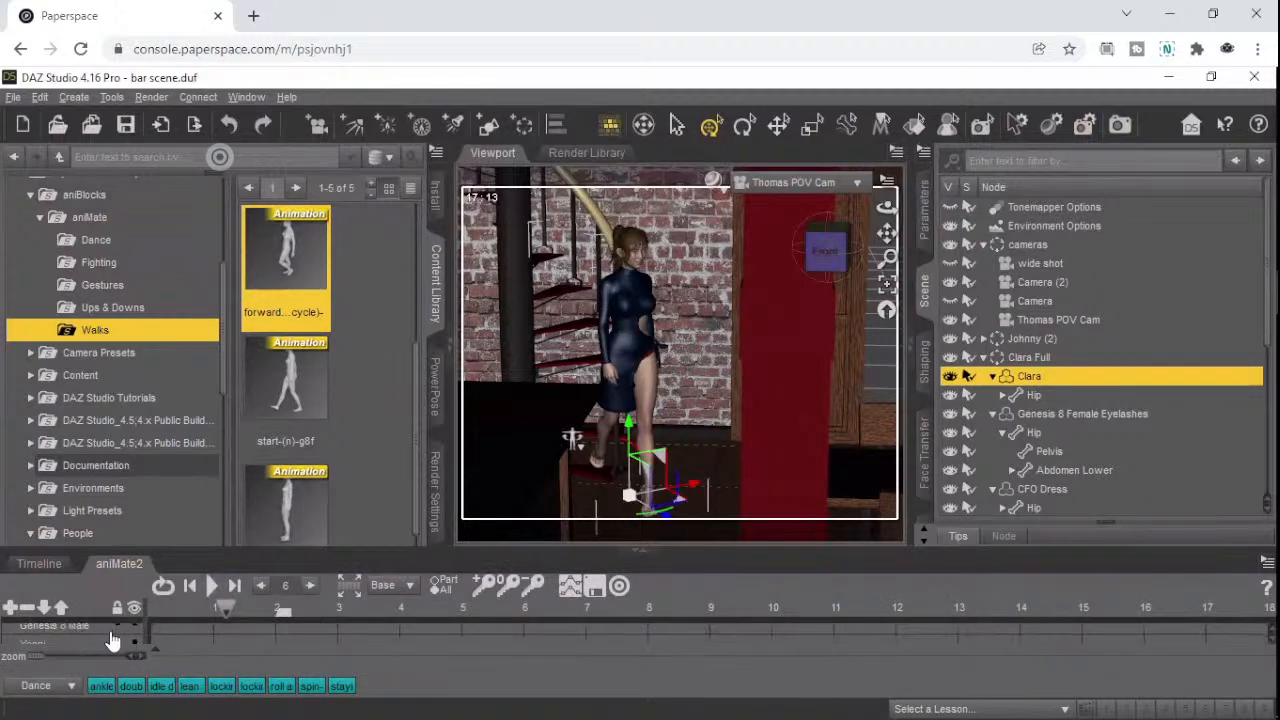
{"action": "scroll", "coordinate": [113, 640], "scroll_direction": "down", "scroll_amount": 1}
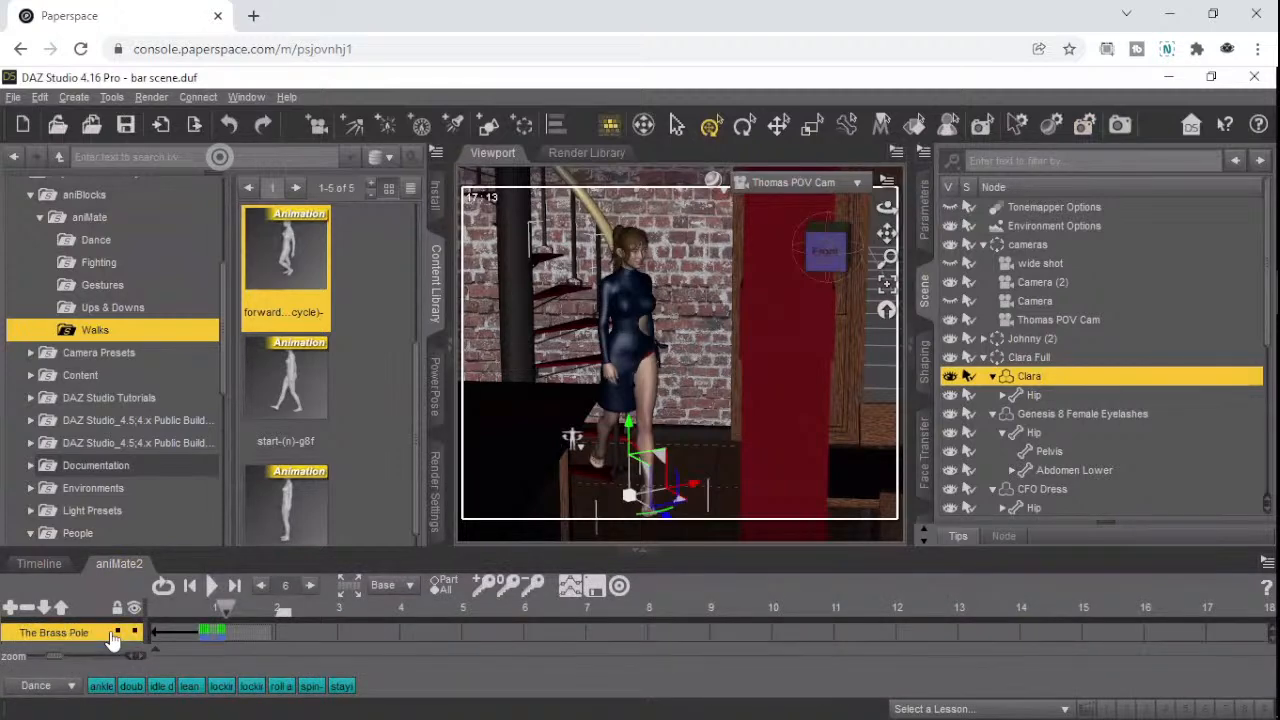
{"action": "scroll", "coordinate": [113, 640], "scroll_direction": "down", "scroll_amount": 1}
{"action": "scroll", "coordinate": [113, 640], "scroll_direction": "up", "scroll_amount": 1}
{"action": "left_click", "coordinate": [25, 613]}
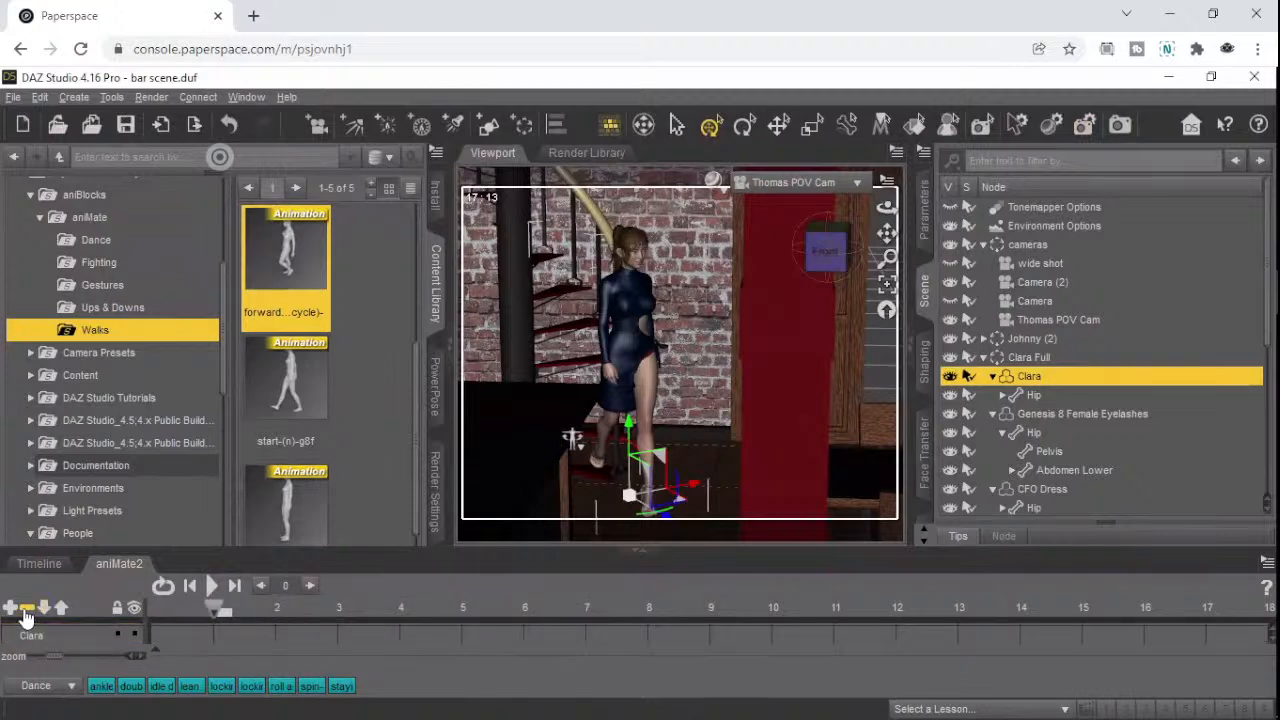
- Look through the remaining aniMate2 tracks and select Clara's track
{"action": "left_click", "coordinate": [64, 641]}
{"action": "scroll", "coordinate": [64, 641], "scroll_direction": "down", "scroll_amount": 1}
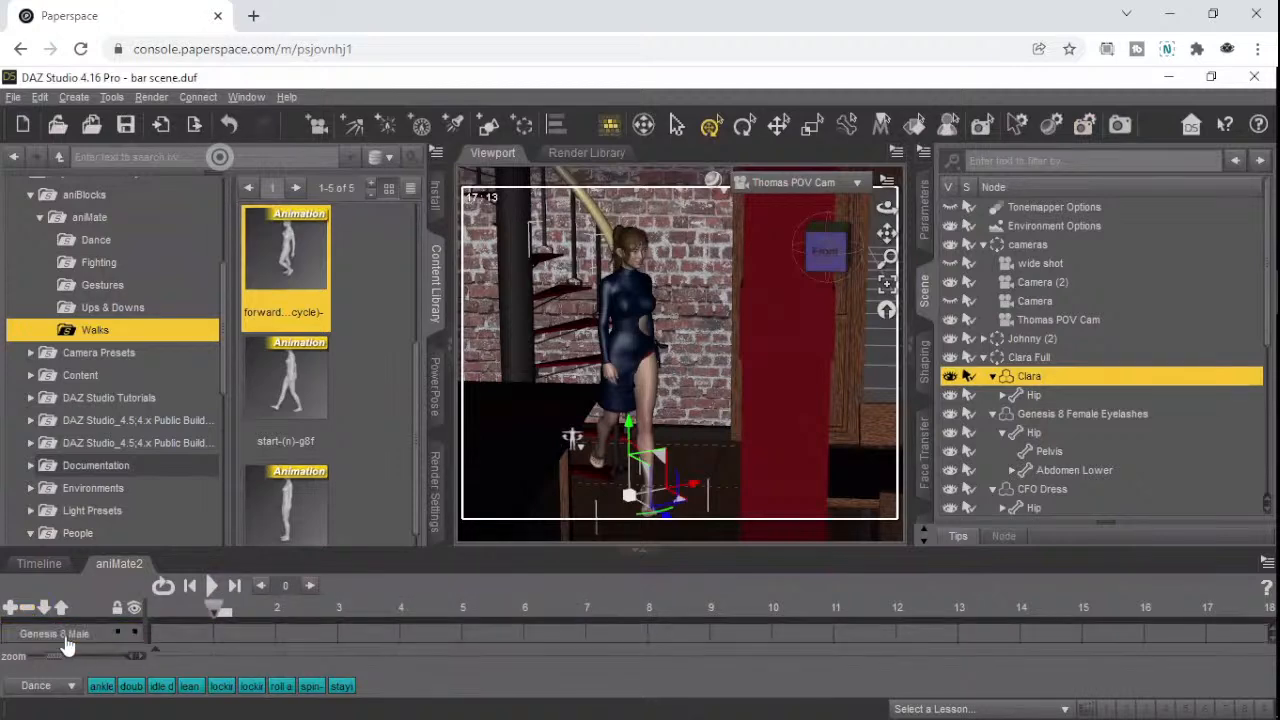
{"action": "scroll", "coordinate": [64, 641], "scroll_direction": "up", "scroll_amount": 1}
{"action": "scroll", "coordinate": [64, 641], "scroll_direction": "down", "scroll_amount": 1}
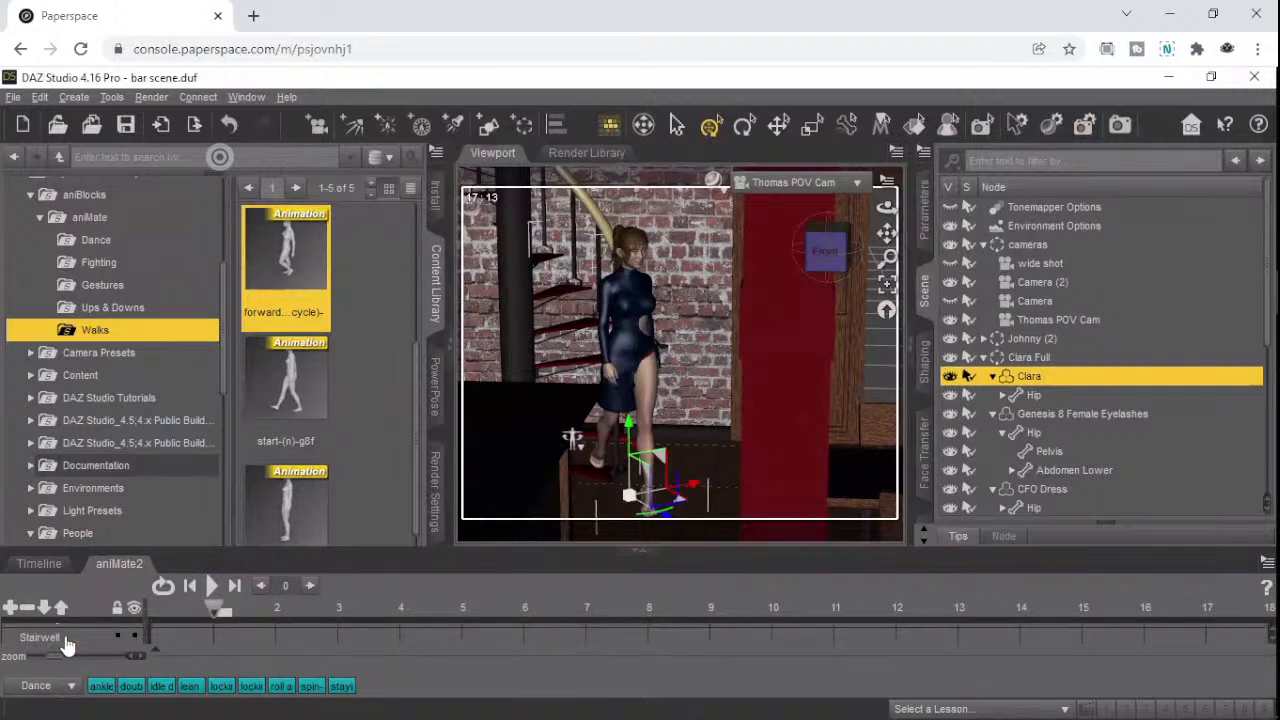
{"action": "scroll", "coordinate": [64, 646], "scroll_direction": "up", "scroll_amount": 1}
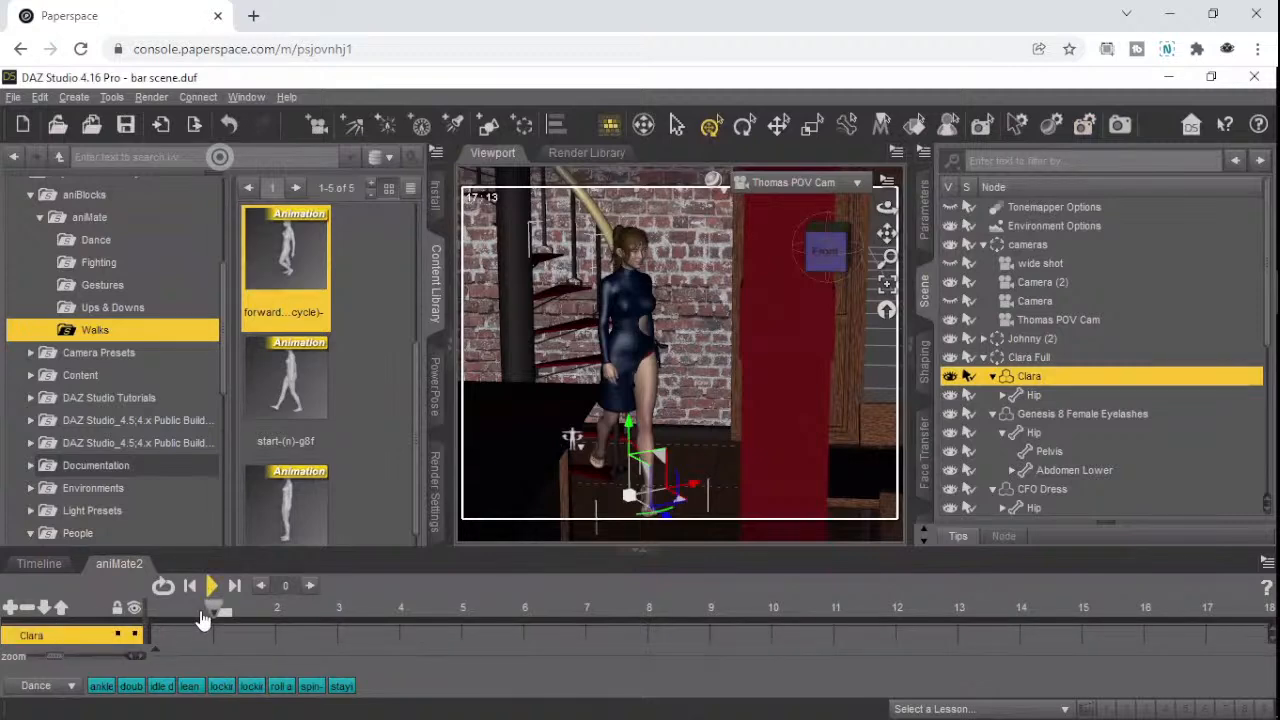
- Add the forward (1 cycle) walk animation to Clara's aniMate2 track and play it back
{"action": "double_click", "coordinate": [289, 295]}
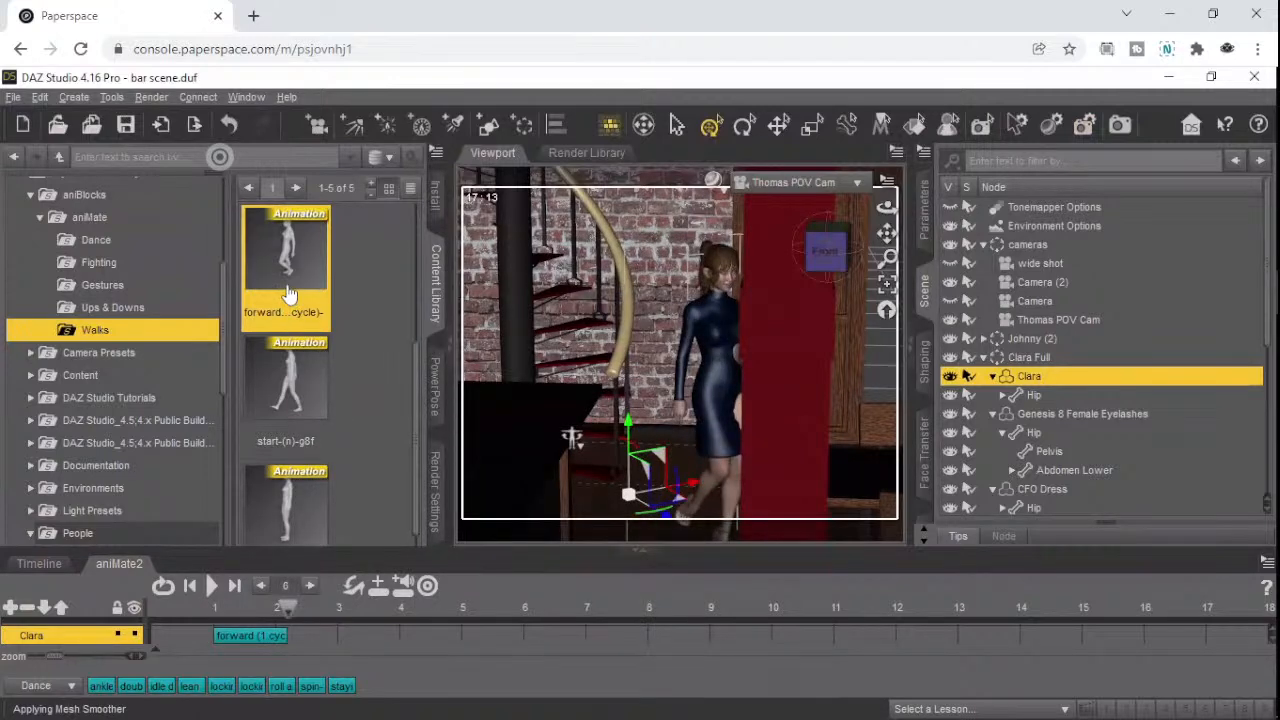
{"action": "mouse_move", "coordinate": [288, 293]}
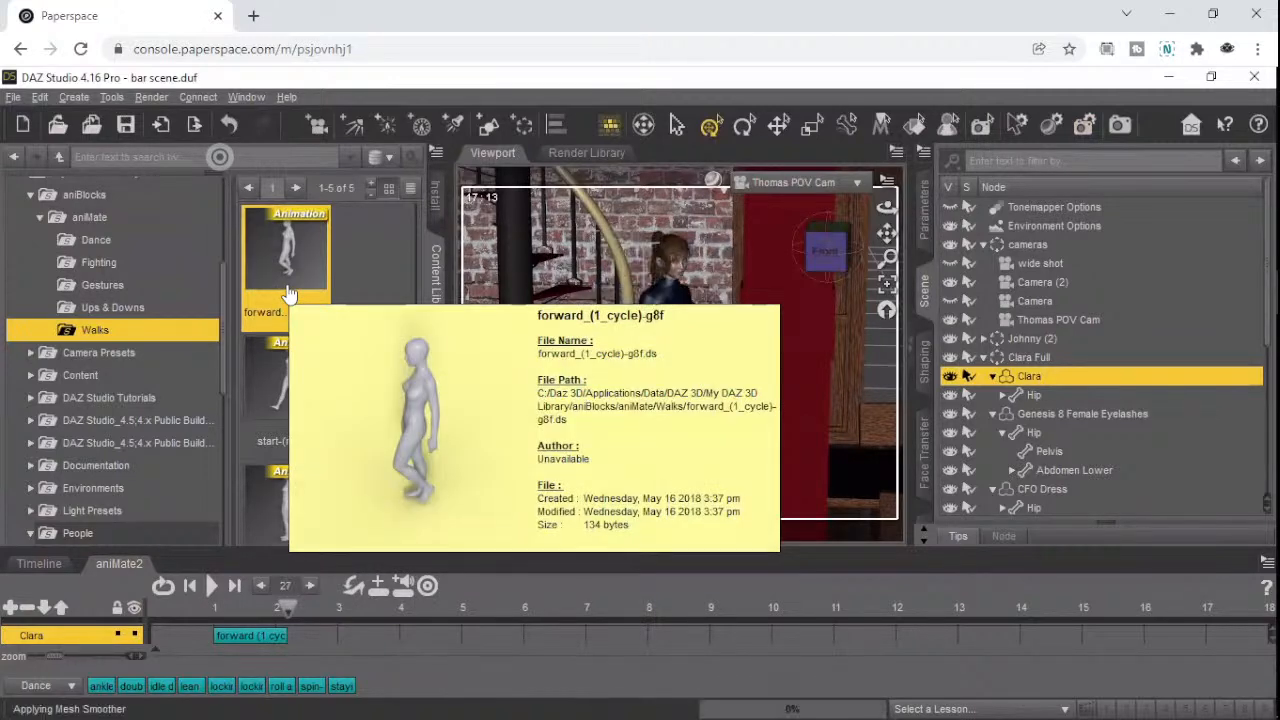
{"action": "left_click", "coordinate": [211, 590]}
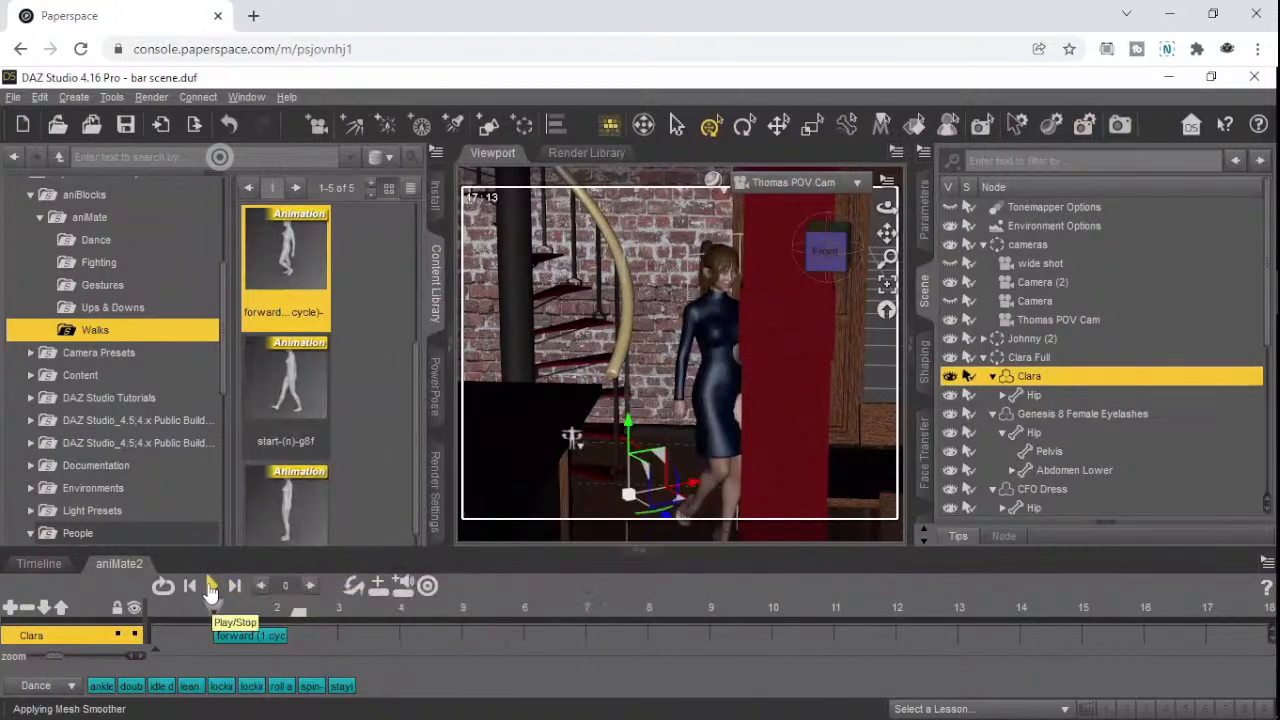
{"action": "left_click", "coordinate": [211, 590]}
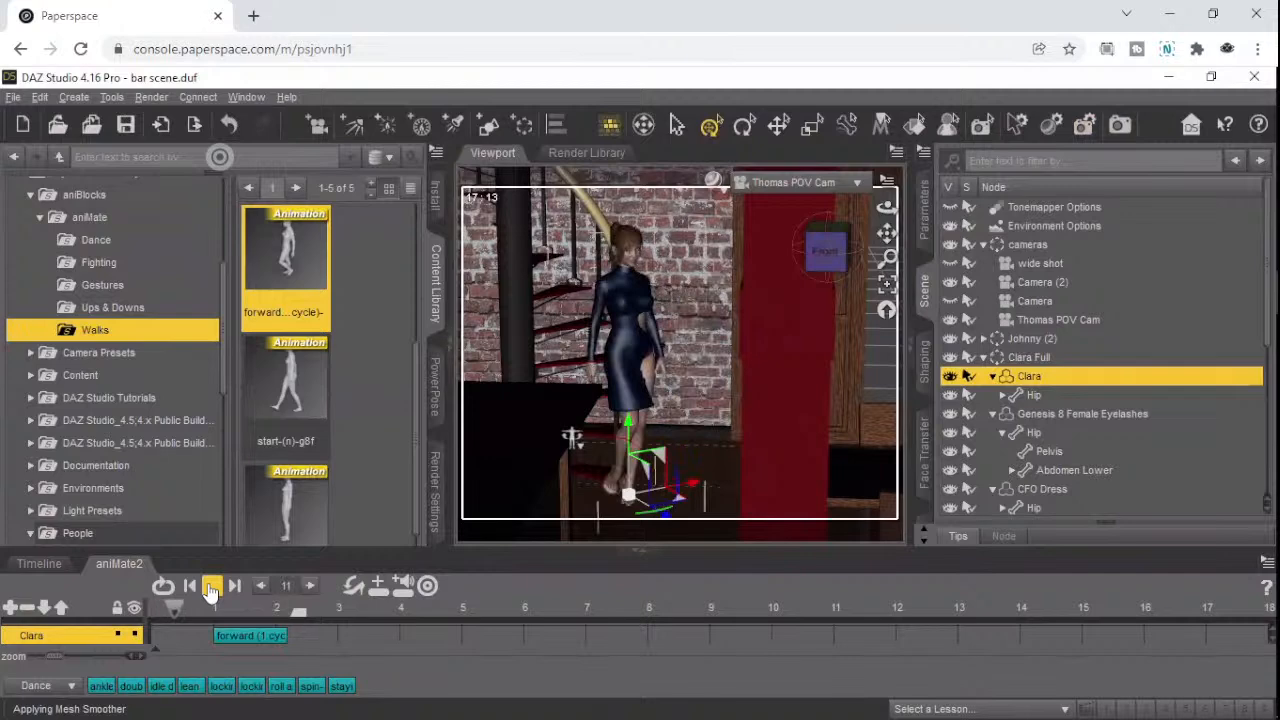
{"action": "left_click", "coordinate": [211, 590]}
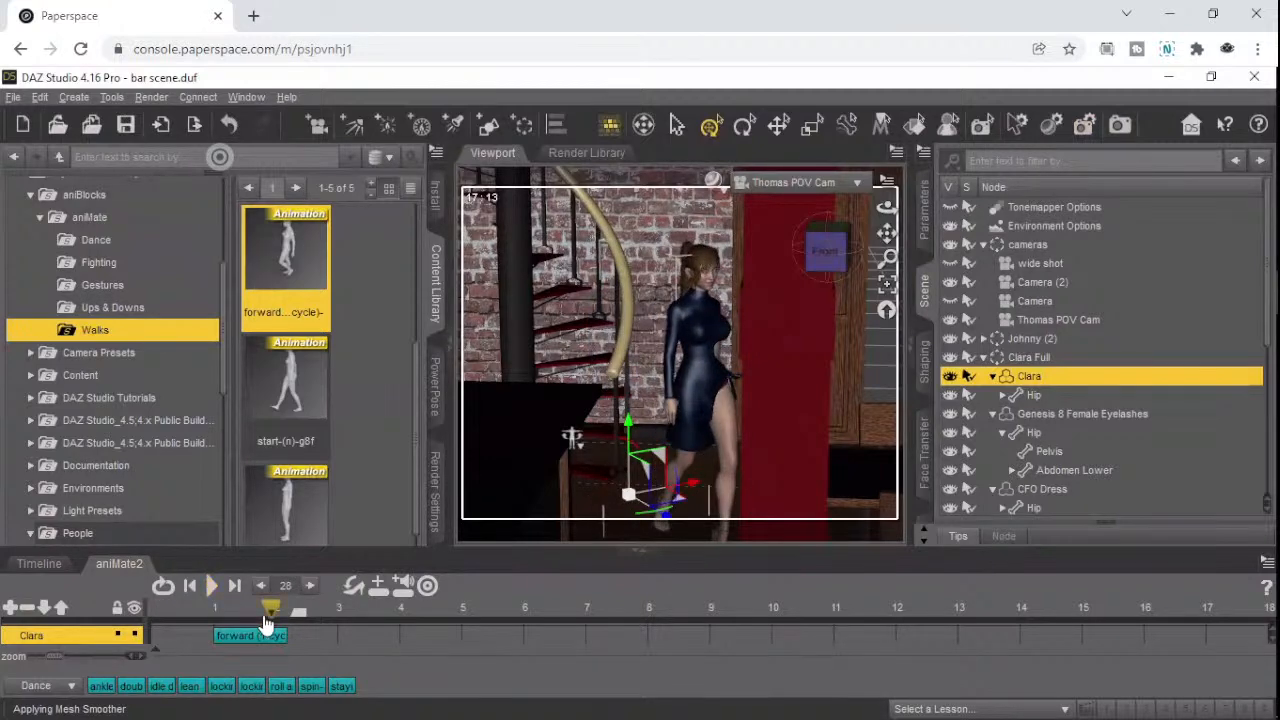
- Scrub through Clara's walk in the Timeline and move its aniMate2 block to the very start of her track
{"action": "left_click", "coordinate": [50, 565]}
{"action": "left_click", "coordinate": [372, 607]}
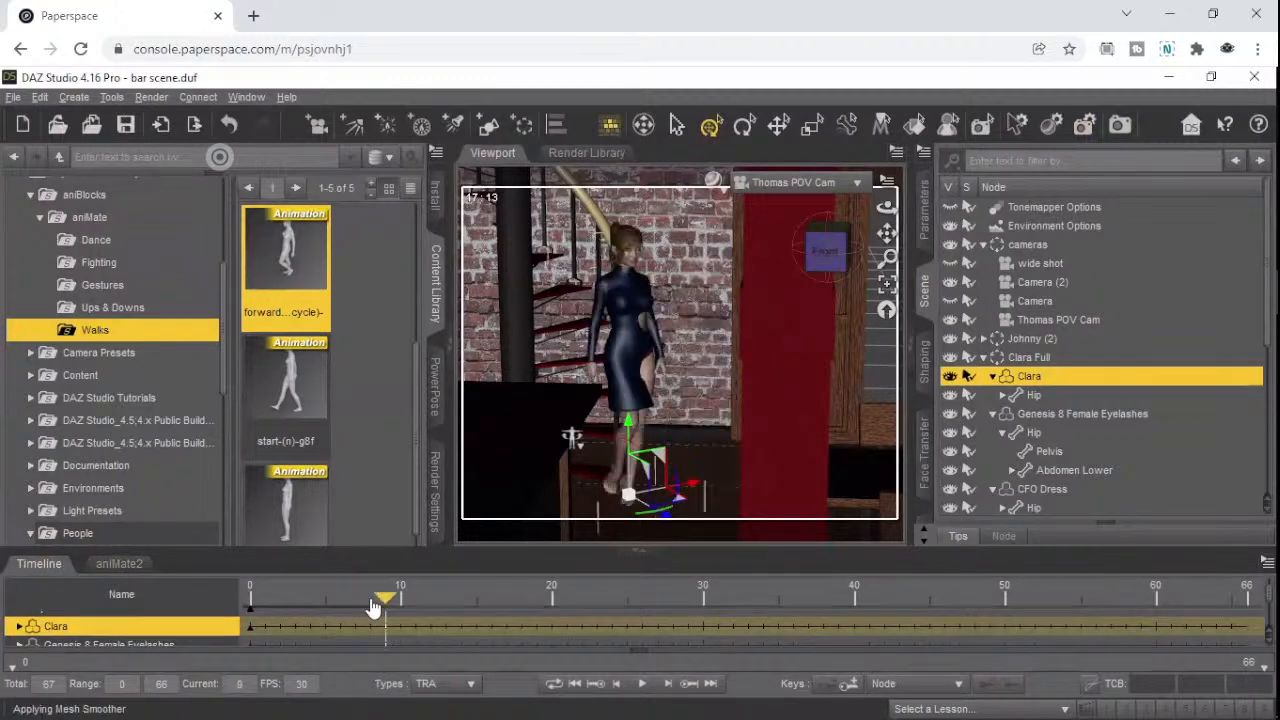
{"action": "left_click_drag", "start_coordinate": [387, 604], "coordinate": [310, 606]}
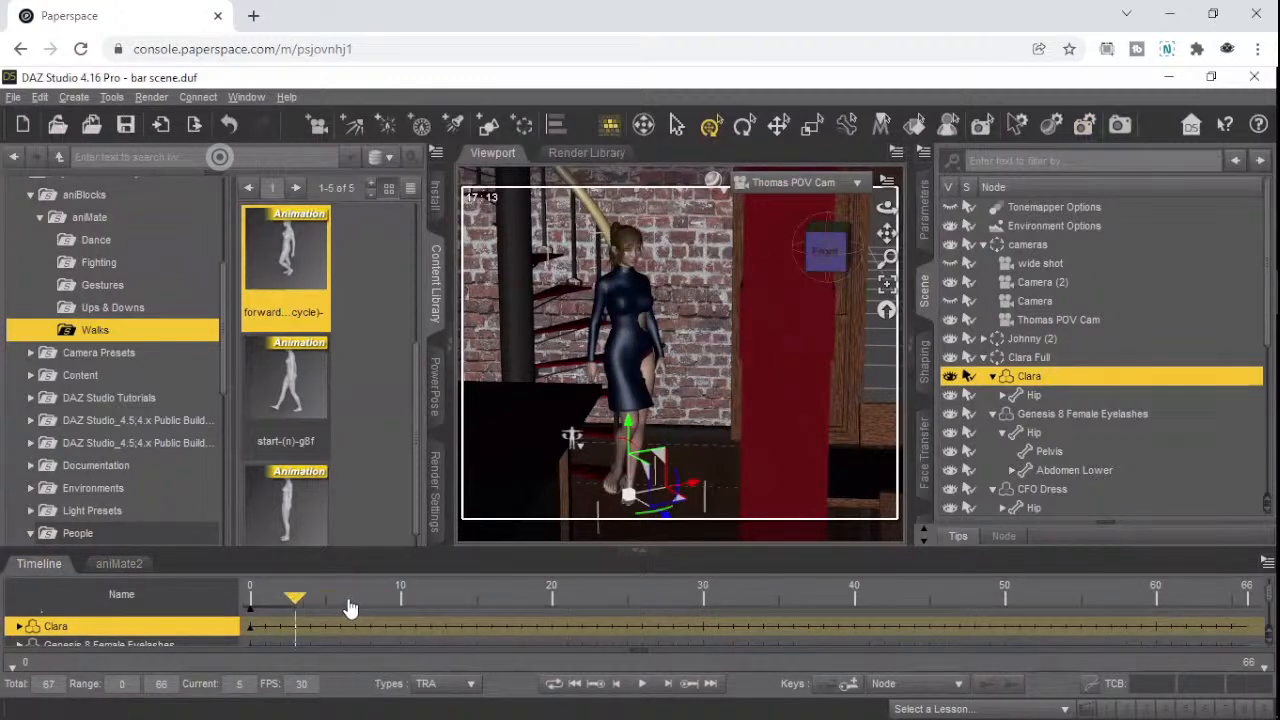
{"action": "left_click_drag", "start_coordinate": [405, 607], "coordinate": [440, 612]}
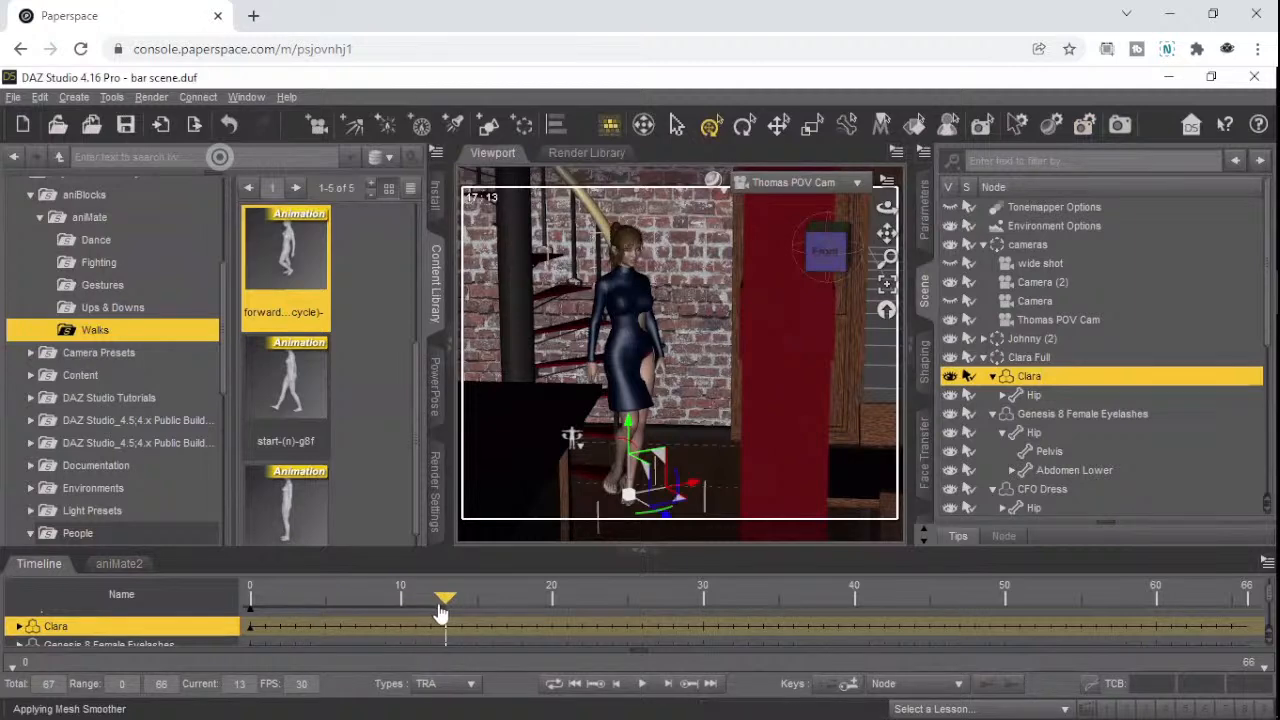
{"action": "left_click_drag", "start_coordinate": [535, 615], "coordinate": [881, 604]}
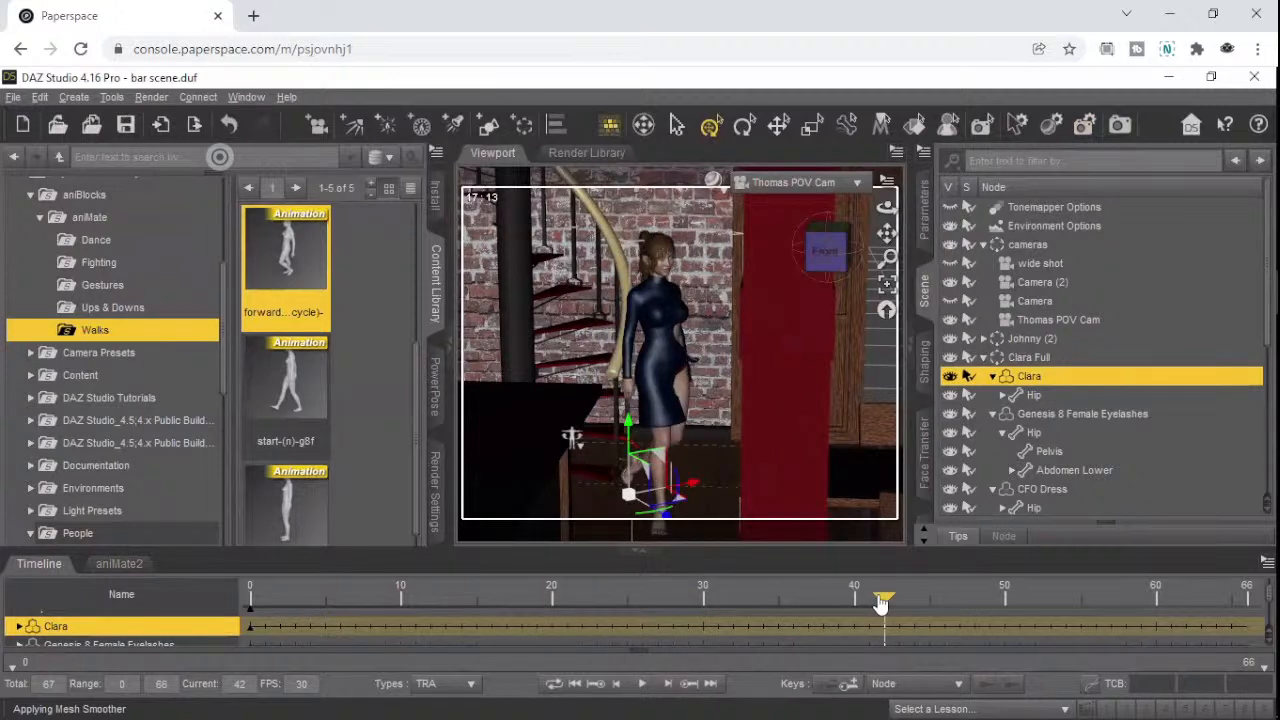
{"action": "left_click", "coordinate": [126, 562]}
{"action": "left_click_drag", "start_coordinate": [228, 647], "coordinate": [166, 645]}
{"action": "left_click", "coordinate": [37, 565]}
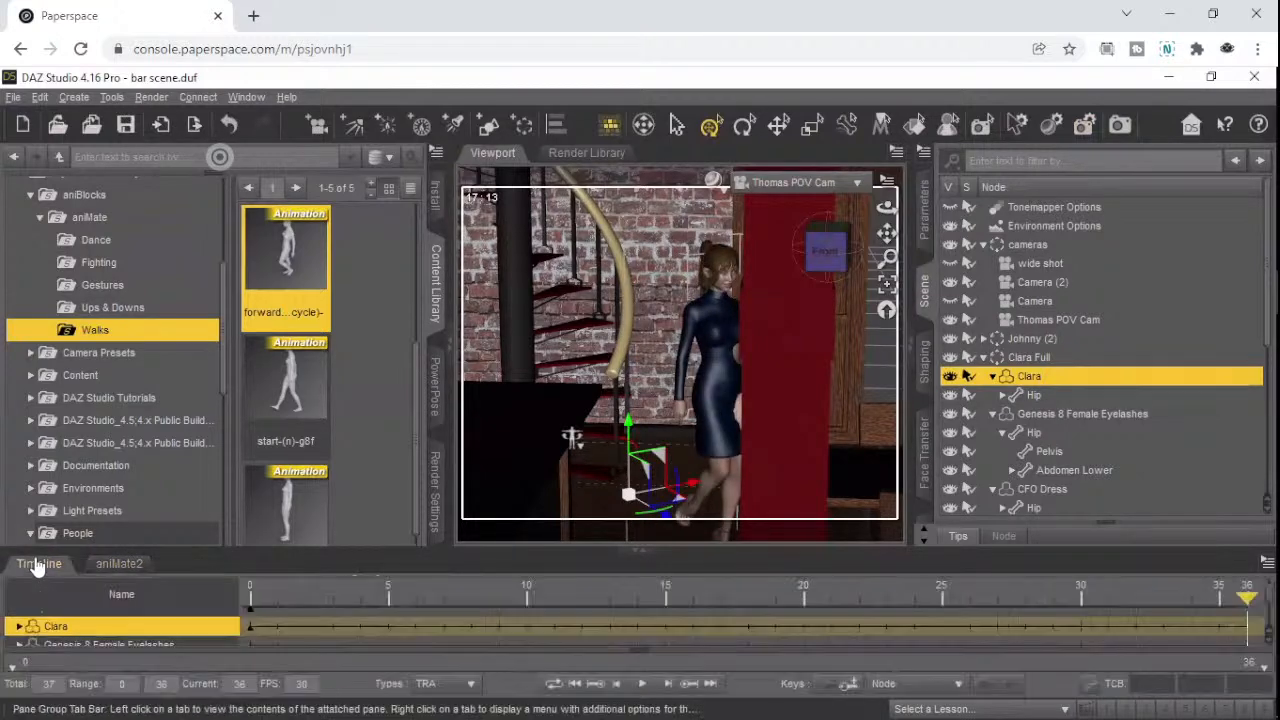
- Check Clara's walk at several Timeline frames and turn her more toward the camera by setting Y Rotate to about 20.89
{"action": "left_click", "coordinate": [288, 609]}
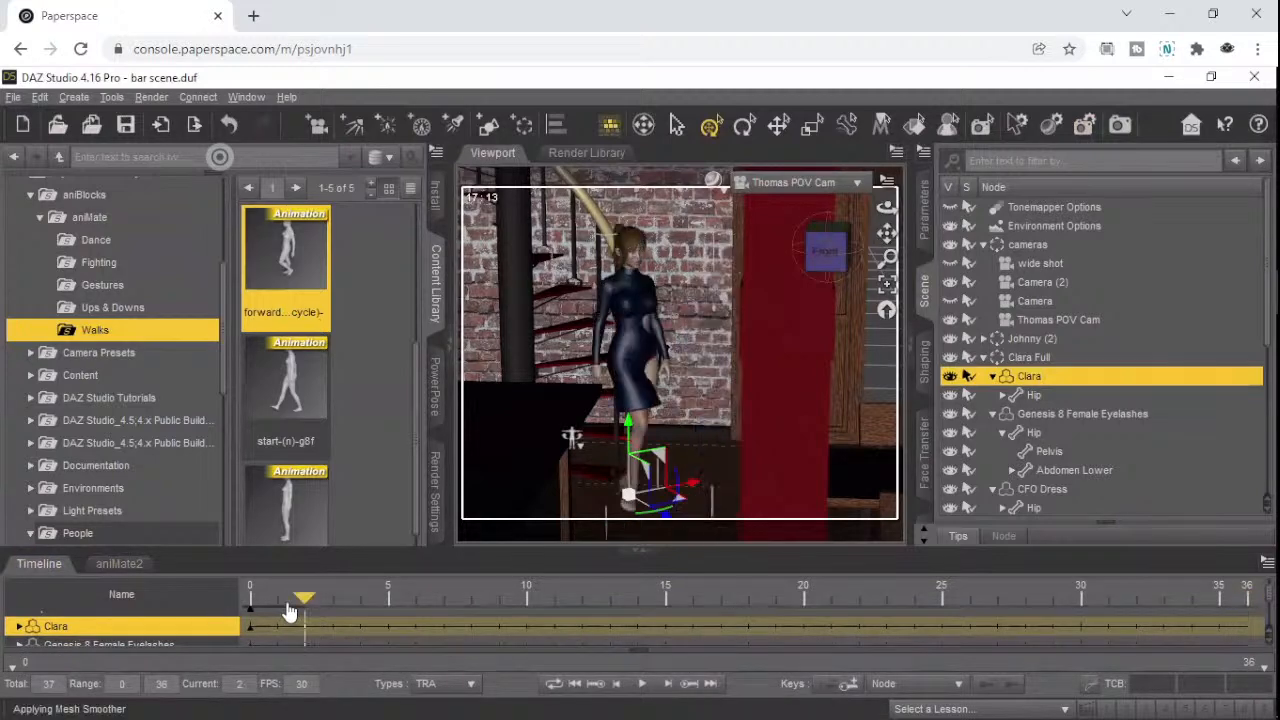
{"action": "left_click_drag", "start_coordinate": [386, 586], "coordinate": [690, 590]}
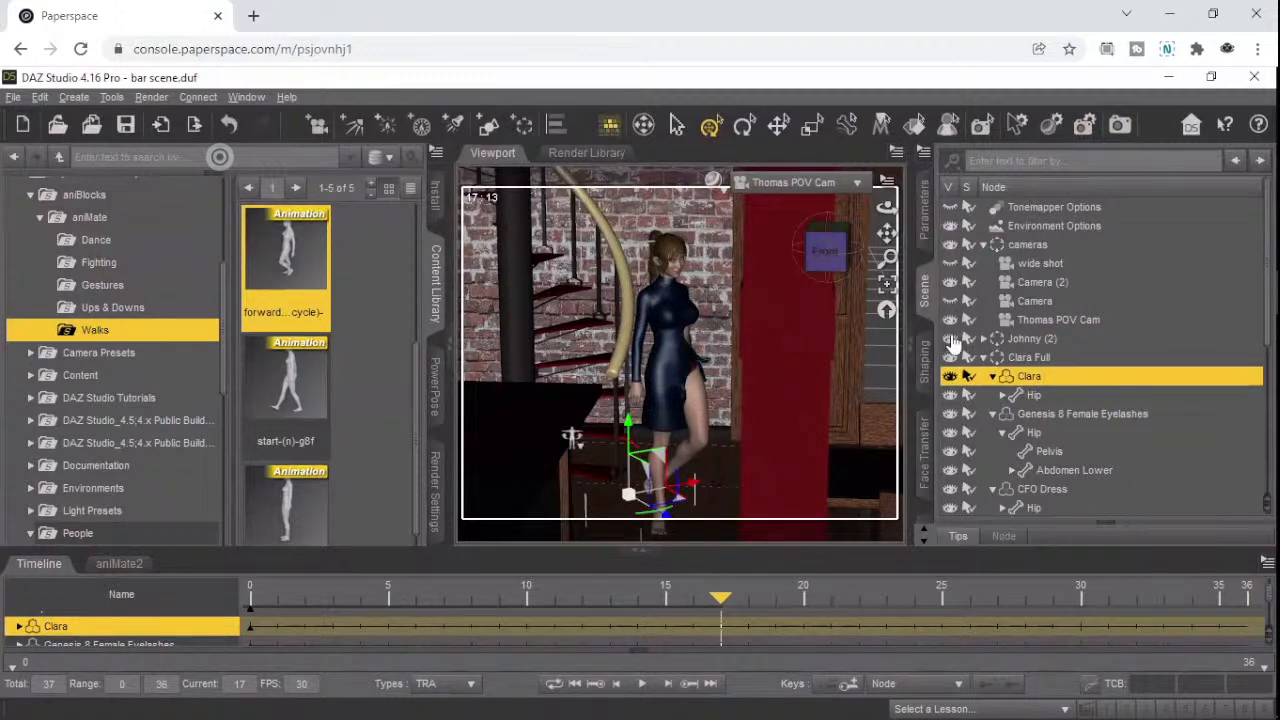
{"action": "left_click", "coordinate": [925, 232]}
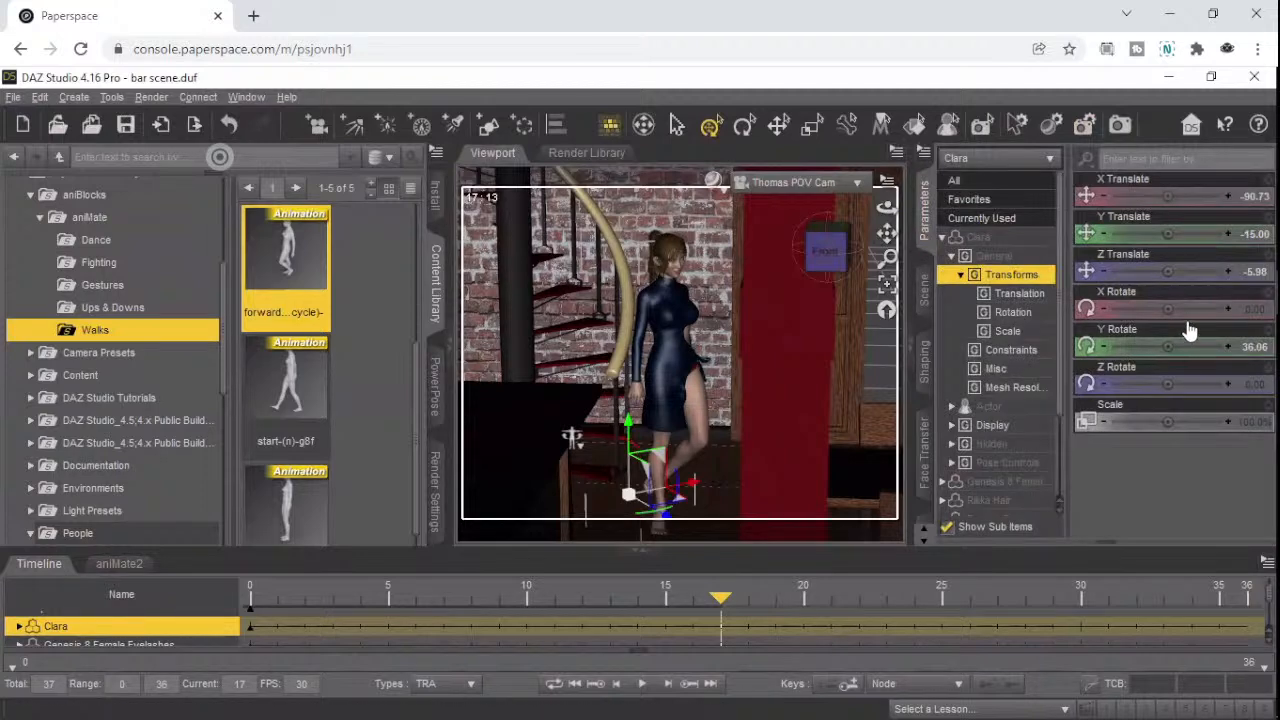
{"action": "left_click", "coordinate": [1020, 240]}
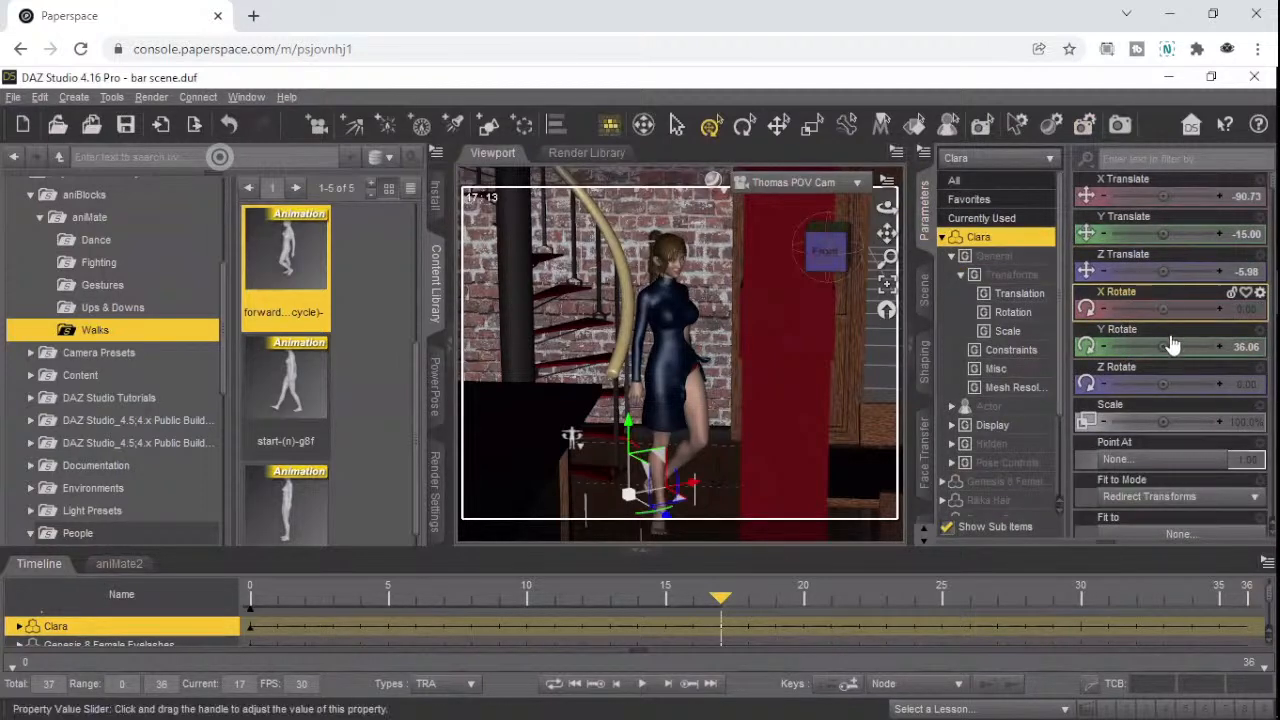
{"action": "left_click_drag", "start_coordinate": [1156, 348], "coordinate": [1153, 350]}
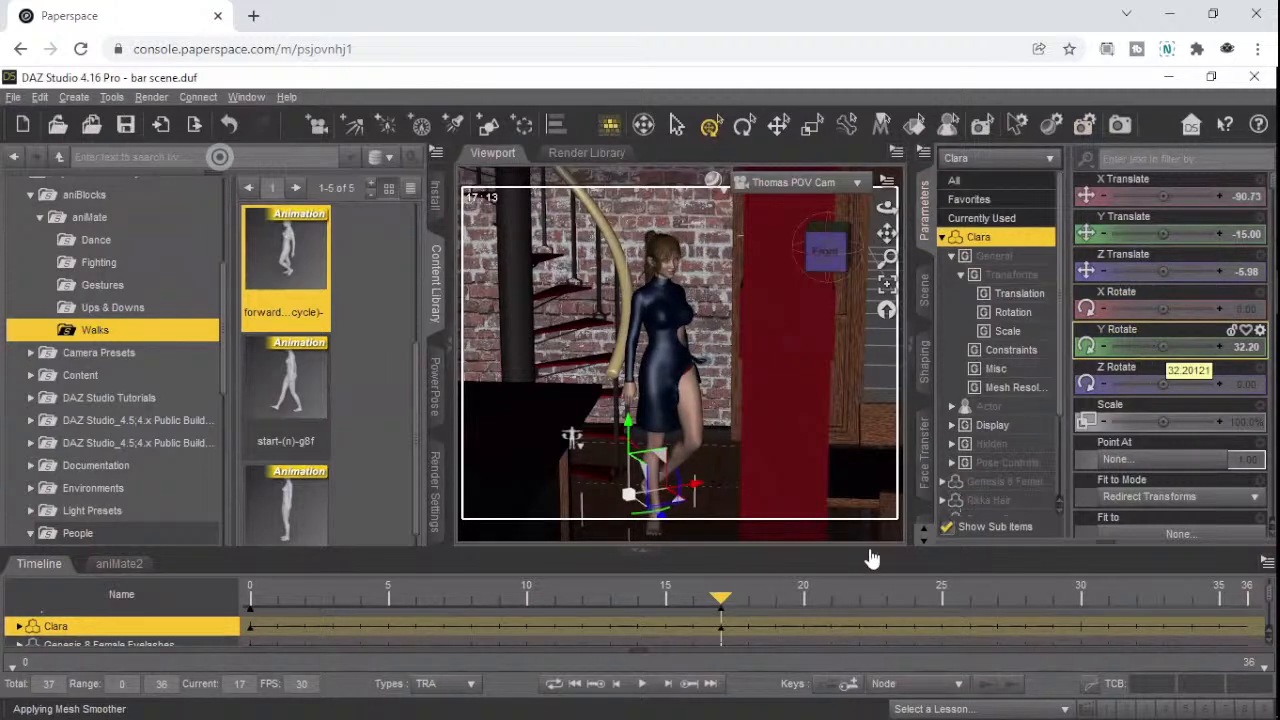
{"action": "left_click", "coordinate": [655, 606]}
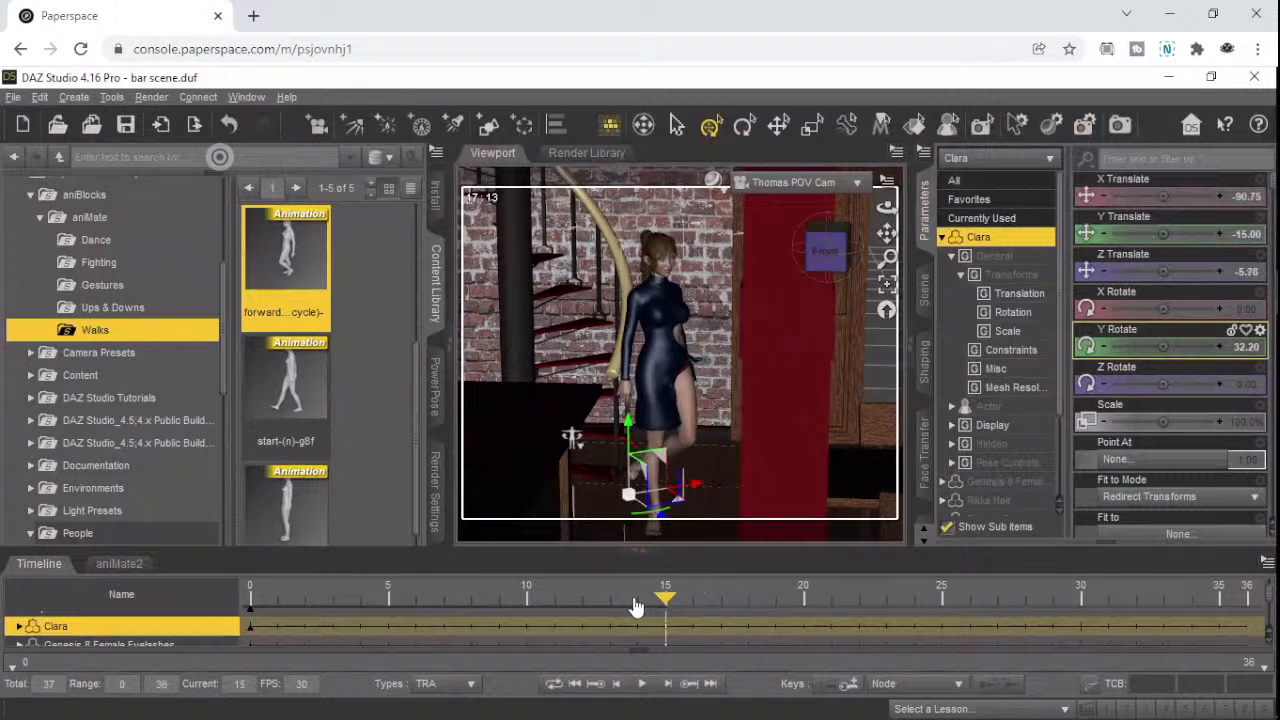
{"action": "left_click_drag", "start_coordinate": [820, 606], "coordinate": [886, 596]}
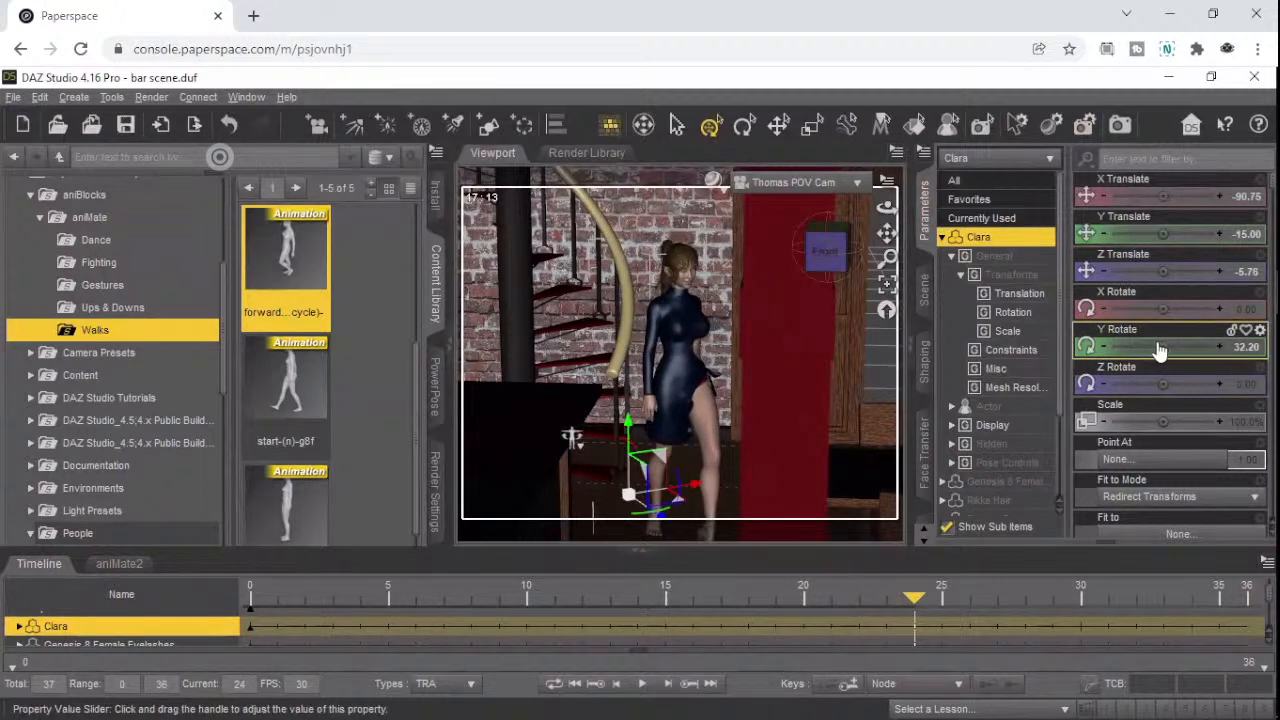
{"action": "left_click_drag", "start_coordinate": [1158, 350], "coordinate": [1122, 352]}
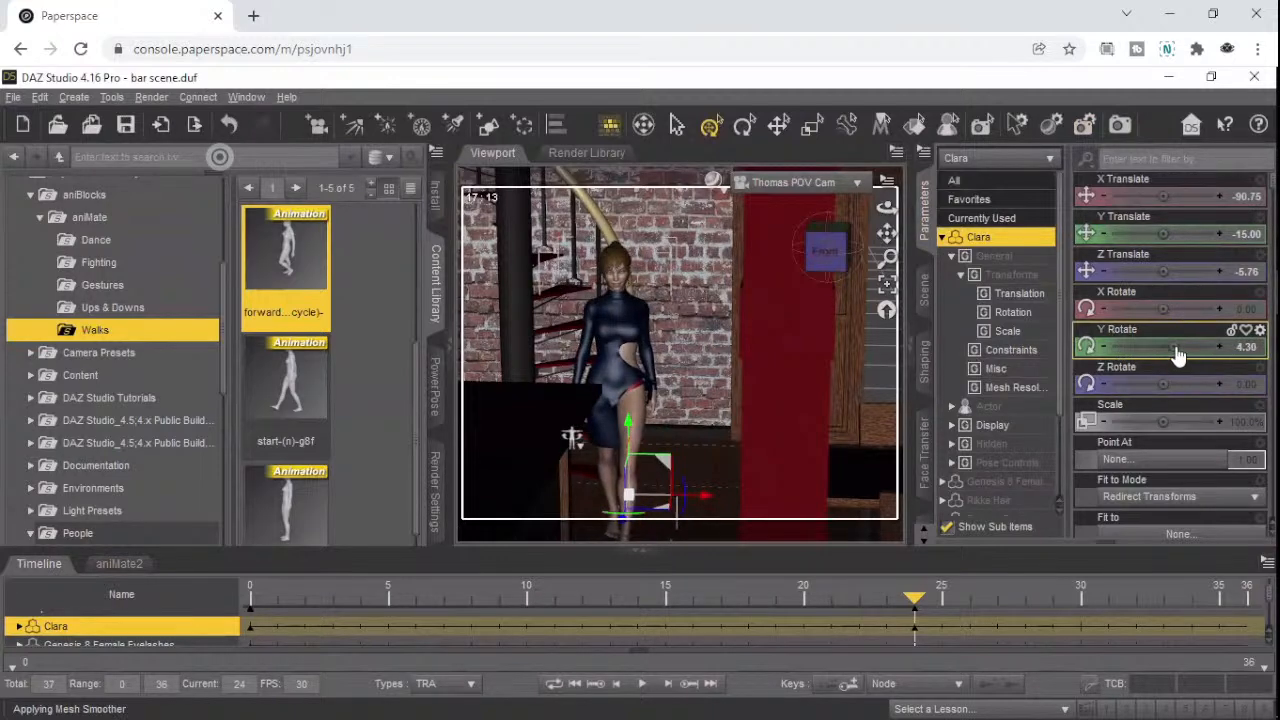
{"action": "left_click_drag", "start_coordinate": [1178, 355], "coordinate": [1180, 354]}
{"action": "mouse_move", "coordinate": [1181, 350]}
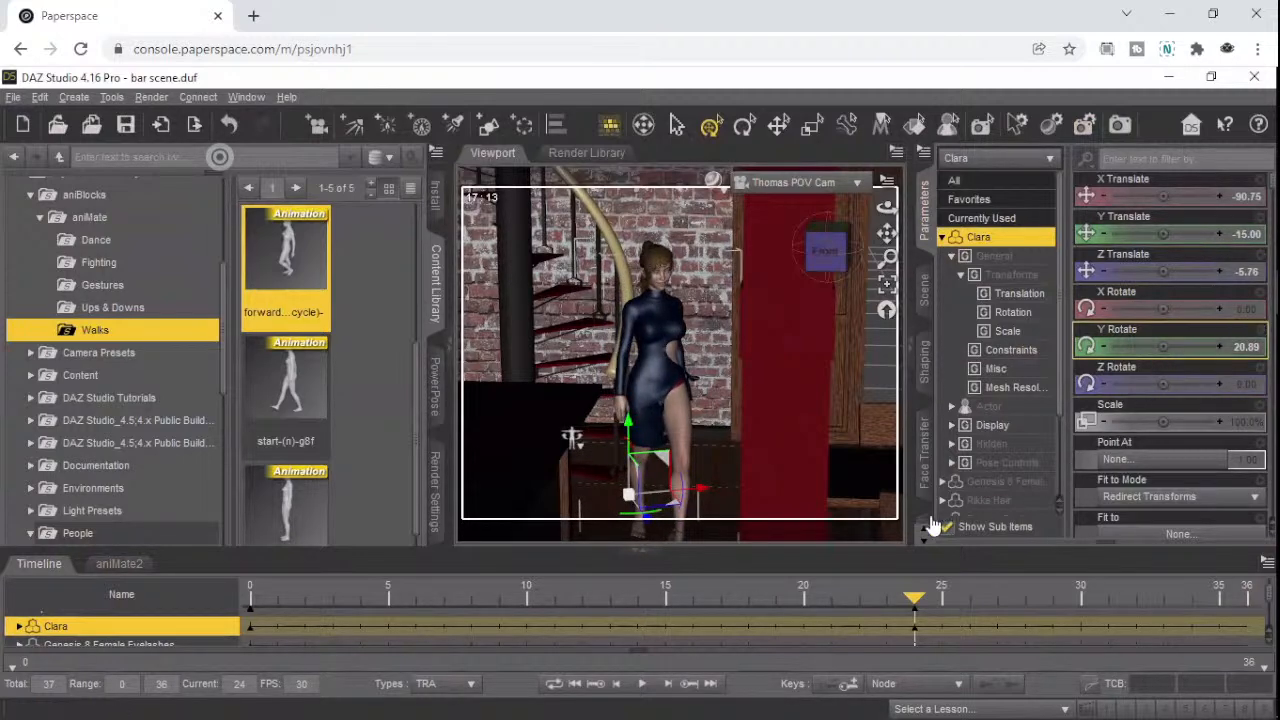
- Play Clara's rotated walk in the Timeline from frame 0
{"action": "left_click_drag", "start_coordinate": [843, 607], "coordinate": [251, 600]}
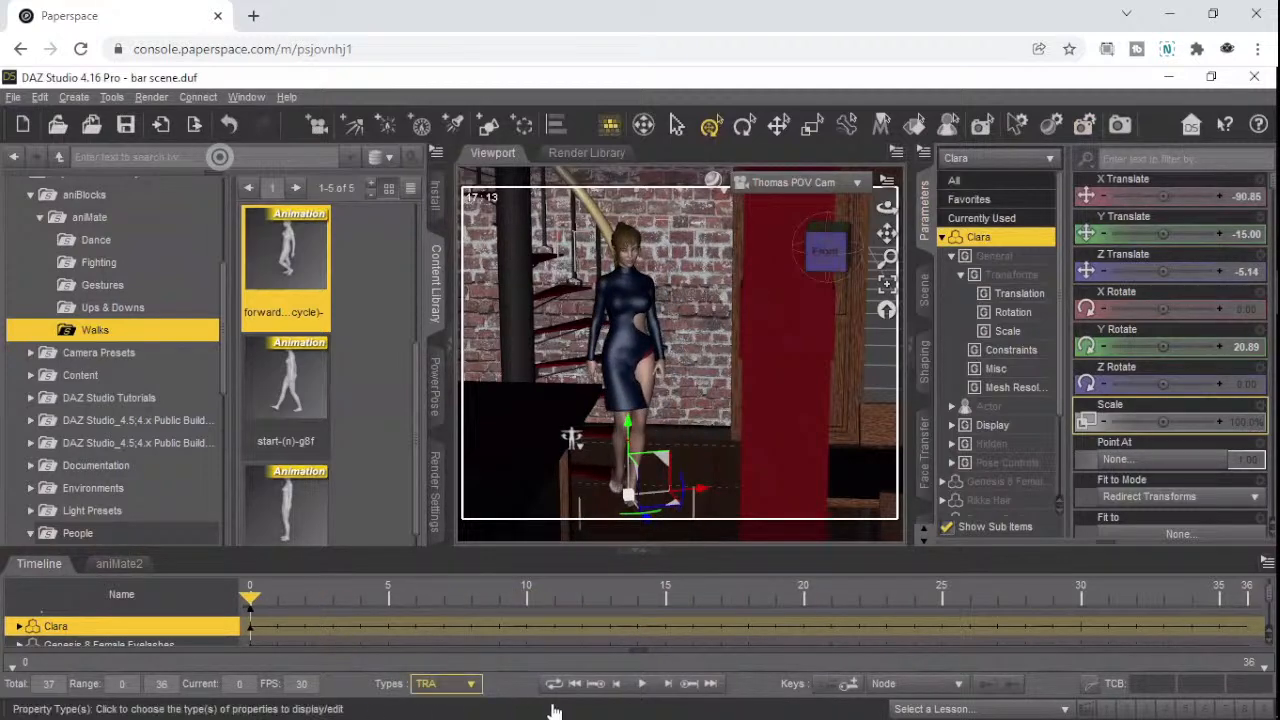
{"action": "left_click", "coordinate": [641, 683]}
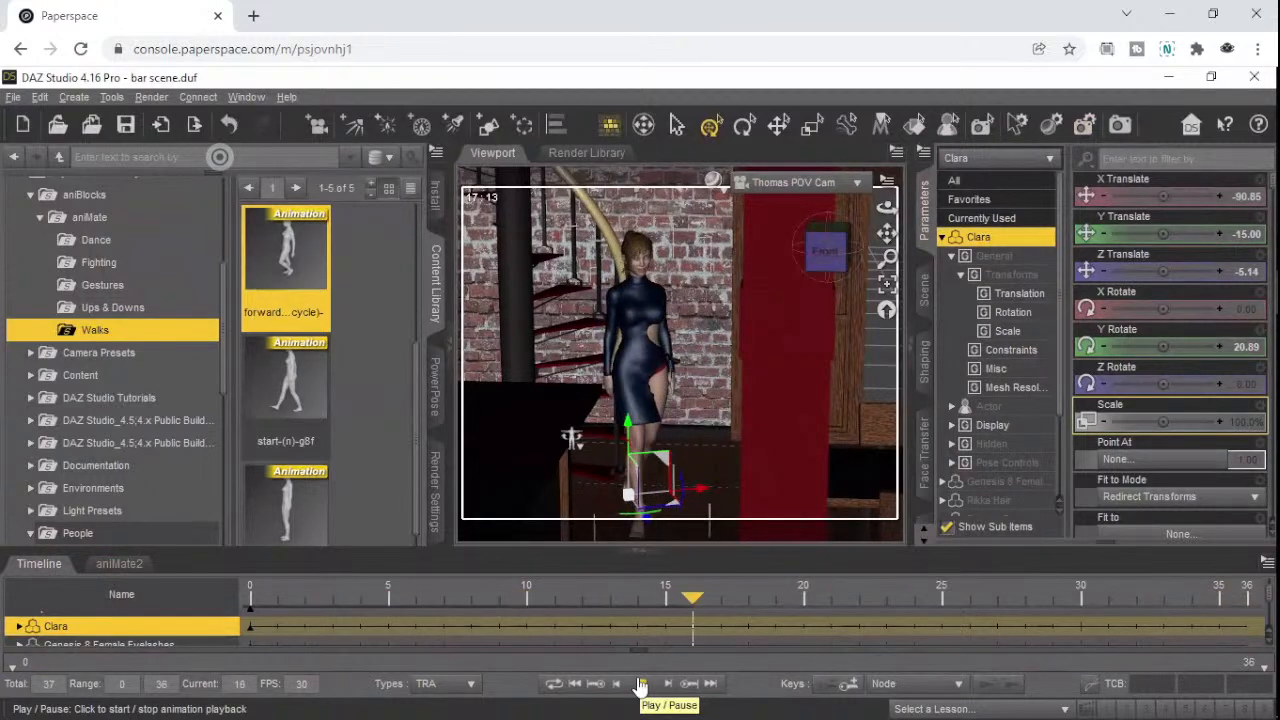
{"action": "left_click", "coordinate": [641, 685]}
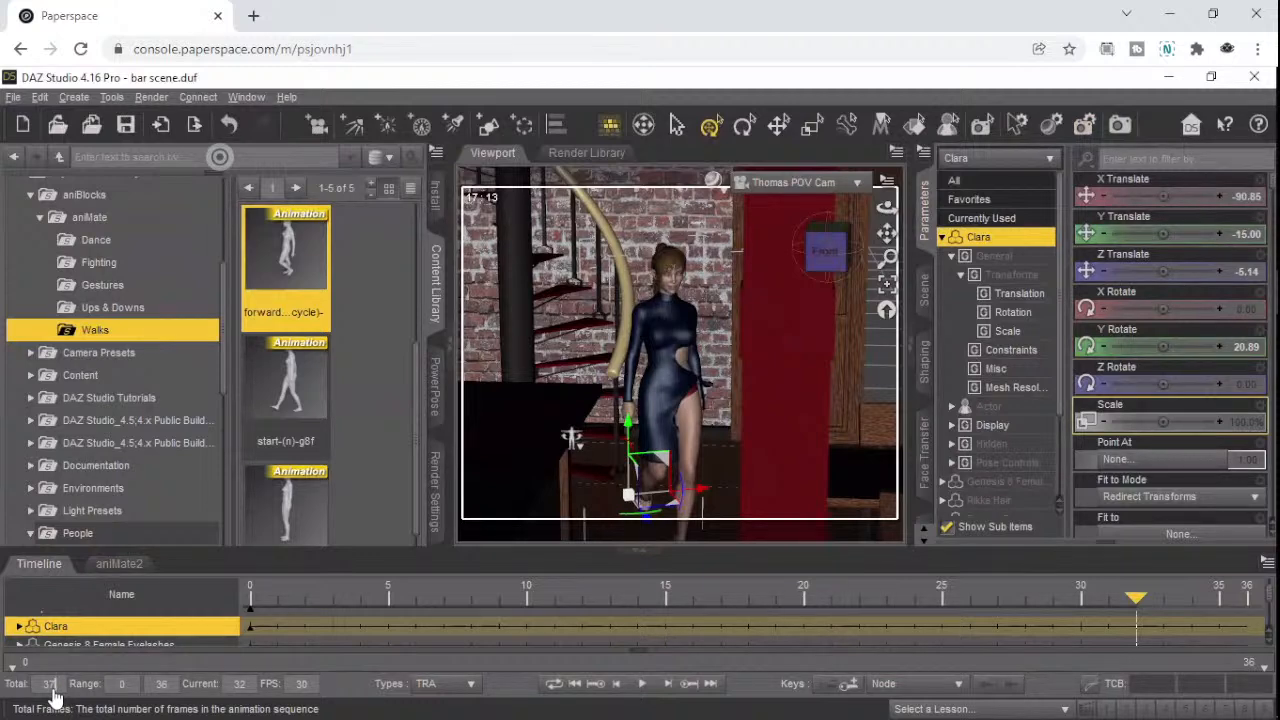
- Set the Timeline's total number of frames to 70
{"action": "type", "text": "7"}
{"action": "key", "text": "Return"}
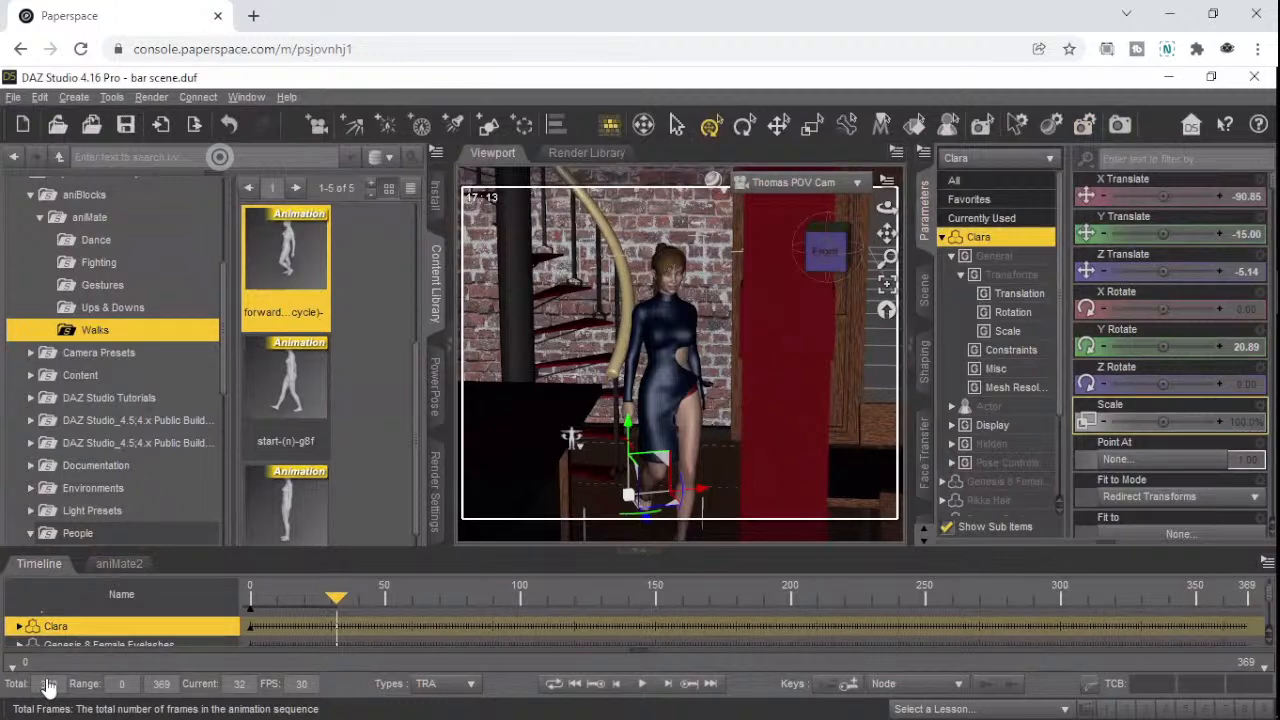
{"action": "key", "text": "BackSpace"}
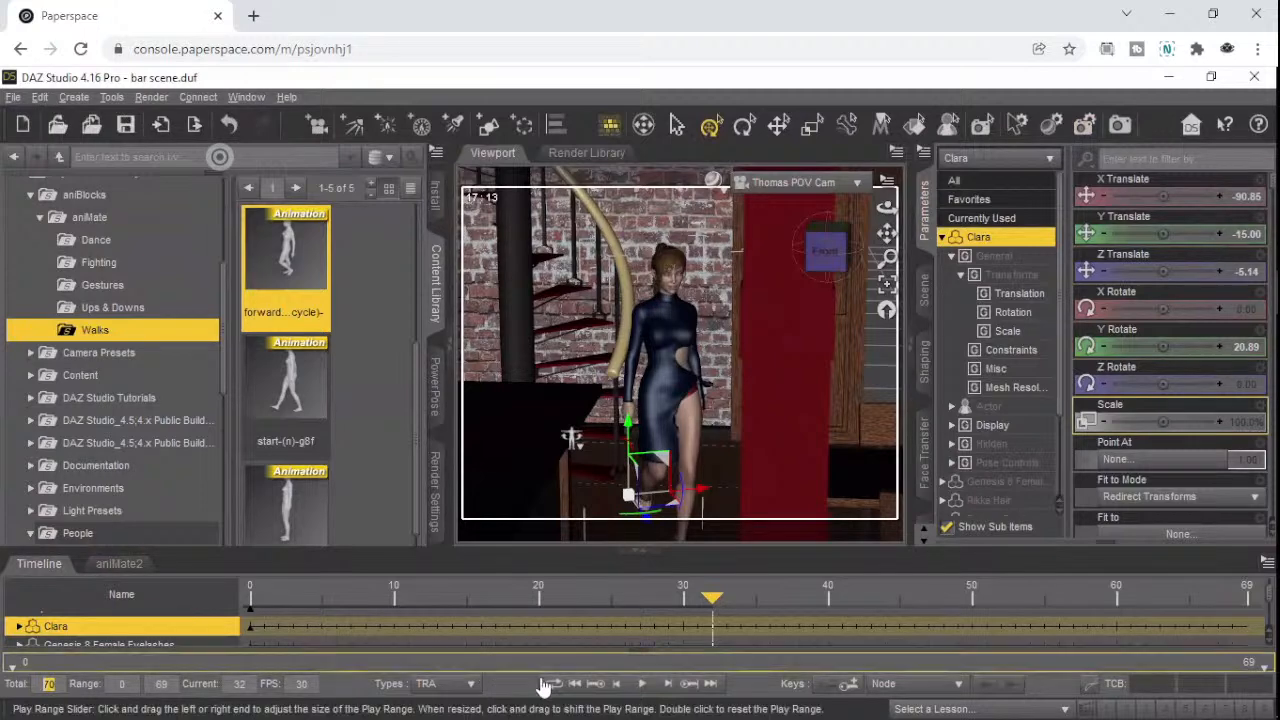
- Copy the forward walk block on Clara's aniMate2 track and place the pasted copy directly after the first block
{"action": "left_click", "coordinate": [120, 564]}
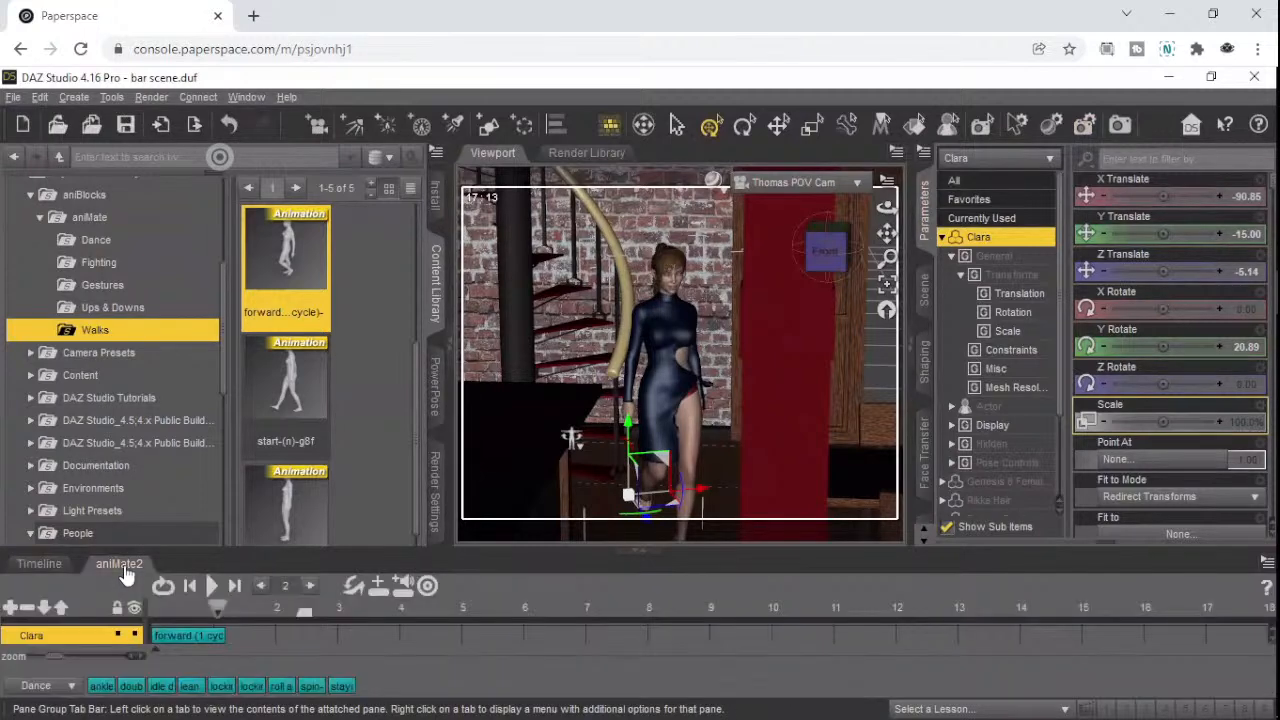
{"action": "right_click", "coordinate": [190, 648]}
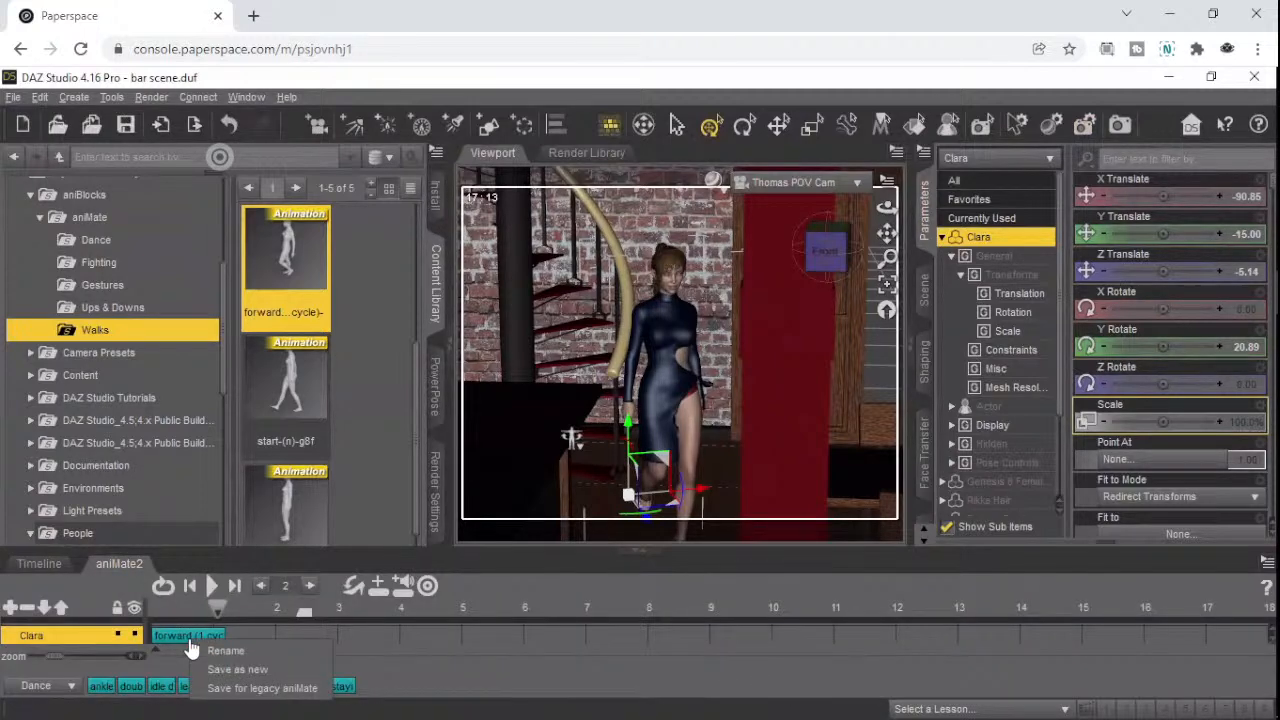
{"action": "left_click", "coordinate": [185, 643]}
{"action": "left_click", "coordinate": [185, 640]}
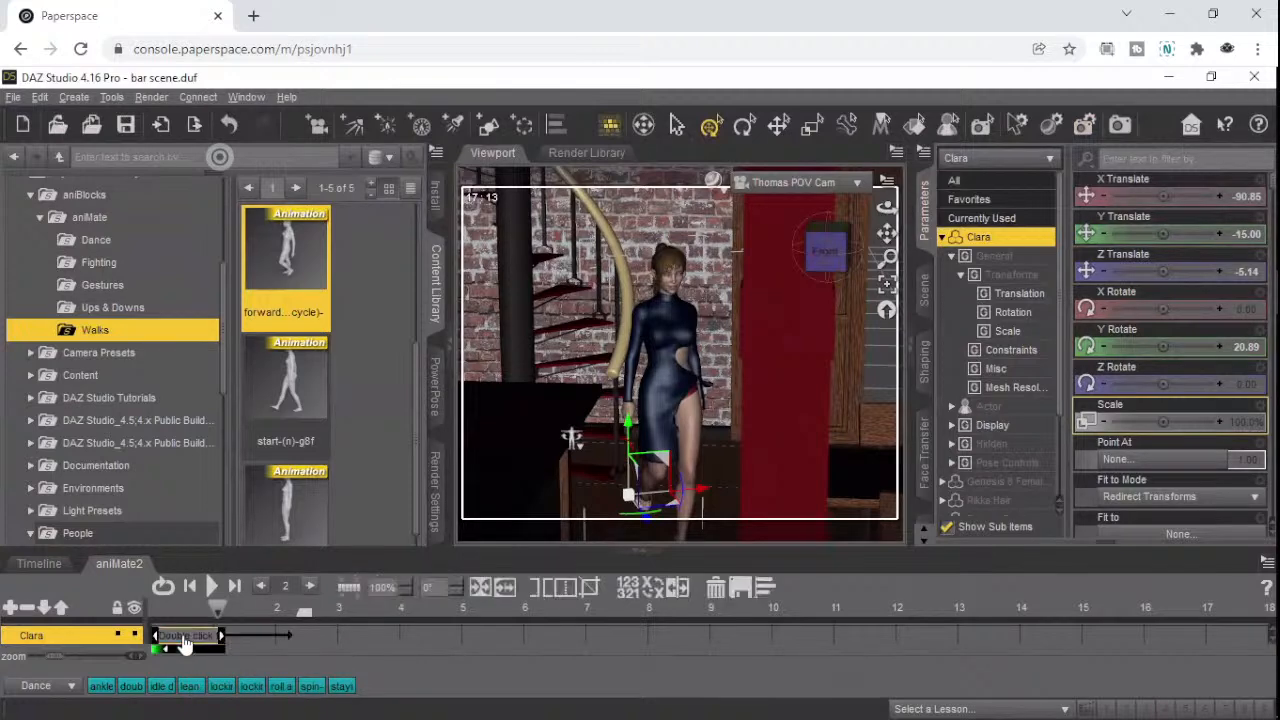
{"action": "right_click", "coordinate": [185, 645]}
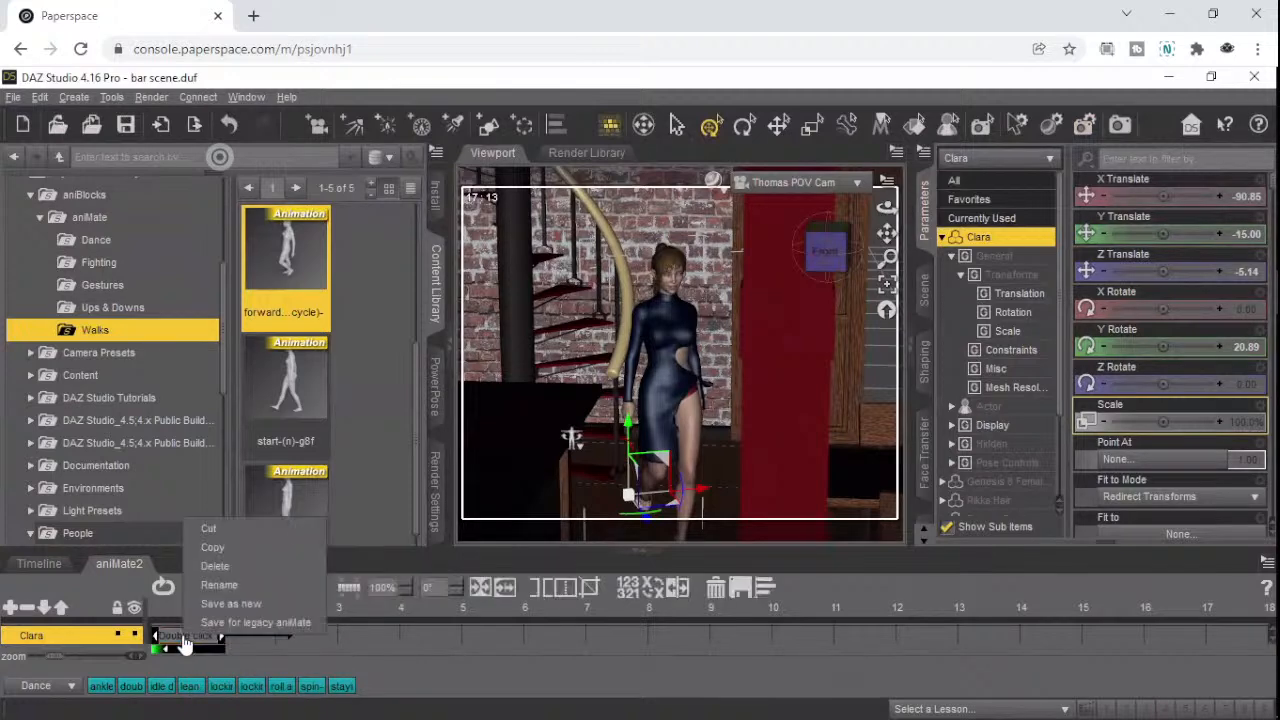
{"action": "left_click", "coordinate": [212, 547]}
{"action": "right_click", "coordinate": [267, 652]}
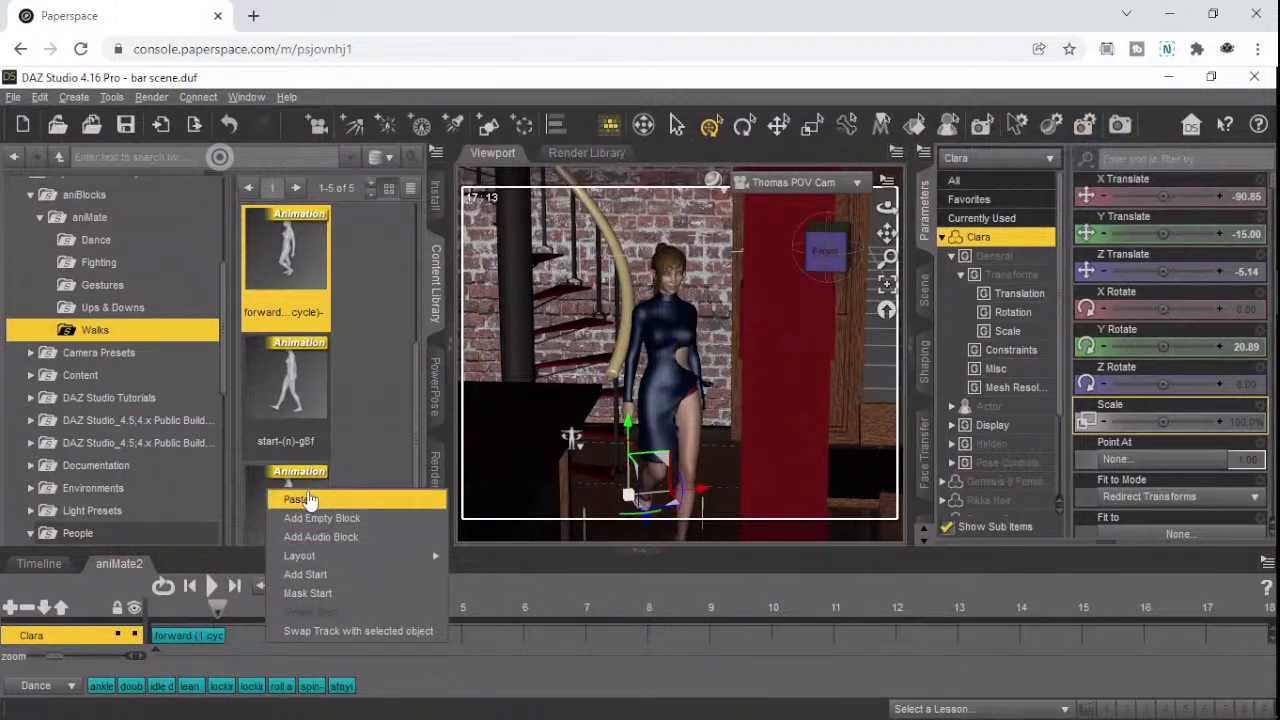
{"action": "left_click", "coordinate": [309, 500]}
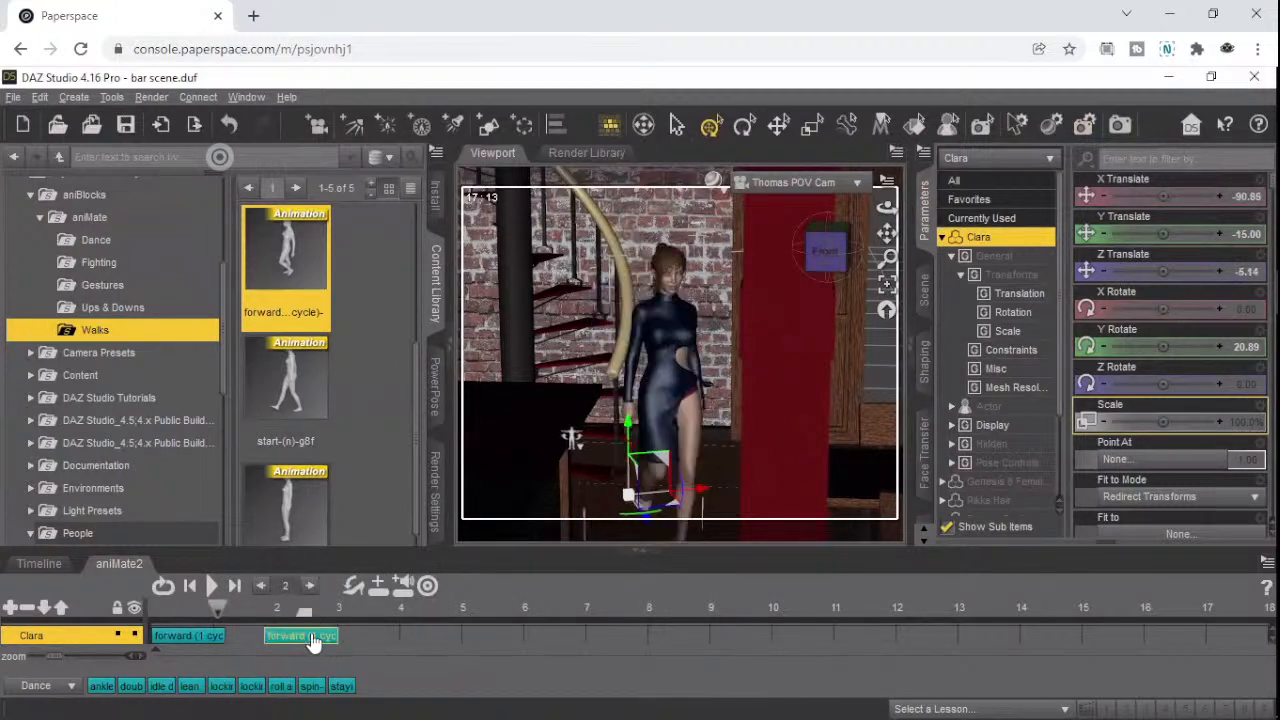
{"action": "left_click_drag", "start_coordinate": [293, 641], "coordinate": [247, 641]}
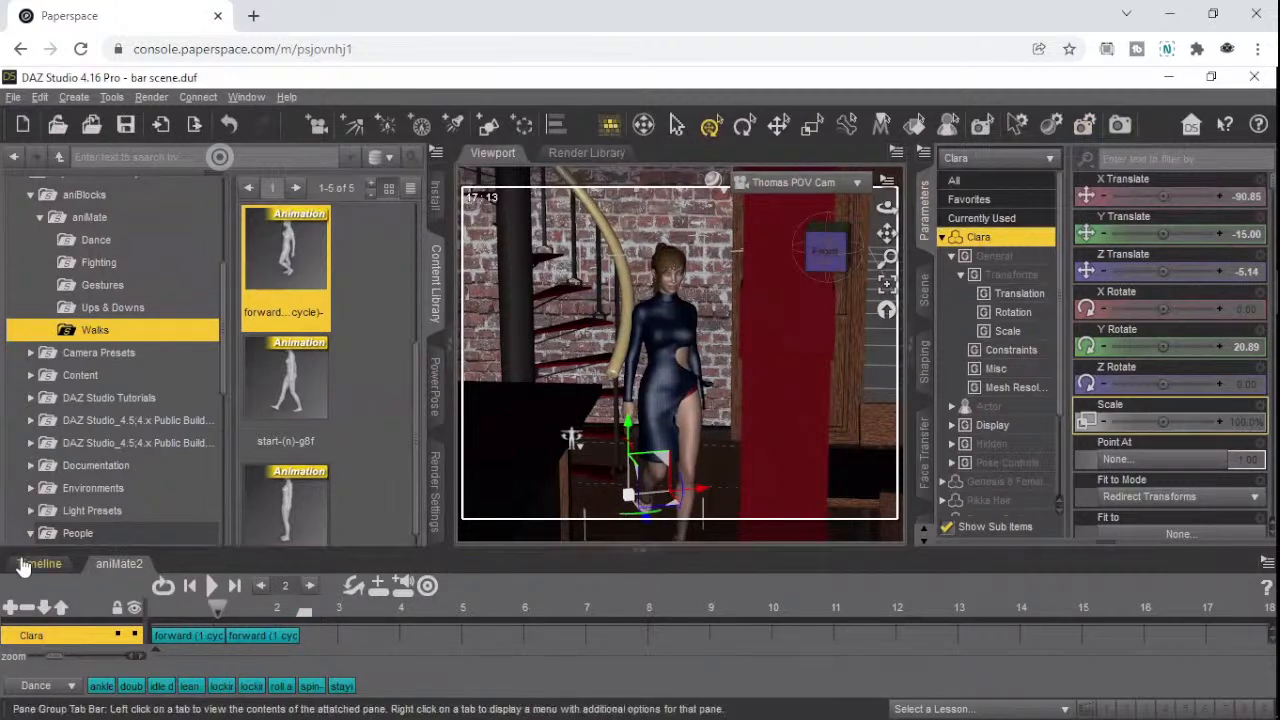
- Play the two-cycle walk in the Timeline from frame 4 and stop it at frame 54
{"action": "left_click", "coordinate": [27, 566]}
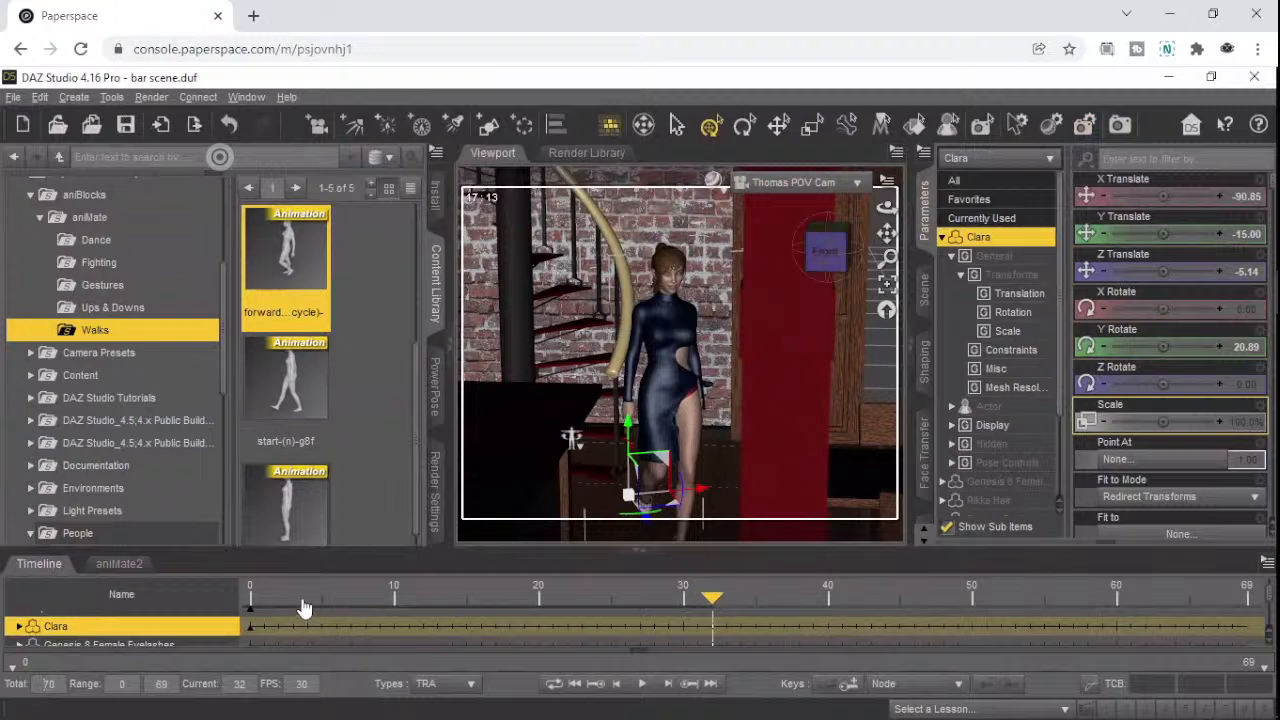
{"action": "left_click", "coordinate": [307, 598]}
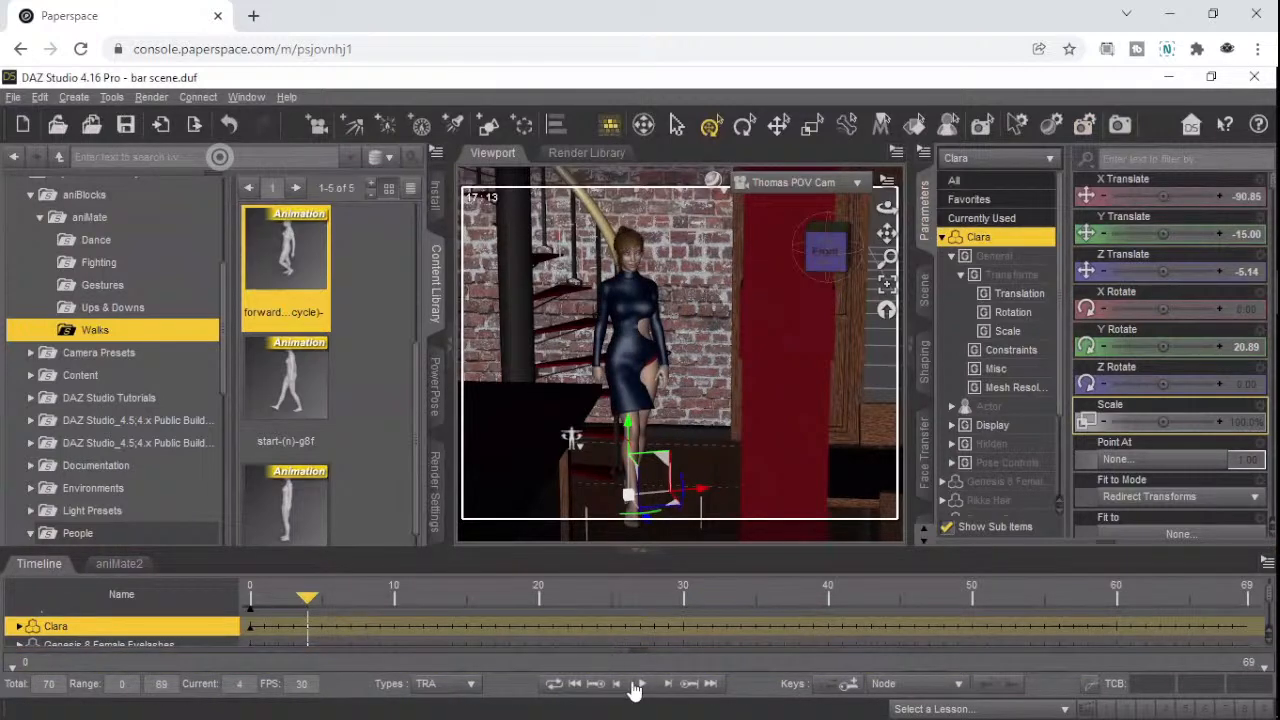
{"action": "left_click", "coordinate": [641, 684]}
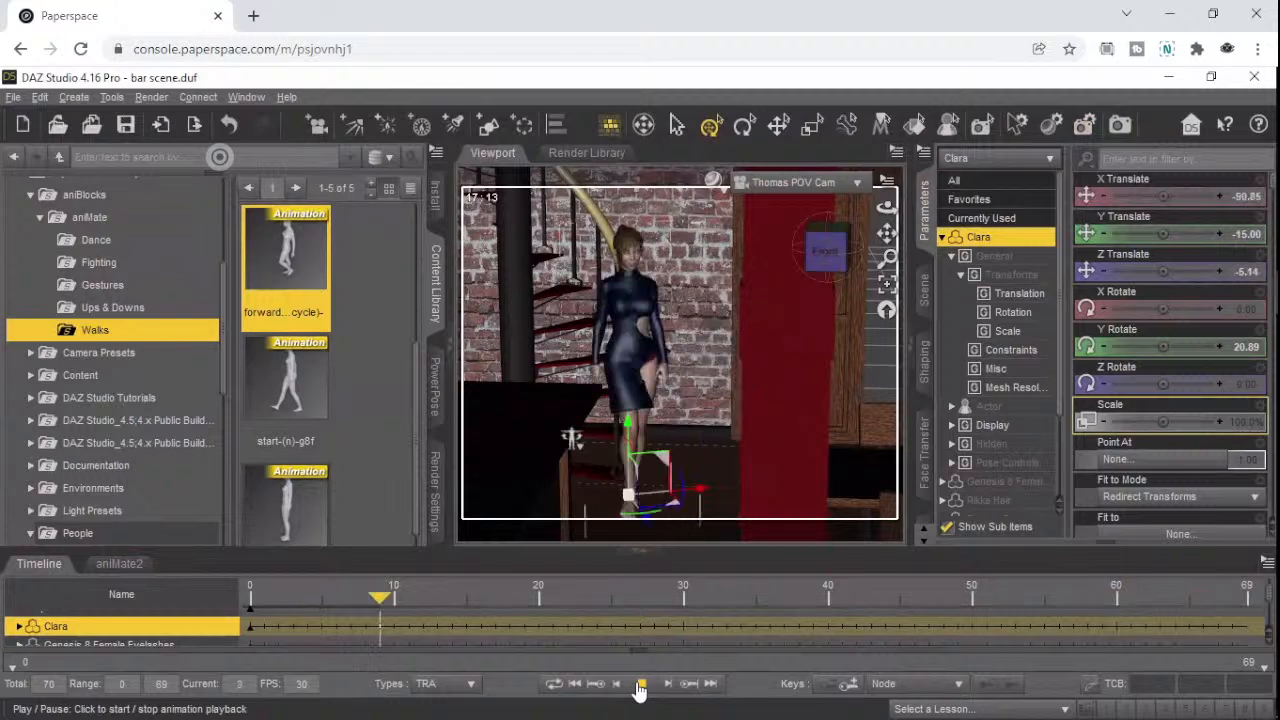
{"action": "left_click", "coordinate": [640, 684]}
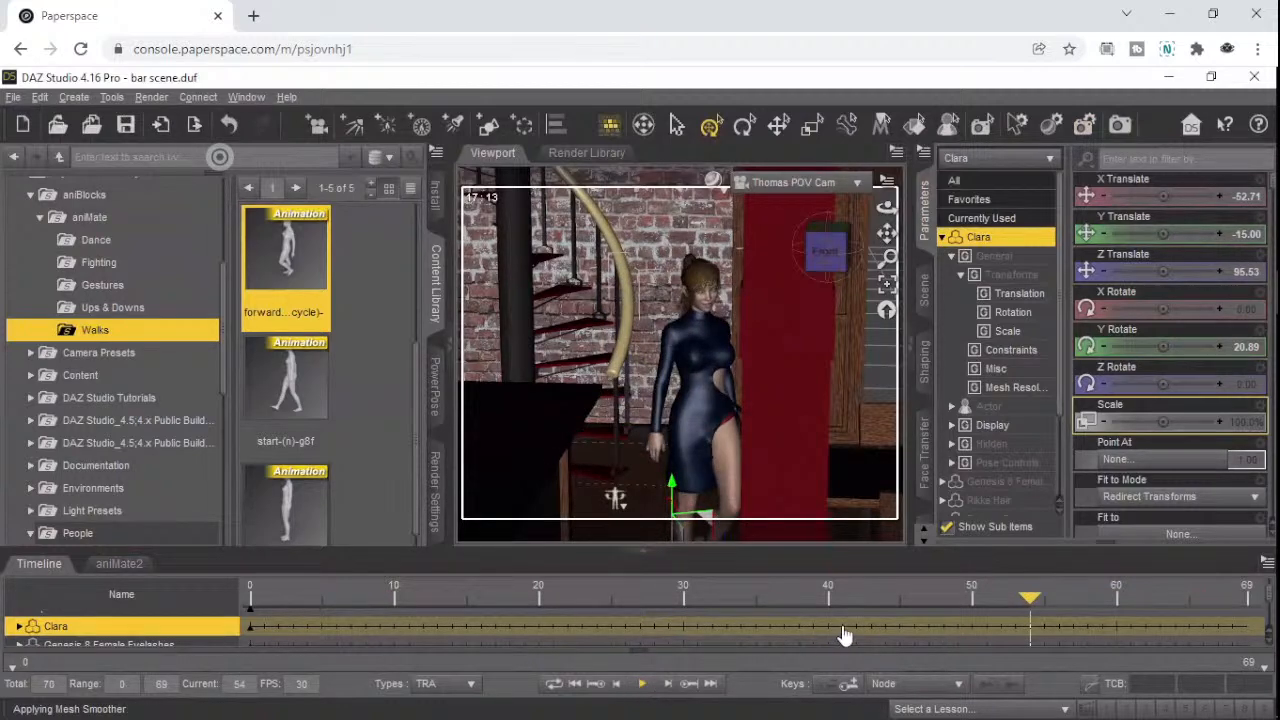
- Set Clara's Y Rotate to 8.94 at frame 43 of the Timeline so she faces the camera
{"action": "left_click", "coordinate": [871, 605]}
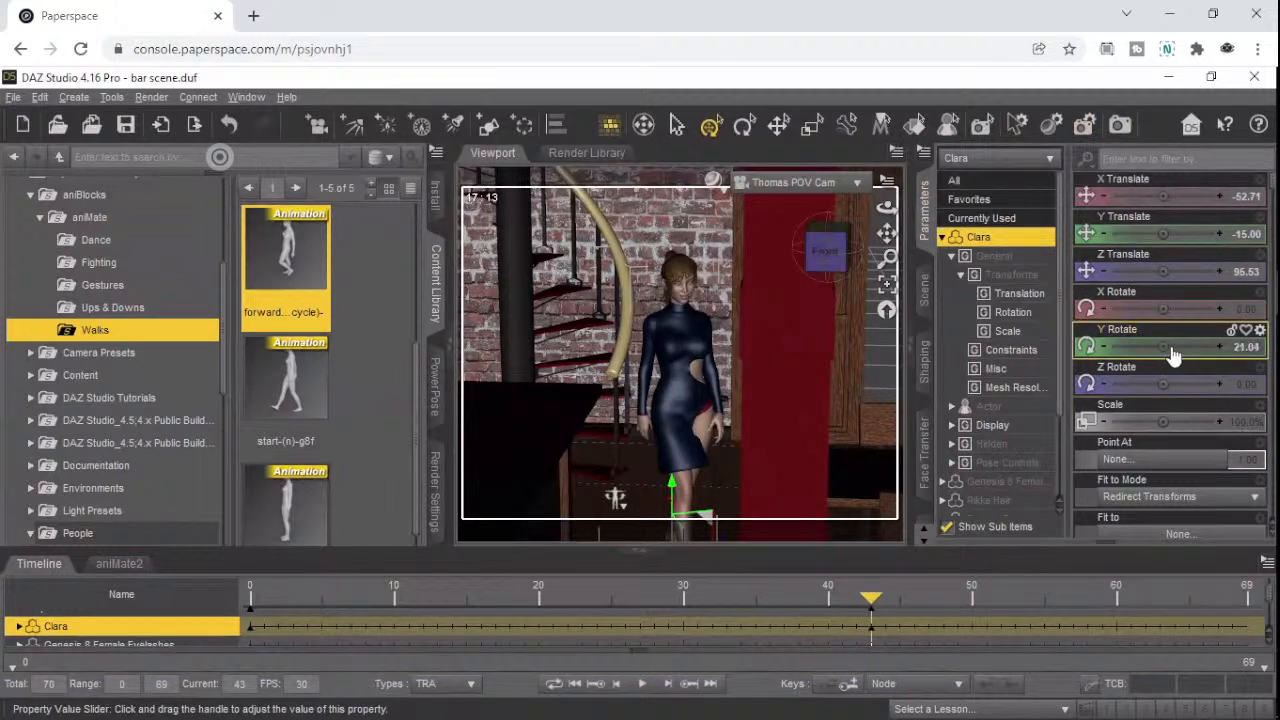
{"action": "left_click_drag", "start_coordinate": [1170, 350], "coordinate": [1138, 348]}
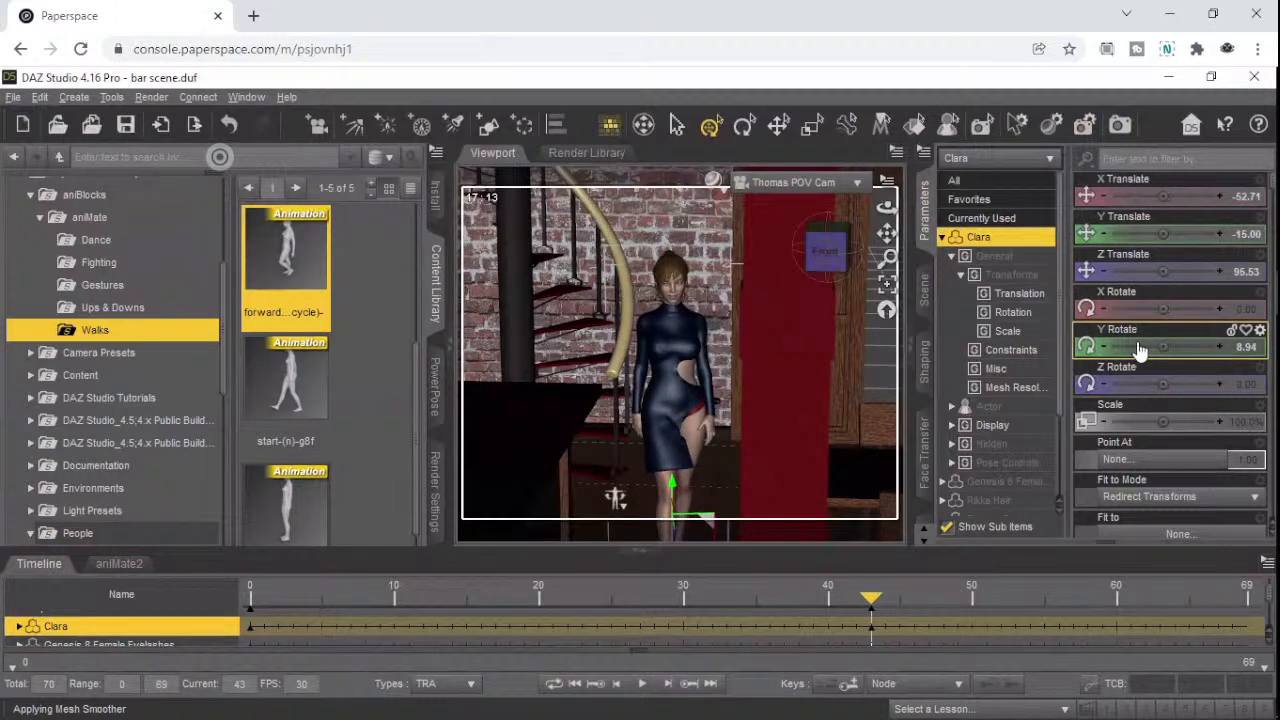
- Play Clara's adjusted walk in the Timeline from frame 23 and stop it at frame 66
{"action": "left_click", "coordinate": [580, 621]}
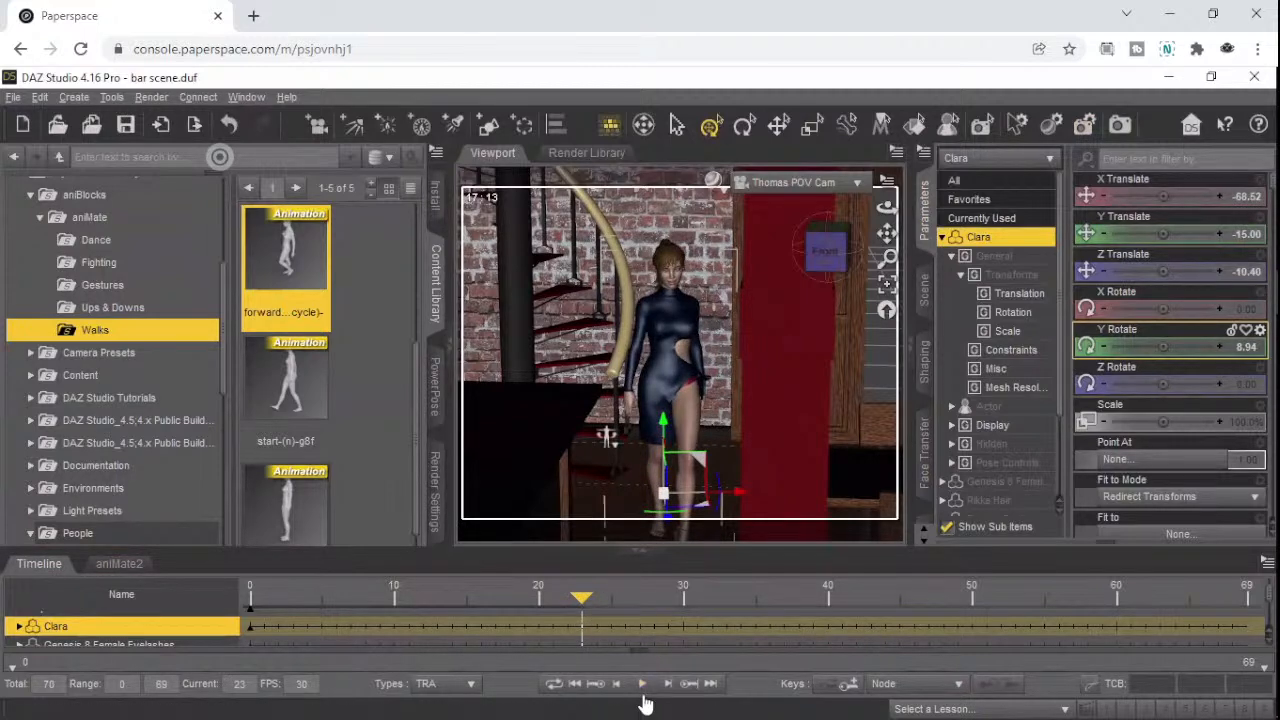
{"action": "left_click", "coordinate": [642, 684]}
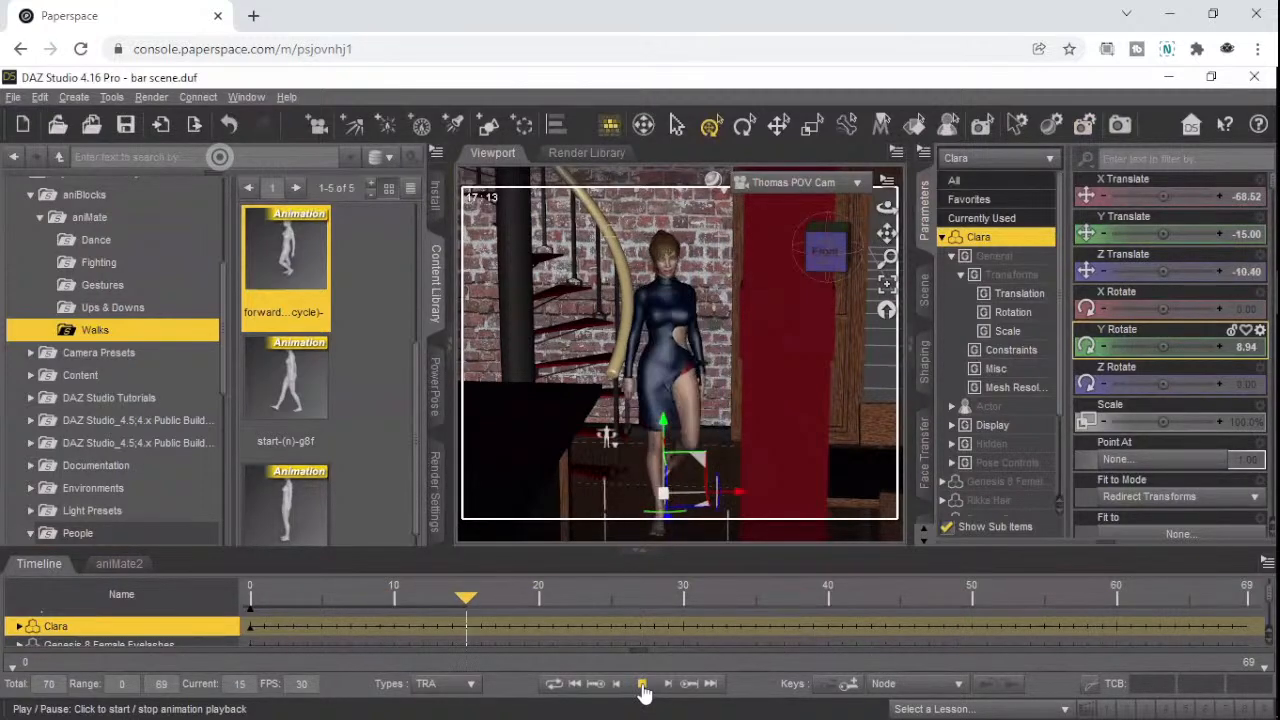
{"action": "left_click", "coordinate": [643, 692]}
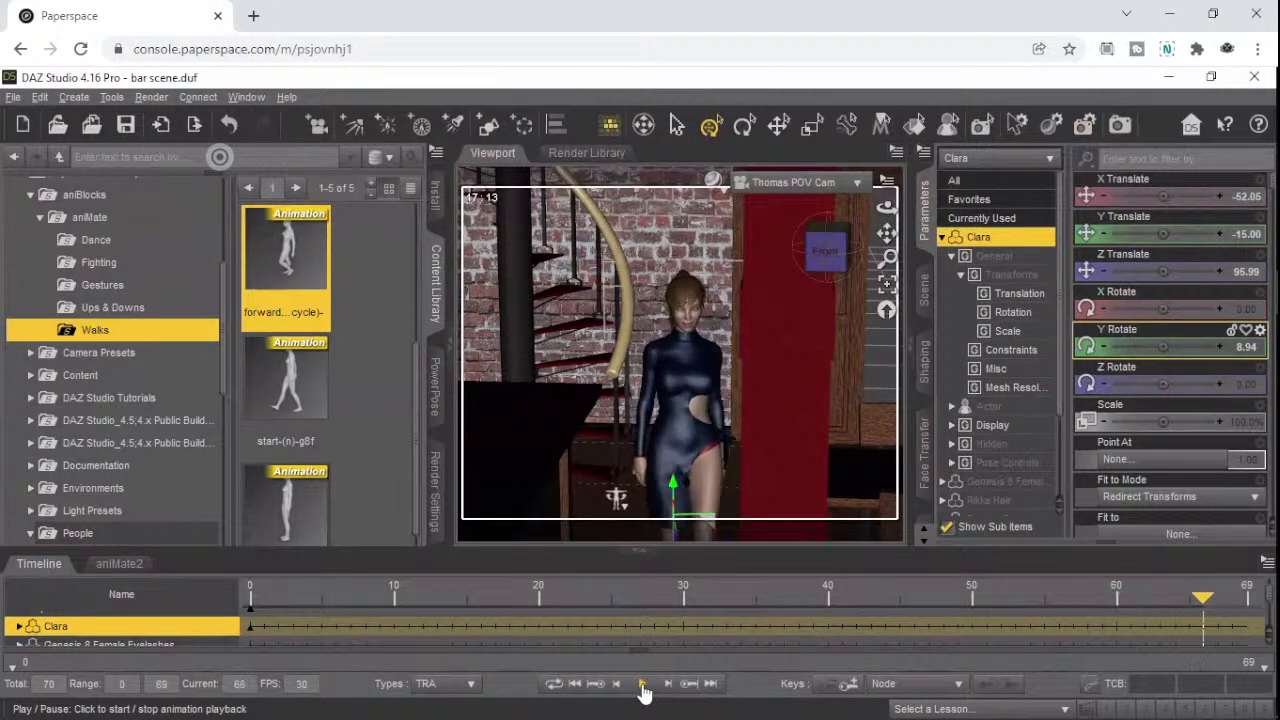
- Scrub back through the walk in the Timeline and settle on Clara's pose at frame 16
{"action": "left_click", "coordinate": [607, 600]}
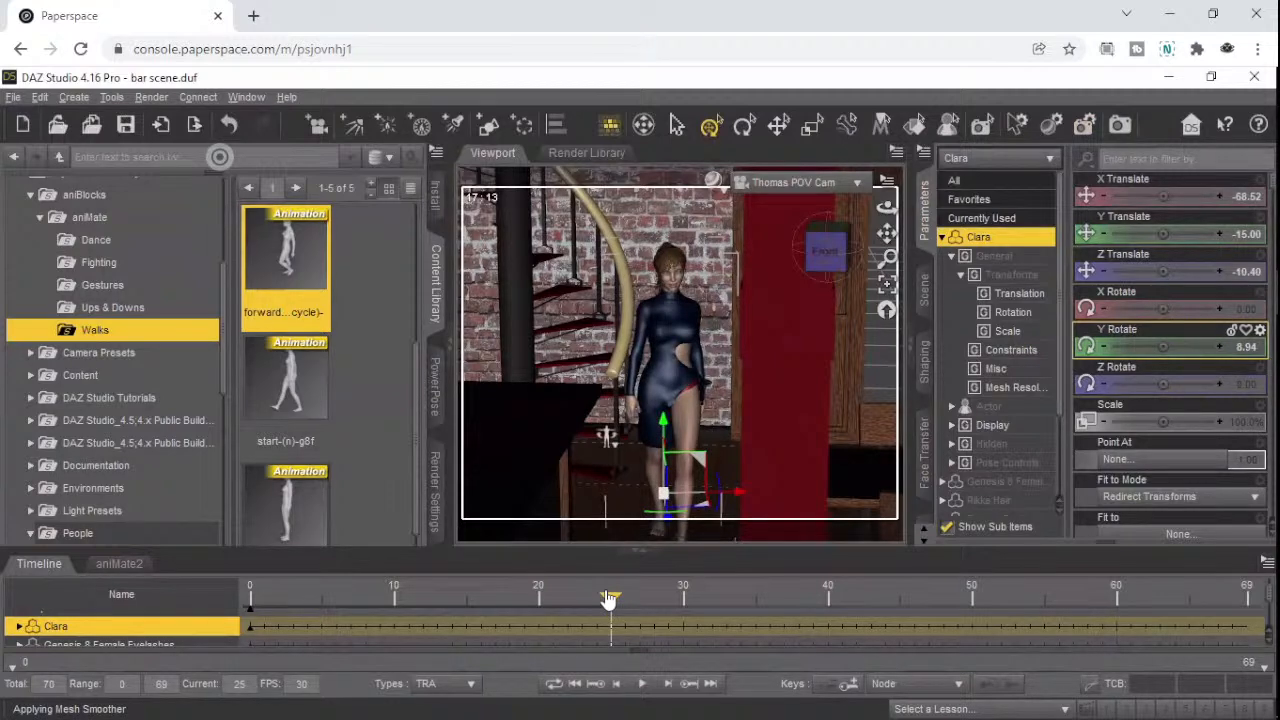
{"action": "left_click", "coordinate": [564, 594]}
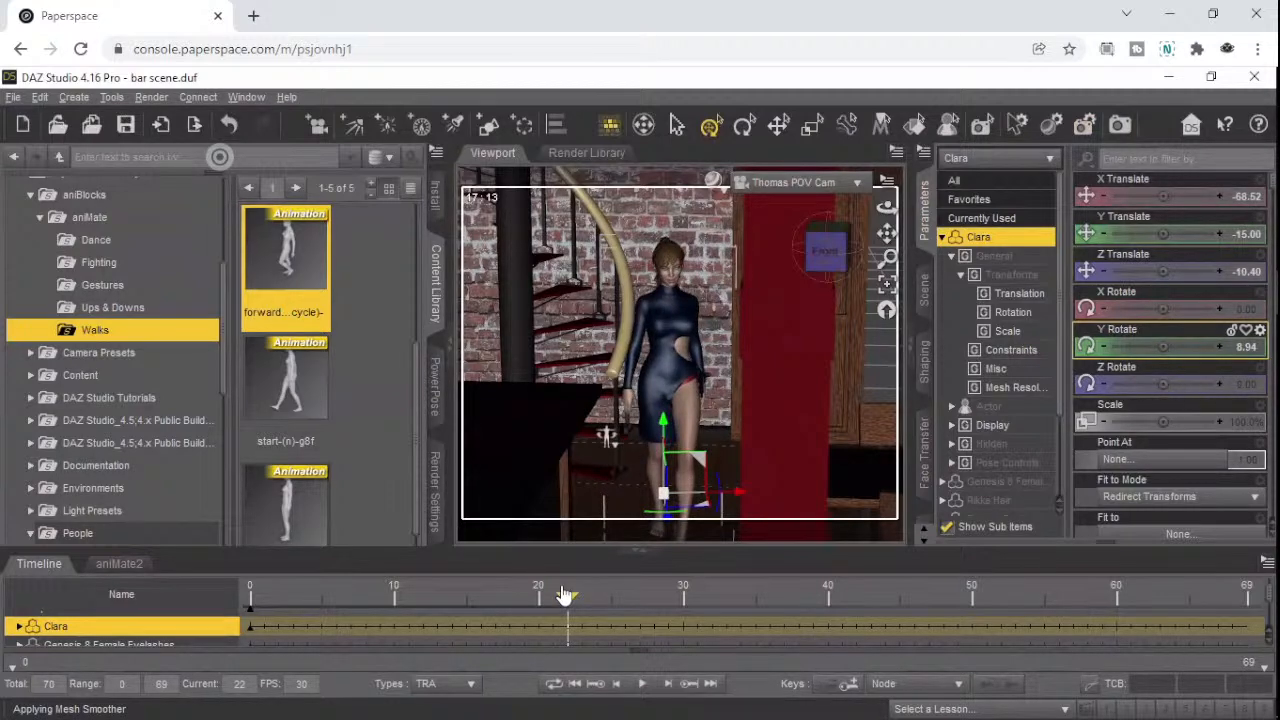
{"action": "left_click", "coordinate": [474, 597]}
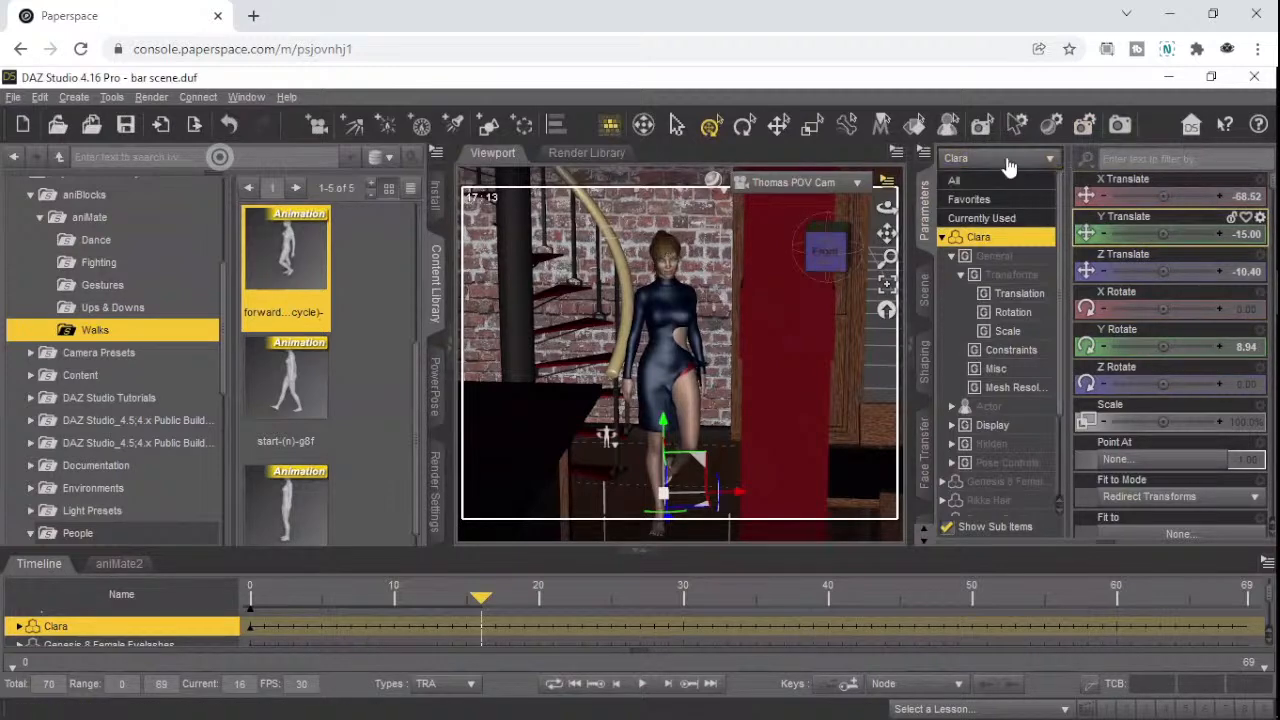
- Set the Thomas POV Cam's Frame Width to 20 mm
{"action": "left_click", "coordinate": [1012, 160]}
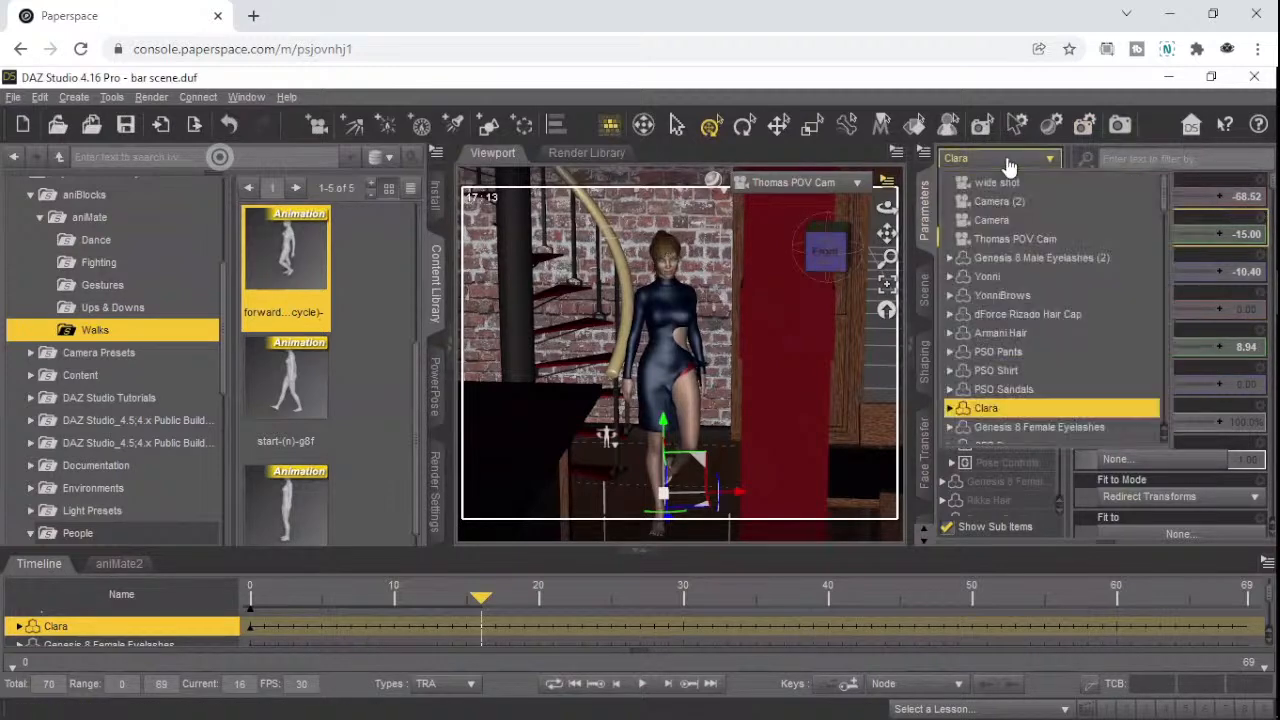
{"action": "left_click", "coordinate": [995, 244]}
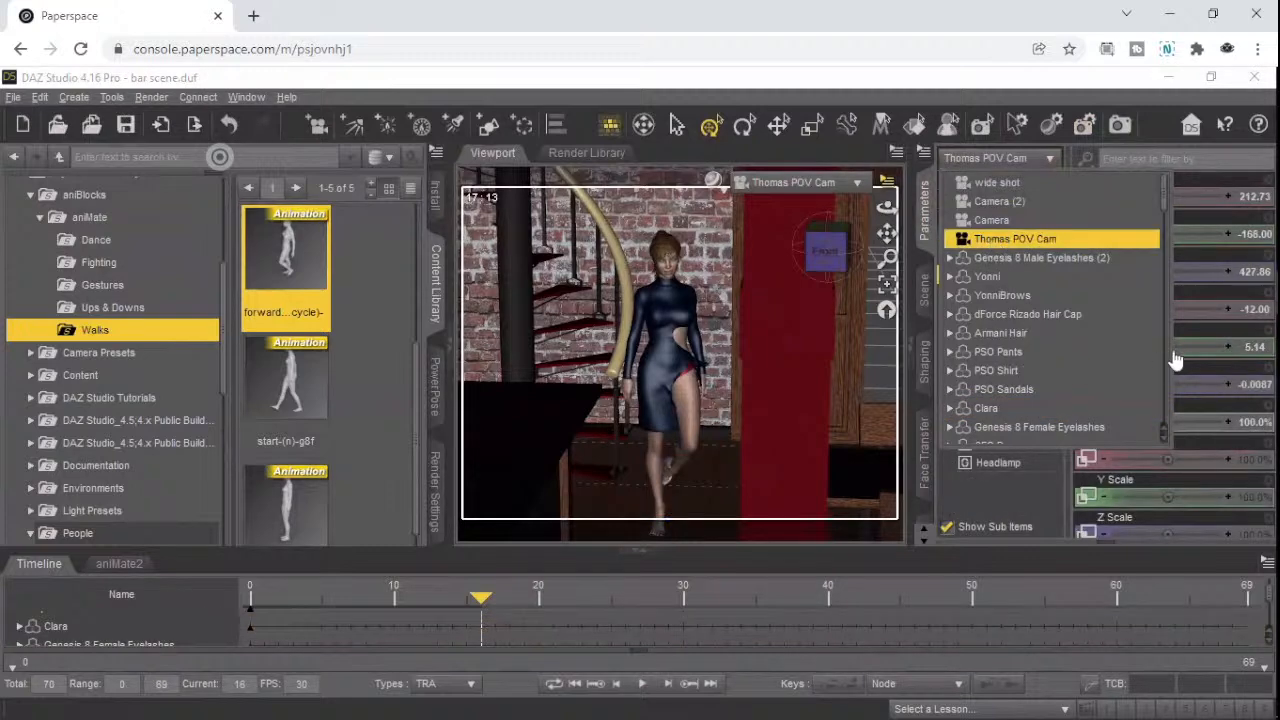
{"action": "left_click", "coordinate": [1171, 360]}
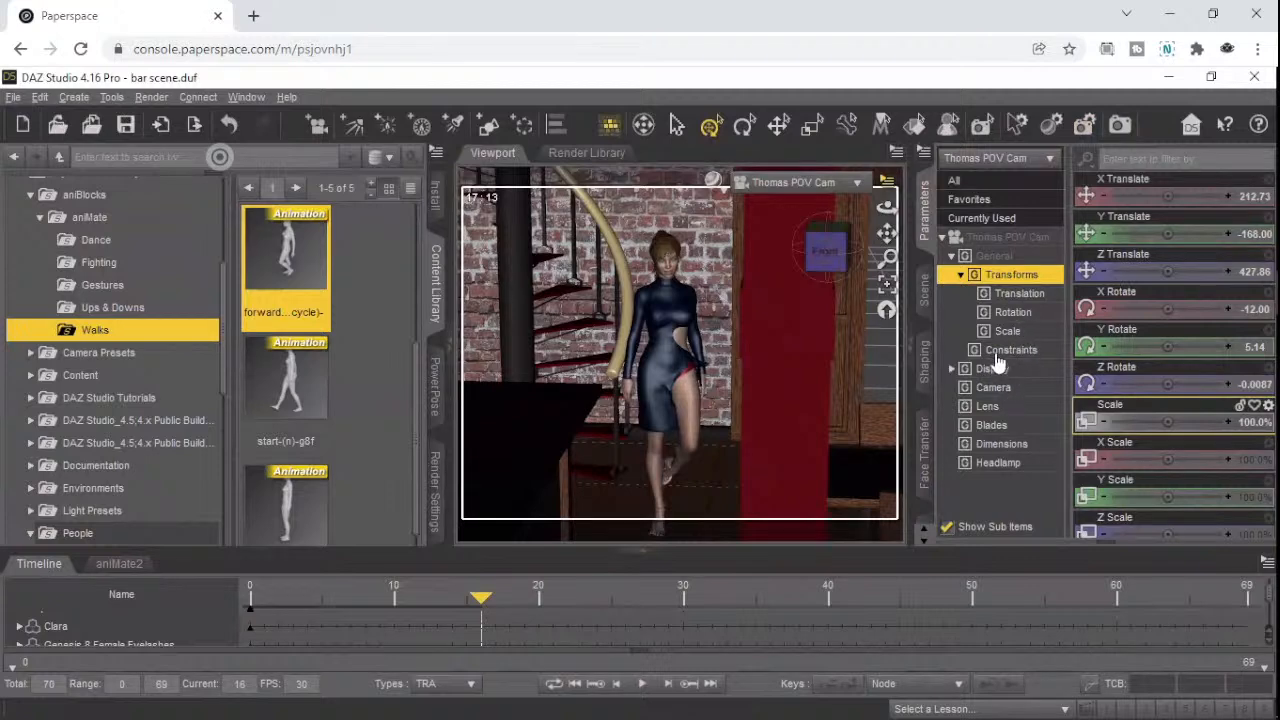
{"action": "left_click", "coordinate": [995, 388]}
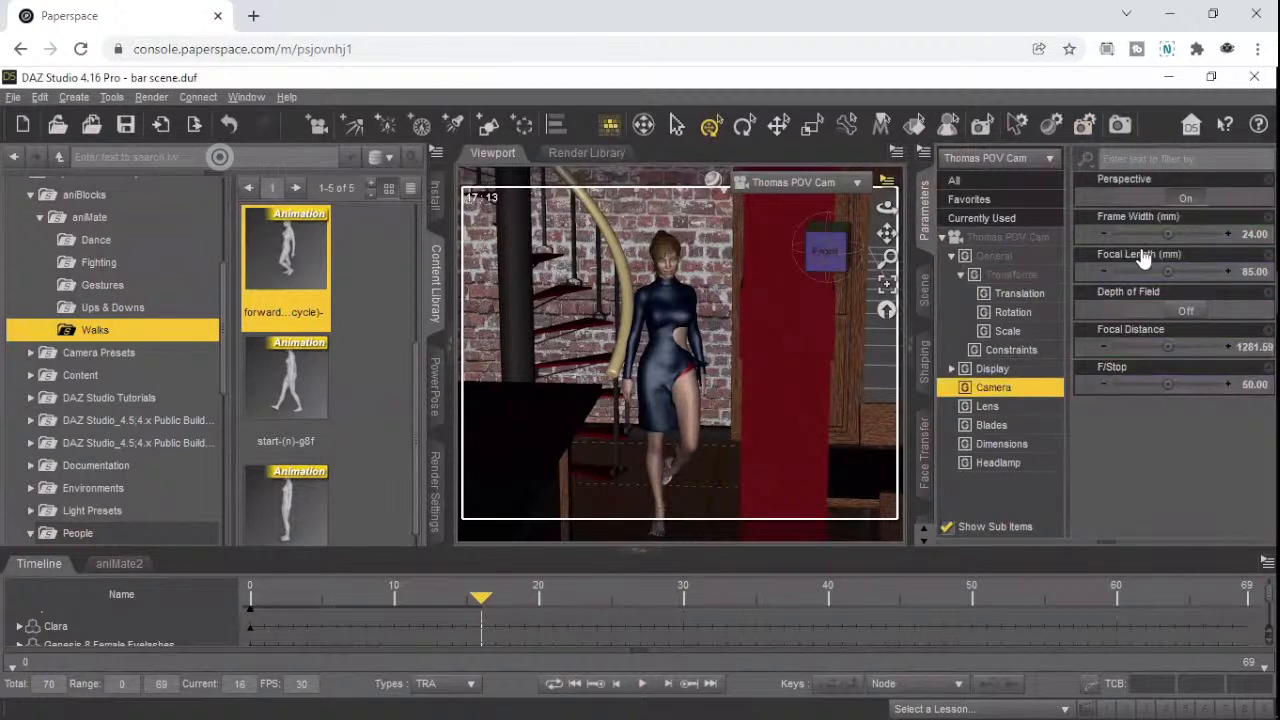
{"action": "left_click", "coordinate": [1243, 245]}
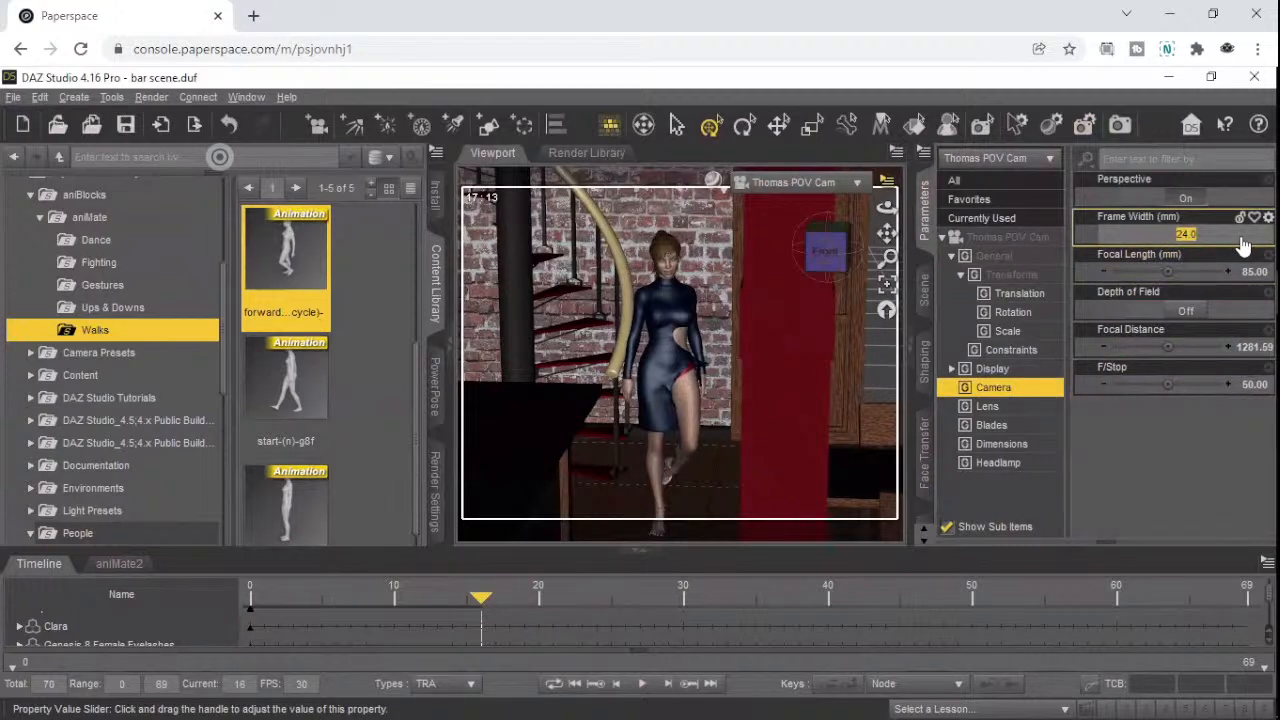
{"action": "type", "text": "20"}
{"action": "key", "text": "Return"}
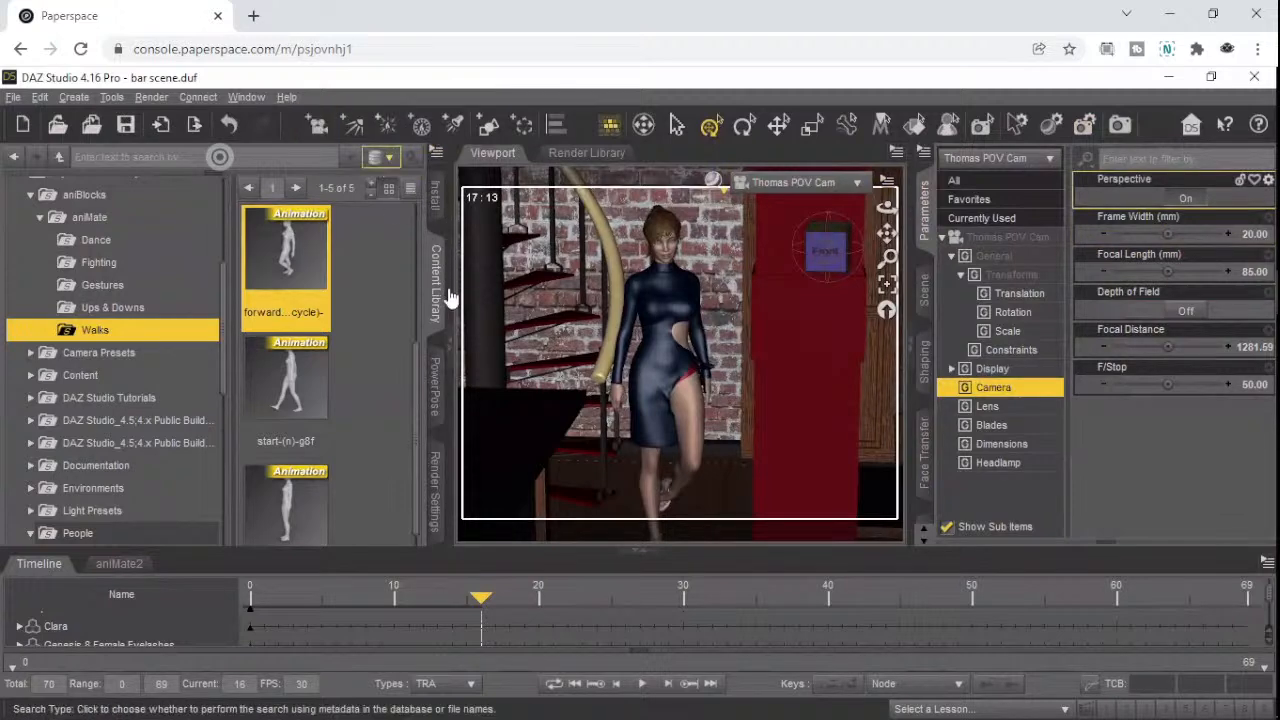
{"action": "left_click", "coordinate": [426, 470]}
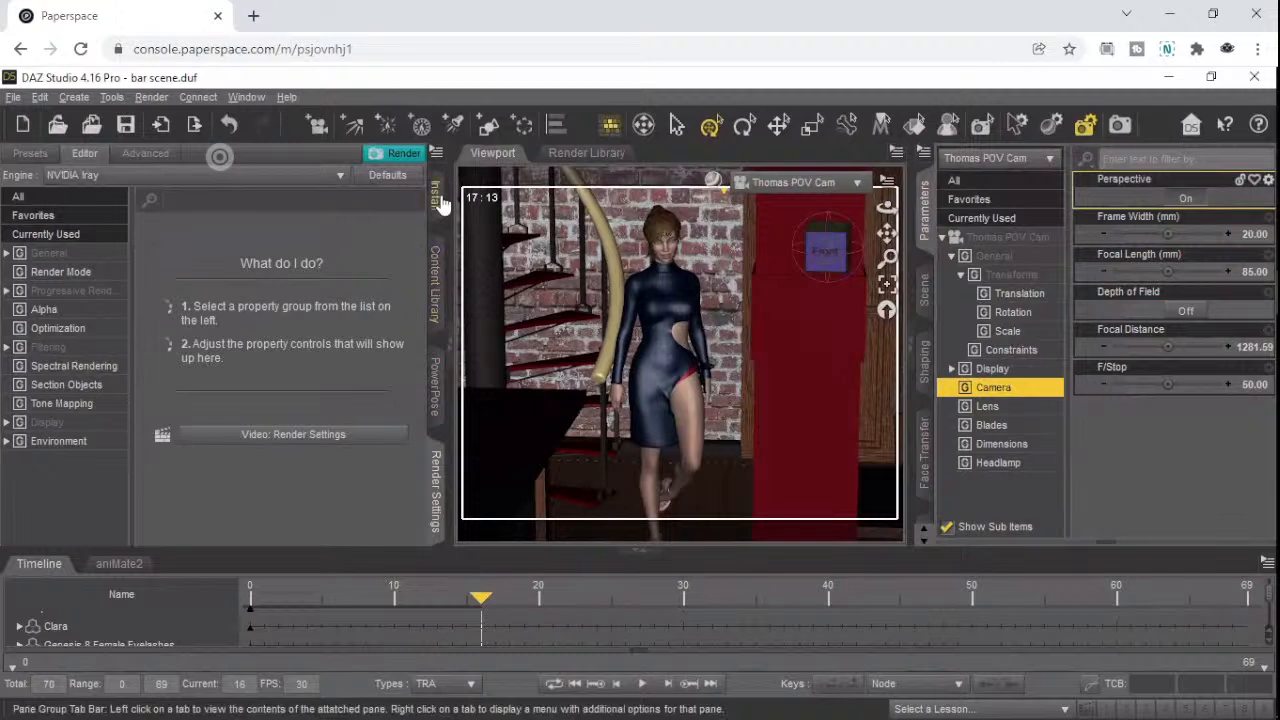
{"action": "left_click", "coordinate": [436, 272]}
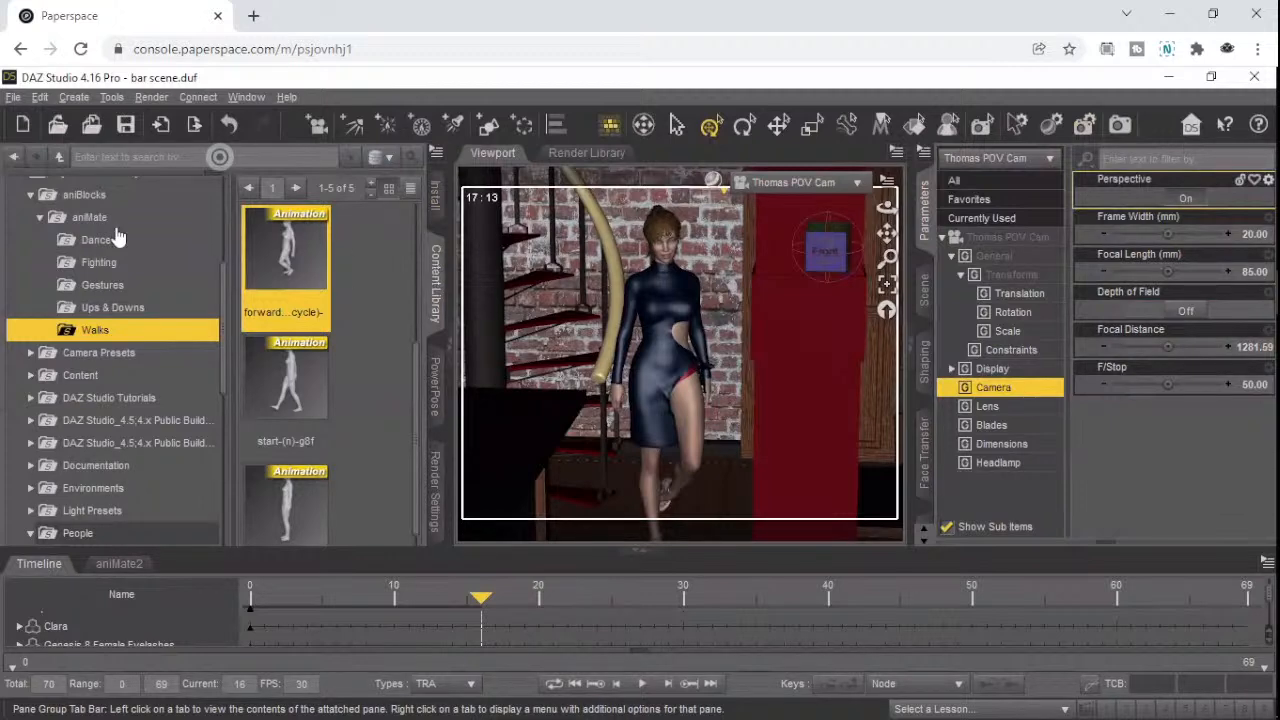
- Reposition SpotLight (2) slightly while looking through it, and return the viewport to Thomas POV Cam
{"action": "left_click", "coordinate": [814, 183]}
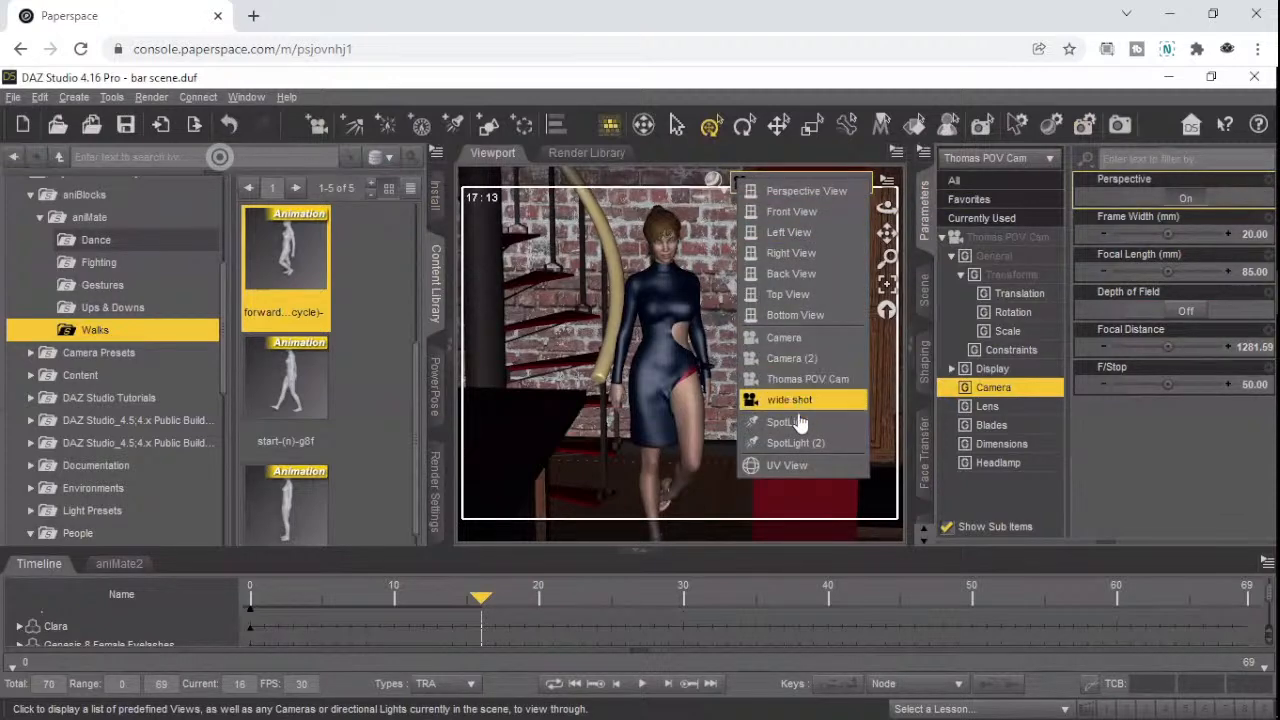
{"action": "left_click", "coordinate": [799, 445]}
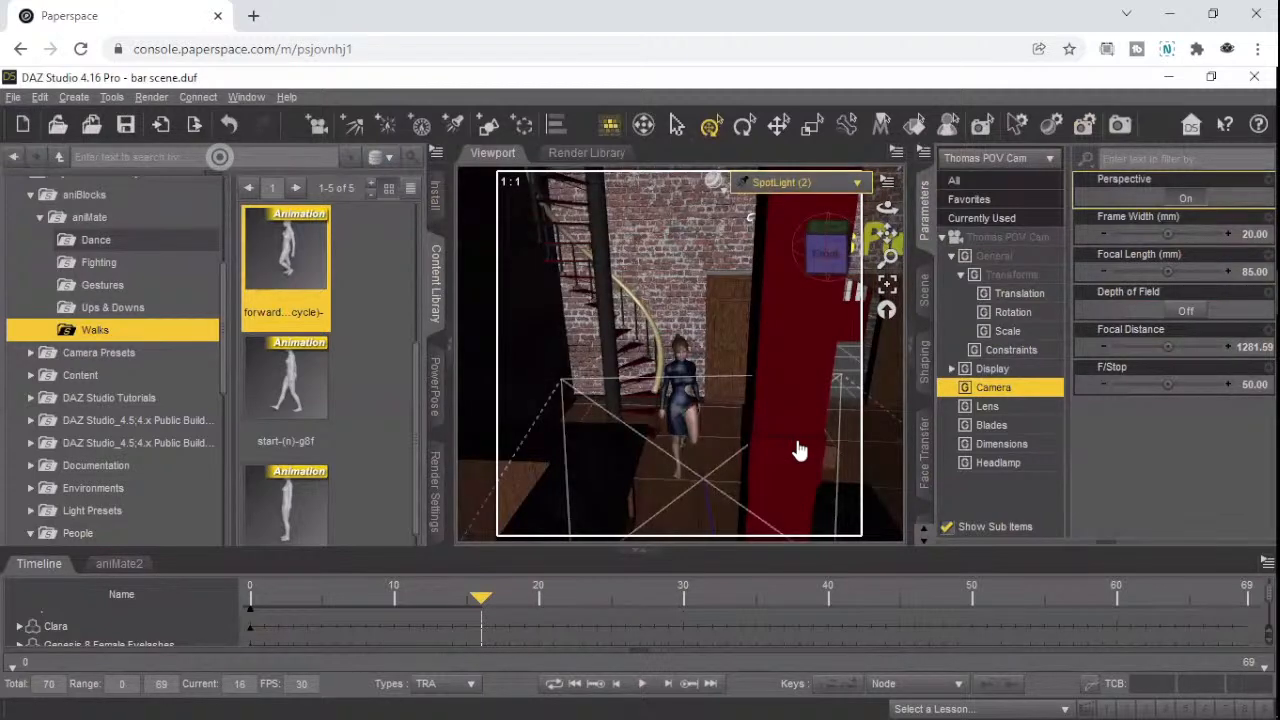
{"action": "scroll", "coordinate": [792, 445], "scroll_direction": "down", "scroll_amount": 3}
{"action": "scroll", "coordinate": [792, 445], "scroll_direction": "up", "scroll_amount": 2}
{"action": "scroll", "coordinate": [792, 445], "scroll_direction": "up", "scroll_amount": 2}
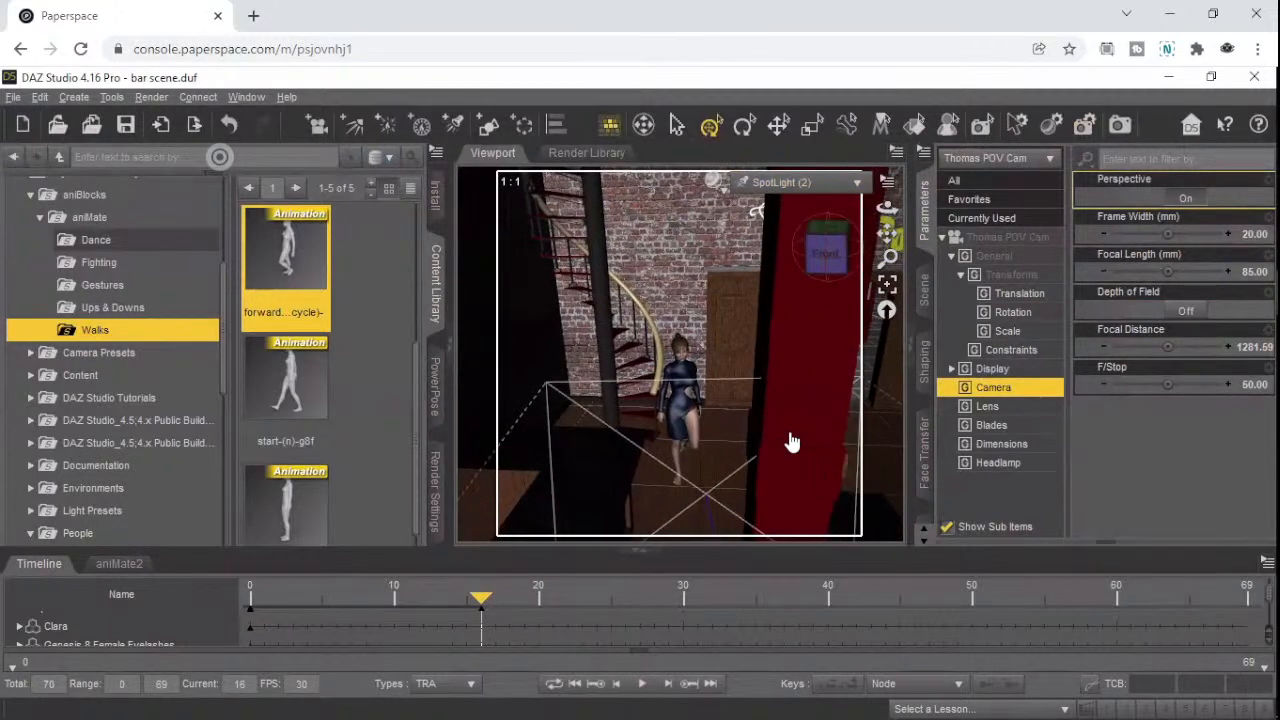
{"action": "left_click", "coordinate": [830, 187]}
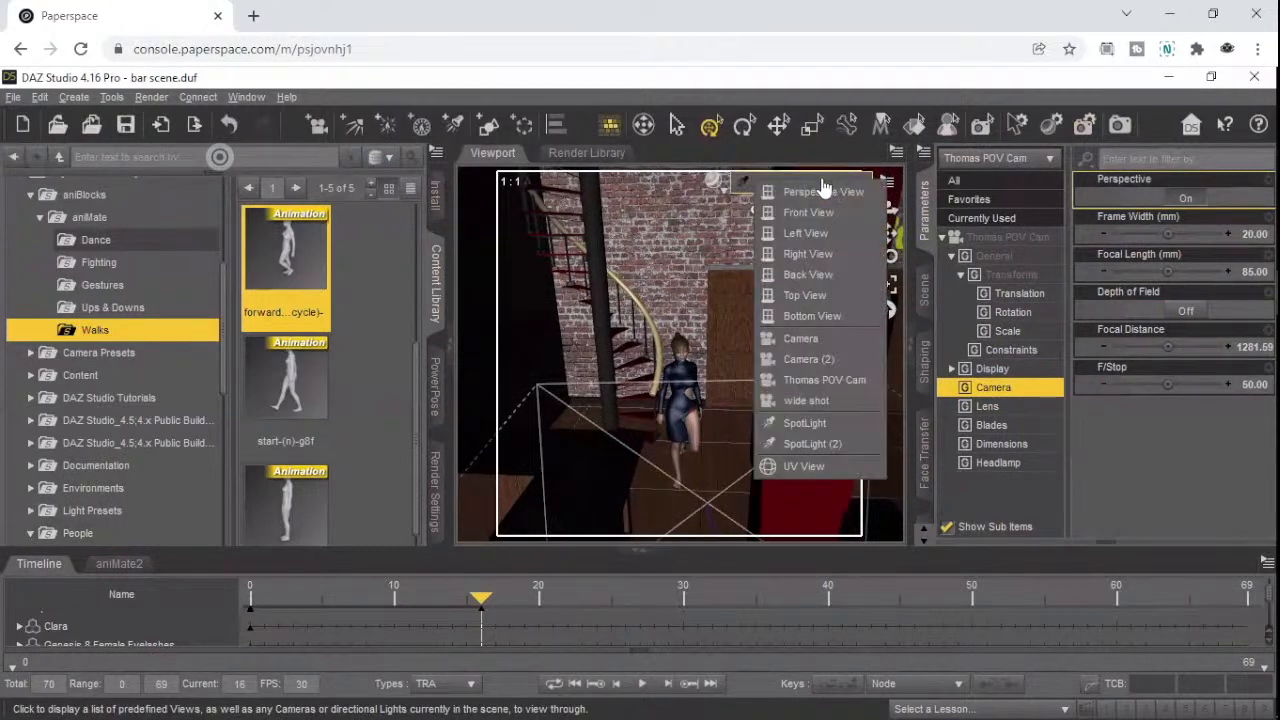
{"action": "left_click", "coordinate": [829, 386]}
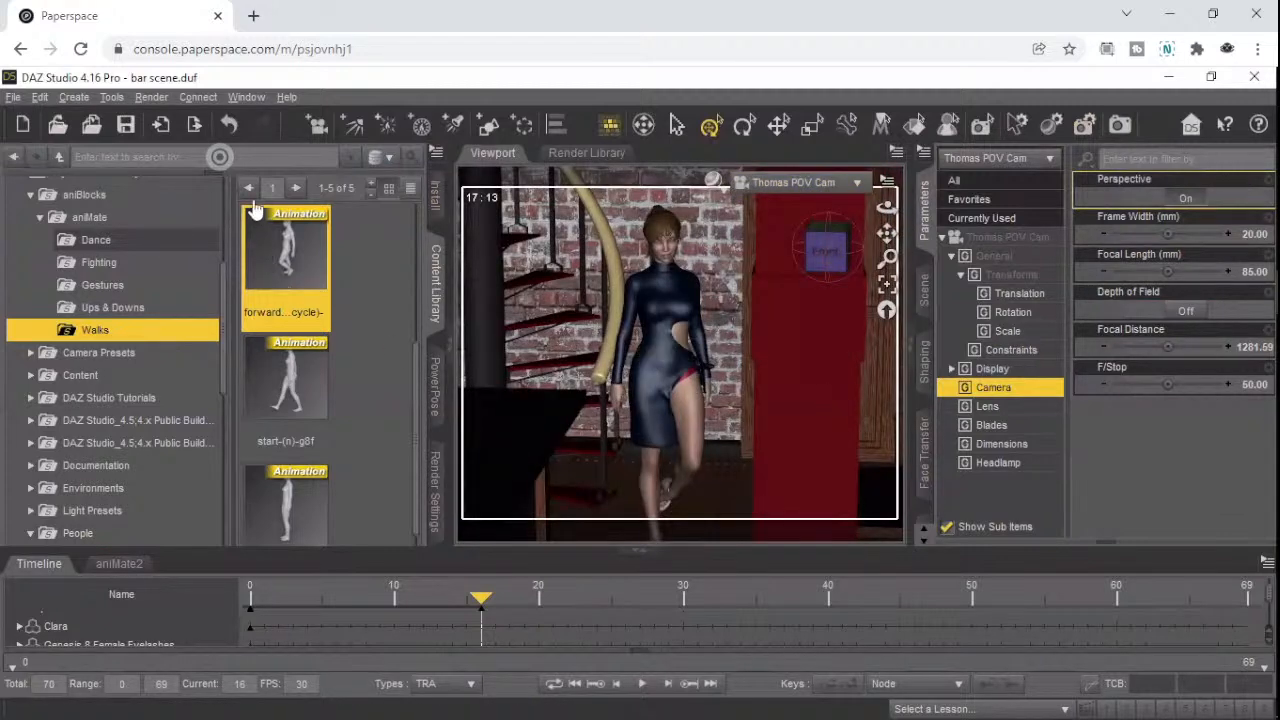
- Open the Render Settings for the Thomas POV Cam shot
{"action": "mouse_move", "coordinate": [288, 311]}
{"action": "left_click", "coordinate": [435, 470]}
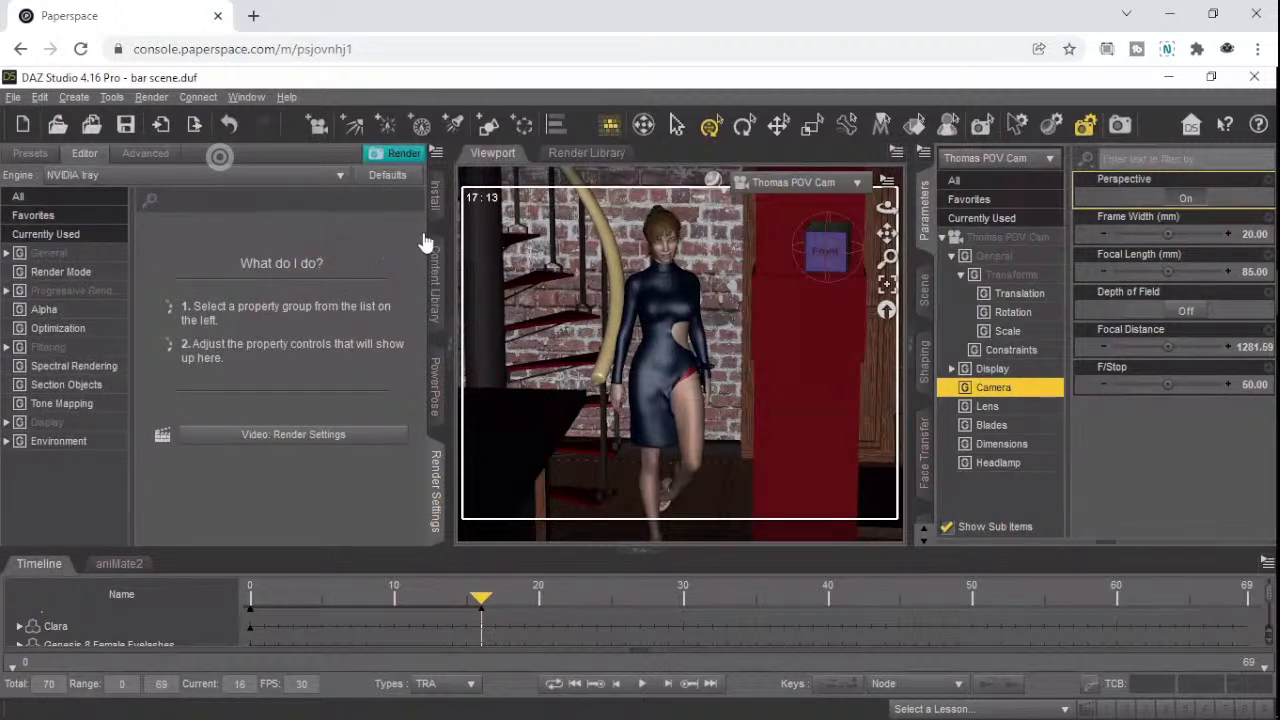
{"action": "left_click", "coordinate": [435, 272]}
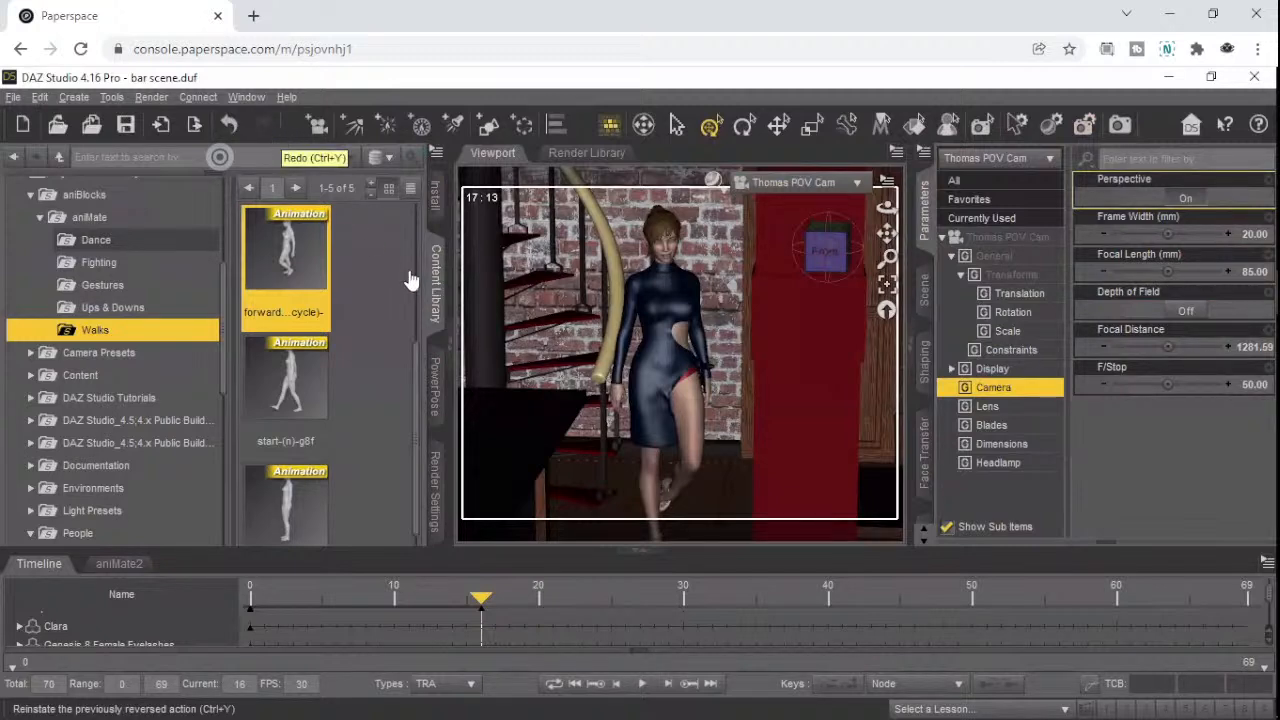
{"action": "left_click", "coordinate": [436, 470]}
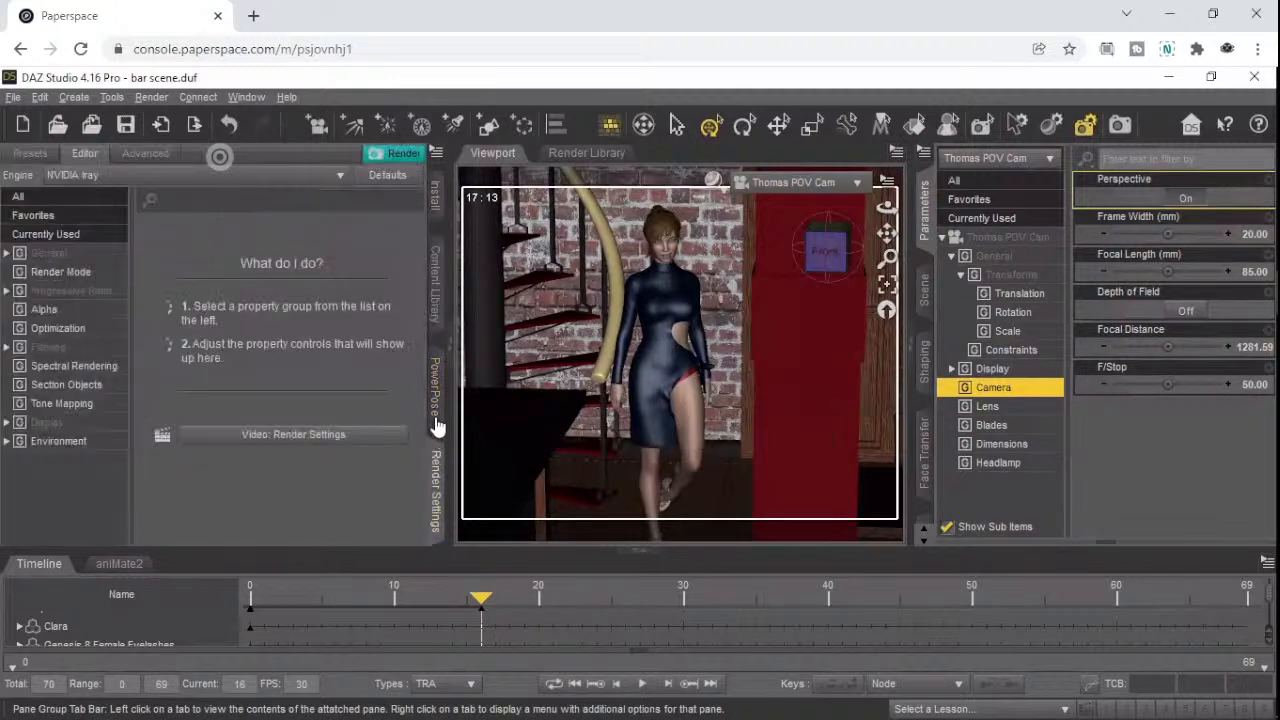
- Render frame 16 through Thomas POV Cam with NVIDIA Iray and bring the render window to the front to watch its progress
{"action": "left_click", "coordinate": [390, 156]}
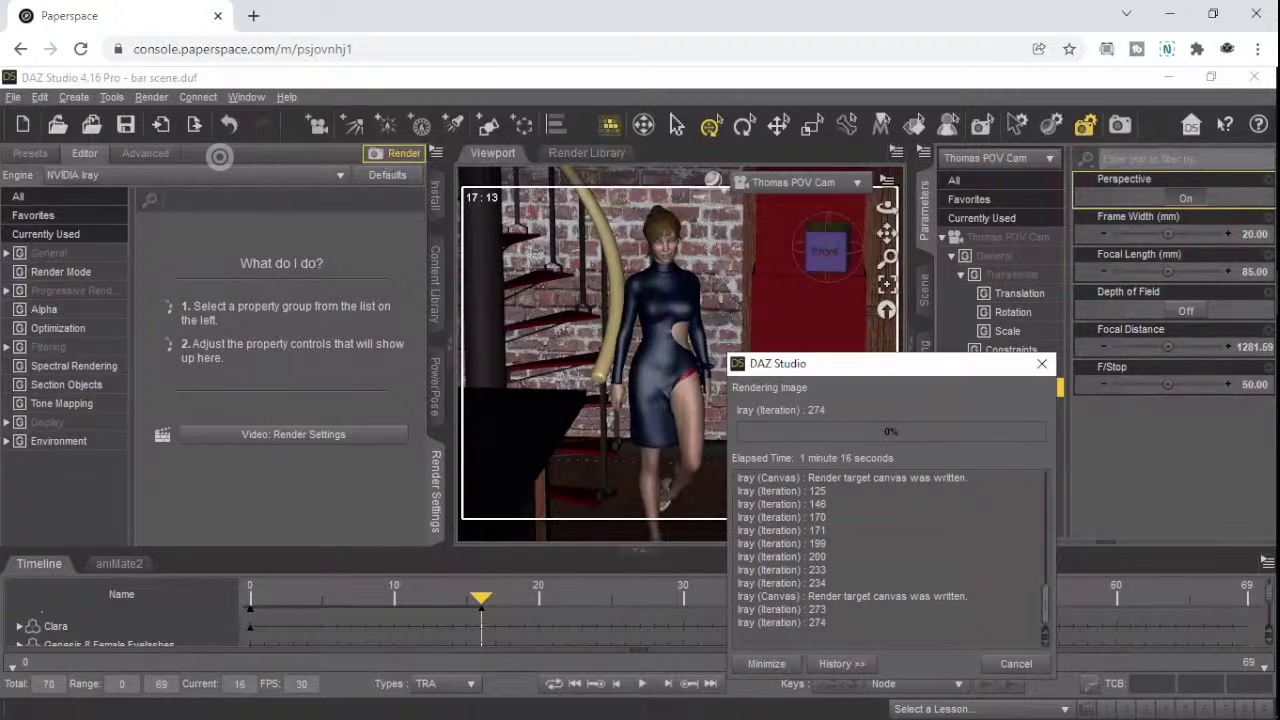
{"action": "mouse_move", "coordinate": [1237, 305]}
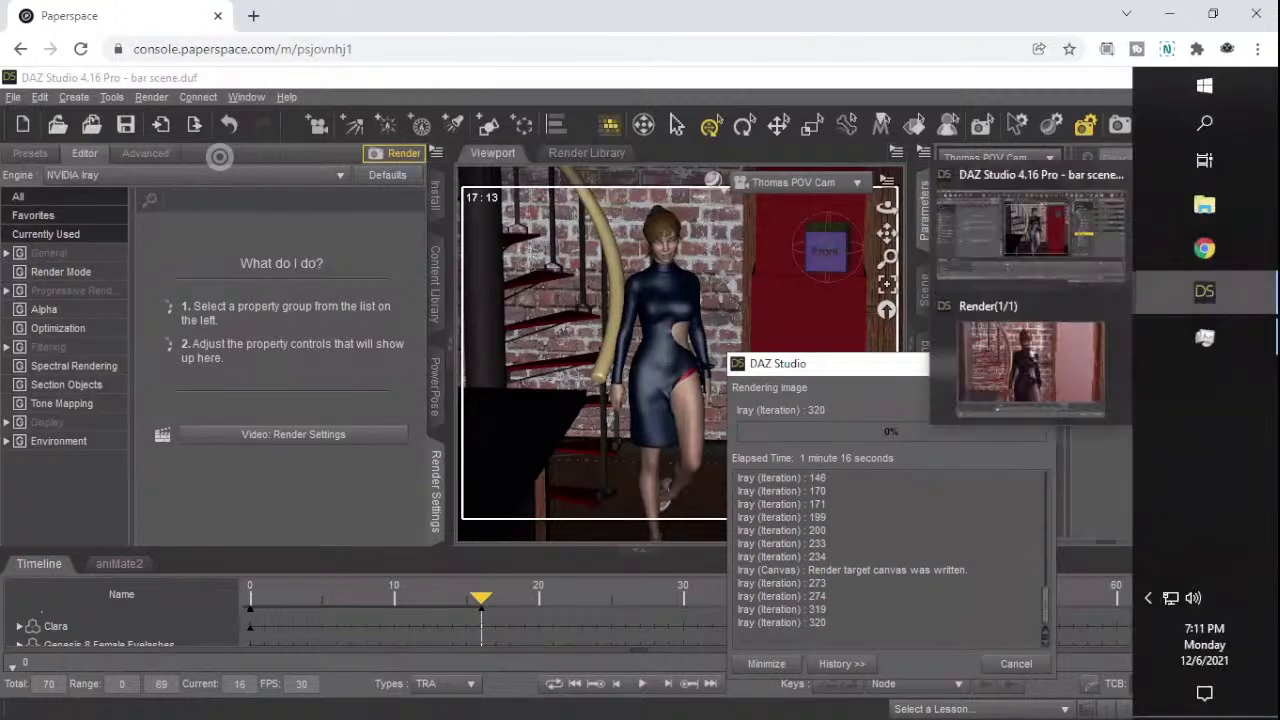
{"action": "left_click", "coordinate": [1070, 352]}
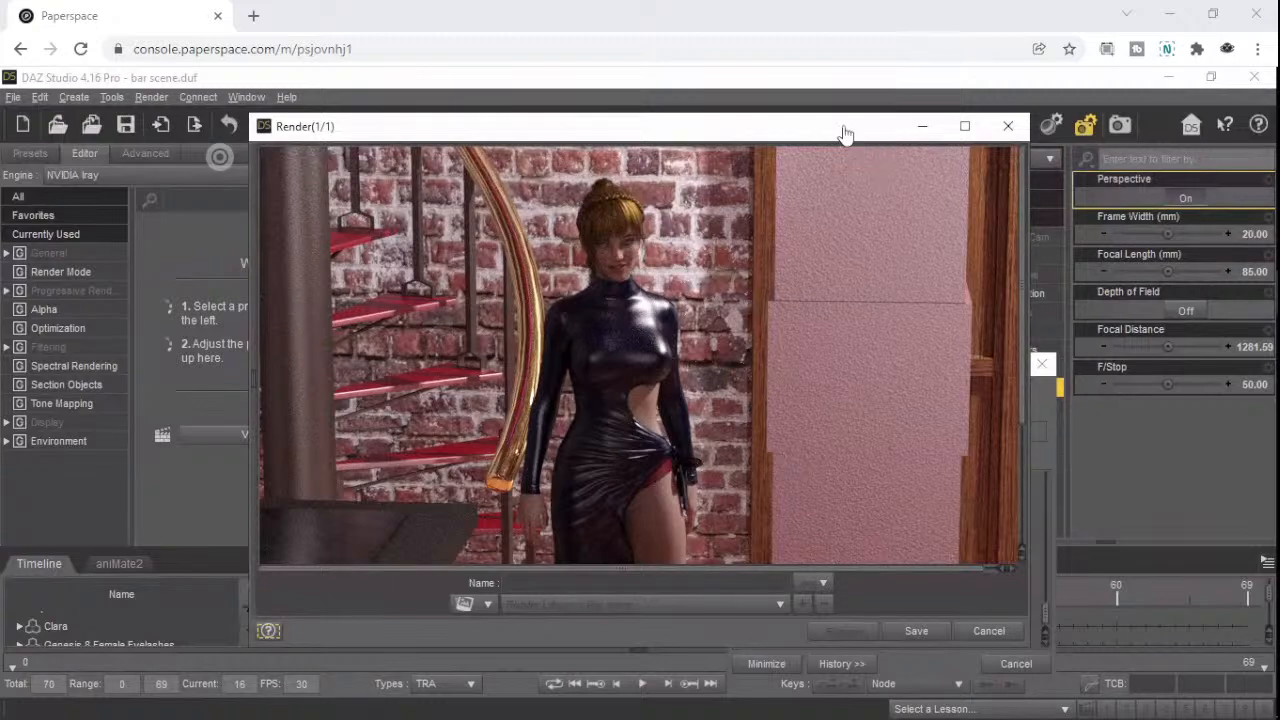
{"action": "left_click_drag", "start_coordinate": [846, 129], "coordinate": [658, 369]}
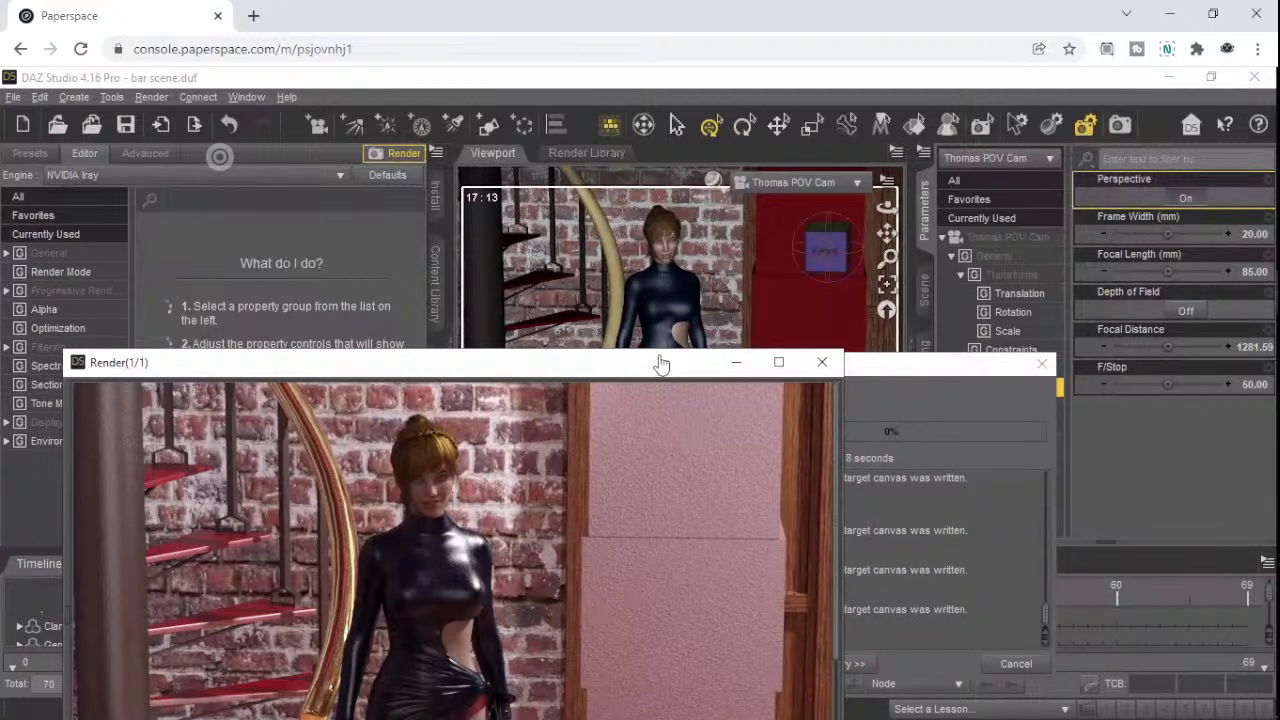
{"action": "left_click_drag", "start_coordinate": [654, 369], "coordinate": [569, 358]}
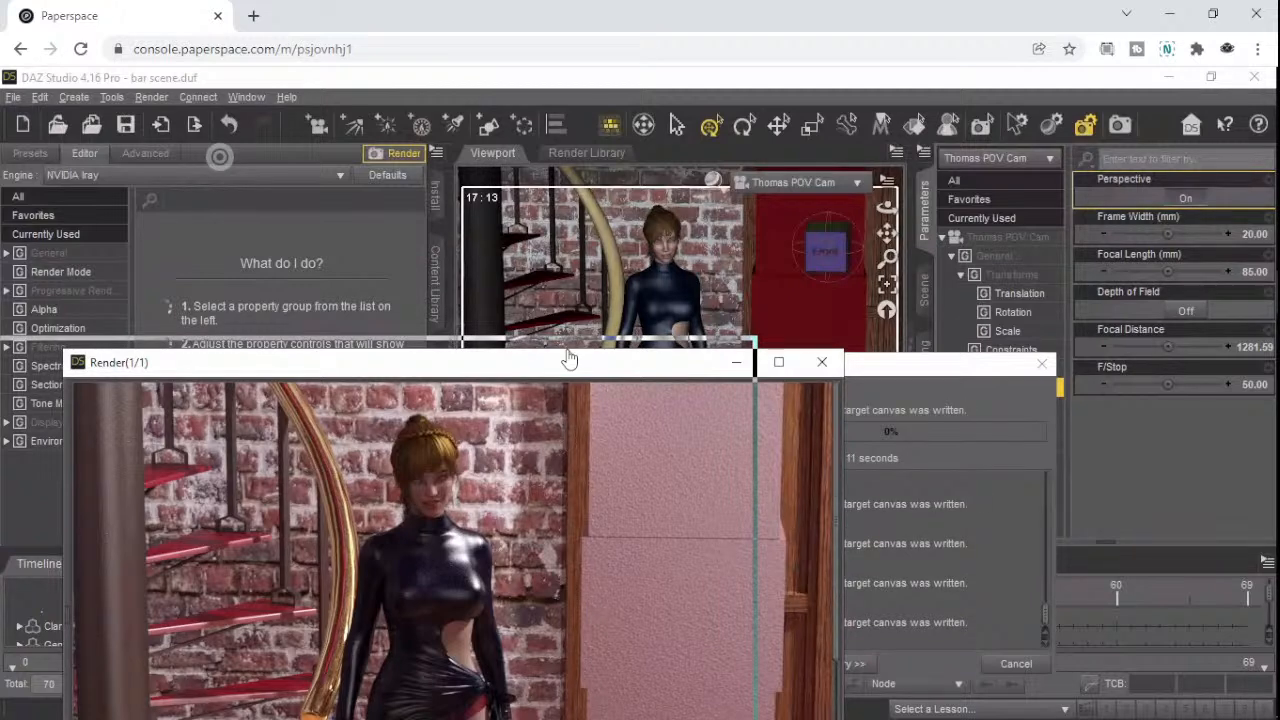
{"action": "left_click_drag", "start_coordinate": [569, 358], "coordinate": [875, 232]}
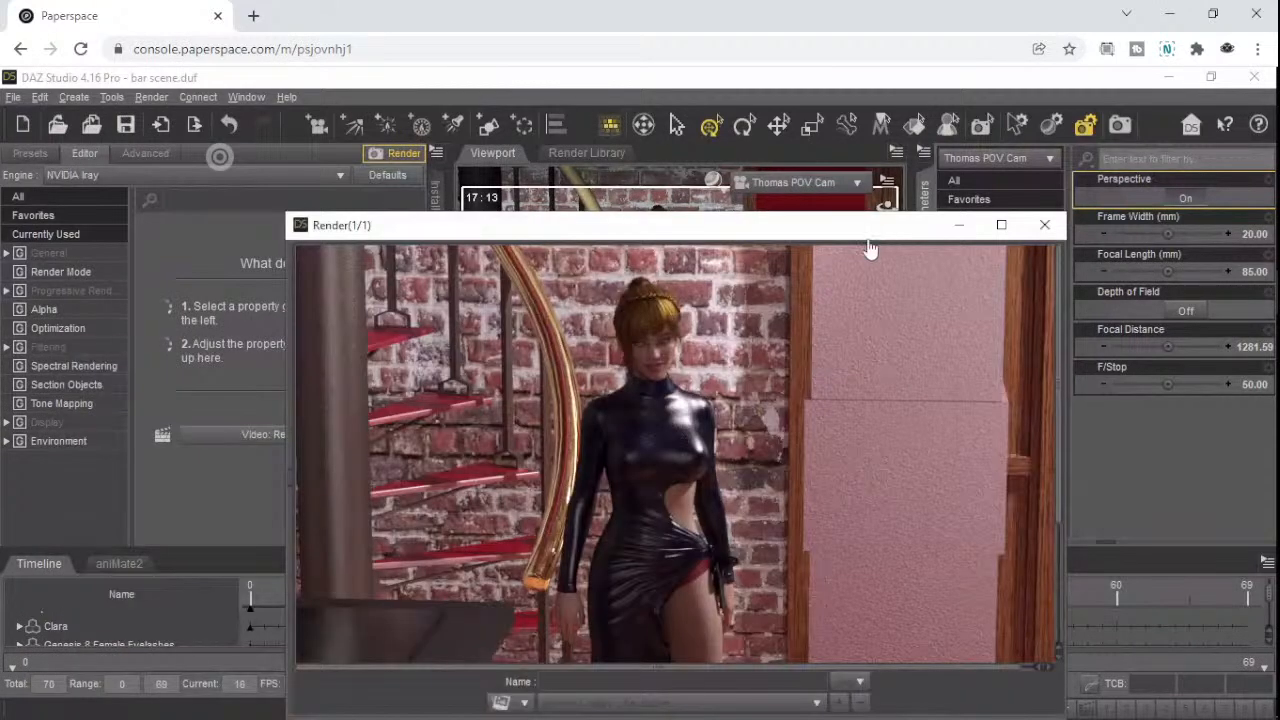
{"action": "left_click_drag", "start_coordinate": [743, 234], "coordinate": [563, 234]}
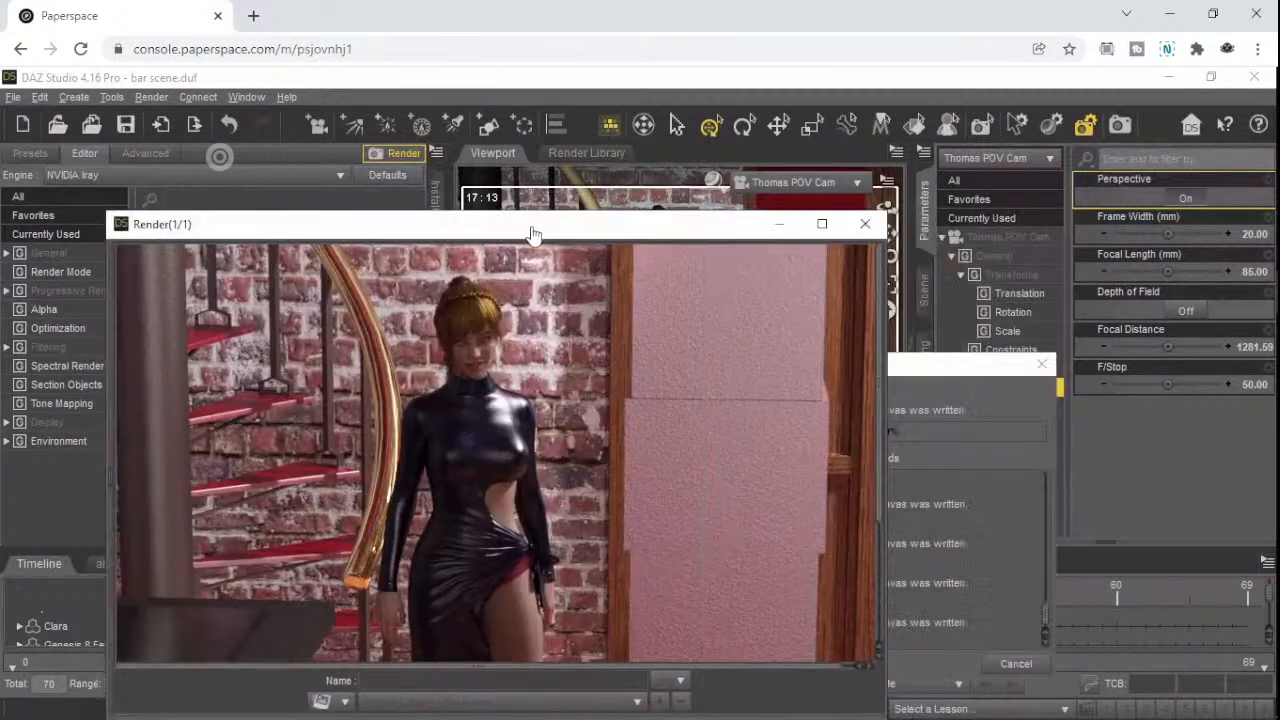
{"action": "left_click", "coordinate": [958, 380]}
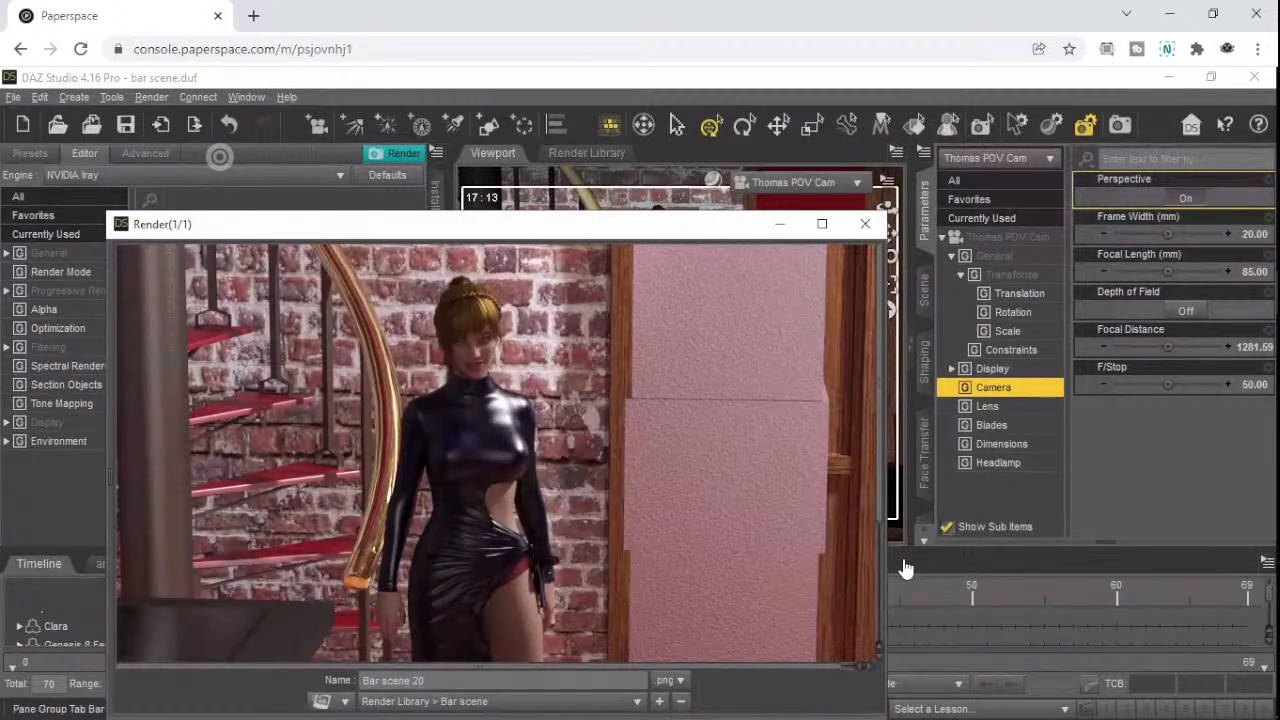
- Name the finished render Bar scene 21 and save it as a PNG in the Bar scene render library folder
{"action": "left_click", "coordinate": [546, 683]}
{"action": "key", "text": "BackSpace"}
{"action": "type", "text": "1"}
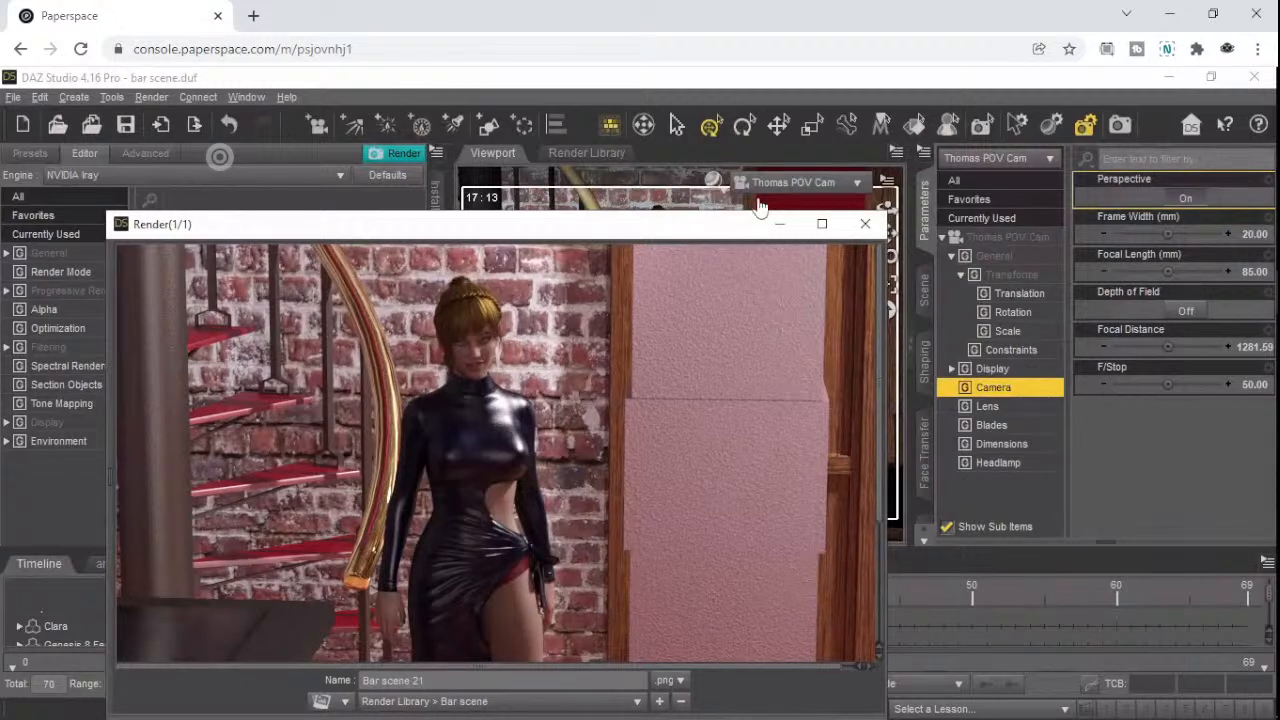
{"action": "left_click_drag", "start_coordinate": [655, 235], "coordinate": [628, 179]}
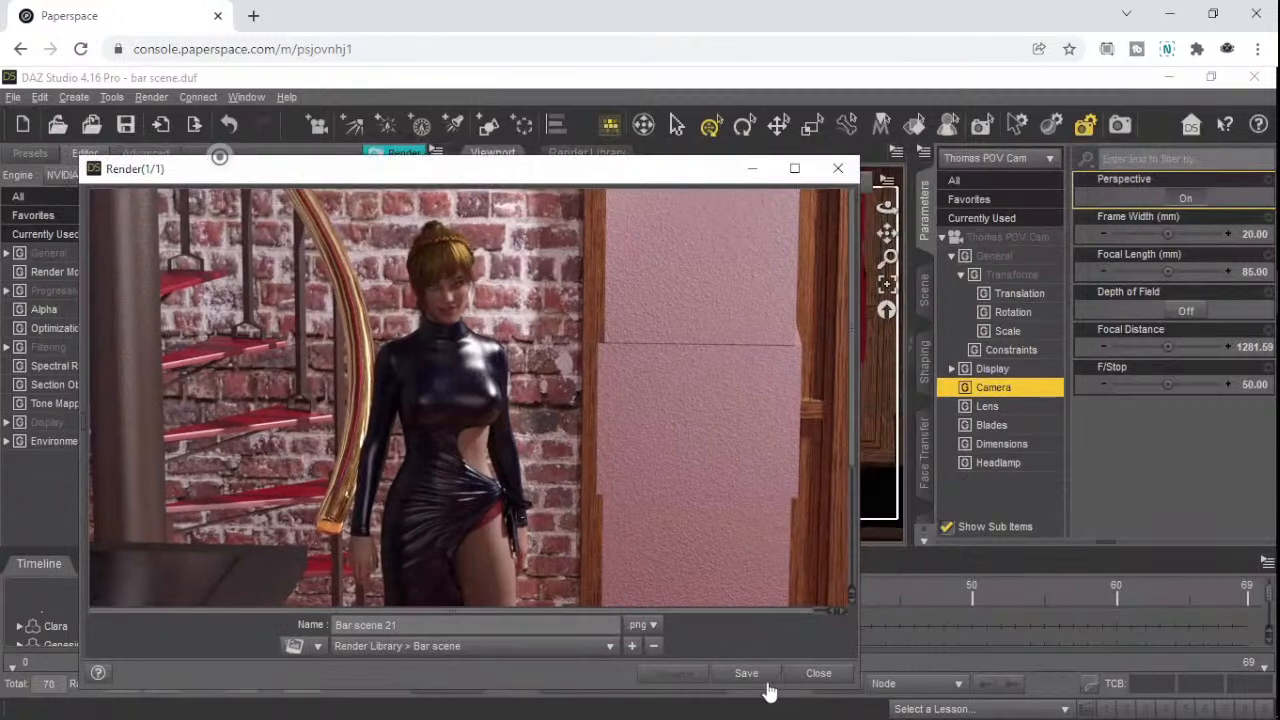
{"action": "left_click", "coordinate": [744, 676]}
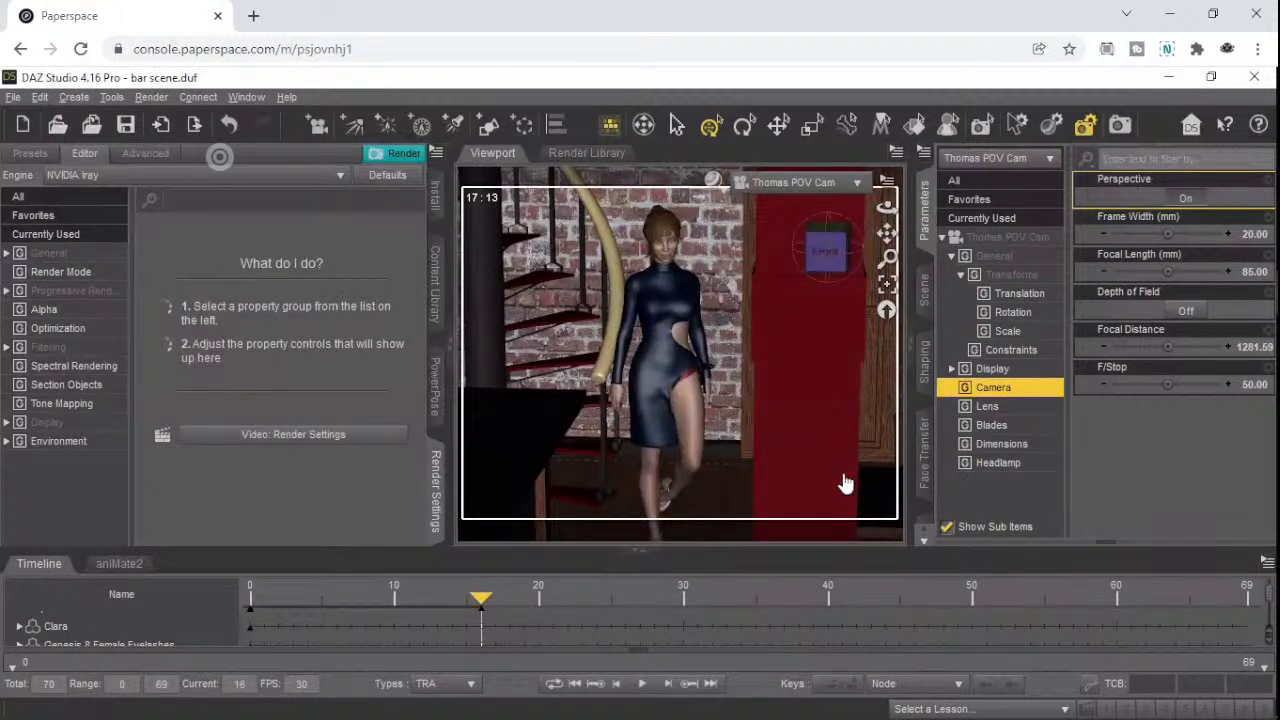
- Move the playhead to frame 28 and set the animation's total length to 100 frames
{"action": "left_click", "coordinate": [651, 597]}
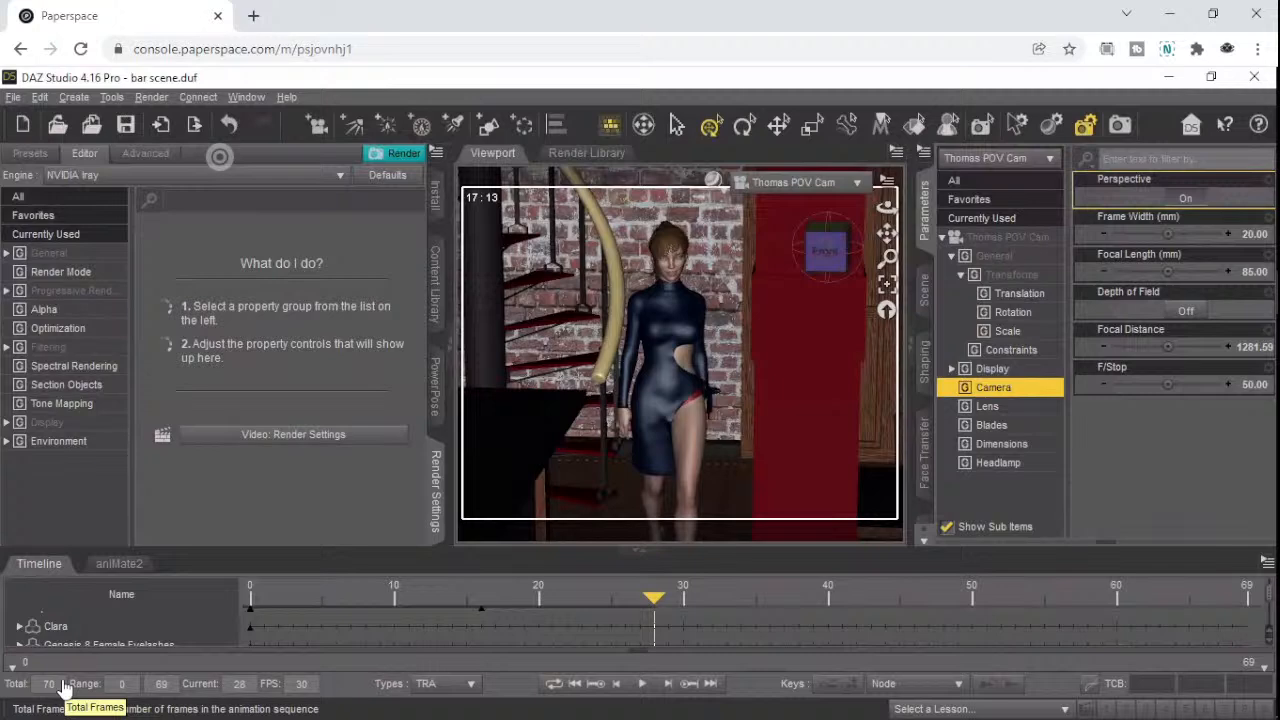
{"action": "type", "text": "1"}
{"action": "key", "text": "Return"}
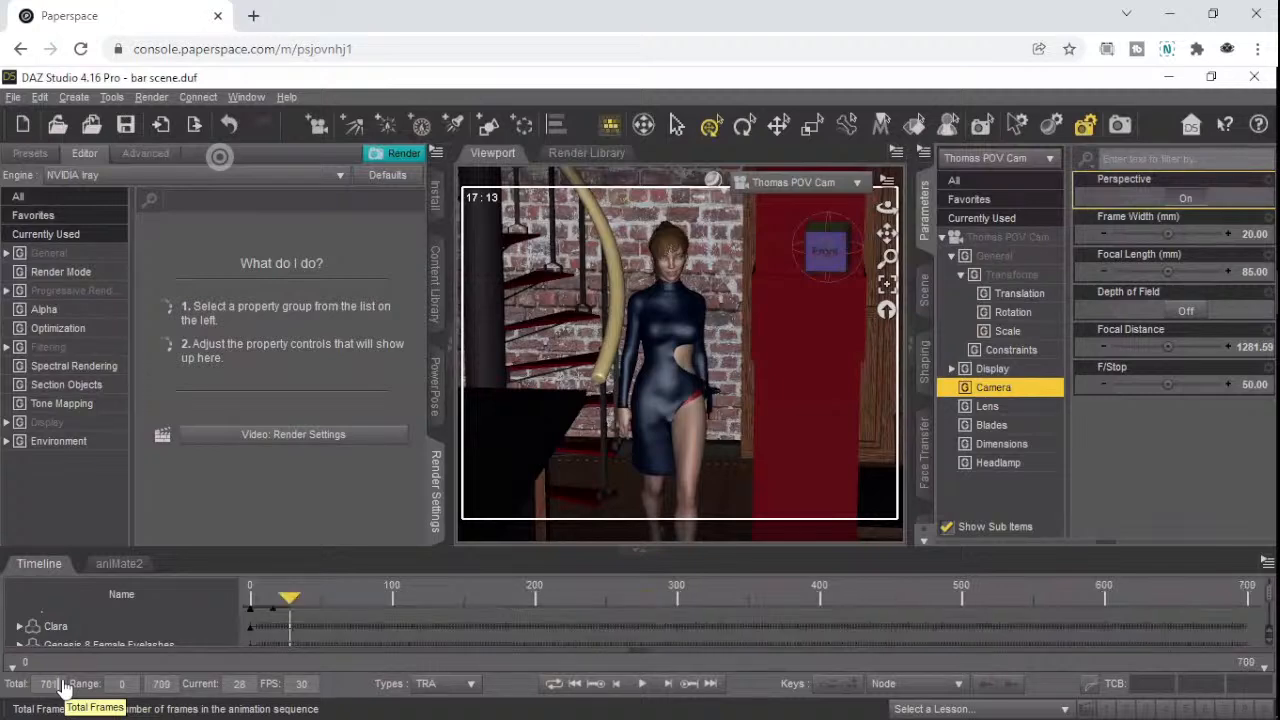
{"action": "type", "text": "00"}
{"action": "key", "text": "Return"}
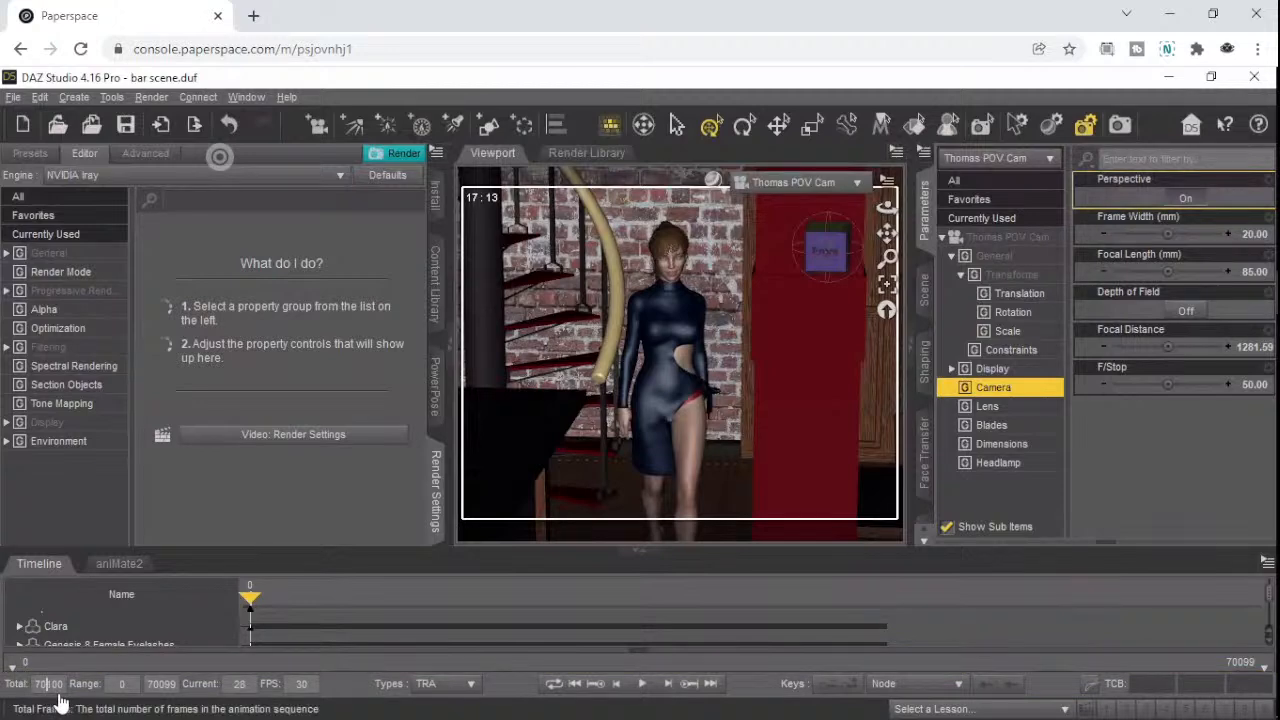
{"action": "key", "text": "BackSpace"}
{"action": "key", "text": "BackSpace"}
{"action": "key", "text": "Return"}
{"action": "double_click", "coordinate": [58, 692]}
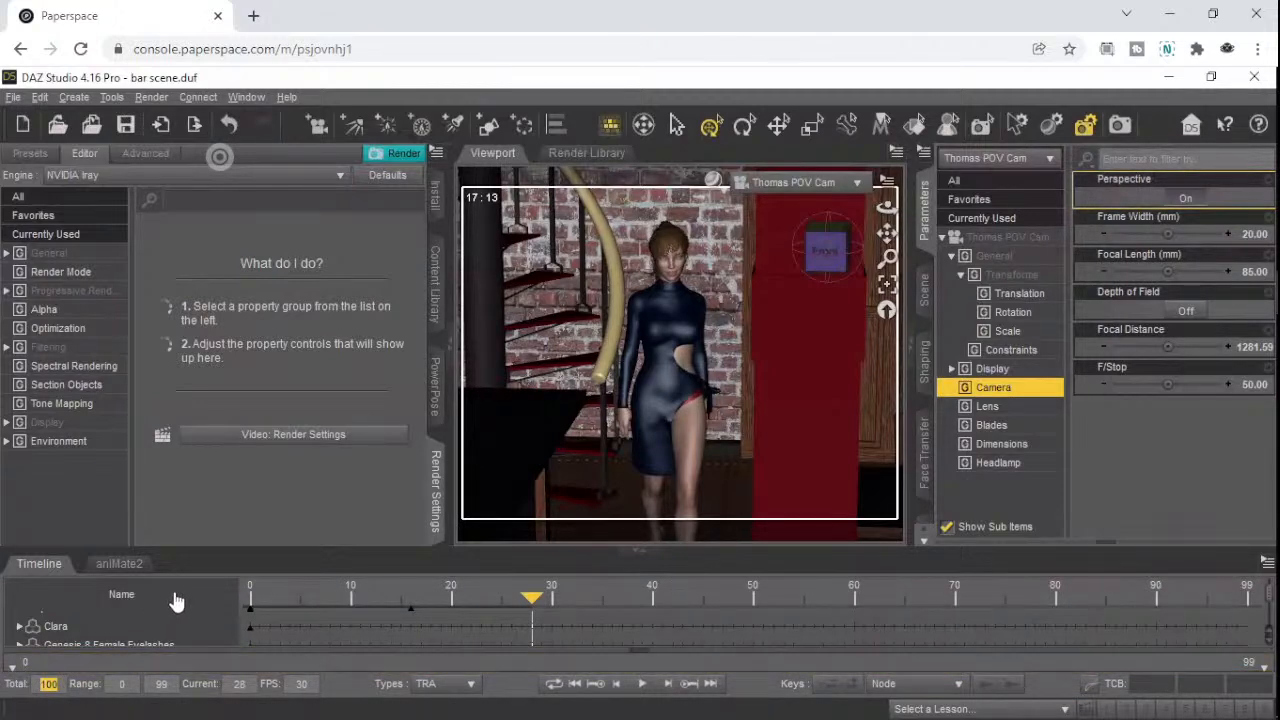
- Copy Clara's second forward walk block in aniMate2 and place the duplicate directly after it on her track
{"action": "left_click", "coordinate": [136, 565]}
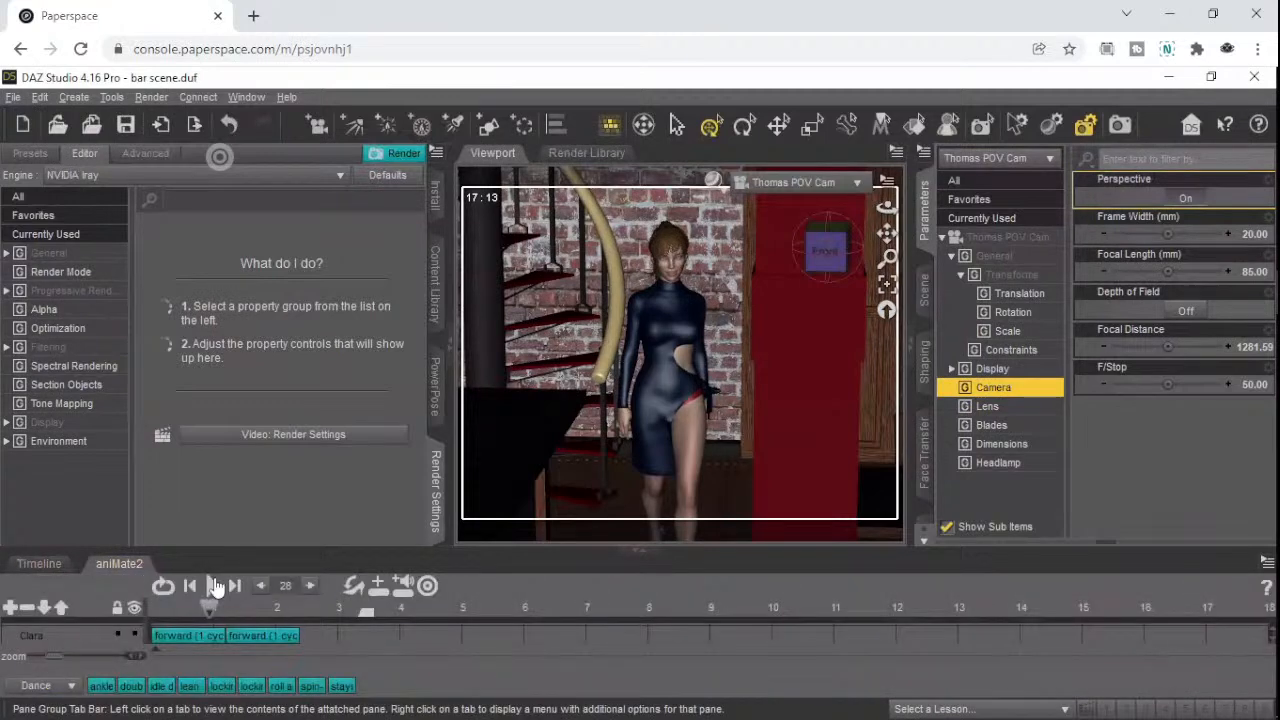
{"action": "right_click", "coordinate": [272, 643]}
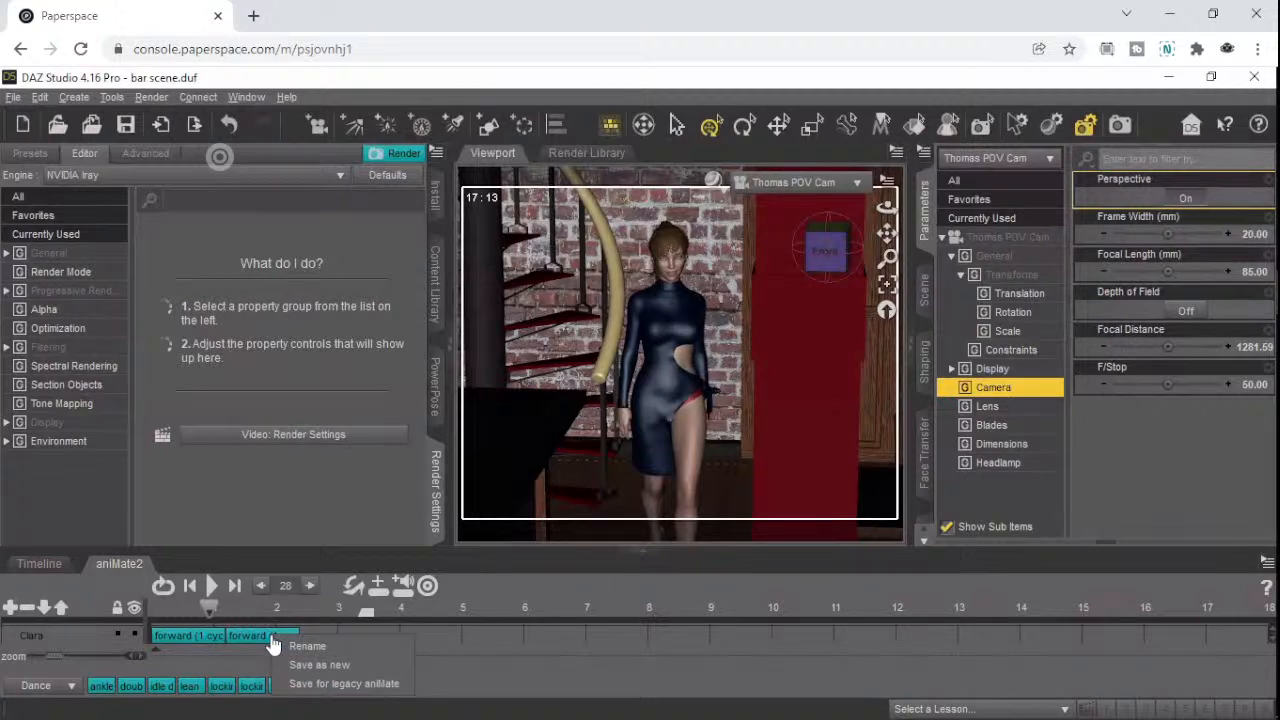
{"action": "left_click", "coordinate": [268, 643]}
{"action": "right_click", "coordinate": [266, 643]}
{"action": "left_click", "coordinate": [266, 638]}
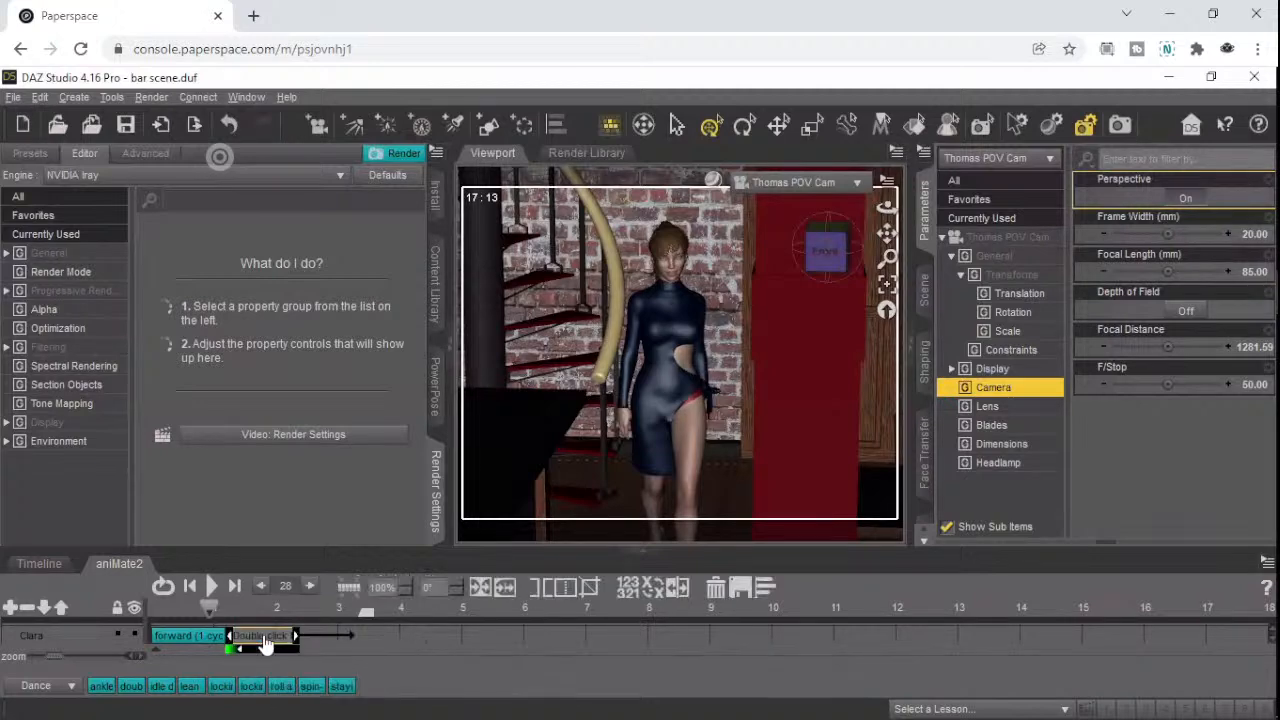
{"action": "right_click", "coordinate": [266, 640]}
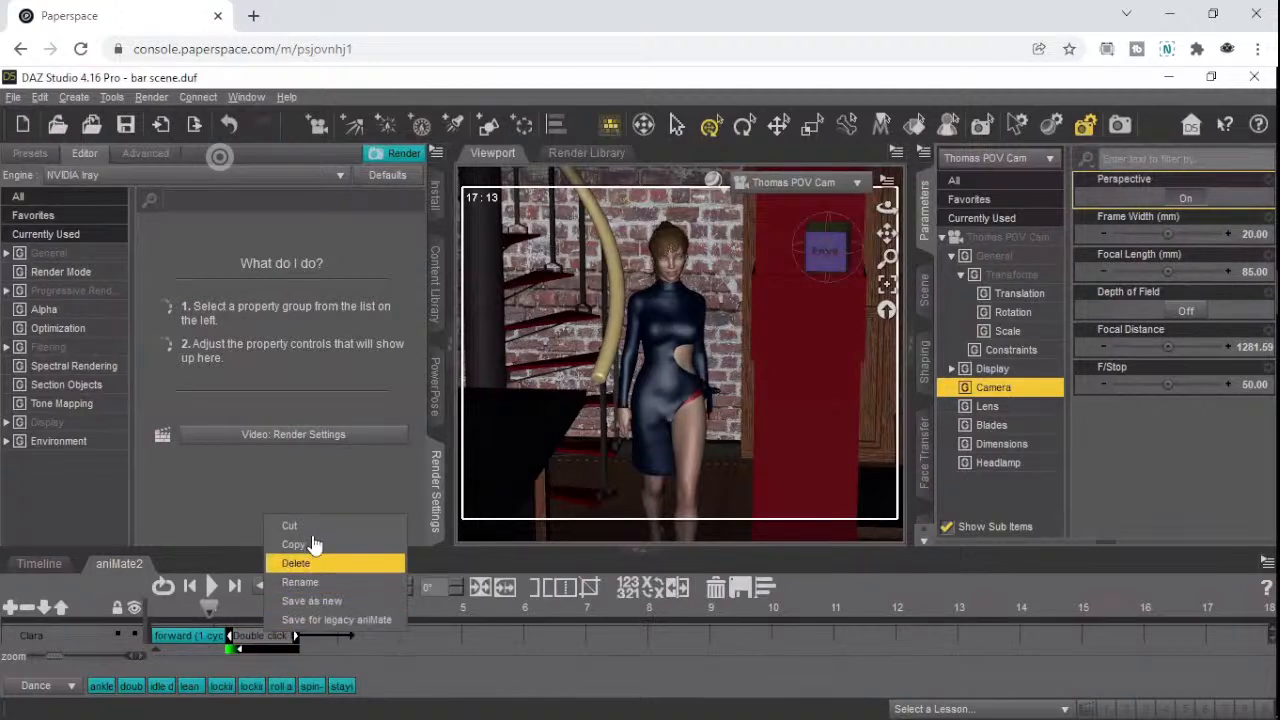
{"action": "left_click", "coordinate": [294, 545]}
{"action": "right_click", "coordinate": [333, 640]}
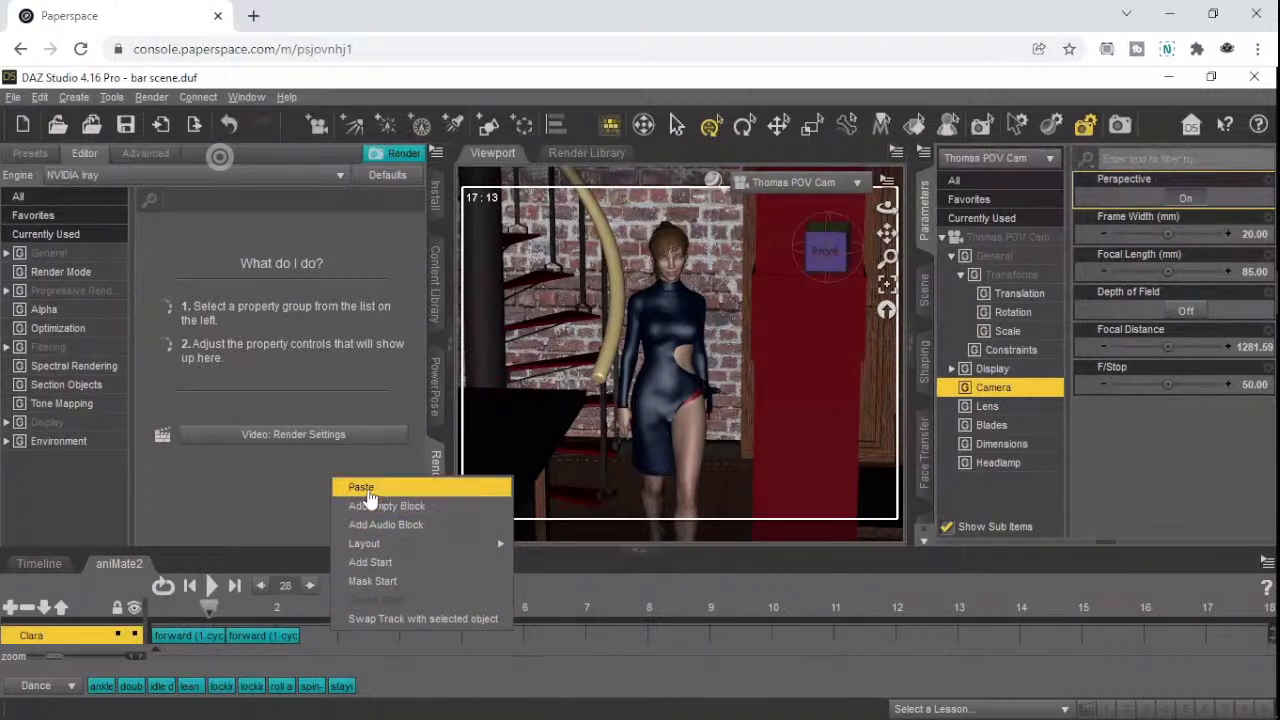
{"action": "left_click", "coordinate": [364, 487]}
{"action": "left_click_drag", "start_coordinate": [380, 640], "coordinate": [350, 643]}
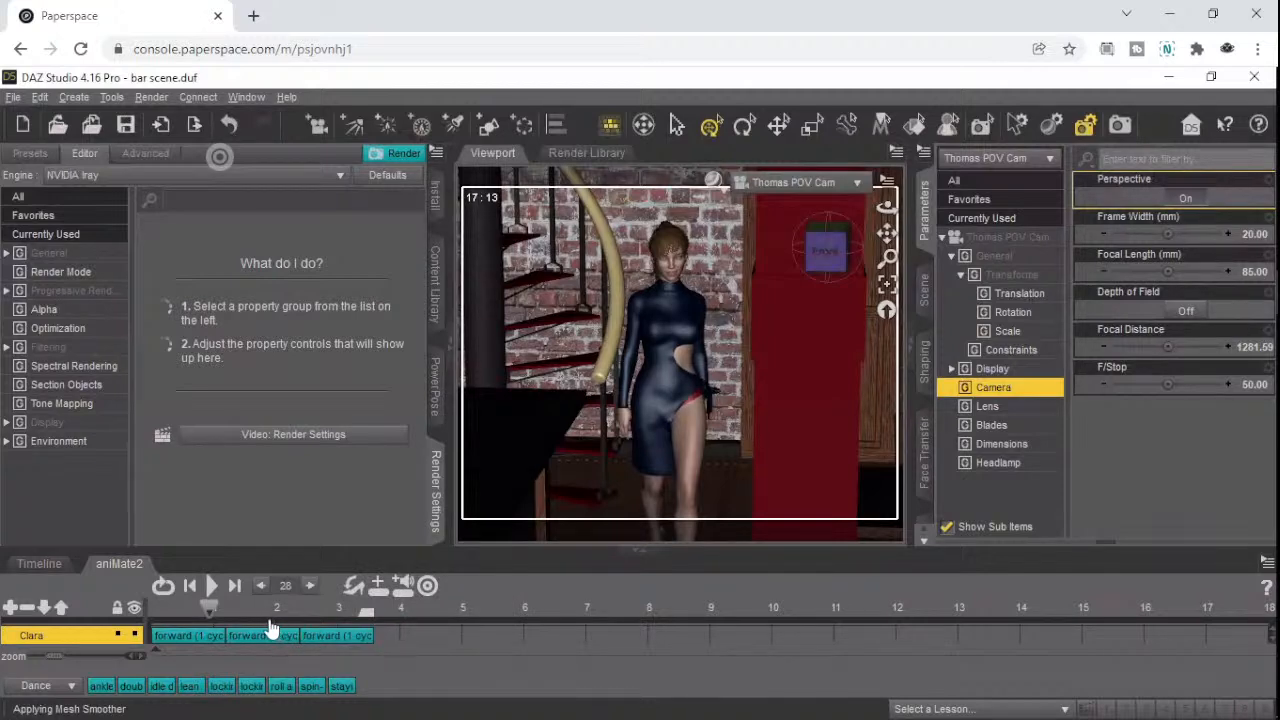
- Play the walk animation in the timeline and stop it at frame 61
{"action": "left_click", "coordinate": [43, 564]}
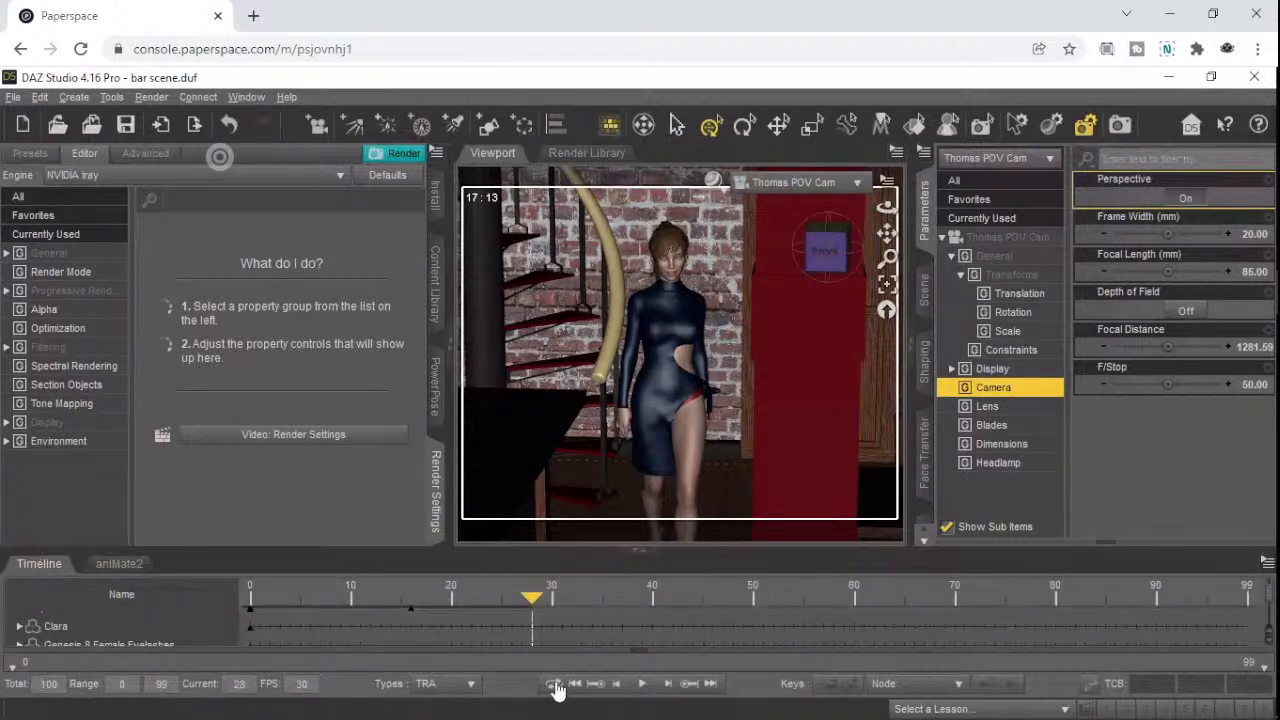
{"action": "left_click", "coordinate": [641, 684]}
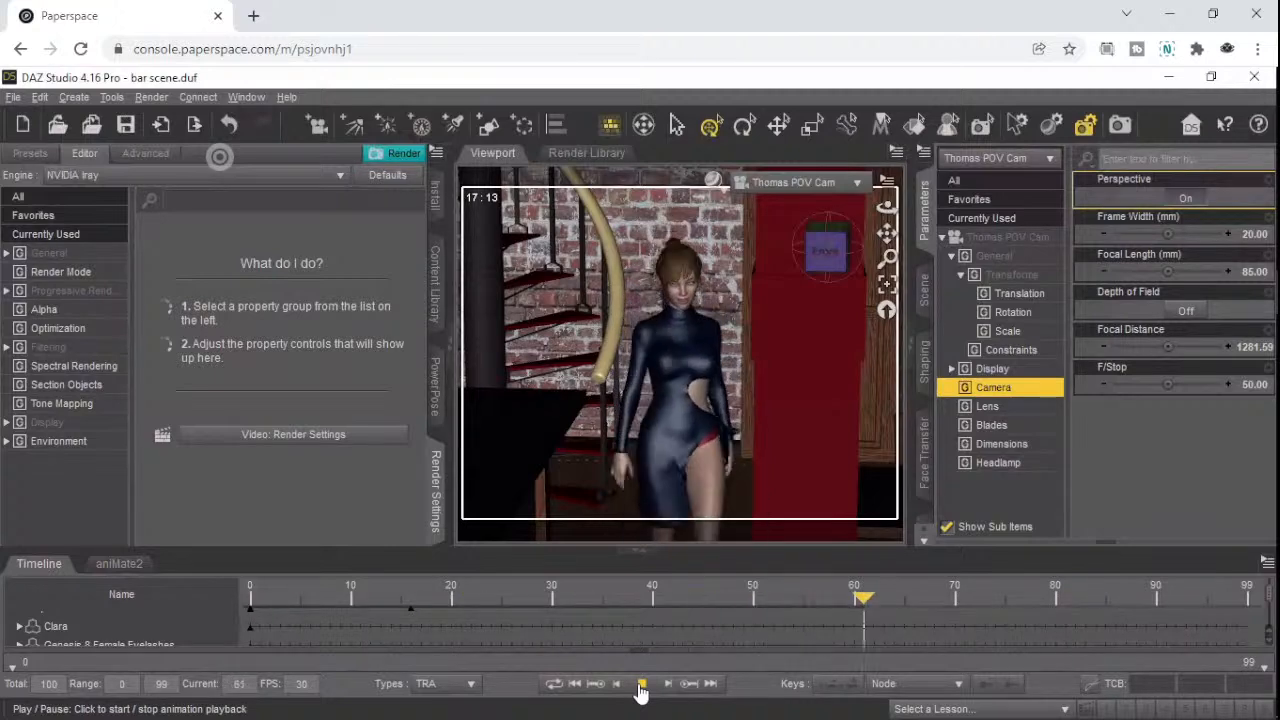
{"action": "left_click", "coordinate": [641, 686]}
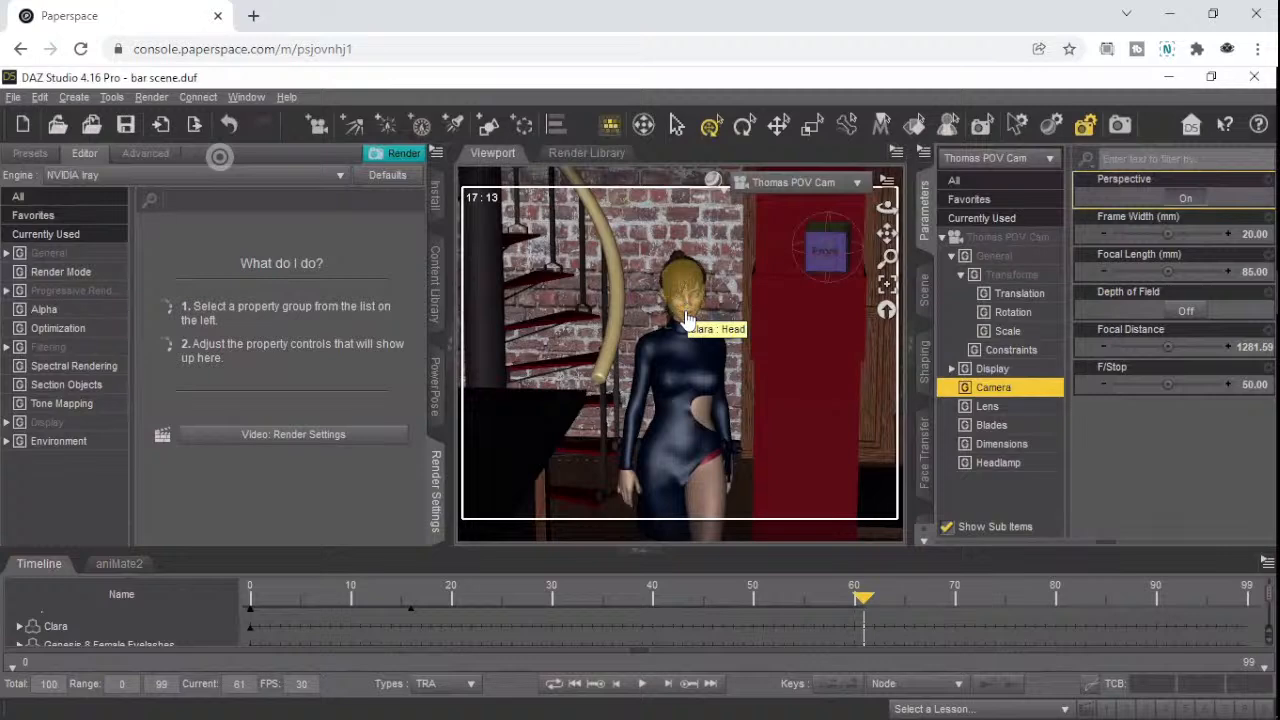
- Set the frame width of Thomas POV Cam to 15 mm
{"action": "left_click", "coordinate": [1251, 240]}
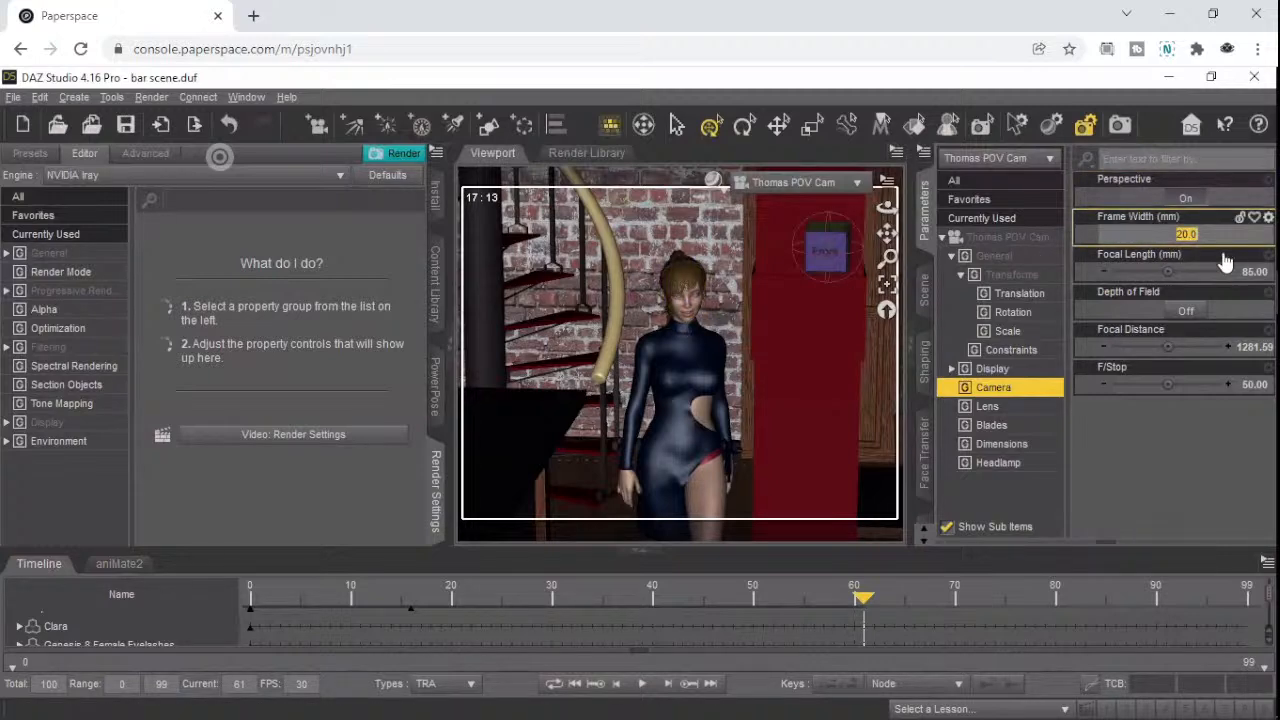
{"action": "type", "text": "15"}
{"action": "key", "text": "Return"}
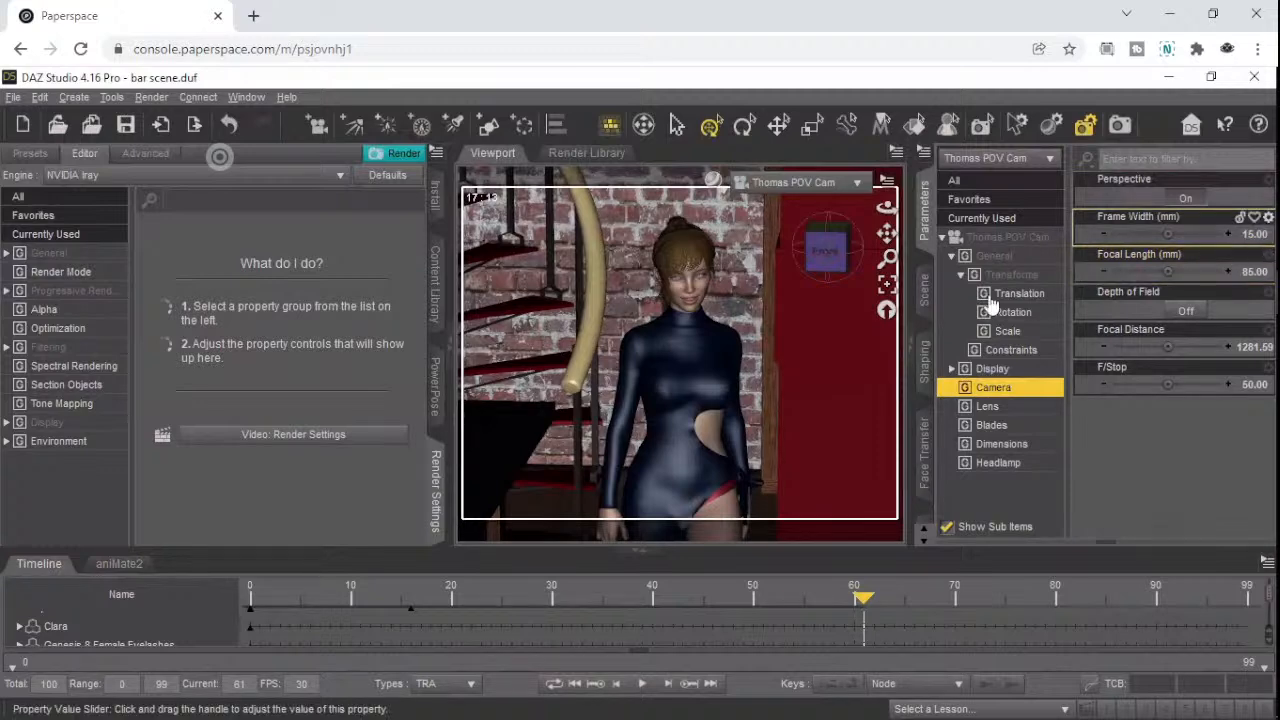
- Rotate Clara's head slightly at frame 61, to about 8.51 bend, -5.08 twist and 4.56 side-side
{"action": "left_click", "coordinate": [688, 296]}
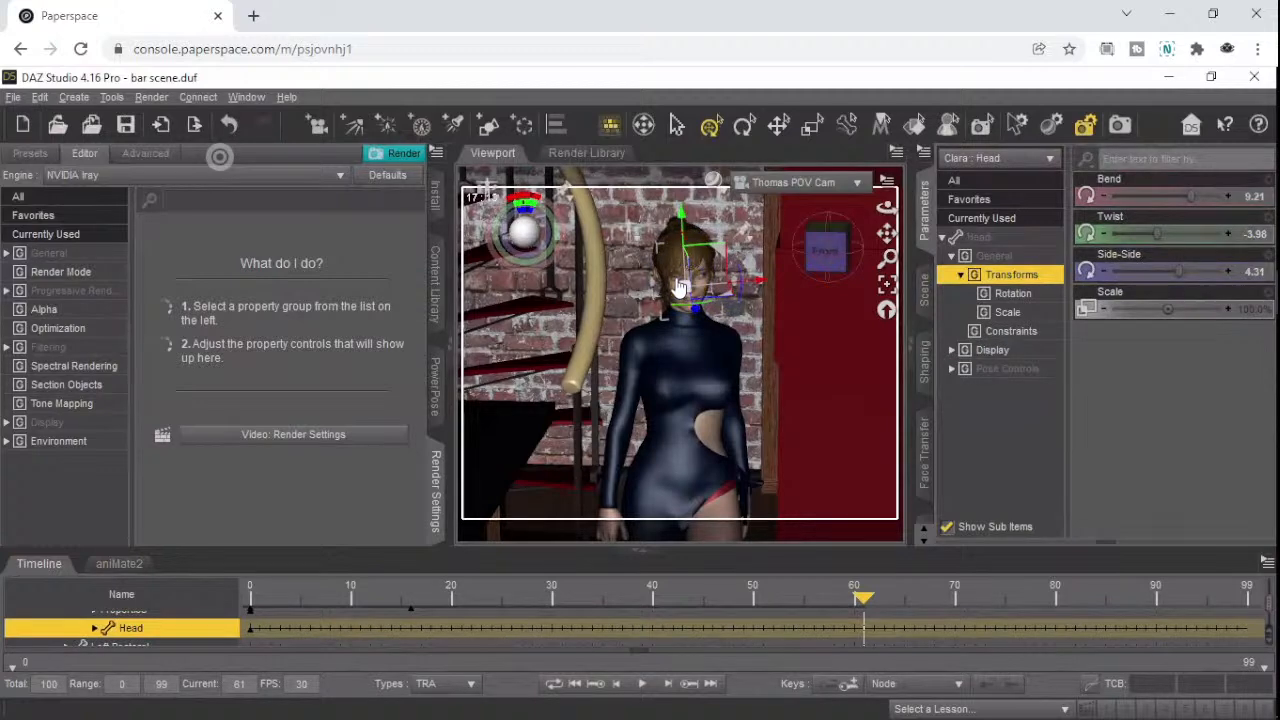
{"action": "left_click", "coordinate": [677, 285]}
{"action": "left_click", "coordinate": [677, 285]}
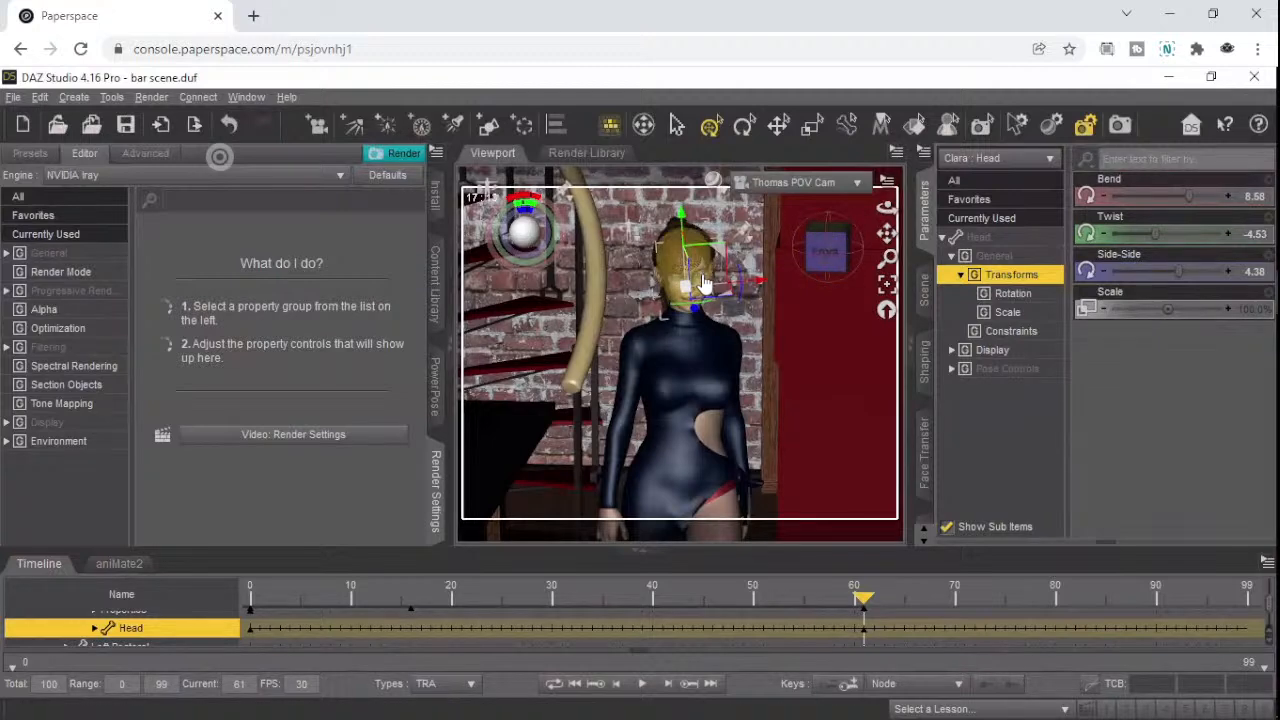
{"action": "left_click_drag", "start_coordinate": [703, 284], "coordinate": [697, 286]}
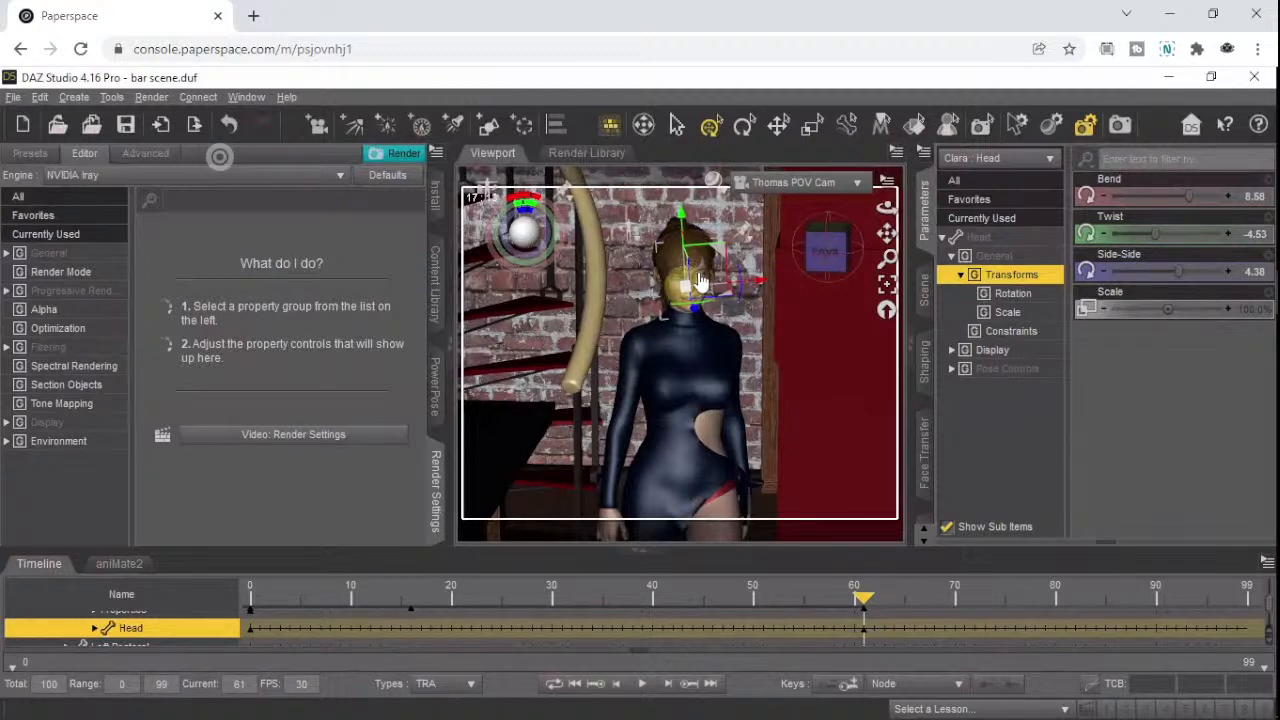
- Select the left eye under Clara's head and set its Point At constraint to Thomas POV Cam
{"action": "left_click", "coordinate": [1038, 160]}
{"action": "scroll", "coordinate": [1030, 370], "scroll_direction": "down", "scroll_amount": 3}
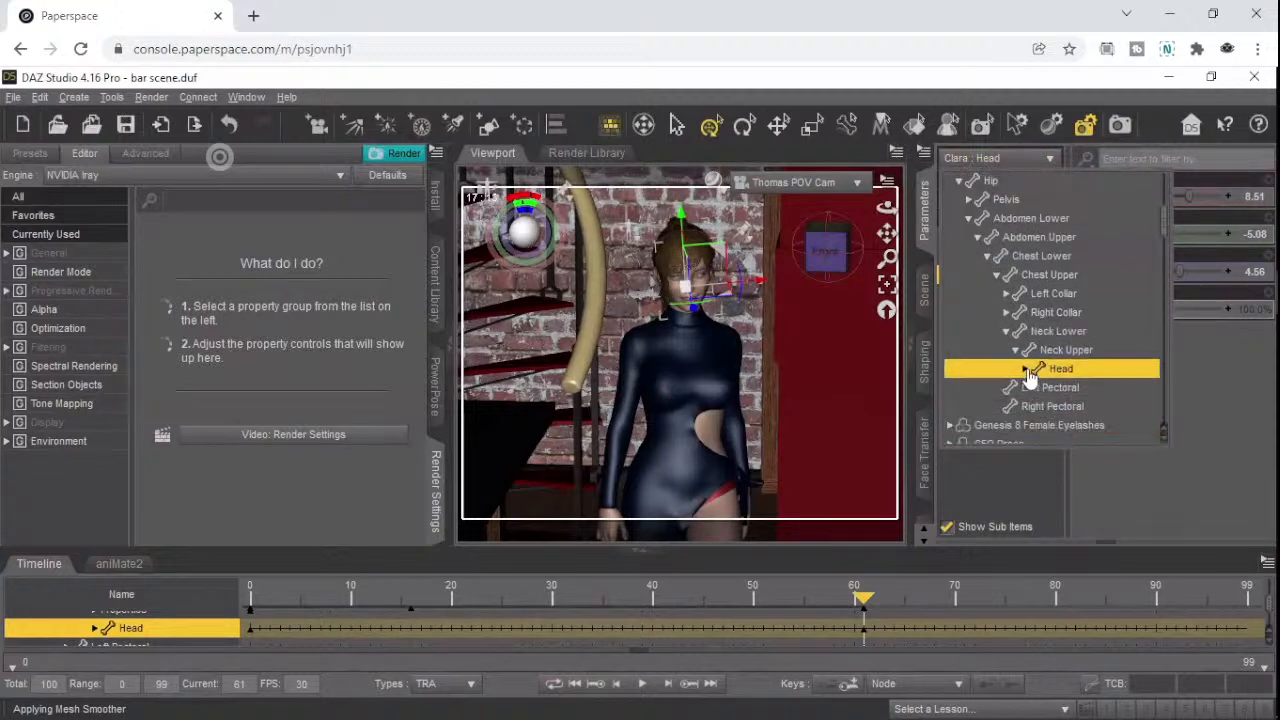
{"action": "scroll", "coordinate": [1030, 375], "scroll_direction": "down", "scroll_amount": 1}
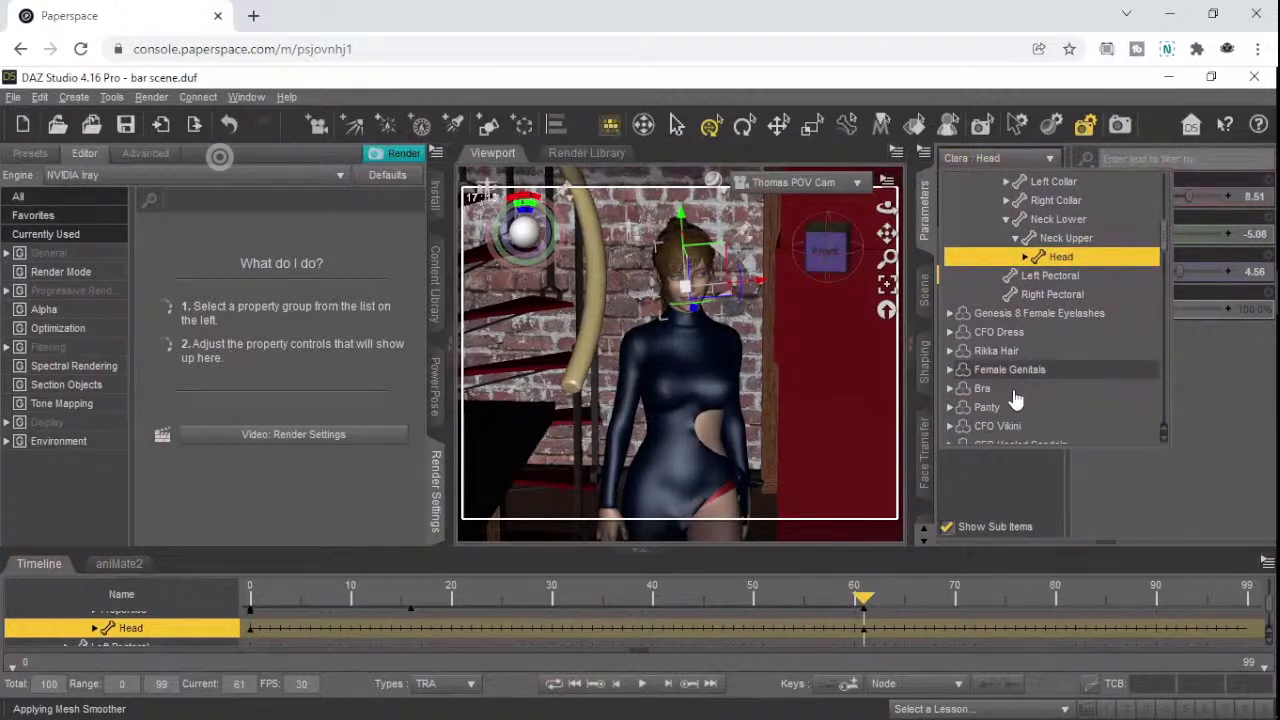
{"action": "left_click", "coordinate": [1025, 258]}
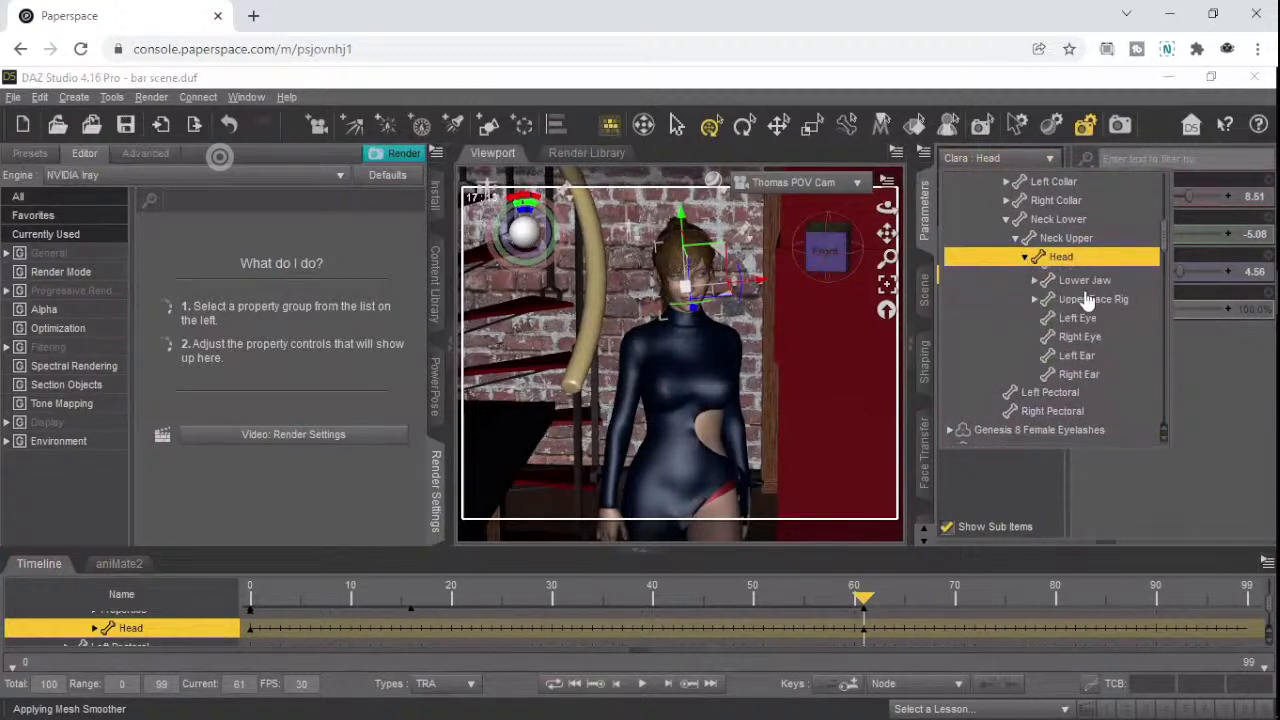
{"action": "left_click", "coordinate": [1080, 336]}
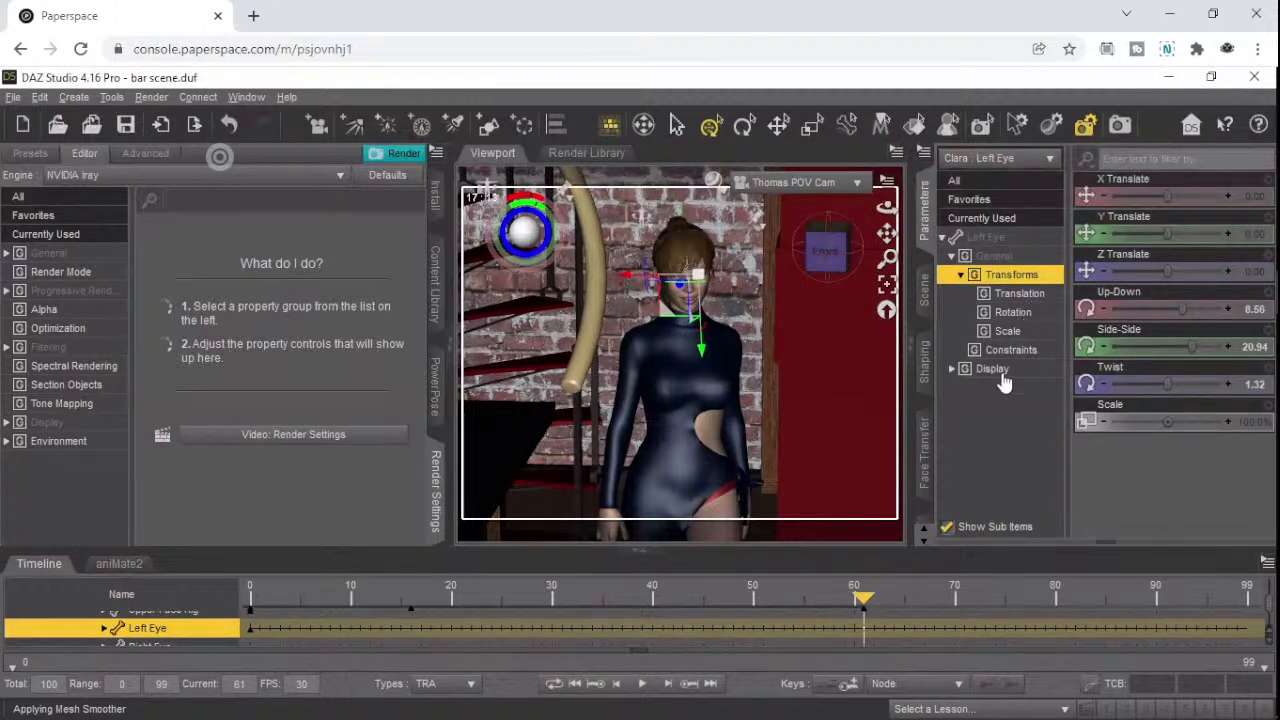
{"action": "left_click", "coordinate": [990, 350]}
{"action": "left_click", "coordinate": [1153, 199]}
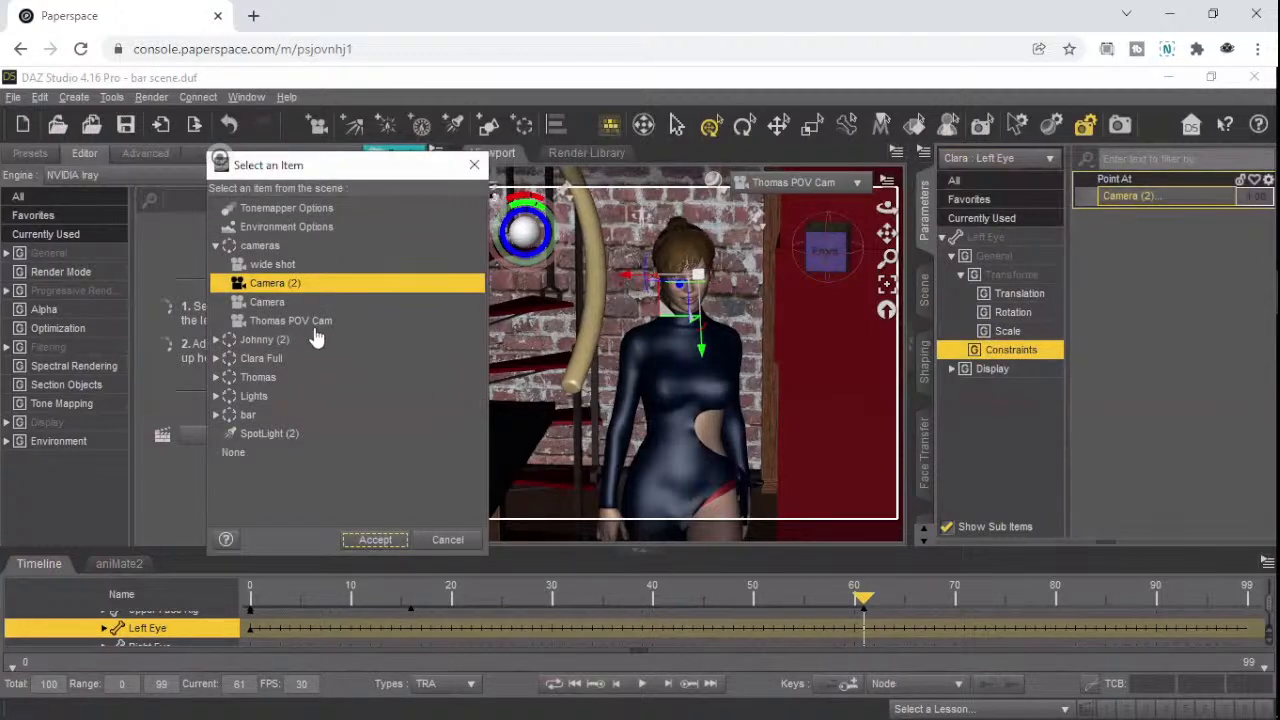
{"action": "left_click", "coordinate": [310, 321]}
{"action": "left_click", "coordinate": [380, 543]}
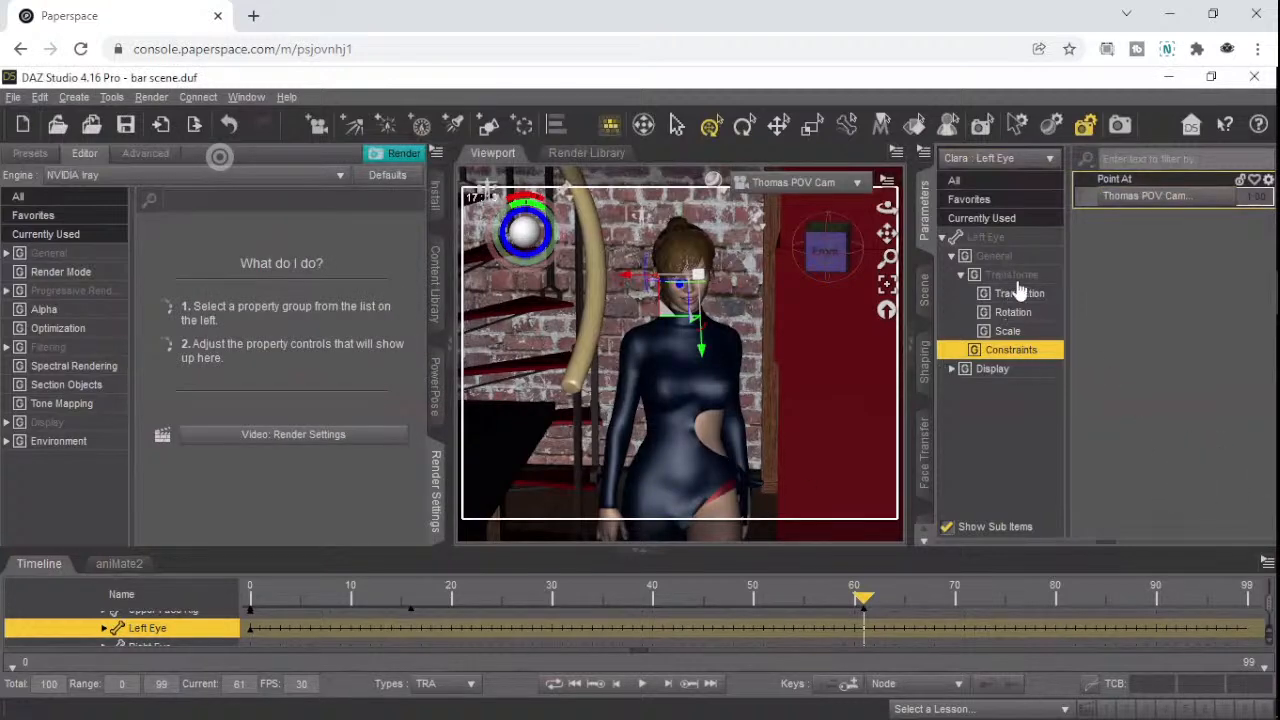
- Select the right eye under Clara's head and set its Point At constraint to Thomas POV Cam
{"action": "left_click", "coordinate": [1035, 160]}
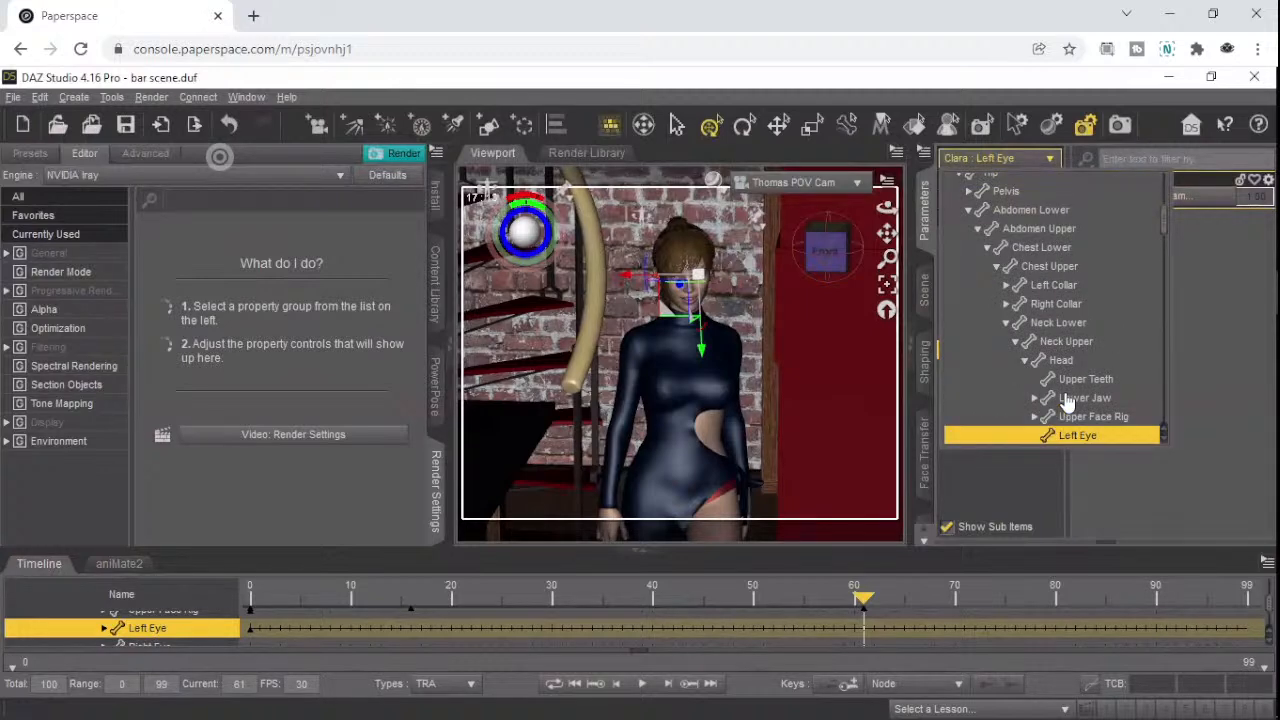
{"action": "scroll", "coordinate": [1090, 424], "scroll_direction": "down", "scroll_amount": 2}
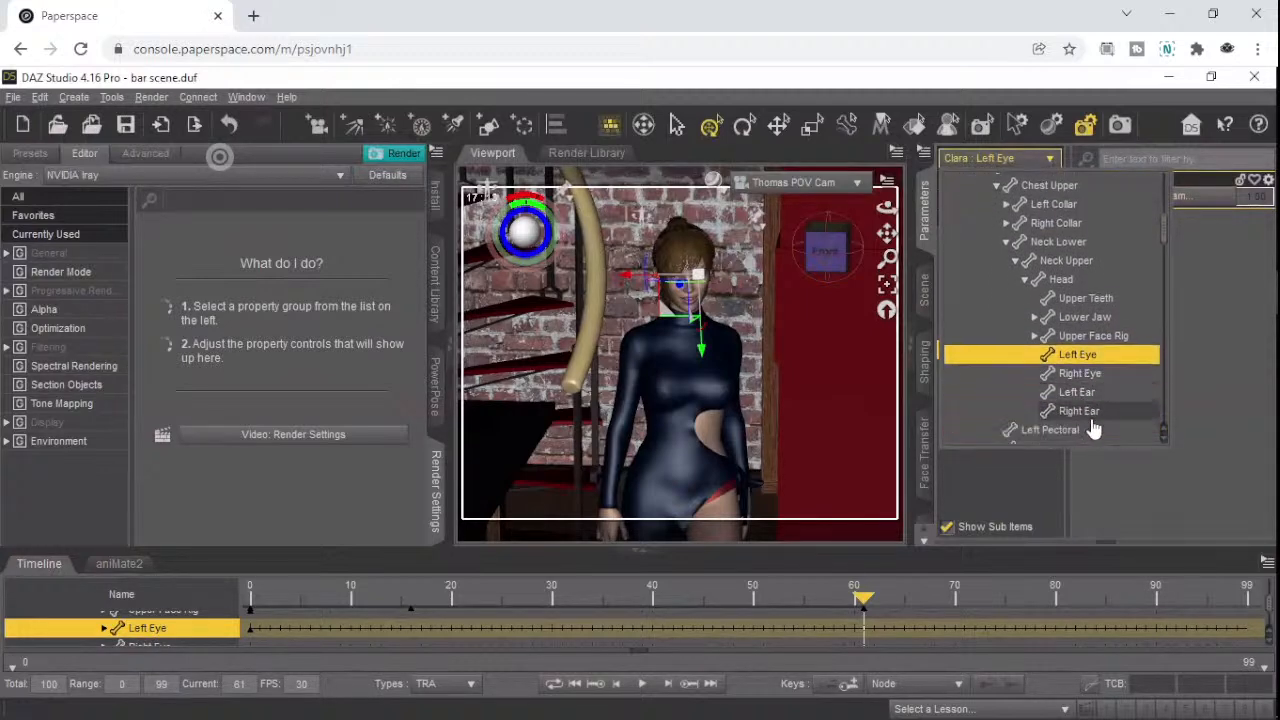
{"action": "left_click", "coordinate": [1076, 366]}
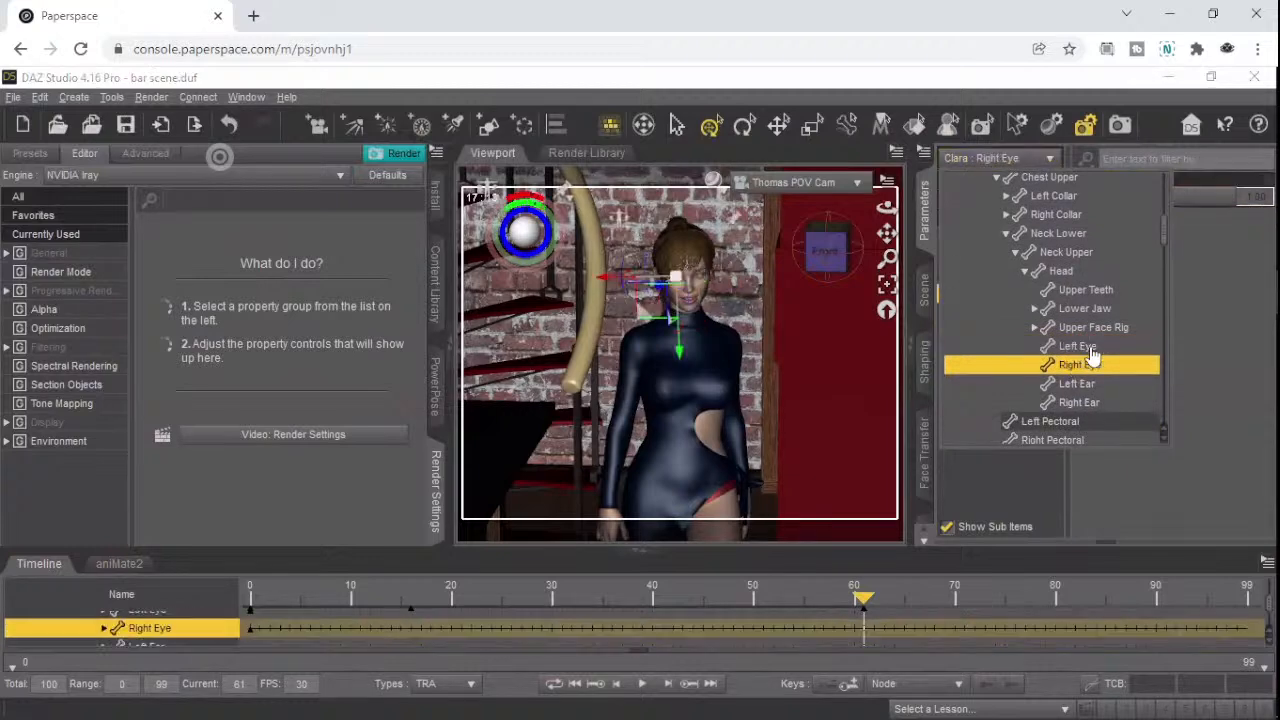
{"action": "left_click", "coordinate": [1226, 197]}
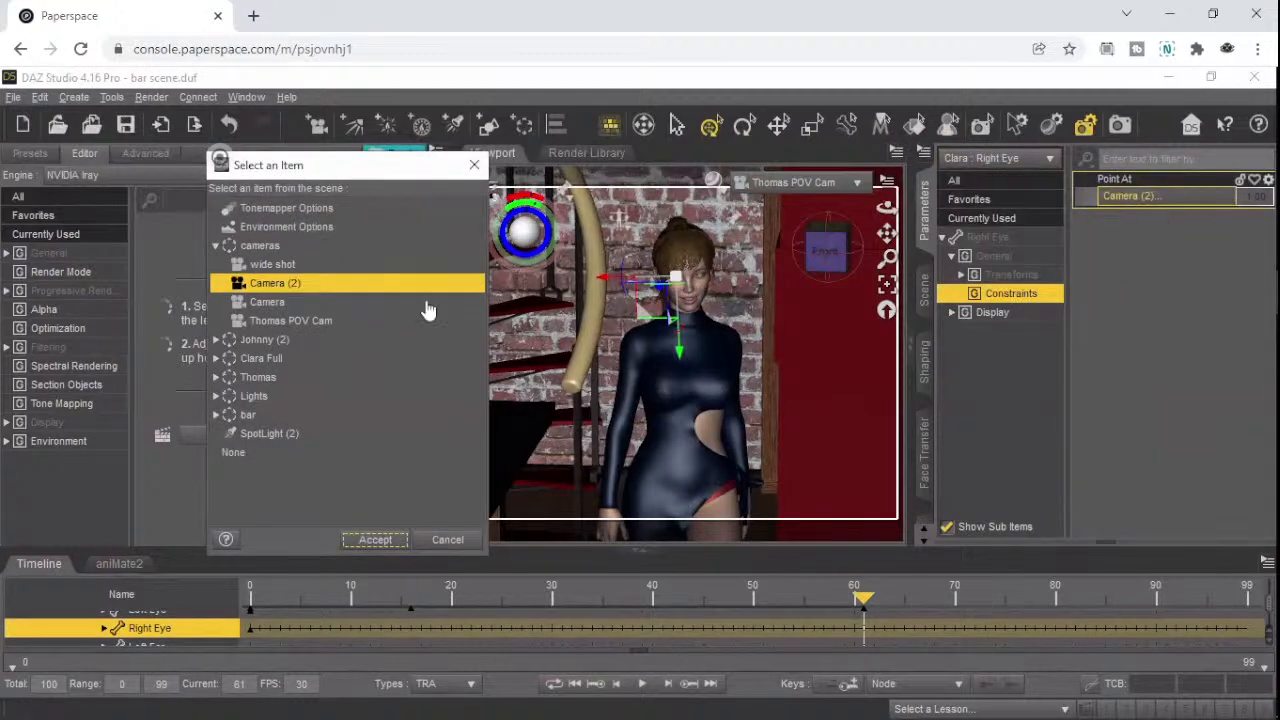
{"action": "left_click", "coordinate": [300, 321]}
{"action": "left_click", "coordinate": [370, 540]}
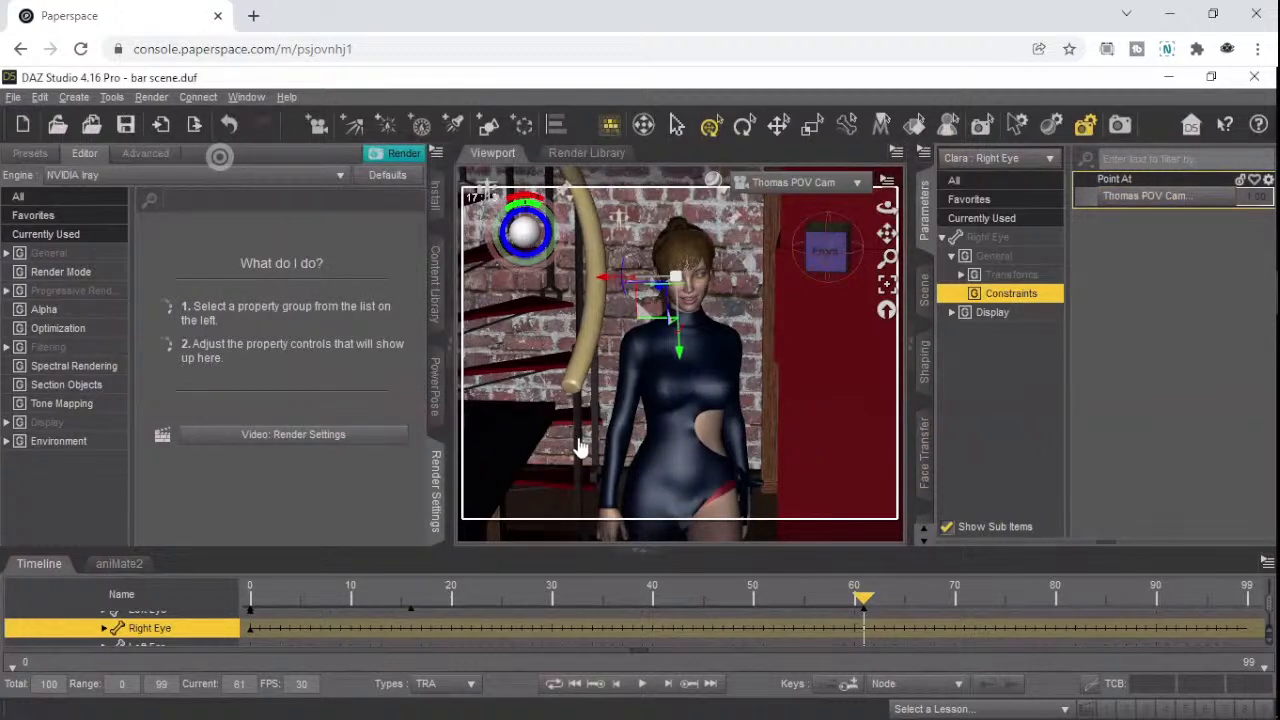
- Bring up the content library and select the whole Clara figure in the scene
{"action": "left_click", "coordinate": [436, 300]}
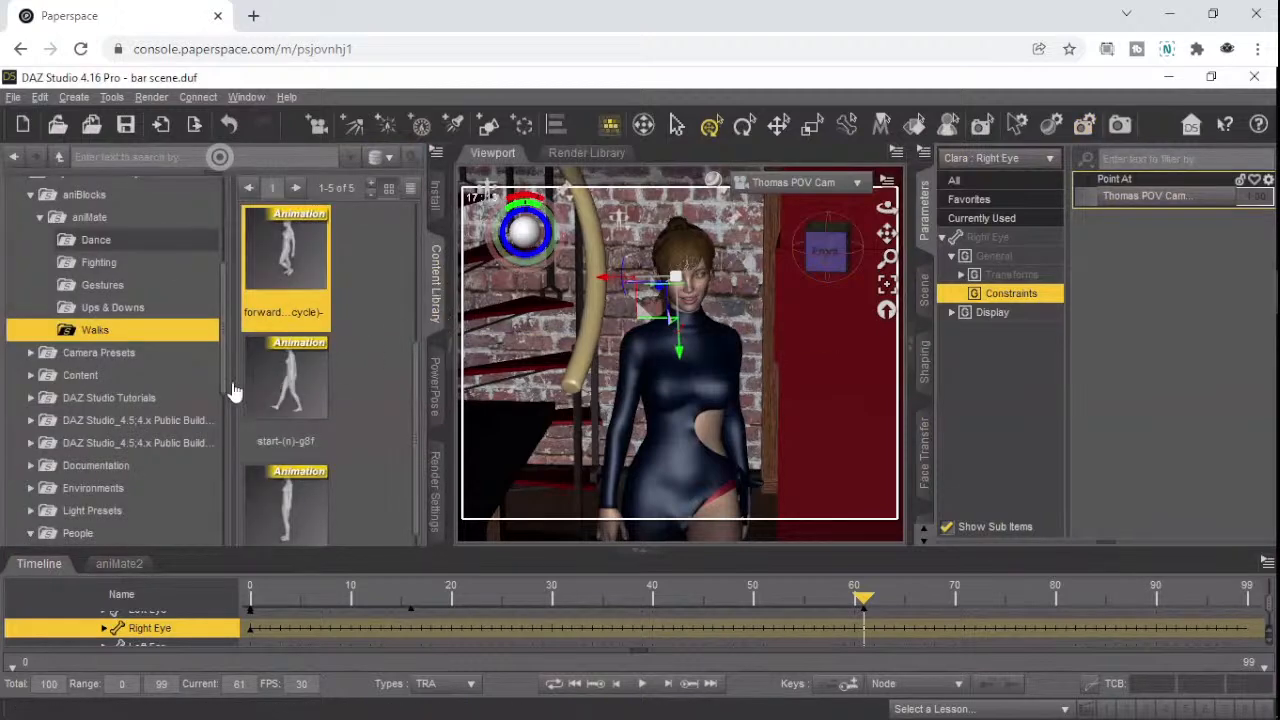
{"action": "scroll", "coordinate": [62, 388], "scroll_direction": "down", "scroll_amount": 4}
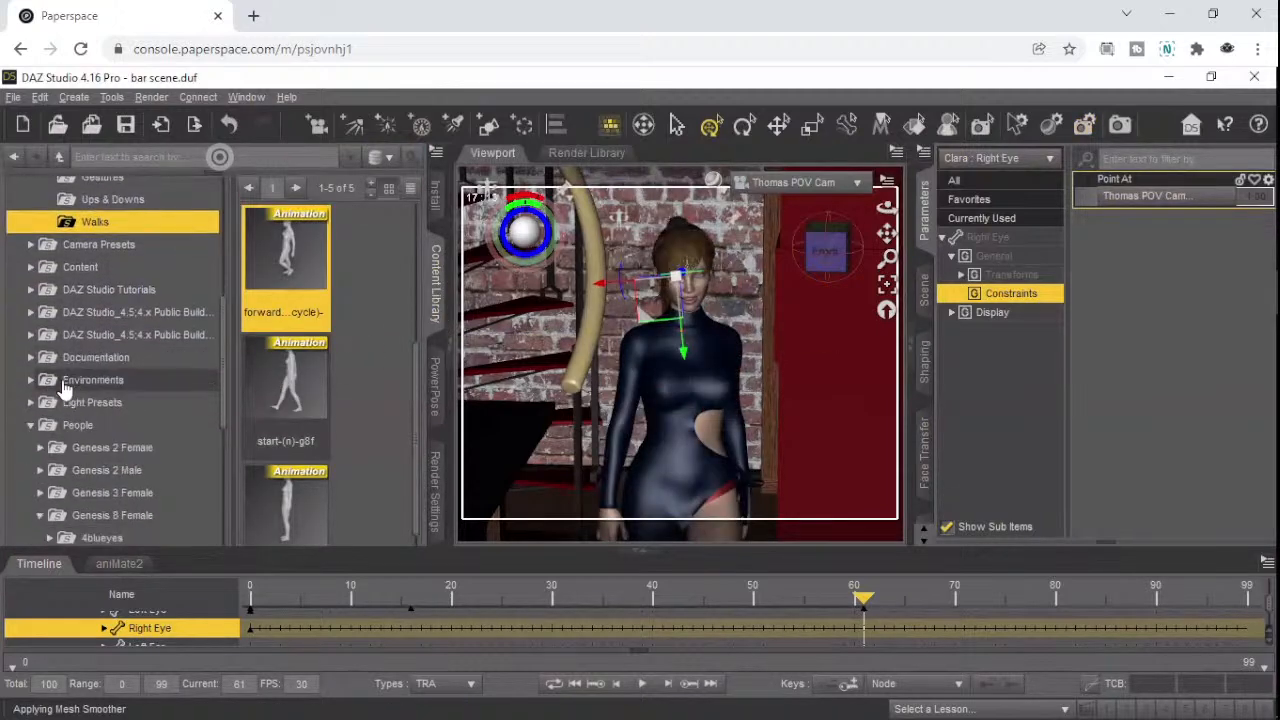
{"action": "scroll", "coordinate": [68, 390], "scroll_direction": "down", "scroll_amount": 2}
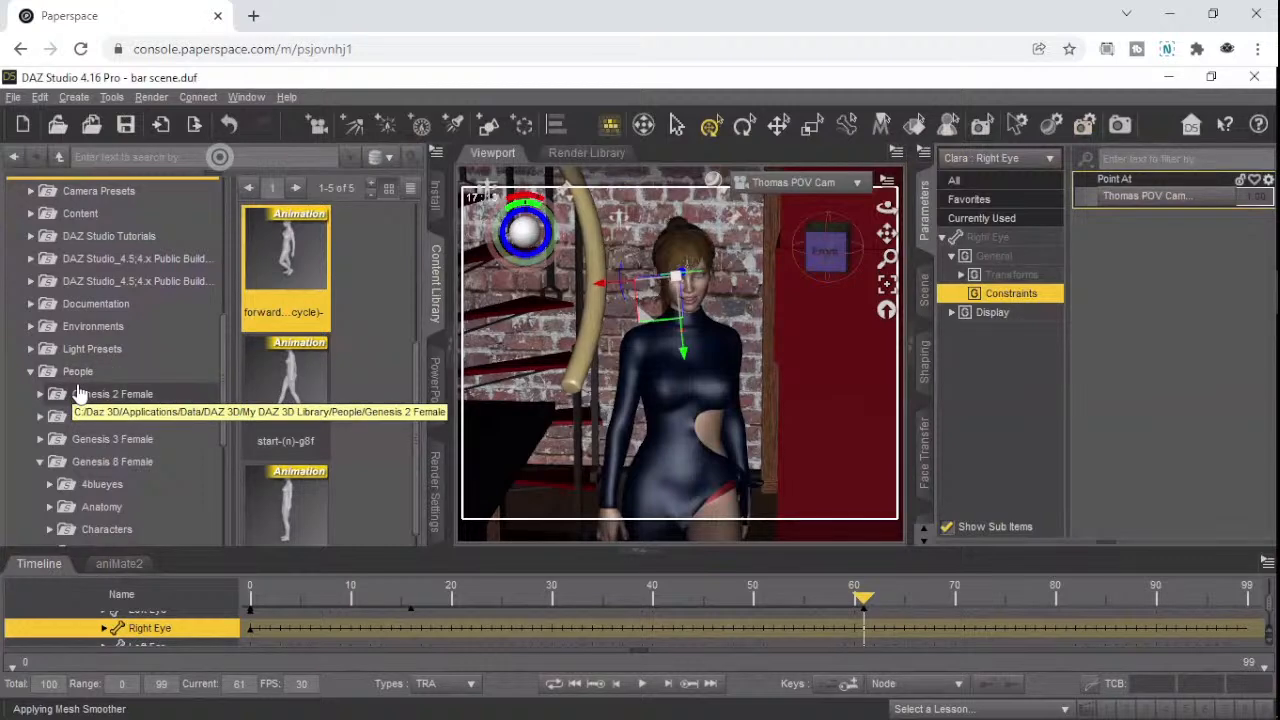
{"action": "scroll", "coordinate": [80, 392], "scroll_direction": "down", "scroll_amount": 6}
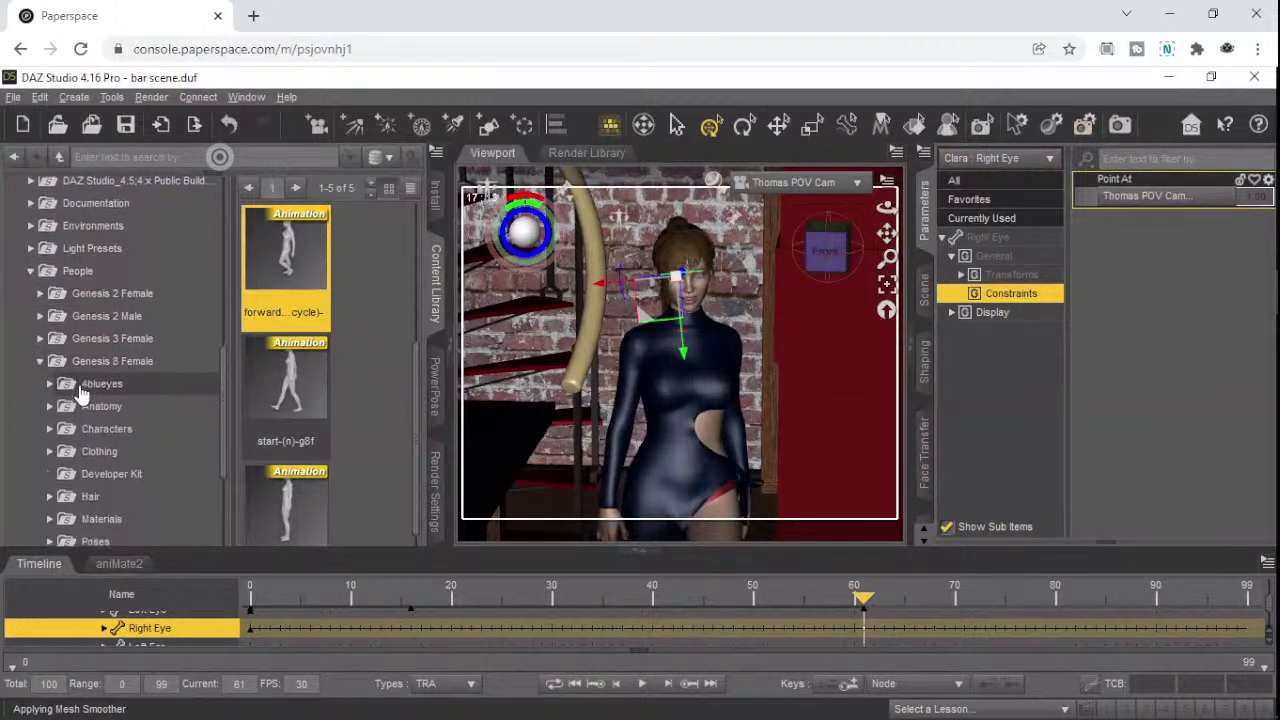
{"action": "scroll", "coordinate": [80, 392], "scroll_direction": "down", "scroll_amount": 8}
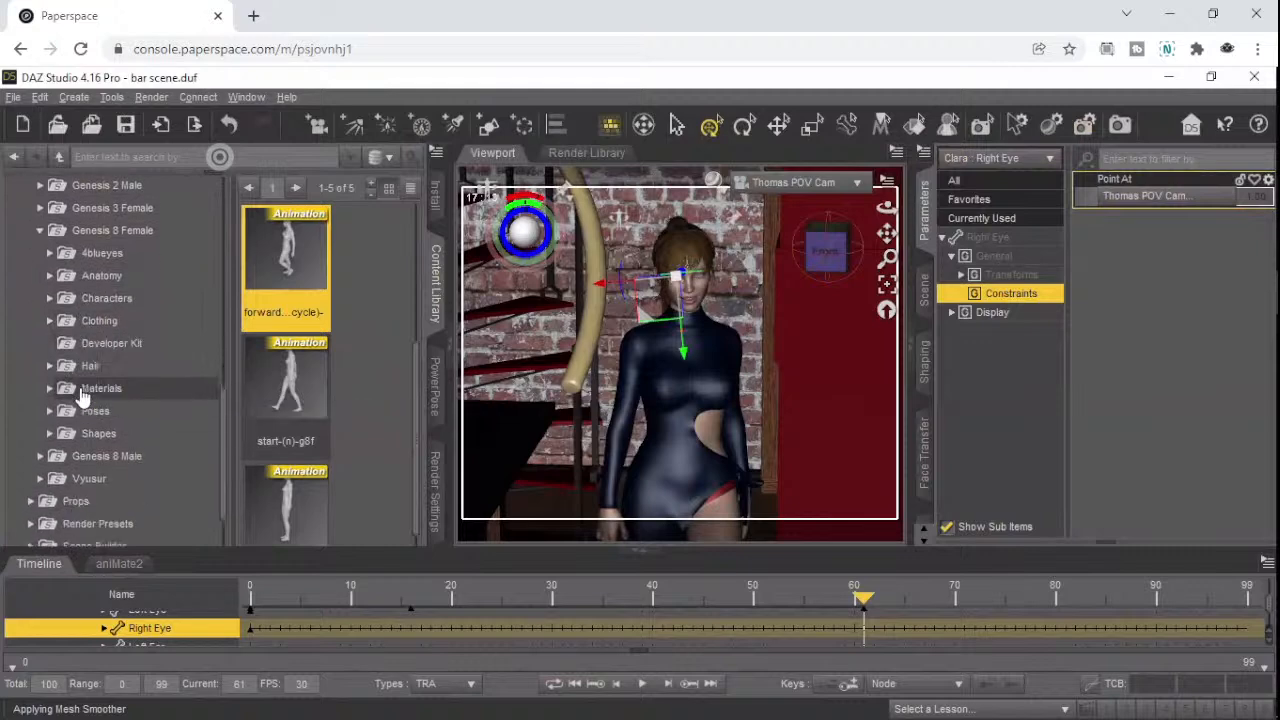
{"action": "left_click", "coordinate": [1045, 160]}
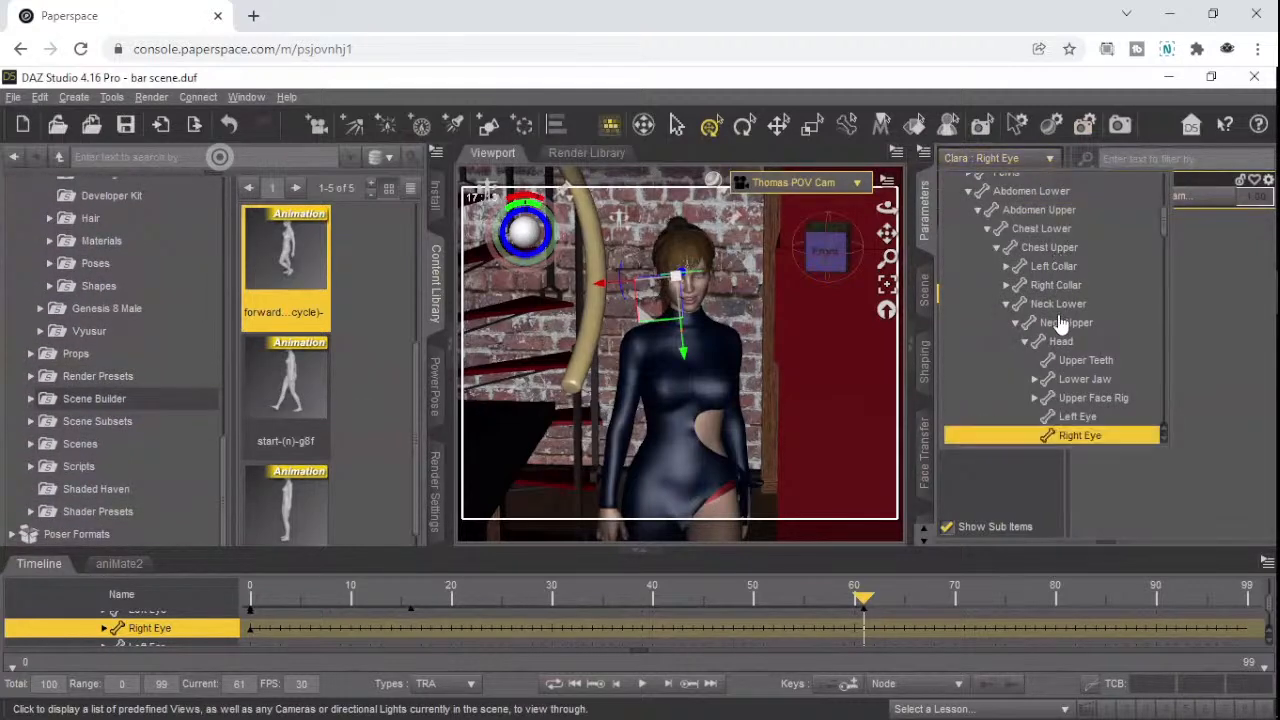
{"action": "scroll", "coordinate": [1060, 325], "scroll_direction": "up", "scroll_amount": 2}
{"action": "scroll", "coordinate": [1062, 323], "scroll_direction": "up", "scroll_amount": 3}
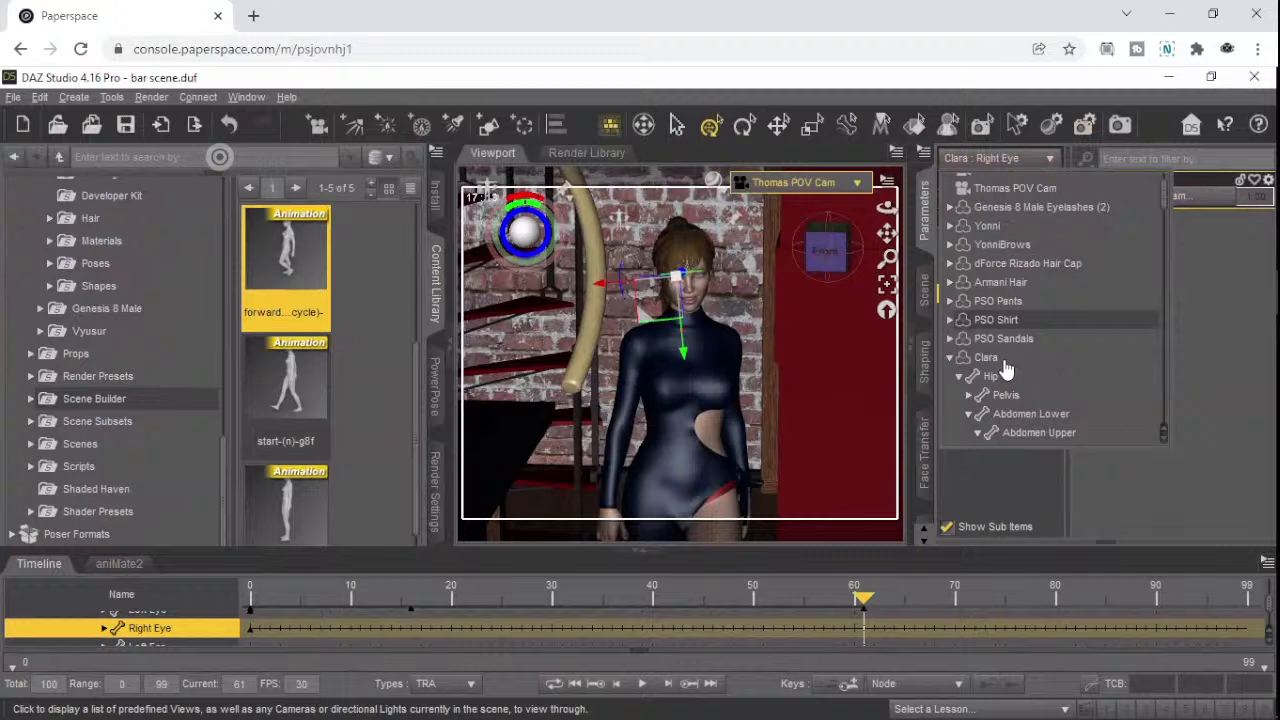
{"action": "left_click", "coordinate": [995, 358]}
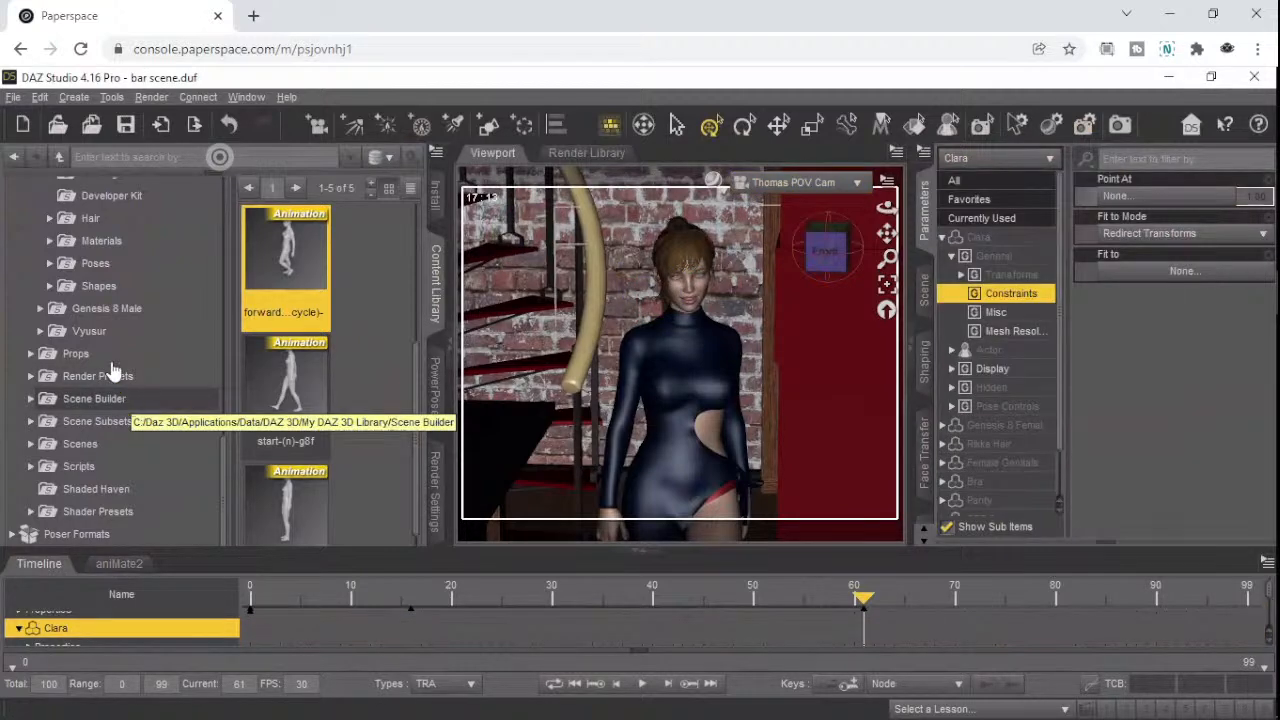
- Open the Genesis 8 expressions folder of P3Design's Moody Poses within the Genesis 8 Female poses
{"action": "scroll", "coordinate": [113, 371], "scroll_direction": "up", "scroll_amount": 2}
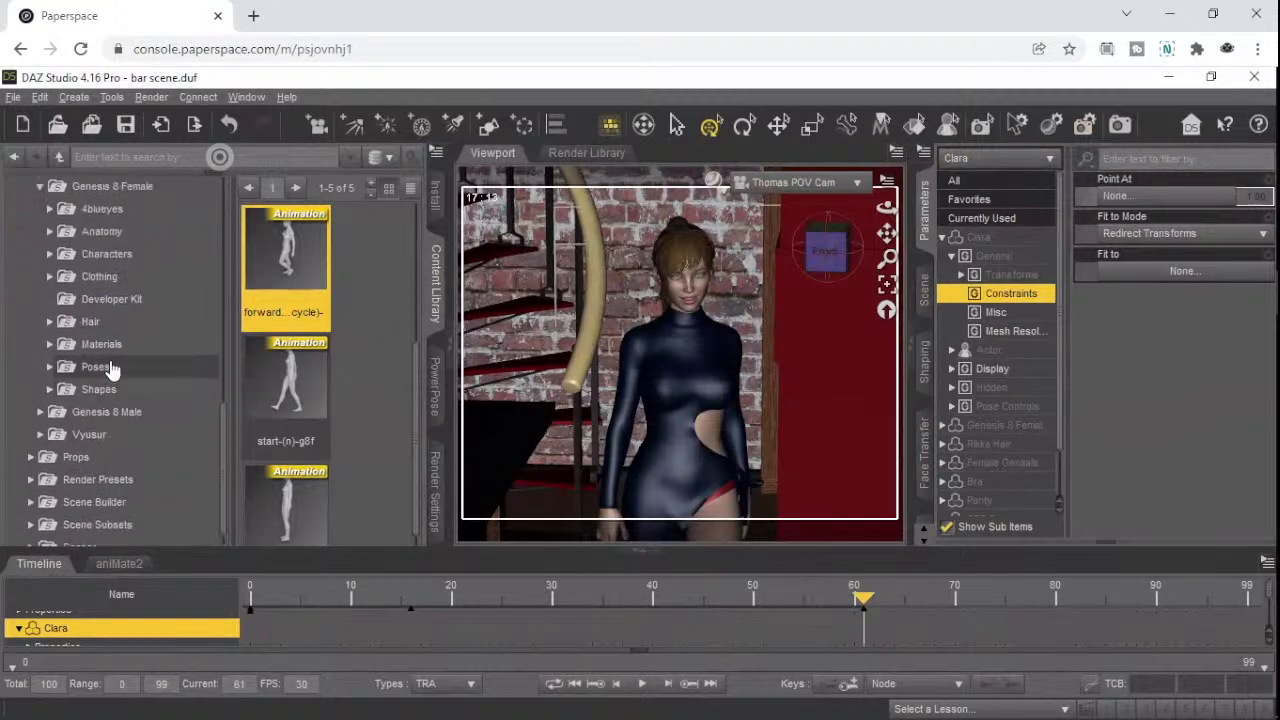
{"action": "left_click", "coordinate": [50, 372]}
{"action": "scroll", "coordinate": [82, 402], "scroll_direction": "down", "scroll_amount": 2}
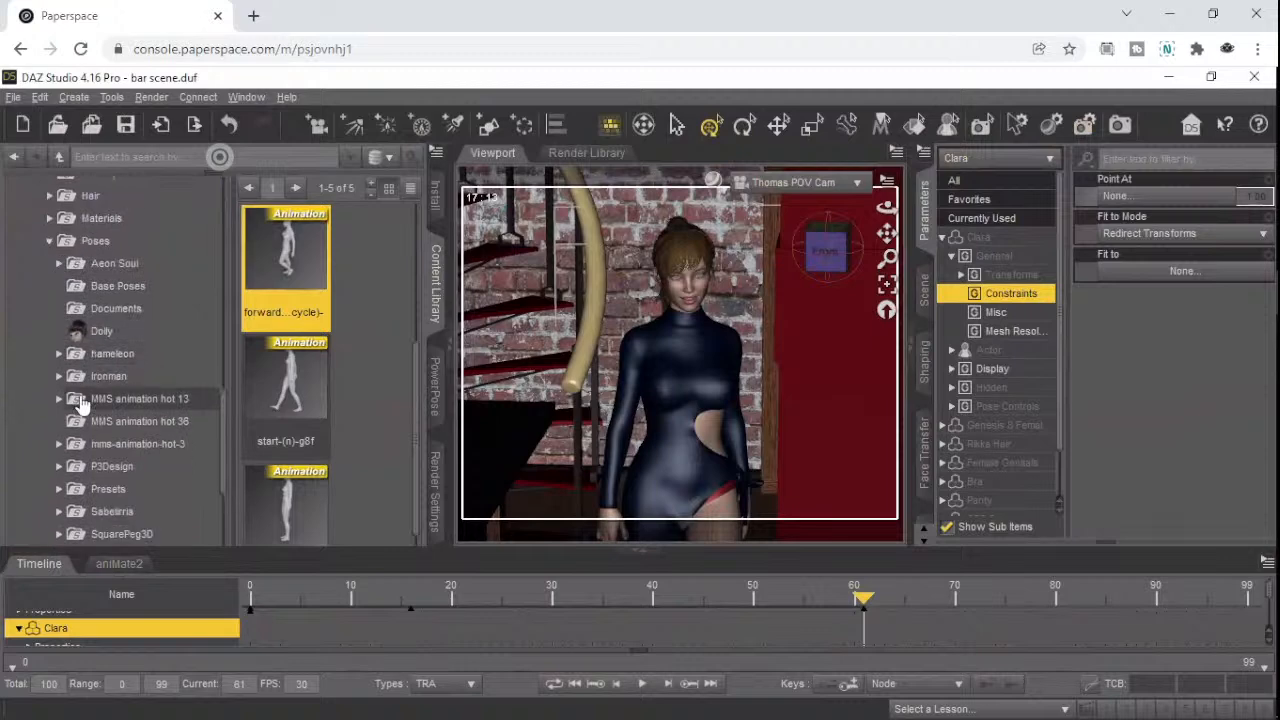
{"action": "scroll", "coordinate": [82, 402], "scroll_direction": "down", "scroll_amount": 3}
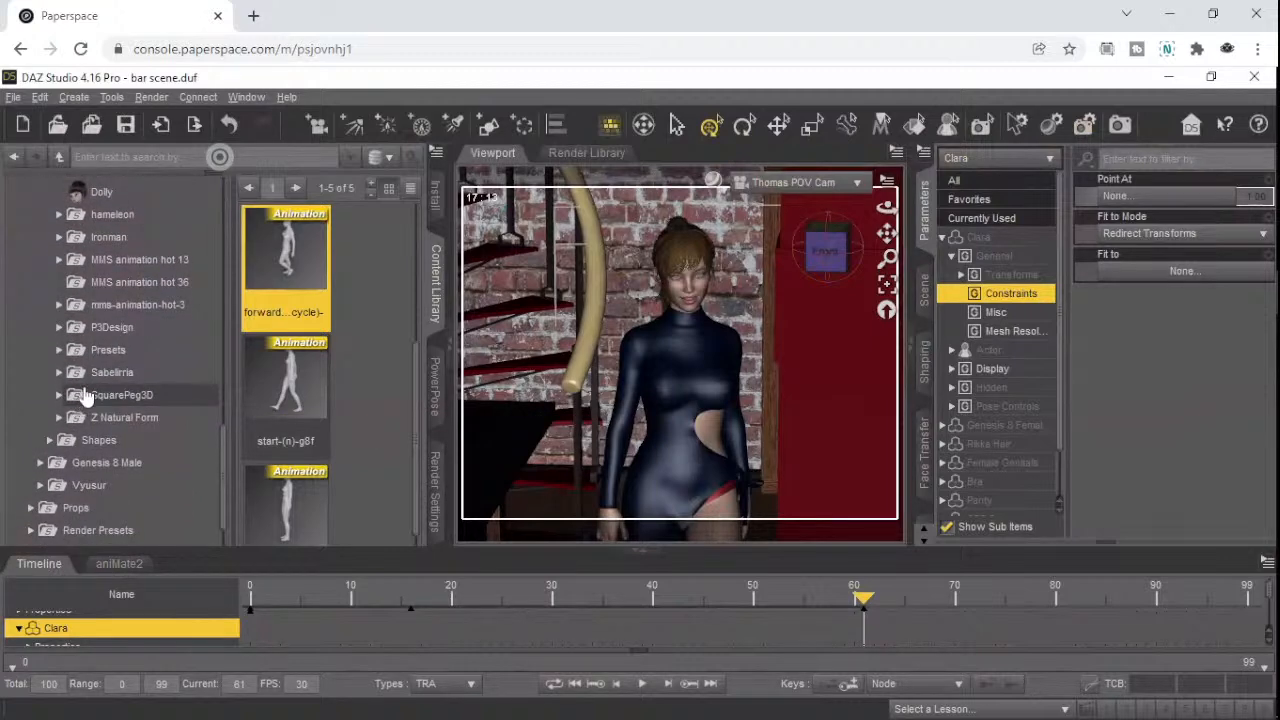
{"action": "left_click", "coordinate": [60, 327]}
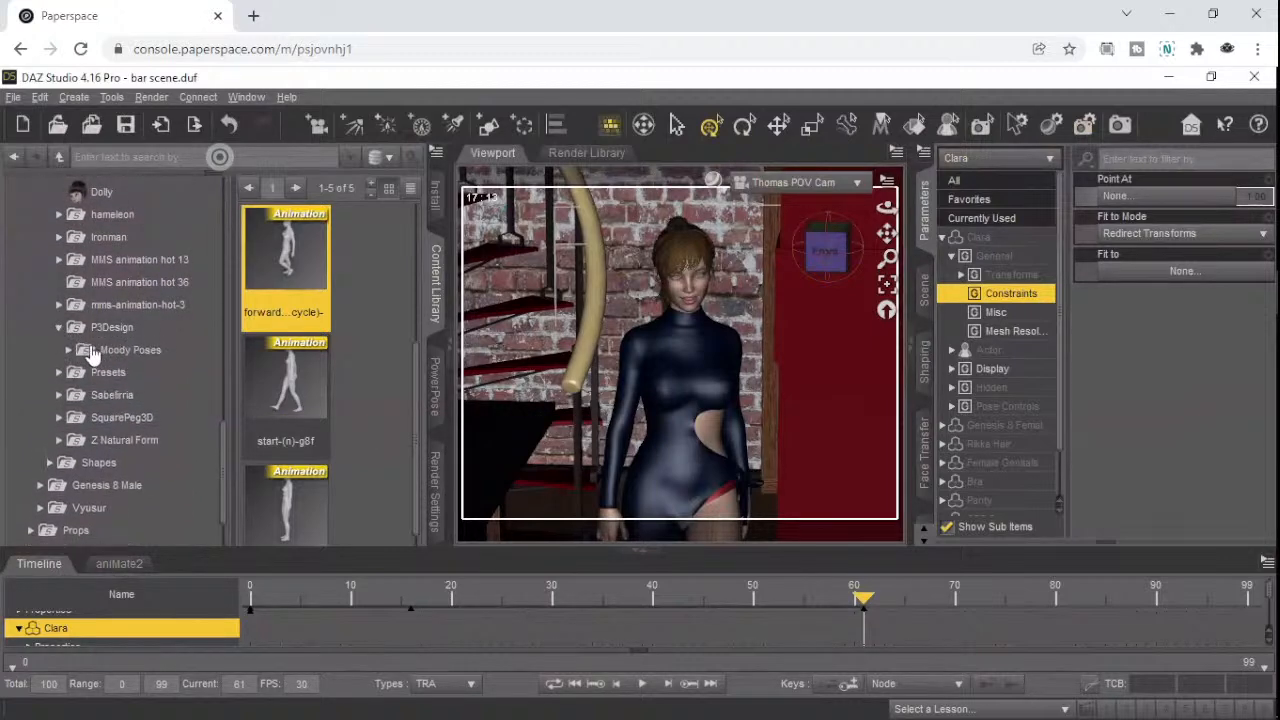
{"action": "left_click", "coordinate": [90, 352]}
{"action": "left_click", "coordinate": [68, 351]}
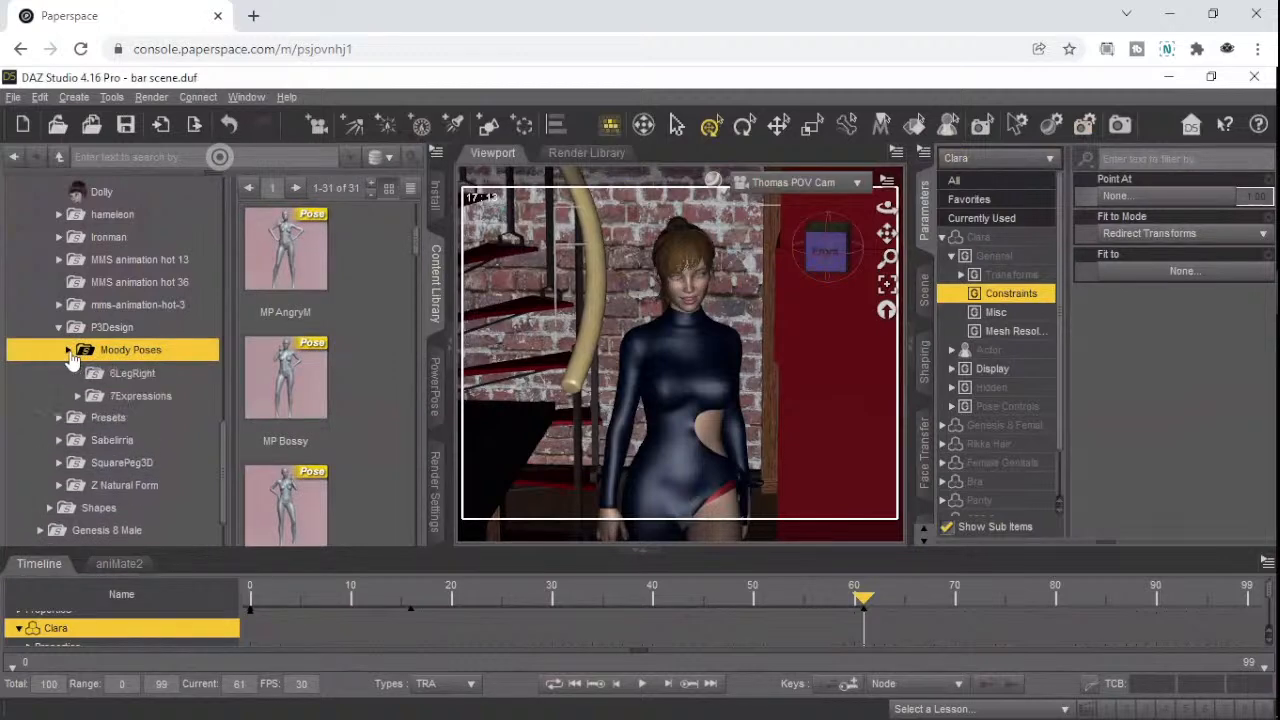
{"action": "left_click", "coordinate": [140, 510]}
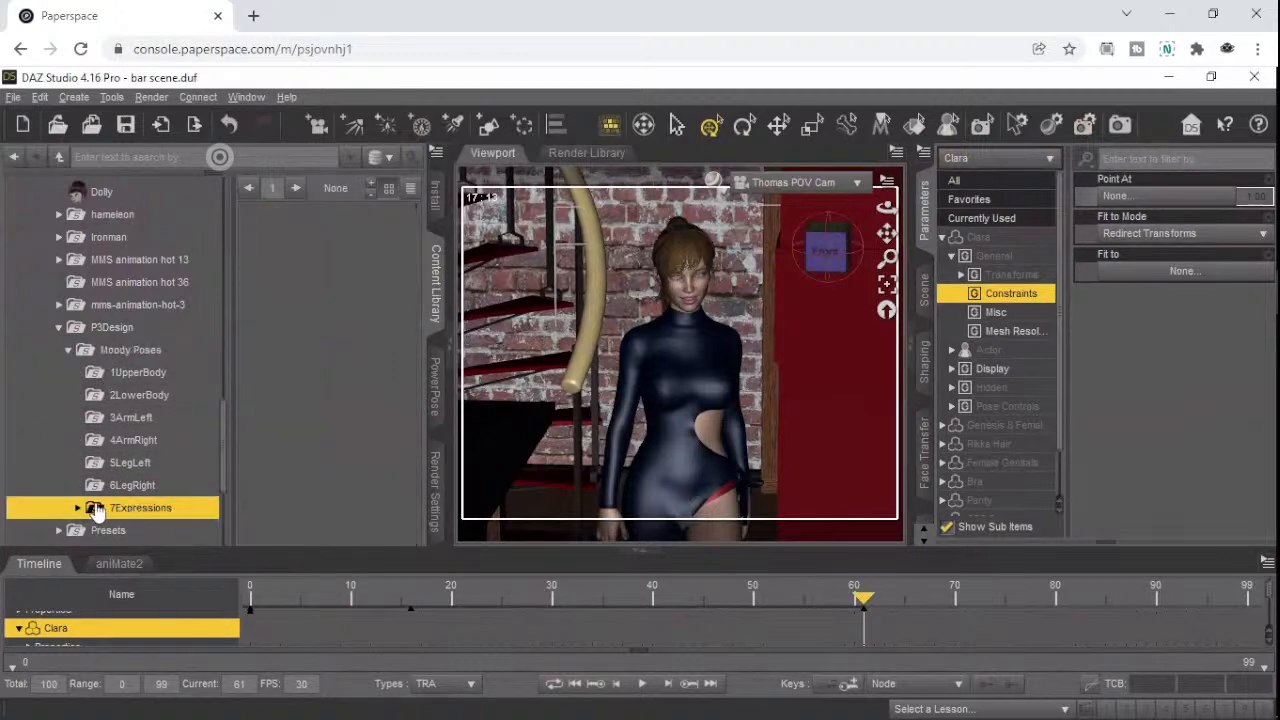
{"action": "left_click", "coordinate": [77, 508]}
{"action": "scroll", "coordinate": [165, 453], "scroll_direction": "down", "scroll_amount": 5}
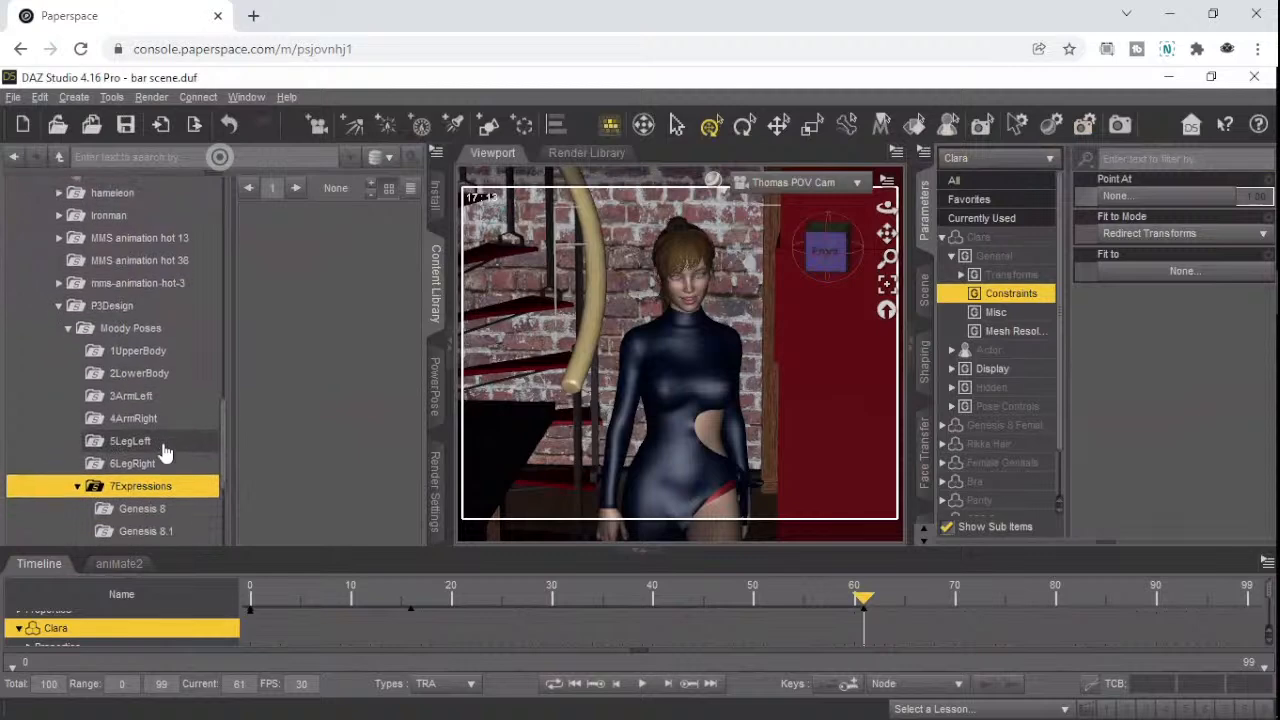
{"action": "left_click", "coordinate": [135, 422]}
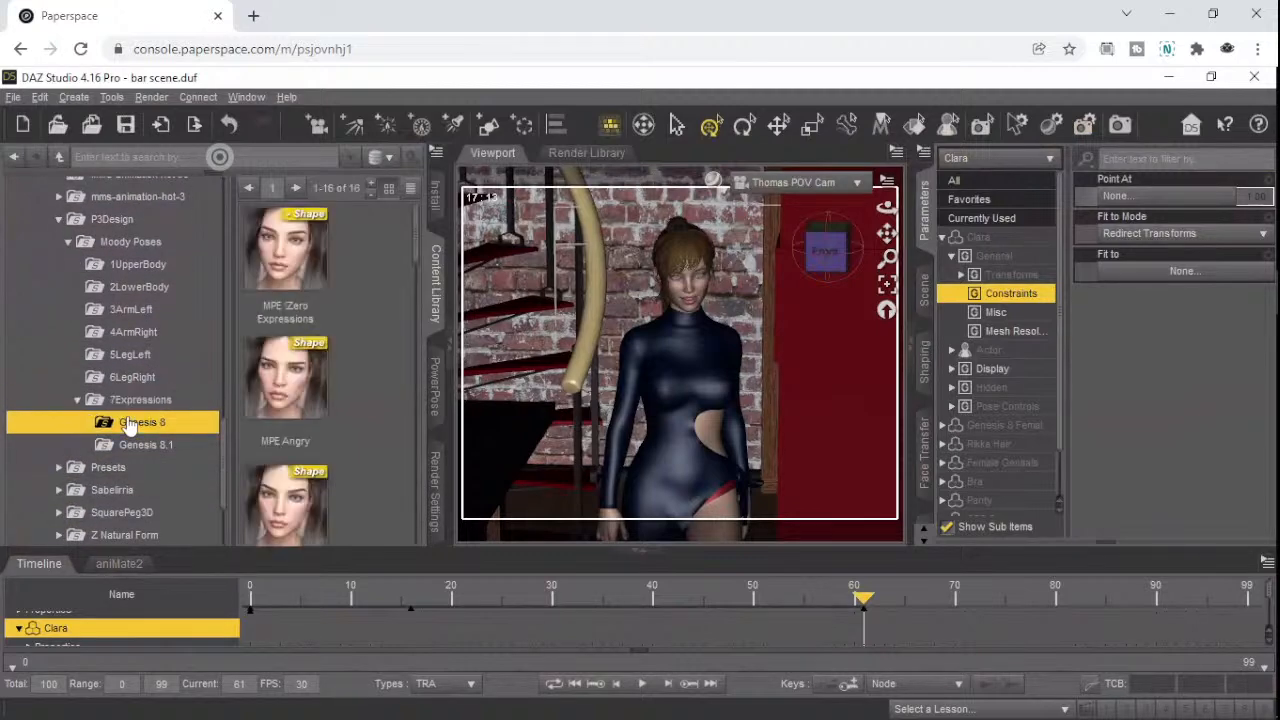
- Browse the Moody Poses expressions and apply the MPE Sneaky expression to Clara
{"action": "scroll", "coordinate": [355, 400], "scroll_direction": "down", "scroll_amount": 2}
{"action": "scroll", "coordinate": [355, 400], "scroll_direction": "down", "scroll_amount": 5}
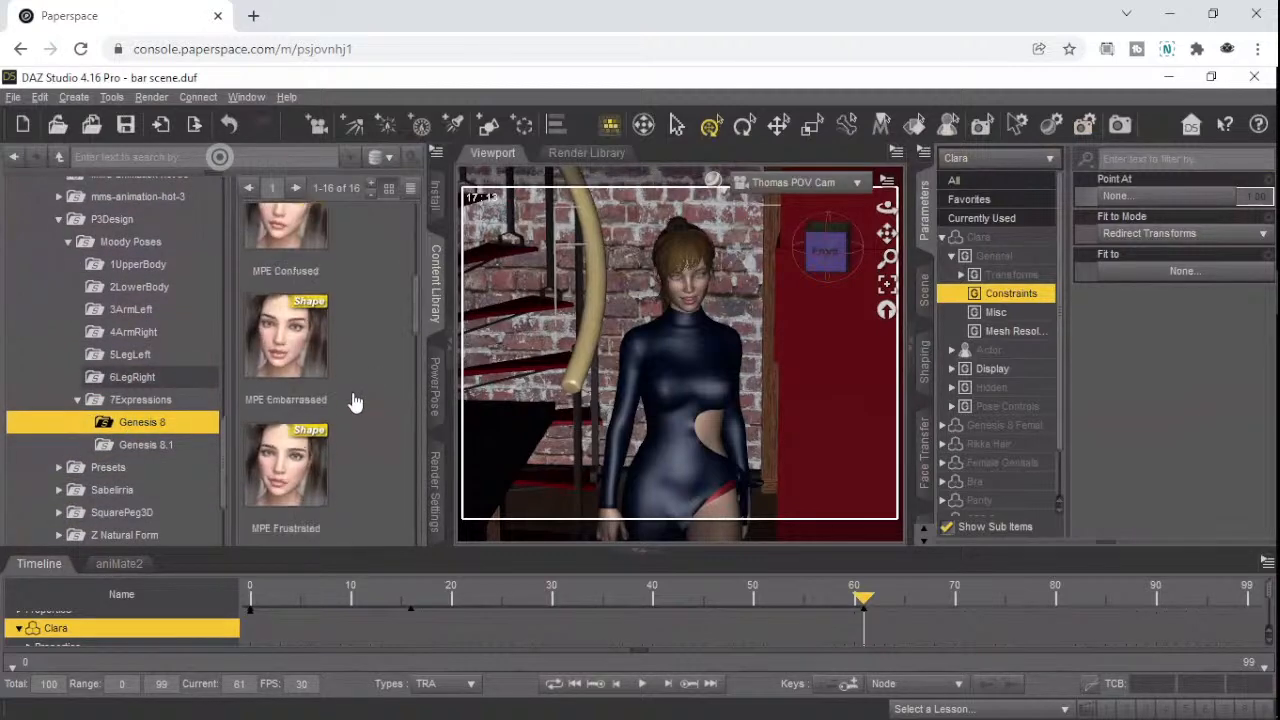
{"action": "scroll", "coordinate": [355, 402], "scroll_direction": "down", "scroll_amount": 6}
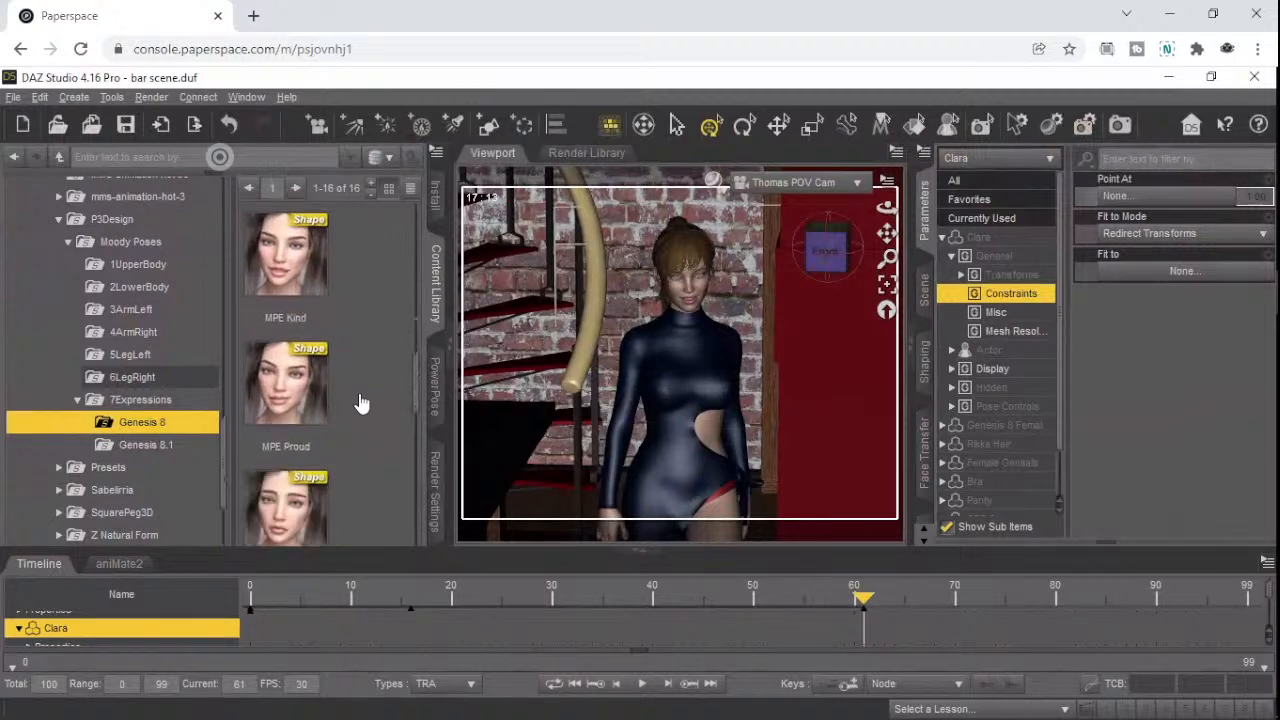
{"action": "scroll", "coordinate": [362, 403], "scroll_direction": "down", "scroll_amount": 8}
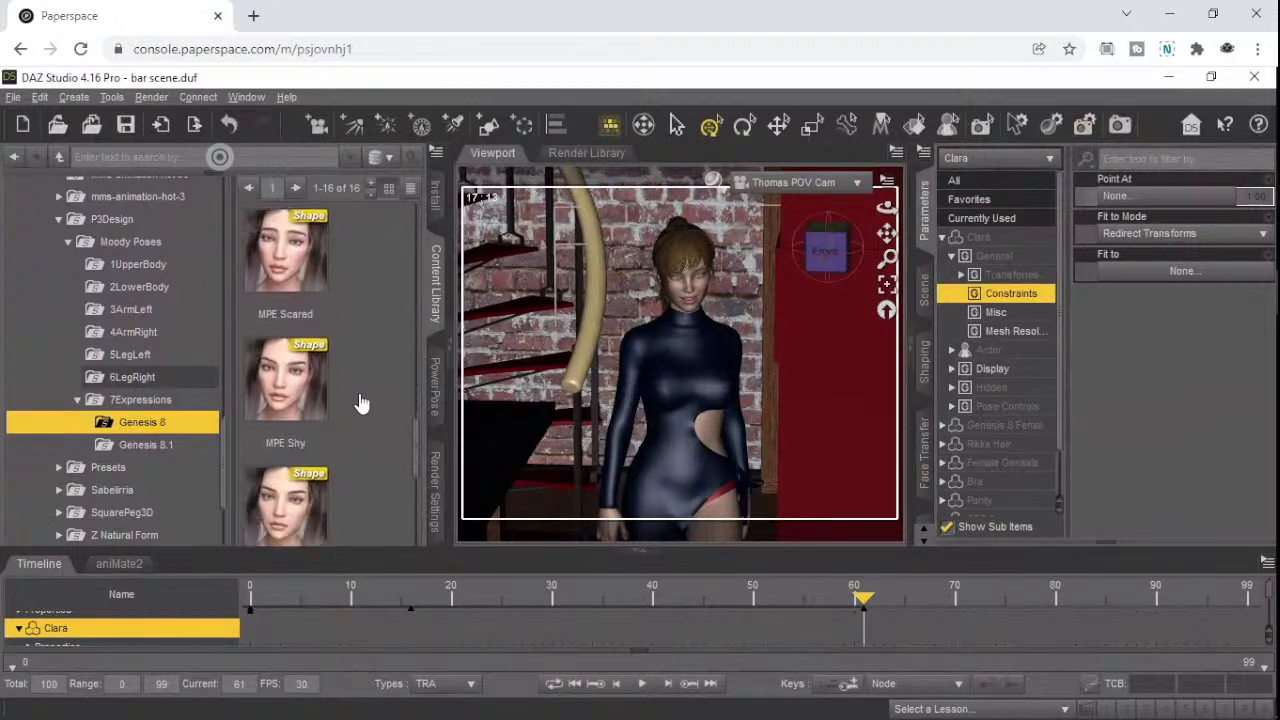
{"action": "scroll", "coordinate": [362, 403], "scroll_direction": "down", "scroll_amount": 7}
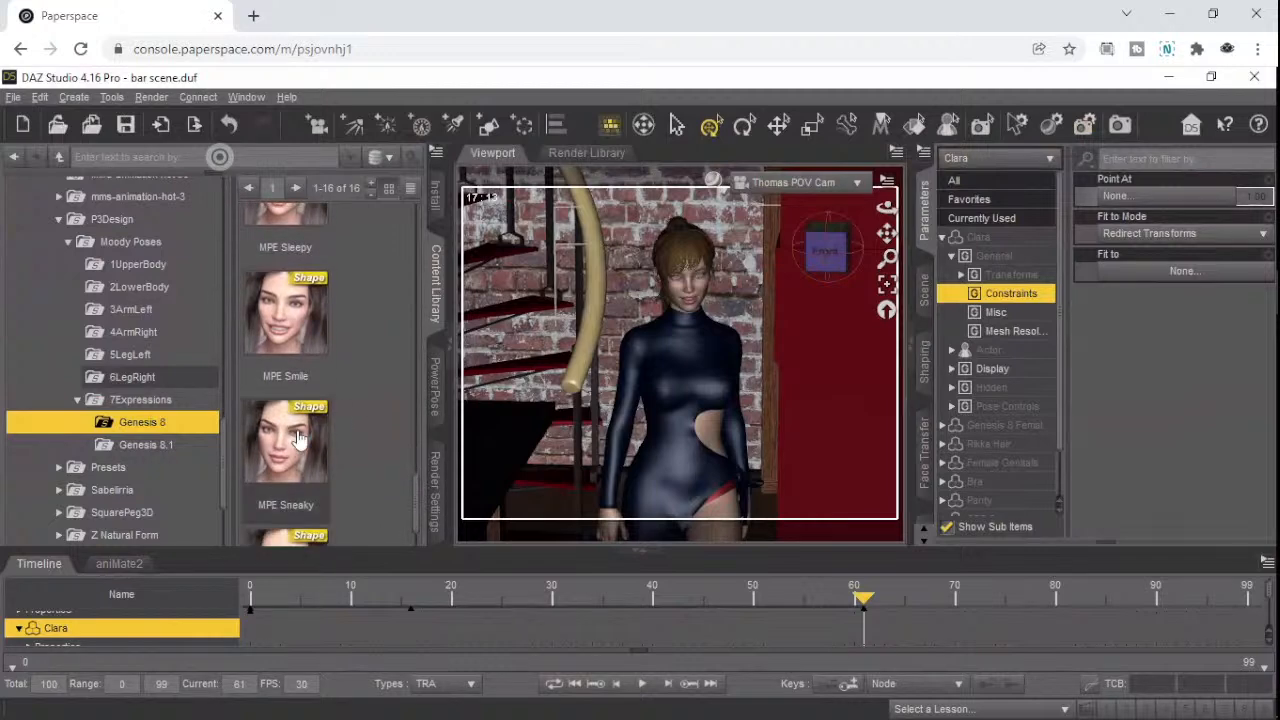
{"action": "double_click", "coordinate": [298, 436]}
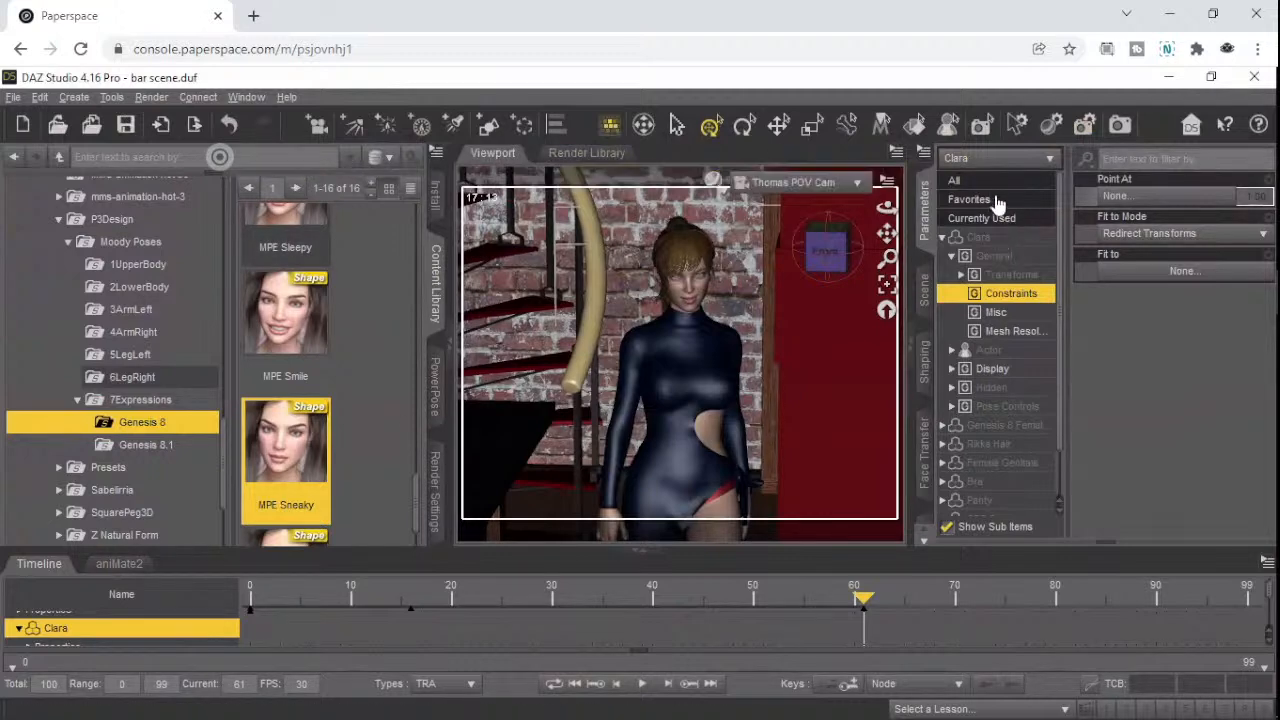
- Select Thomas POV Cam and set its frame width to 13 mm
{"action": "left_click", "coordinate": [980, 160]}
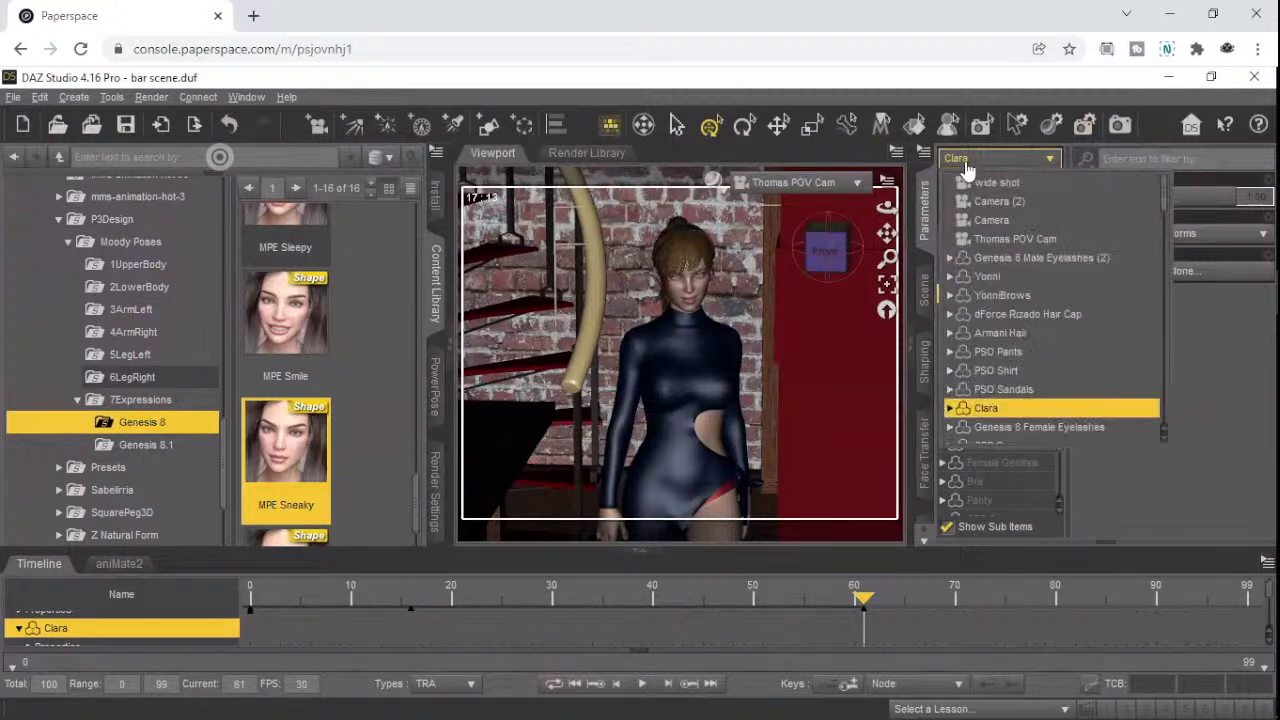
{"action": "left_click", "coordinate": [990, 240]}
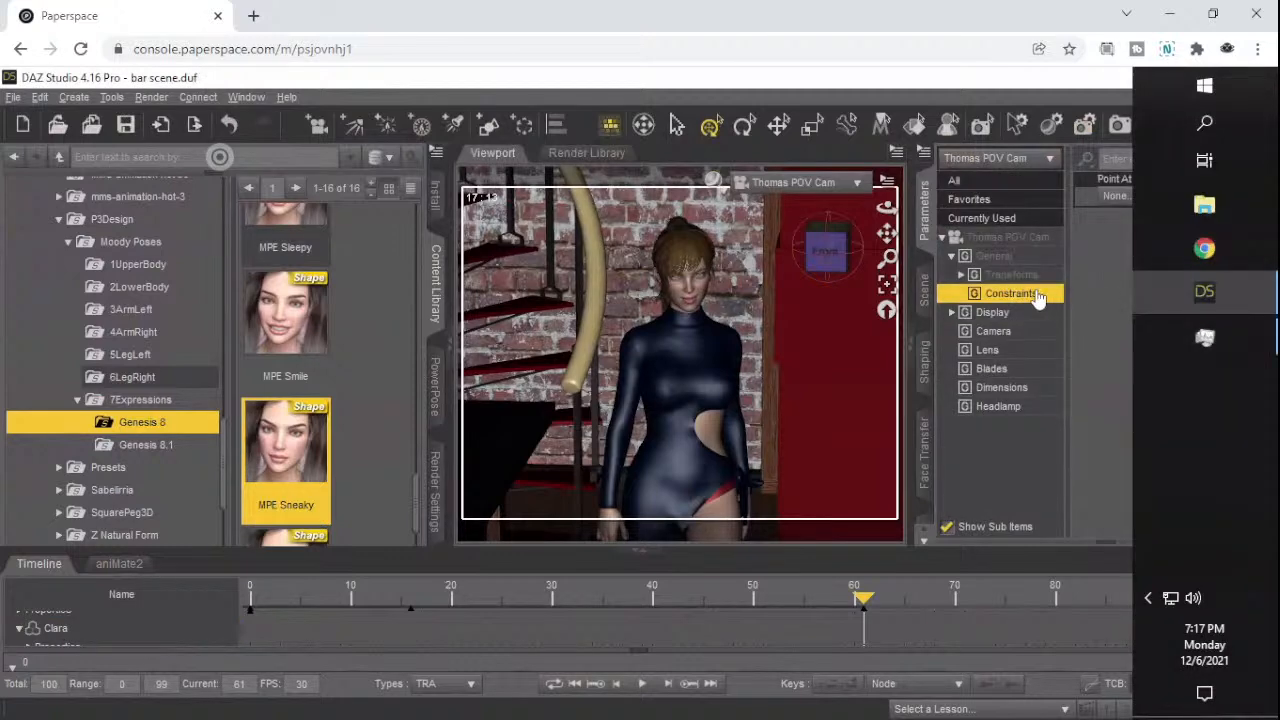
{"action": "left_click", "coordinate": [996, 334]}
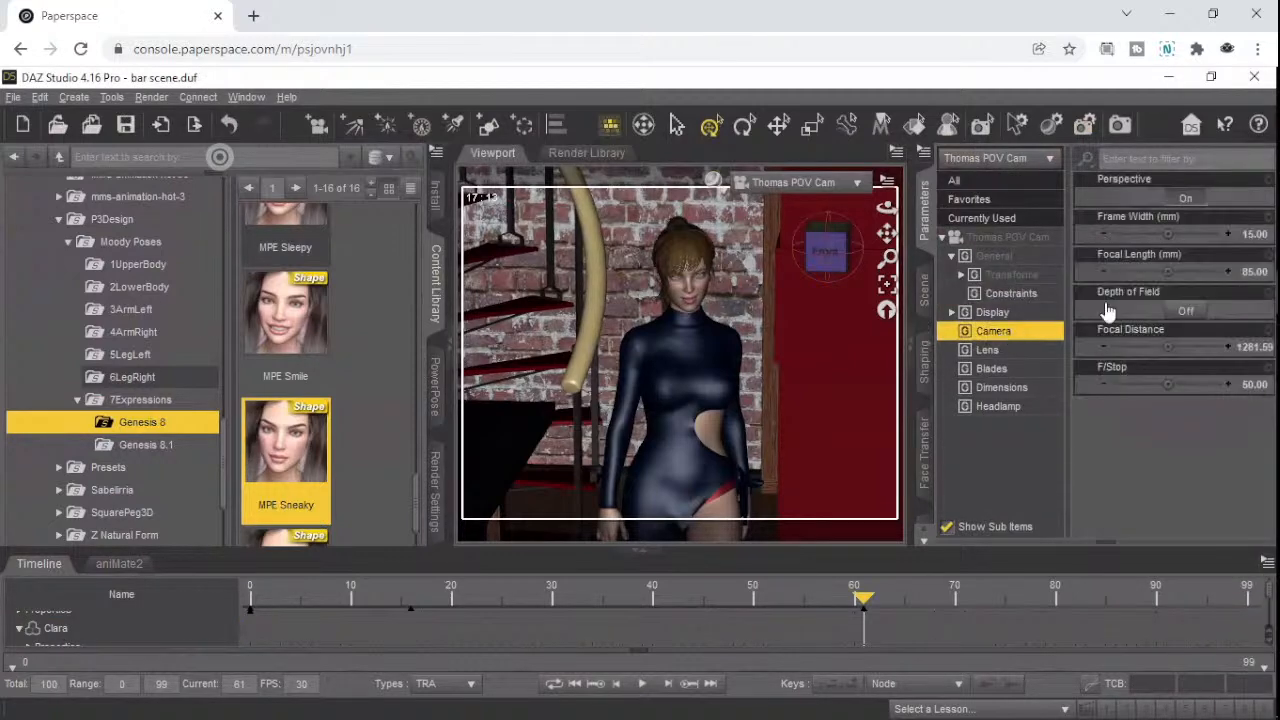
{"action": "left_click", "coordinate": [1245, 240]}
{"action": "type", "text": "13"}
{"action": "key", "text": "Return"}
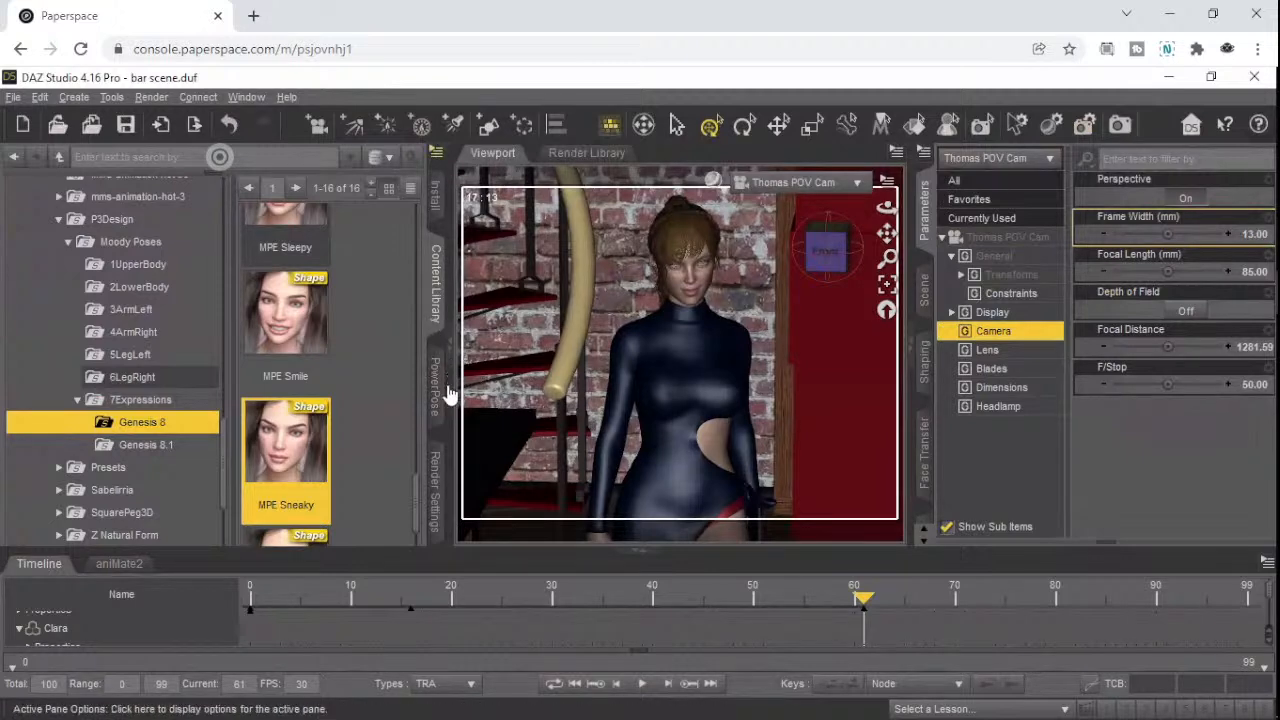
- Render frame 61 from Thomas POV Cam and inspect Clara's face and outfit in the render window
{"action": "left_click", "coordinate": [435, 470]}
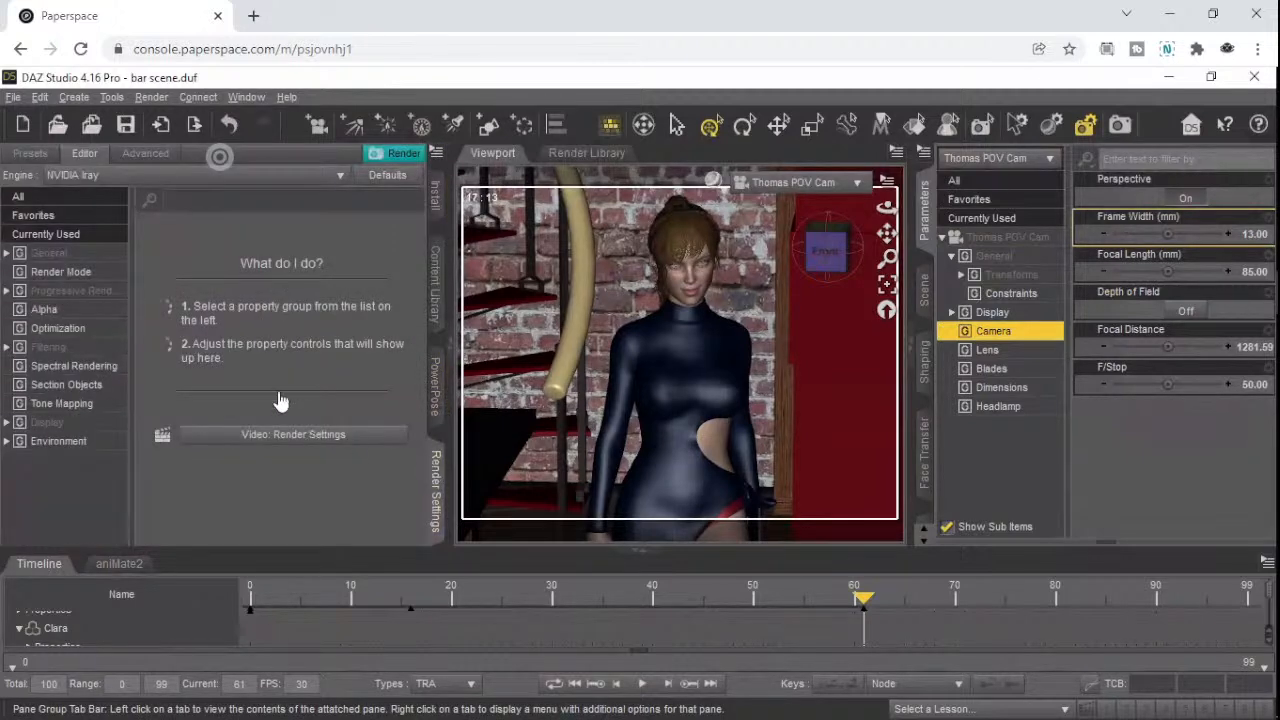
{"action": "left_click", "coordinate": [400, 155]}
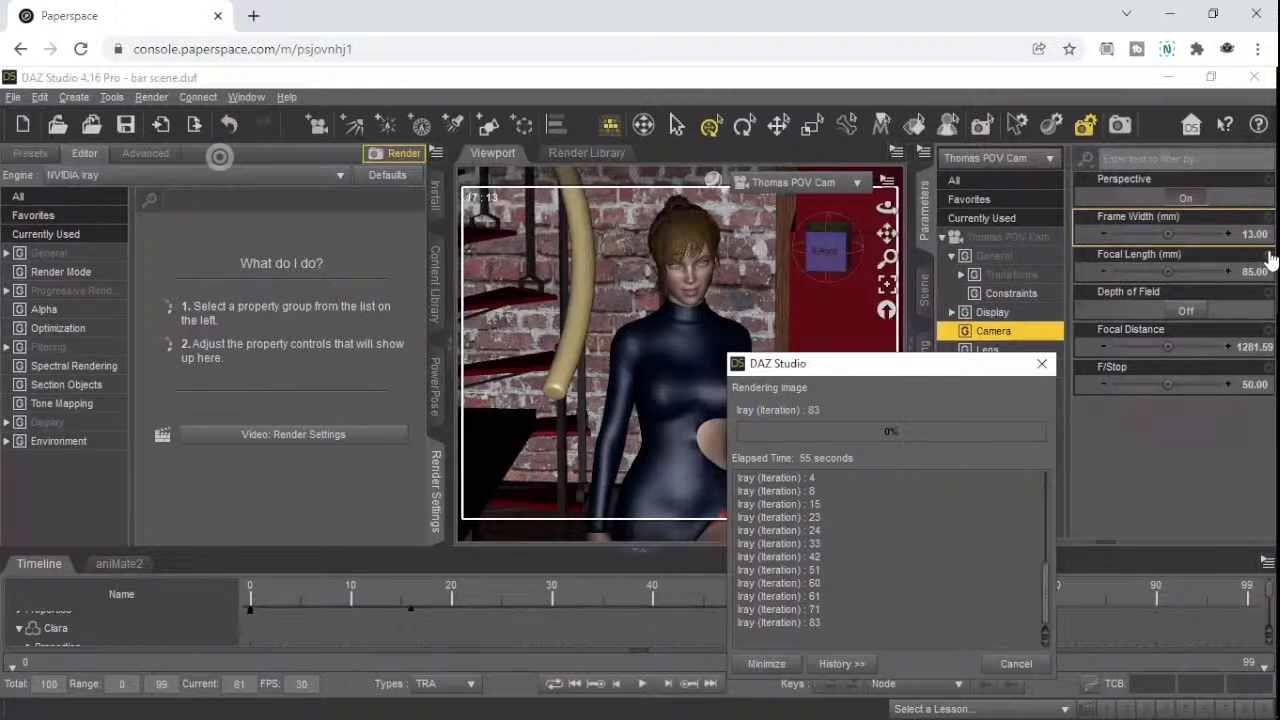
{"action": "mouse_move", "coordinate": [1272, 260]}
{"action": "mouse_move", "coordinate": [1204, 291]}
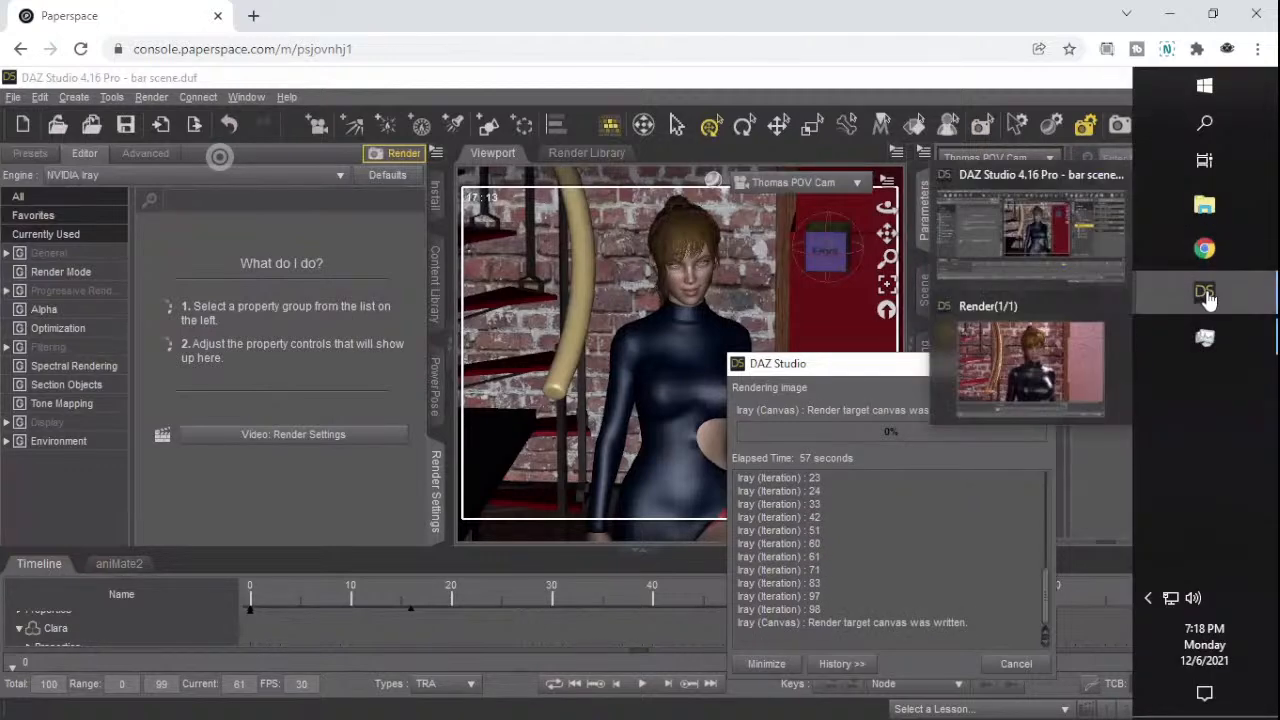
{"action": "left_click", "coordinate": [1088, 350]}
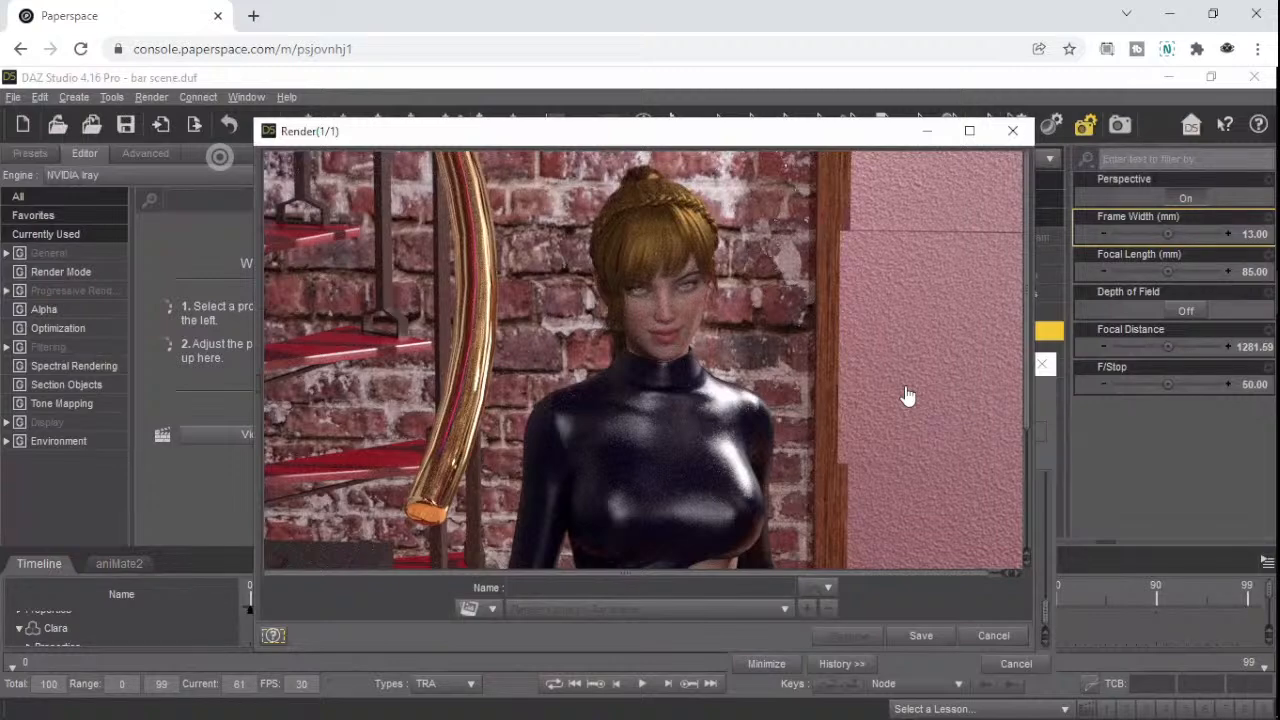
{"action": "scroll", "coordinate": [877, 388], "scroll_direction": "down", "scroll_amount": 3}
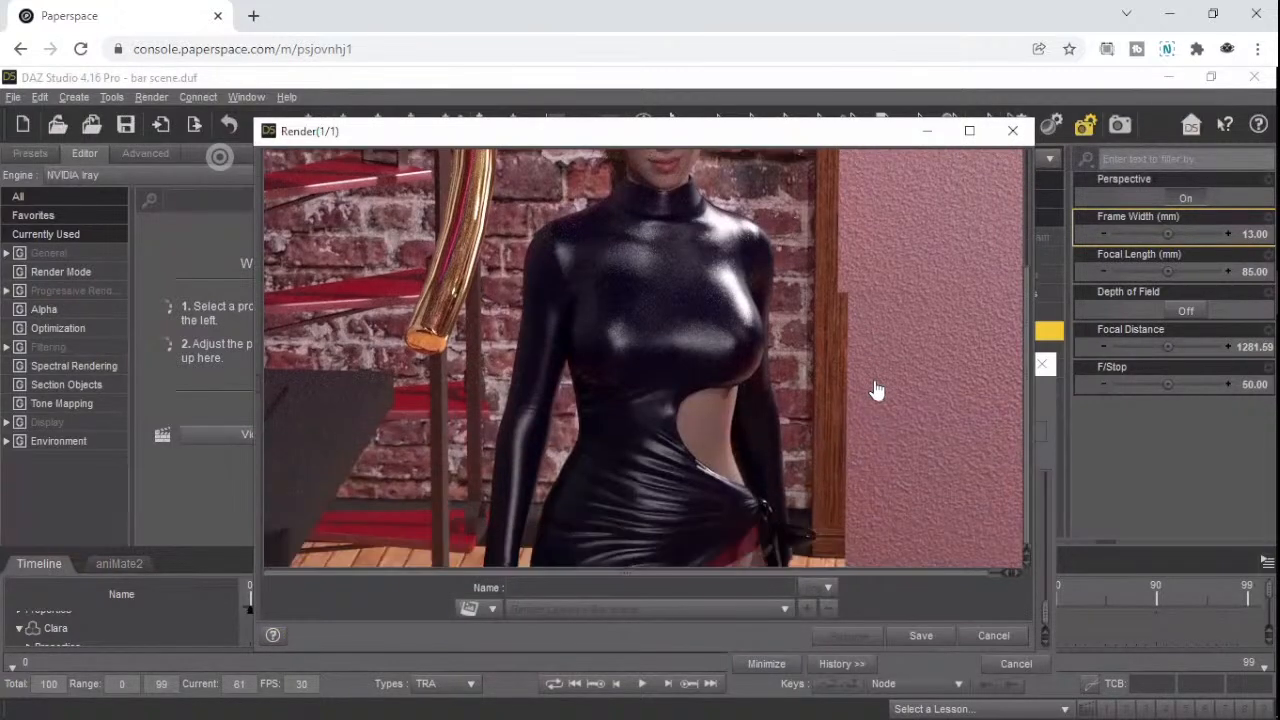
- Alternate between the render image and the progress dialog to check Clara's face, the iterations and the elapsed time
{"action": "scroll", "coordinate": [877, 390], "scroll_direction": "up", "scroll_amount": 3}
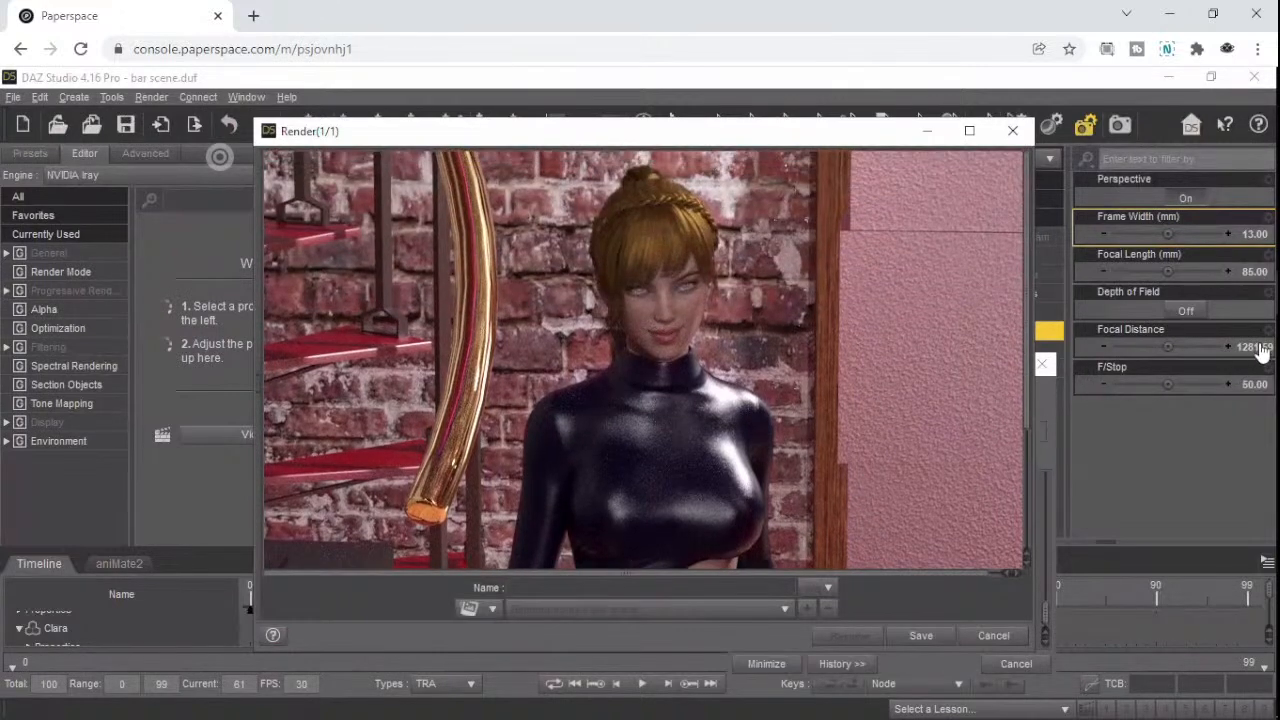
{"action": "mouse_move", "coordinate": [1276, 348]}
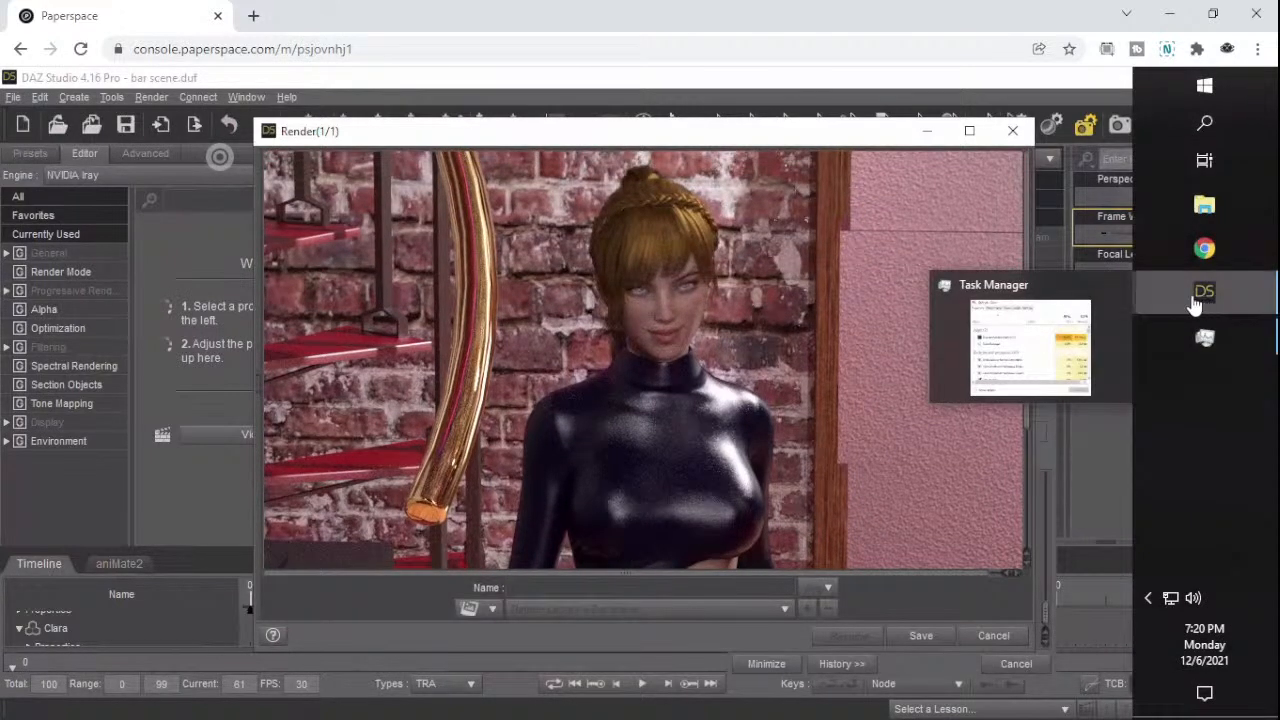
{"action": "left_click", "coordinate": [1194, 304]}
{"action": "left_click", "coordinate": [1072, 342]}
{"action": "left_click", "coordinate": [1194, 295]}
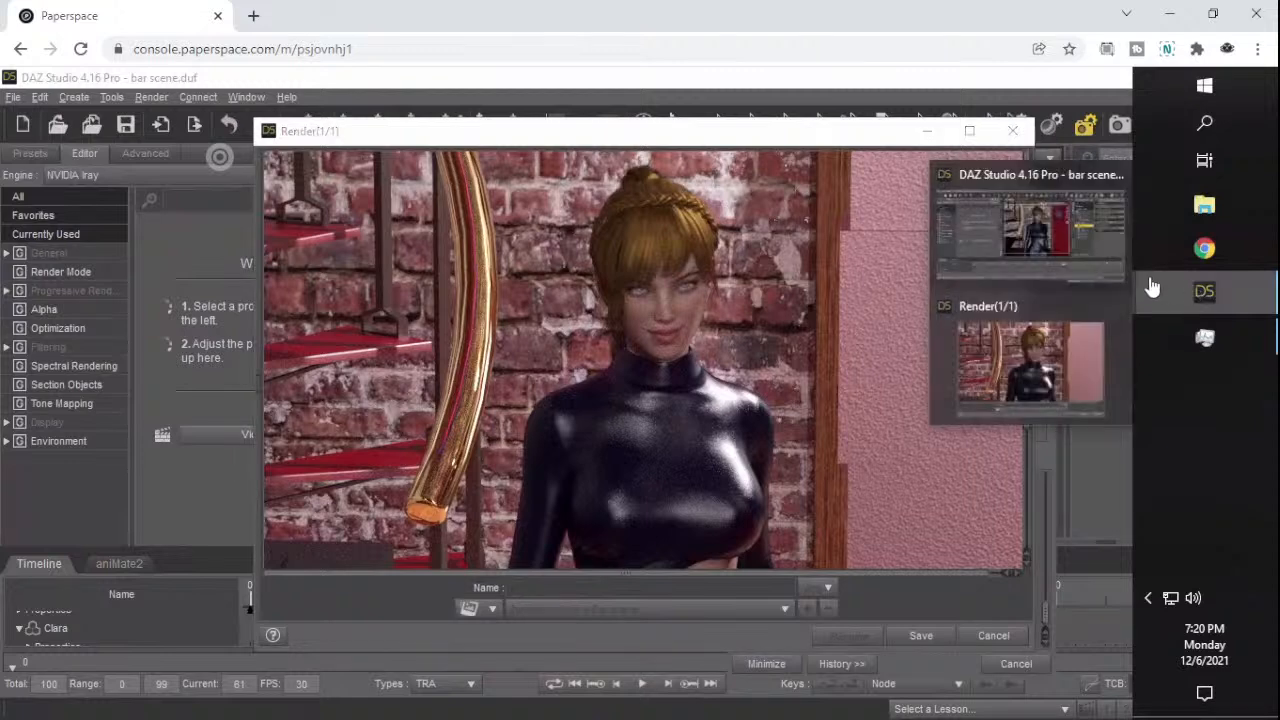
{"action": "left_click", "coordinate": [1080, 257]}
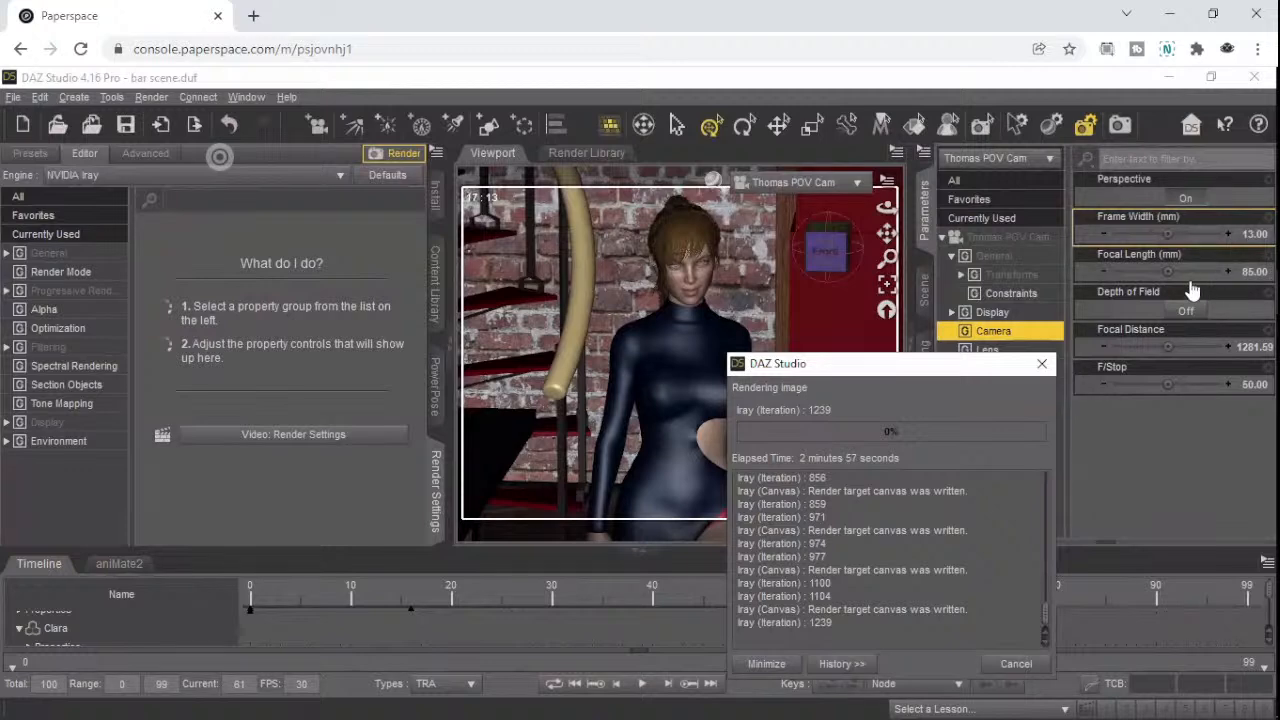
{"action": "mouse_move", "coordinate": [1276, 270]}
{"action": "mouse_move", "coordinate": [1228, 291]}
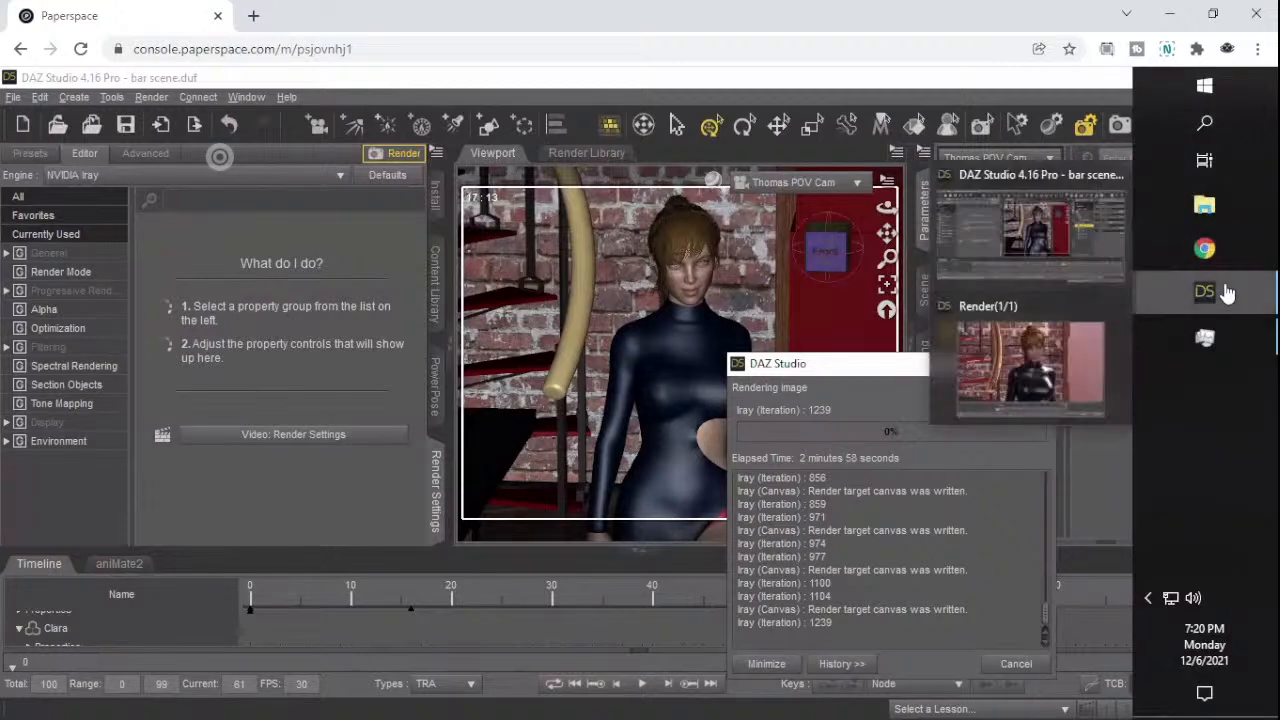
{"action": "left_click", "coordinate": [1084, 362]}
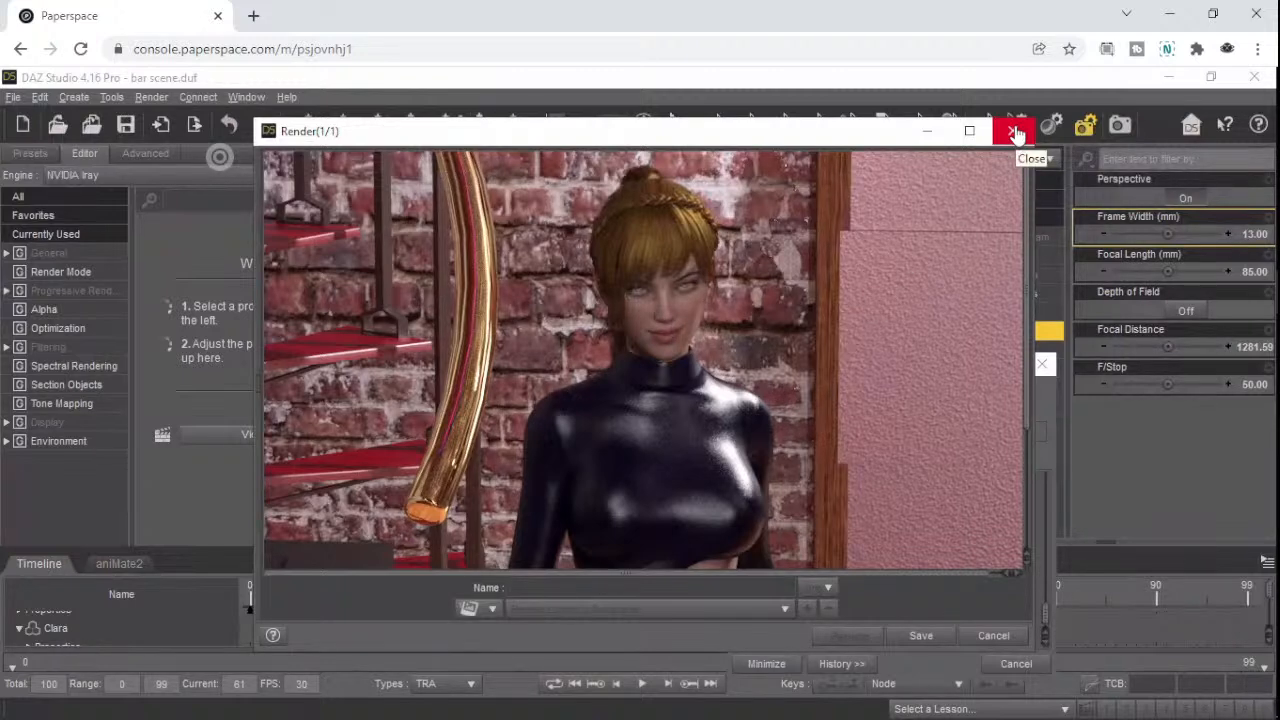
{"action": "mouse_move", "coordinate": [1273, 172]}
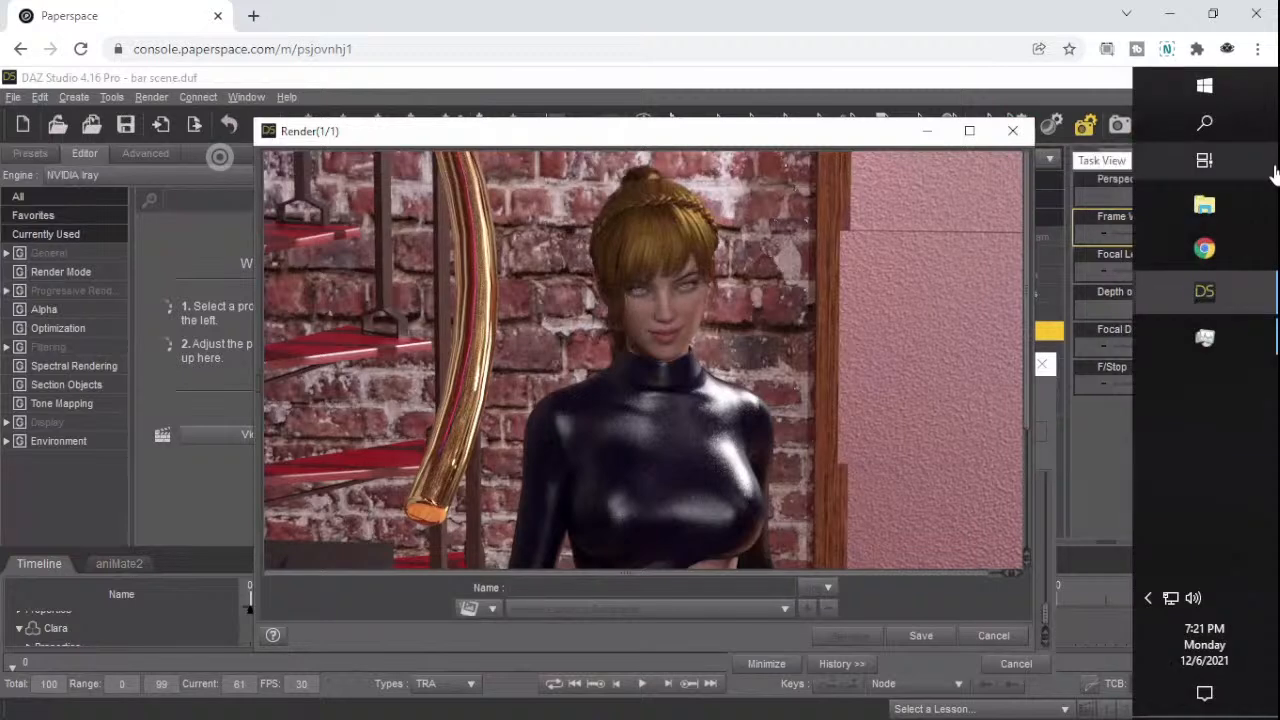
{"action": "mouse_move", "coordinate": [1222, 305]}
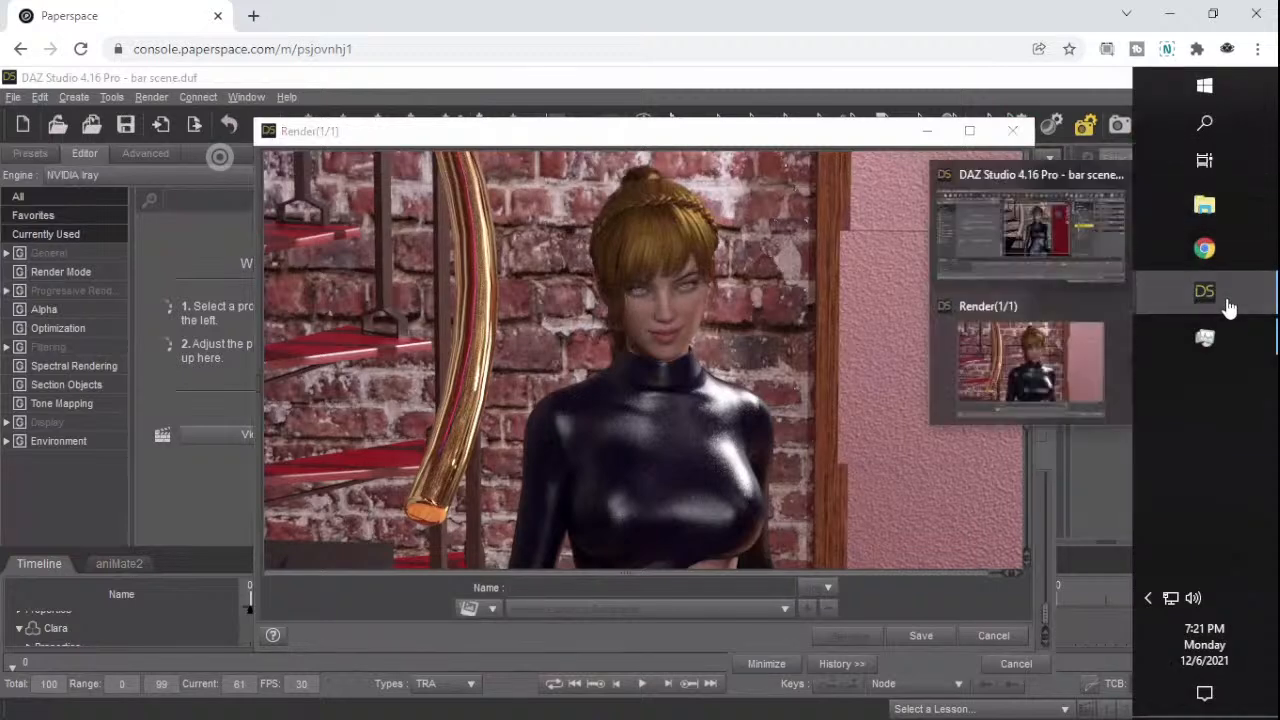
{"action": "left_click", "coordinate": [1040, 250]}
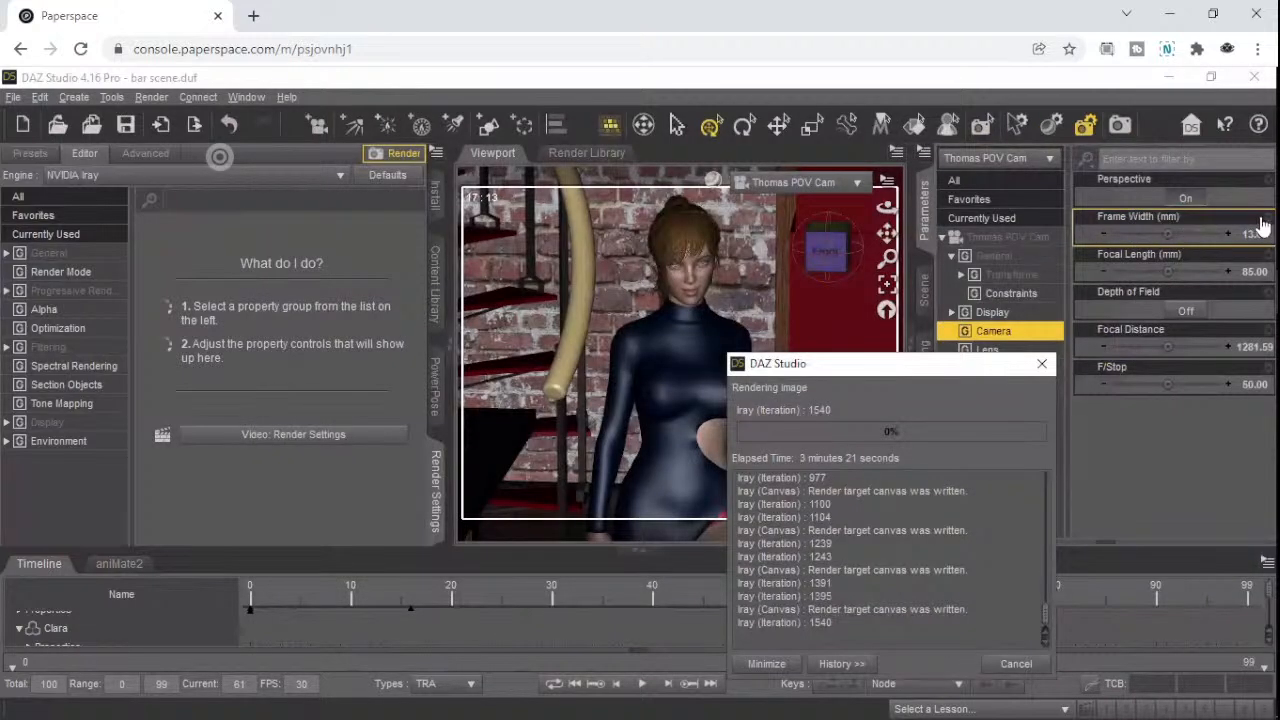
{"action": "mouse_move", "coordinate": [1206, 312]}
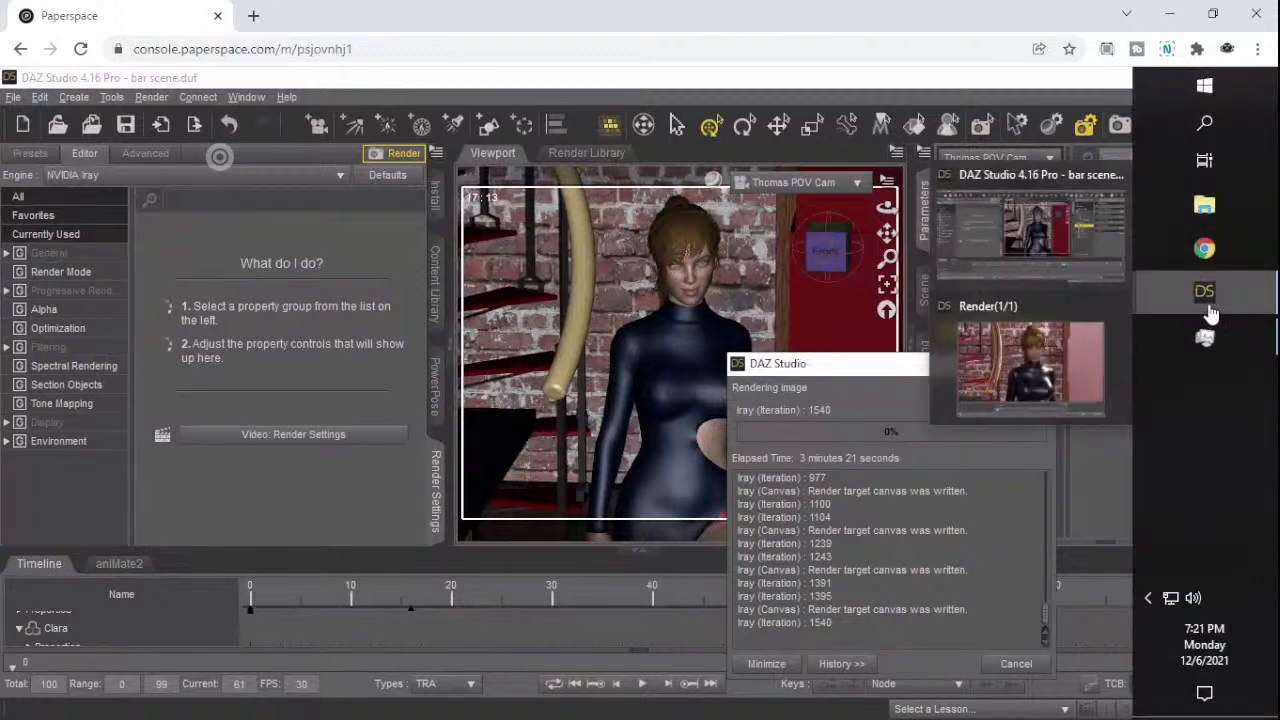
{"action": "left_click", "coordinate": [1082, 349]}
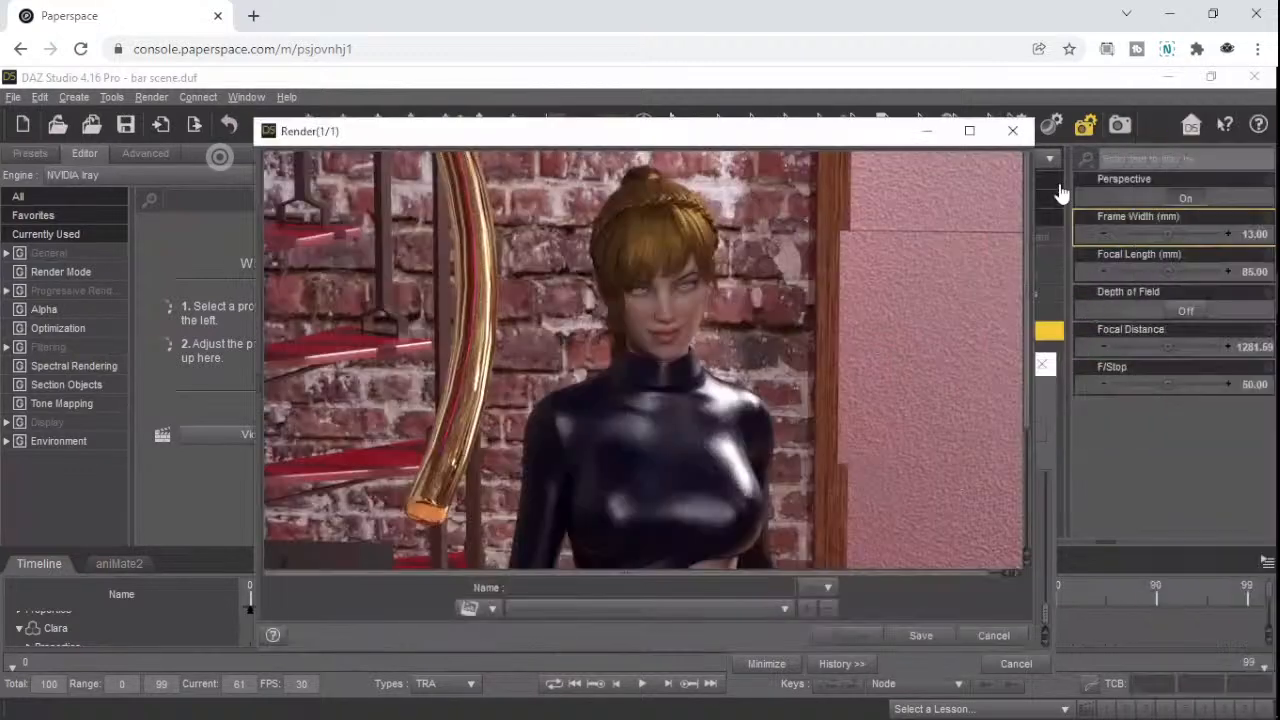
- Stop the running render of frame 61 and close its render window without saving
{"action": "left_click", "coordinate": [1013, 133]}
{"action": "left_click", "coordinate": [618, 424]}
{"action": "left_click", "coordinate": [1013, 132]}
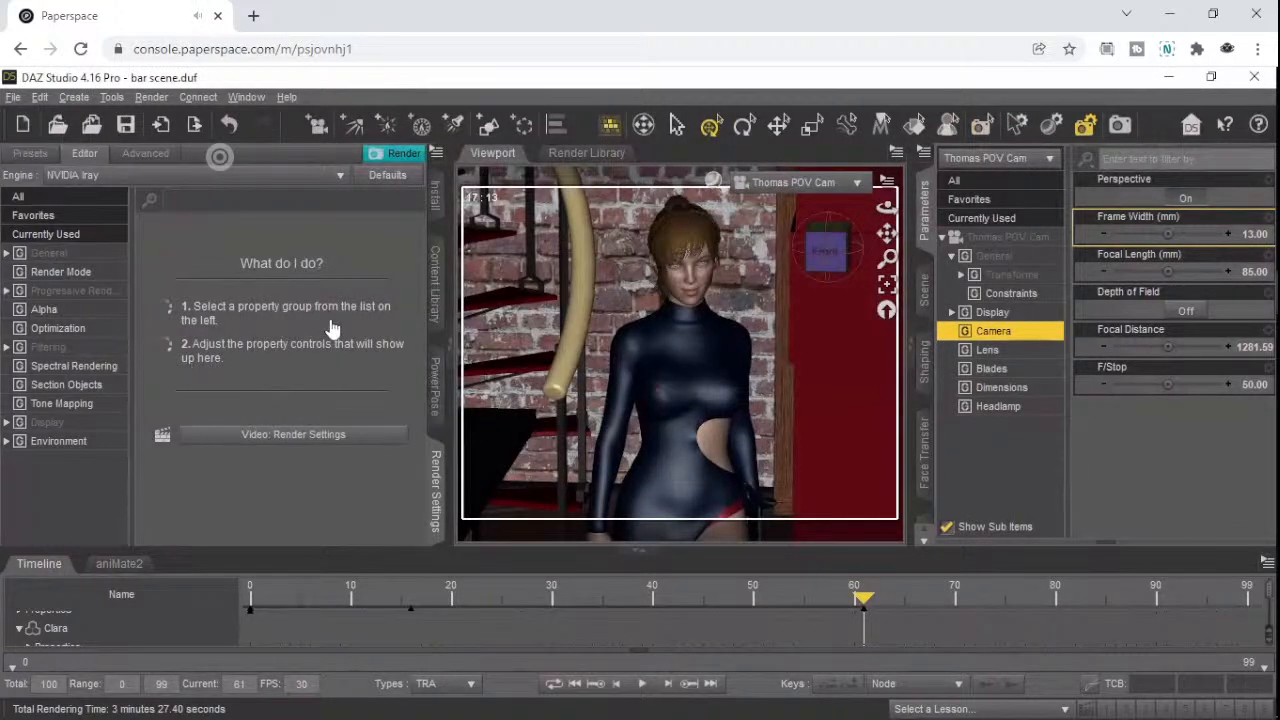
- Set Max Samples to 500 in the progressive rendering settings
{"action": "left_click", "coordinate": [56, 291]}
{"action": "left_click", "coordinate": [412, 350]}
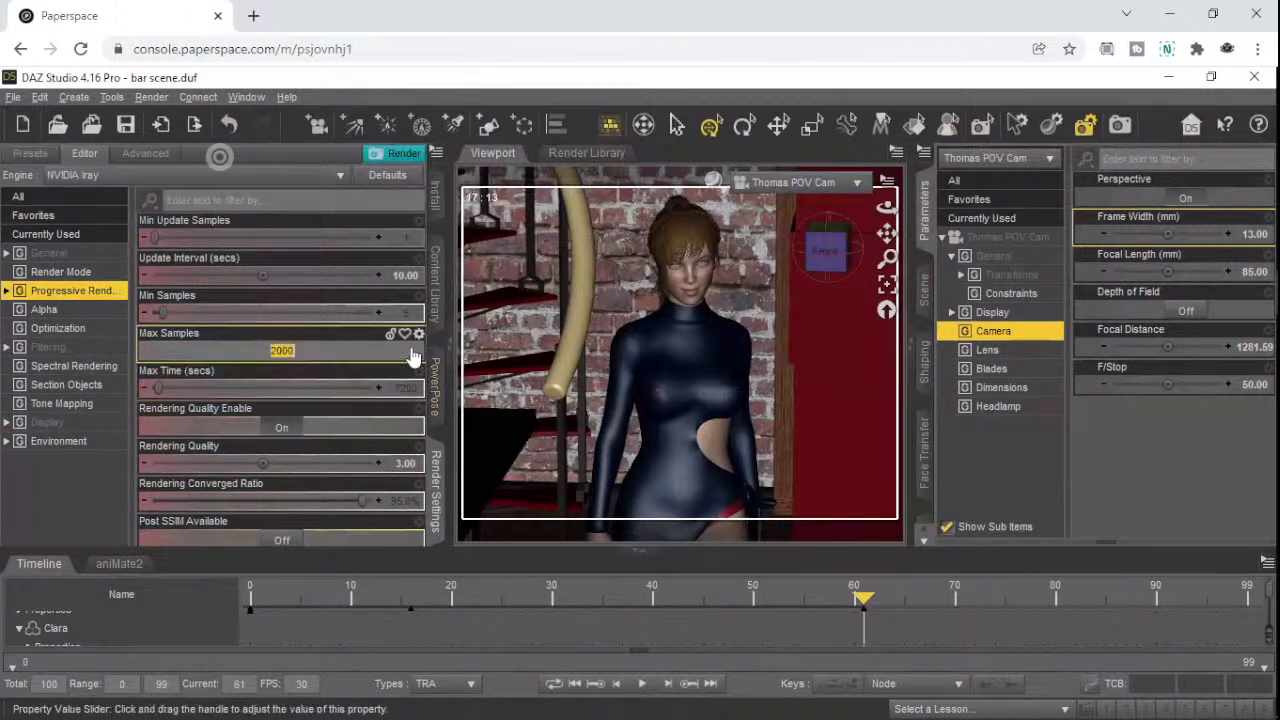
{"action": "type", "text": "500"}
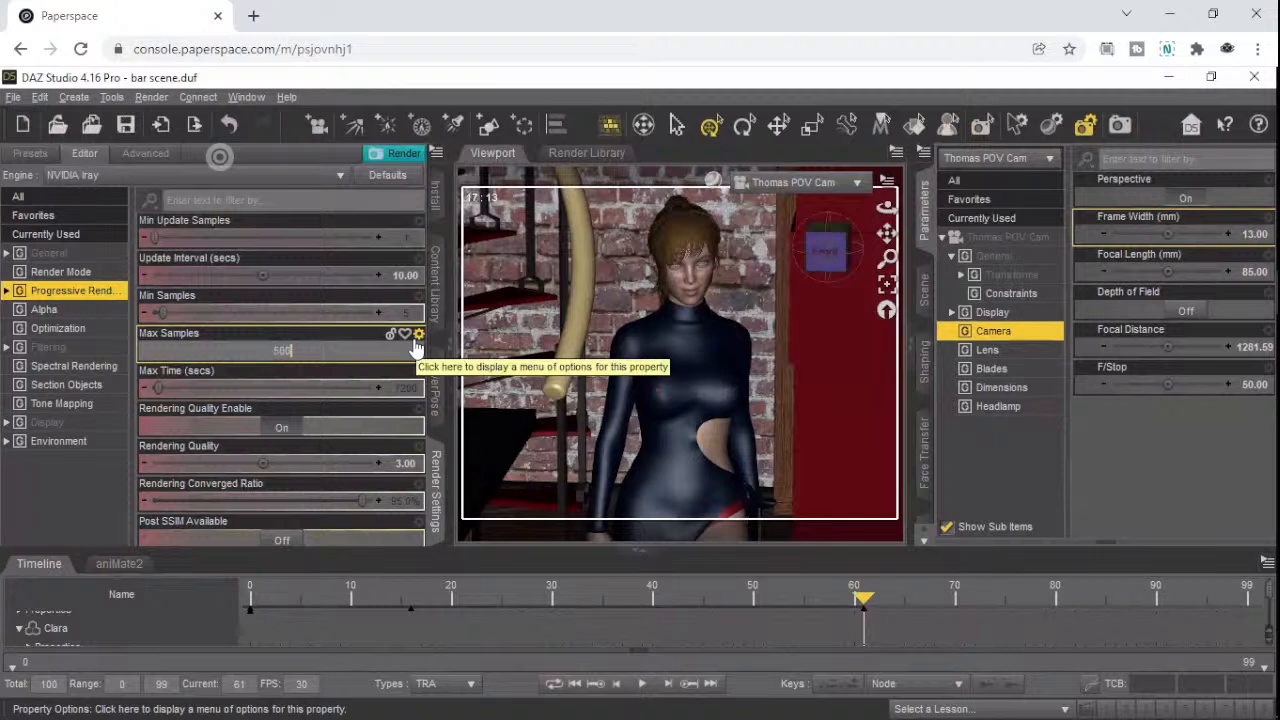
{"action": "key", "text": "Return"}
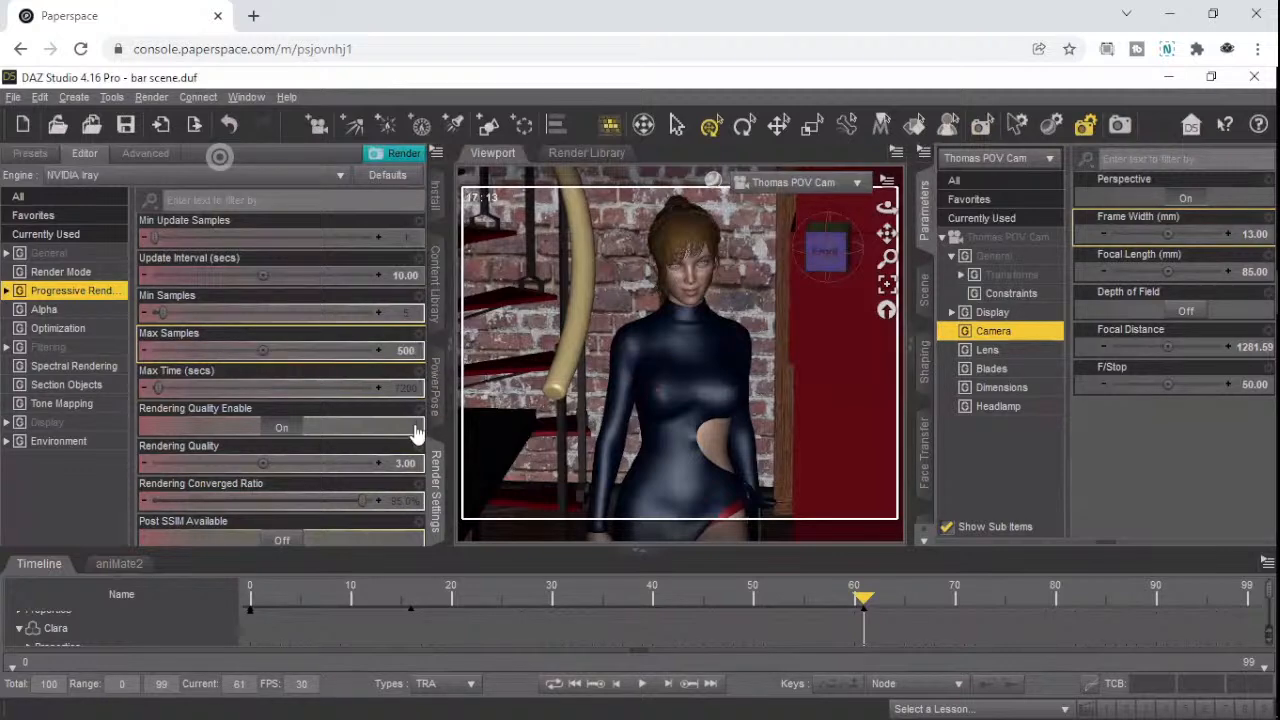
- Set Rendering Quality to 5 and Rendering Converged Ratio to 99% in the progressive rendering settings
{"action": "left_click", "coordinate": [405, 466]}
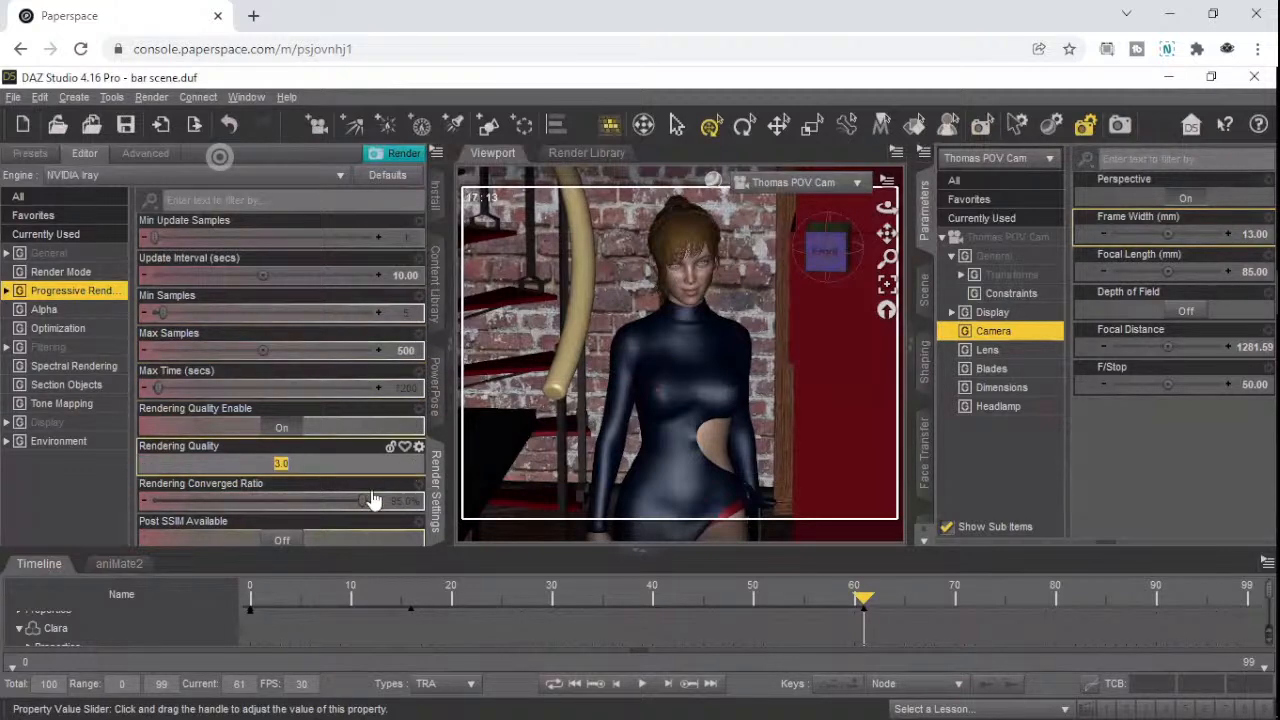
{"action": "type", "text": "5"}
{"action": "key", "text": "Return"}
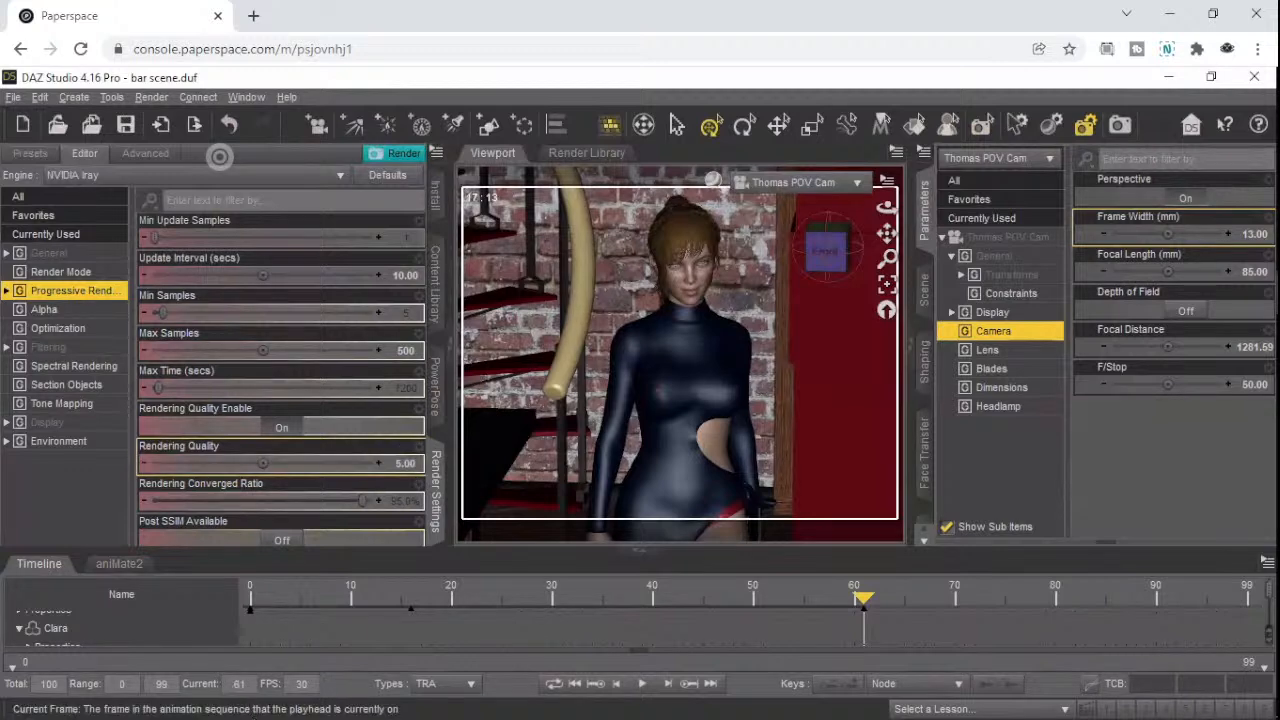
{"action": "left_click", "coordinate": [388, 504]}
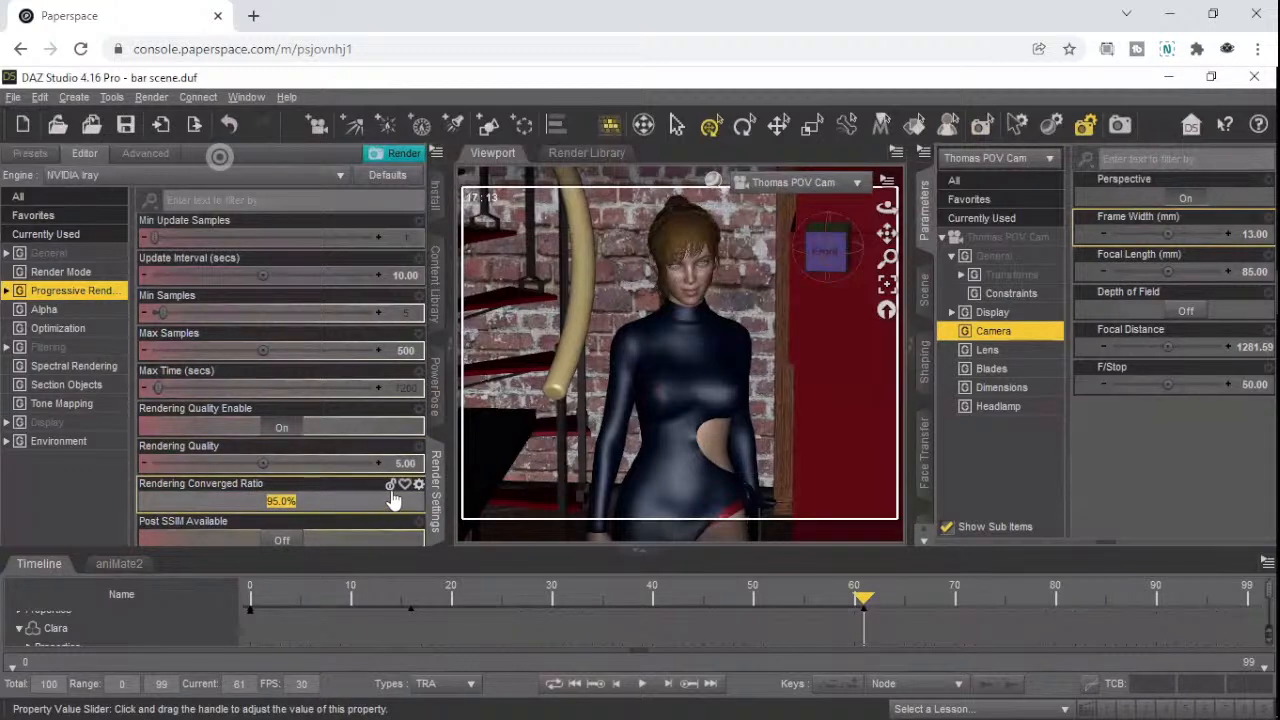
{"action": "type", "text": "97"}
{"action": "key", "text": "BackSpace"}
{"action": "type", "text": "9"}
{"action": "key", "text": "Return"}
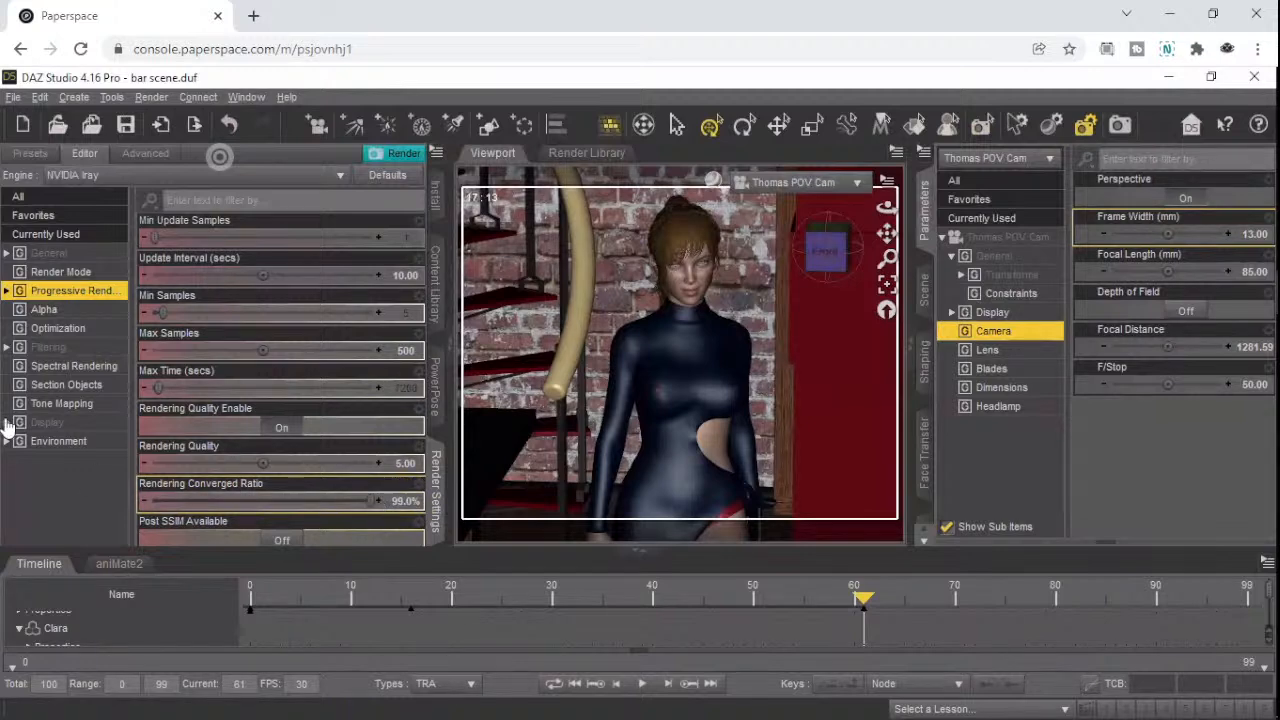
- Turn off Post Denoiser Available and set Pixel Filter Radius to 0.8 in the filtering settings
{"action": "left_click", "coordinate": [62, 347]}
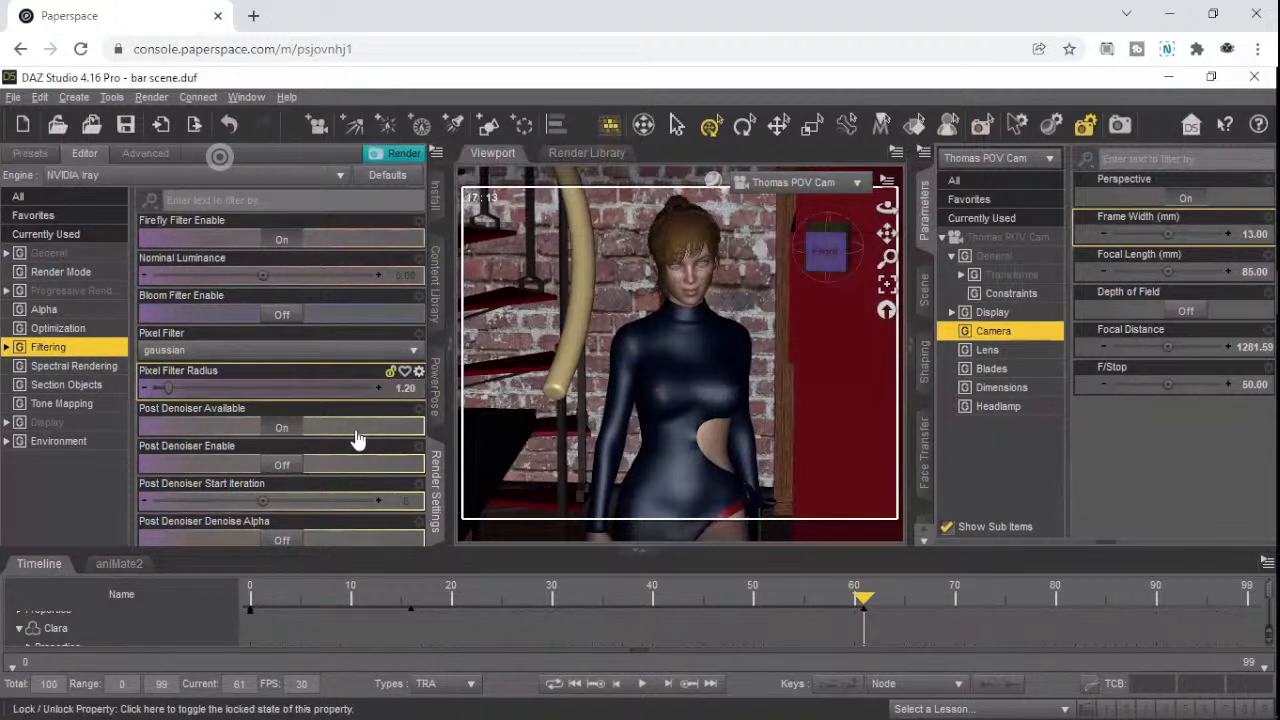
{"action": "left_click", "coordinate": [280, 428]}
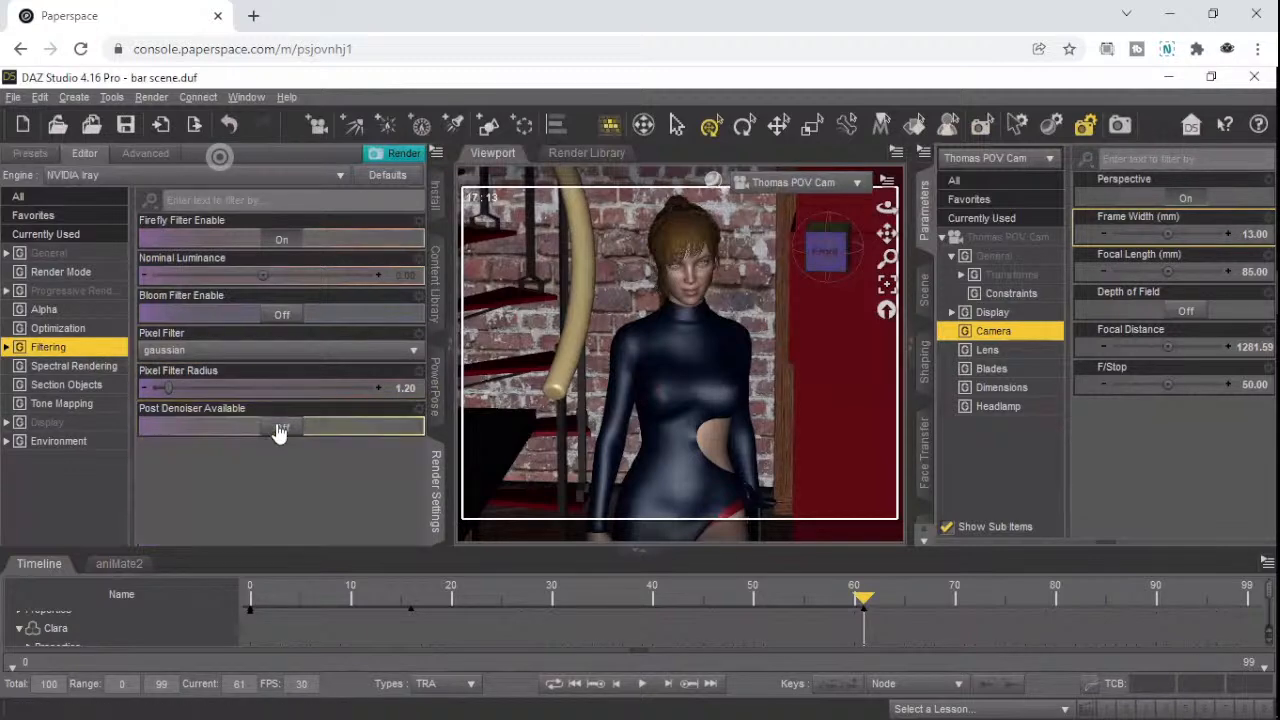
{"action": "left_click", "coordinate": [405, 390]}
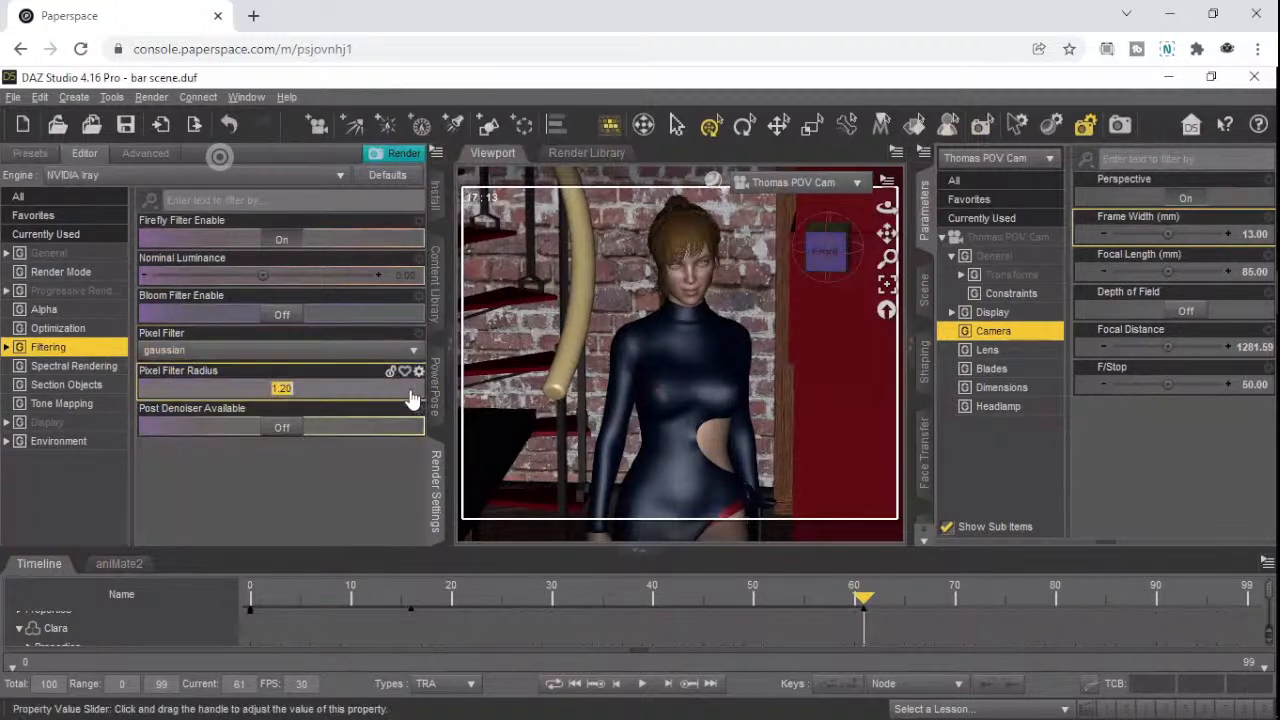
{"action": "type", "text": "0.8"}
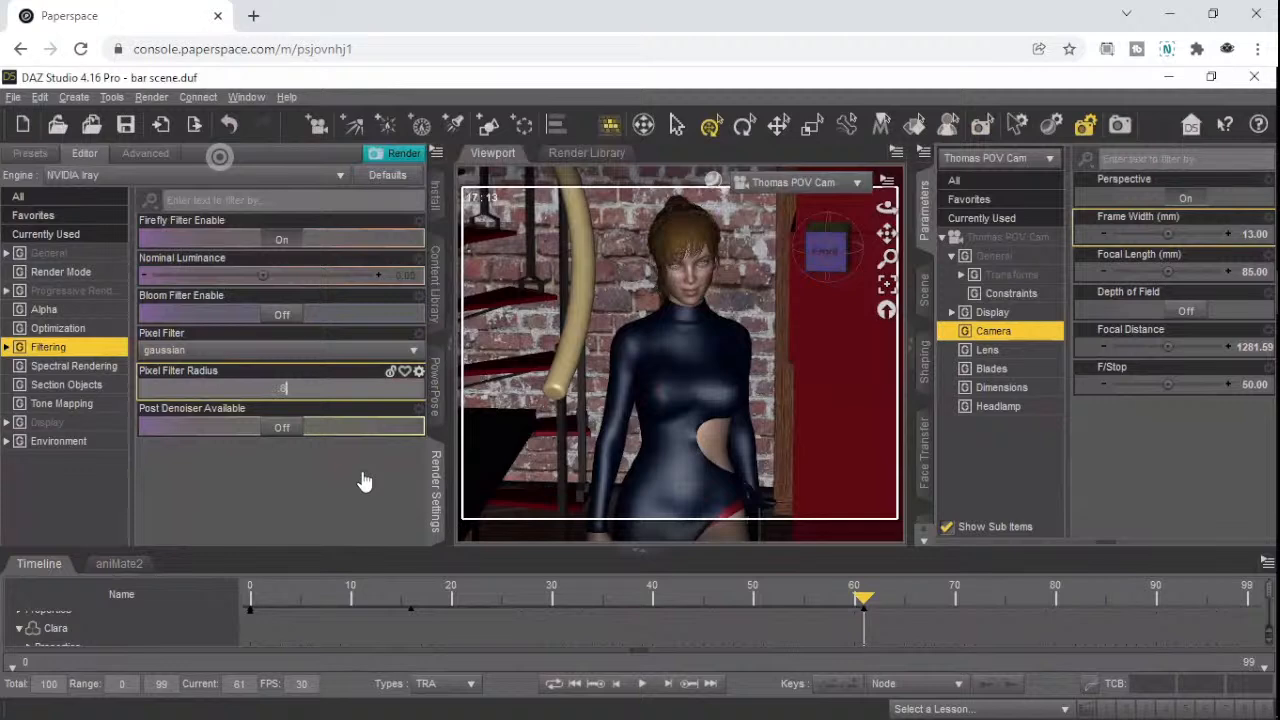
{"action": "key", "text": "Return"}
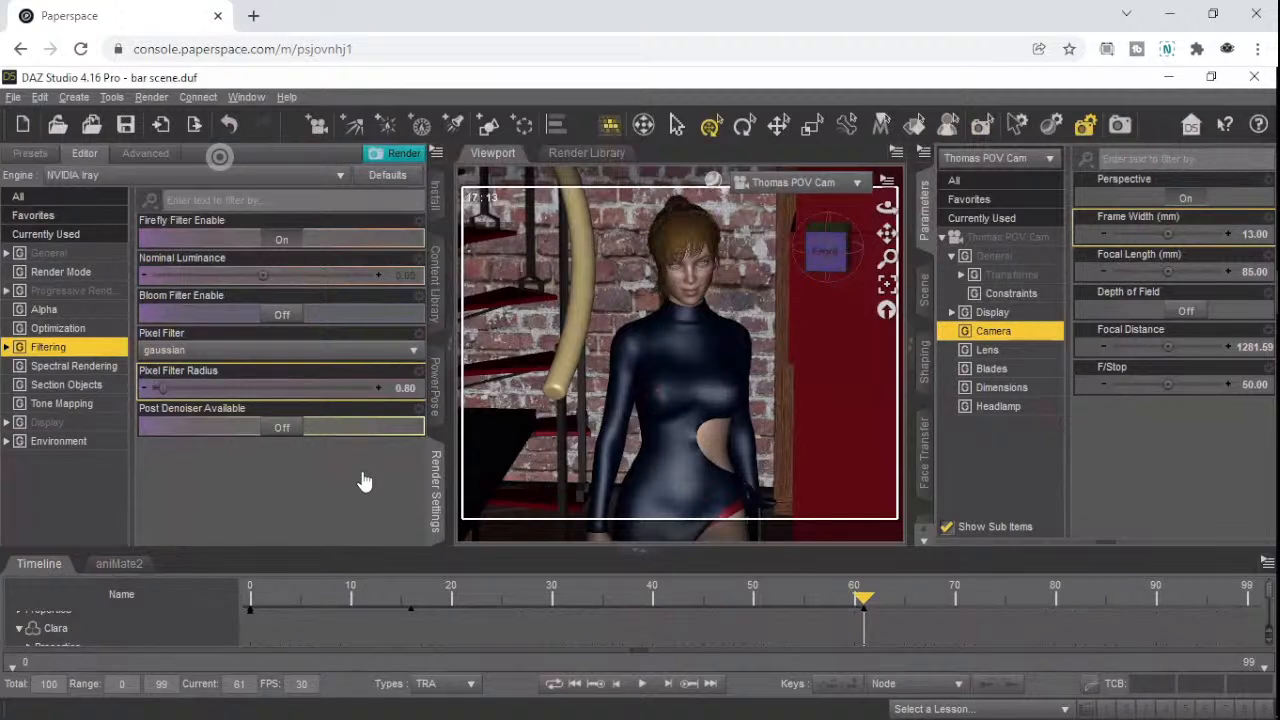
- Check the optimization settings, render frame 61 again from Thomas POV Cam and inspect Clara as the image refines
{"action": "left_click", "coordinate": [60, 330]}
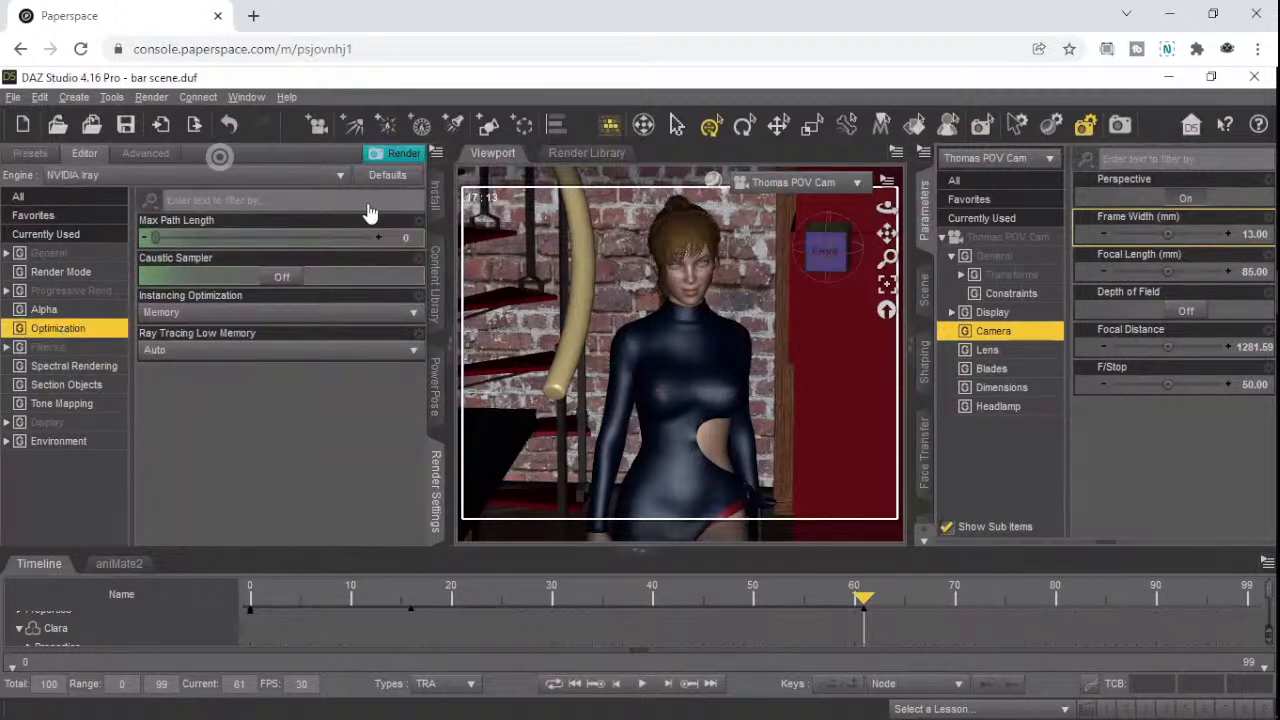
{"action": "left_click", "coordinate": [401, 153]}
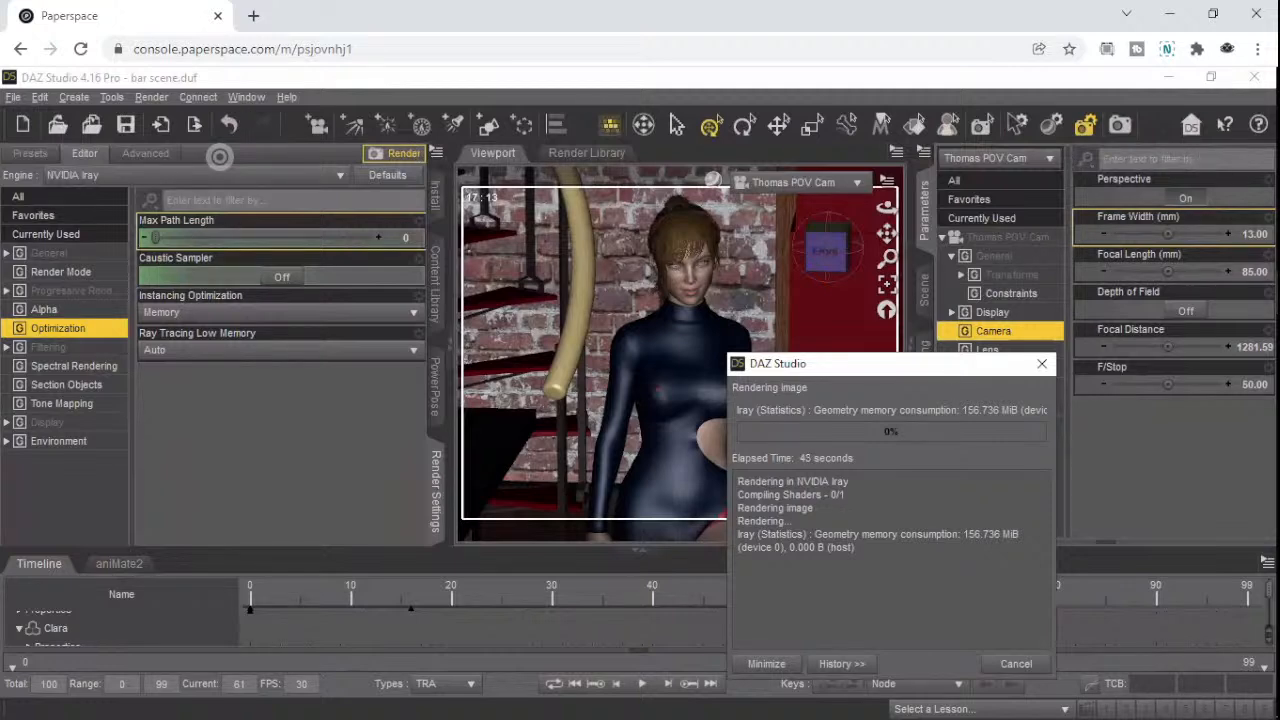
{"action": "mouse_move", "coordinate": [1270, 265]}
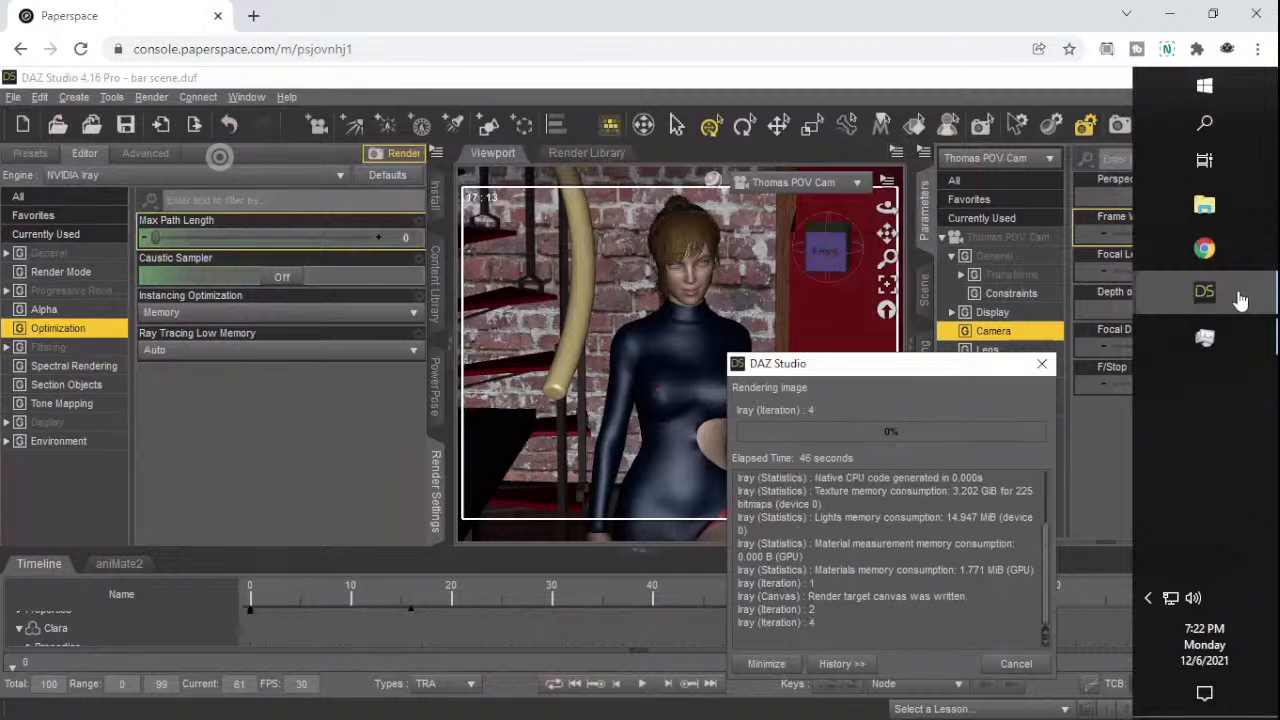
{"action": "mouse_move", "coordinate": [1238, 293]}
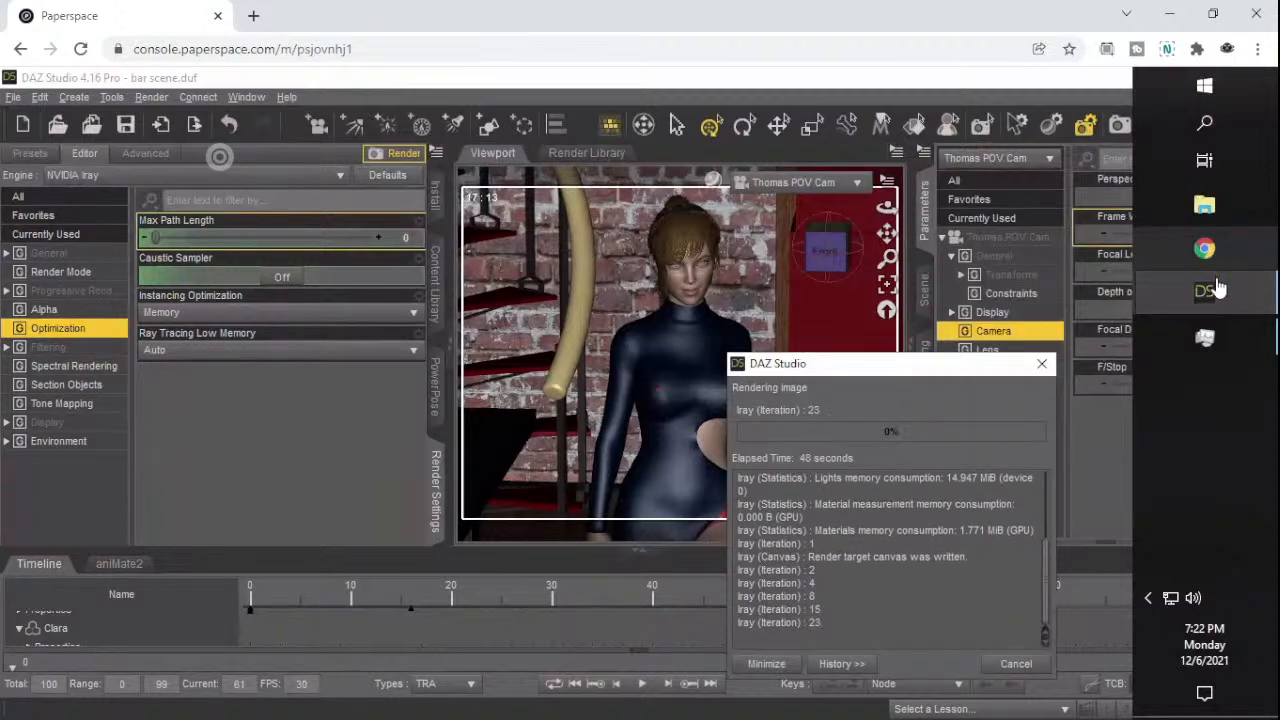
{"action": "left_click", "coordinate": [958, 338]}
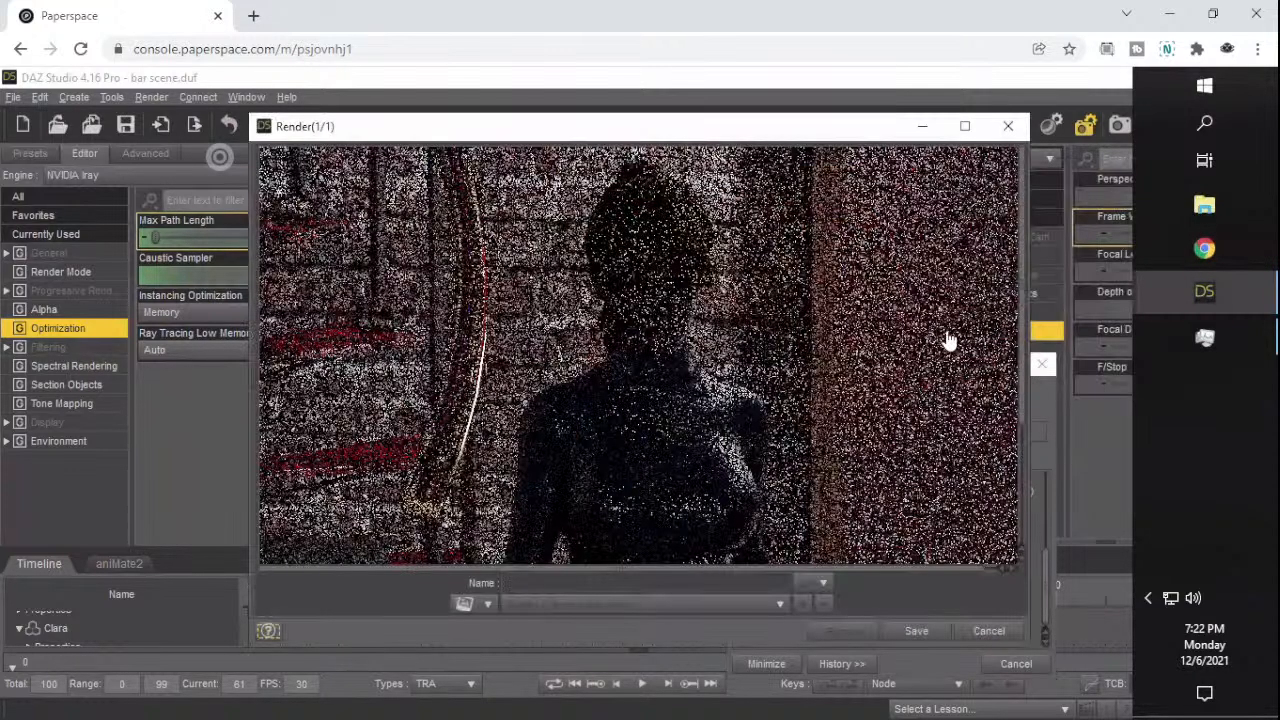
{"action": "scroll", "coordinate": [810, 302], "scroll_direction": "down", "scroll_amount": 5}
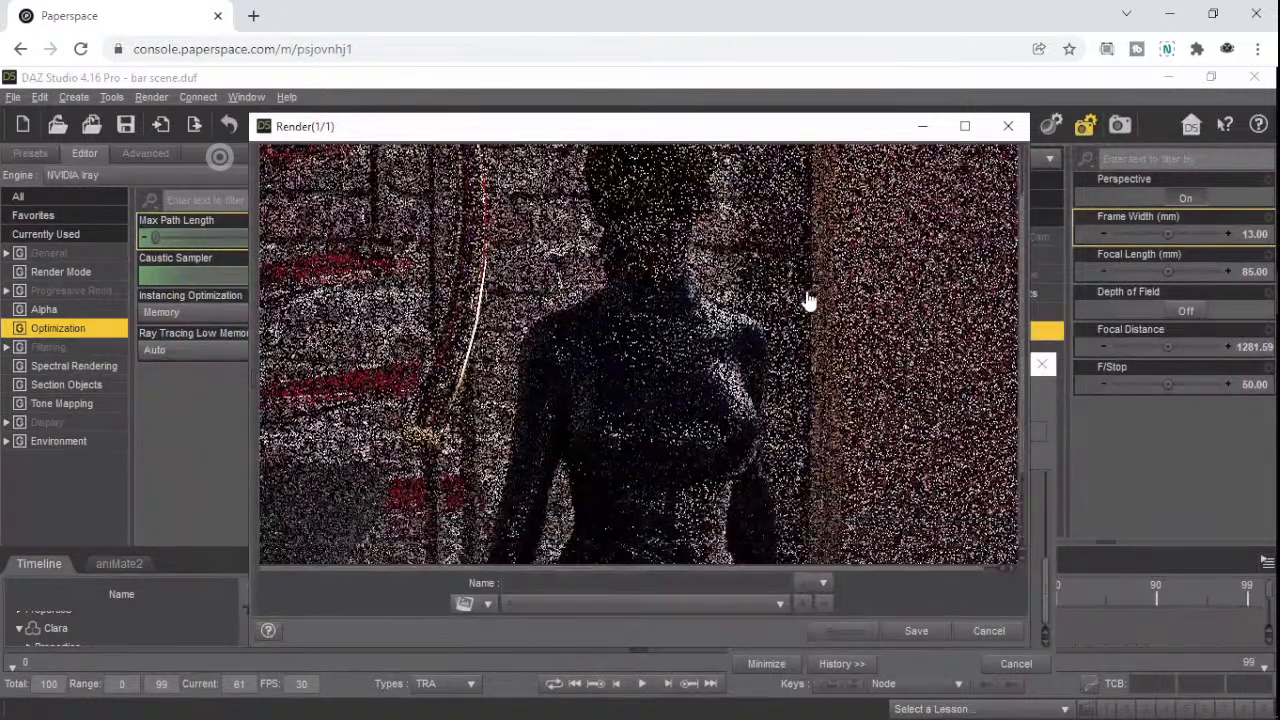
{"action": "scroll", "coordinate": [810, 302], "scroll_direction": "up", "scroll_amount": 4}
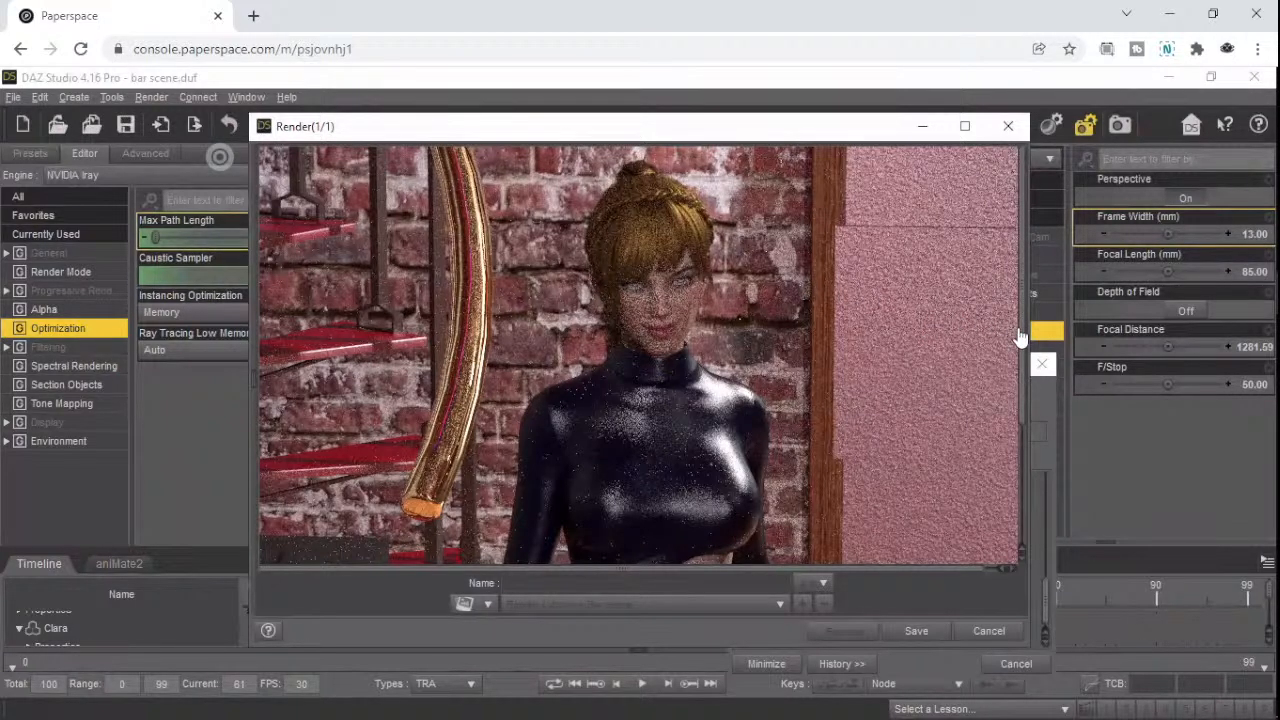
{"action": "left_click_drag", "start_coordinate": [1023, 337], "coordinate": [1006, 249]}
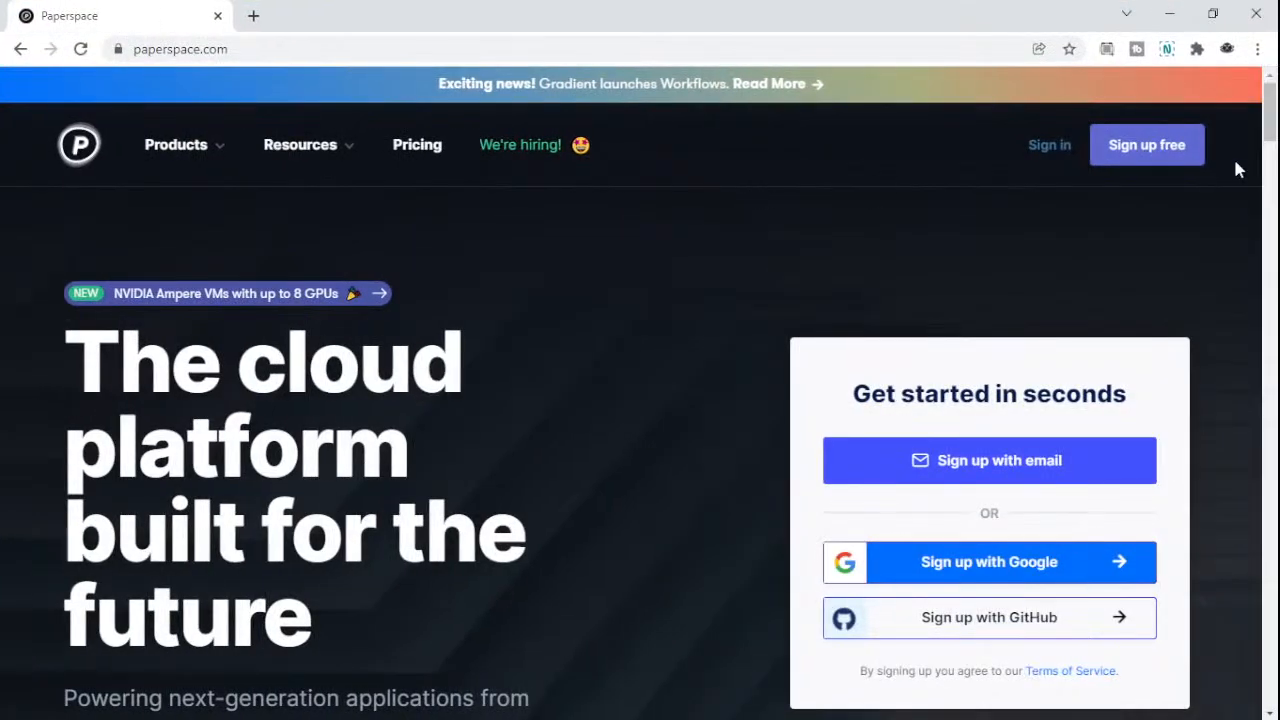
- Sign back in to Paperspace, reopen New Machine 1 and inspect the finished render of Clara in DAZ Studio
{"action": "left_click", "coordinate": [1068, 147]}
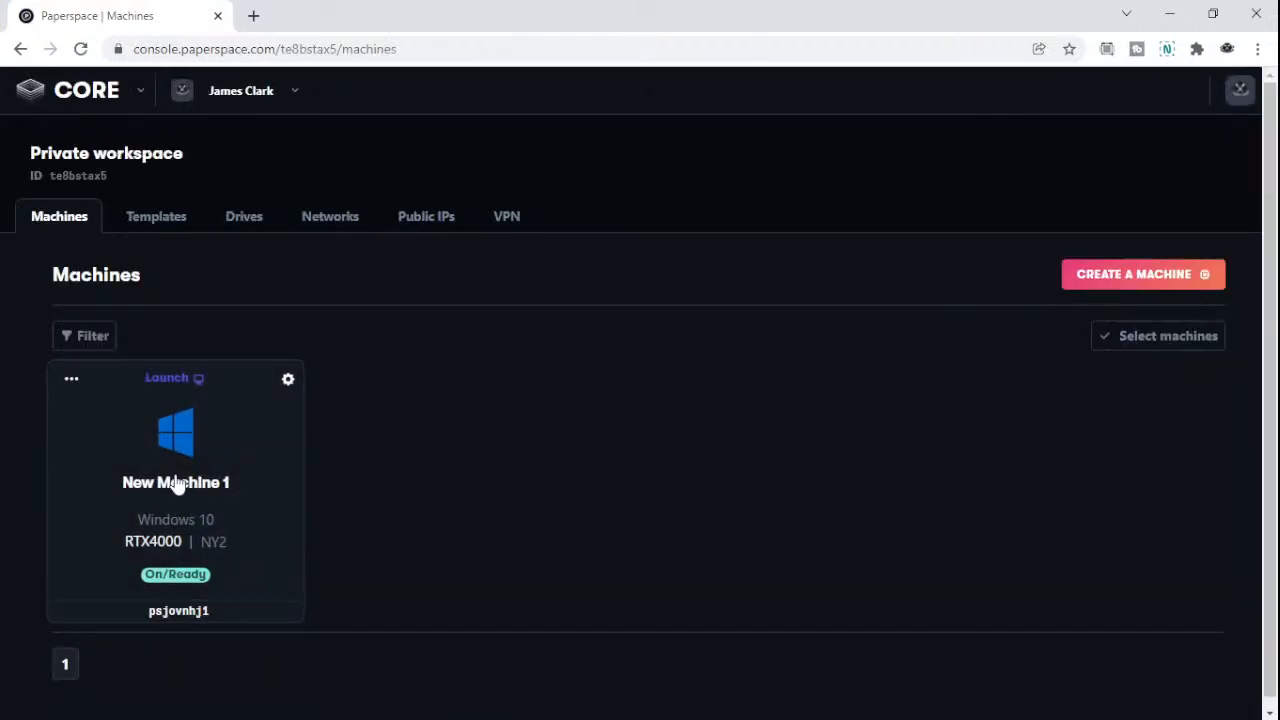
{"action": "left_click", "coordinate": [175, 482]}
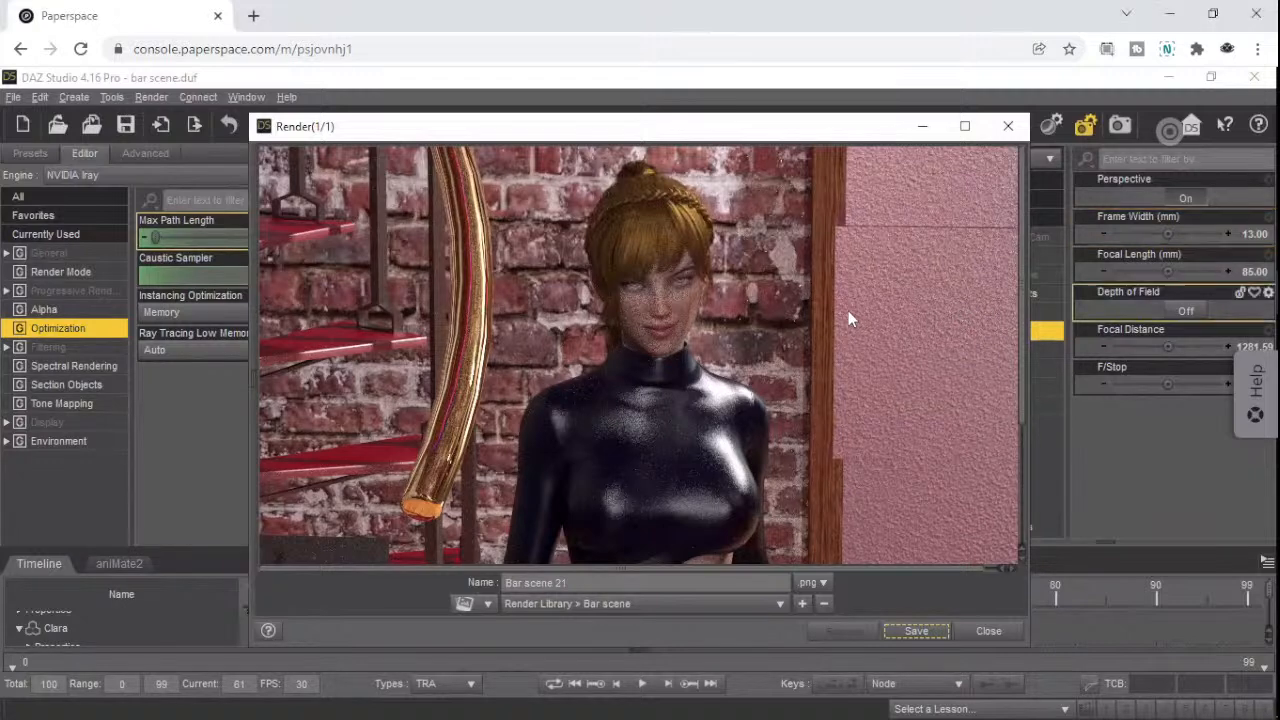
{"action": "scroll", "coordinate": [840, 318], "scroll_direction": "down", "scroll_amount": 5}
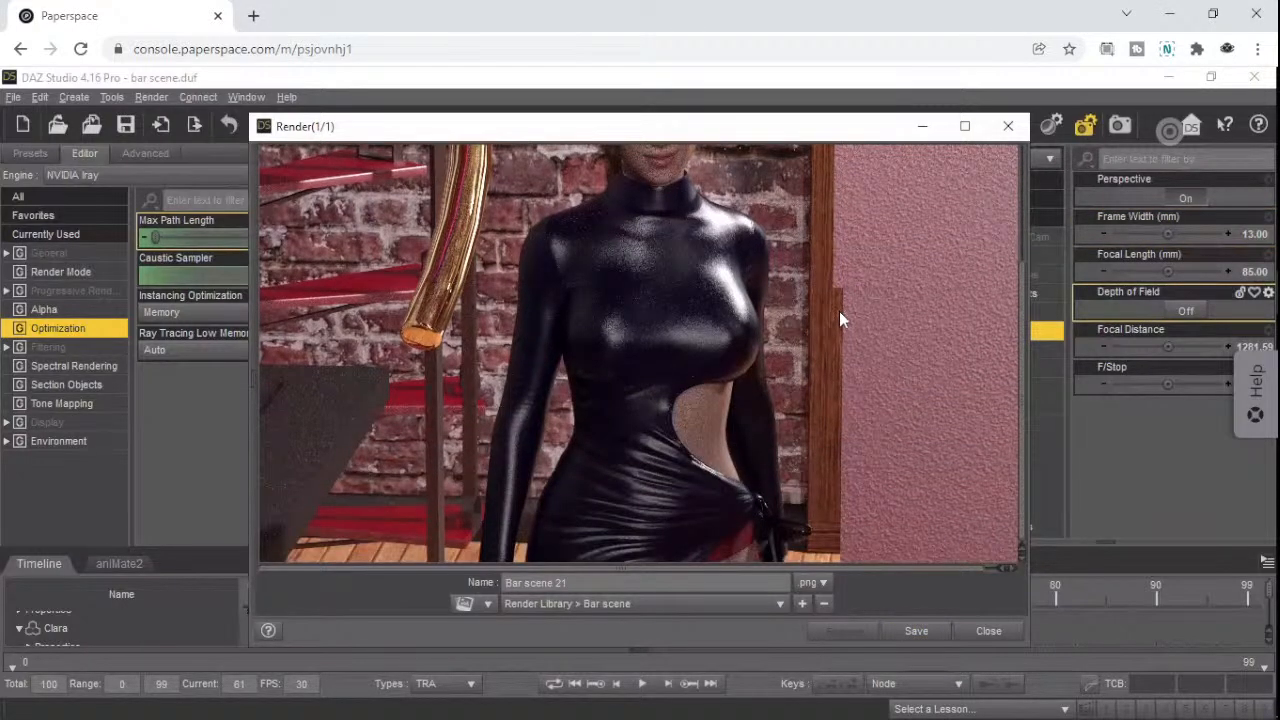
- Close the finished render of Clara without saving and set the Pixel Filter to mitchell in the filtering settings
{"action": "scroll", "coordinate": [840, 318], "scroll_direction": "up", "scroll_amount": 4}
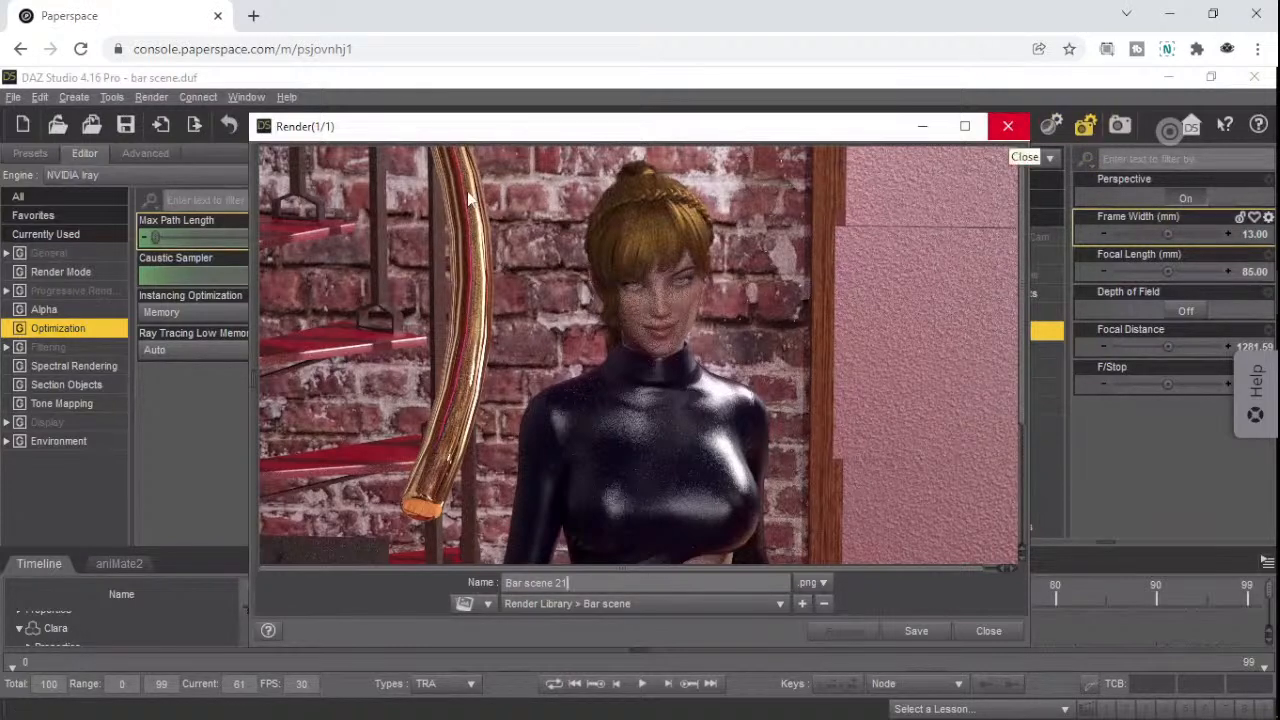
{"action": "left_click", "coordinate": [1008, 128]}
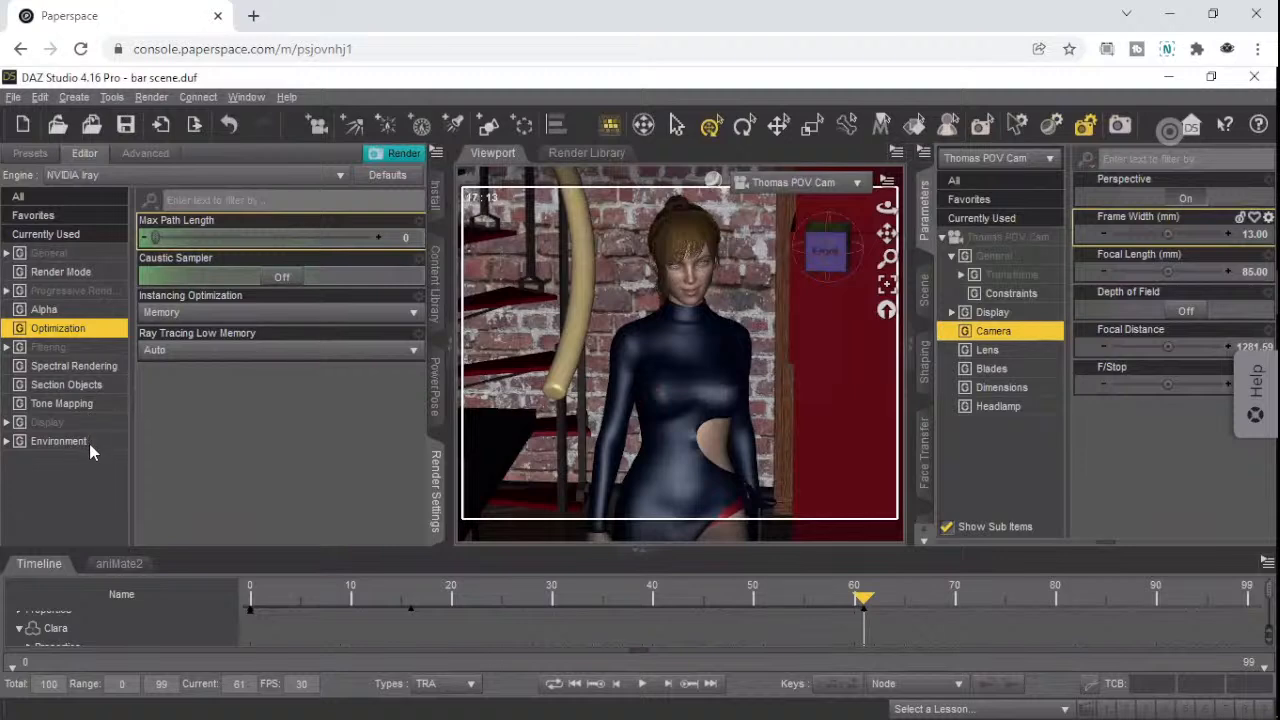
{"action": "left_click", "coordinate": [50, 348]}
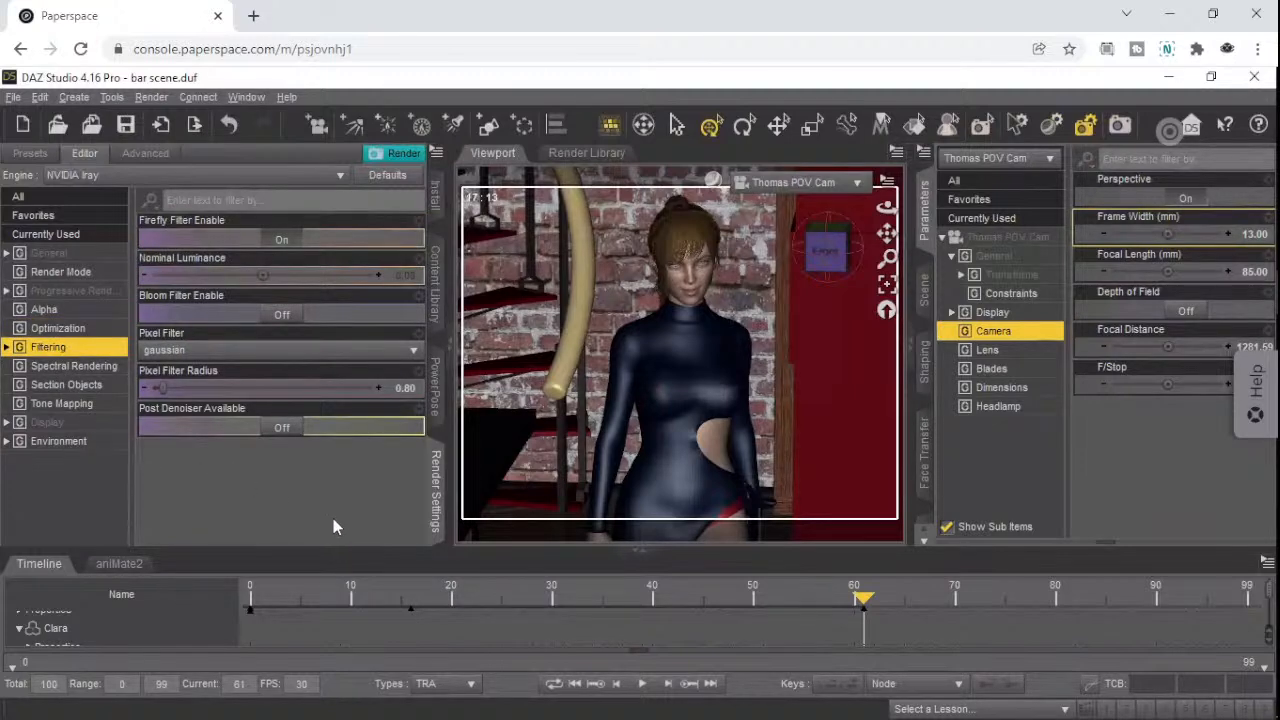
{"action": "left_click", "coordinate": [273, 350]}
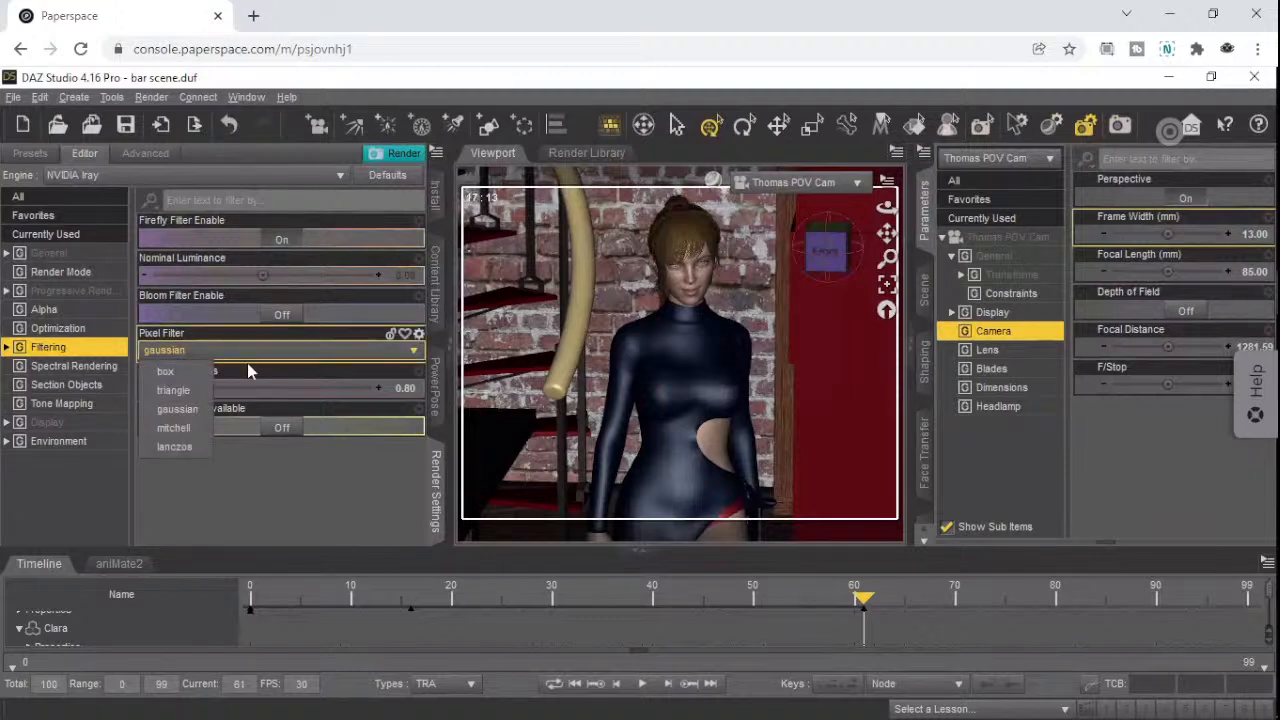
{"action": "left_click", "coordinate": [176, 428]}
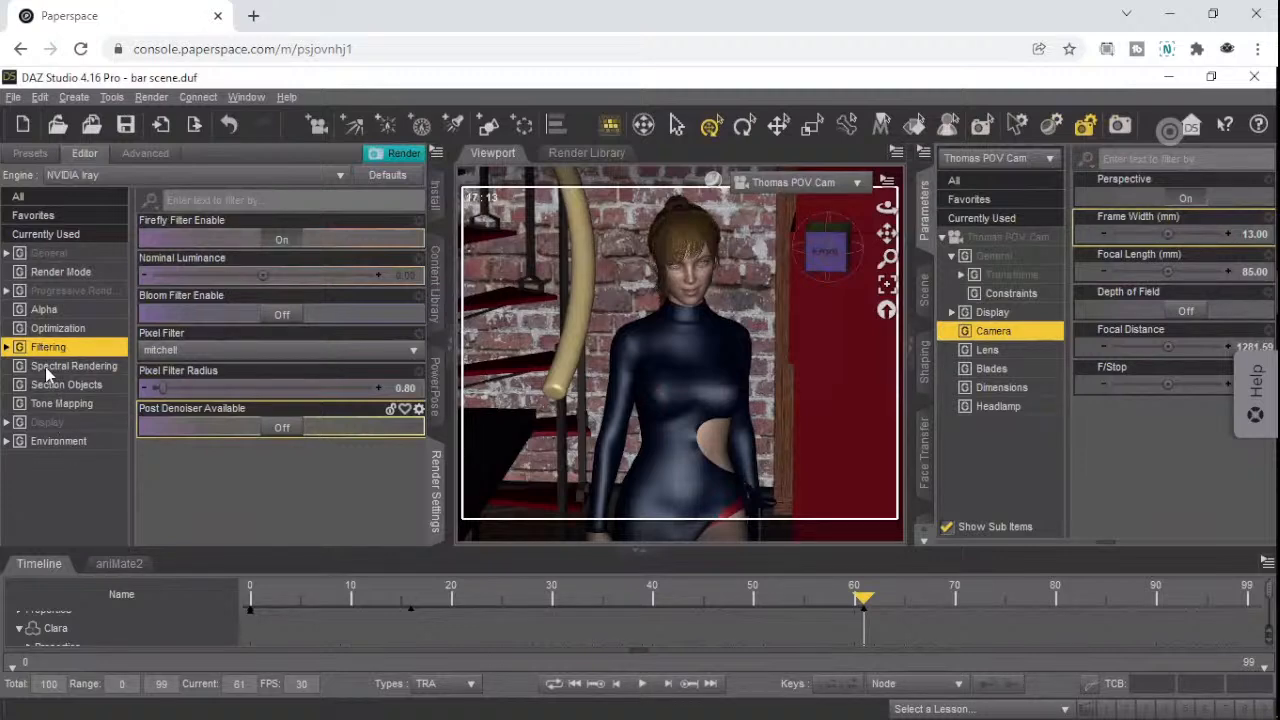
{"action": "left_click", "coordinate": [56, 329]}
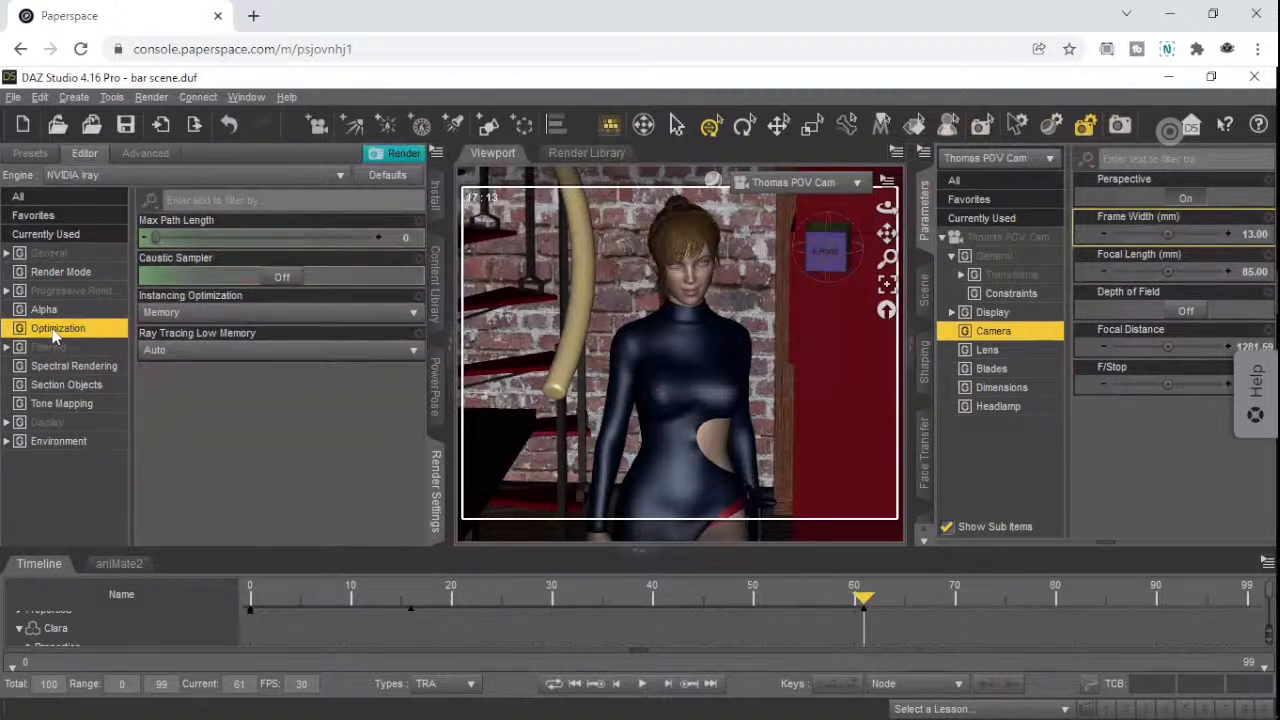
{"action": "left_click", "coordinate": [52, 349]}
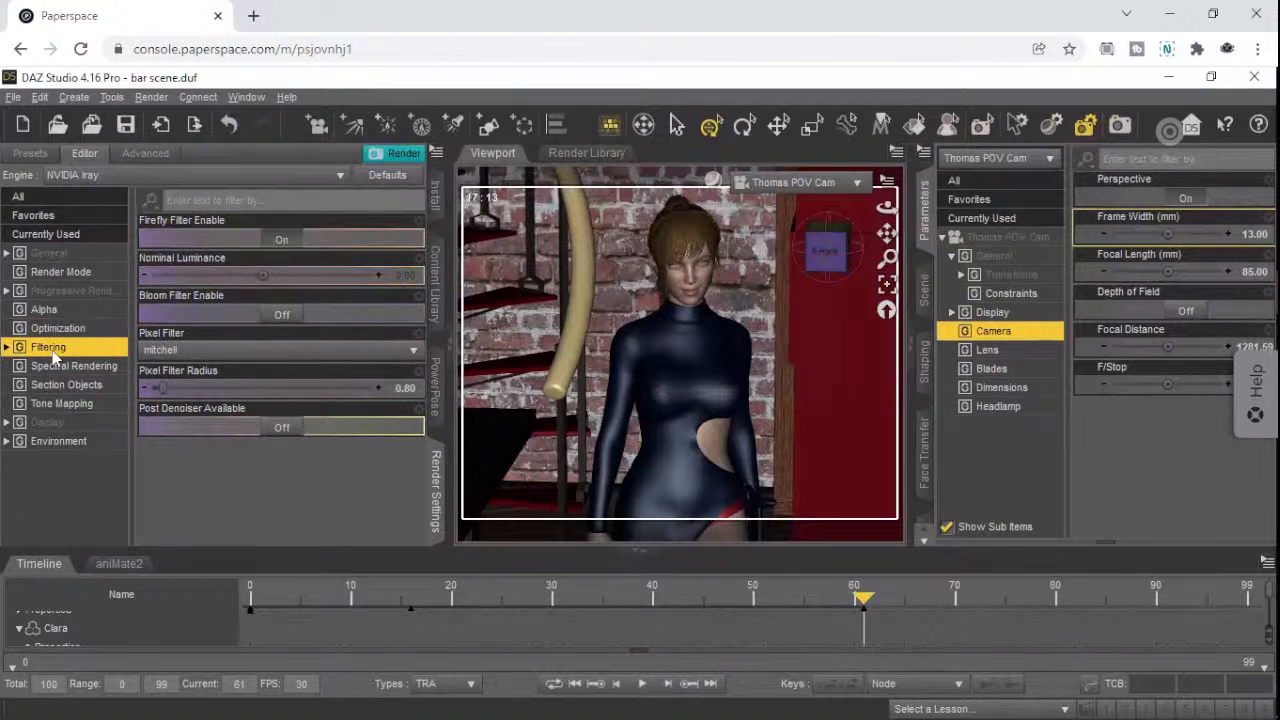
- Set Max Samples to 5000 in the progressive rendering settings and render frame 61 again from Thomas POV Cam
{"action": "left_click", "coordinate": [40, 294]}
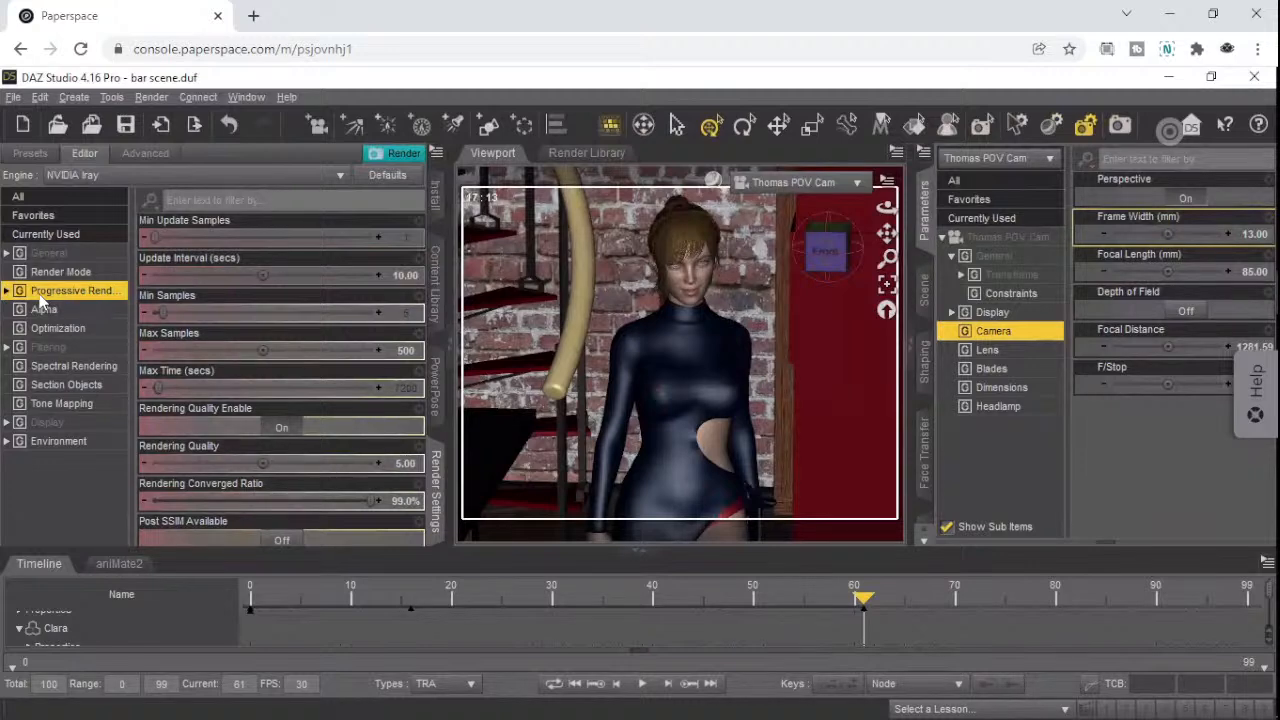
{"action": "left_click", "coordinate": [405, 352]}
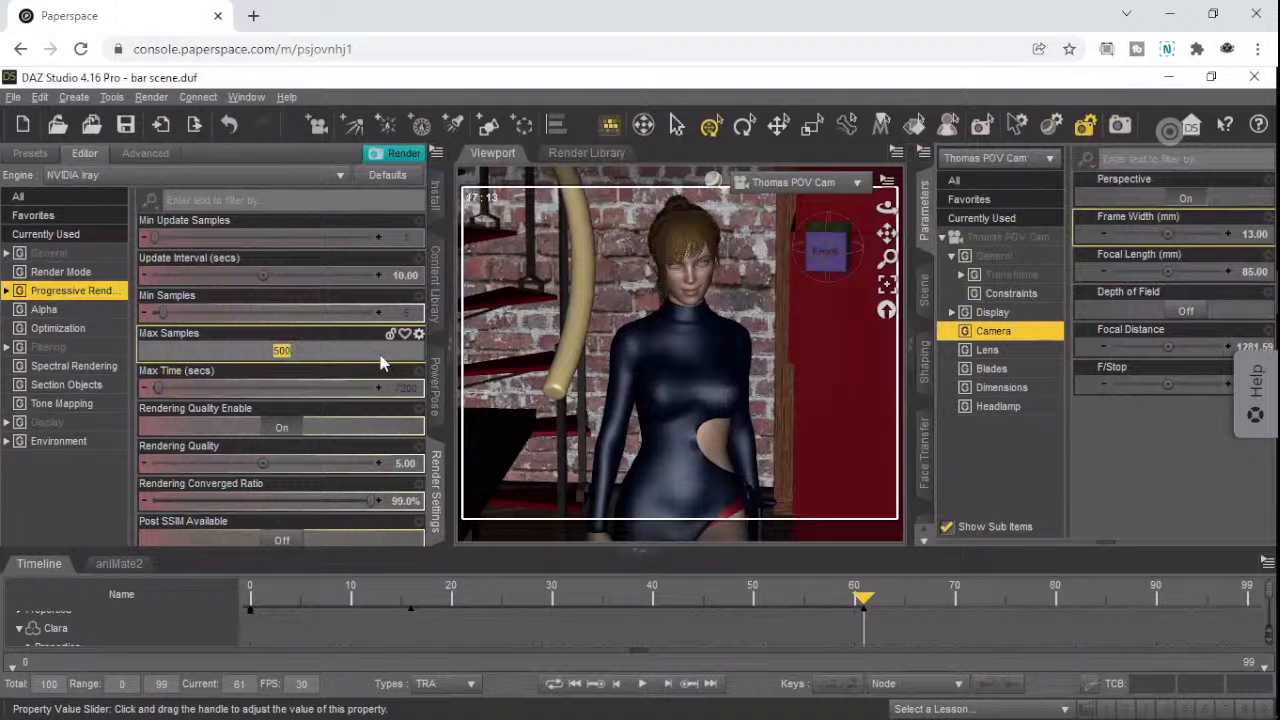
{"action": "type", "text": "5000"}
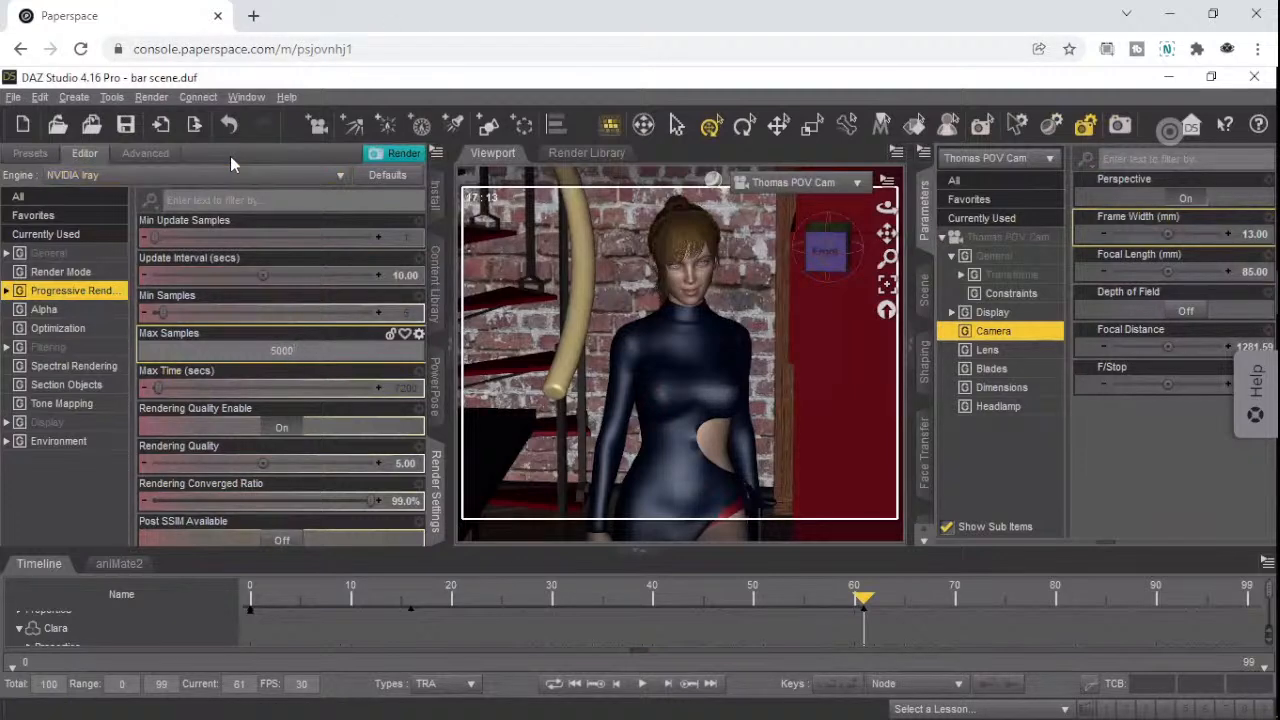
{"action": "left_click", "coordinate": [233, 386]}
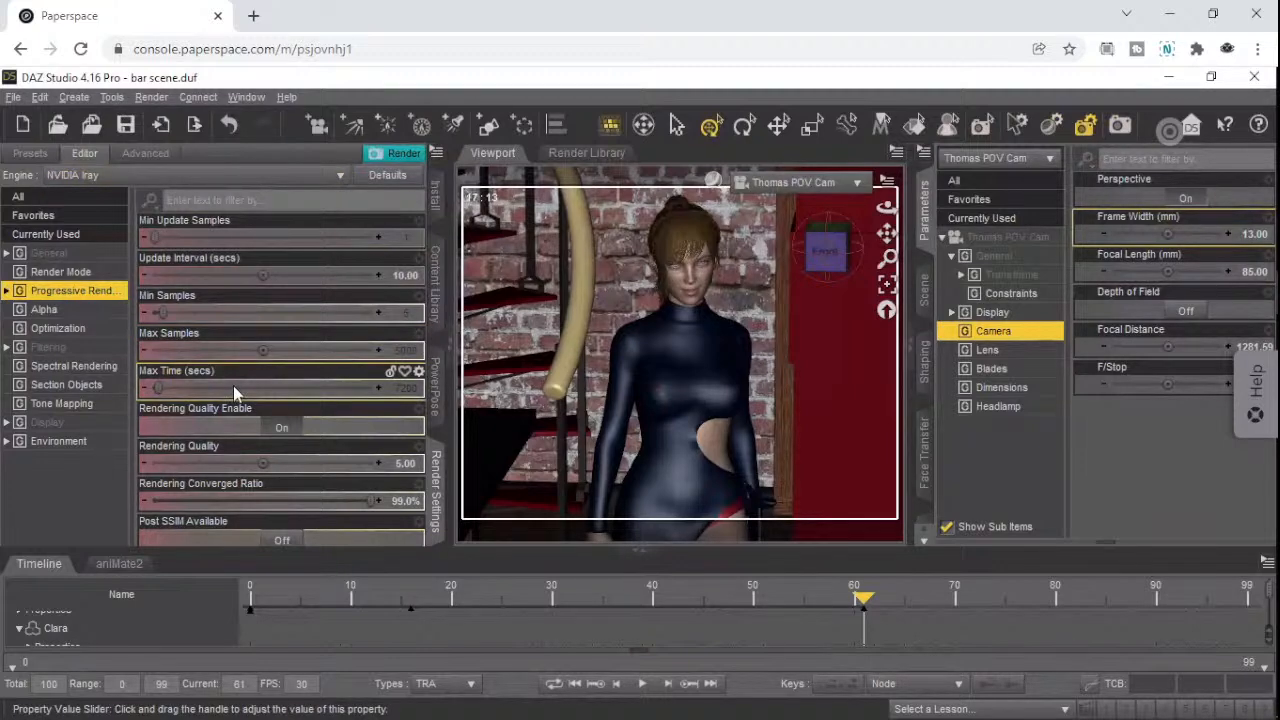
{"action": "left_click", "coordinate": [386, 156]}
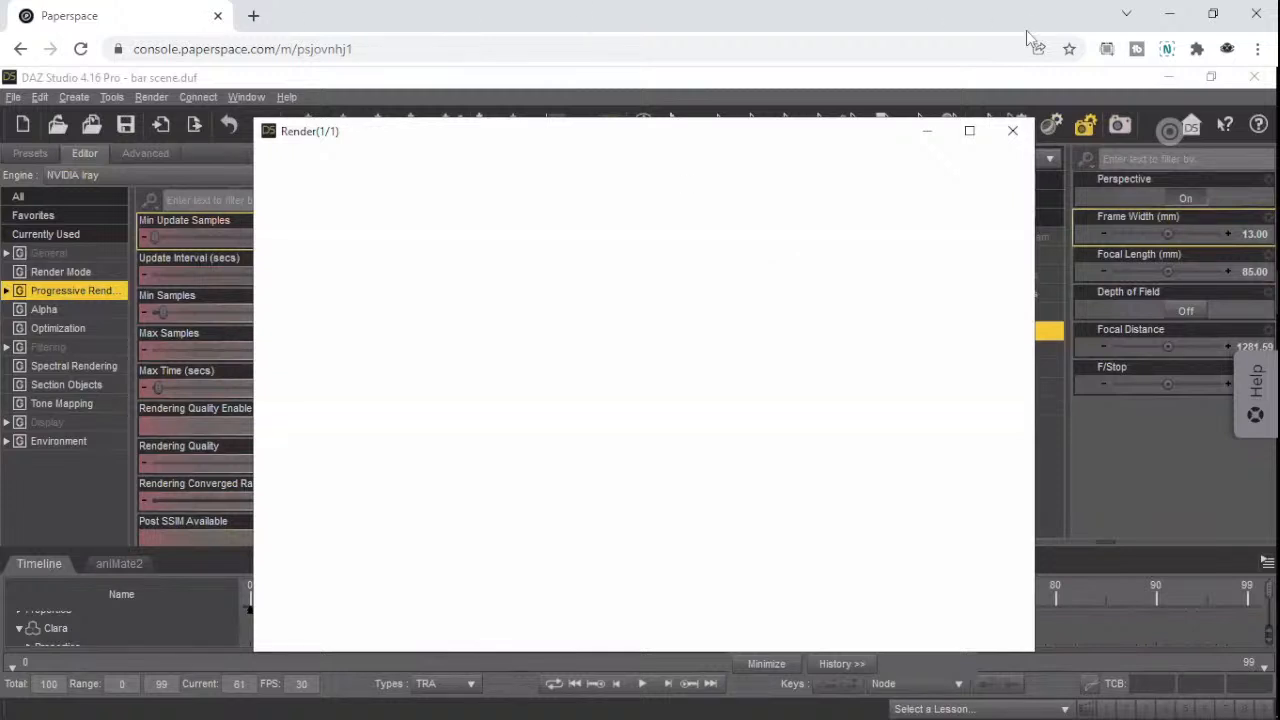
{"action": "left_click", "coordinate": [1006, 60]}
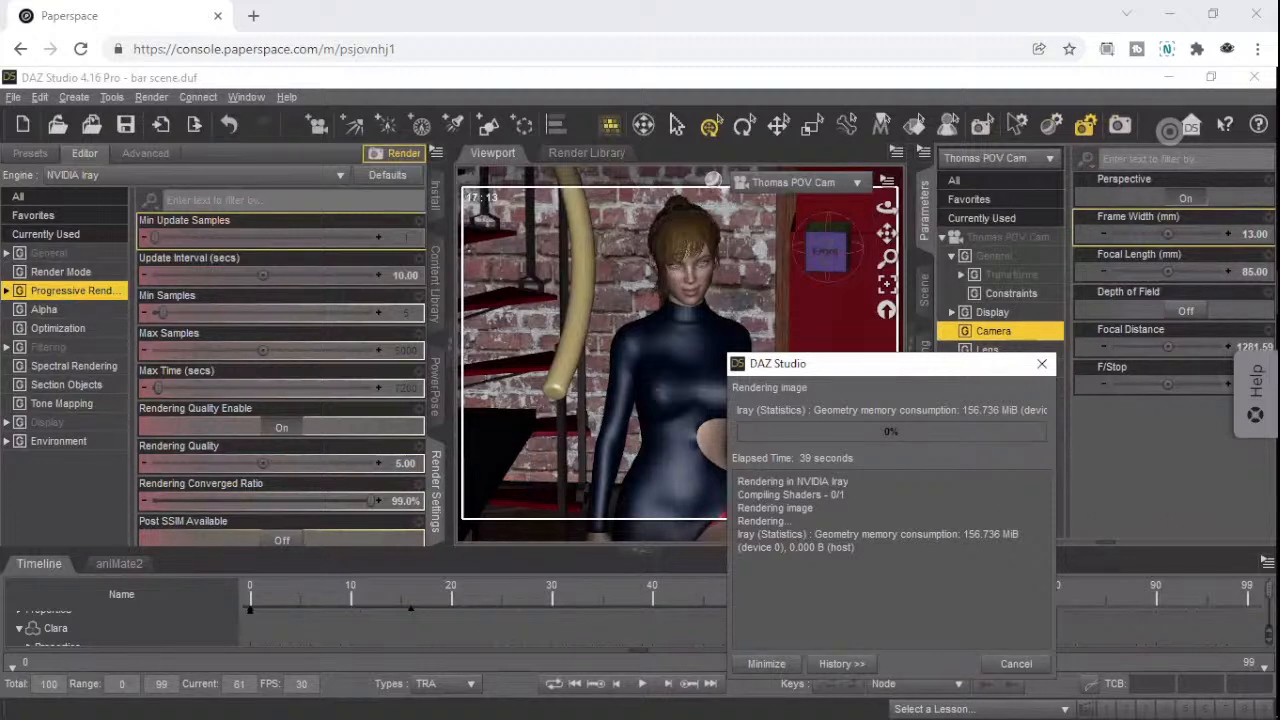
- Monitor the new render, comparing the Iray iteration log with the image of Clara as it refines
{"action": "mouse_move", "coordinate": [1251, 284]}
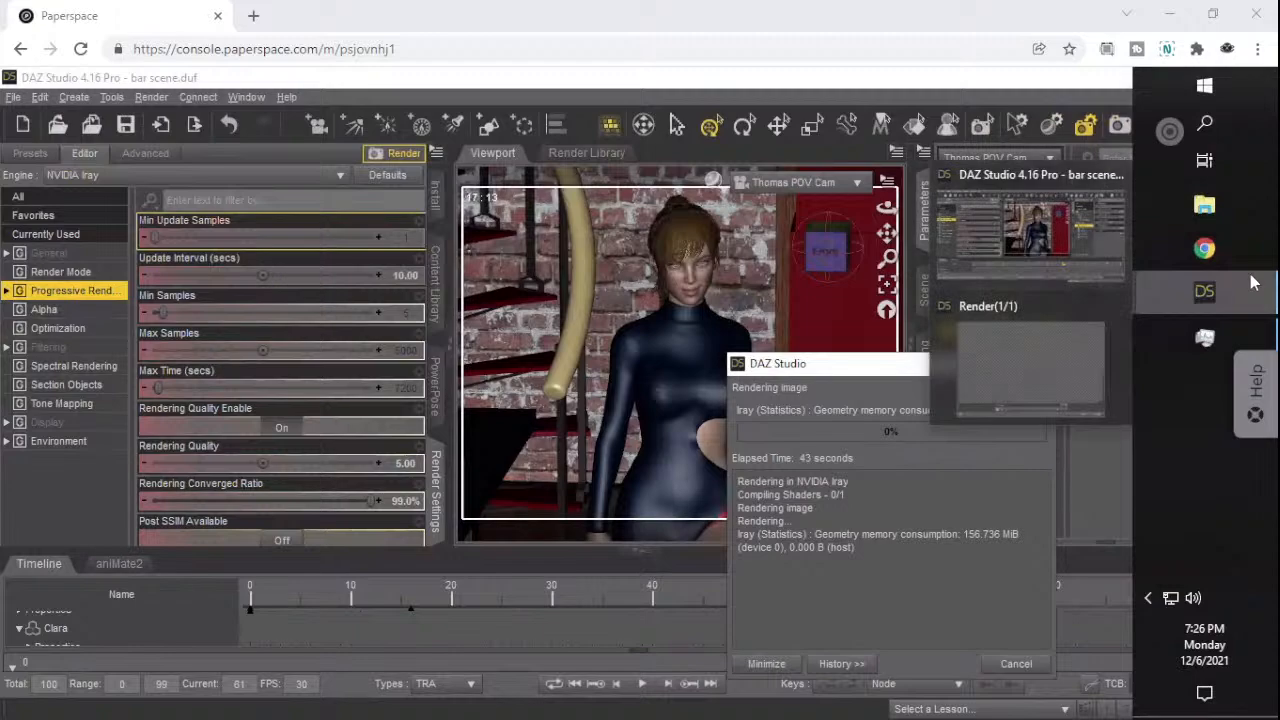
{"action": "left_click", "coordinate": [1045, 340]}
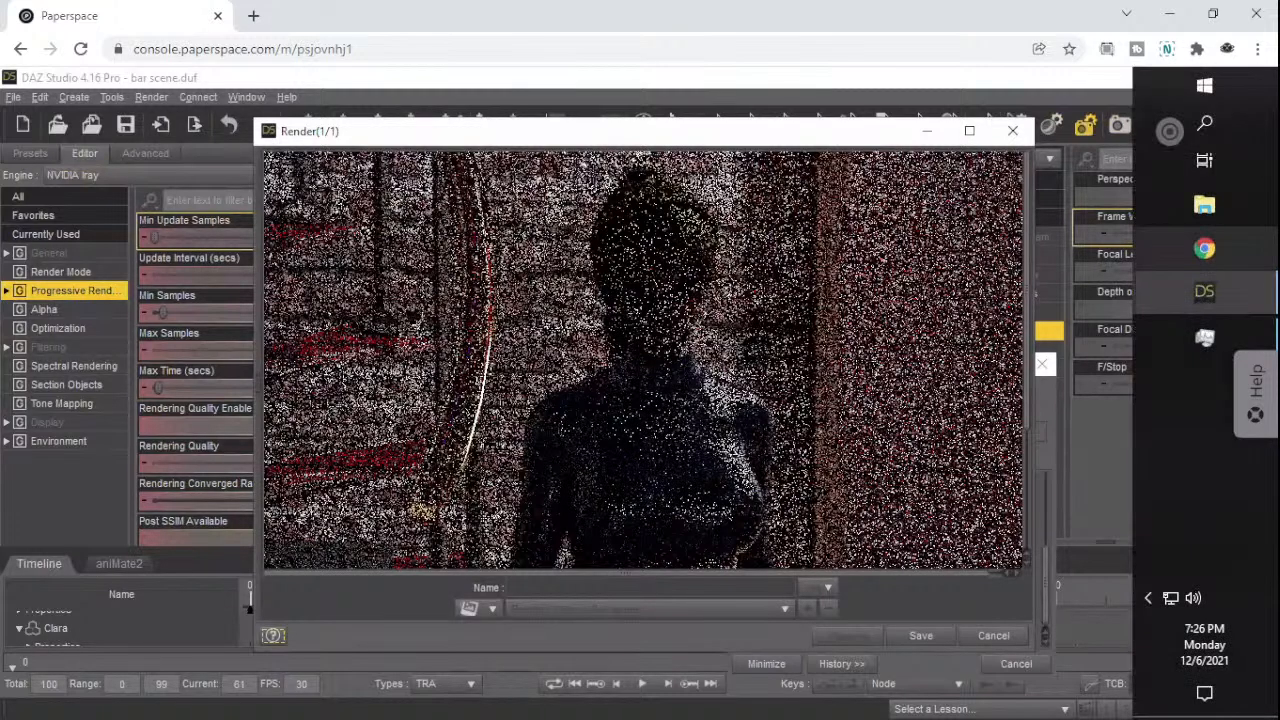
{"action": "mouse_move", "coordinate": [1240, 309]}
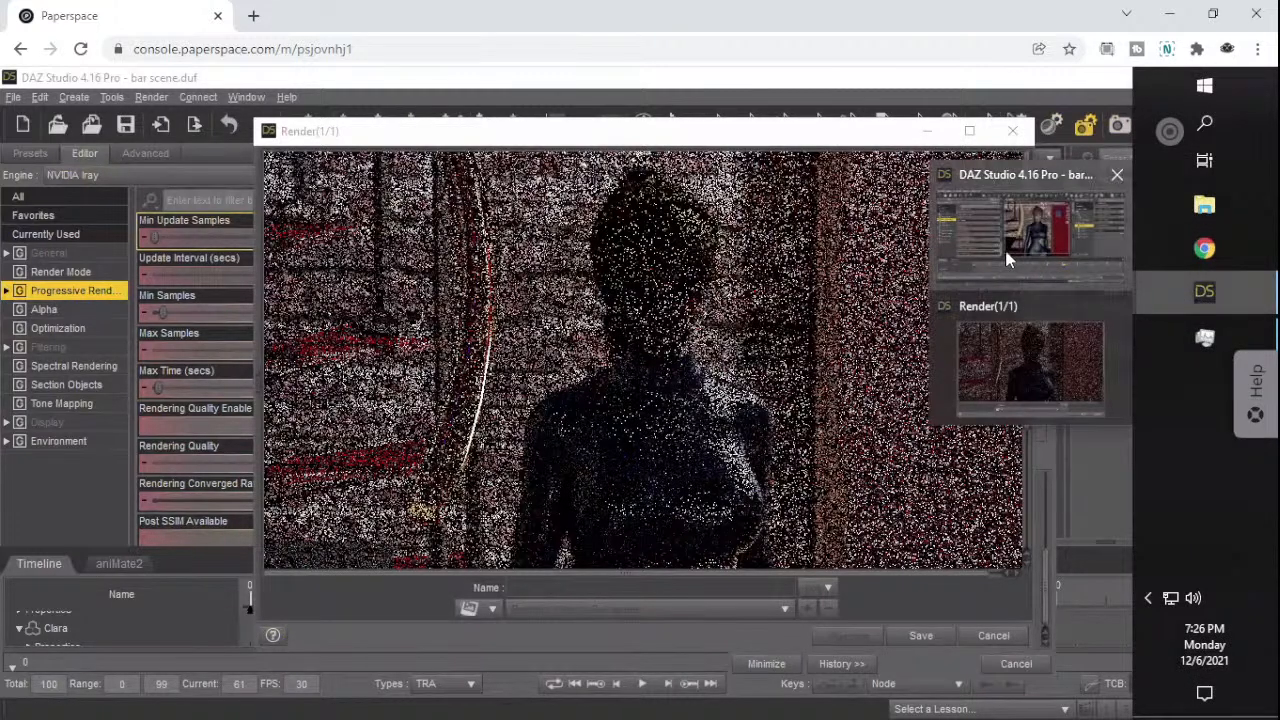
{"action": "left_click", "coordinate": [1032, 257]}
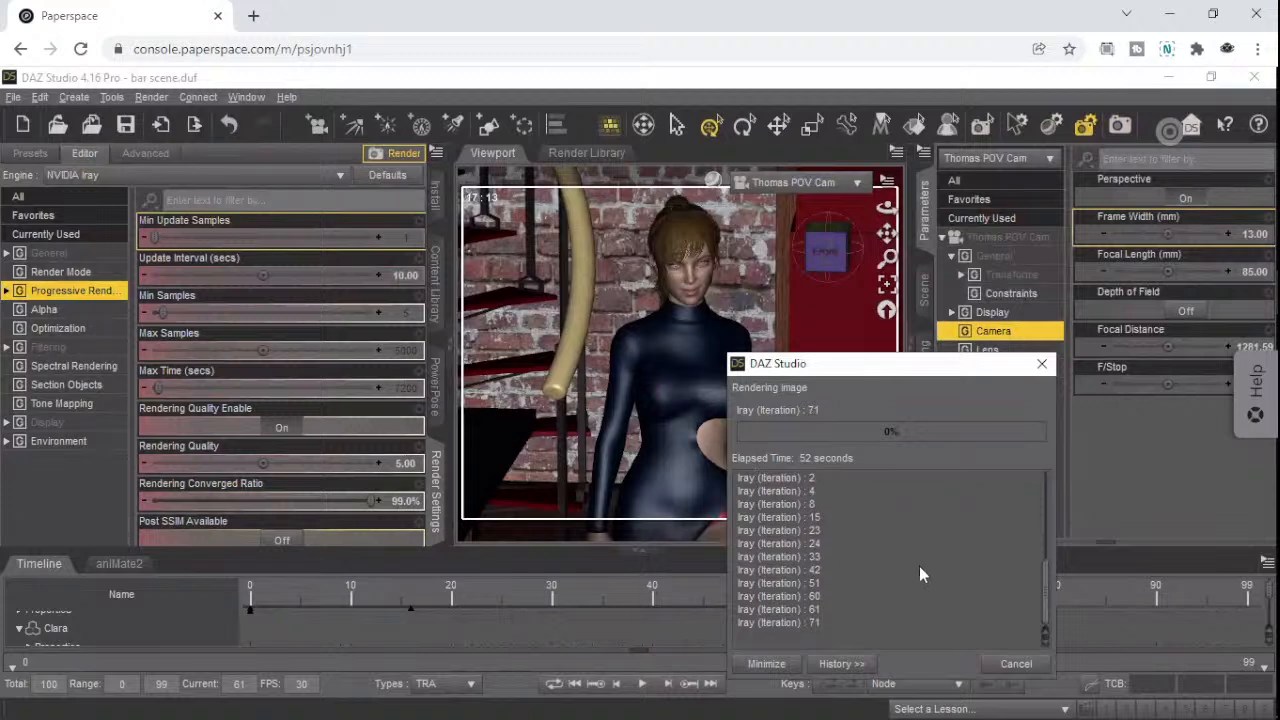
{"action": "mouse_move", "coordinate": [1276, 260]}
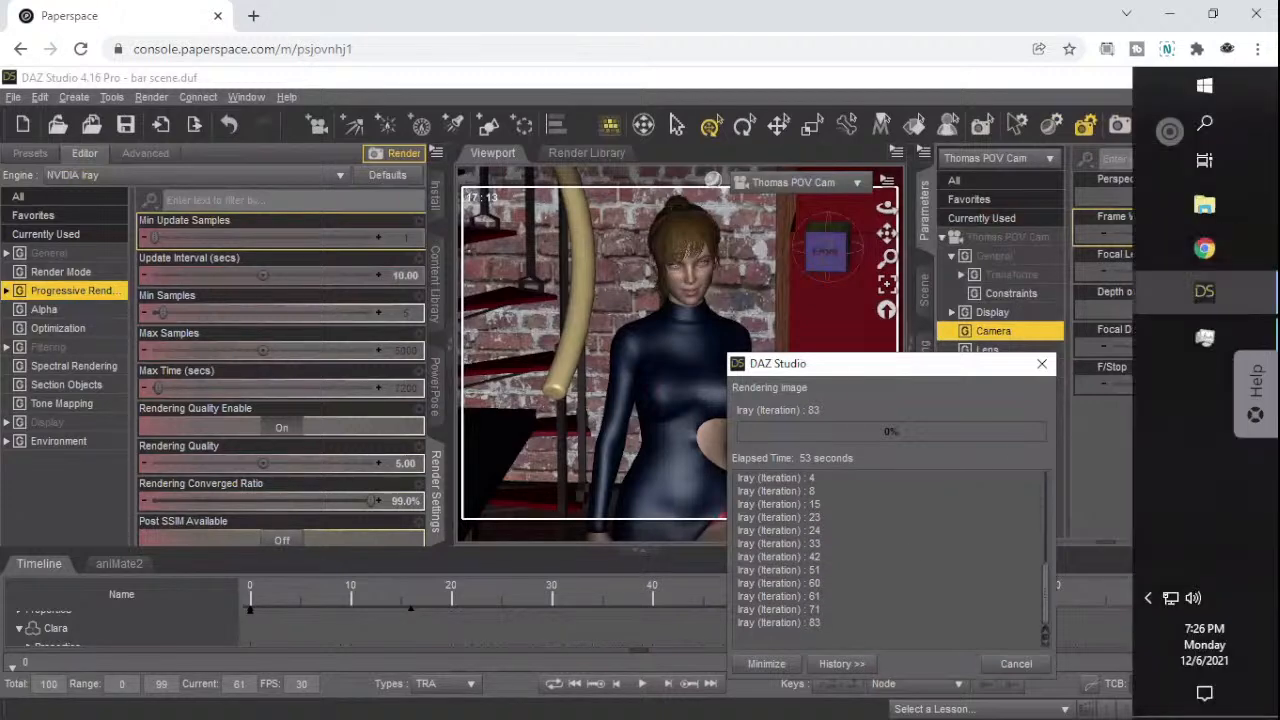
{"action": "mouse_move", "coordinate": [1190, 283]}
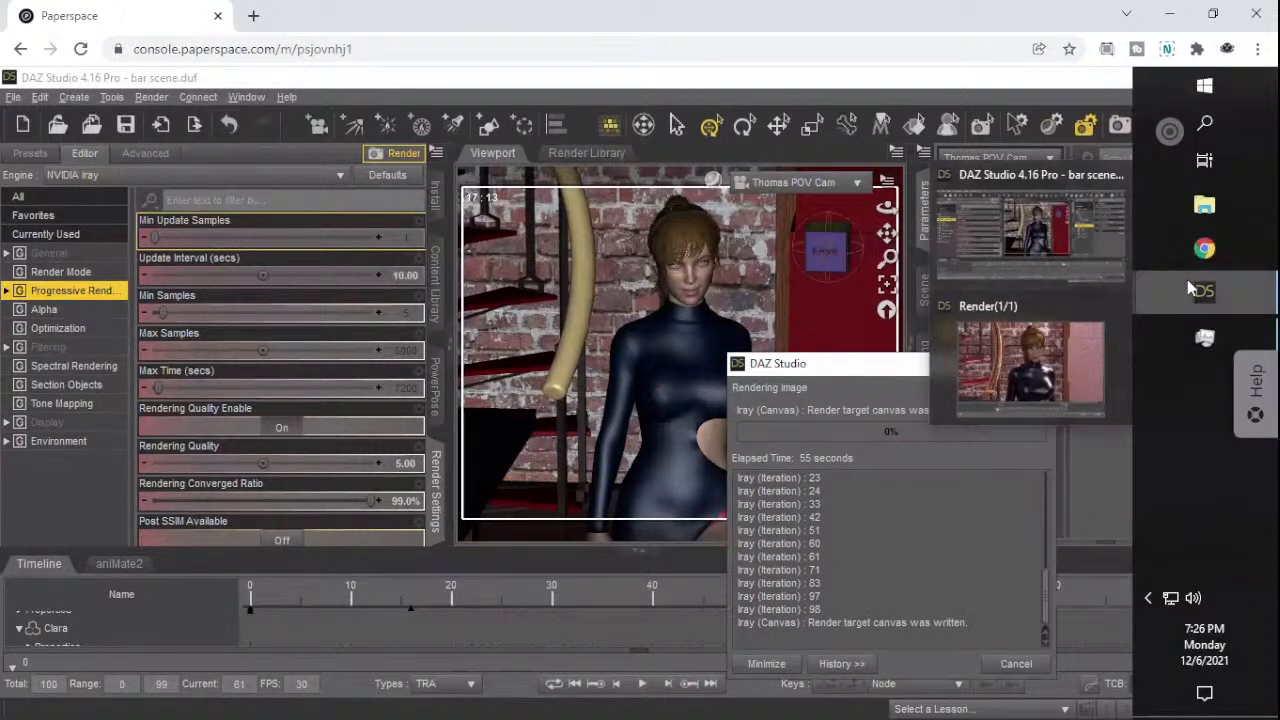
{"action": "left_click", "coordinate": [967, 235]}
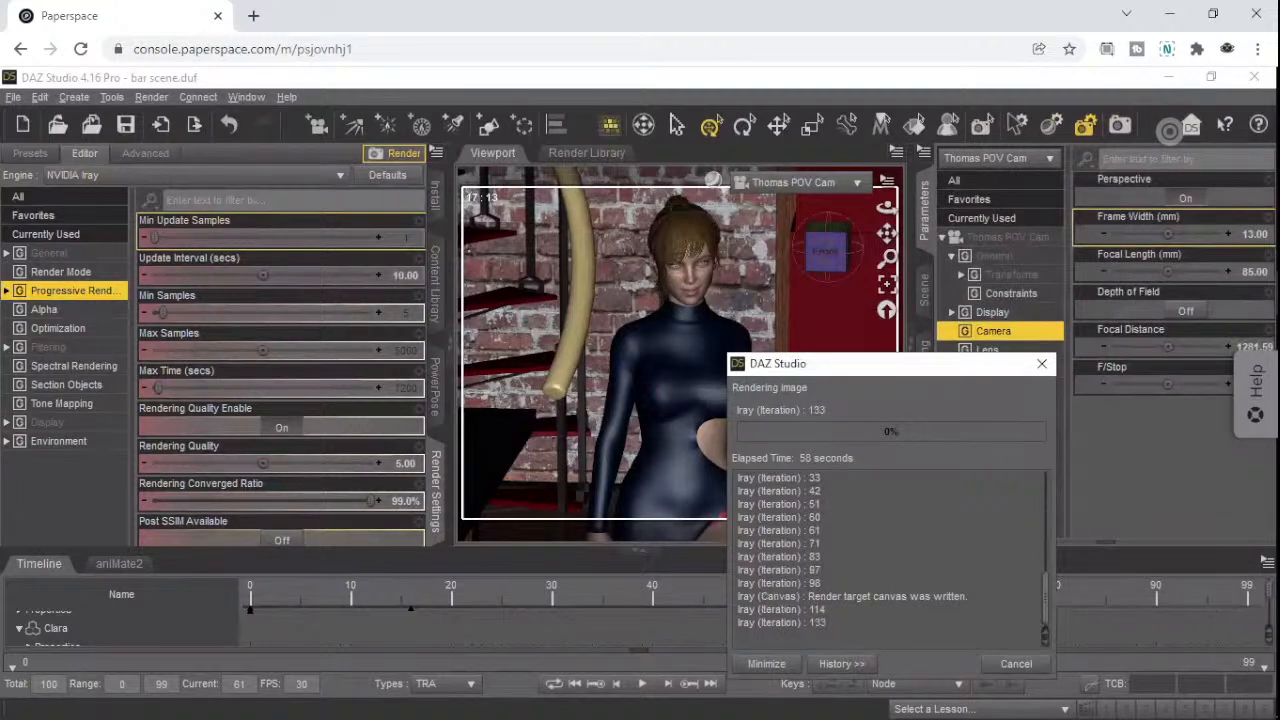
{"action": "mouse_move", "coordinate": [1276, 310]}
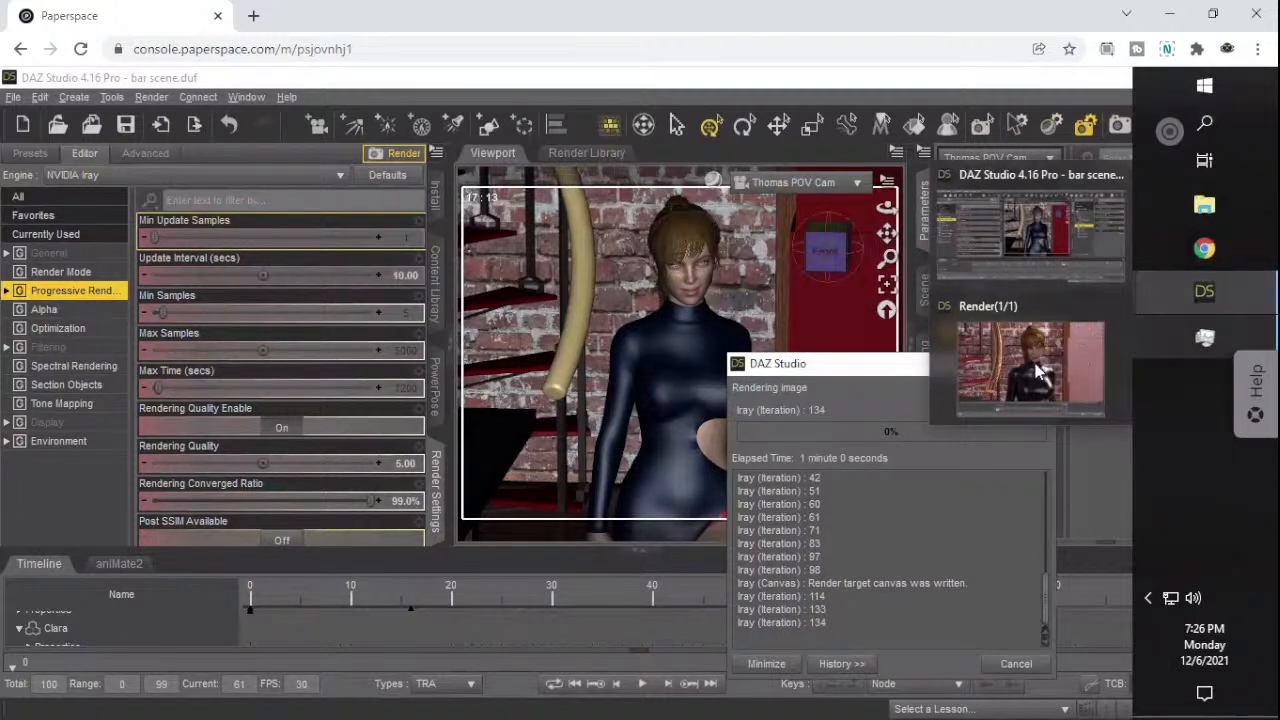
{"action": "mouse_move", "coordinate": [1204, 338]}
{"action": "left_click", "coordinate": [1025, 373]}
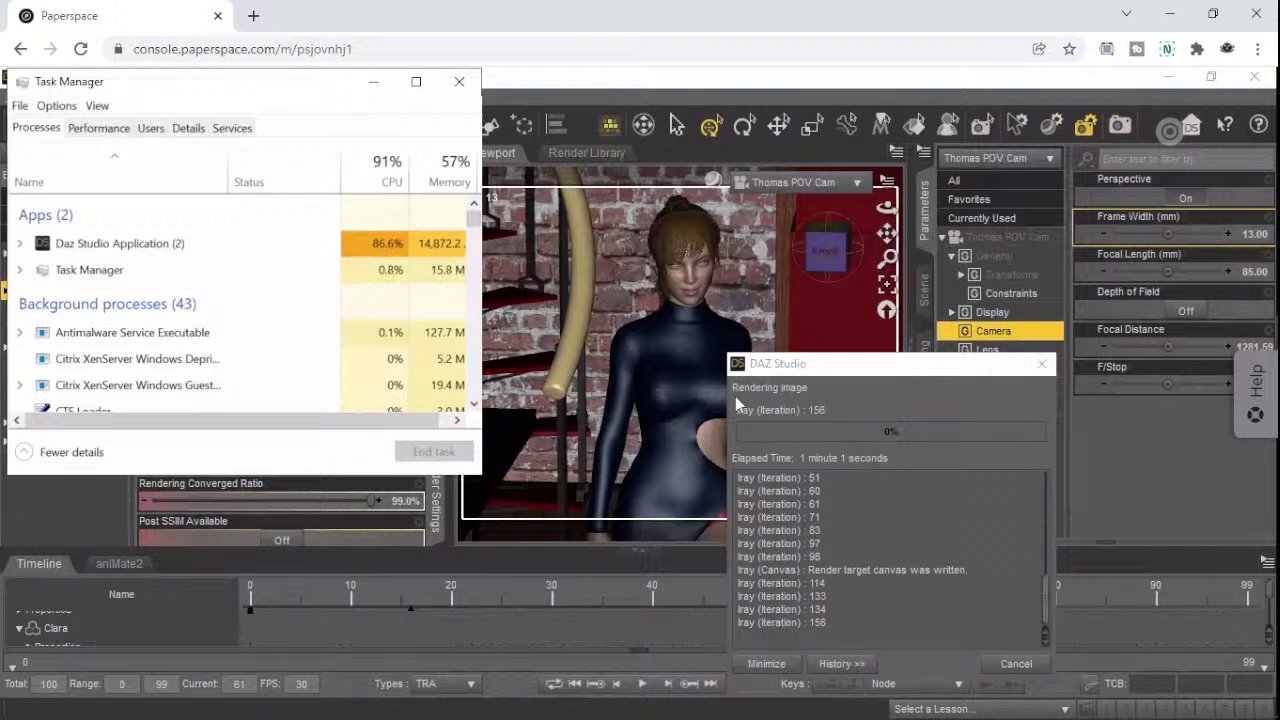
{"action": "mouse_move", "coordinate": [1276, 300]}
{"action": "mouse_move", "coordinate": [1222, 290]}
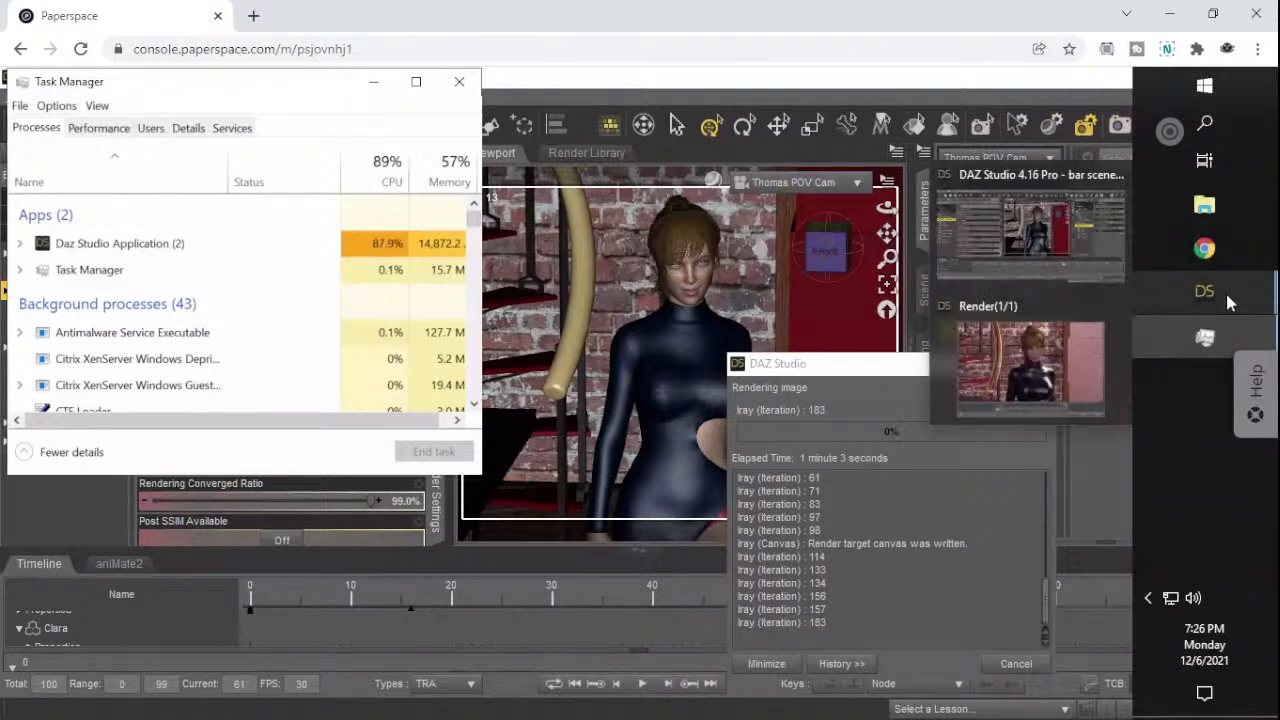
{"action": "left_click", "coordinate": [1058, 359]}
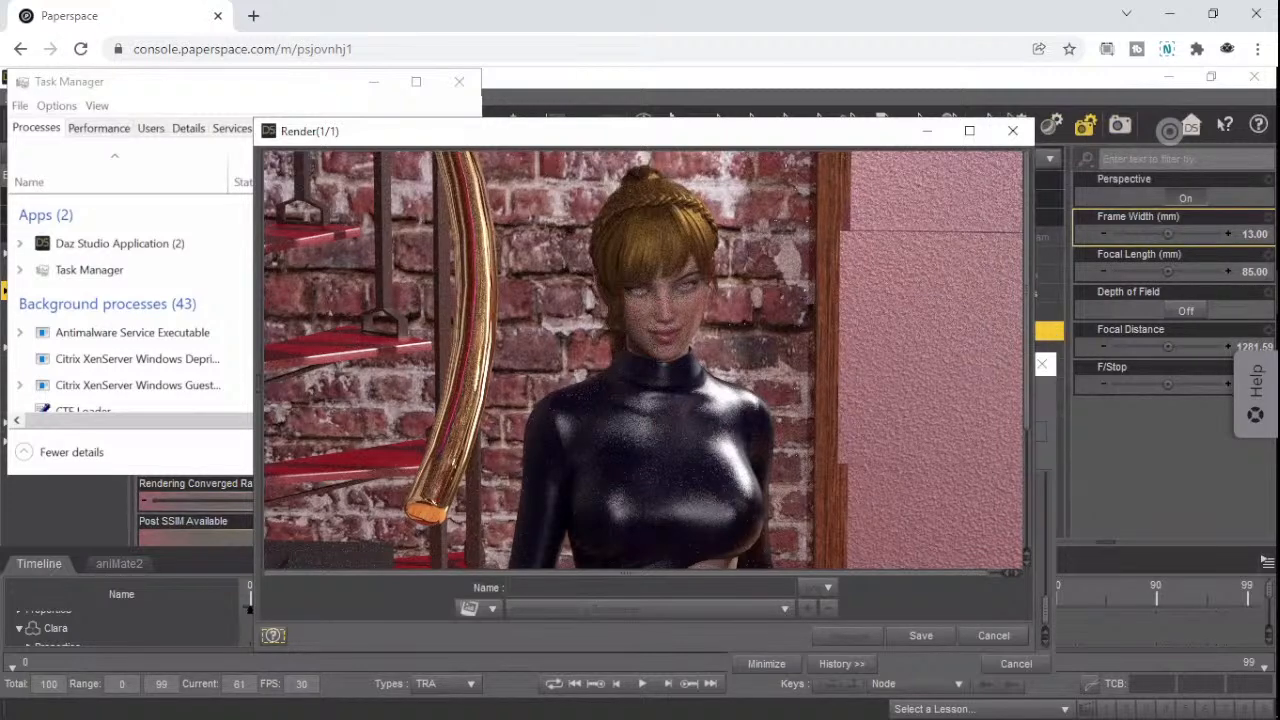
- Check the iteration progress, then inspect Clara's face, suit and the surrounding walls across the full height of the render
{"action": "mouse_move", "coordinate": [1277, 233]}
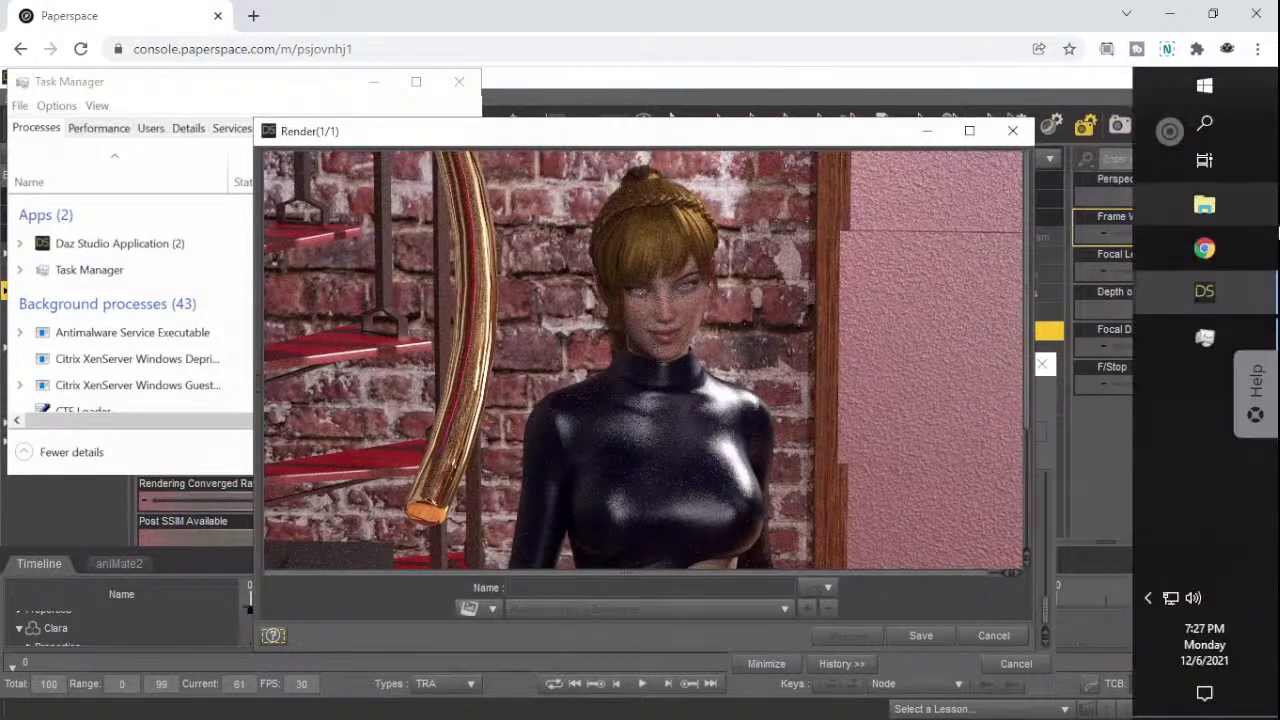
{"action": "mouse_move", "coordinate": [1206, 291]}
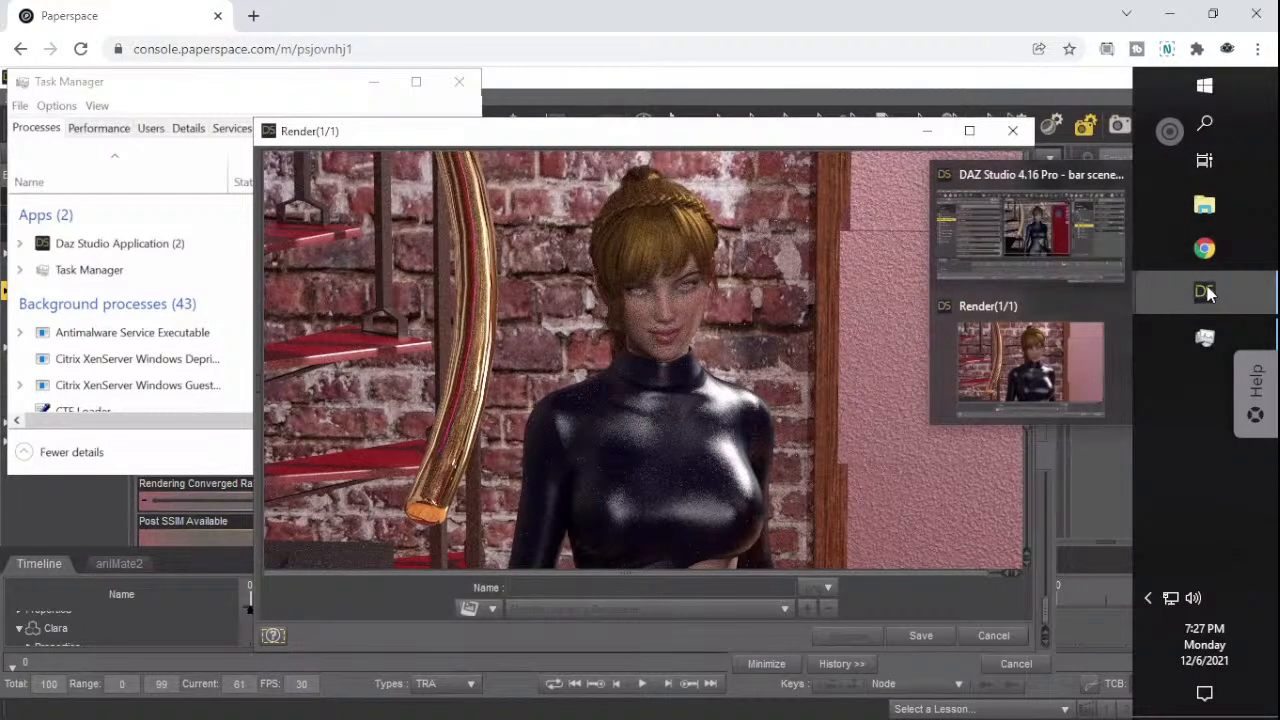
{"action": "left_click", "coordinate": [1047, 237]}
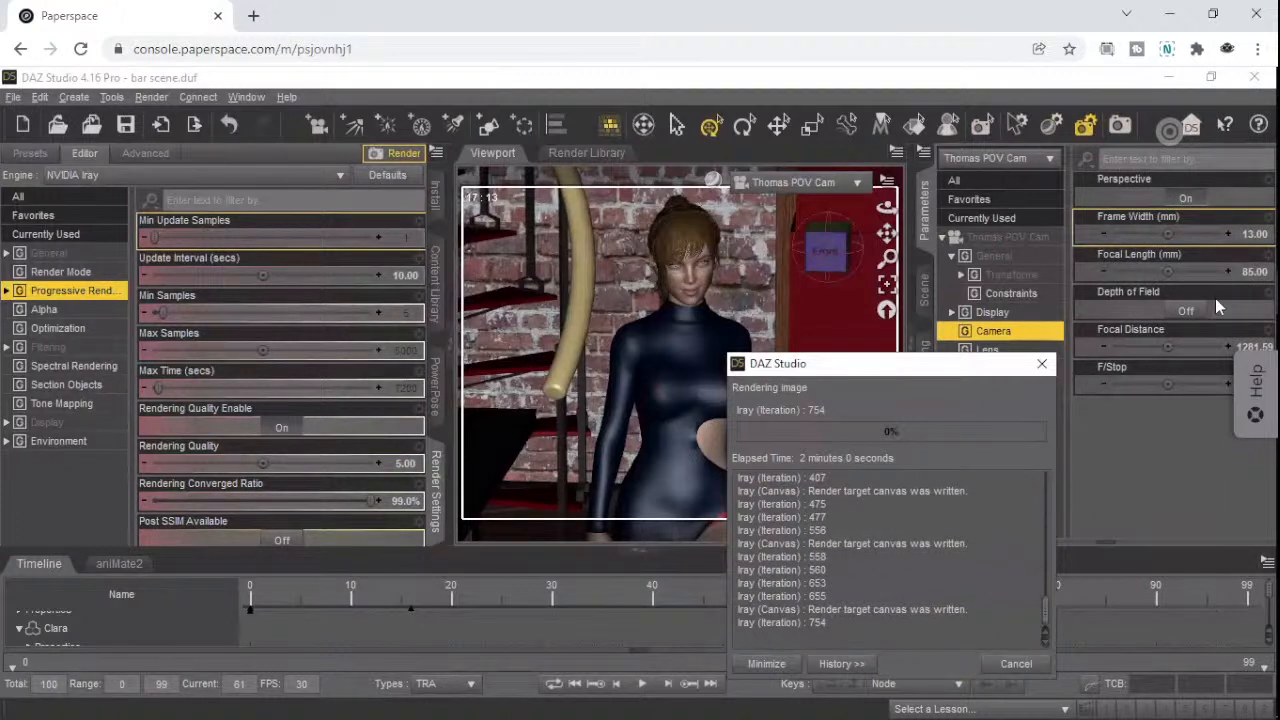
{"action": "mouse_move", "coordinate": [1236, 300]}
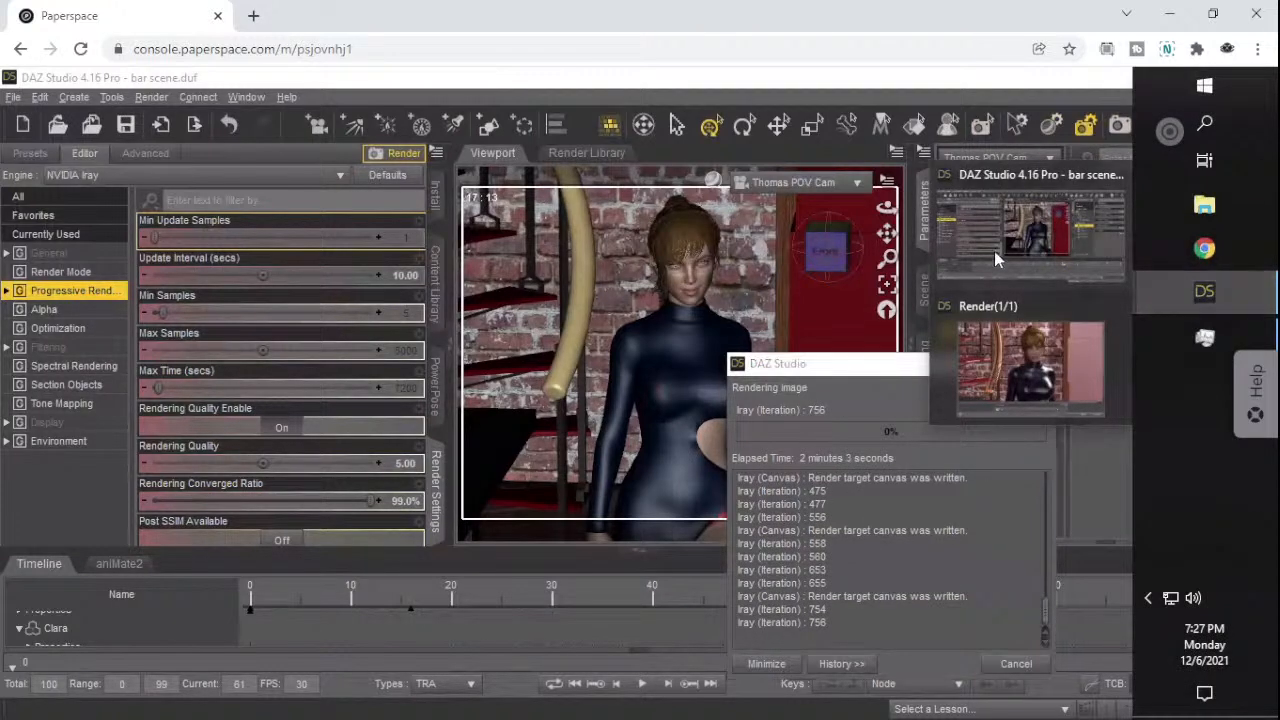
{"action": "left_click", "coordinate": [1040, 365]}
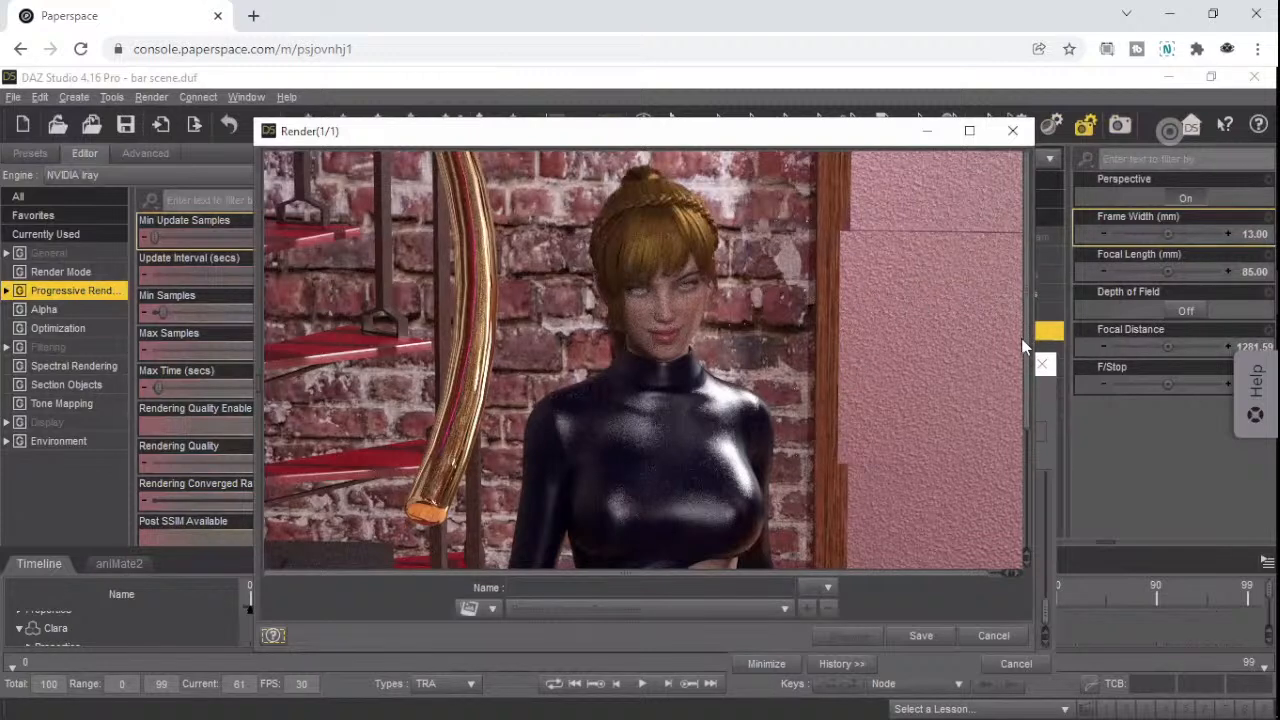
{"action": "left_click_drag", "start_coordinate": [1025, 398], "coordinate": [1015, 549]}
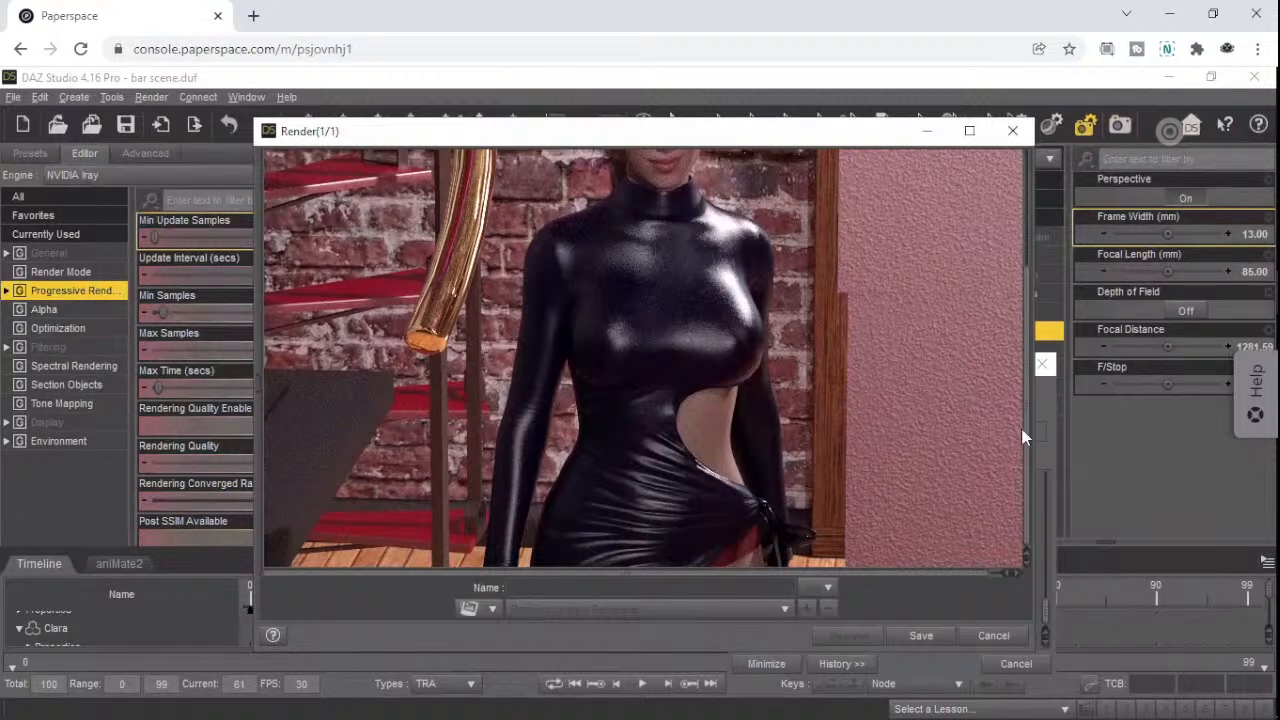
{"action": "left_click_drag", "start_coordinate": [1035, 407], "coordinate": [1035, 258]}
{"action": "left_click_drag", "start_coordinate": [1009, 433], "coordinate": [1006, 542]}
{"action": "left_click_drag", "start_coordinate": [1016, 476], "coordinate": [1034, 217]}
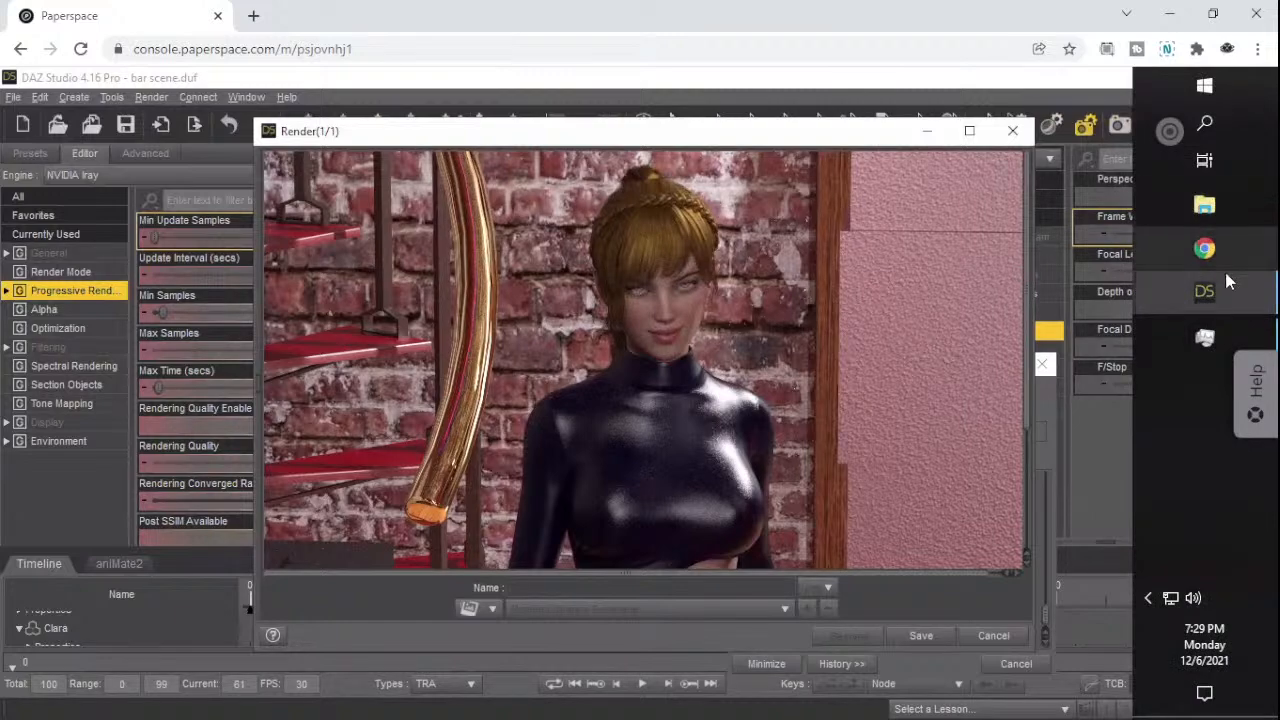
- Check the Iray iteration log, then examine Clara's face, suit and waist in the render for remaining grain
{"action": "mouse_move", "coordinate": [1229, 283]}
{"action": "left_click", "coordinate": [1030, 230]}
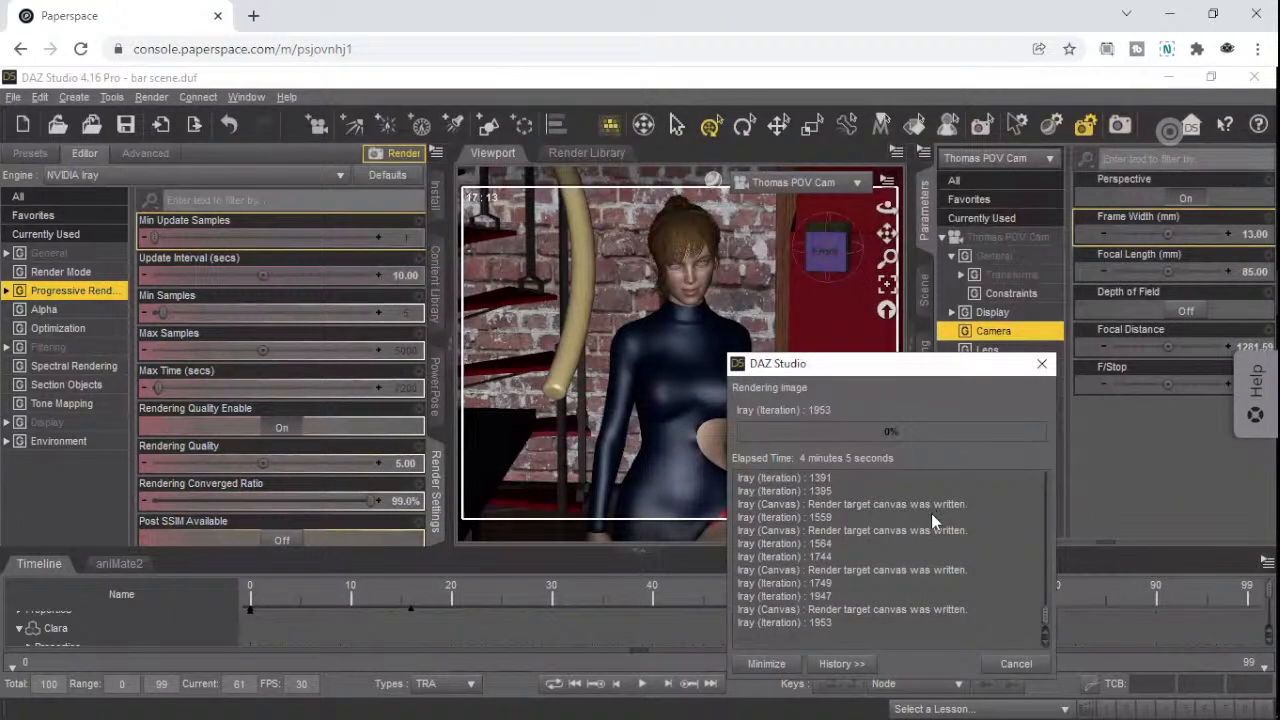
{"action": "mouse_move", "coordinate": [1215, 292]}
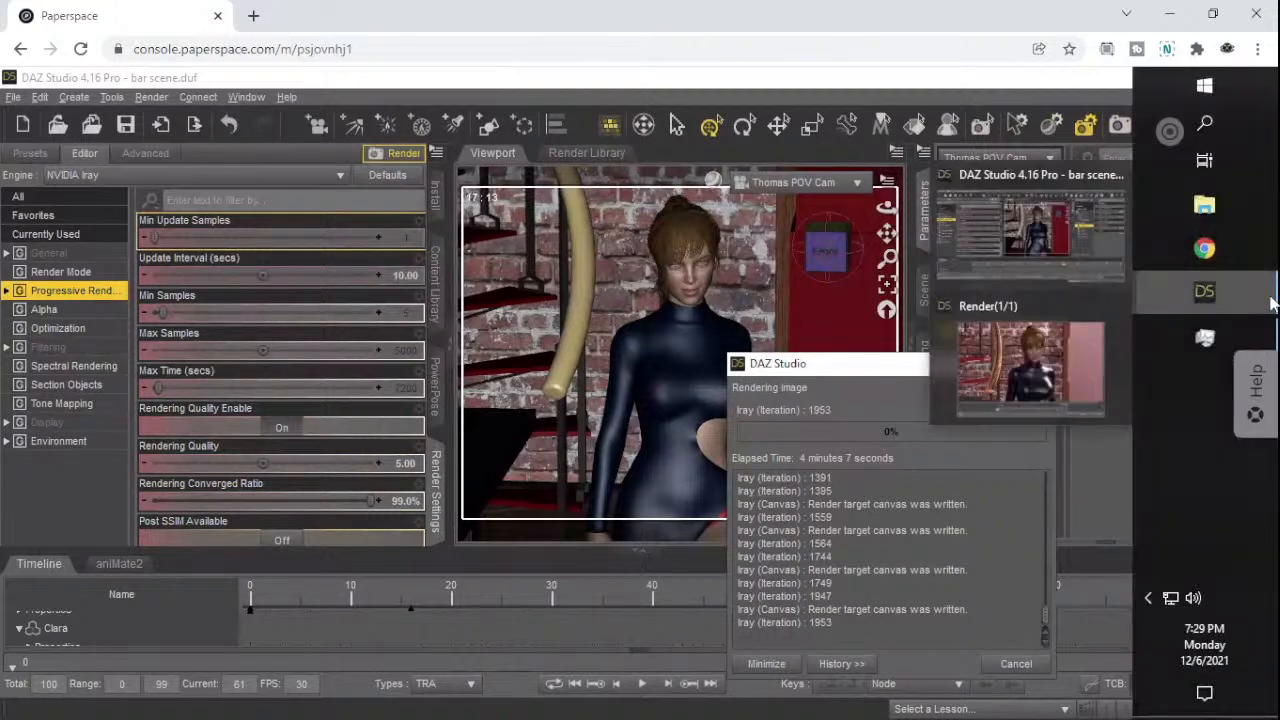
{"action": "left_click", "coordinate": [1076, 250]}
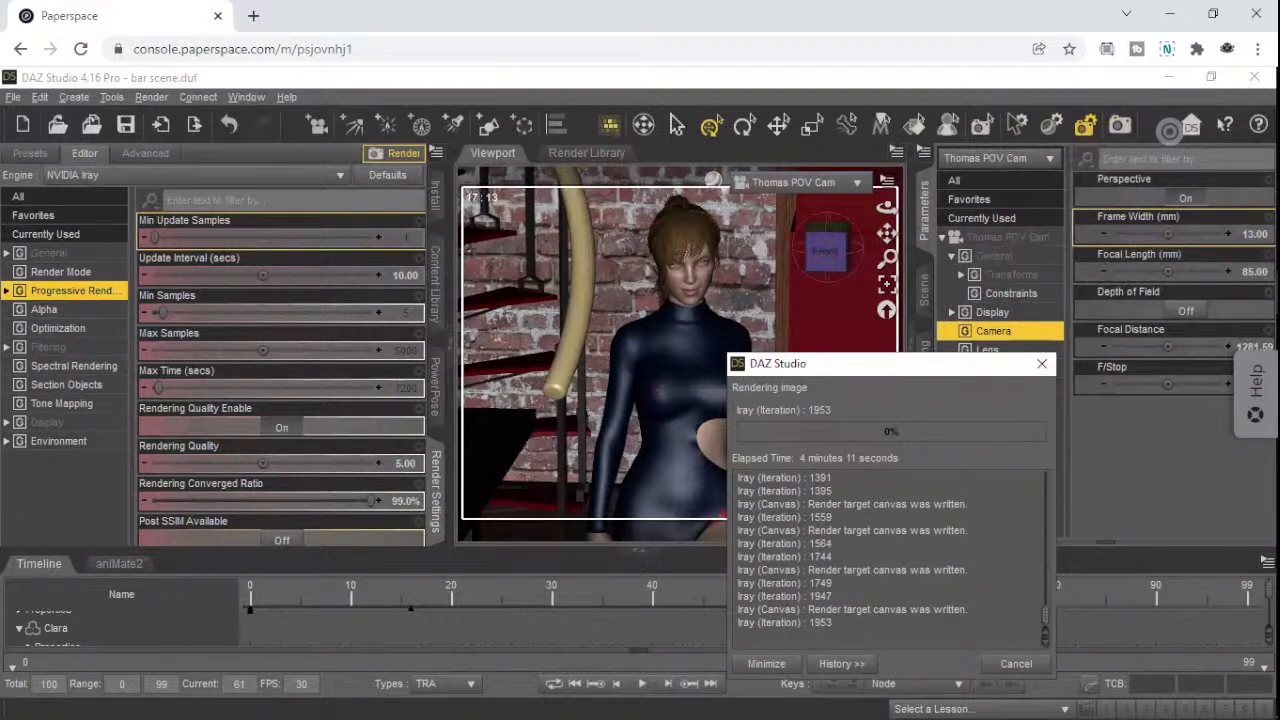
{"action": "mouse_move", "coordinate": [1276, 267]}
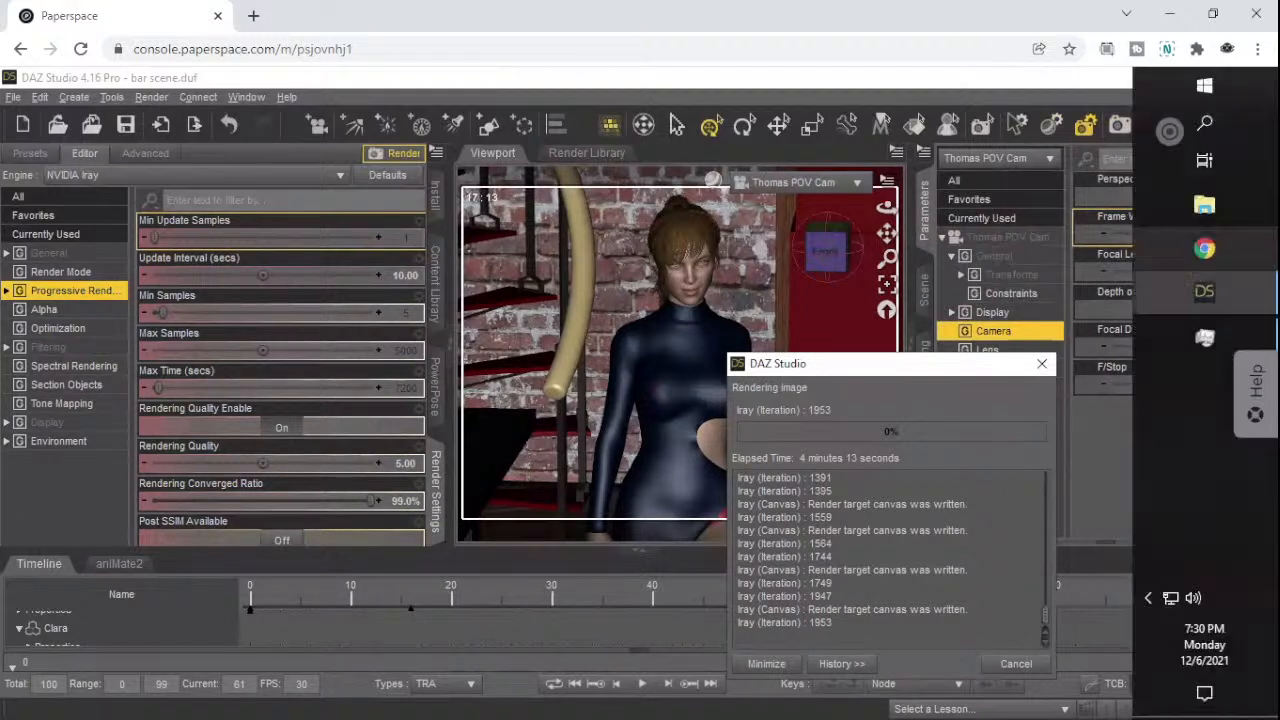
{"action": "mouse_move", "coordinate": [1182, 298]}
{"action": "left_click", "coordinate": [1038, 364]}
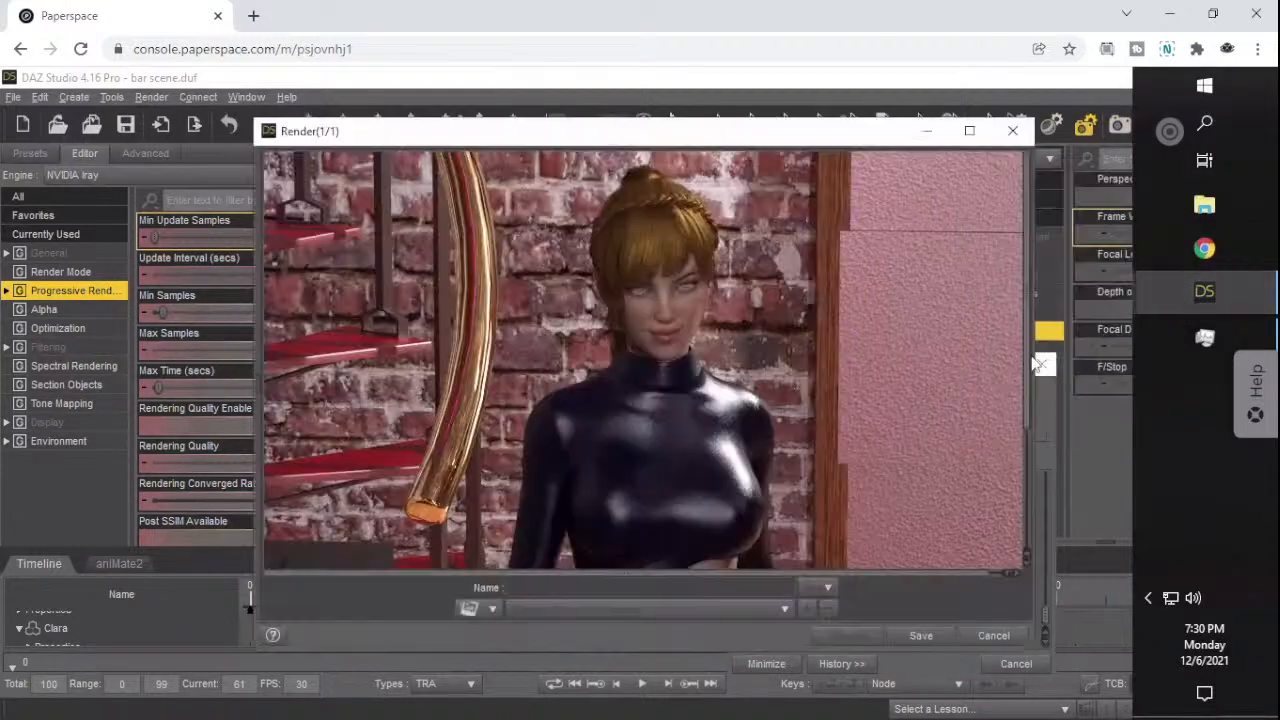
{"action": "scroll", "coordinate": [598, 440], "scroll_direction": "down", "scroll_amount": 3}
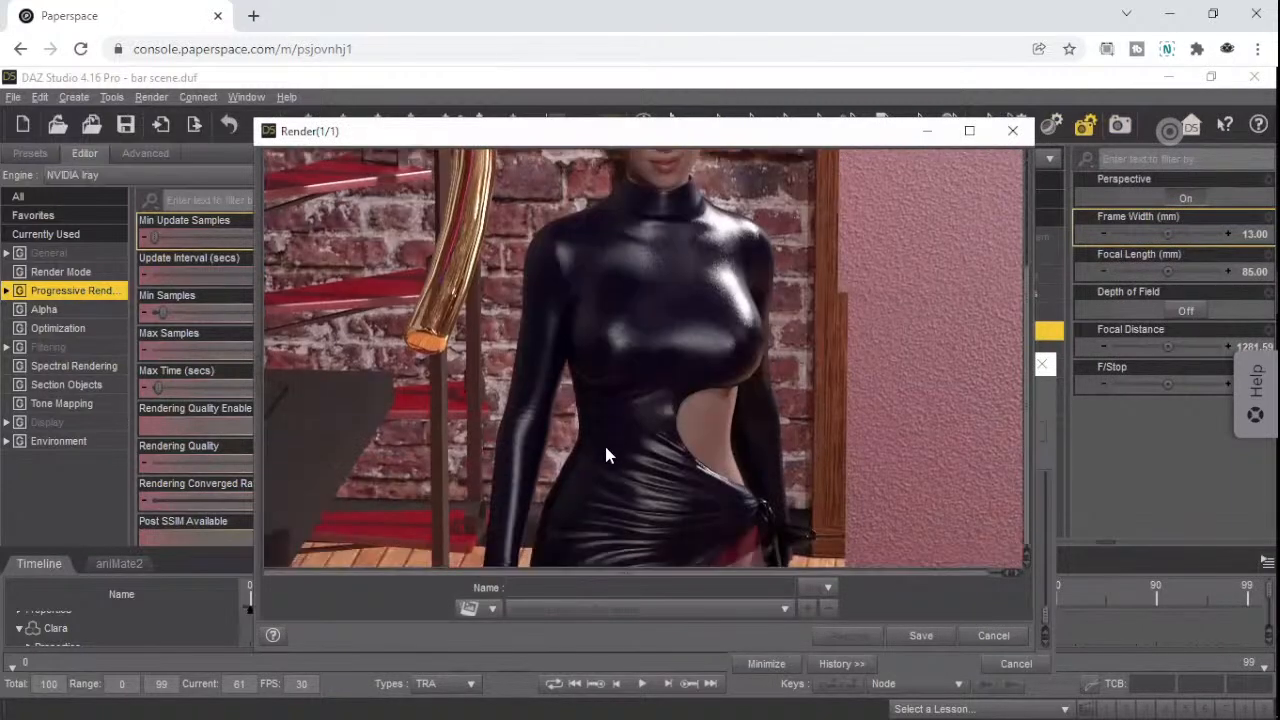
{"action": "scroll", "coordinate": [608, 452], "scroll_direction": "up", "scroll_amount": 3}
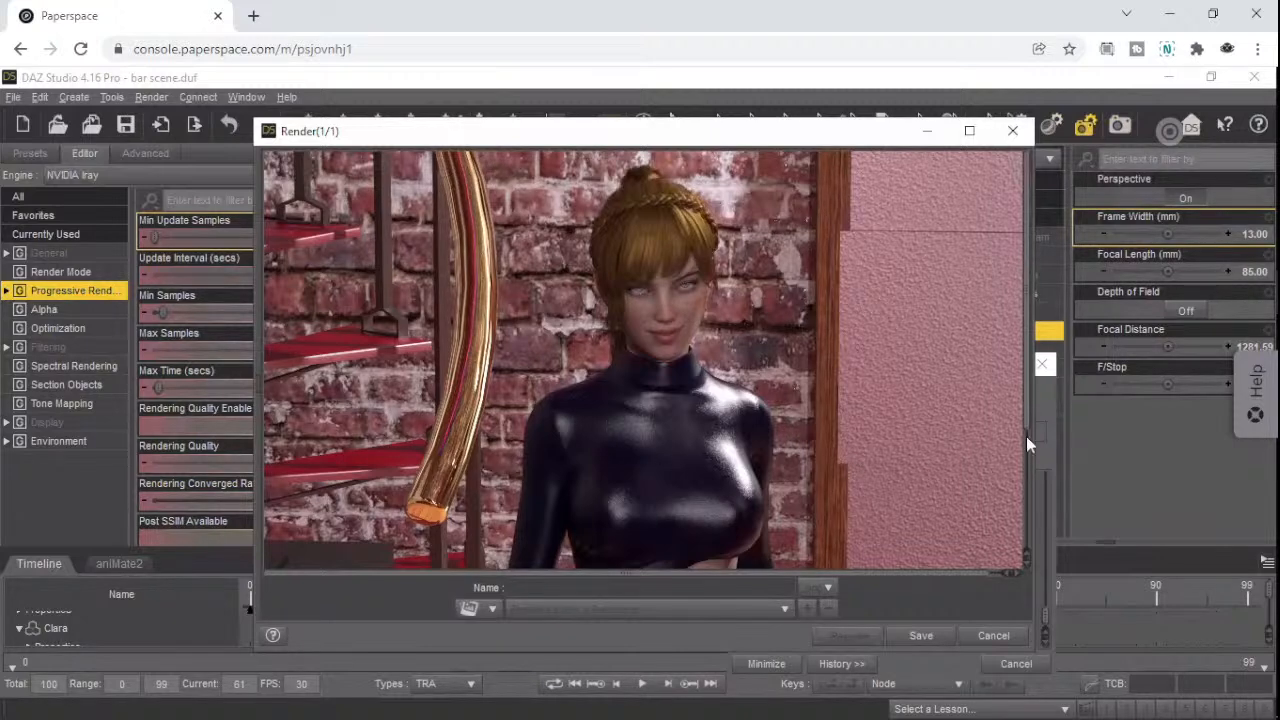
{"action": "left_click_drag", "start_coordinate": [1027, 418], "coordinate": [1010, 597]}
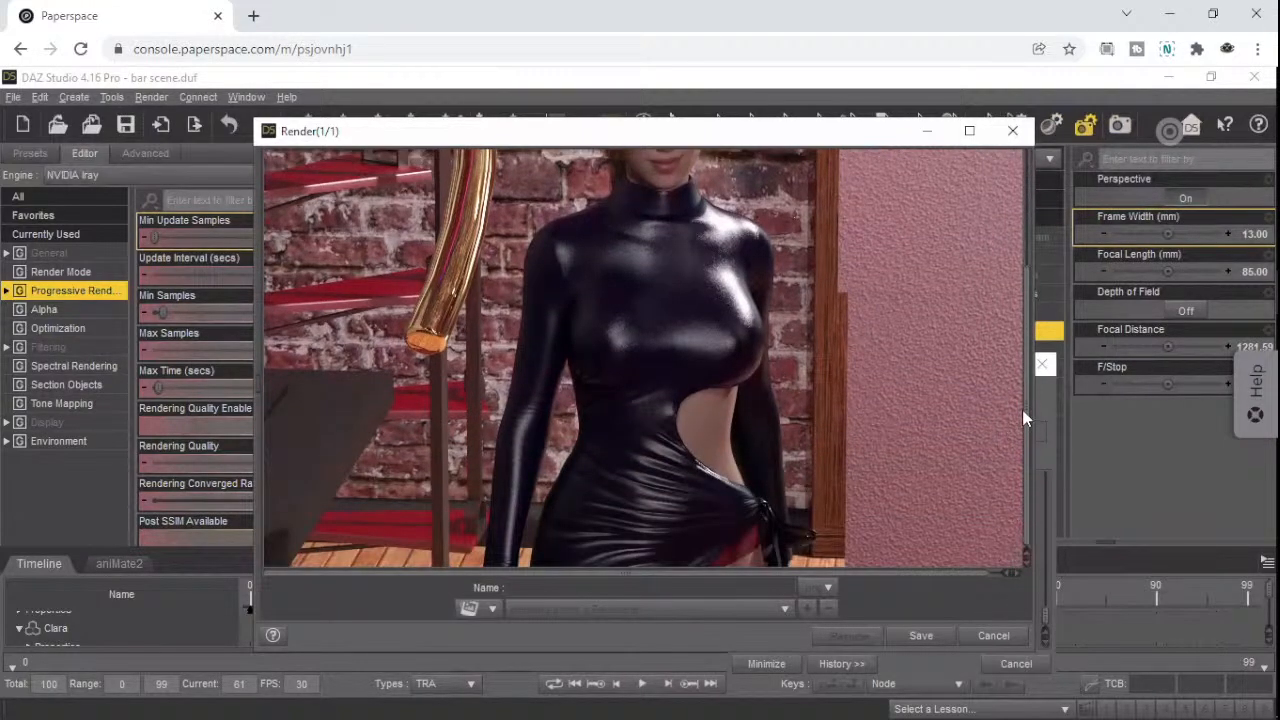
{"action": "left_click_drag", "start_coordinate": [1022, 409], "coordinate": [1012, 277]}
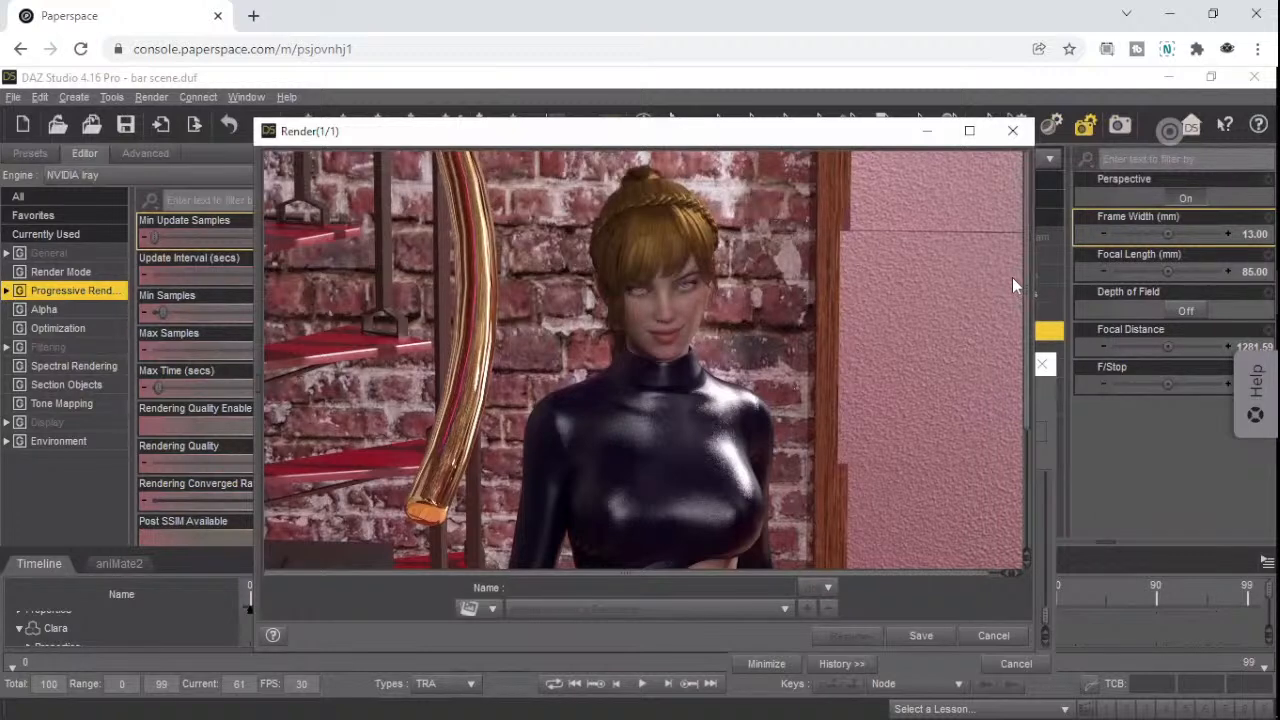
- Check the iteration log again and compare the upper and lower parts of the refining image of Clara
{"action": "mouse_move", "coordinate": [1277, 302]}
{"action": "left_click", "coordinate": [1203, 293]}
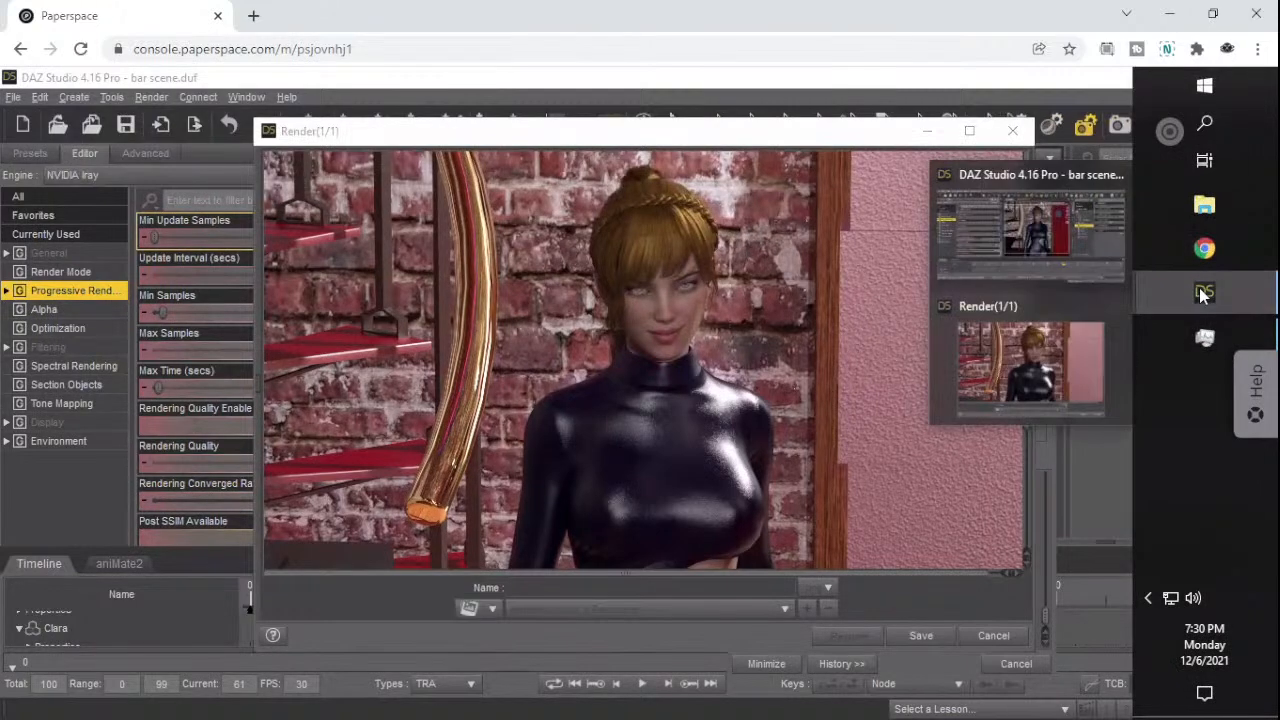
{"action": "left_click", "coordinate": [1064, 262]}
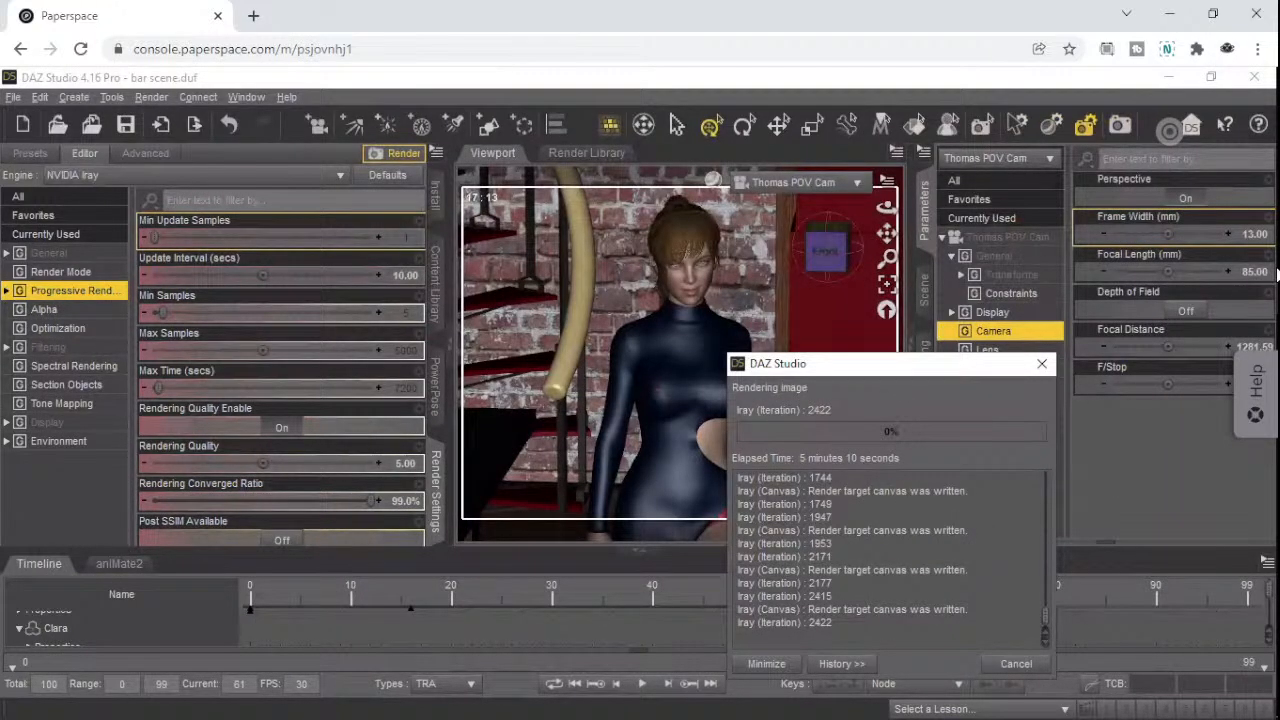
{"action": "mouse_move", "coordinate": [1276, 278]}
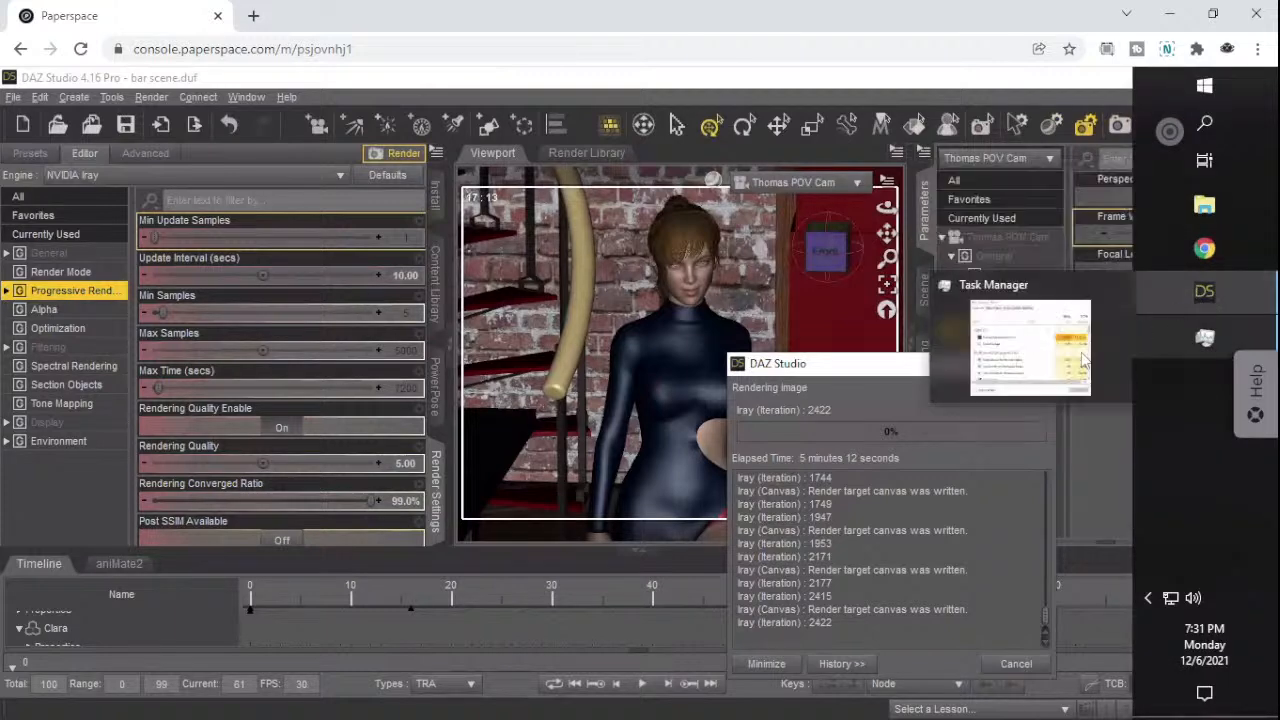
{"action": "mouse_move", "coordinate": [1203, 305]}
{"action": "left_click", "coordinate": [1020, 365]}
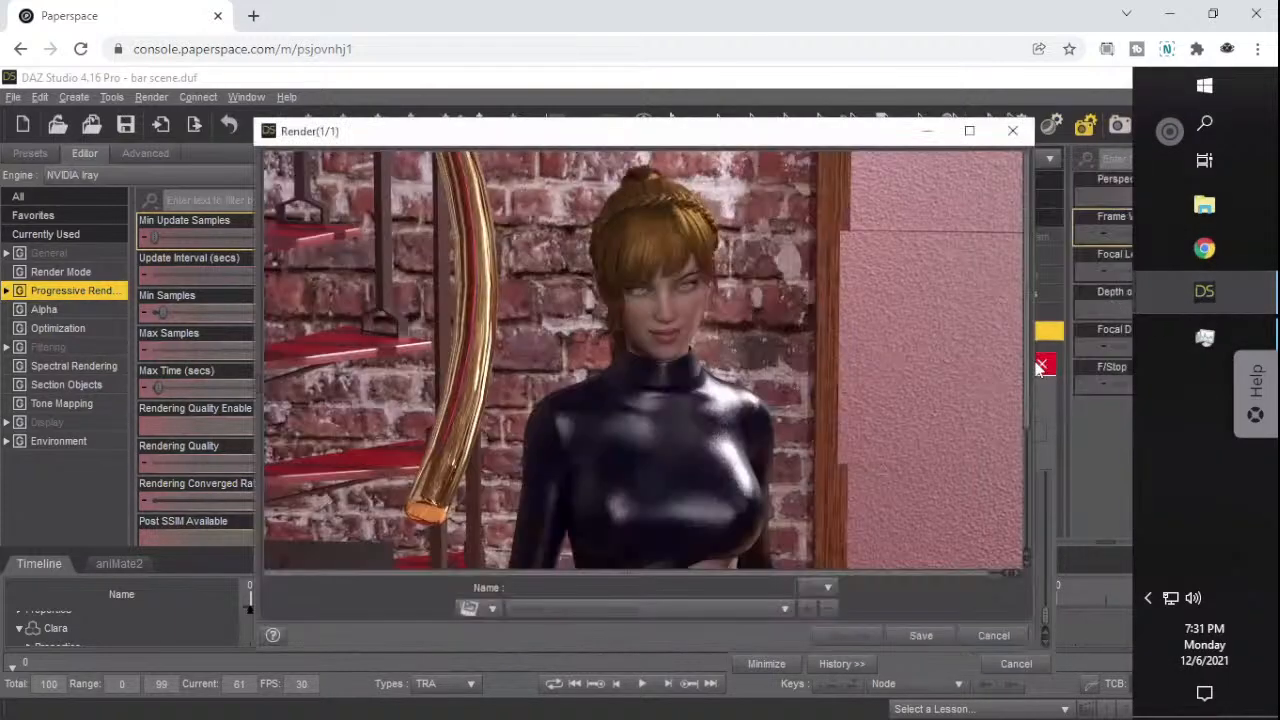
{"action": "scroll", "coordinate": [808, 385], "scroll_direction": "down", "scroll_amount": 2}
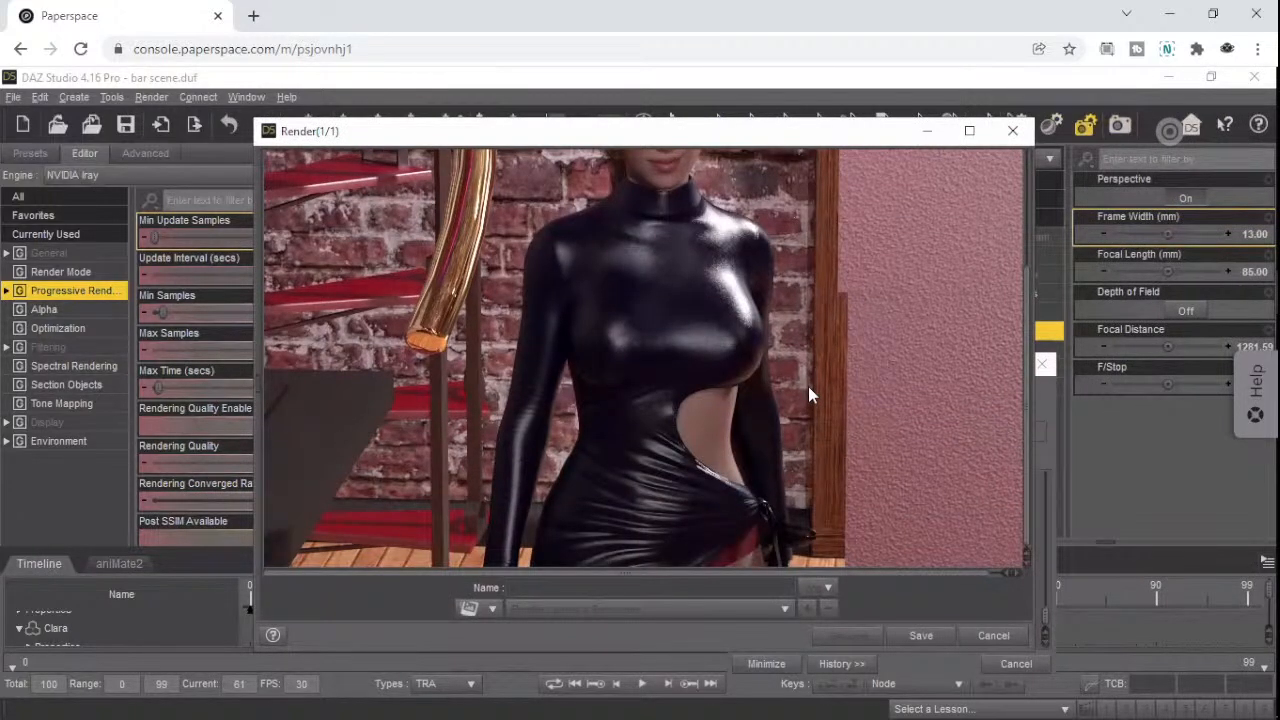
{"action": "scroll", "coordinate": [811, 382], "scroll_direction": "up", "scroll_amount": 6}
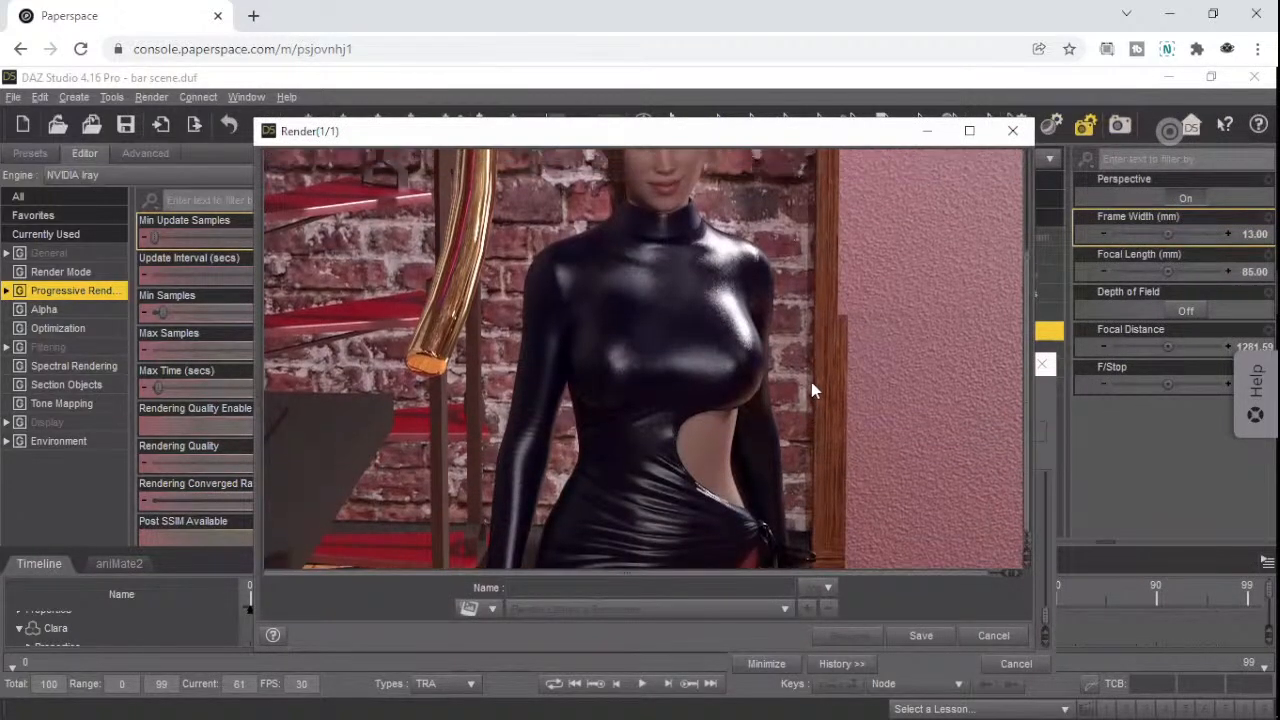
{"action": "scroll", "coordinate": [811, 390], "scroll_direction": "down", "scroll_amount": 6}
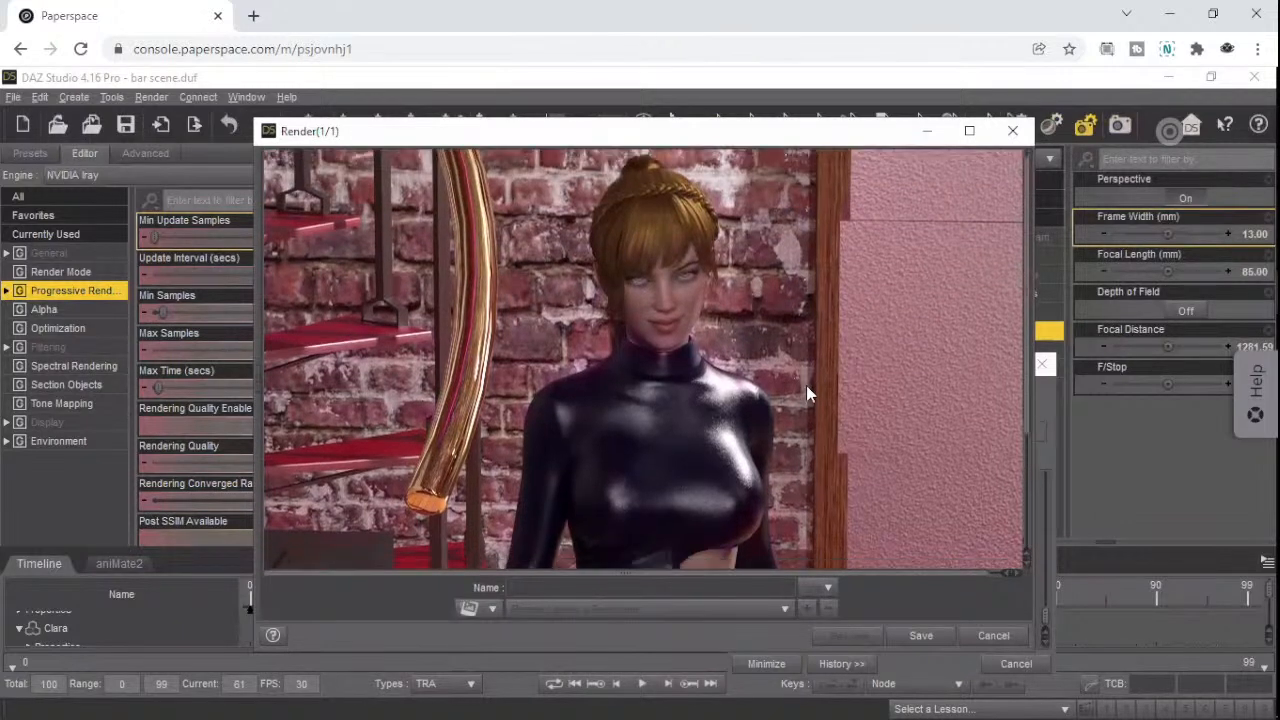
{"action": "scroll", "coordinate": [805, 410], "scroll_direction": "up", "scroll_amount": 6}
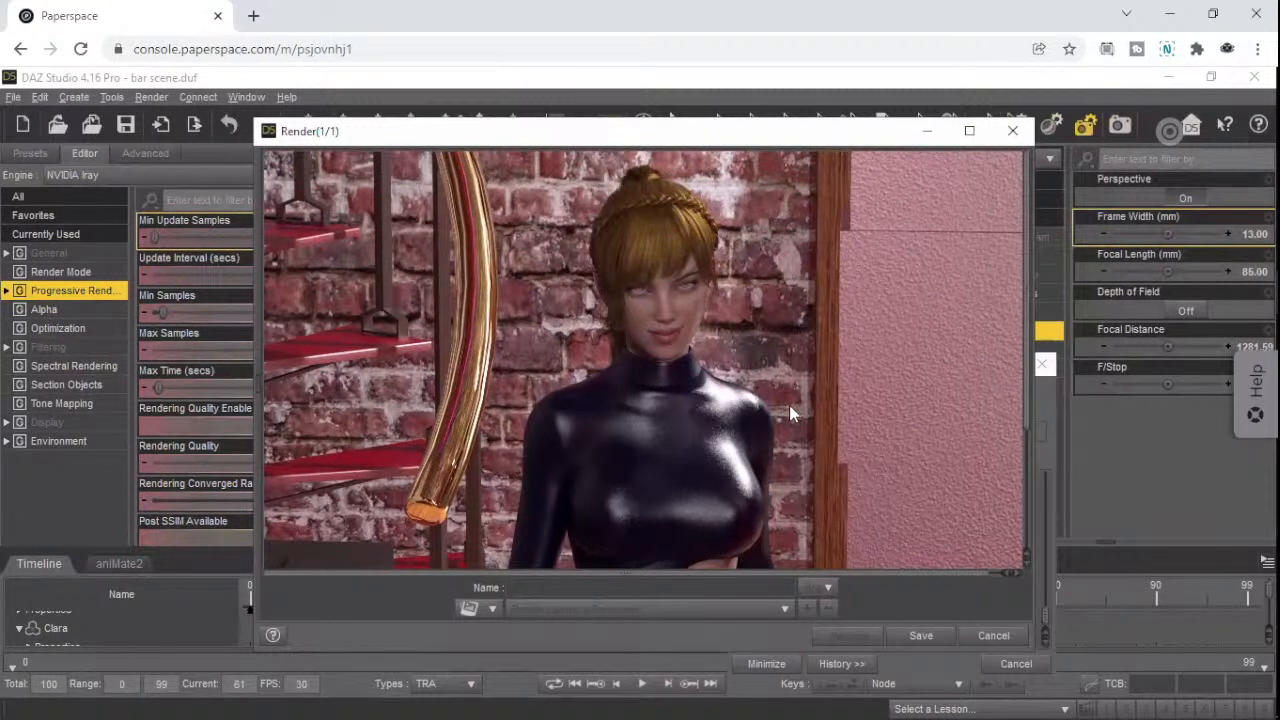
{"action": "scroll", "coordinate": [775, 408], "scroll_direction": "down", "scroll_amount": 3}
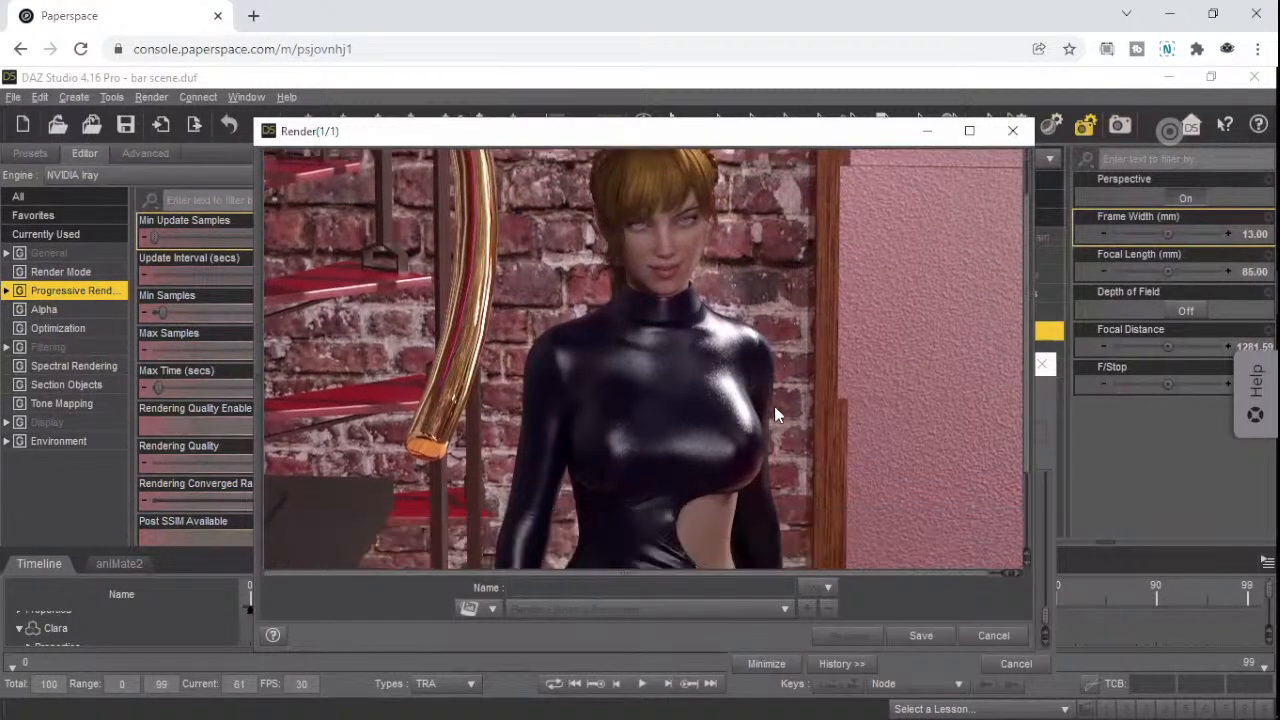
{"action": "scroll", "coordinate": [774, 410], "scroll_direction": "down", "scroll_amount": 6}
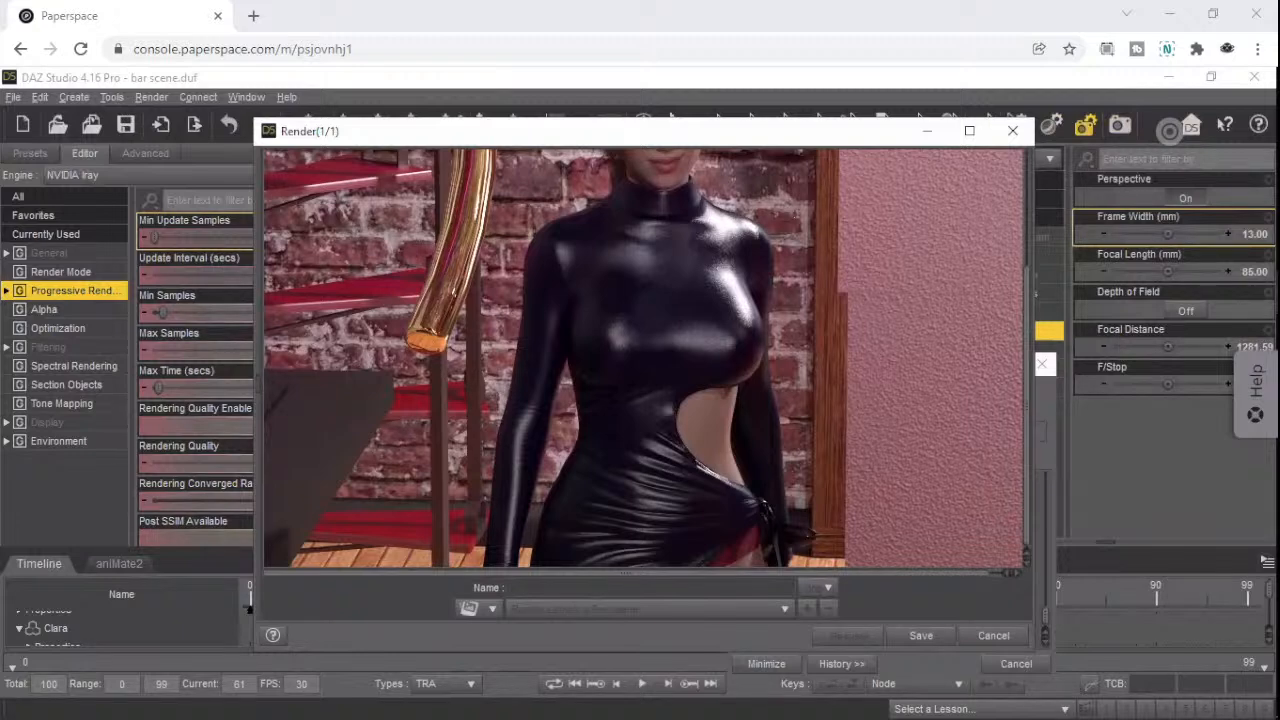
{"action": "scroll", "coordinate": [713, 428], "scroll_direction": "up", "scroll_amount": 5}
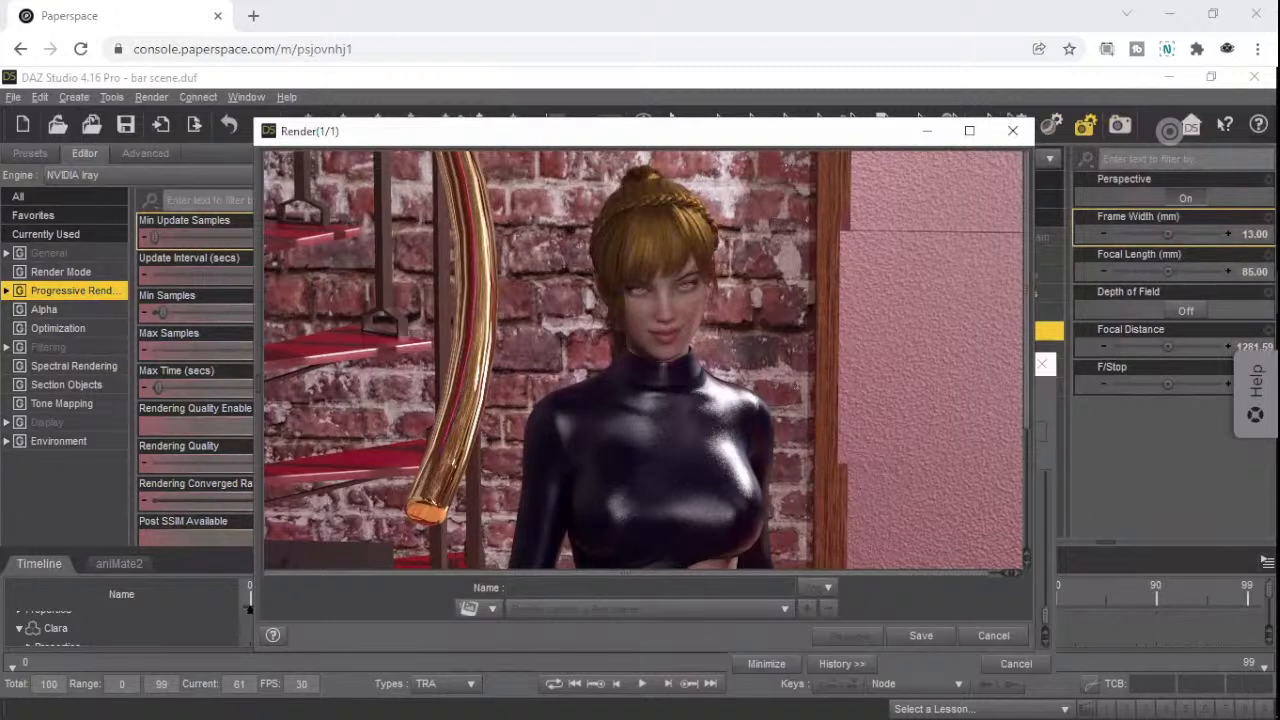
{"action": "scroll", "coordinate": [805, 443], "scroll_direction": "down", "scroll_amount": 4}
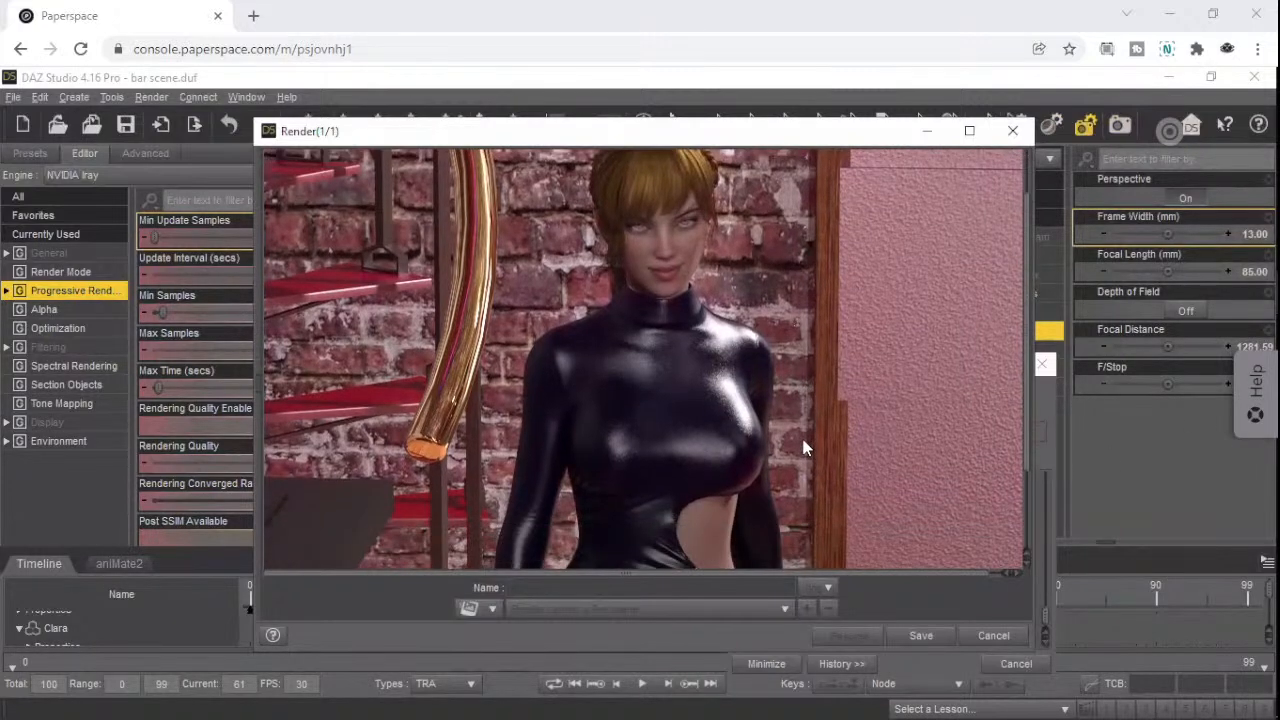
{"action": "scroll", "coordinate": [805, 443], "scroll_direction": "up", "scroll_amount": 4}
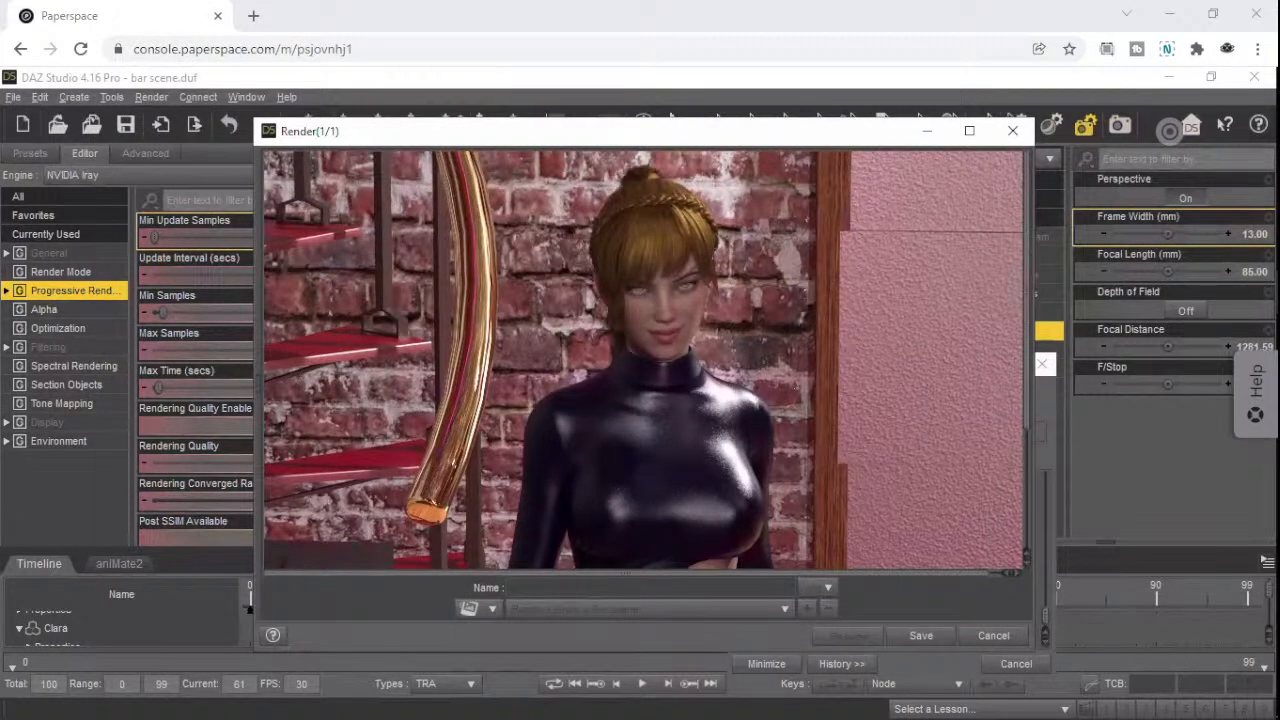
- Monitor the render through its last iterations and examine the image of Clara from head to hips
{"action": "mouse_move", "coordinate": [1205, 291]}
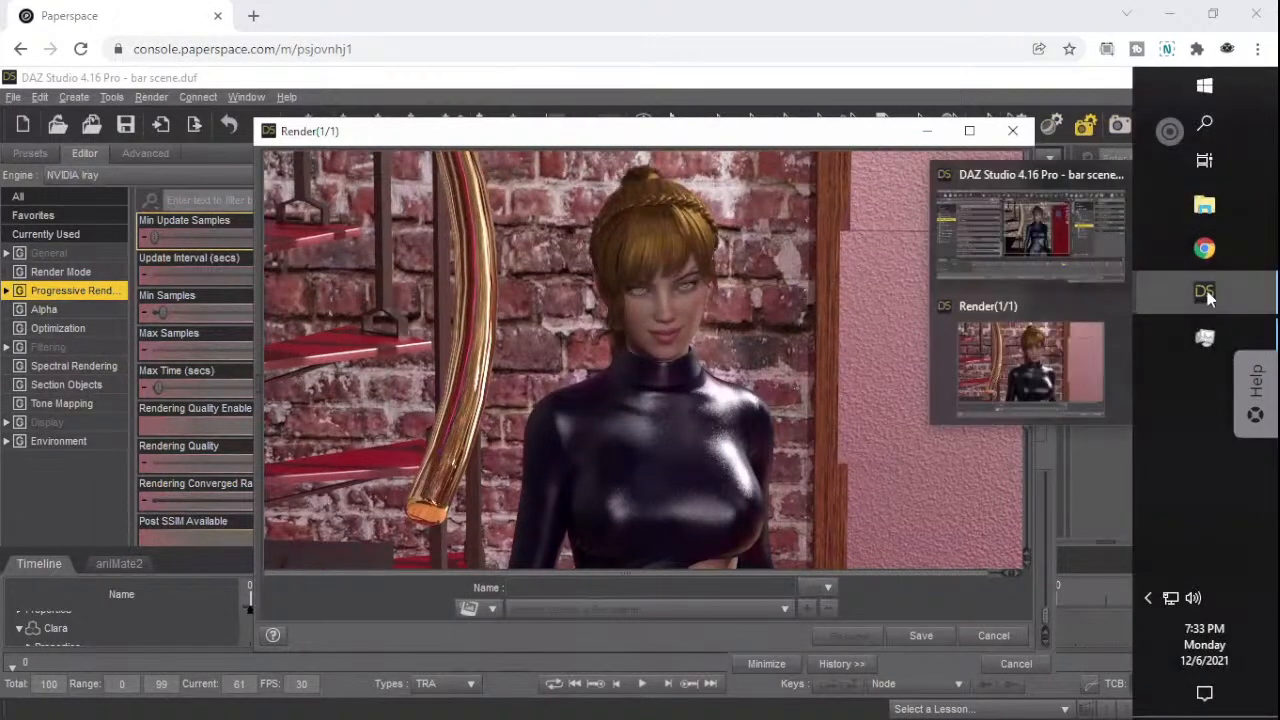
{"action": "left_click", "coordinate": [1073, 249]}
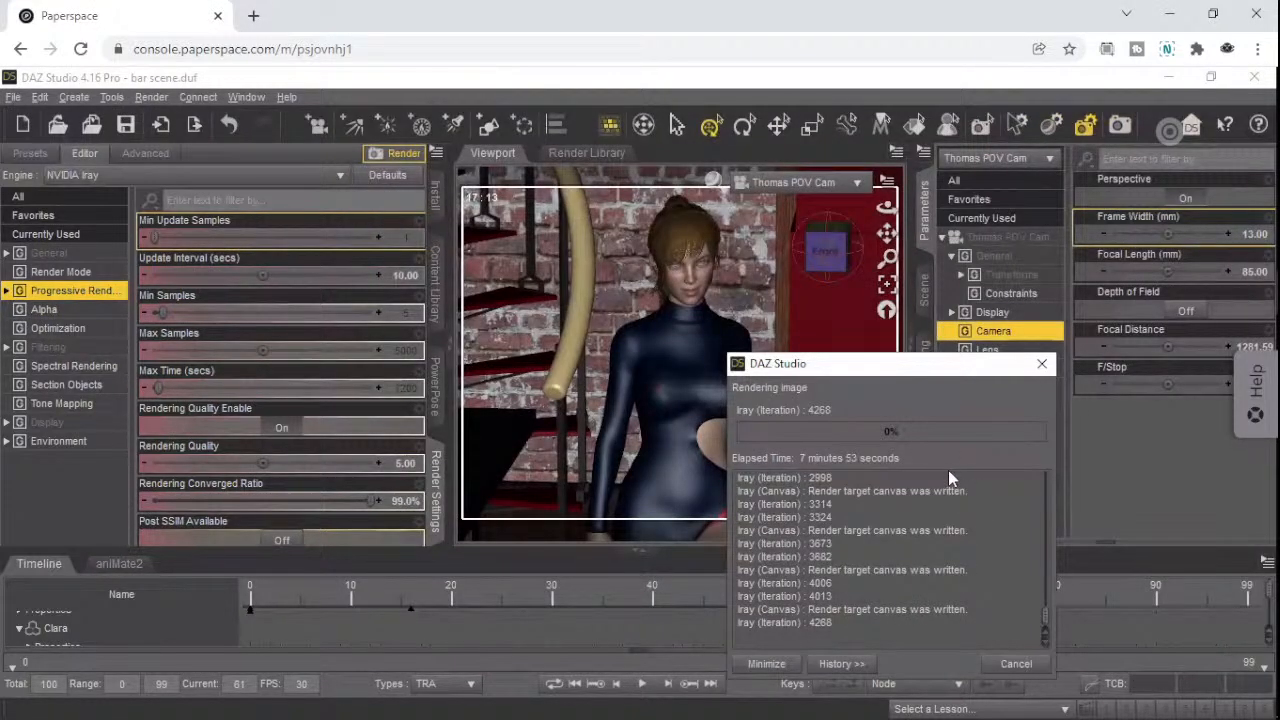
{"action": "mouse_move", "coordinate": [1276, 272]}
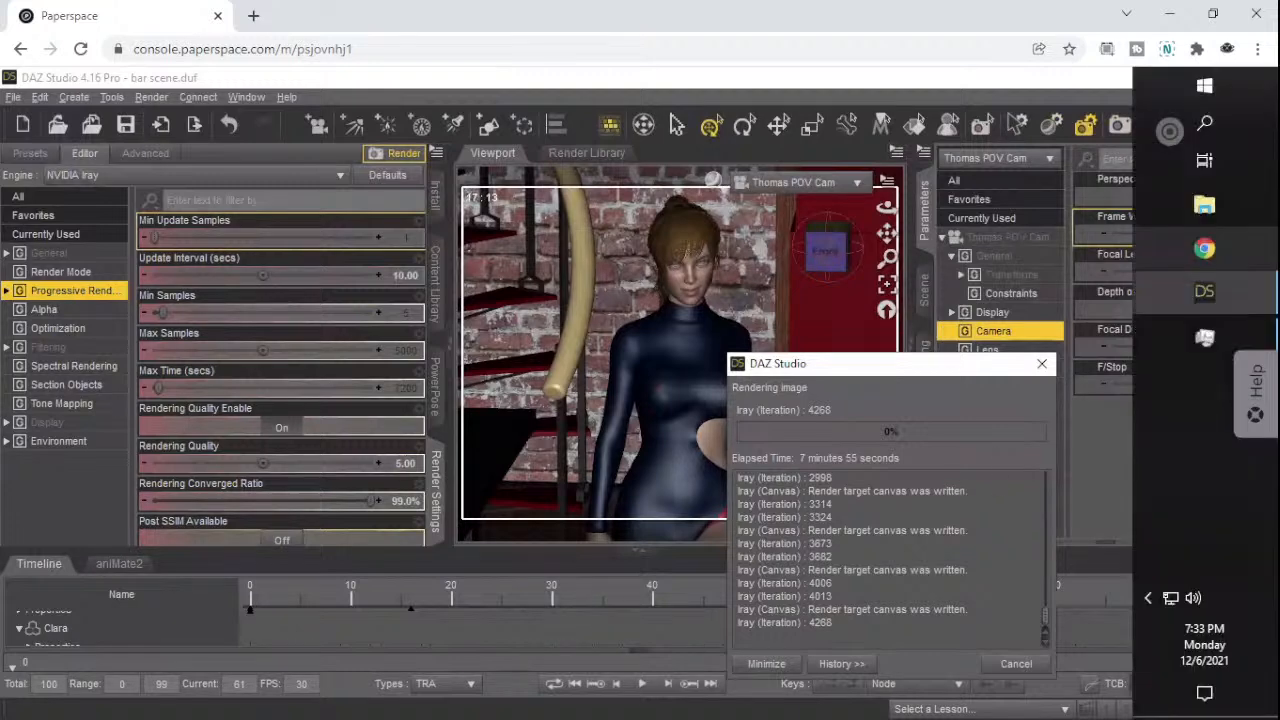
{"action": "mouse_move", "coordinate": [1225, 283]}
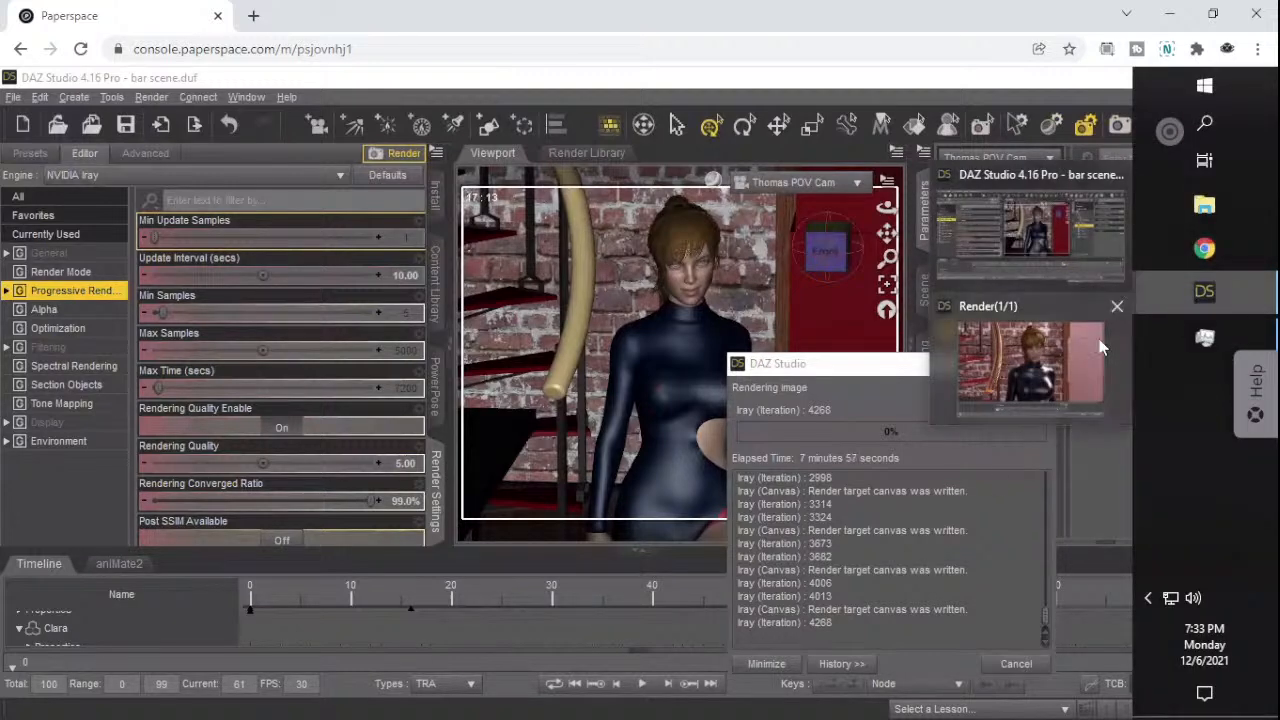
{"action": "left_click", "coordinate": [1010, 350]}
{"action": "scroll", "coordinate": [778, 350], "scroll_direction": "down", "scroll_amount": 3}
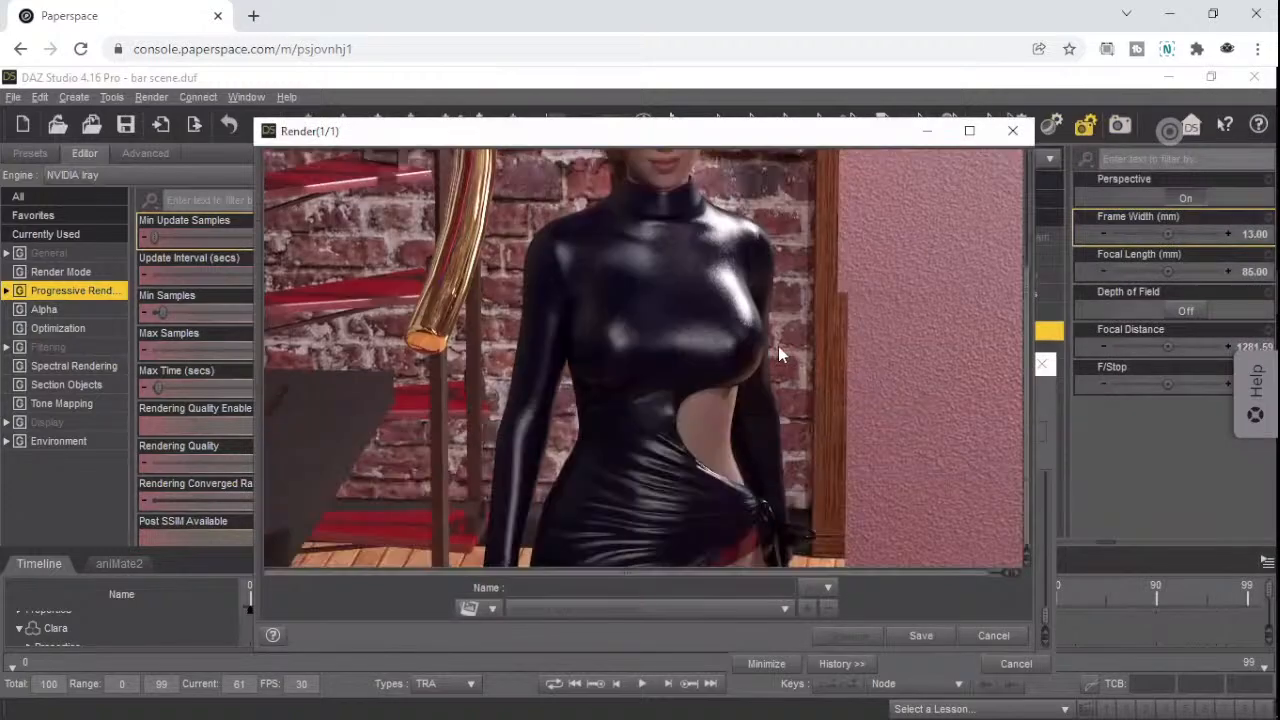
{"action": "scroll", "coordinate": [778, 354], "scroll_direction": "up", "scroll_amount": 3}
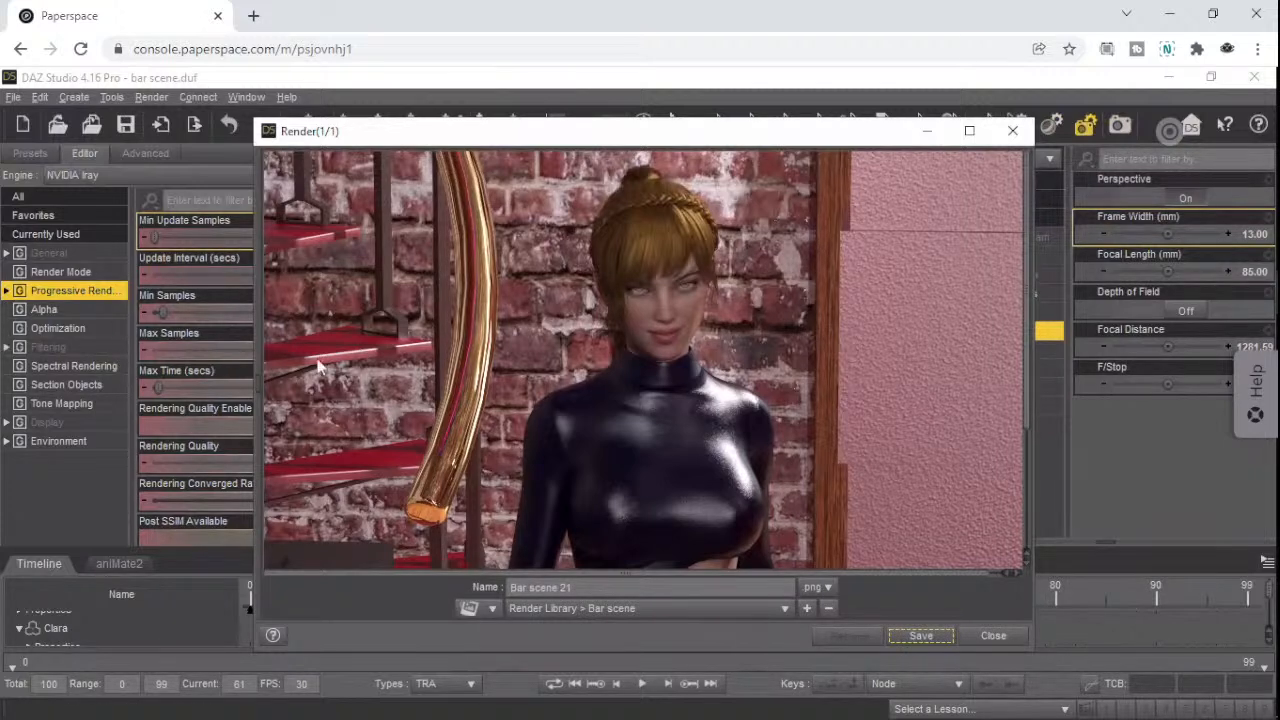
- Save the finished render as Bar scene 22 in .png format in the Bar scene folder of the Render Library
{"action": "left_click", "coordinate": [631, 593]}
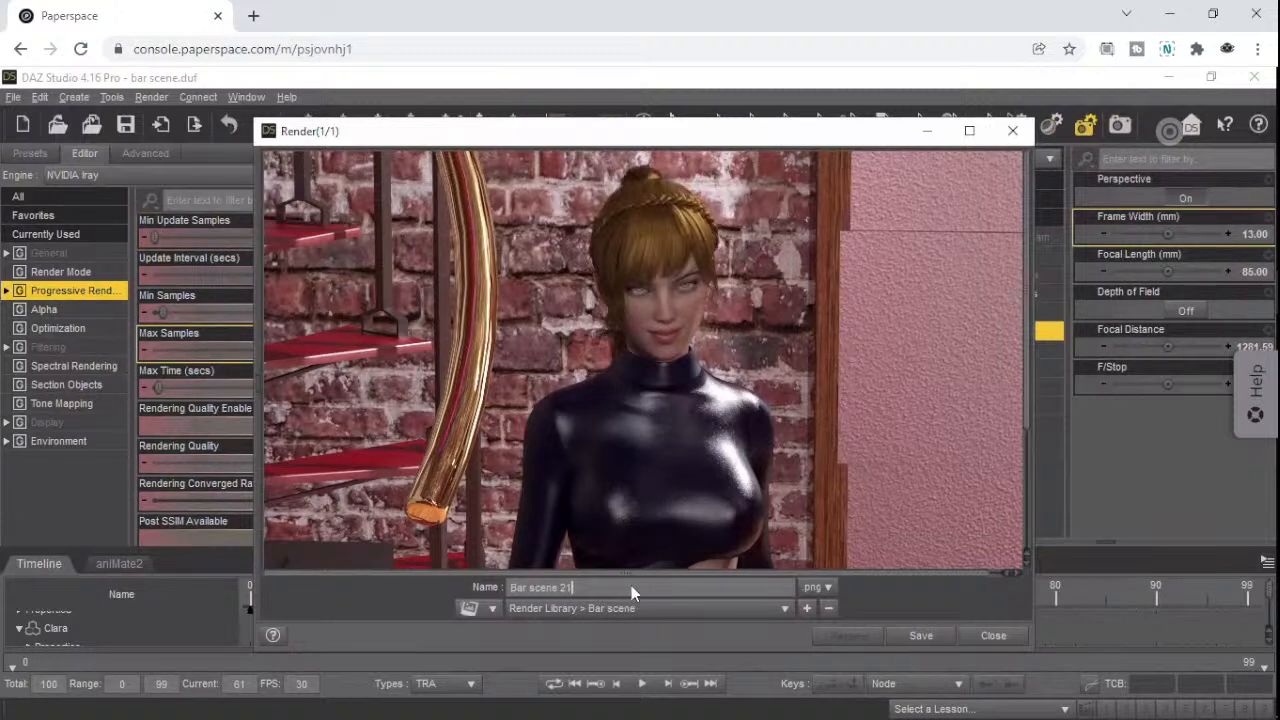
{"action": "key", "text": "BackSpace"}
{"action": "type", "text": "2"}
{"action": "left_click", "coordinate": [921, 635]}
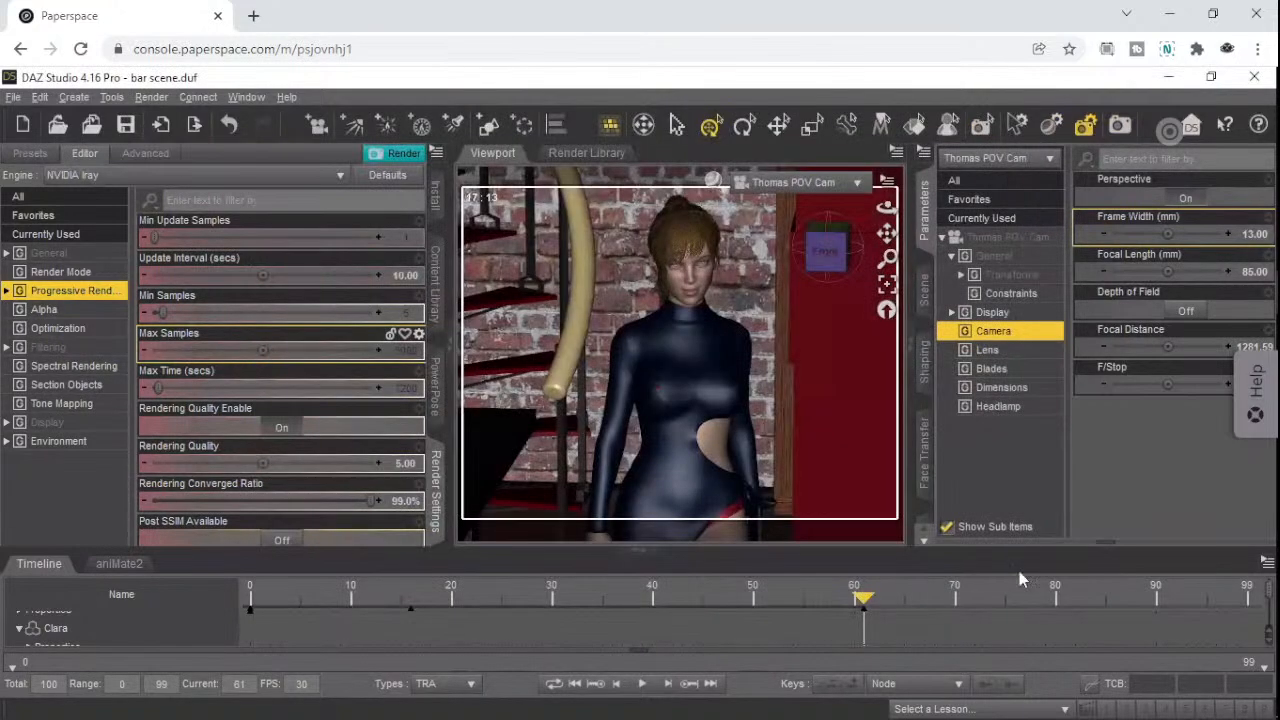
- Switch the Render Library from Fire Shots to the Bar scene folder and locate the Bar scene 22 render
{"action": "left_click", "coordinate": [586, 152]}
{"action": "scroll", "coordinate": [663, 345], "scroll_direction": "down", "scroll_amount": 4}
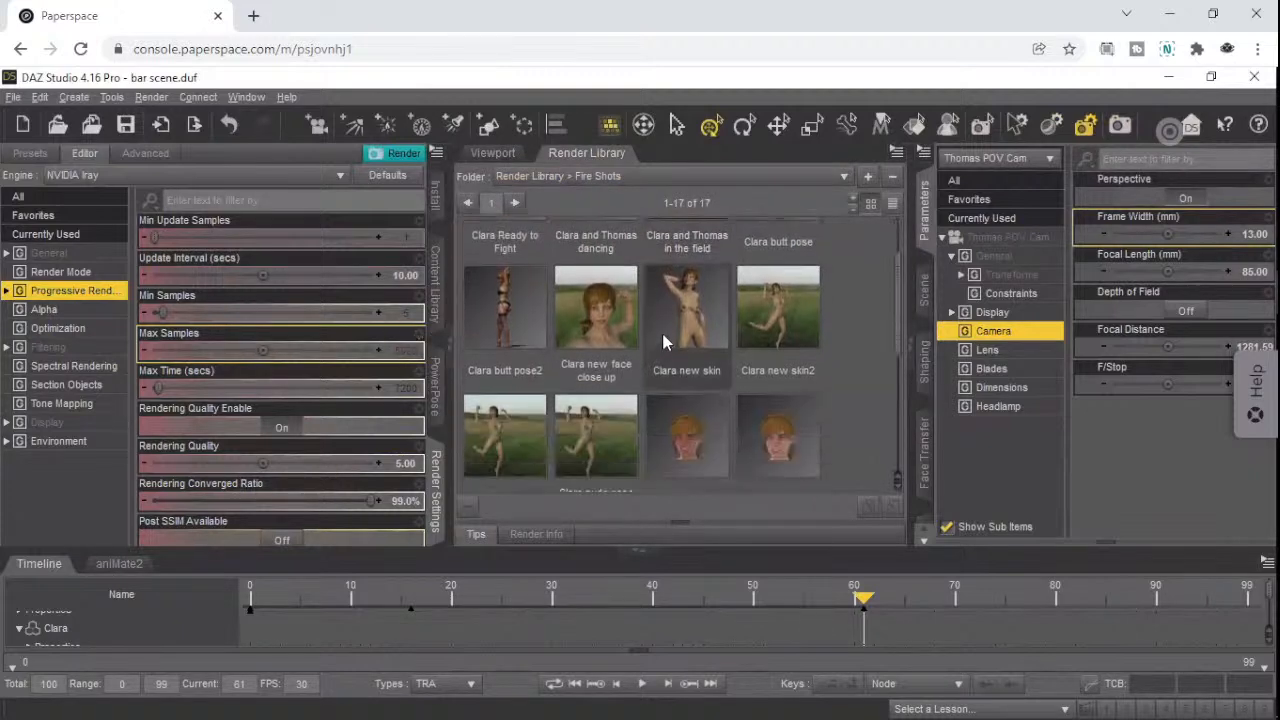
{"action": "scroll", "coordinate": [660, 335], "scroll_direction": "up", "scroll_amount": 5}
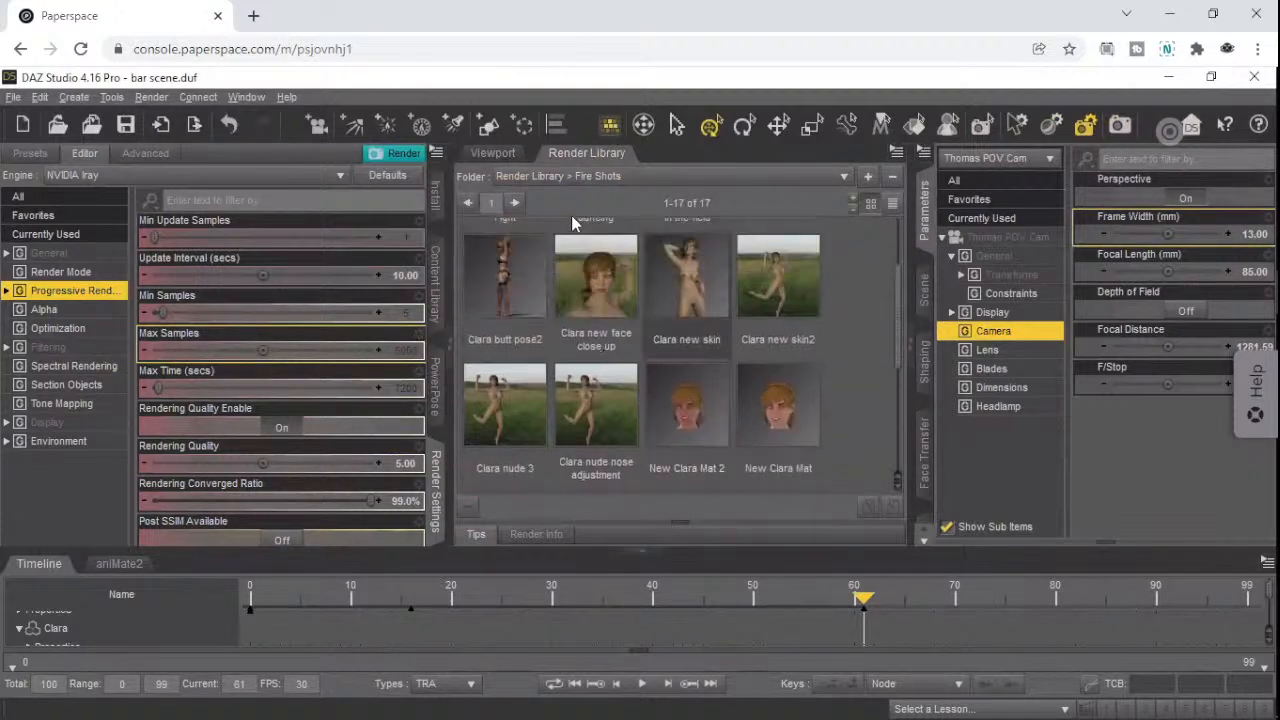
{"action": "left_click", "coordinate": [528, 177]}
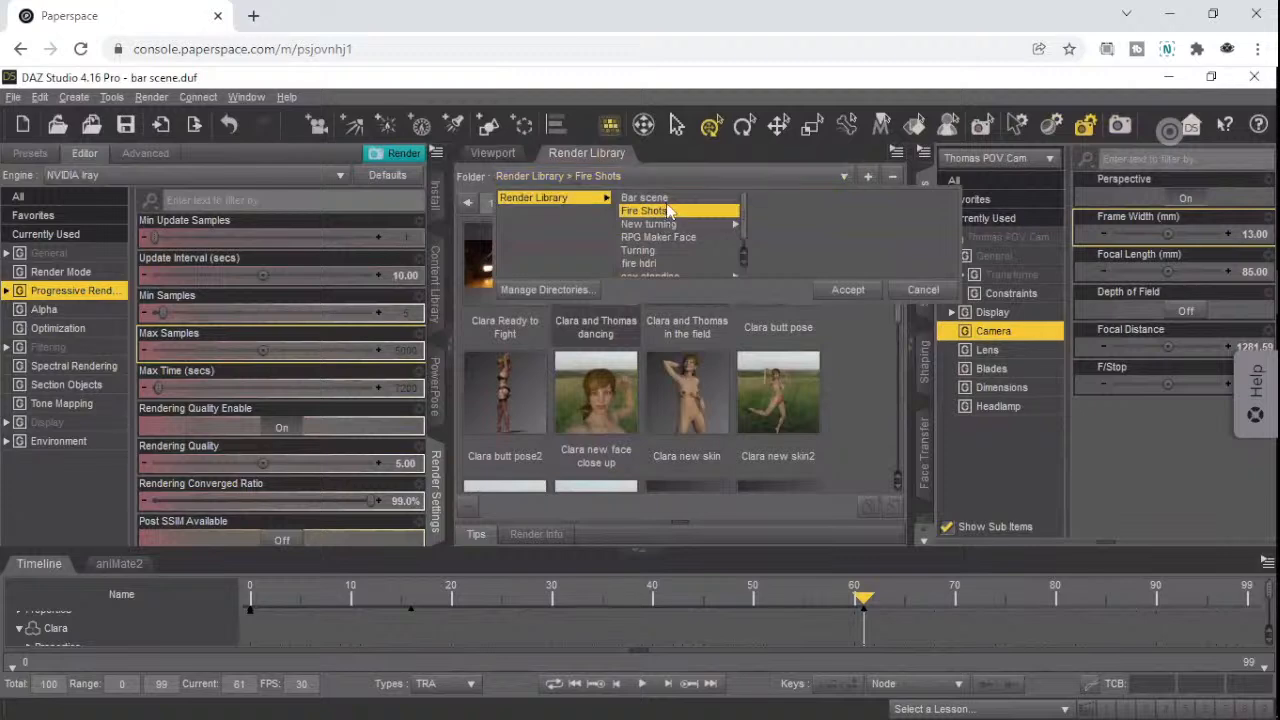
{"action": "left_click", "coordinate": [848, 289]}
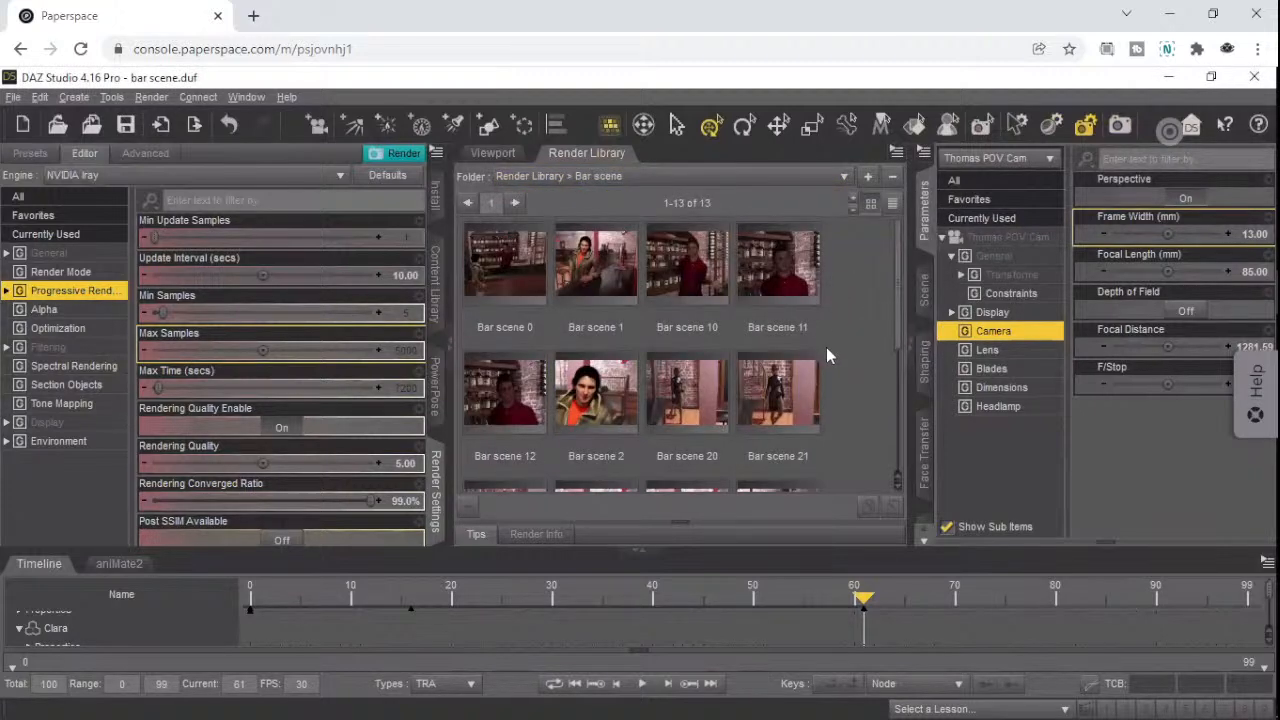
{"action": "scroll", "coordinate": [828, 348], "scroll_direction": "down", "scroll_amount": 5}
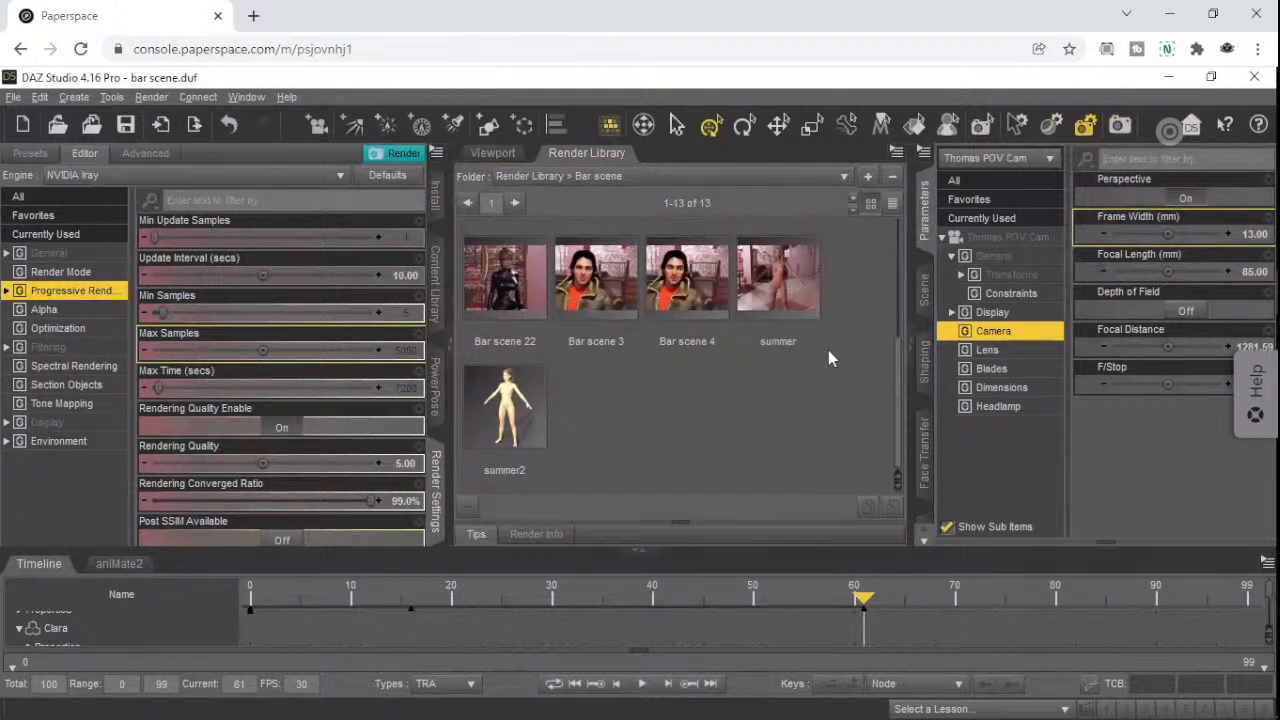
- Open the Bar scene 22 render from the Render Library in ImageGlass and bring the full image to the front
{"action": "left_click", "coordinate": [508, 288]}
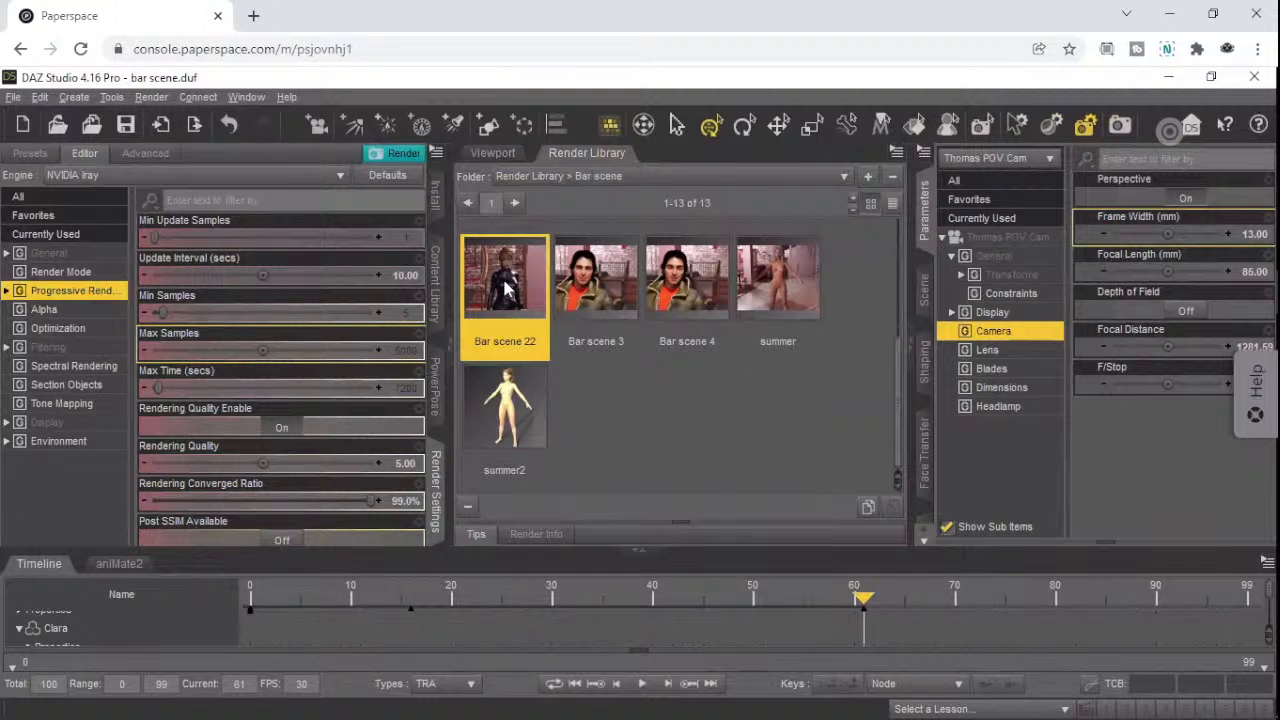
{"action": "mouse_move", "coordinate": [505, 288]}
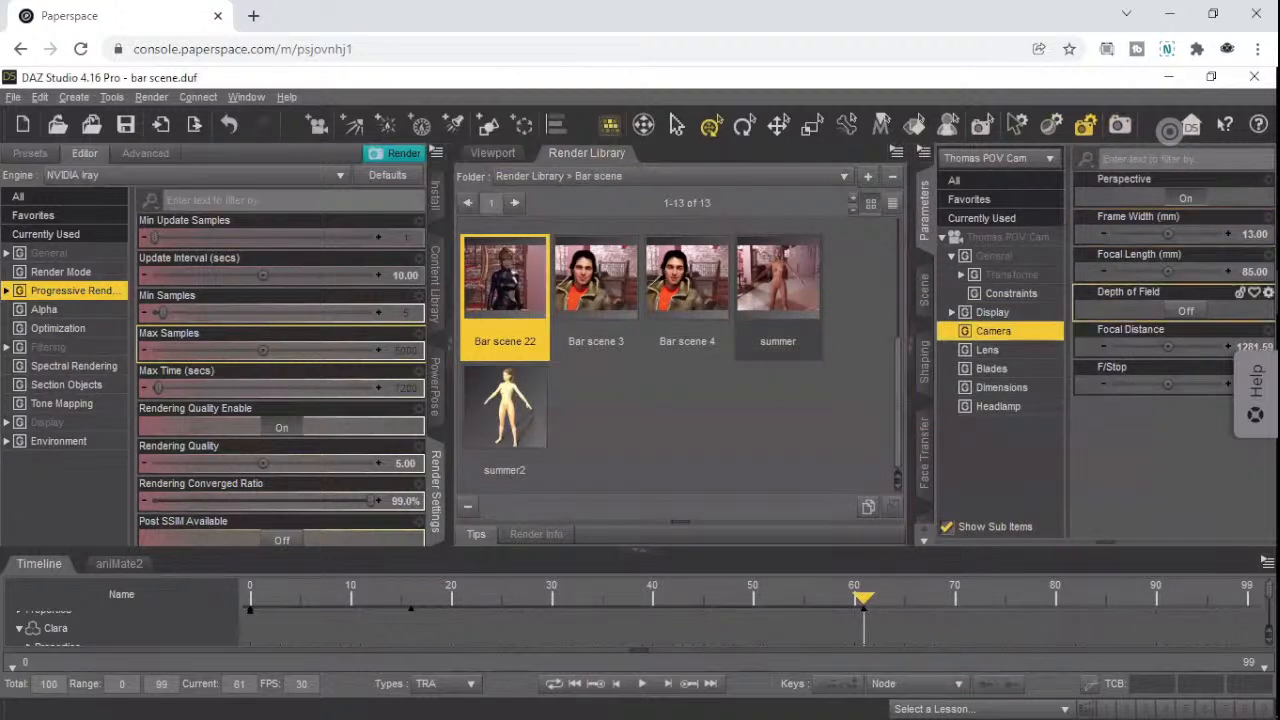
{"action": "left_click", "coordinate": [1201, 380]}
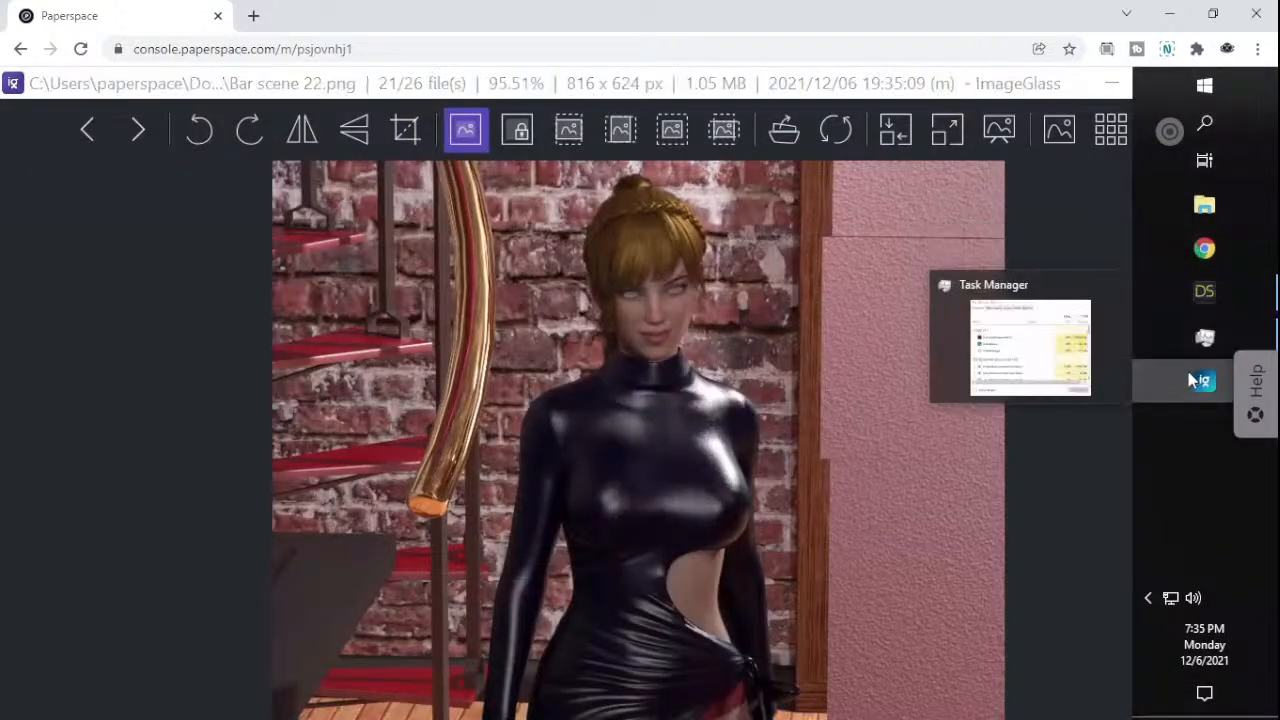
{"action": "left_click", "coordinate": [1201, 380]}
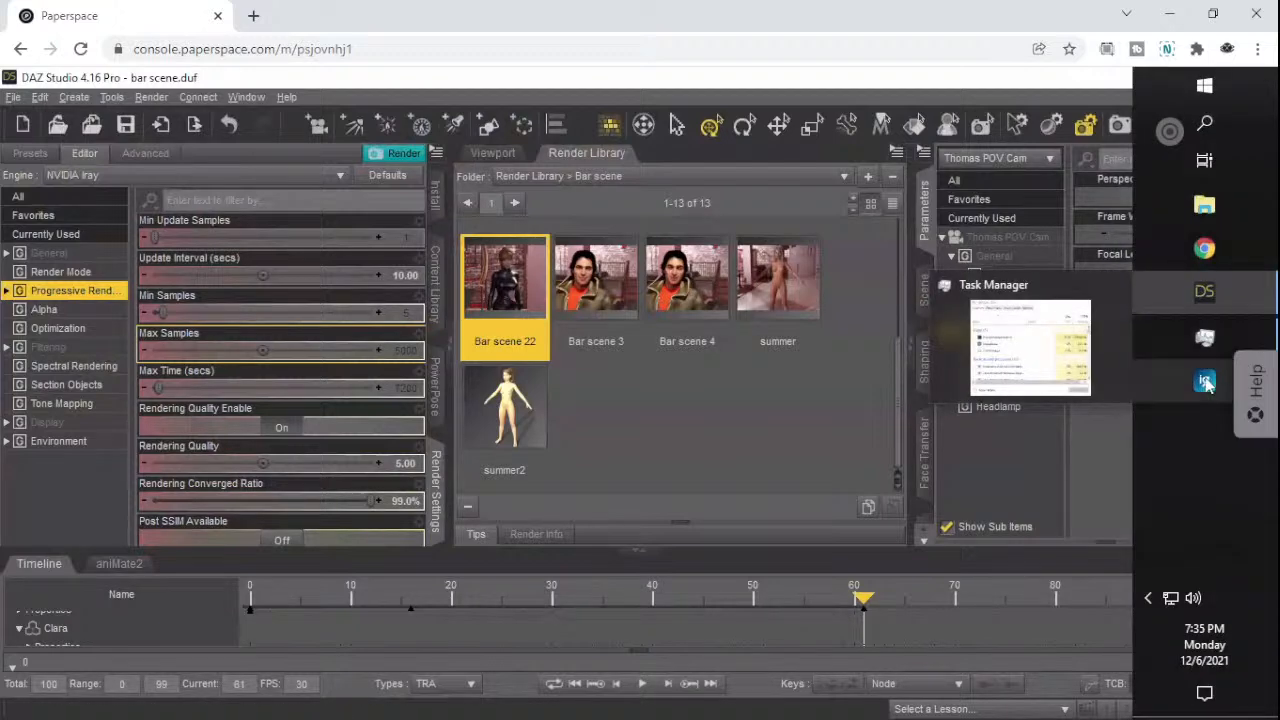
{"action": "left_click", "coordinate": [1205, 382]}
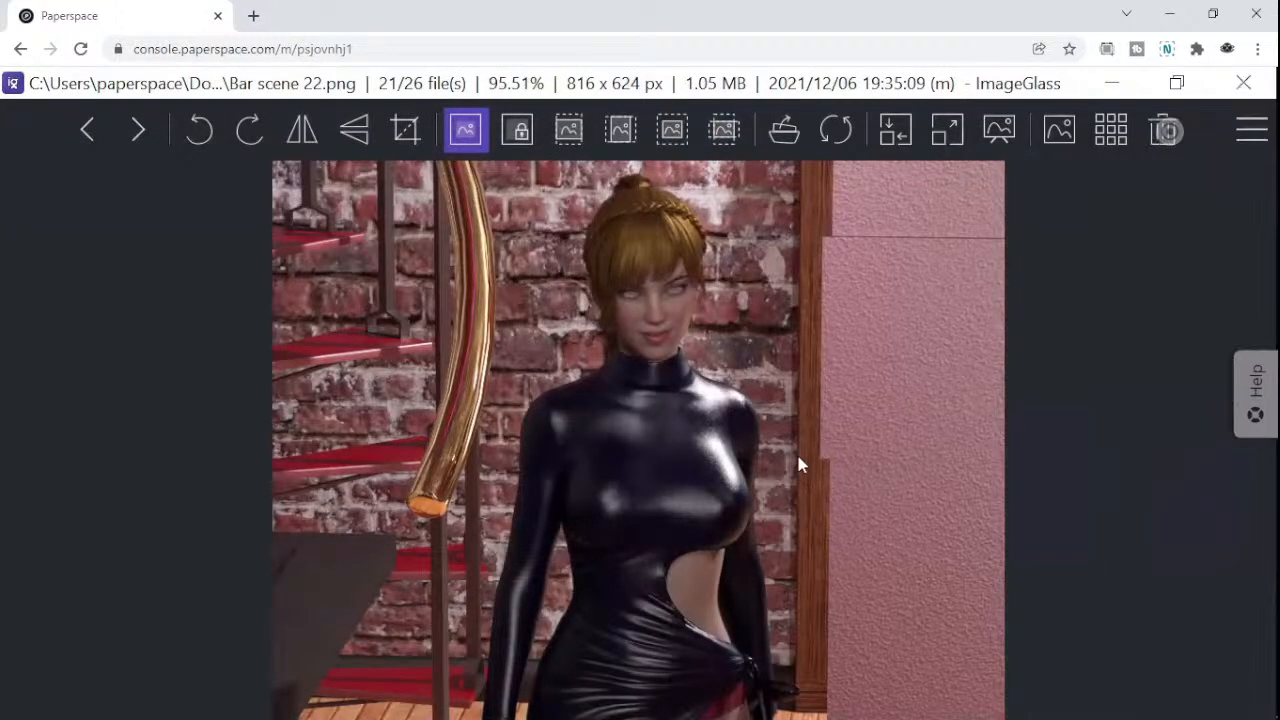
- Inspect the Bar scene 22 image for grain on Clara's dress, face and hair, view it whole again, and close ImageGlass
{"action": "scroll", "coordinate": [802, 460], "scroll_direction": "up", "scroll_amount": 4}
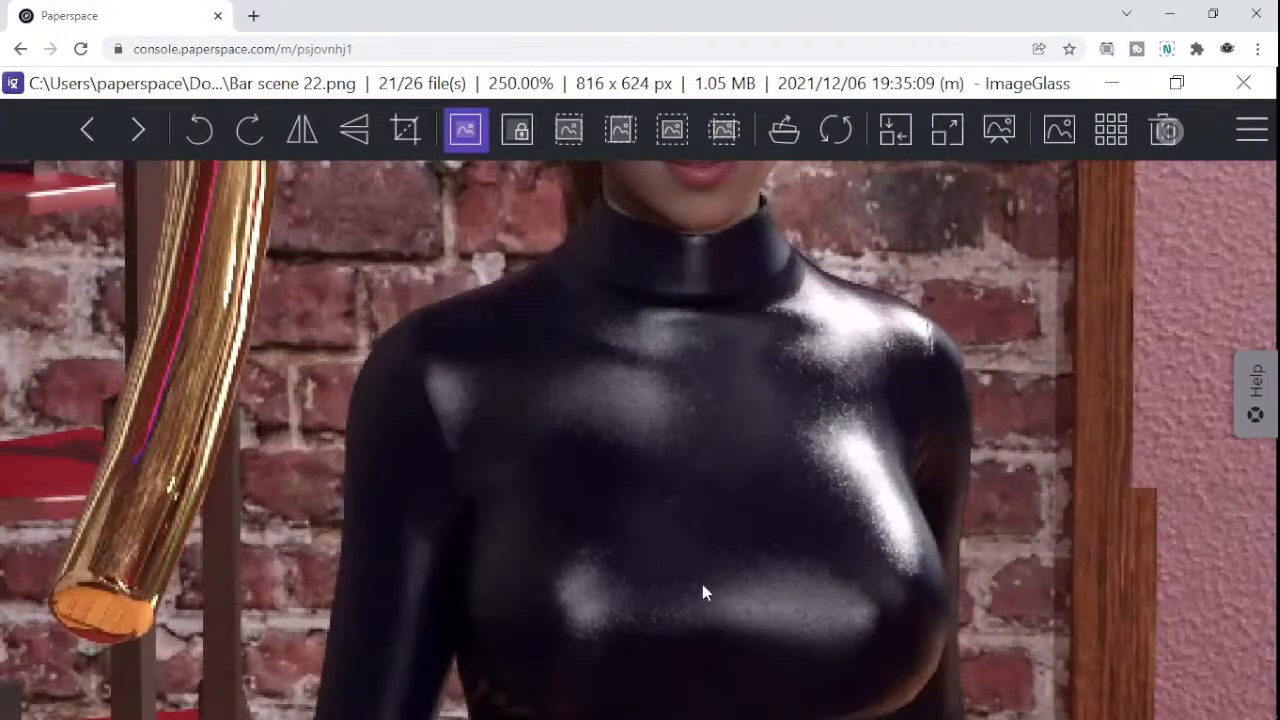
{"action": "left_click_drag", "start_coordinate": [702, 584], "coordinate": [672, 680]}
{"action": "left_click_drag", "start_coordinate": [775, 200], "coordinate": [710, 454]}
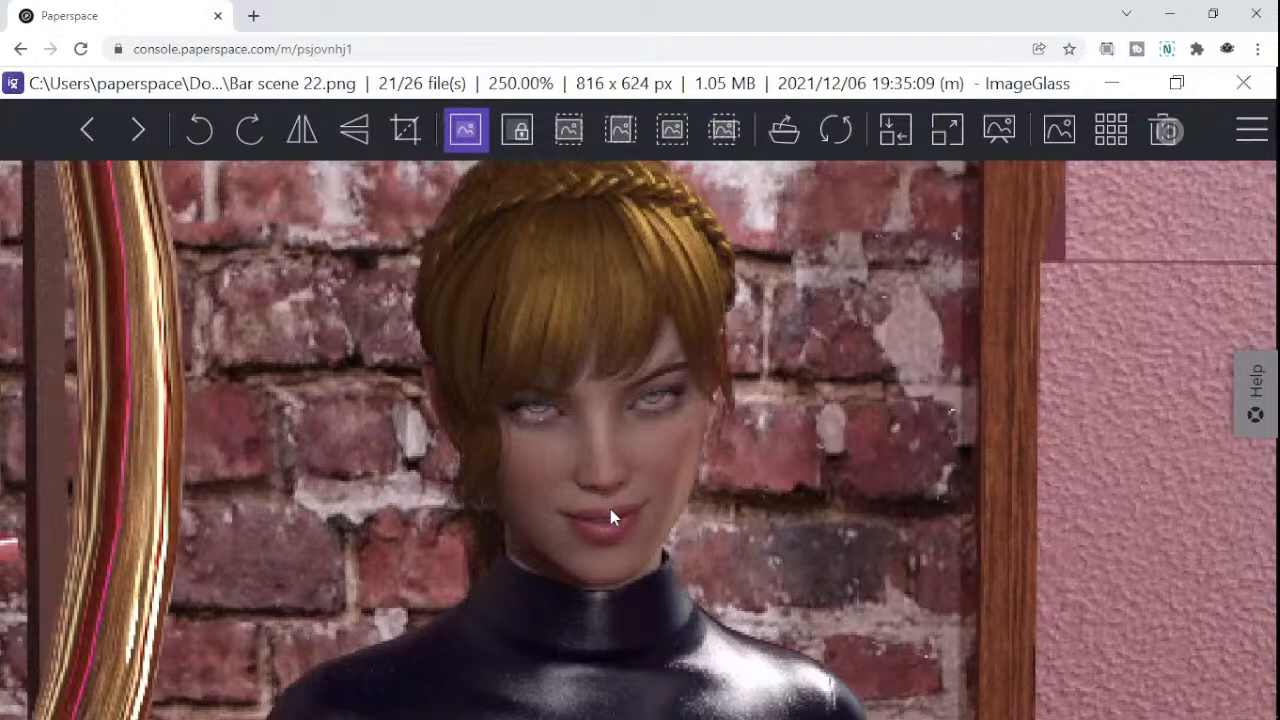
{"action": "scroll", "coordinate": [610, 509], "scroll_direction": "down", "scroll_amount": 3}
{"action": "scroll", "coordinate": [612, 516], "scroll_direction": "down", "scroll_amount": 1}
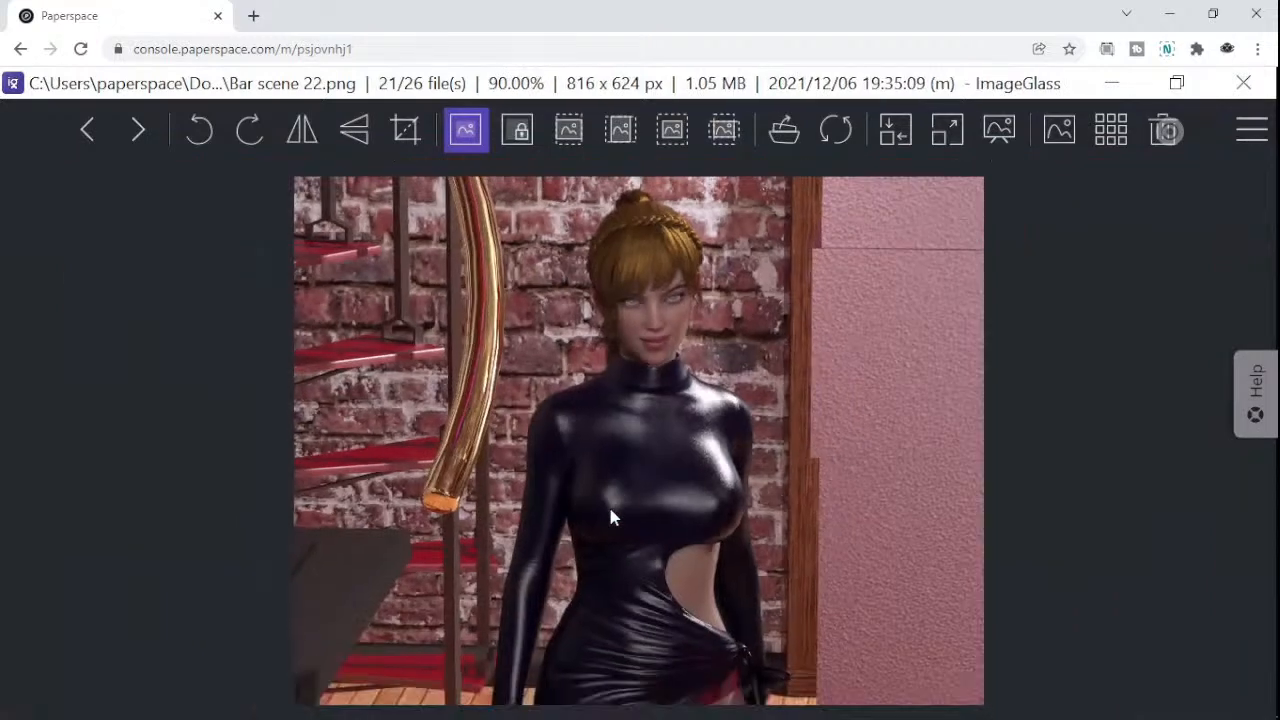
{"action": "scroll", "coordinate": [612, 516], "scroll_direction": "down", "scroll_amount": 1}
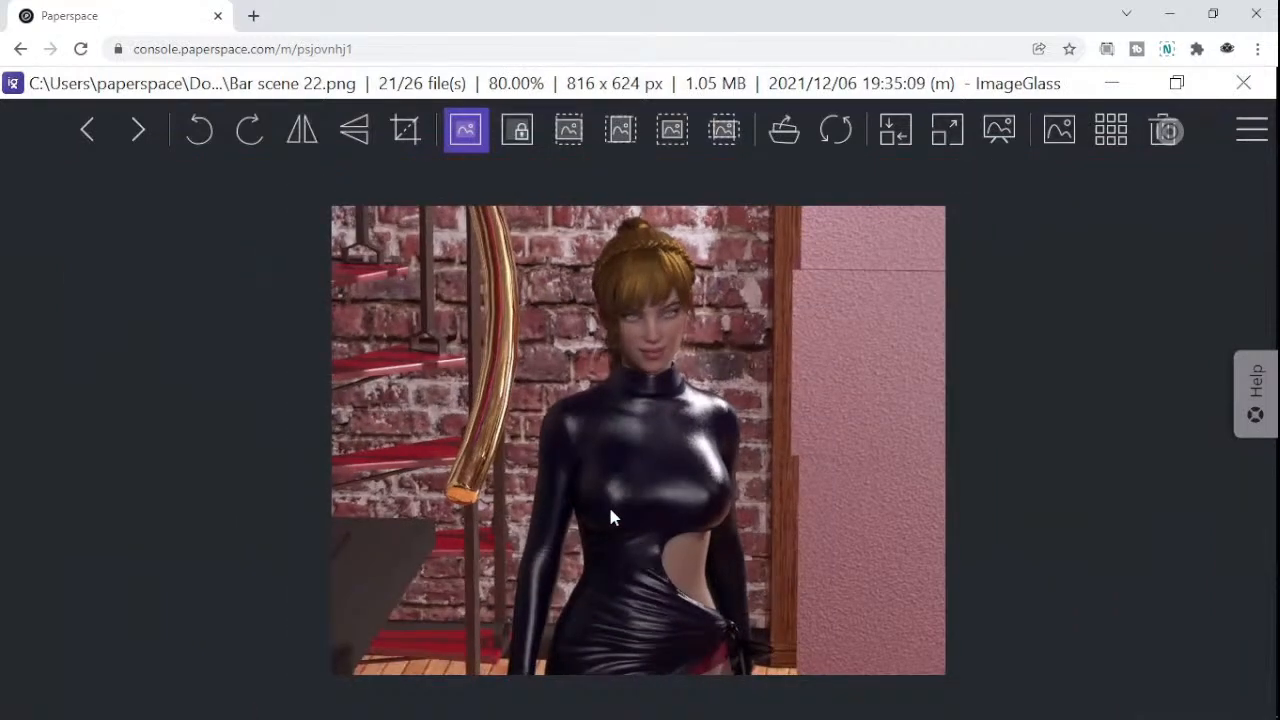
{"action": "scroll", "coordinate": [612, 516], "scroll_direction": "up", "scroll_amount": 1}
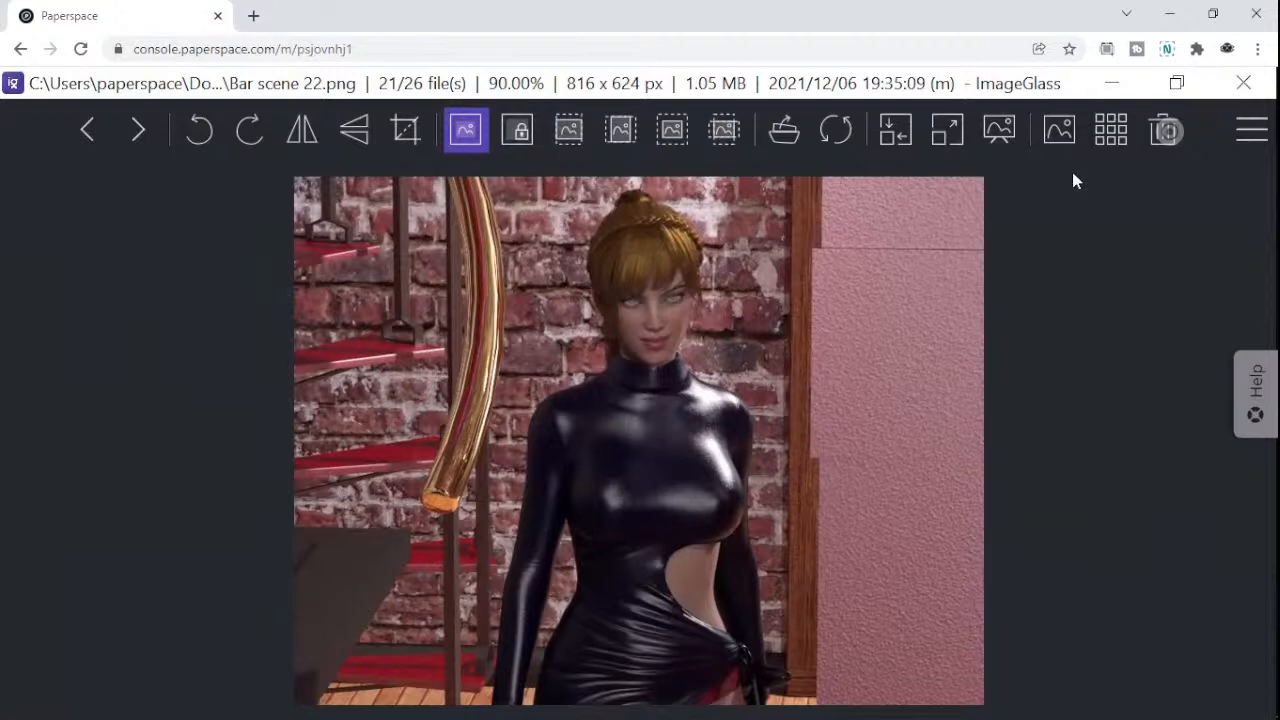
{"action": "left_click", "coordinate": [1243, 83]}
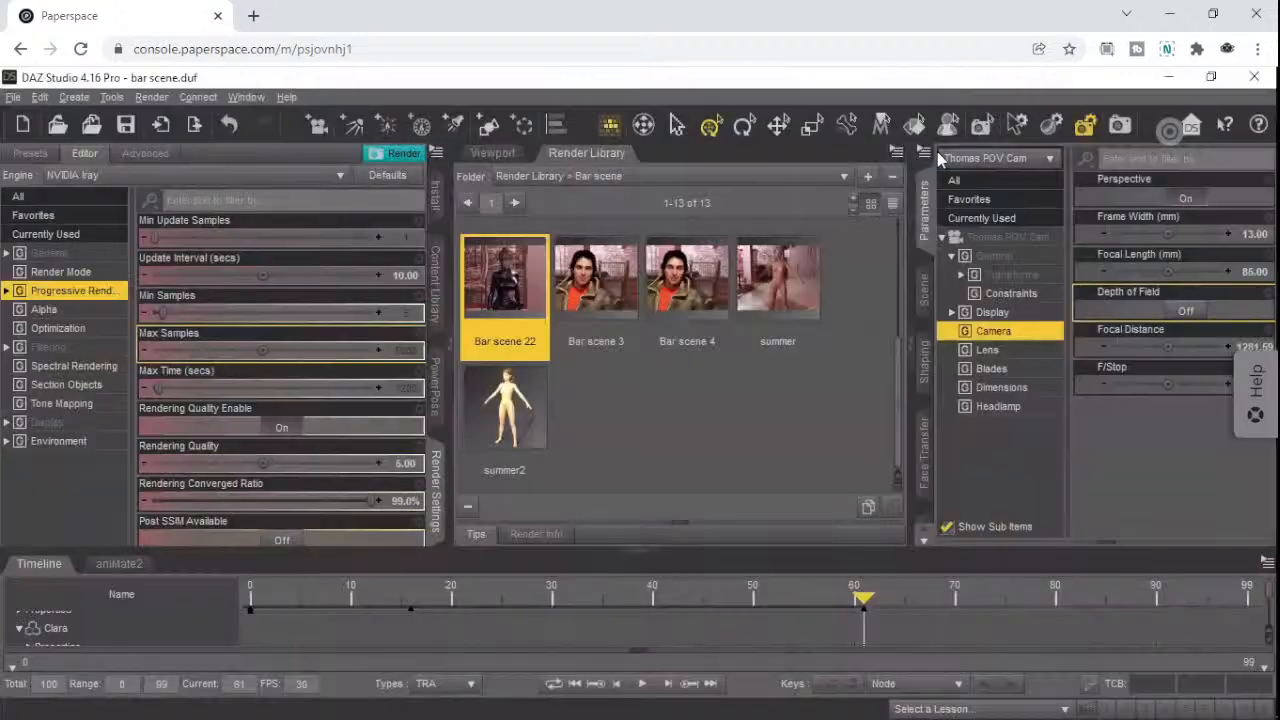
- Return to the scene viewport, set its draw style to Texture Shaded, and save the bar scene
{"action": "left_click", "coordinate": [483, 151]}
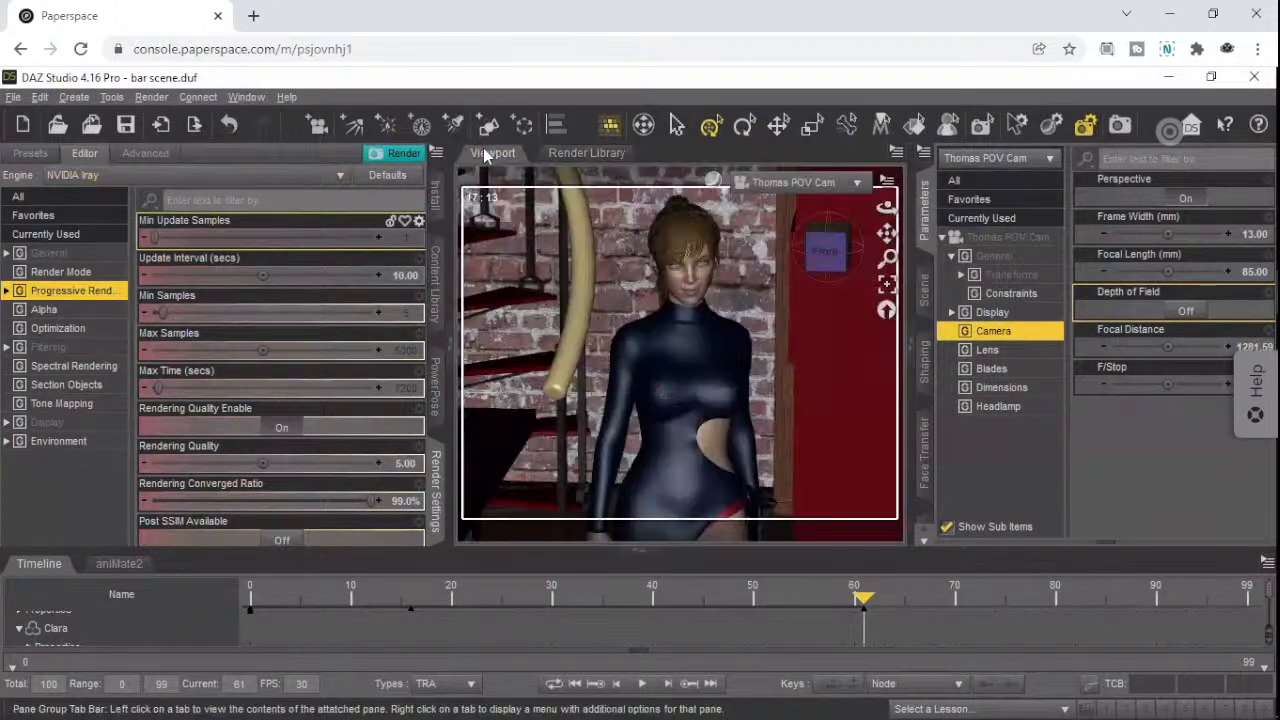
{"action": "left_click", "coordinate": [720, 178]}
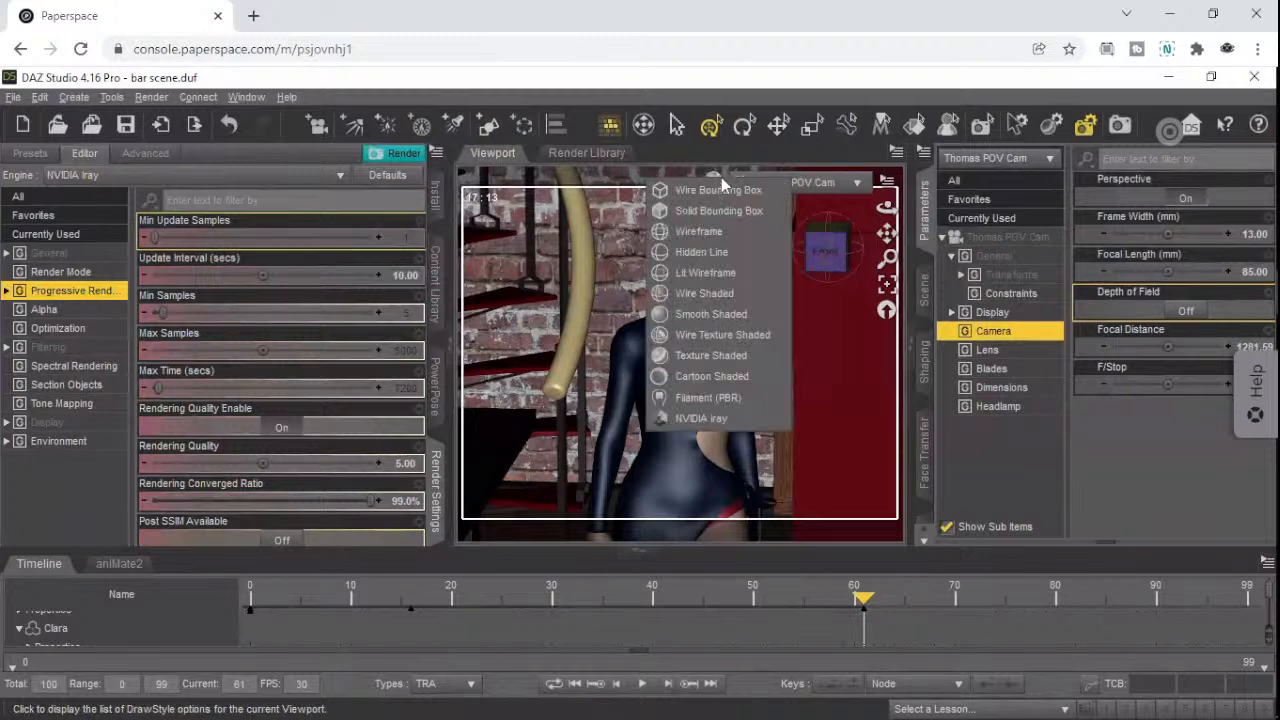
{"action": "left_click", "coordinate": [705, 356]}
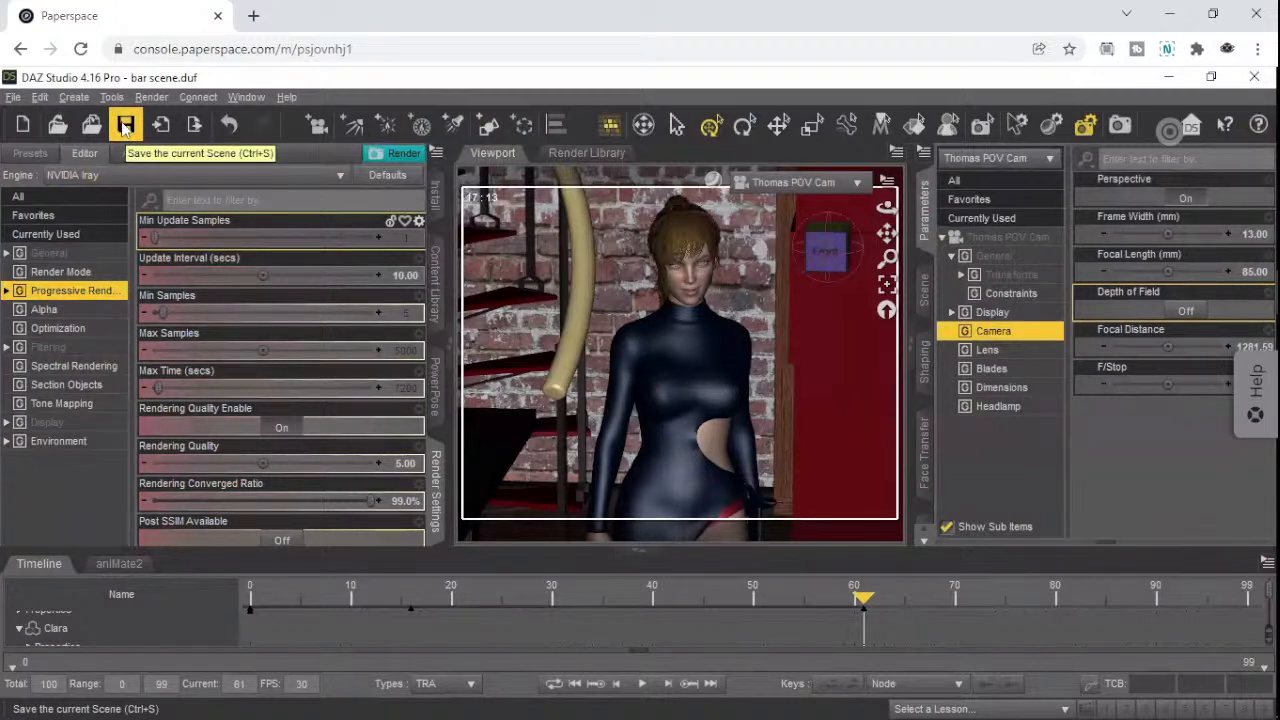
{"action": "left_click", "coordinate": [125, 128]}
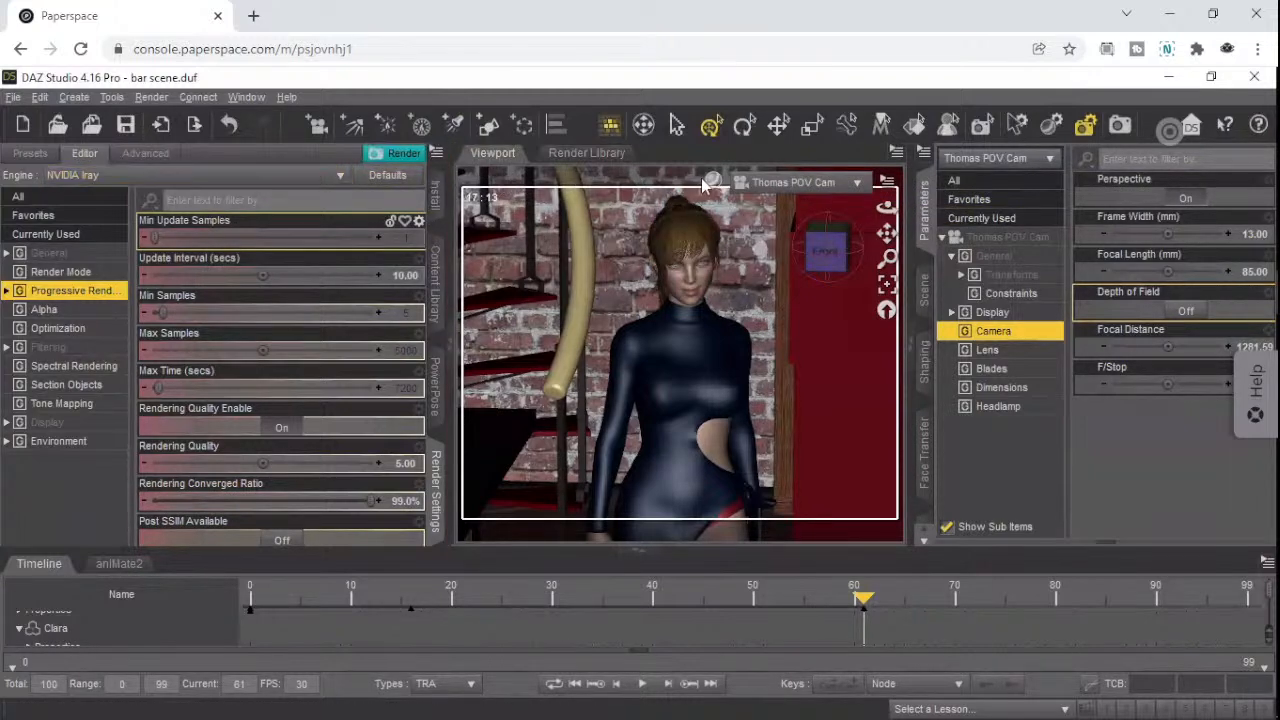
- Switch from Thomas POV Cam to Perspective View and look over the red firehouse doors and the arched brick entrance from outside
{"action": "left_click", "coordinate": [780, 182]}
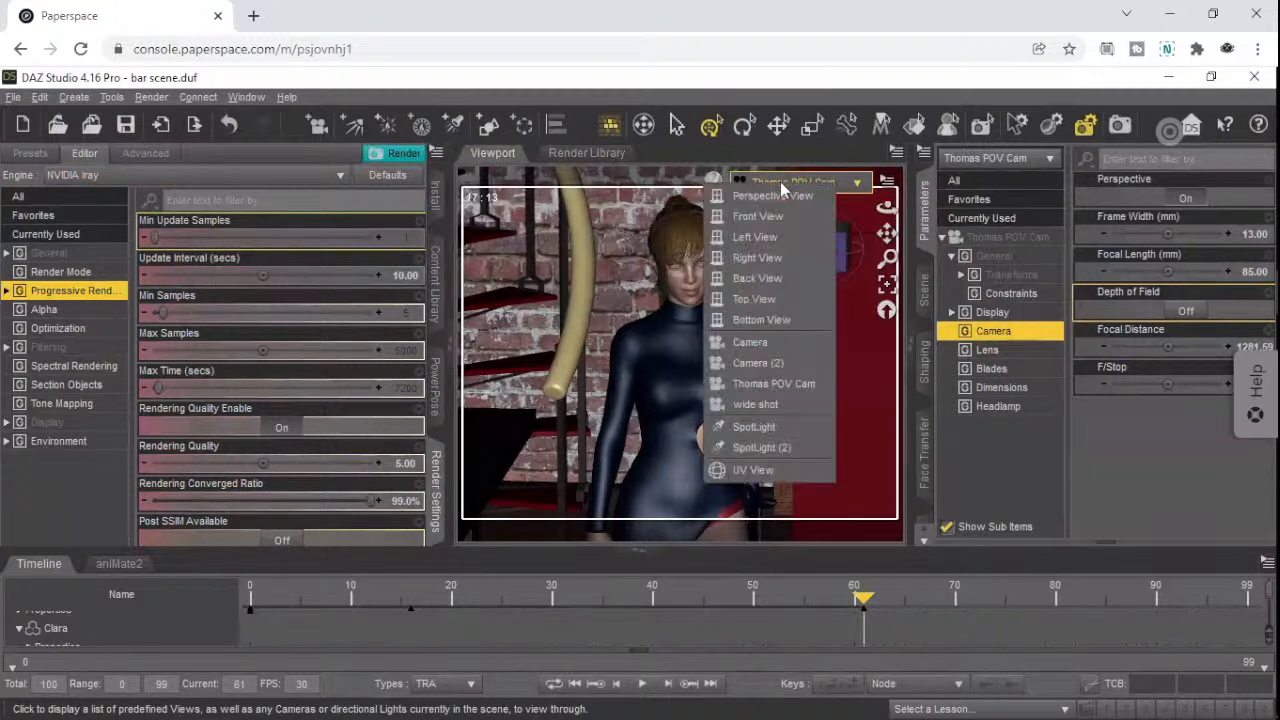
{"action": "left_click", "coordinate": [760, 197]}
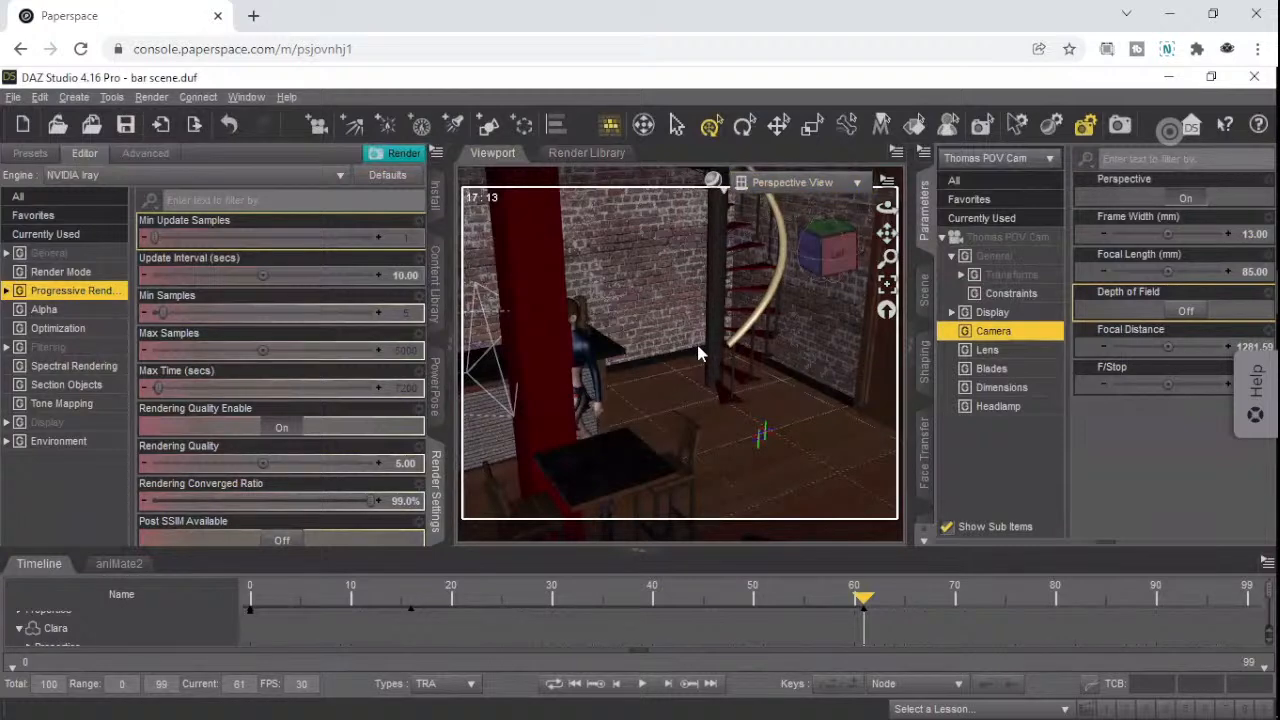
{"action": "left_click", "coordinate": [983, 159]}
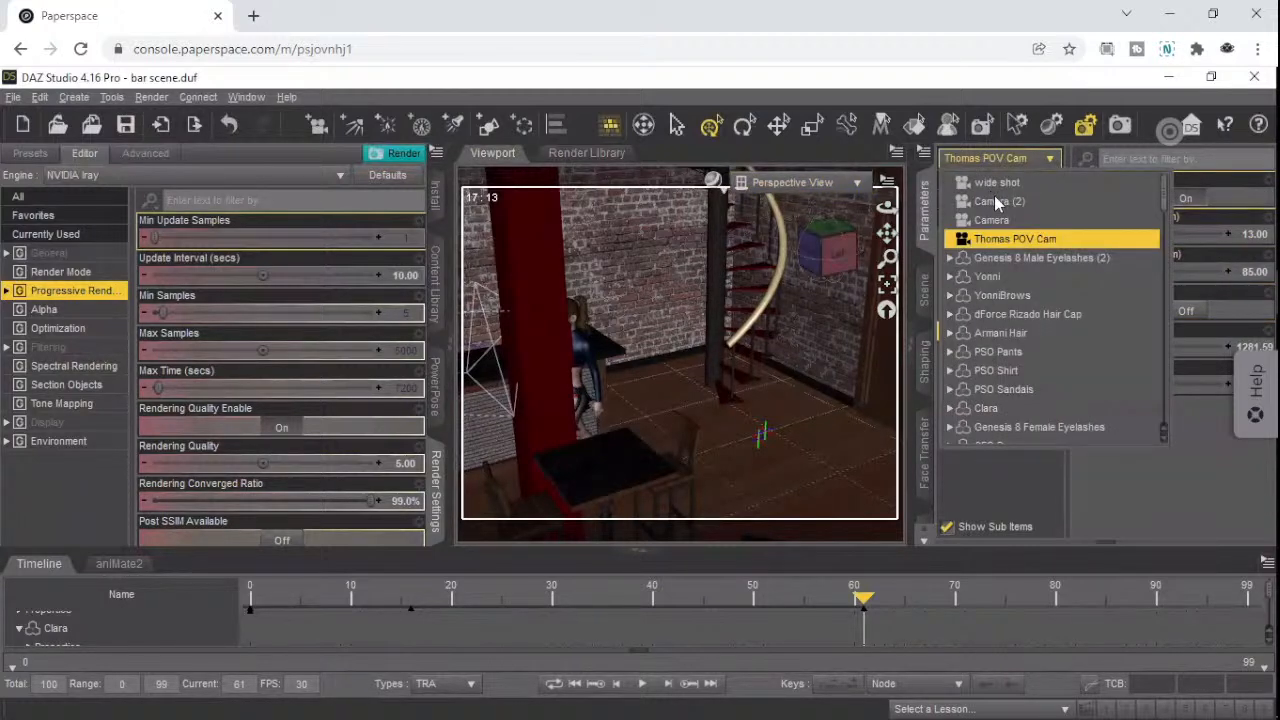
{"action": "left_click", "coordinate": [830, 261]}
{"action": "mouse_move", "coordinate": [845, 258]}
{"action": "left_mouse_down"}
{"action": "mouse_move", "coordinate": [830, 260]}
{"action": "mouse_move", "coordinate": [853, 258]}
{"action": "mouse_move", "coordinate": [843, 254]}
{"action": "left_mouse_up"}
{"action": "left_click", "coordinate": [843, 254]}
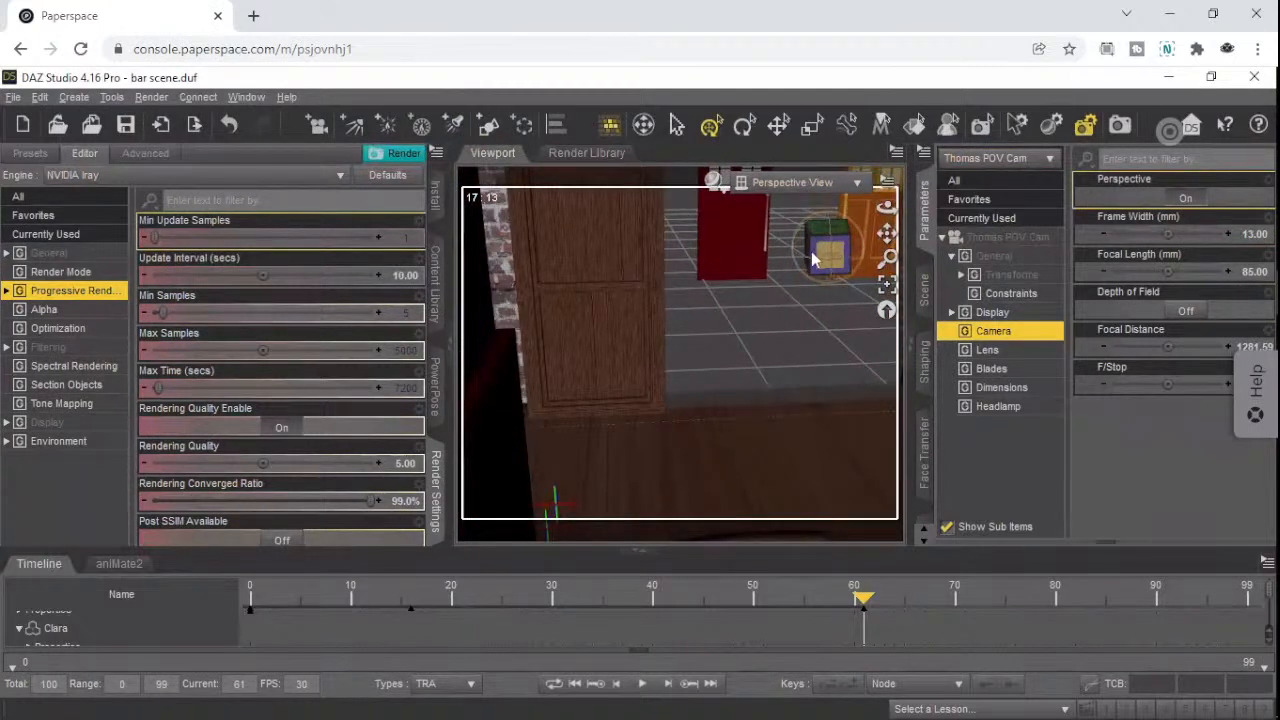
{"action": "left_click_drag", "start_coordinate": [832, 250], "coordinate": [833, 233]}
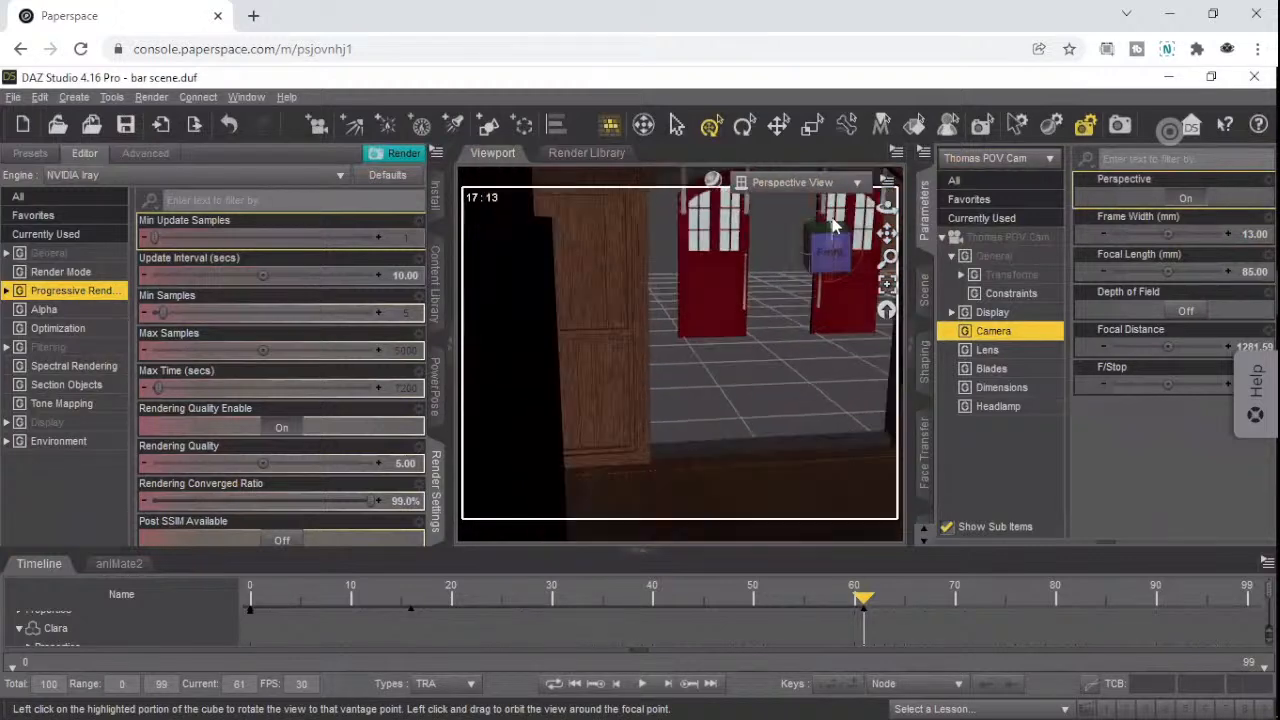
{"action": "left_click", "coordinate": [833, 235]}
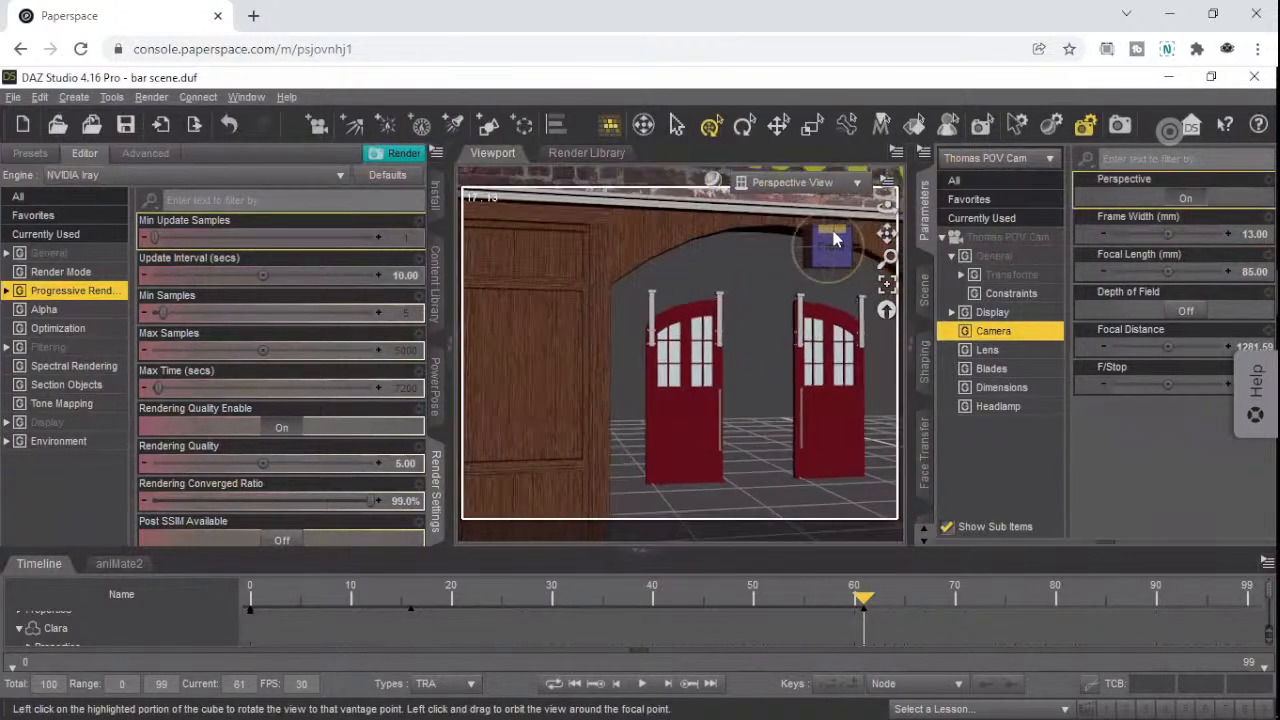
{"action": "scroll", "coordinate": [847, 243], "scroll_direction": "up", "scroll_amount": 8}
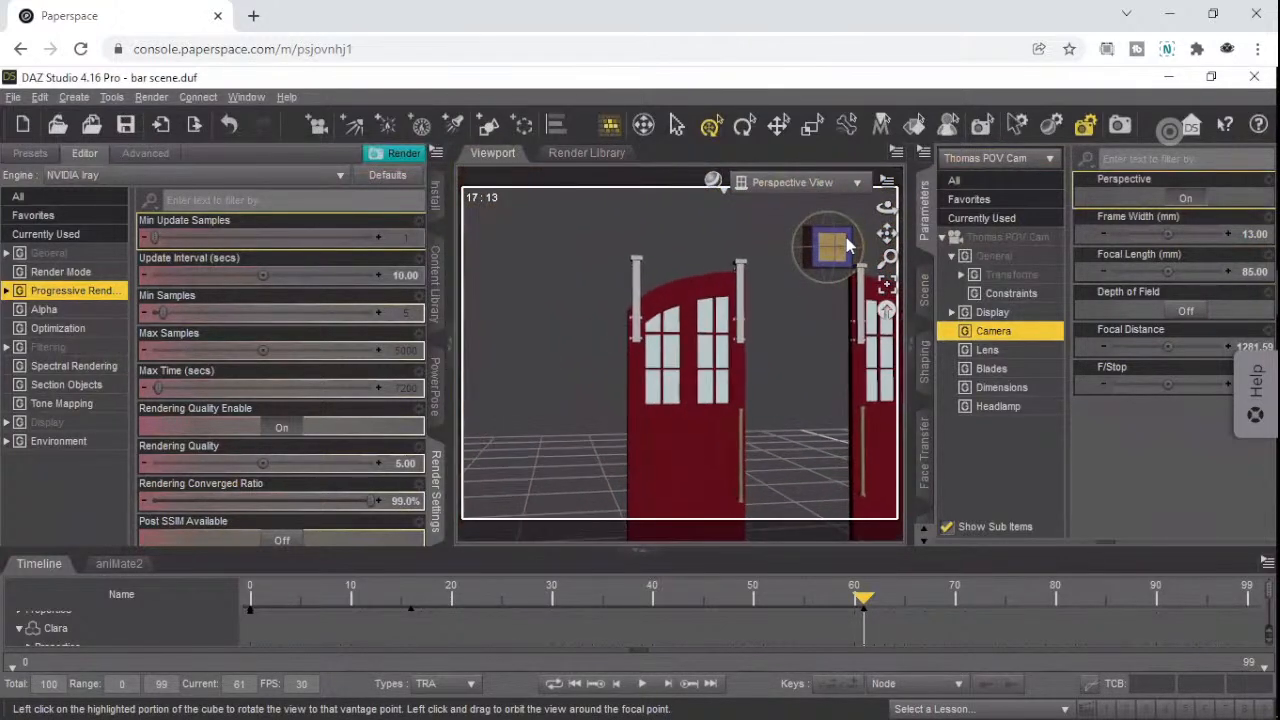
{"action": "left_click", "coordinate": [866, 248]}
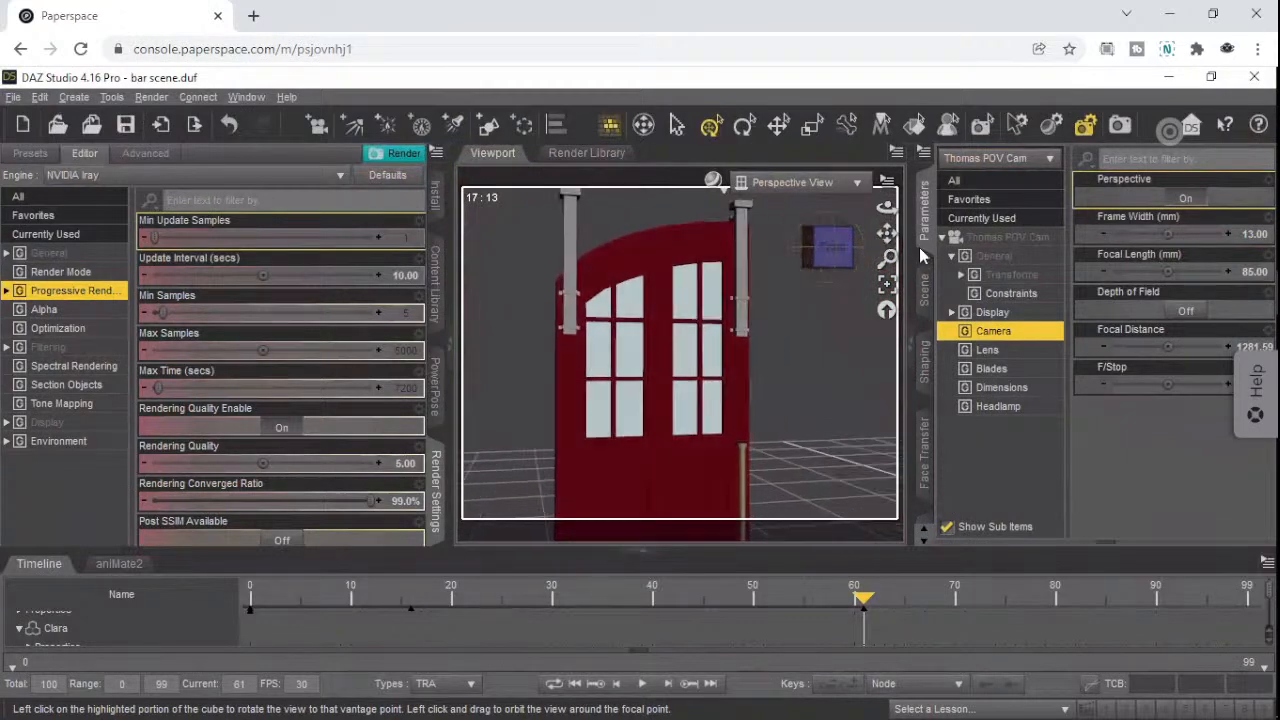
{"action": "left_click", "coordinate": [852, 246]}
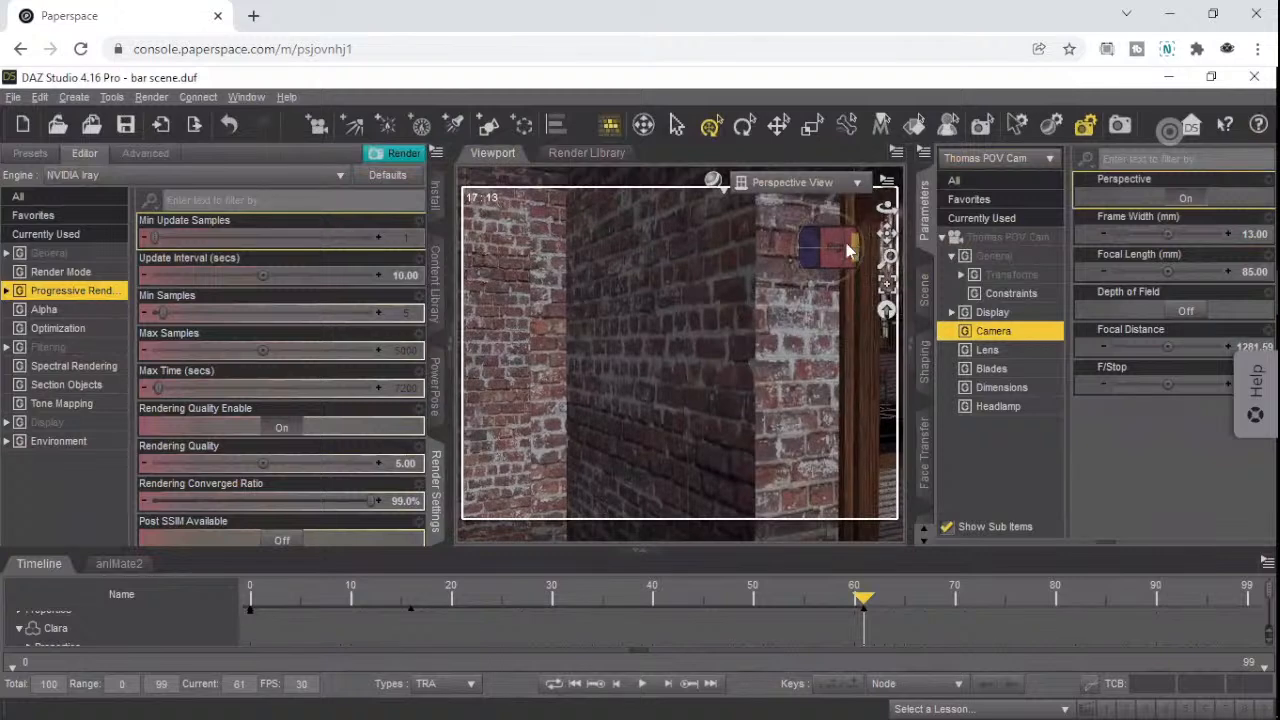
{"action": "left_click", "coordinate": [851, 242]}
{"action": "left_click", "coordinate": [851, 242]}
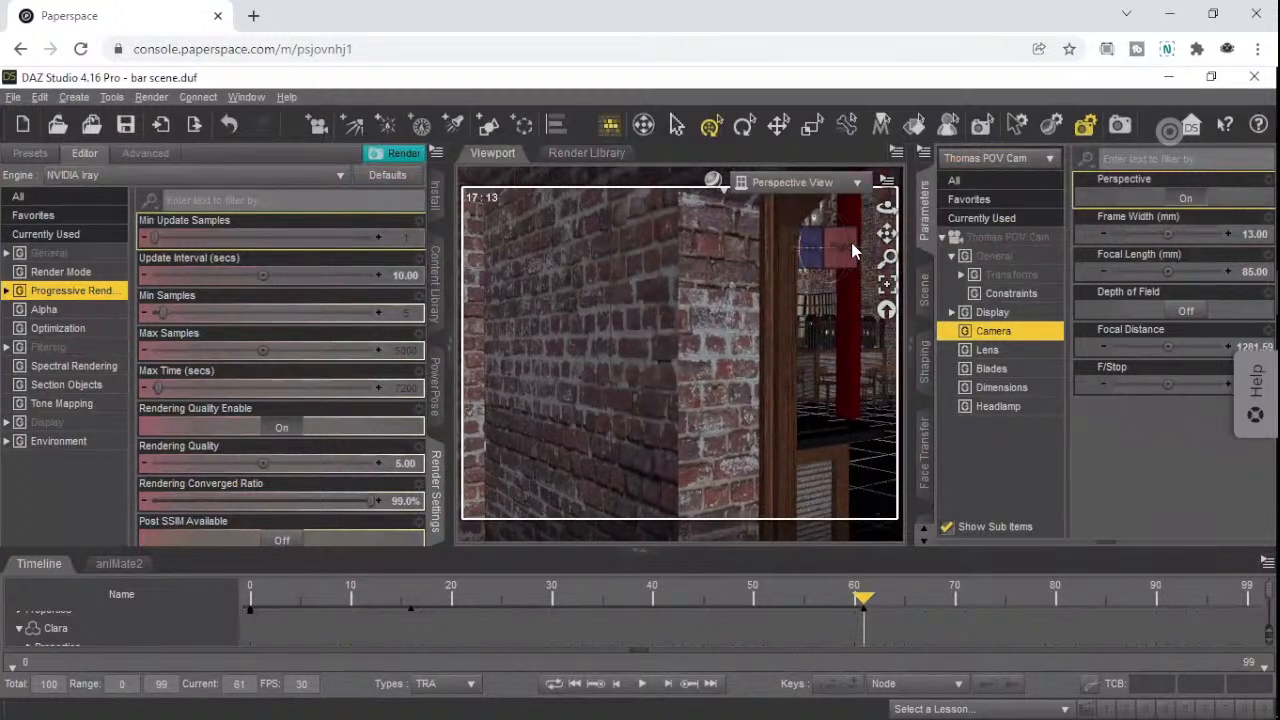
{"action": "left_click_drag", "start_coordinate": [858, 247], "coordinate": [866, 272]}
{"action": "scroll", "coordinate": [845, 380], "scroll_direction": "down", "scroll_amount": 10}
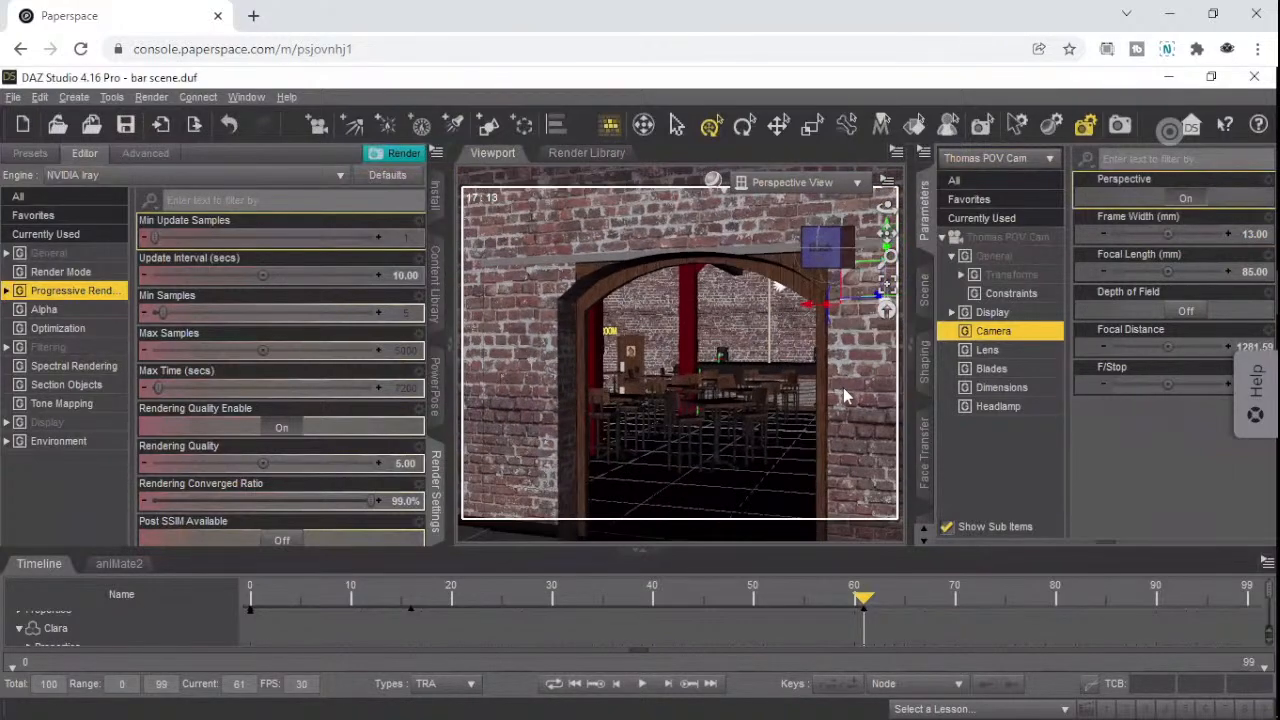
{"action": "scroll", "coordinate": [843, 387], "scroll_direction": "down", "scroll_amount": 10}
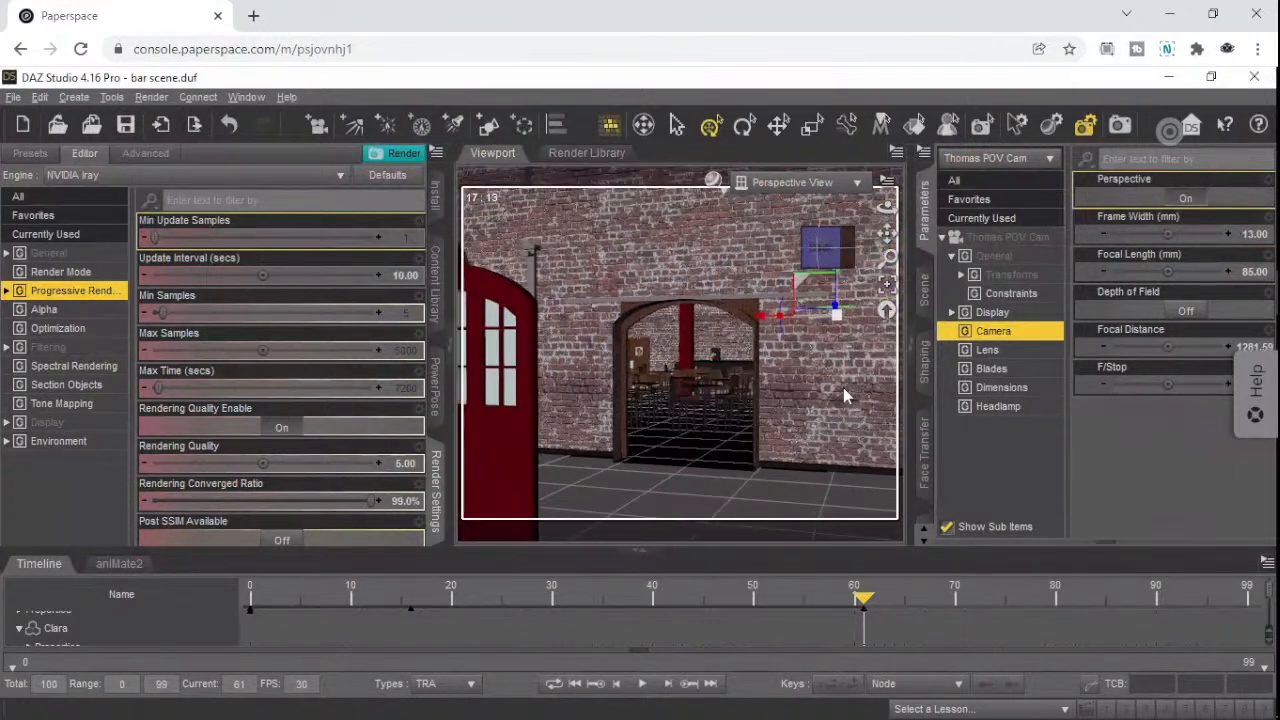
{"action": "scroll", "coordinate": [813, 397], "scroll_direction": "down", "scroll_amount": 5}
{"action": "middle_click_drag", "start_coordinate": [814, 401], "coordinate": [728, 403]}
- Select the red door FirehouseDoor01 outside the brick entrance and activate the Translate tool
{"action": "left_click", "coordinate": [833, 397]}
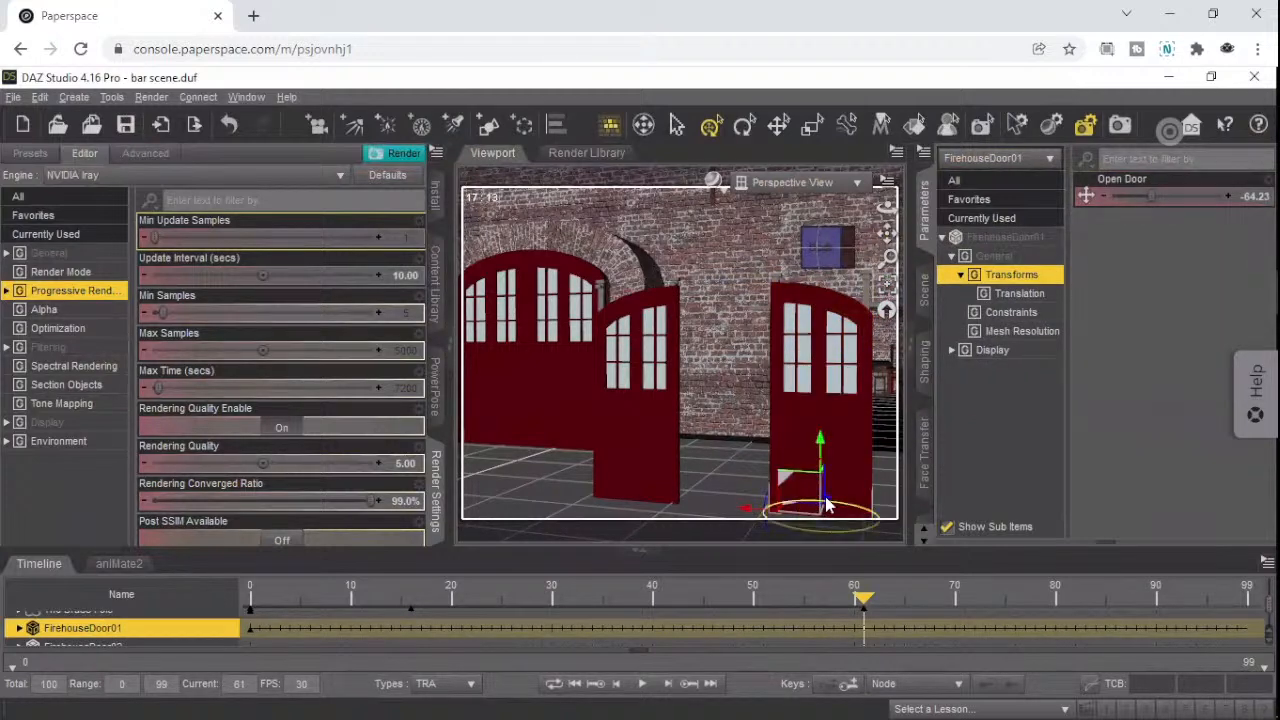
{"action": "left_click_drag", "start_coordinate": [826, 508], "coordinate": [828, 507]}
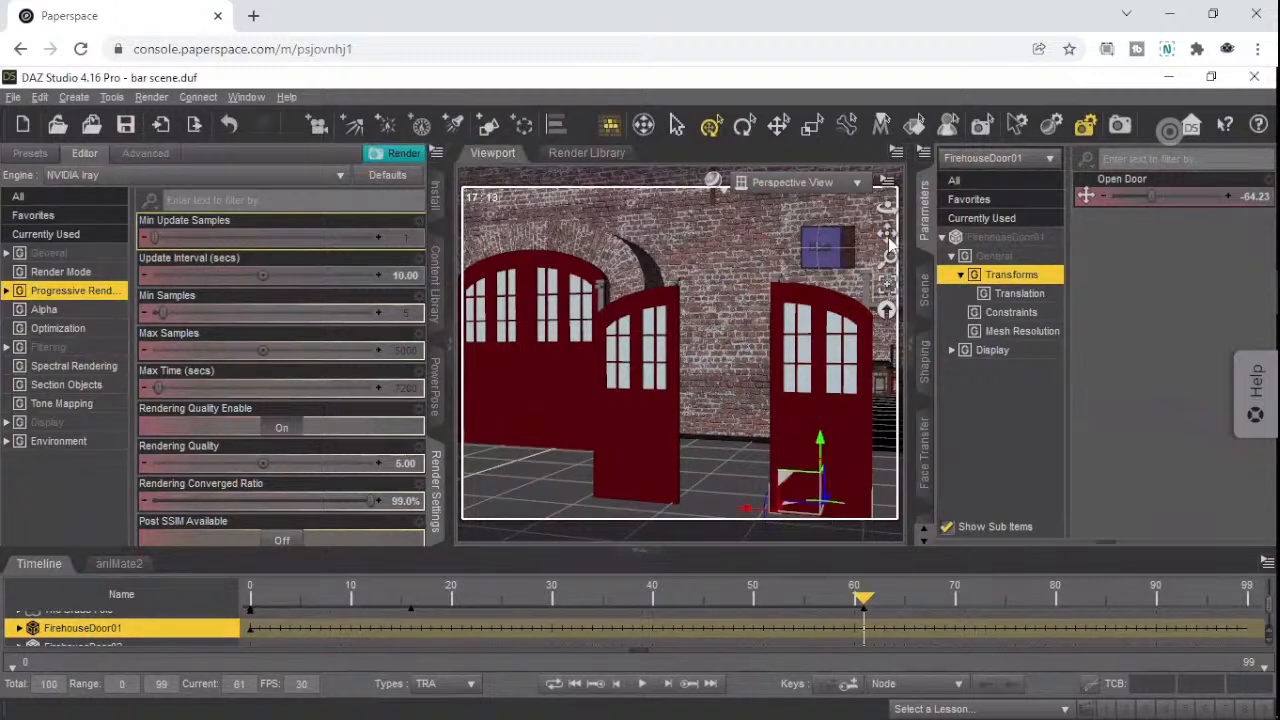
{"action": "left_click", "coordinate": [743, 125]}
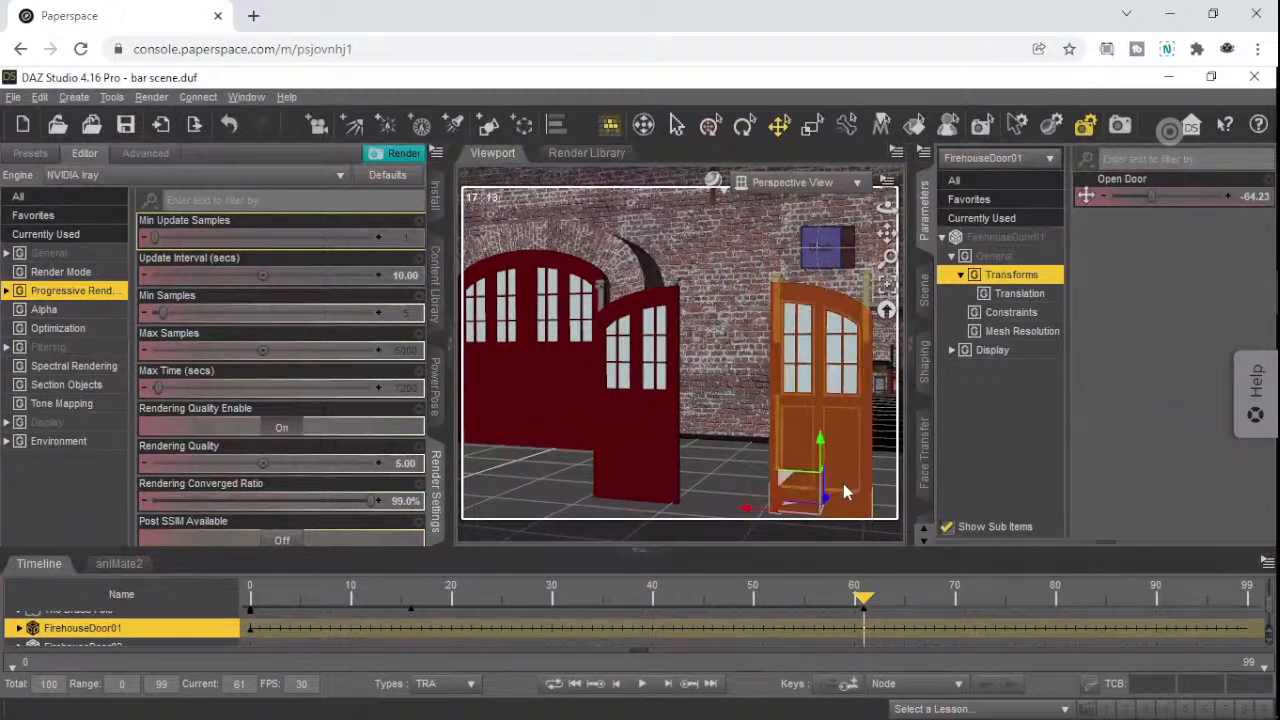
- Travel through the perspective view past the red doors and through the brick archway to examine the bar's interior
{"action": "scroll", "coordinate": [844, 482], "scroll_direction": "up", "scroll_amount": 4}
{"action": "key", "text": "w"}
{"action": "key", "text": "w"}
{"action": "key", "text": "w"}
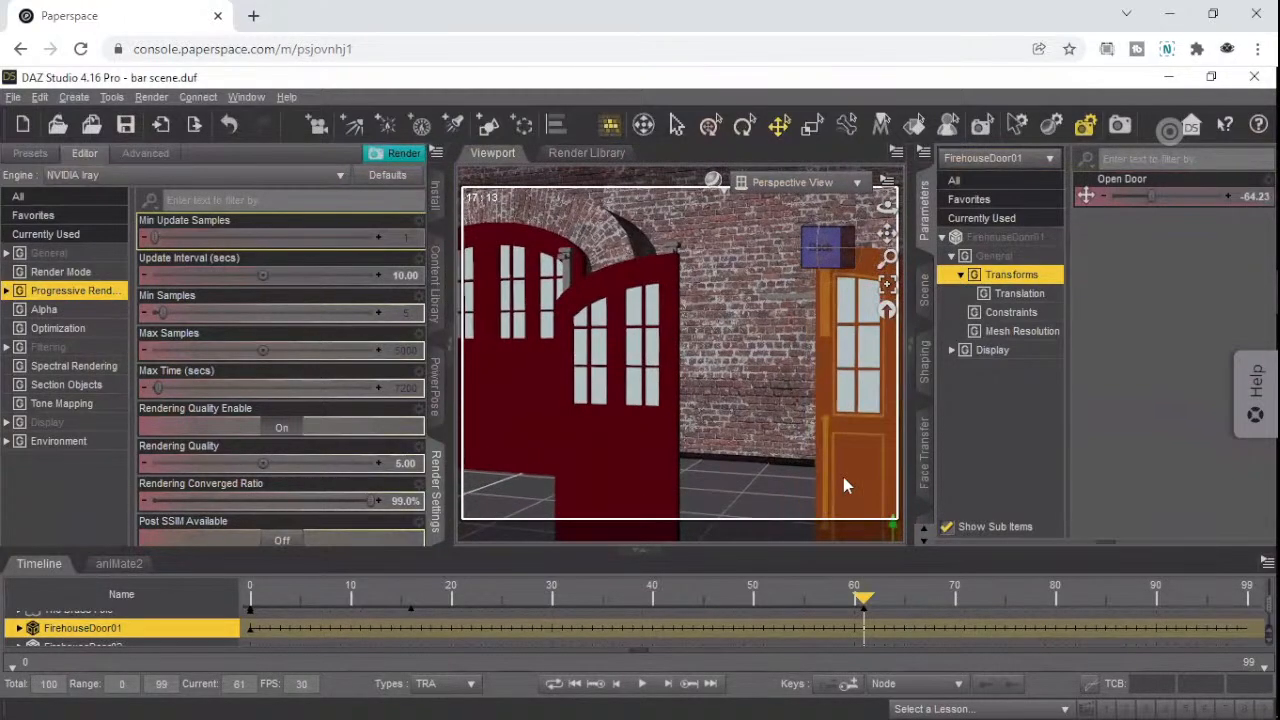
{"action": "key", "text": "d"}
{"action": "key", "text": "d"}
{"action": "key", "text": "d"}
{"action": "key", "text": "d"}
{"action": "key", "text": "d"}
{"action": "key", "text": "d"}
{"action": "key", "text": "d"}
{"action": "key", "text": "d"}
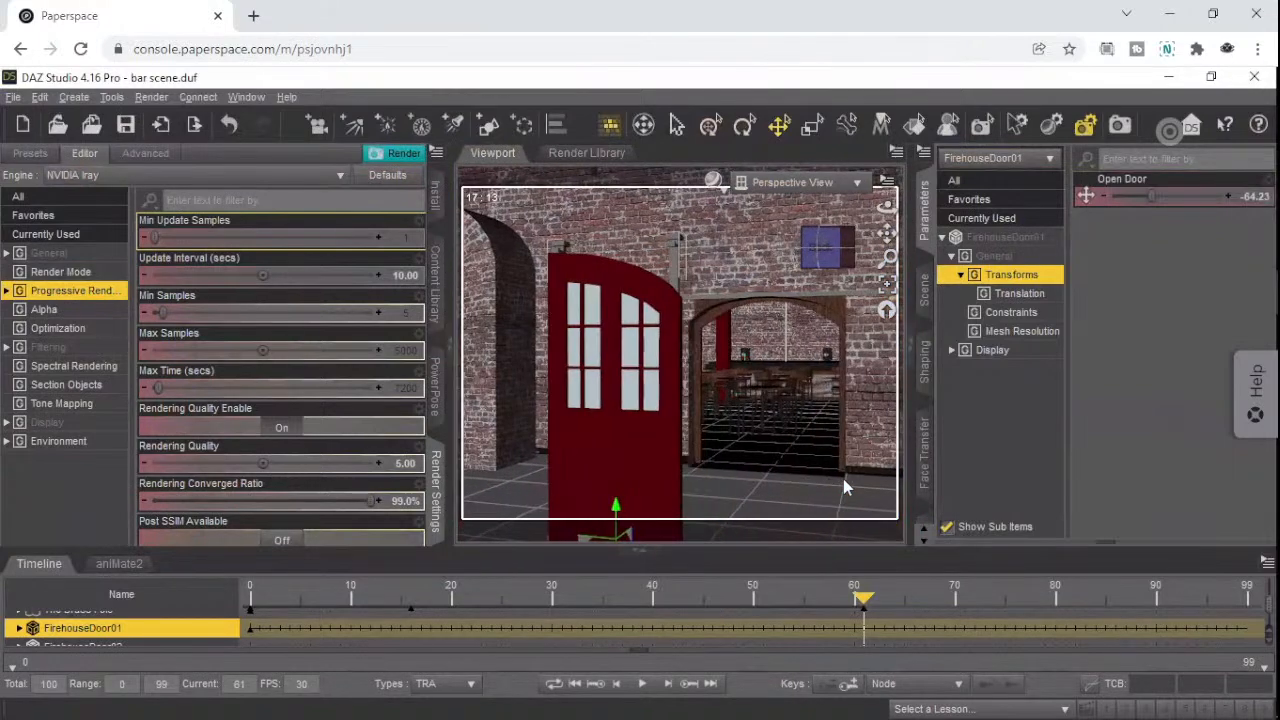
{"action": "key", "text": "w"}
{"action": "key", "text": "w"}
{"action": "key", "text": "w"}
{"action": "key", "text": "w"}
{"action": "key", "text": "w"}
{"action": "key", "text": "w"}
{"action": "key", "text": "w"}
{"action": "key", "text": "w"}
{"action": "key", "text": "w"}
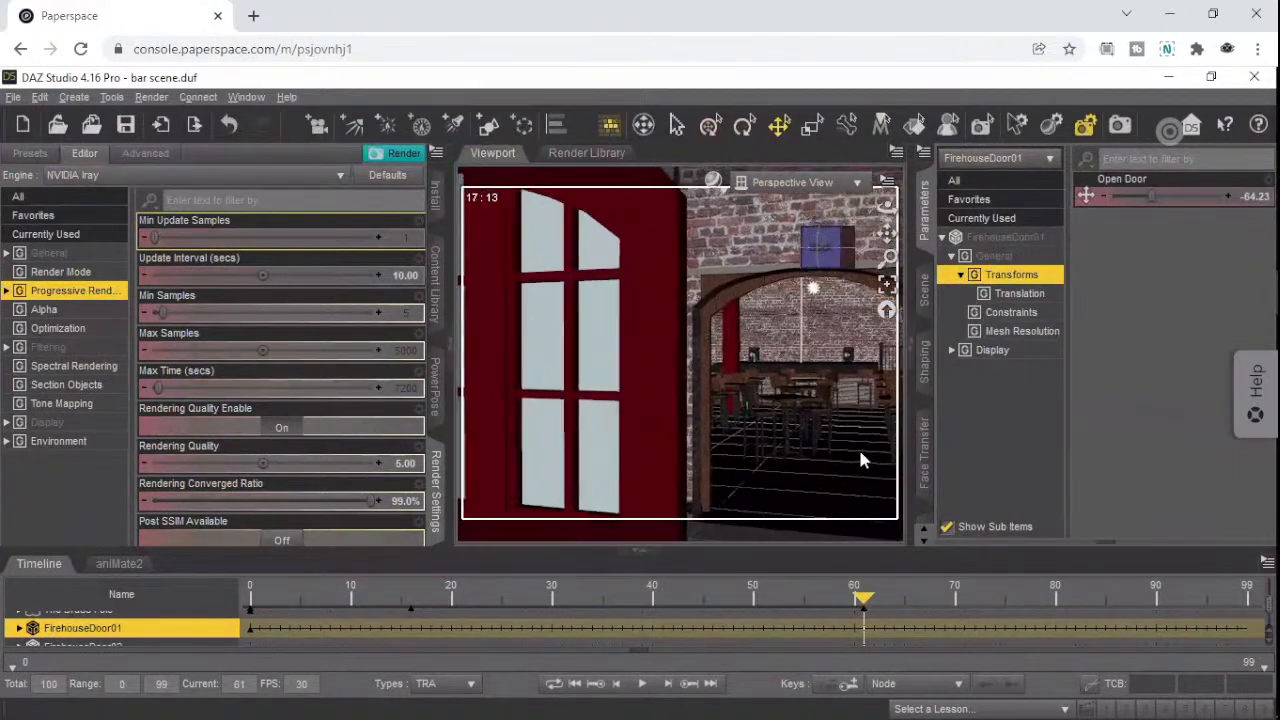
{"action": "key", "text": "d"}
{"action": "key", "text": "d"}
{"action": "key", "text": "d"}
{"action": "key", "text": "d"}
{"action": "key", "text": "d"}
{"action": "key", "text": "d"}
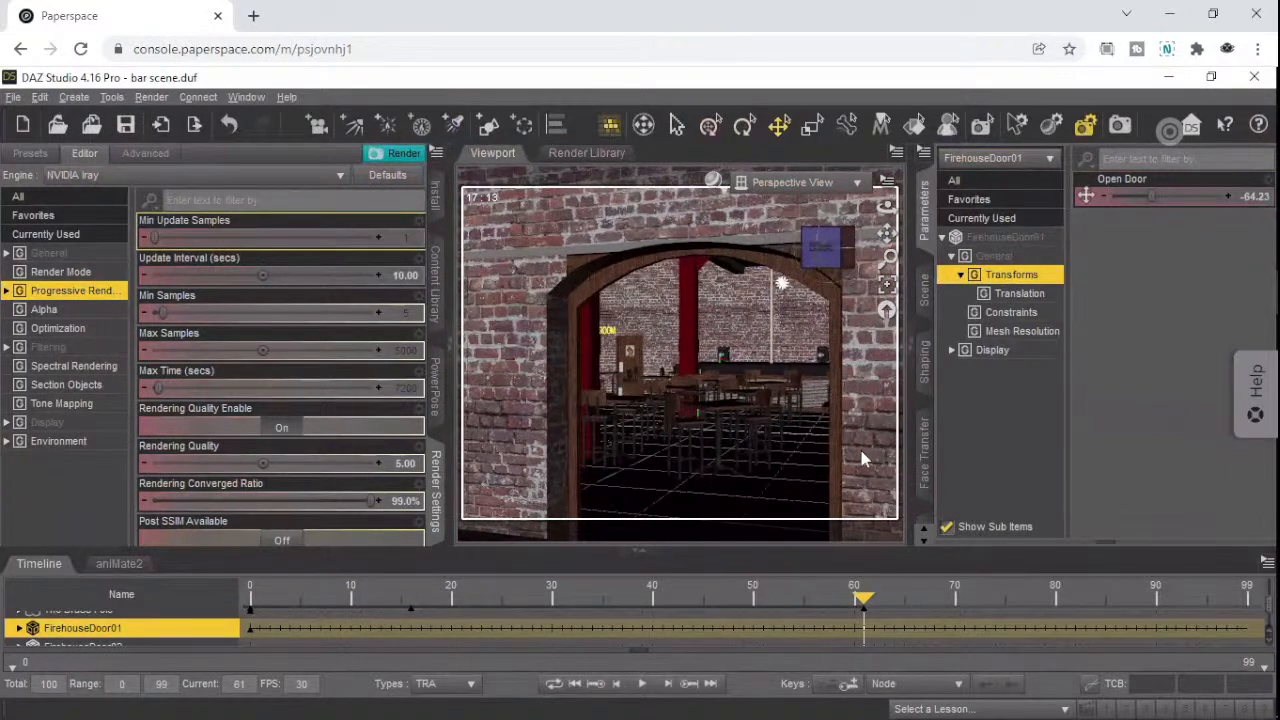
{"action": "key", "text": "w"}
{"action": "key", "text": "w"}
{"action": "key", "text": "w"}
{"action": "key", "text": "w"}
{"action": "key", "text": "w"}
{"action": "key", "text": "w"}
{"action": "key", "text": "w"}
{"action": "key", "text": "w"}
{"action": "key", "text": "w"}
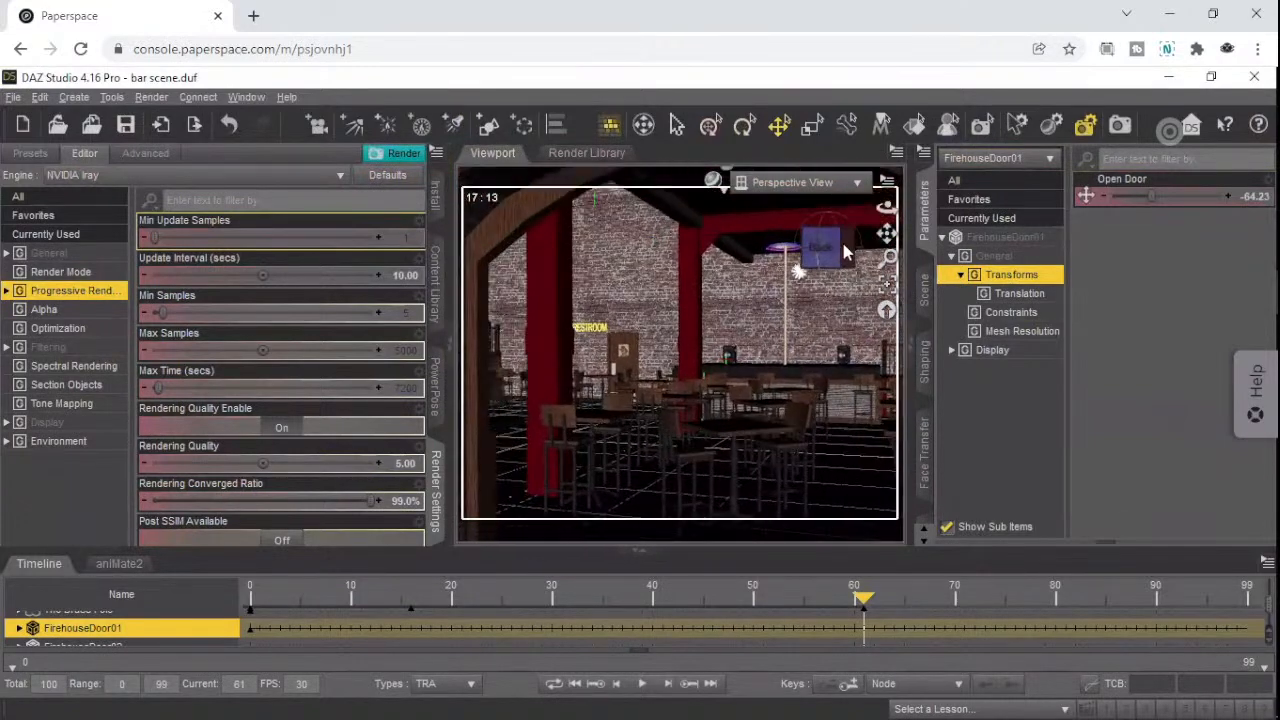
- Look around the bar's ground floor, examining the tables, Clara from several sides, the bottle shelves and the restroom doors
{"action": "mouse_move", "coordinate": [842, 261]}
{"action": "left_mouse_down"}
{"action": "mouse_move", "coordinate": [823, 245]}
{"action": "mouse_move", "coordinate": [832, 239]}
{"action": "mouse_move", "coordinate": [836, 255]}
{"action": "left_mouse_up"}
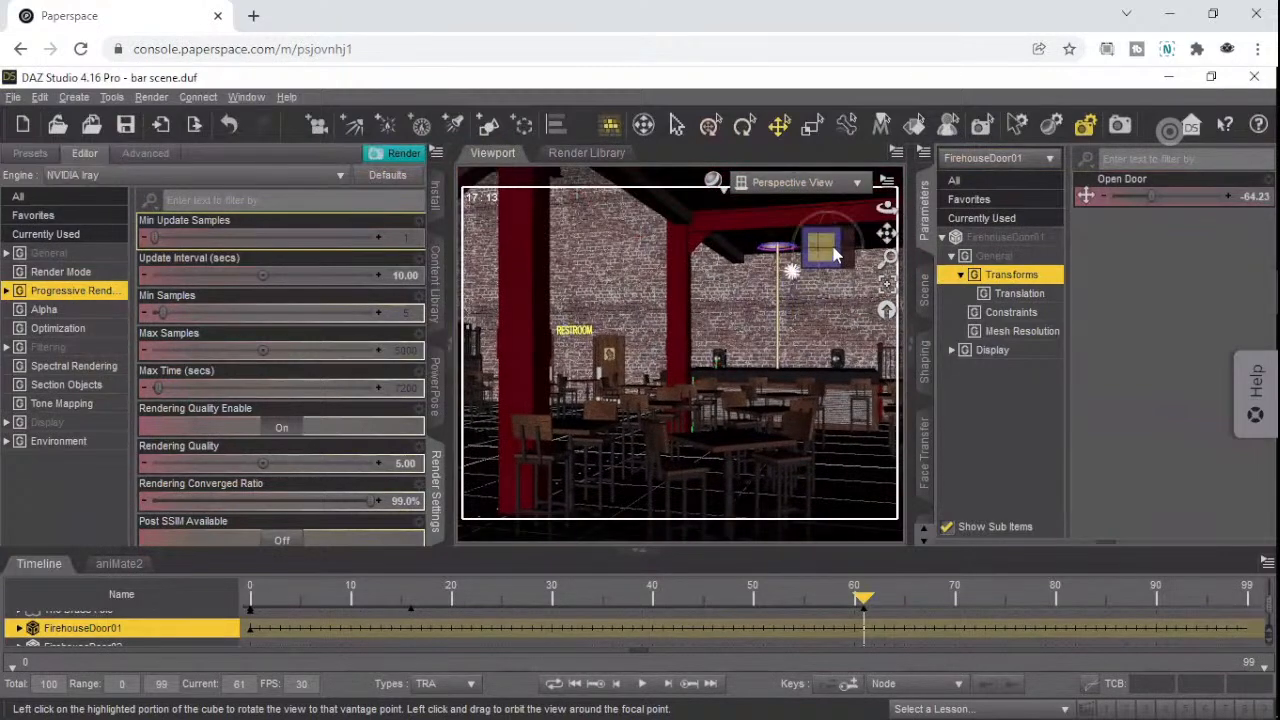
{"action": "left_click", "coordinate": [836, 255]}
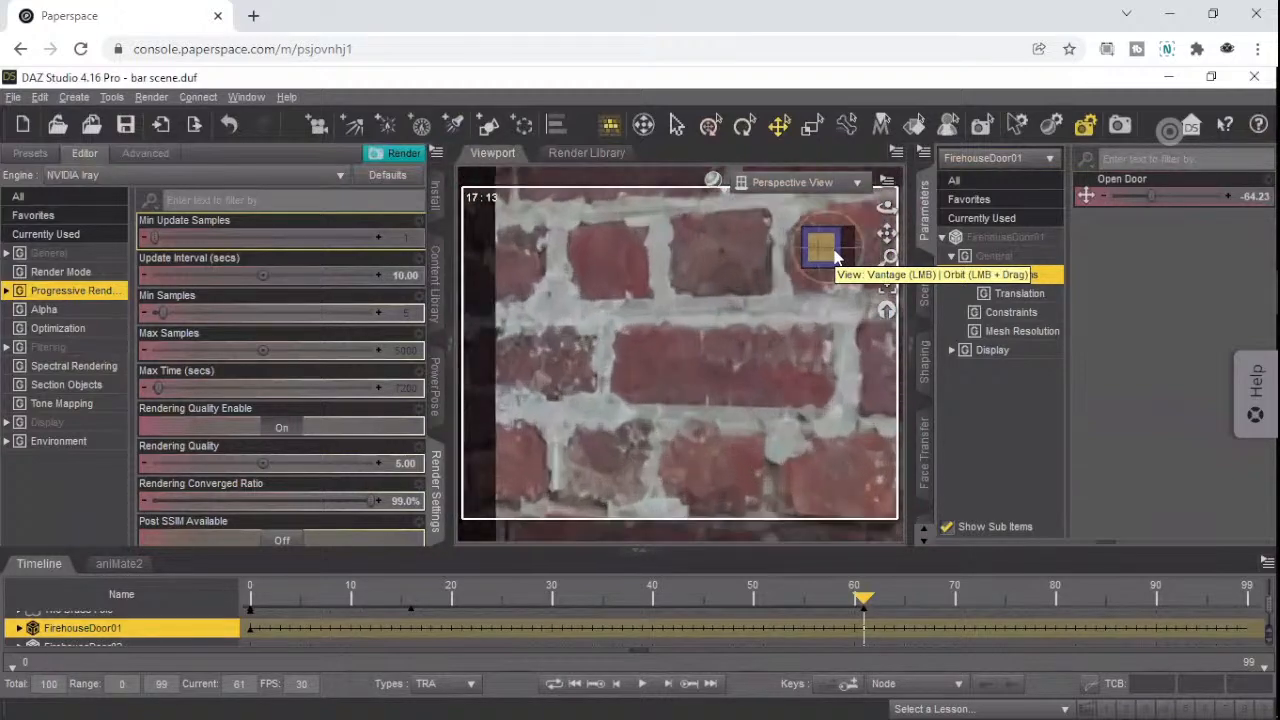
{"action": "left_click_drag", "start_coordinate": [836, 256], "coordinate": [840, 266]}
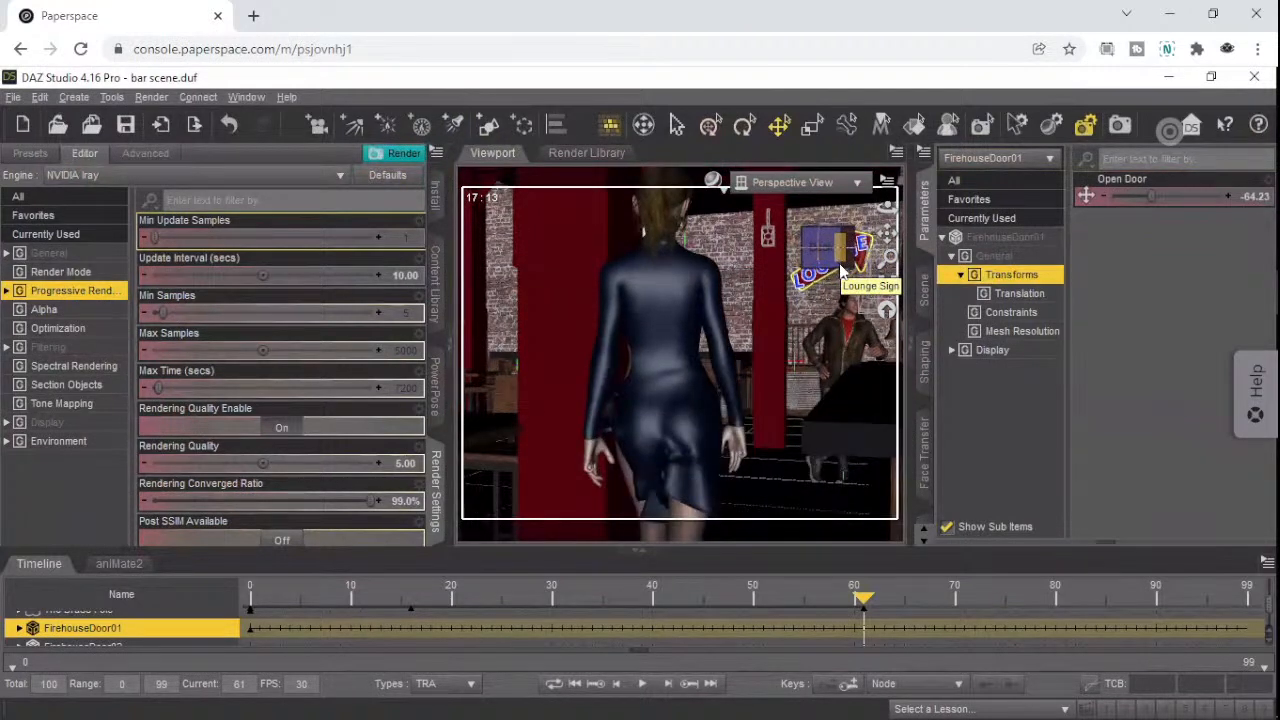
{"action": "left_click", "coordinate": [839, 267]}
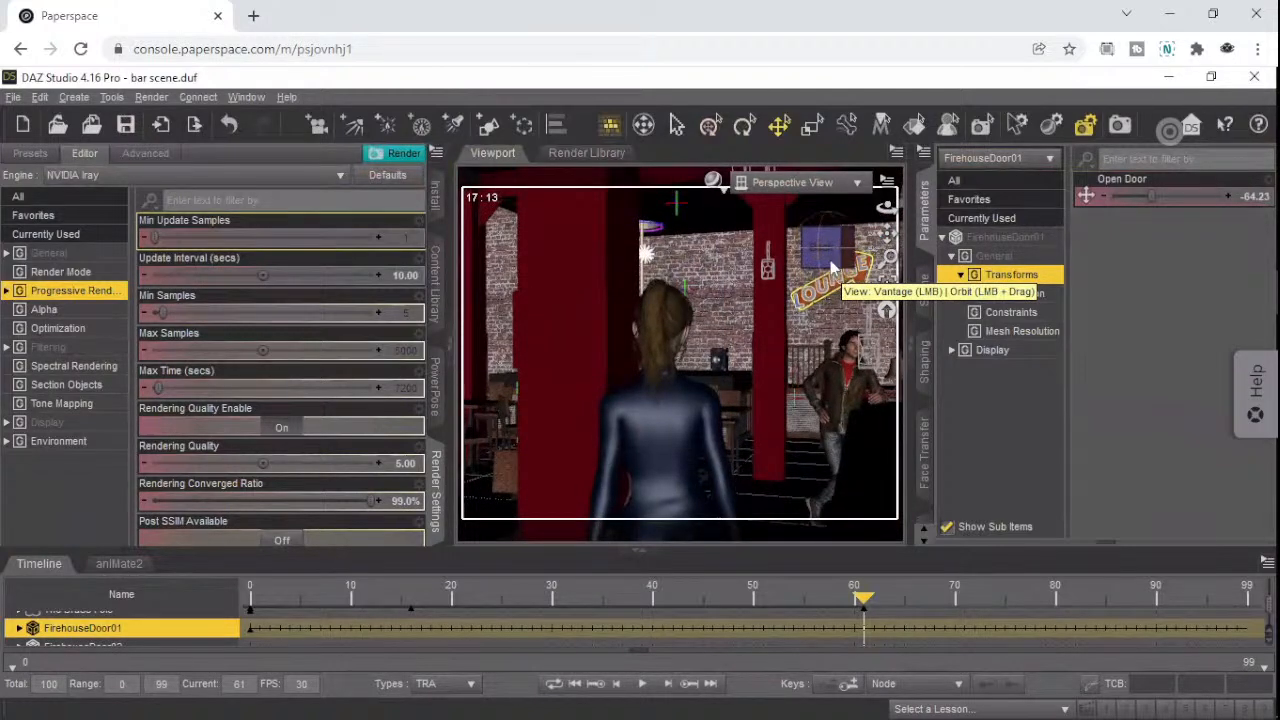
{"action": "left_click_drag", "start_coordinate": [814, 265], "coordinate": [851, 261]}
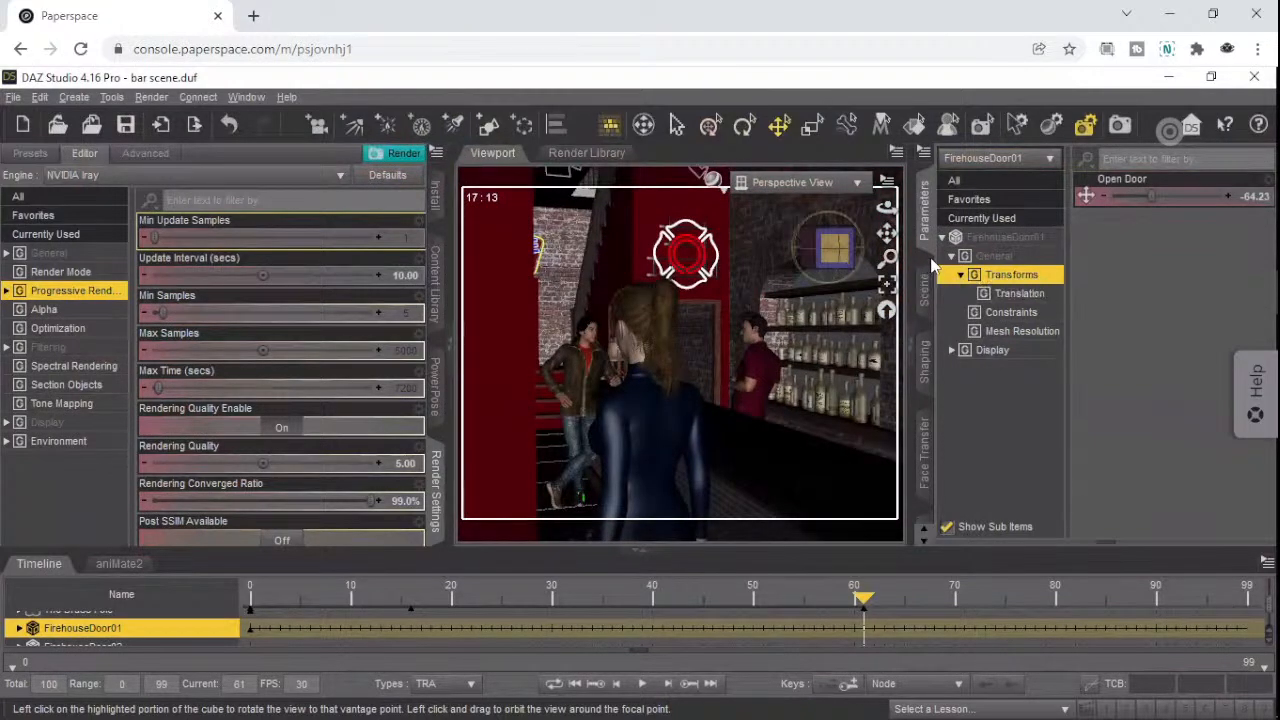
{"action": "left_click_drag", "start_coordinate": [931, 265], "coordinate": [1165, 263]}
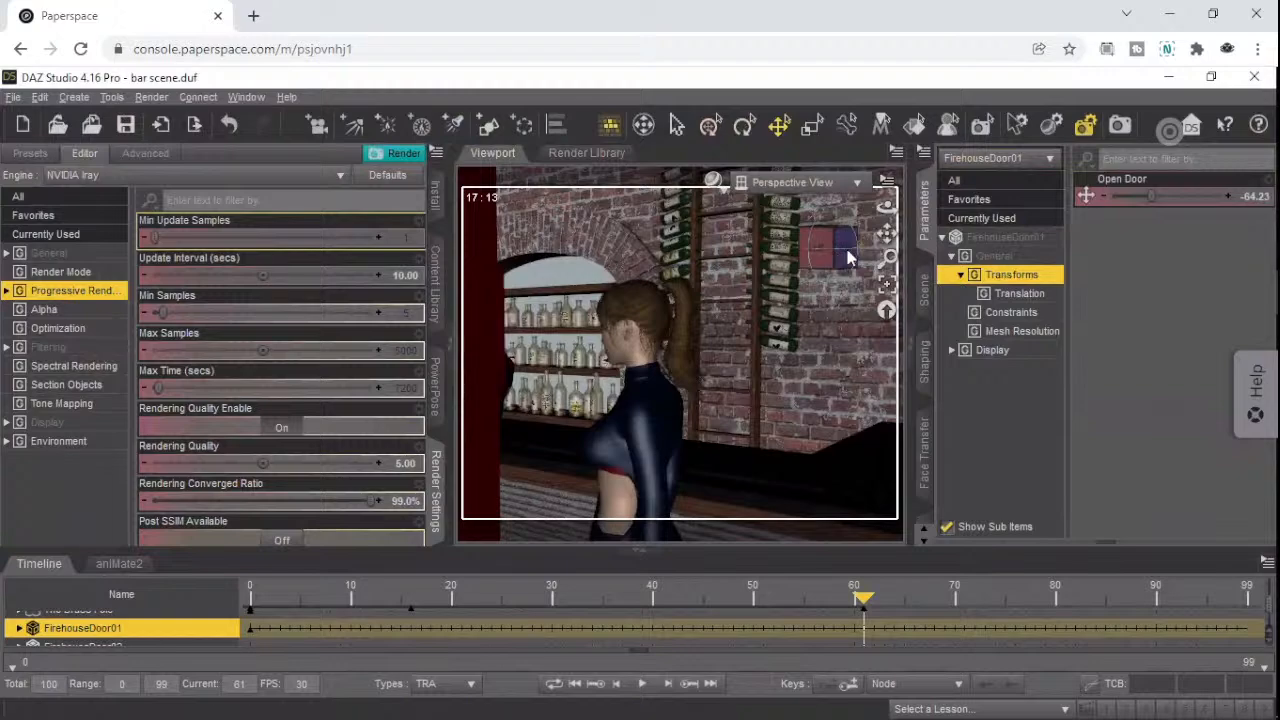
{"action": "left_click_drag", "start_coordinate": [848, 258], "coordinate": [986, 250]}
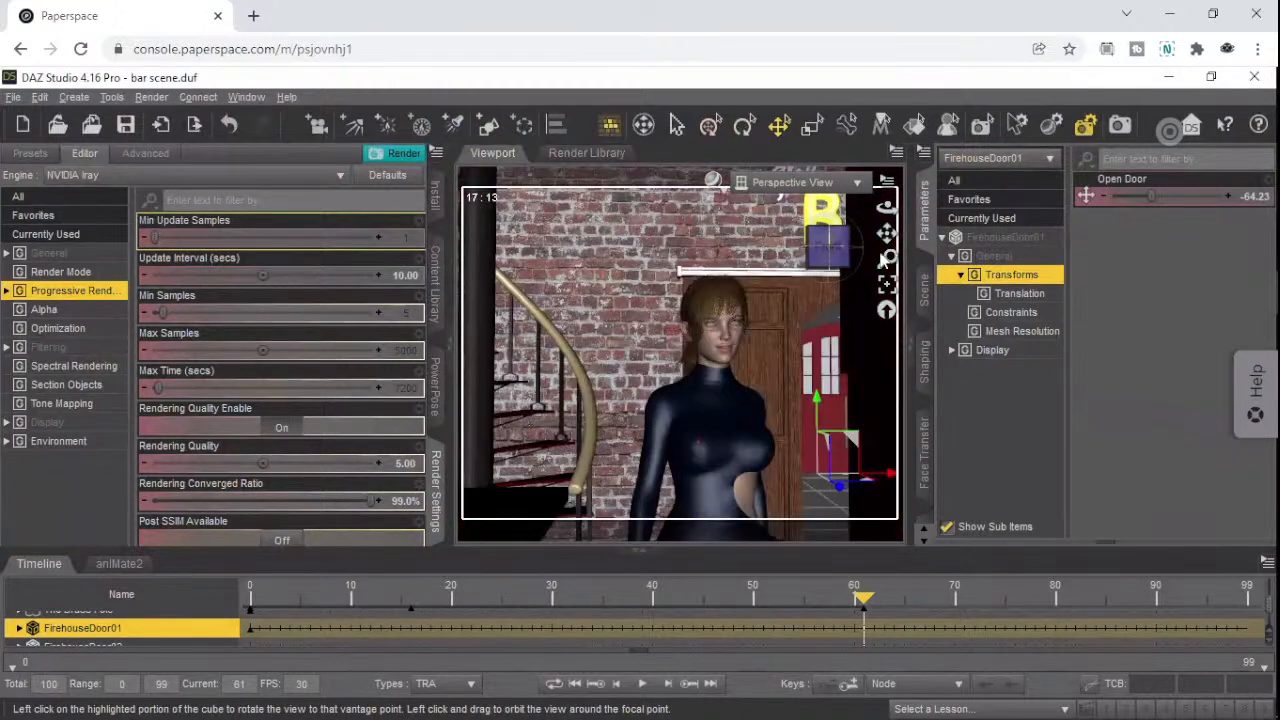
{"action": "left_click_drag", "start_coordinate": [826, 258], "coordinate": [1048, 243]}
{"action": "left_click_drag", "start_coordinate": [822, 247], "coordinate": [941, 285]}
{"action": "scroll", "coordinate": [941, 285], "scroll_direction": "up", "scroll_amount": 10}
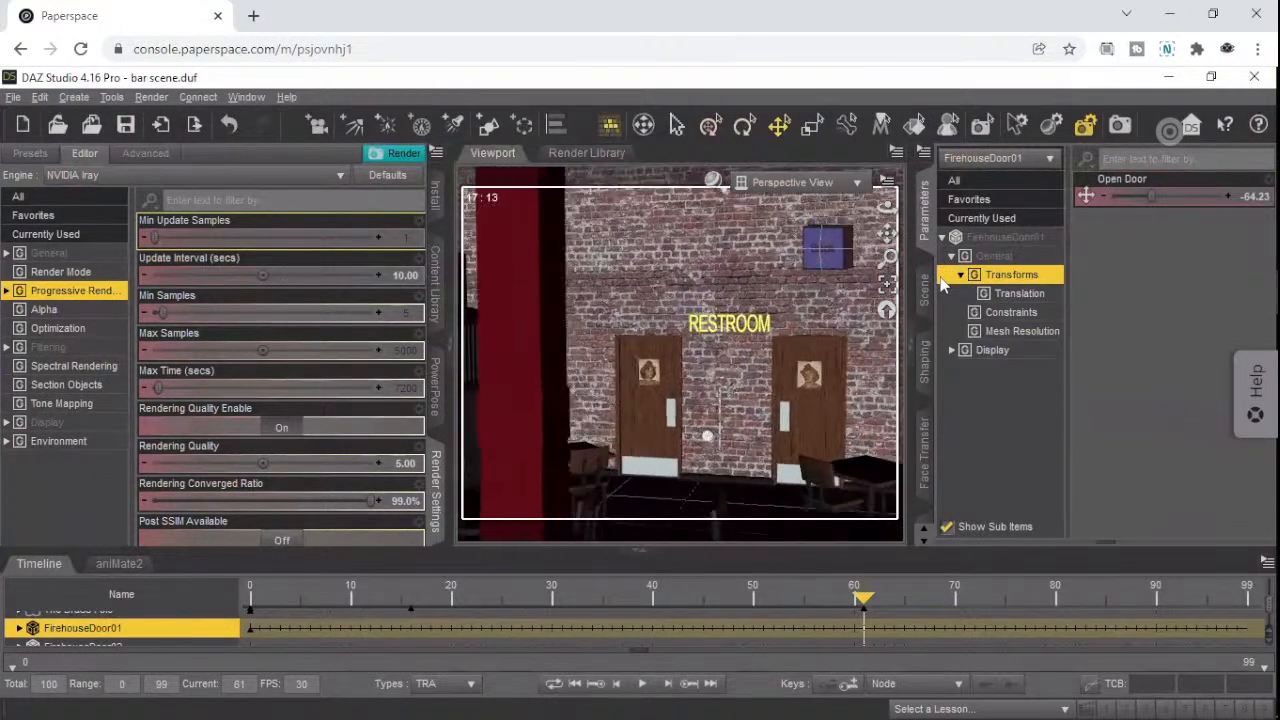
- Examine the inner side of the red entrance doors with the speakers and the upper balcony with its bookshelves
{"action": "scroll", "coordinate": [941, 285], "scroll_direction": "up", "scroll_amount": 10}
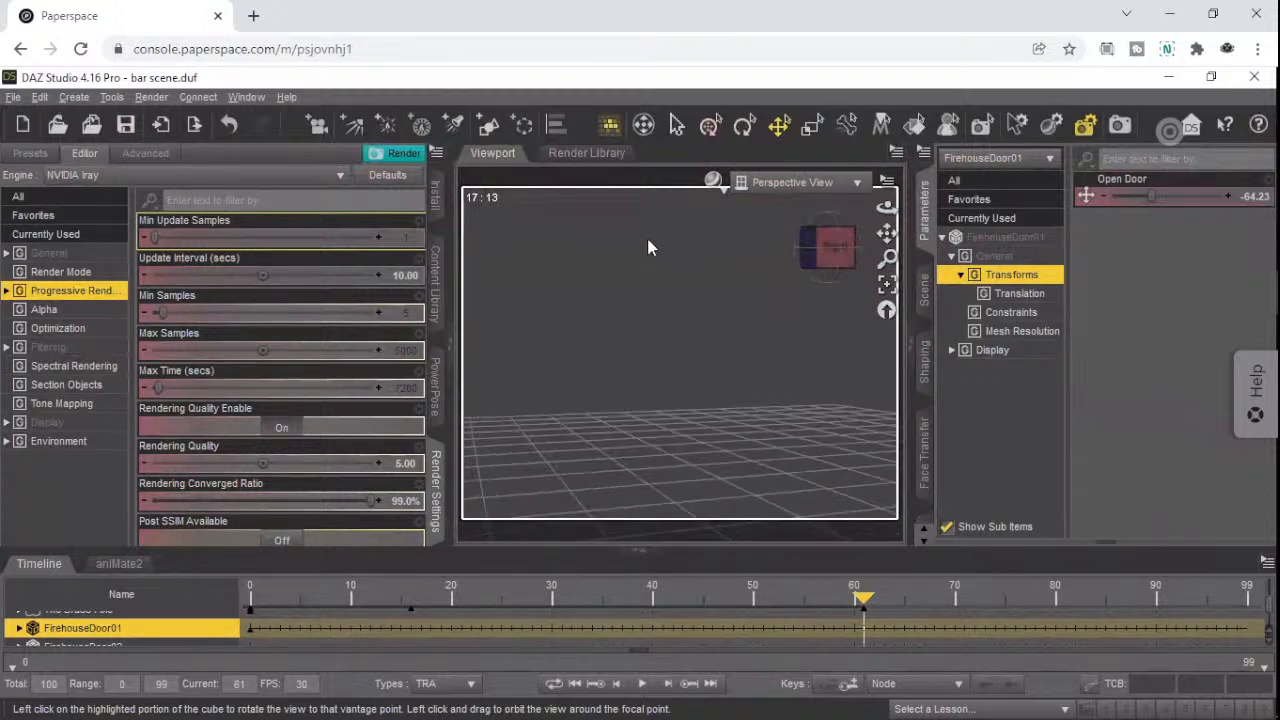
{"action": "left_click", "coordinate": [826, 247]}
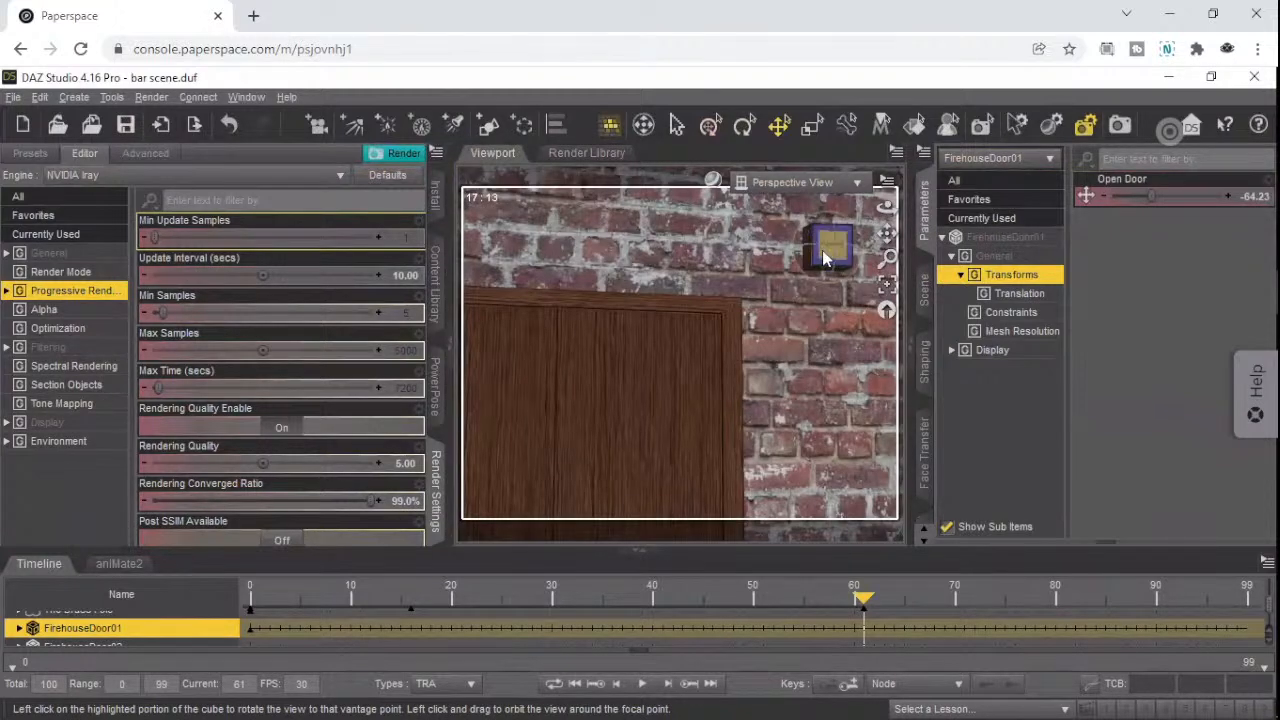
{"action": "left_click", "coordinate": [825, 251]}
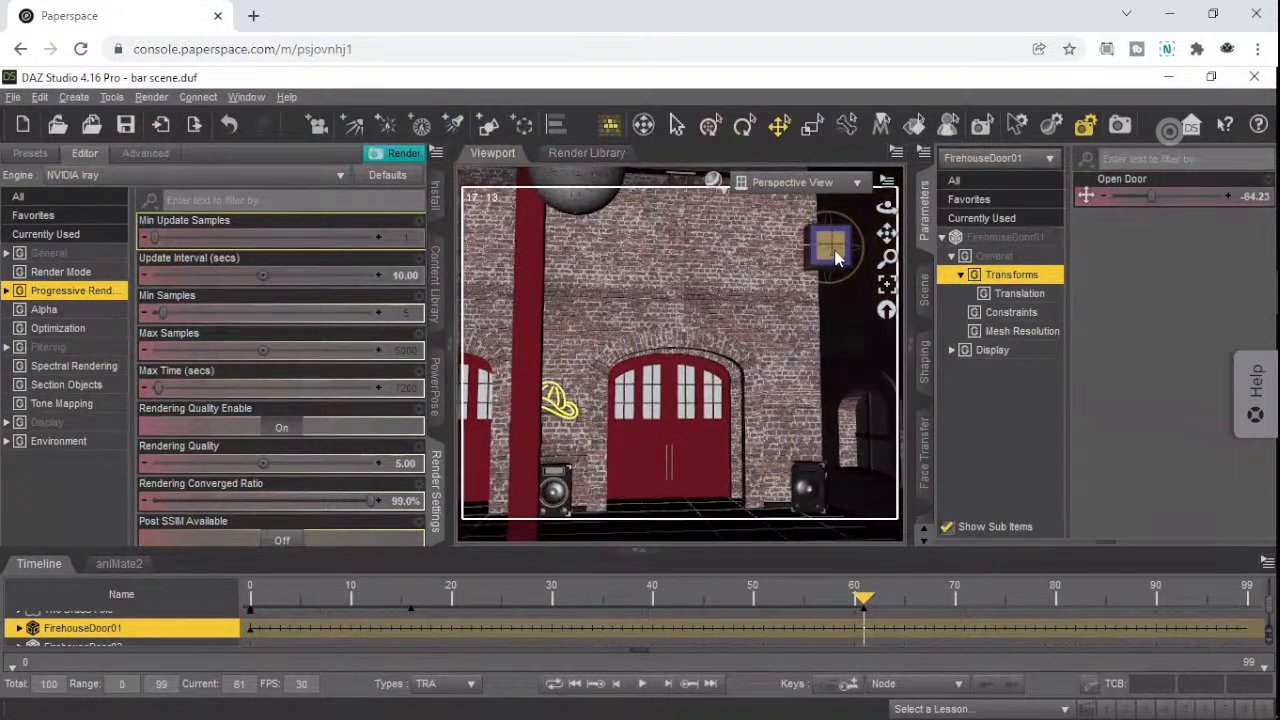
{"action": "left_click", "coordinate": [838, 253]}
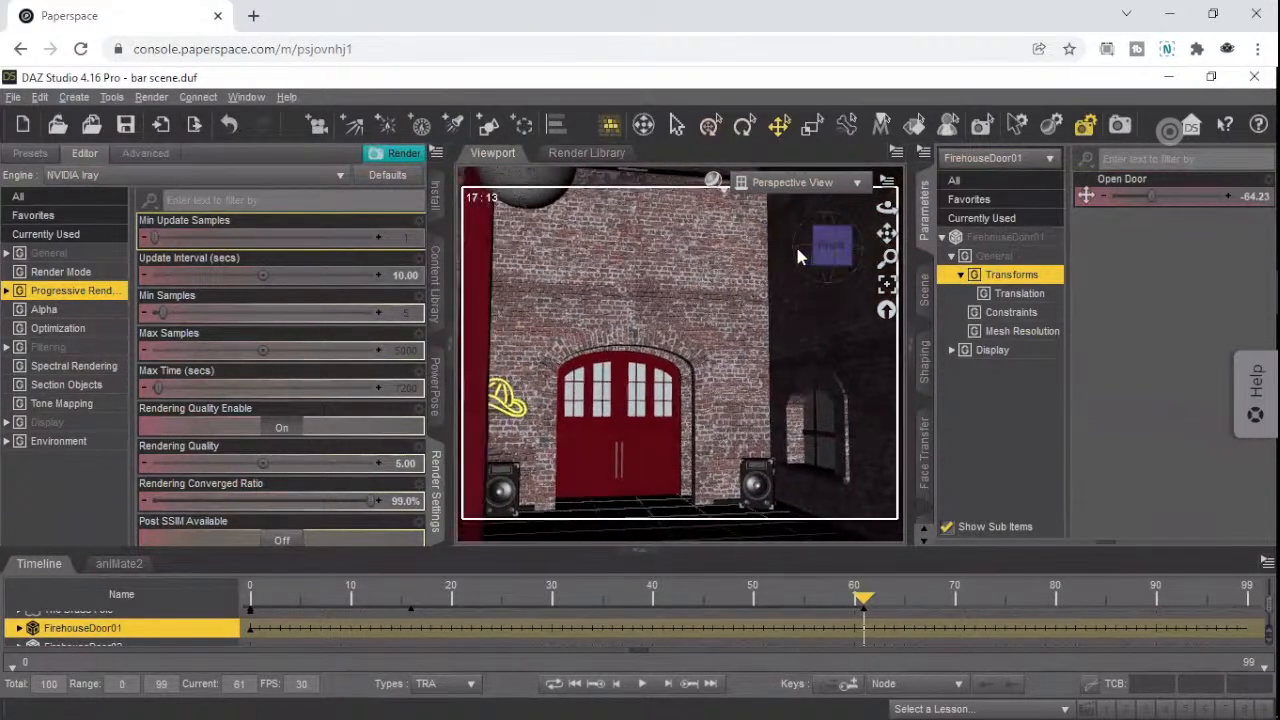
{"action": "left_click", "coordinate": [812, 247]}
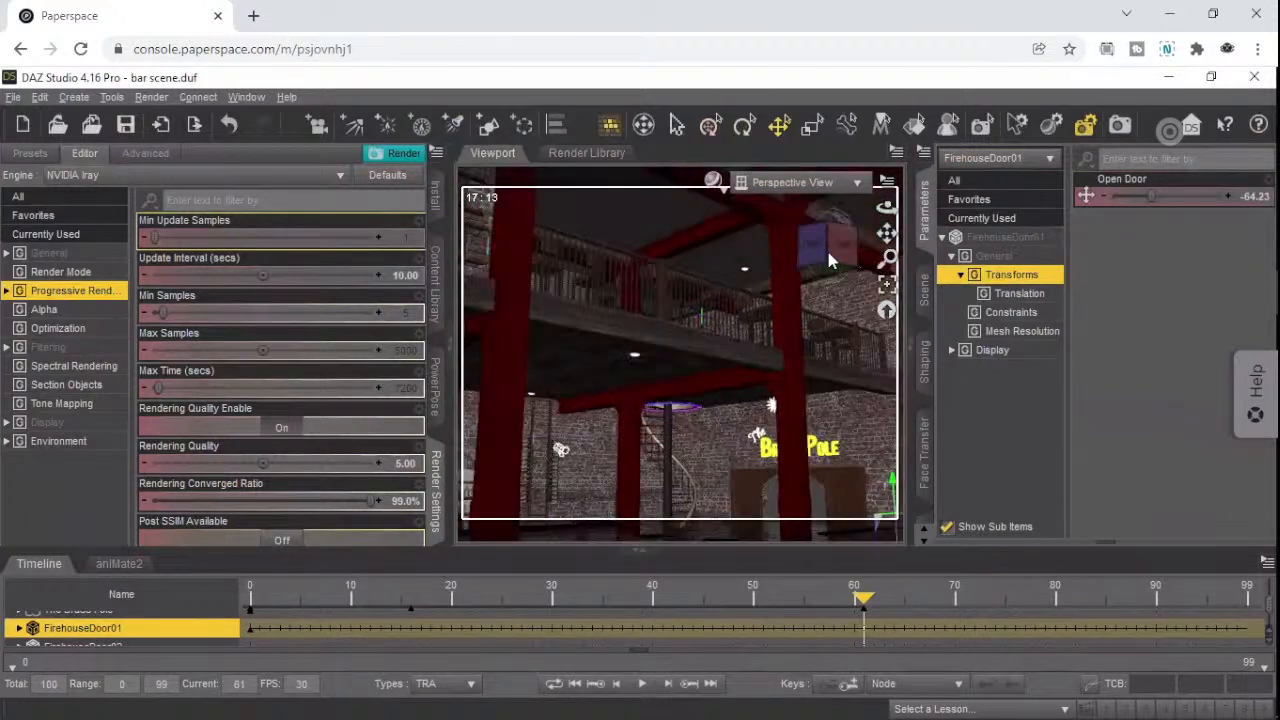
{"action": "left_click", "coordinate": [811, 253]}
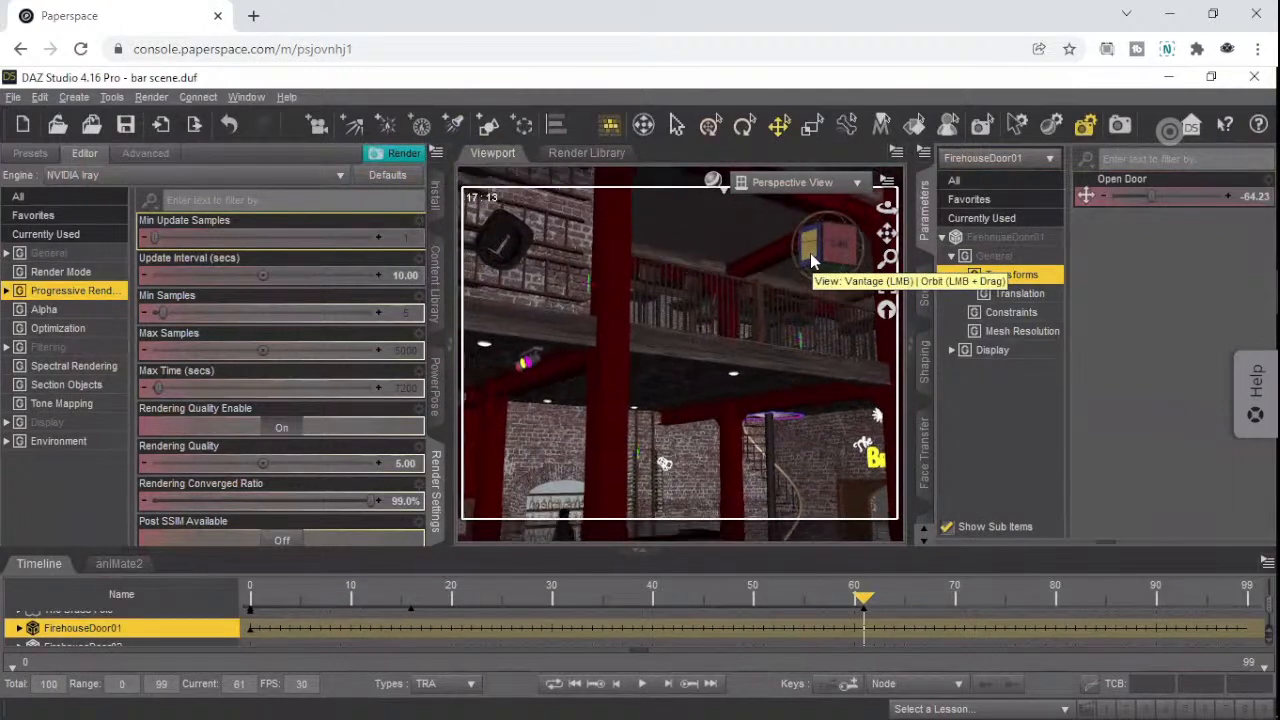
{"action": "left_click_drag", "start_coordinate": [811, 254], "coordinate": [811, 254]}
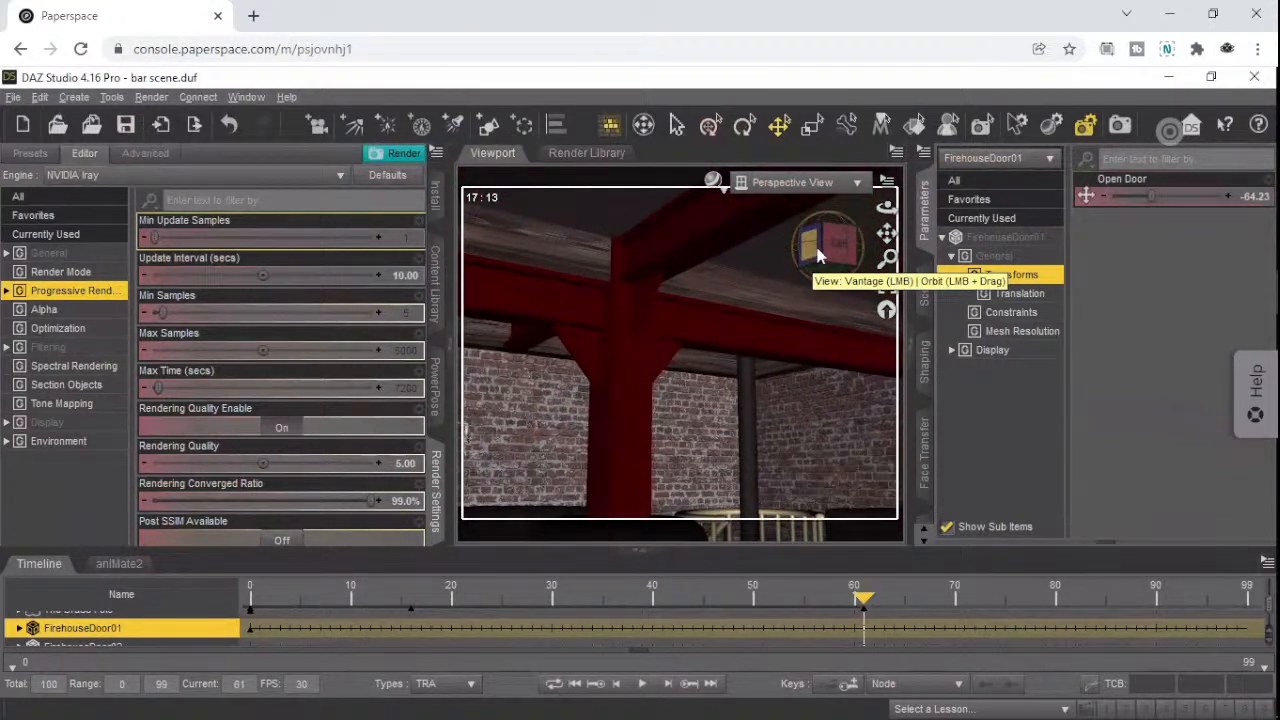
- Inspect the lounge's round couch, the wall with the neon cocktail sign, and the bar counter with its stools and bottle shelves
{"action": "left_click", "coordinate": [834, 262]}
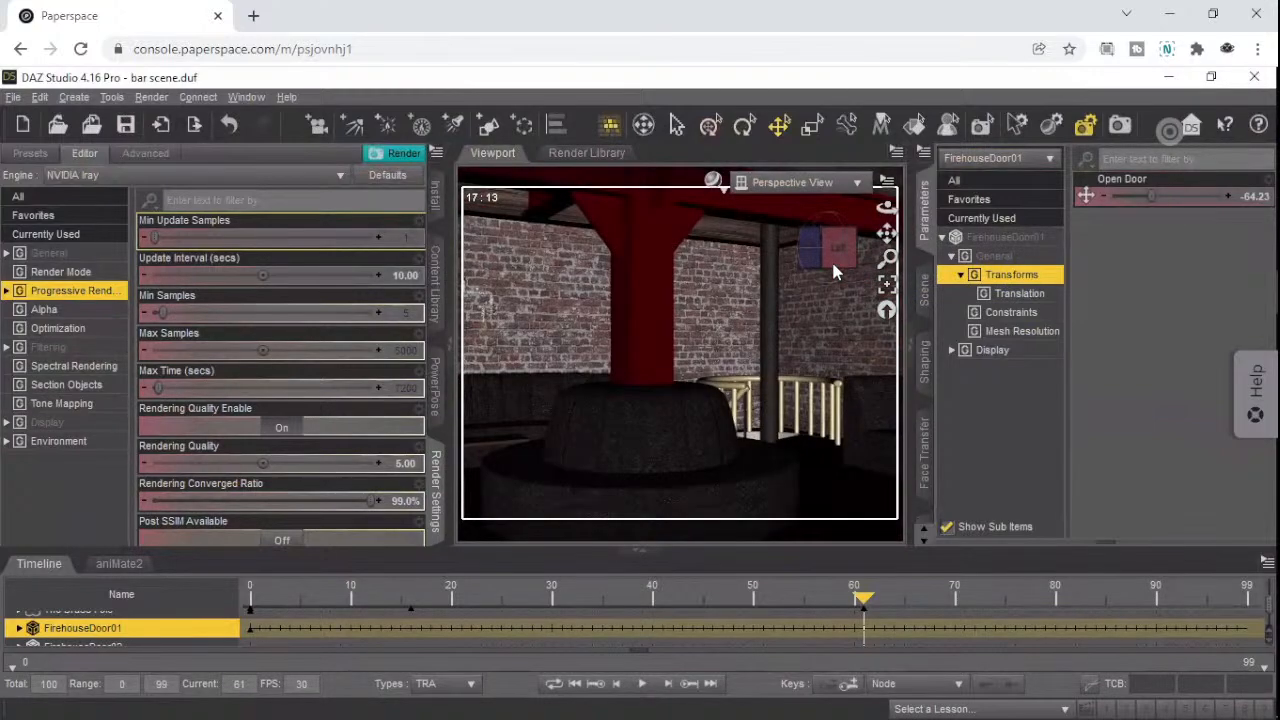
{"action": "left_click", "coordinate": [842, 259]}
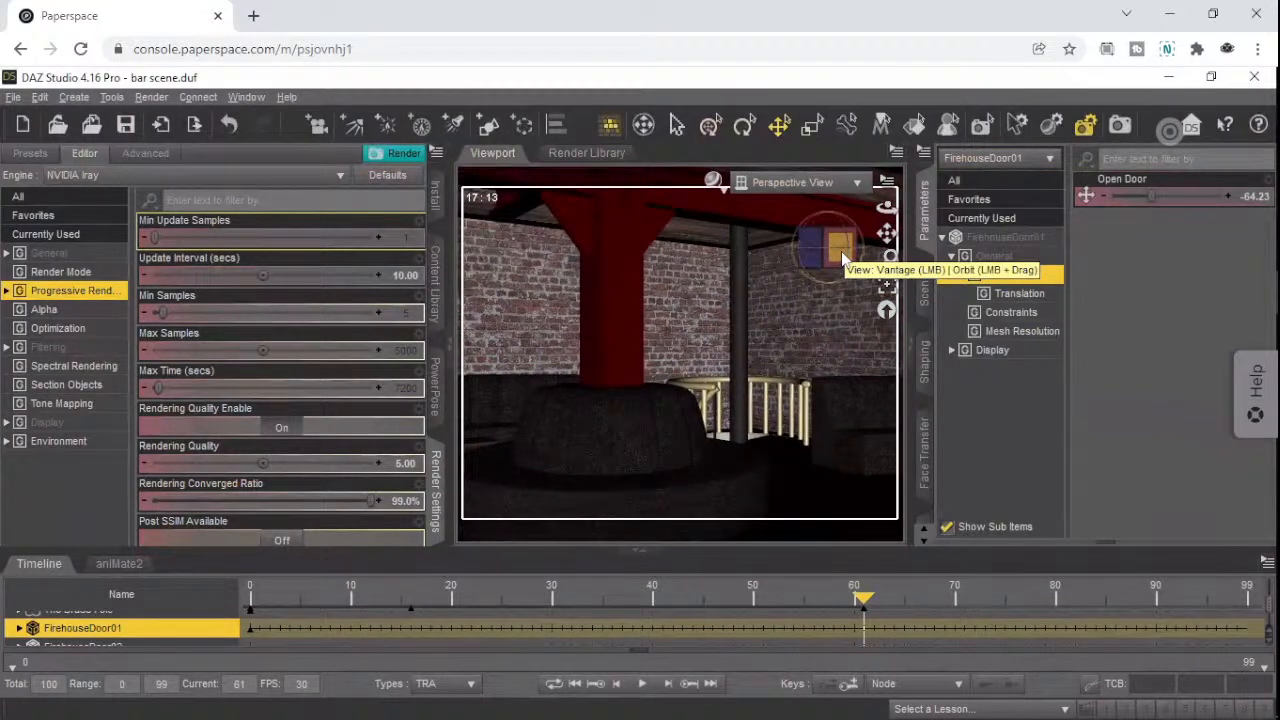
{"action": "left_click", "coordinate": [790, 256]}
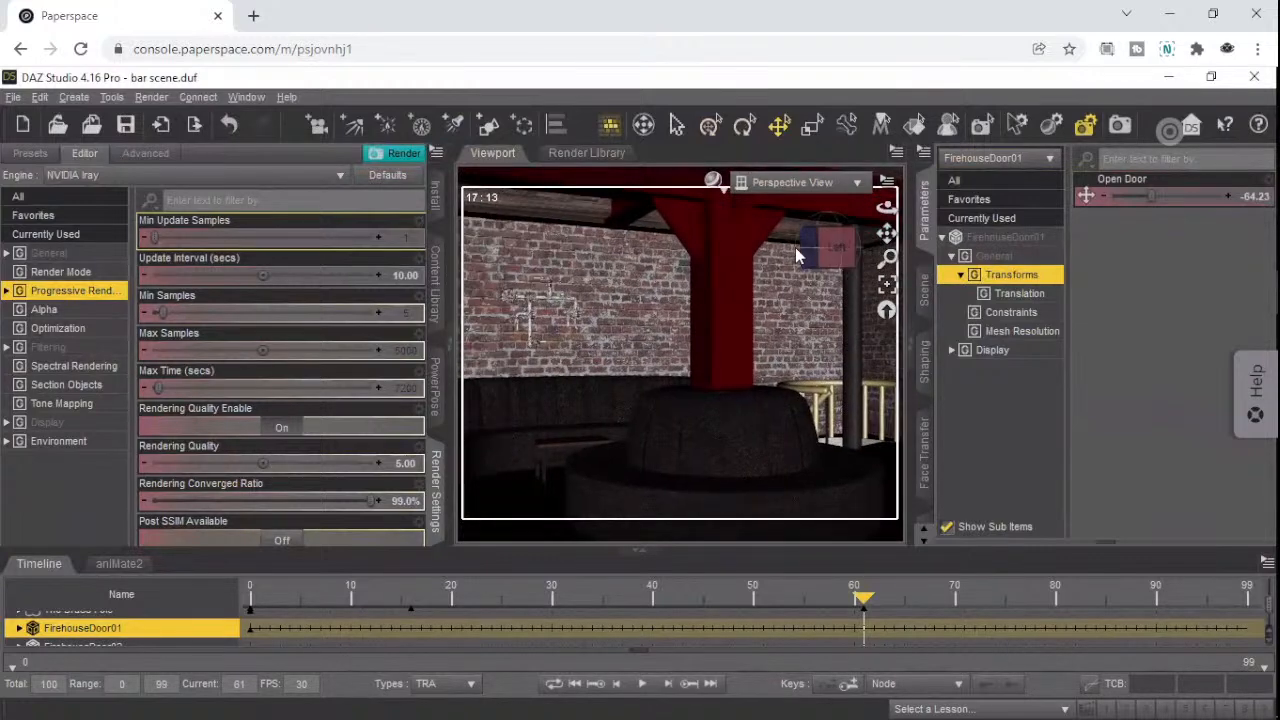
{"action": "left_click", "coordinate": [834, 256]}
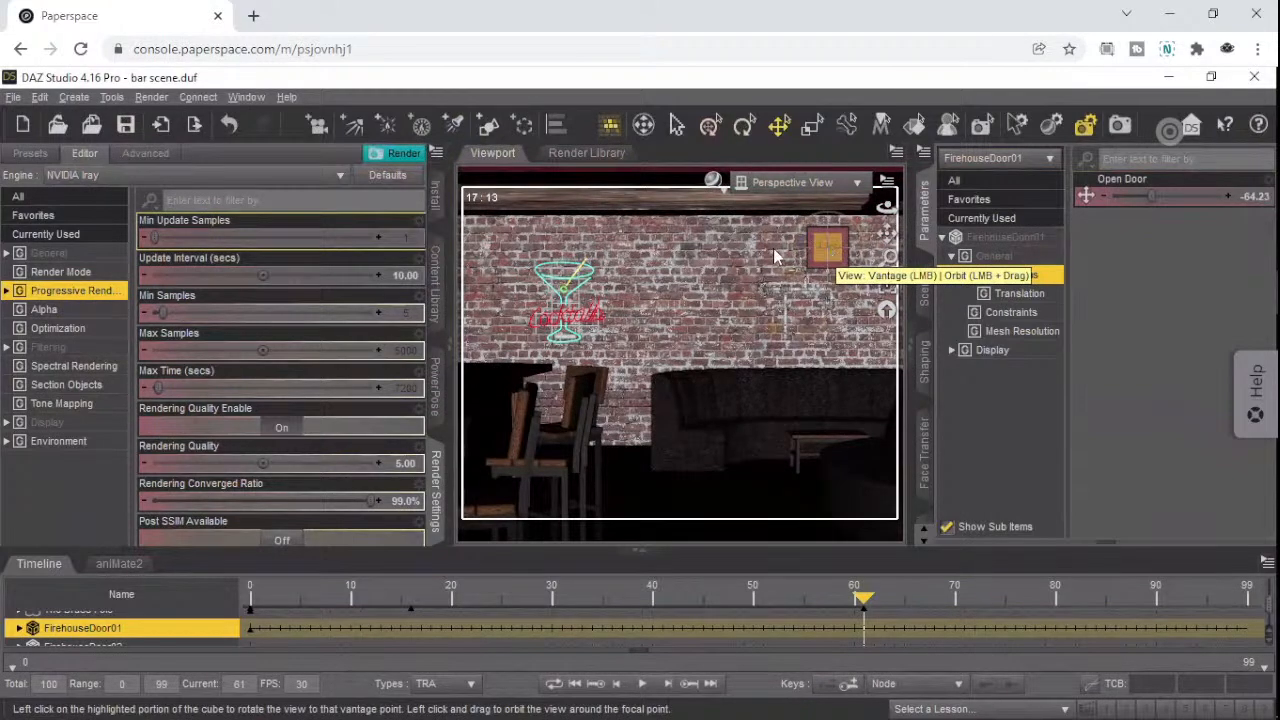
{"action": "left_click", "coordinate": [772, 255]}
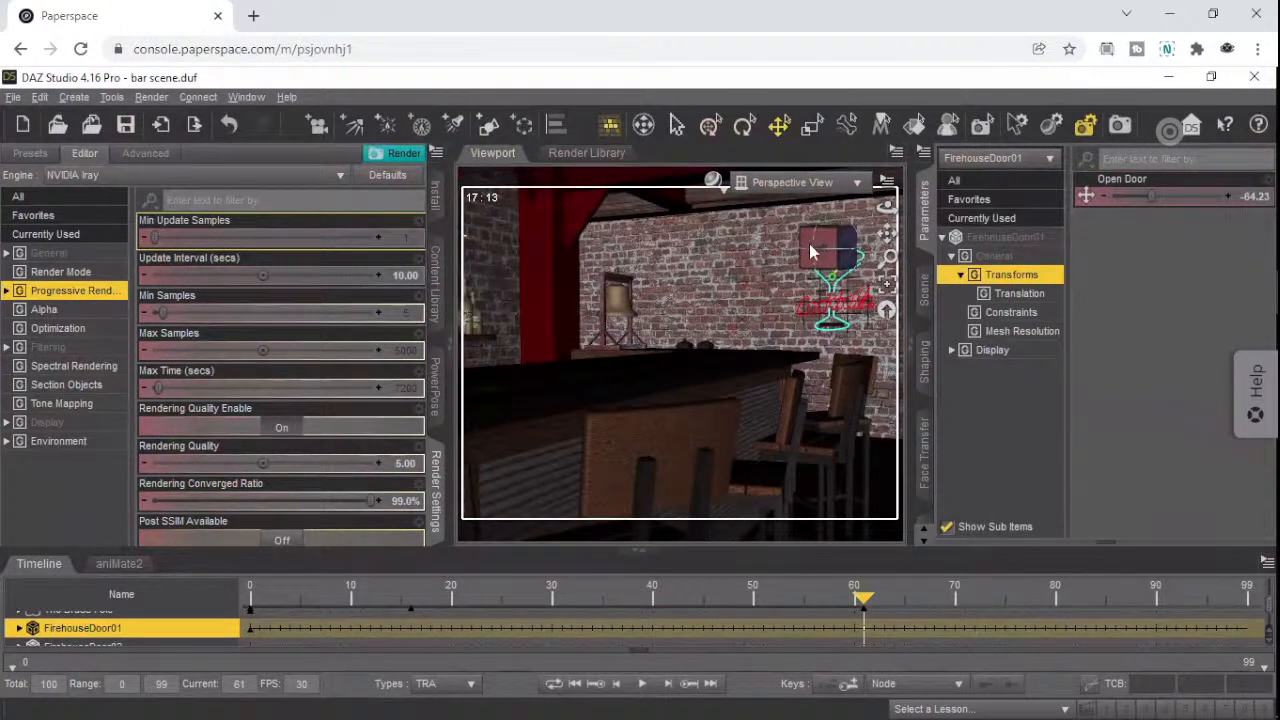
{"action": "left_click", "coordinate": [810, 250]}
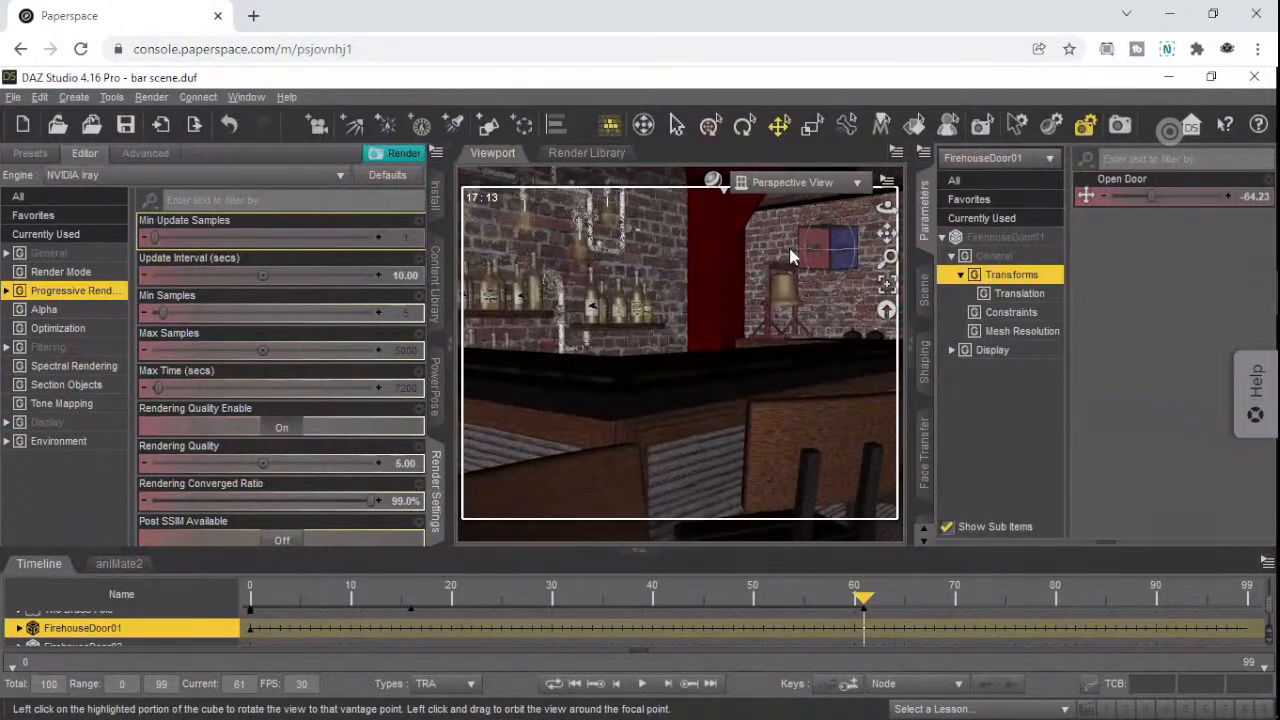
{"action": "left_click", "coordinate": [794, 248]}
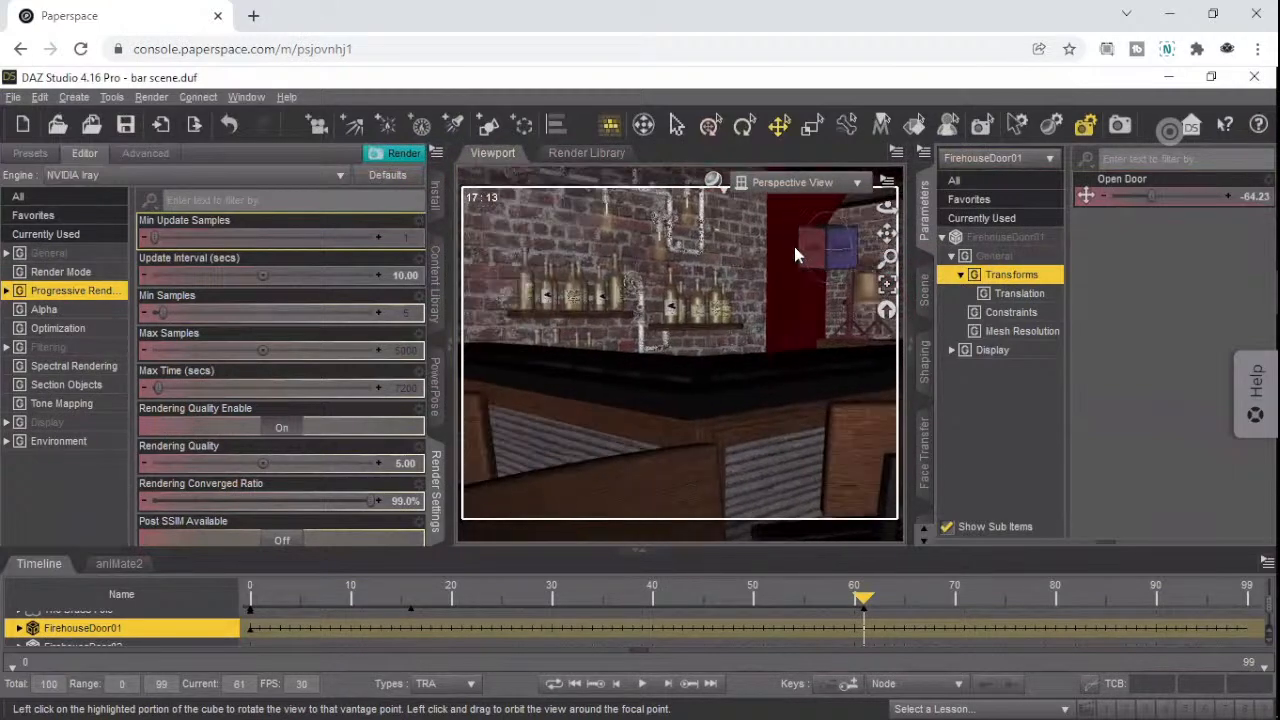
{"action": "left_click", "coordinate": [790, 246]}
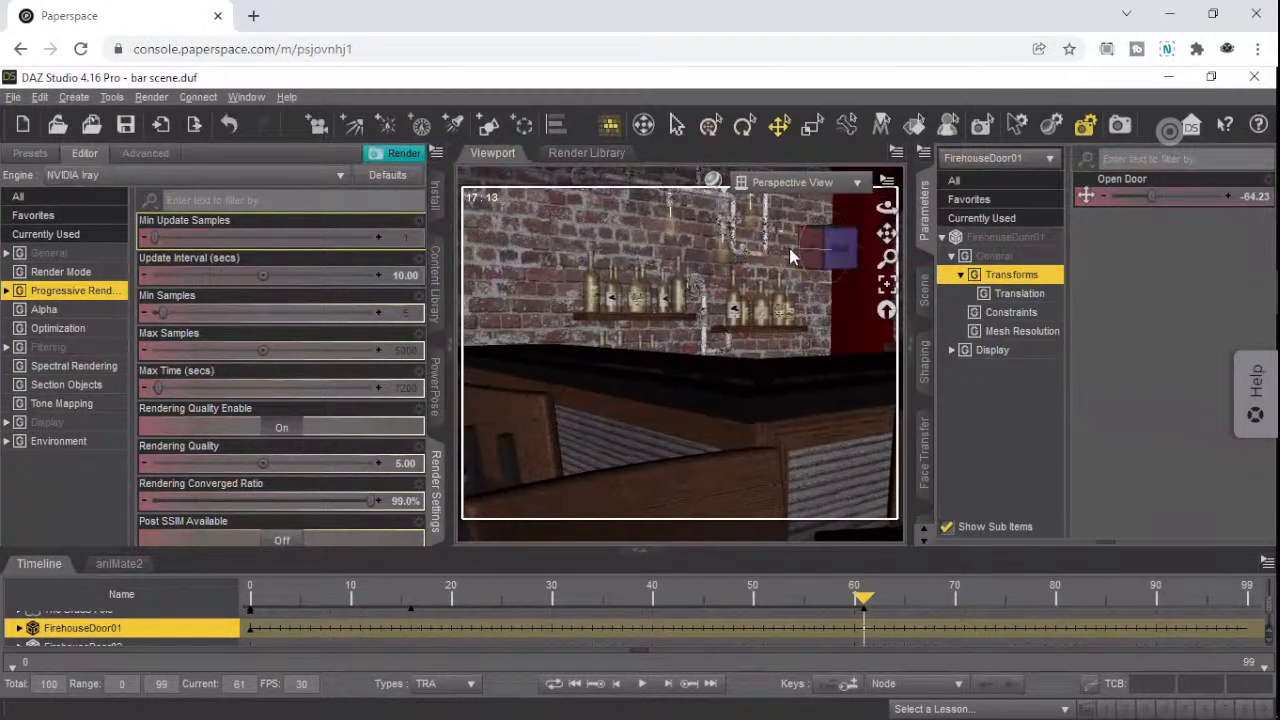
{"action": "left_click", "coordinate": [788, 246]}
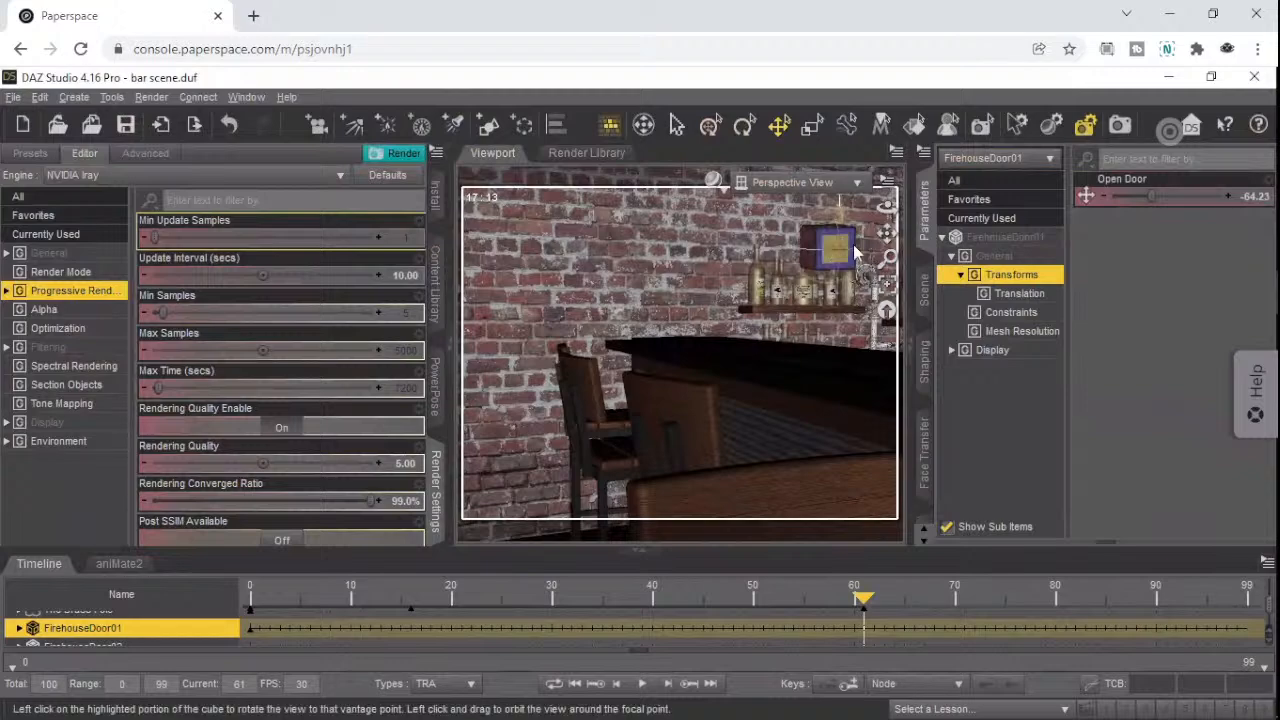
{"action": "left_click", "coordinate": [827, 252]}
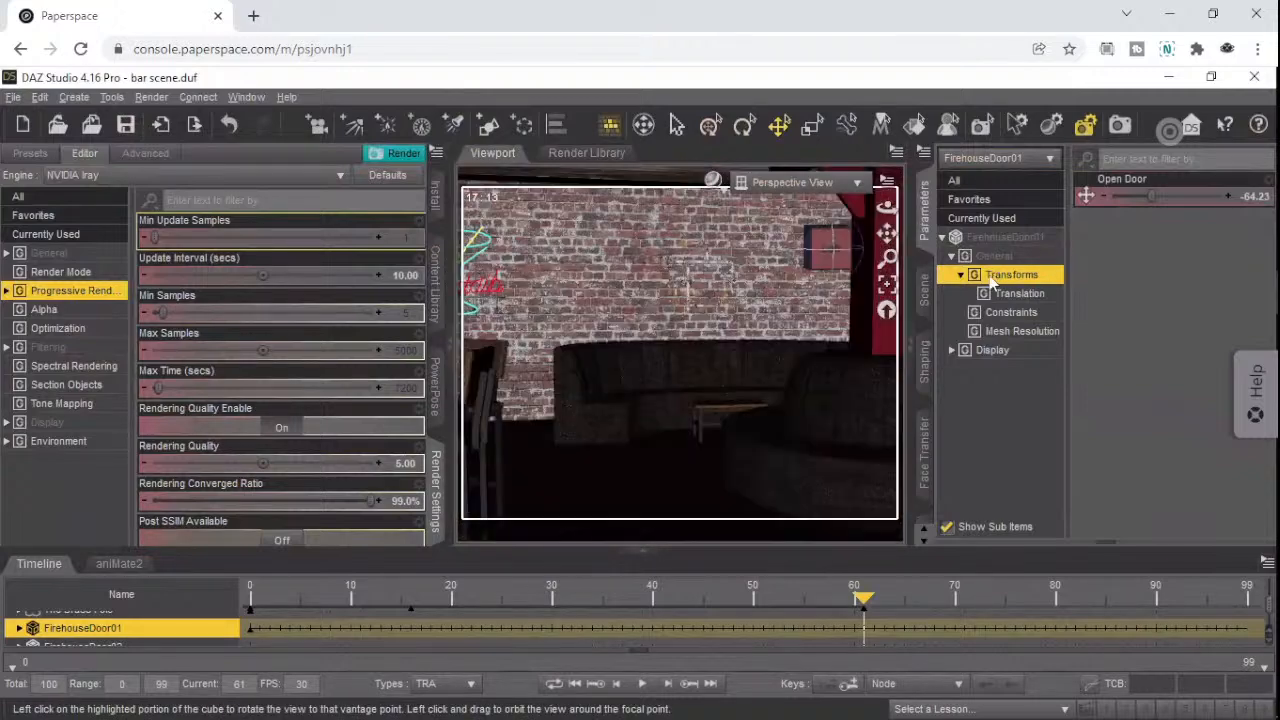
{"action": "left_click", "coordinate": [831, 253]}
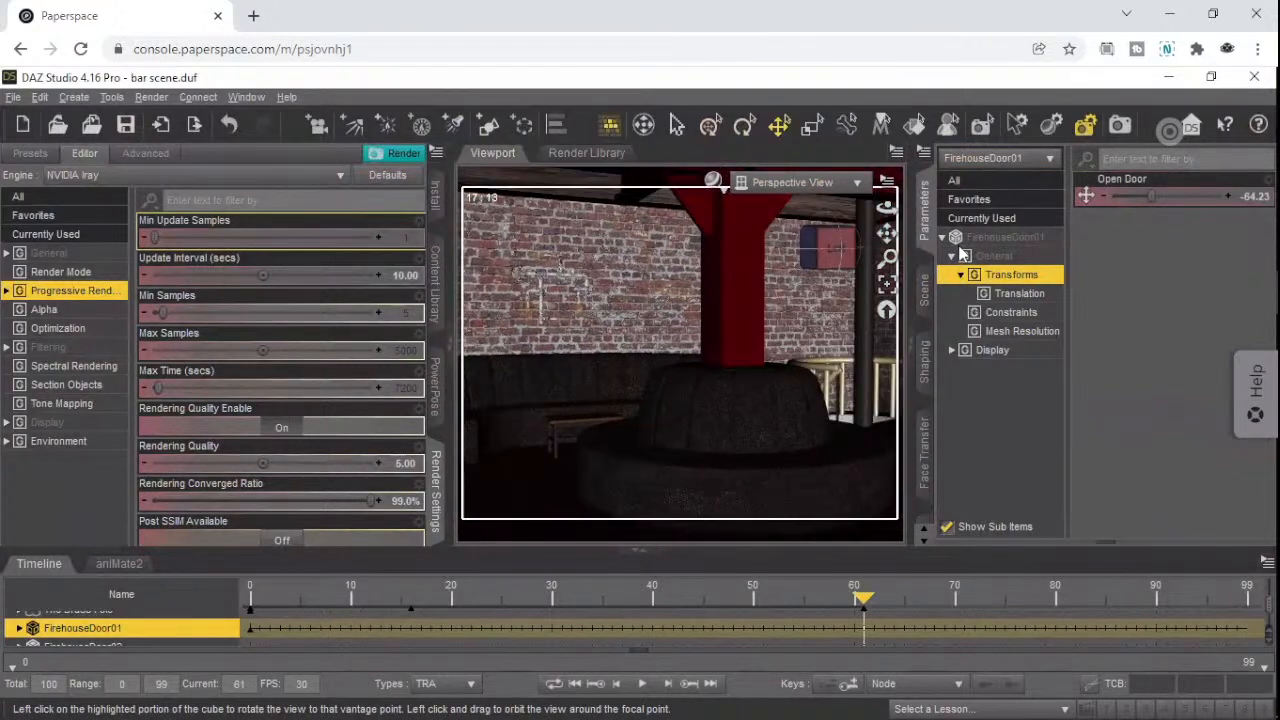
- Survey the brick wall above the red doors, the railing and the table area, return to Clara at the counter, and show the scene's node list
{"action": "left_click", "coordinate": [850, 255]}
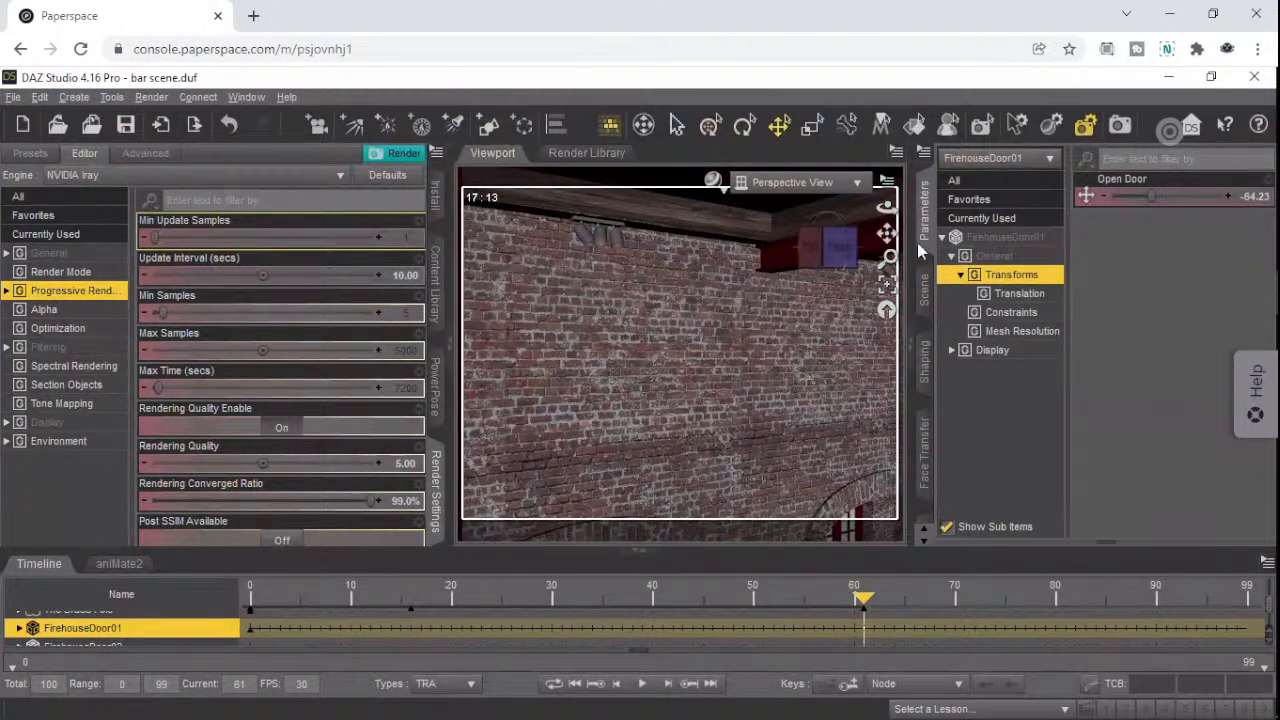
{"action": "left_click", "coordinate": [839, 247]}
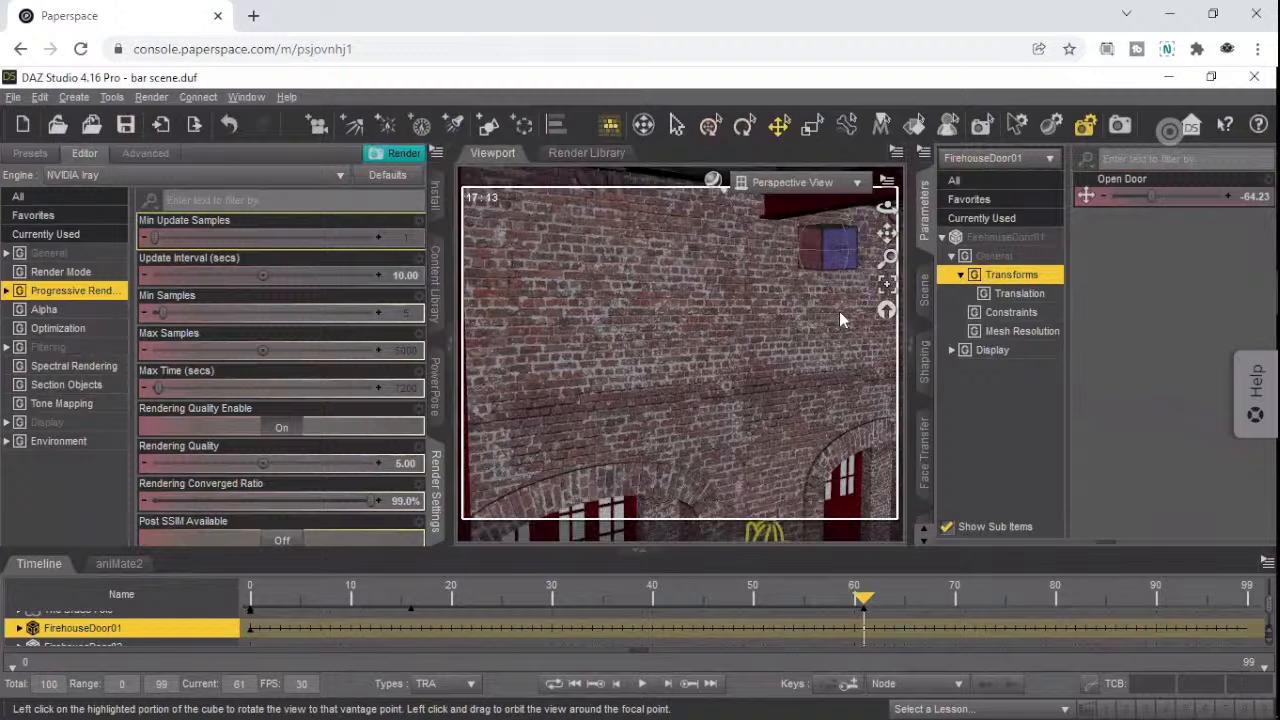
{"action": "left_click", "coordinate": [826, 262]}
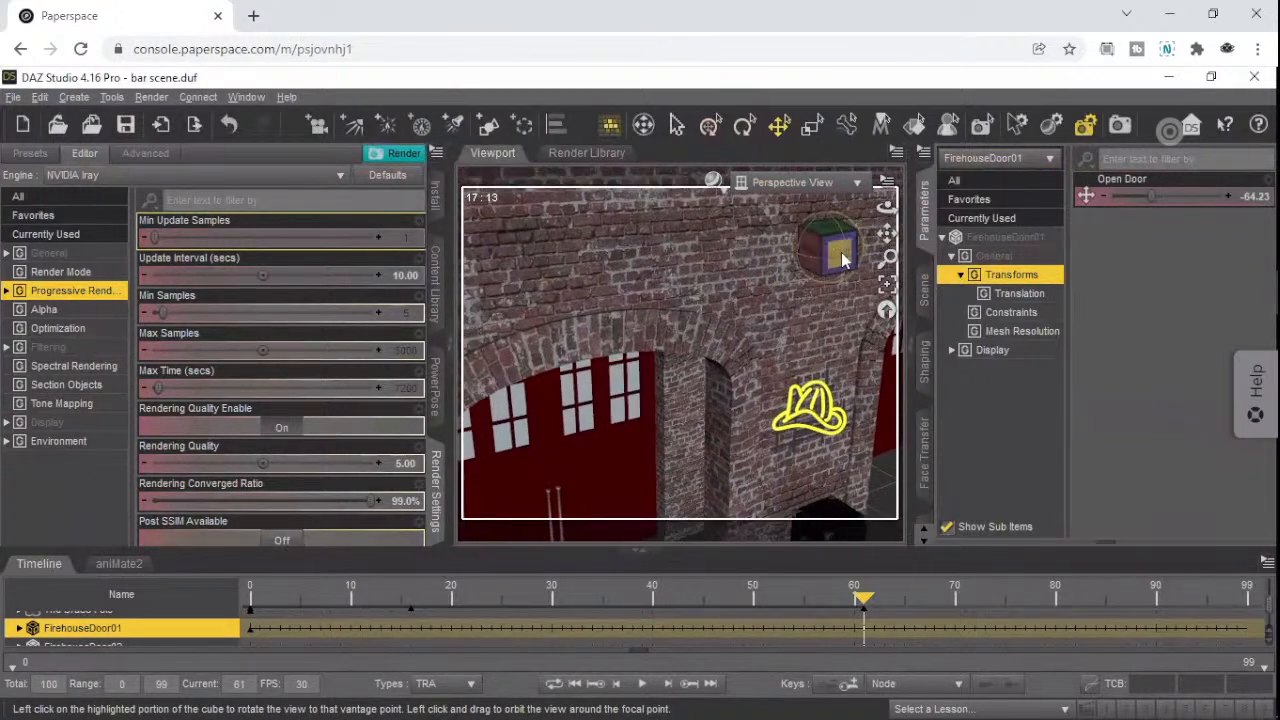
{"action": "left_click_drag", "start_coordinate": [802, 262], "coordinate": [637, 267]}
{"action": "scroll", "coordinate": [638, 268], "scroll_direction": "down", "scroll_amount": 4}
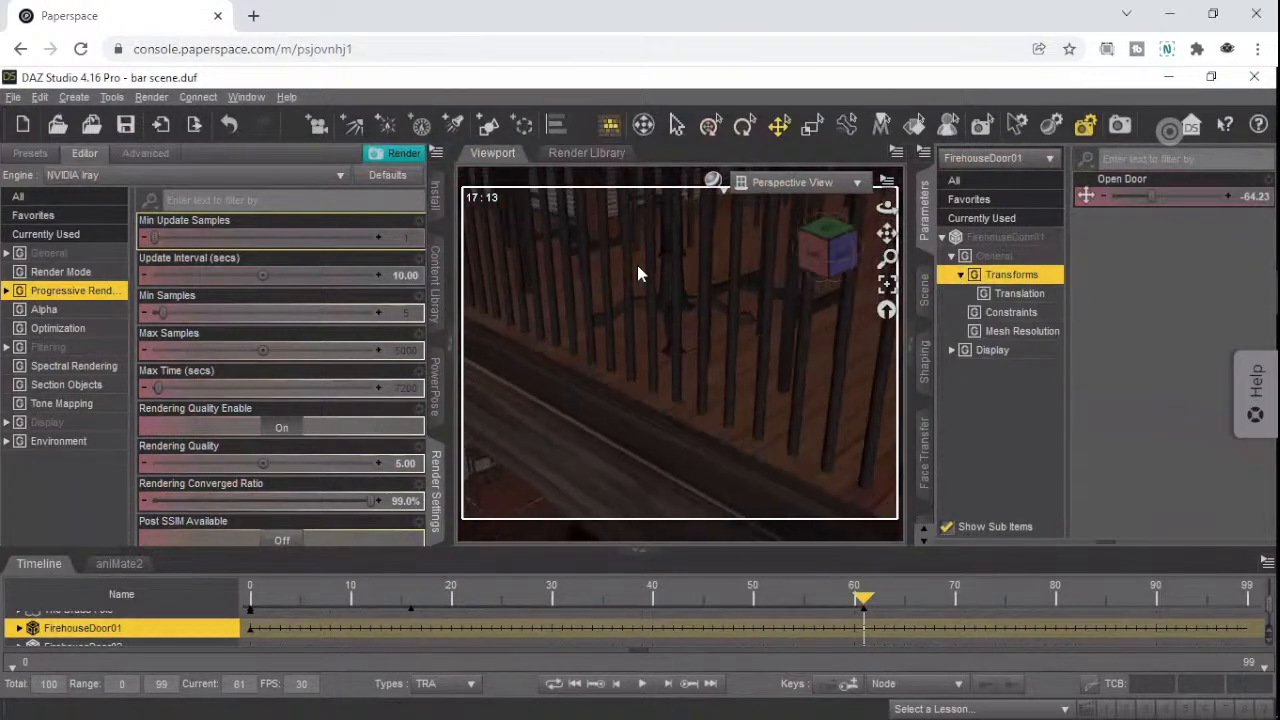
{"action": "scroll", "coordinate": [638, 270], "scroll_direction": "down", "scroll_amount": 8}
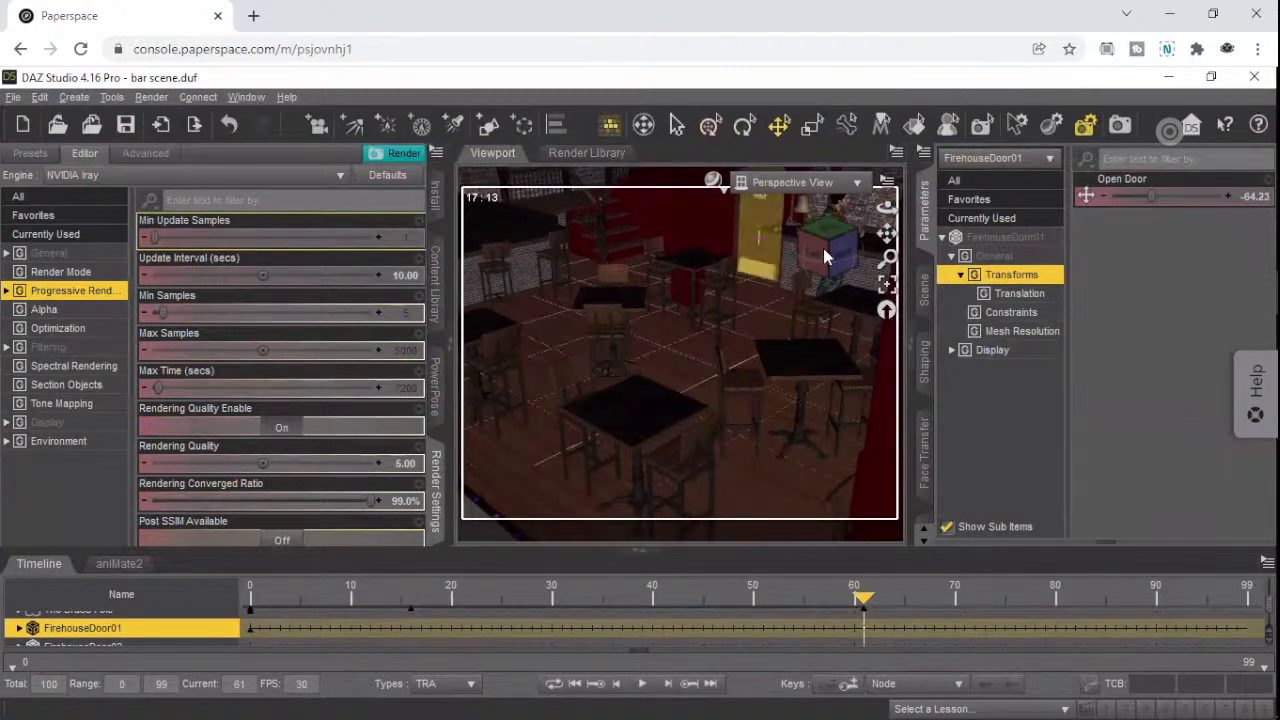
{"action": "left_click", "coordinate": [838, 232]}
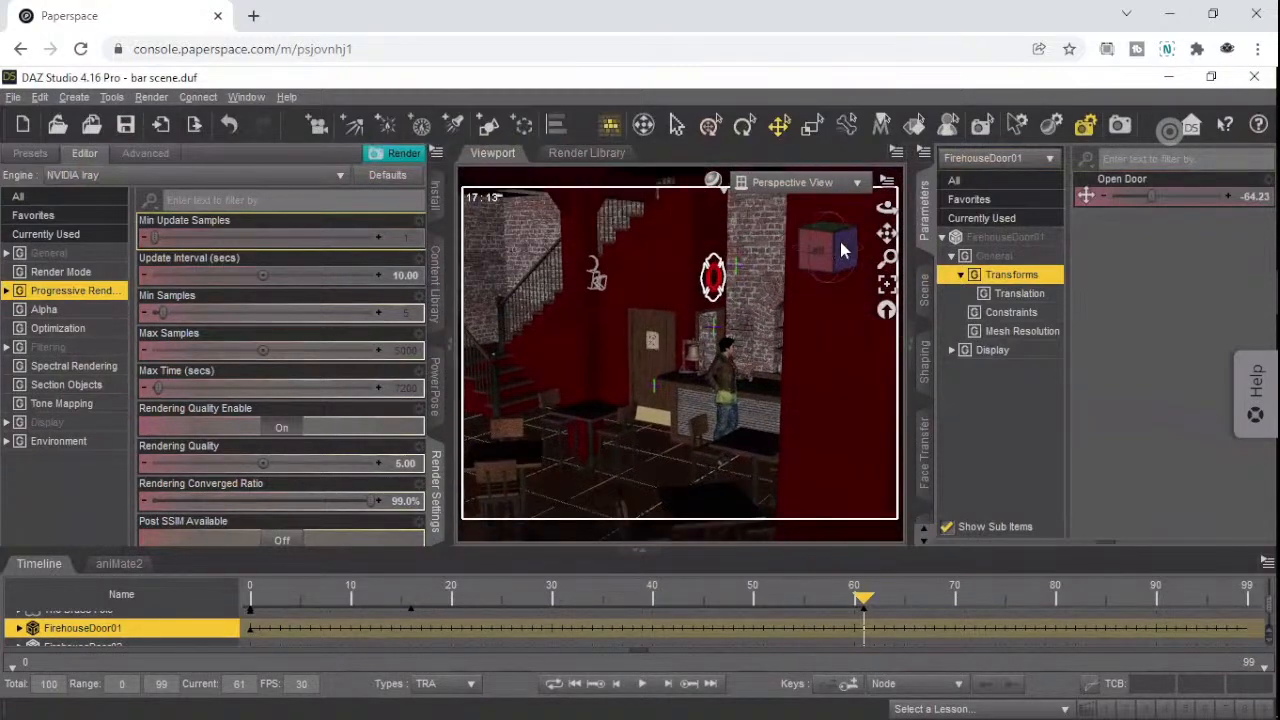
{"action": "left_click_drag", "start_coordinate": [843, 250], "coordinate": [894, 257]}
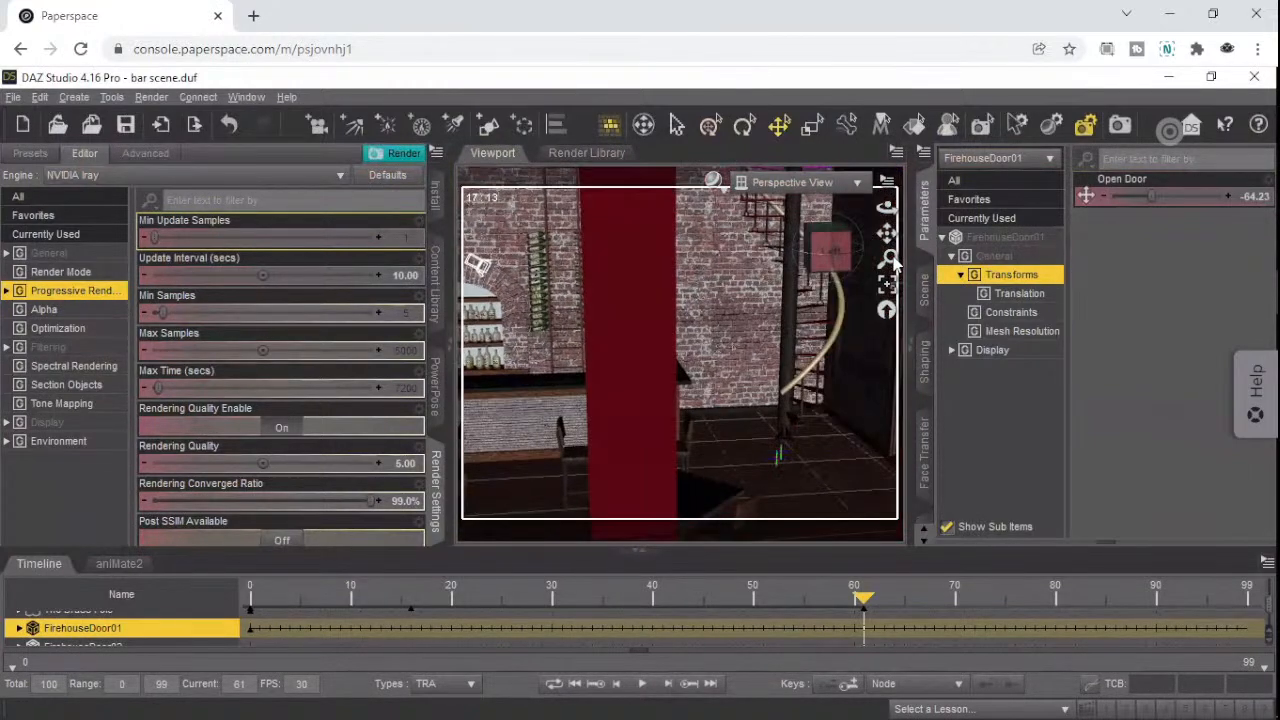
{"action": "left_click", "coordinate": [829, 258]}
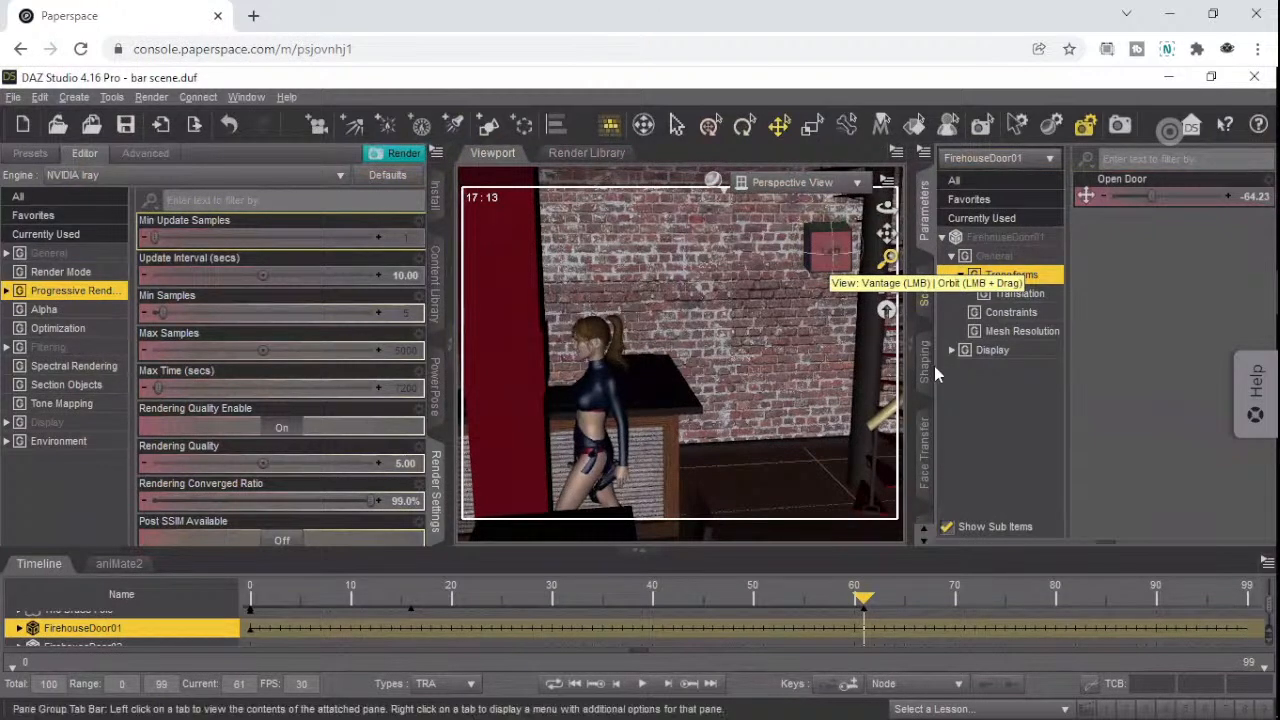
{"action": "left_click", "coordinate": [924, 296]}
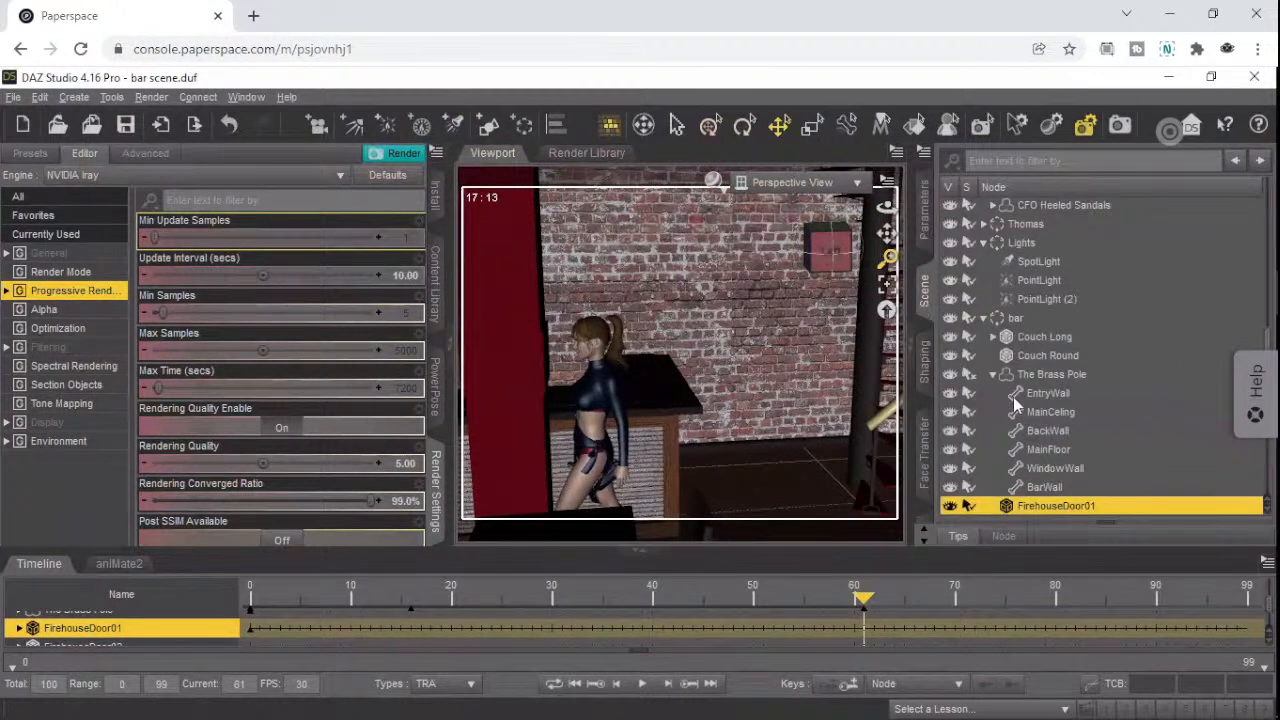
- Look through the bar group's nodes from The Brass Pole walls to Wall Art, including the contents of the DJ Booth
{"action": "scroll", "coordinate": [1024, 460], "scroll_direction": "down", "scroll_amount": 3}
{"action": "scroll", "coordinate": [1030, 457], "scroll_direction": "down", "scroll_amount": 10}
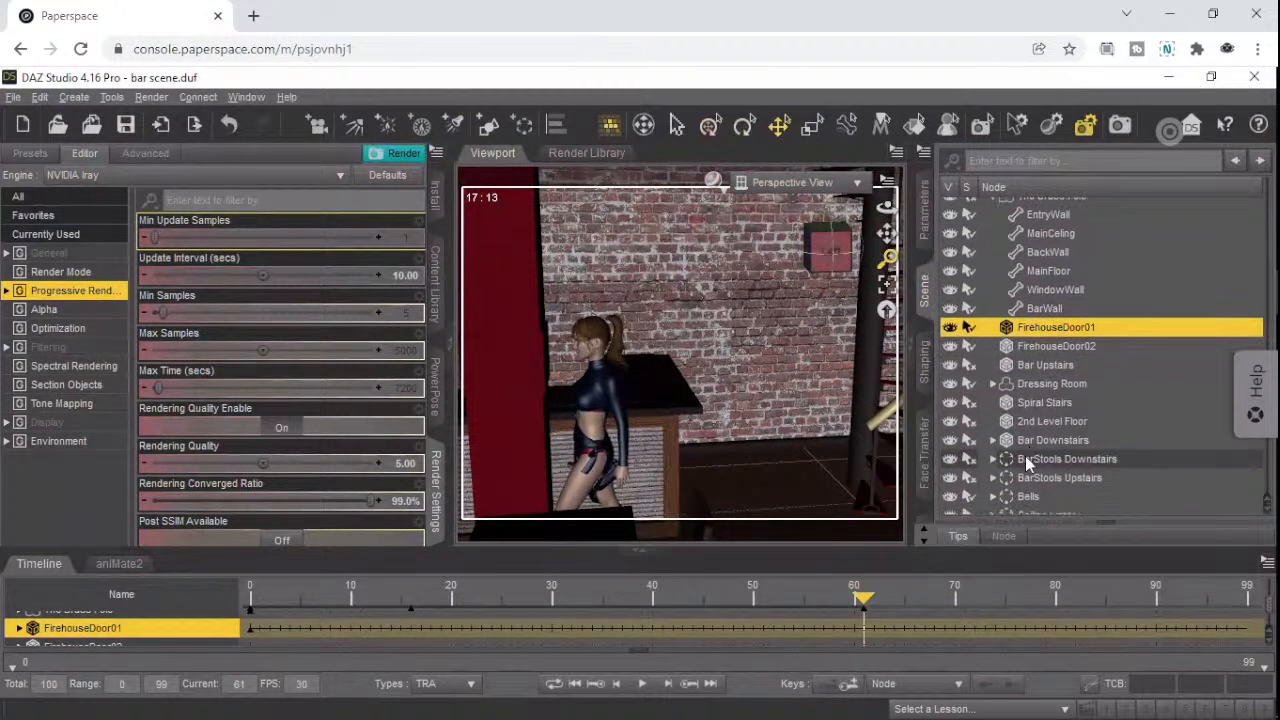
{"action": "scroll", "coordinate": [1006, 487], "scroll_direction": "down", "scroll_amount": 2}
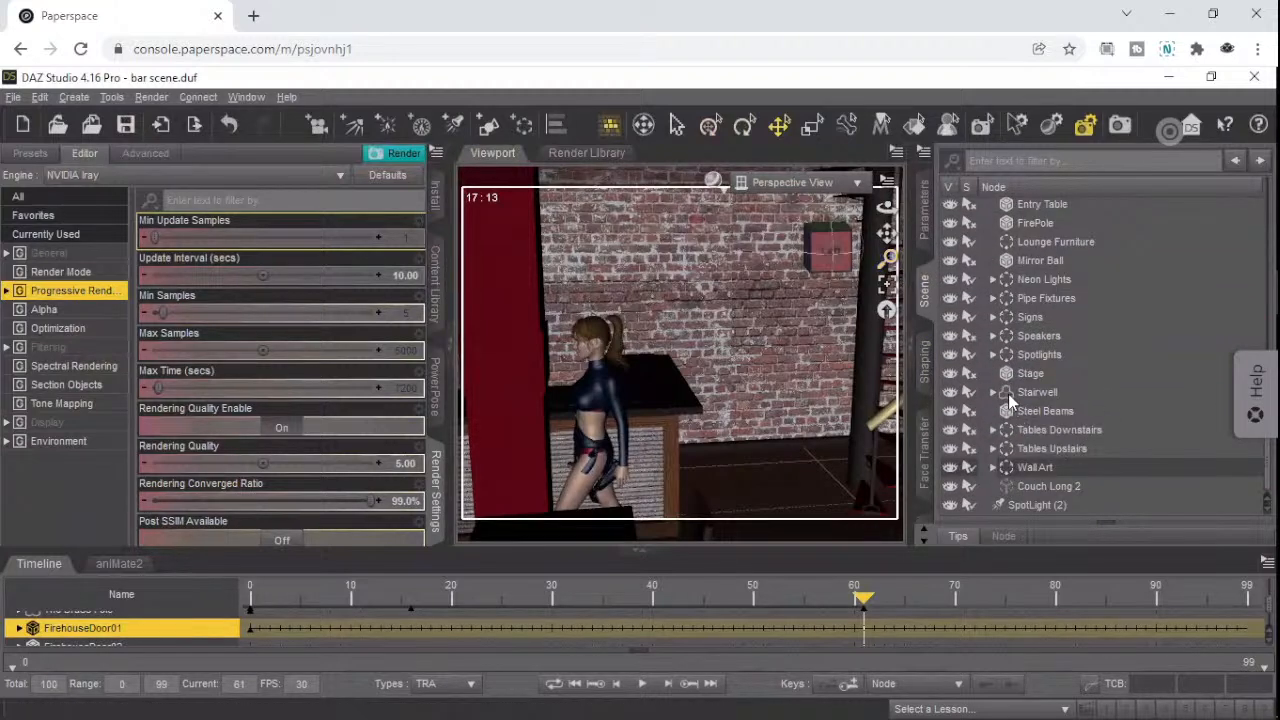
{"action": "scroll", "coordinate": [1018, 411], "scroll_direction": "up", "scroll_amount": 3}
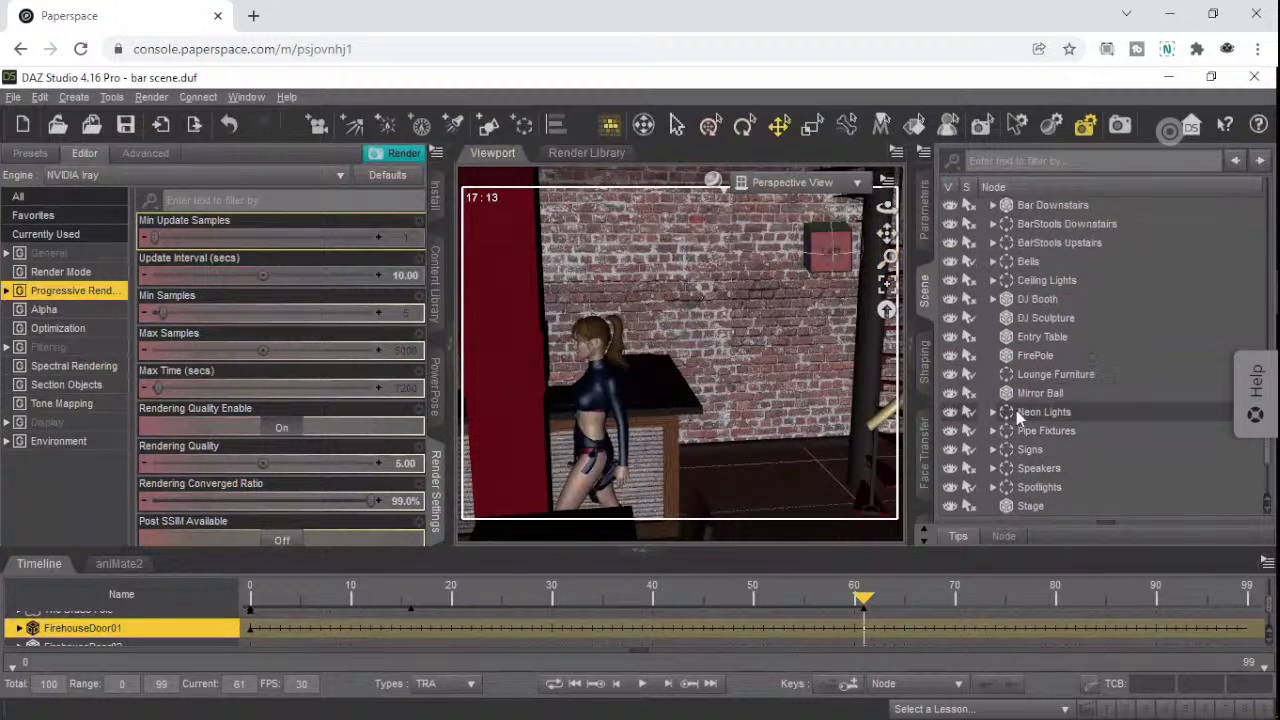
{"action": "left_click", "coordinate": [993, 302]}
{"action": "scroll", "coordinate": [1120, 400], "scroll_direction": "up", "scroll_amount": 2}
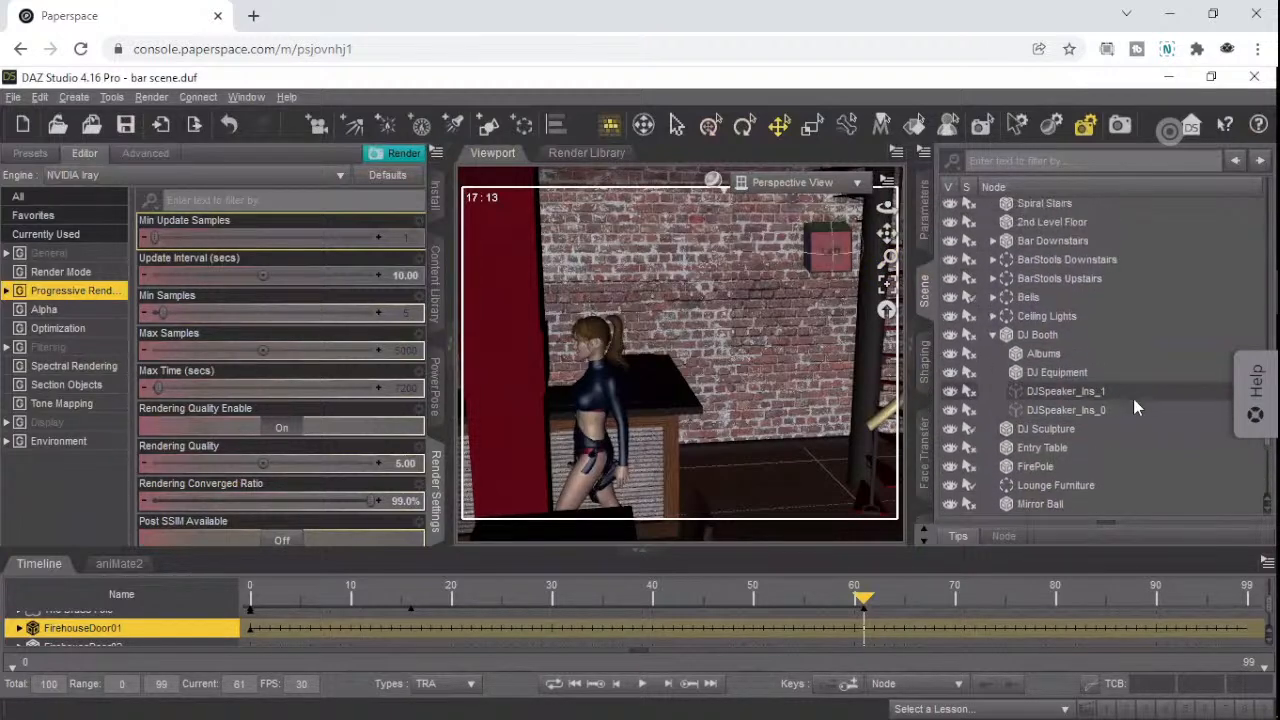
{"action": "scroll", "coordinate": [1059, 332], "scroll_direction": "up", "scroll_amount": 5}
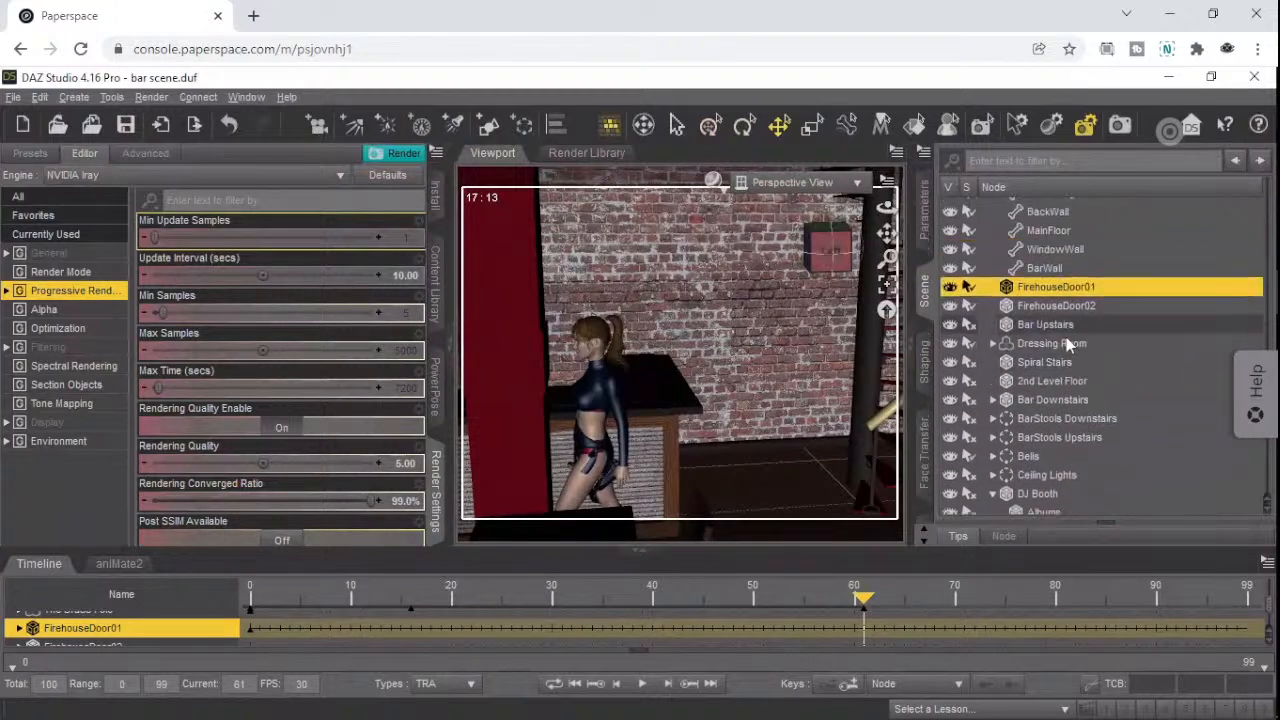
{"action": "scroll", "coordinate": [1045, 340], "scroll_direction": "up", "scroll_amount": 1}
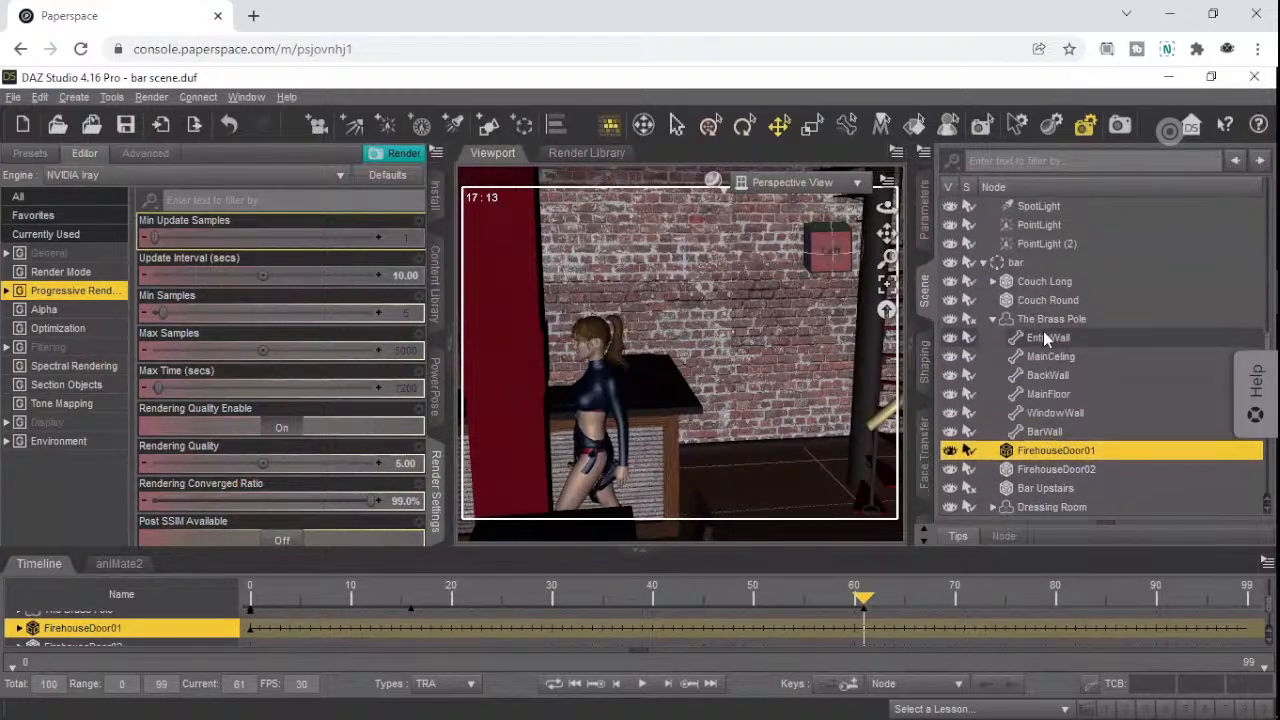
- Collapse the bar group and look through Clara's hair, underwear, dress and sandals nodes
{"action": "left_click", "coordinate": [985, 263]}
{"action": "left_click", "coordinate": [982, 261], "text": "shift"}
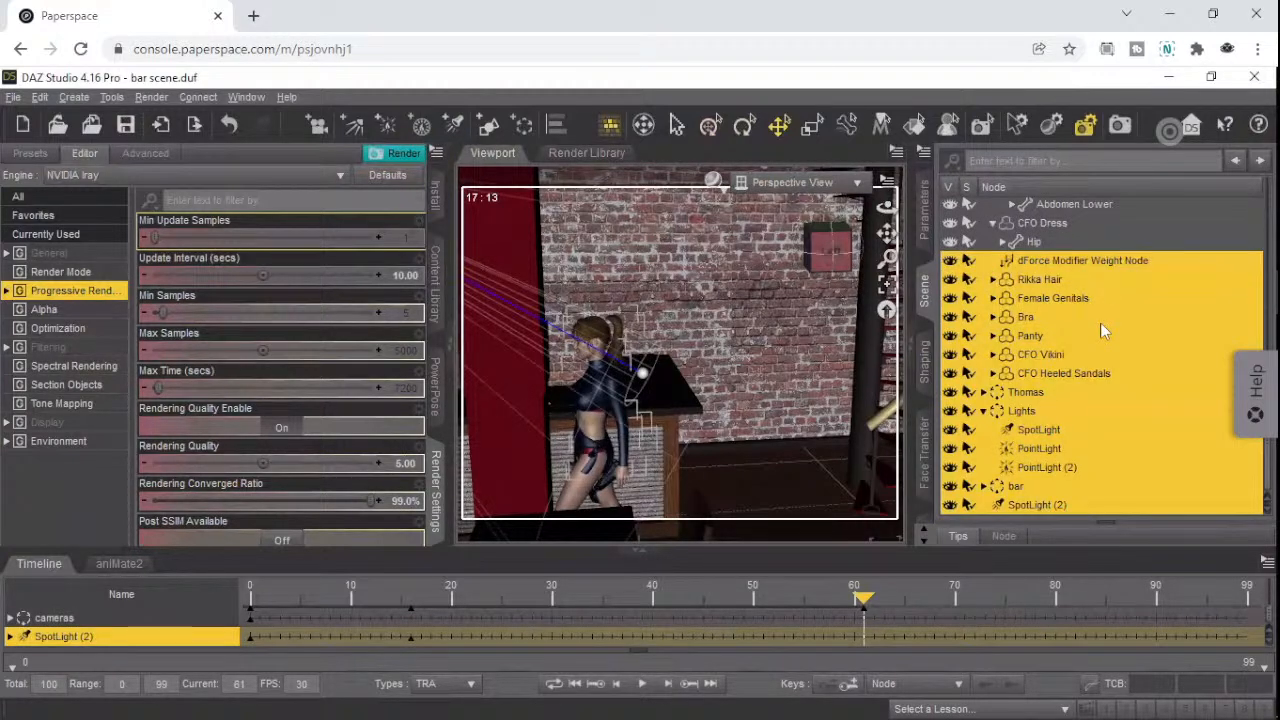
{"action": "scroll", "coordinate": [1092, 341], "scroll_direction": "up", "scroll_amount": 7}
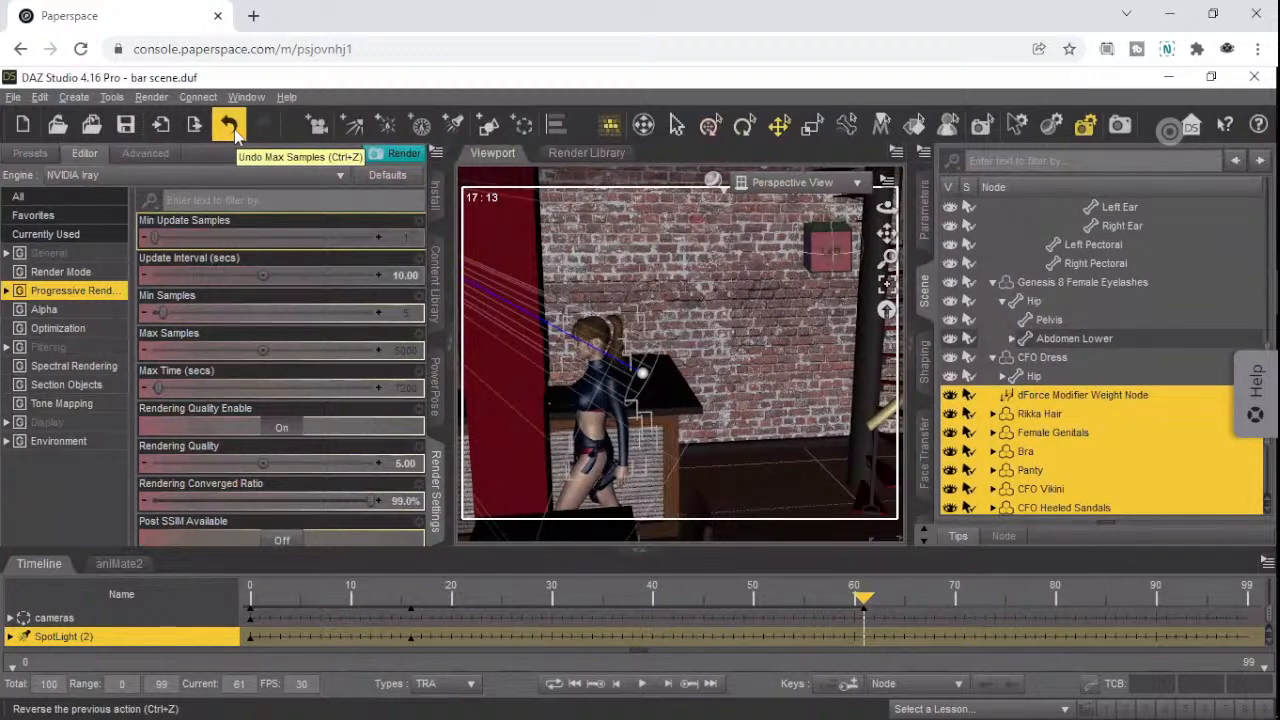
{"action": "left_click", "coordinate": [1093, 431]}
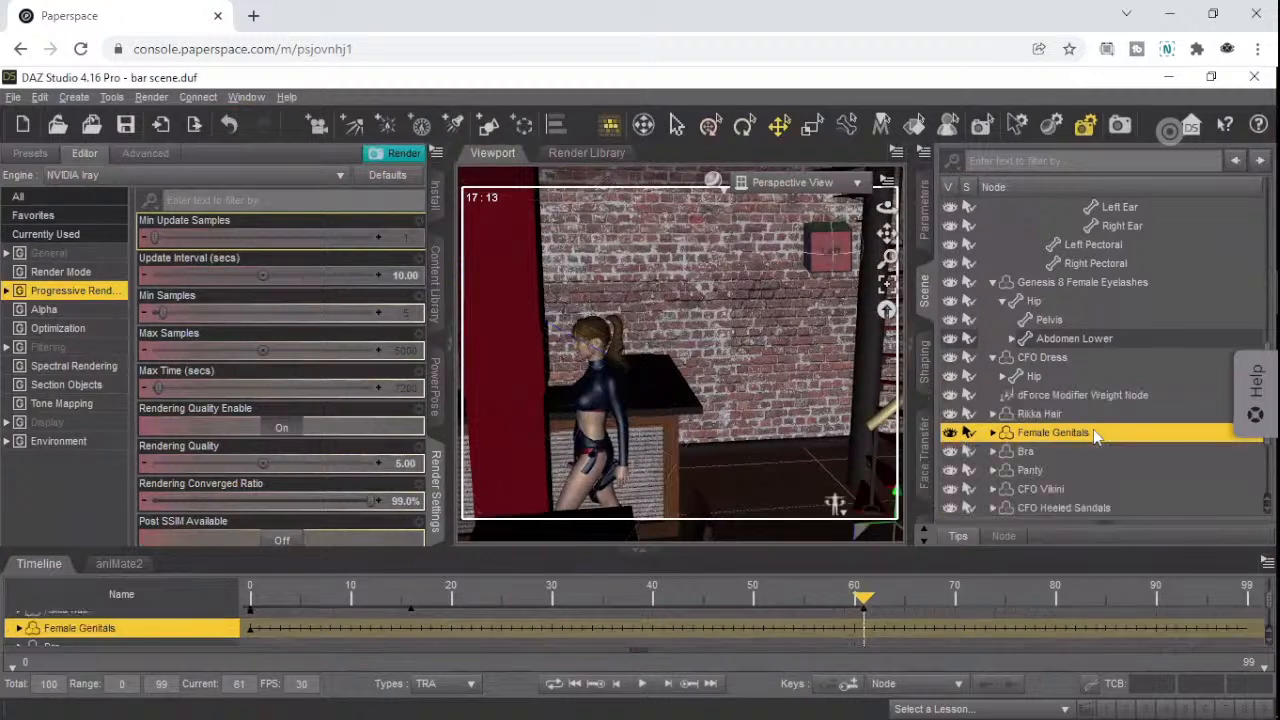
{"action": "scroll", "coordinate": [1092, 423], "scroll_direction": "up", "scroll_amount": 3}
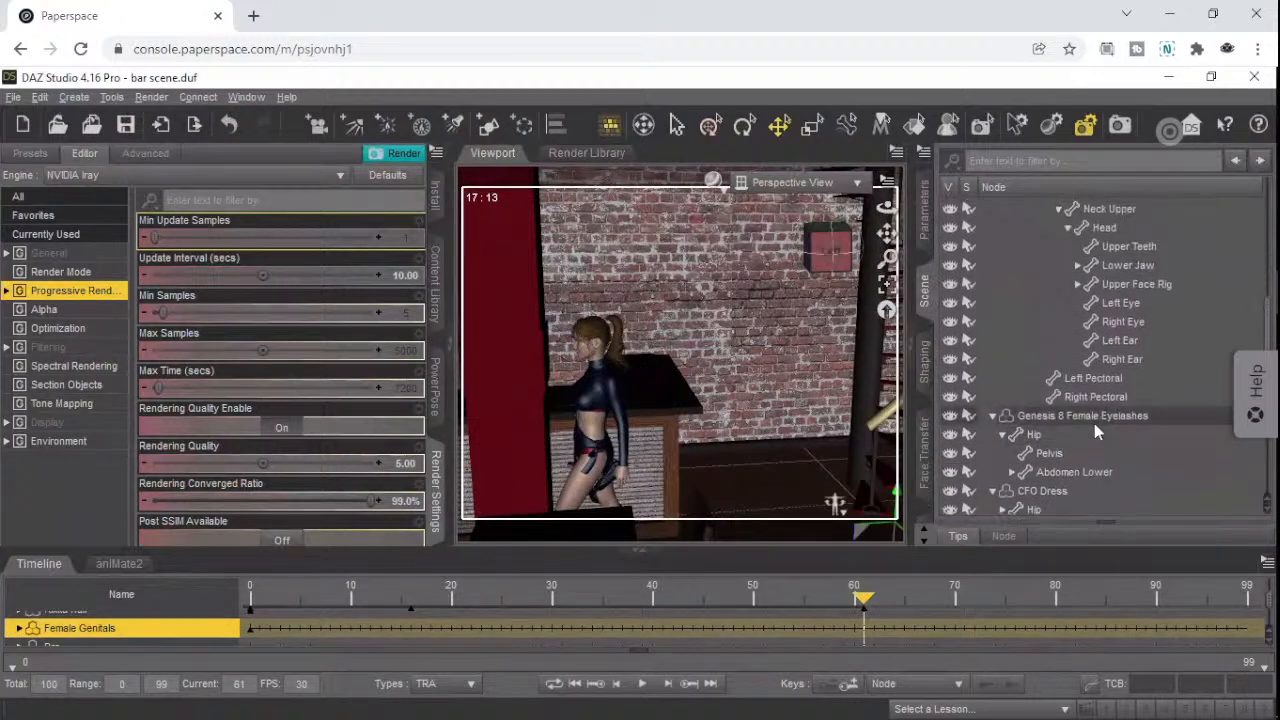
{"action": "scroll", "coordinate": [1094, 423], "scroll_direction": "down", "scroll_amount": 4}
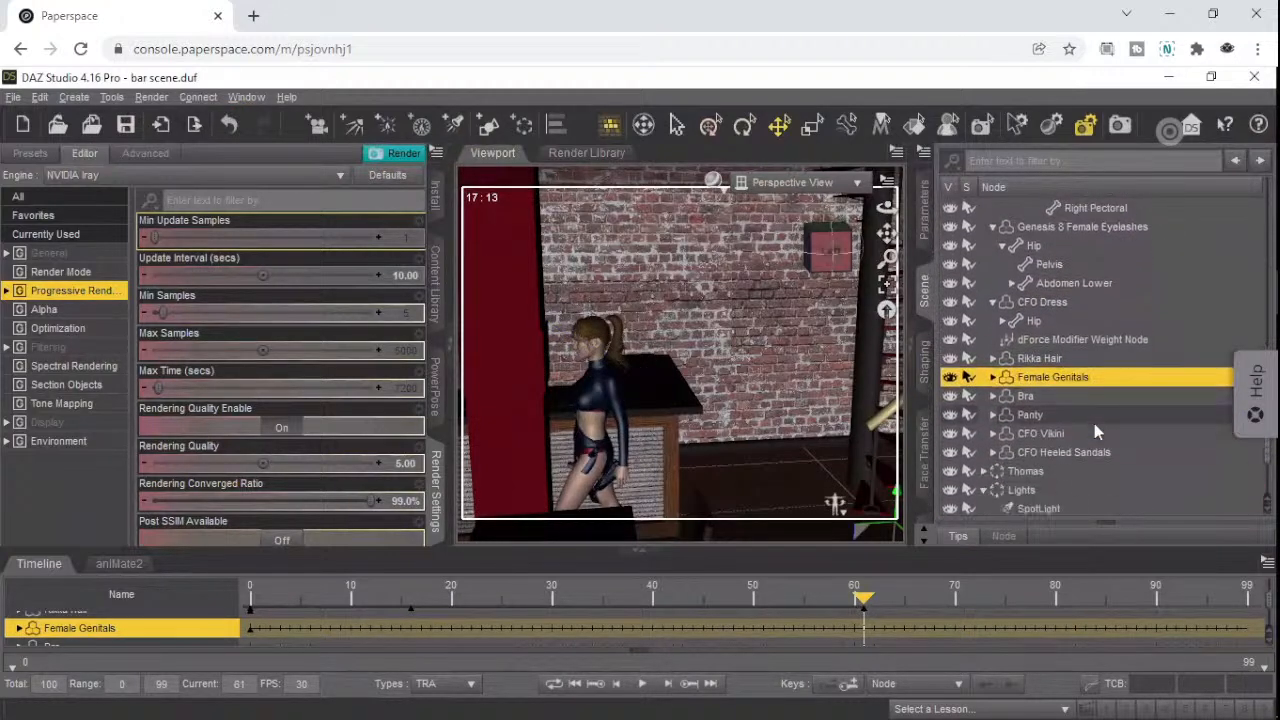
{"action": "scroll", "coordinate": [1094, 423], "scroll_direction": "down", "scroll_amount": 1}
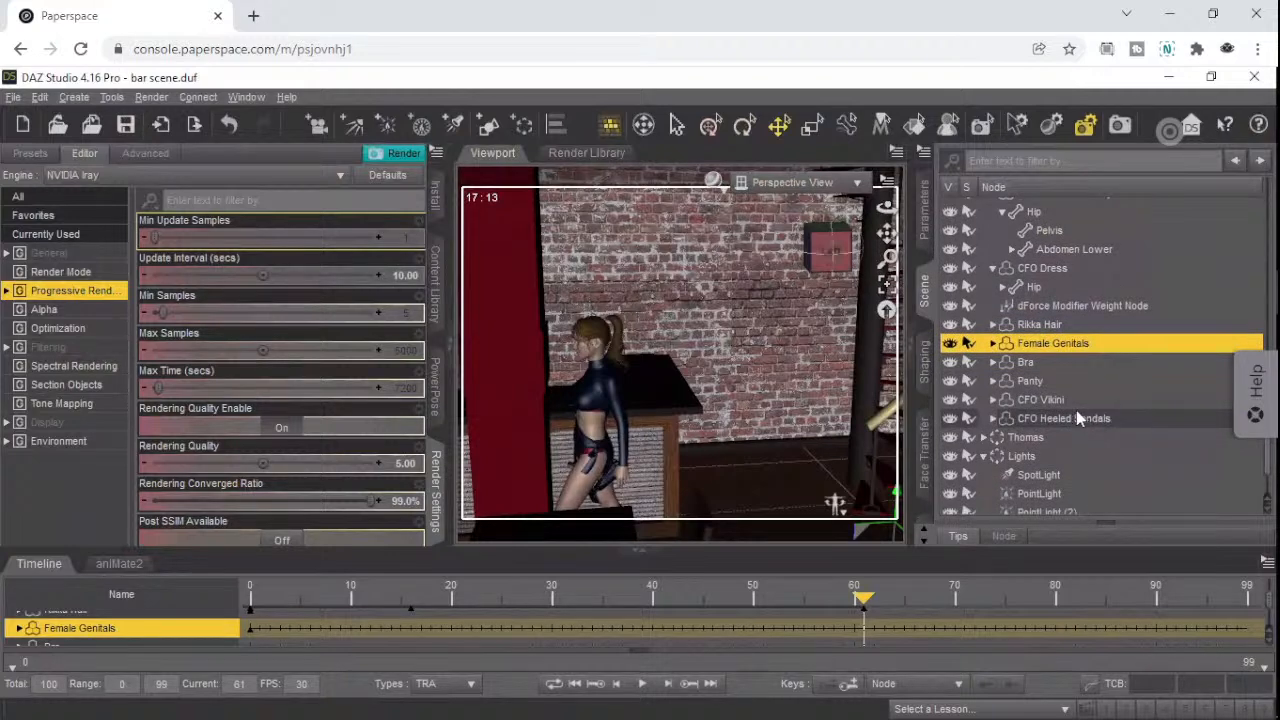
- Select and expand Clara's CFO Vikini node and show its simulation parameters
{"action": "left_click", "coordinate": [1033, 400]}
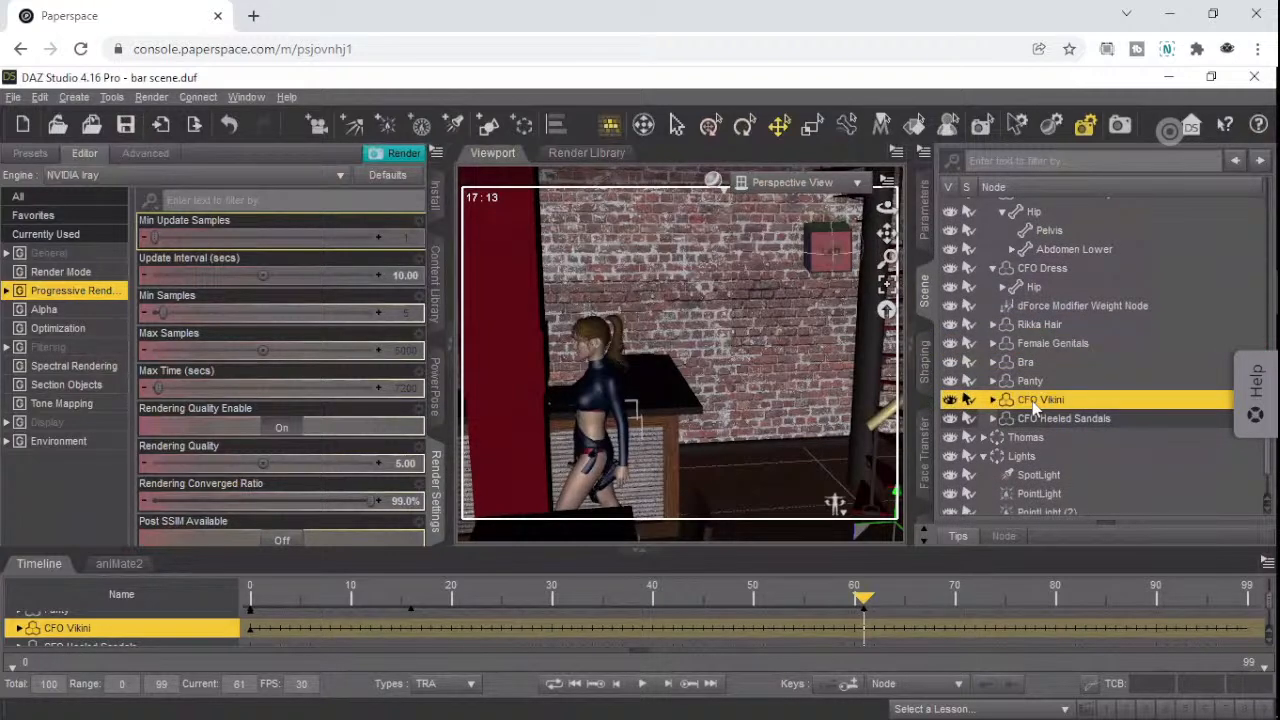
{"action": "left_click", "coordinate": [994, 400]}
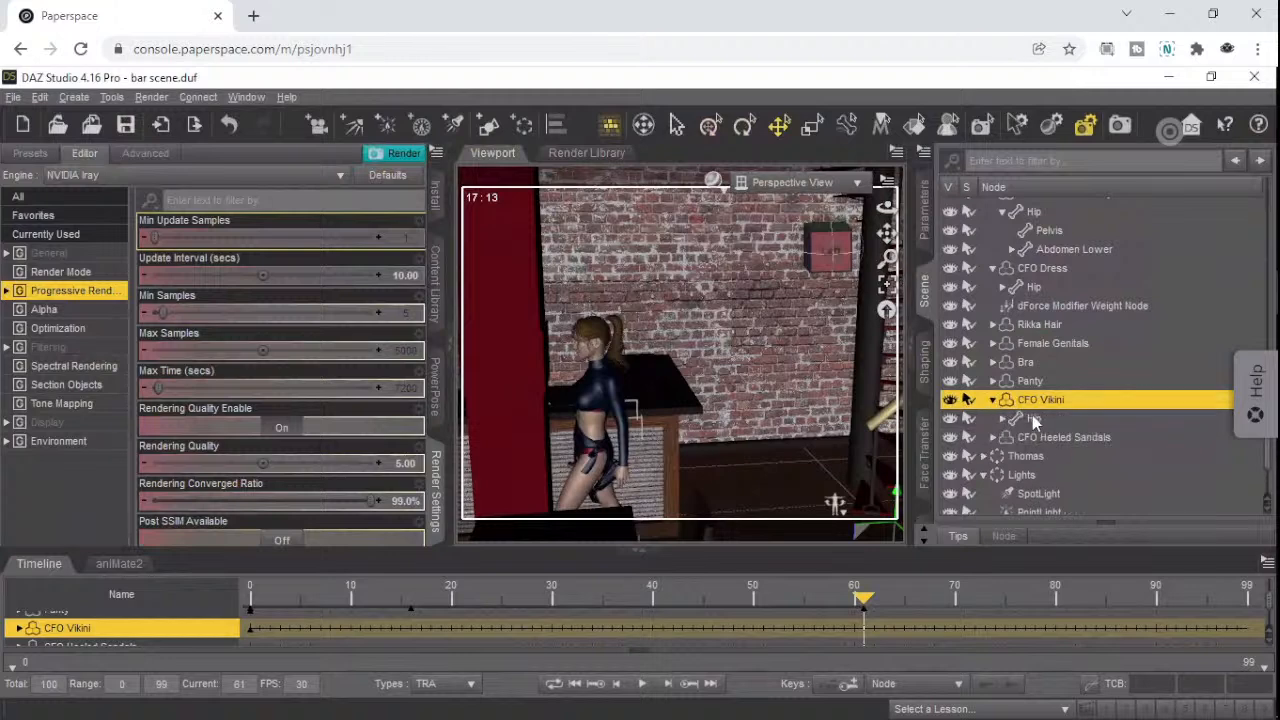
{"action": "left_click", "coordinate": [925, 225]}
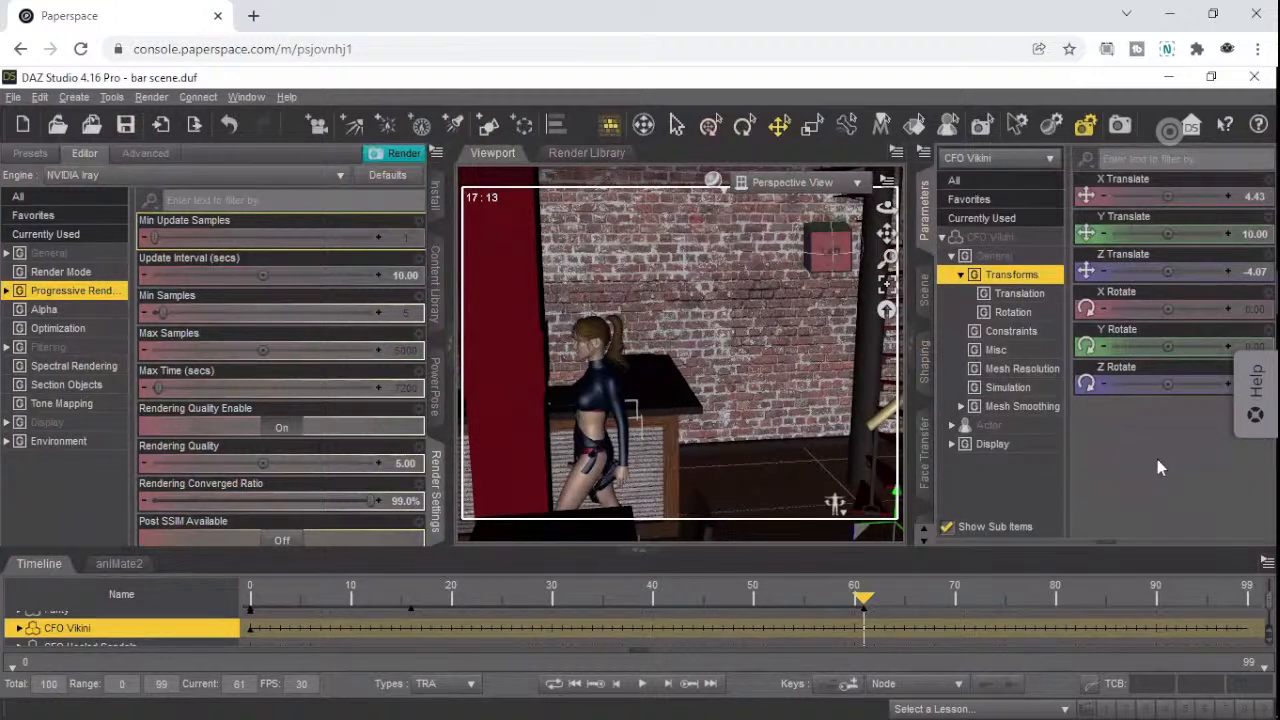
{"action": "left_click", "coordinate": [1008, 389]}
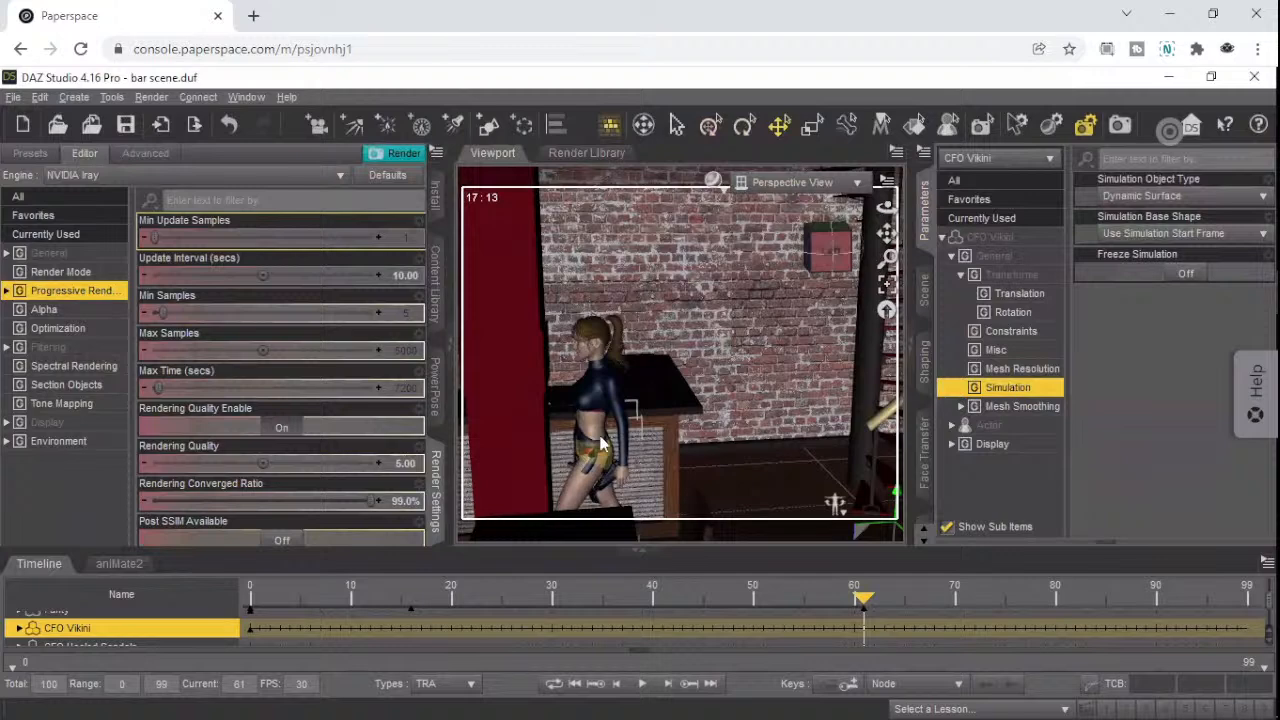
- Examine Clara and her dress from the side and from behind, ending with a back view of her beside the bar counter
{"action": "middle_click_drag", "start_coordinate": [605, 438], "coordinate": [605, 370]}
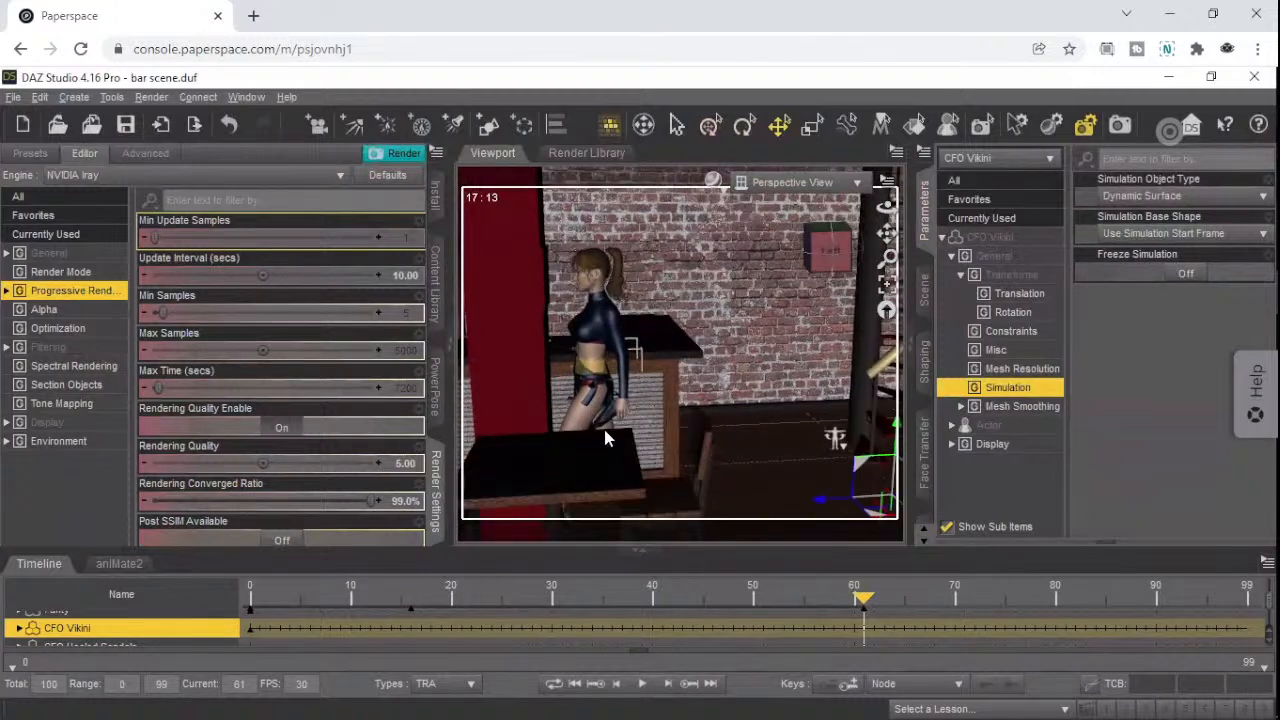
{"action": "middle_click_drag", "start_coordinate": [605, 438], "coordinate": [603, 425]}
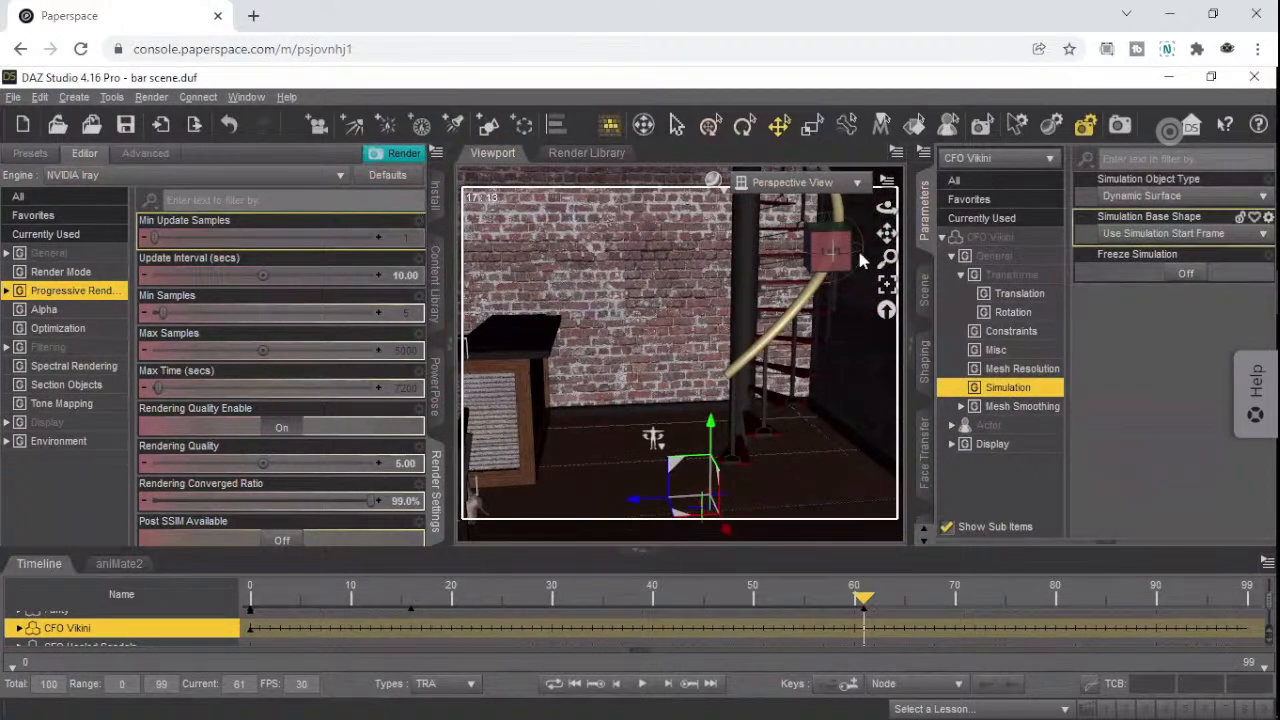
{"action": "left_click", "coordinate": [777, 252]}
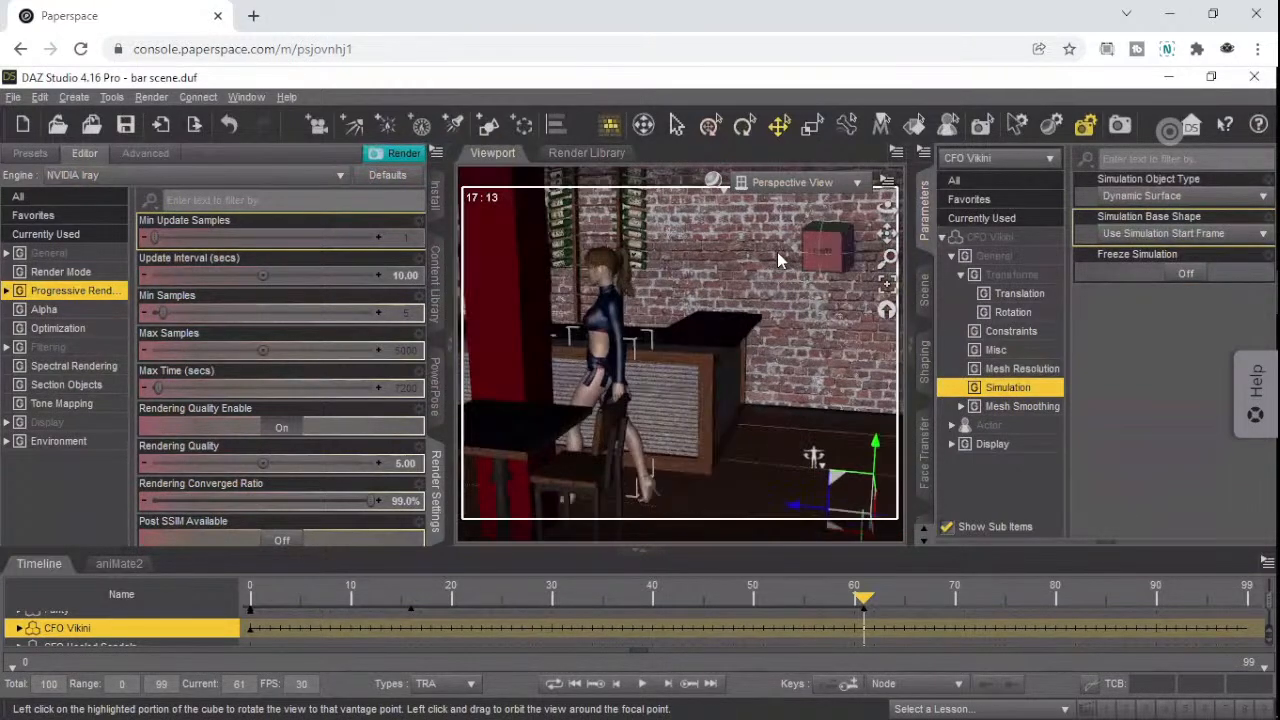
{"action": "middle_click_drag", "start_coordinate": [789, 255], "coordinate": [790, 257]}
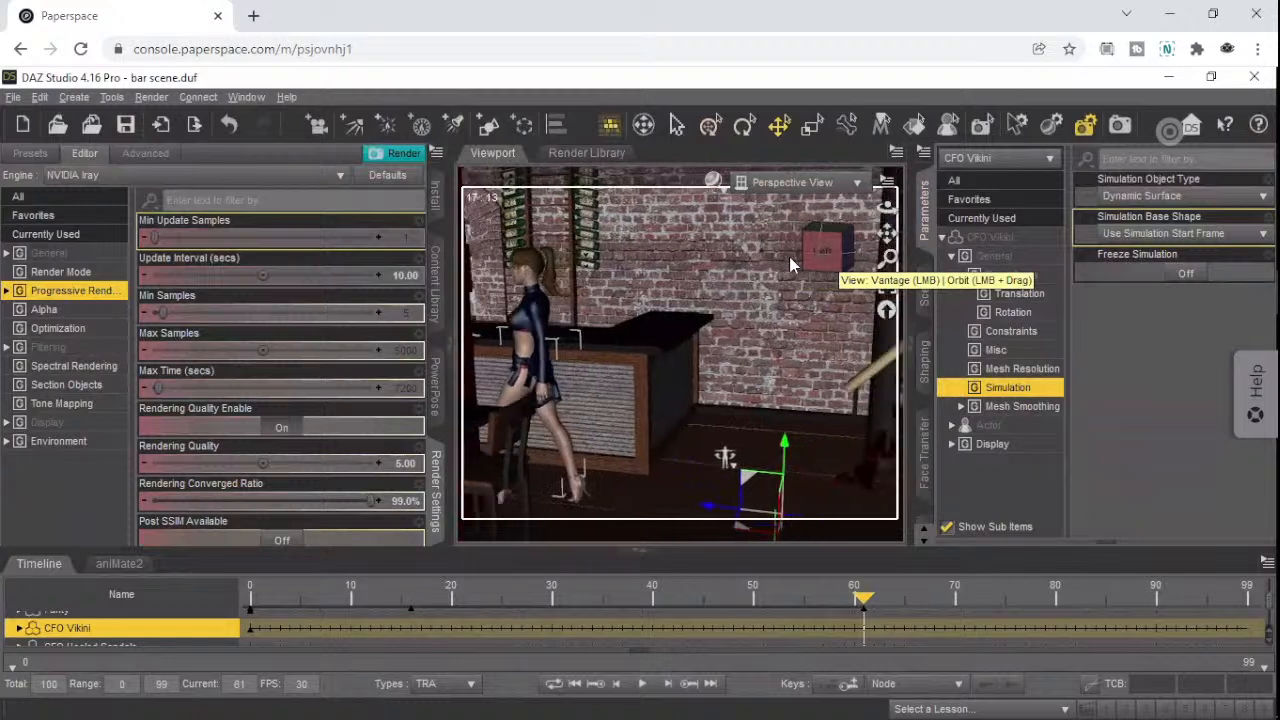
{"action": "mouse_move", "coordinate": [809, 252]}
{"action": "left_mouse_down"}
{"action": "mouse_move", "coordinate": [750, 243]}
{"action": "mouse_move", "coordinate": [822, 242]}
{"action": "mouse_move", "coordinate": [799, 257]}
{"action": "left_mouse_up"}
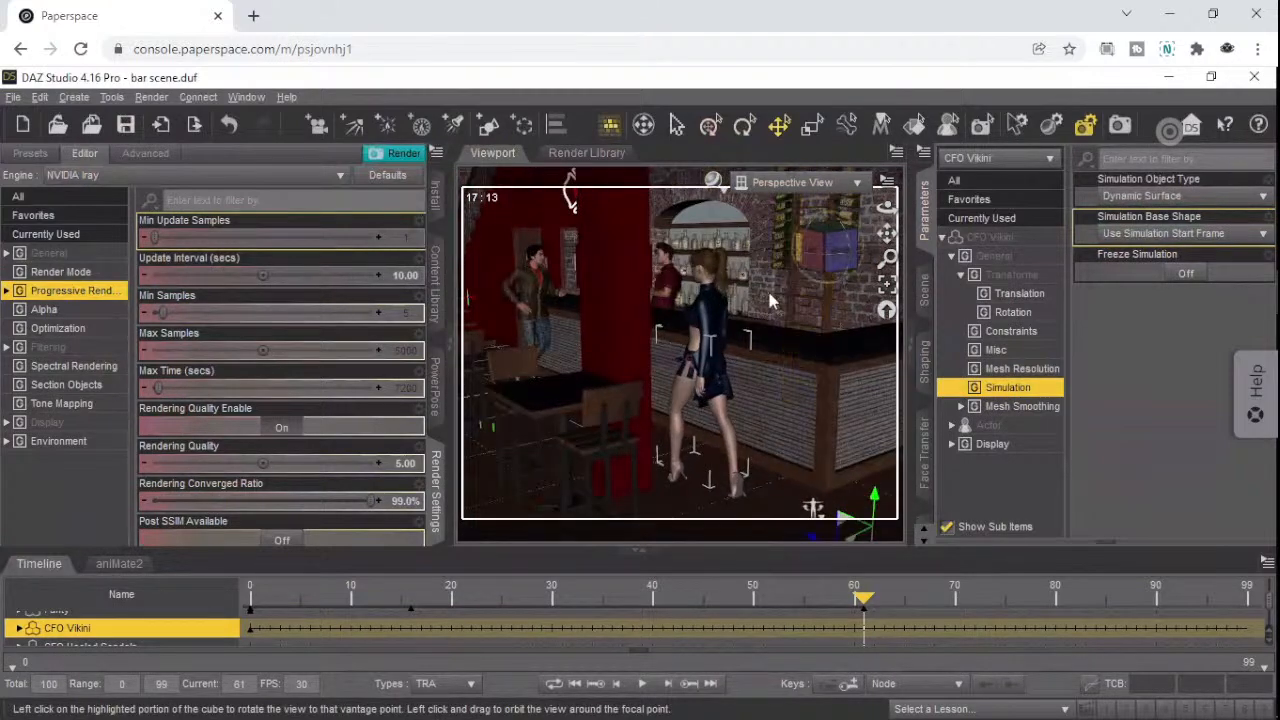
{"action": "scroll", "coordinate": [736, 355], "scroll_direction": "up", "scroll_amount": 2}
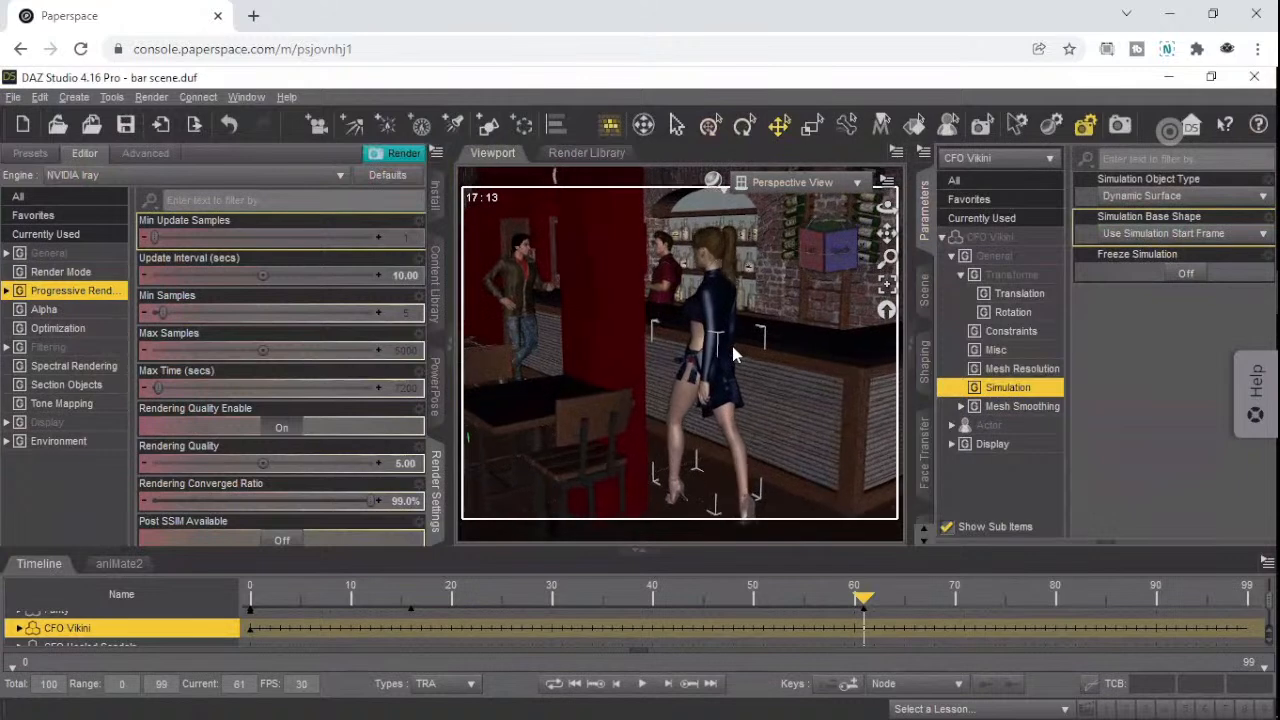
{"action": "key", "text": "d"}
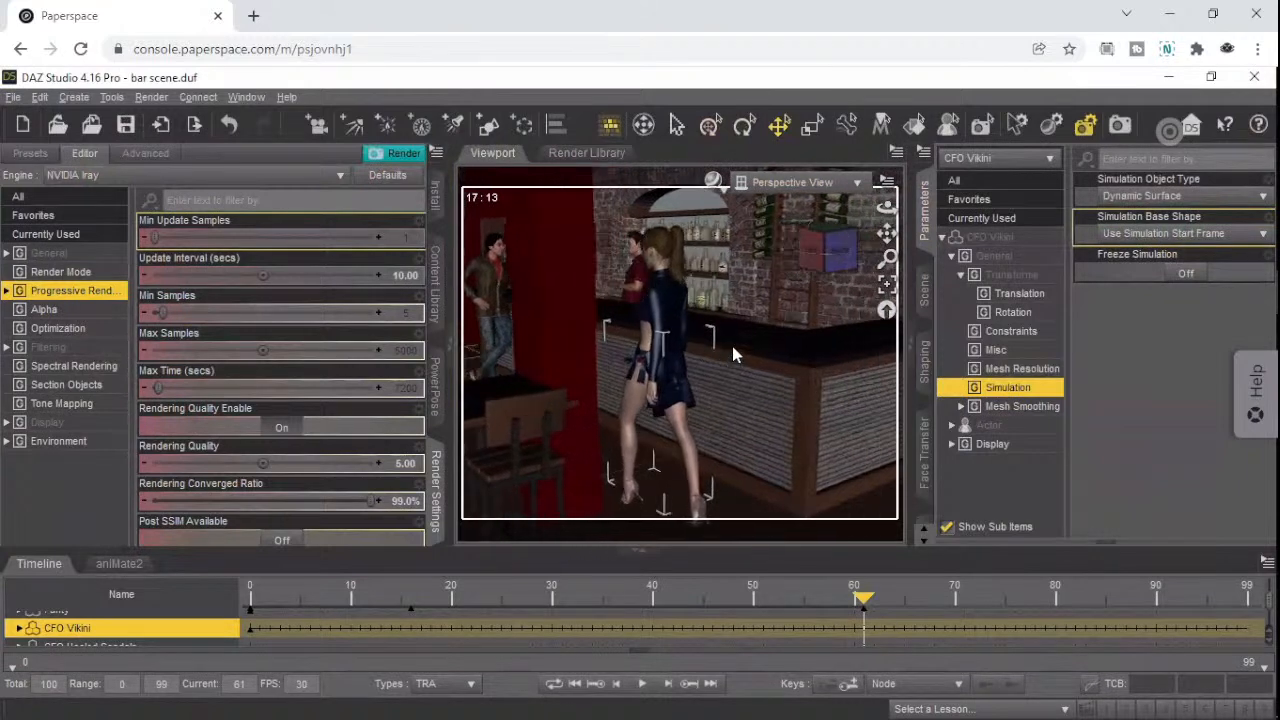
{"action": "key", "text": "d"}
{"action": "key", "text": "d"}
{"action": "key", "text": "d"}
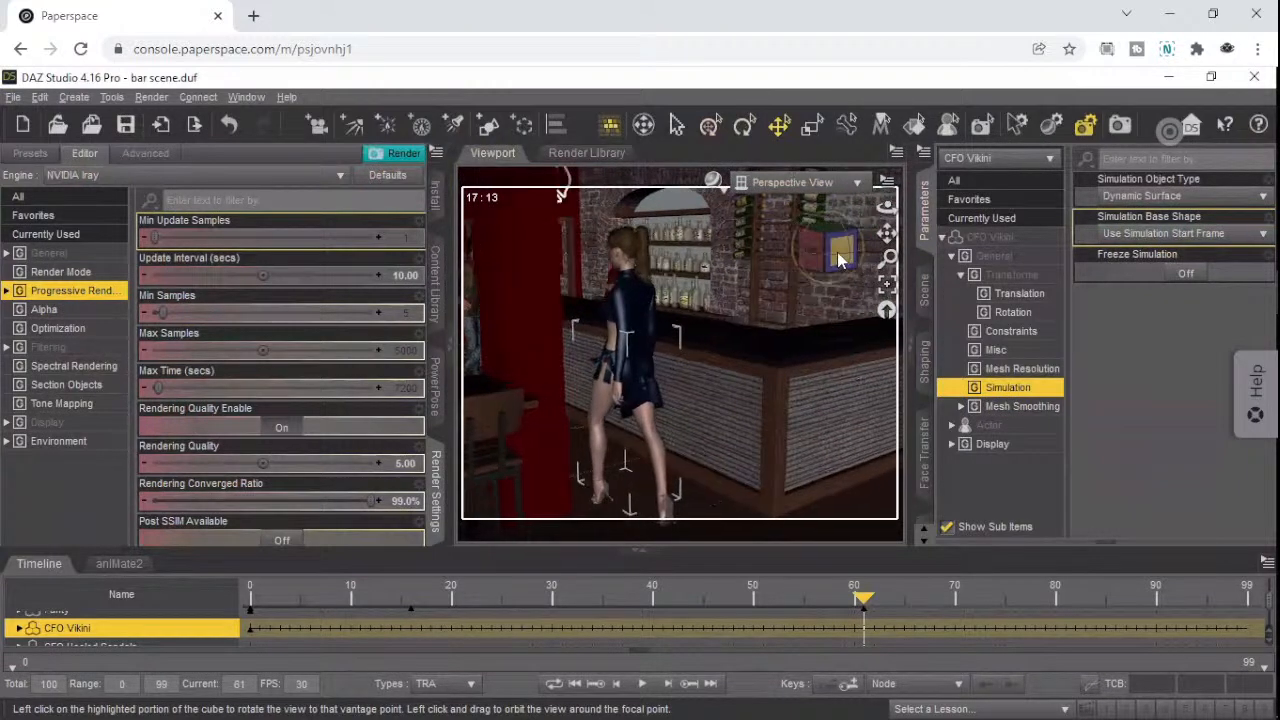
{"action": "left_click", "coordinate": [838, 255]}
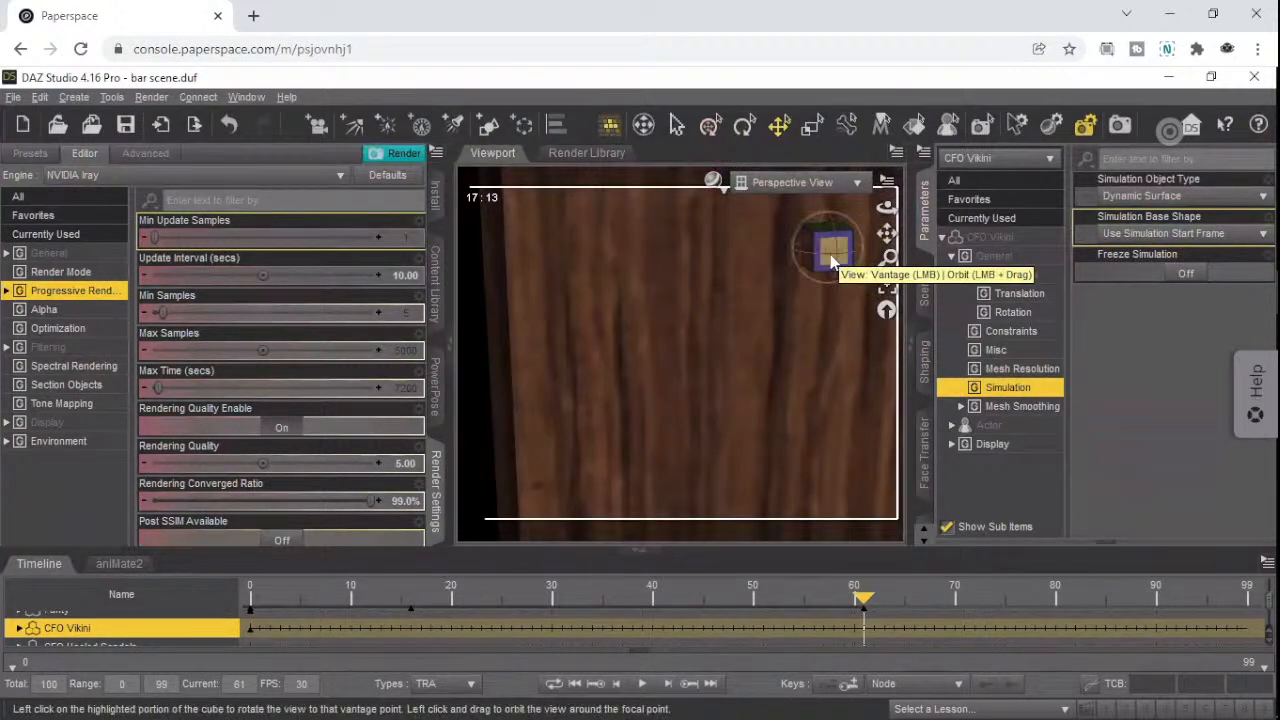
{"action": "left_click", "coordinate": [830, 258]}
{"action": "left_click", "coordinate": [830, 258]}
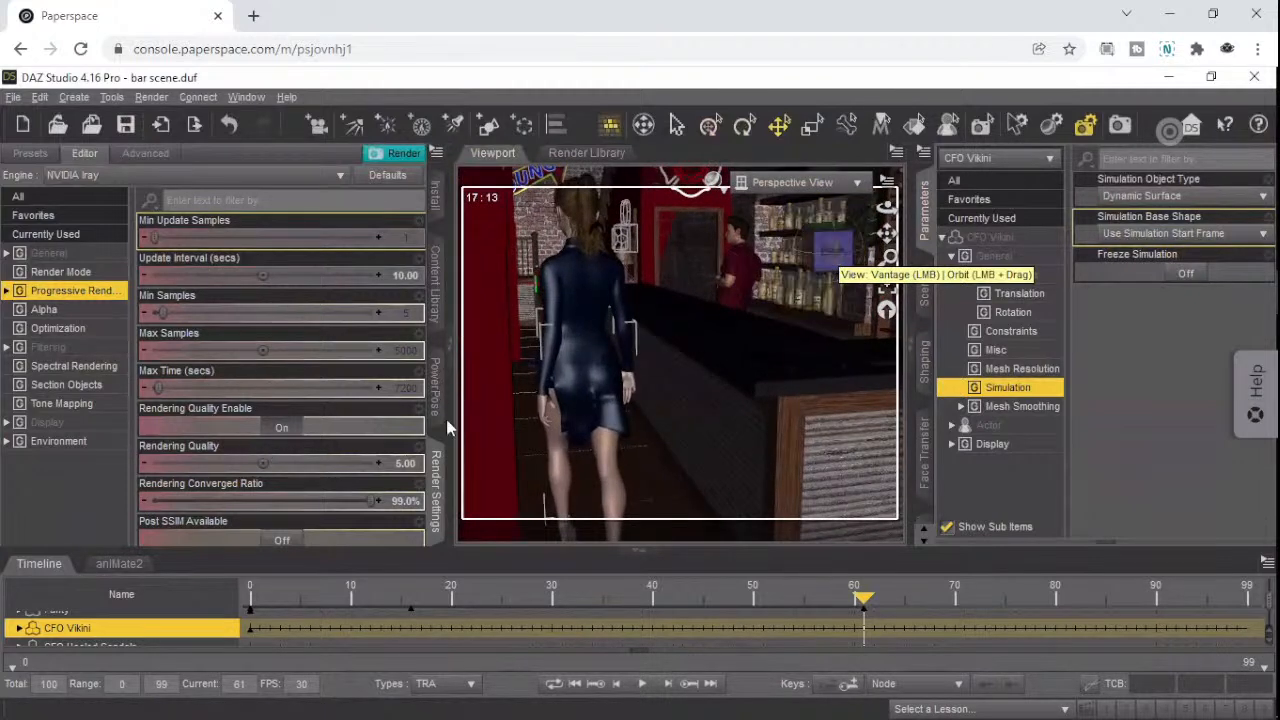
- Save the bar scene and run the dForce simulation with the CFO Vikini selected
{"action": "left_click", "coordinate": [127, 124]}
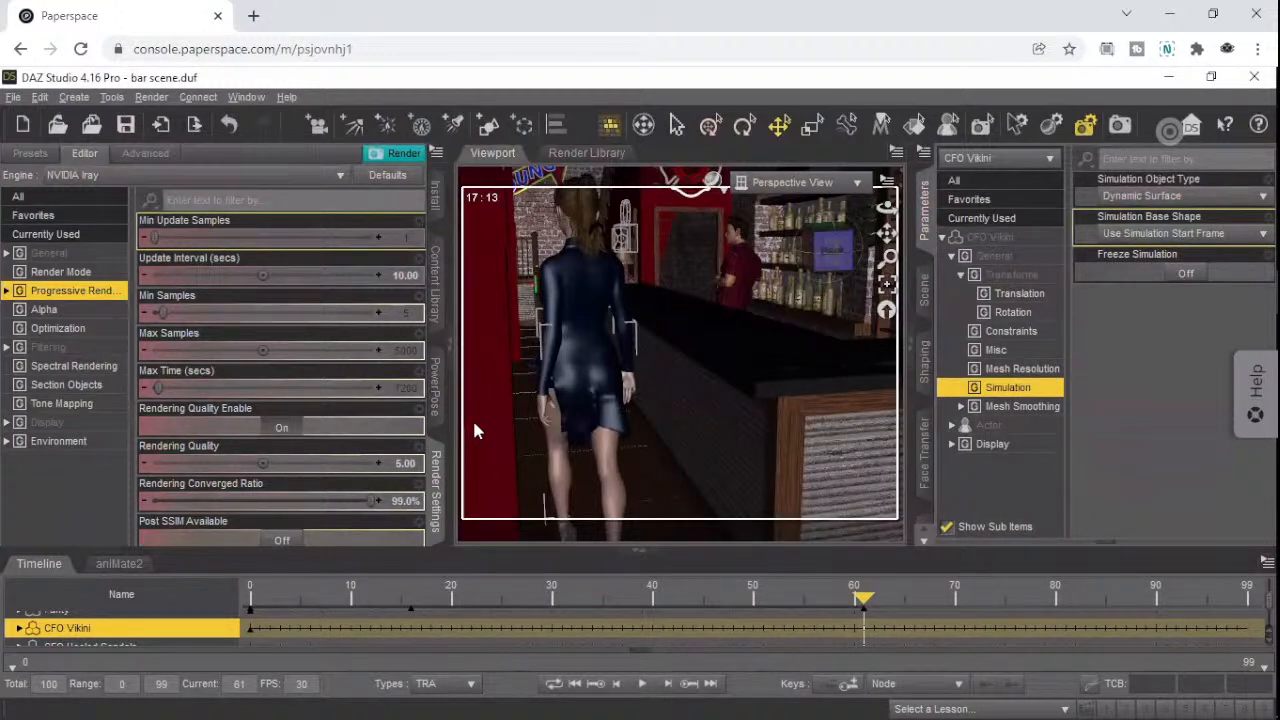
{"action": "scroll", "coordinate": [440, 409], "scroll_direction": "down", "scroll_amount": 2}
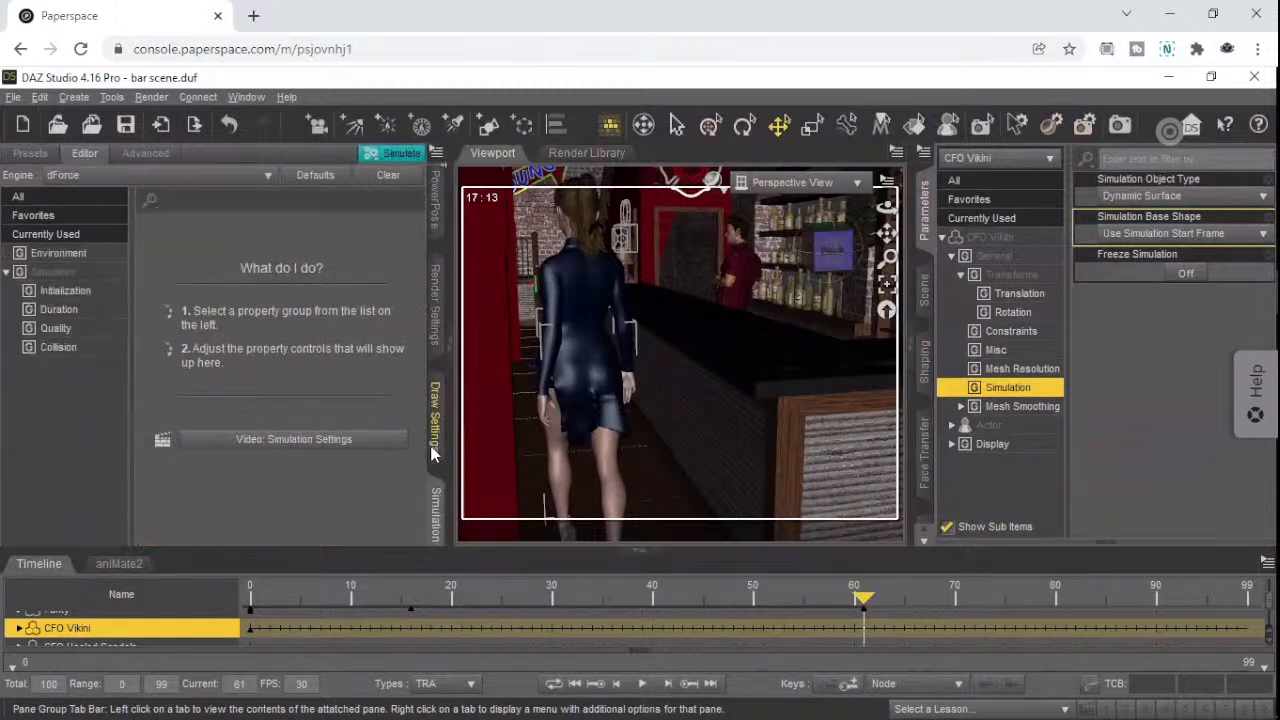
{"action": "left_click", "coordinate": [436, 500]}
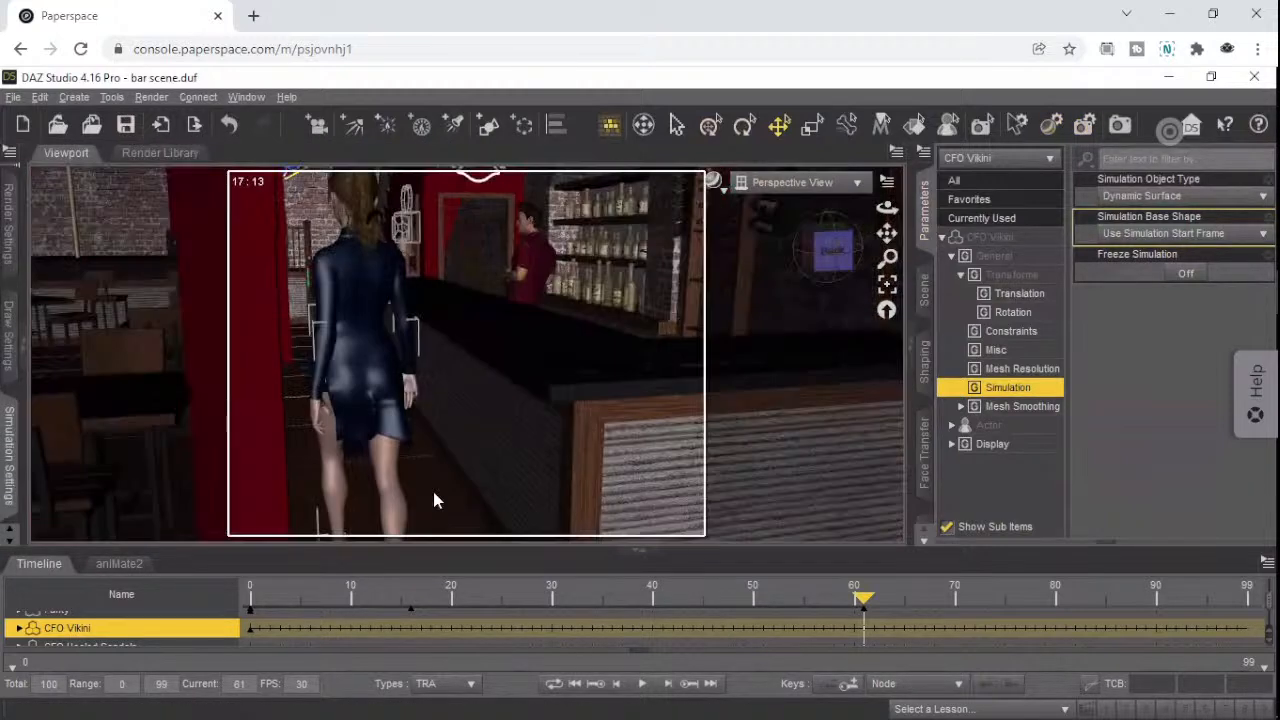
{"action": "left_click", "coordinate": [7, 470]}
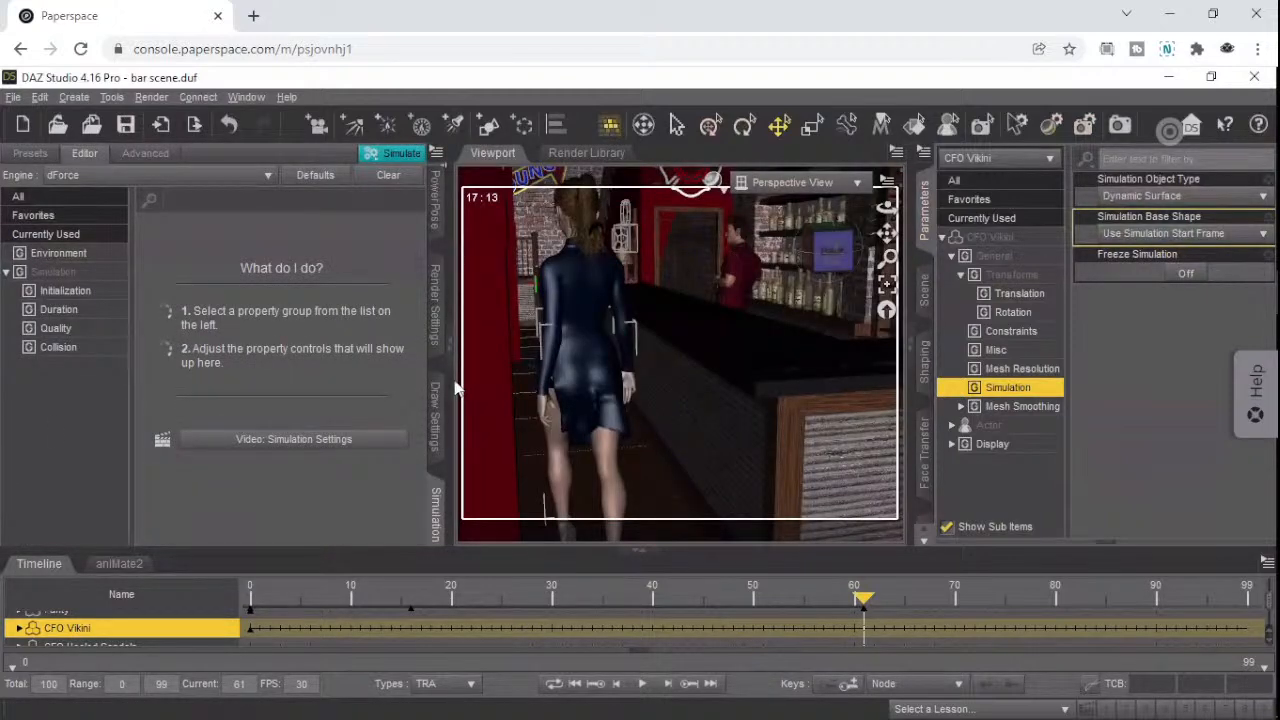
{"action": "left_click", "coordinate": [1005, 237]}
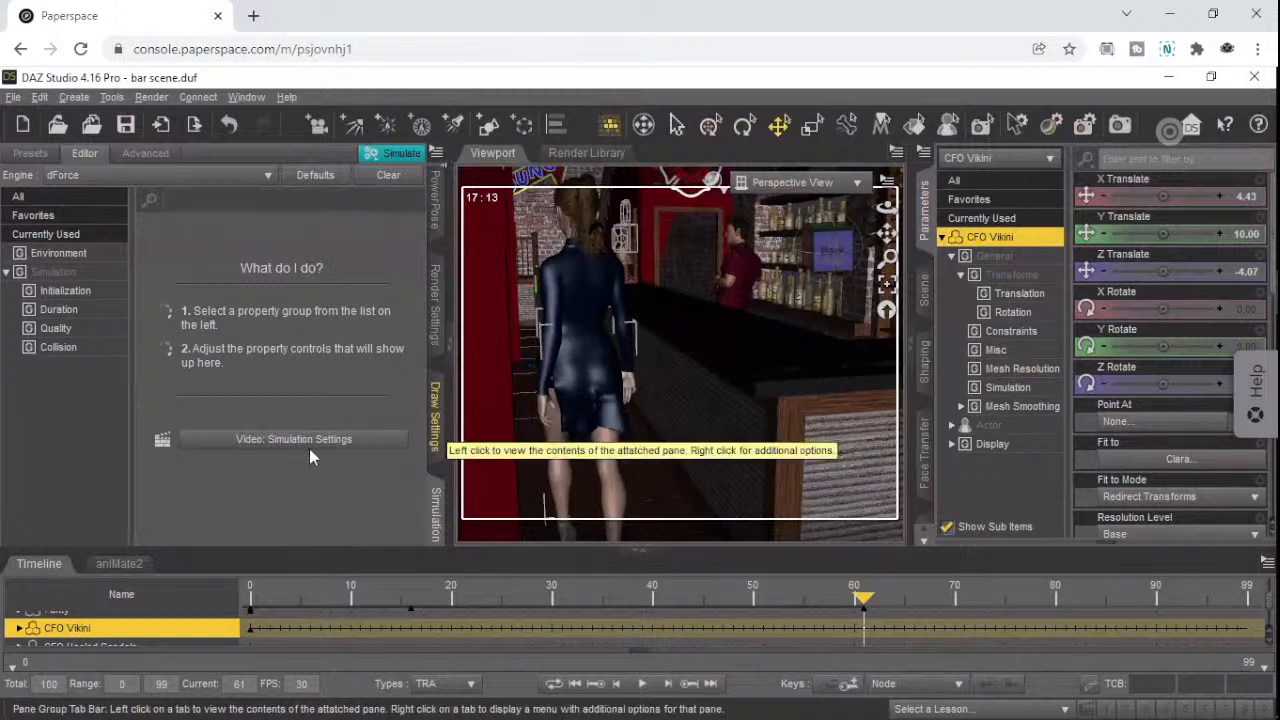
{"action": "left_click", "coordinate": [402, 154]}
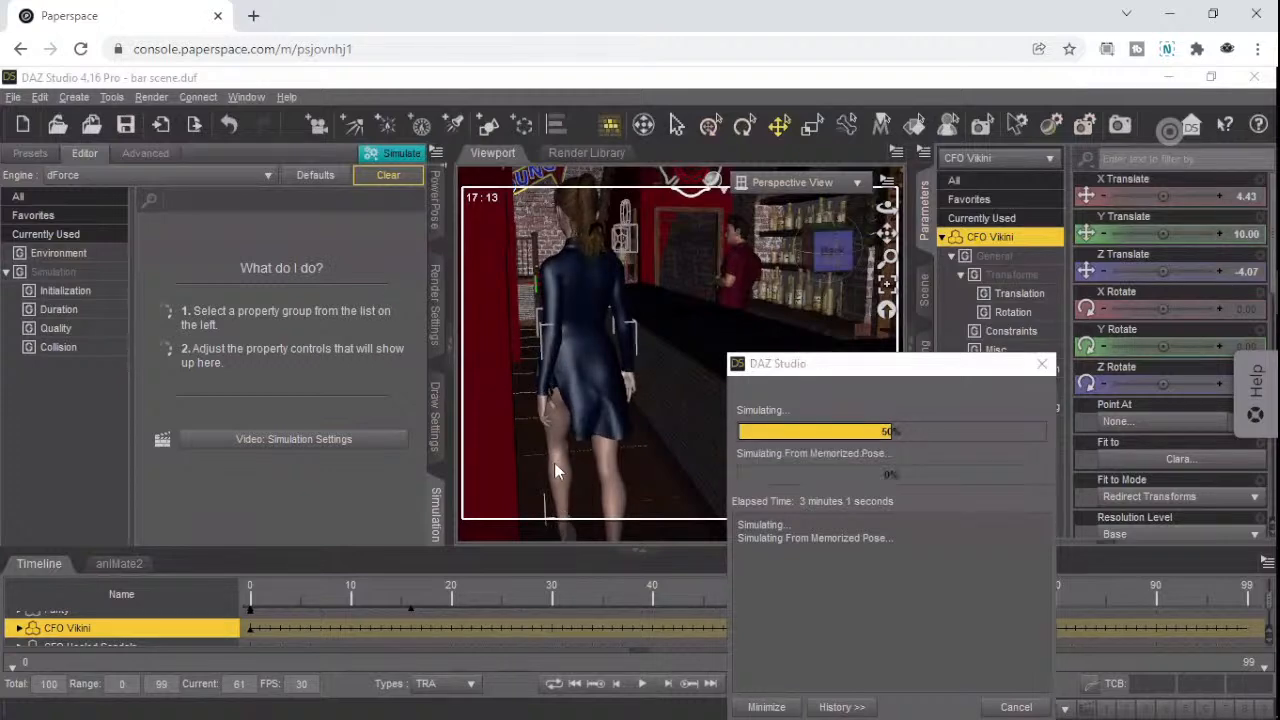
- Switch to Task Manager and check the machine's CPU, memory and GPU performance while the simulation runs
{"action": "mouse_move", "coordinate": [1277, 165]}
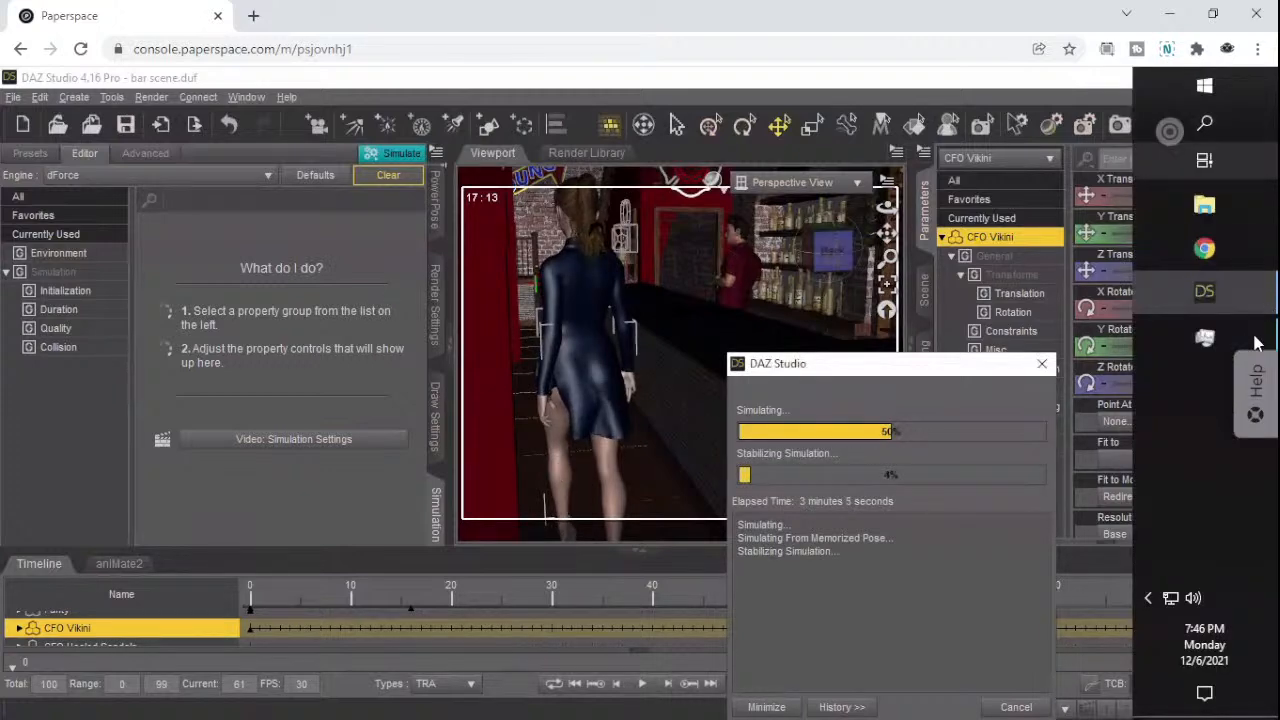
{"action": "left_click", "coordinate": [1207, 338]}
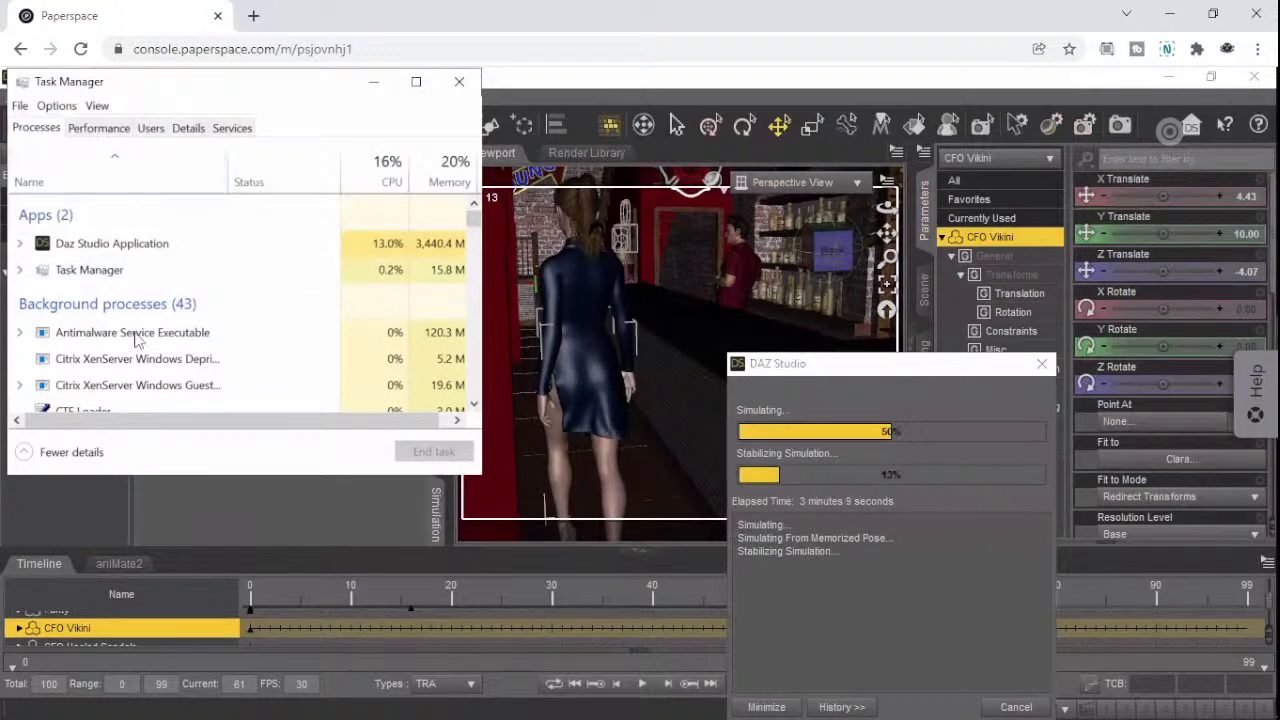
{"action": "left_click", "coordinate": [94, 132]}
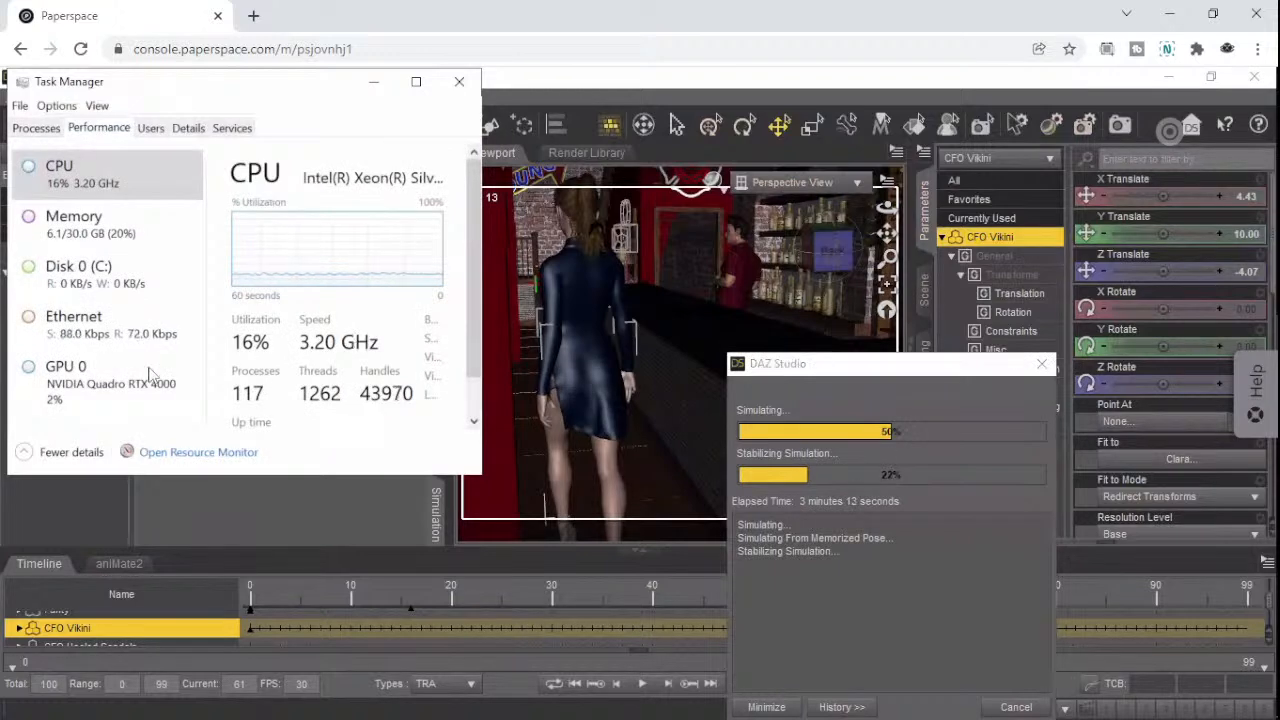
- Check the NVIDIA Quadro RTX 4000's utilization and memory usage in Task Manager, and minimize it
{"action": "left_click", "coordinate": [40, 385]}
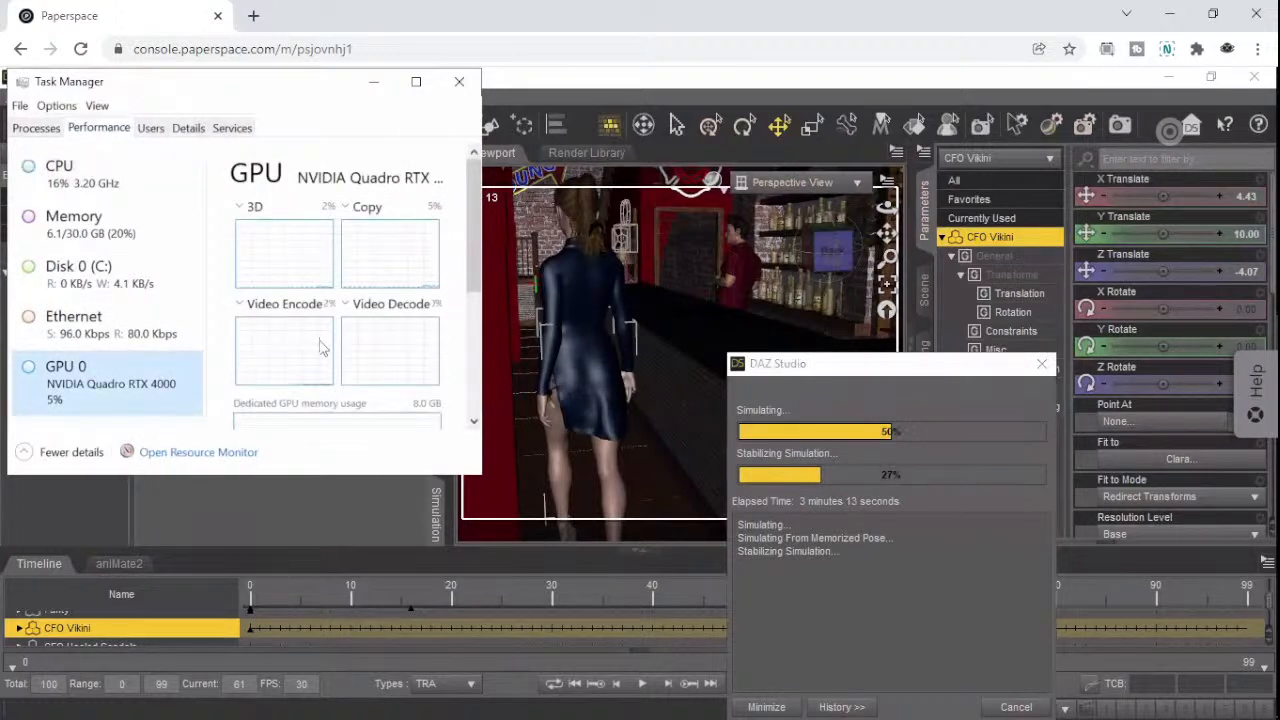
{"action": "left_click_drag", "start_coordinate": [476, 238], "coordinate": [472, 414]}
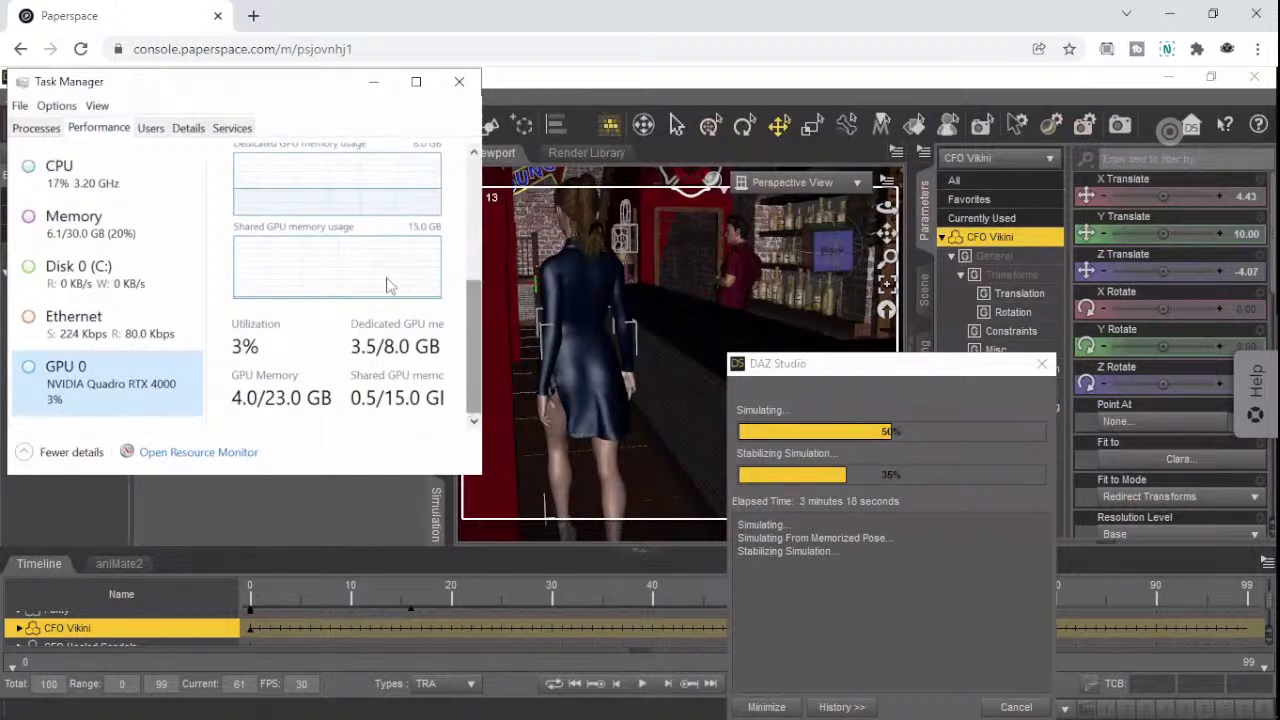
{"action": "left_click", "coordinate": [374, 84]}
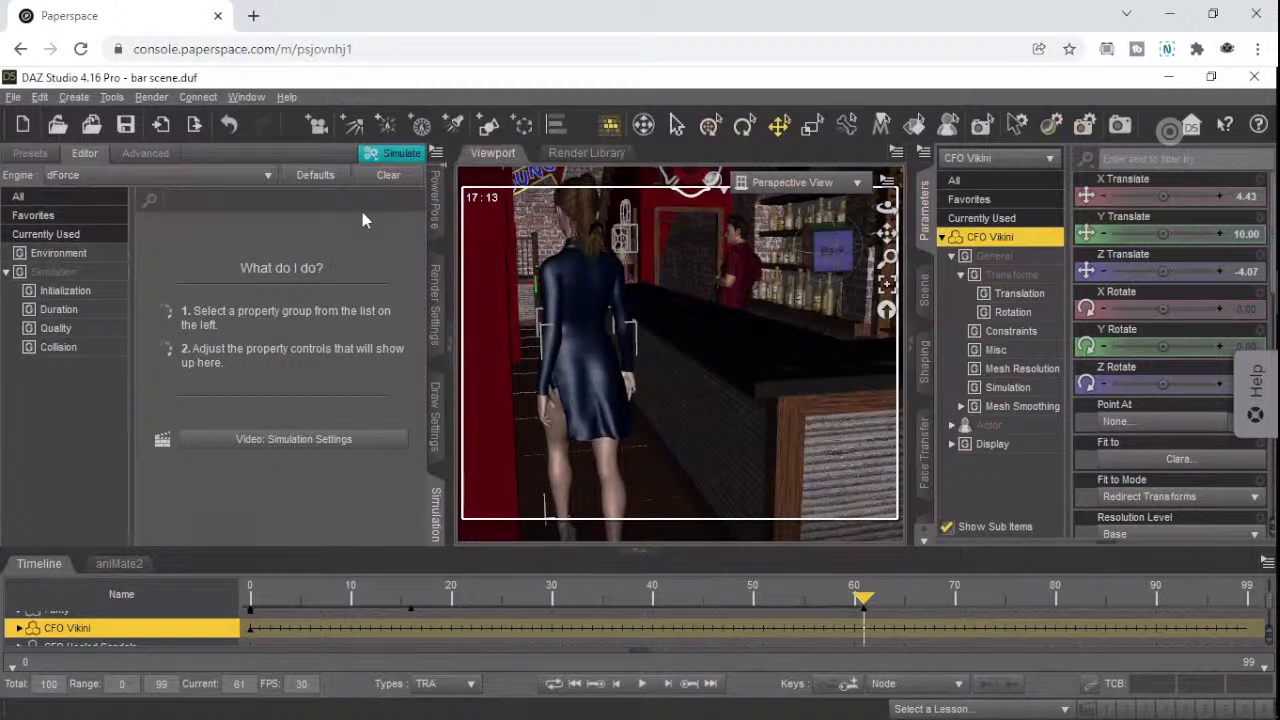
- View the bar scene through Thomas POV Cam and play the simulated animation from frame 0
{"action": "left_click", "coordinate": [798, 183]}
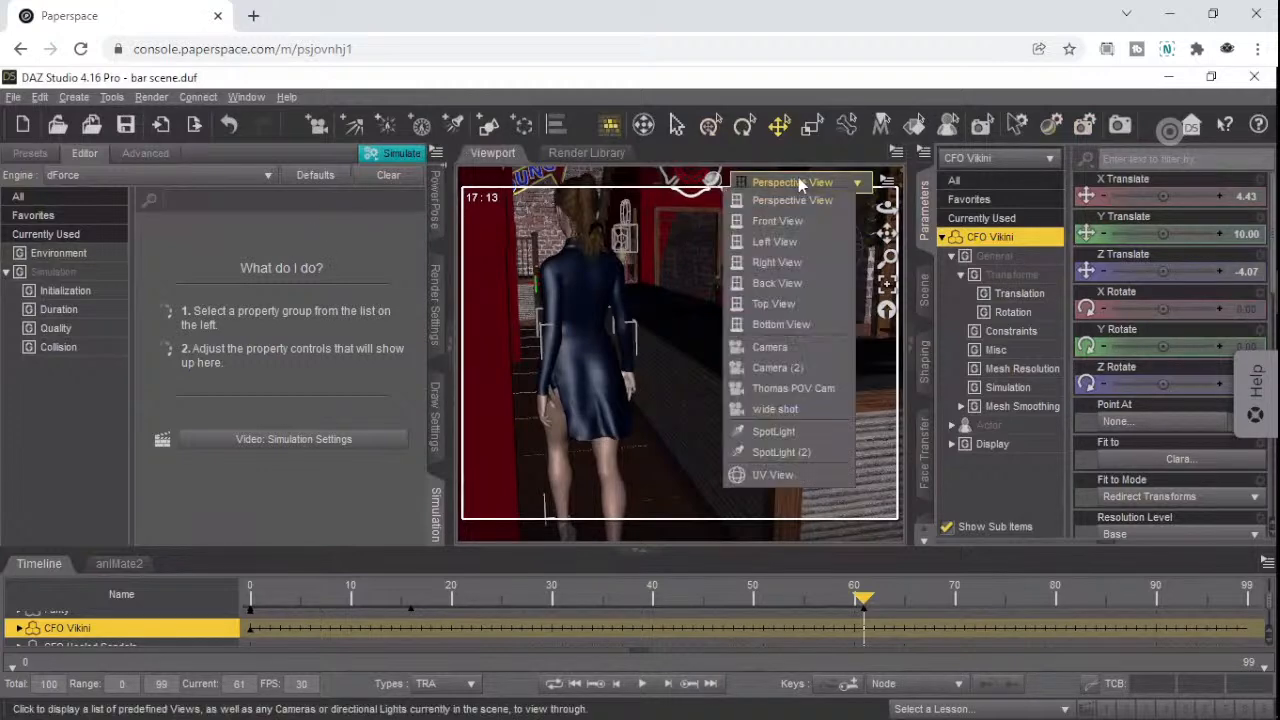
{"action": "left_click", "coordinate": [798, 180]}
{"action": "left_click", "coordinate": [798, 179]}
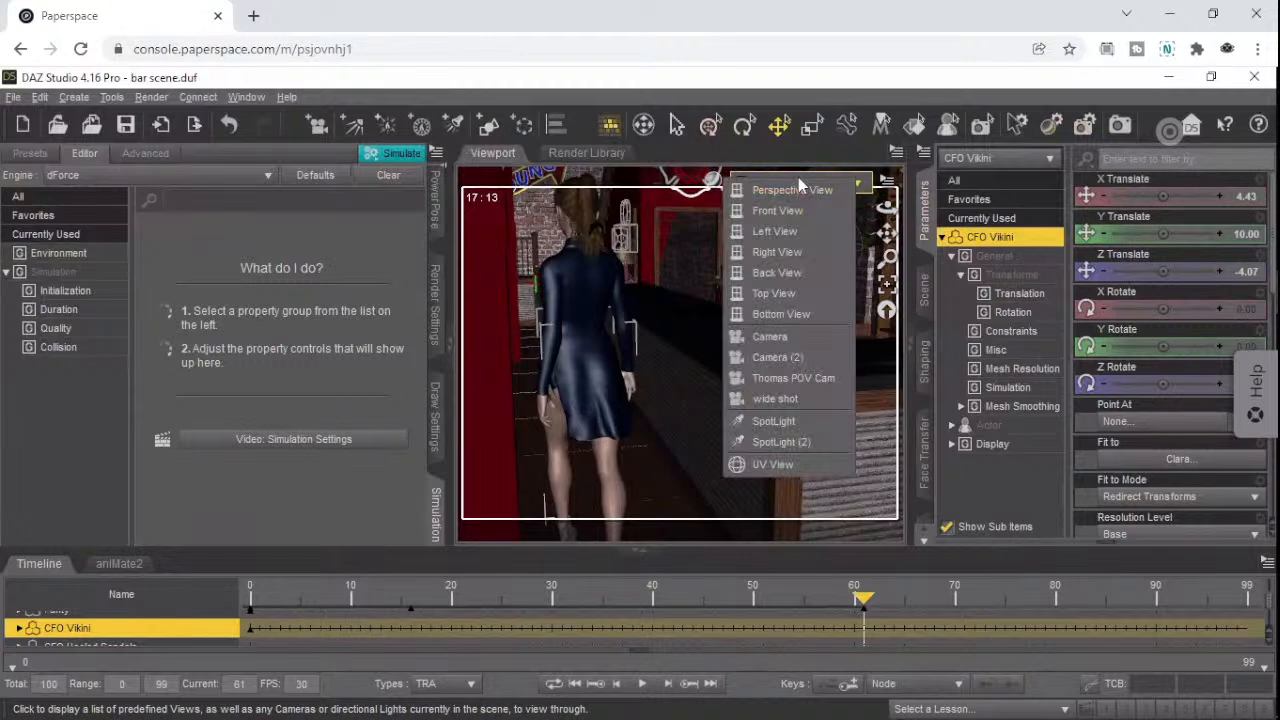
{"action": "left_click", "coordinate": [775, 379]}
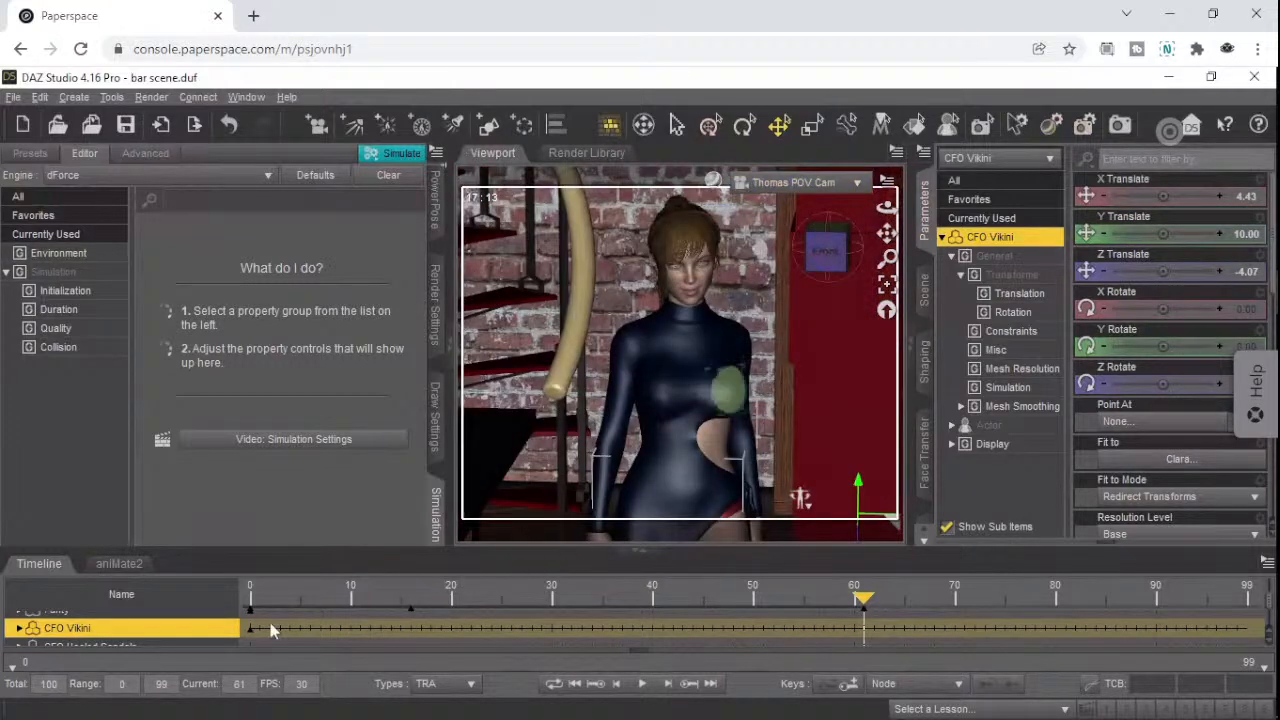
{"action": "left_click", "coordinate": [251, 597]}
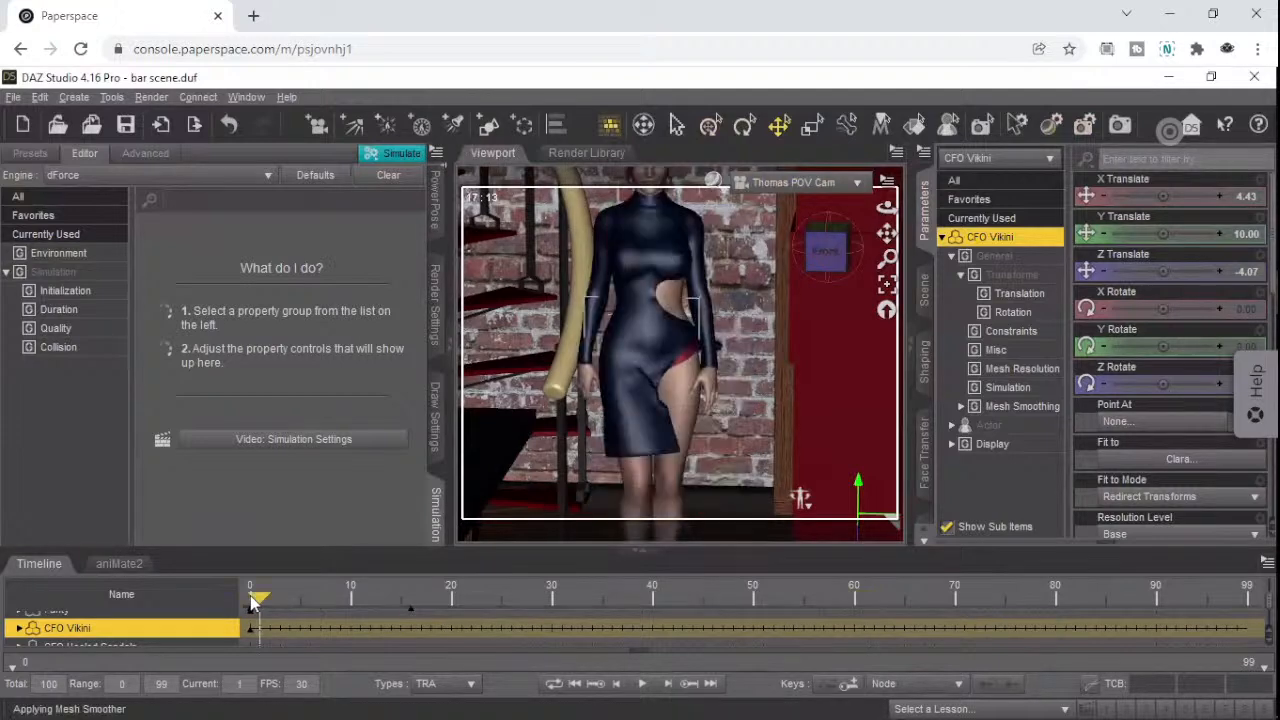
{"action": "left_click", "coordinate": [249, 598]}
{"action": "left_click", "coordinate": [641, 686]}
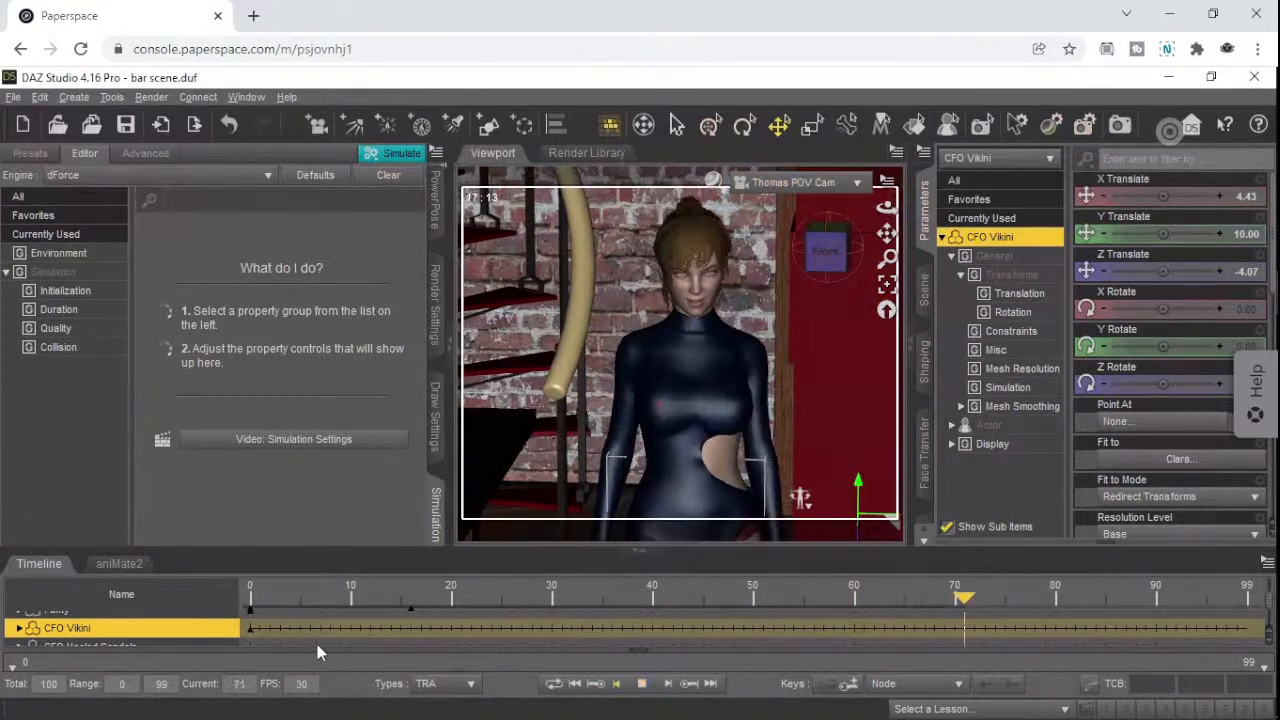
- Rewind the timeline to its start and replay Clara's walk through Thomas POV Cam
{"action": "left_click", "coordinate": [256, 602]}
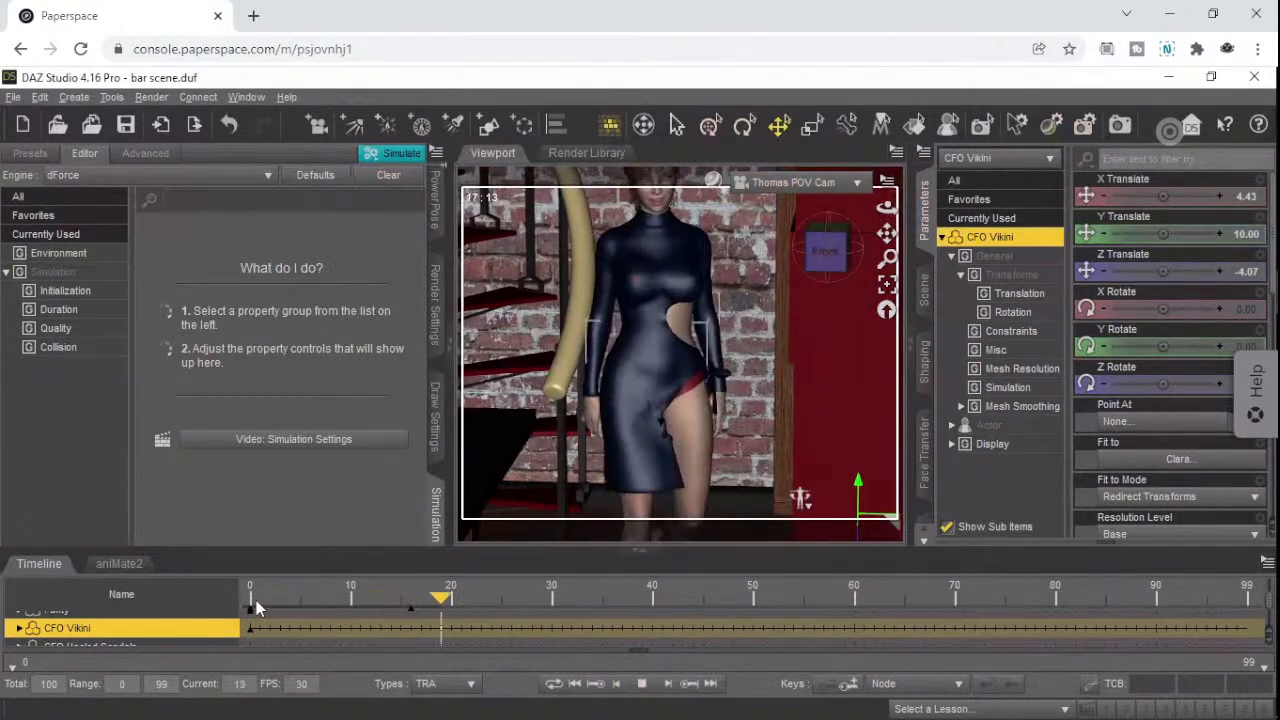
{"action": "left_click", "coordinate": [256, 602]}
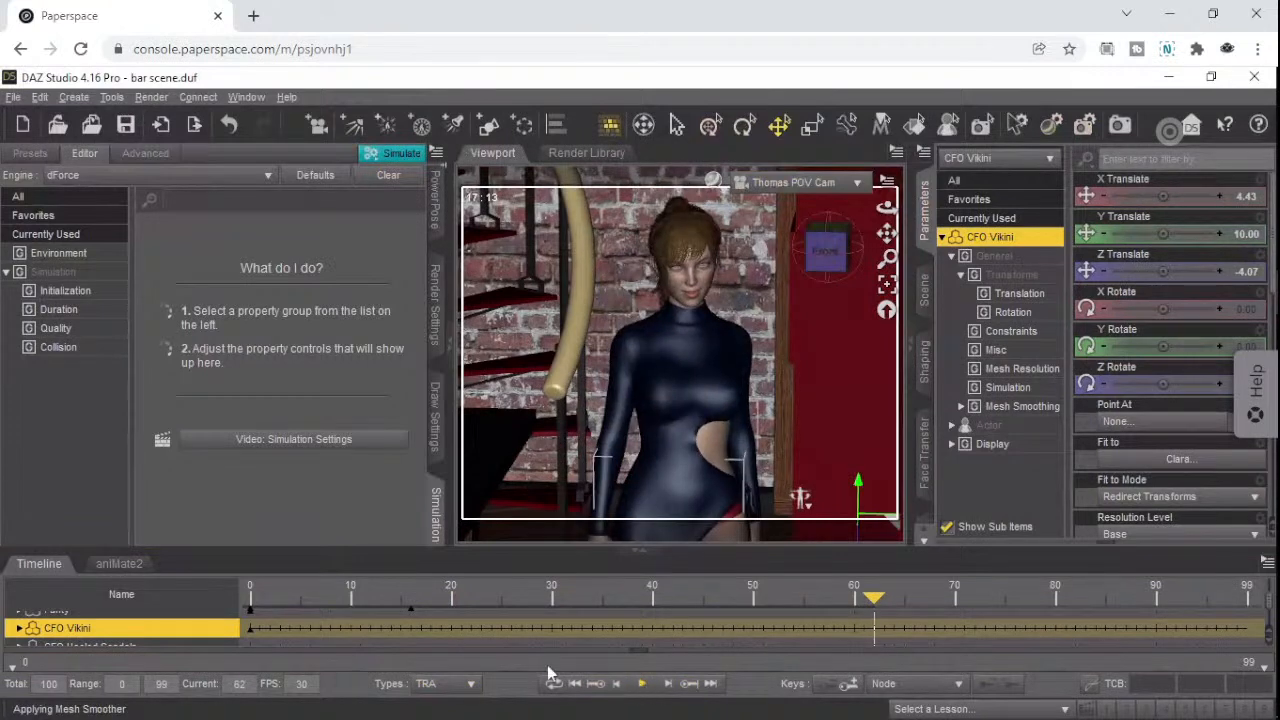
{"action": "left_click", "coordinate": [265, 597]}
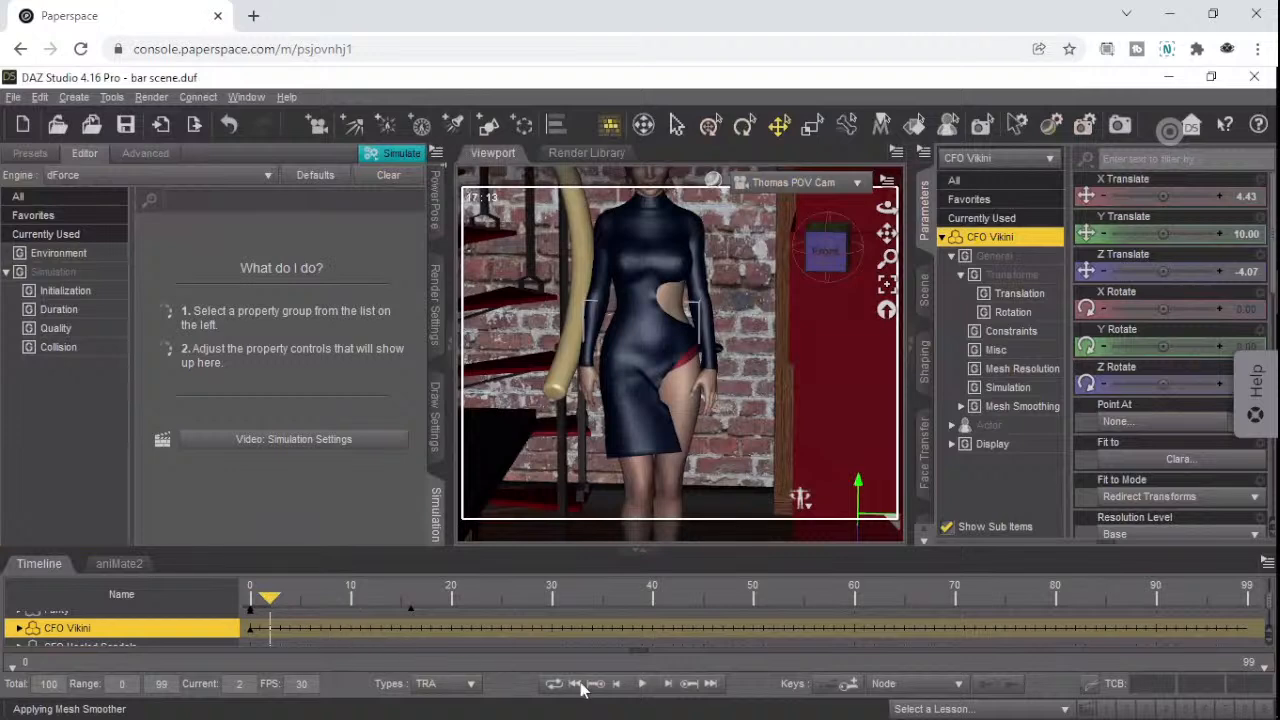
{"action": "left_click", "coordinate": [642, 686]}
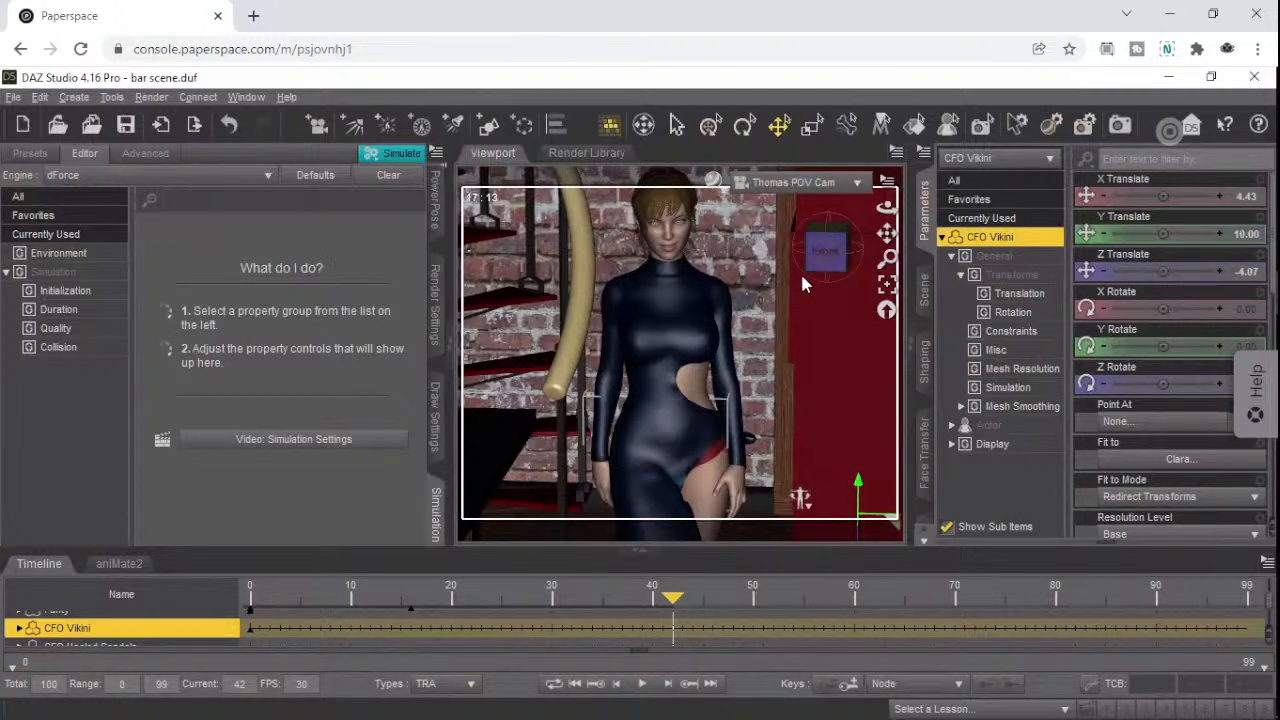
- Switch to Perspective View, show more of Clara from behind, and play the animation to inspect the dress
{"action": "left_click", "coordinate": [854, 179]}
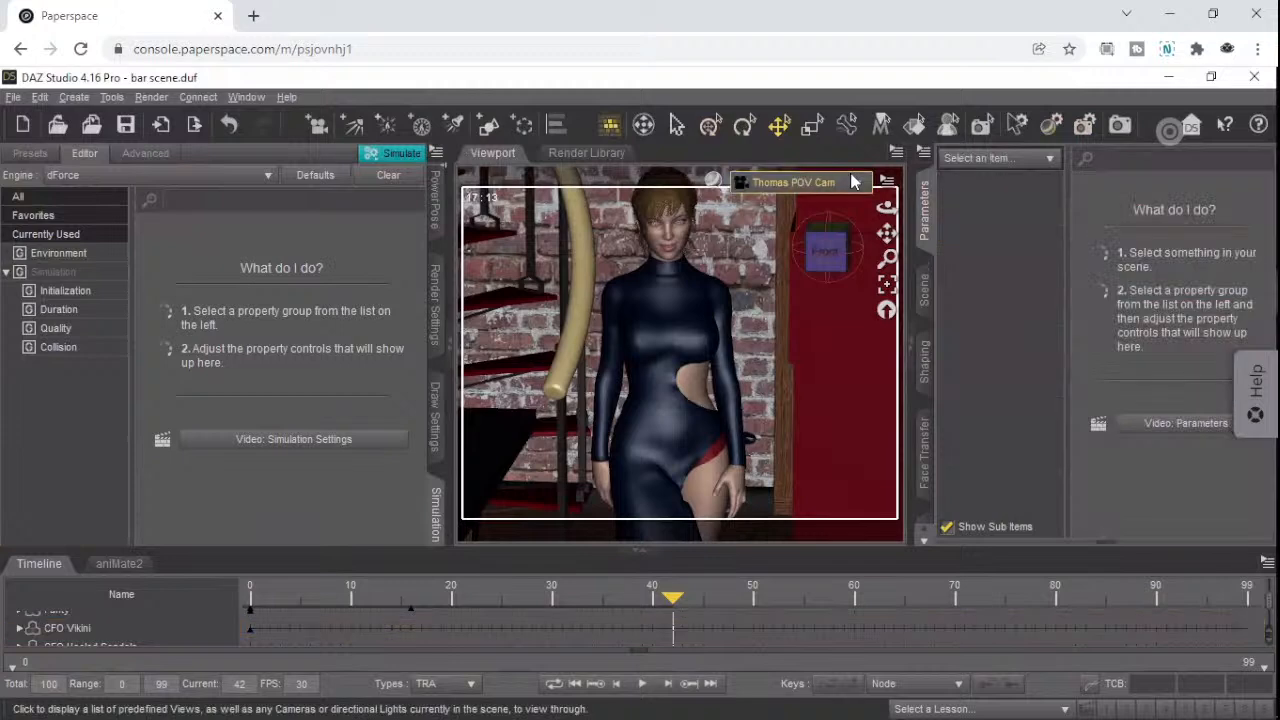
{"action": "left_click", "coordinate": [853, 179]}
{"action": "left_click", "coordinate": [842, 185]}
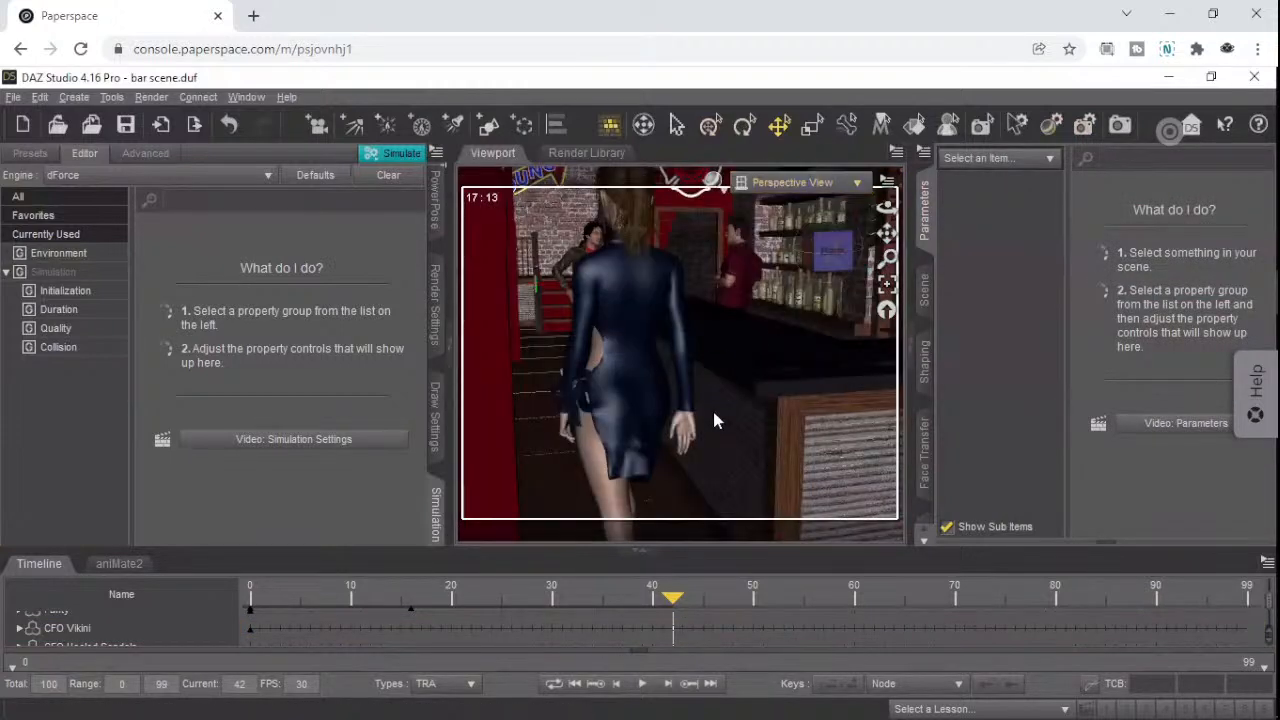
{"action": "scroll", "coordinate": [717, 421], "scroll_direction": "down", "scroll_amount": 2}
{"action": "scroll", "coordinate": [714, 421], "scroll_direction": "down", "scroll_amount": 1}
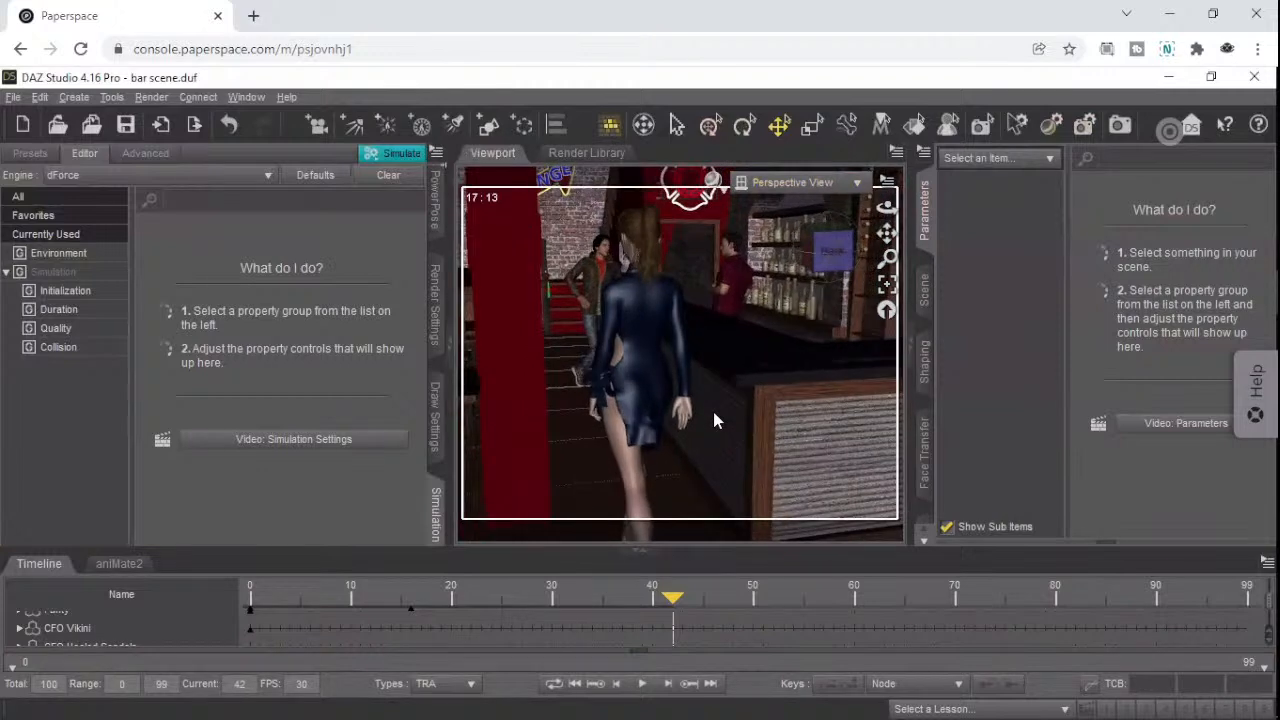
{"action": "scroll", "coordinate": [714, 421], "scroll_direction": "down", "scroll_amount": 1}
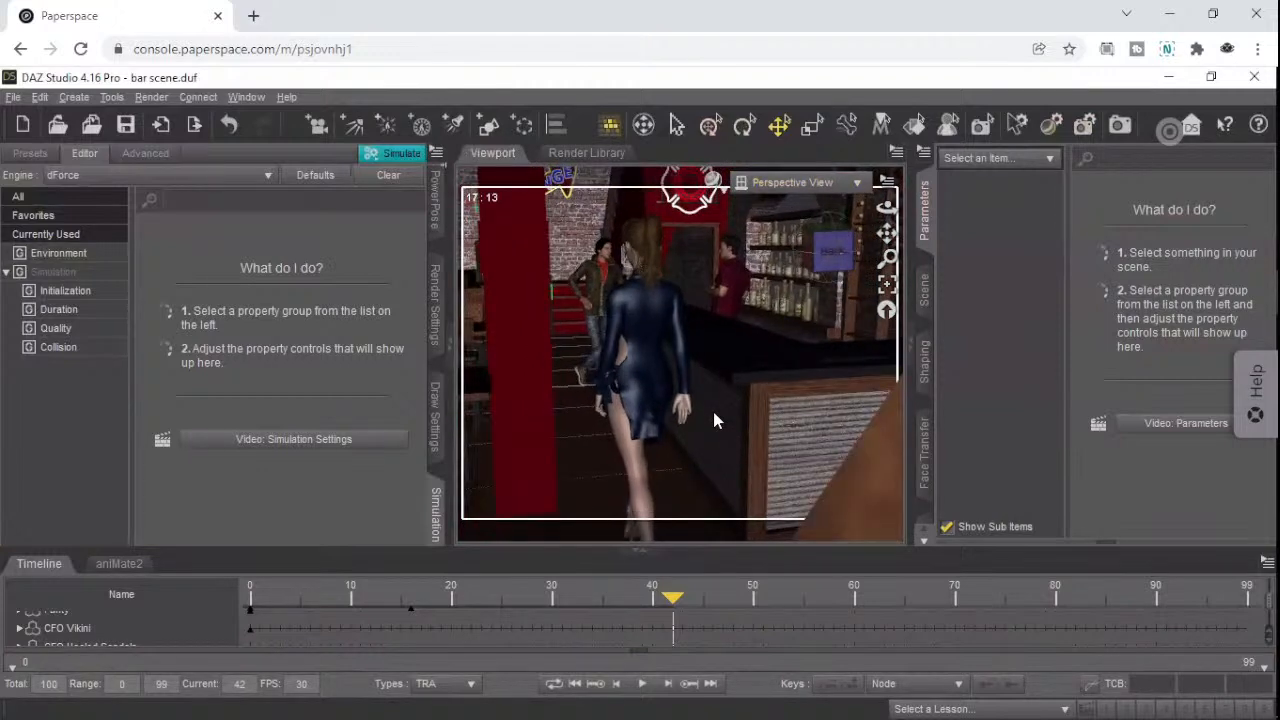
{"action": "left_click", "coordinate": [642, 683]}
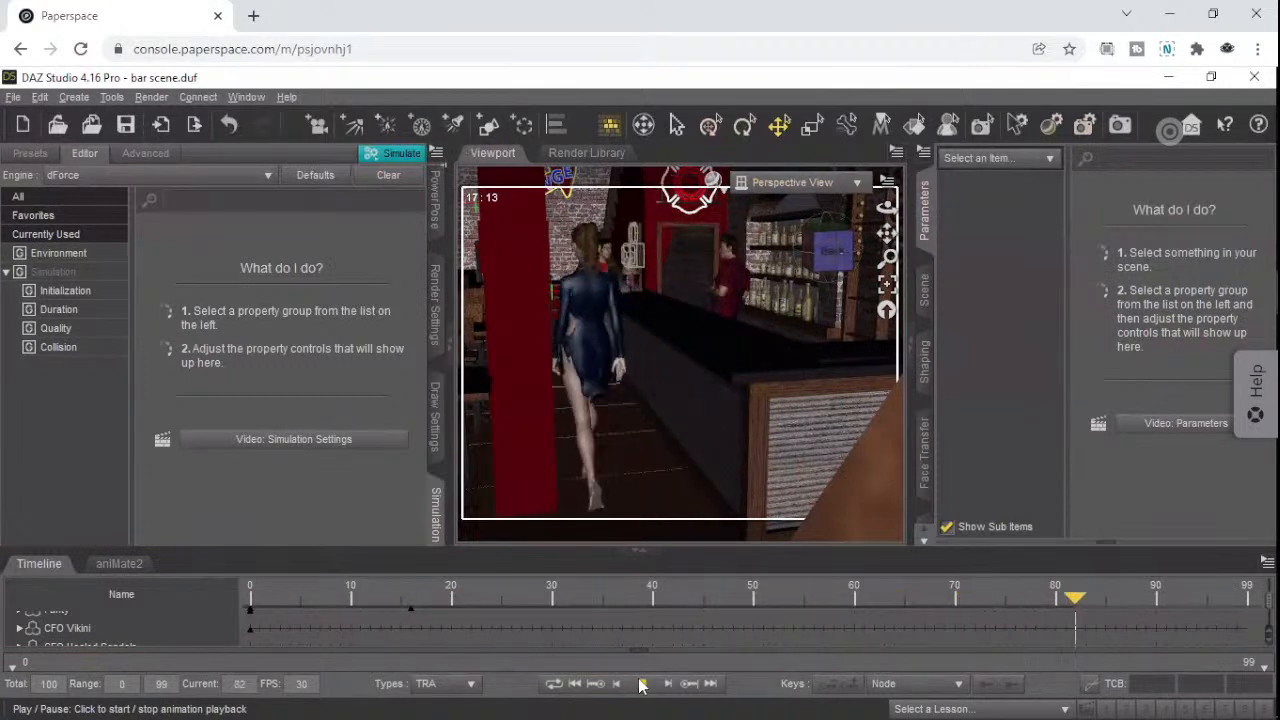
- Return to Thomas POV Cam, stop the playback, and set the timeline back to frame 0
{"action": "left_click", "coordinate": [790, 183]}
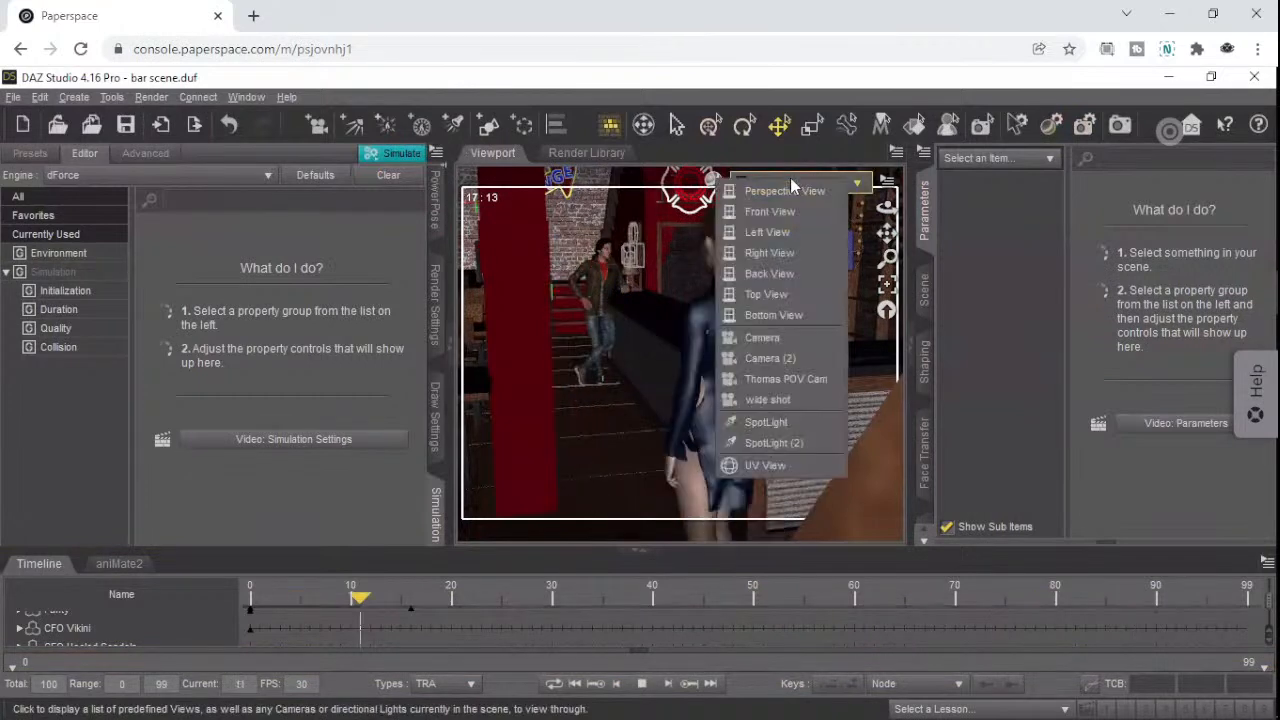
{"action": "left_click", "coordinate": [799, 378]}
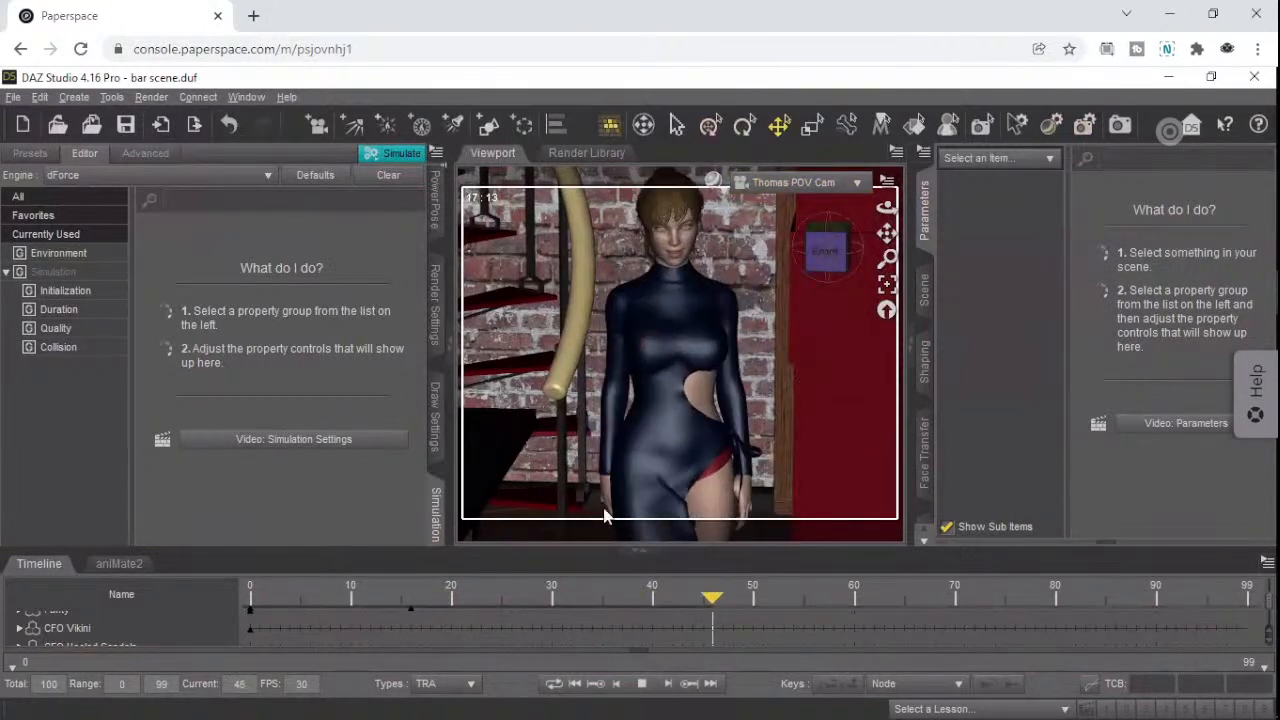
{"action": "left_click", "coordinate": [642, 683]}
{"action": "left_click", "coordinate": [275, 598]}
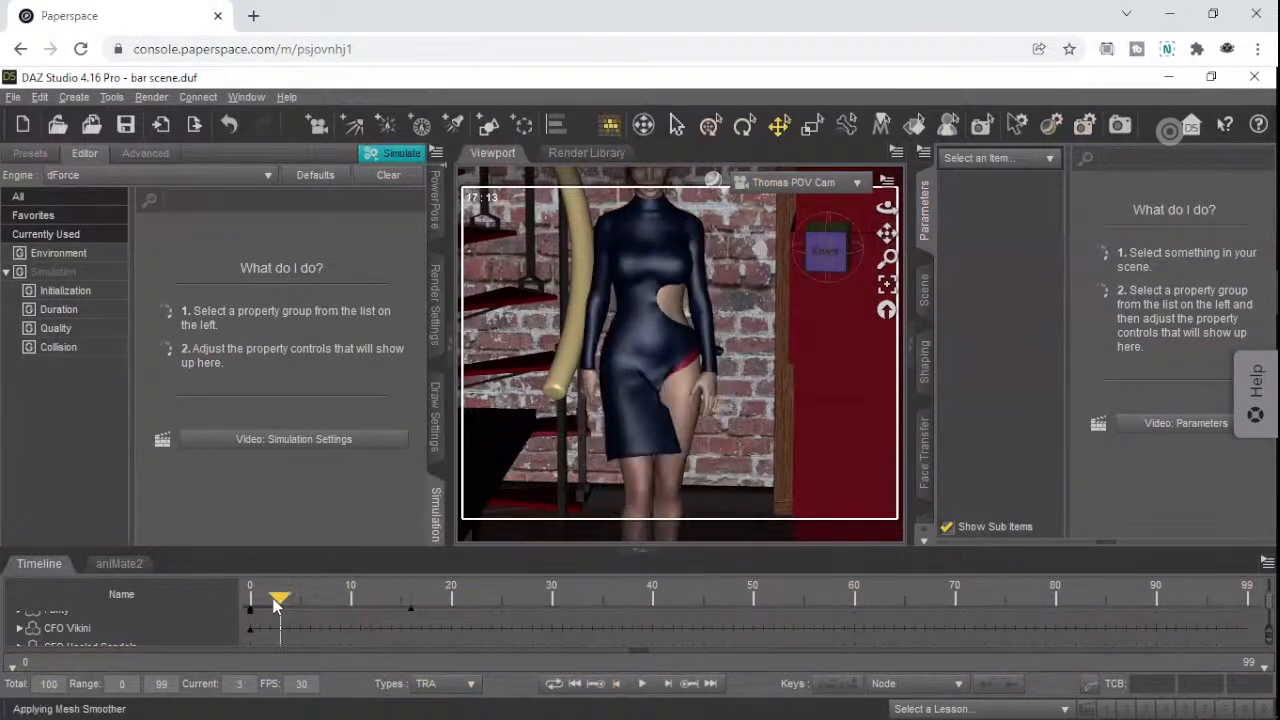
{"action": "left_click", "coordinate": [236, 598]}
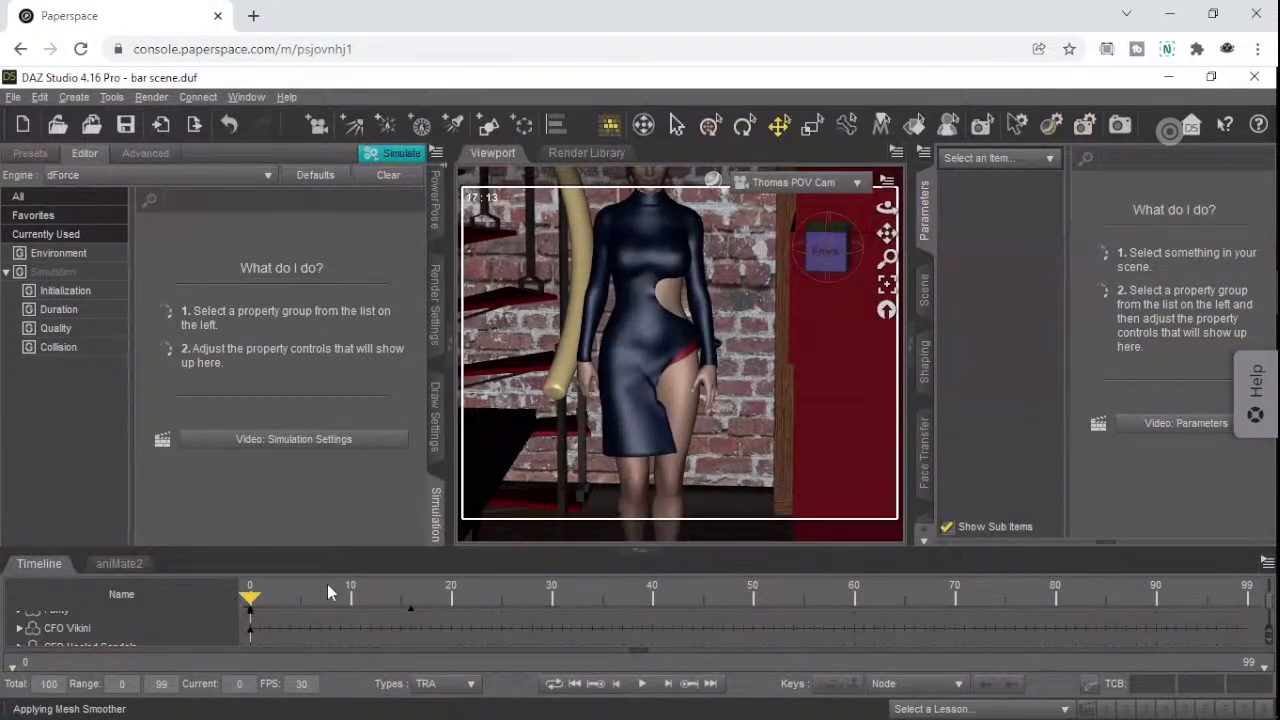
- Select the CFO Vikini node and examine its General parameters and Actor Adjustments
{"action": "left_click", "coordinate": [927, 294]}
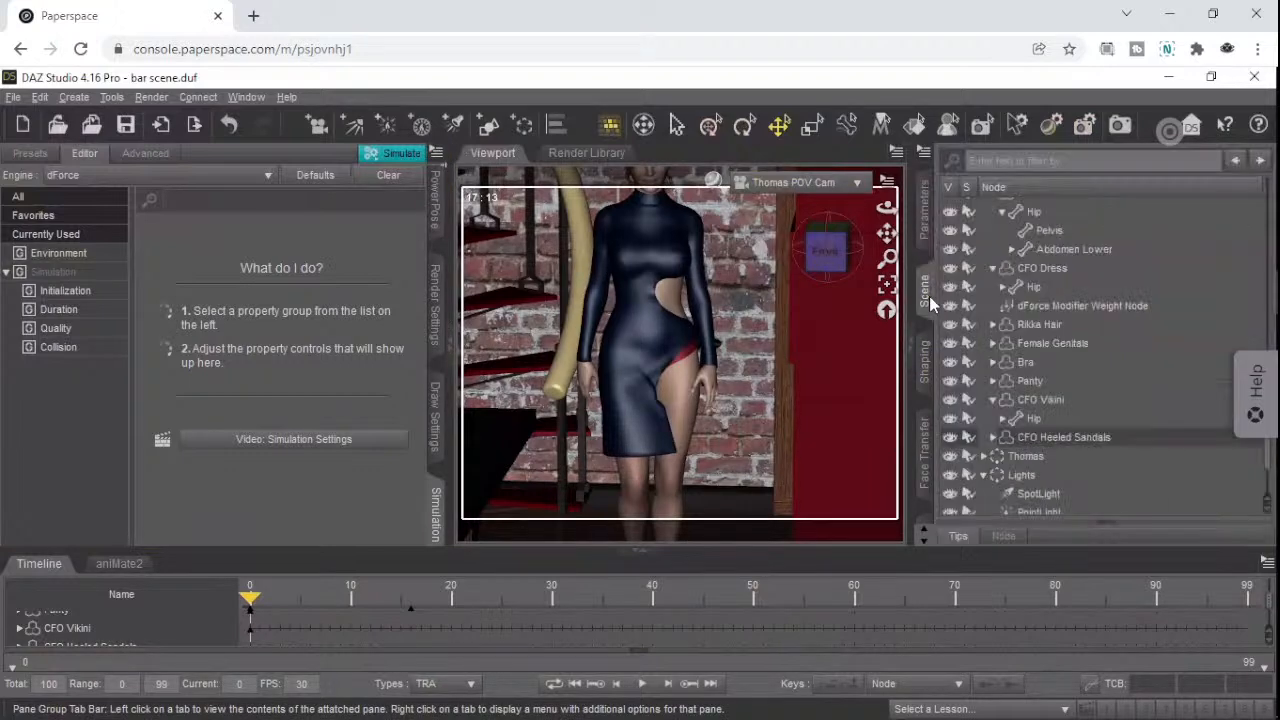
{"action": "scroll", "coordinate": [1106, 467], "scroll_direction": "down", "scroll_amount": 3}
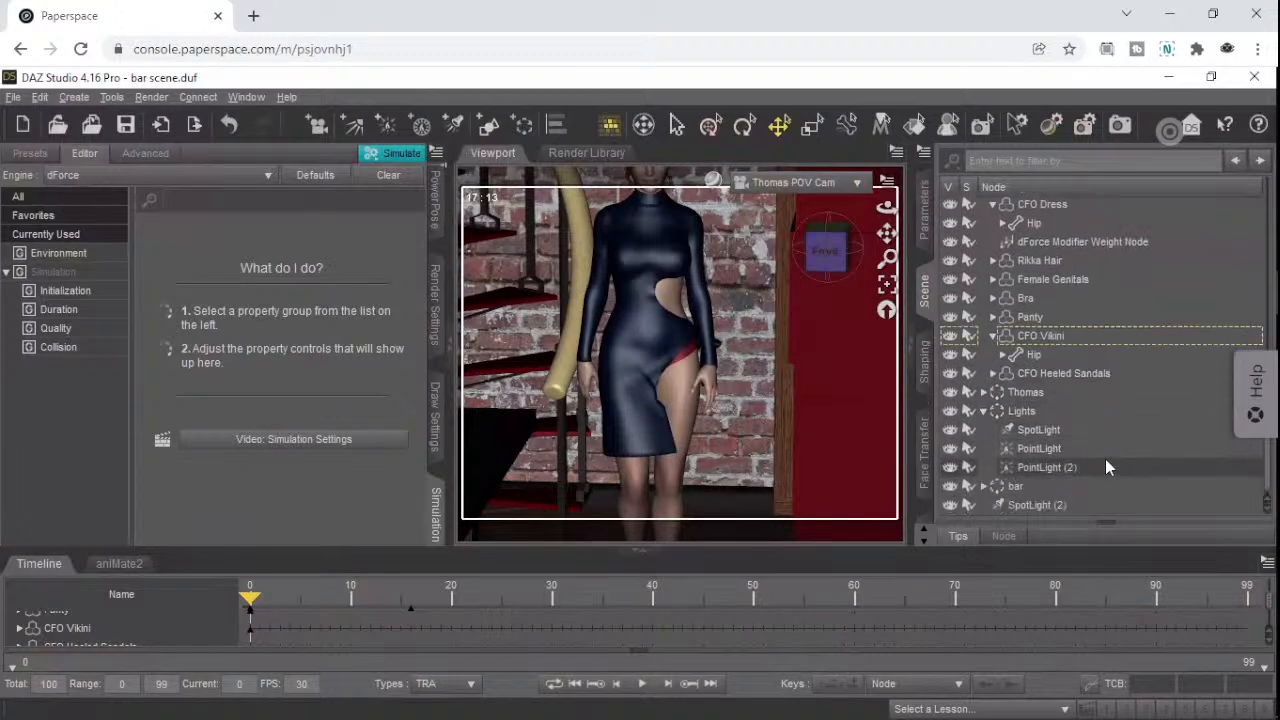
{"action": "left_click", "coordinate": [1045, 334]}
{"action": "left_click", "coordinate": [926, 218]}
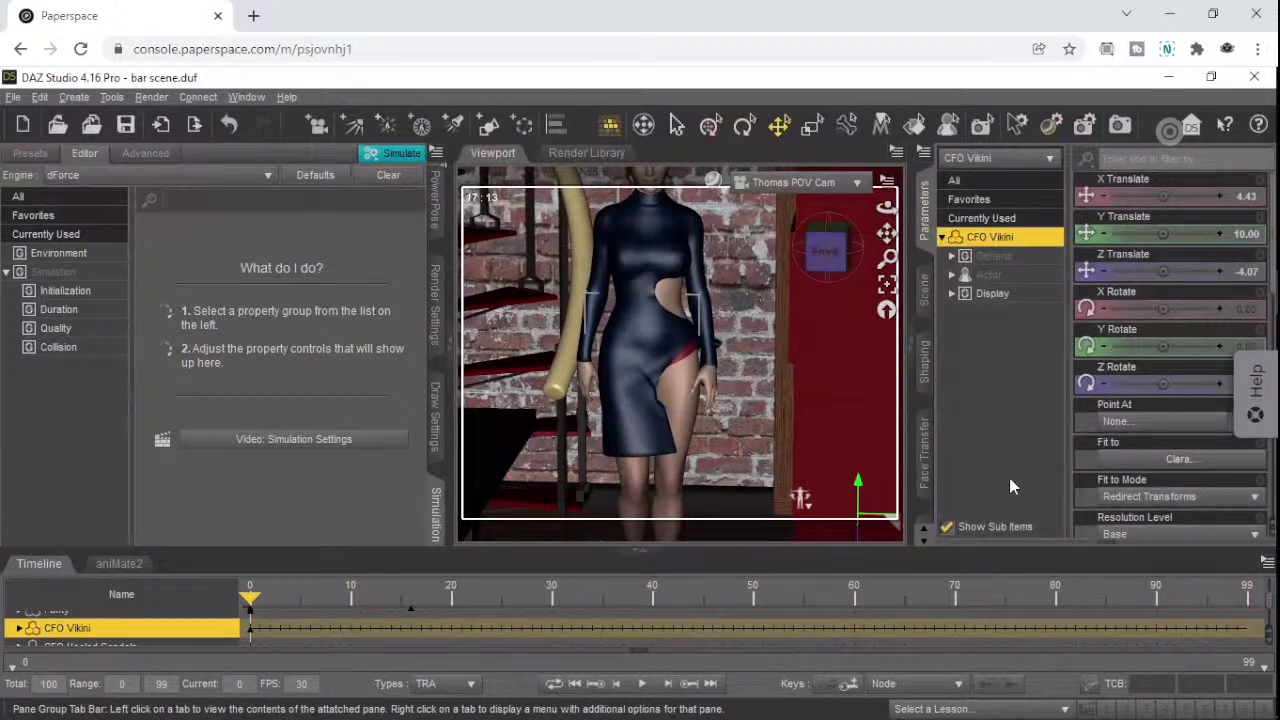
{"action": "left_click", "coordinate": [985, 257]}
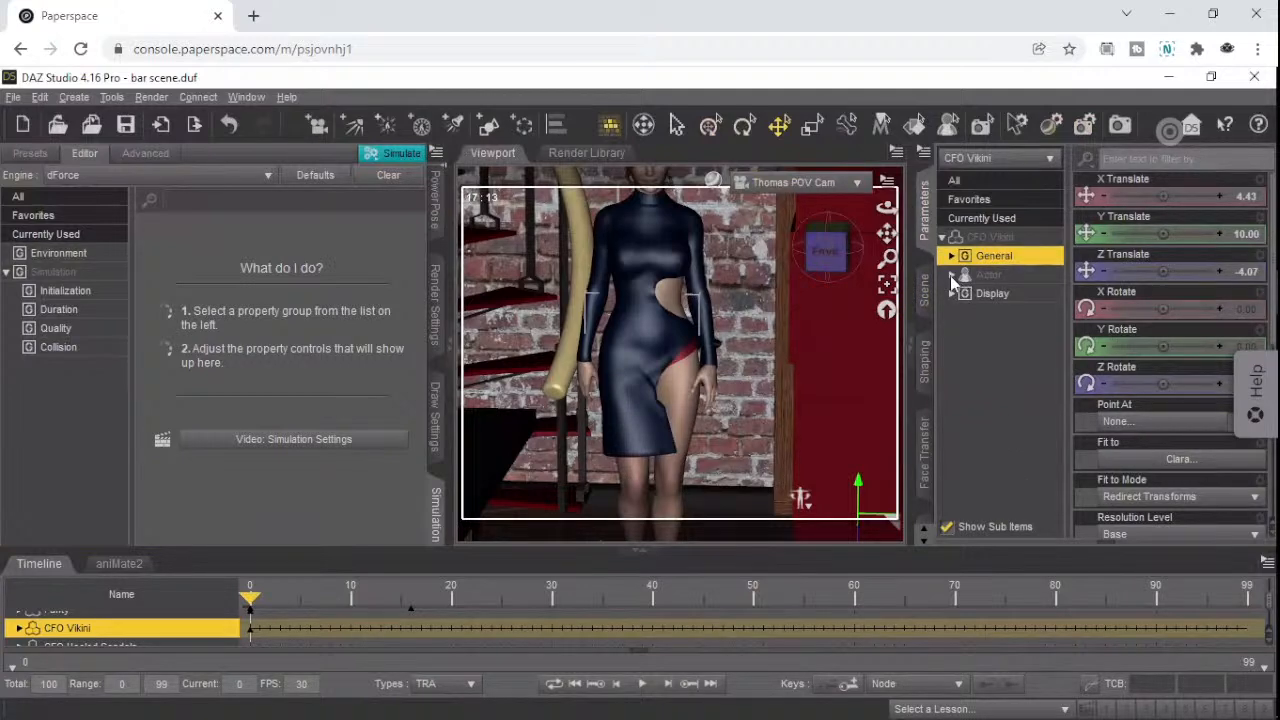
{"action": "left_click", "coordinate": [951, 275]}
{"action": "left_click", "coordinate": [992, 297]}
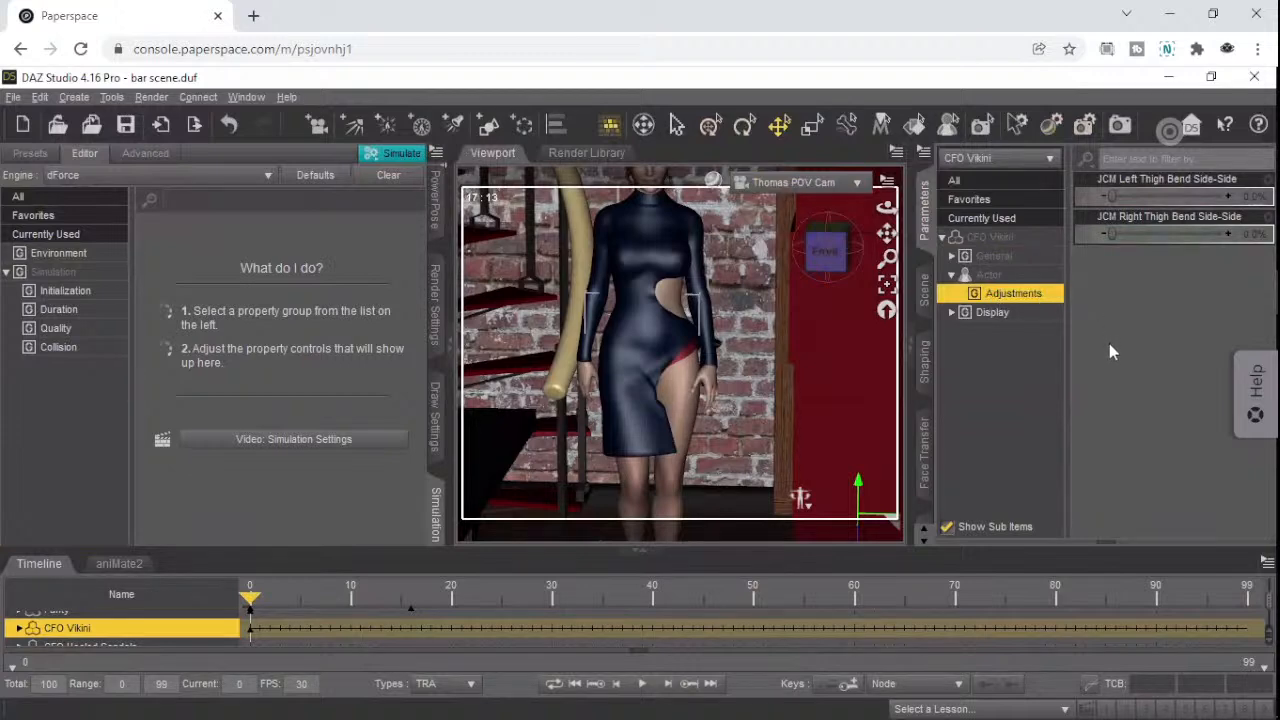
{"action": "left_click", "coordinate": [1006, 238]}
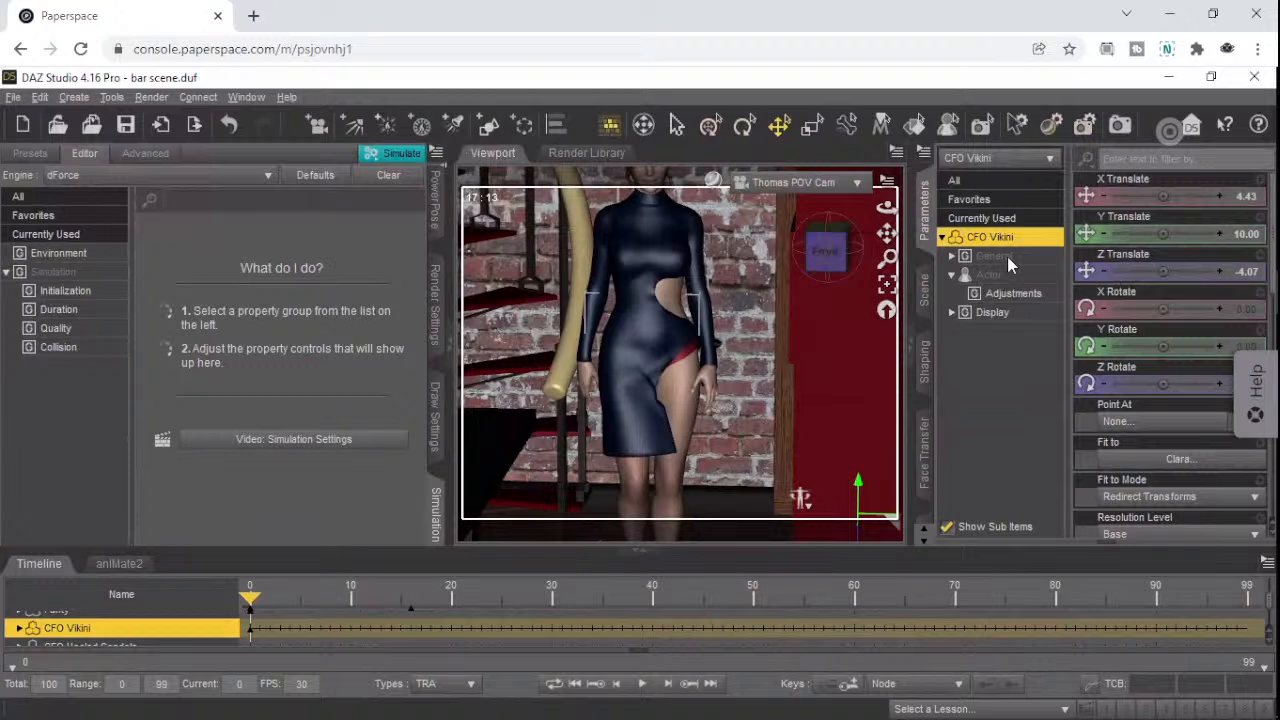
{"action": "left_click", "coordinate": [1000, 257]}
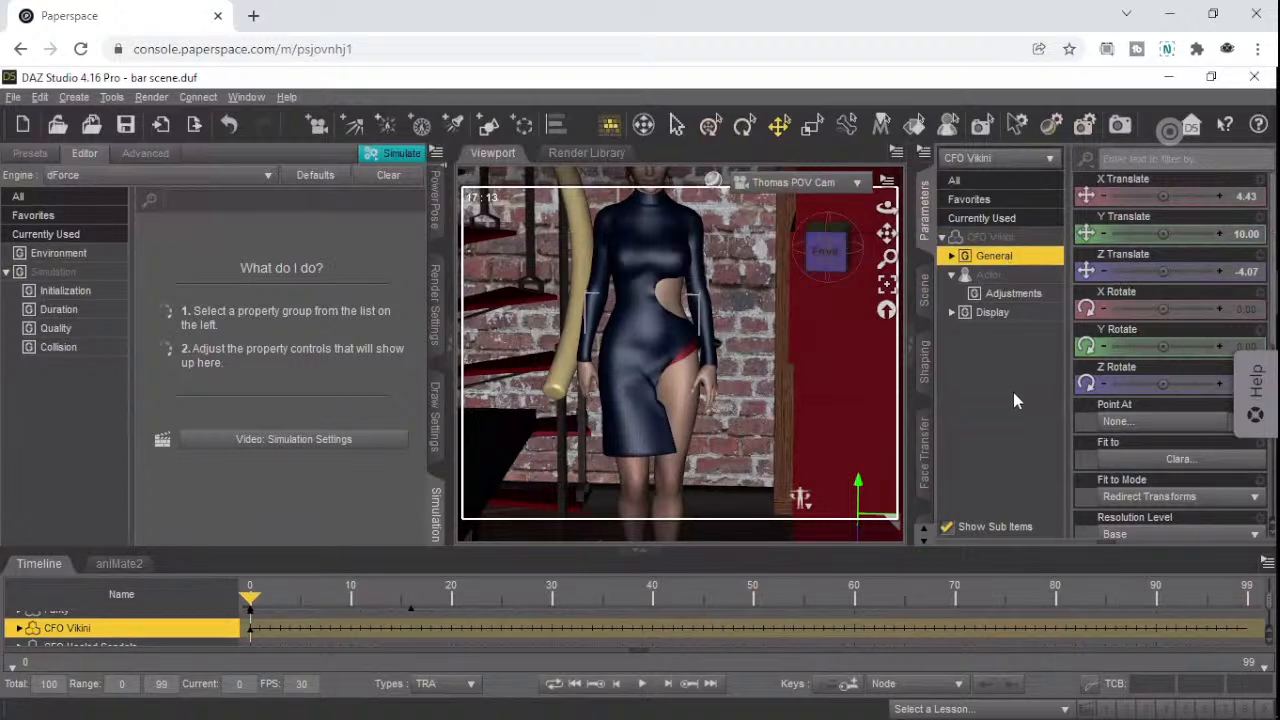
- Select Clara's Bra node in the scene hierarchy and hide it
{"action": "left_click", "coordinate": [927, 298]}
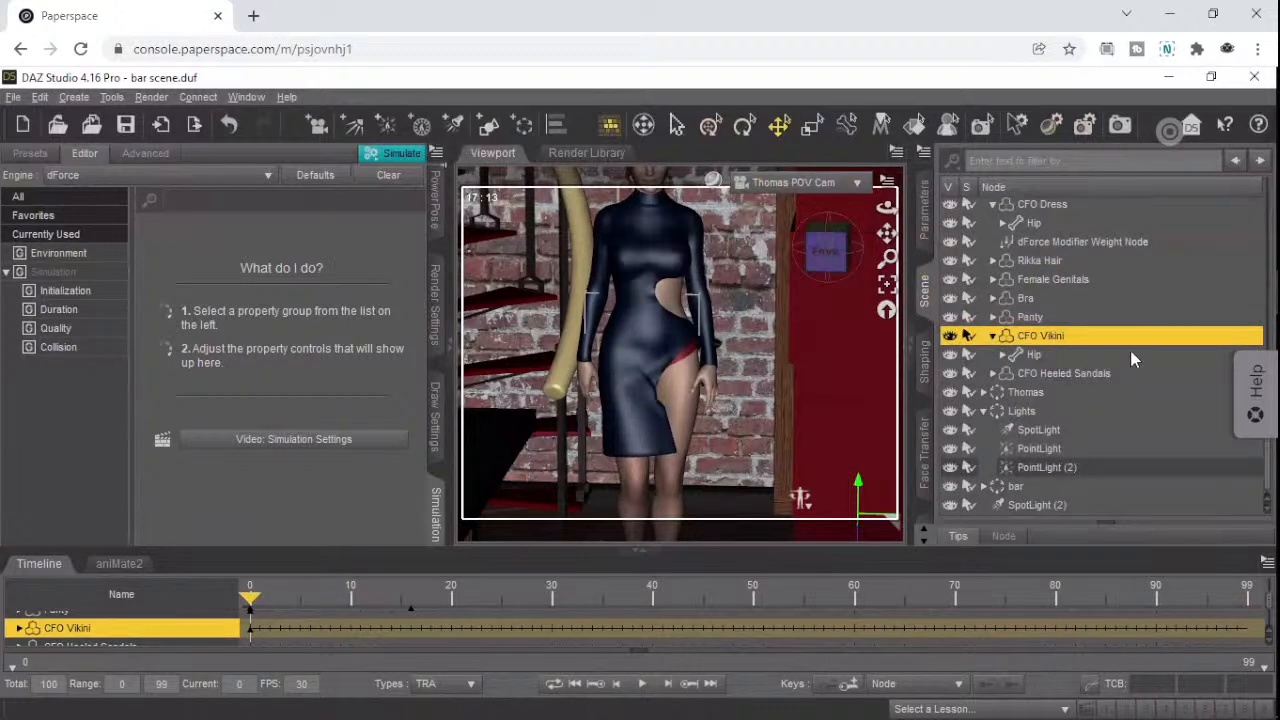
{"action": "left_click", "coordinate": [1036, 300]}
{"action": "left_click", "coordinate": [952, 300]}
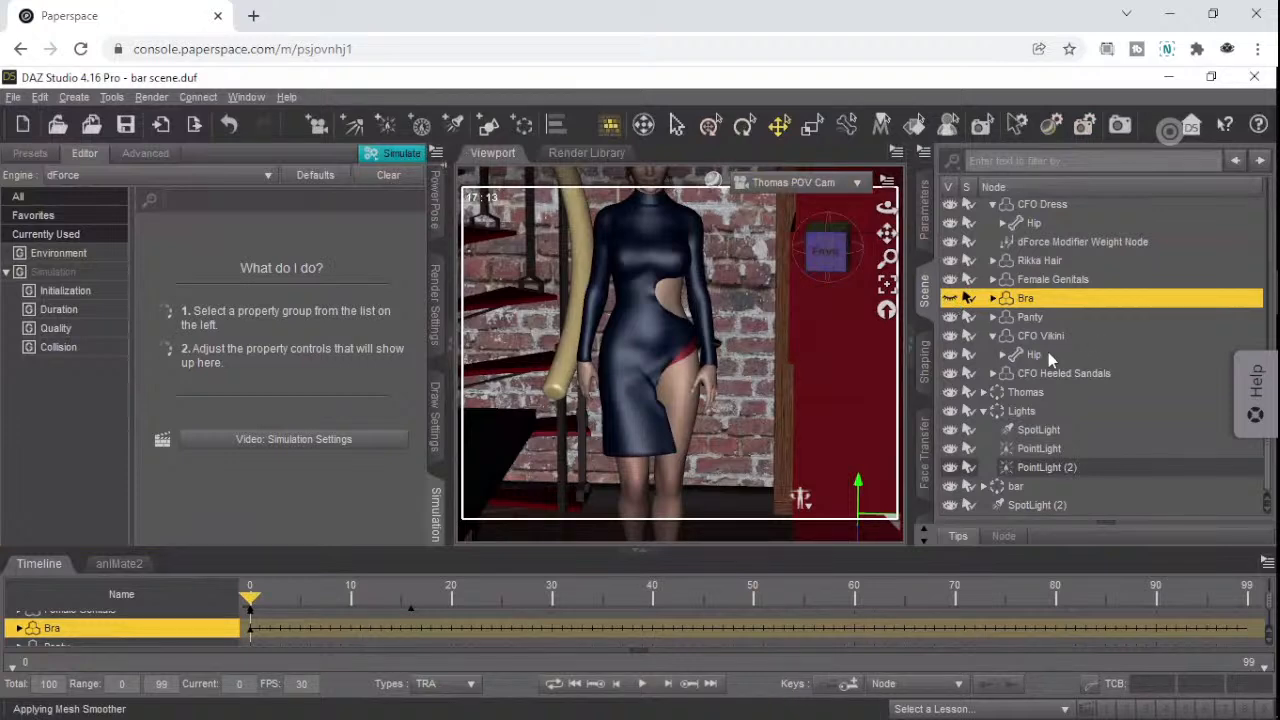
- Play the animation with the Bra hidden to check the dress, and return the timeline to frame 0
{"action": "left_click", "coordinate": [641, 684]}
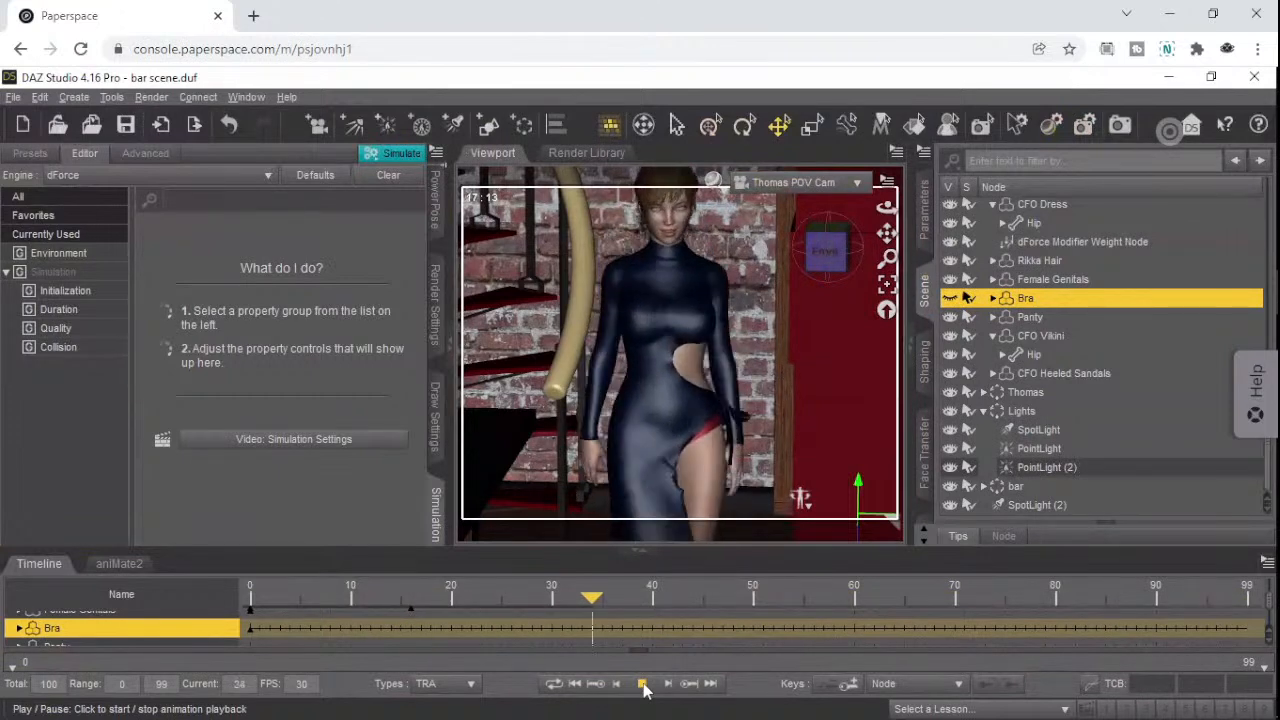
{"action": "left_click", "coordinate": [643, 685]}
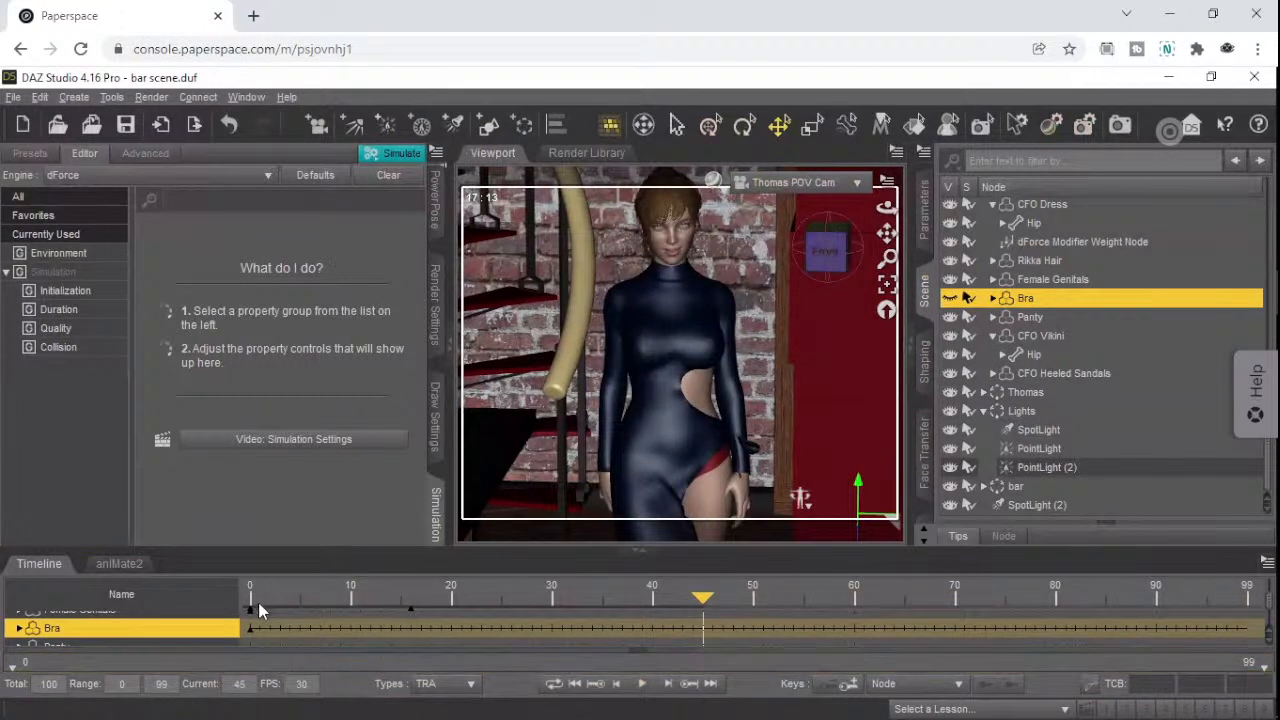
{"action": "left_click", "coordinate": [252, 603]}
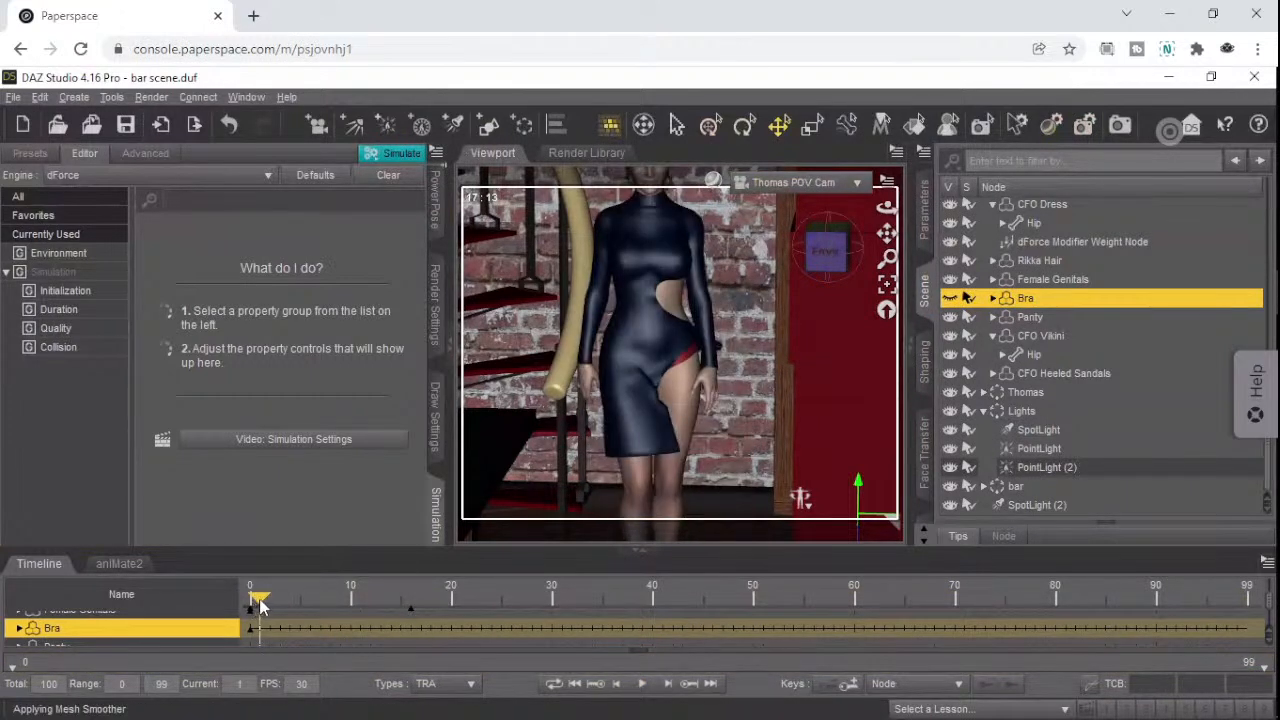
{"action": "left_click", "coordinate": [245, 603]}
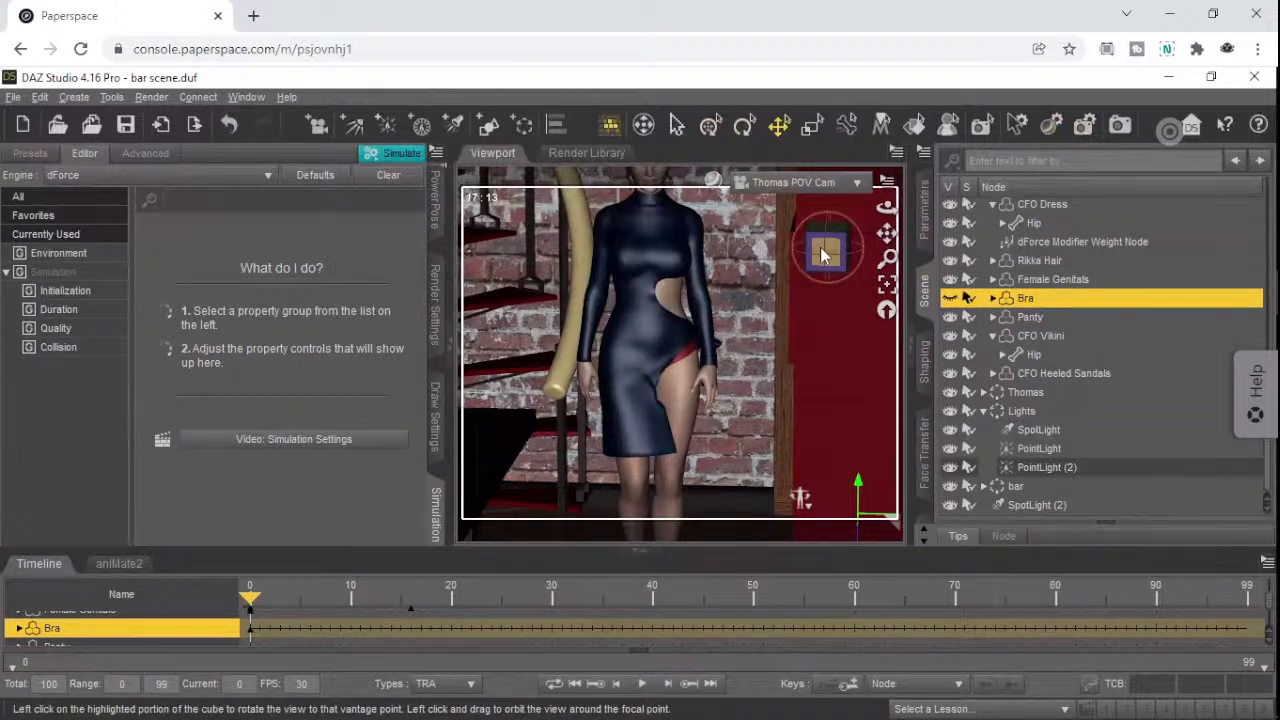
{"action": "left_click", "coordinate": [818, 299]}
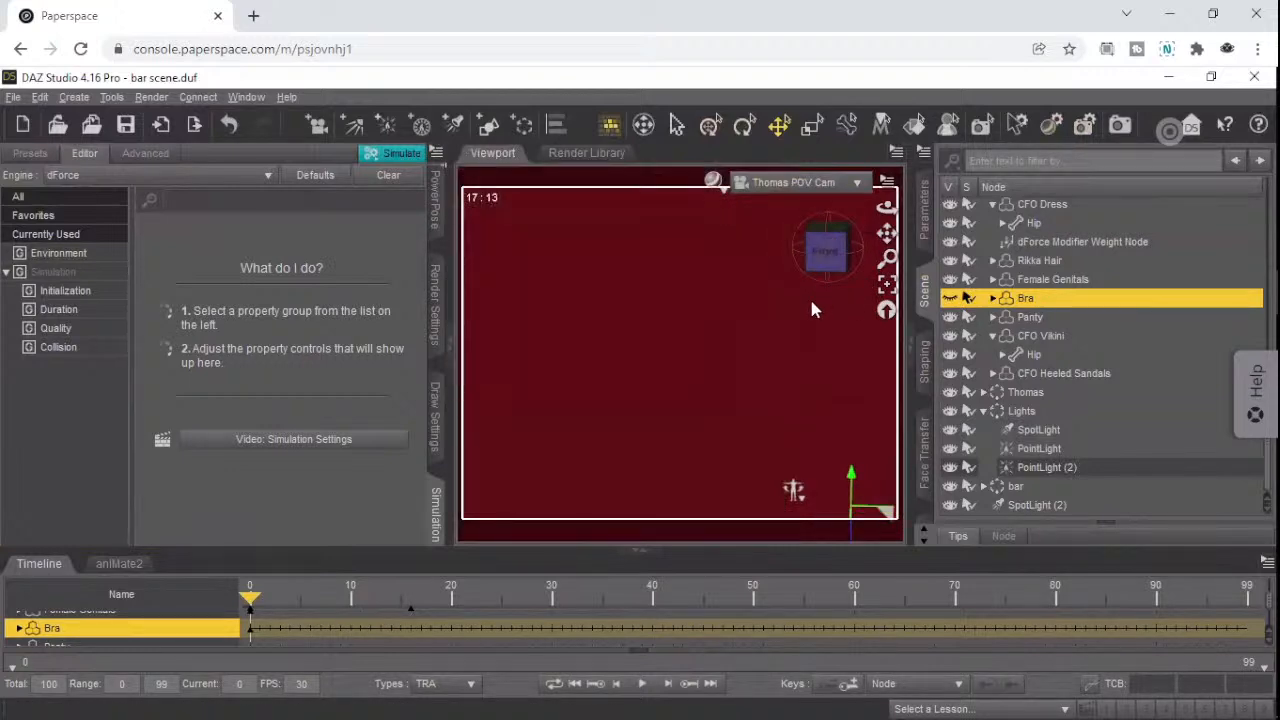
- Collapse the Clara Full group in the scene hierarchy and select the Thomas POV Cam node
{"action": "scroll", "coordinate": [811, 302], "scroll_direction": "up", "scroll_amount": 1}
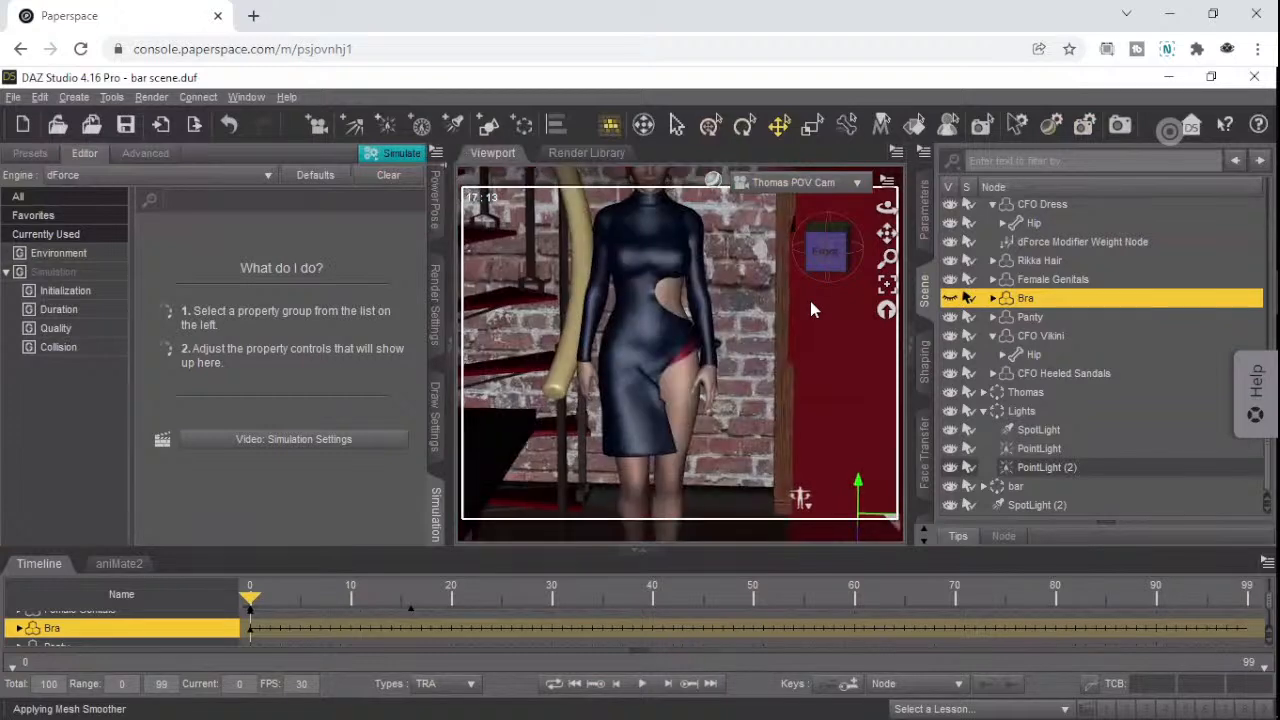
{"action": "left_click", "coordinate": [925, 230]}
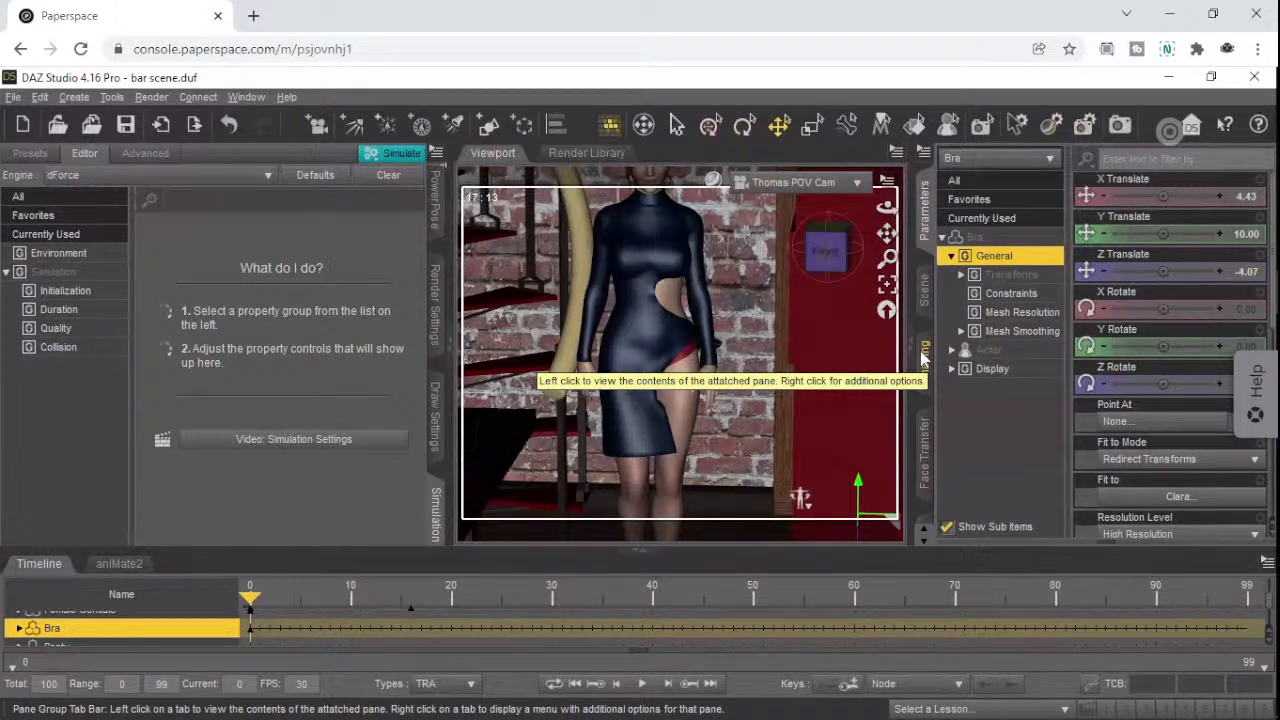
{"action": "left_click", "coordinate": [923, 291]}
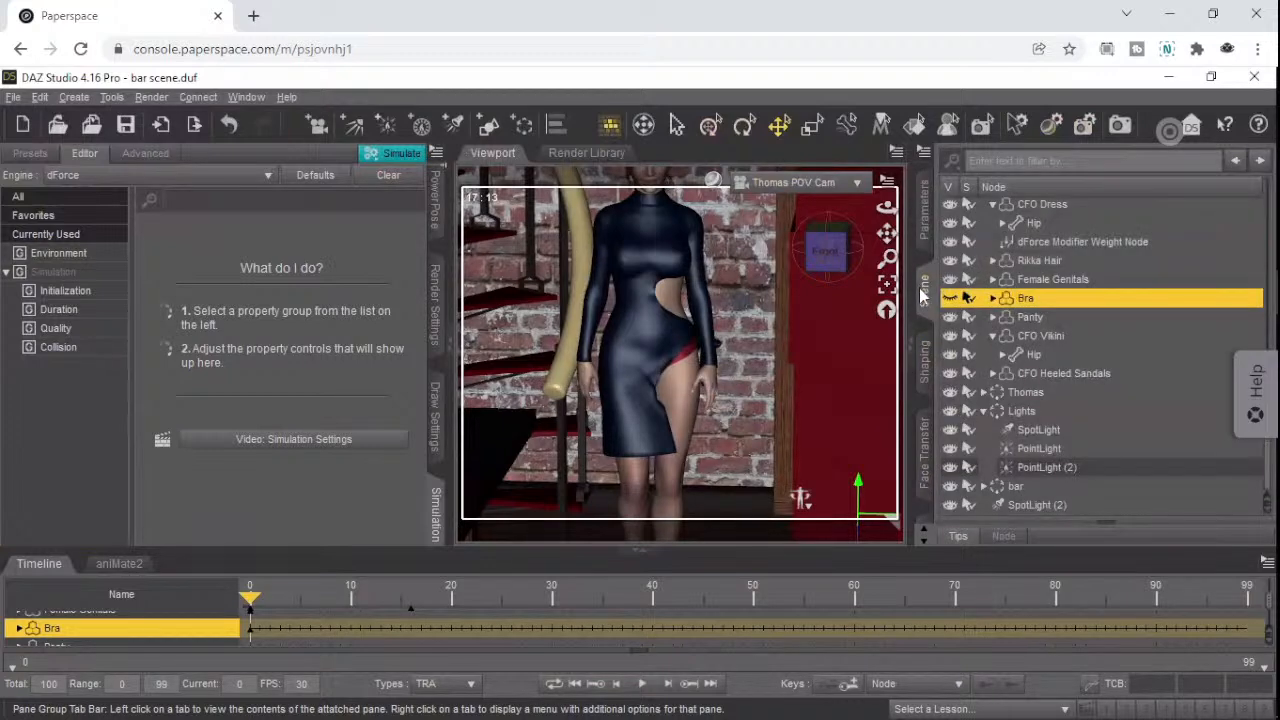
{"action": "scroll", "coordinate": [1107, 353], "scroll_direction": "up", "scroll_amount": 5}
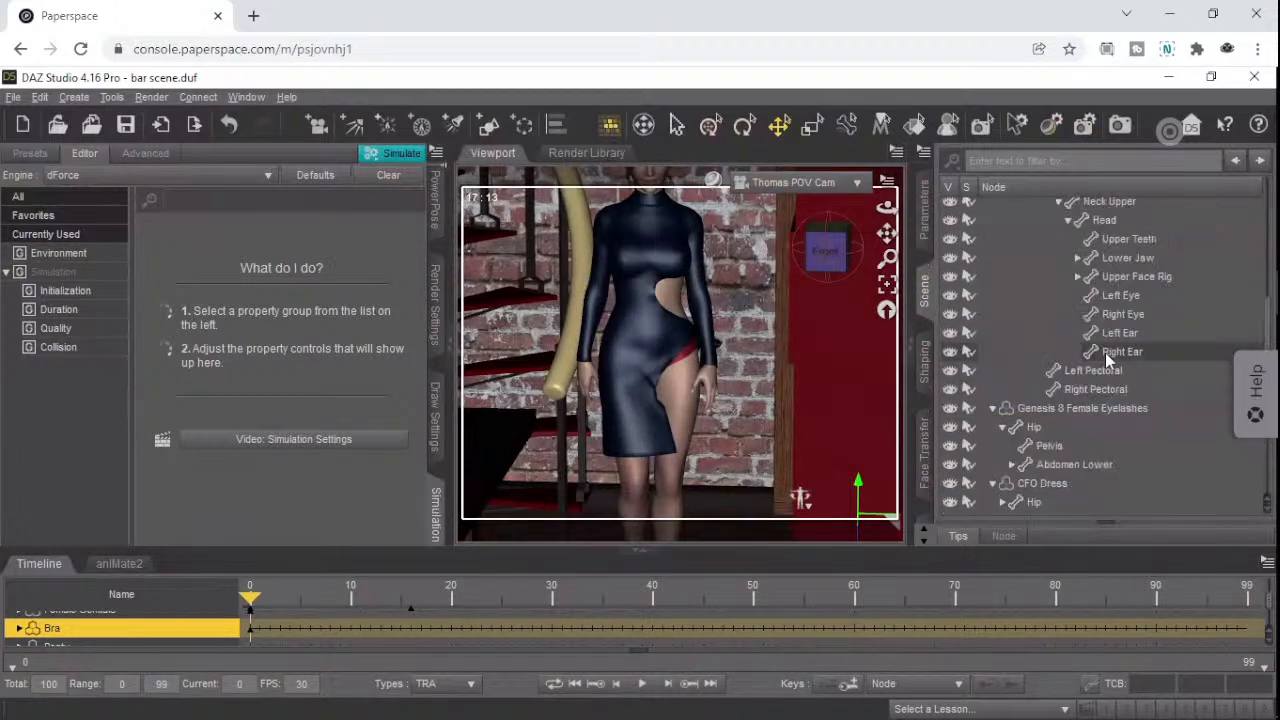
{"action": "scroll", "coordinate": [1102, 350], "scroll_direction": "up", "scroll_amount": 8}
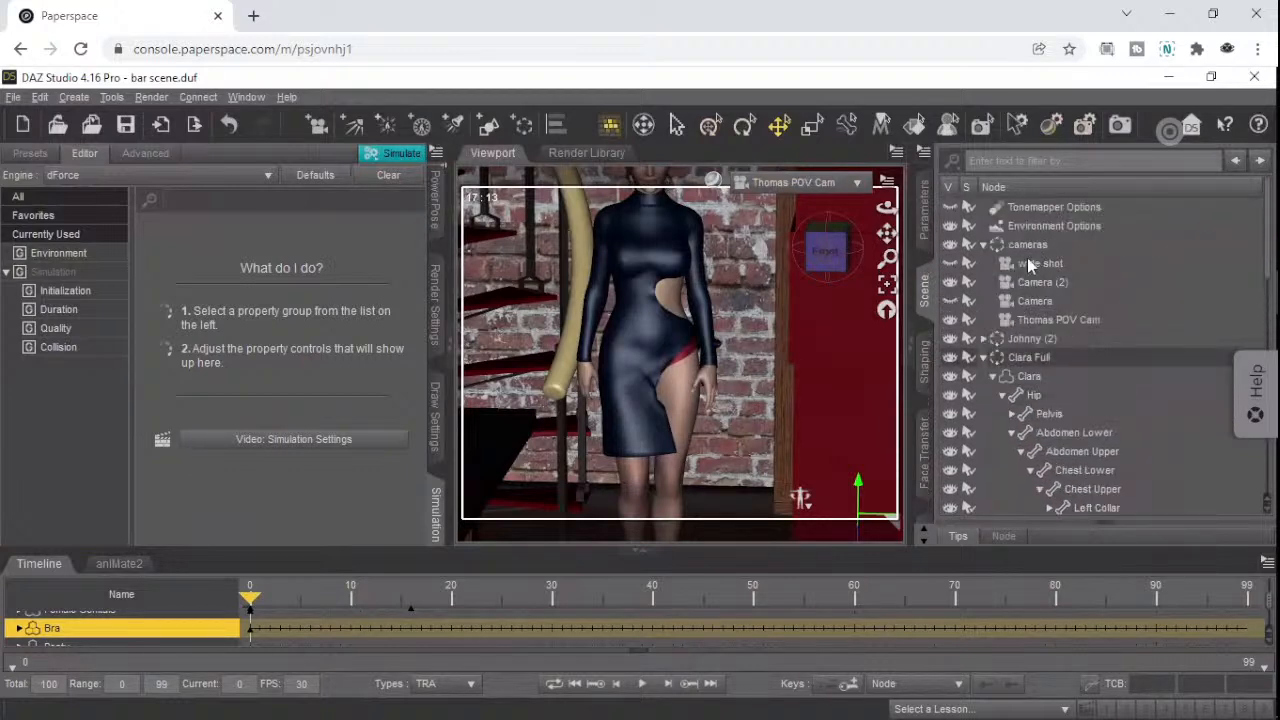
{"action": "left_click", "coordinate": [983, 357]}
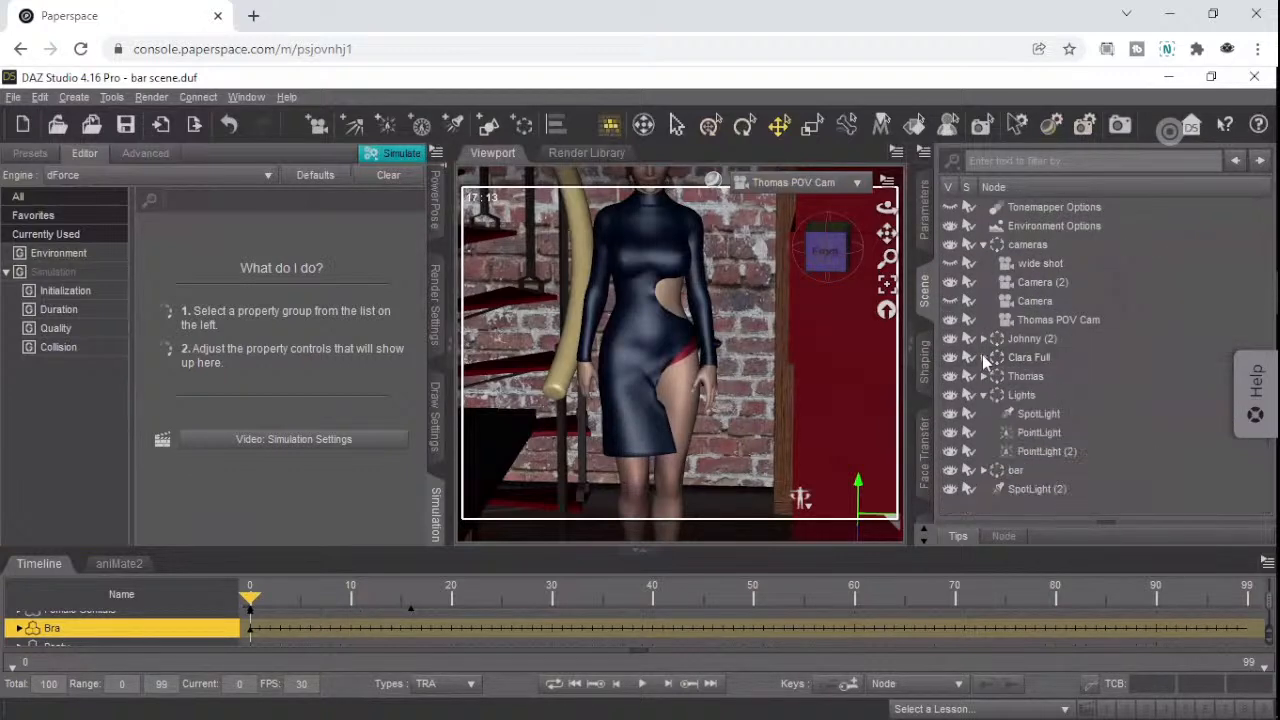
{"action": "left_click", "coordinate": [1040, 320]}
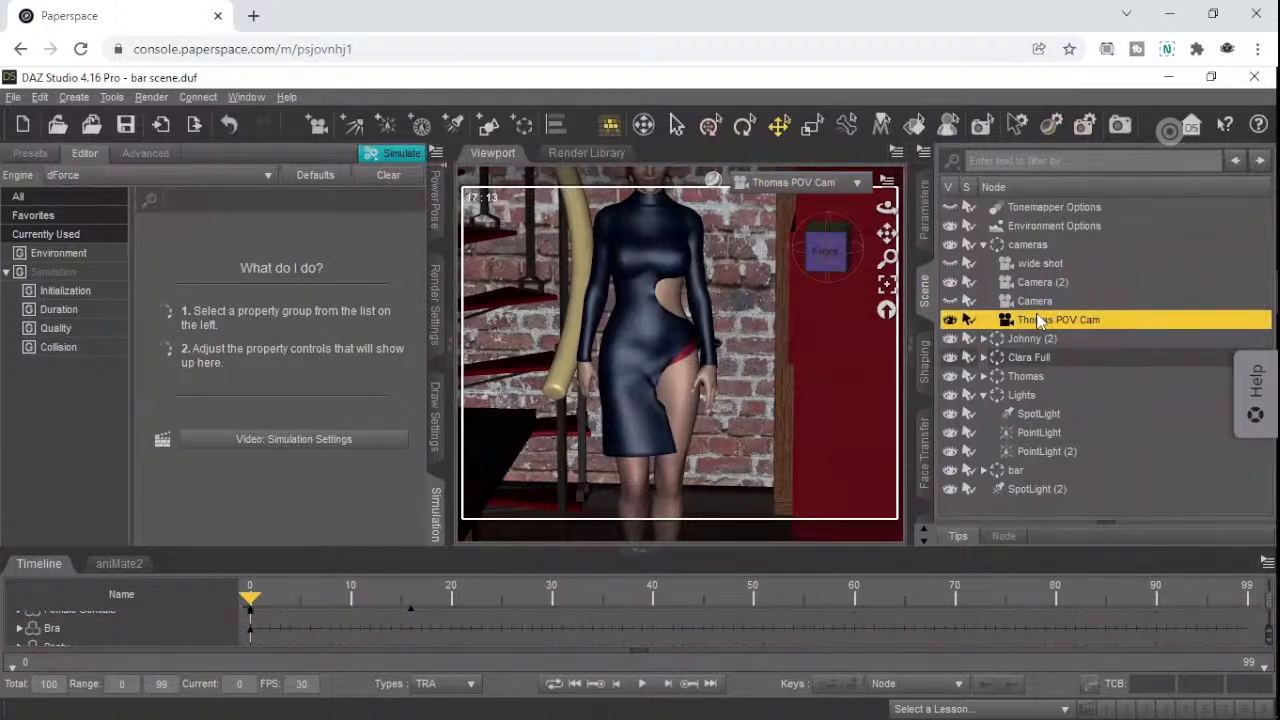
- Expand Thomas POV Cam's parameter groups and display its Camera properties
{"action": "left_click", "coordinate": [928, 218]}
{"action": "left_click", "coordinate": [1027, 236]}
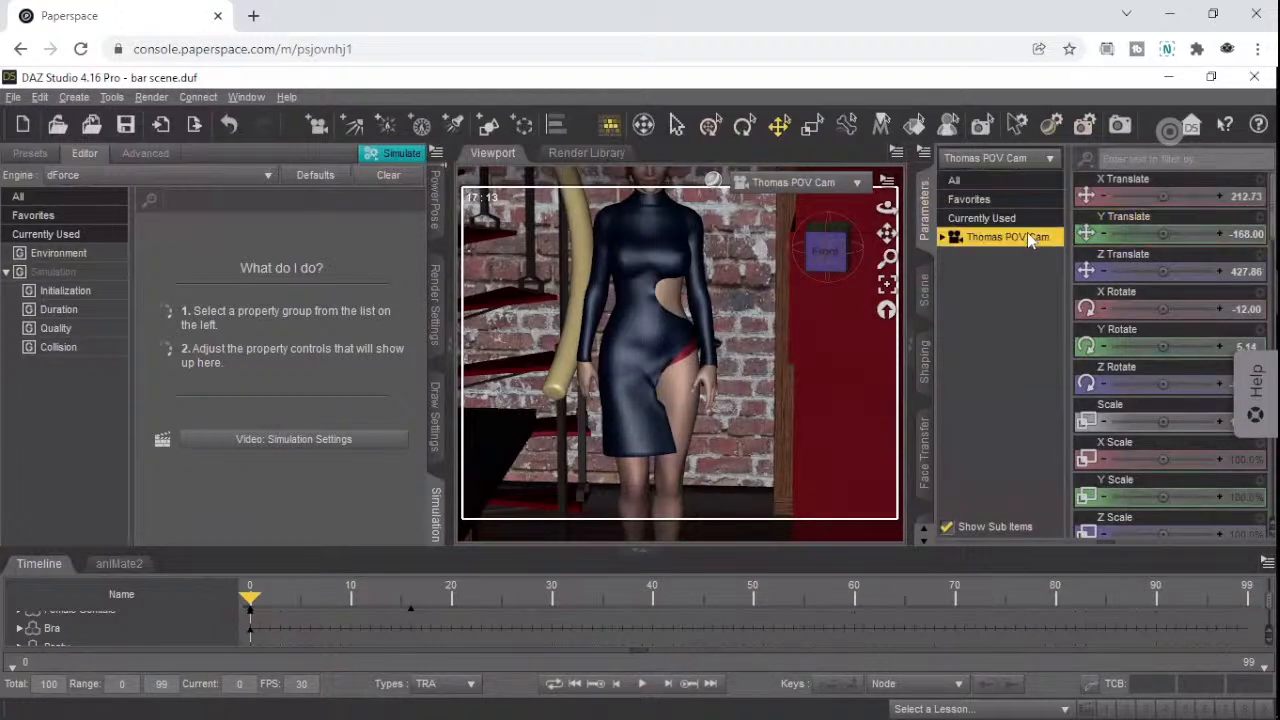
{"action": "left_click", "coordinate": [943, 238]}
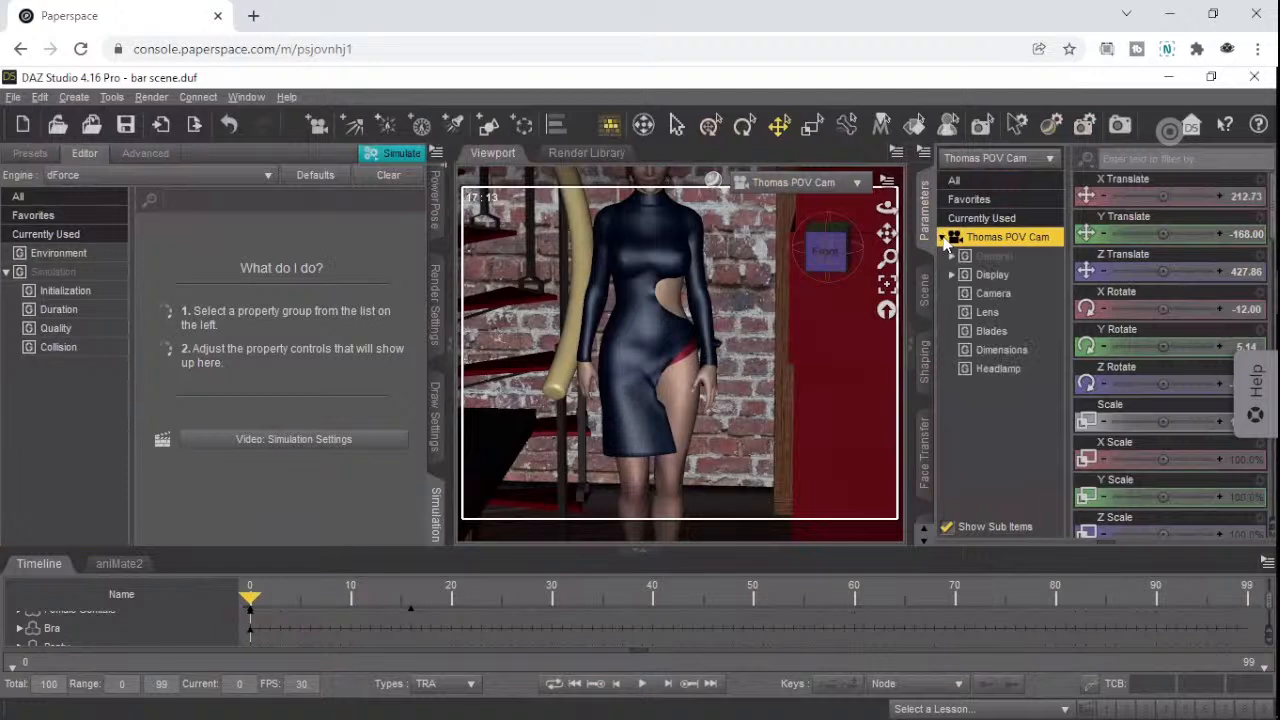
{"action": "left_click", "coordinate": [981, 258]}
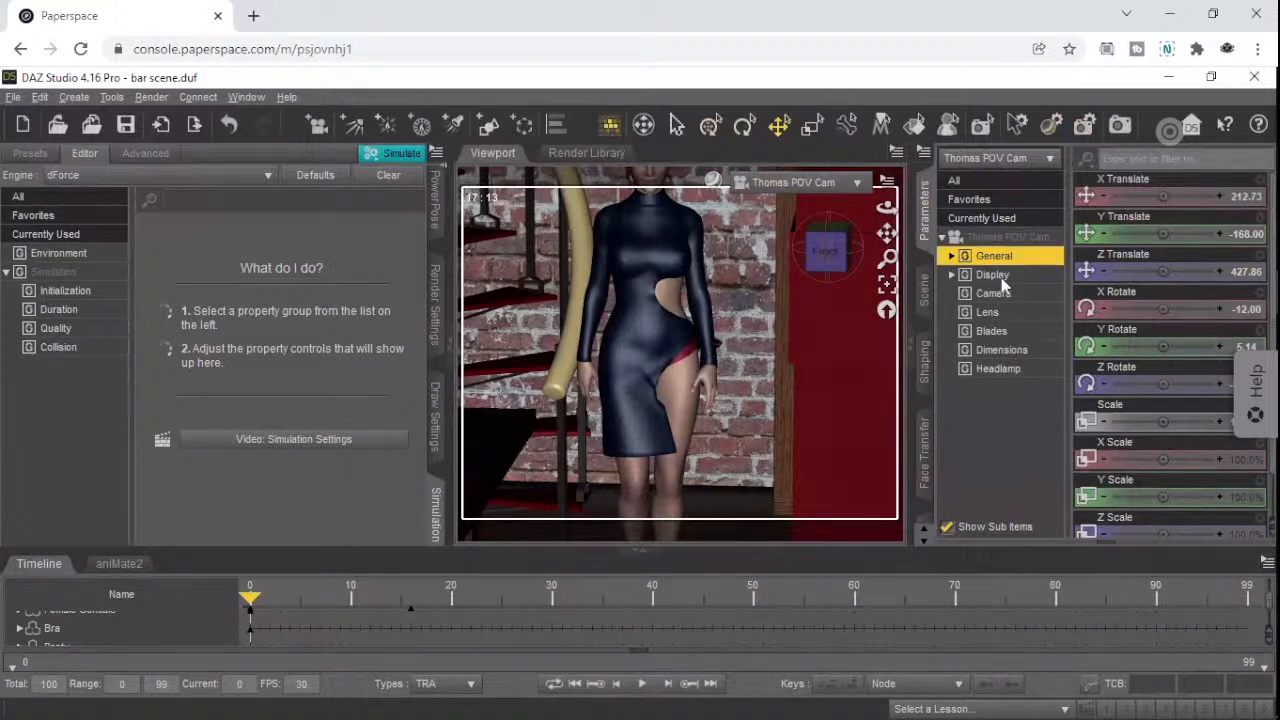
{"action": "left_click", "coordinate": [1000, 276]}
{"action": "left_click", "coordinate": [997, 294]}
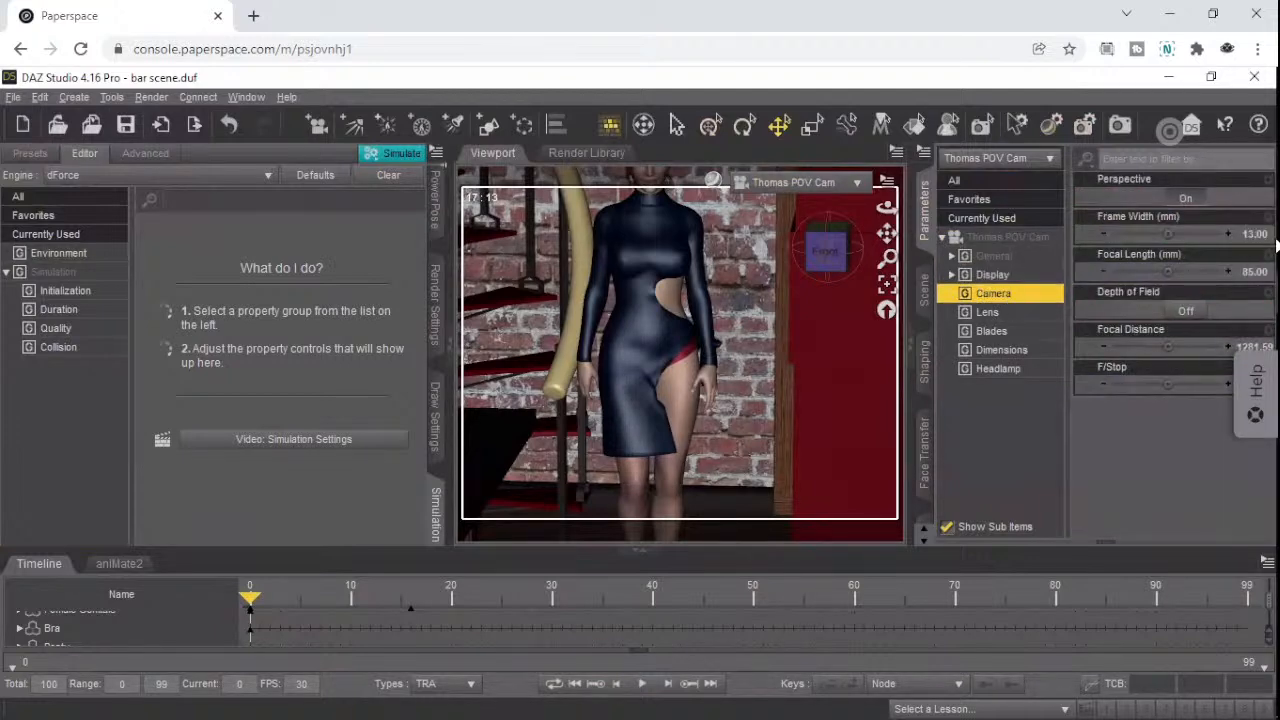
- Switch from the Chrome new tab window back to DAZ Studio and move the Paperspace floating button away from the camera parameters
{"action": "mouse_move", "coordinate": [1260, 241]}
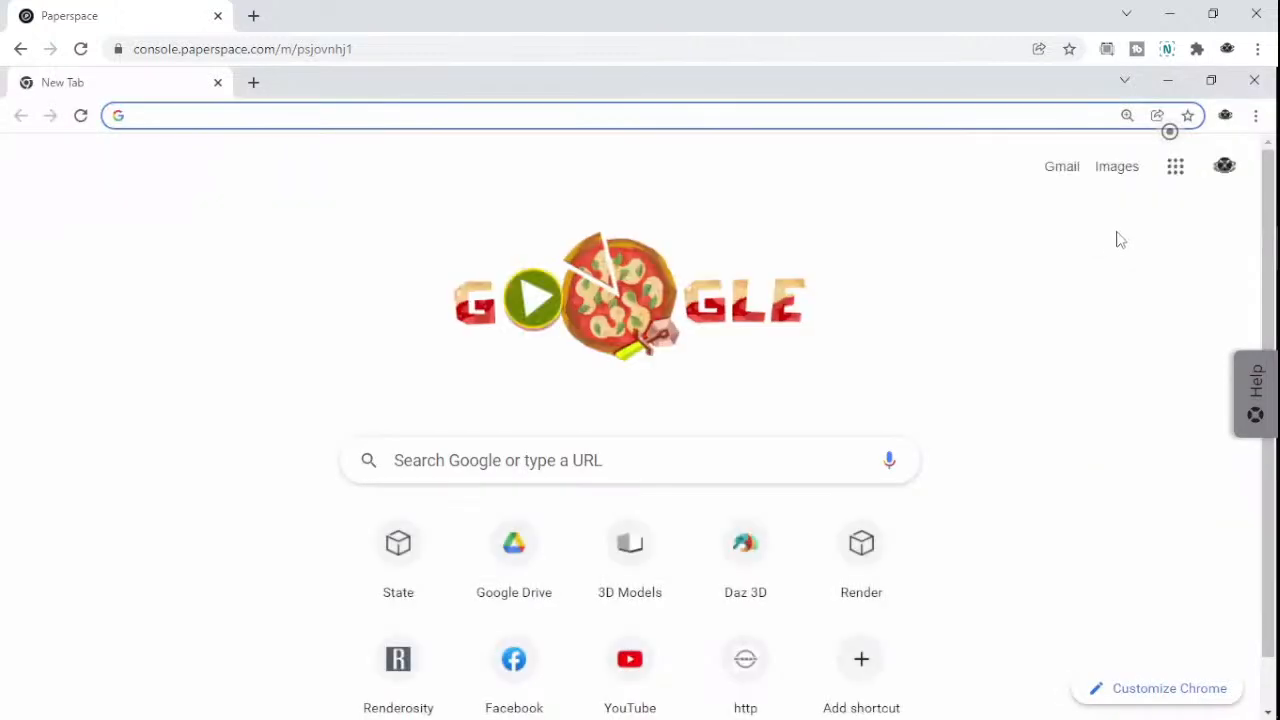
{"action": "left_click", "coordinate": [1169, 85]}
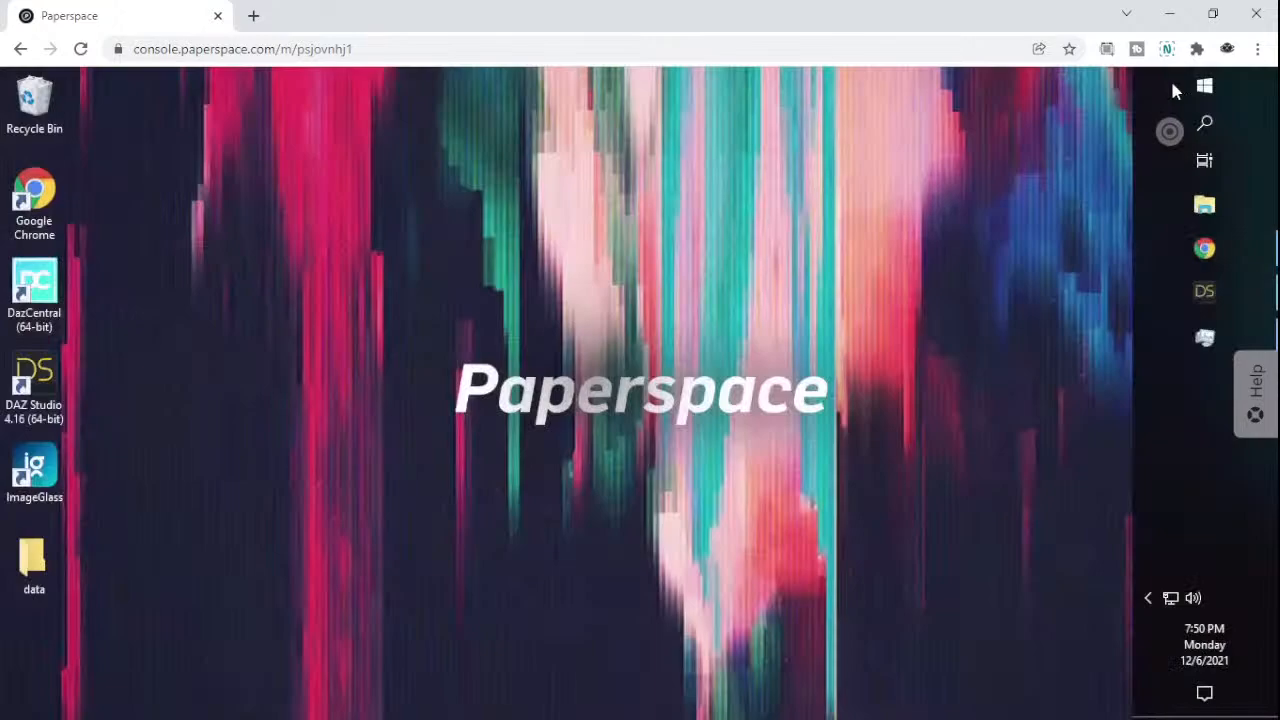
{"action": "left_click", "coordinate": [1187, 291]}
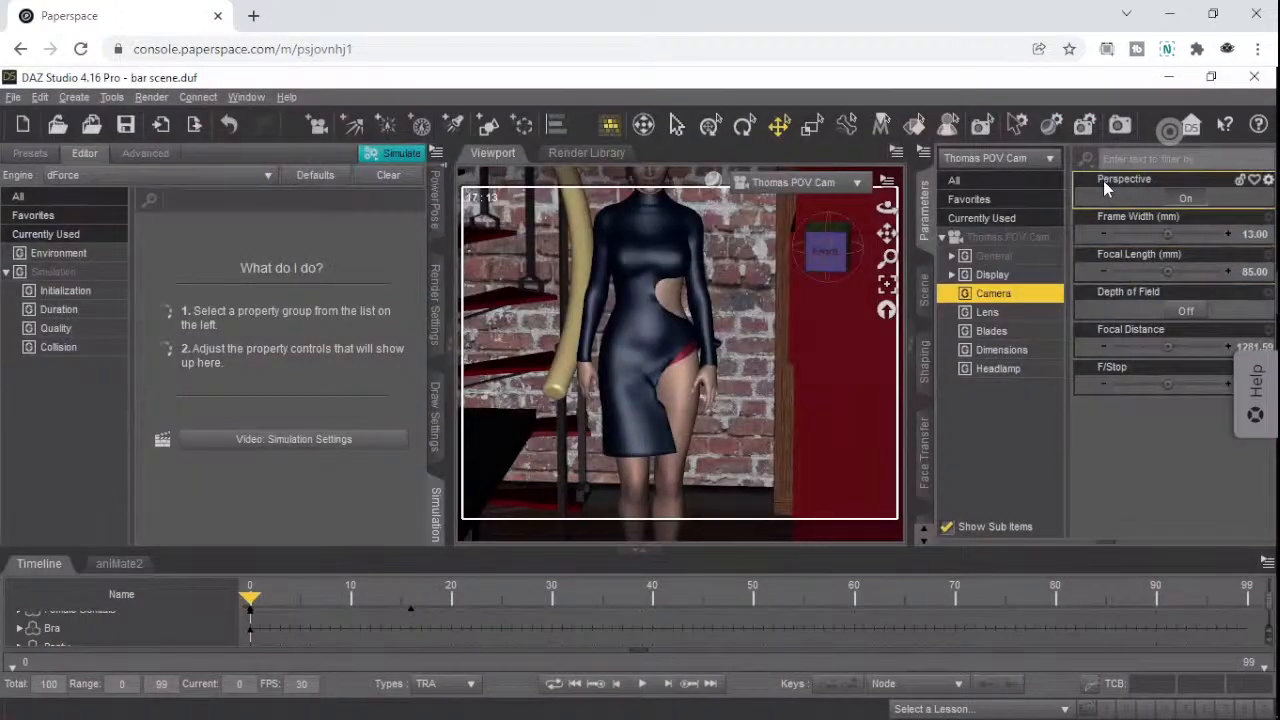
{"action": "left_click_drag", "start_coordinate": [1169, 130], "coordinate": [277, 170]}
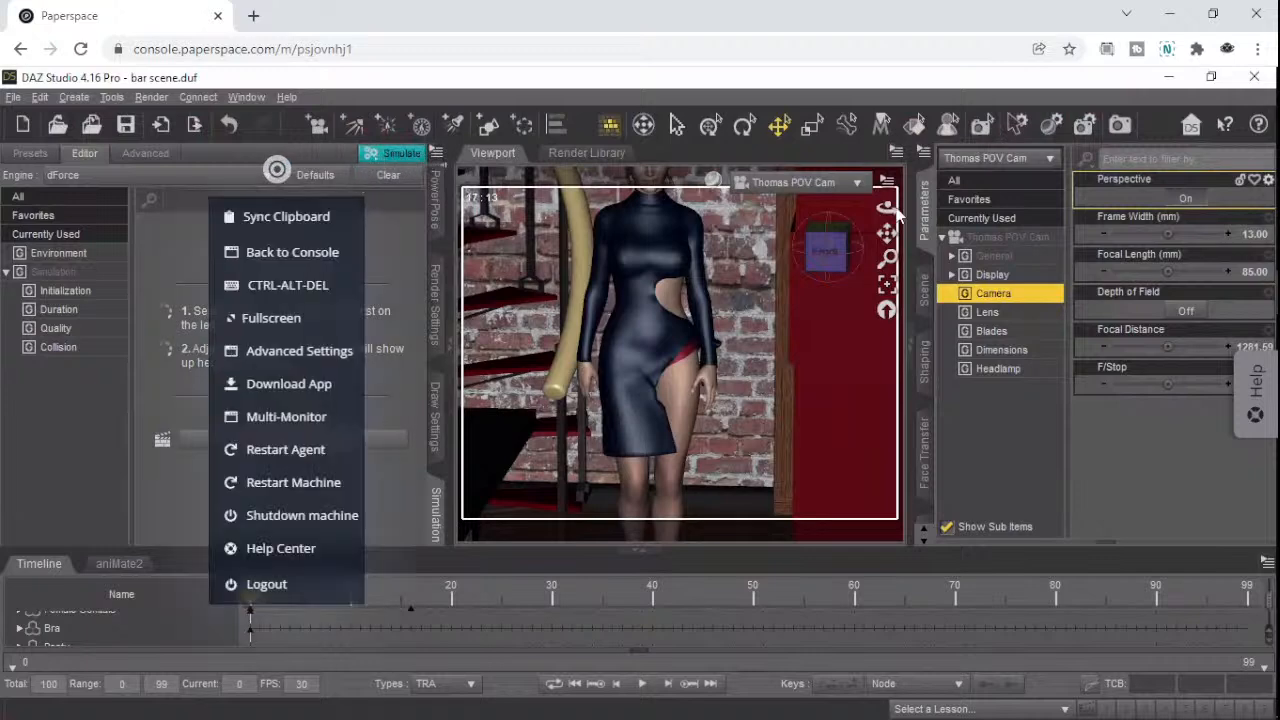
- Try a Frame Width of 25 mm on Thomas POV Cam and settle on 22 mm
{"action": "left_click", "coordinate": [1240, 233]}
{"action": "left_click", "coordinate": [1245, 234]}
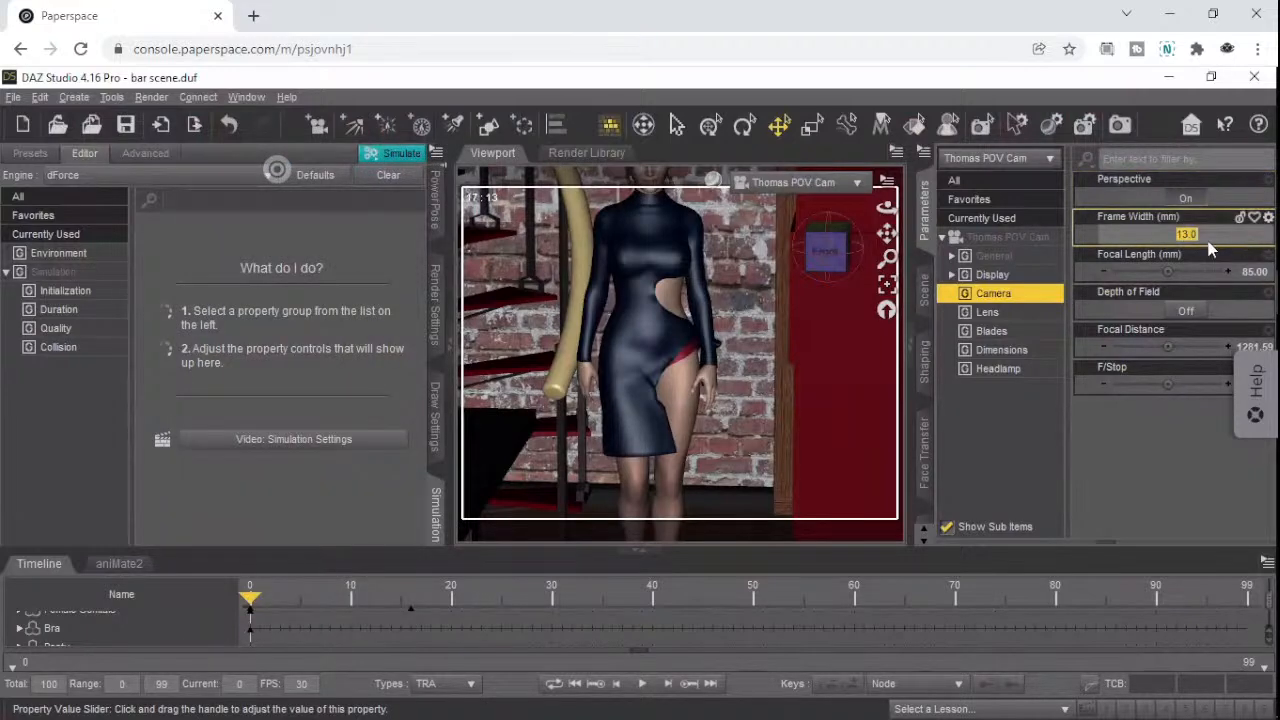
{"action": "type", "text": "25"}
{"action": "key", "text": "Return"}
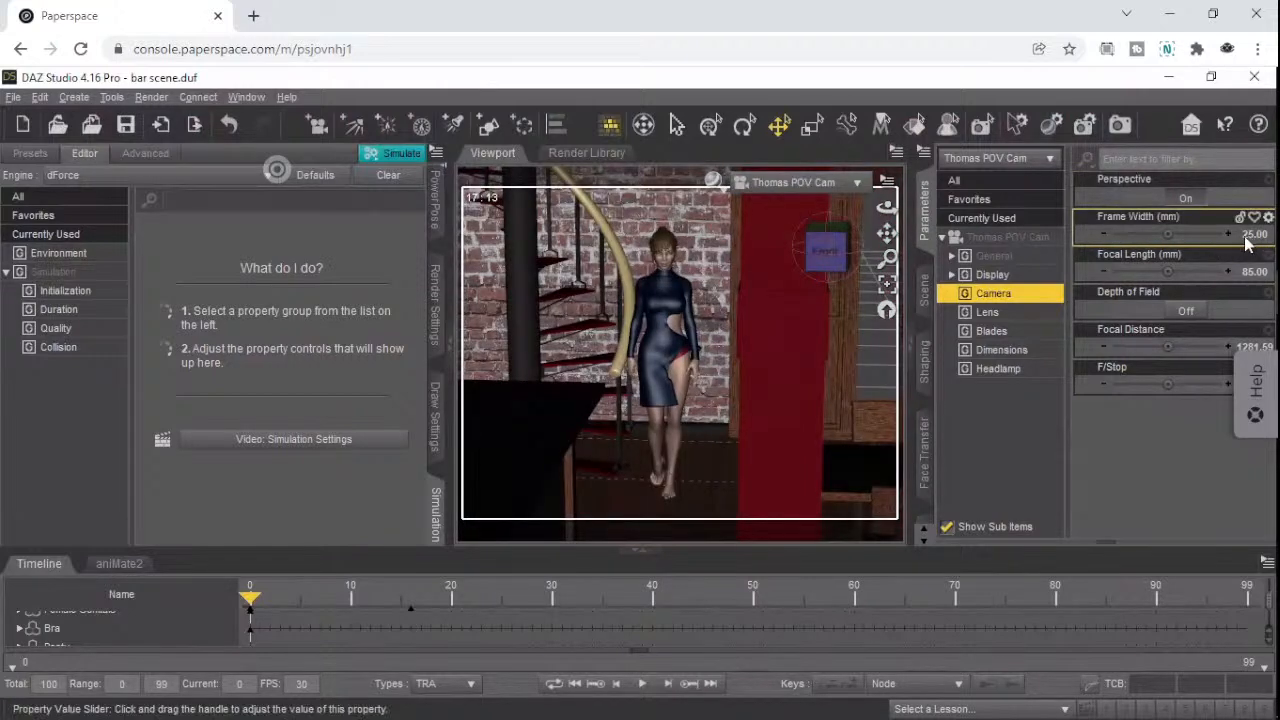
{"action": "left_click", "coordinate": [1246, 243]}
{"action": "type", "text": "22"}
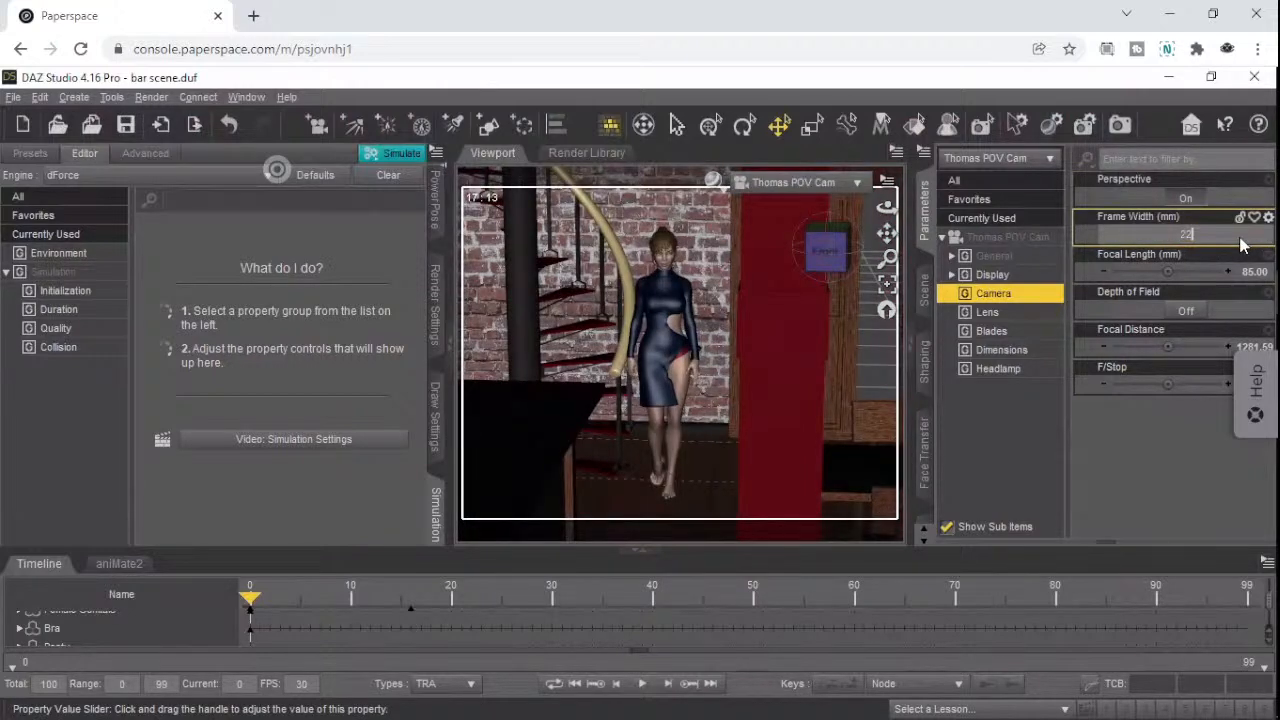
{"action": "key", "text": "Return"}
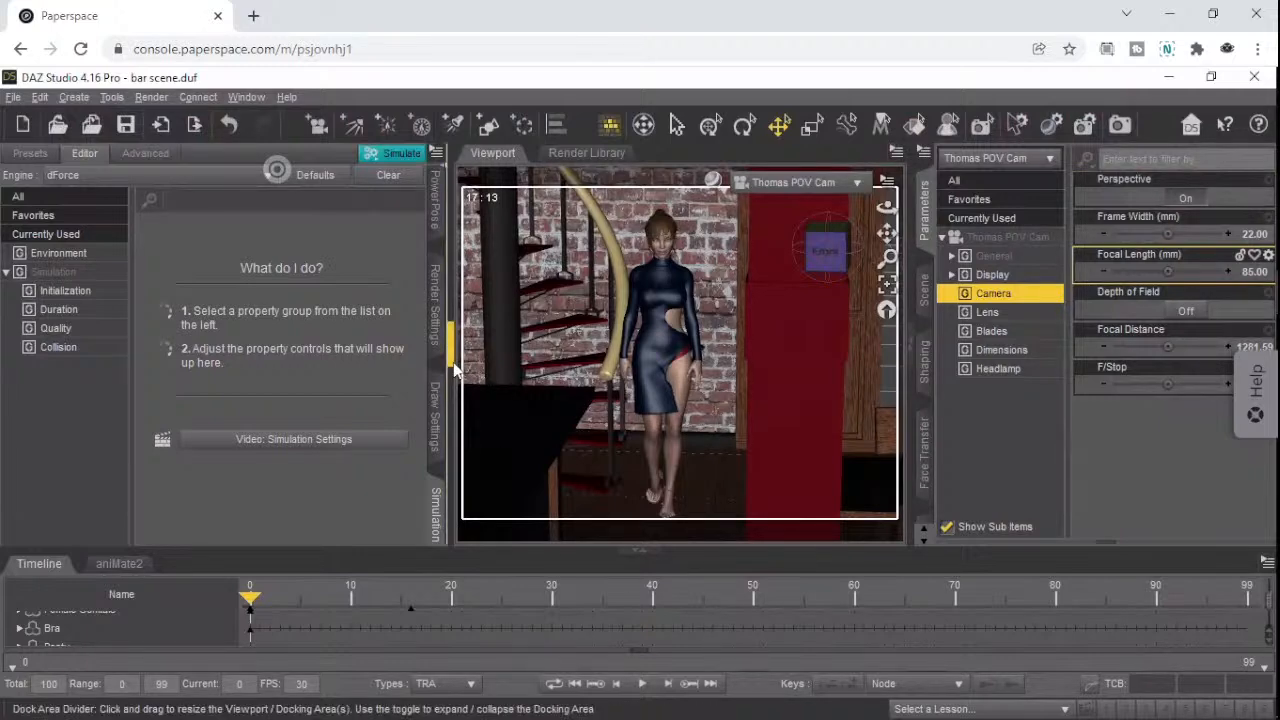
- Play part of the animation to check the wider framing, and move the timeline to frame 99
{"action": "left_click", "coordinate": [642, 685]}
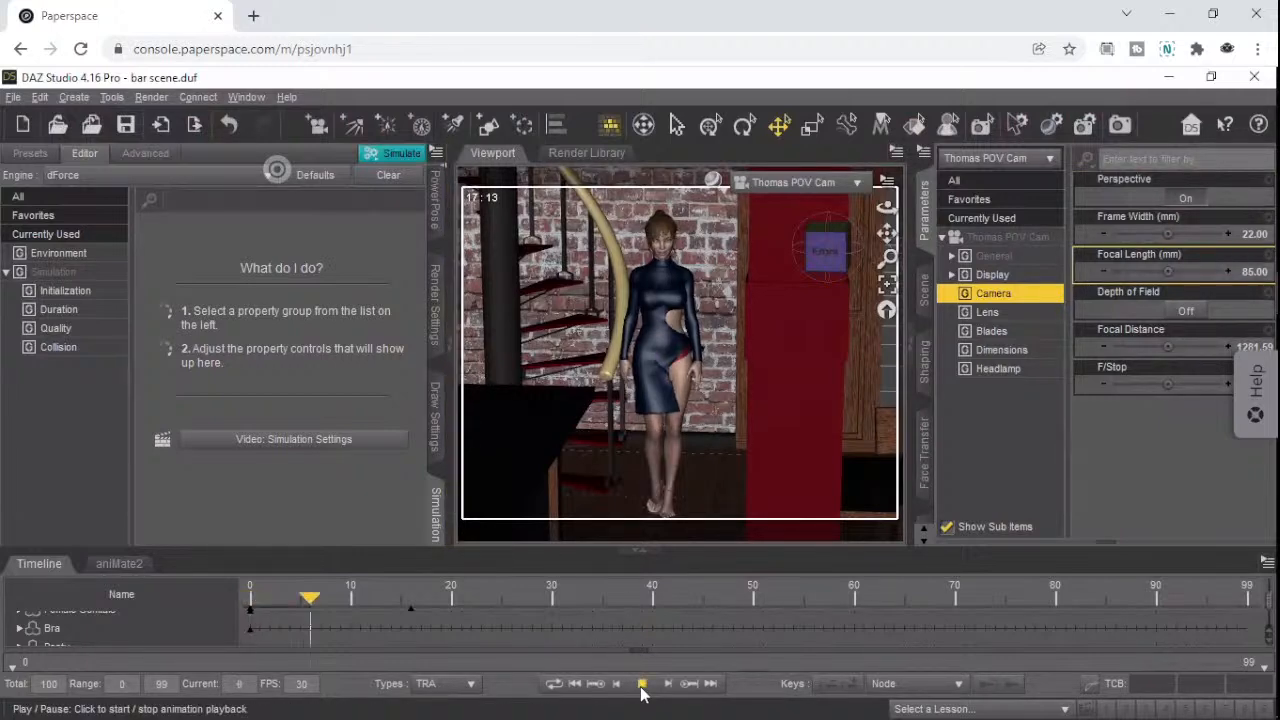
{"action": "left_click", "coordinate": [642, 685]}
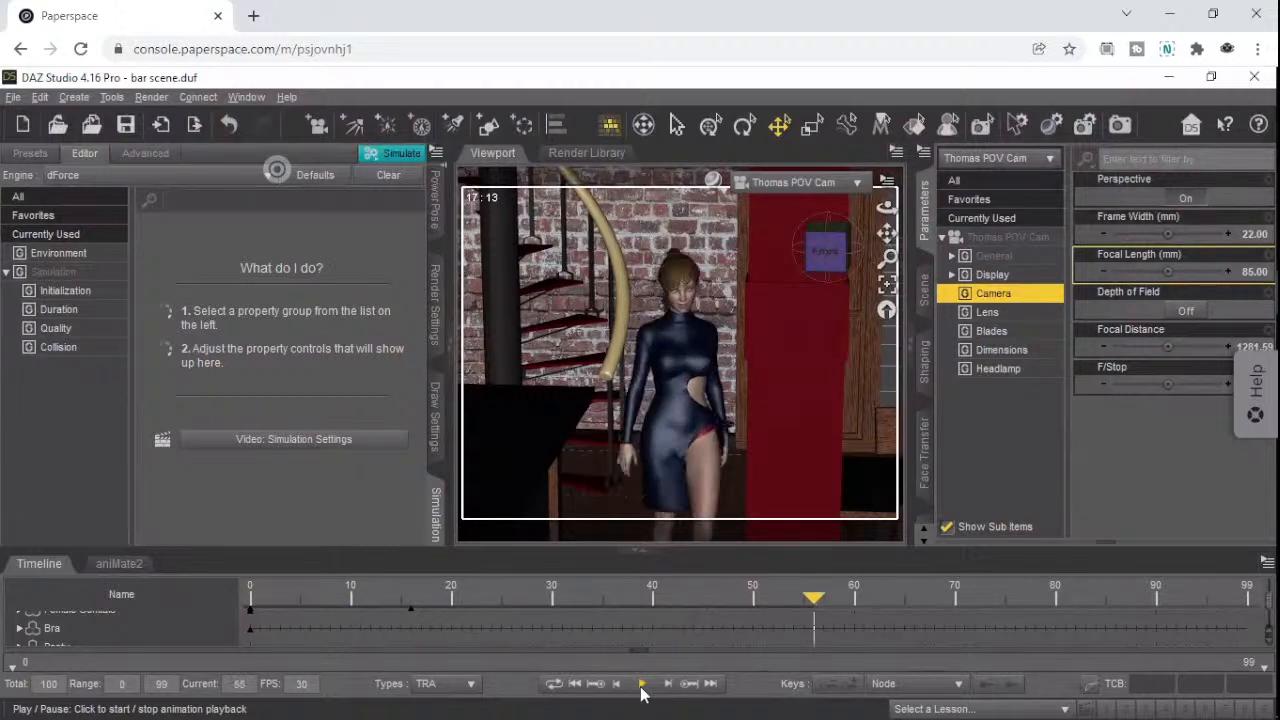
{"action": "left_click_drag", "start_coordinate": [853, 597], "coordinate": [1247, 597]}
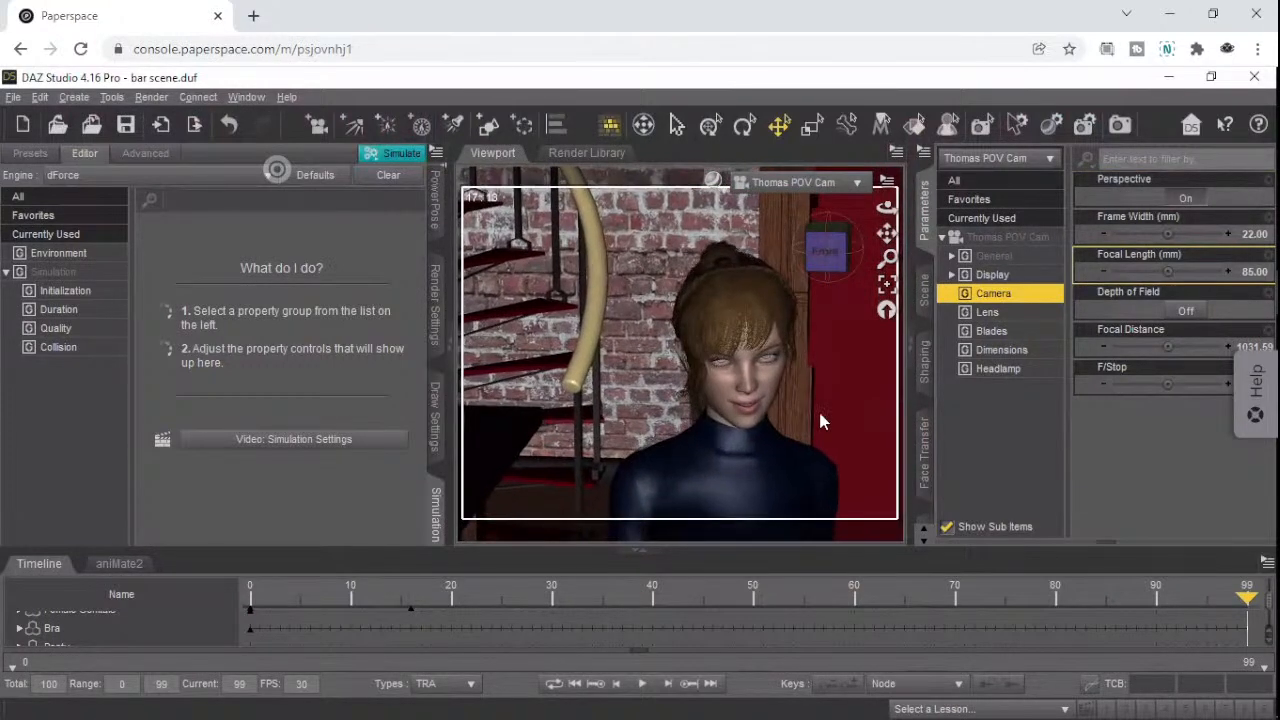
- Tilt Thomas POV Cam down at frame 99 by lowering its X Rotate to about -15.64
{"action": "left_click", "coordinate": [1013, 160]}
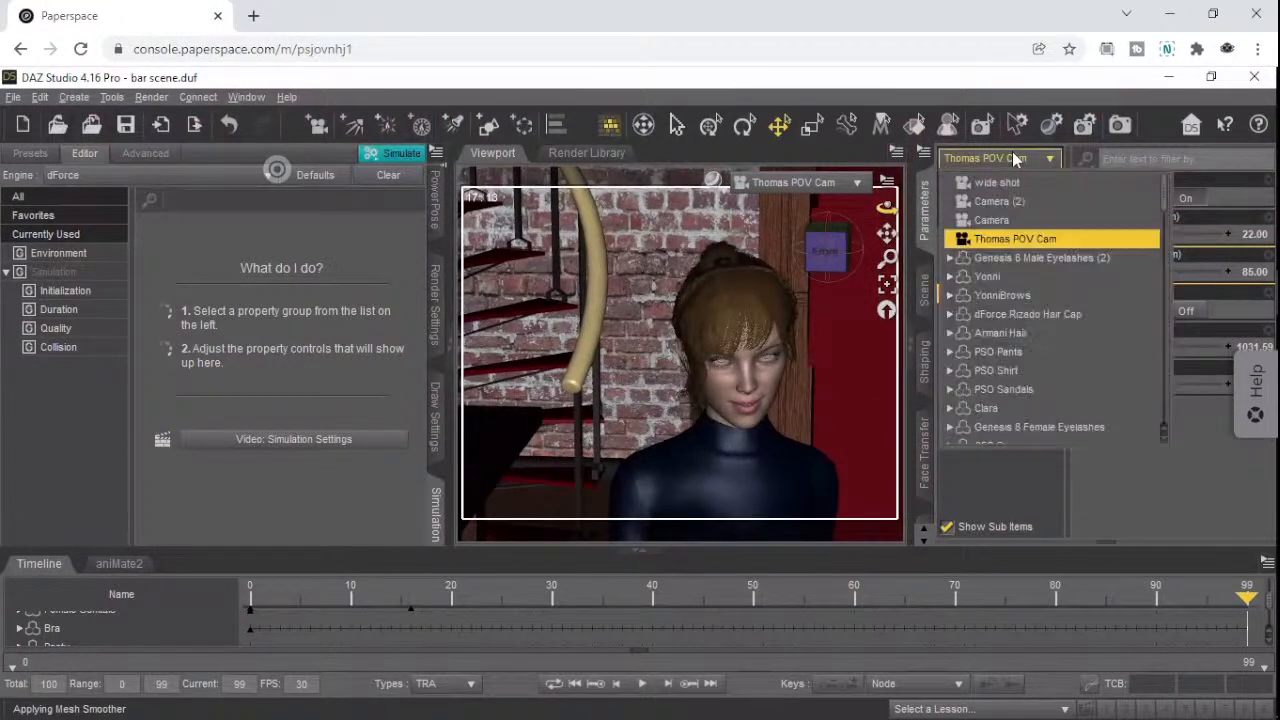
{"action": "left_click", "coordinate": [1015, 161]}
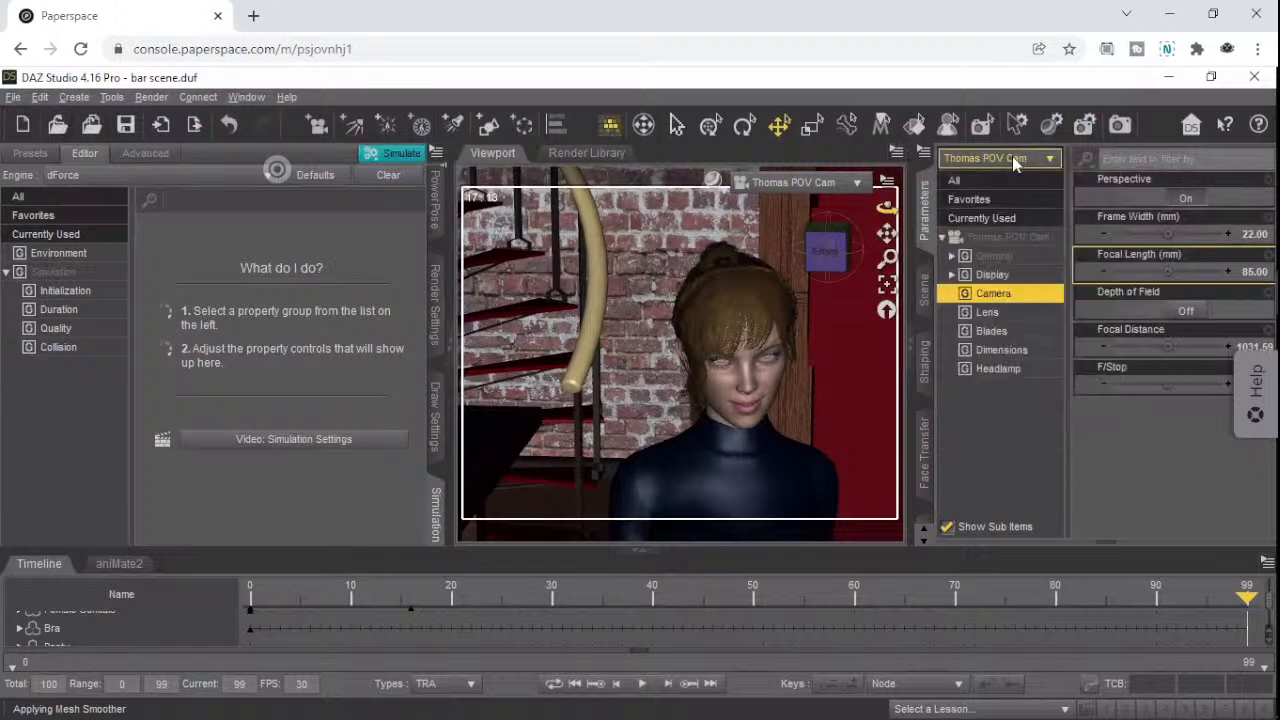
{"action": "left_click", "coordinate": [998, 240]}
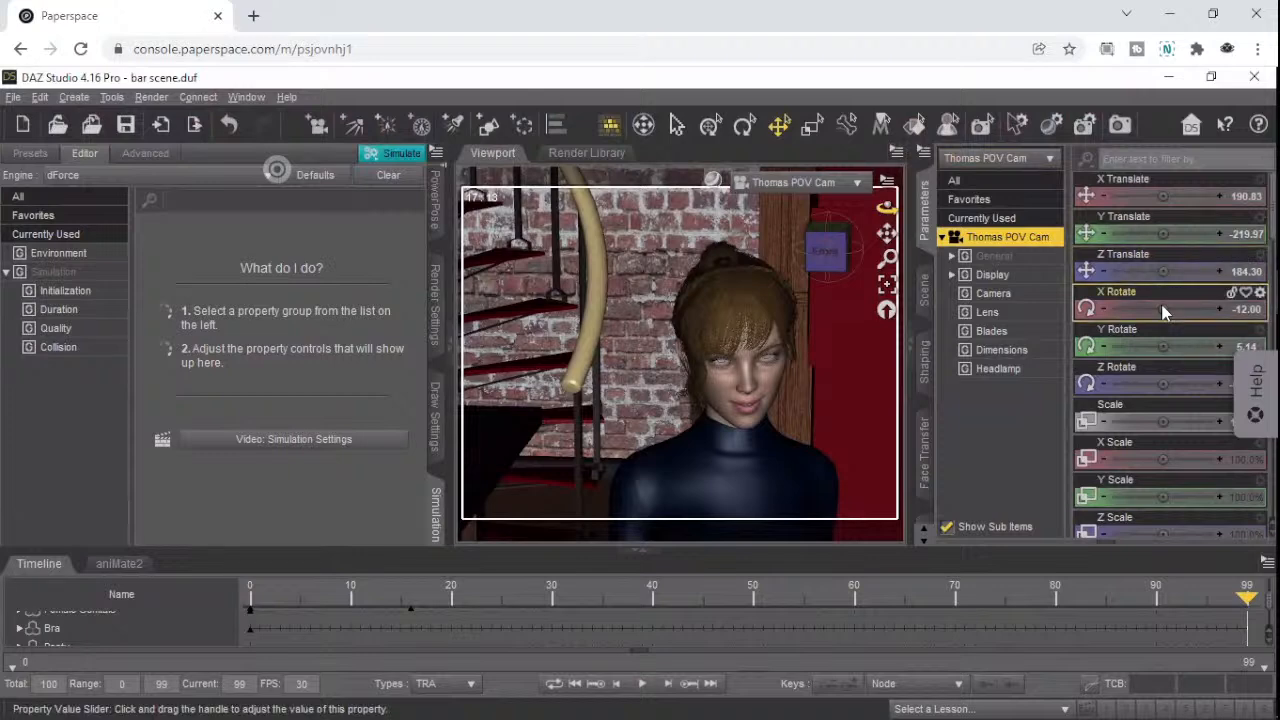
{"action": "mouse_move", "coordinate": [1162, 312]}
{"action": "left_mouse_down"}
{"action": "mouse_move", "coordinate": [1146, 313]}
{"action": "mouse_move", "coordinate": [1170, 305]}
{"action": "mouse_move", "coordinate": [1152, 309]}
{"action": "left_mouse_up"}
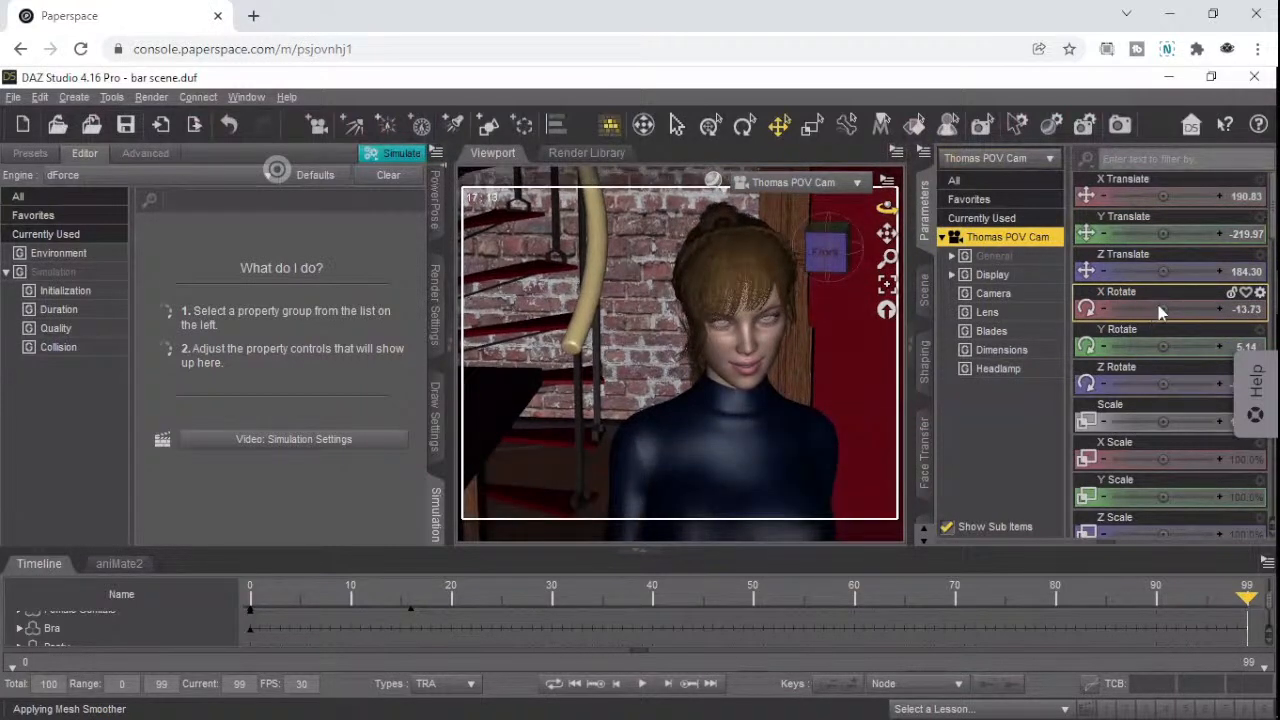
{"action": "left_click_drag", "start_coordinate": [1159, 307], "coordinate": [1154, 311]}
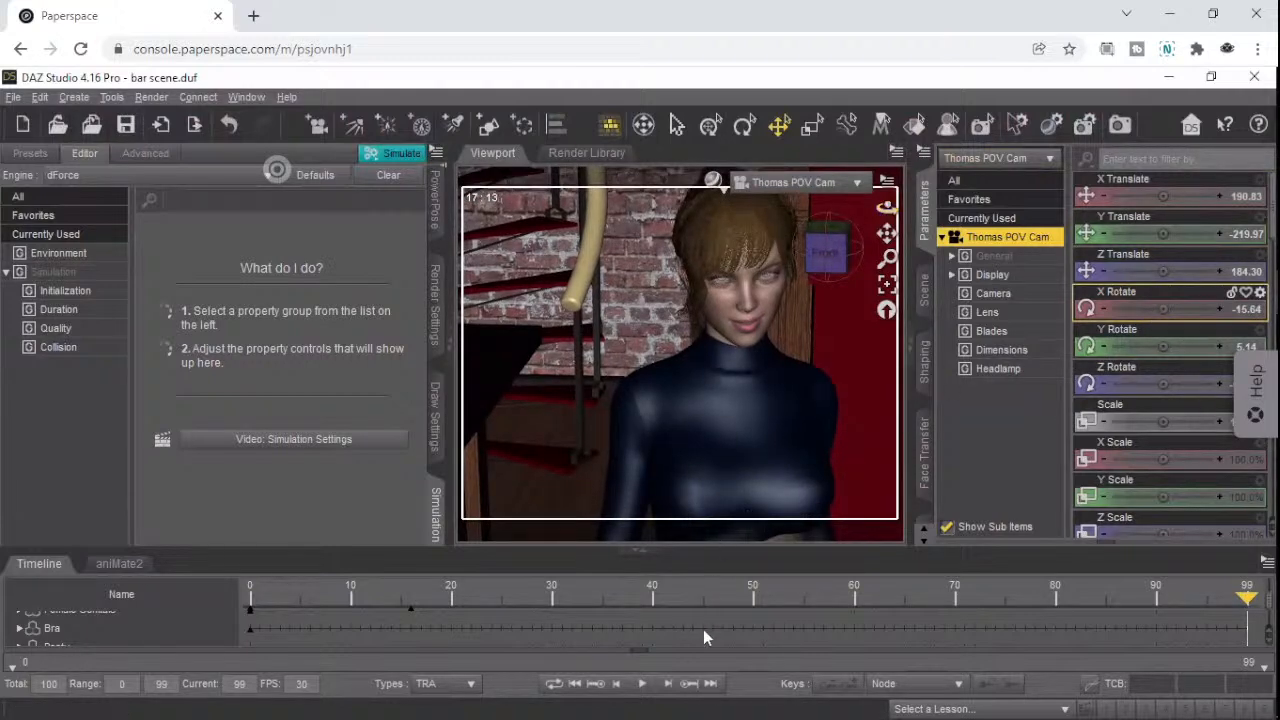
- Play the animation to check the camera tilt towards Clara, and return the timeline to frame 0
{"action": "left_click", "coordinate": [643, 686]}
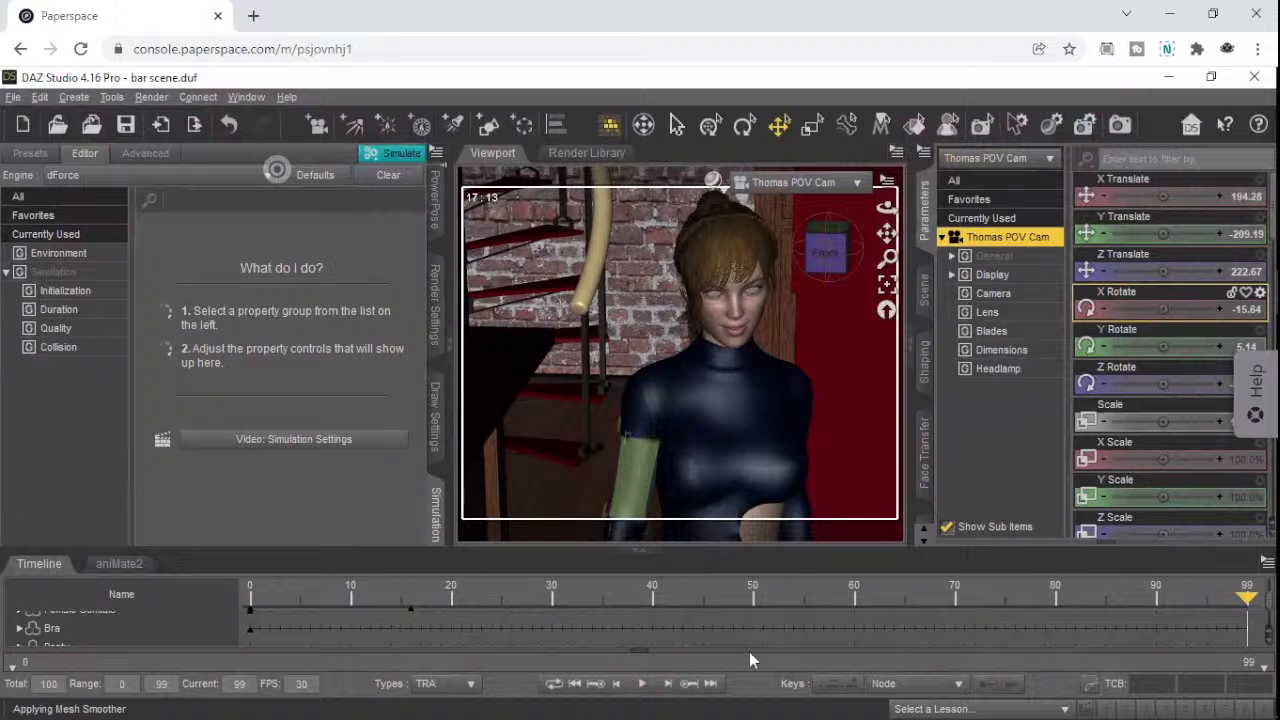
{"action": "left_click", "coordinate": [645, 686]}
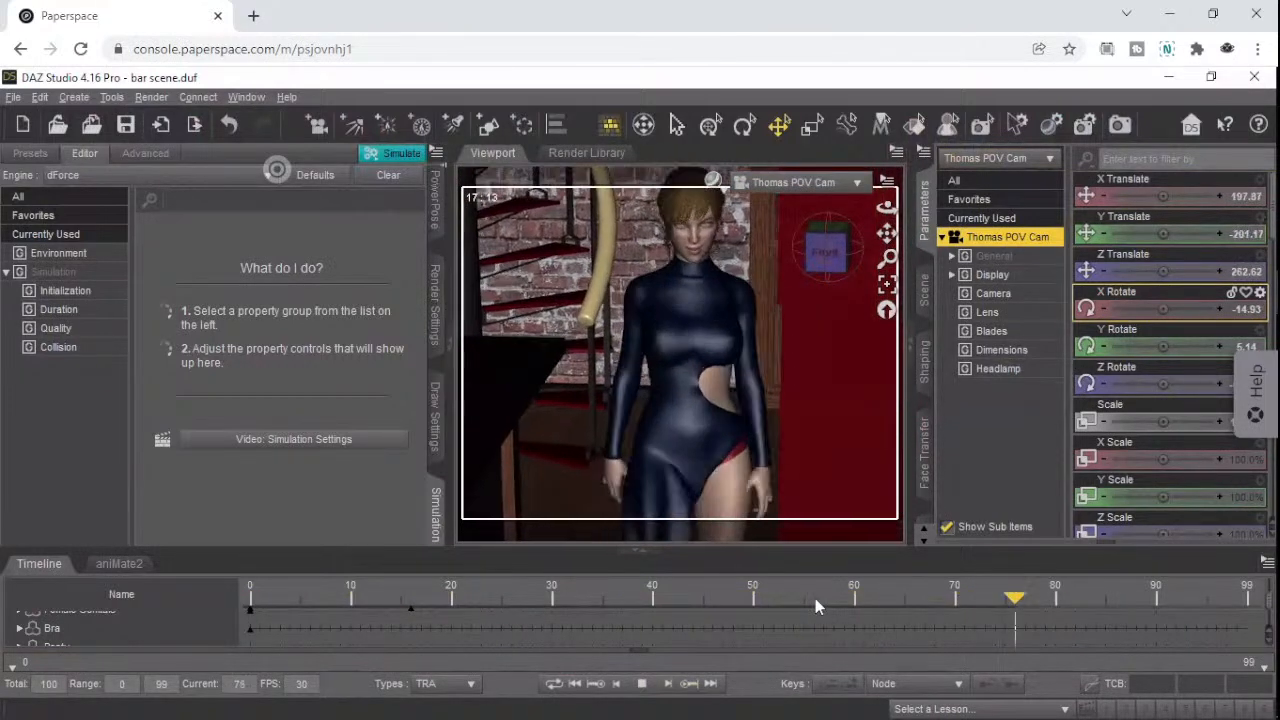
{"action": "left_click", "coordinate": [642, 683]}
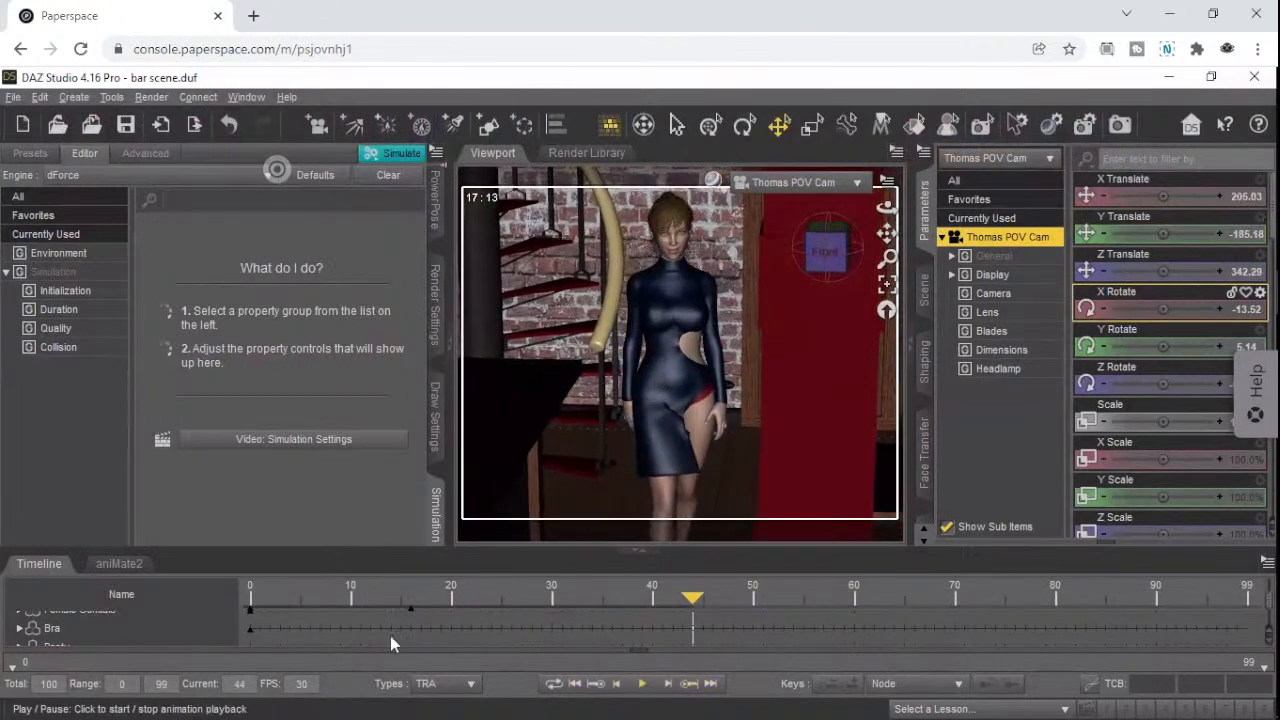
{"action": "left_click", "coordinate": [278, 600]}
{"action": "left_click", "coordinate": [247, 600]}
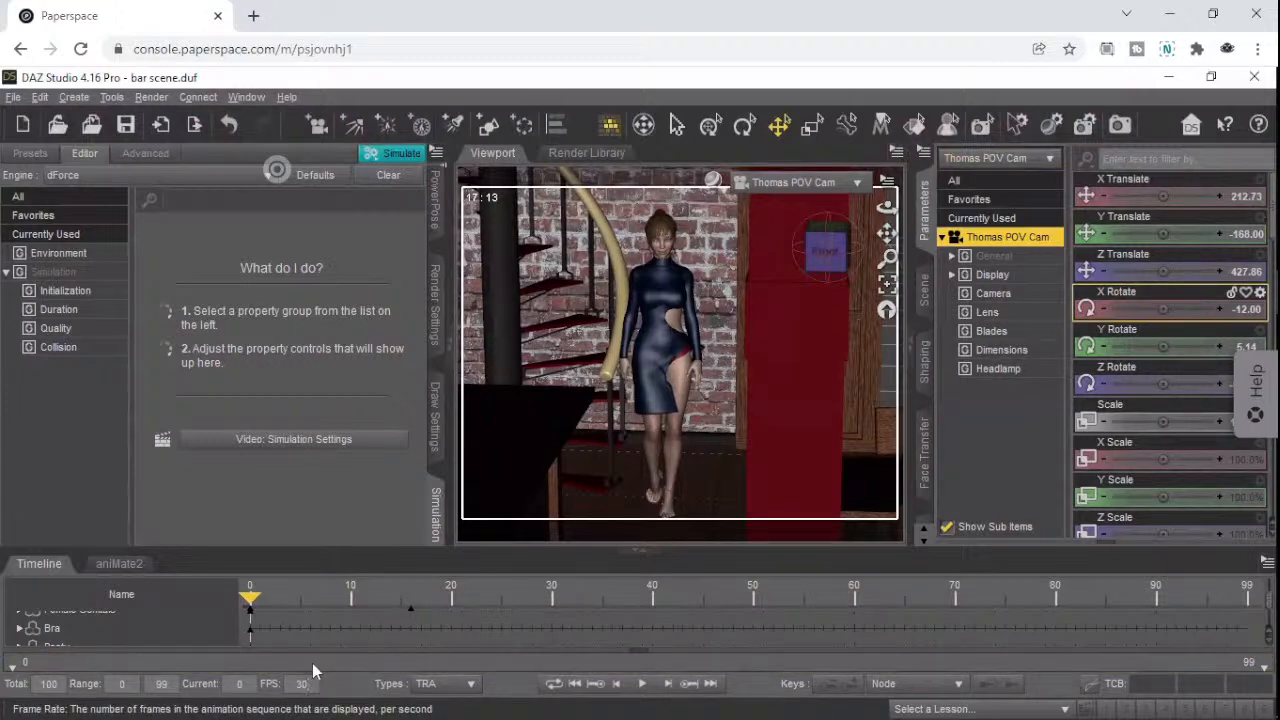
- Set the animation's frame rate to 17 FPS
{"action": "key", "text": "BackSpace"}
{"action": "key", "text": "BackSpace"}
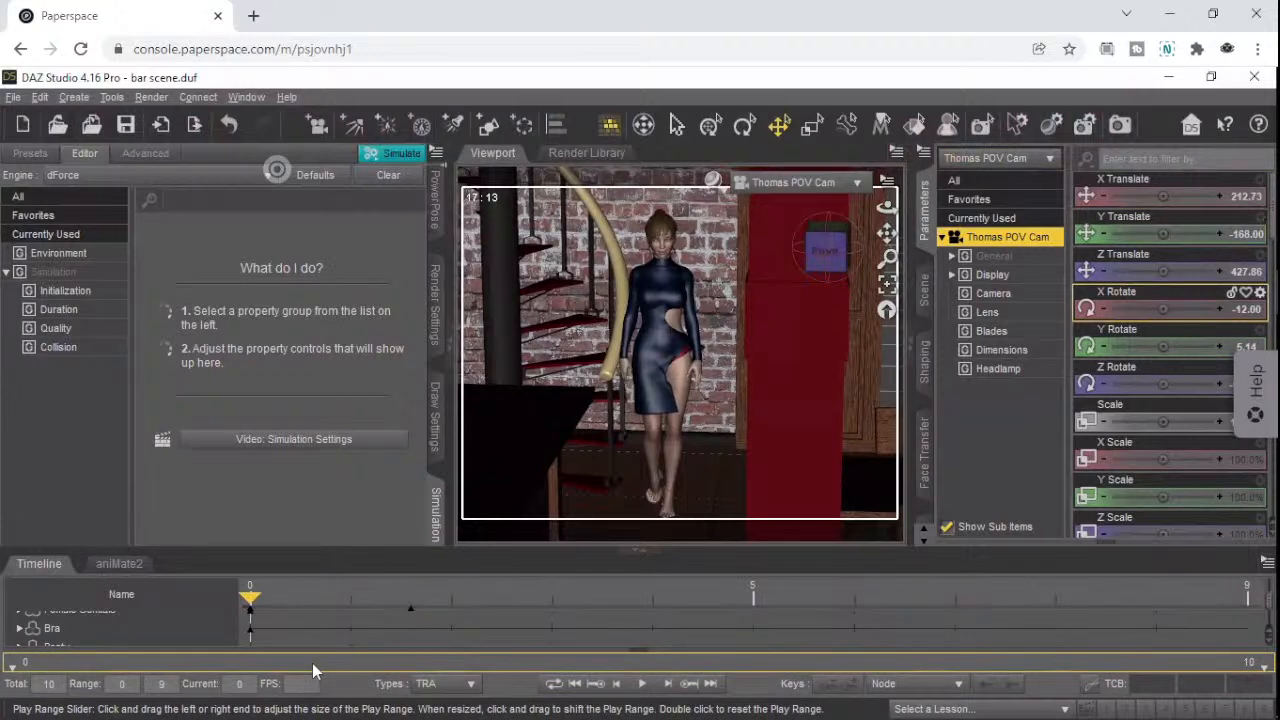
{"action": "type", "text": "17"}
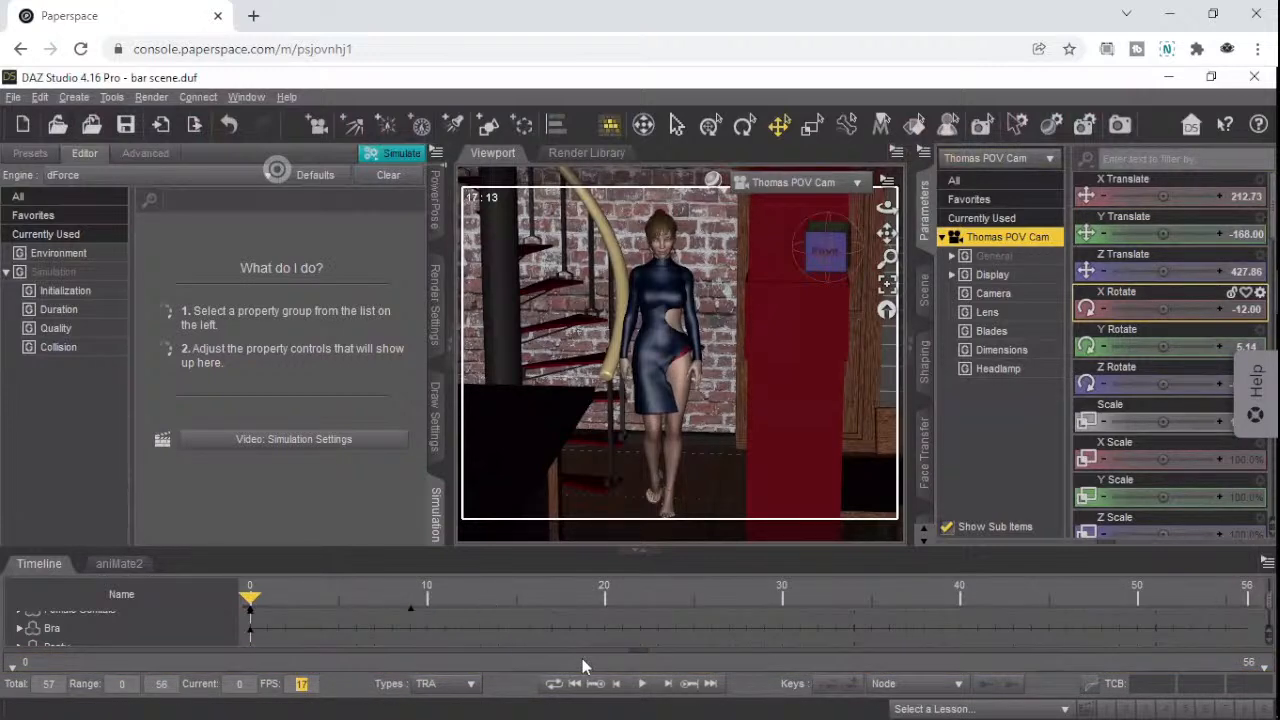
- Play the animation at the new frame rate and return the timeline to frame 0
{"action": "left_click", "coordinate": [642, 684]}
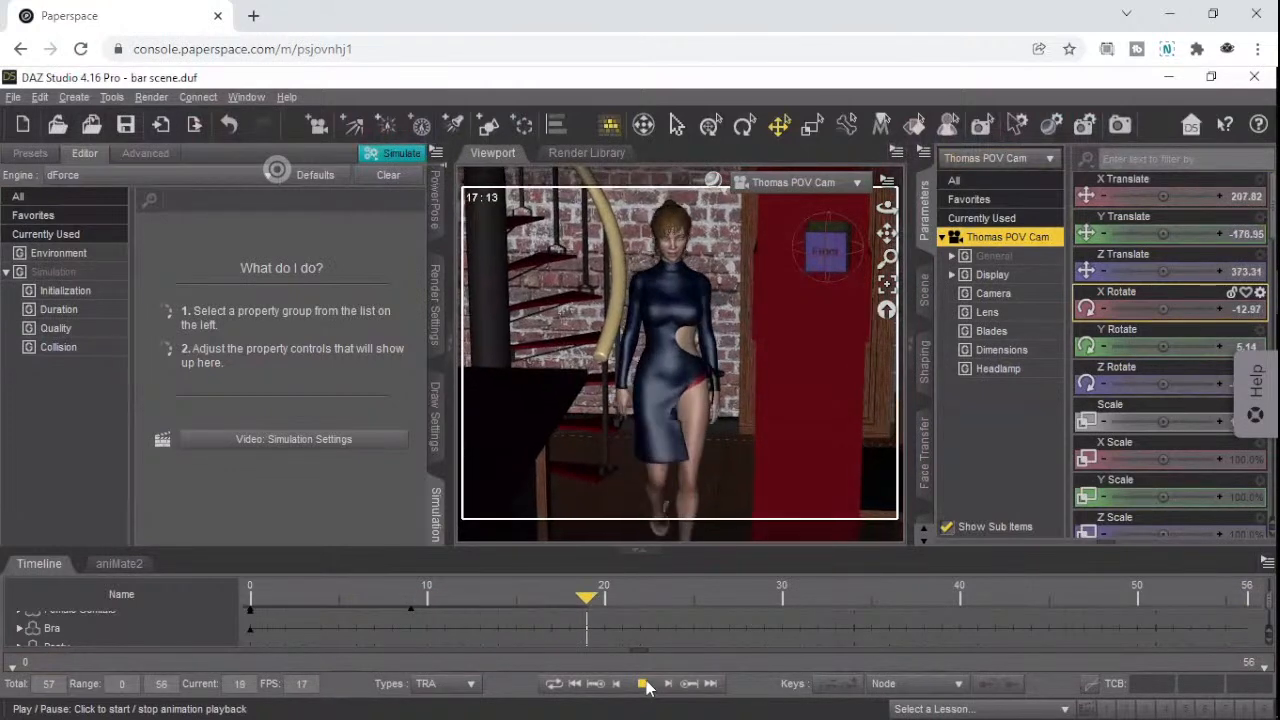
{"action": "left_click", "coordinate": [643, 684]}
{"action": "left_click", "coordinate": [253, 600]}
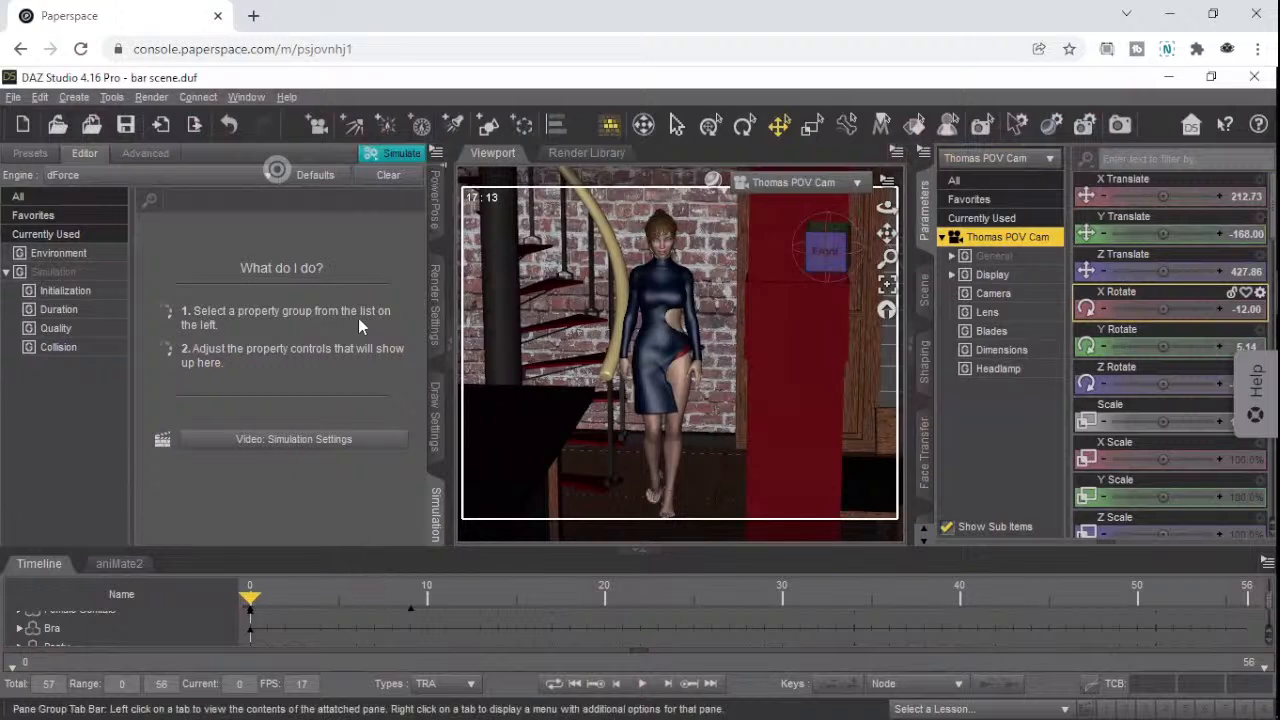
- Set the render type to Image Series in the general render settings and name the series base "Clara first meet"
{"action": "left_click", "coordinate": [434, 300]}
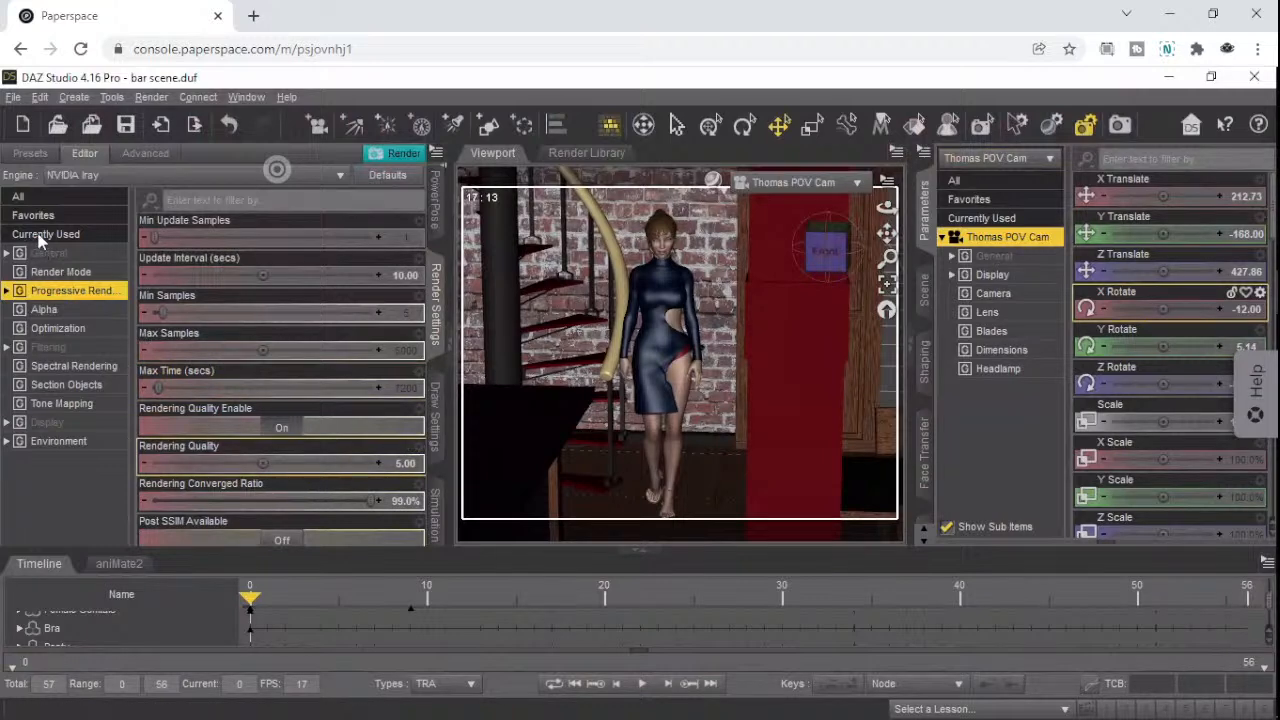
{"action": "left_click", "coordinate": [50, 253]}
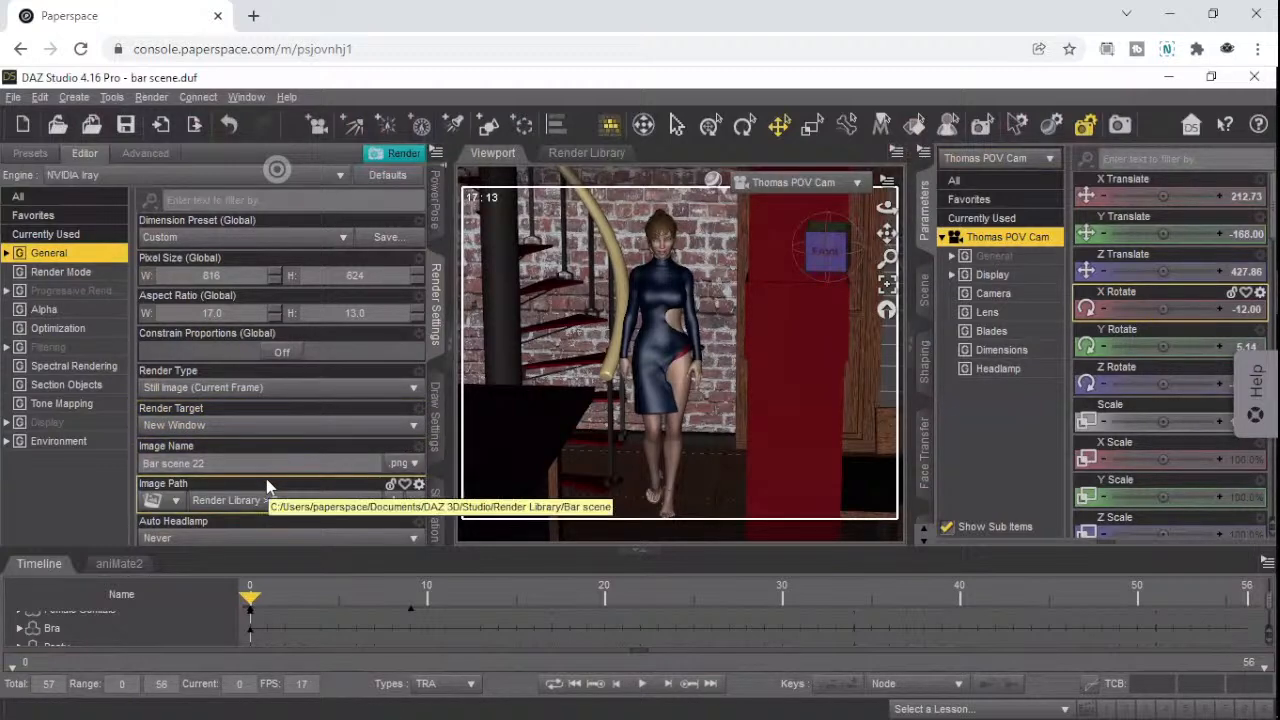
{"action": "left_click", "coordinate": [270, 388]}
{"action": "left_click", "coordinate": [191, 428]}
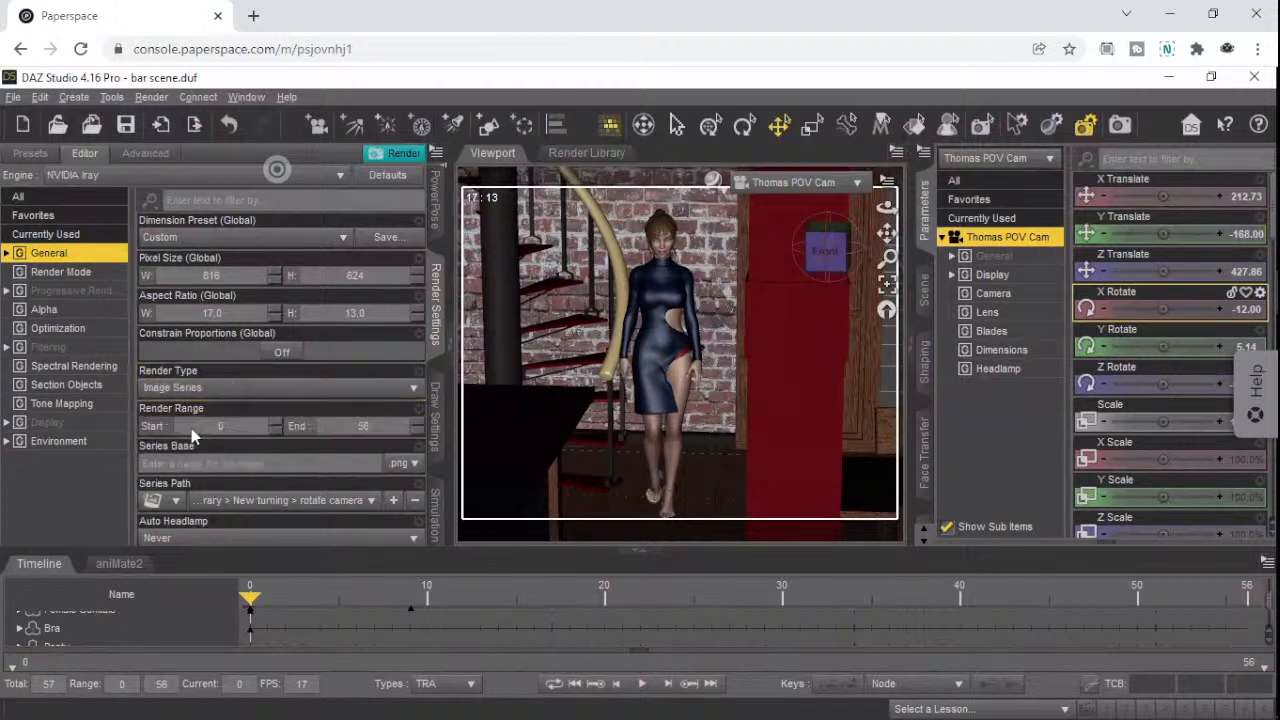
{"action": "left_click", "coordinate": [294, 461]}
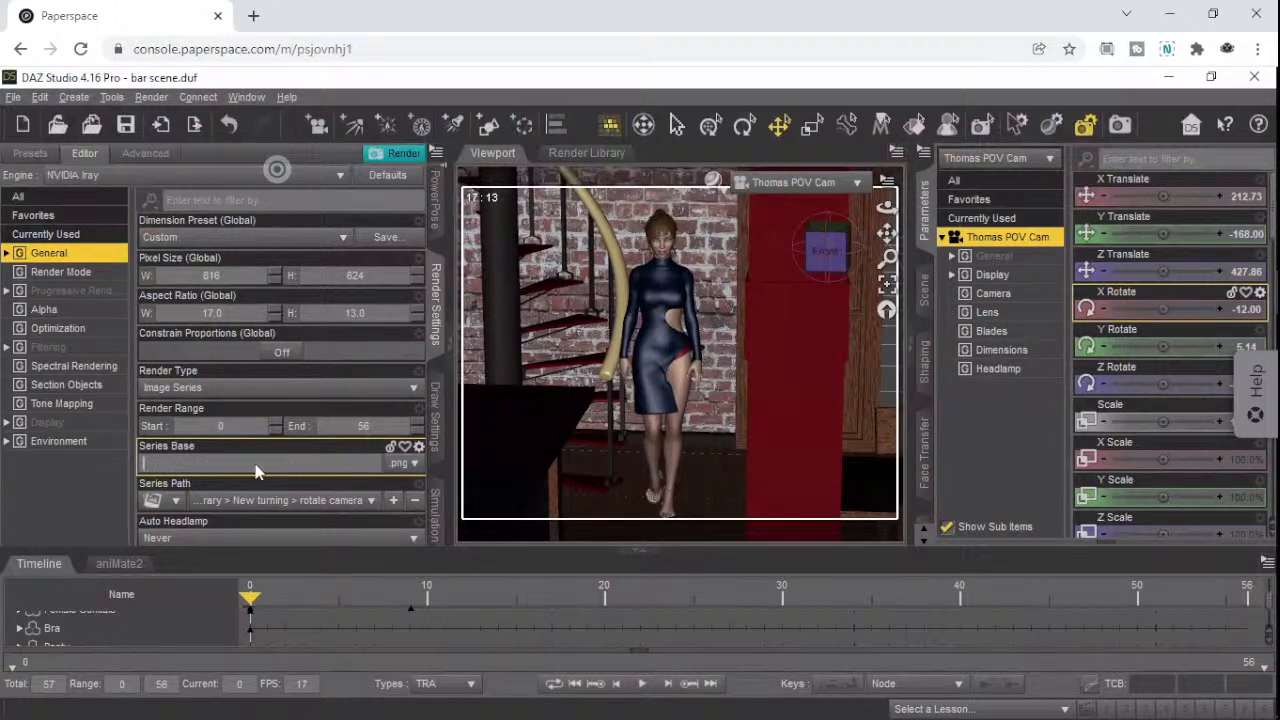
{"action": "type", "text": "Clara first meet"}
- Set the series path to Render Library > Bar scene and create a new folder there named "clara animation"
{"action": "left_click", "coordinate": [359, 503]}
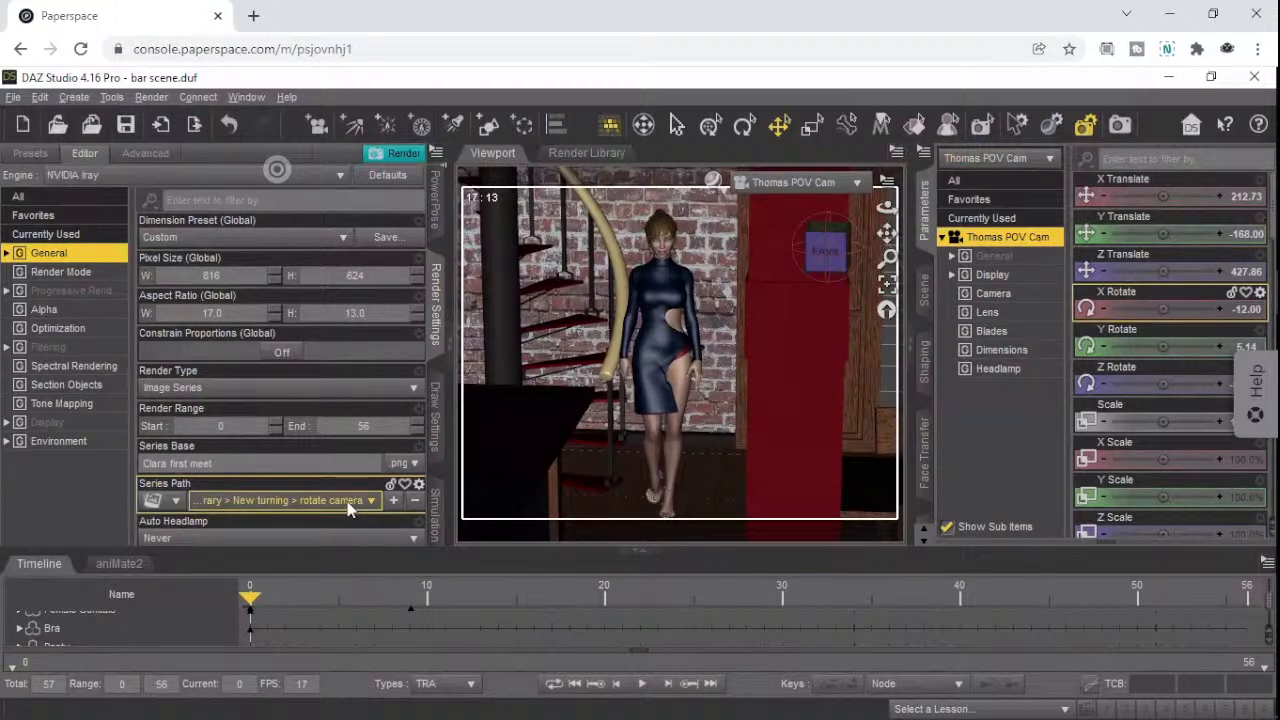
{"action": "left_click", "coordinate": [364, 501]}
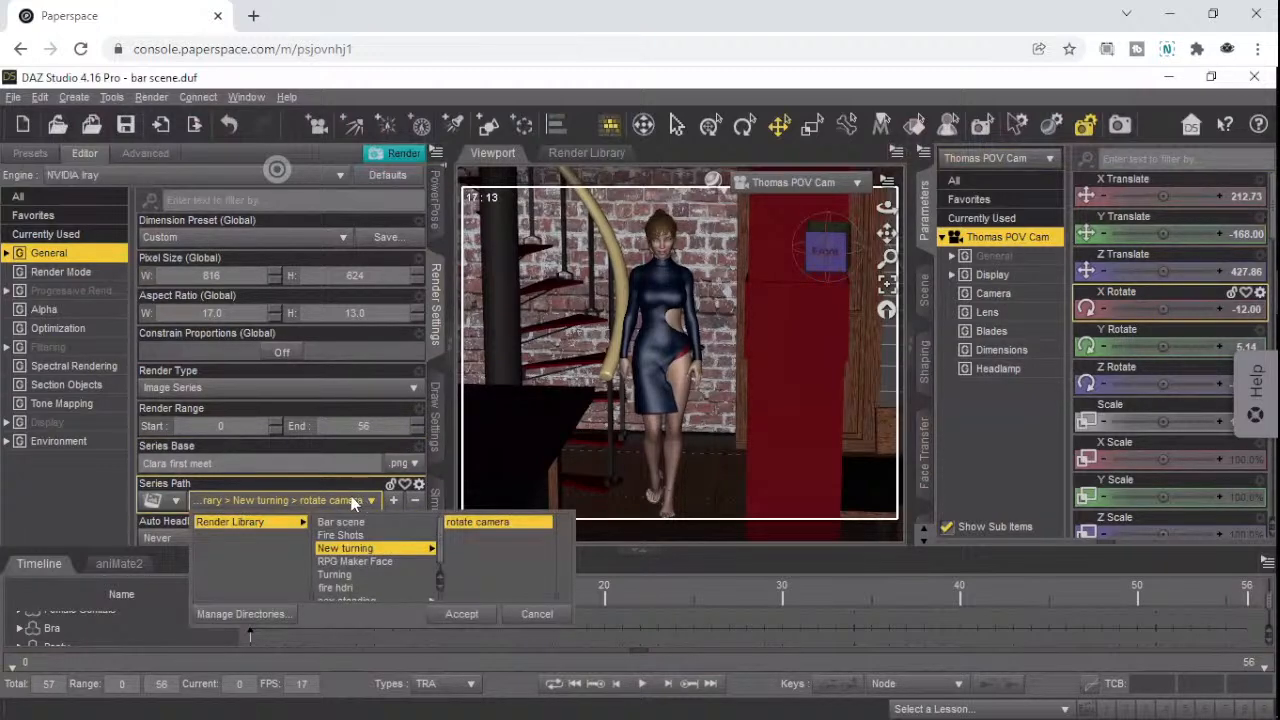
{"action": "left_click", "coordinate": [355, 524]}
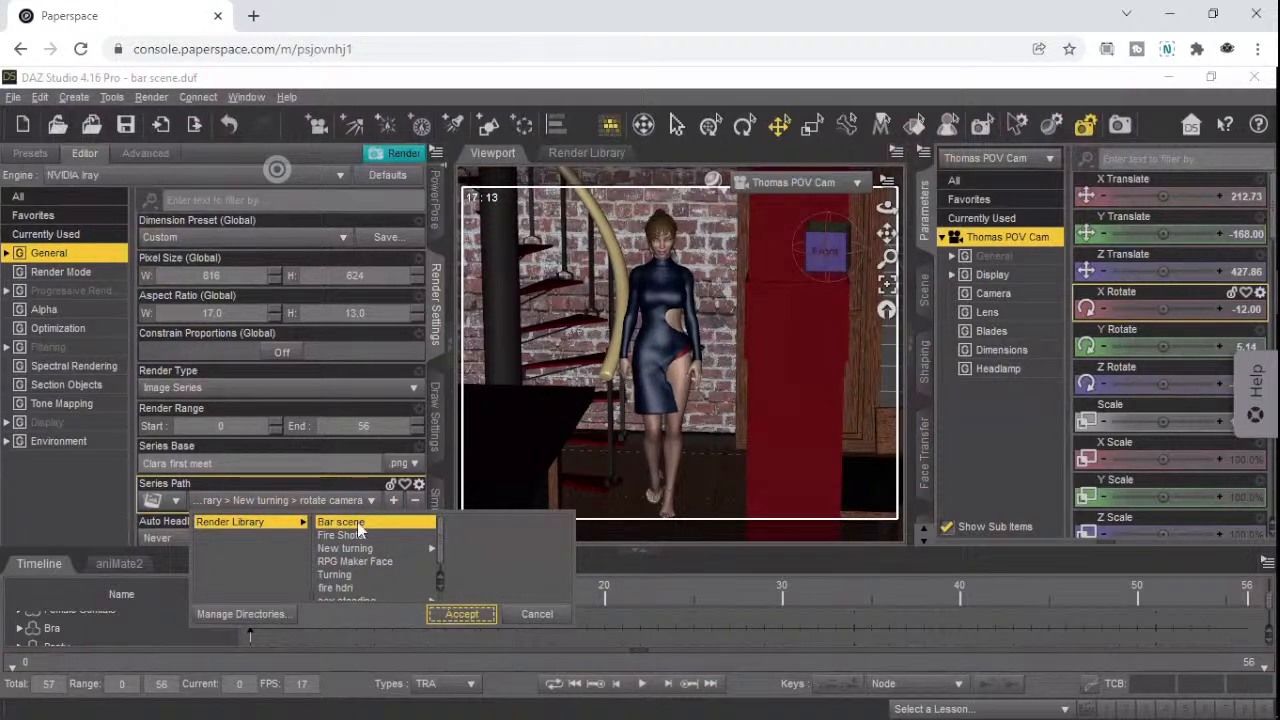
{"action": "left_click", "coordinate": [480, 616]}
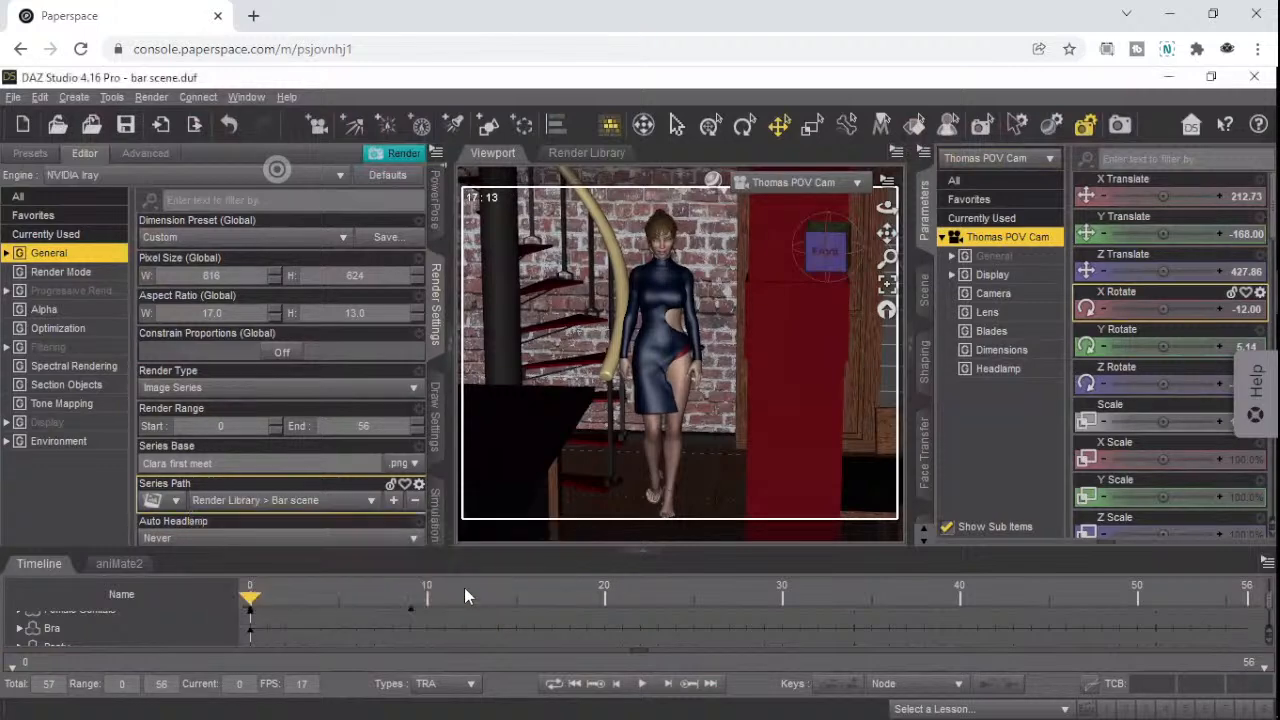
{"action": "left_click", "coordinate": [393, 500]}
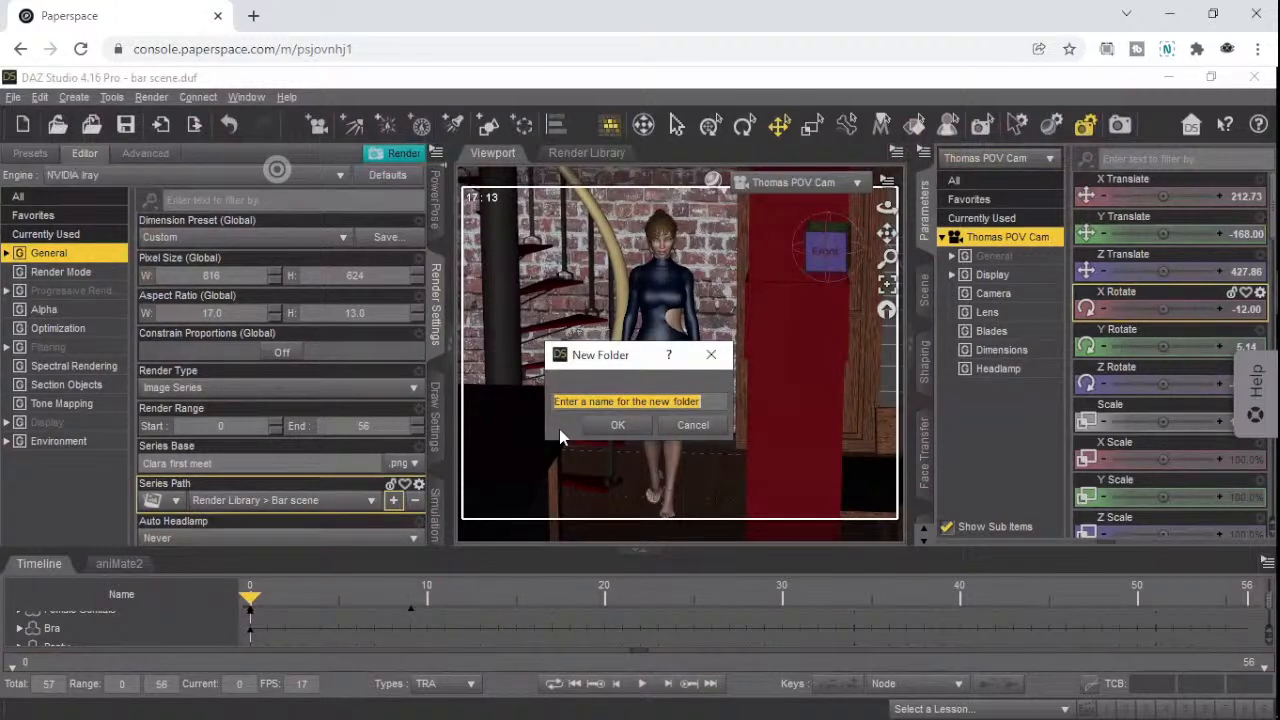
{"action": "type", "text": "clar"}
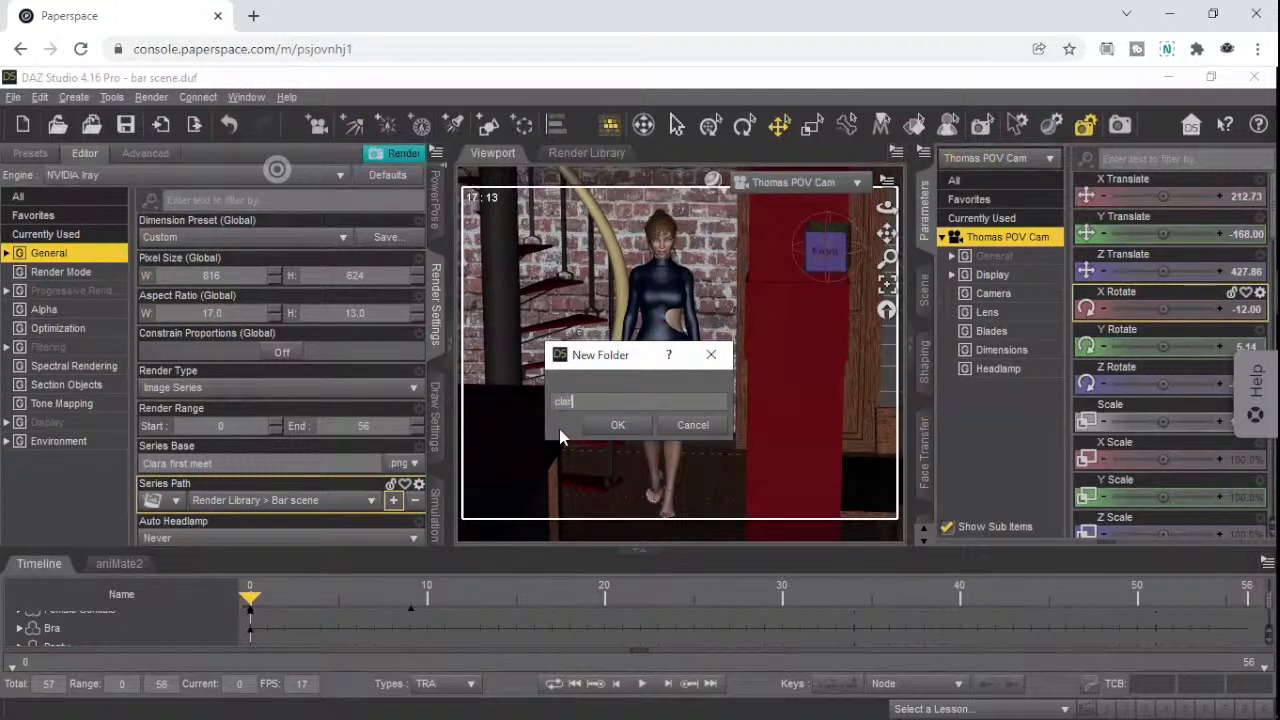
{"action": "type", "text": "a animation"}
{"action": "left_click", "coordinate": [614, 425]}
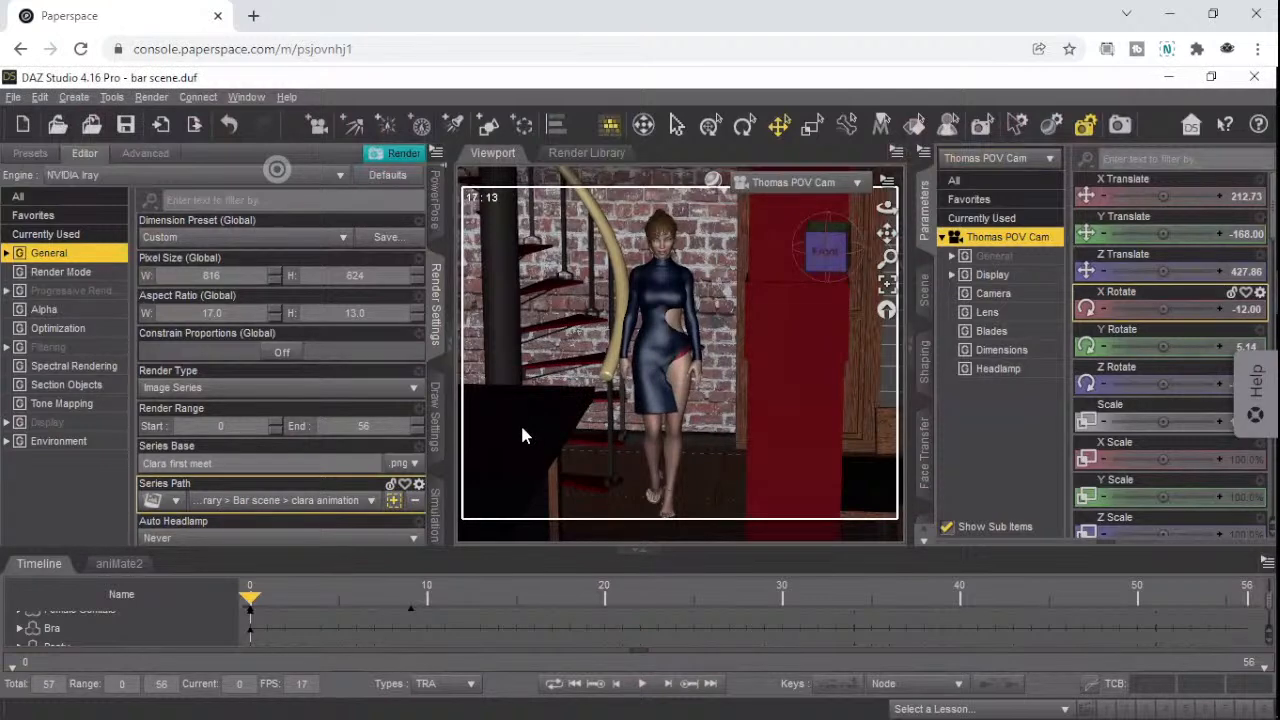
- Start rendering the image series with NVIDIA Iray
{"action": "left_click", "coordinate": [394, 154]}
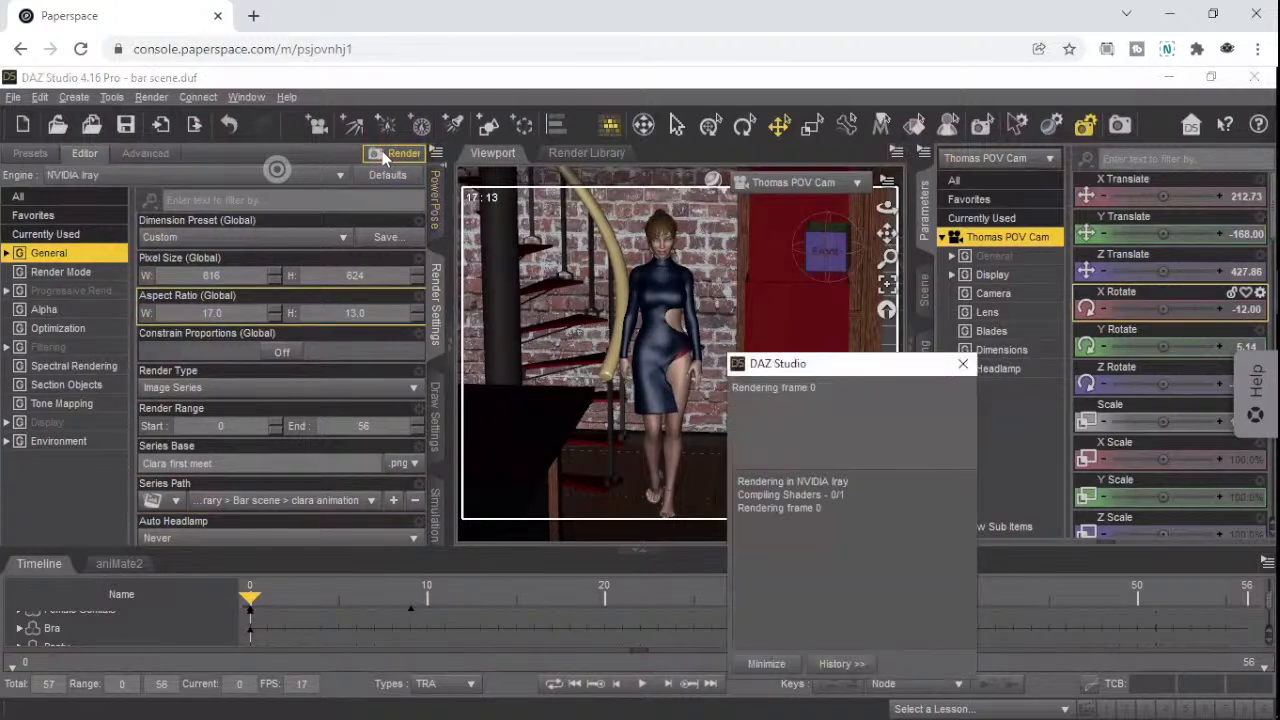
{"action": "left_click", "coordinate": [1171, 16]}
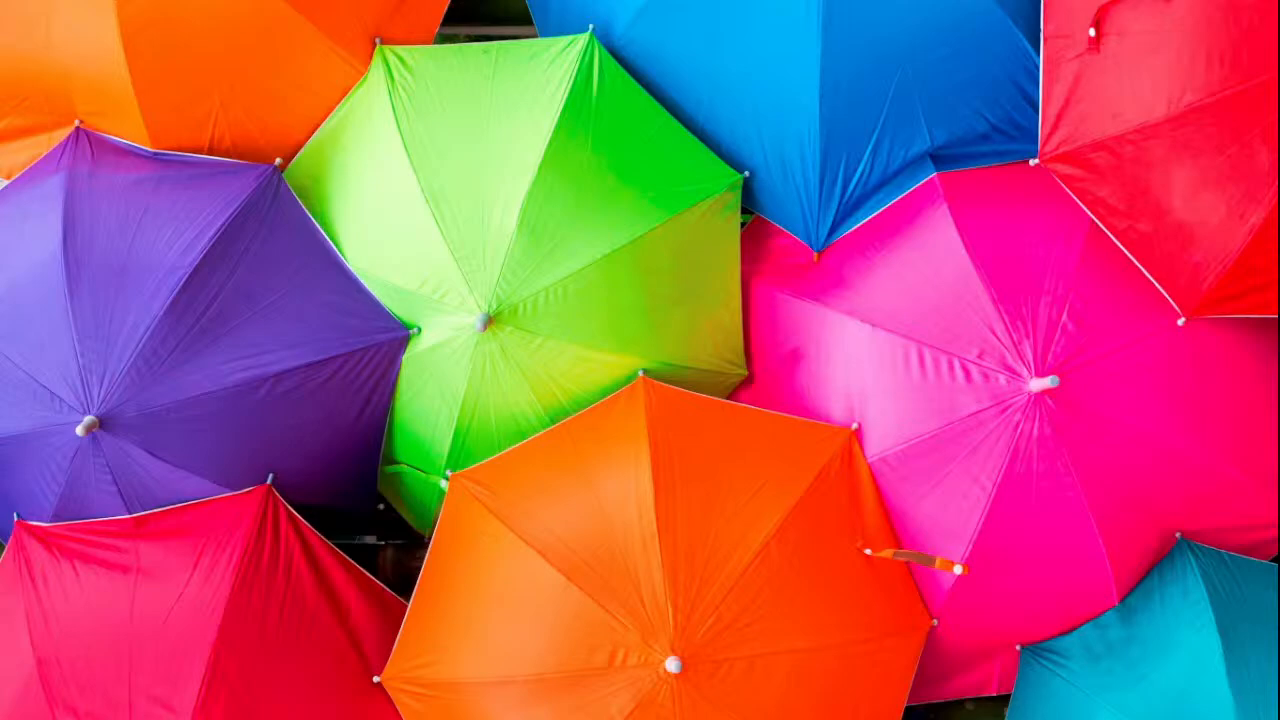
{"action": "key", "text": "alt+Tab"}
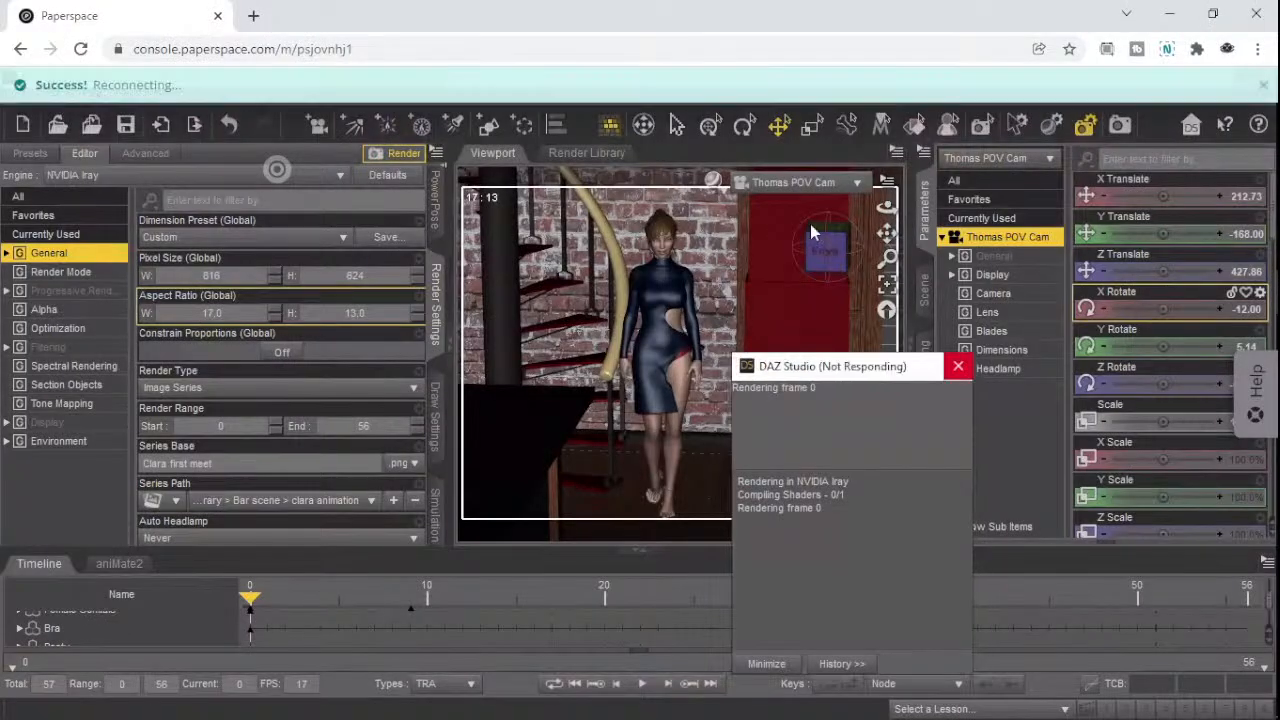